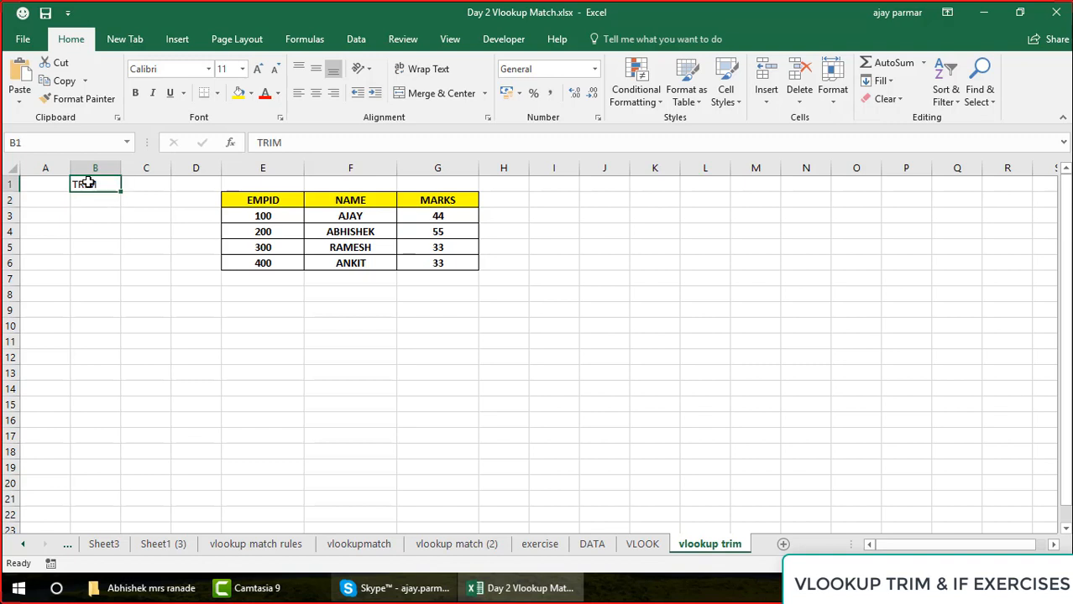
Center the TRIM heading in B1, and enter a sample first name with two leading and two trailing spaces in D11
left_click(316, 94)
left_click(215, 341)
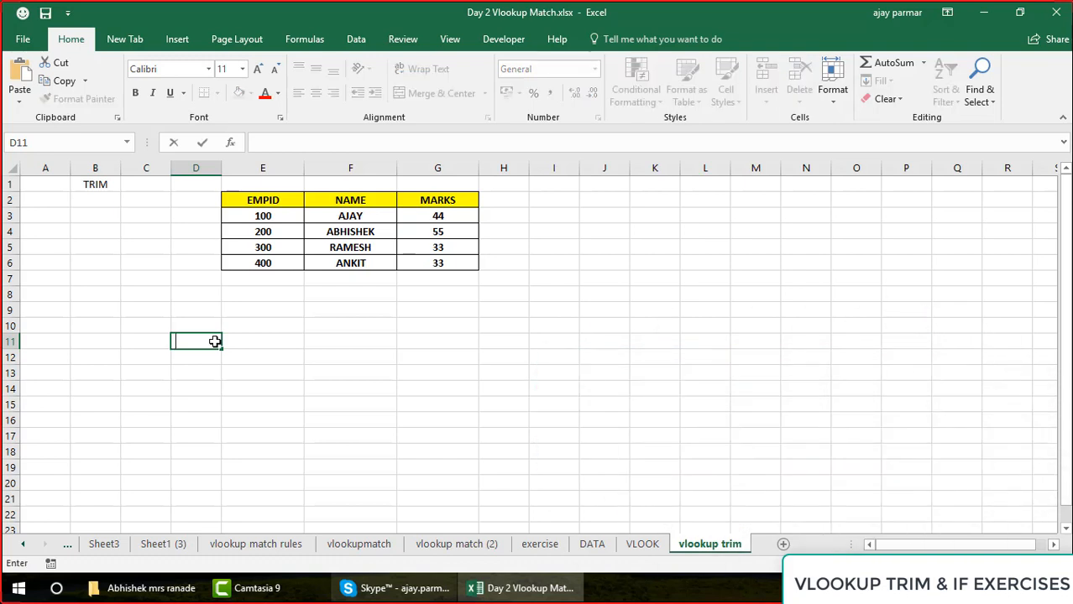
type("AJAY")
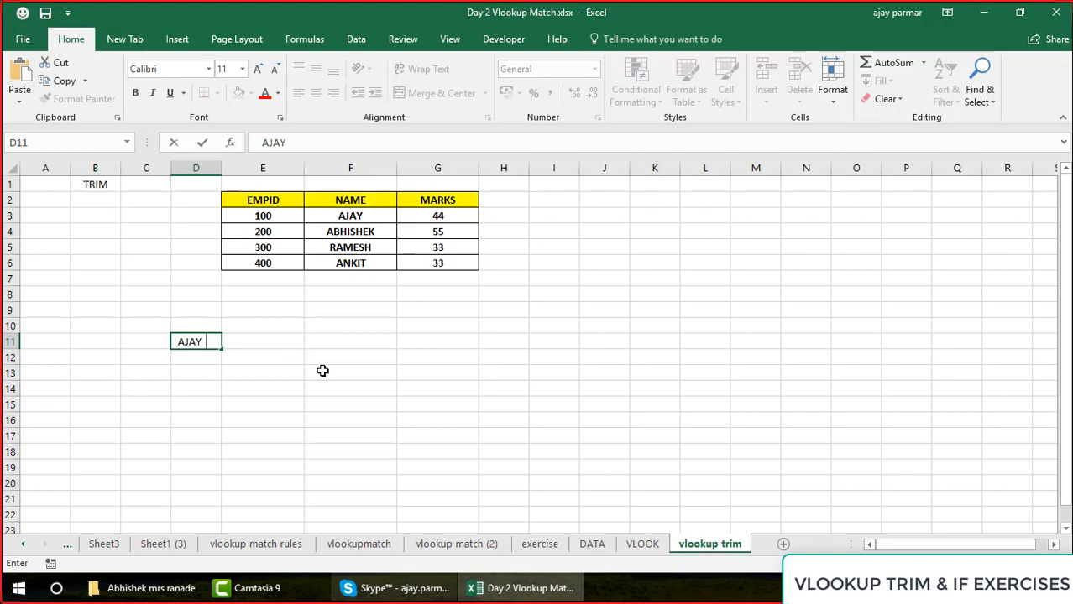
key("Return")
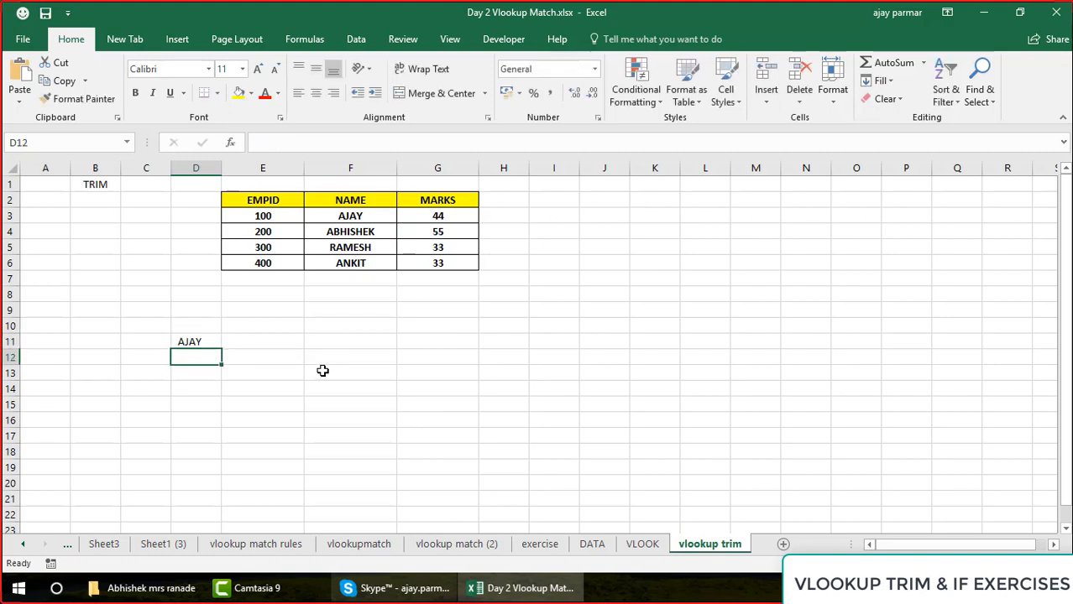
Enter the formula =LEN(D11) in cell E11 to count the characters of the padded name
key("Up")
key("Right")
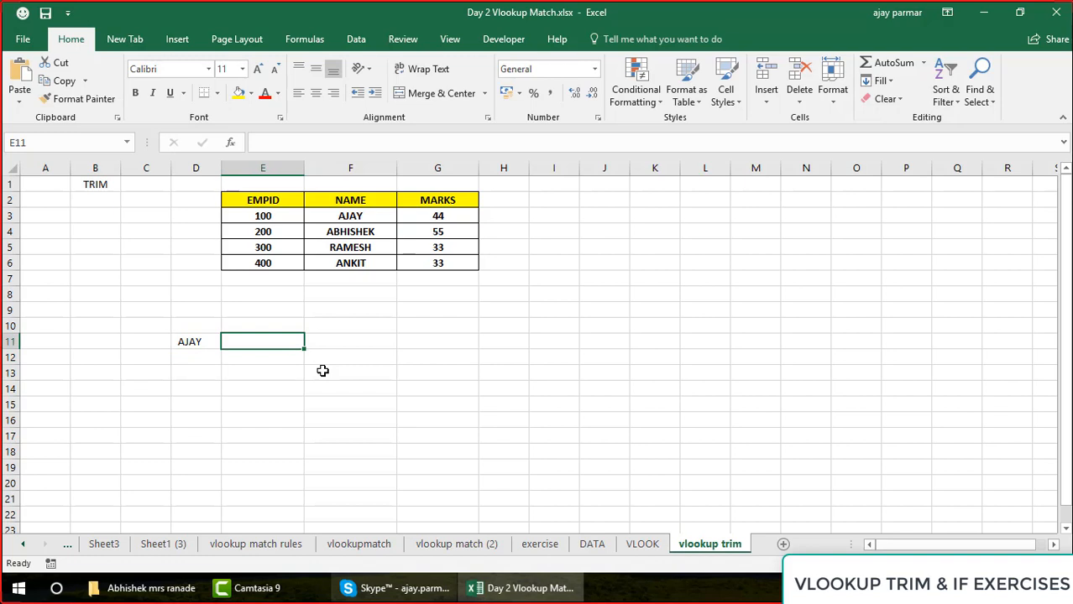
type("=LEN")
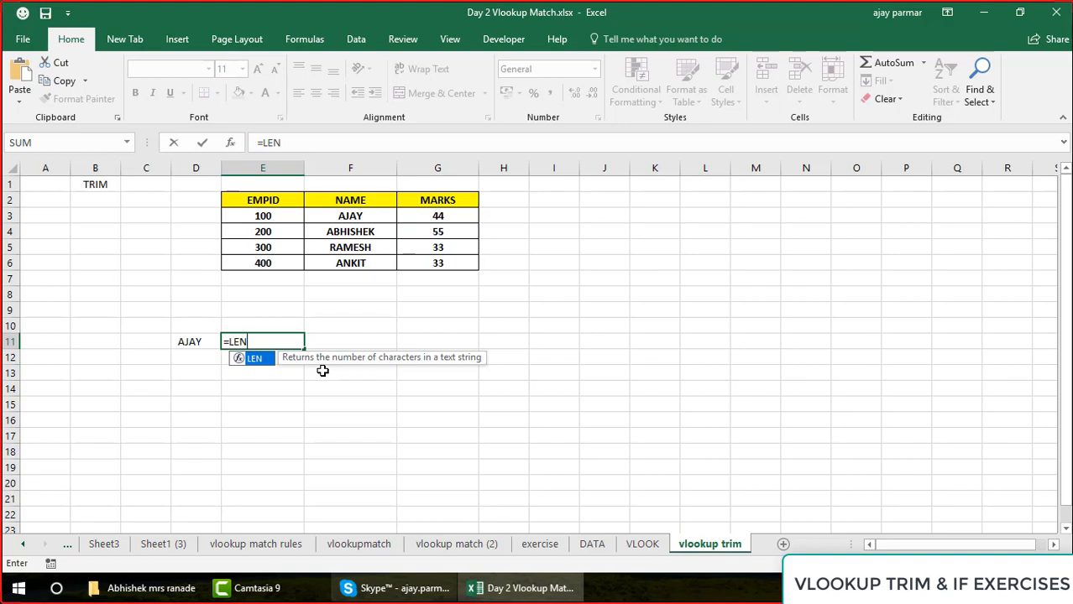
type("(")
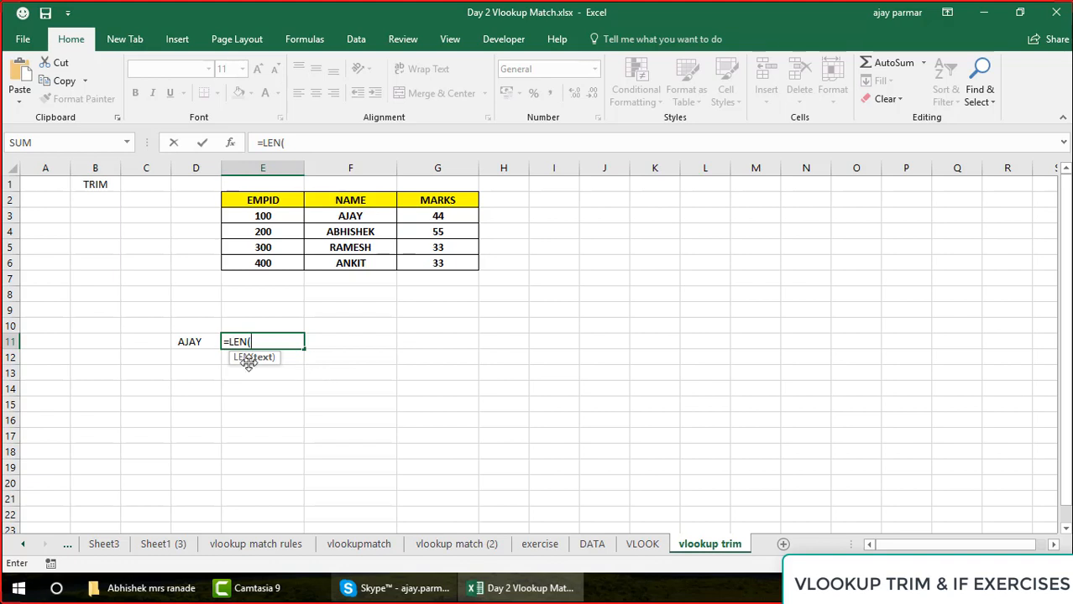
left_click(188, 341)
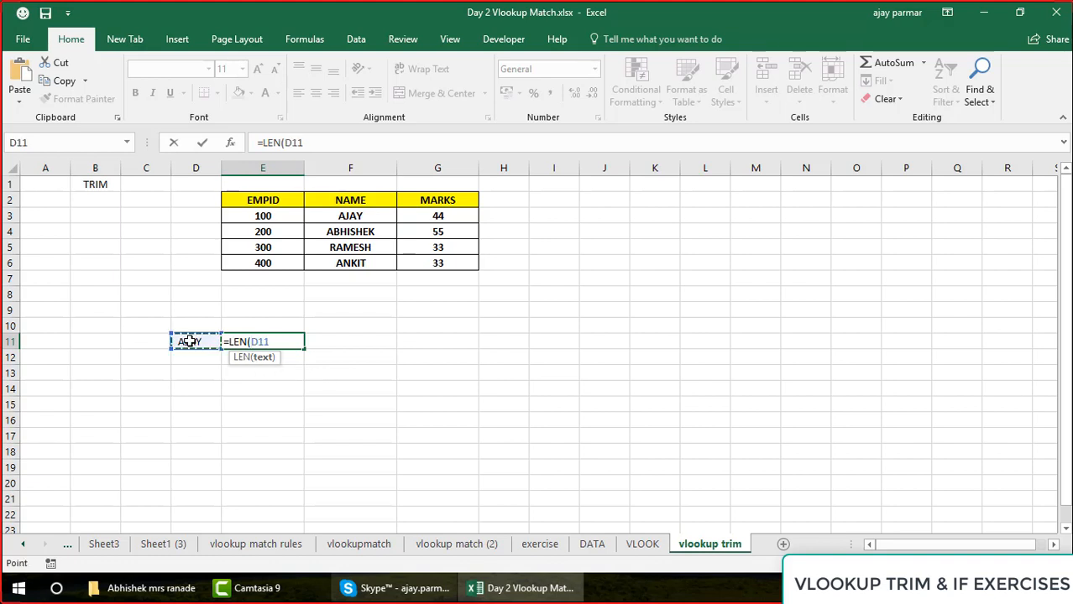
type(")")
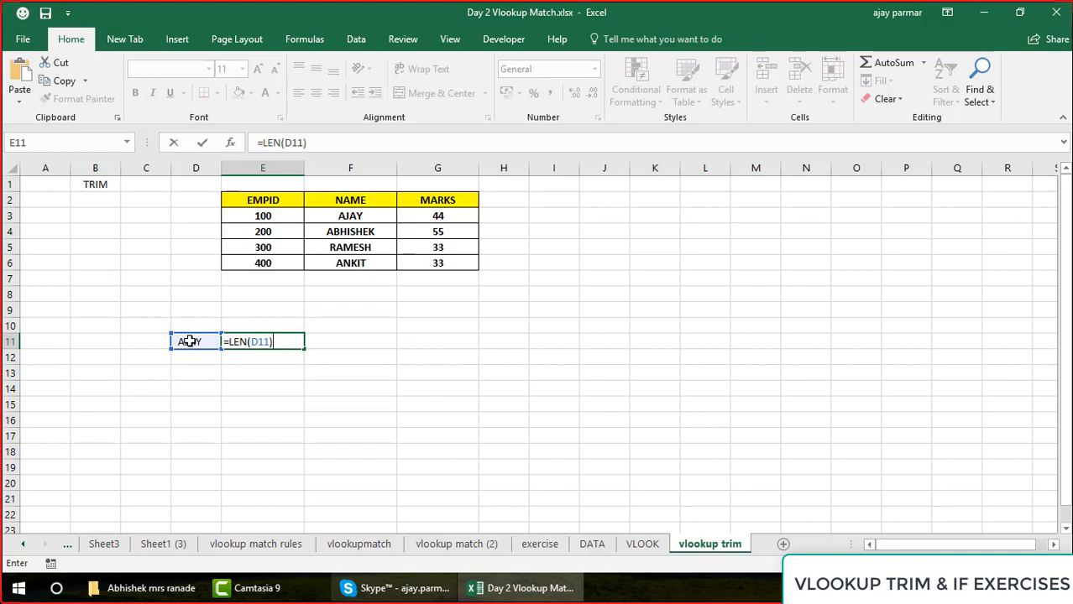
key("Return")
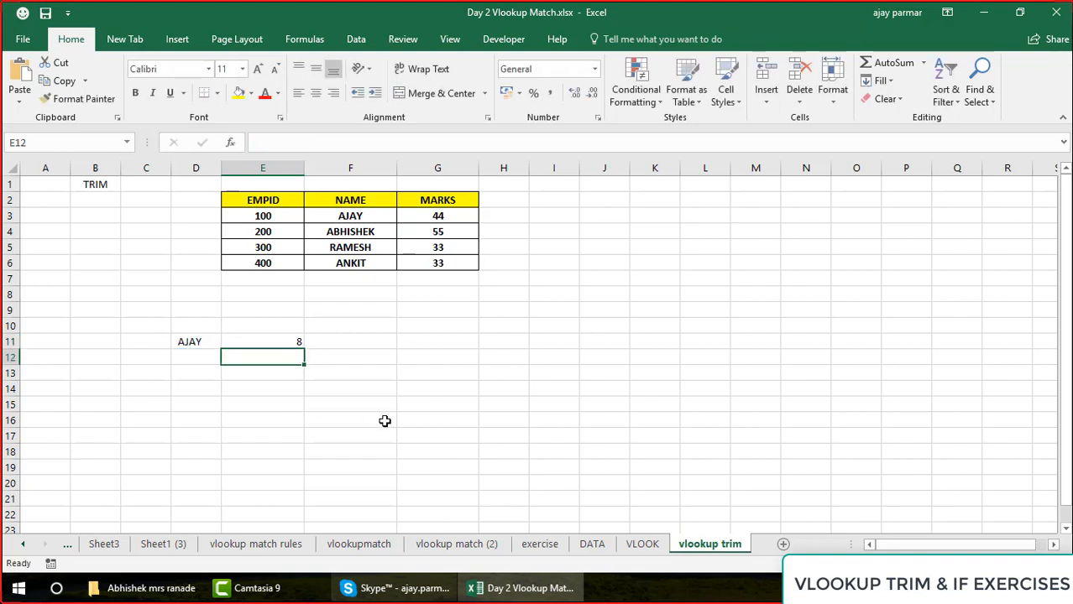
Compare the LEN formula in E11 with the name in D11, and examine the extra spaces around that name
key("Up")
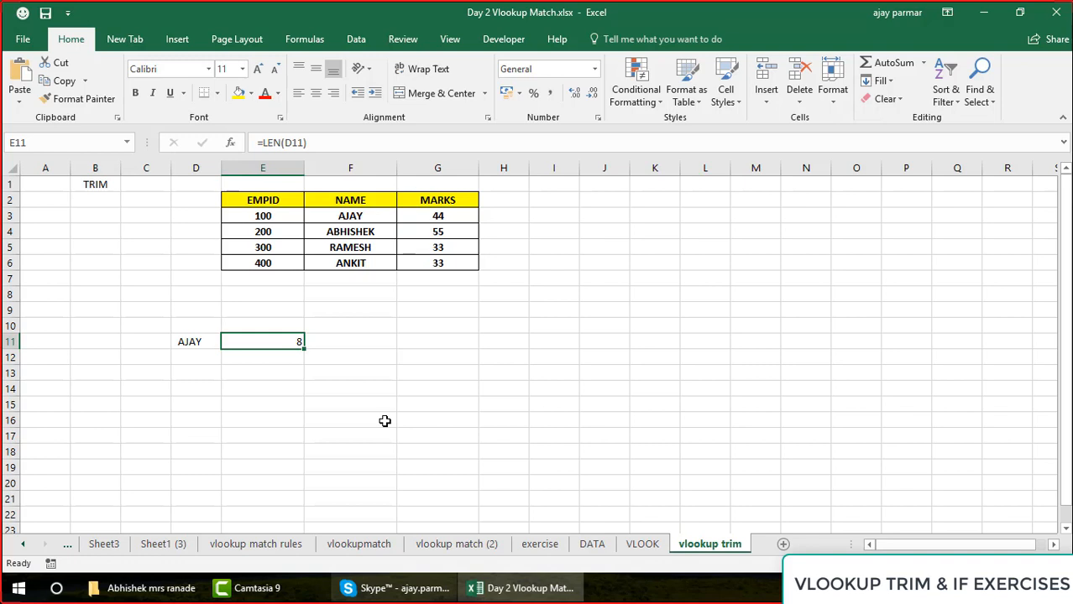
key("Left")
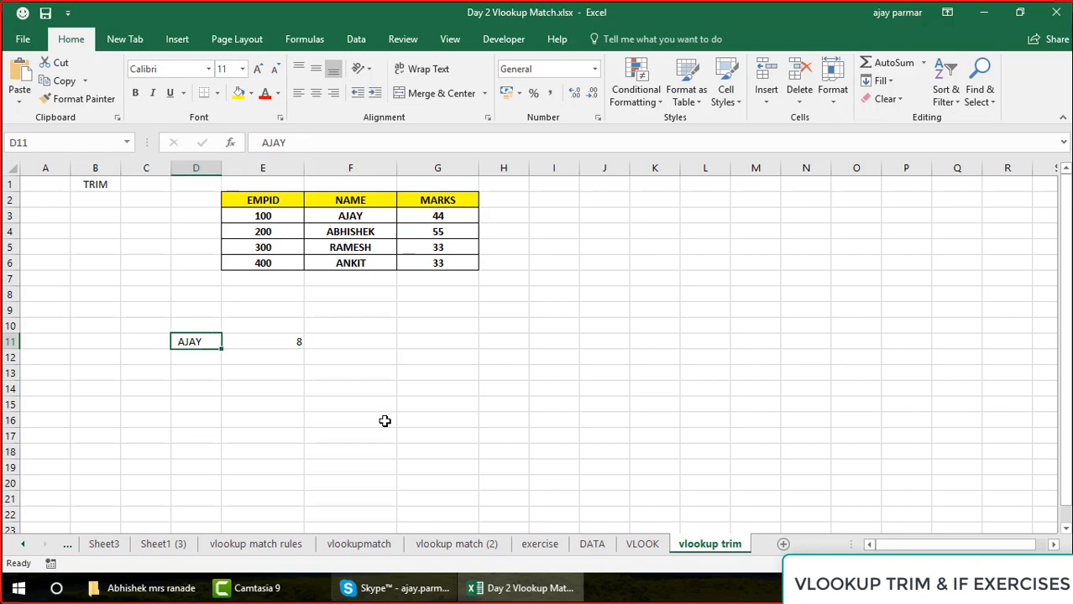
key("Right")
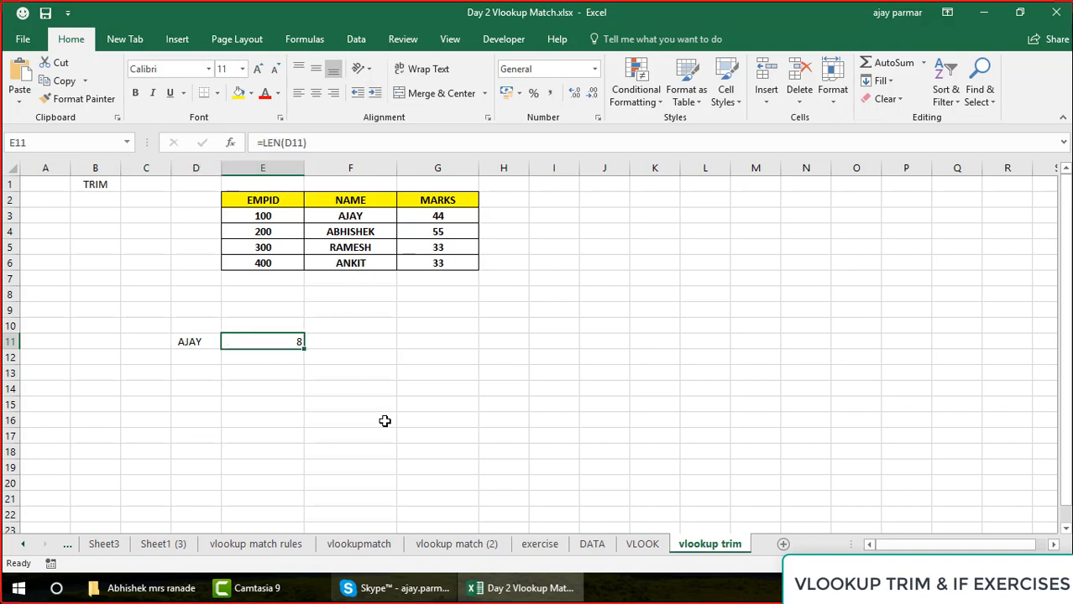
key("Left")
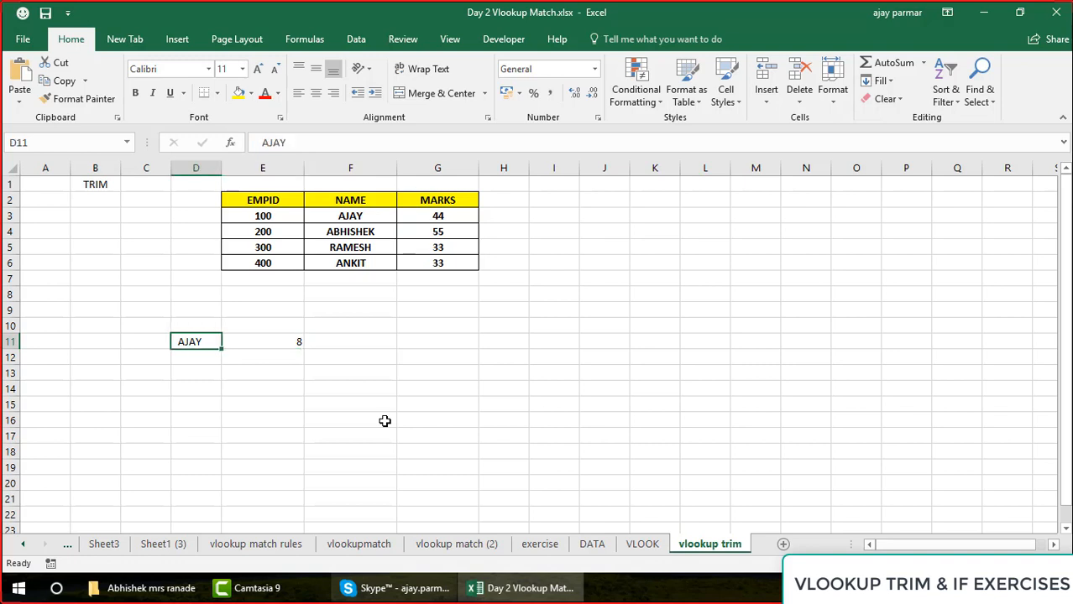
left_click(351, 147)
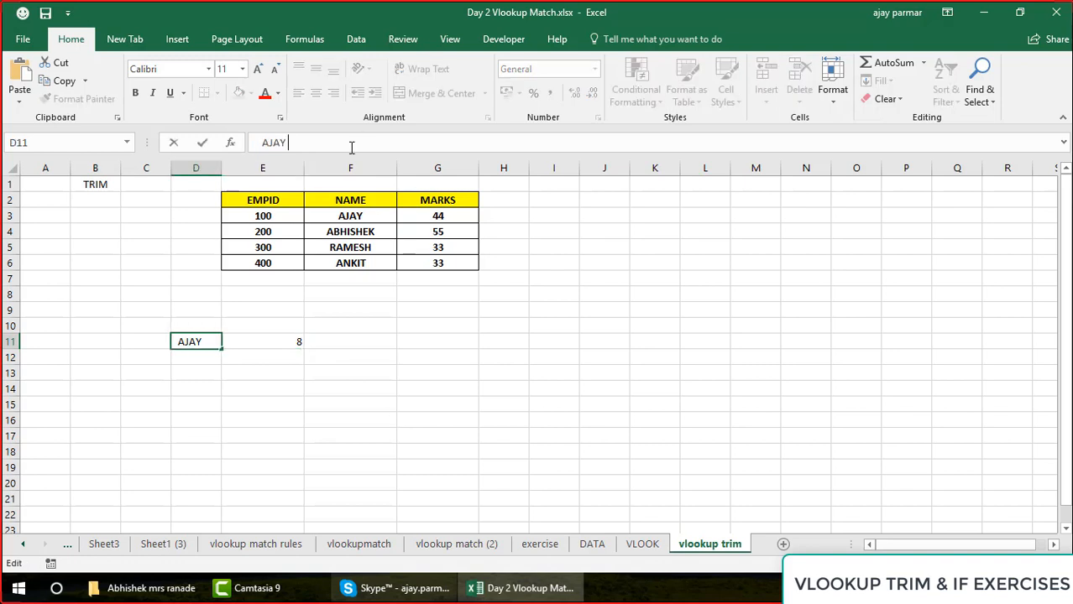
key("Left")
key("Left")
key("Left")
key("Left")
key("Left")
key("Left")
key("Left")
key("Left")
key("Return")
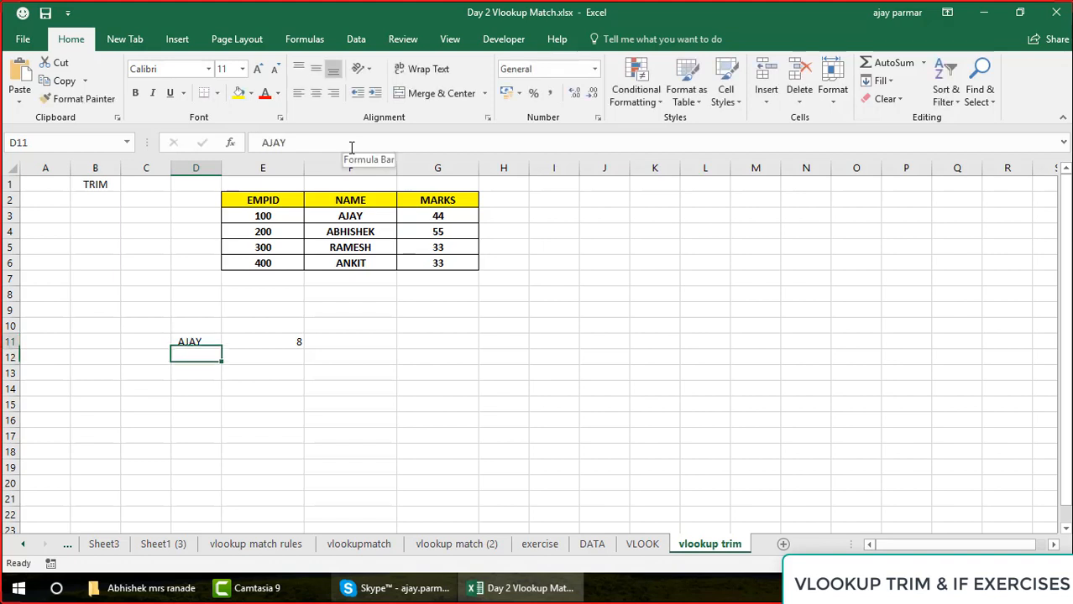
Delete one trailing space from the name in D11 and check the character count in E11
key("Up")
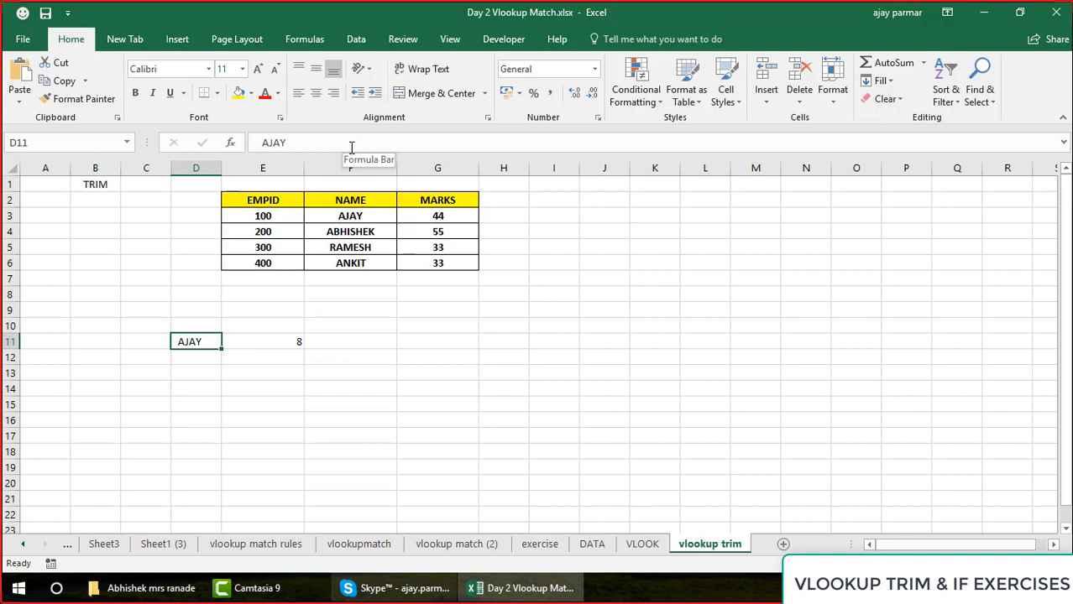
left_click(352, 147)
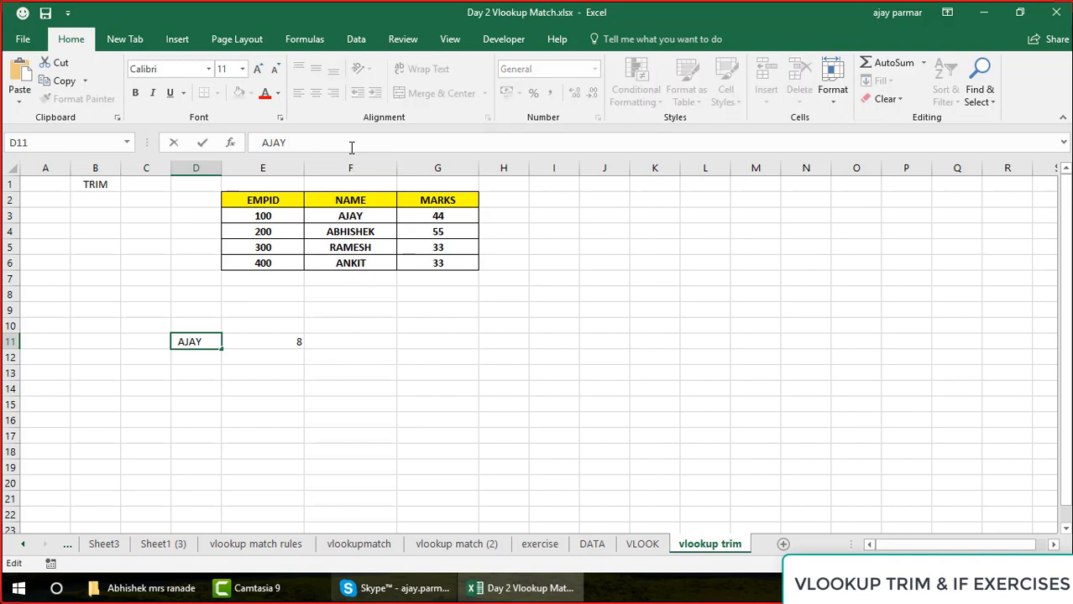
key("BackSpace")
key("Return")
key("Up")
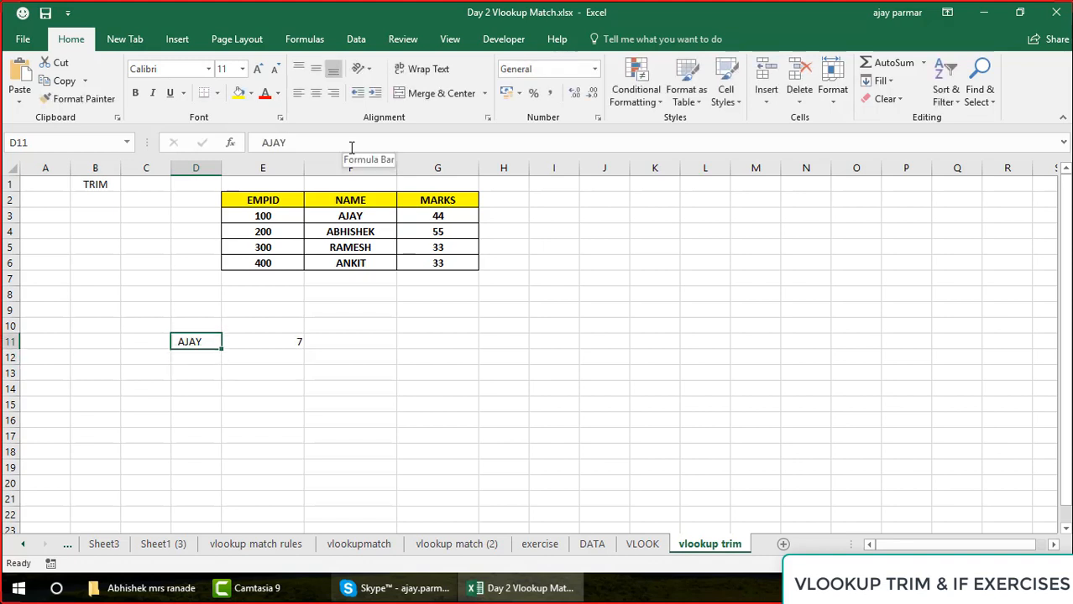
key("Right")
key("Left")
Delete the remaining trailing space from the name in D11 and recheck the LEN result
left_click(352, 147)
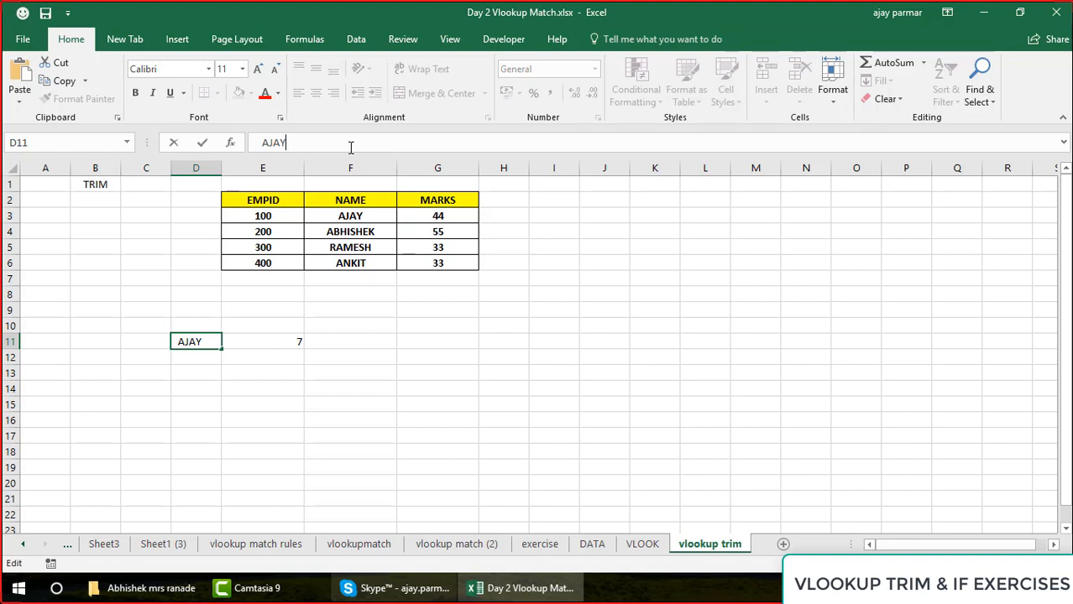
key("BackSpace")
key("Return")
key("Right")
key("Up")
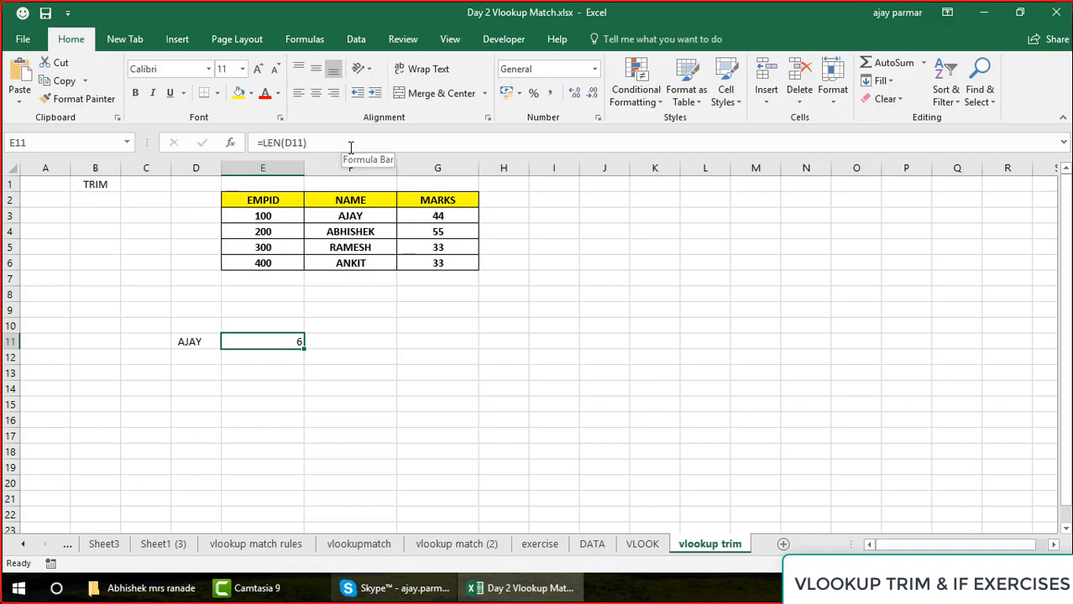
key("Left")
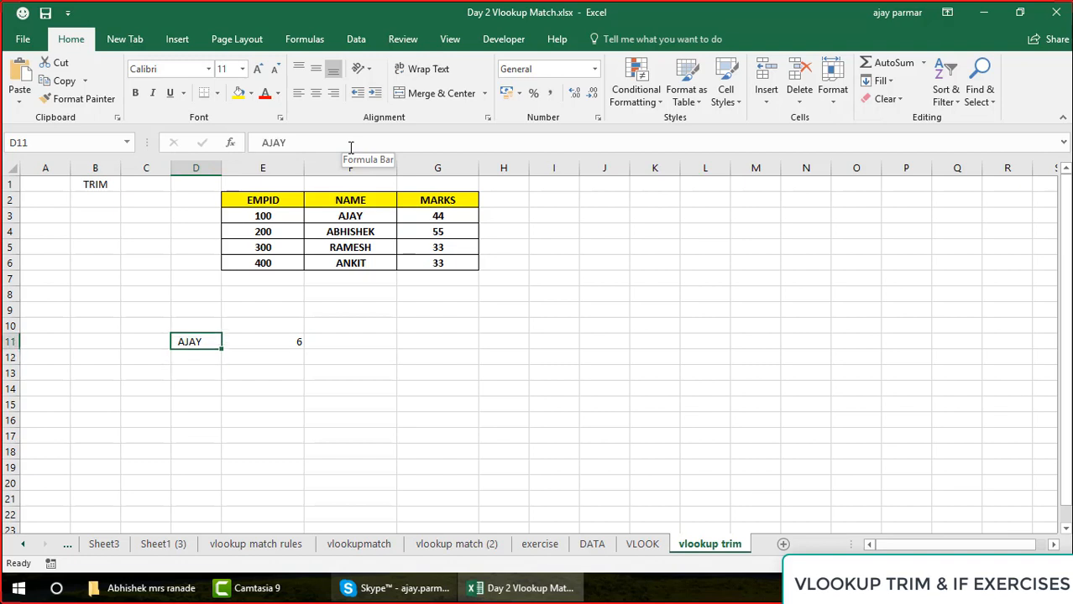
Enter two more sample first names in D12 and D13, with one leading space before the name in D12
key("Down")
type("AS")
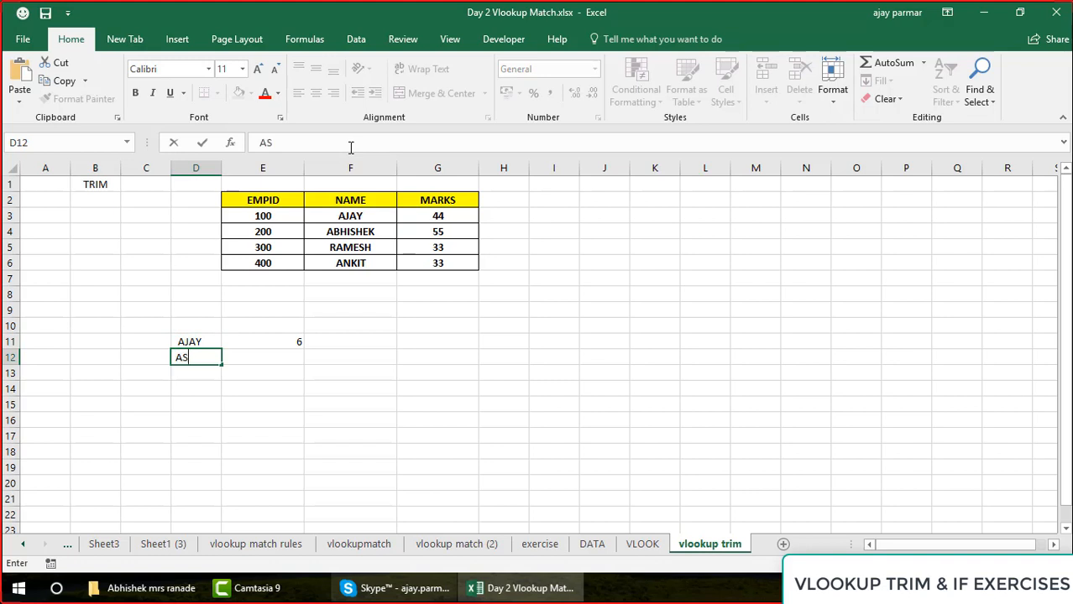
type("HU")
key("Return")
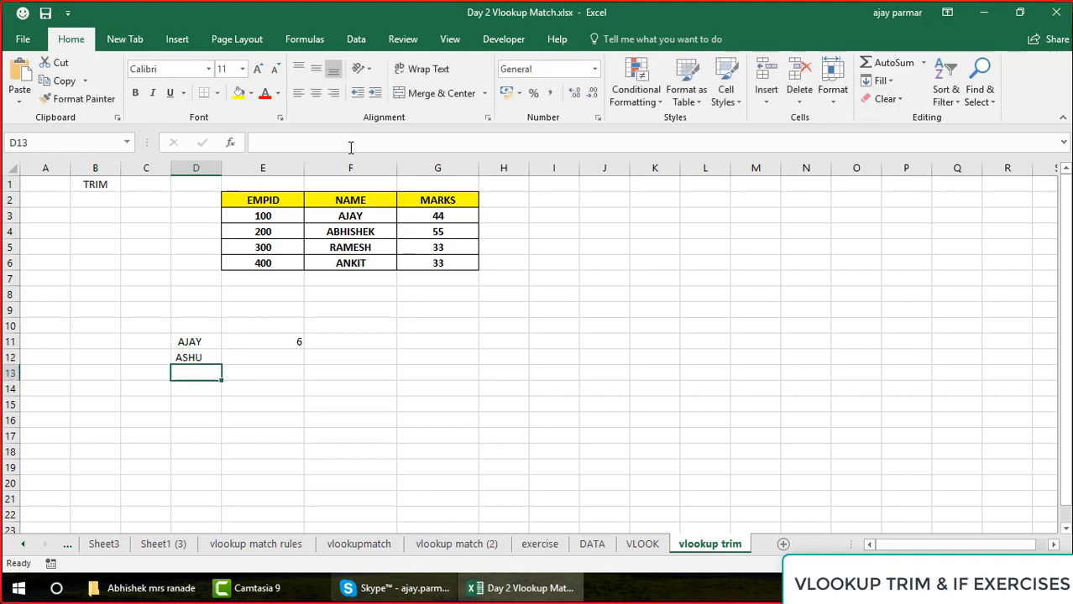
type("RAMESH")
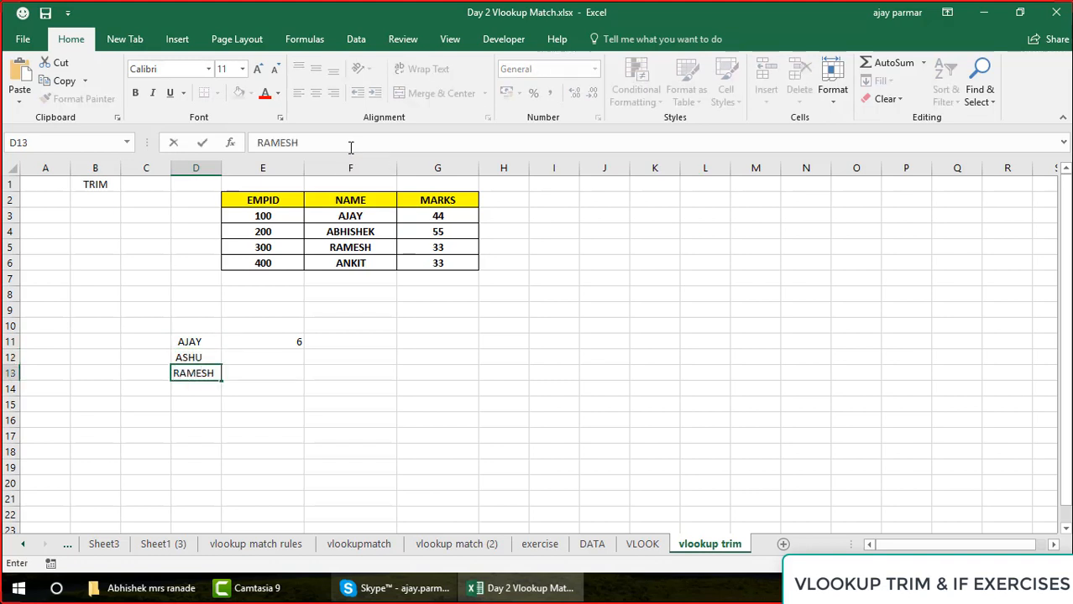
key("Return")
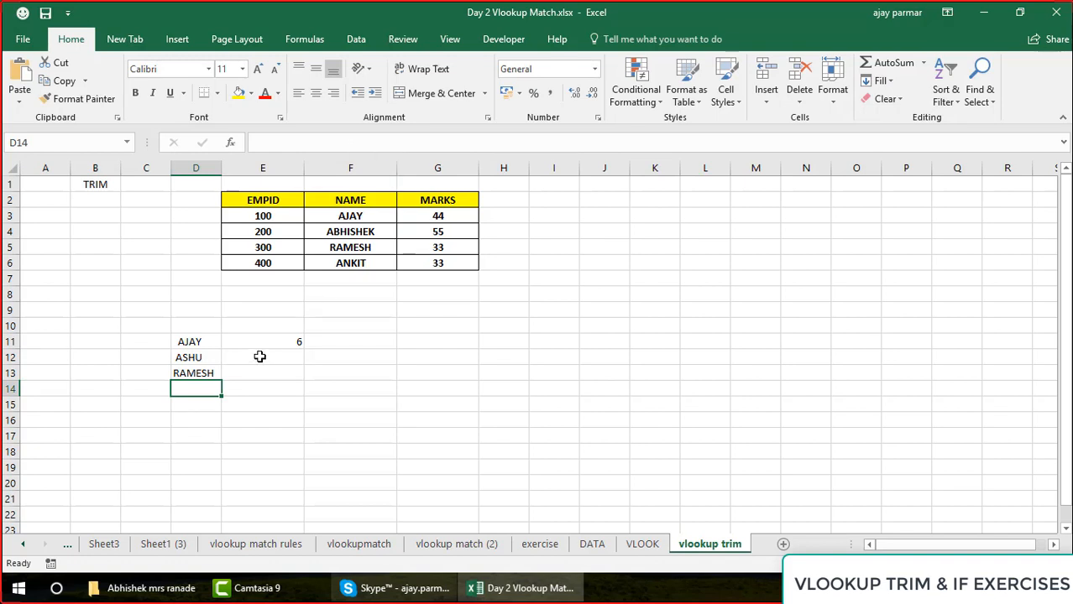
Remove the leading space from the name in cell D12
left_click(189, 353)
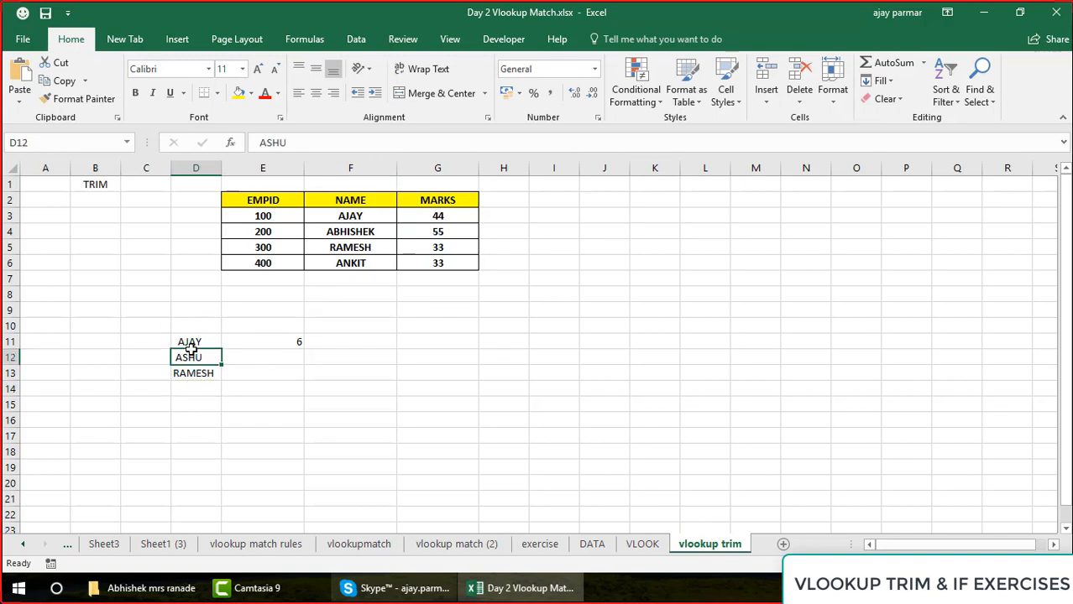
left_click(343, 136)
key("Left")
key("Left")
key("Left")
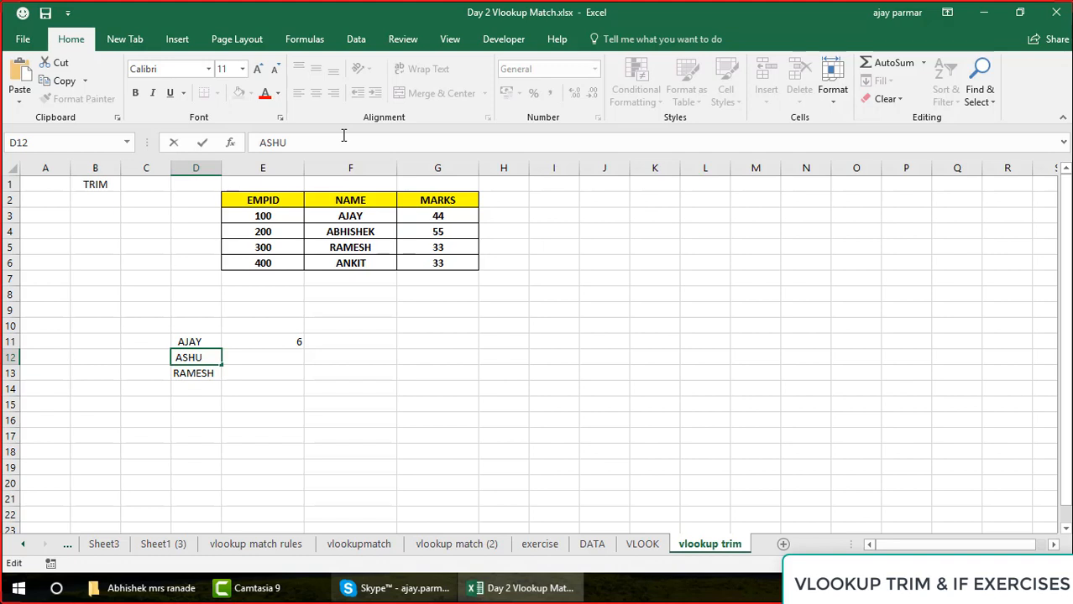
key("BackSpace")
key("Return")
Check the name in cell D13 for leading spaces
left_click(343, 135)
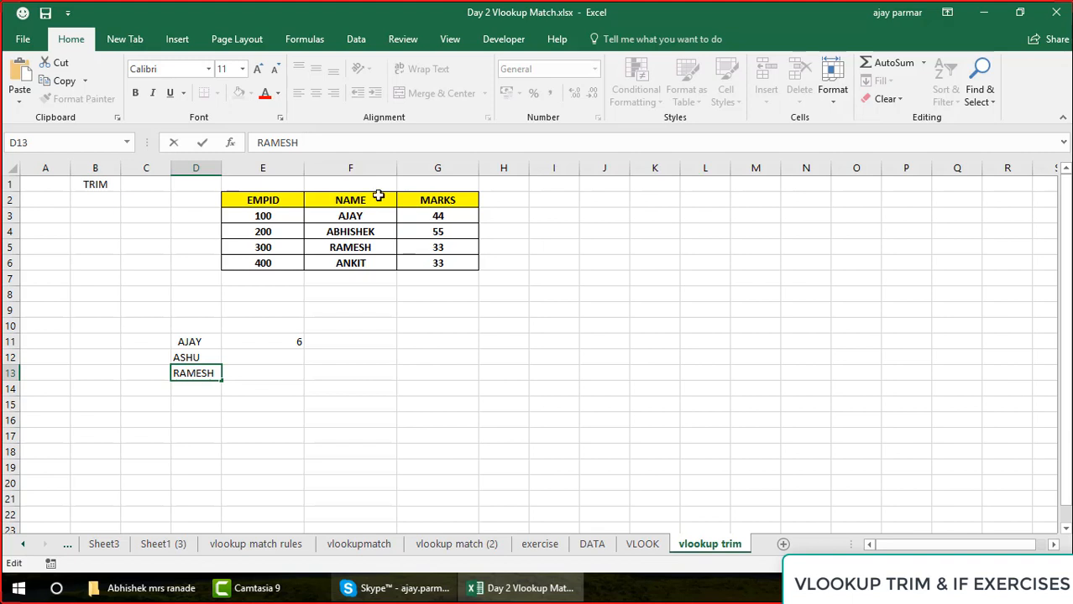
left_click(260, 144)
key("Return")
key("Up")
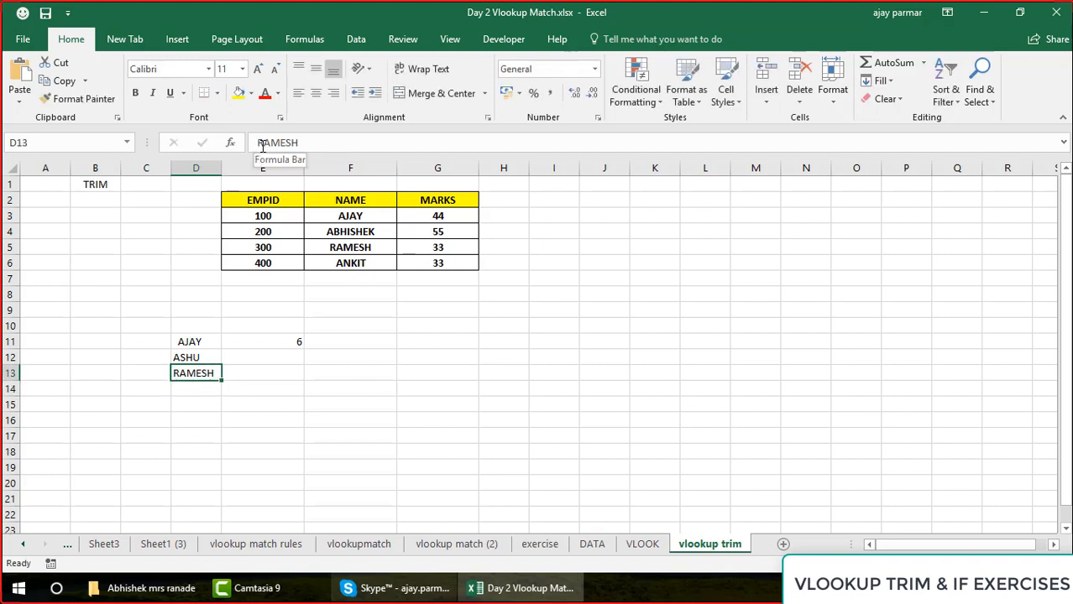
Insert two leading spaces before the name in D12 and a trailing space after the name in D13
key("Up")
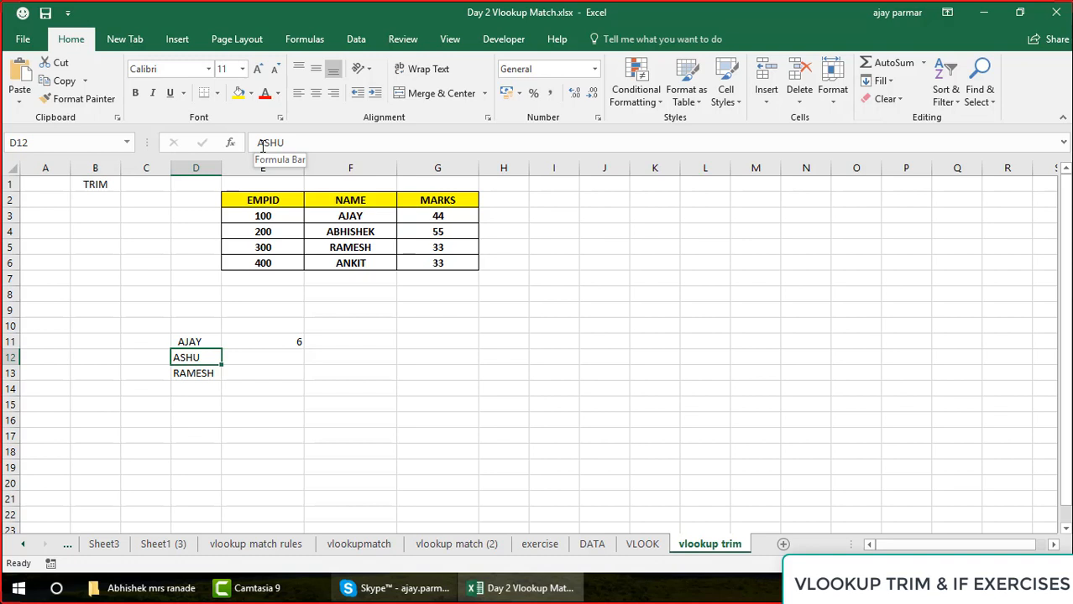
left_click(259, 145)
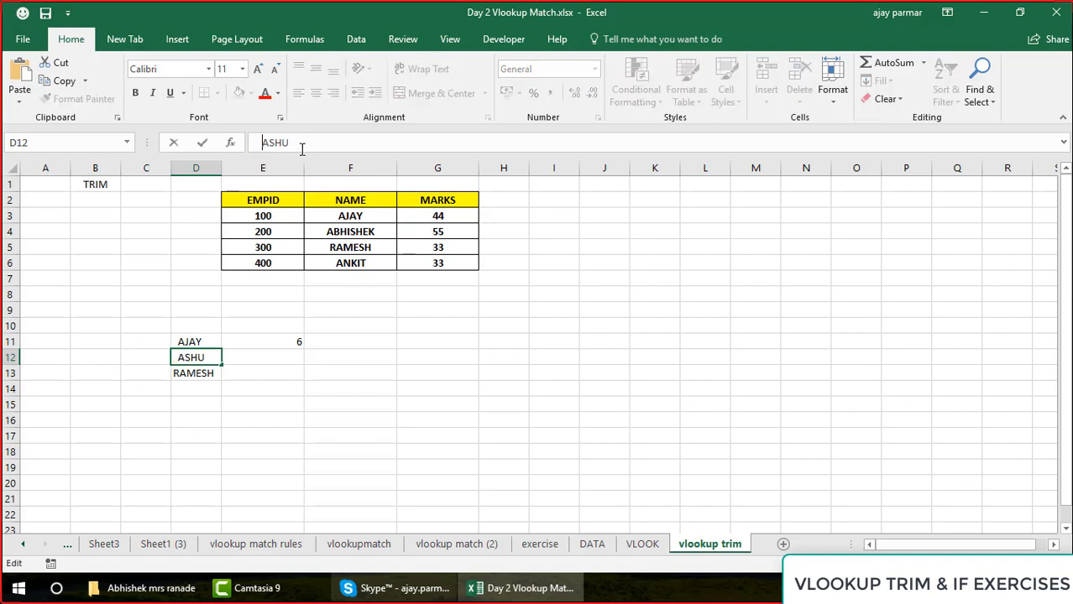
key("Return")
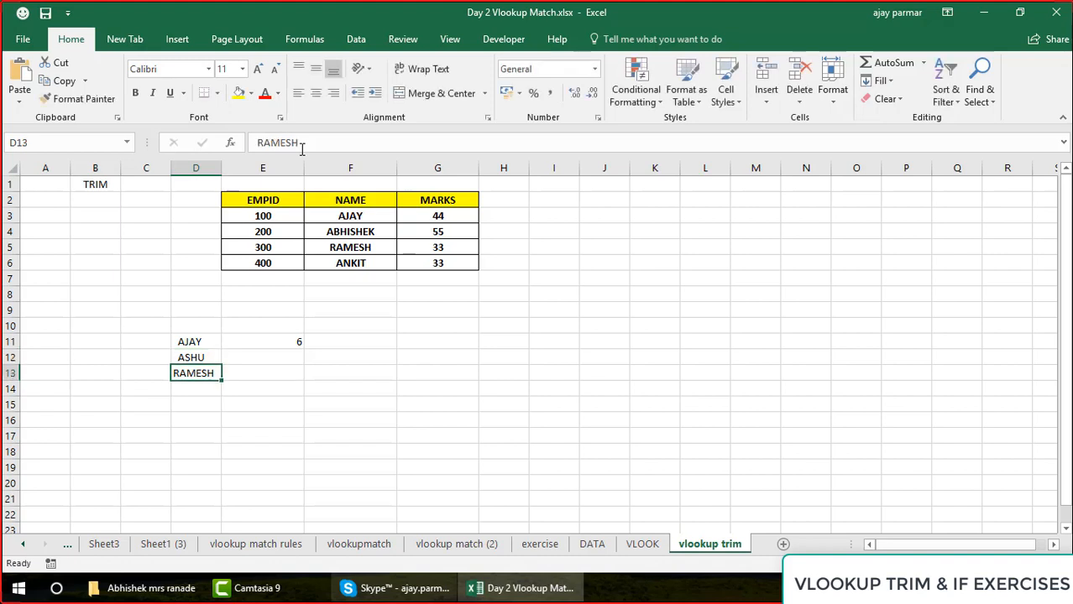
left_click(343, 142)
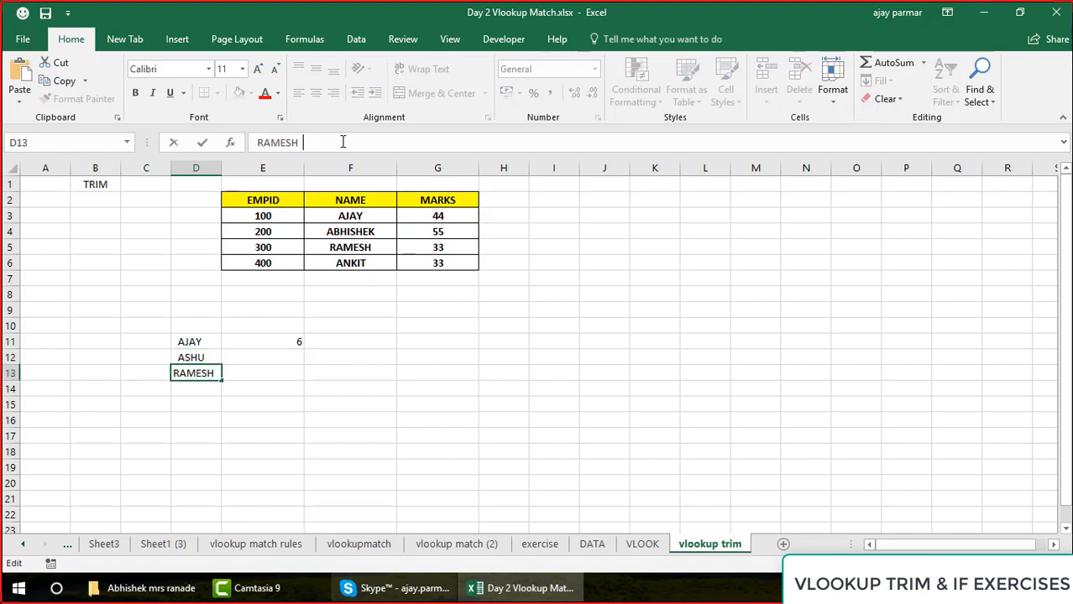
key("Return")
Copy the LEN formula from E11 down to E13 to count the characters of all three sample names
key("Up")
key("Up")
key("Up")
key("Right")
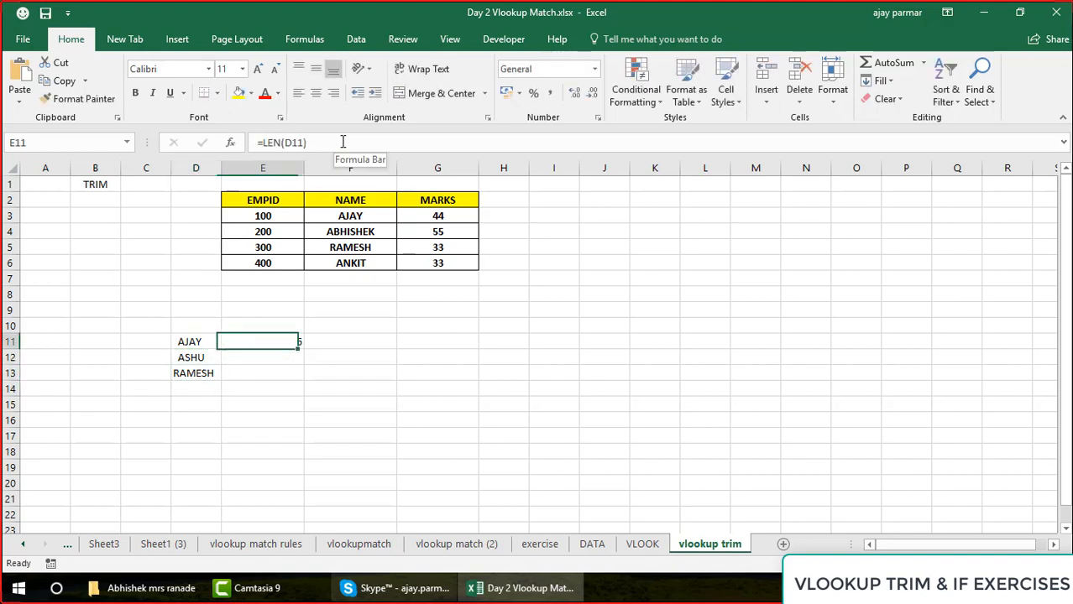
key("Right")
key("Left")
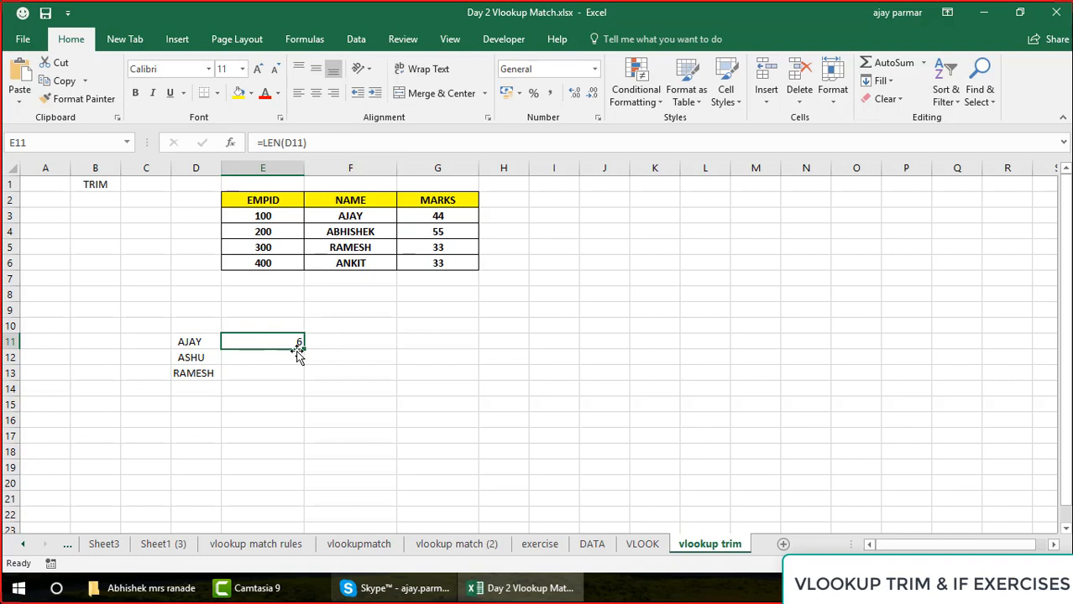
left_click_drag(304, 351, 303, 387)
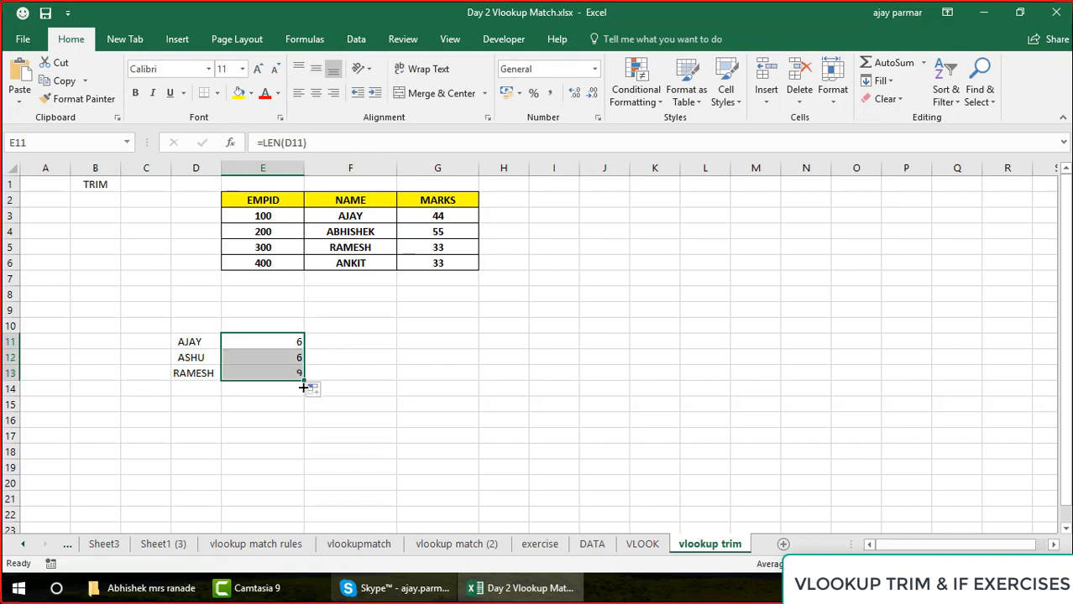
Center the LEN results in E11:E13 horizontally
left_click(173, 342)
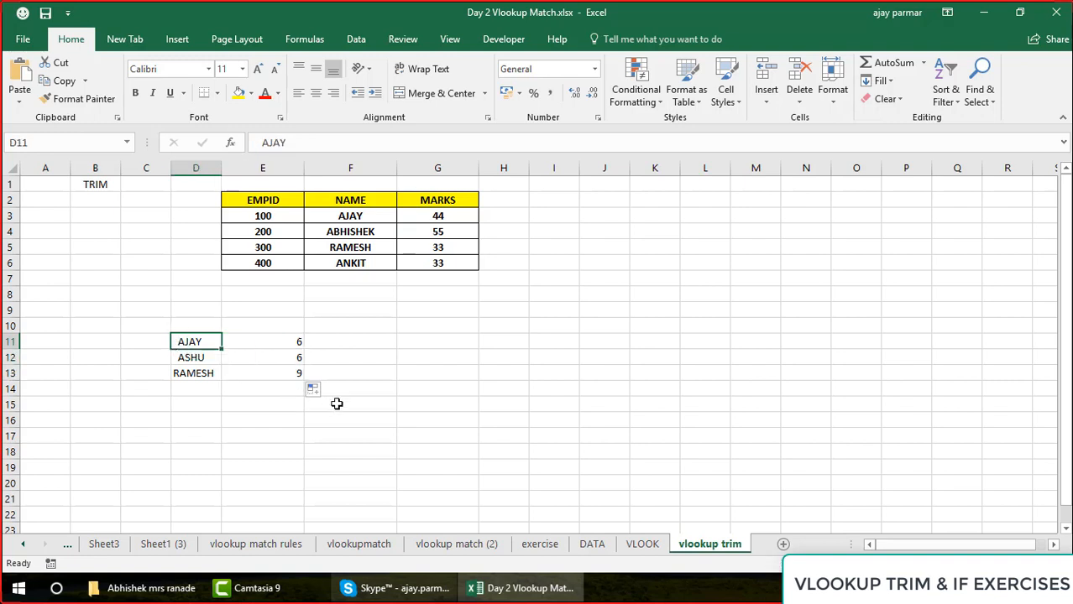
key("Down")
key("Down")
left_click(404, 347)
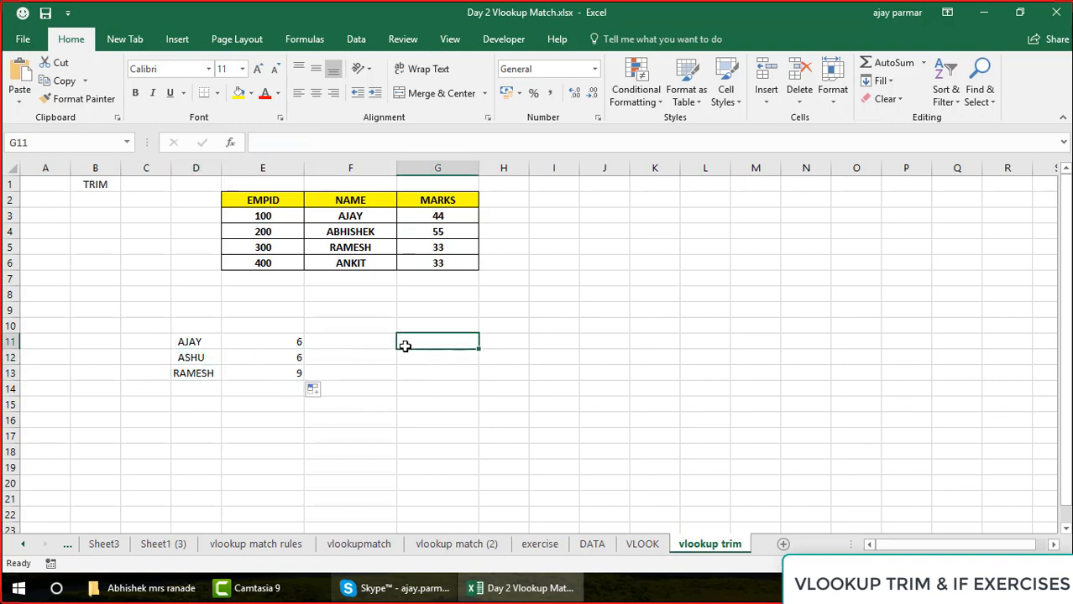
key("Left")
key("Left")
key("shift+Down")
key("shift+Down")
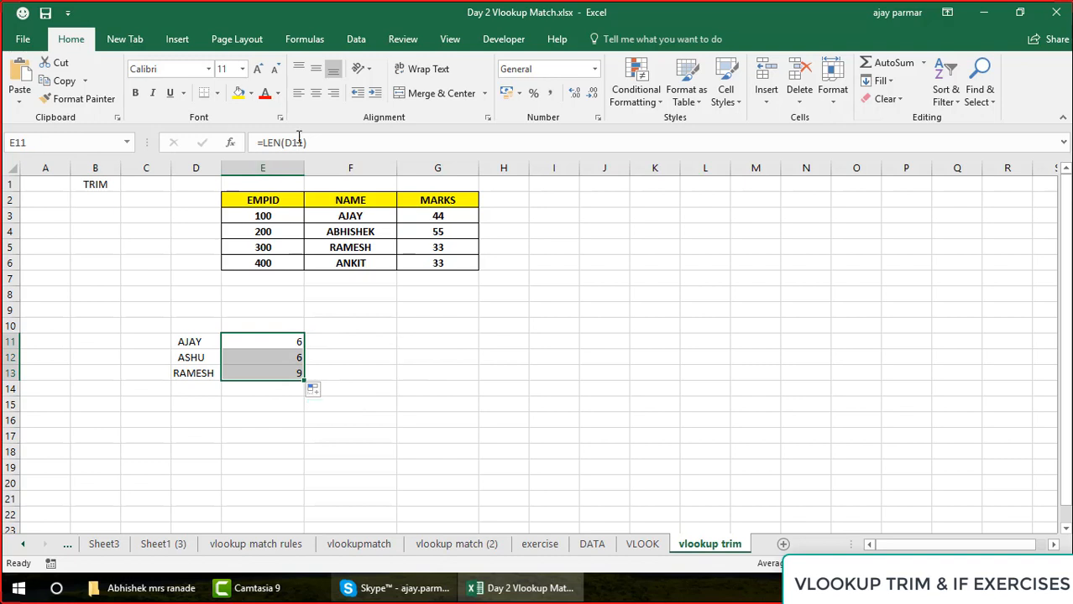
left_click(318, 94)
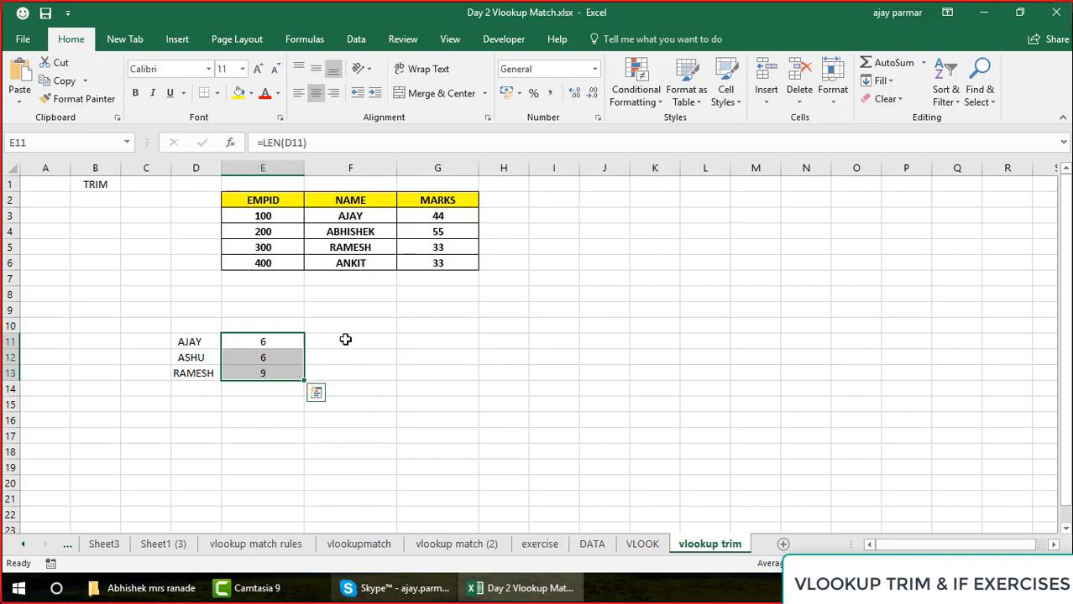
Compare each sample name in D11:D13 with its character count in E11:E13
left_click(344, 342)
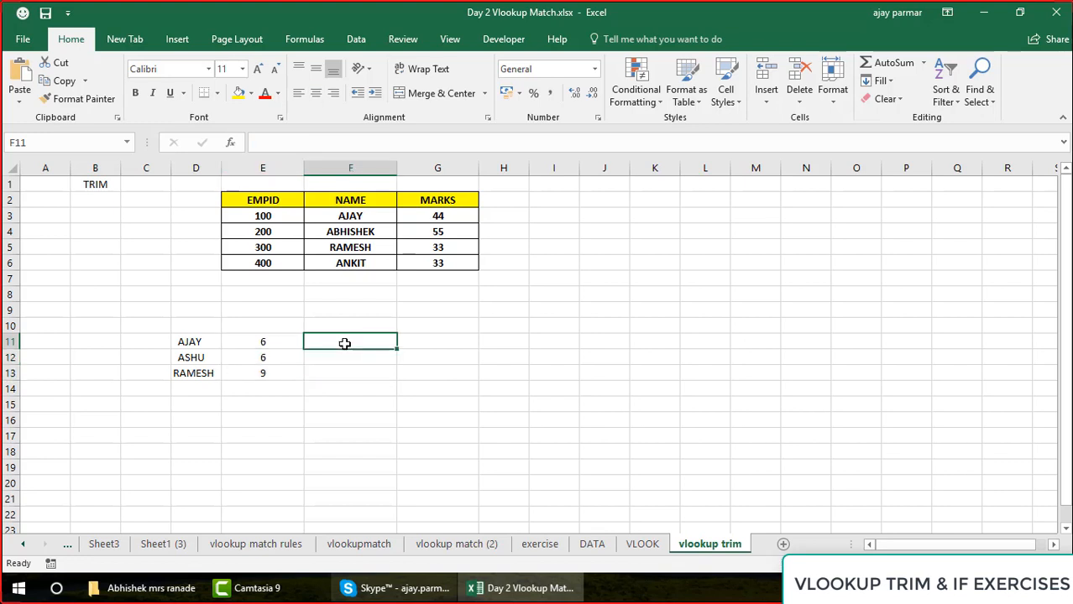
key("Left")
key("Left")
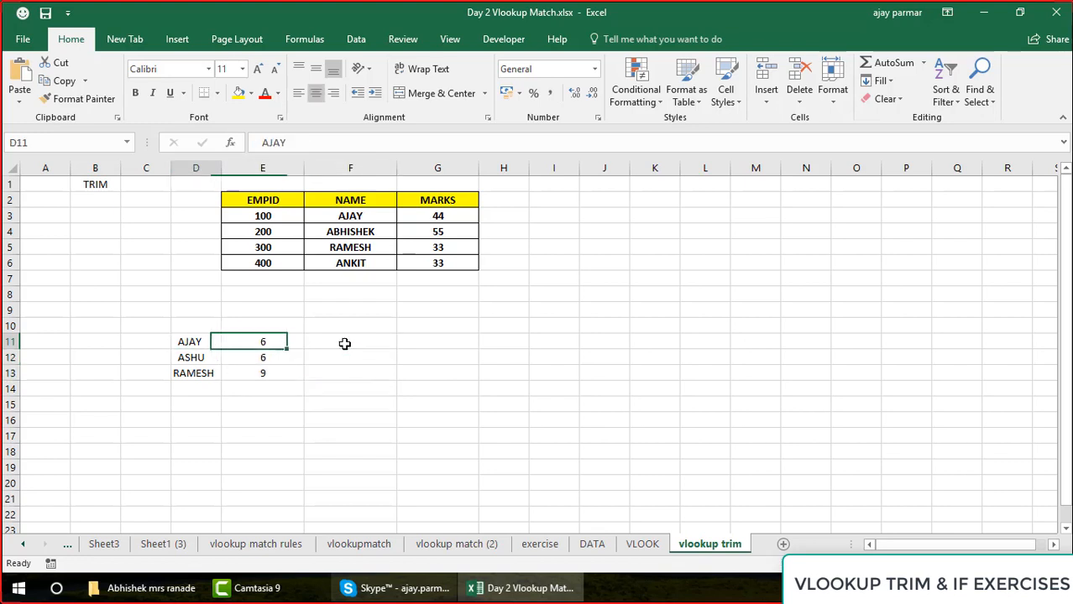
key("Down")
key("Left")
key("Right")
key("Down")
key("Left")
key("Up")
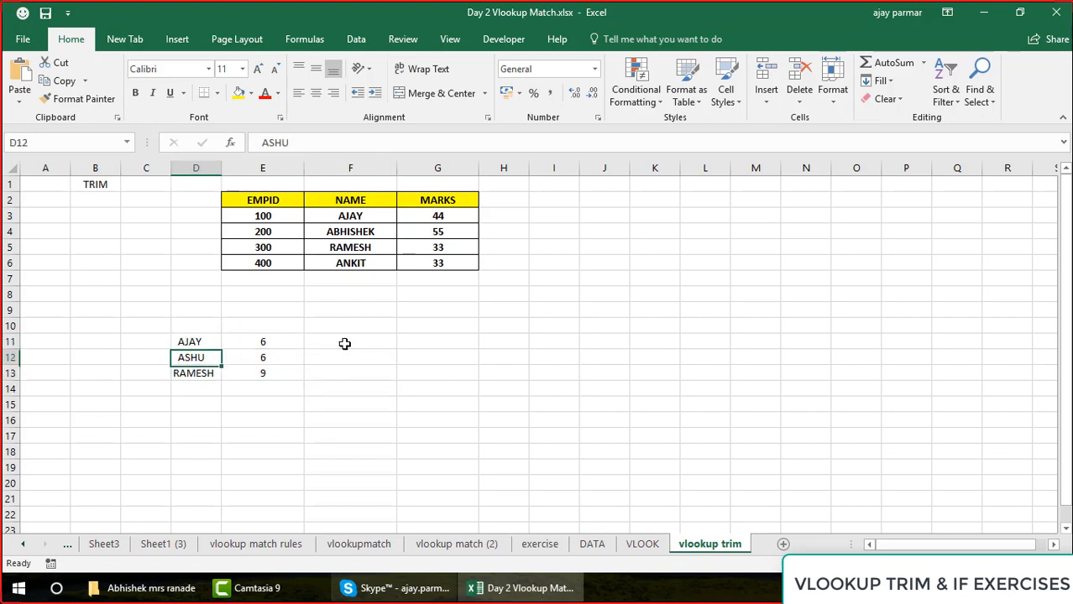
key("Up")
key("Right")
key("Down")
key("Down")
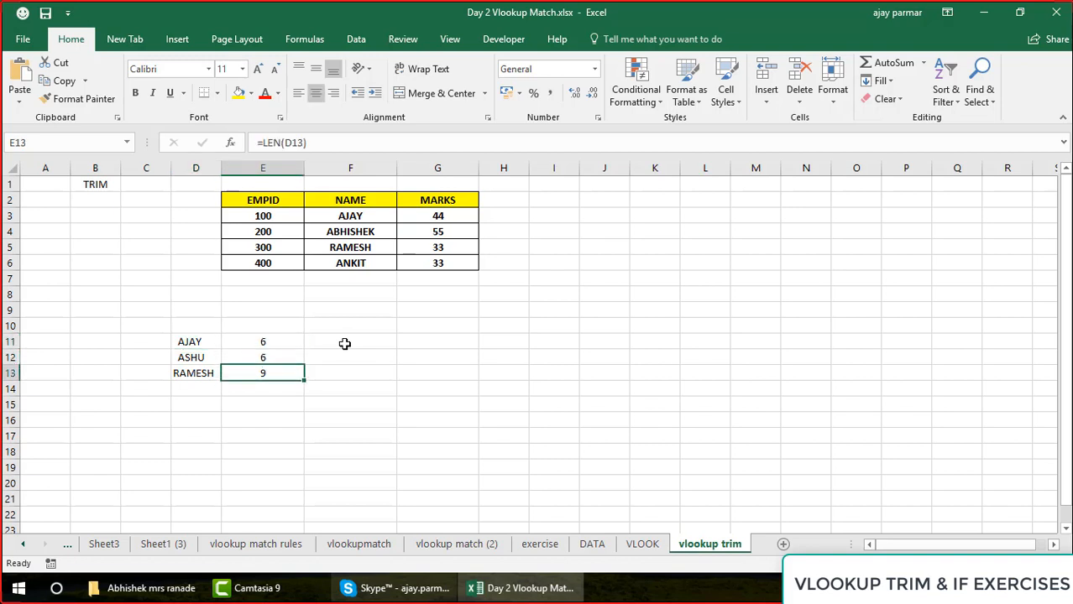
key("Up")
key("Up")
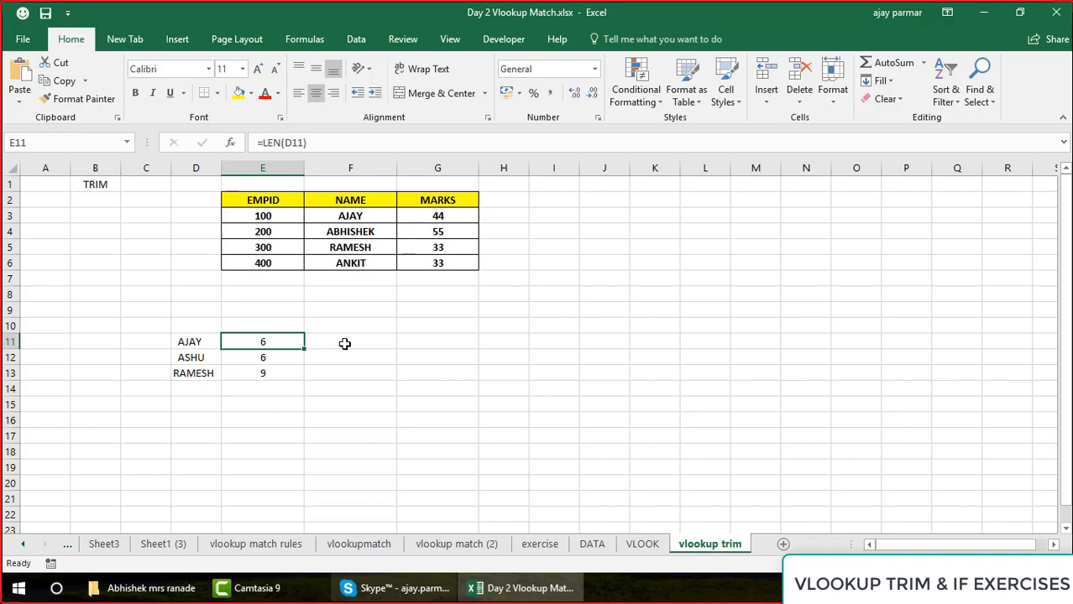
Enter =TRIM(D11) in F11 and copy the formula down to F13
left_click(344, 343)
type("=TRIM")
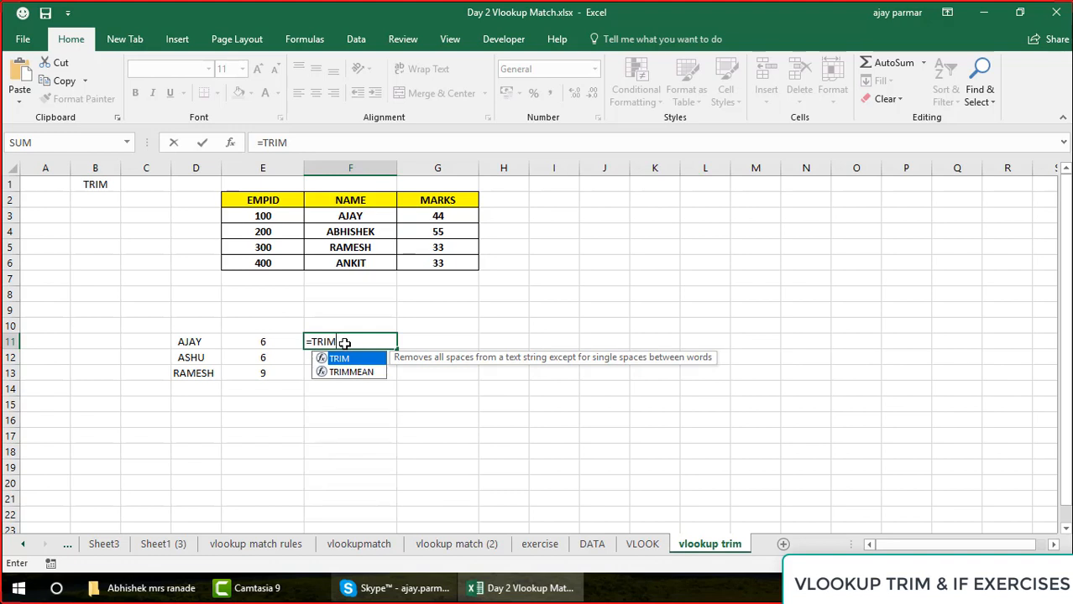
type("(")
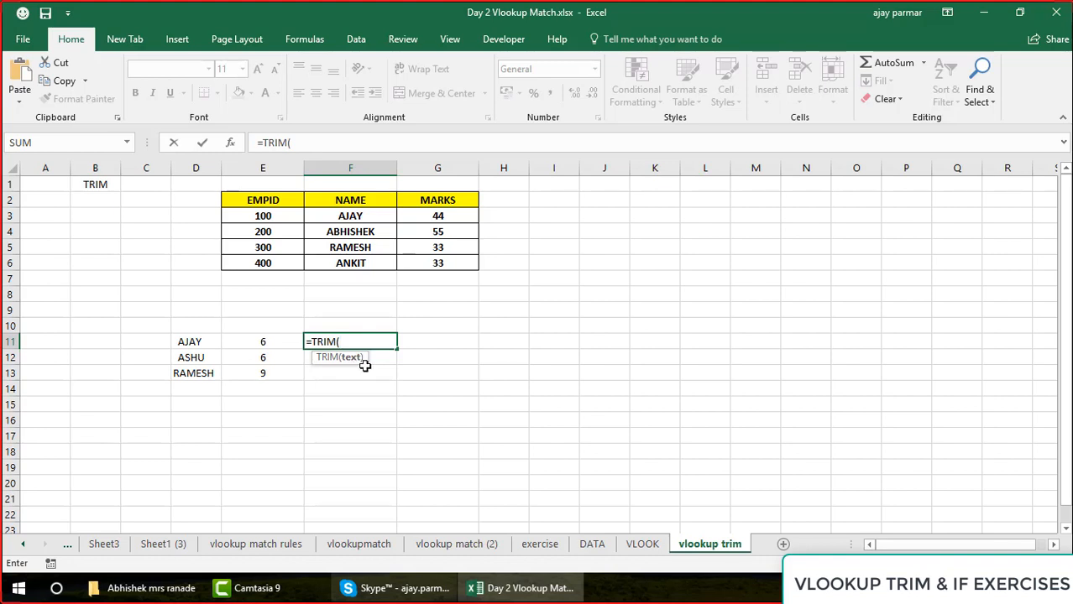
left_click(187, 340)
type(")")
key("Return")
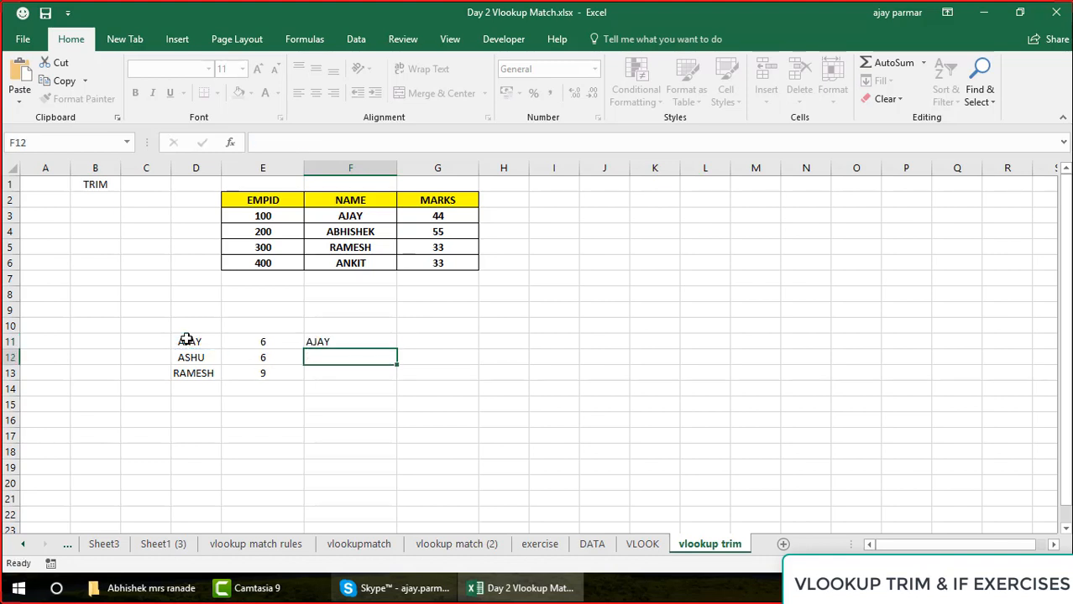
key("Up")
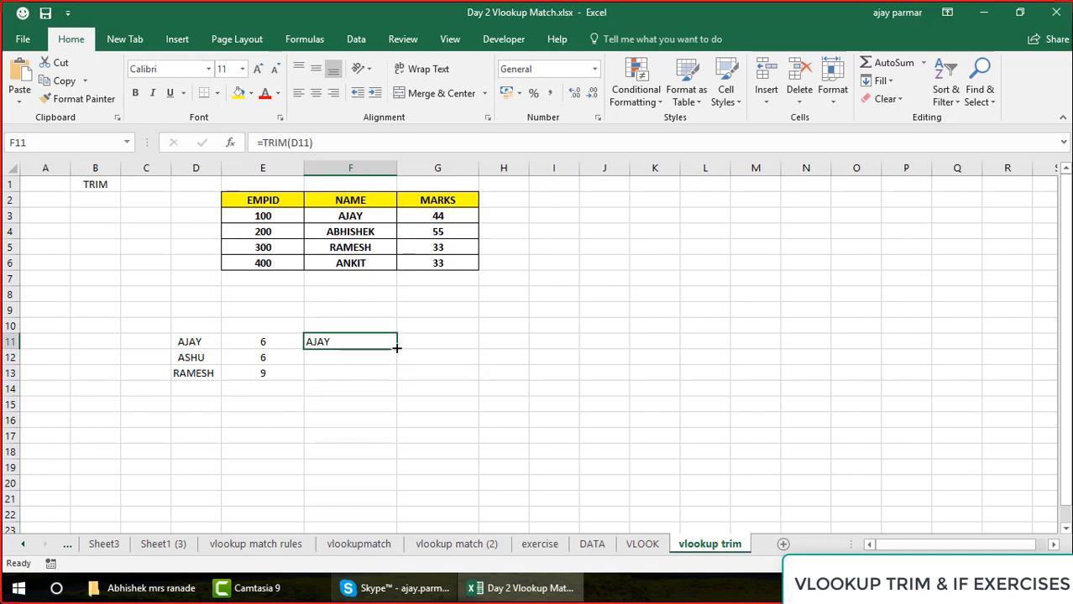
left_click_drag(395, 348, 396, 381)
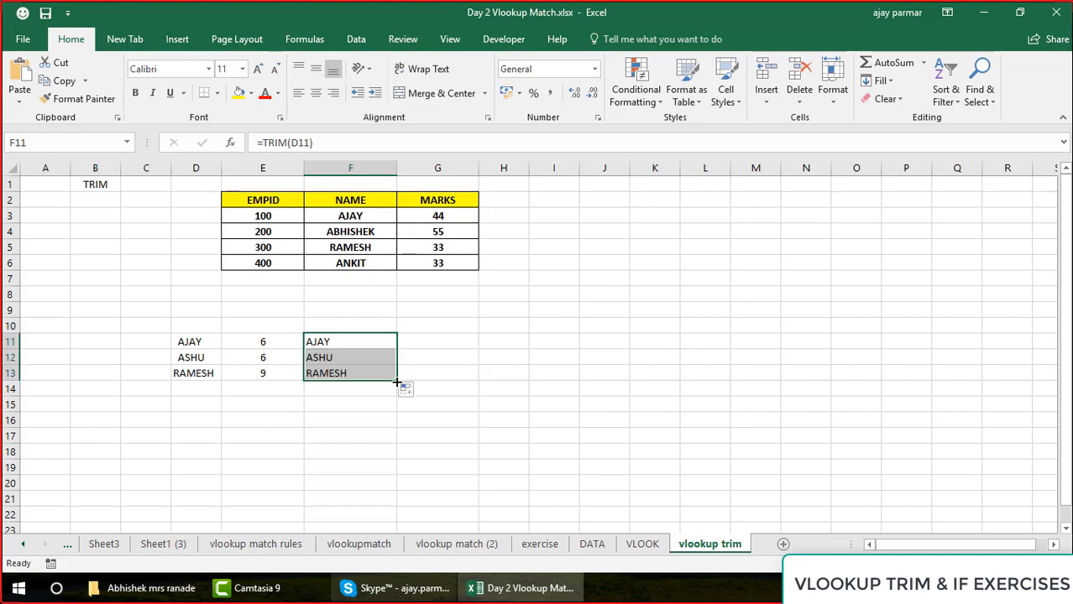
Review the trimmed names and their TRIM formulas in F11:F13
key("Up")
key("Down")
key("Down")
key("Down")
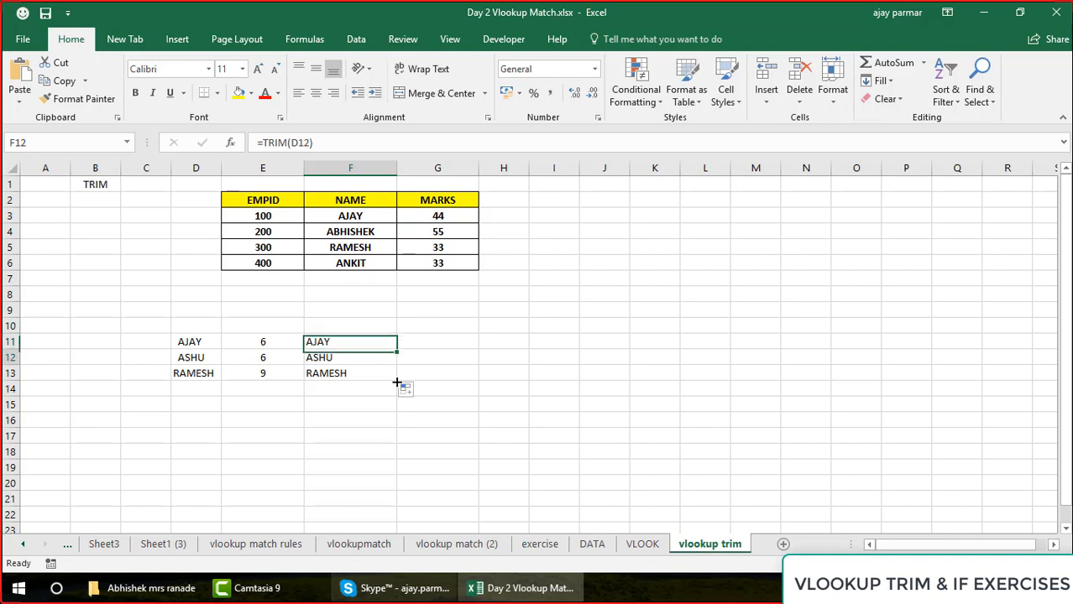
key("Up")
key("Up")
key("Down")
key("Down")
key("Up")
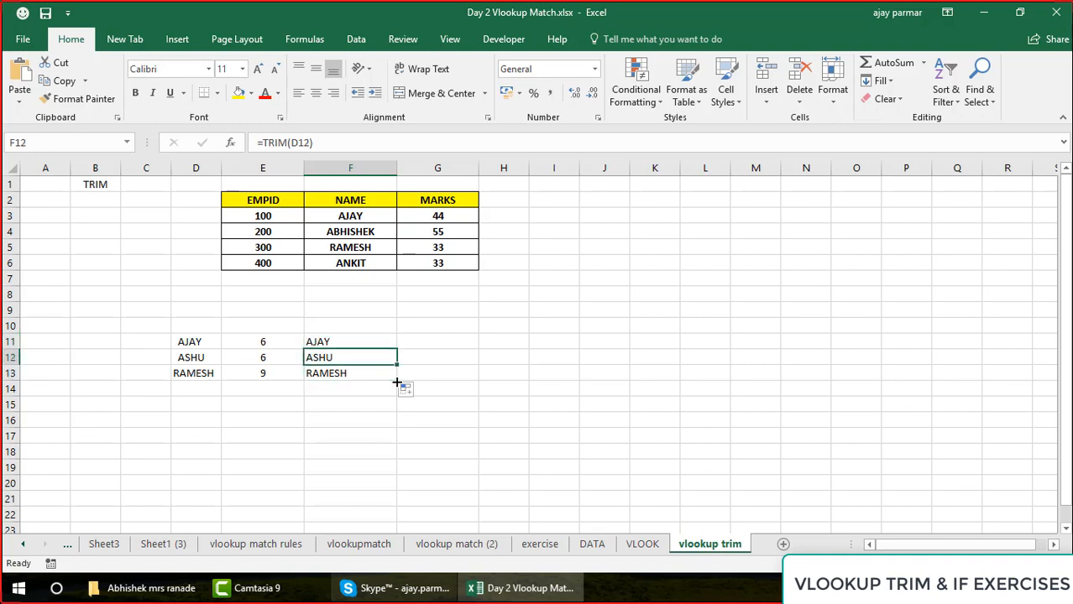
Center the trimmed names in F11:F13 horizontally
key("Up")
key("shift+Down")
key("shift+Down")
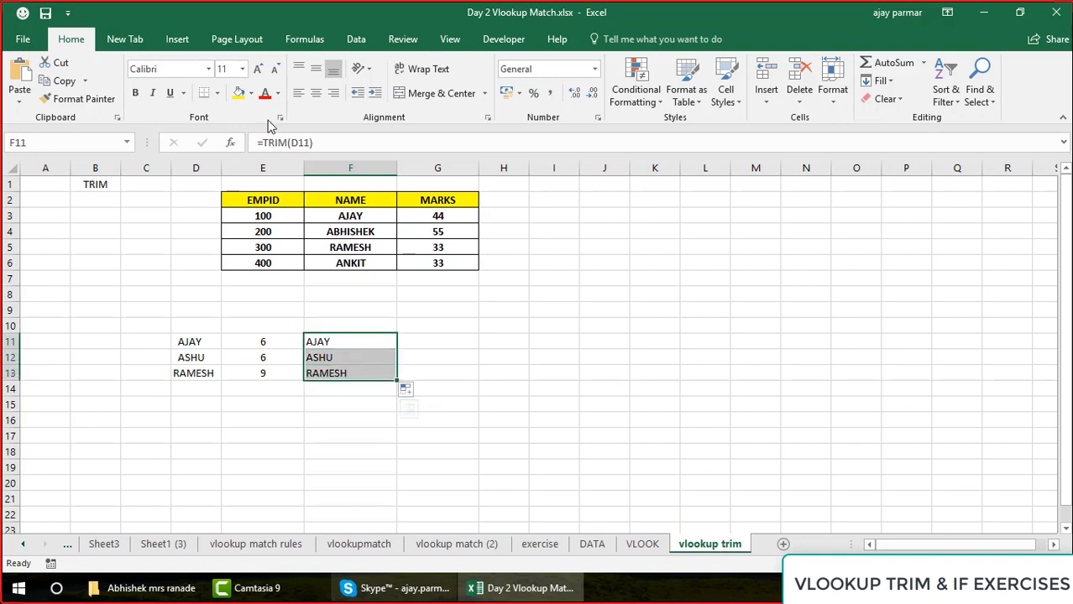
left_click(319, 98)
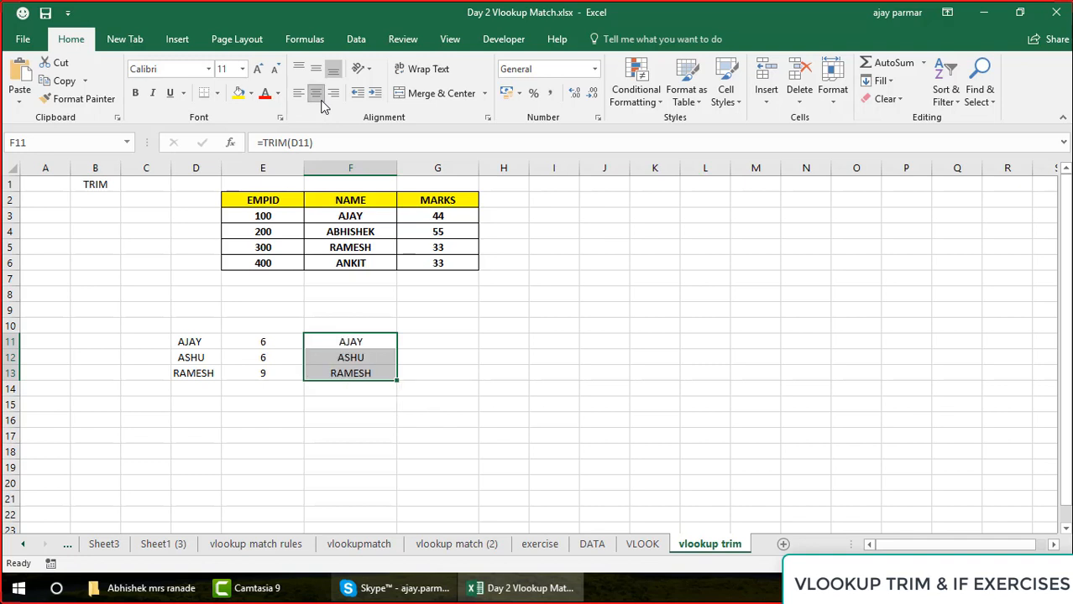
Inspect which cell the TRIM formula in F11 refers to
left_click(362, 341)
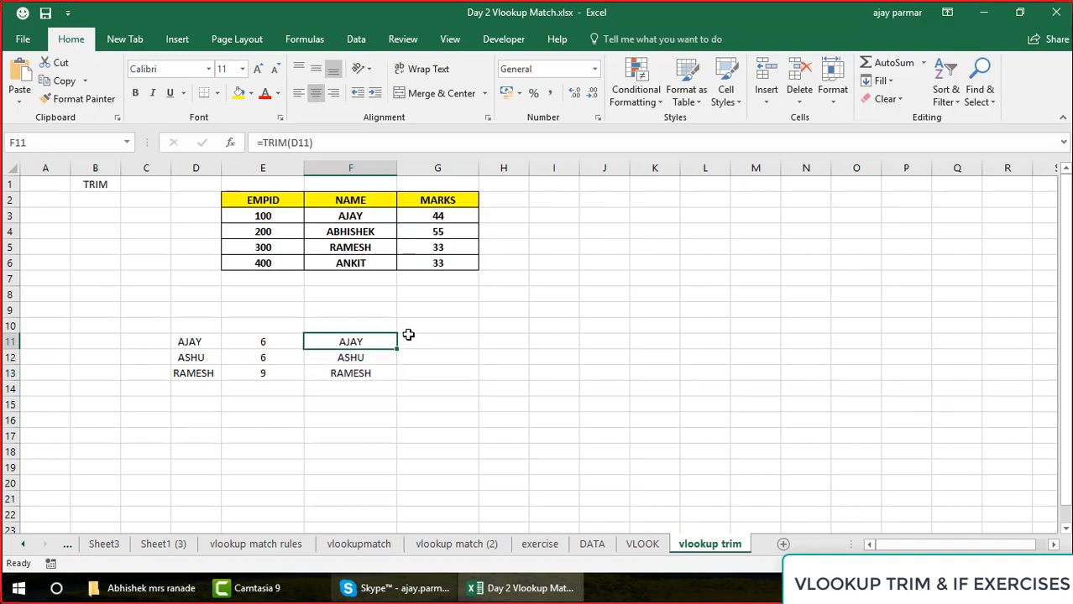
left_click(381, 142)
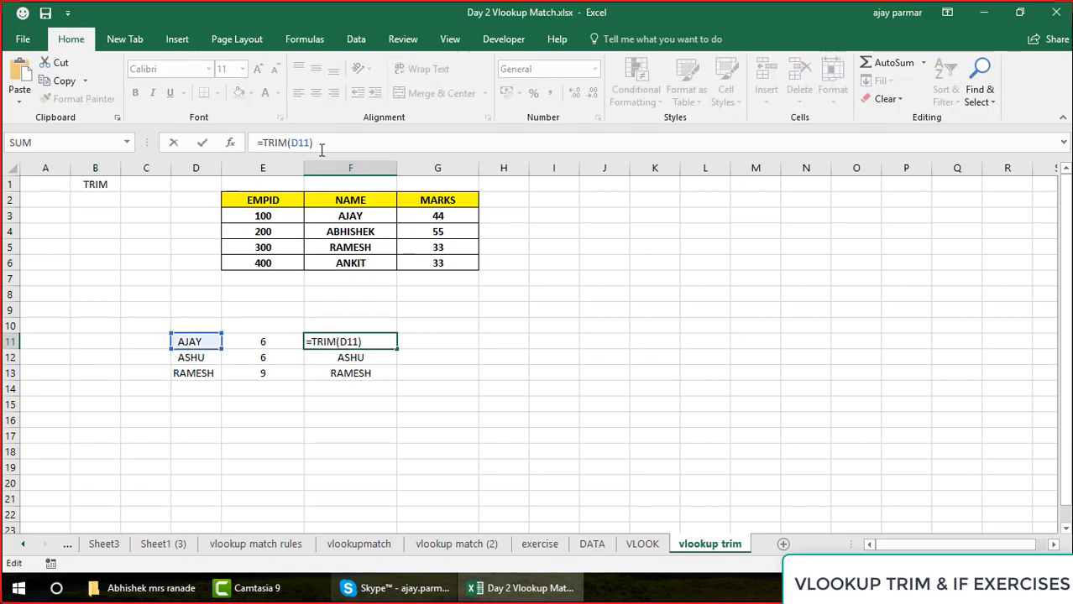
key("Escape")
Enter =LEN(F11) in G11 and copy it down to G13 to count the characters of the trimmed names
left_click(455, 345)
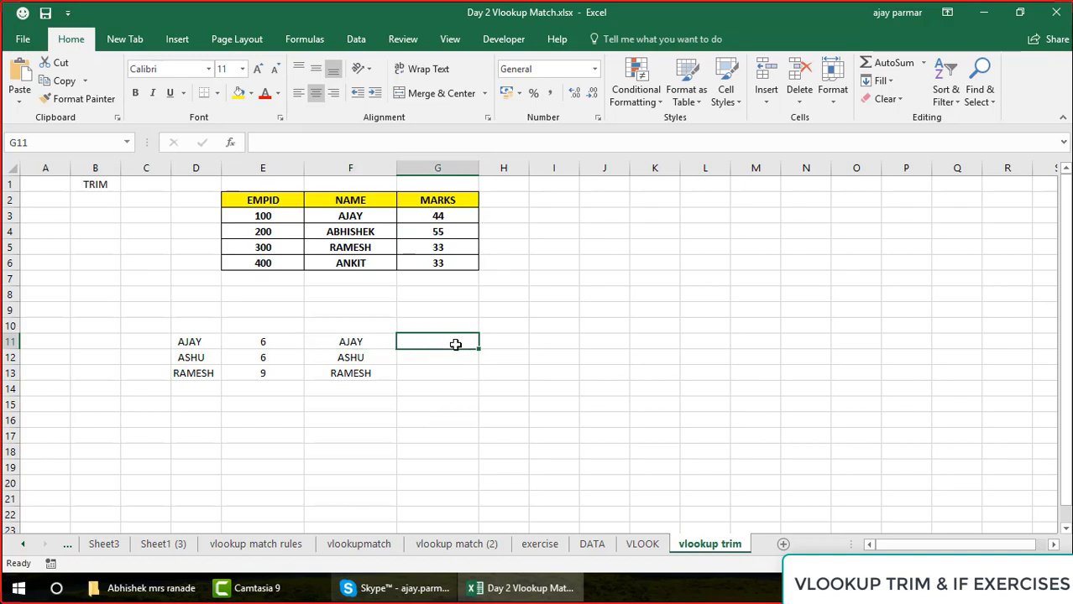
type("=LEN(")
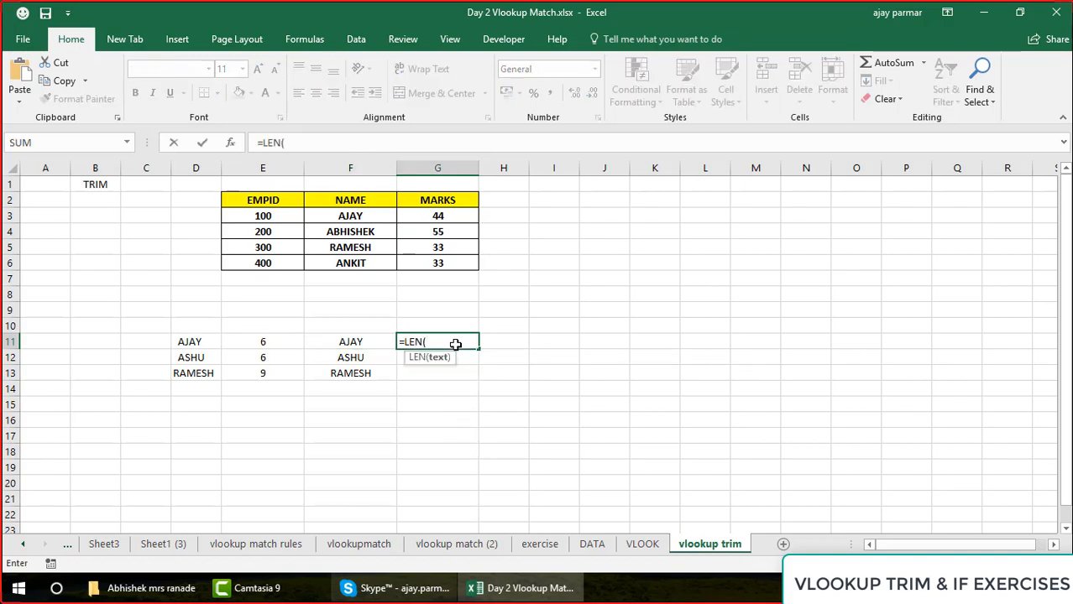
key("Left")
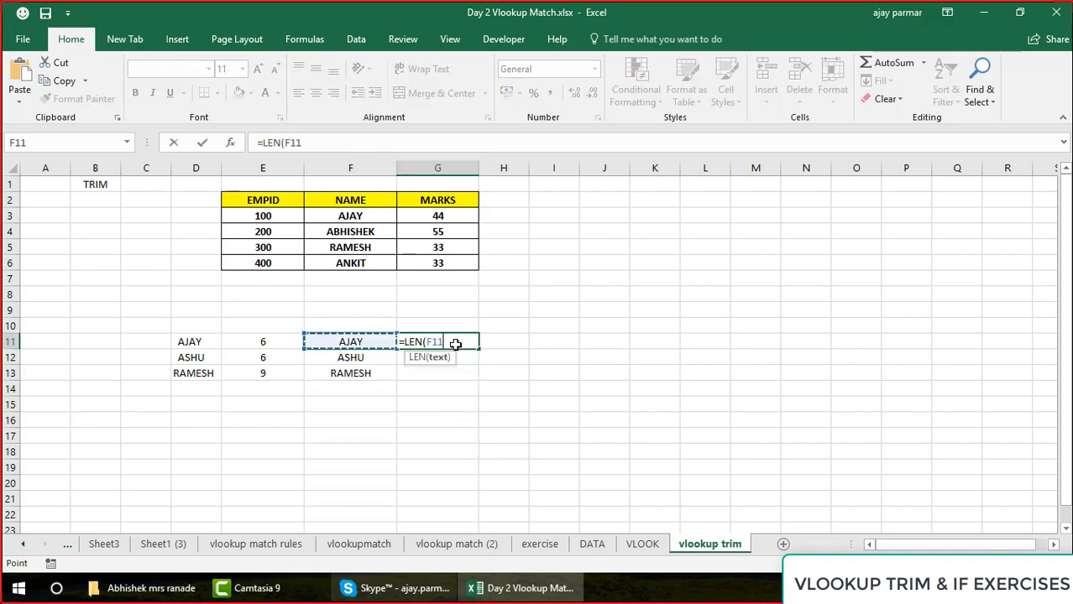
key("Return")
left_click(455, 344)
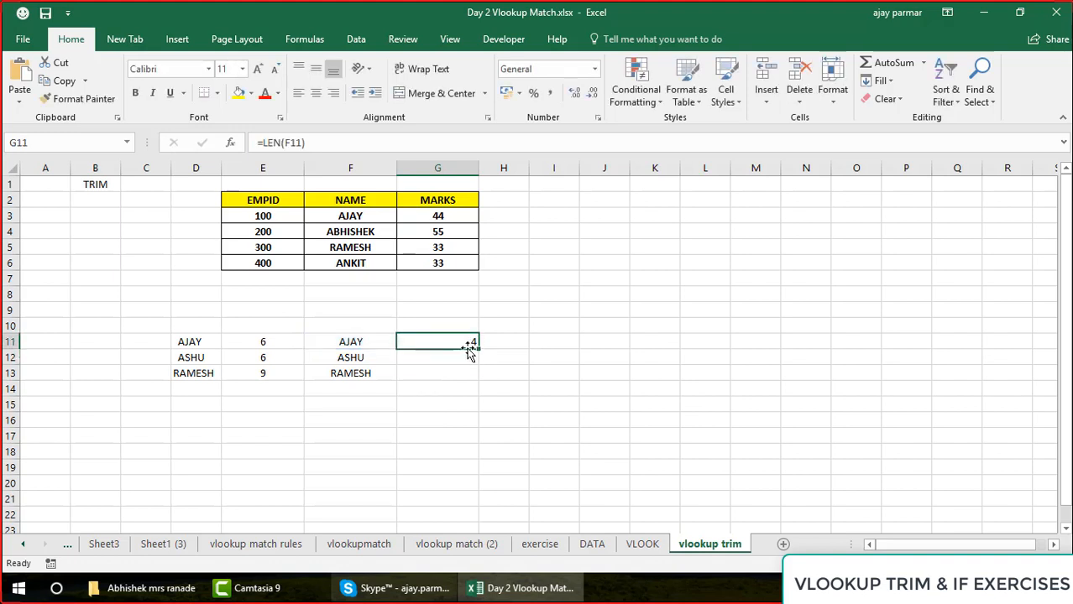
left_click_drag(475, 351, 475, 377)
left_click(592, 357)
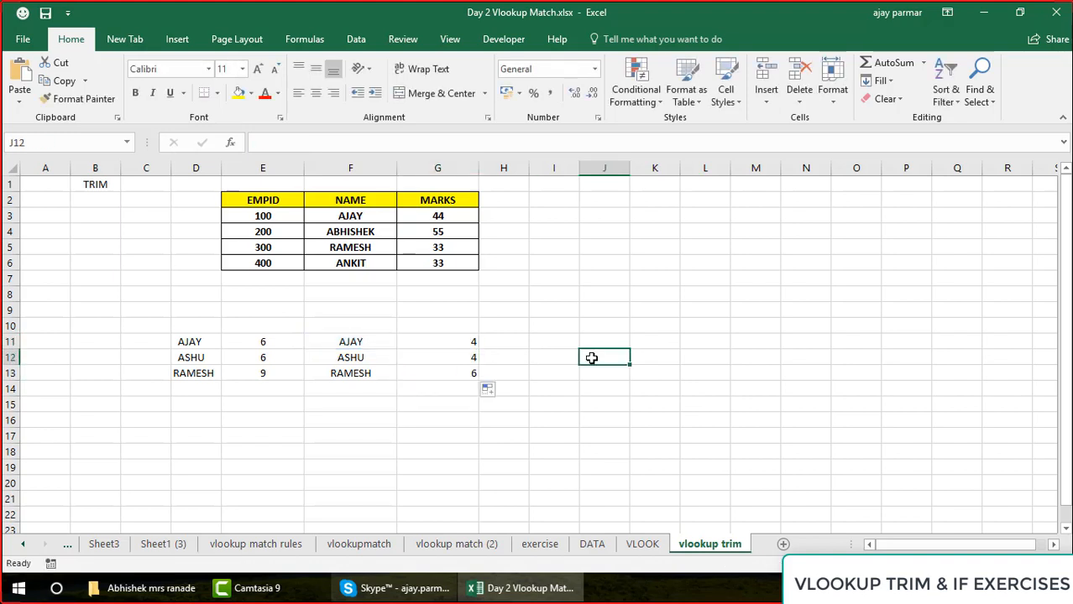
left_click(430, 355)
left_click(430, 348)
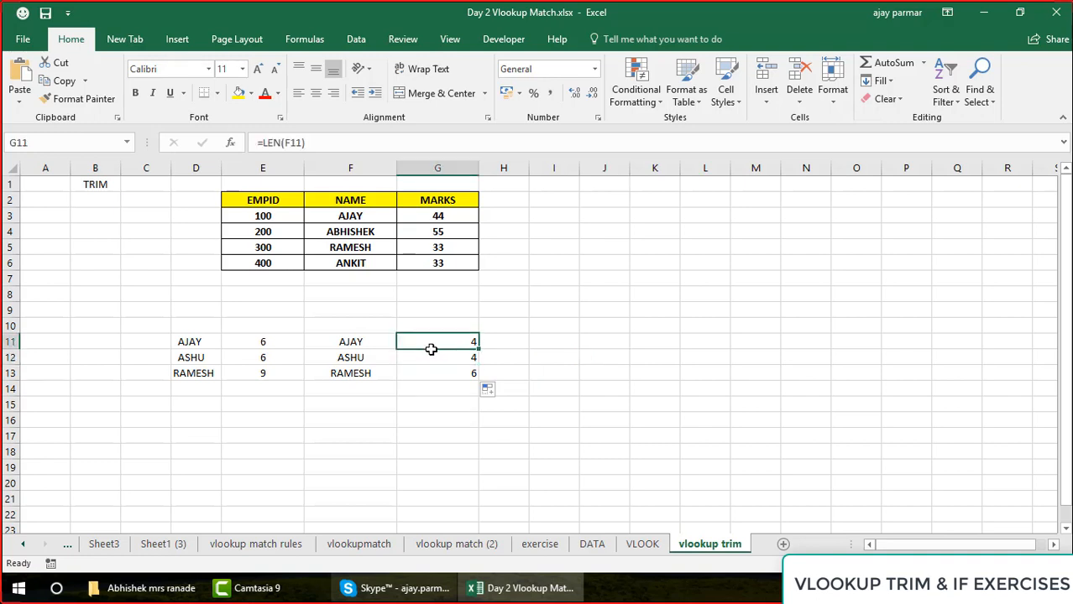
key("Left")
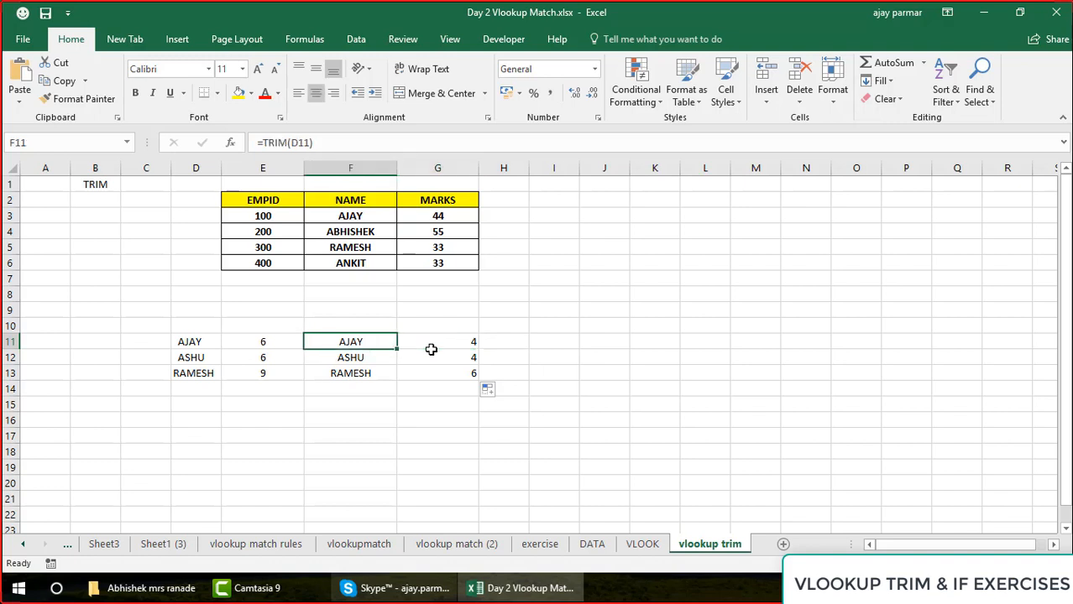
Enter a sample full name in D16 with a single space between first name and surname
left_click(201, 413)
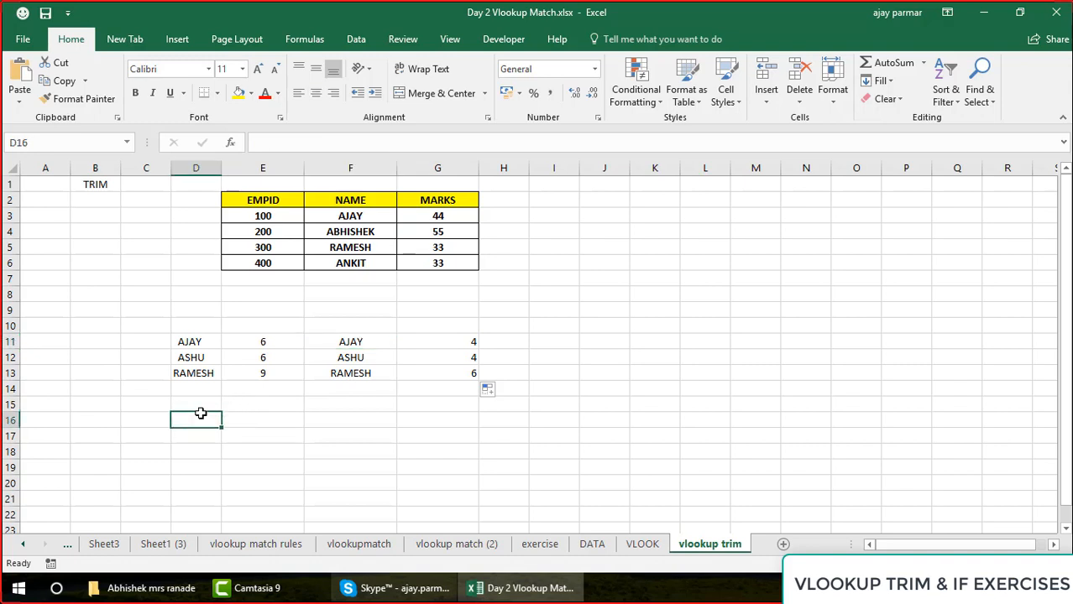
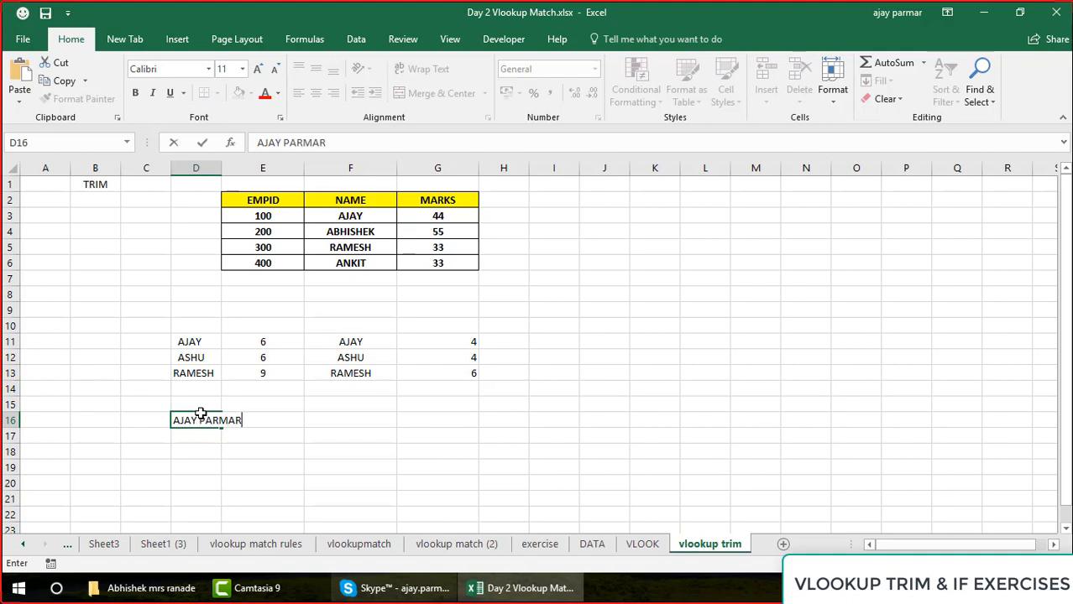
key("Return")
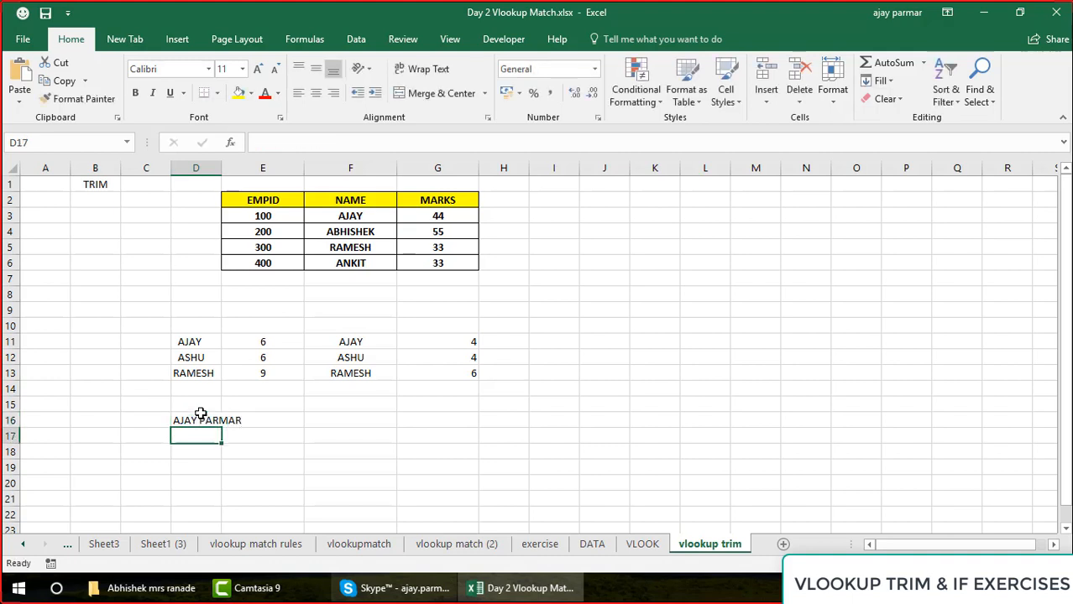
Enter =TRIM(D16) in F16 to trim the sample full name
left_click(338, 421)
type("=TRIM(")
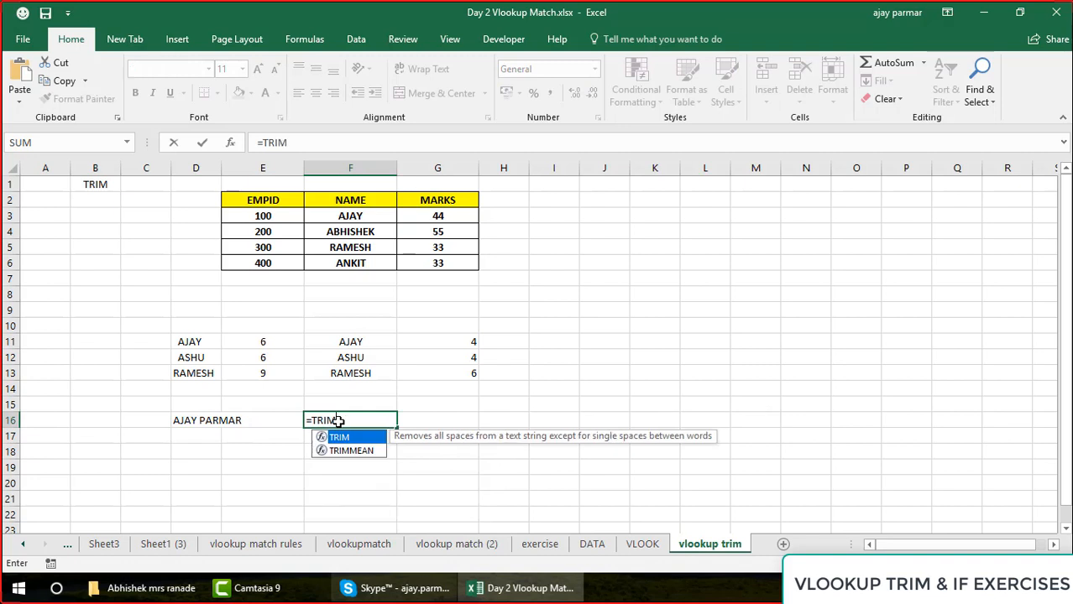
key("Left")
key("Left")
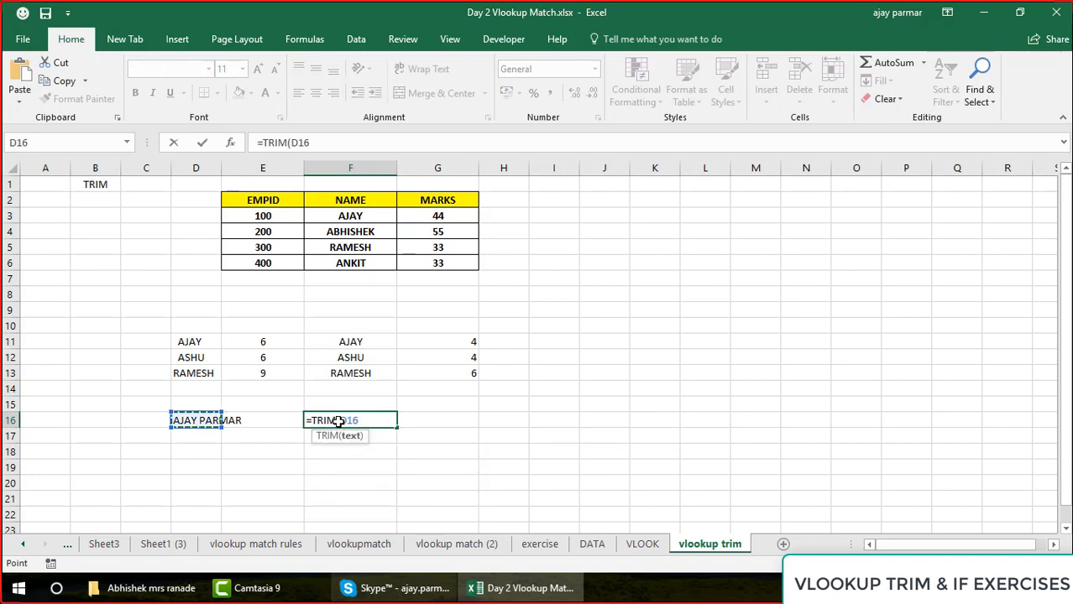
type(")")
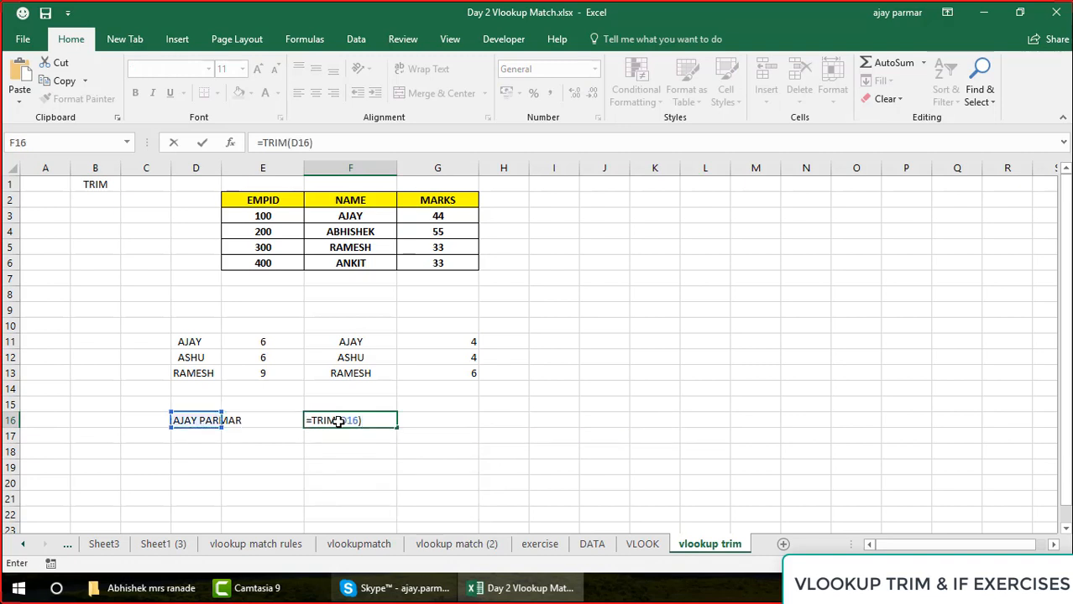
key("Return")
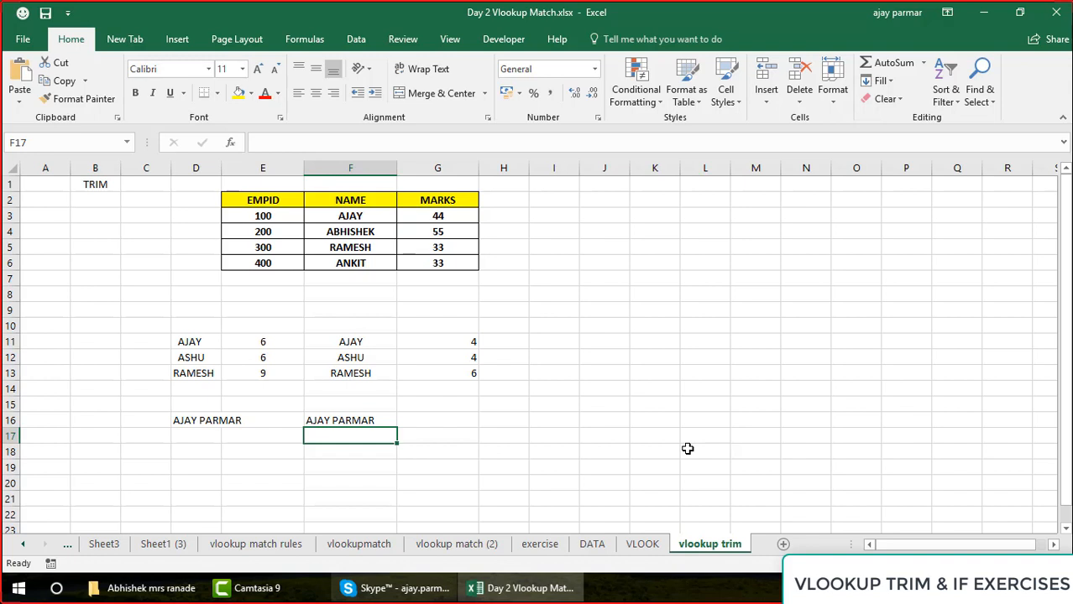
Enter the sample text AB DD in D17 with a single space between the words
key("Left")
key("Left")
type("AB")
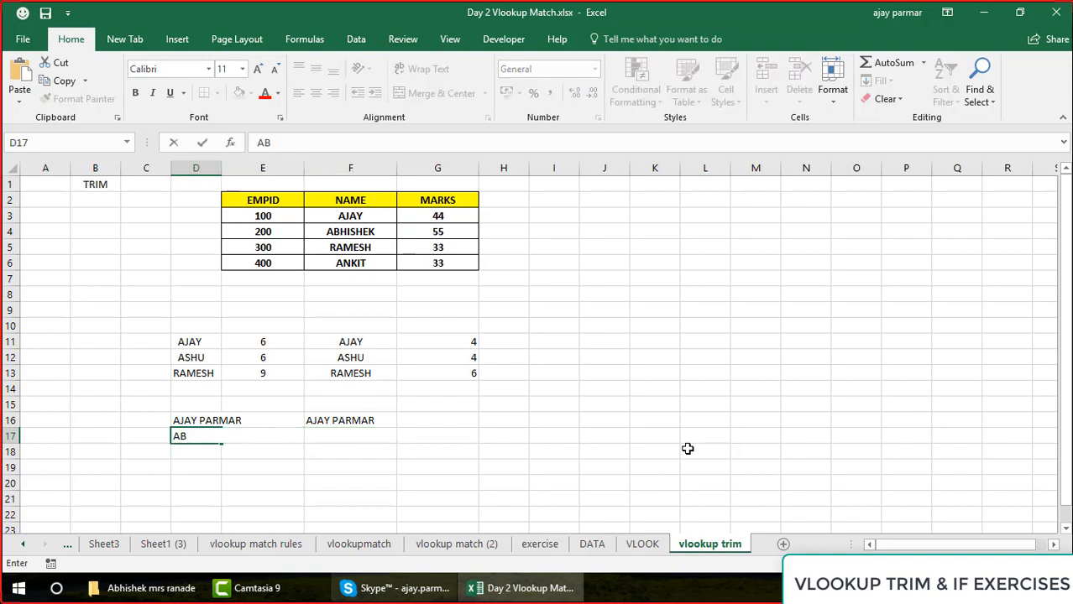
type(" DD")
key("Return")
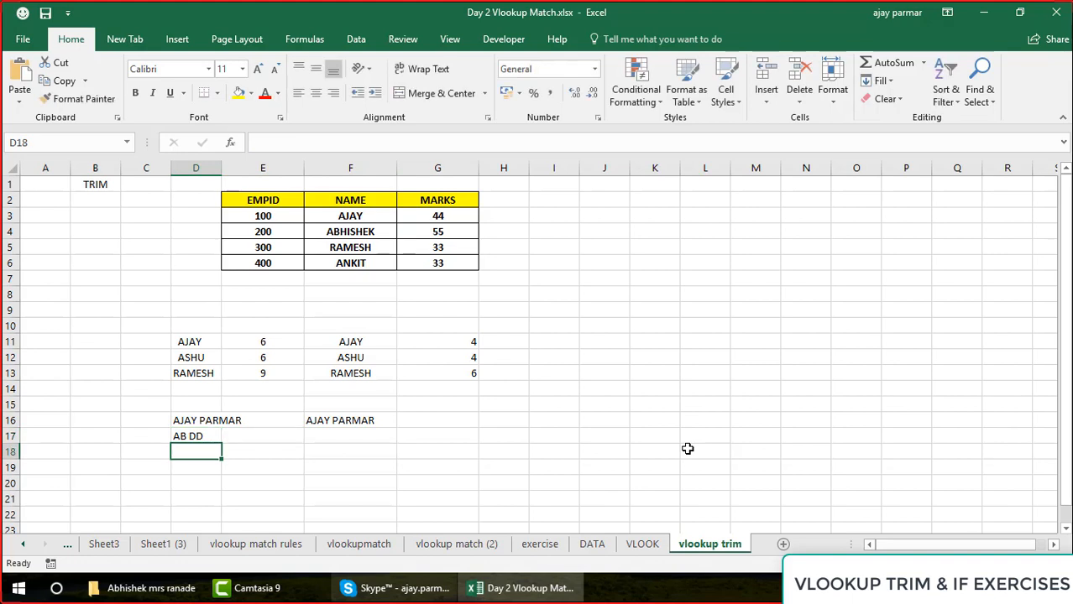
Enter =TRIM(D17) in F17 and compare the result with the source text in D17
key("Up")
key("Right")
key("Right")
type("=TRIM")
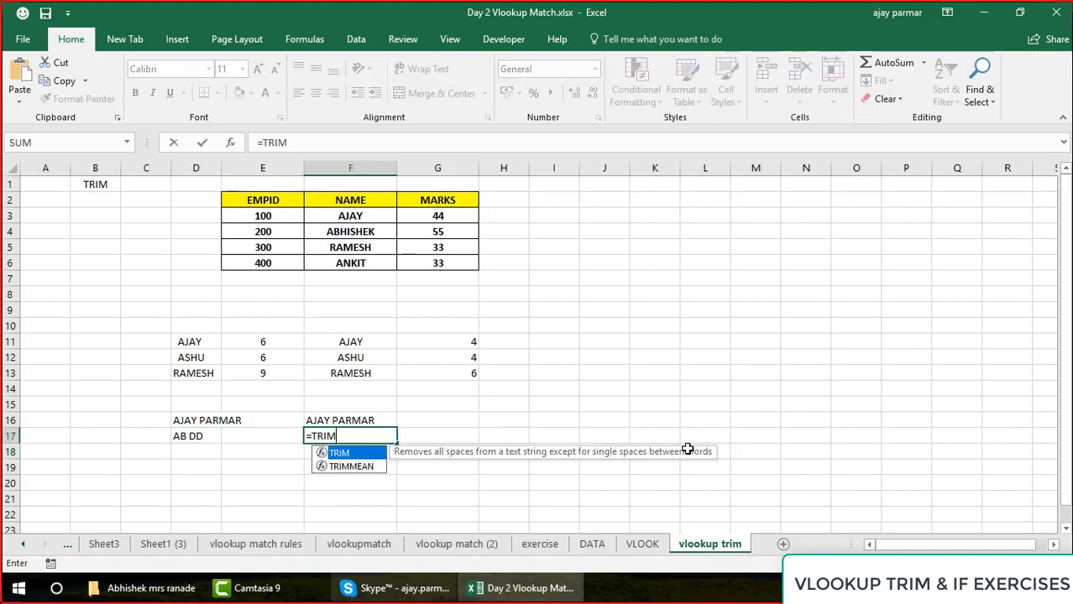
type("(")
key("Left")
key("Left")
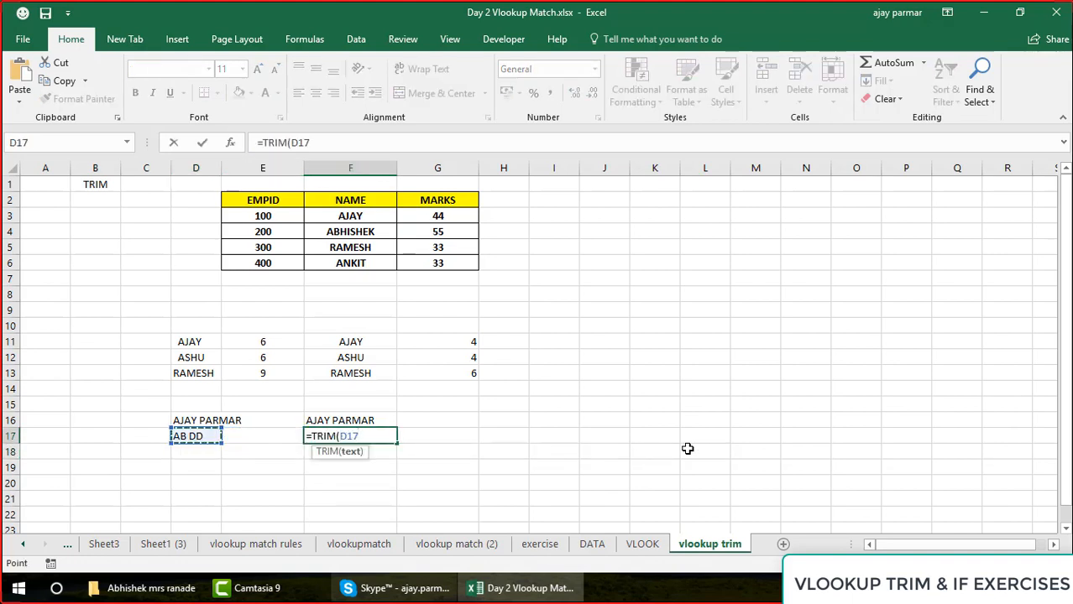
type(")")
key("Return")
key("Up")
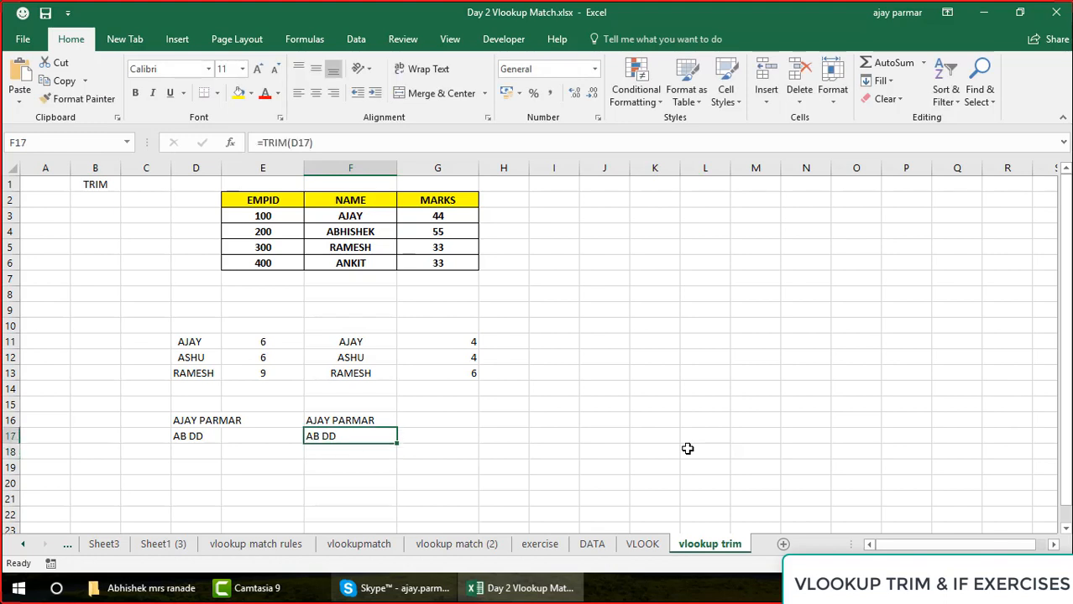
key("Left")
key("Left")
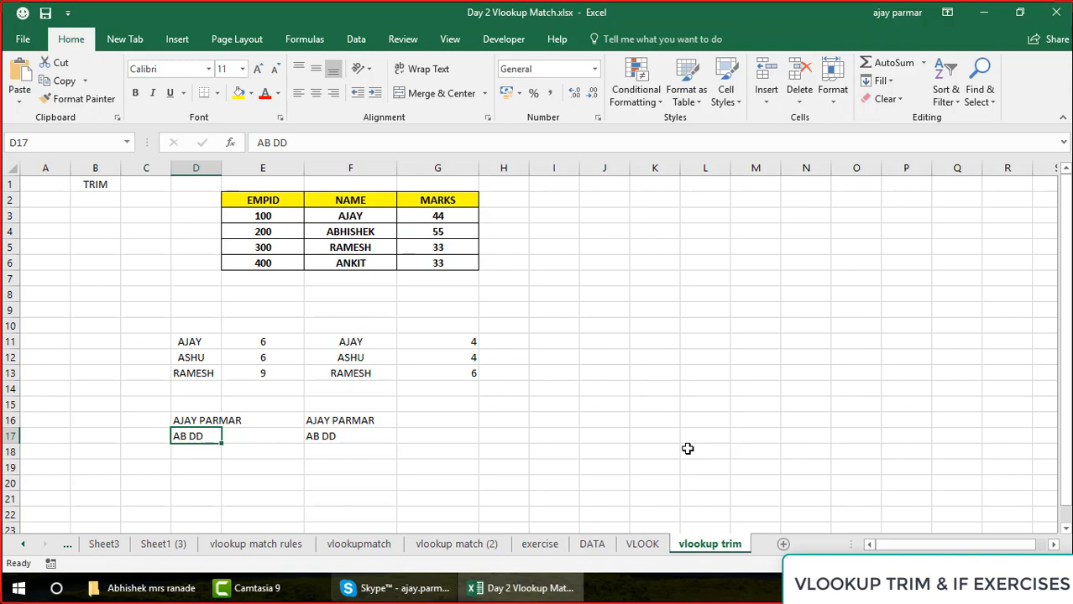
key("Right")
key("Right")
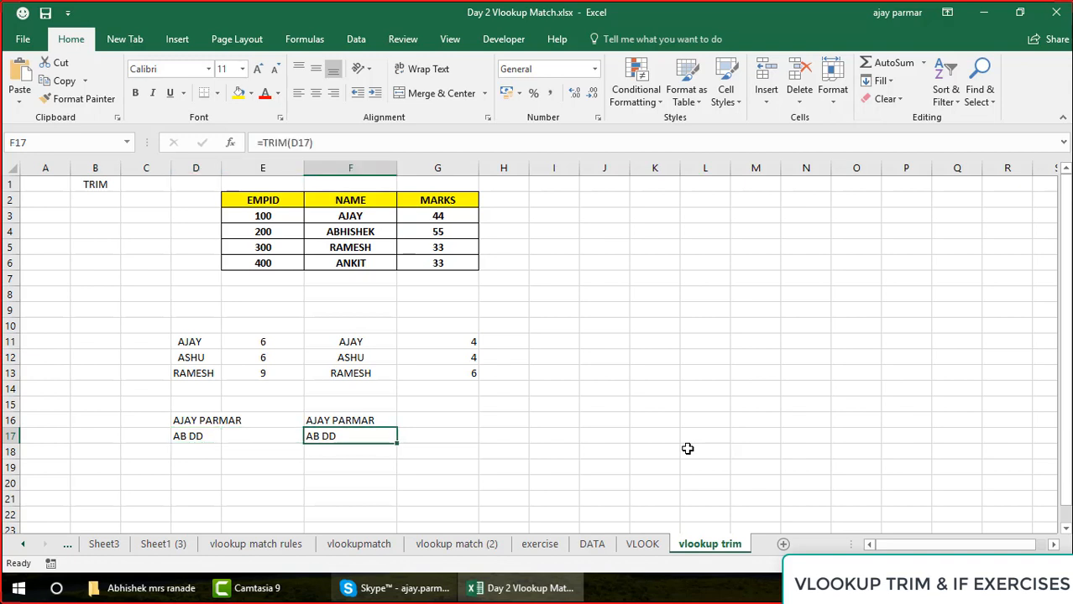
Enter a sample name in D19 with several spaces between the first name and the initial P
key("Left")
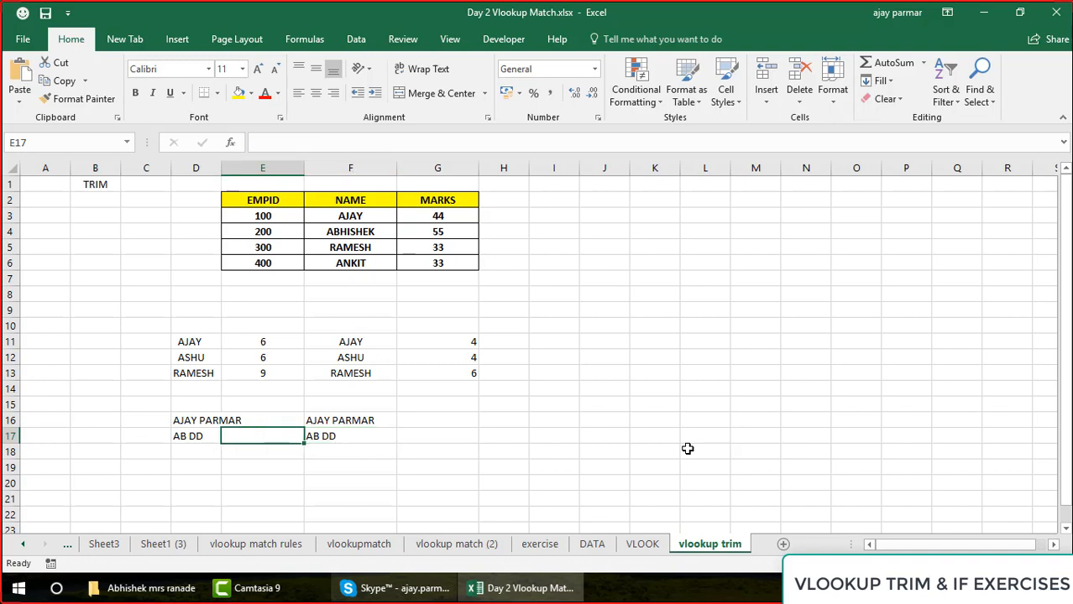
key("Left")
key("Down")
key("Down")
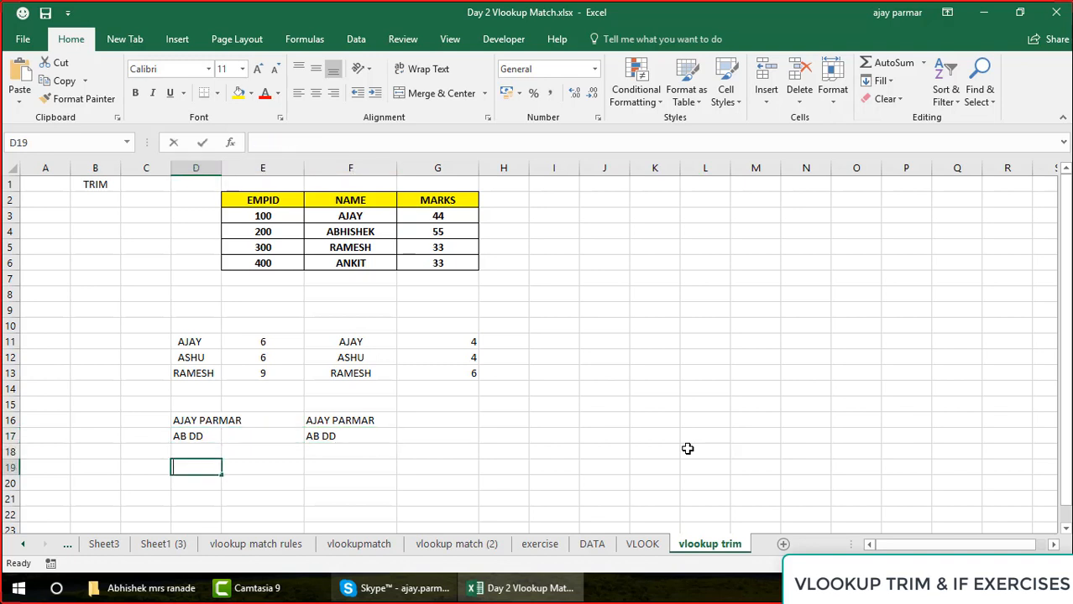
type("AJAY")
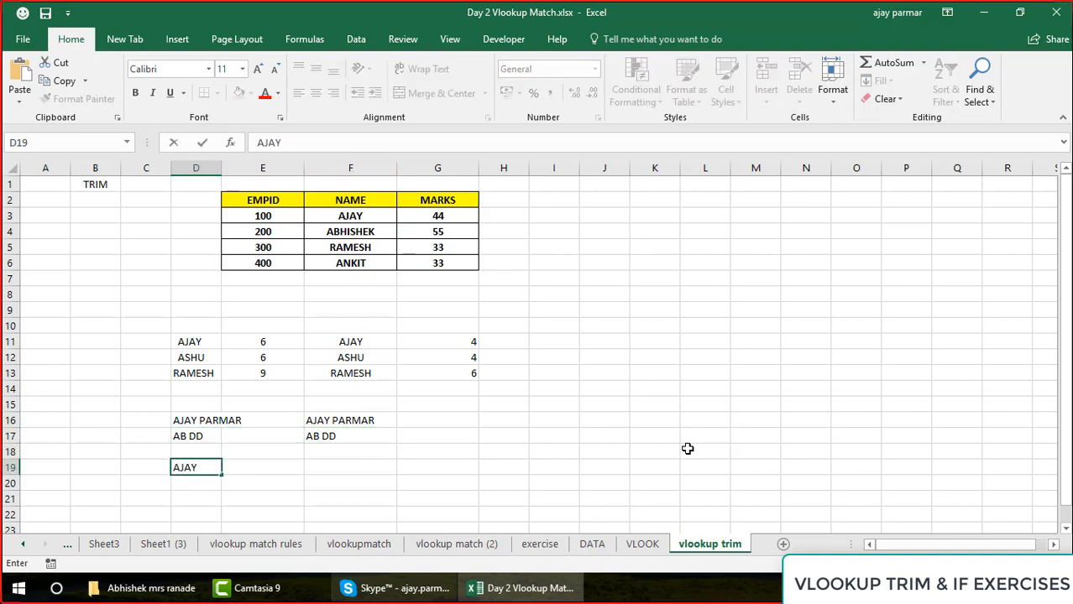
type("     P")
key("Return")
Enter =LEN(D19) in F19 to count the characters of the name with extra middle spaces
key("Up")
key("Right")
key("Right")
type("=")
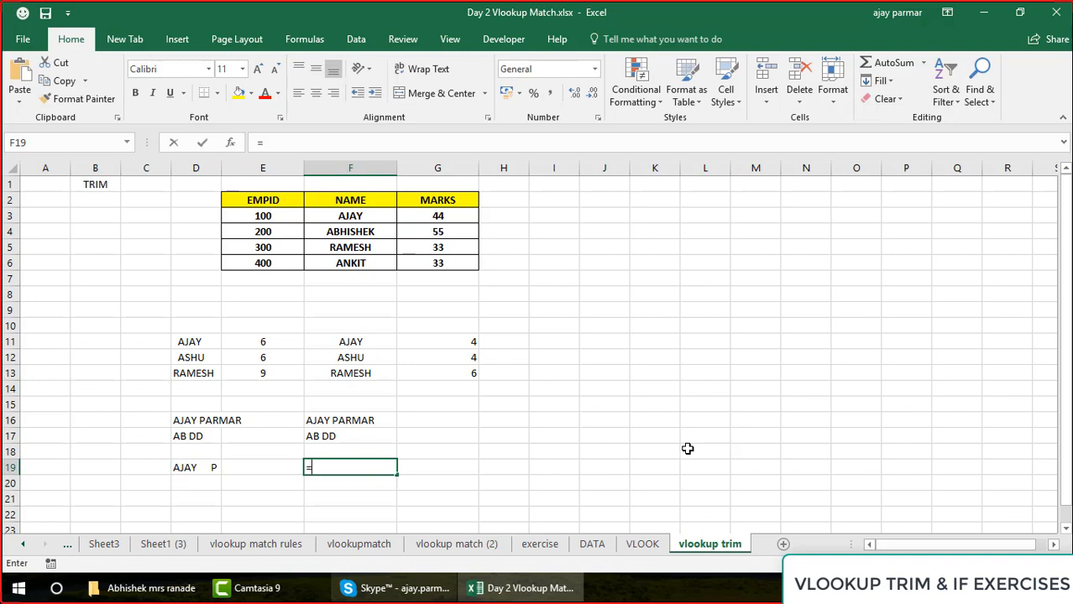
type("LEN(")
key("Left")
key("Left")
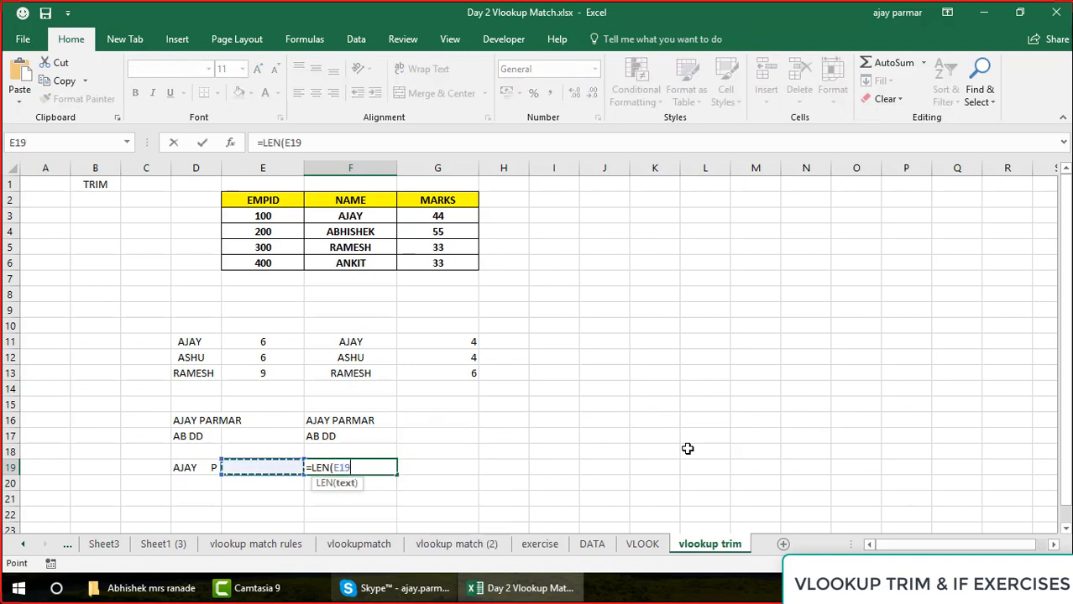
type(")")
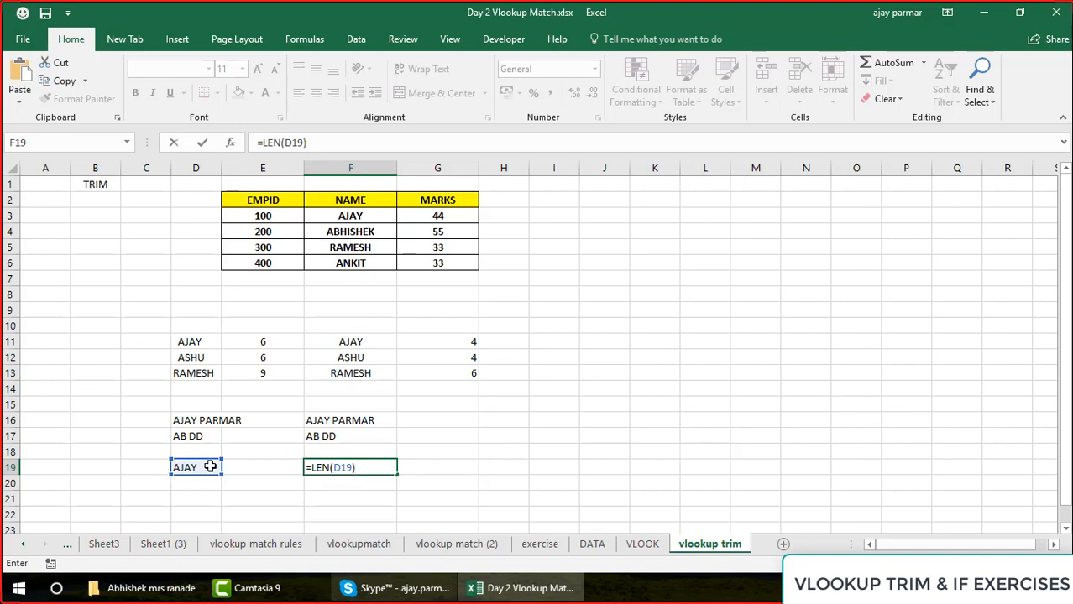
key("Return")
key("Up")
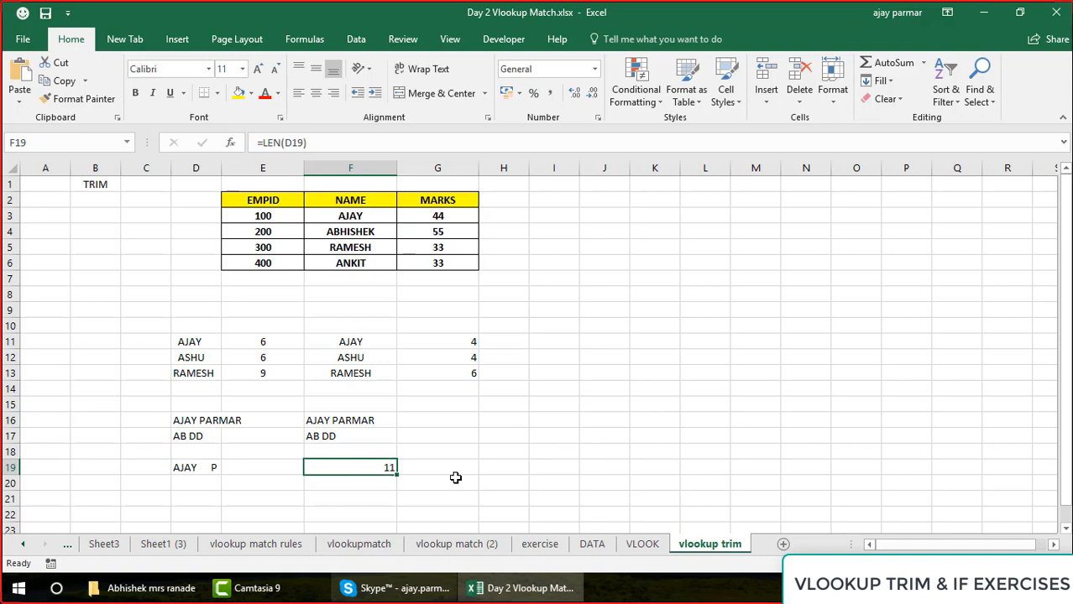
Enter =TRIM(D19) in H19 to reduce the extra spaces inside the name
left_click(484, 468)
type("=TRIM(")
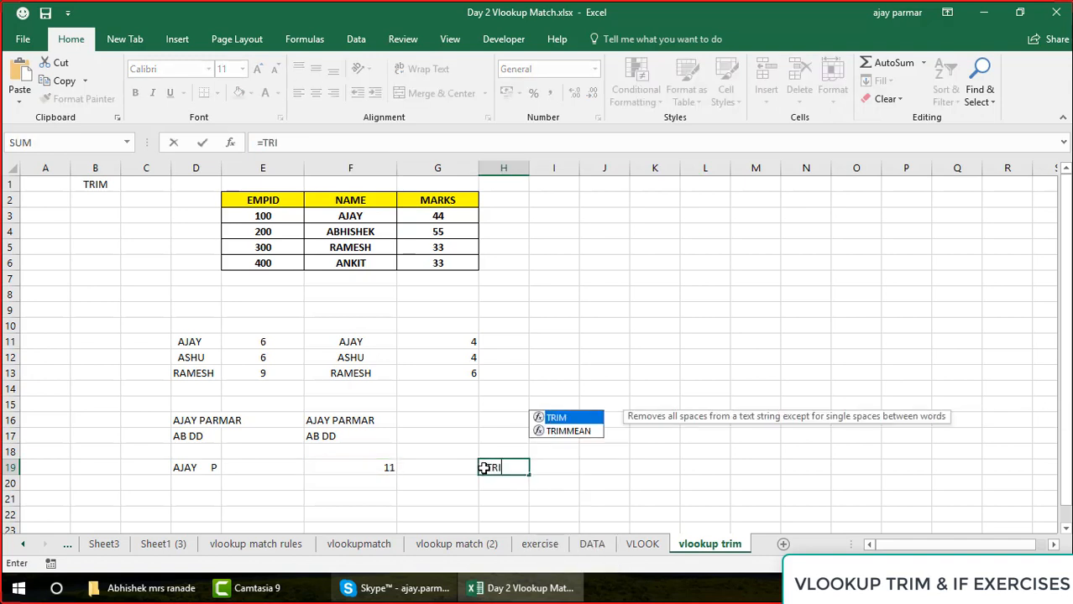
left_click(195, 467)
type(")")
key("Return")
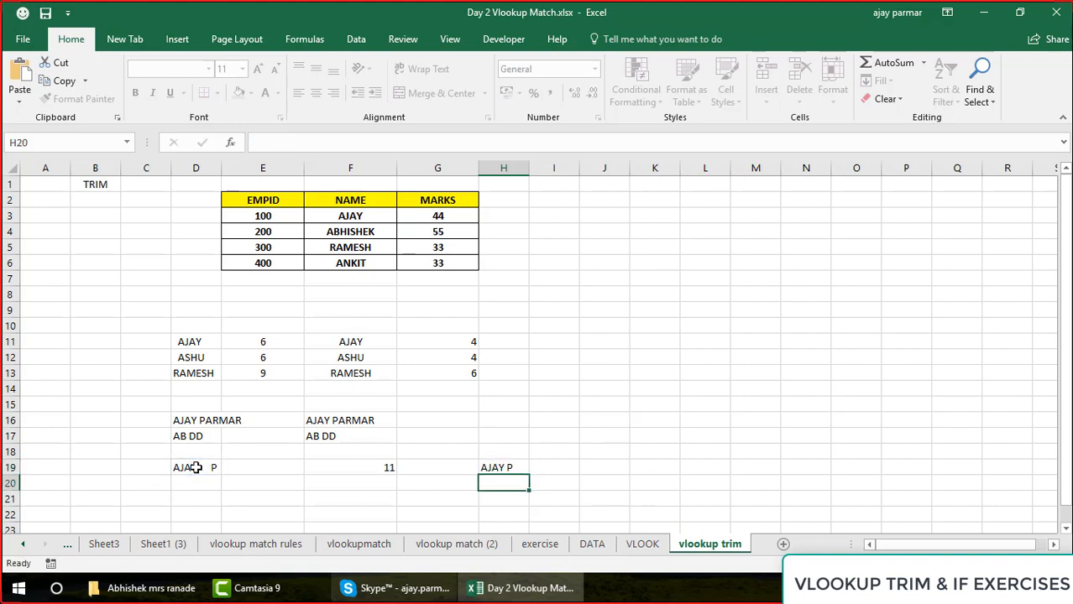
key("Up")
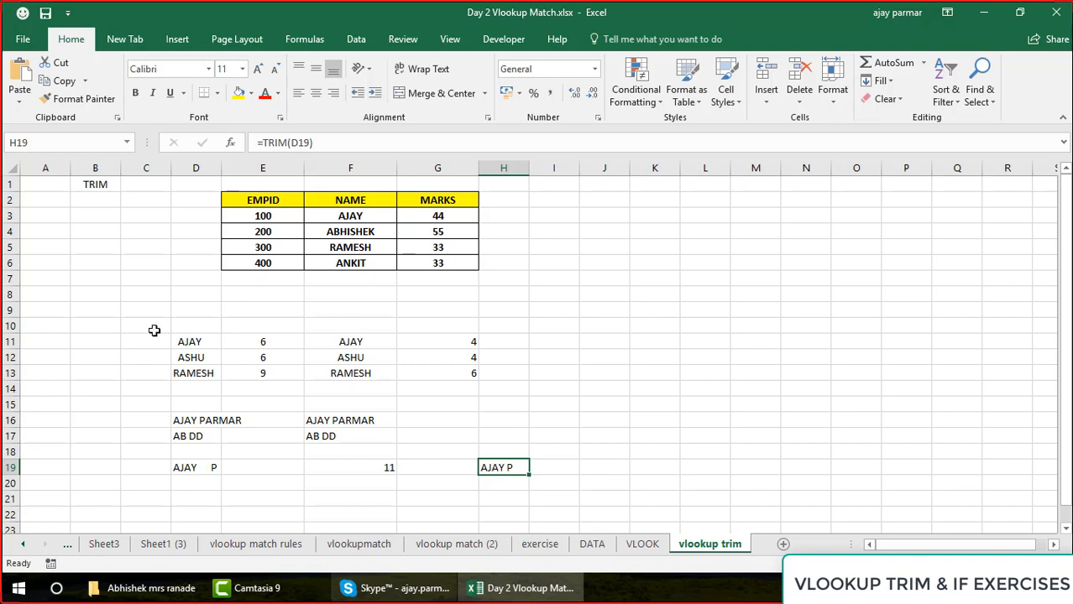
Copy the employee table E2:G6 to K9 and widen column L to fit the names
left_click(252, 205)
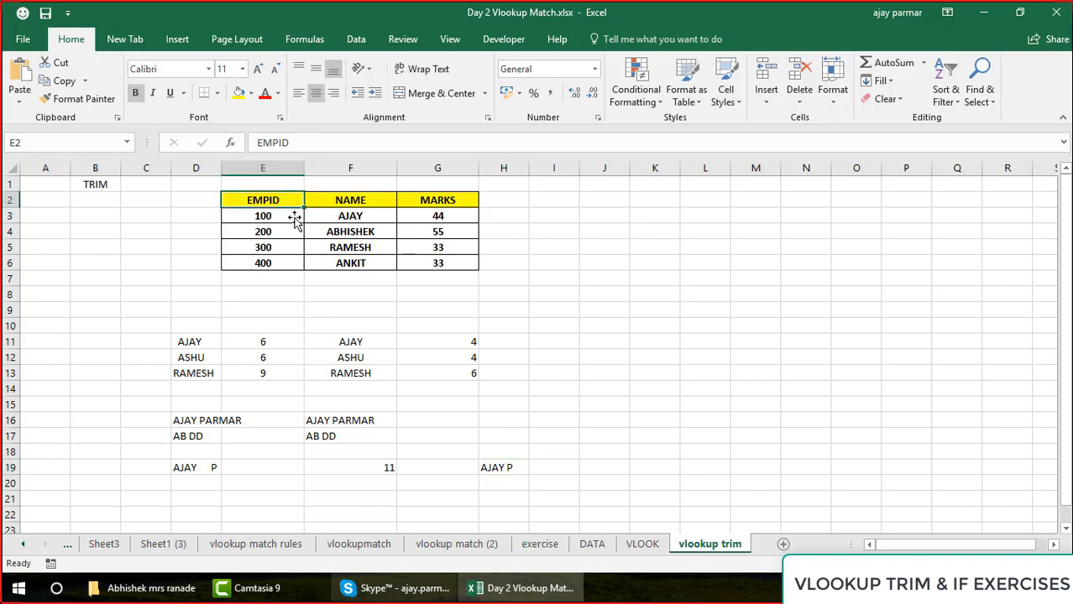
left_click(441, 264, "shift")
key("ctrl+c")
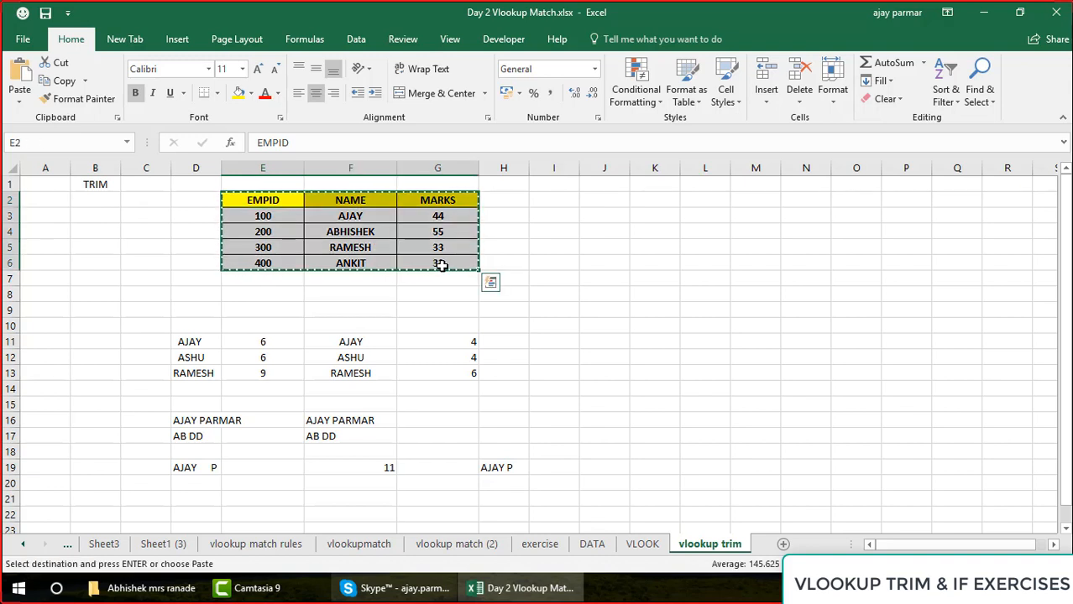
left_click(633, 292)
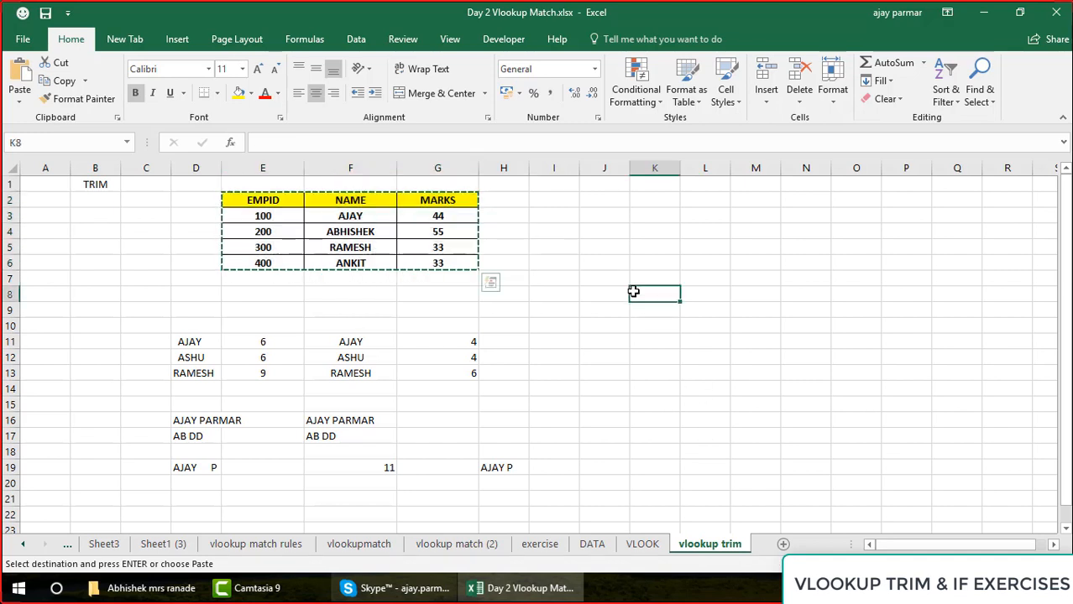
left_click(673, 312)
key("ctrl+v")
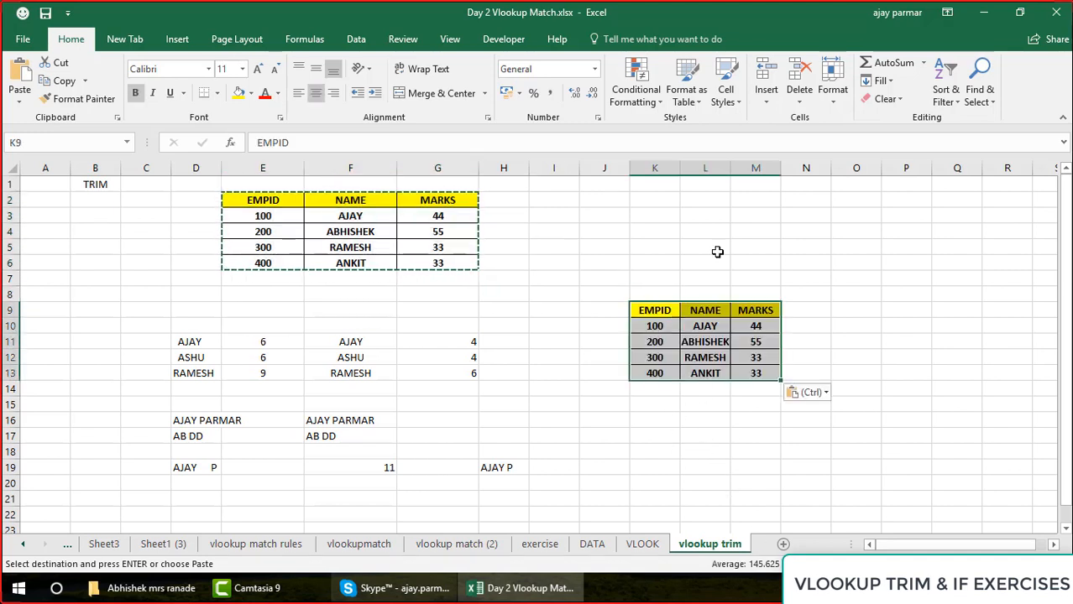
left_click_drag(729, 169, 772, 172)
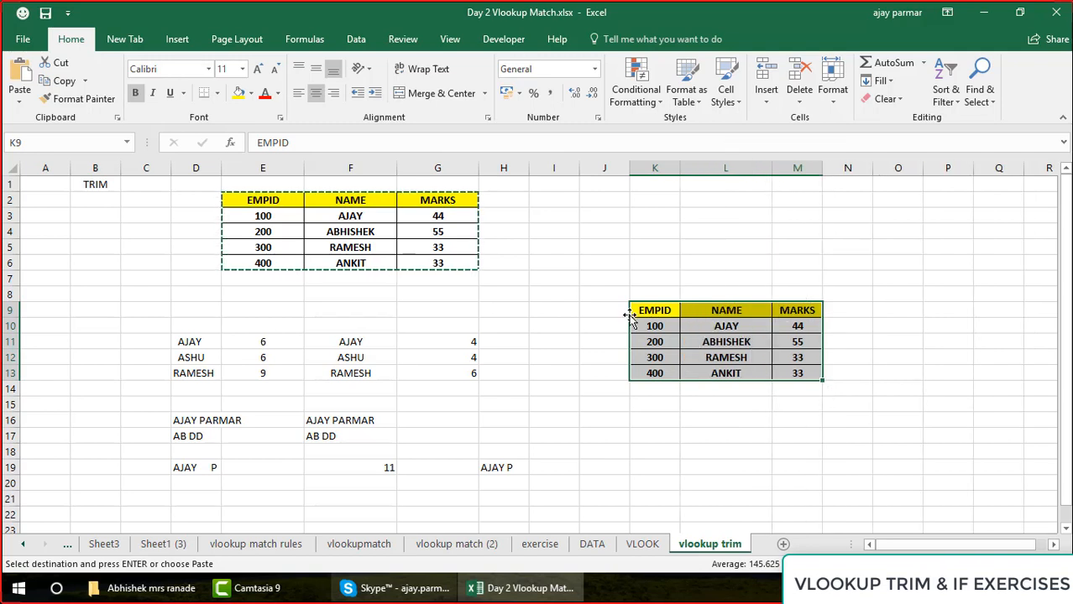
Clear the EMPID column contents in both tables, K9:K13 and E2:E6, and end the pending copy
left_click(706, 328)
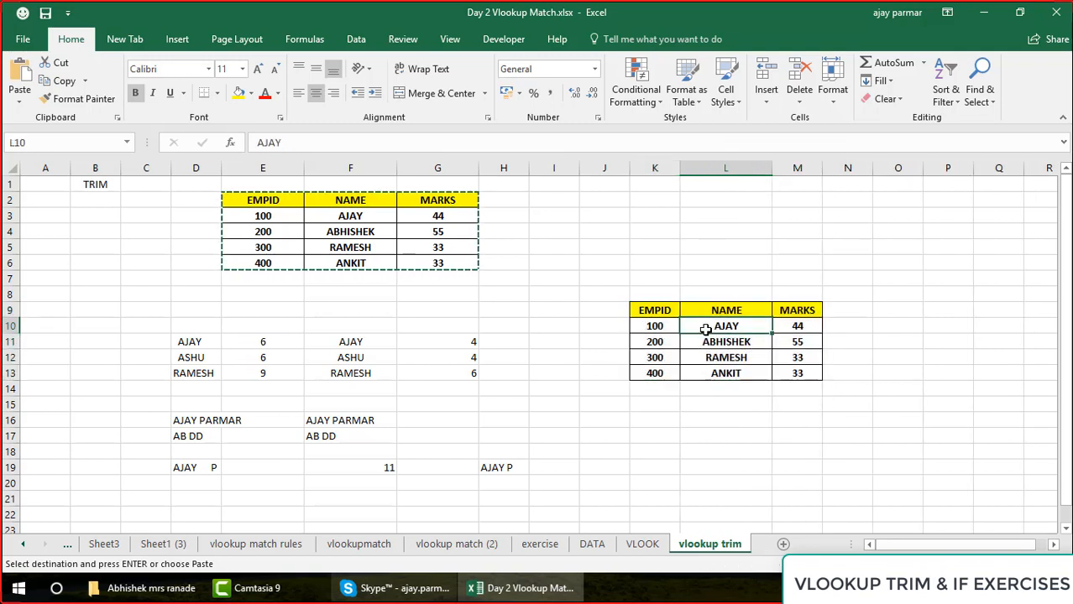
left_click(647, 311)
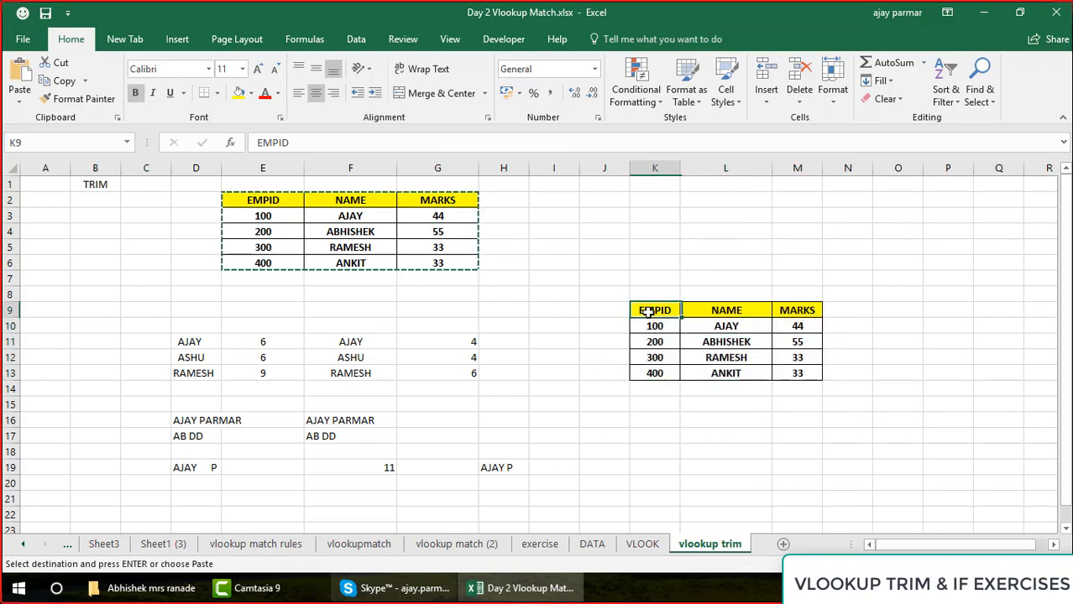
left_click(653, 376, "shift")
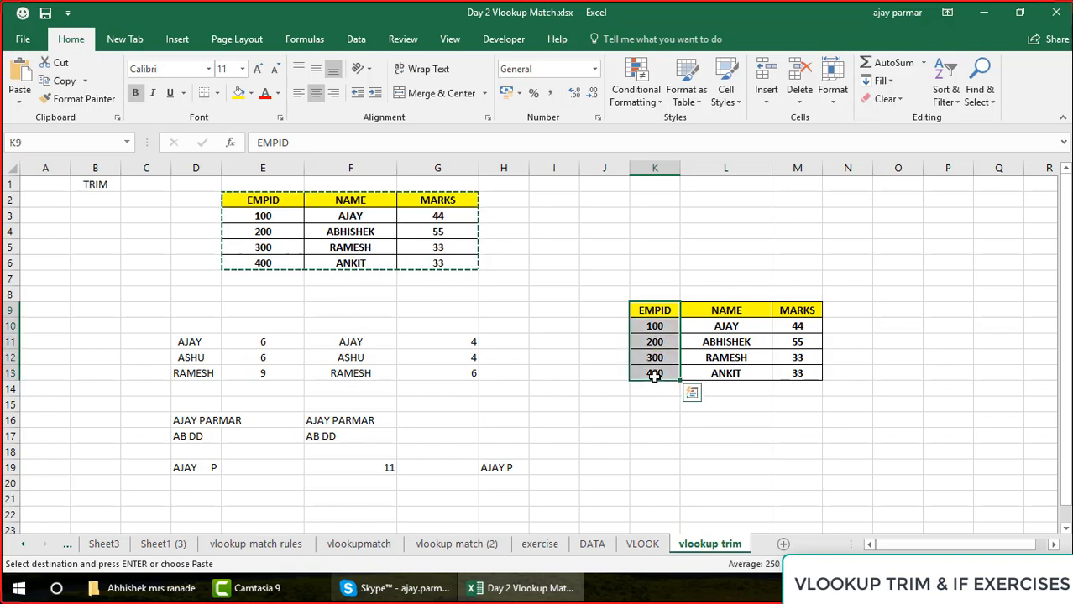
key("Delete")
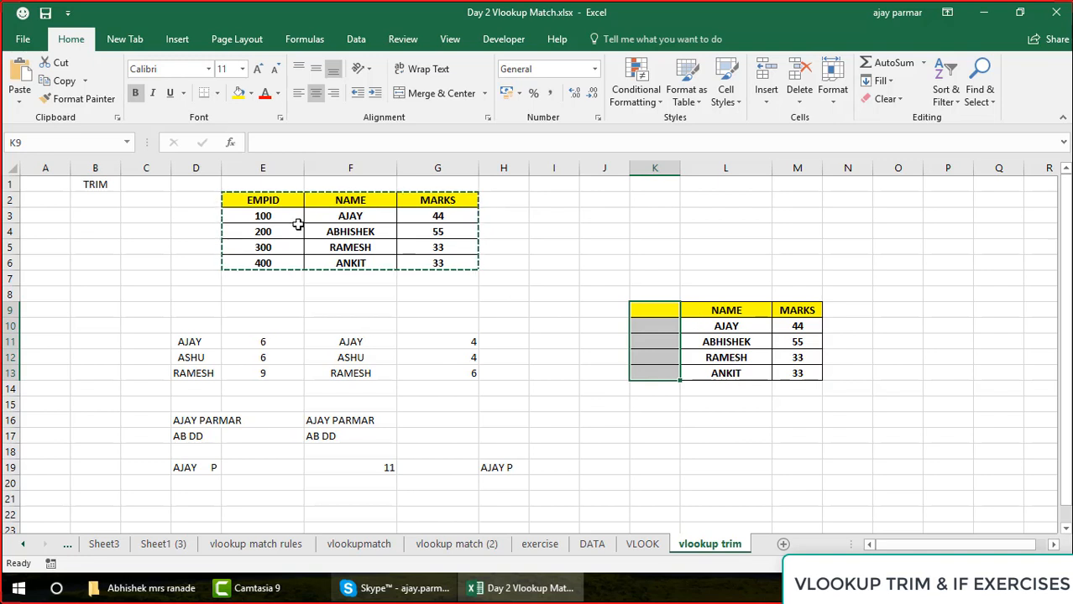
left_click_drag(282, 199, 283, 259)
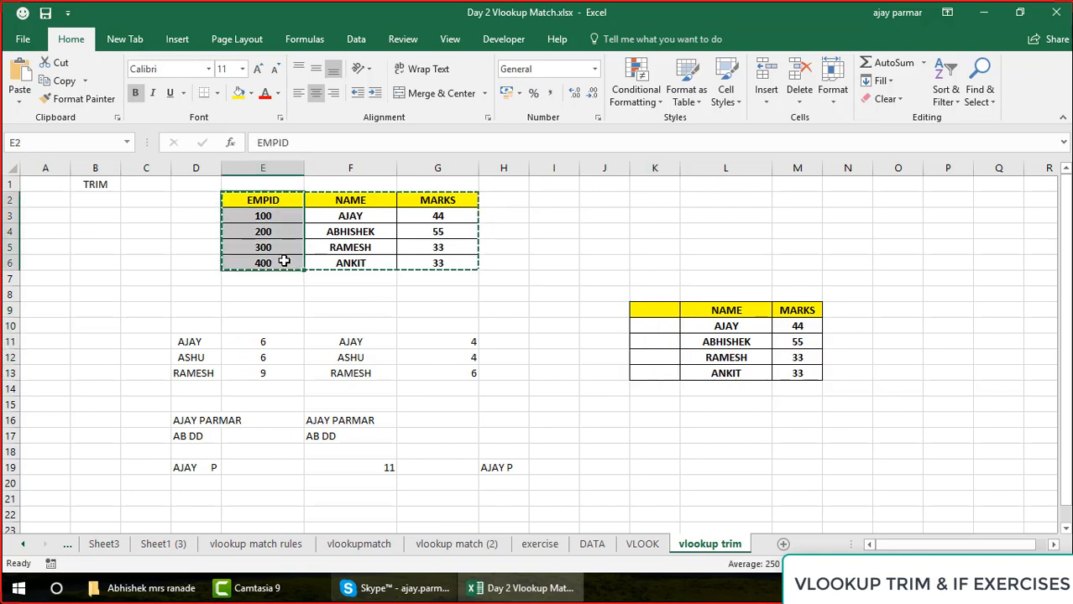
key("Delete")
left_click(489, 313)
key("Escape")
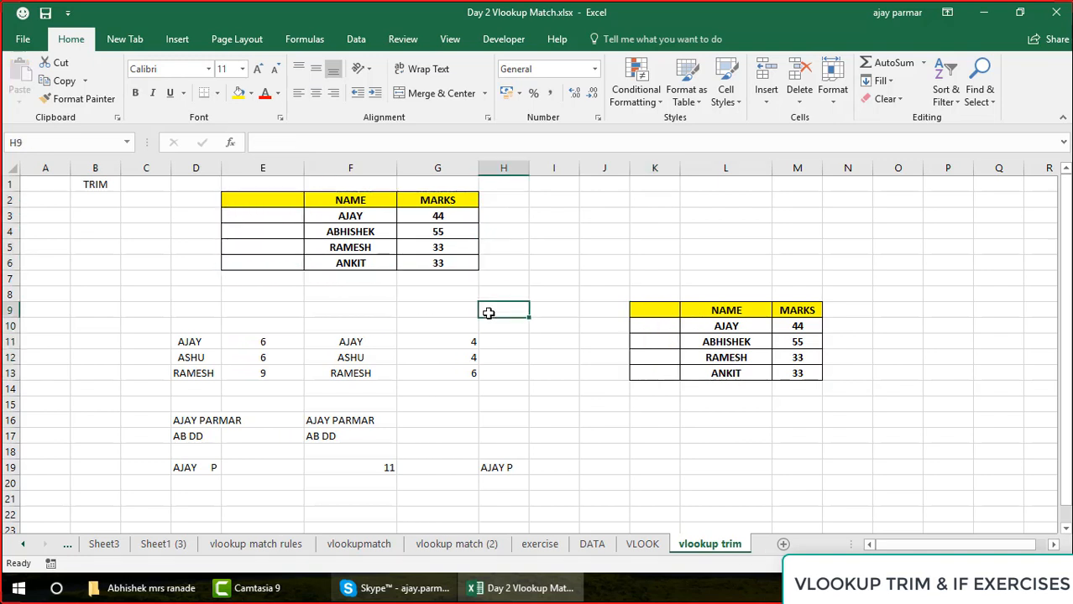
Edit the name in F3 of the original table to add a leading space
left_click(366, 216)
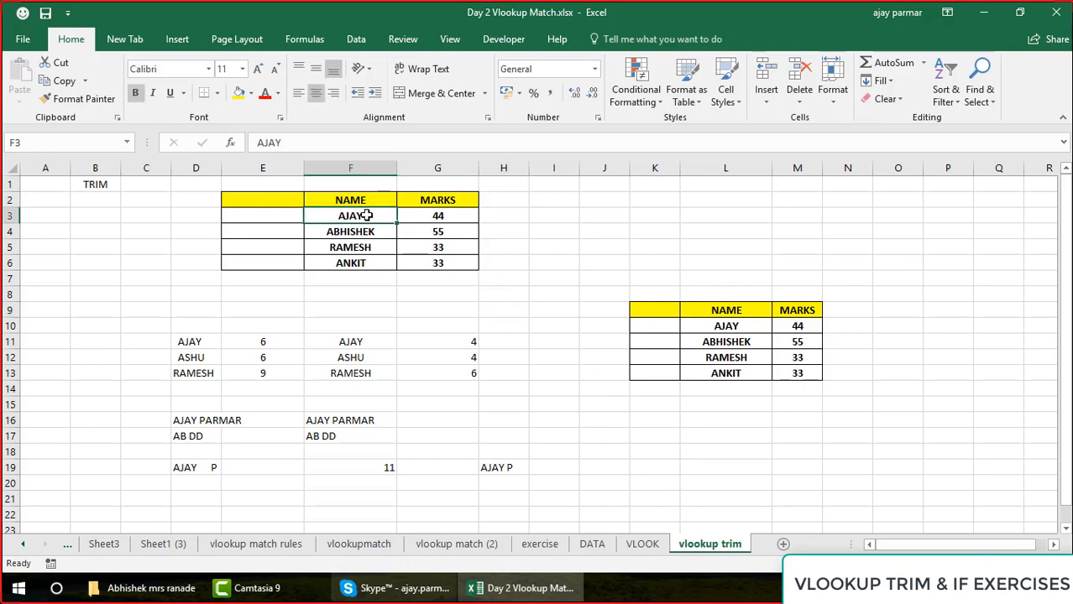
left_click(259, 142)
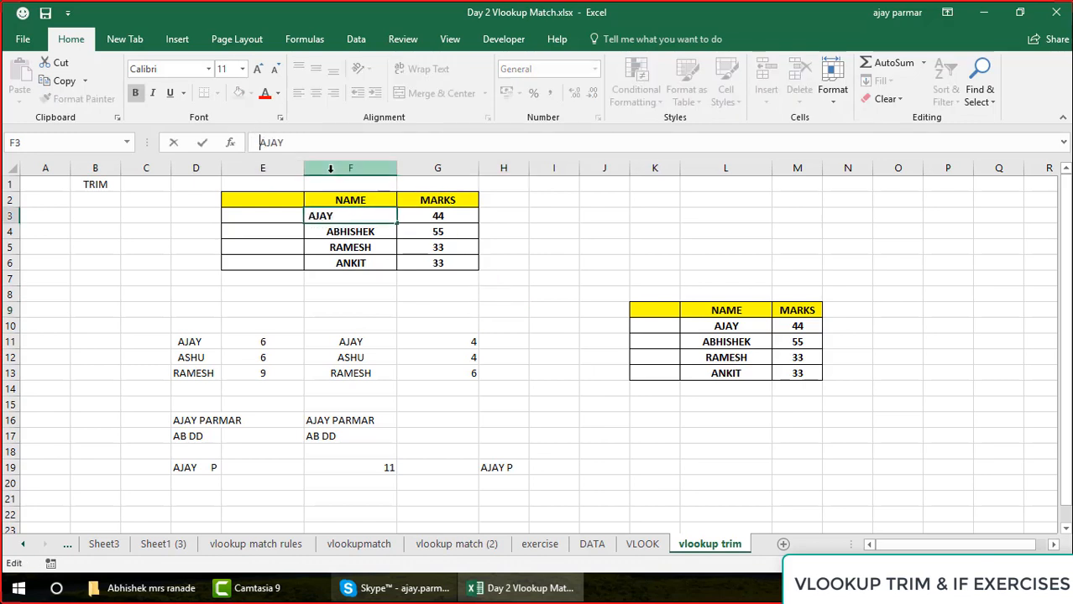
key("Return")
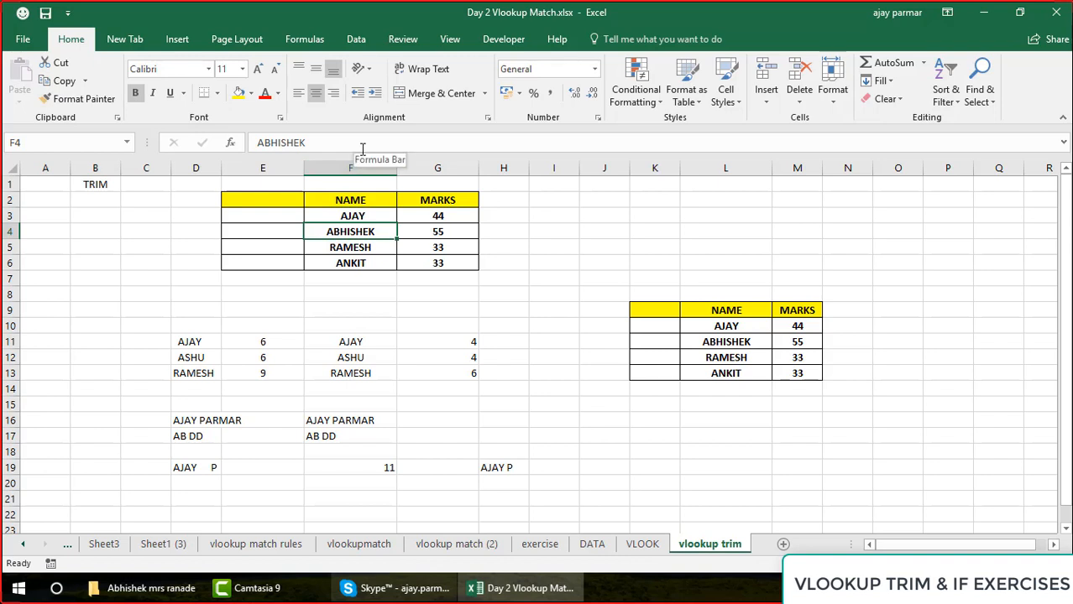
Edit the name in F4 of the original table
left_click(345, 146)
key("Escape")
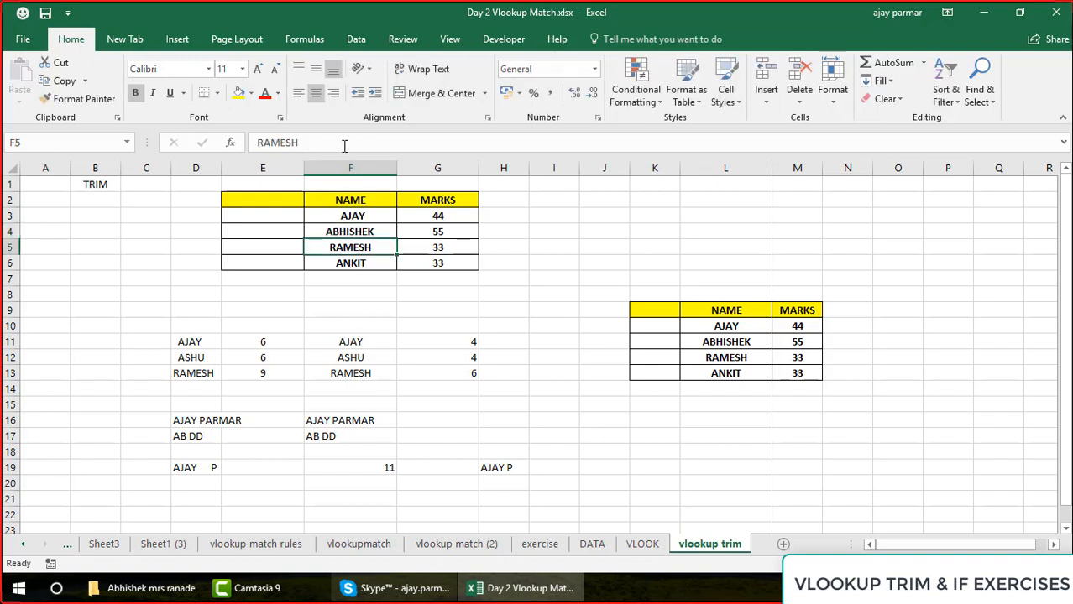
key("Up")
key("Up")
key("shift+Right")
key("shift+Down")
key("shift+Down")
key("shift+Down")
key("shift+Down")
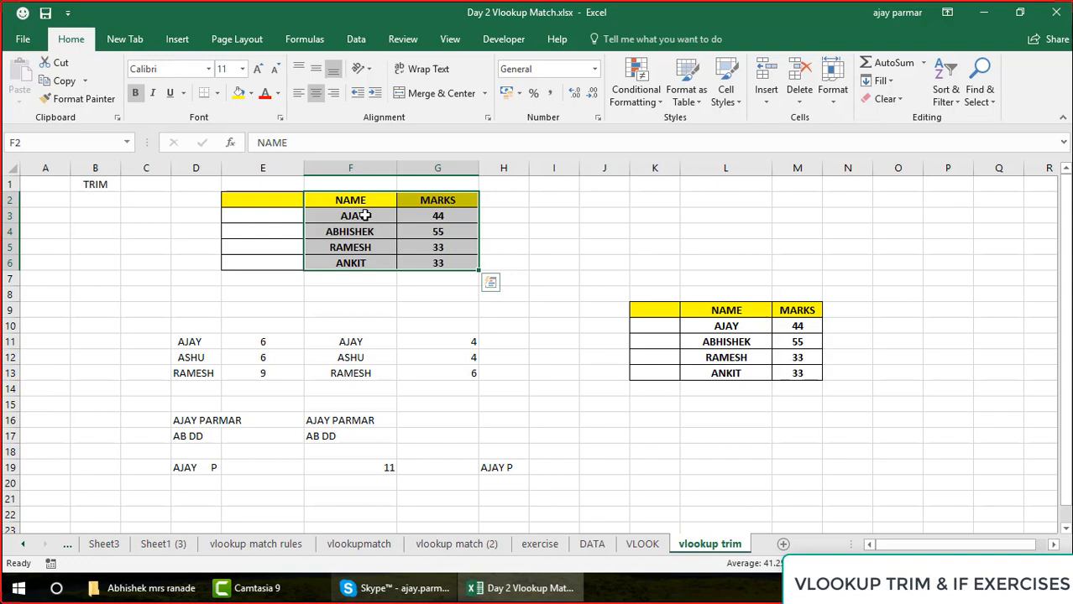
left_click(576, 328)
Delete the whole column K so the copied table keeps only its NAME and MARKS columns
left_click(732, 326)
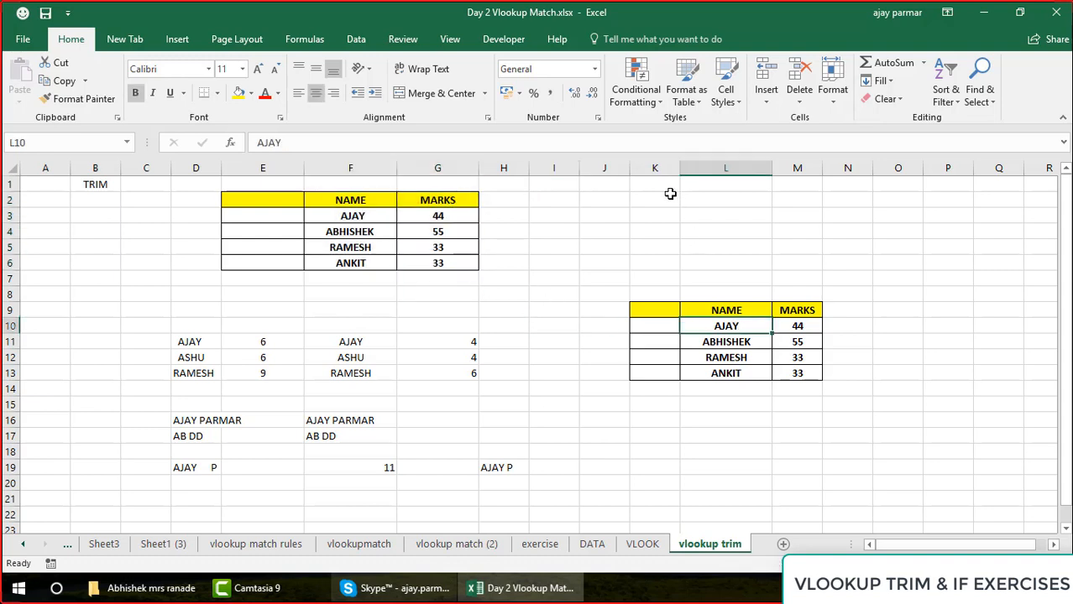
left_click(649, 168)
right_click(649, 168)
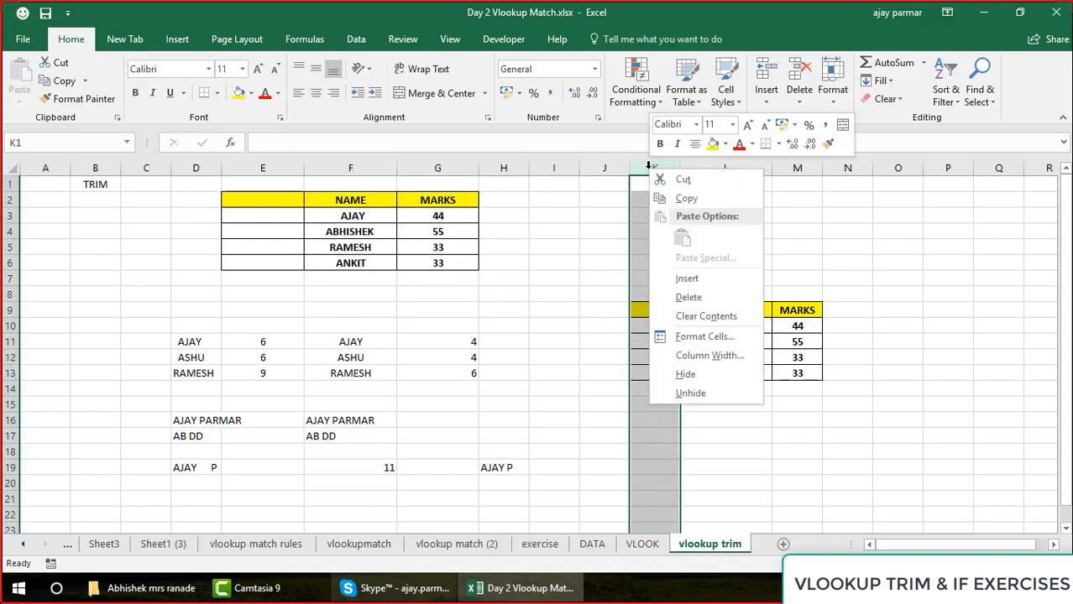
left_click(697, 300)
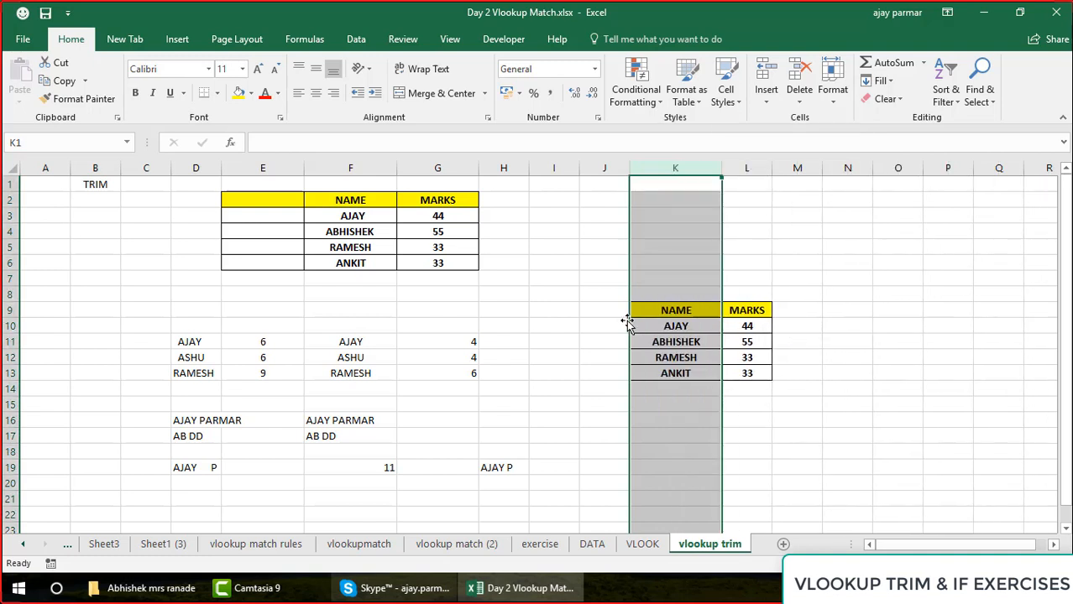
left_click(655, 325)
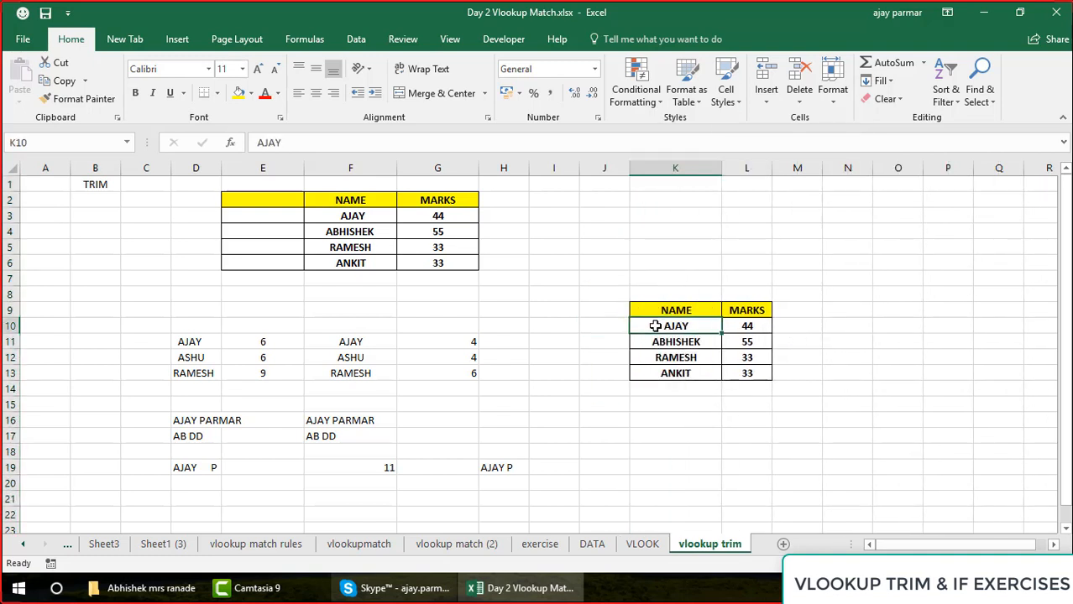
Clear the marks in L10:L13 of the copied table
left_click(747, 325)
key("shift+Down")
key("shift+Down")
key("shift+Down")
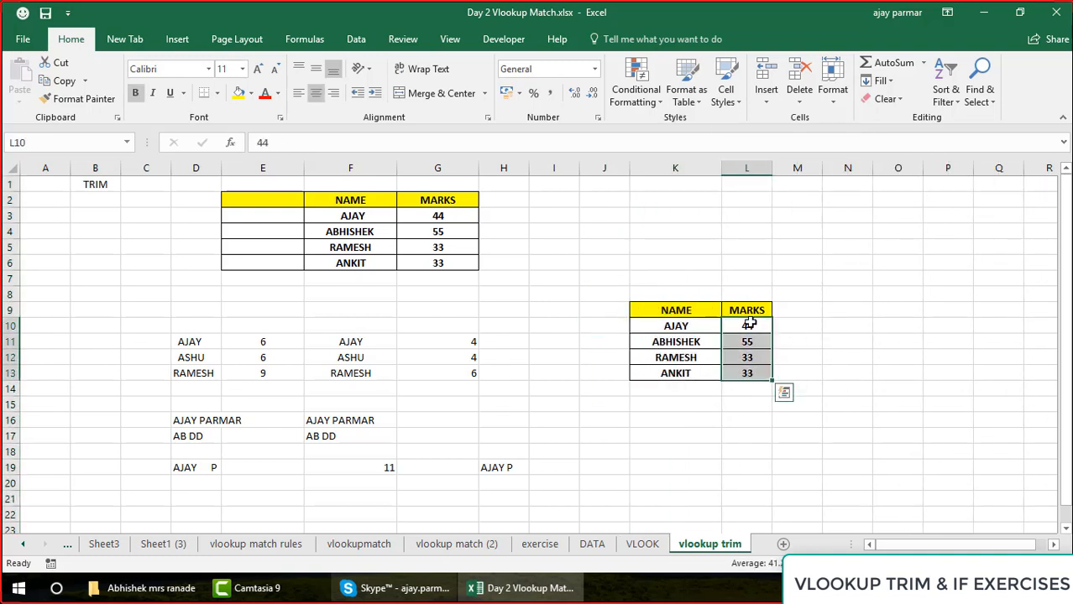
key("Delete")
left_click(753, 324)
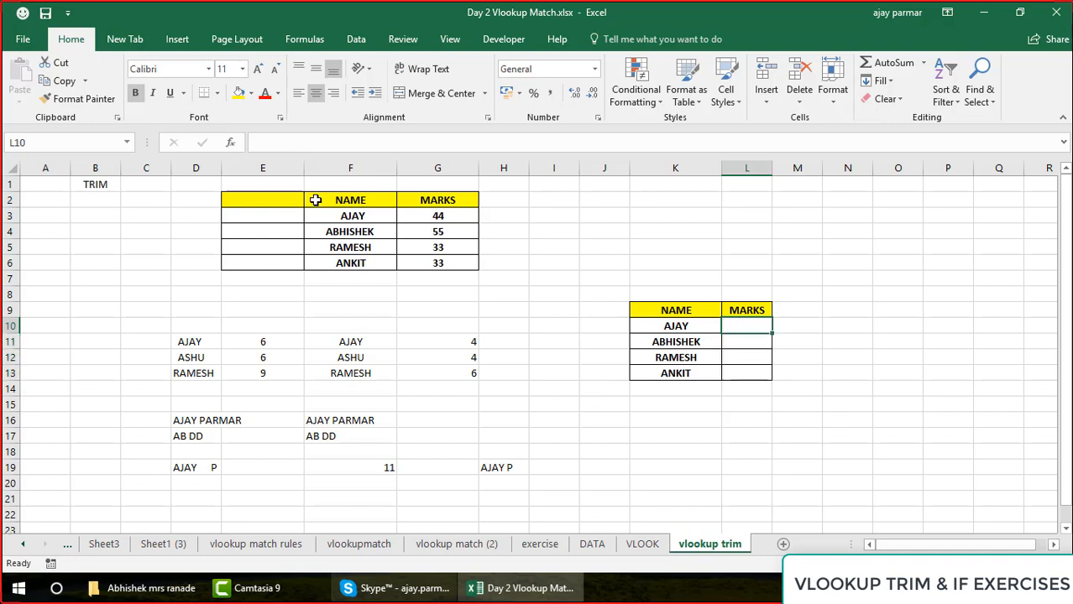
left_click(315, 200)
key("shift+Right")
key("shift+Down")
key("shift+Down")
key("shift+Down")
key("shift+Down")
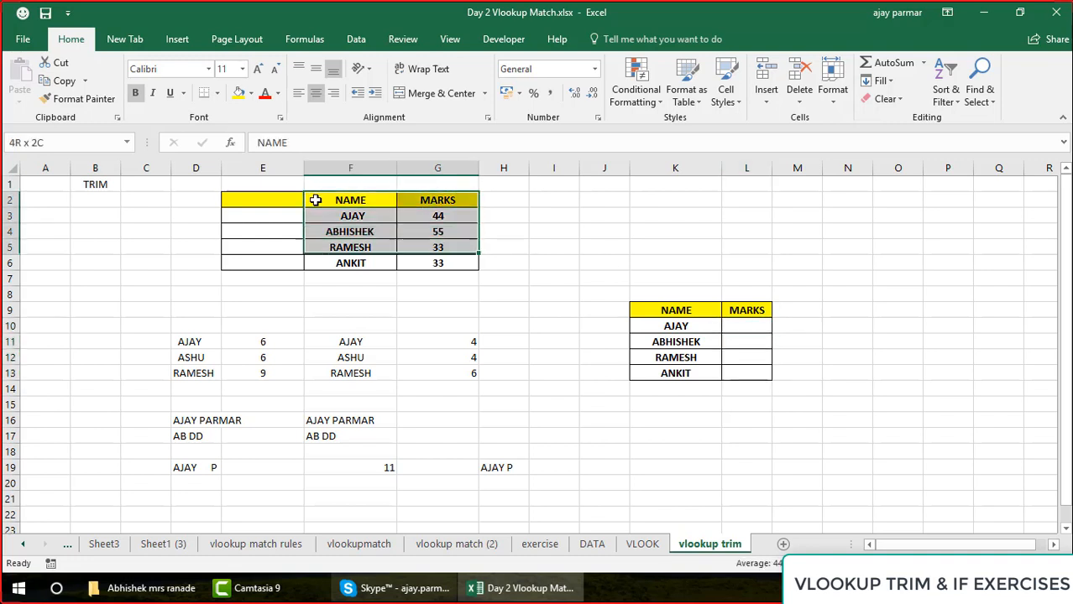
Remove the fill and borders from E2:E6 by painting the plain format of C4 over those cells
left_click(155, 229)
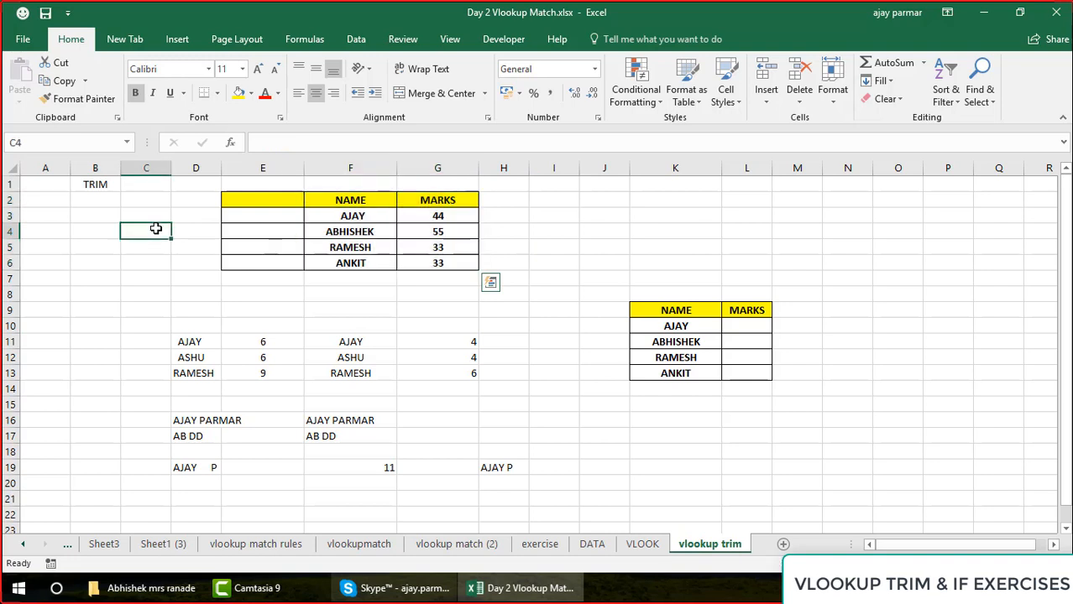
left_click(95, 107)
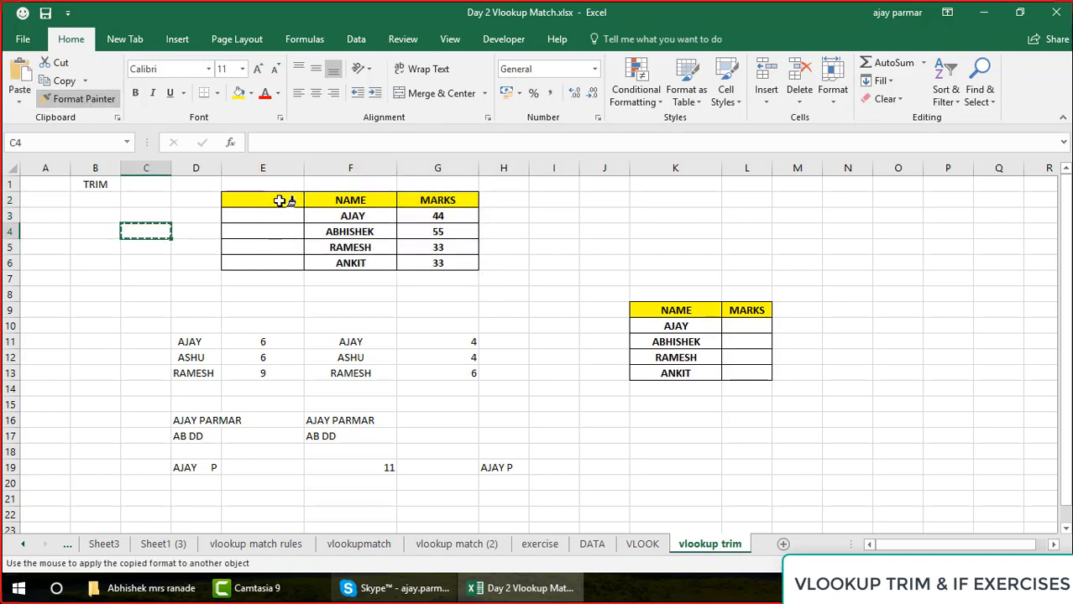
left_click_drag(280, 201, 279, 229)
left_click(278, 228)
left_click(277, 247)
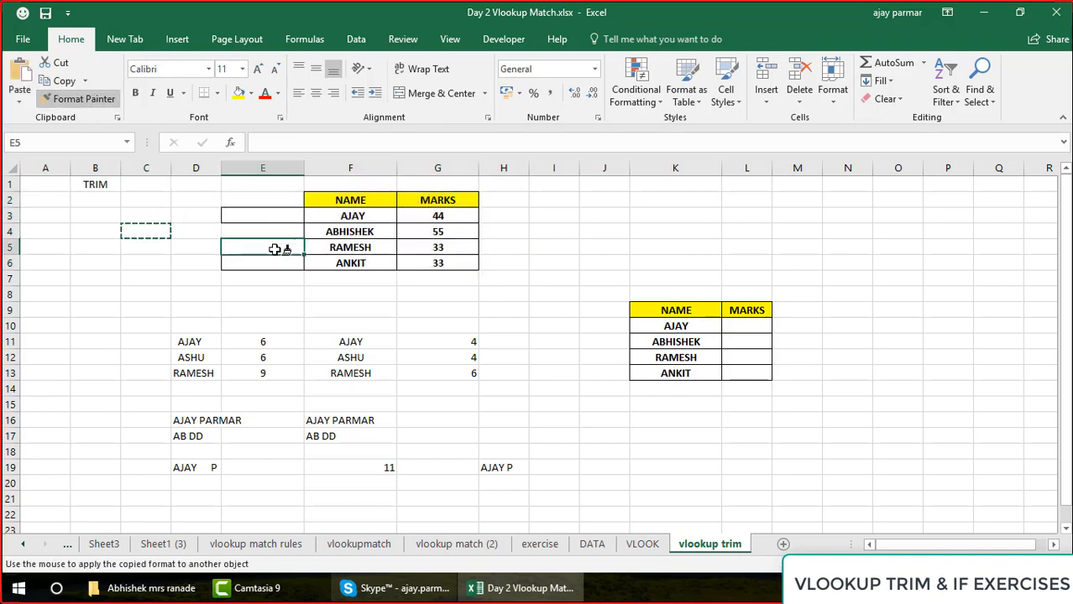
left_click(275, 263)
left_click(257, 215)
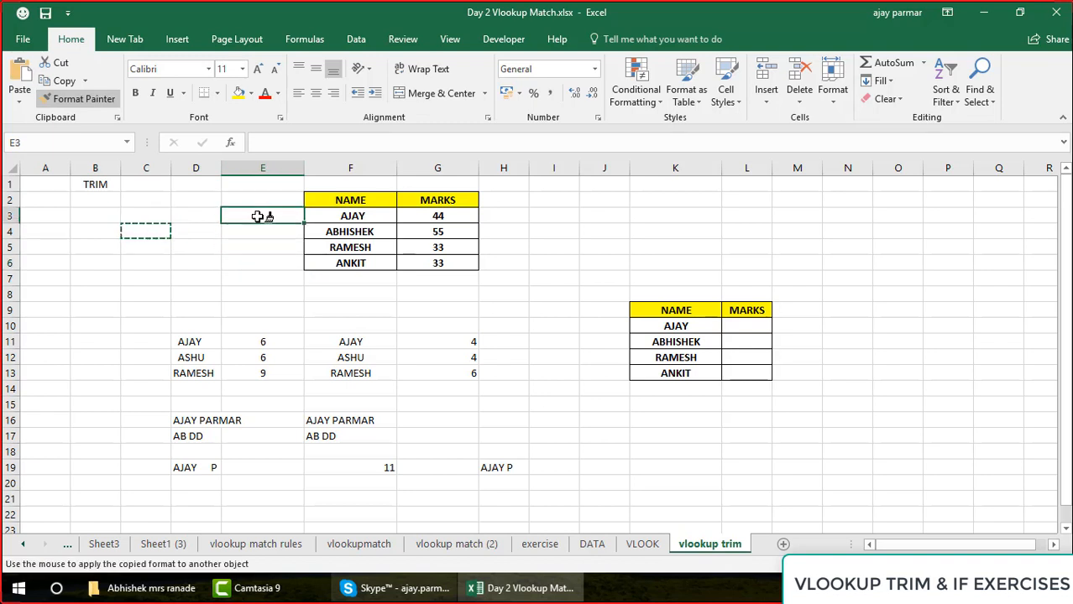
key("Escape")
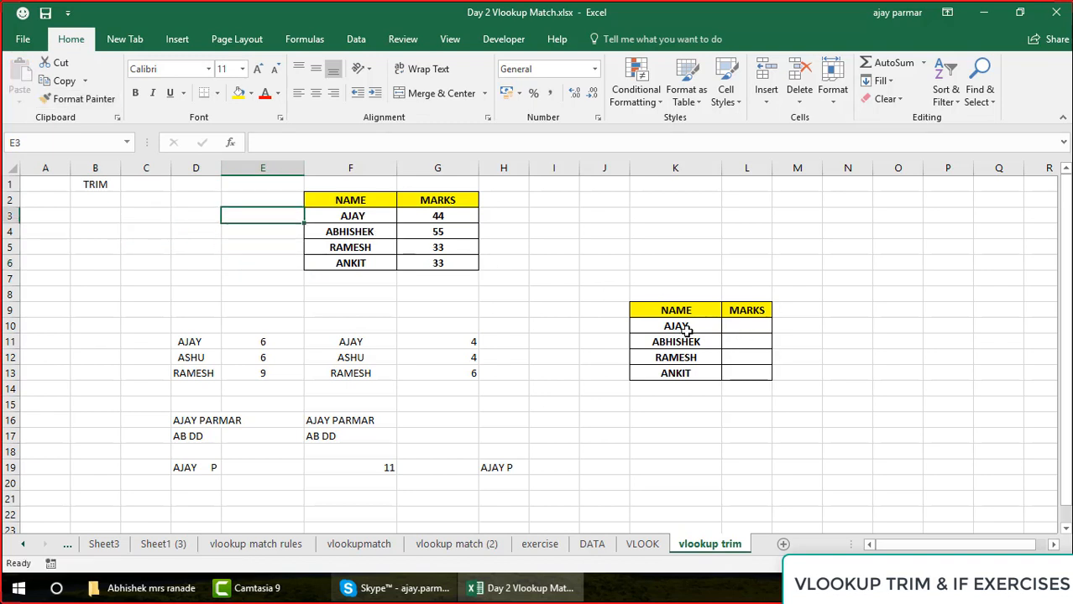
Enter =F3=K10 in J10 to compare the first name of both tables, and check the two compared cells
left_click(681, 325)
left_click(615, 325)
type("=")
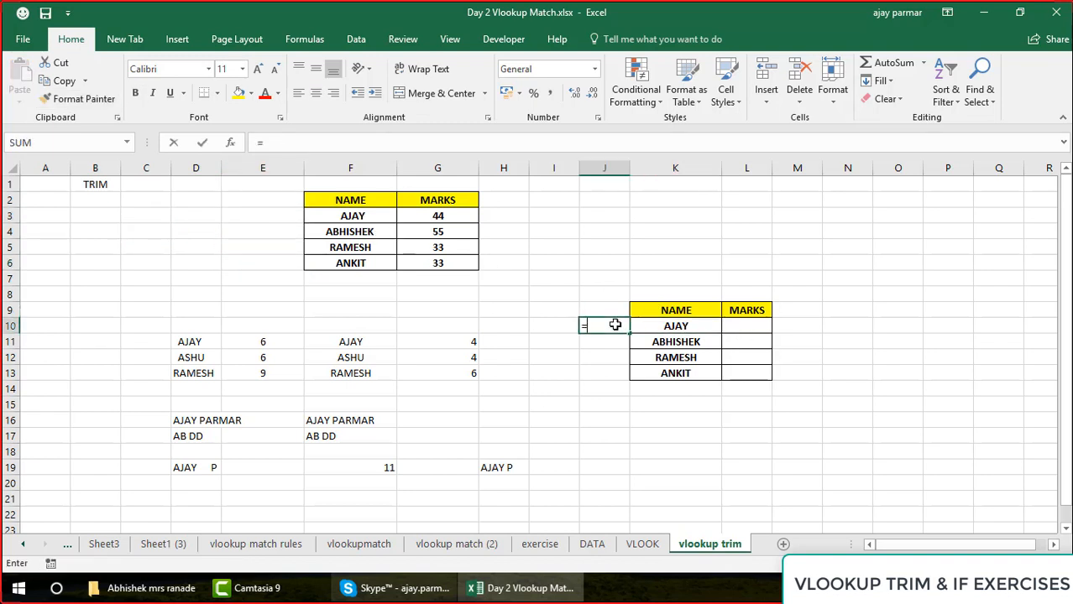
left_click(344, 215)
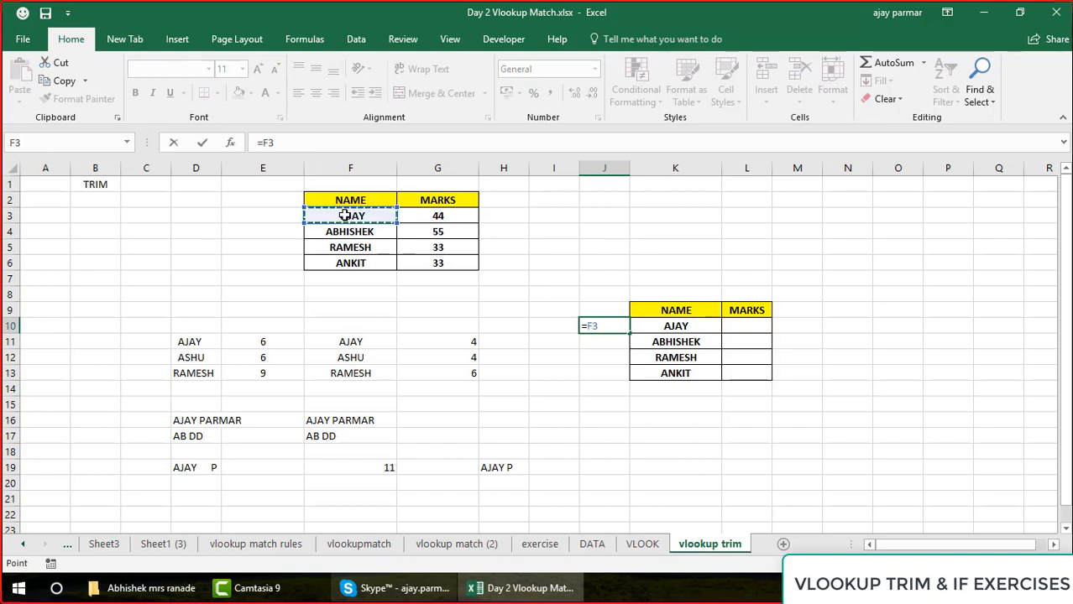
type("=")
left_click(676, 327)
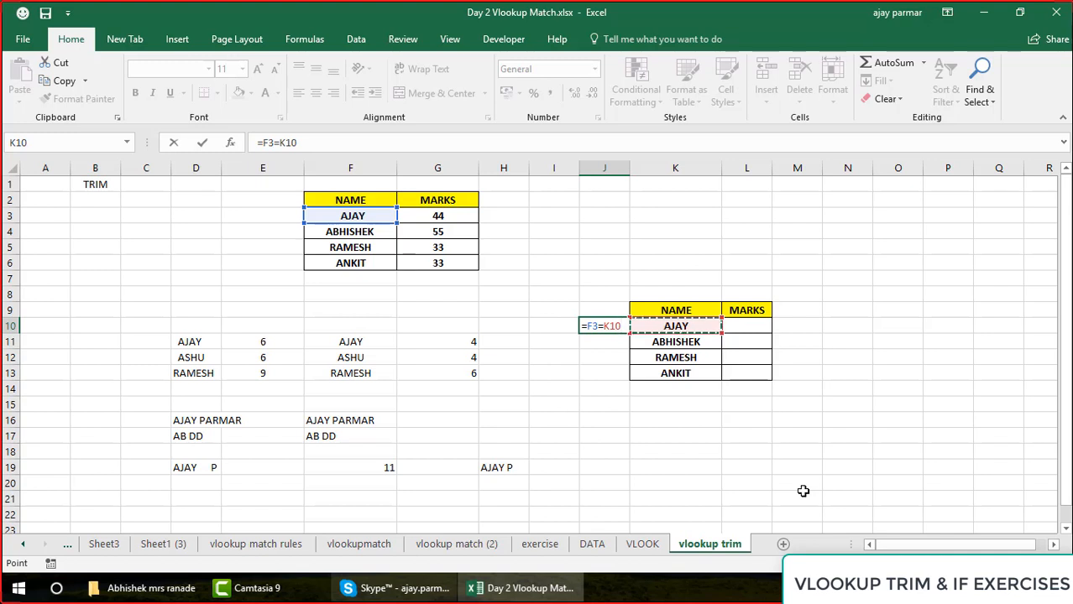
key("Return")
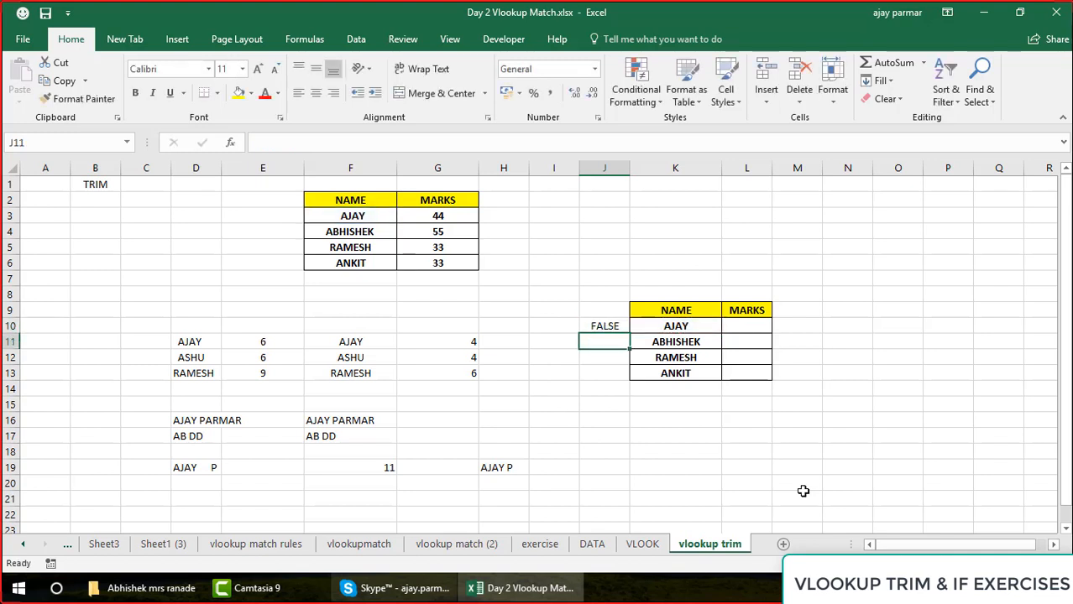
key("Up")
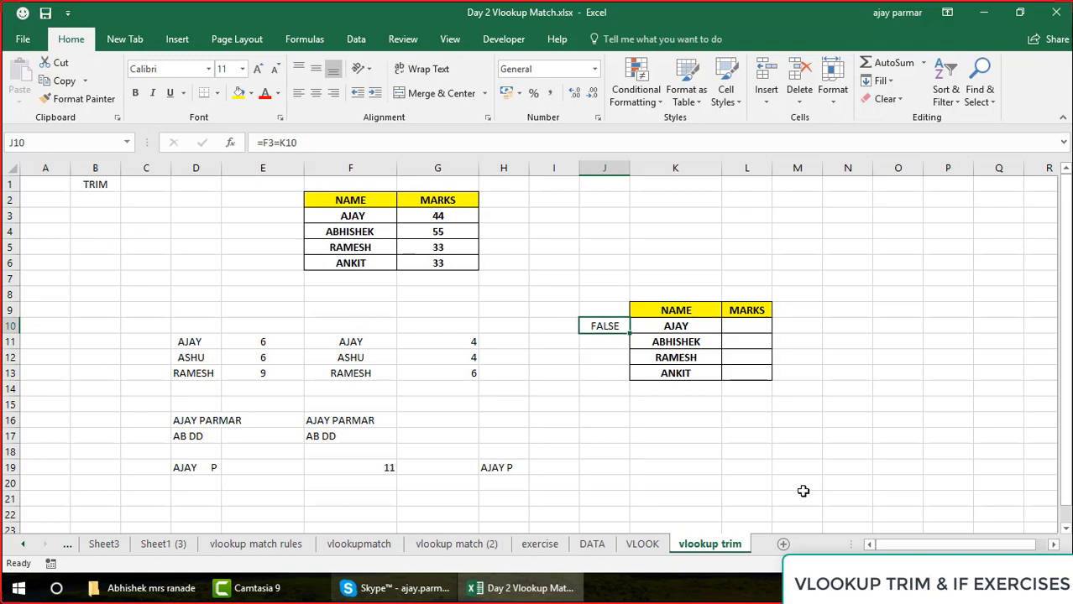
left_click(689, 324)
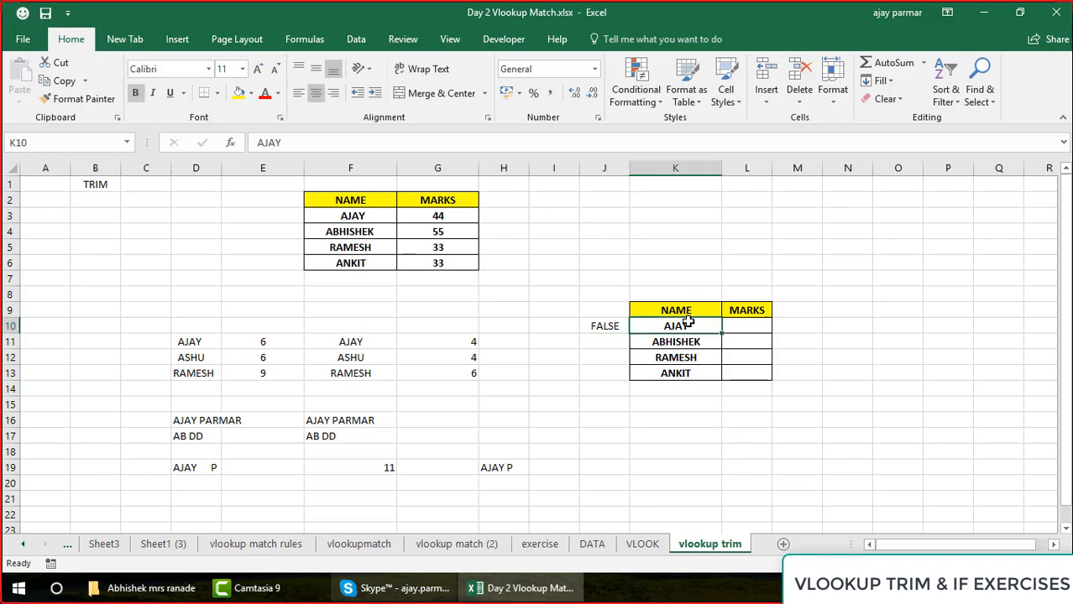
left_click(353, 215)
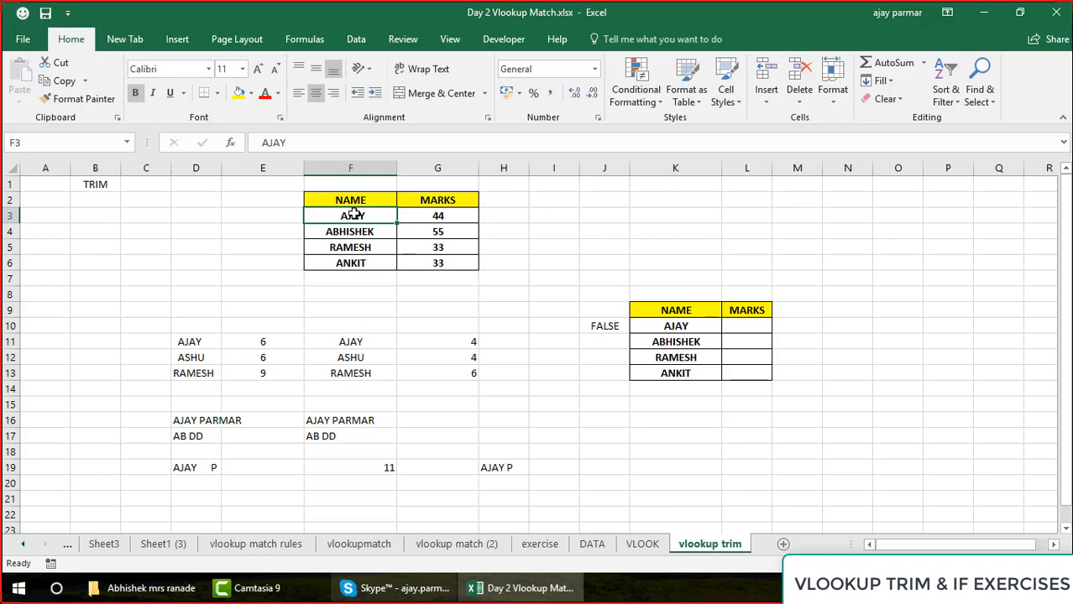
Enter =VLOOKUP(K10,F2:G6,2,0) in L10 to look up the marks for the first name in the copied table
left_click(738, 331)
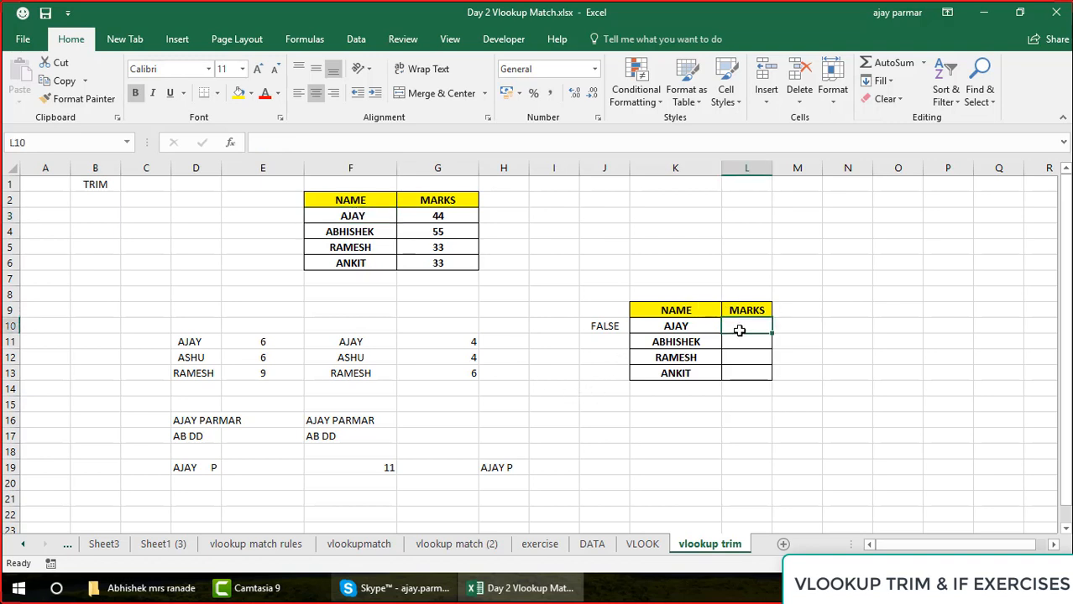
type("=")
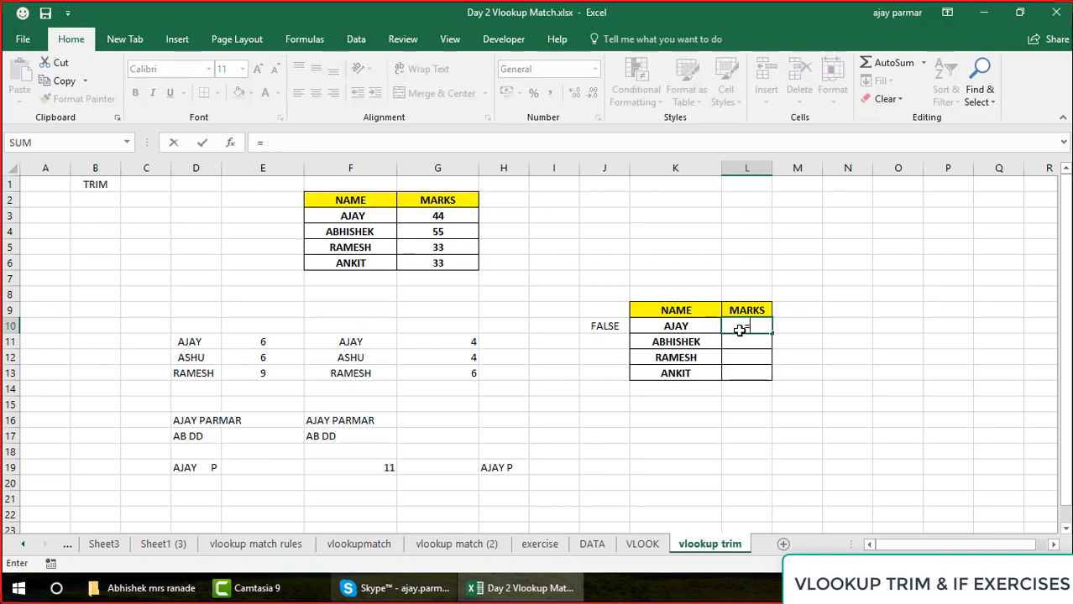
type("VLOOKUP(")
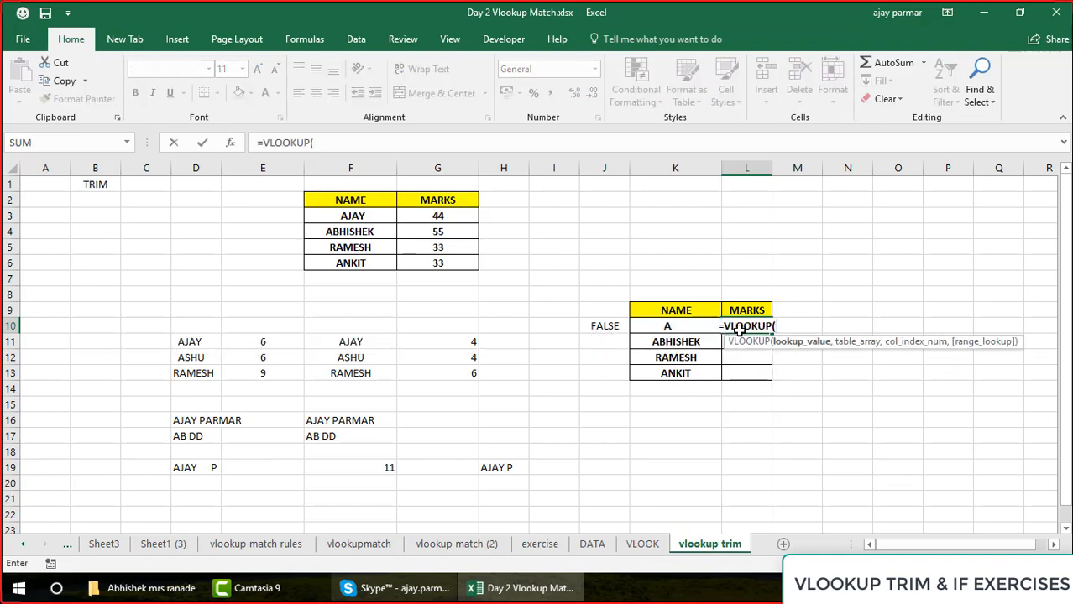
left_click(659, 340)
key("Up")
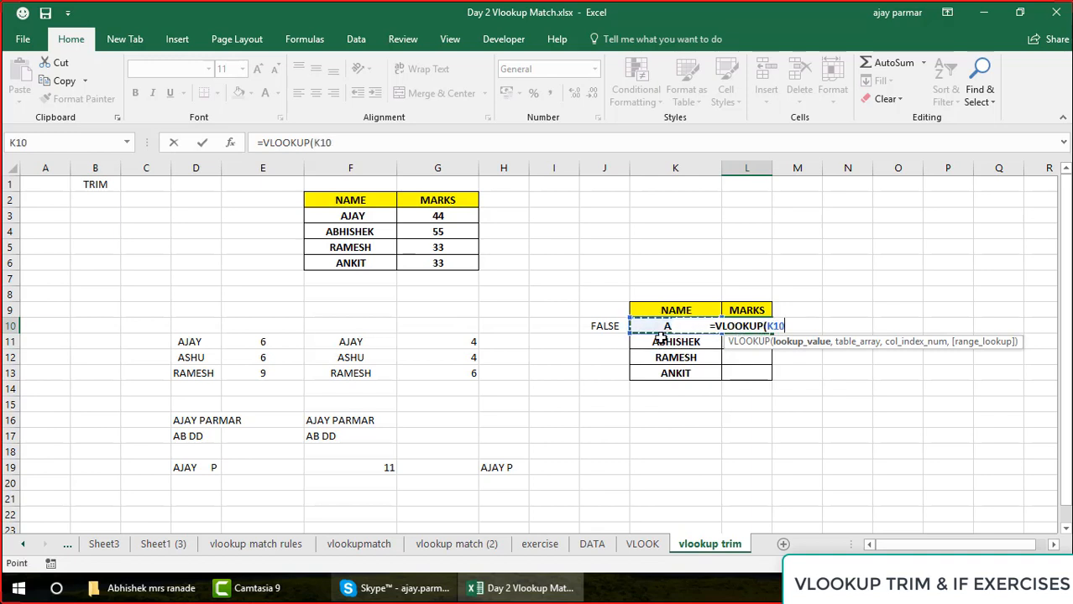
type(",")
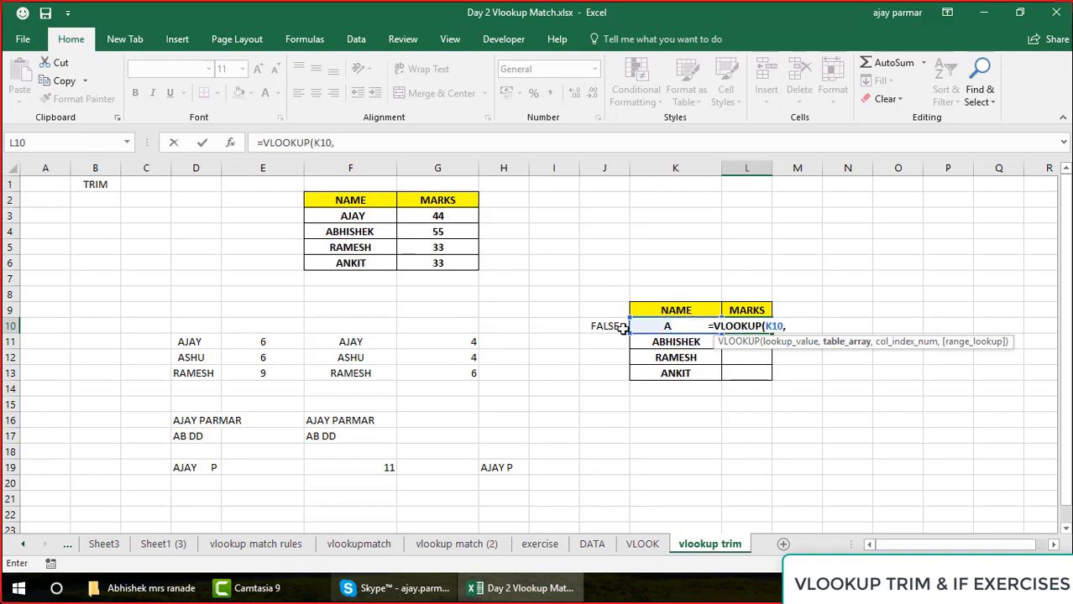
left_click(352, 201)
left_click(463, 265, "shift")
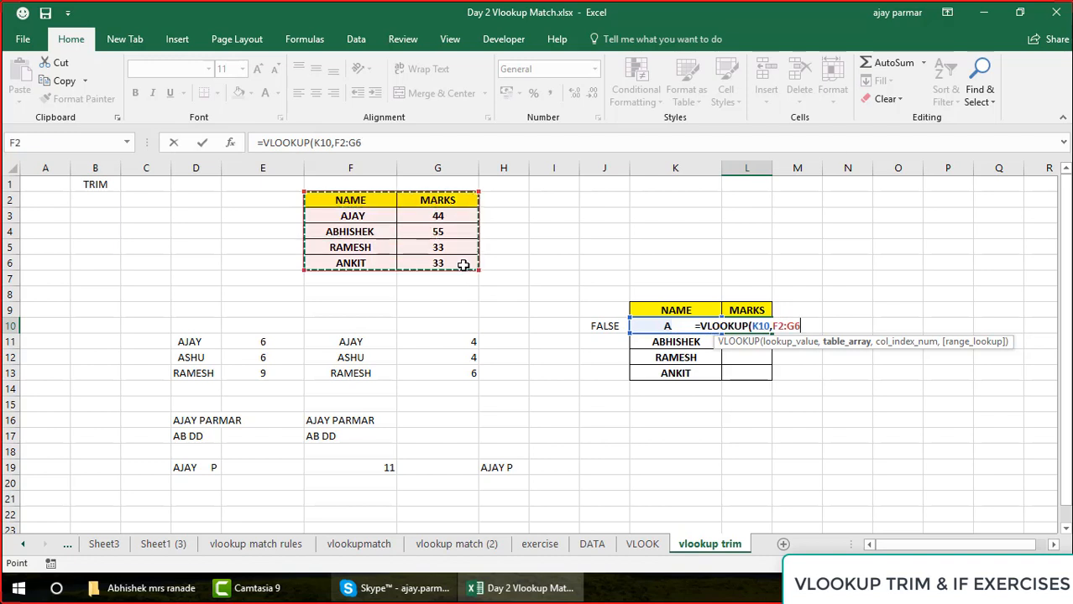
type(",2,0")
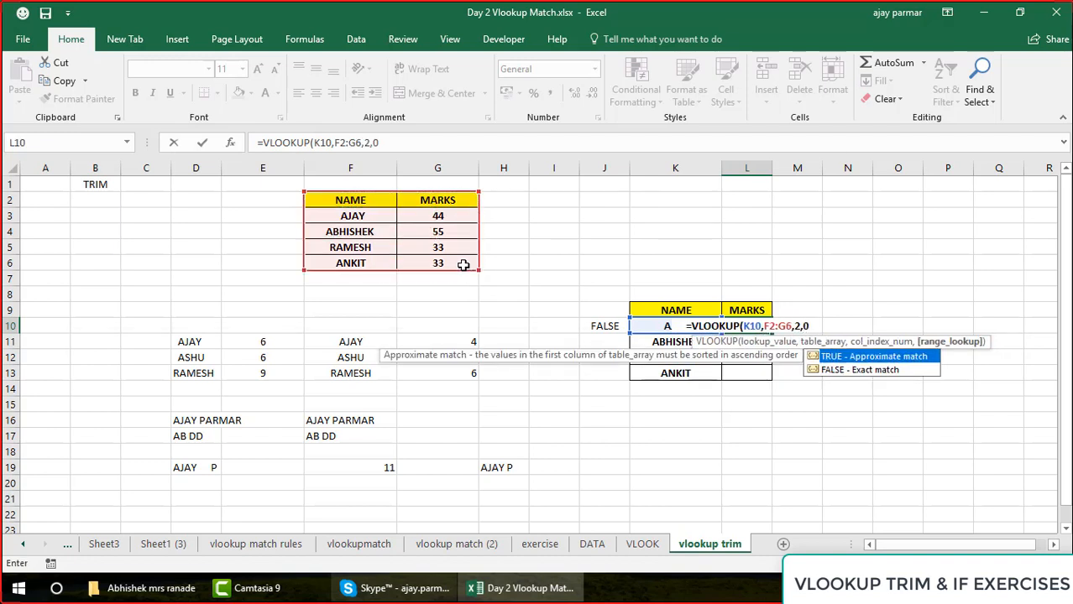
key("ctrl+Return")
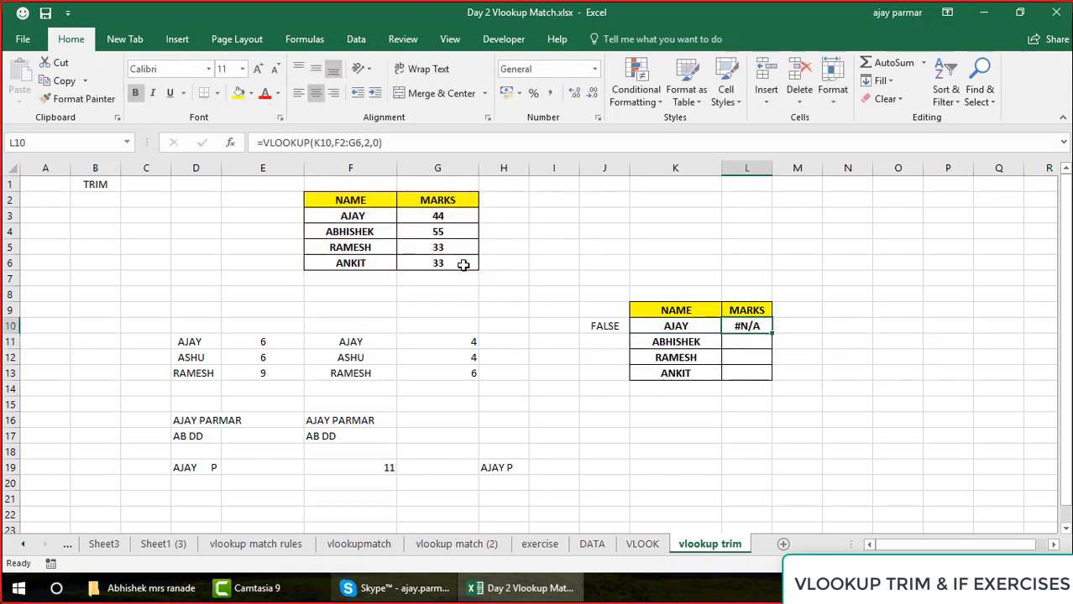
Review the source names in F3:F6 alongside the lookup in L10 and the comparison in J10
left_click(346, 227)
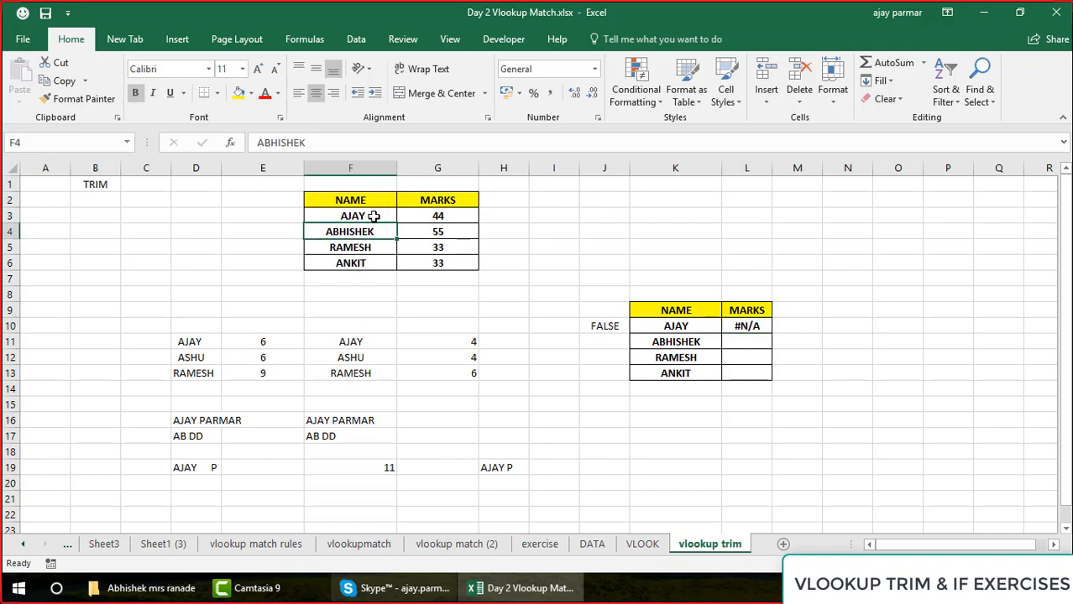
left_click_drag(374, 216, 379, 265)
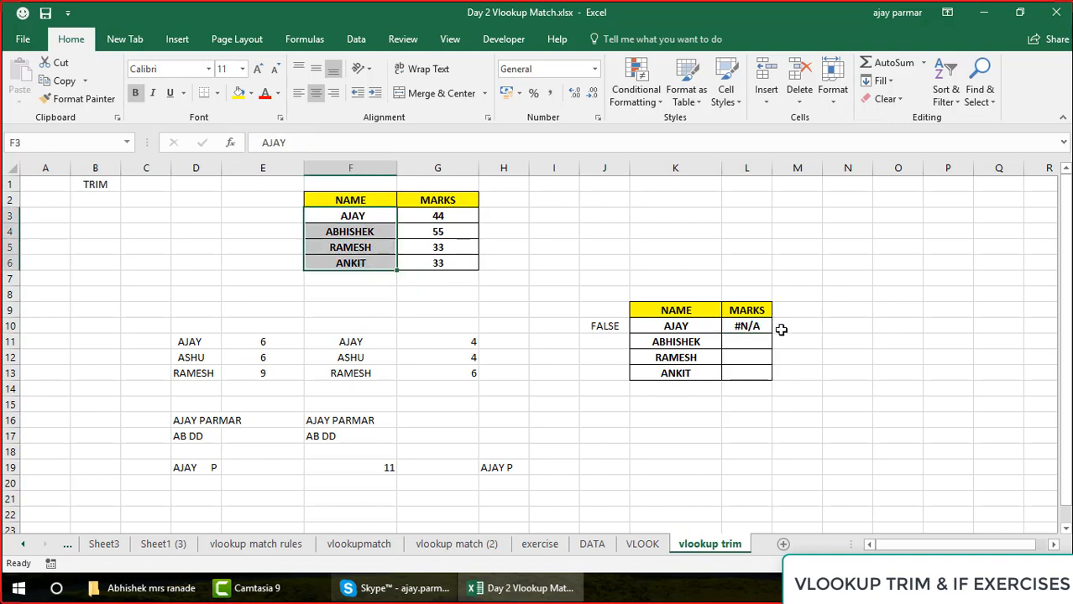
left_click(746, 328)
left_click(595, 324)
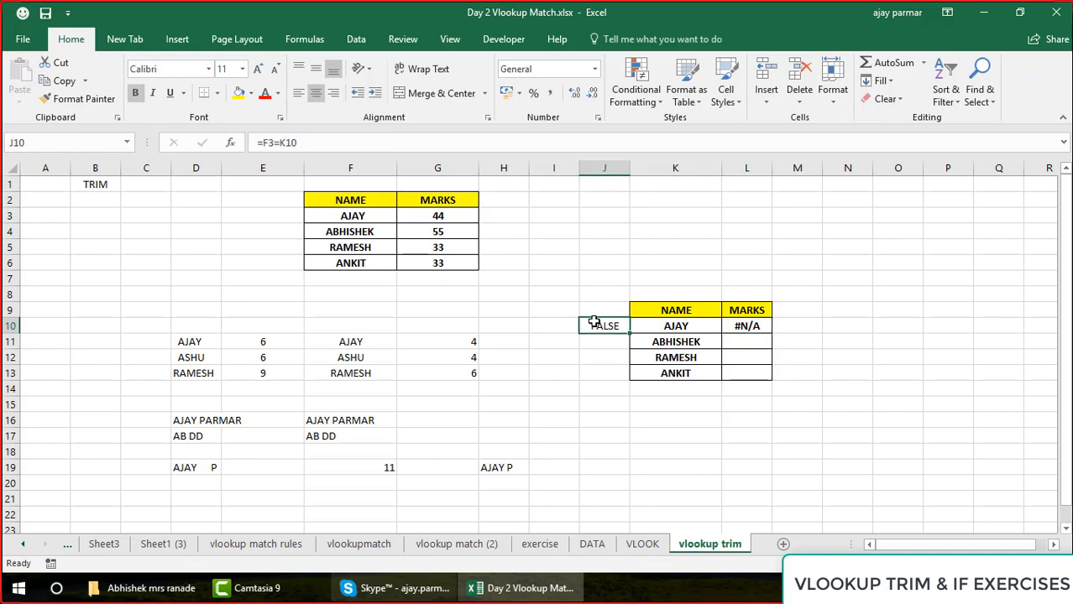
left_click(755, 324)
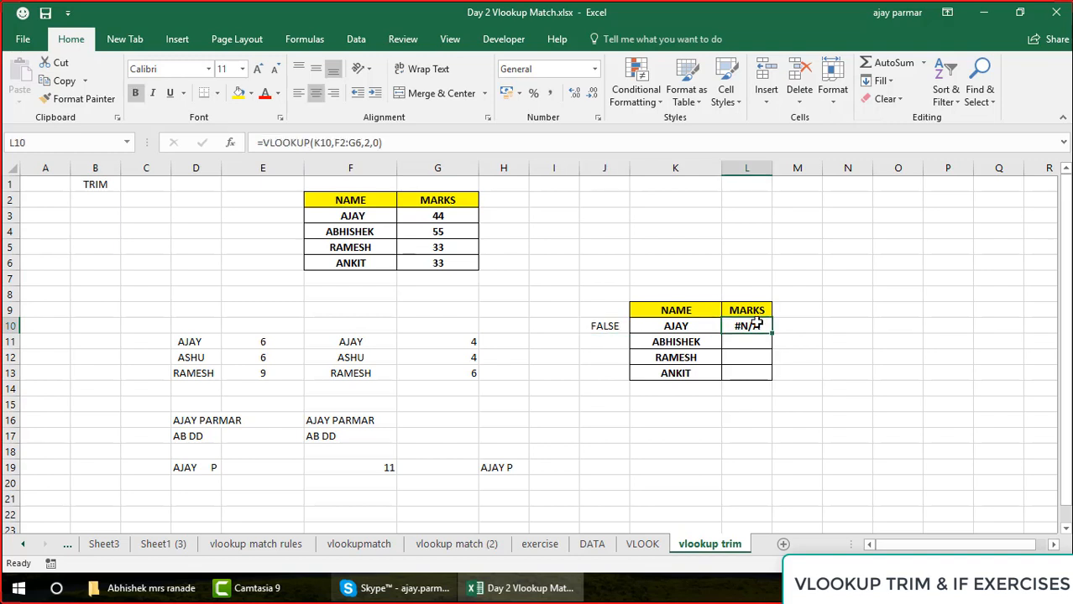
Clear the comparison formula from J10 and return to the lookup cell L10
left_click(594, 325)
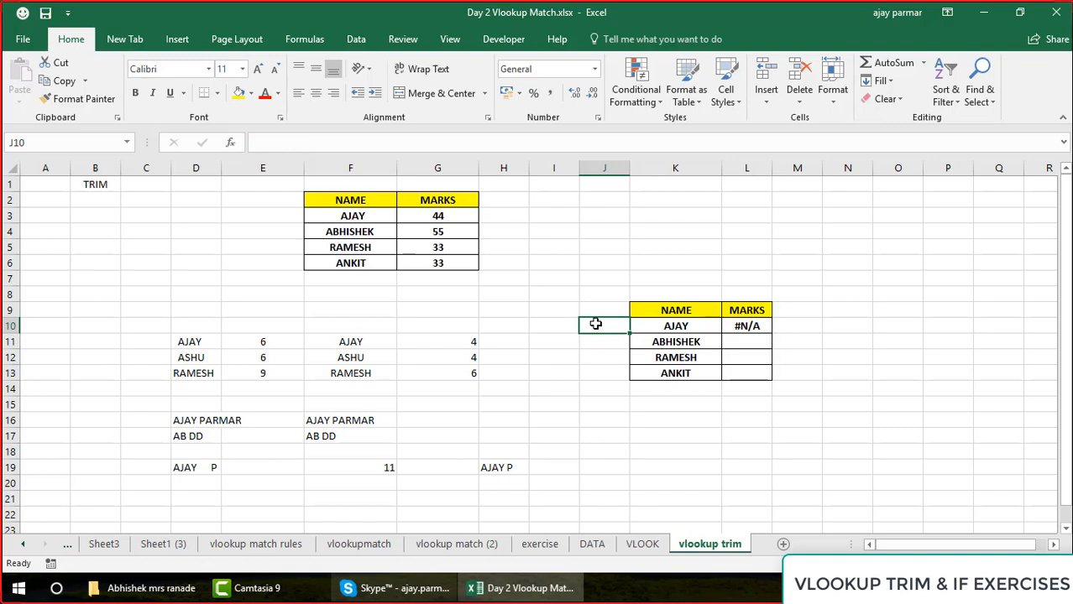
left_click(757, 324)
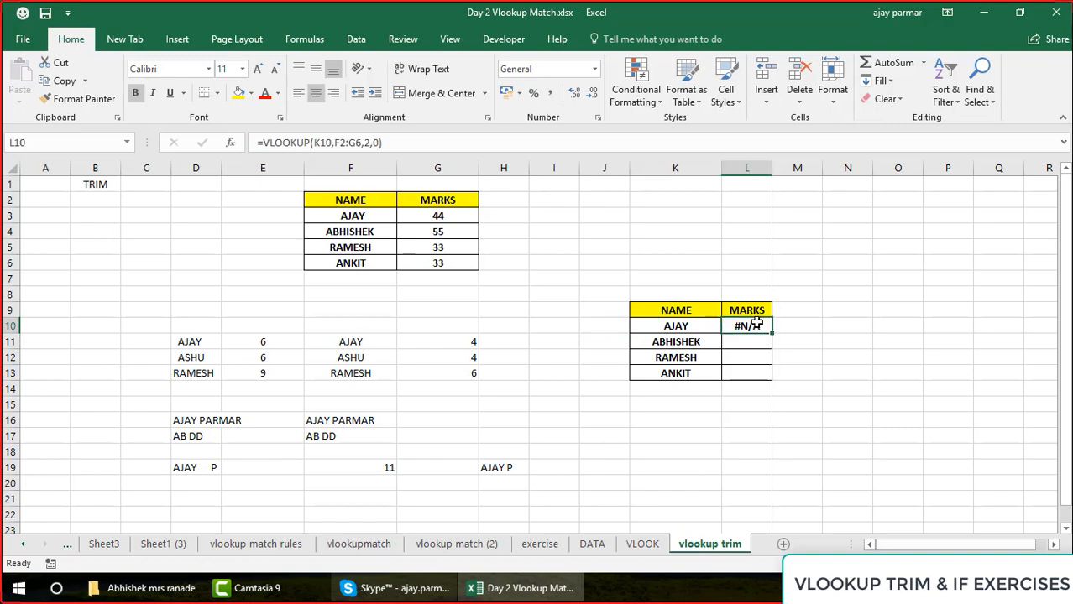
Check the lookup formula in L10, and enter =F3=K10 in I9 to compare the first name of both tables
double_click(756, 324)
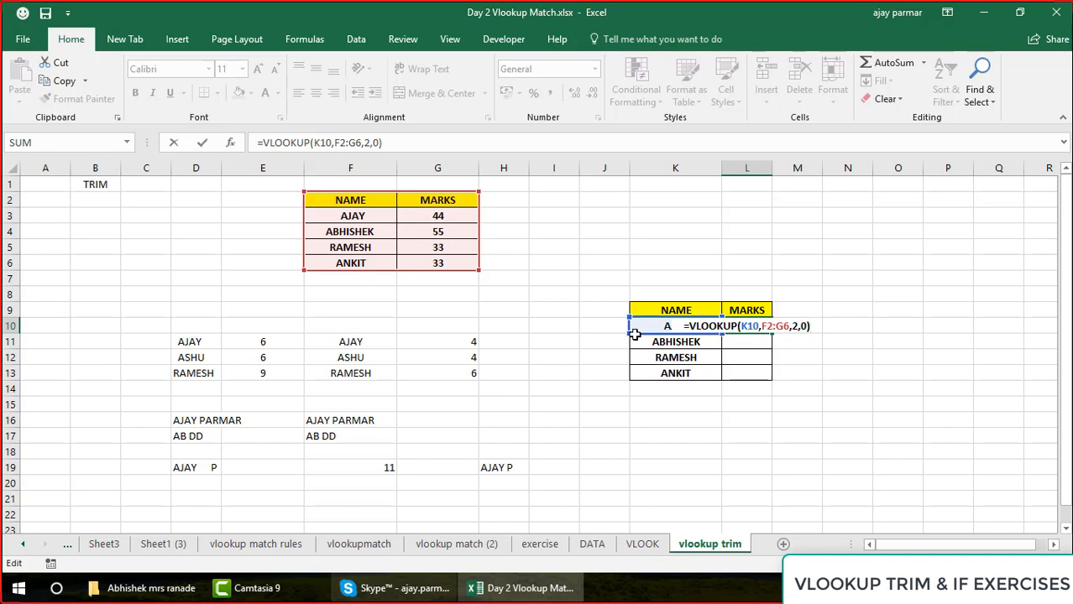
key("ctrl+Return")
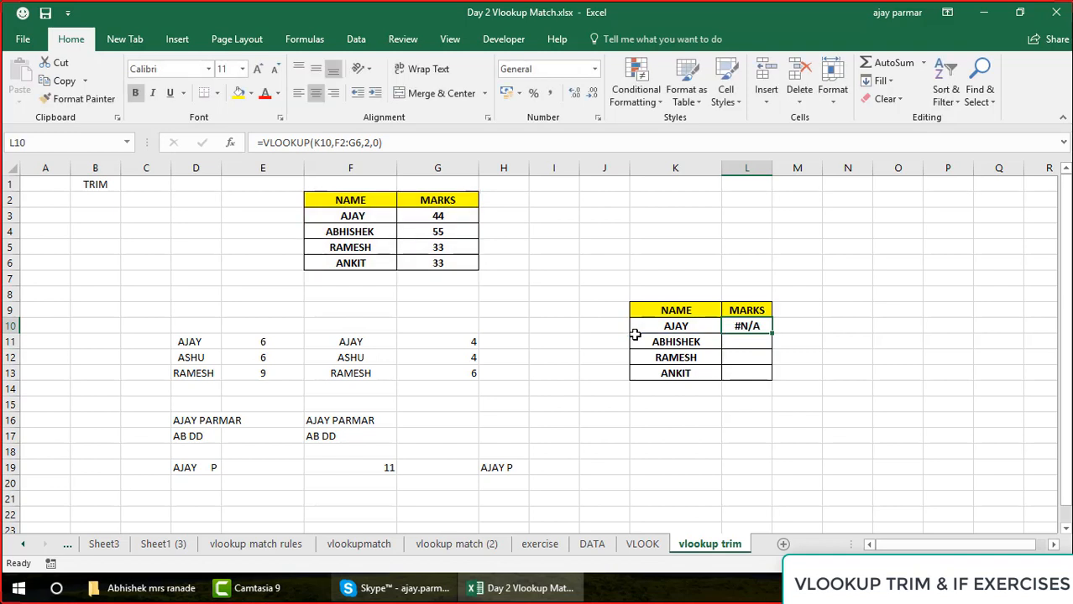
left_click(574, 309)
type("=")
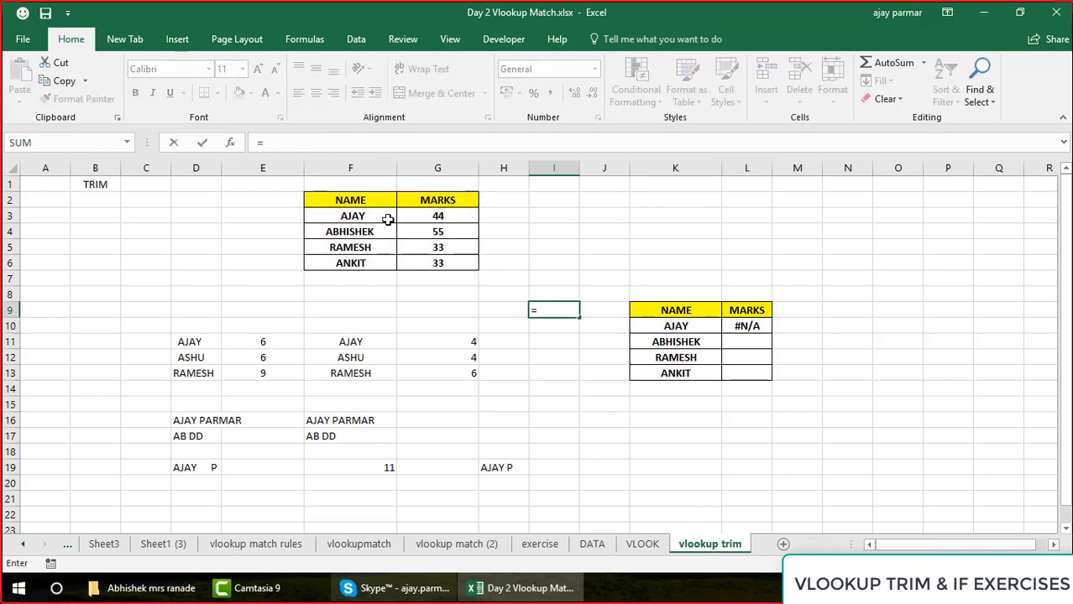
left_click(388, 219)
type("=")
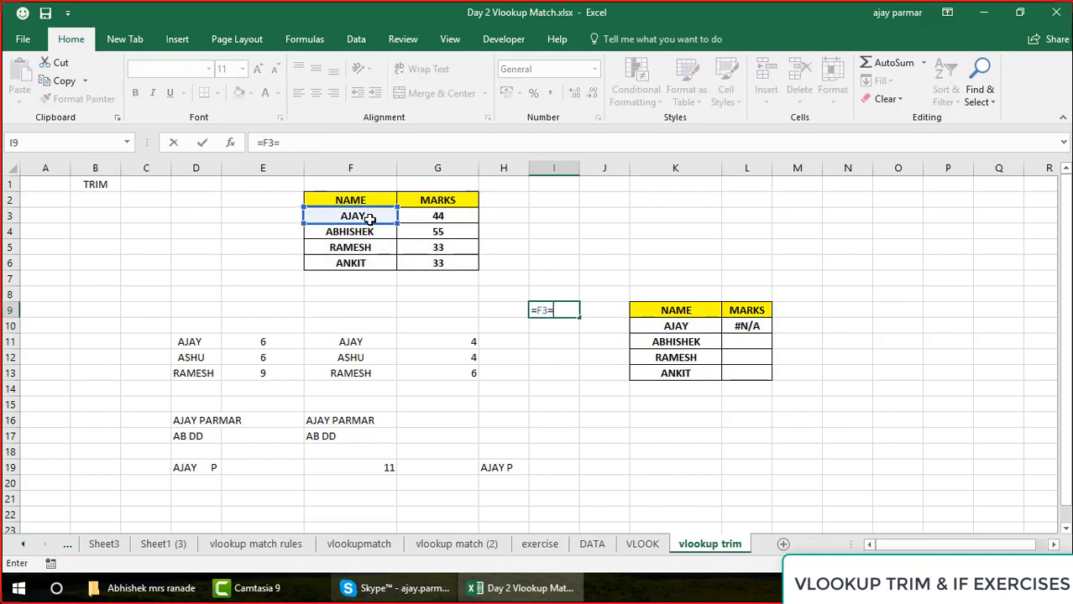
left_click(685, 323)
key("ctrl+Return")
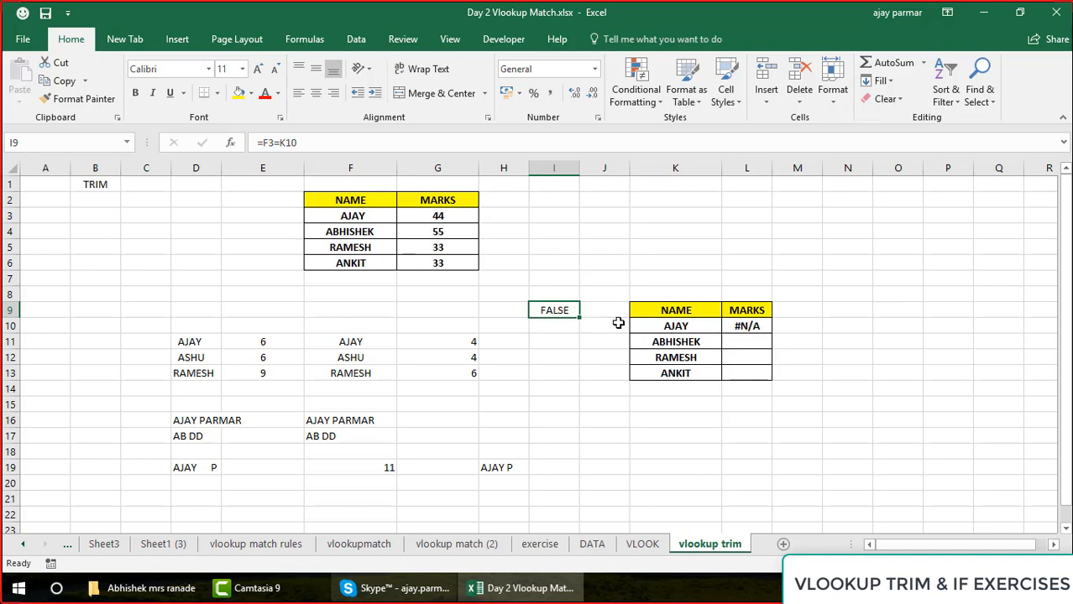
Inspect the text of the first name in K10 and in F3 for extra spaces, leaving both cells unedited
left_click(674, 327)
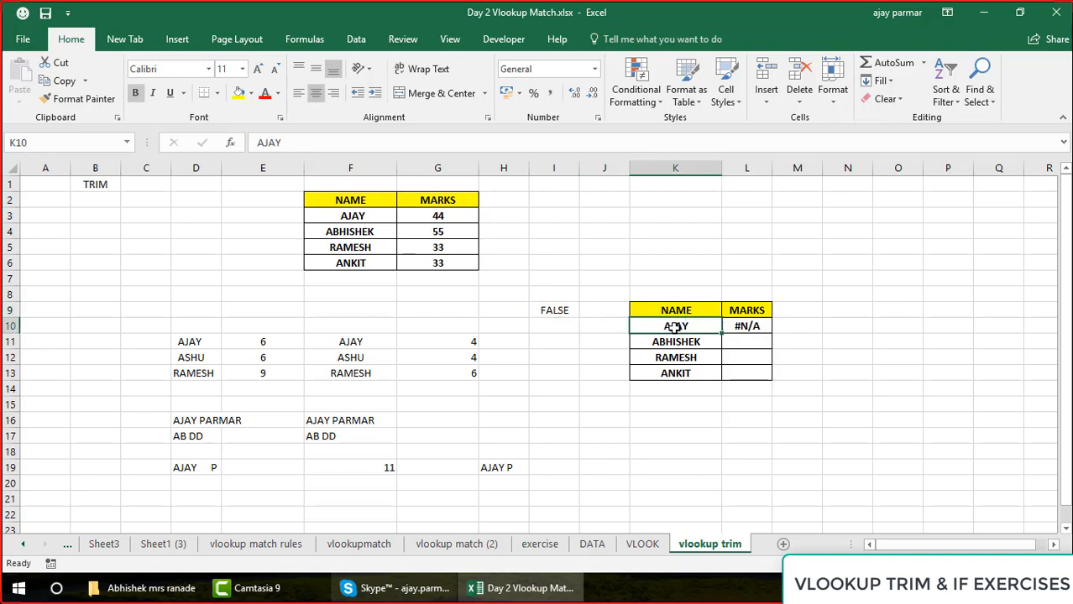
left_click(345, 144)
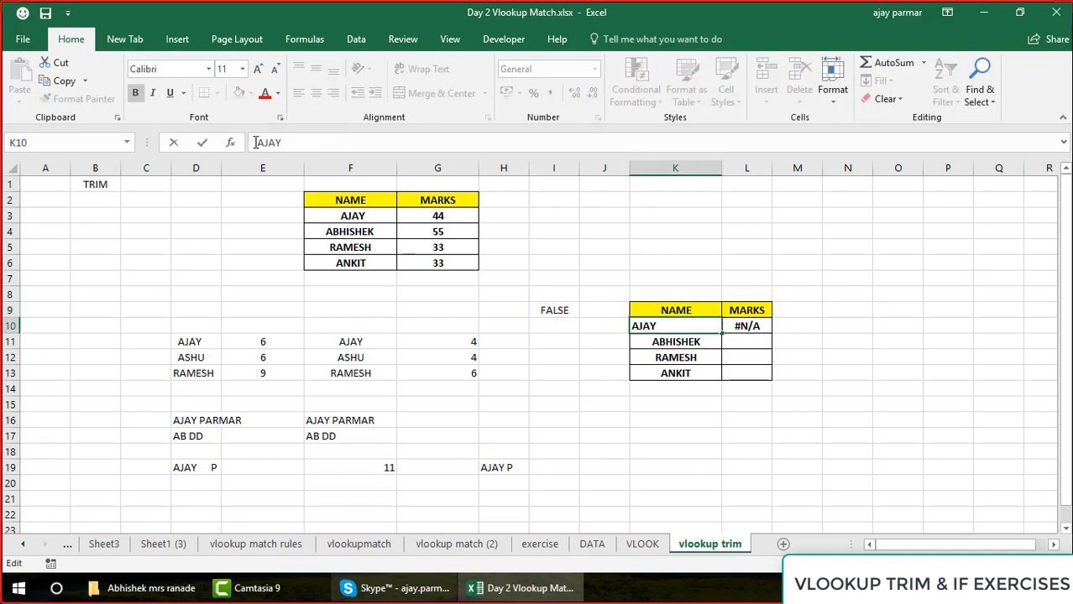
key("Right")
key("Escape")
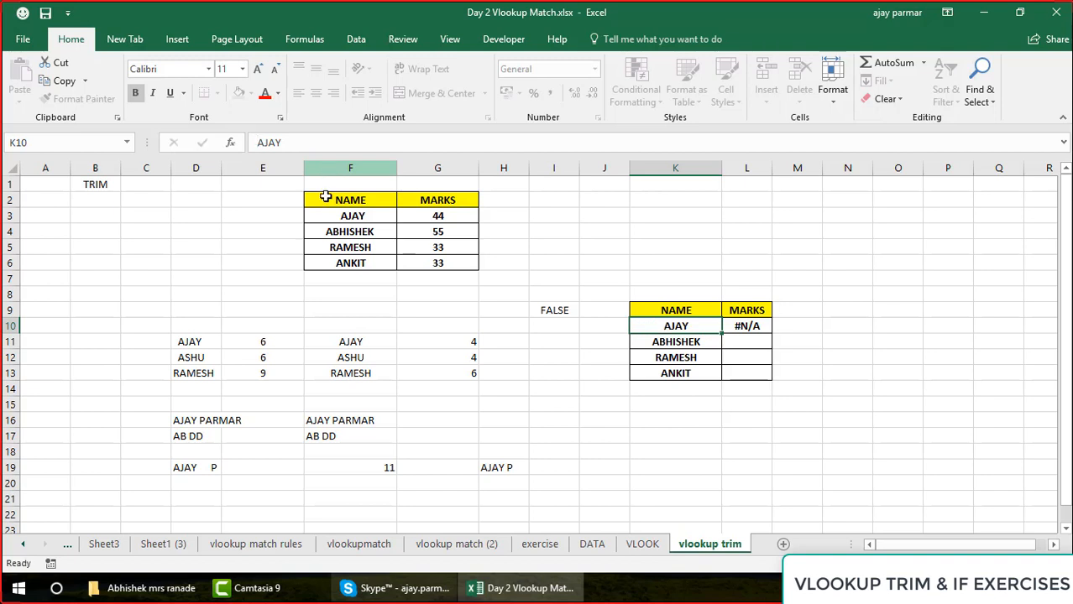
left_click(354, 215)
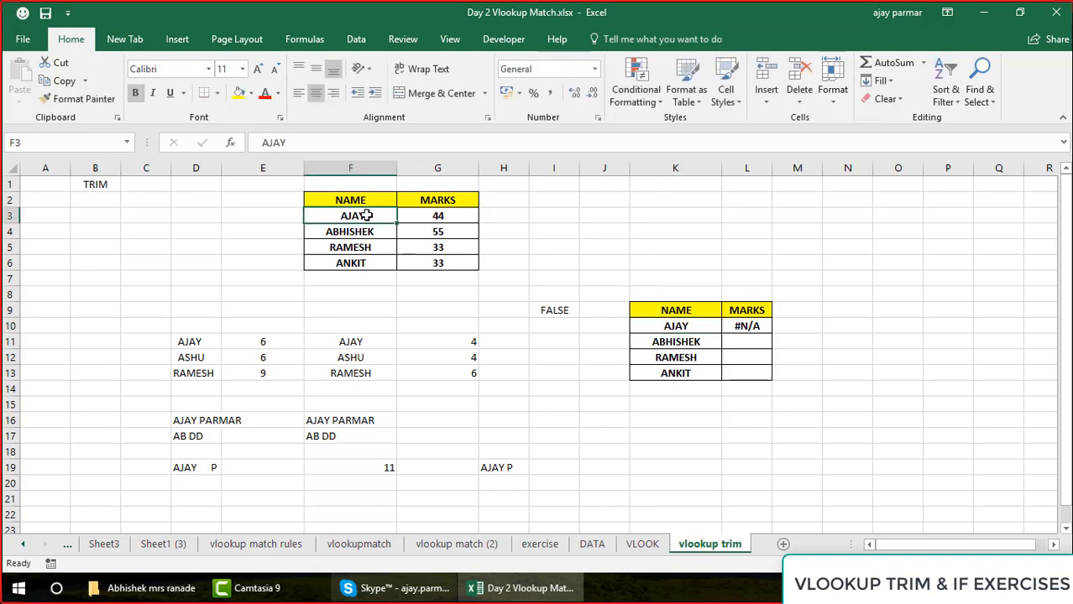
left_click(330, 143)
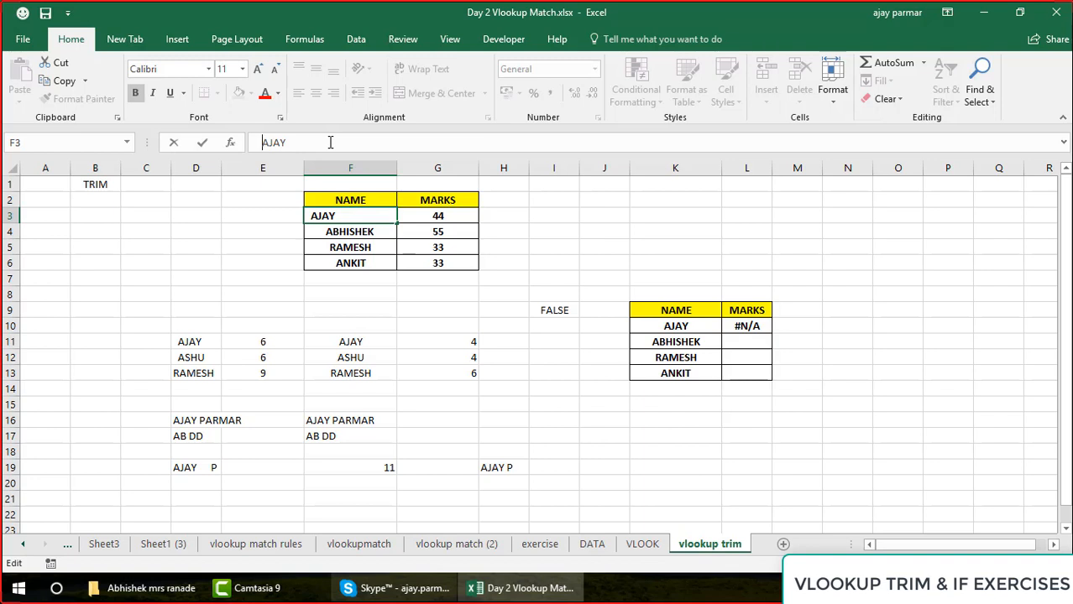
key("Escape")
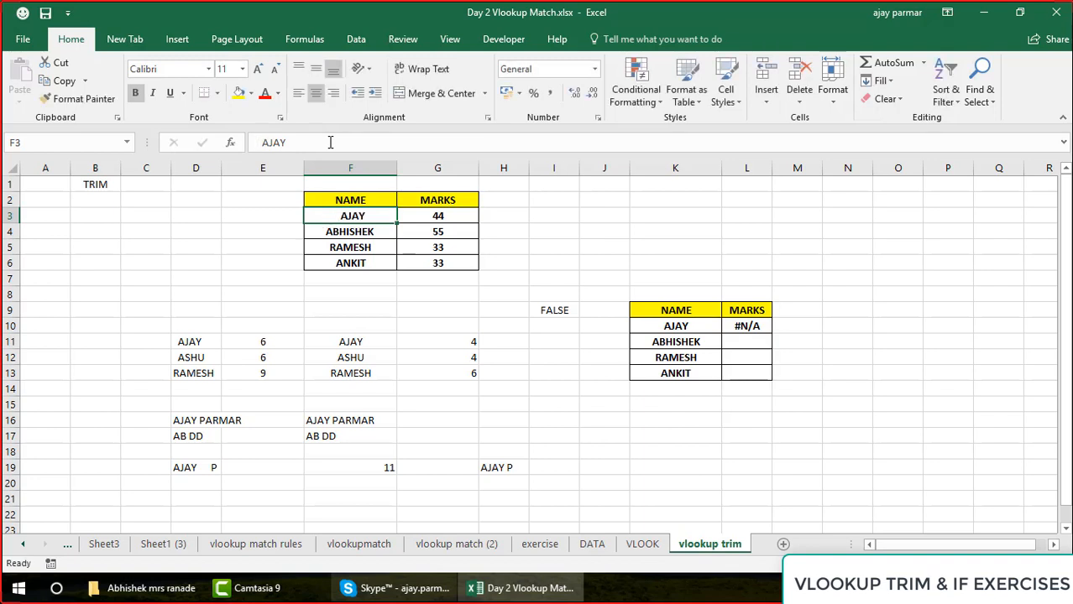
Enter =LEN(F3) in C3 to count the characters of the first name in the source table
left_click(165, 221)
type("=")
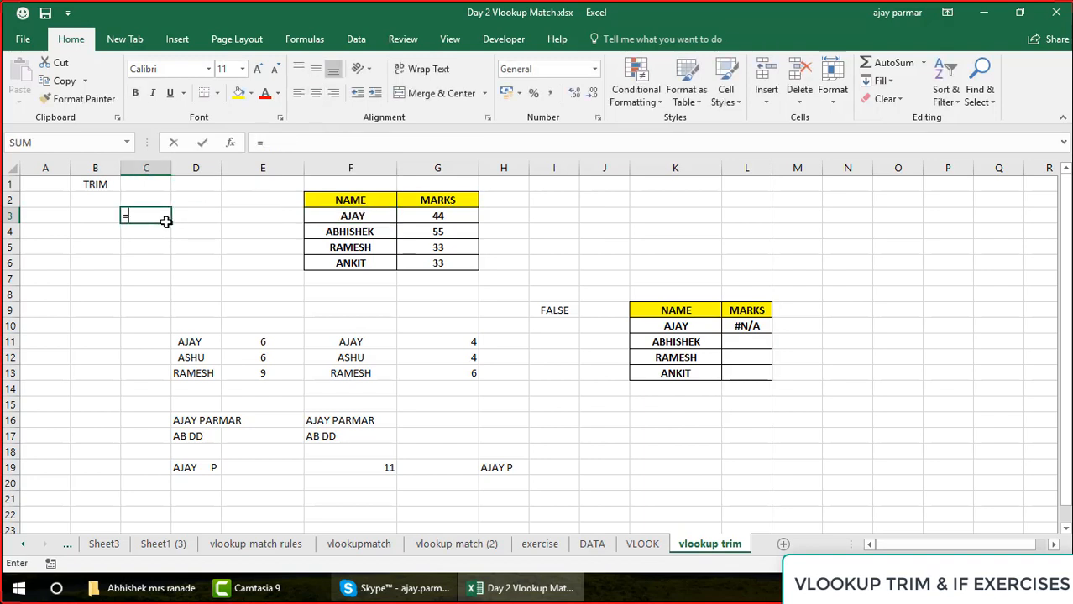
type("LEN(")
key("Right")
key("Right")
key("Right")
key("Right")
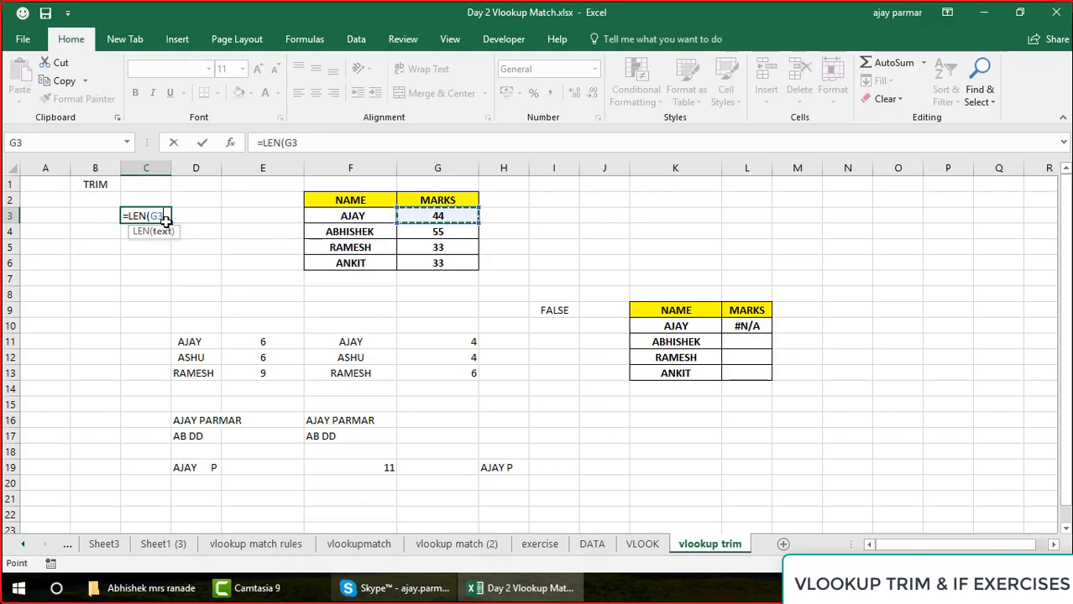
key("Left")
type("(")
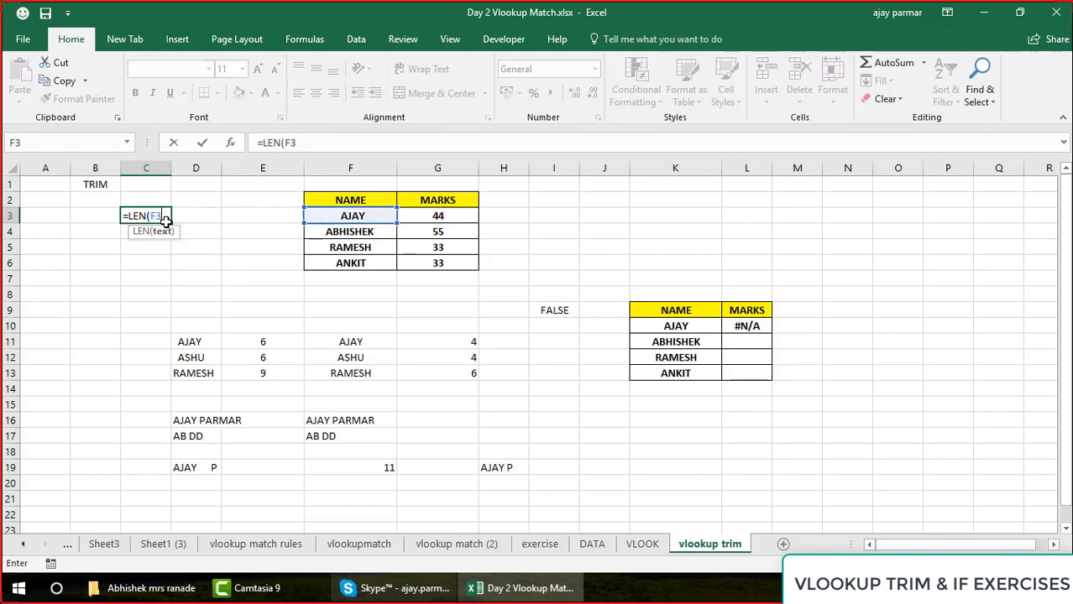
key("Return")
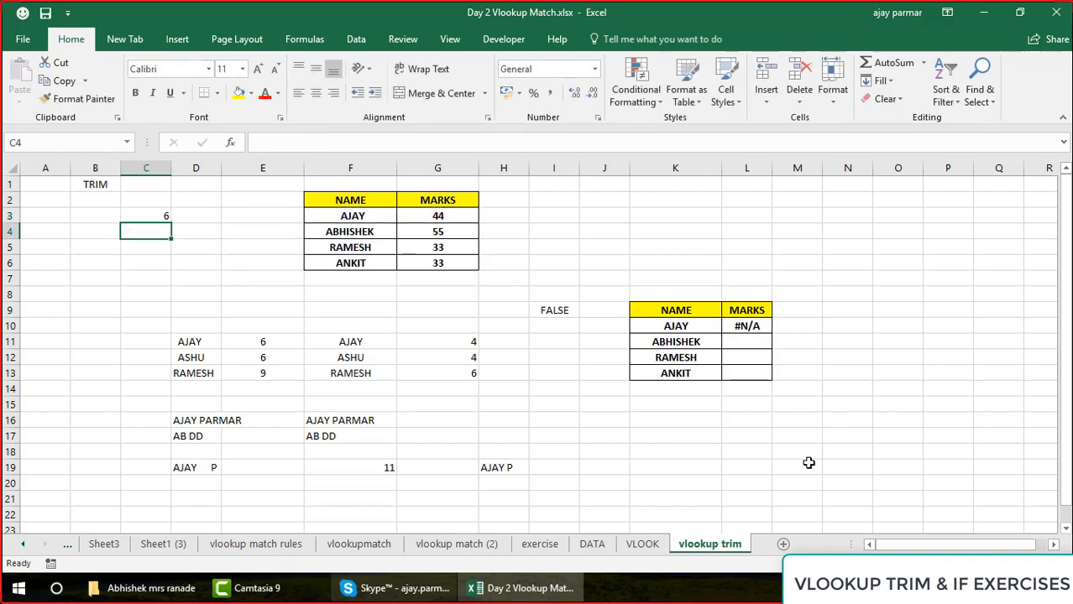
Enter =LEN(K10) in I11 to count the characters of the first name in the lookup table, and review the compared name cells
left_click(558, 342)
type("=")
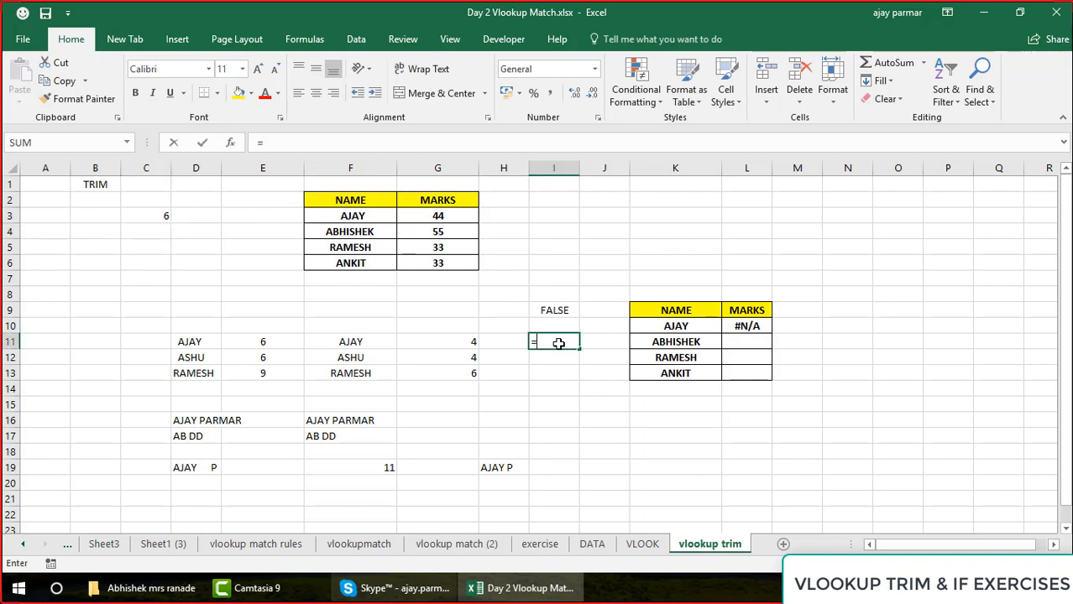
type("LEN(")
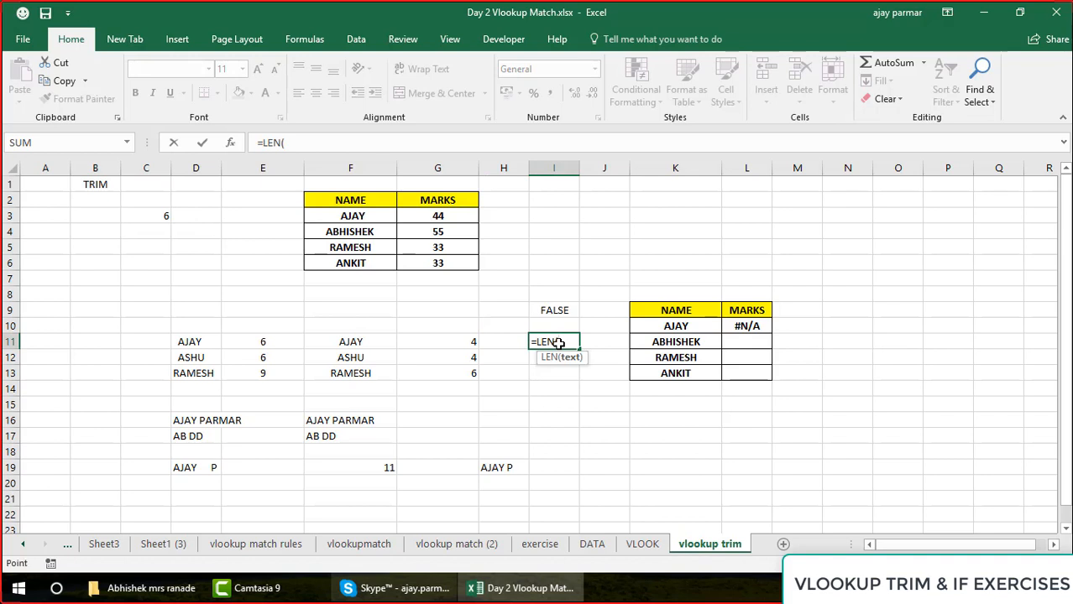
key("Up")
key("Right")
key("Right")
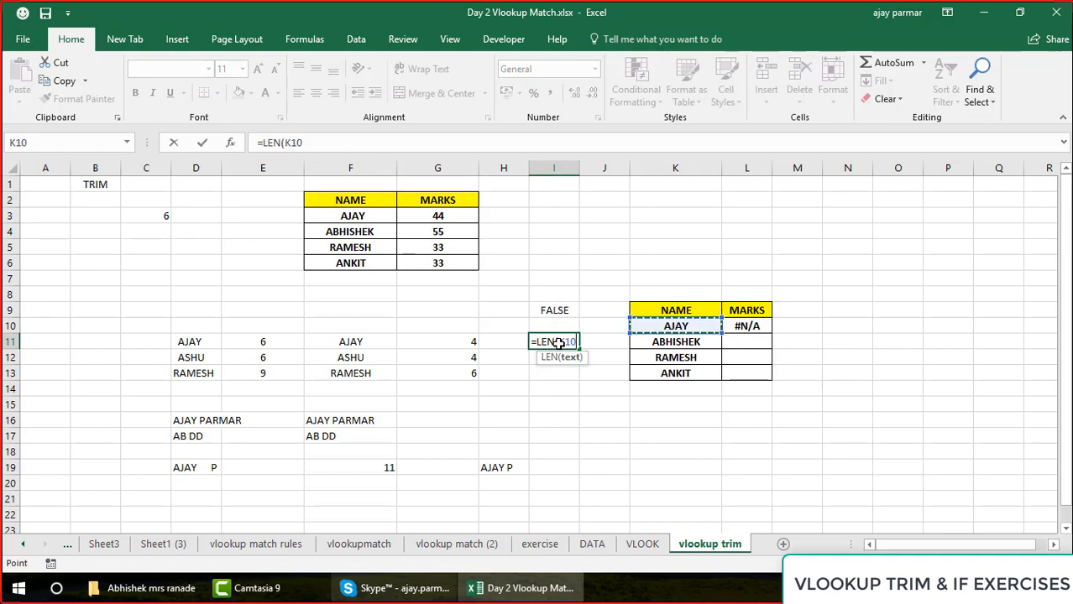
type(")")
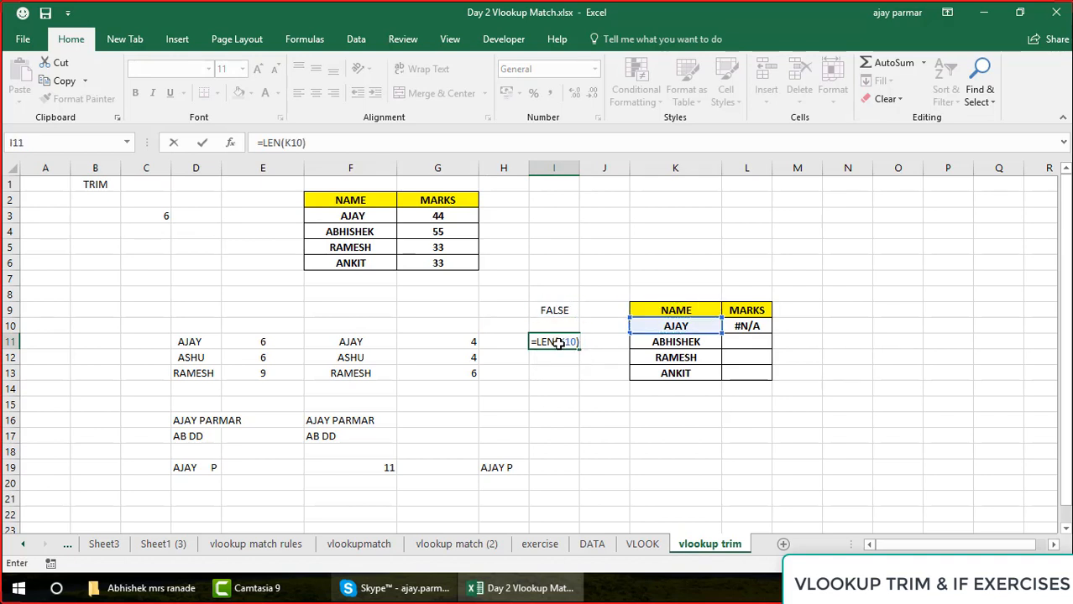
key("Return")
left_click(558, 344)
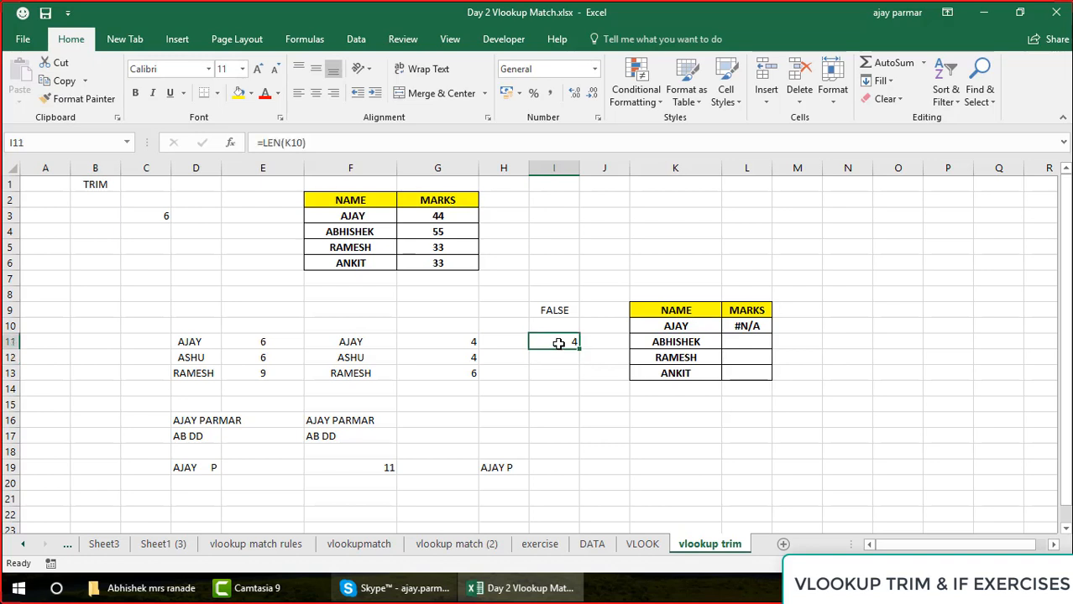
left_click(350, 217)
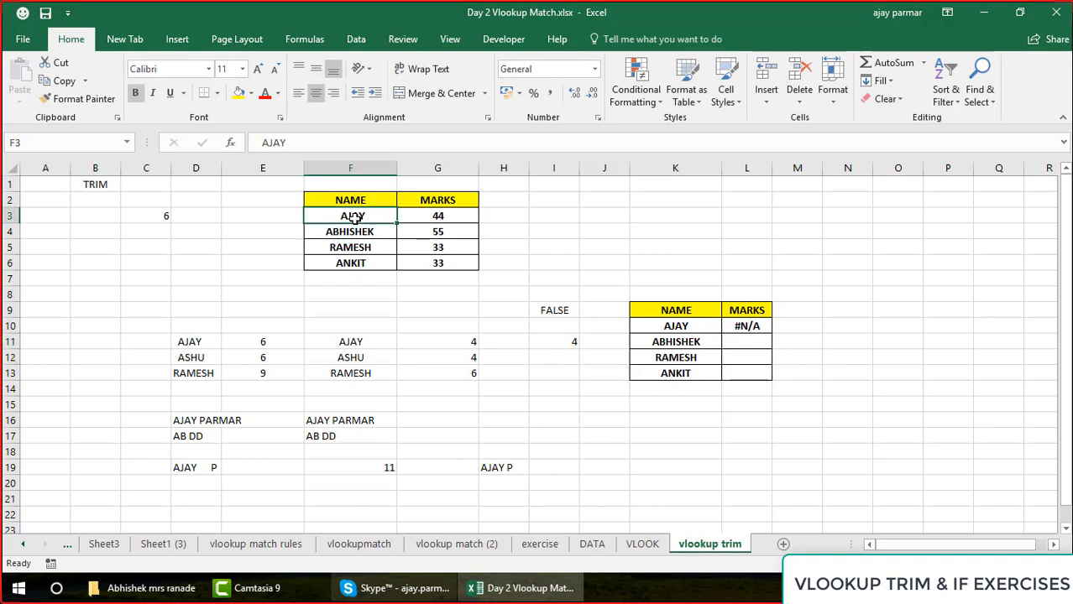
left_click(569, 344)
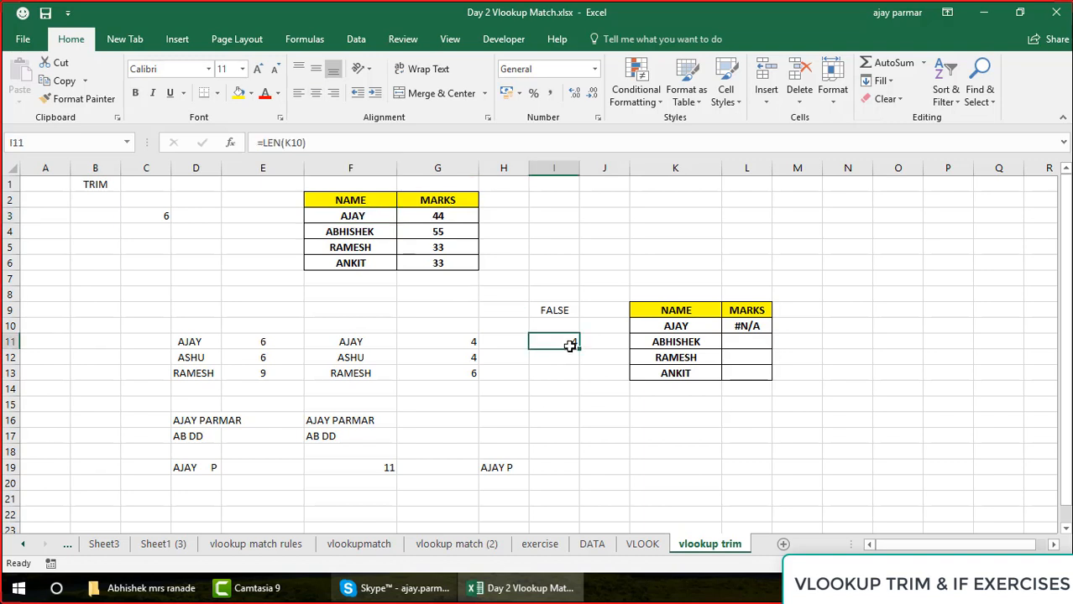
left_click(686, 325)
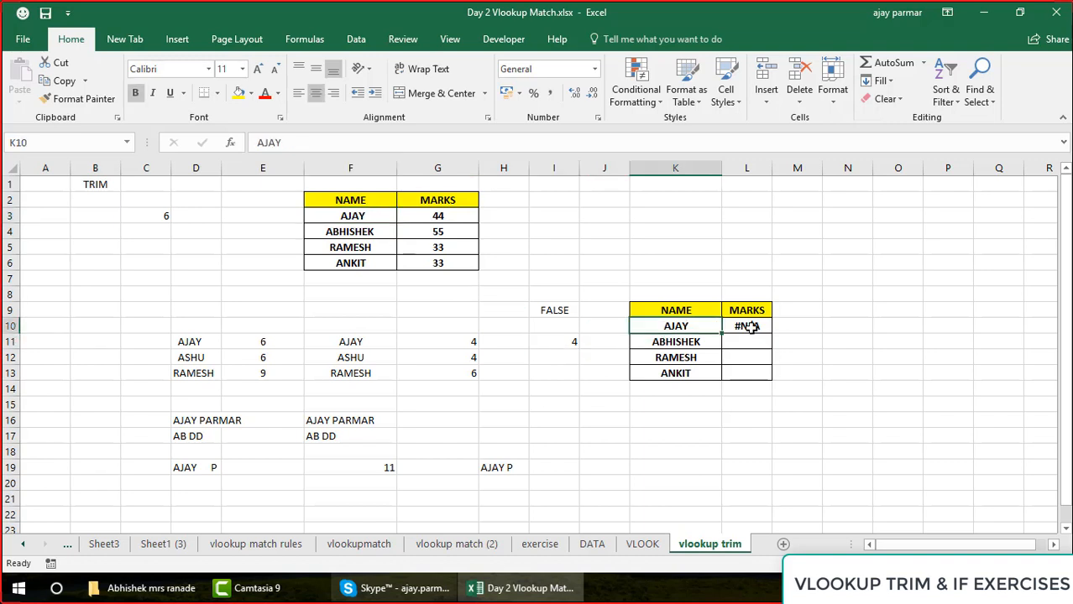
Make the table range in L10's VLOOKUP absolute as $F$2:$G$6 and fill the formula down to L13
left_click(742, 328)
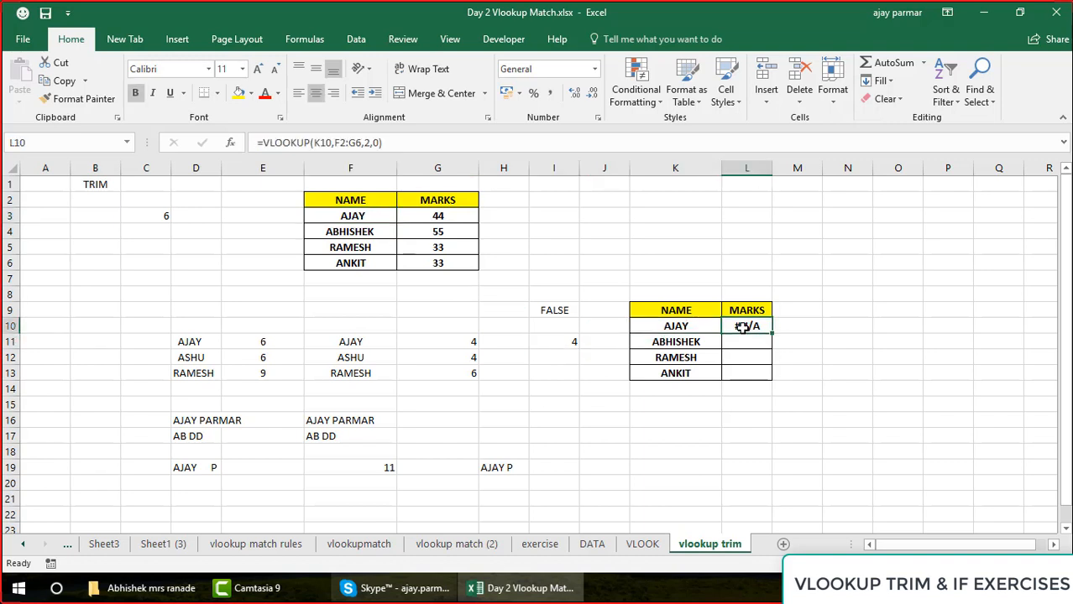
left_click(339, 142)
key("F4")
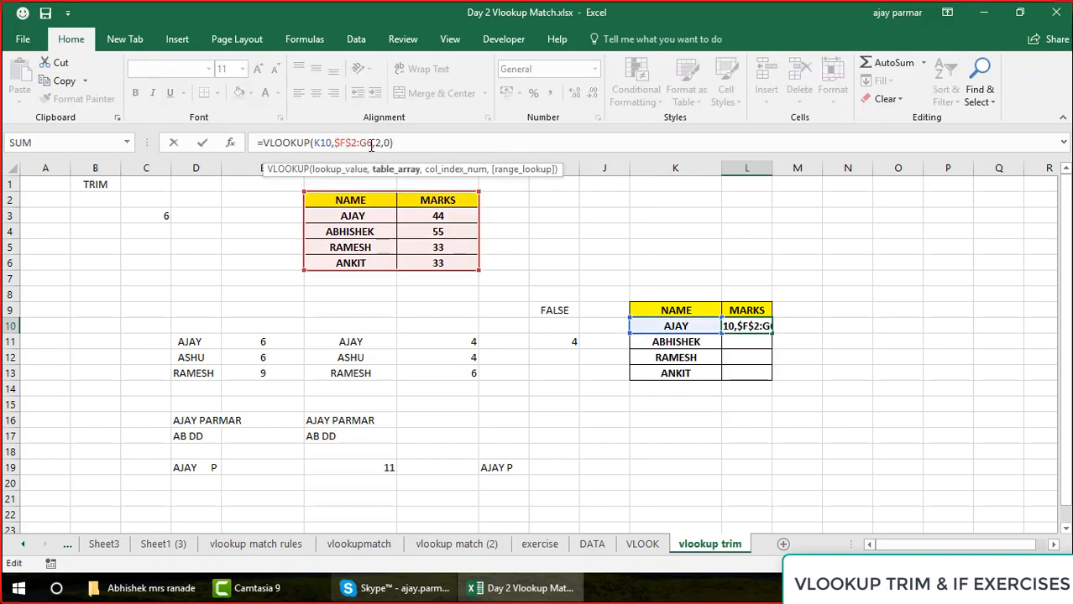
double_click(371, 144)
key("ctrl+Return")
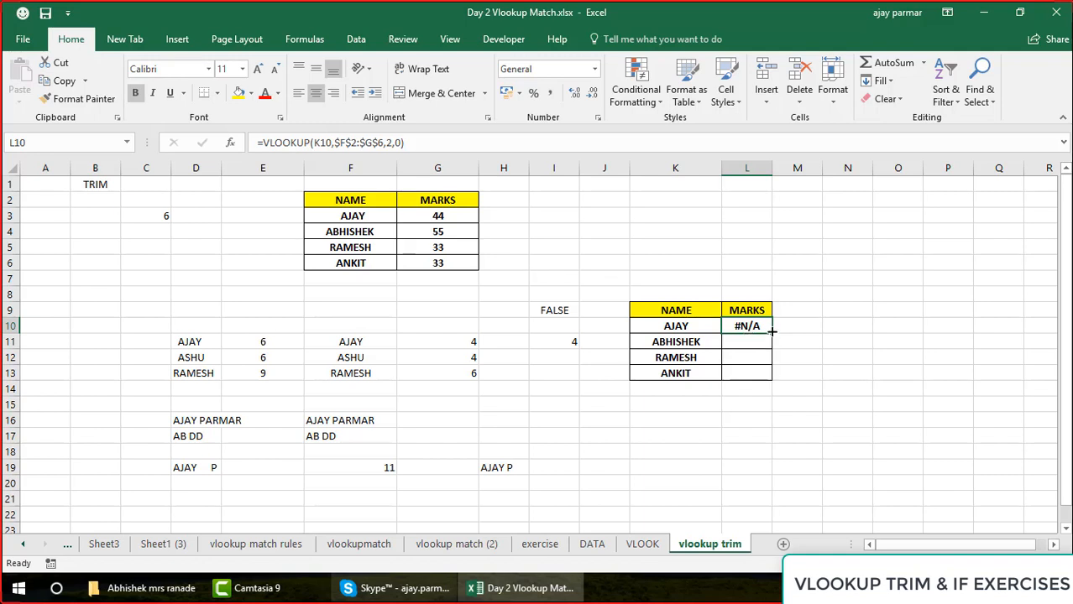
left_click_drag(770, 332, 772, 381)
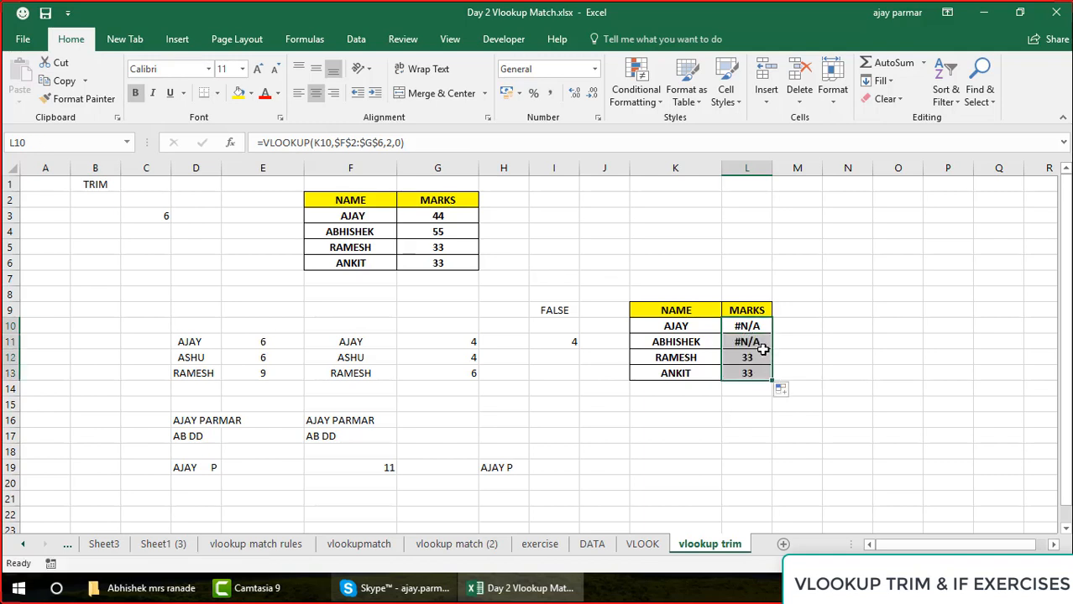
Inspect the second name in K11 and in F4 for extra spaces in its text
left_click(762, 350)
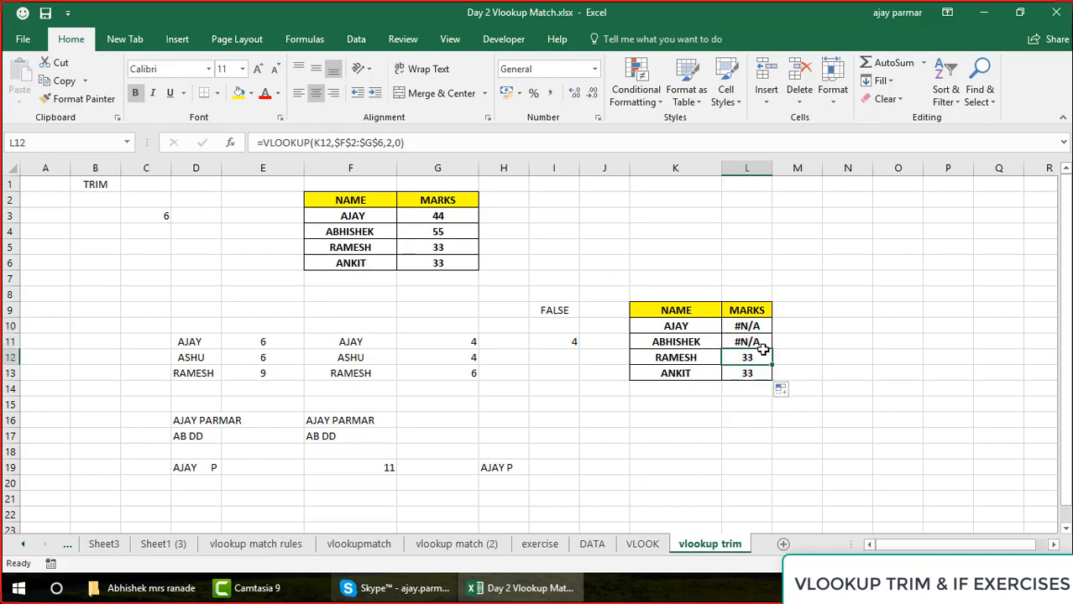
left_click(676, 345)
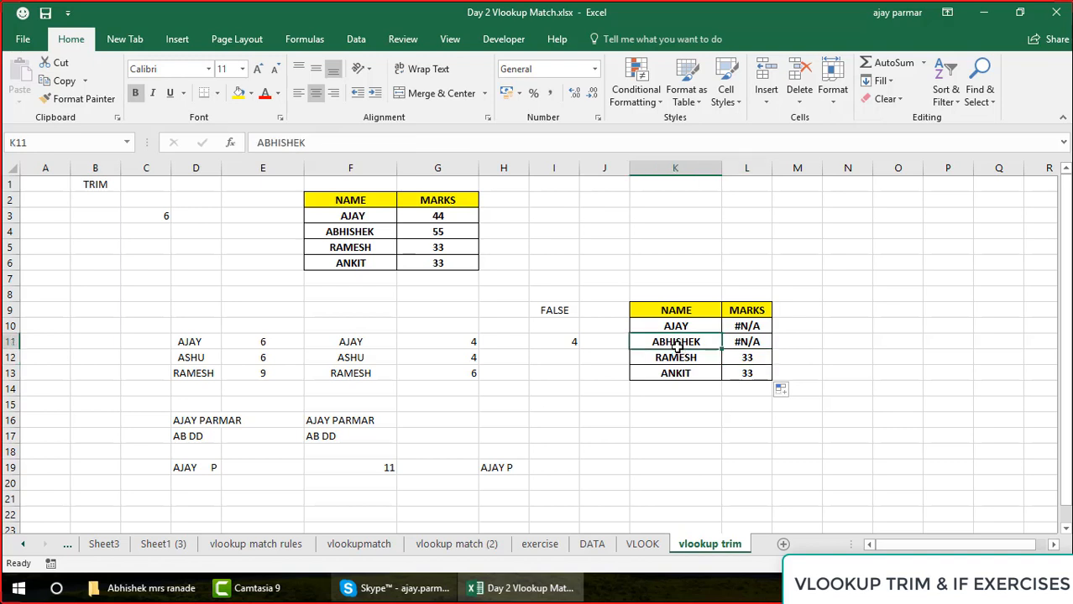
left_click(374, 230)
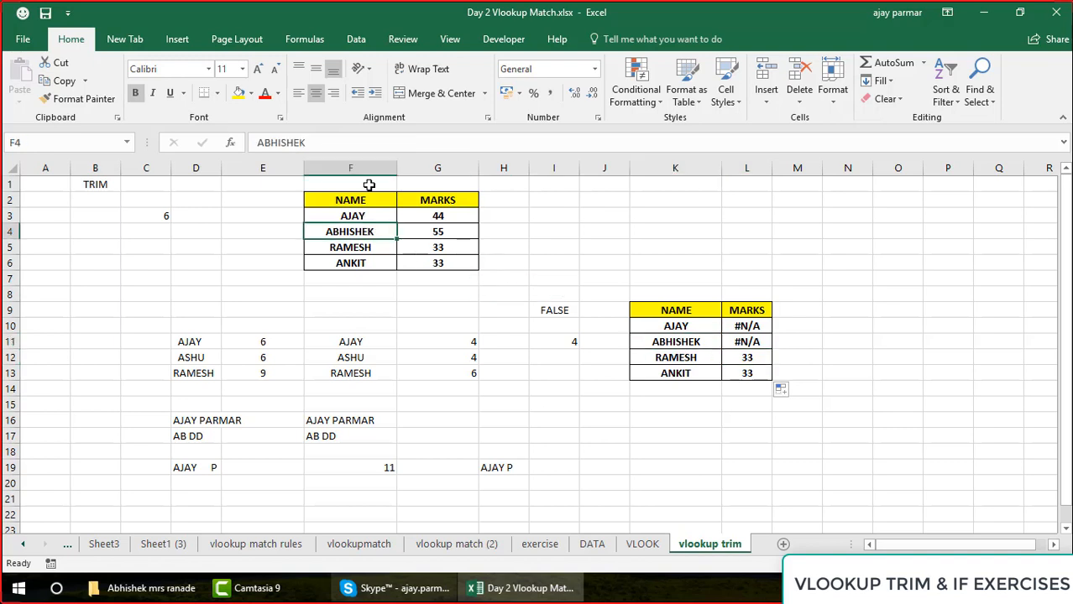
left_click(365, 148)
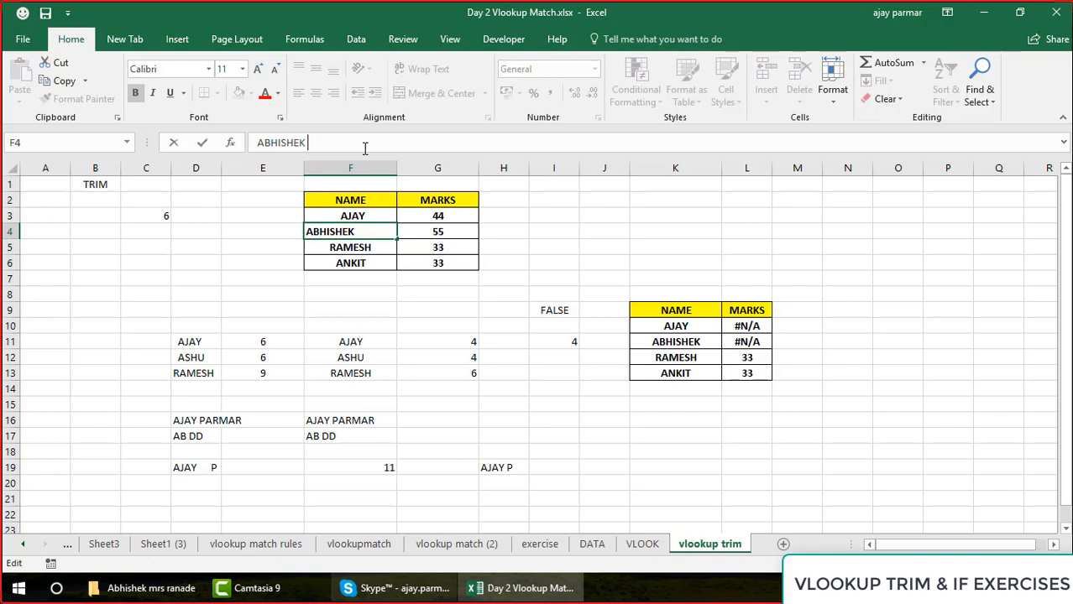
key("Return")
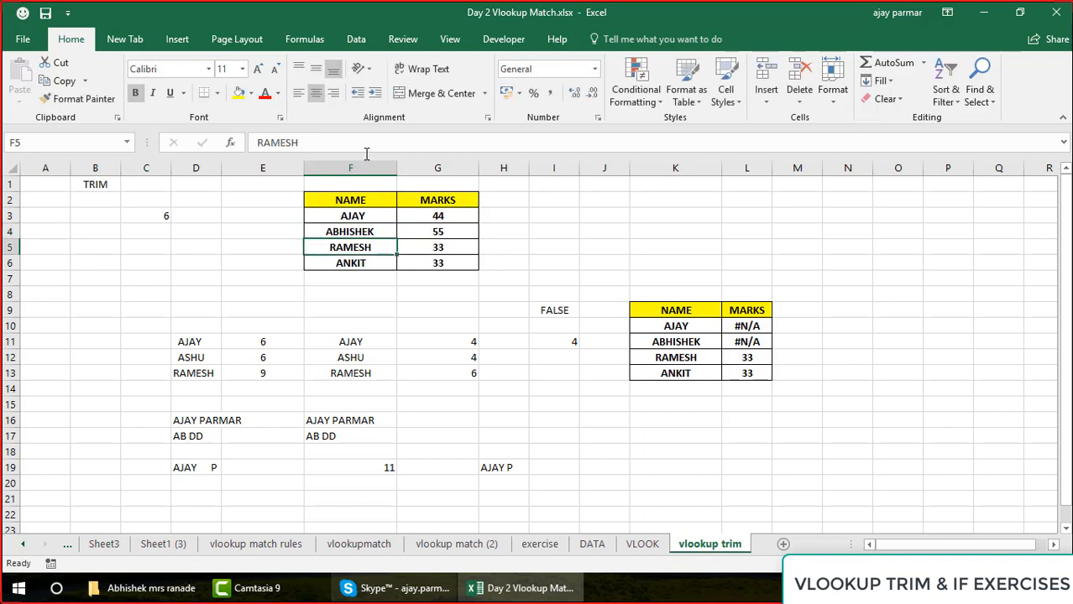
Hide the worksheet gridlines and select the second name in K11
left_click(448, 40)
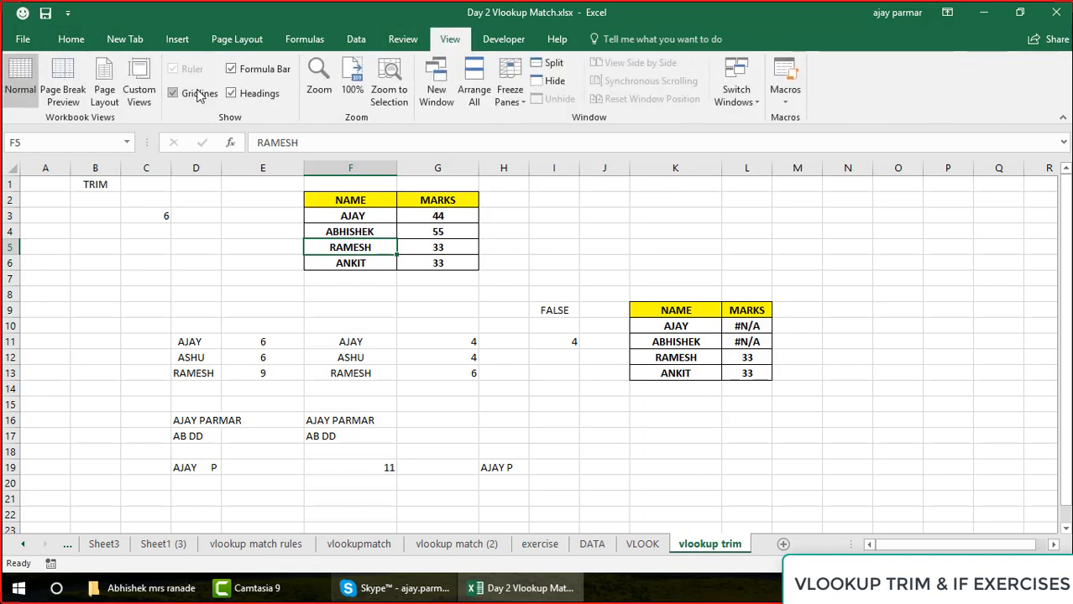
left_click(199, 94)
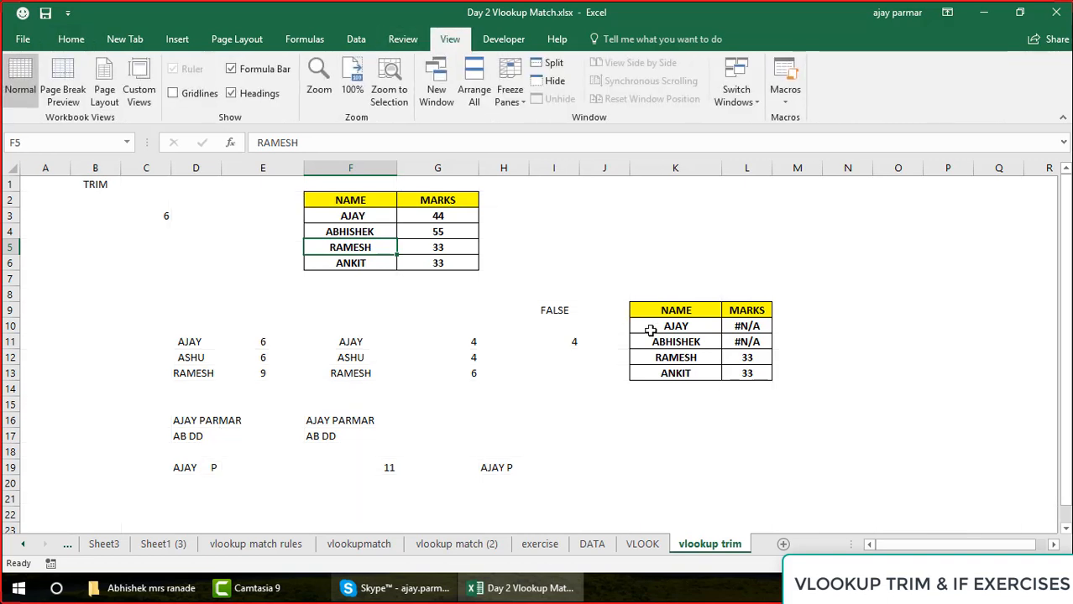
left_click(680, 337)
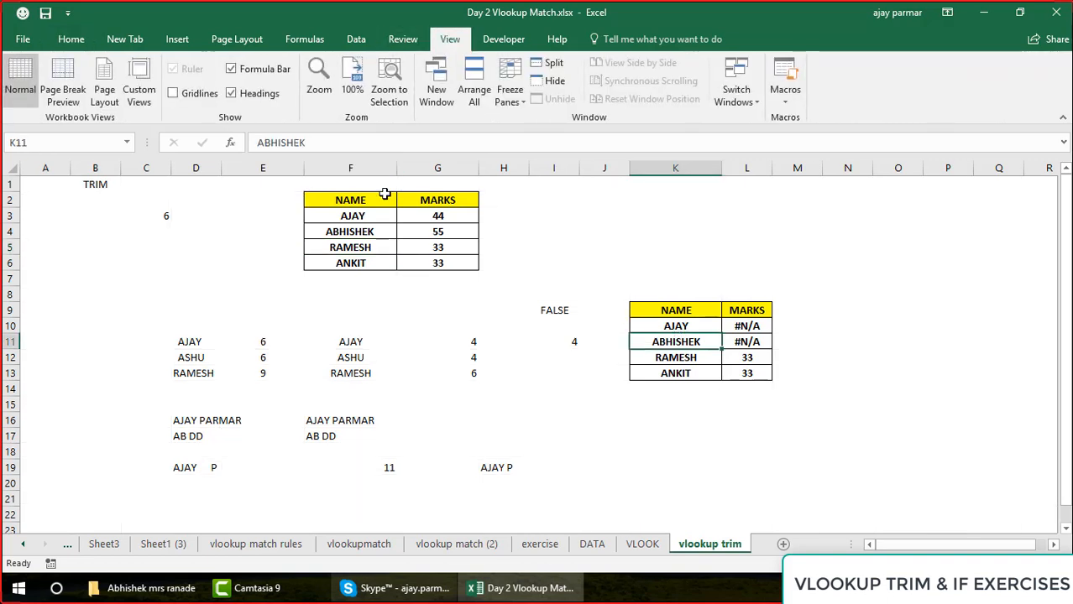
Compare the name column F2:F6 of the source table with the name column K9:K13 of the lookup table
left_click_drag(371, 202, 363, 265)
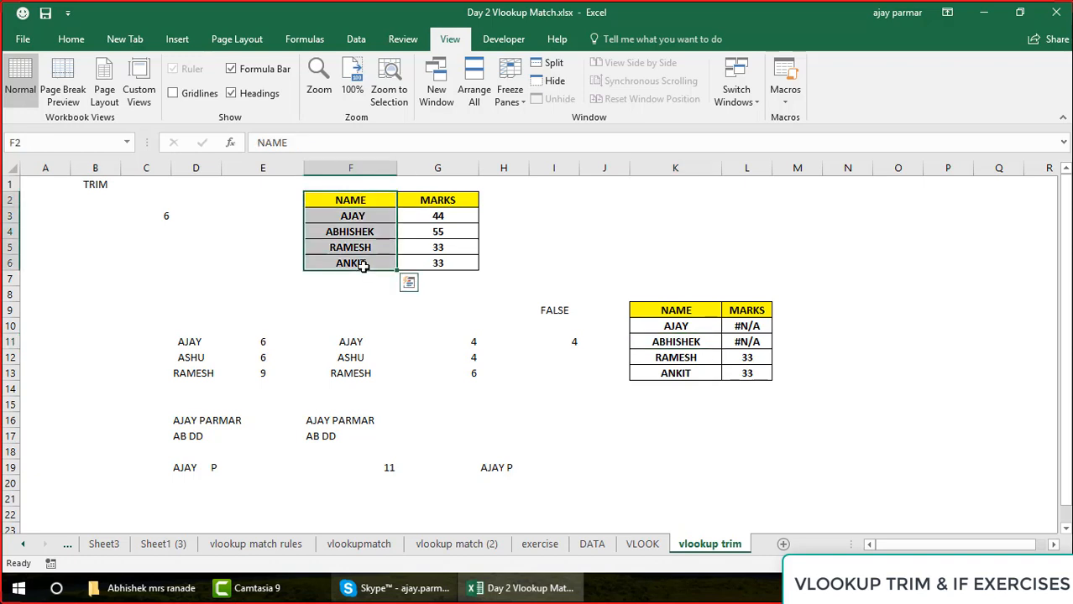
left_click(680, 312)
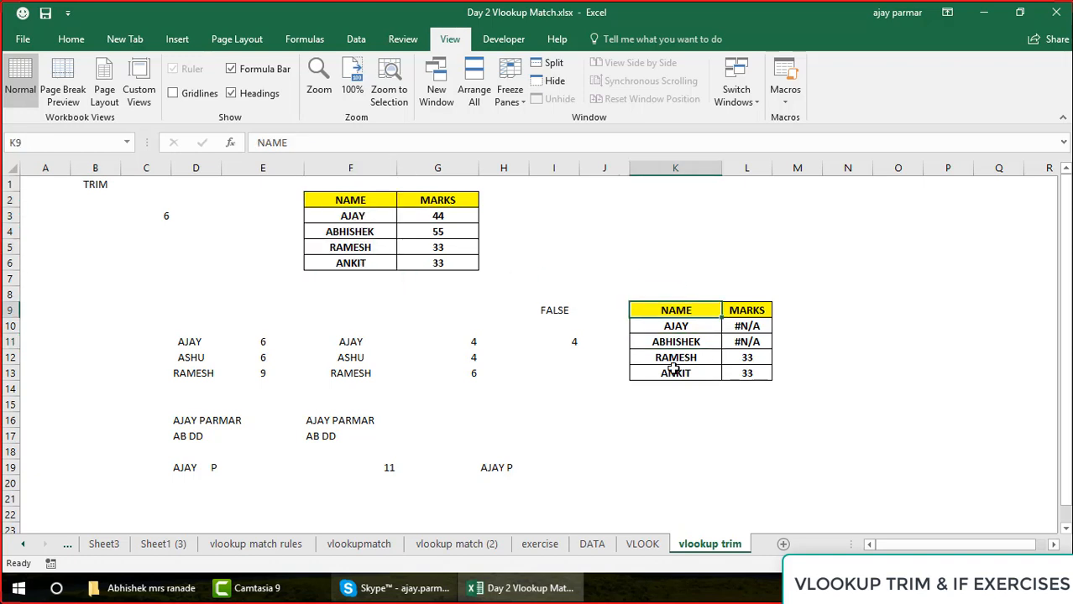
left_click(673, 369, "shift")
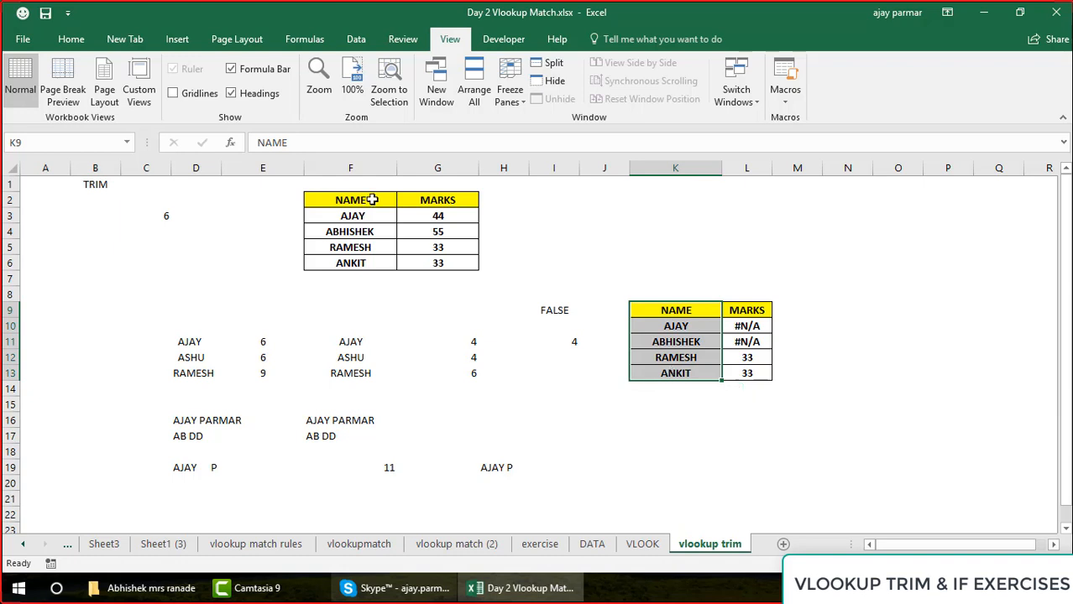
left_click_drag(360, 202, 359, 202)
key("shift+Down")
key("shift+Down")
key("shift+Down")
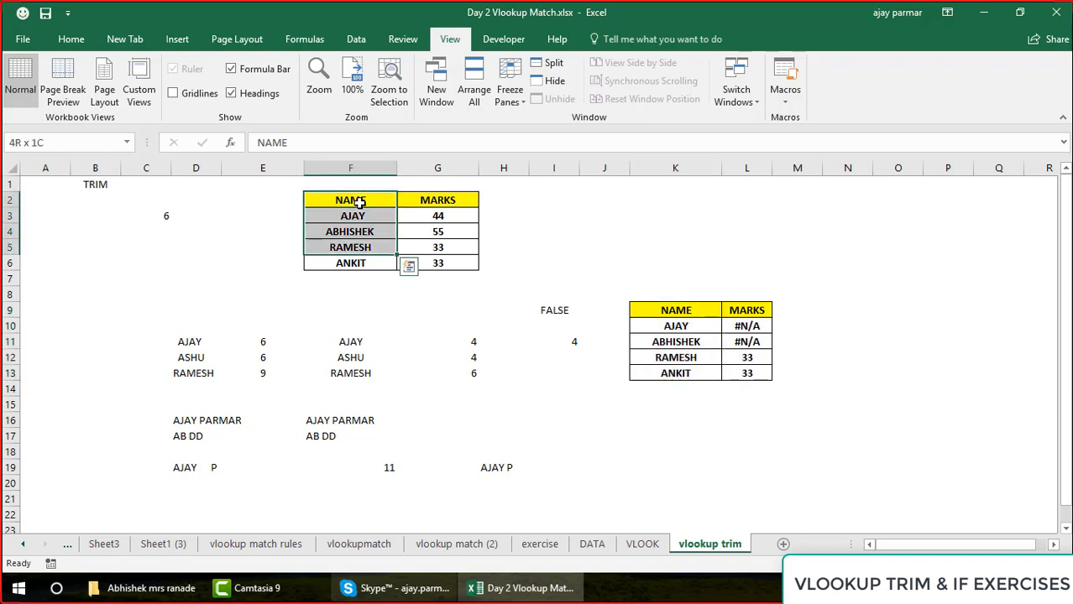
Enter =TRIM(F3) in E3 to strip extra spaces from the first source name, and fill the formula down to E6
left_click(276, 217)
type("=TRIM")
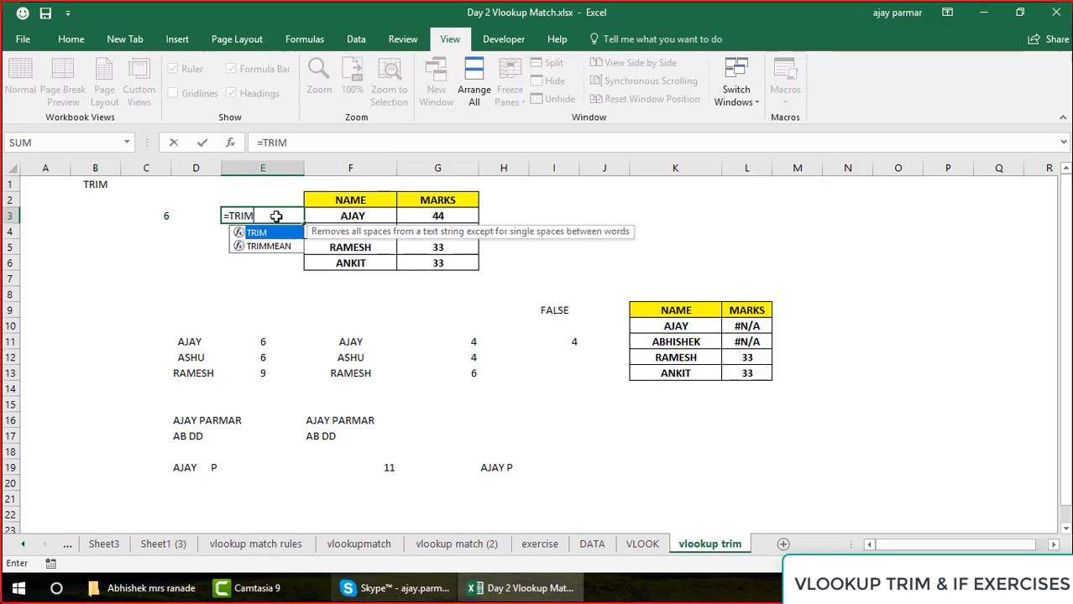
type("(")
key("Right")
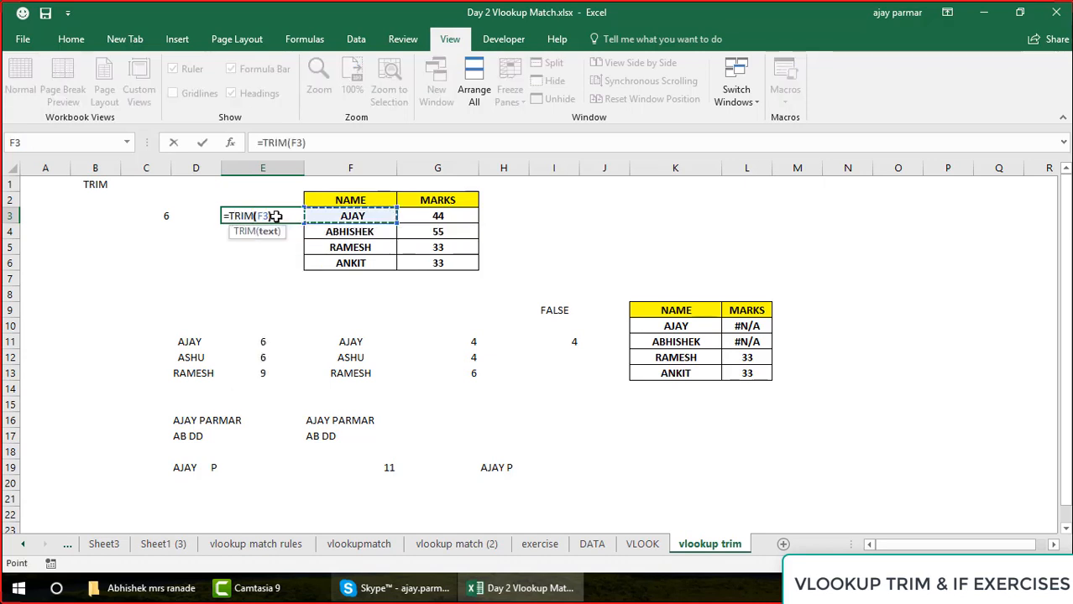
type(")")
key("Return")
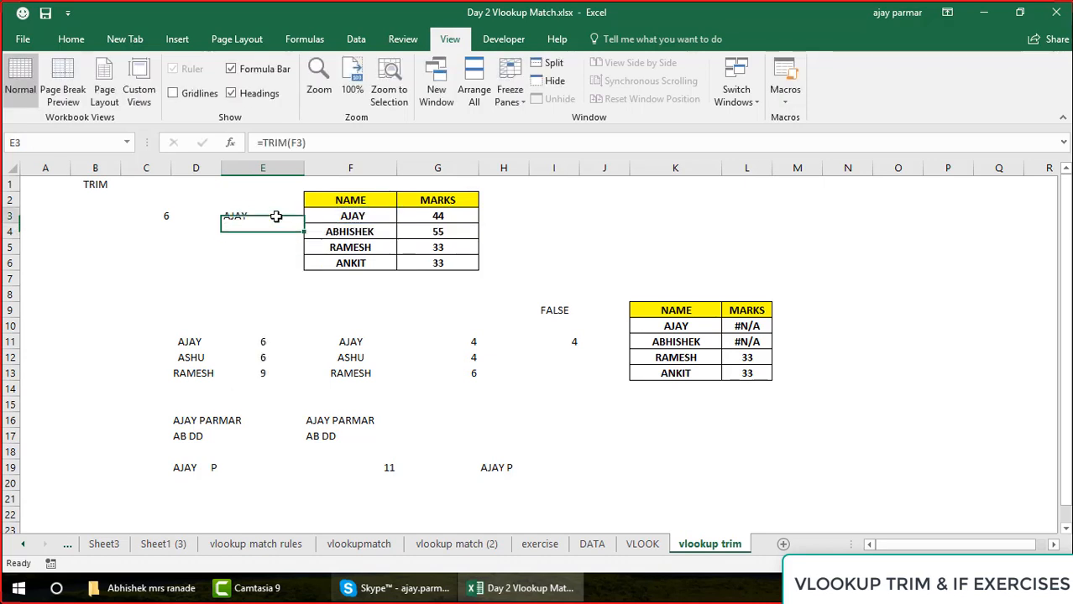
left_click(277, 217)
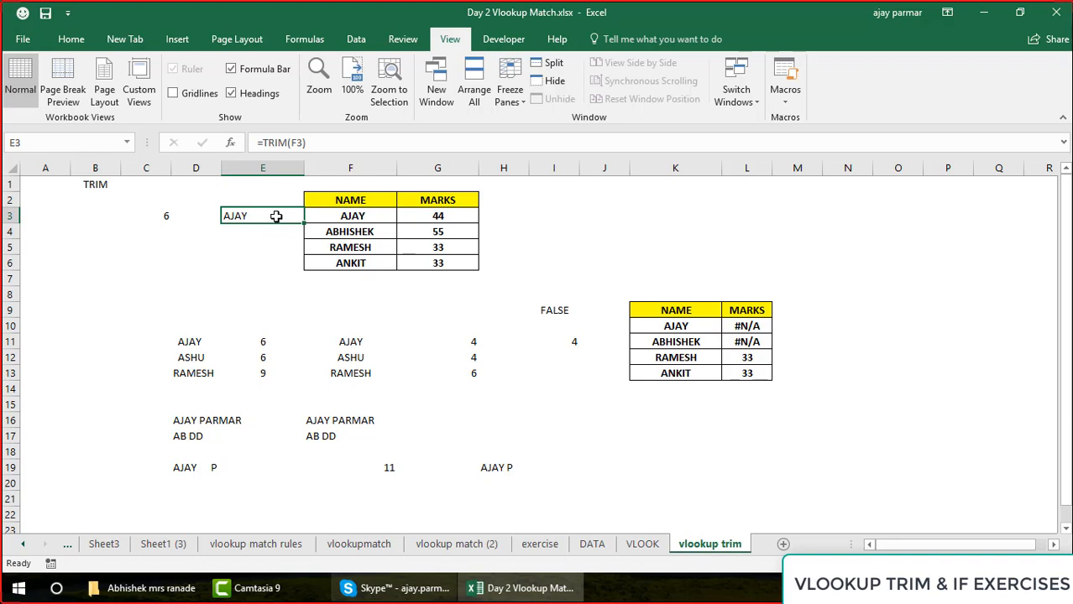
left_click_drag(304, 223, 304, 277)
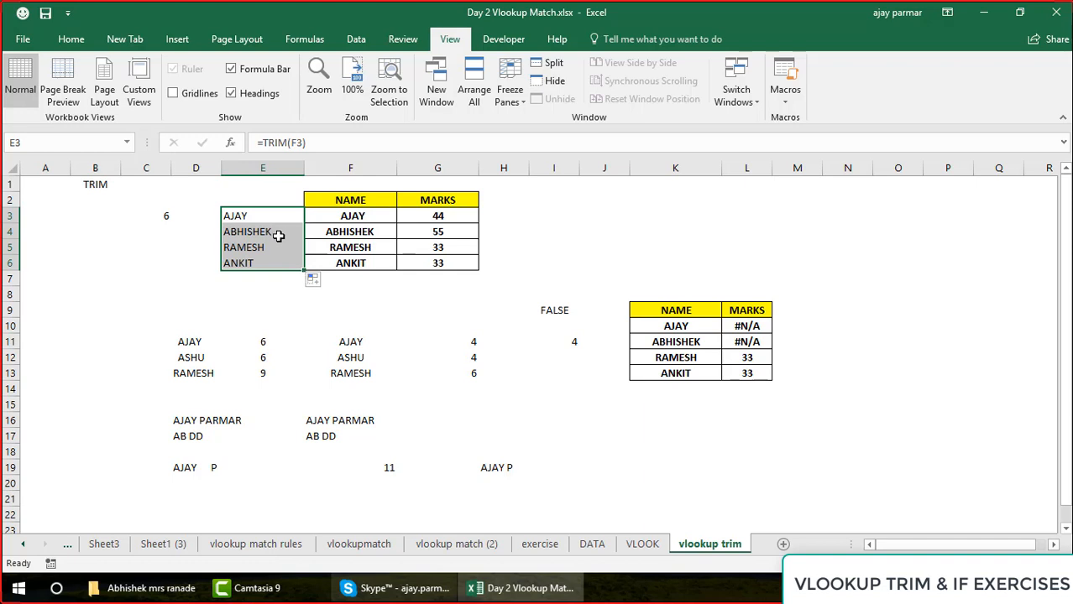
Label the trimmed name column with the header NEW NAME in E2
left_click(254, 197)
type("NEW NAME")
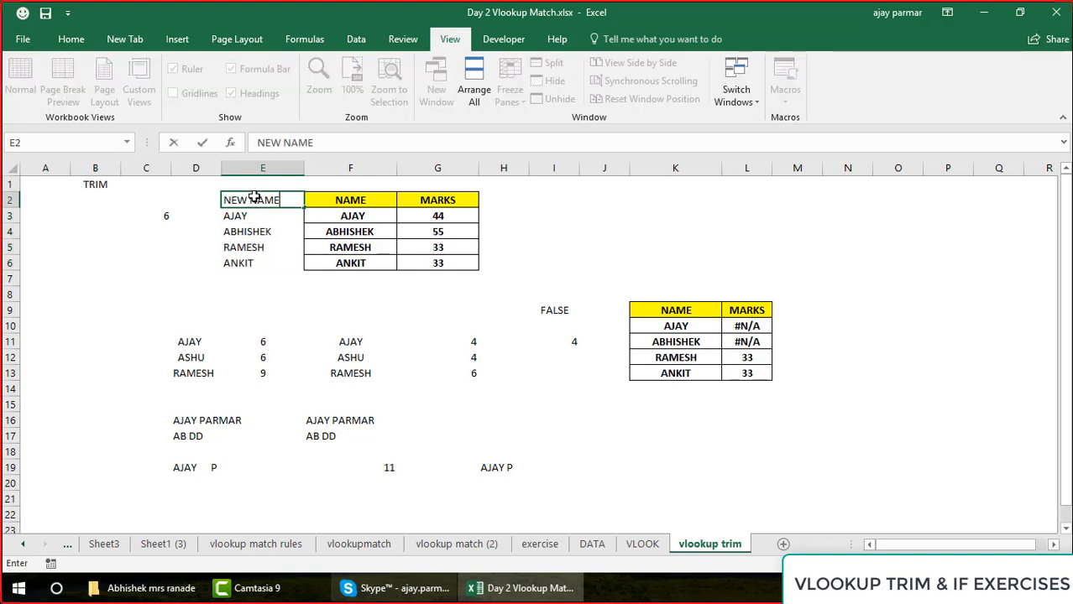
key("Return")
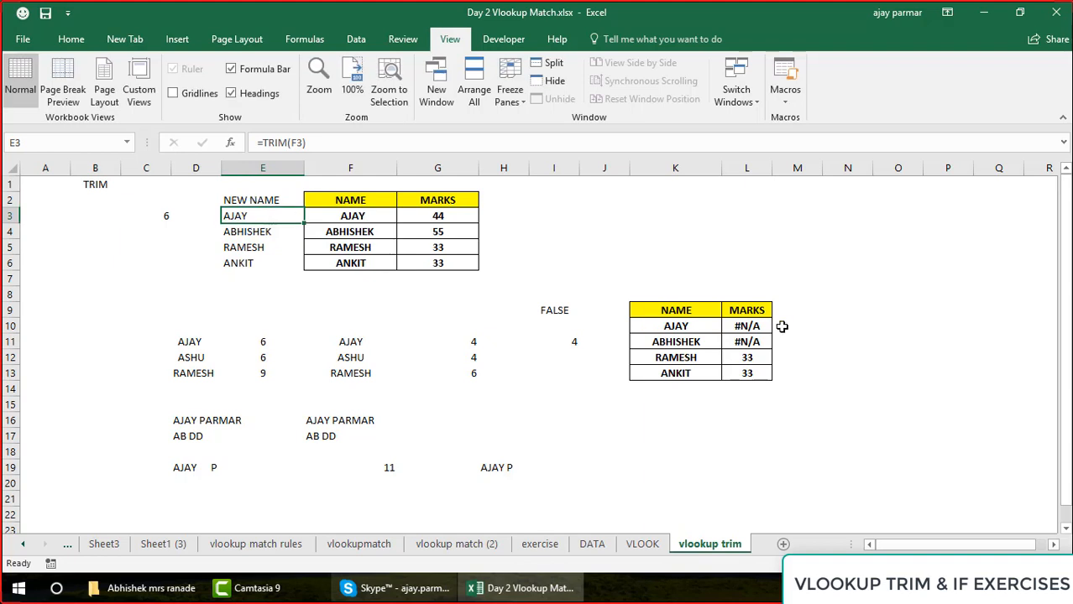
Change L10's VLOOKUP to use table range $E$2:$G$6 and column index 3, and fill it down to L13
left_click_drag(252, 216, 252, 260)
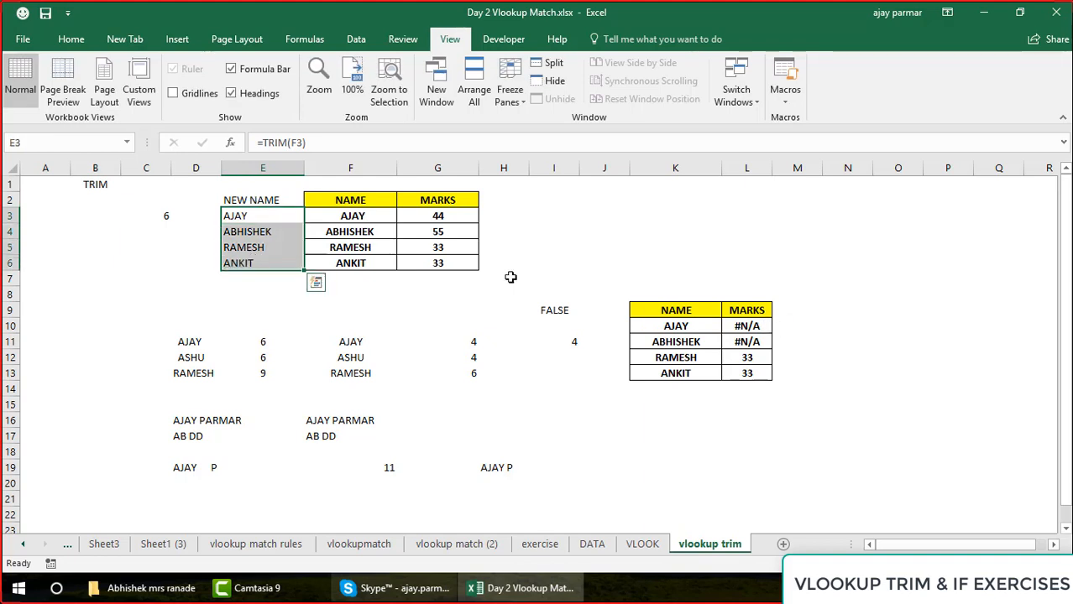
left_click(756, 328)
double_click(756, 329)
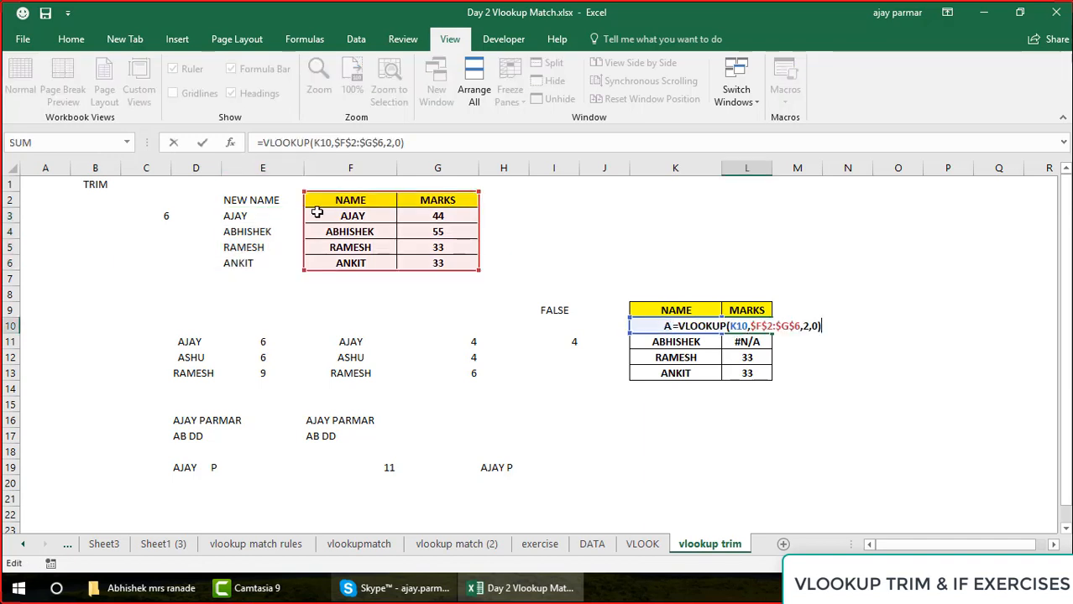
left_click_drag(303, 270, 237, 267)
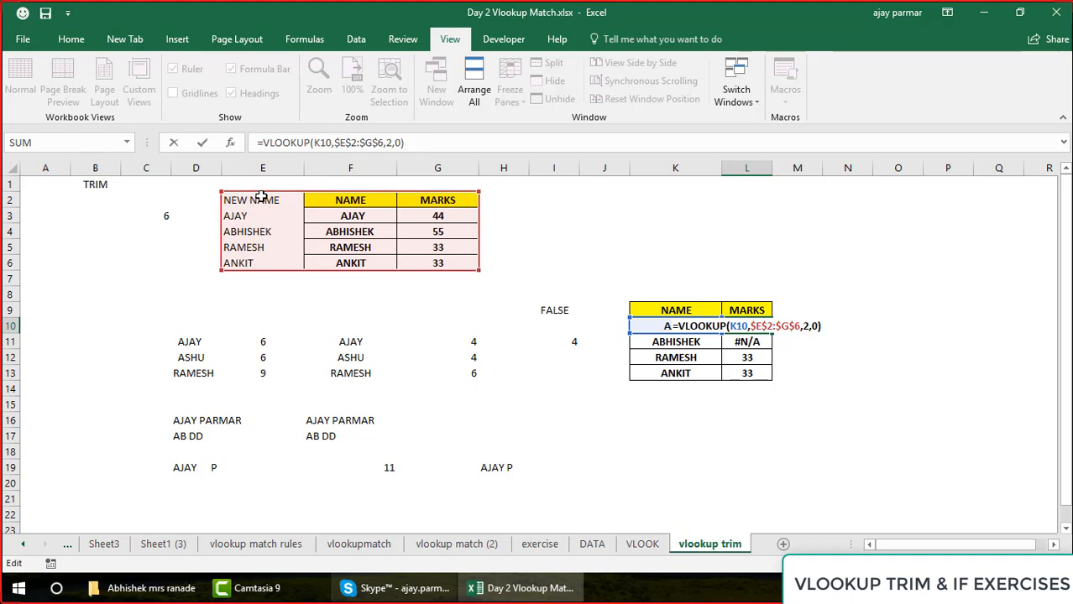
left_click(392, 143)
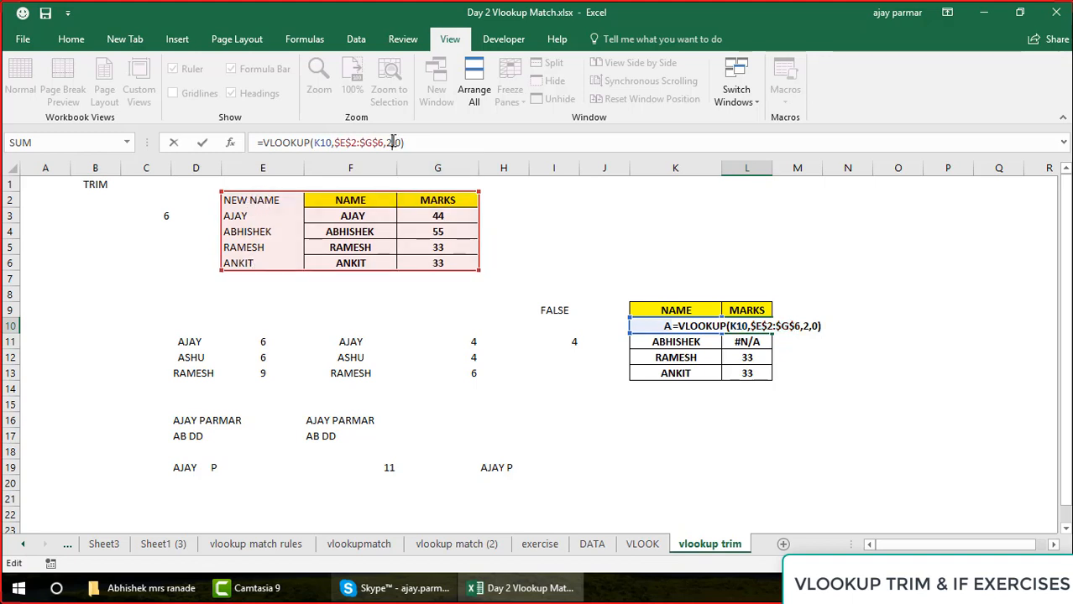
key("BackSpace")
type("3")
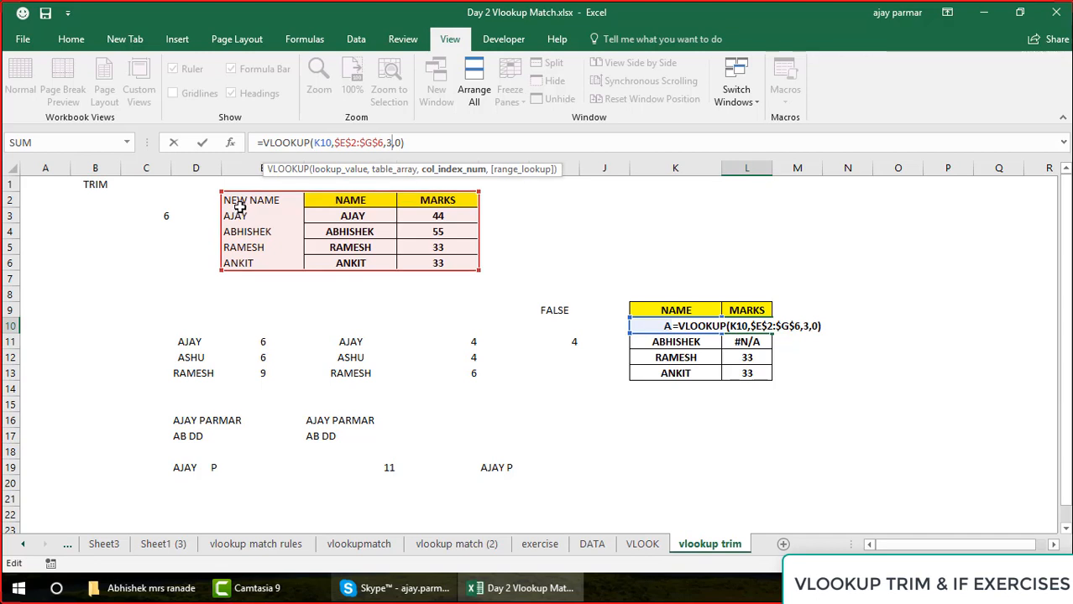
key("Return")
key("Up")
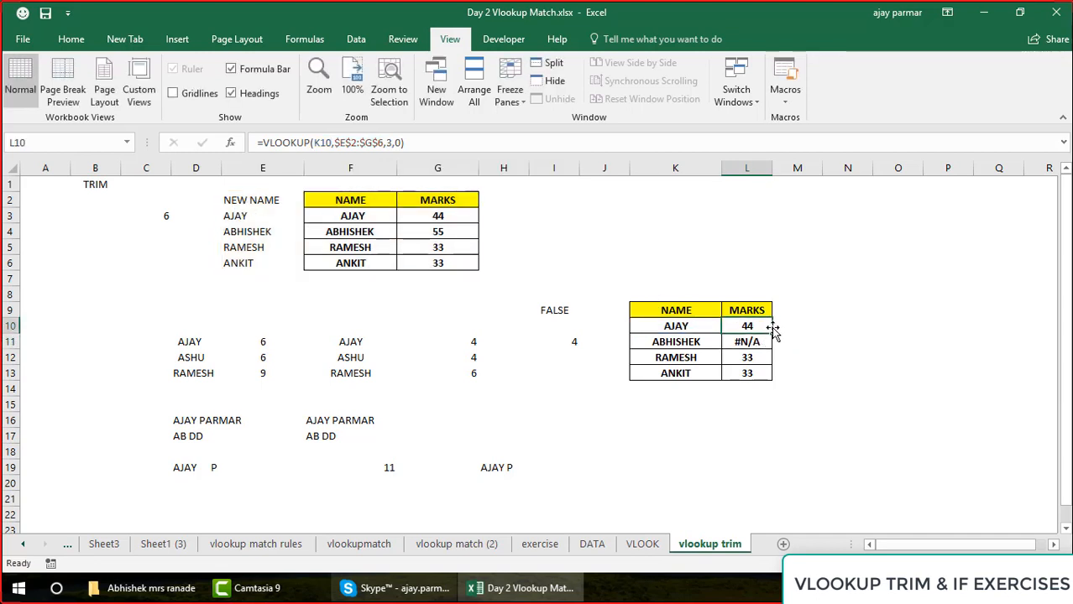
left_click_drag(772, 333, 773, 374)
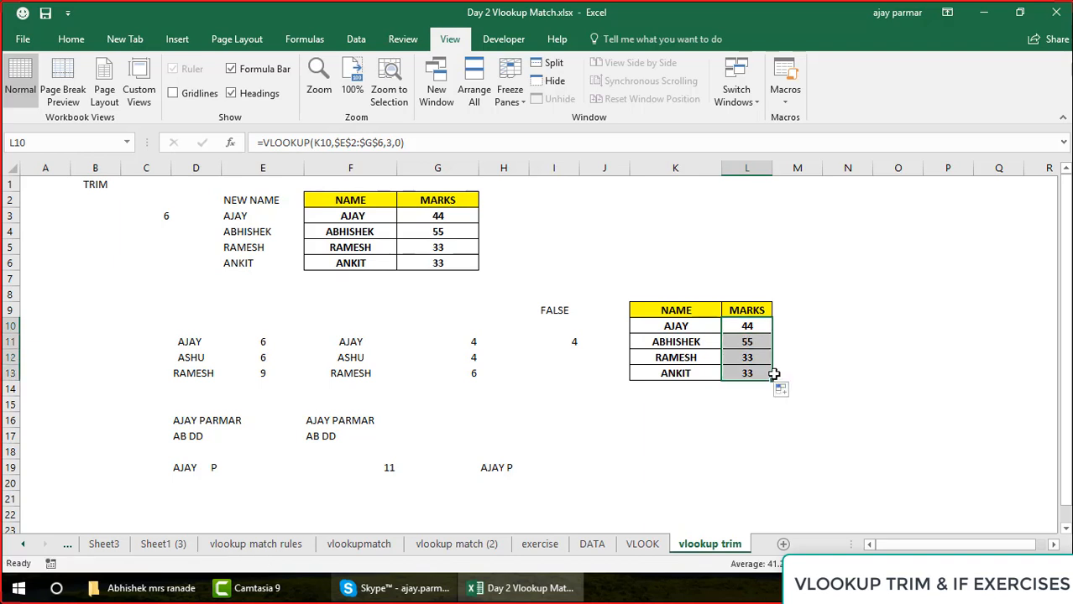
left_click(751, 328)
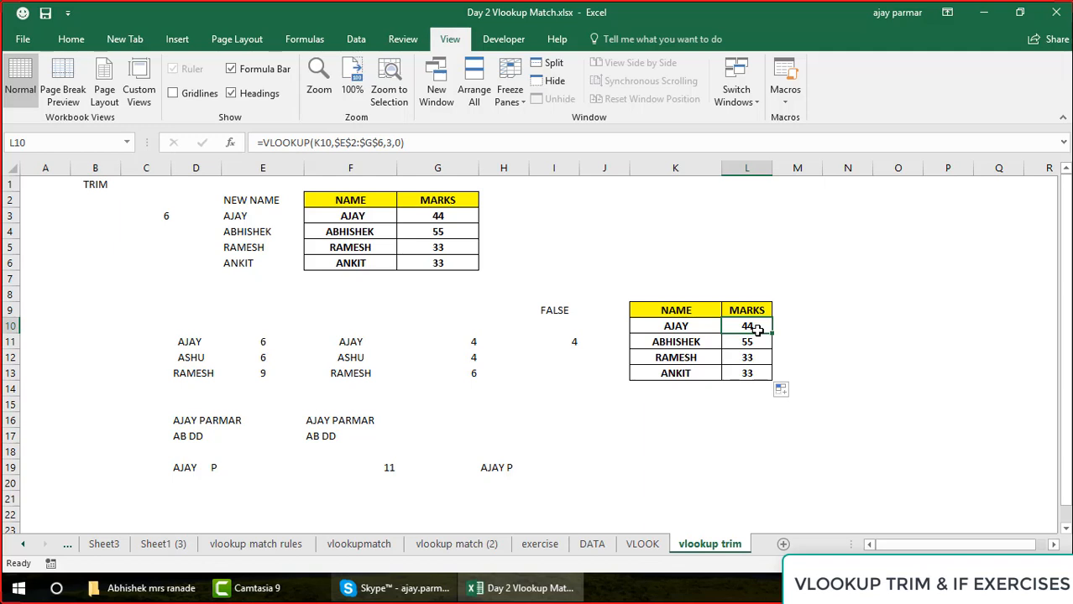
Apply a thick outside border around the NEW NAME column in E2:E6
left_click(267, 198)
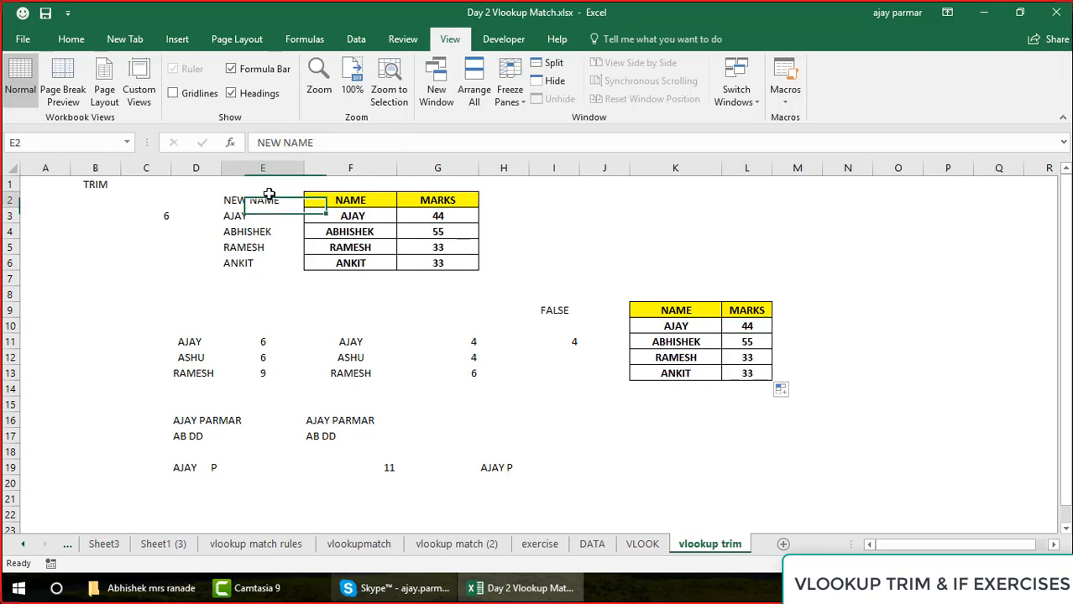
left_click(268, 265, "shift")
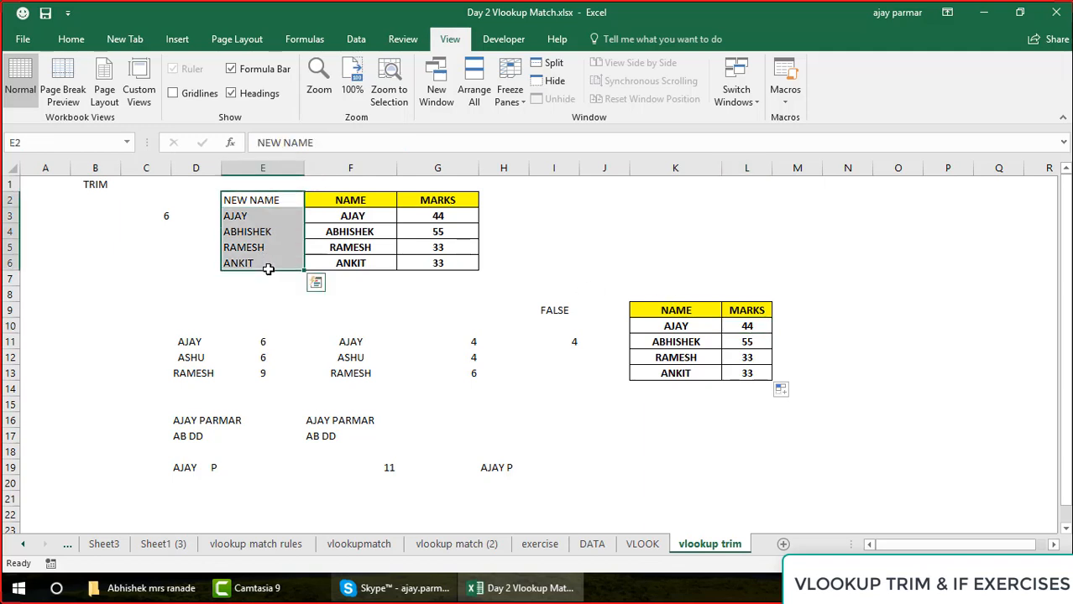
left_click(71, 39)
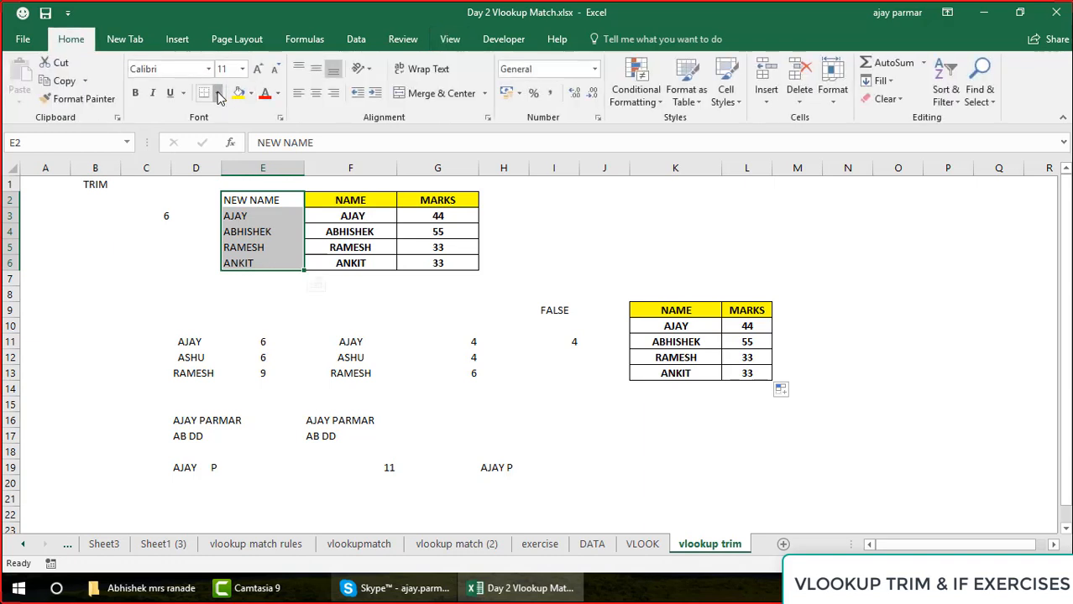
left_click(217, 93)
left_click(207, 270)
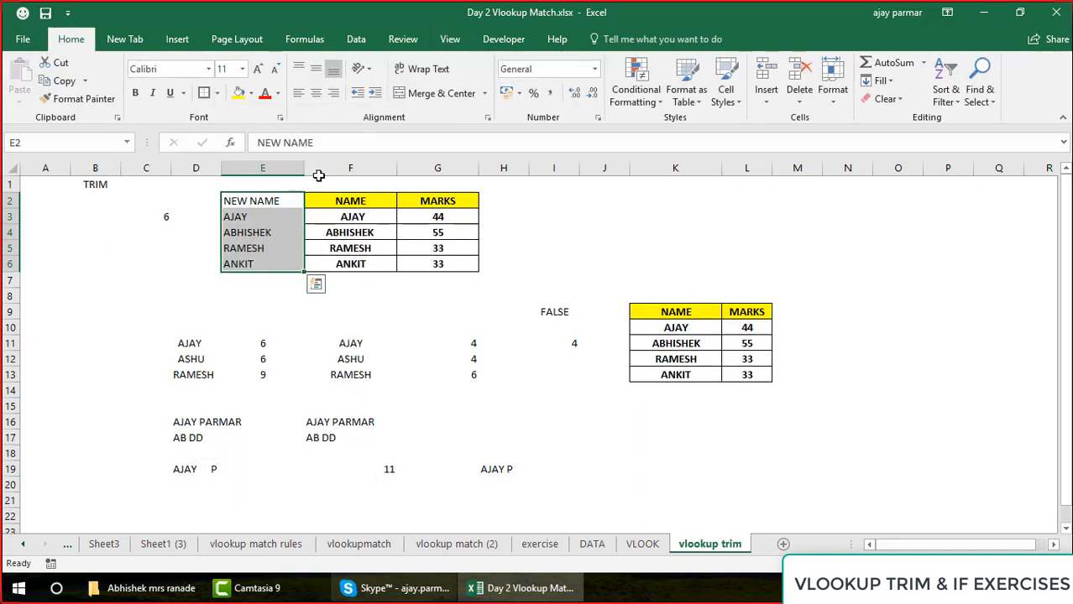
Review the trimmed names beneath the NEW NAME header in E3:E6
left_click(282, 207)
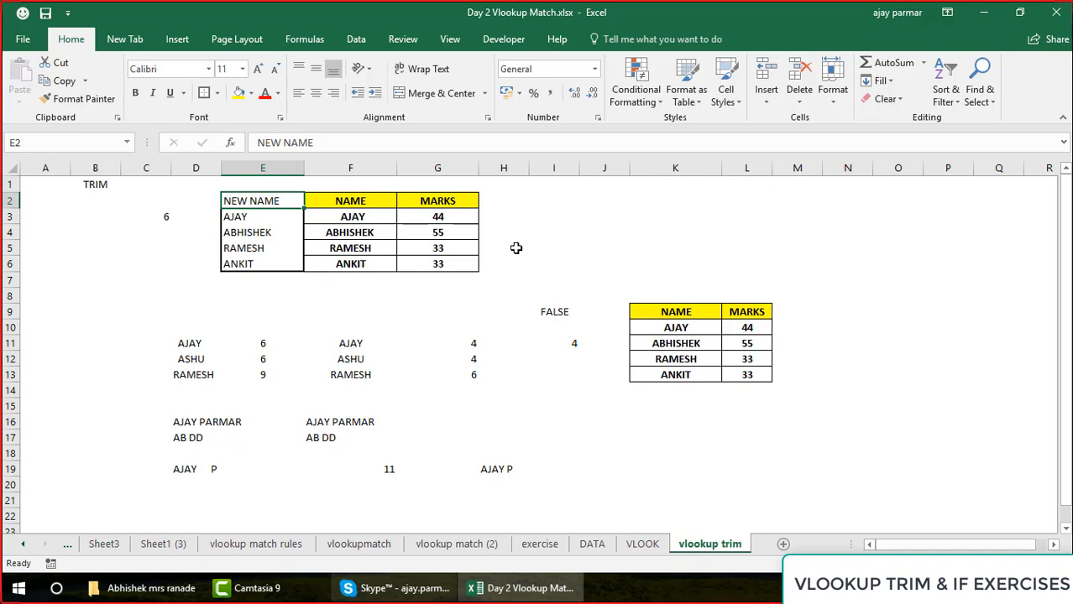
left_click(268, 258, "shift")
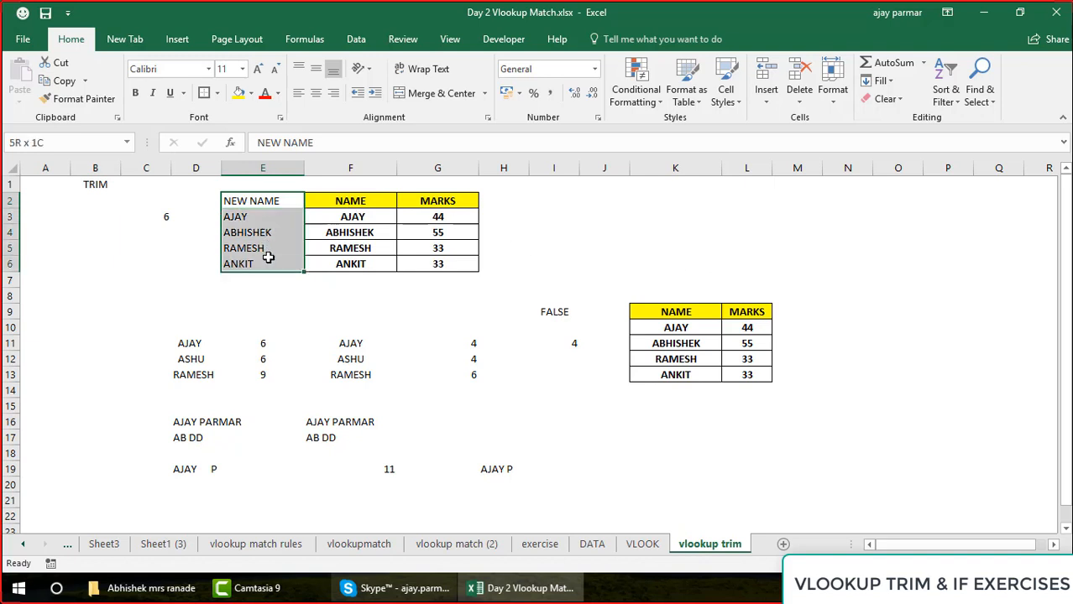
key("Down")
key("Down")
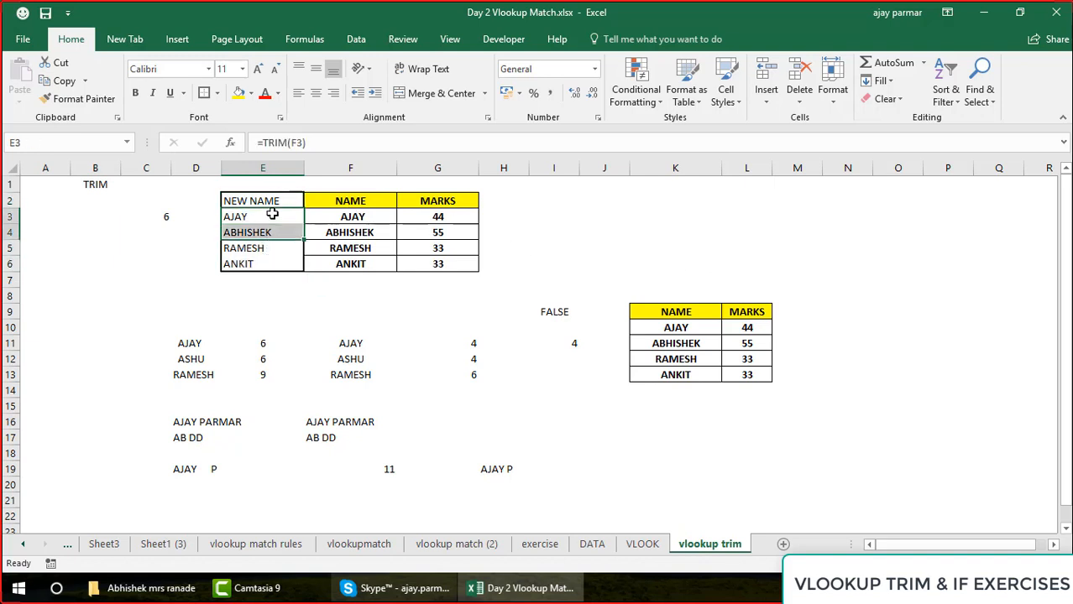
key("Up")
key("Up")
key("Down")
key("Down")
key("Down")
key("Up")
key("Up")
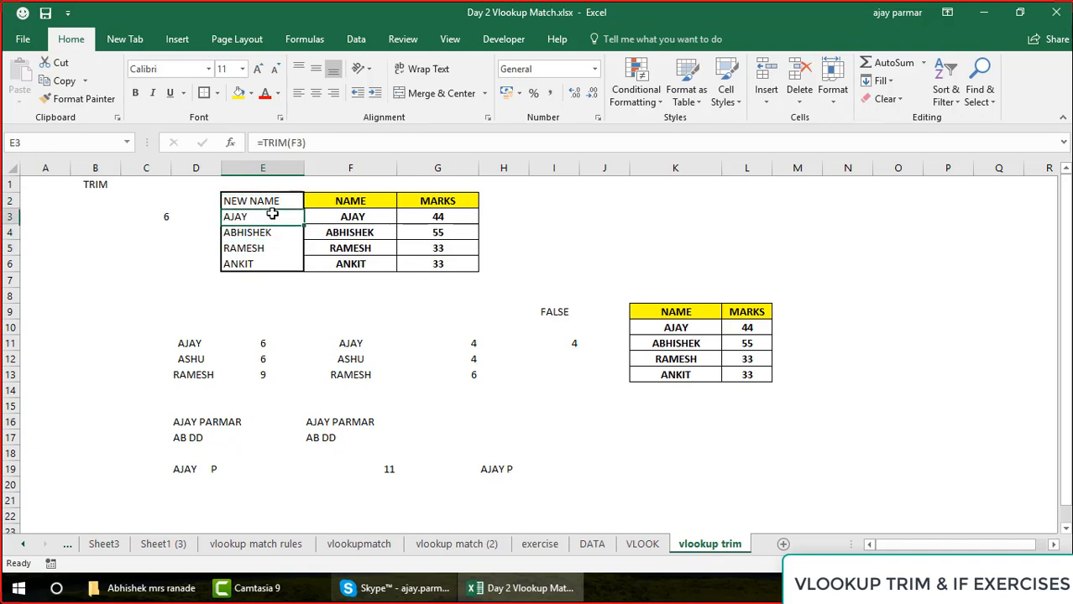
key("Down")
key("Down")
key("Down")
key("Up")
key("Up")
key("Up")
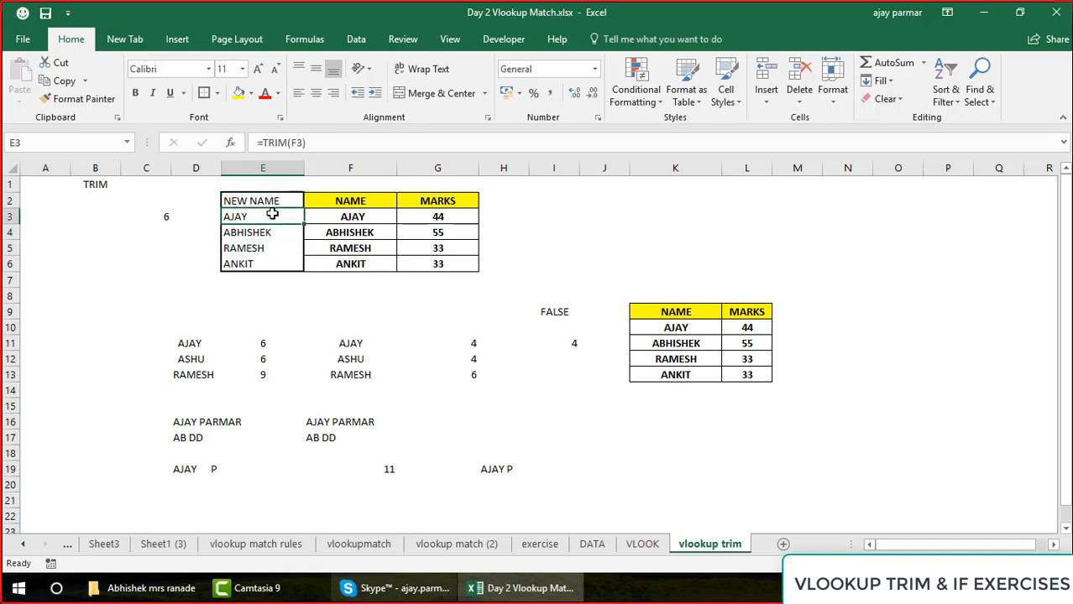
key("ctrl+c")
key("Right")
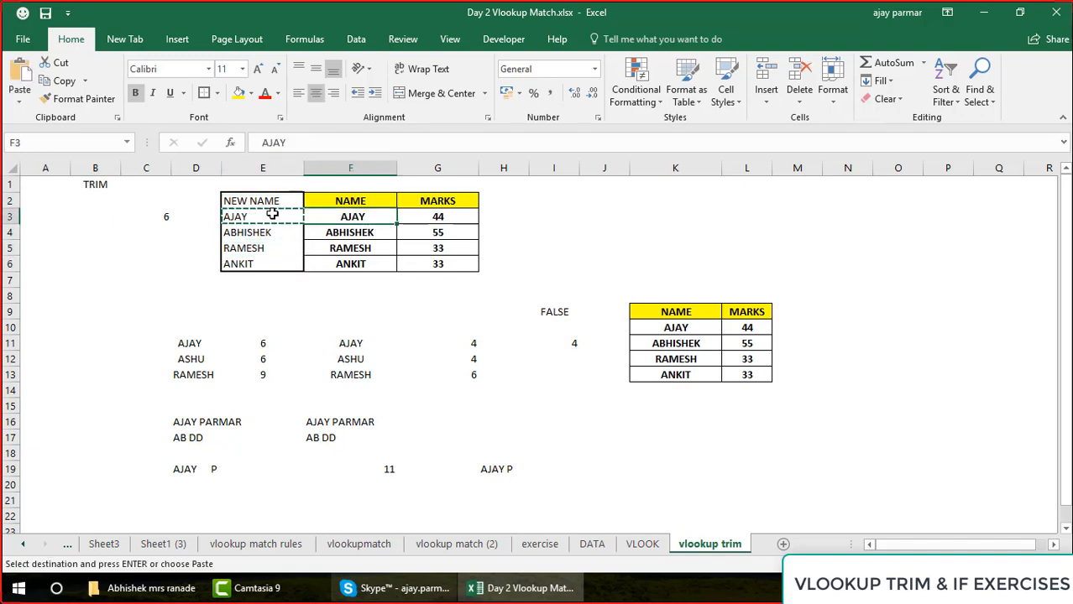
key("Left")
key("Right")
key("Left")
key("Escape")
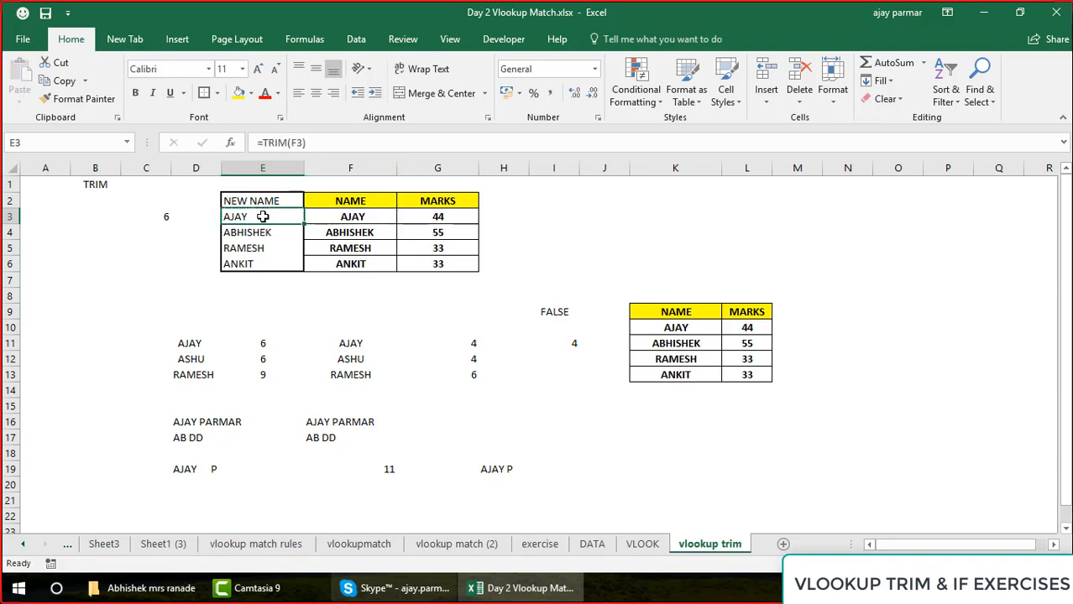
Compare the TRIM formula in E3 with the original name entry in F3
left_click(346, 217)
left_click(263, 216)
left_click(351, 217)
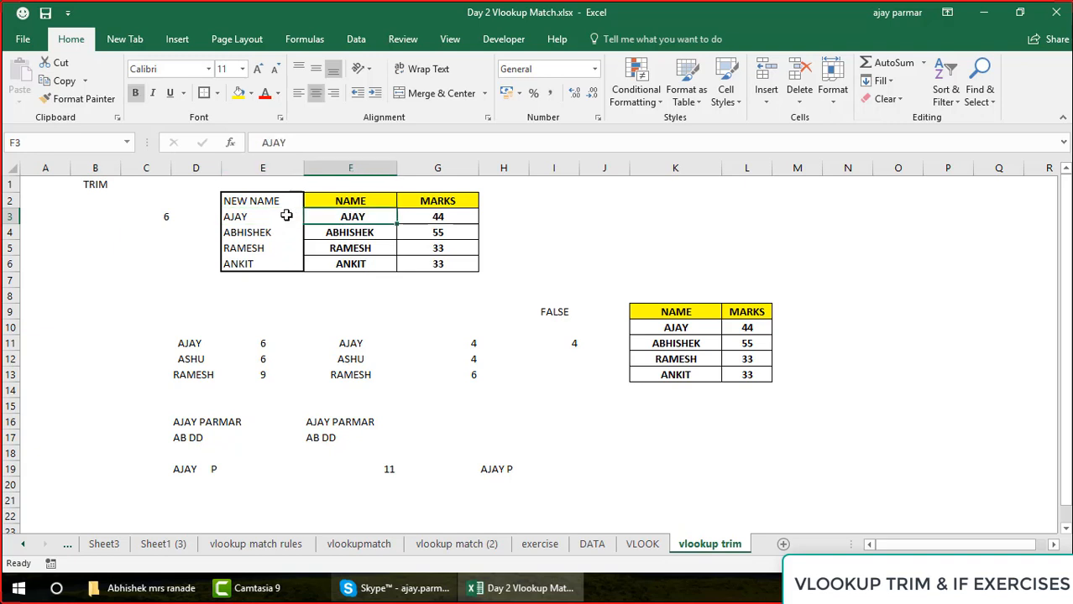
left_click(267, 216)
key("Right")
key("Left")
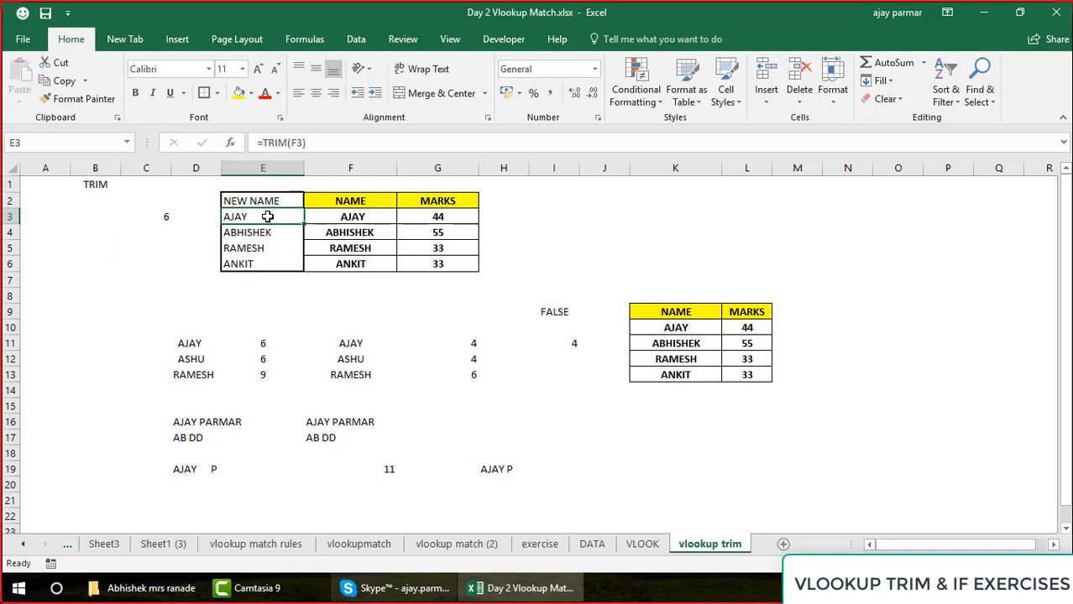
key("Right")
key("Left")
Try pasting E3's TRIM formula directly over the original name in F3, inspect the pasted formula, and undo the paste
key("ctrl+c")
key("Right")
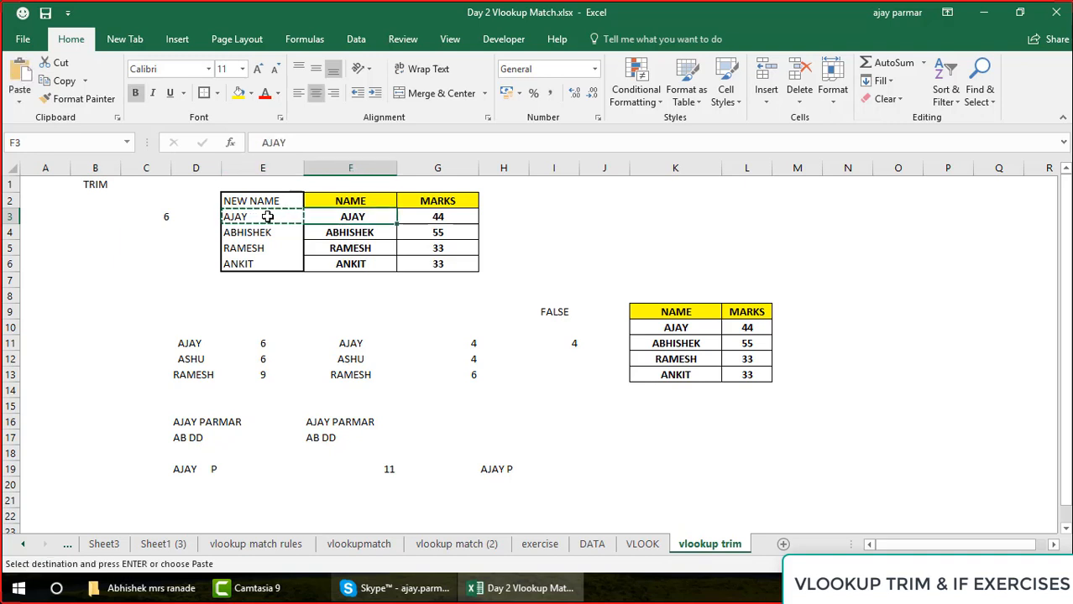
key("ctrl+v")
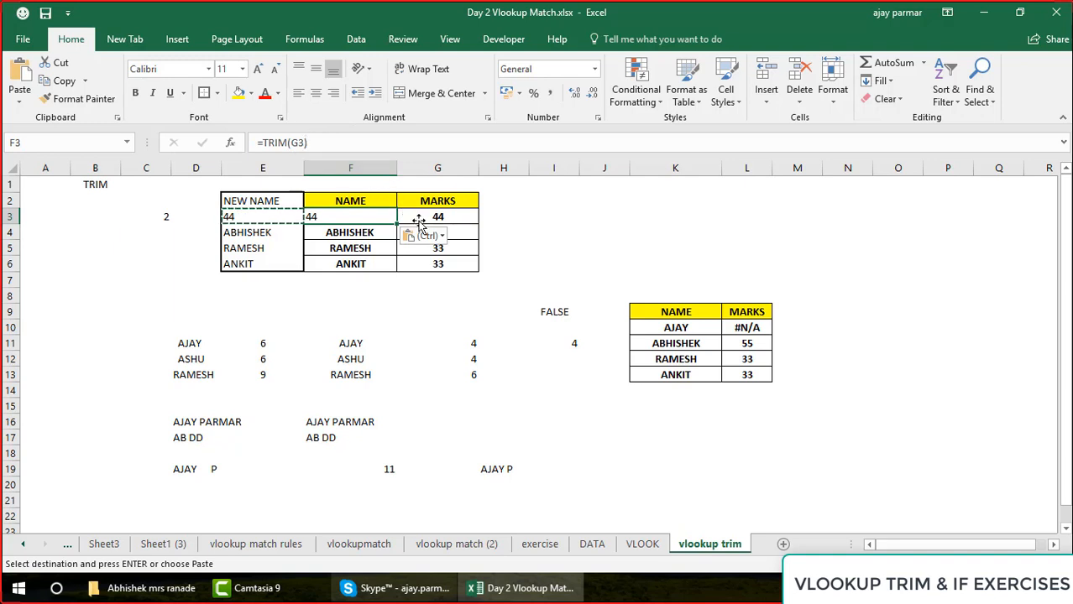
key("F2")
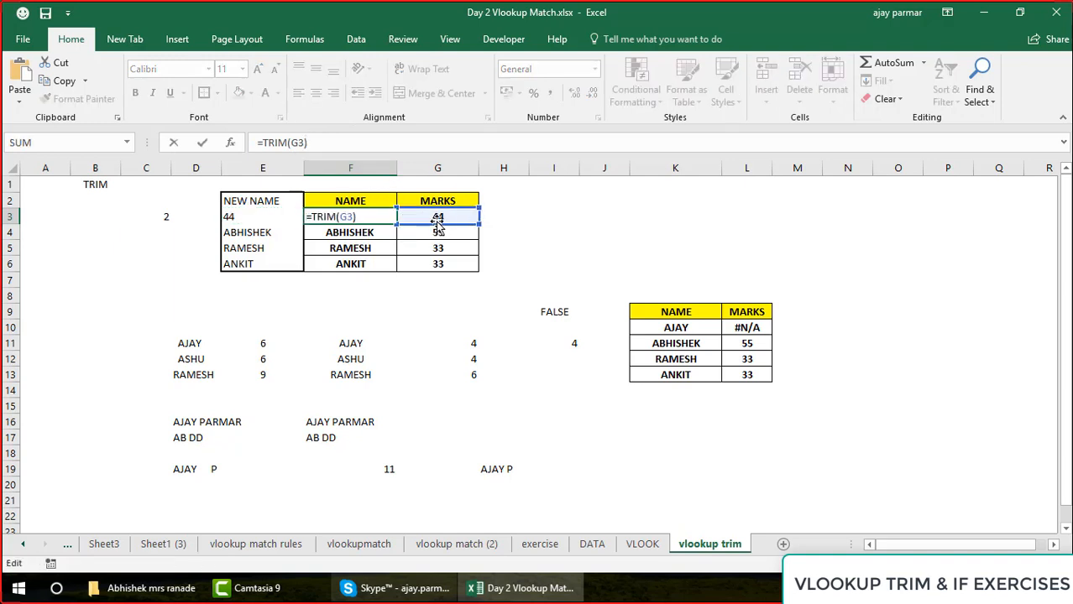
key("Escape")
key("ctrl+v")
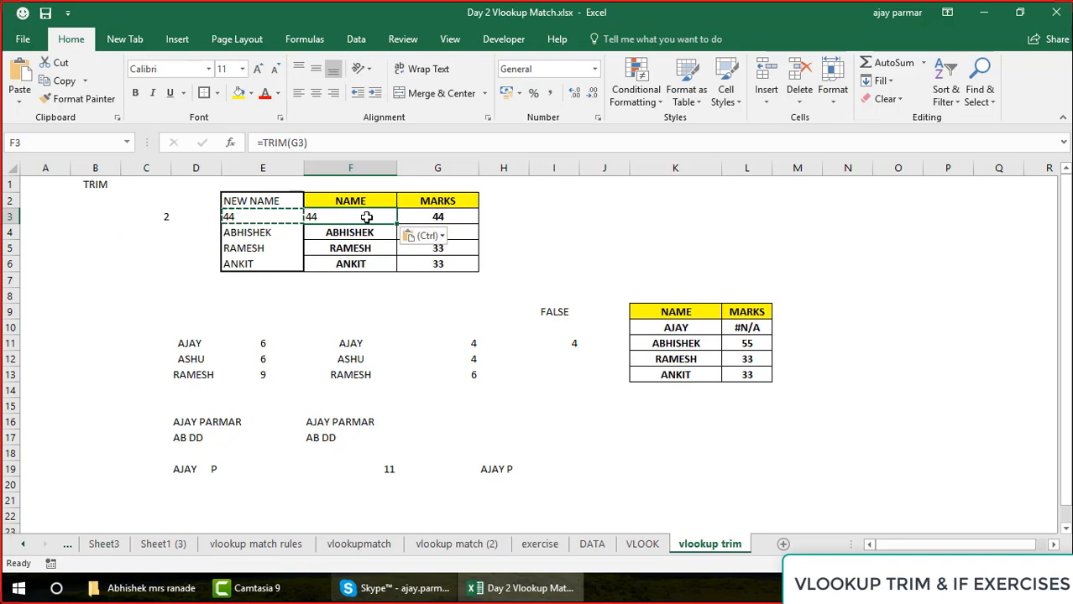
key("ctrl+z")
key("Escape")
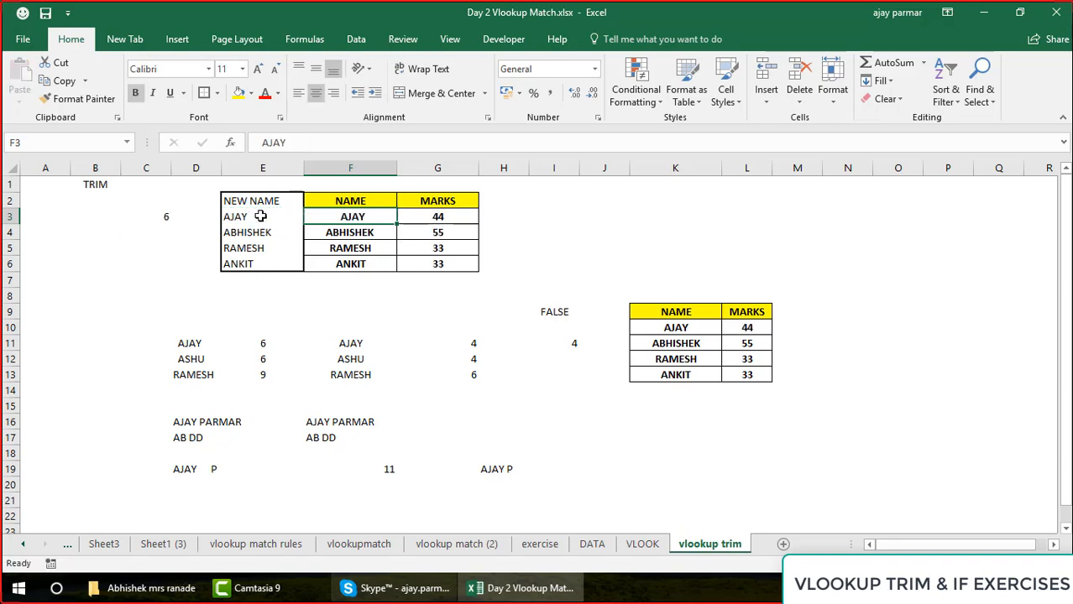
Copy the trimmed names in E3:E6 and paste them as values only over the original names starting at F3
left_click(261, 216)
left_click_drag(261, 217, 265, 267)
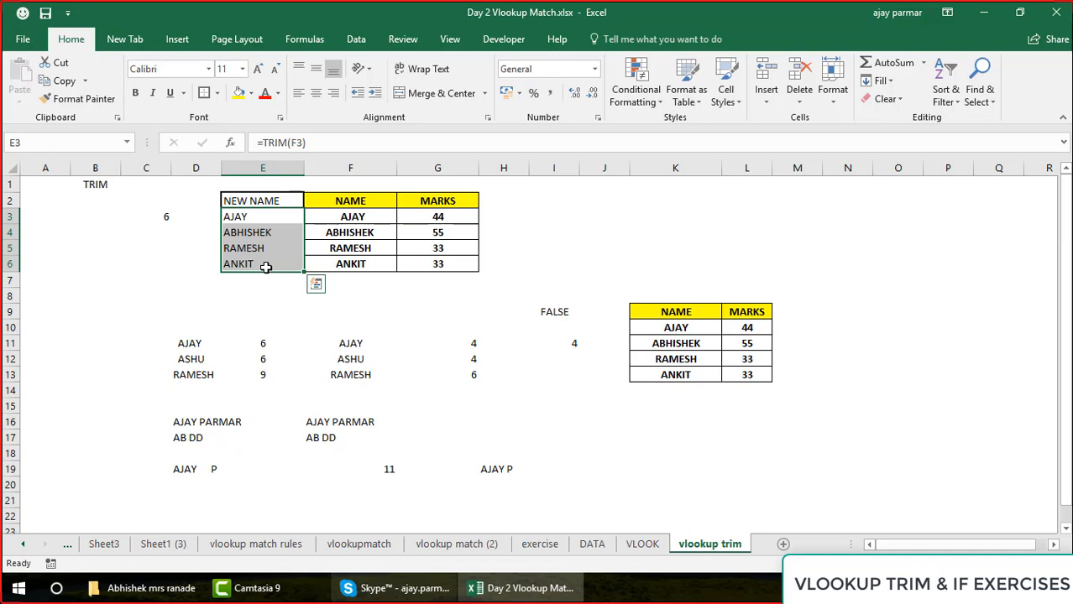
key("ctrl+c")
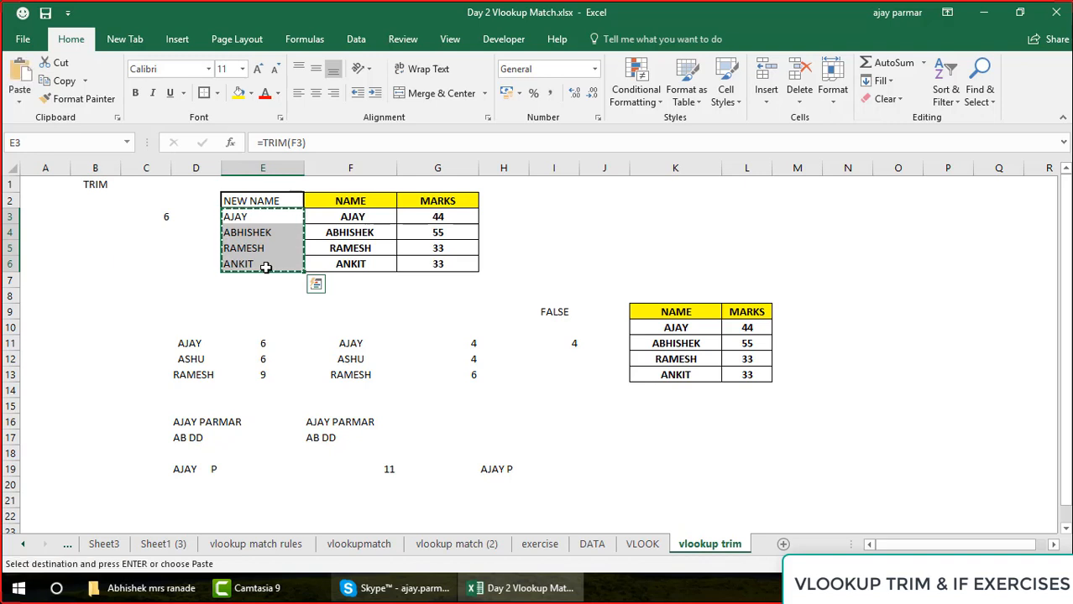
left_click(327, 219)
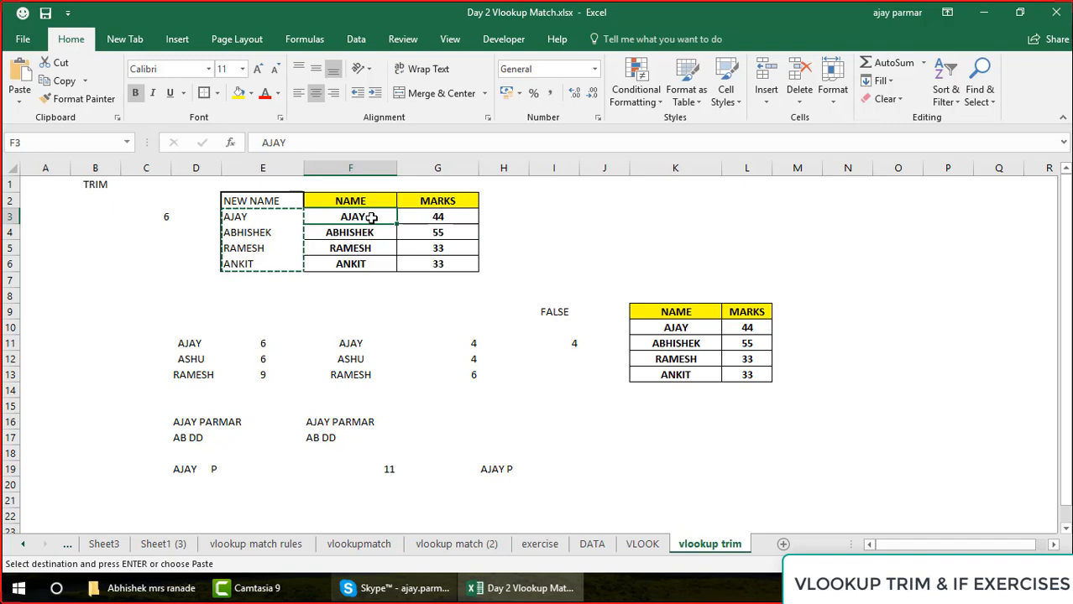
key("alt+e")
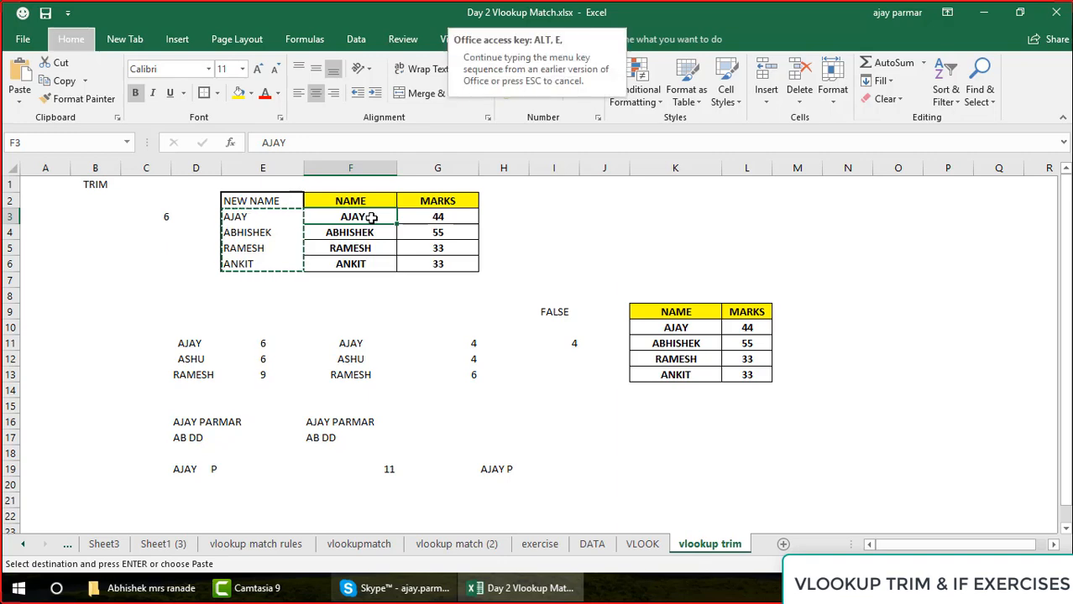
key("s")
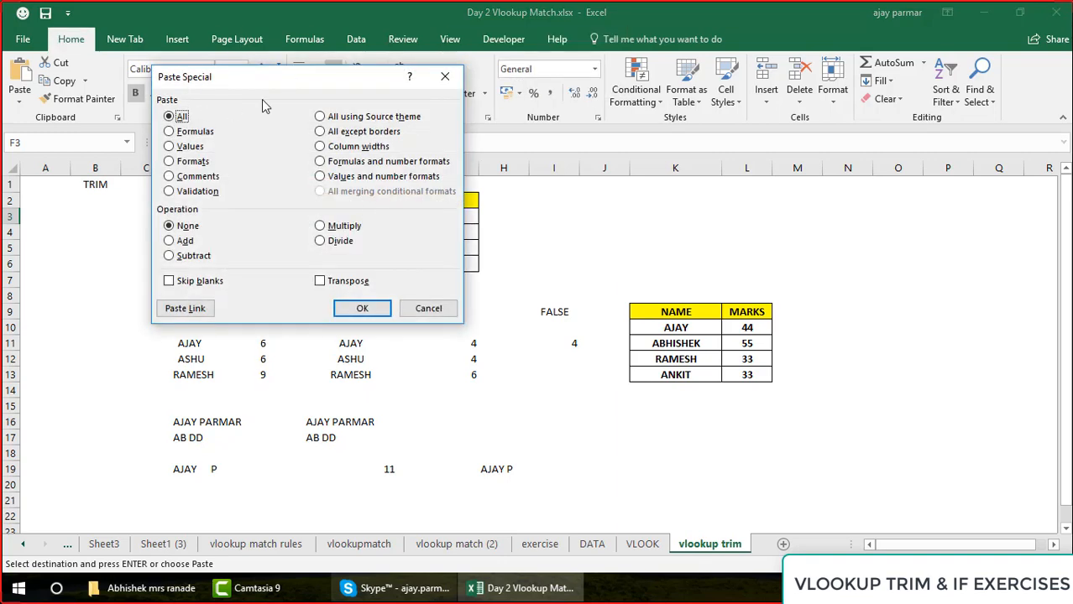
left_click_drag(257, 79, 586, 86)
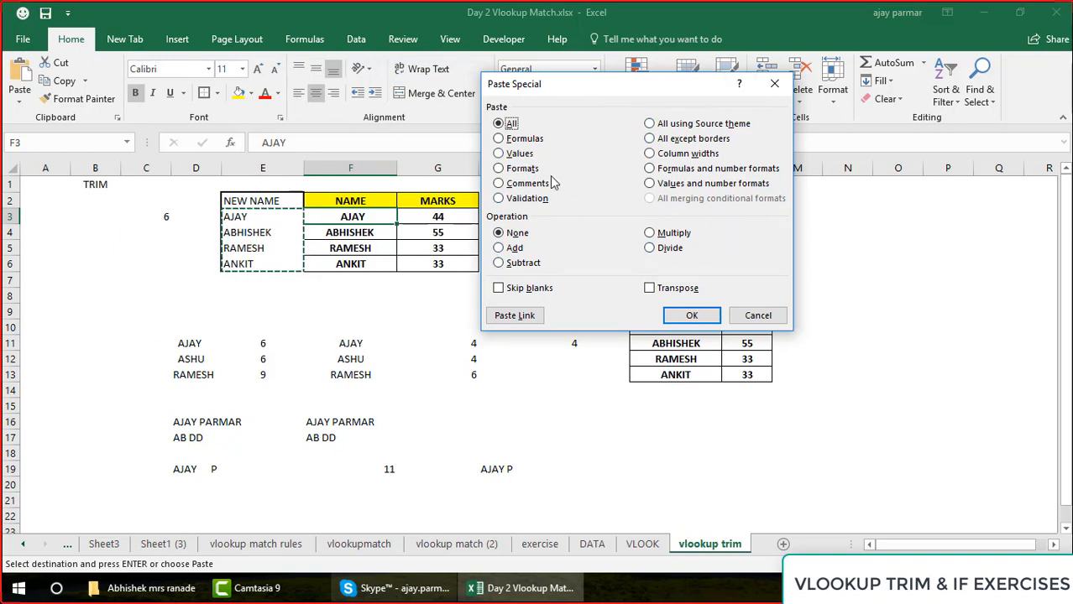
left_click(507, 155)
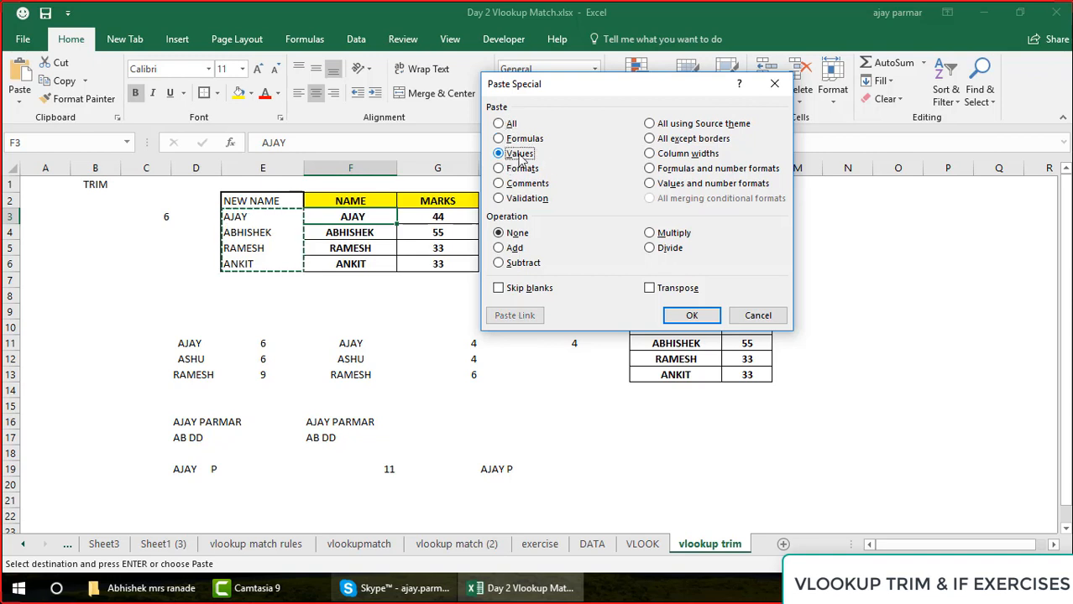
left_click(698, 324)
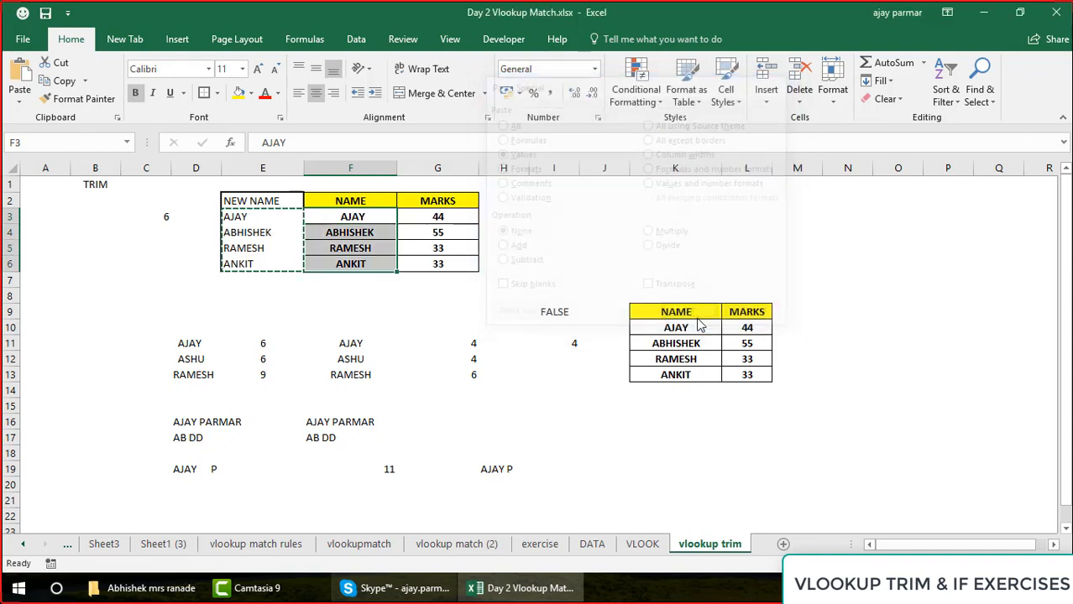
Check the LEN formula in C3 against the pasted name in F3 and review the names in F3:F6
left_click(381, 221)
key("Left")
key("Left")
key("Left")
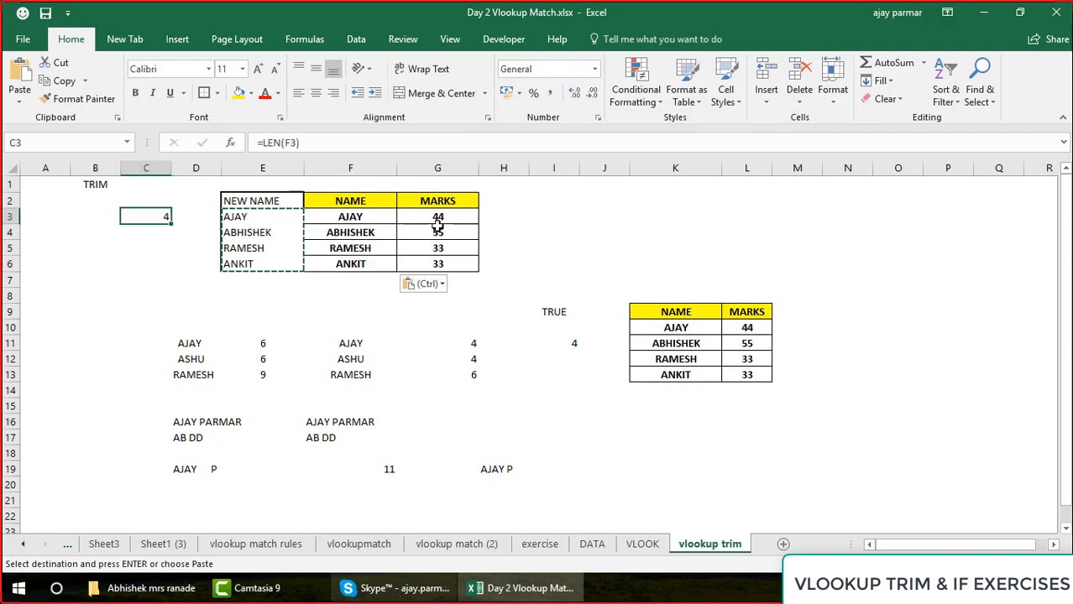
key("F2")
left_click(361, 220)
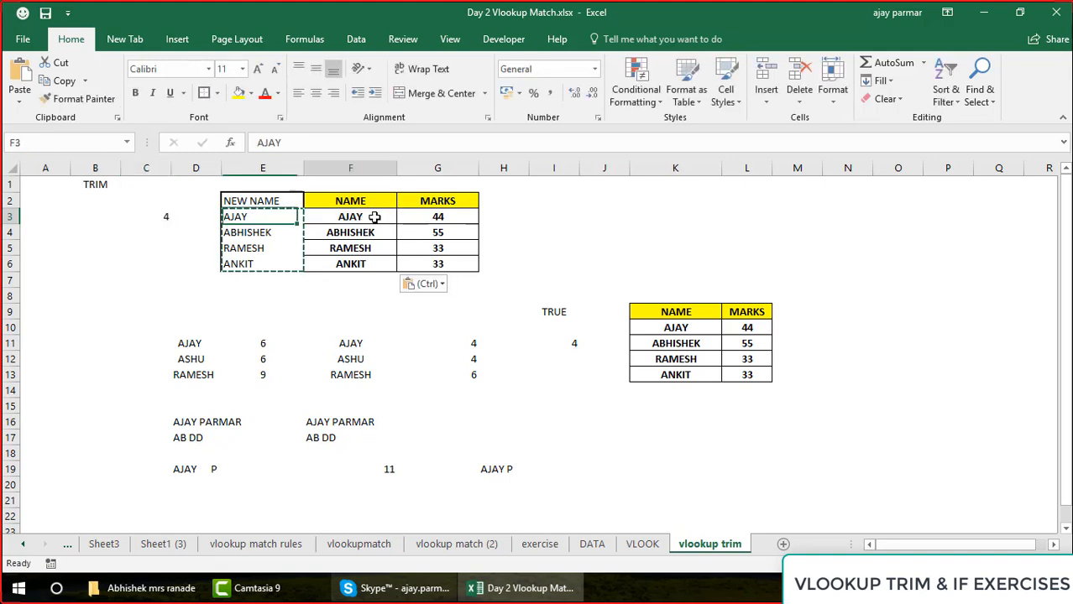
left_click_drag(374, 217, 375, 218)
key("shift+Down")
key("shift+Down")
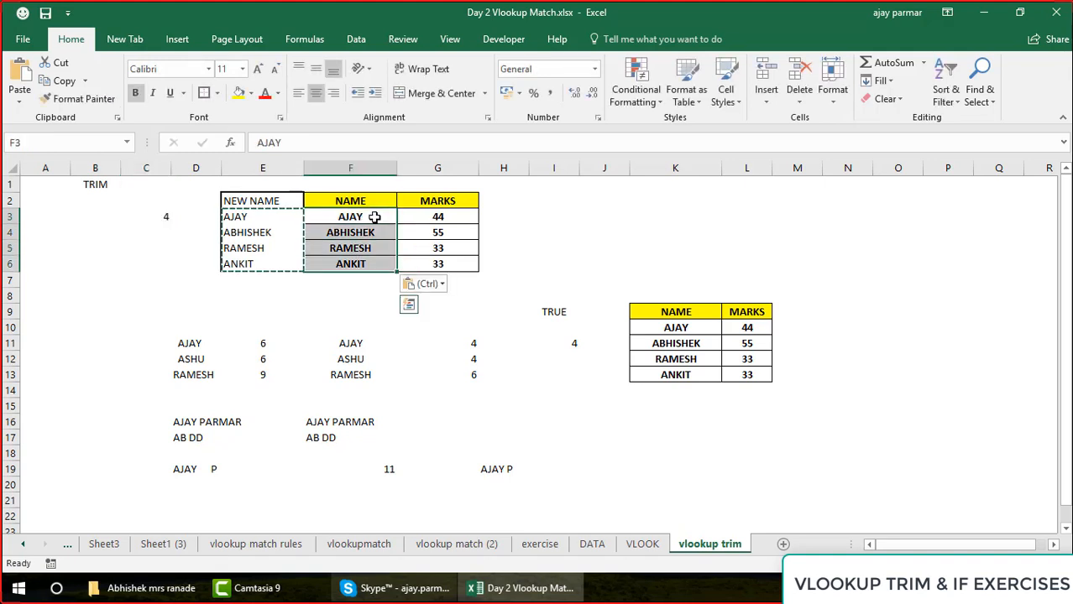
Enter =VLOOKUP(K10,F2:G6,2,0) in M10 to look up the marks from the cleaned NAME column
double_click(798, 325)
type("=VLOOKUP(")
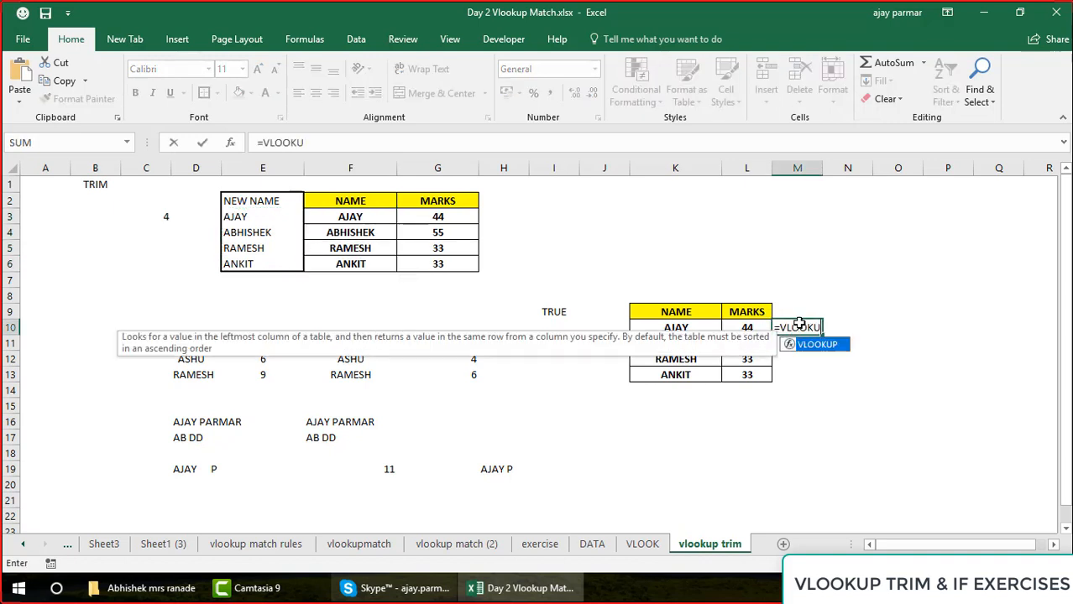
key("Left")
key("Left")
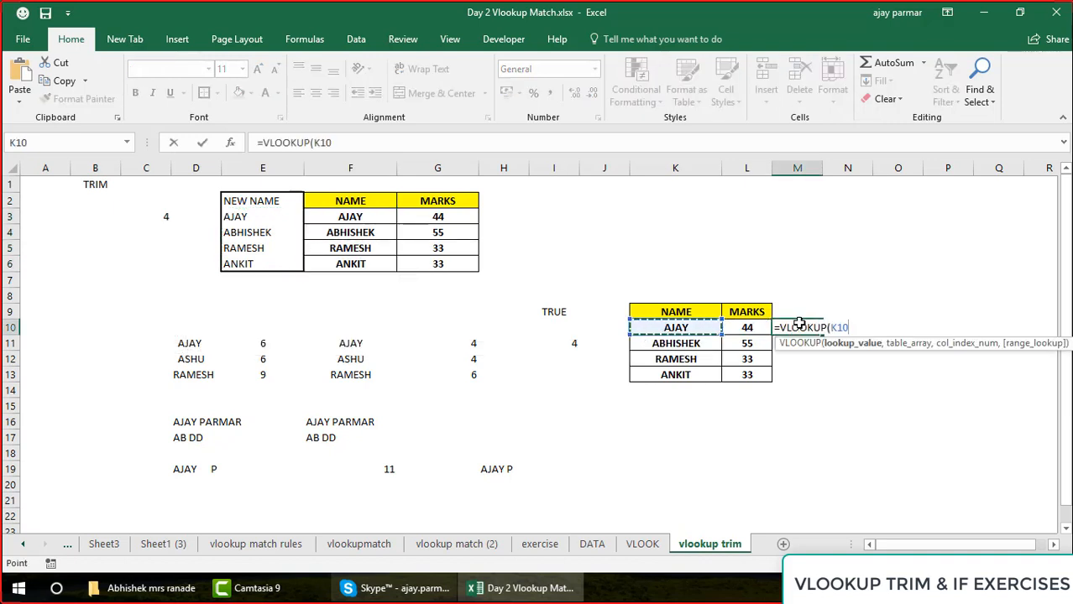
type(",")
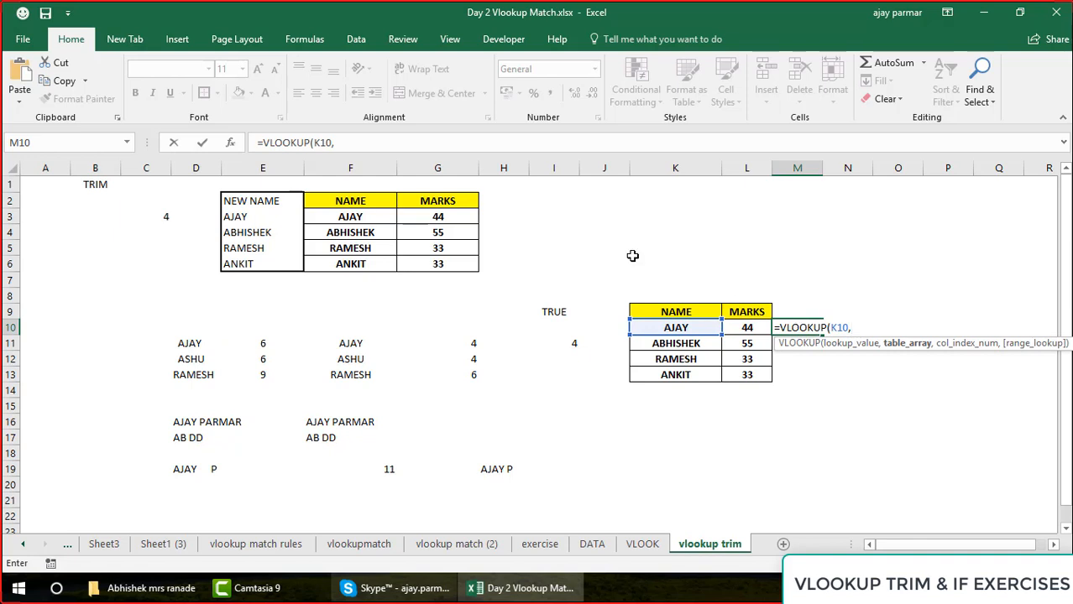
left_click_drag(376, 201, 451, 264)
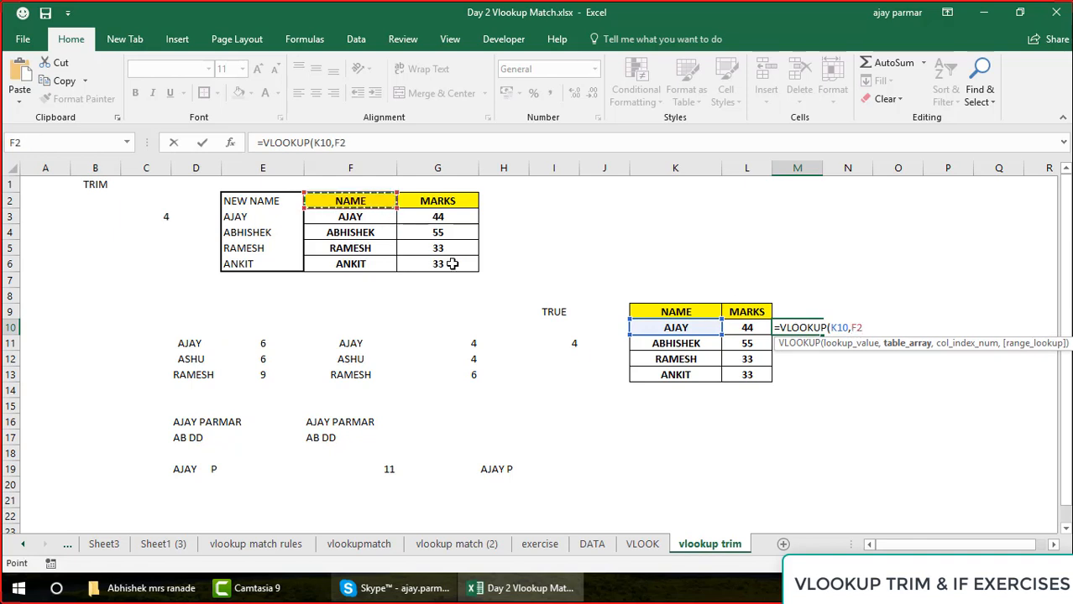
type(",2")
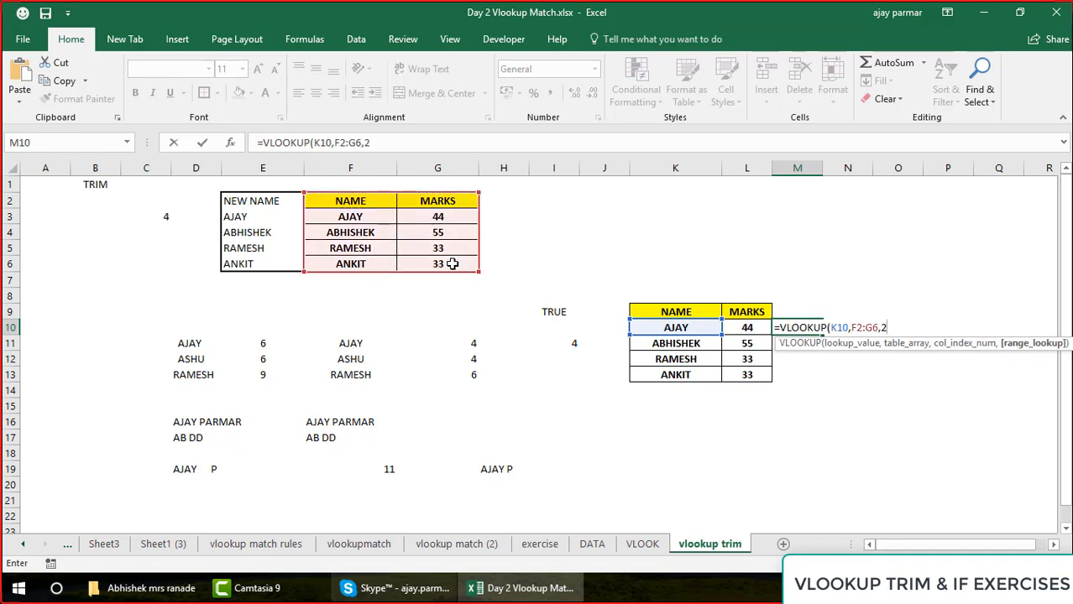
type(",0)")
key("Return")
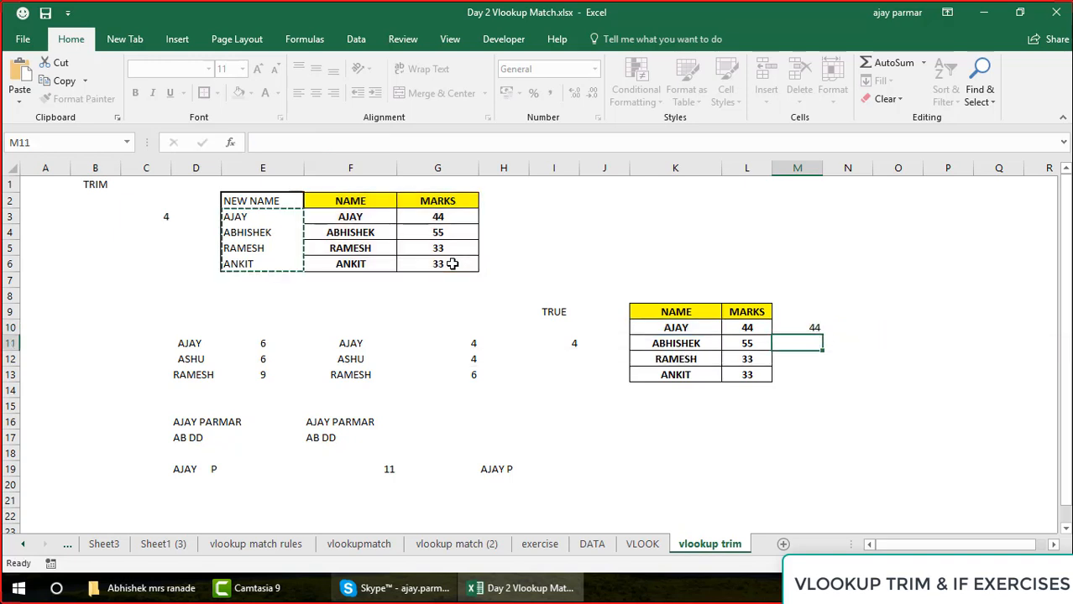
key("Up")
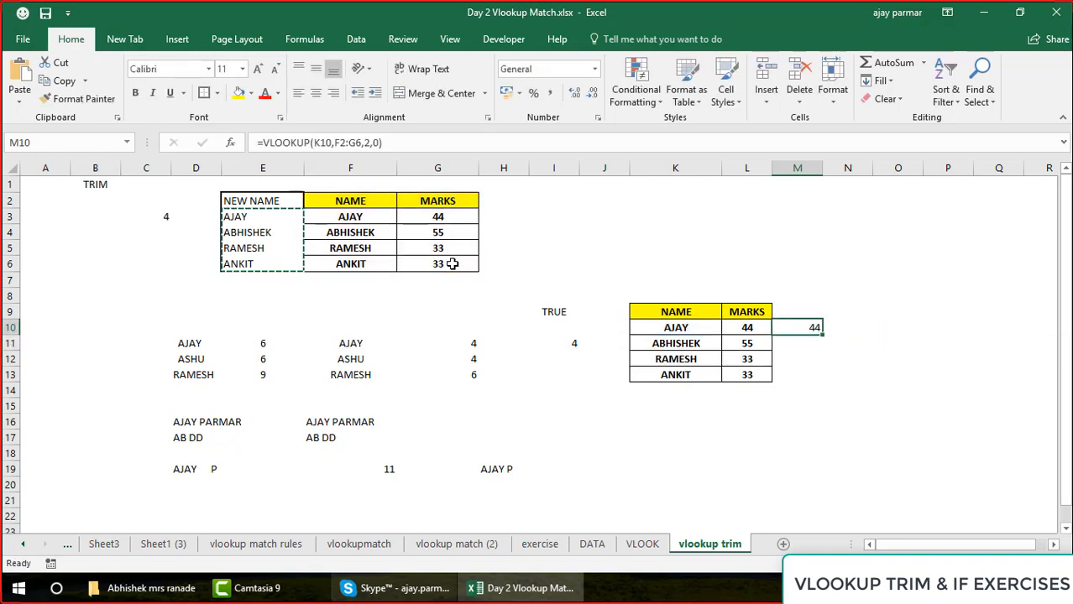
key("Escape")
Review the NEW NAME, NAME and MARKS columns across E2:G6, including the TRIM formulas
left_click(348, 201)
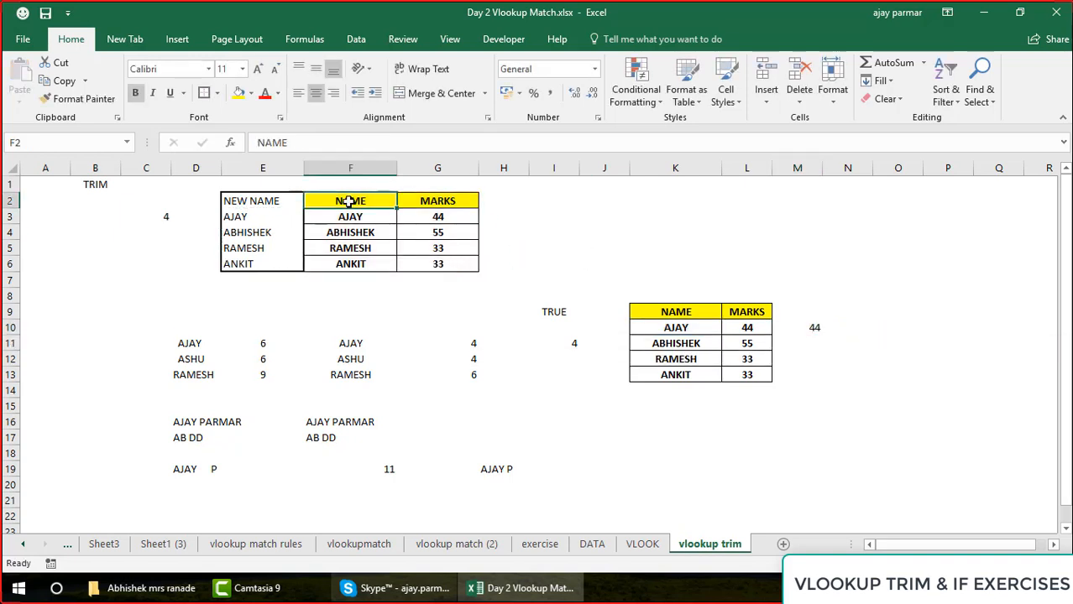
key("Down")
key("Left")
key("shift+Down")
key("shift+Down")
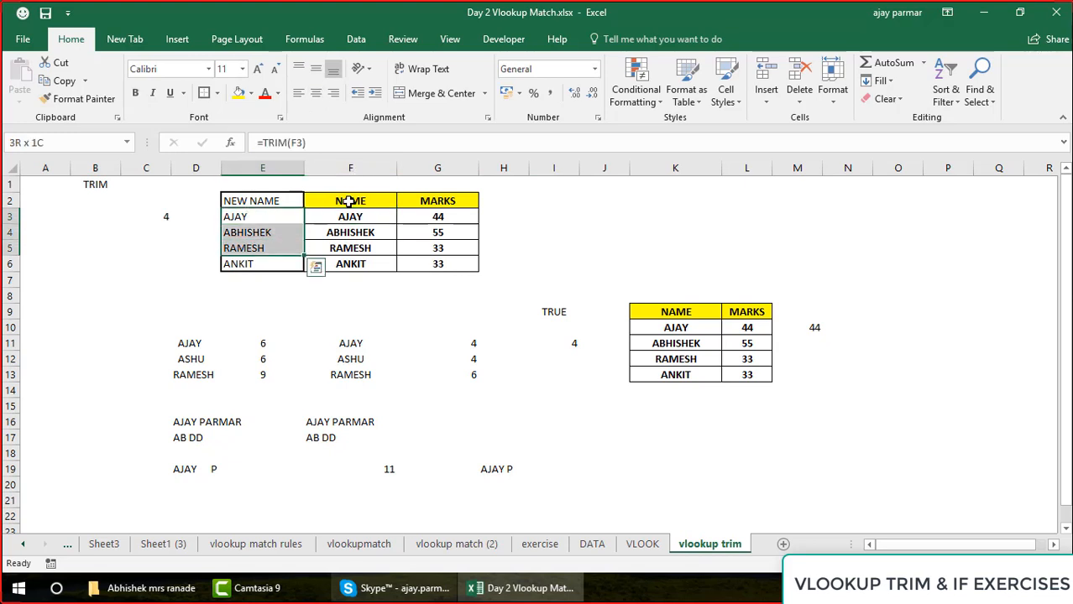
key("Down")
key("Up")
key("Up")
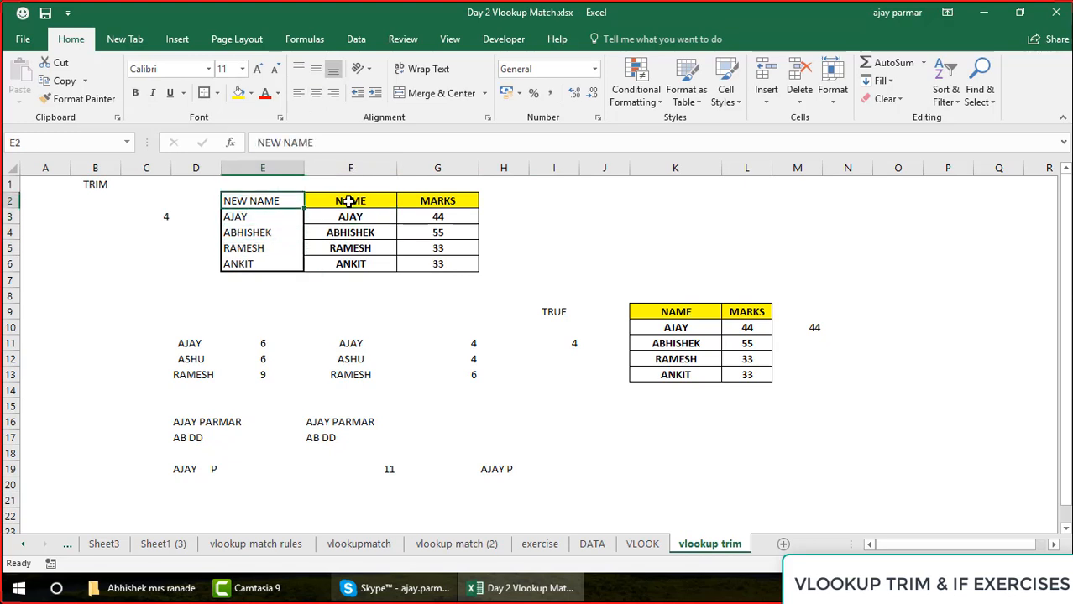
key("shift+Right")
key("shift+Right")
key("shift+Down")
key("shift+Down")
key("shift+Down")
key("shift+Down")
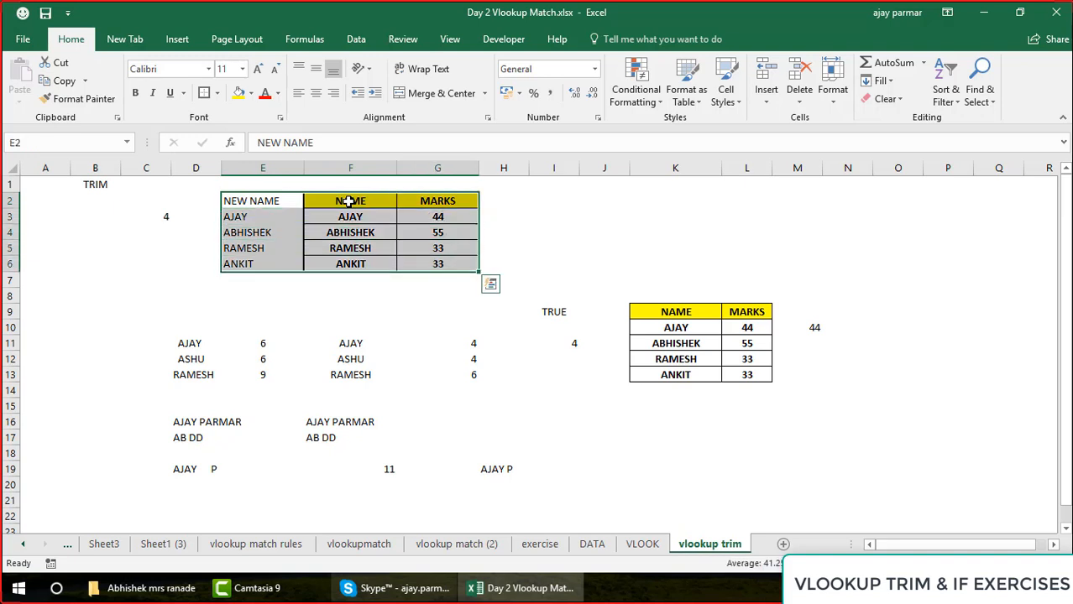
Repeat the values-only paste of the TRIM results from E3:E6 onto the NAME column at F3 and clear the copy selection
key("Down")
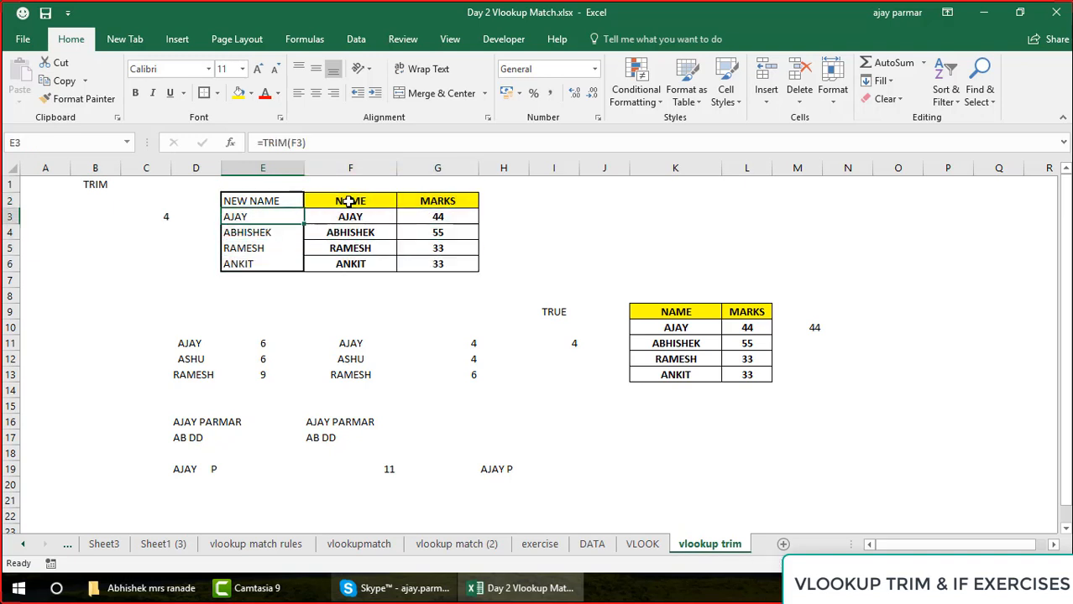
key("shift+Down")
key("shift+Down")
key("shift+Down")
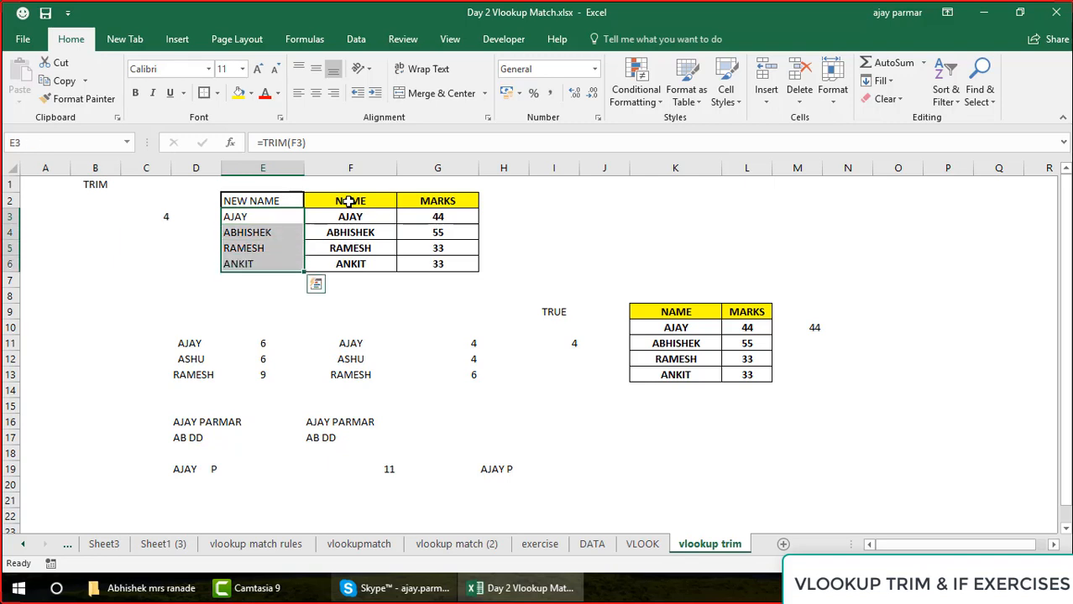
key("ctrl+c")
key("Right")
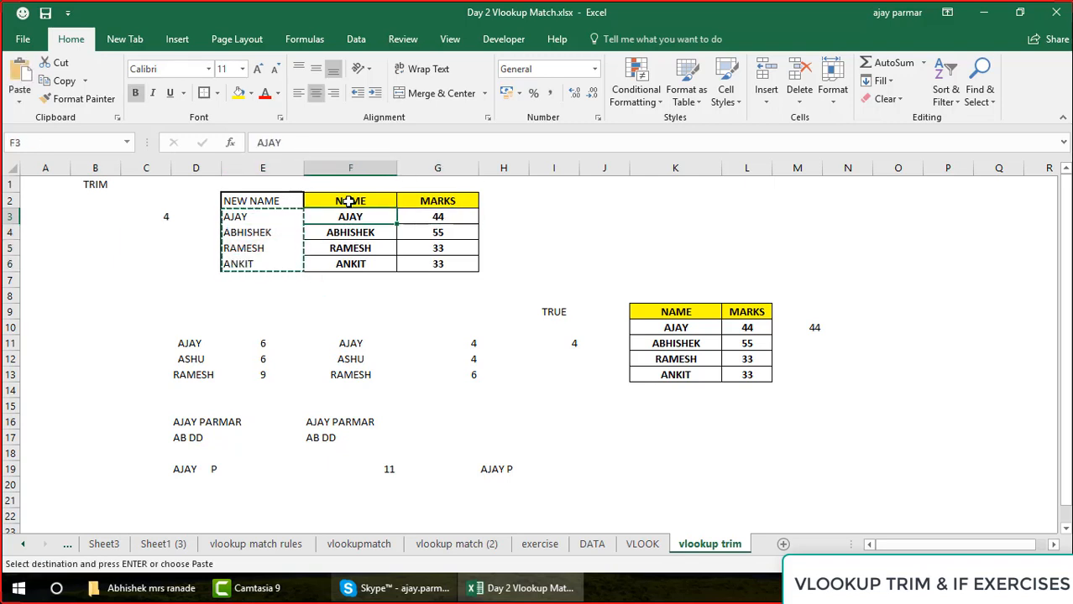
key("alt+e")
key("s")
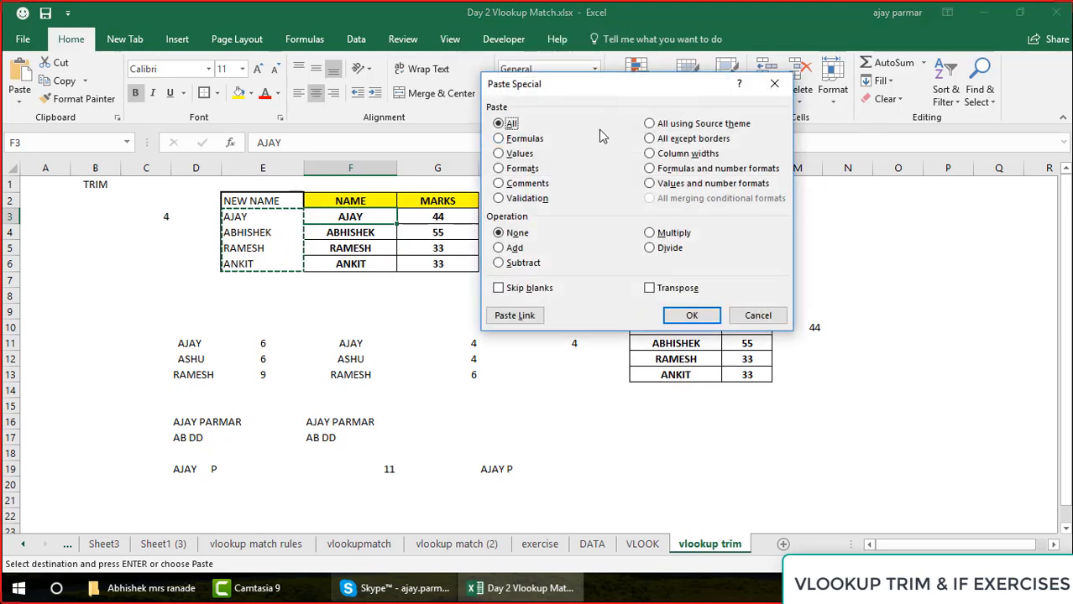
left_click(520, 155)
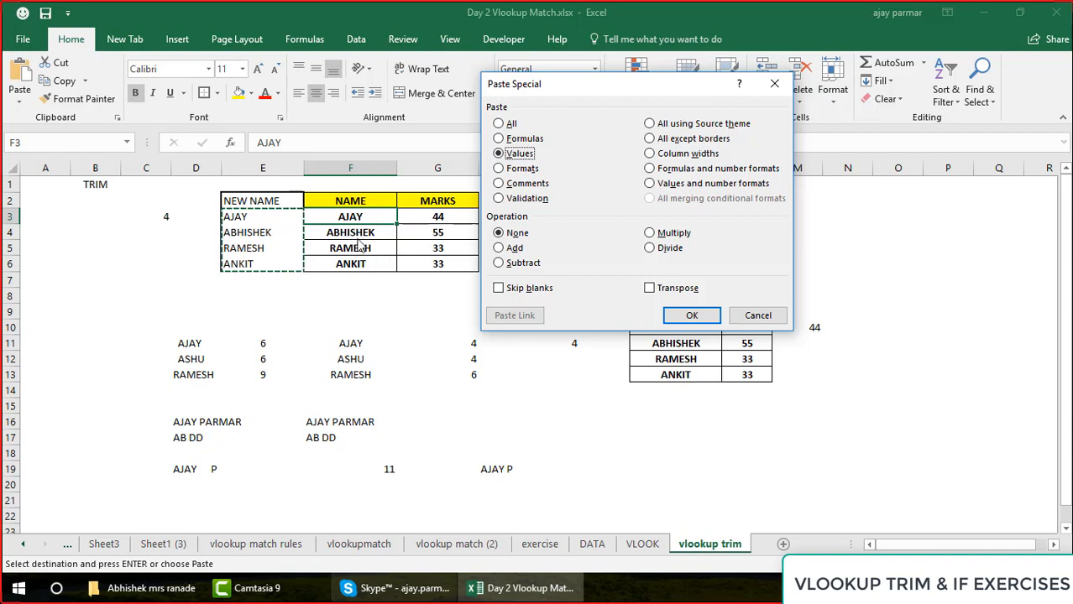
left_click(690, 317)
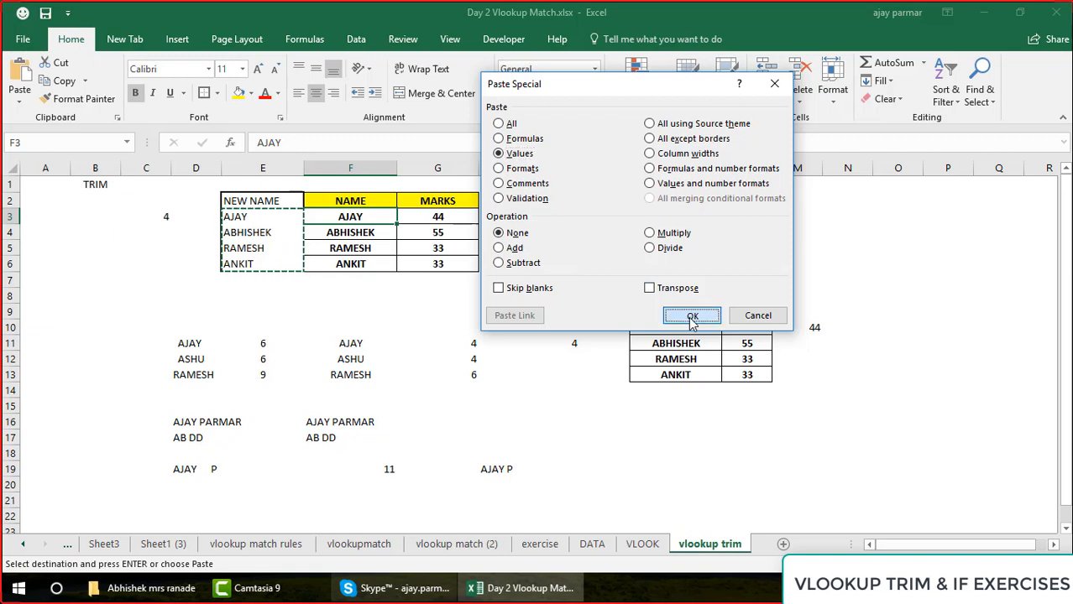
key("Escape")
left_click(673, 199)
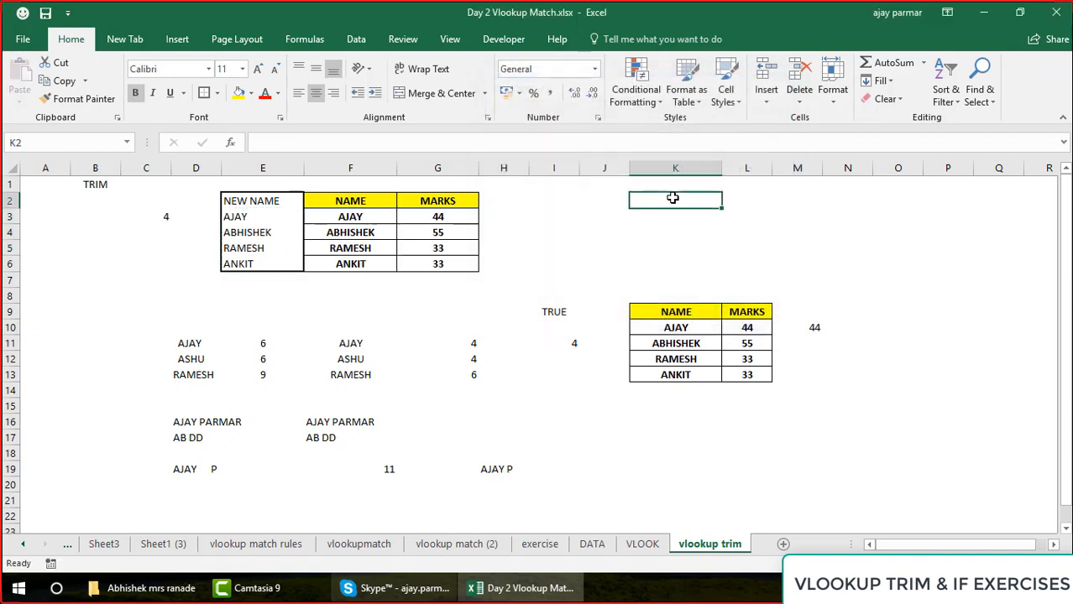
left_click(655, 182)
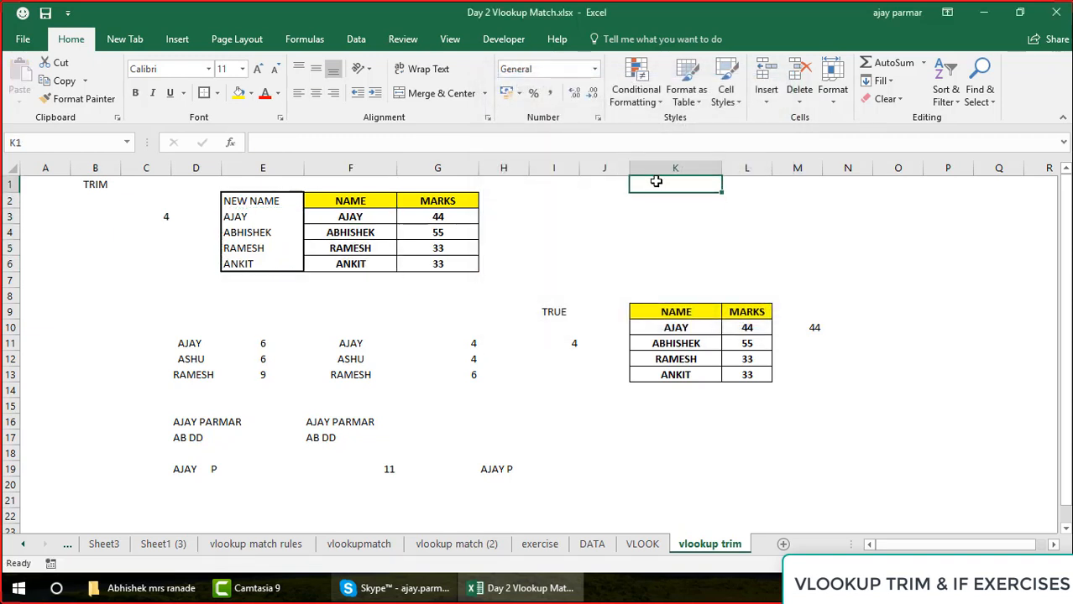
Enter the formula =G3+G5+G6 in K1 to add three of the marks
type("=")
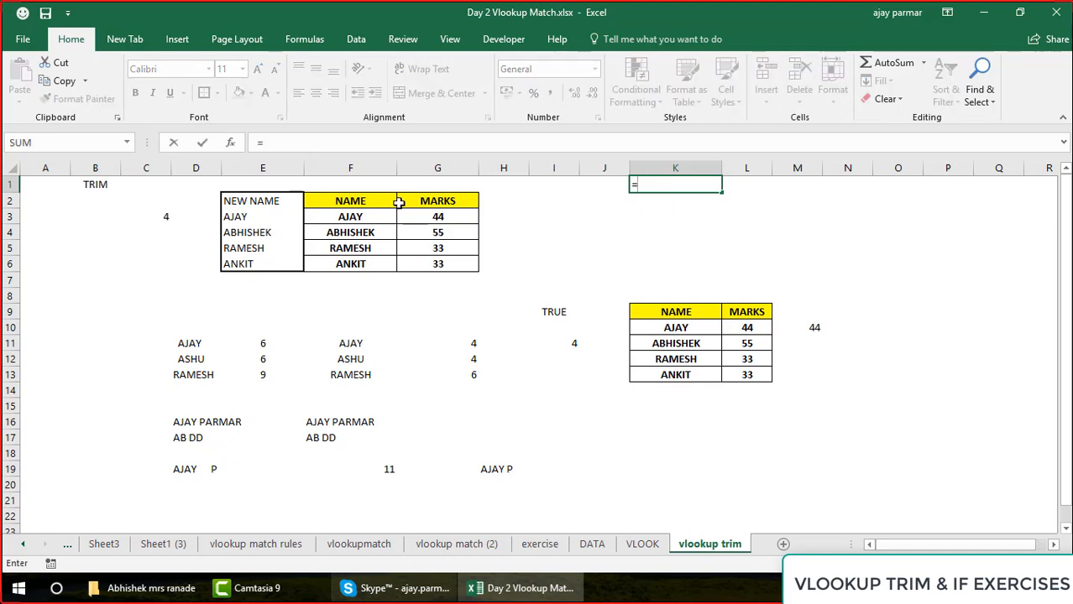
left_click(419, 215)
type("+")
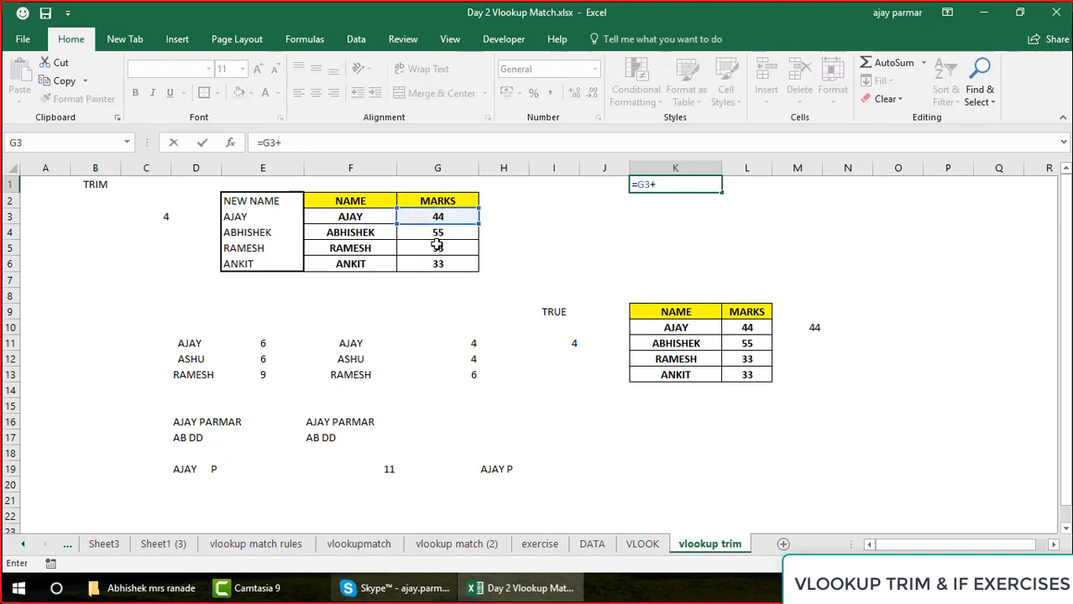
left_click(437, 245)
type("+")
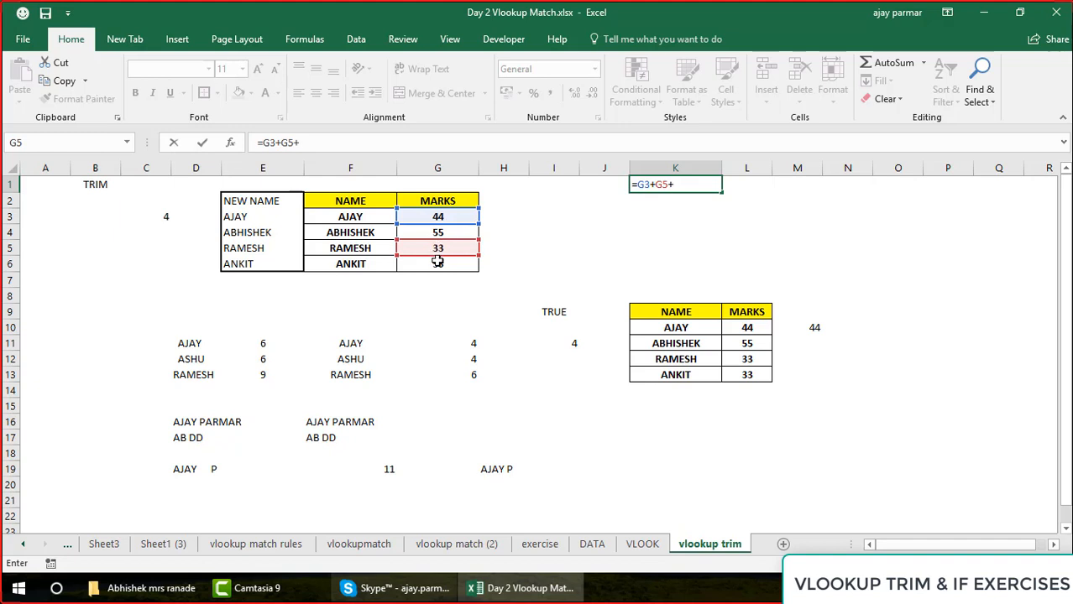
left_click(437, 263)
key("ctrl+Return")
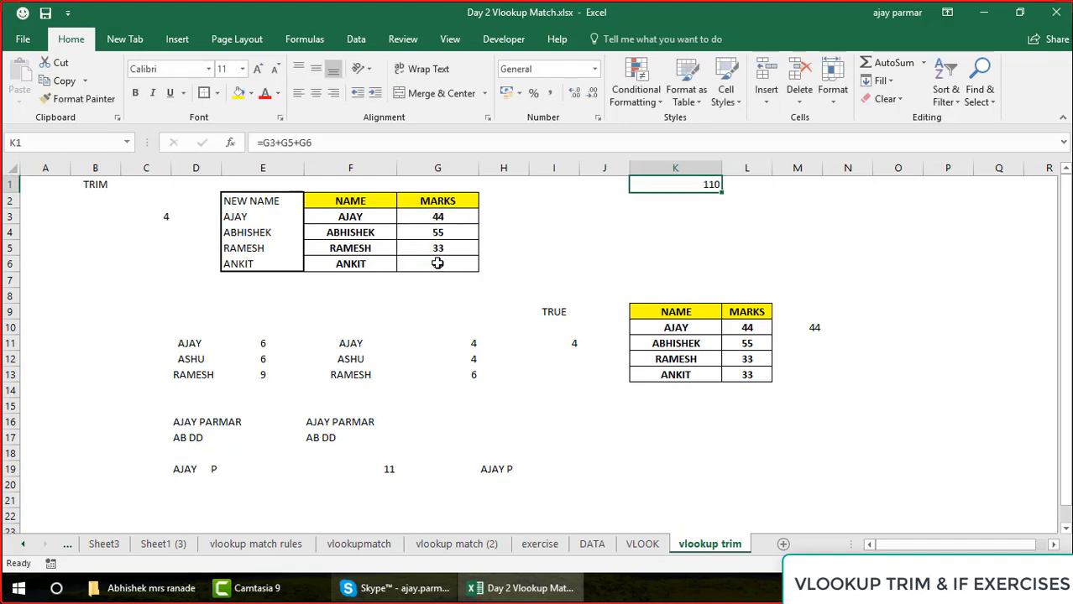
Copy the sum formula from K1 and paste it normally into N1
key("ctrl+c")
key("Right")
key("Right")
key("Right")
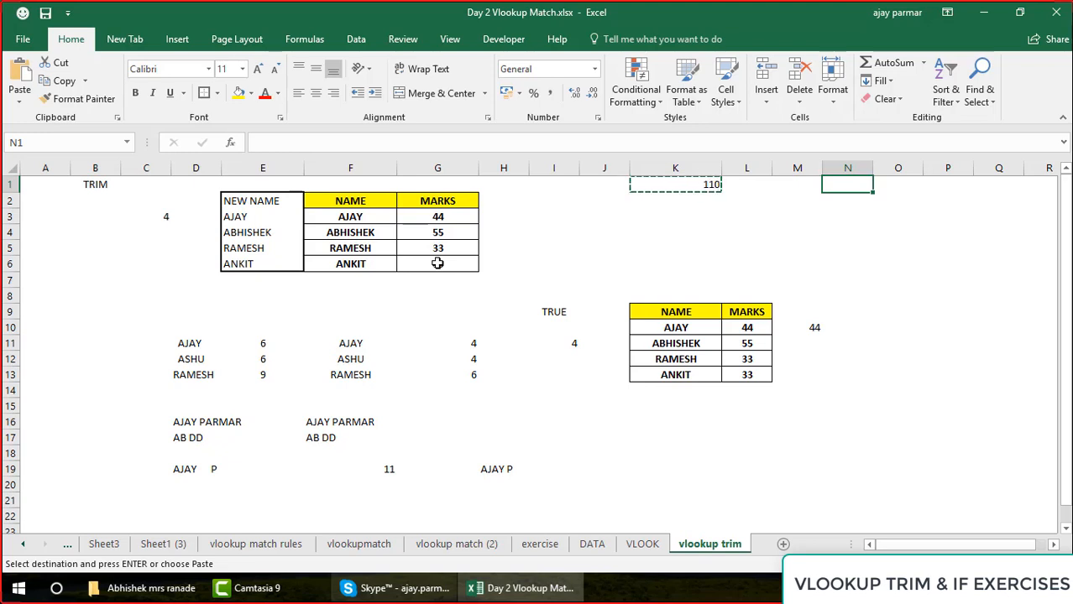
key("ctrl+v")
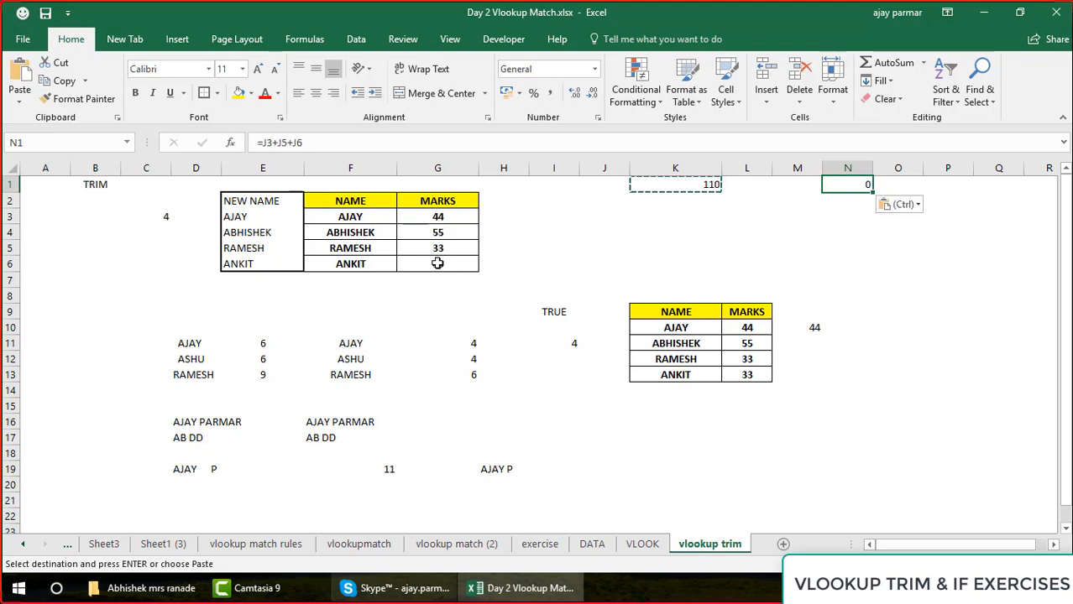
Compare the cell references of the pasted formula in N1 with those of the original in K1, and clear the copy selection
key("F2")
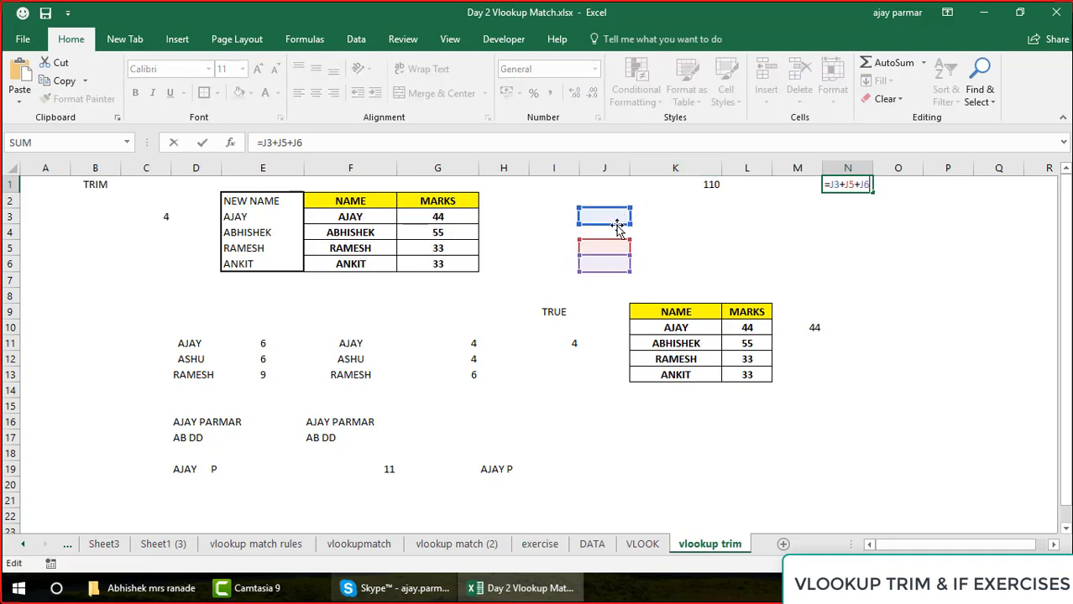
key("Escape")
key("Left")
key("Left")
key("Left")
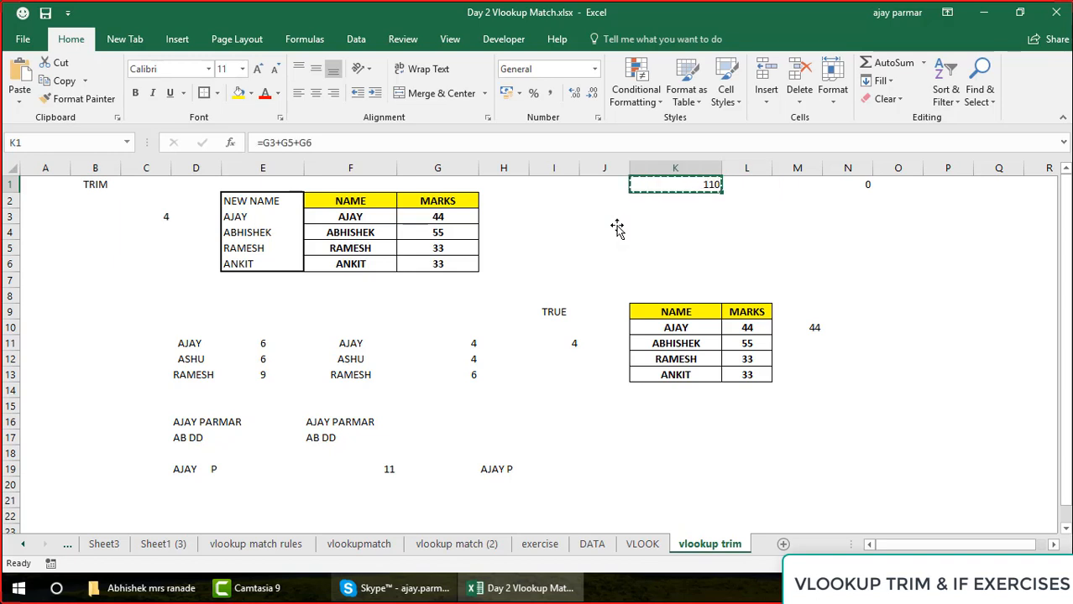
key("F2")
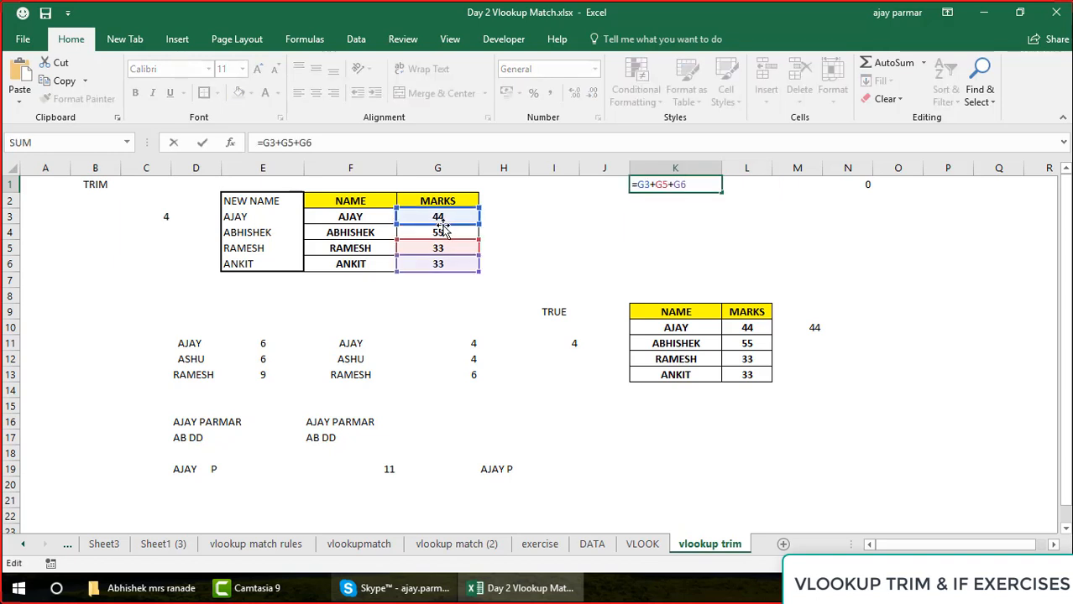
key("Escape")
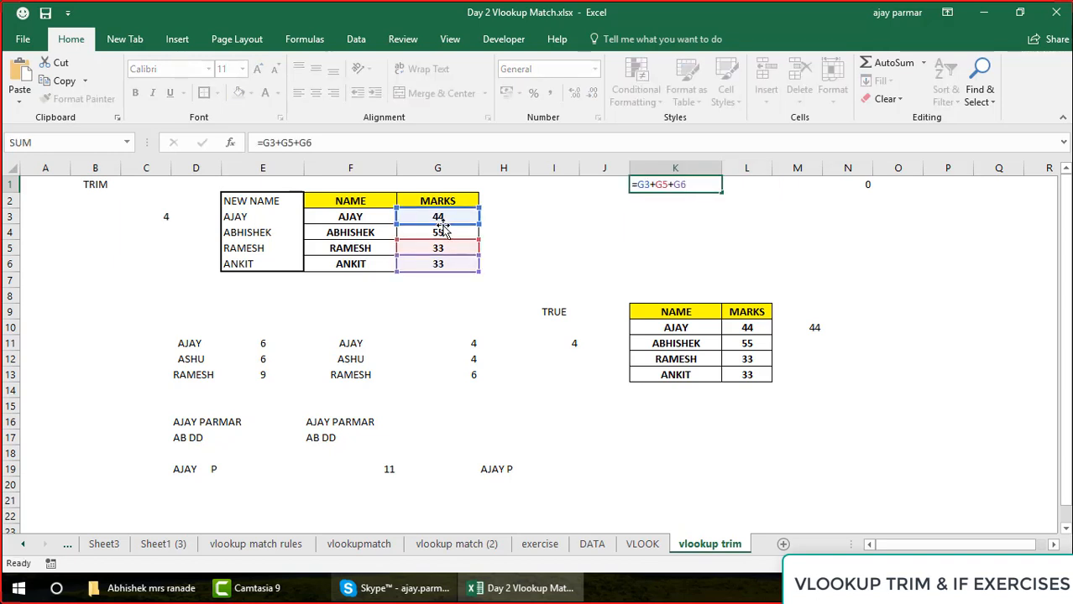
key("Right")
key("Right")
key("Right")
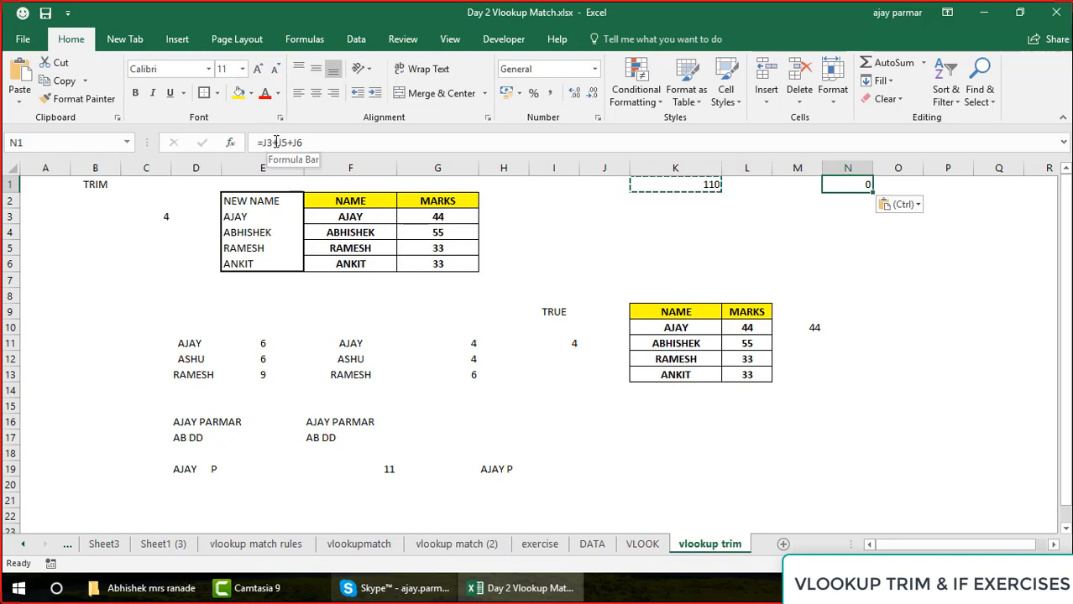
key("Escape")
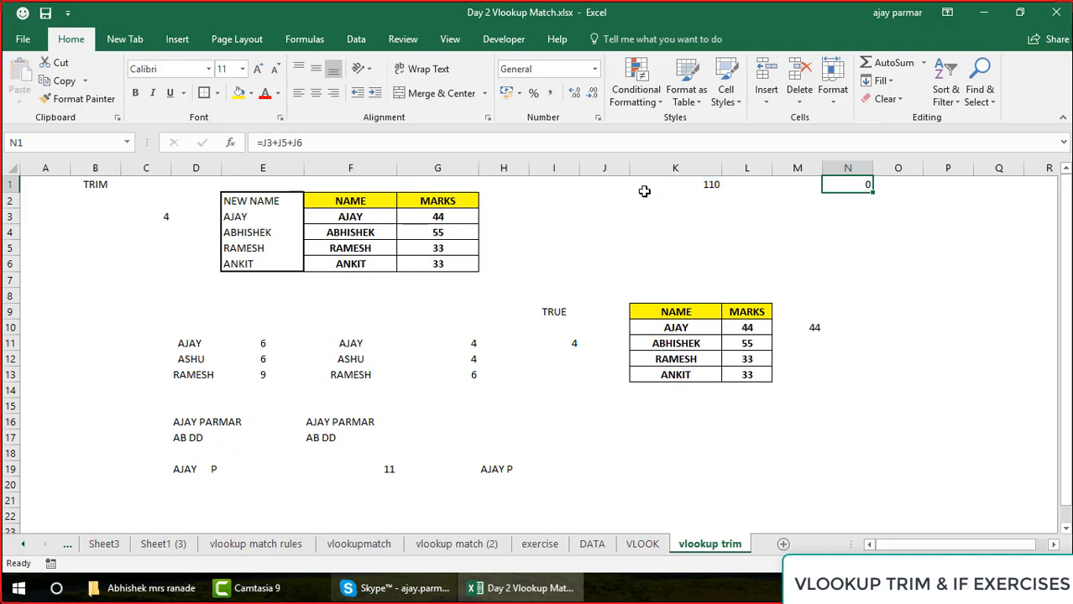
Paste only the value of K1 into N1 with Paste Special and clear the copy selection
left_click(685, 191)
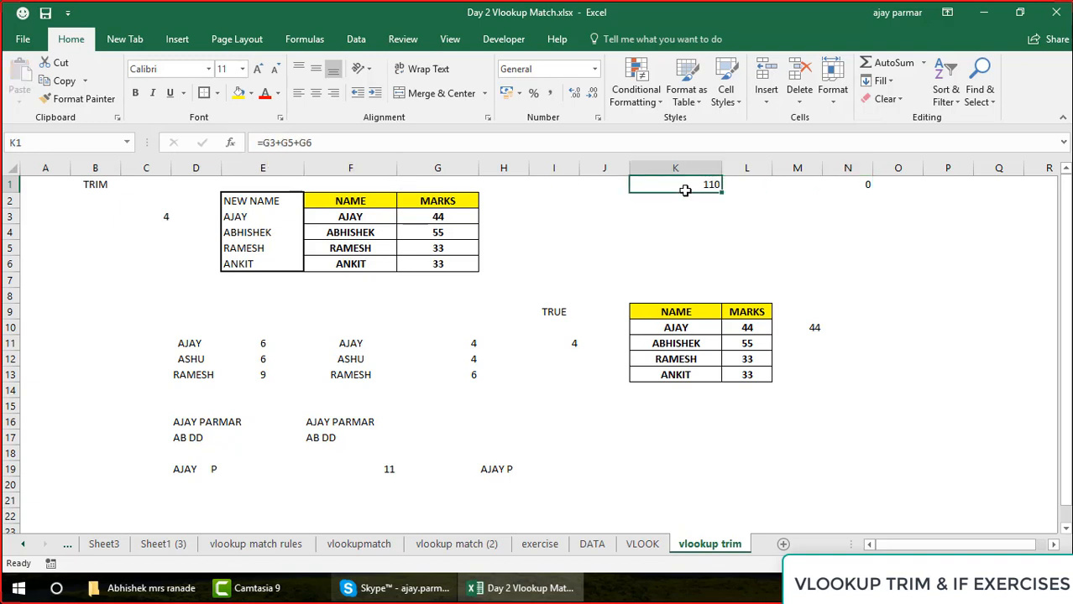
key("ctrl+c")
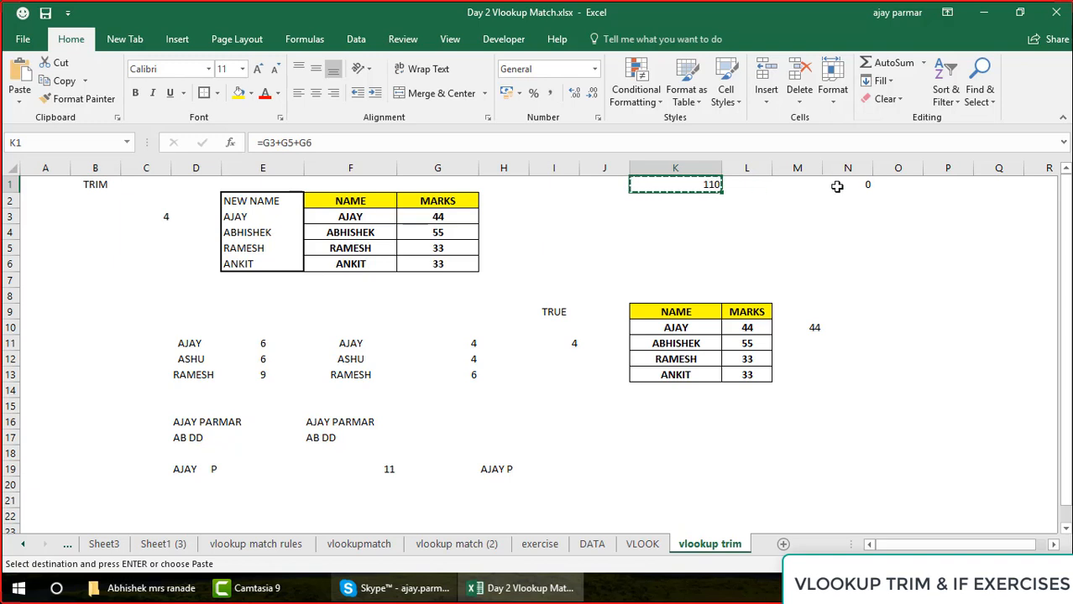
left_click(847, 186)
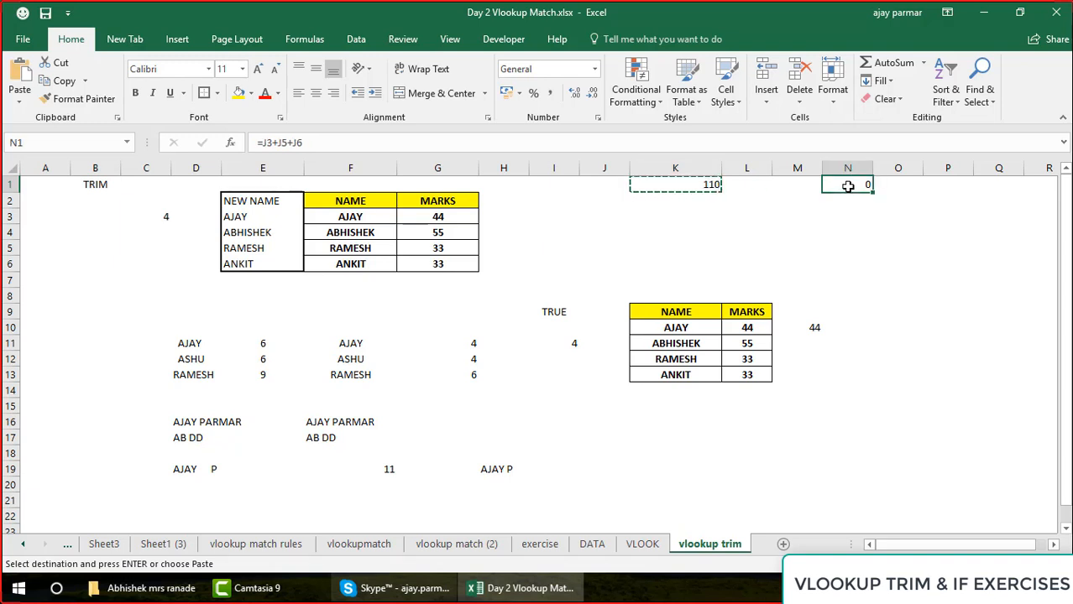
key("ctrl+alt+v")
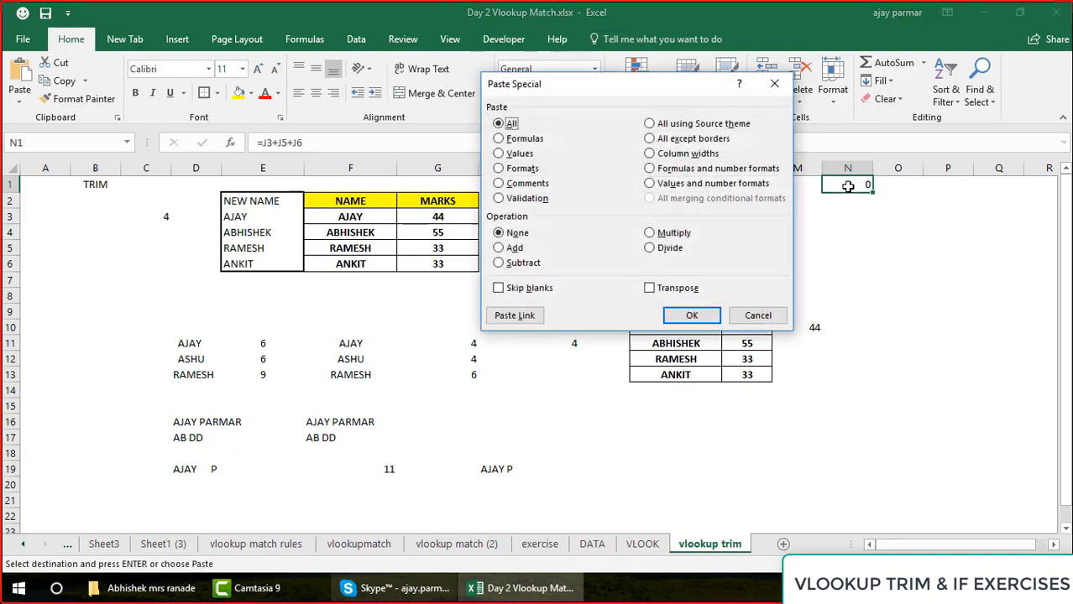
left_click(518, 153)
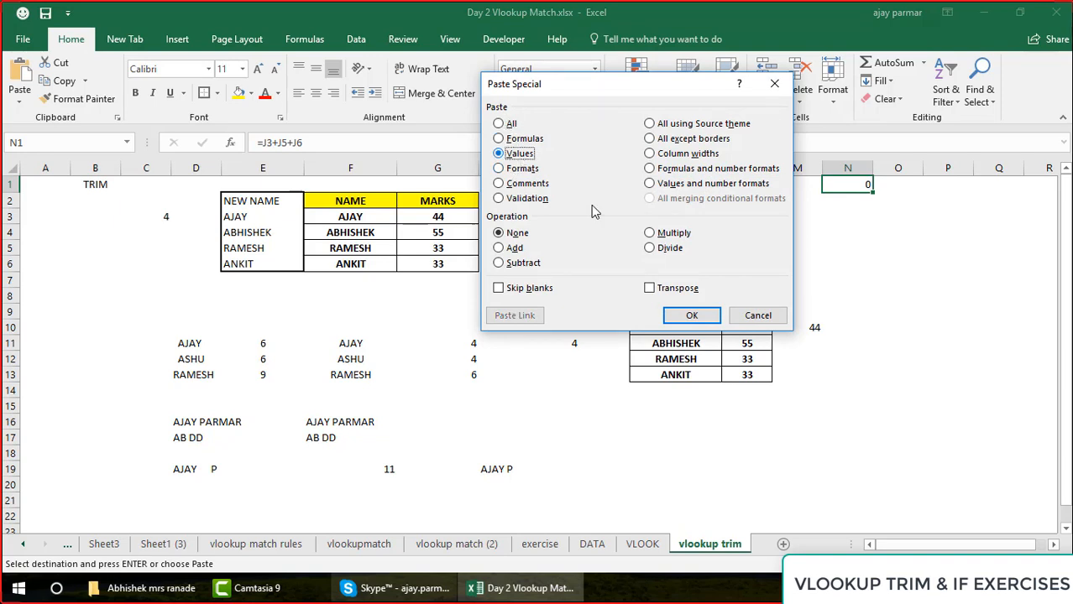
left_click(695, 317)
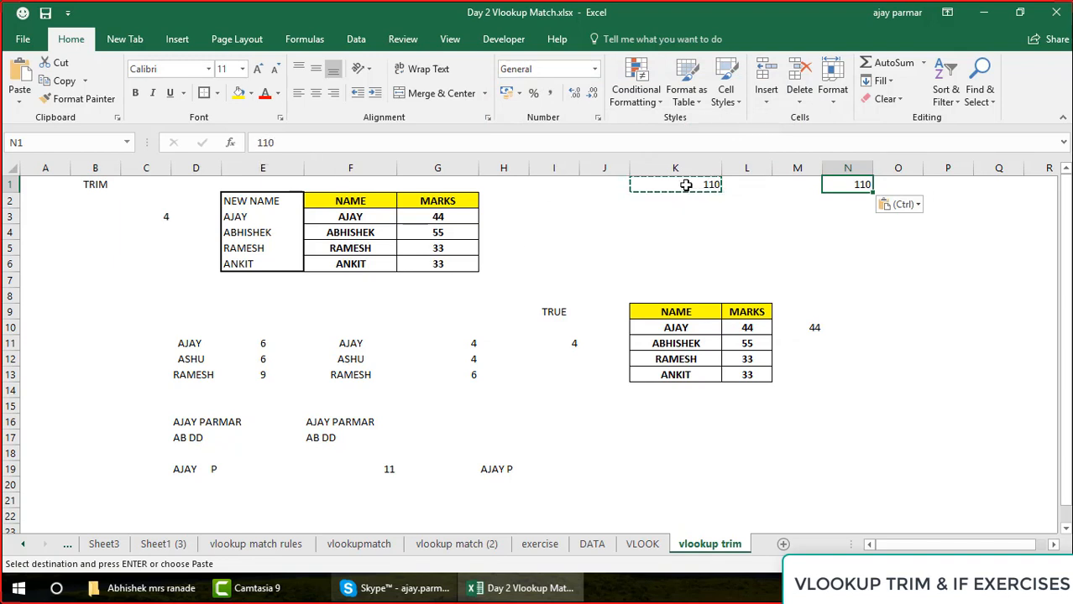
left_click(685, 184)
key("Escape")
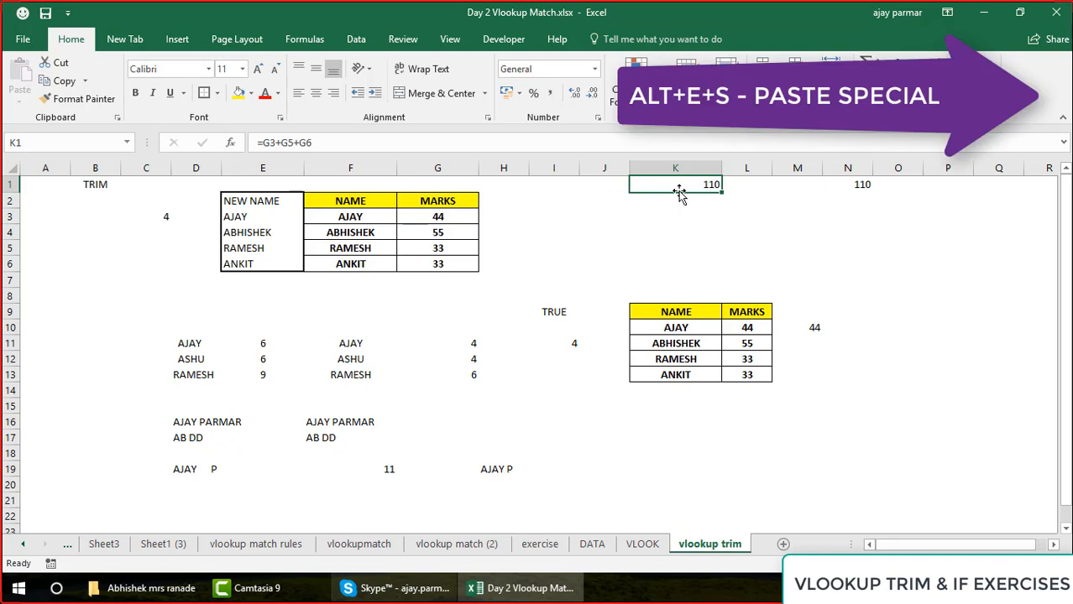
Copy K1, open Paste Special with the Values option chosen, and cancel without pasting
key("ctrl+c")
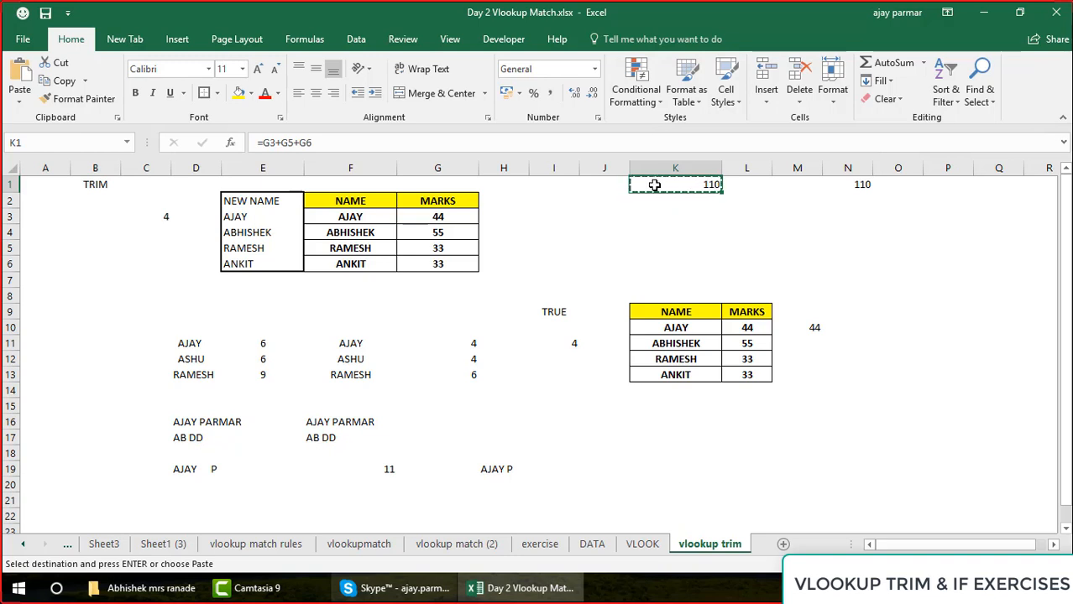
left_click(19, 103)
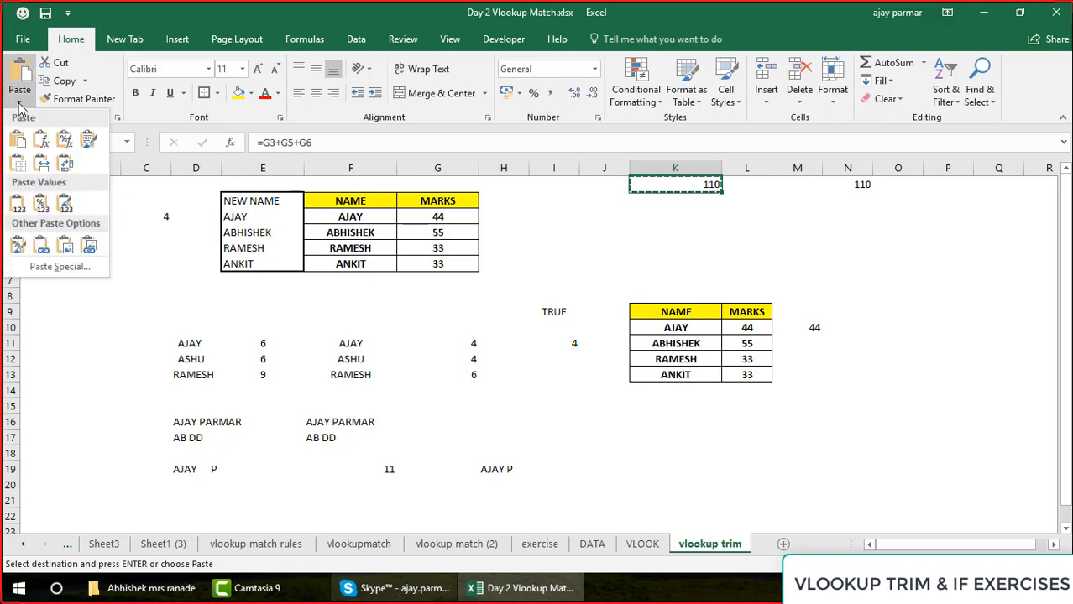
left_click(61, 267)
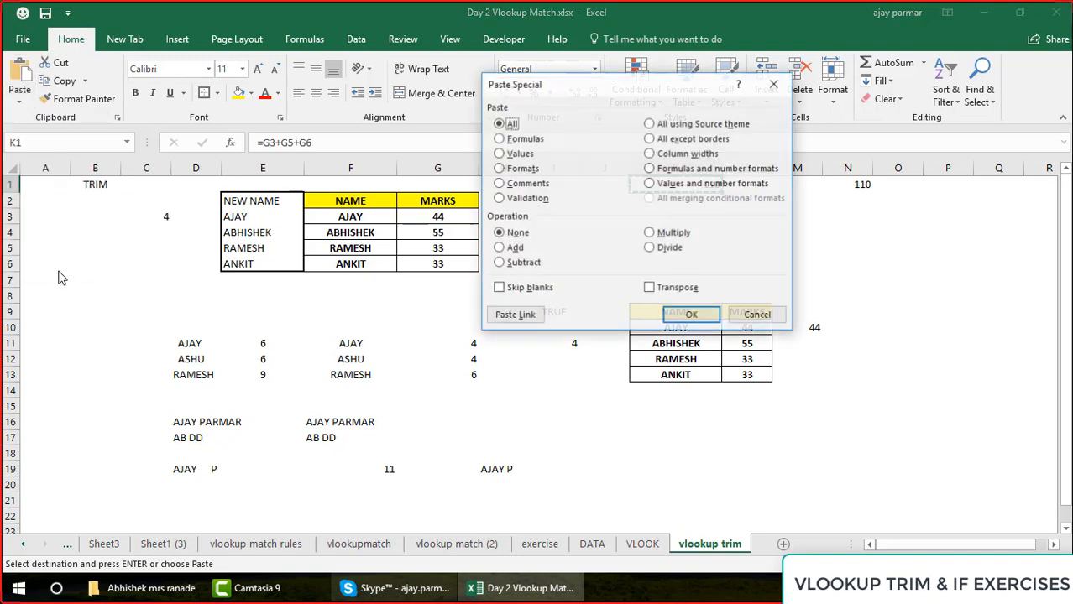
left_click(516, 153)
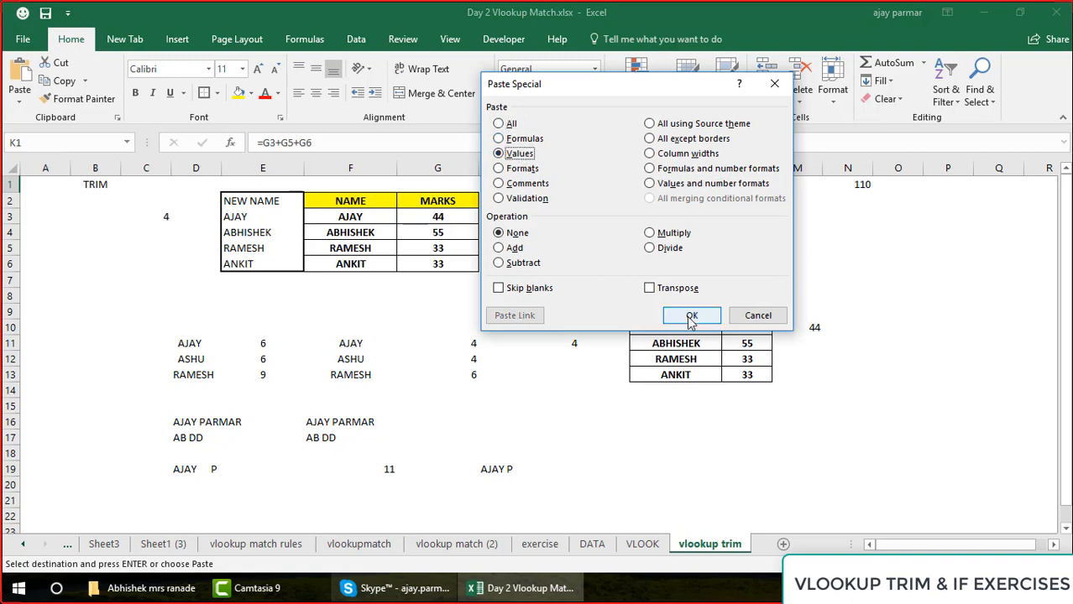
left_click(764, 319)
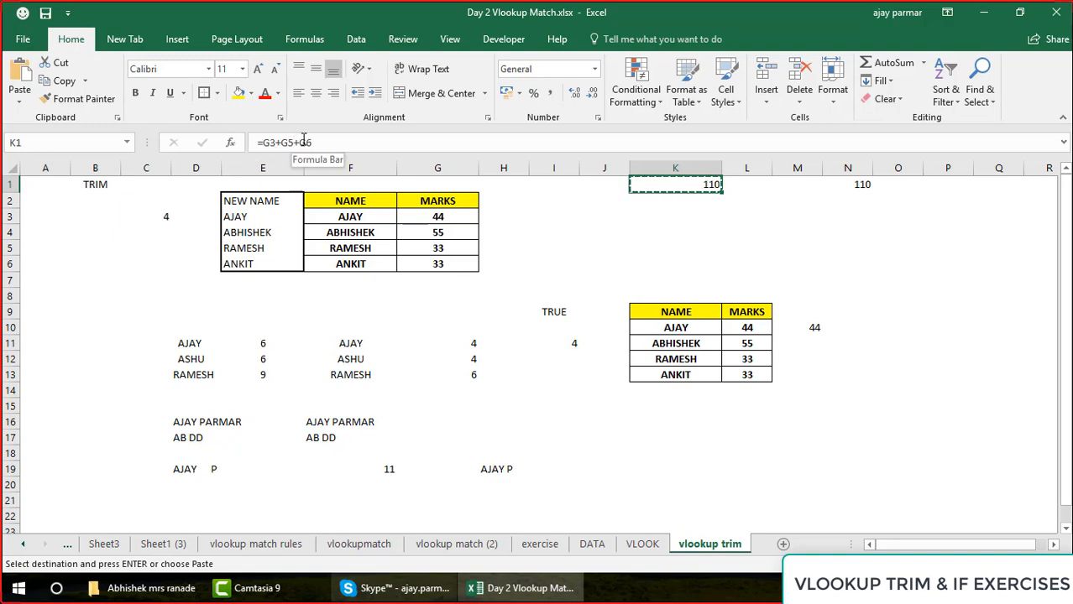
Enter the note heading HOW TO USE THE PASTE SPECIAL in J3
left_click(613, 225)
key("Up")
type("HOW TO USE")
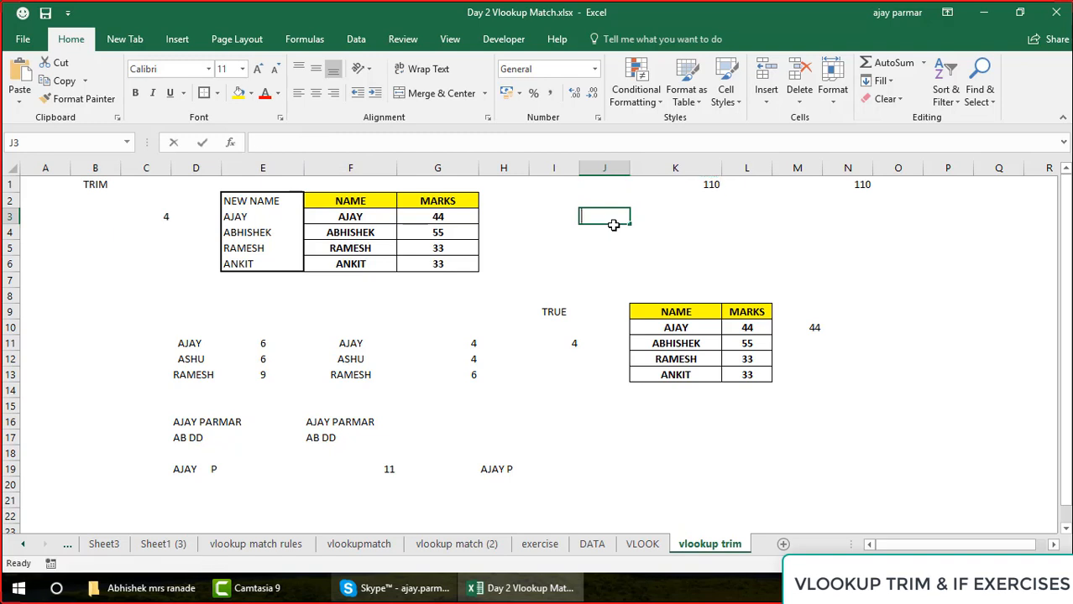
type(" THE PAASTE")
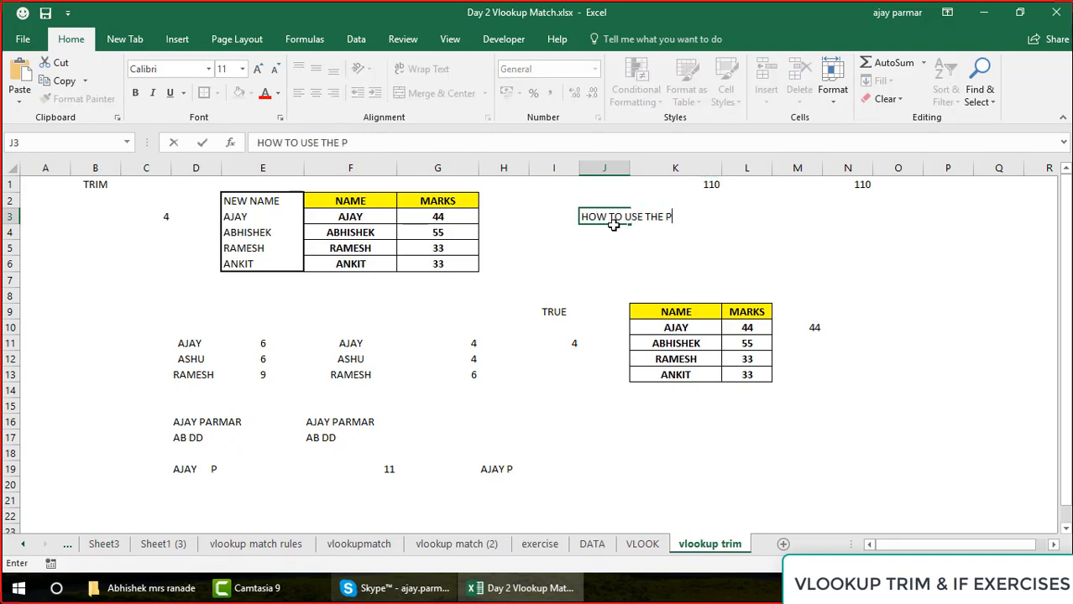
key("BackSpace")
key("BackSpace")
type("STE SPECIAL")
key("Return")
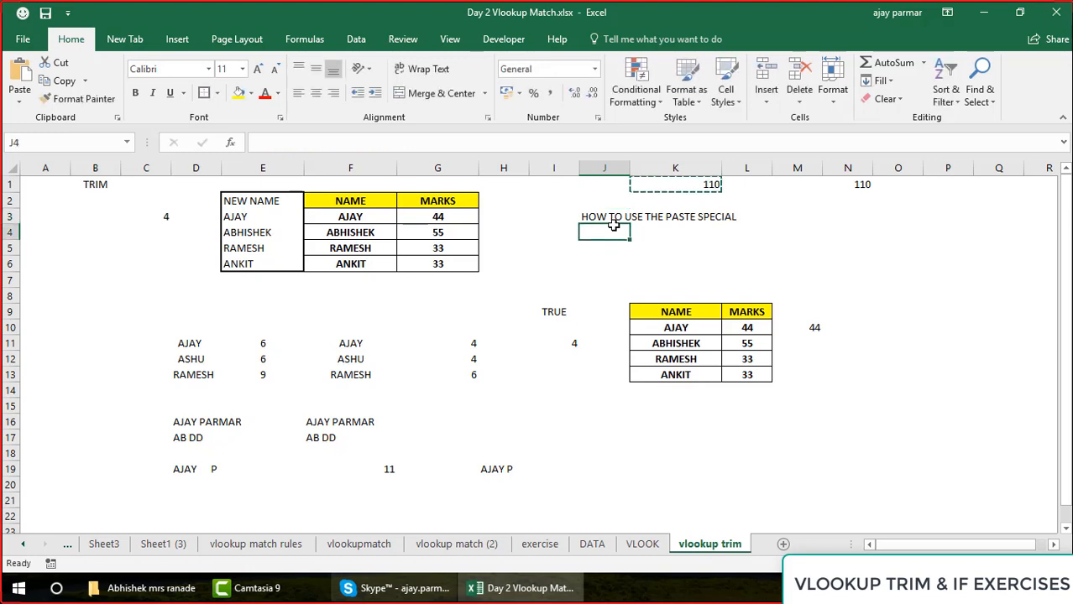
Enter the notes COPY THE CONTENT in J4 and GO TO DESTINATIN CELL in J5
type("COPY THE CONTENT")
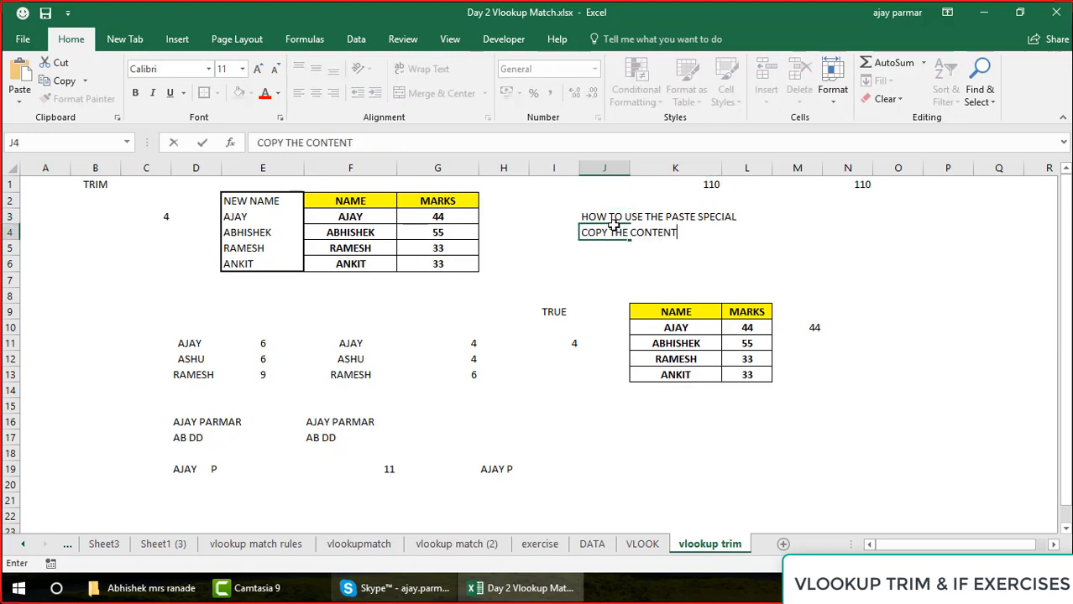
key("Return")
type("GO TO DEST")
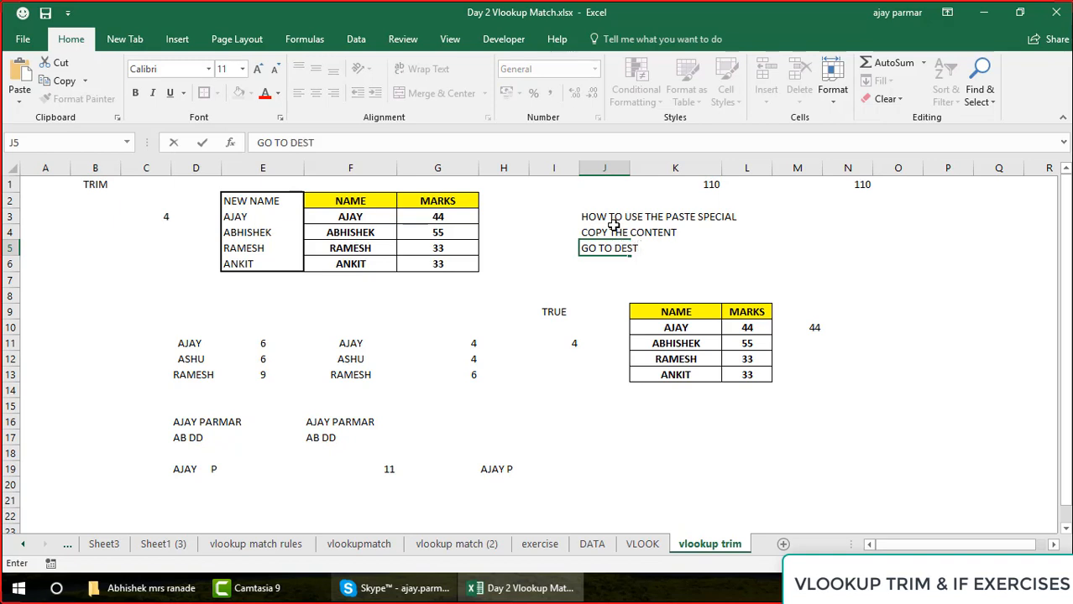
type("INATIN CELL")
key("Return")
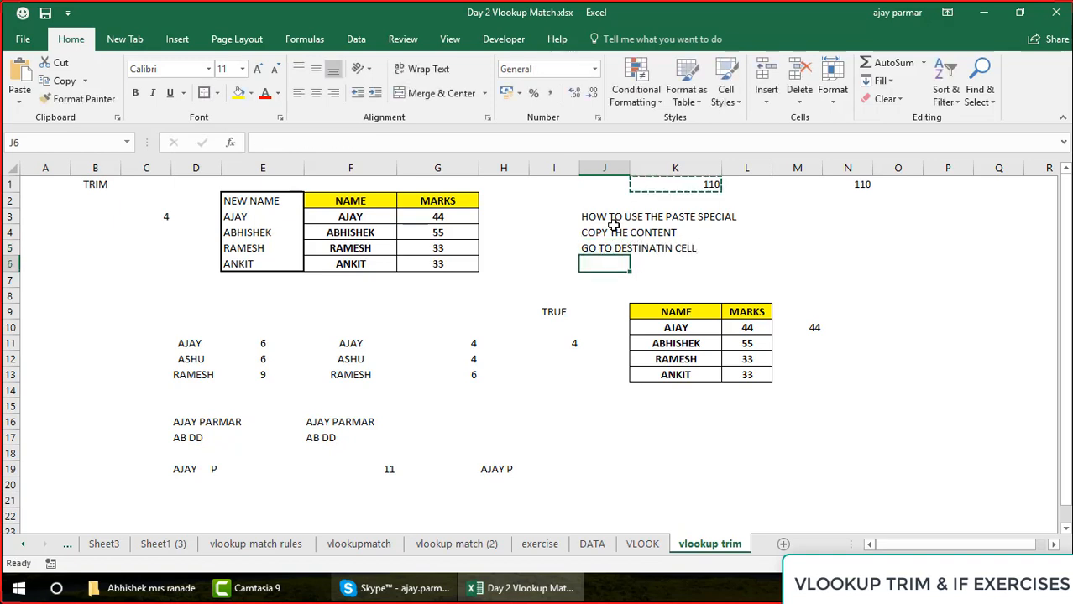
Enter ALT+E+S OR HOME - PASTE AND PASTE SPEICCAL in J6 and VALUES in J7
type("ALT+E+")
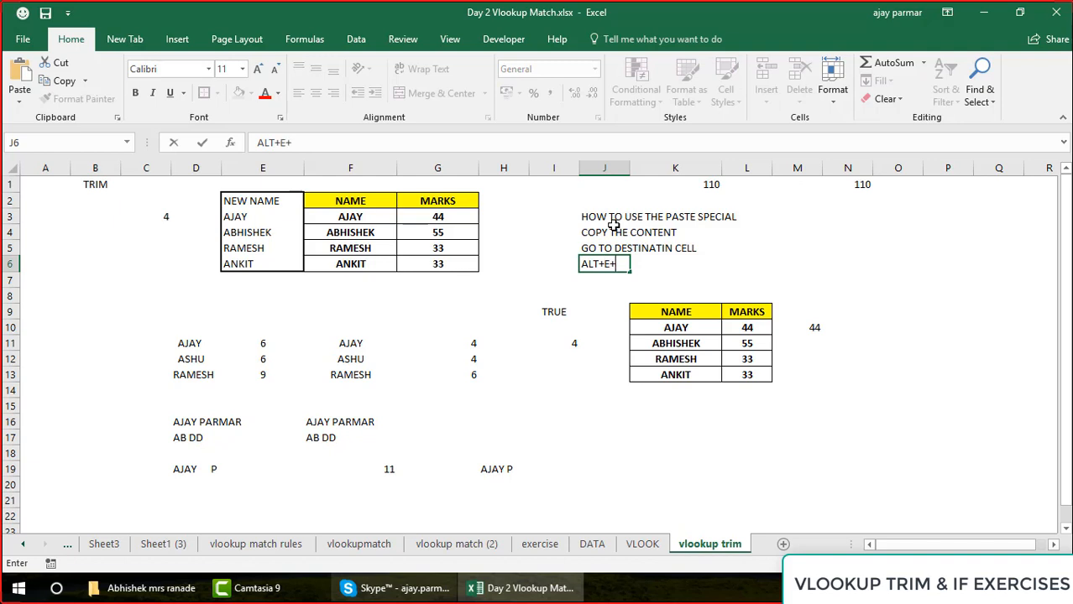
type("S OR HOME ")
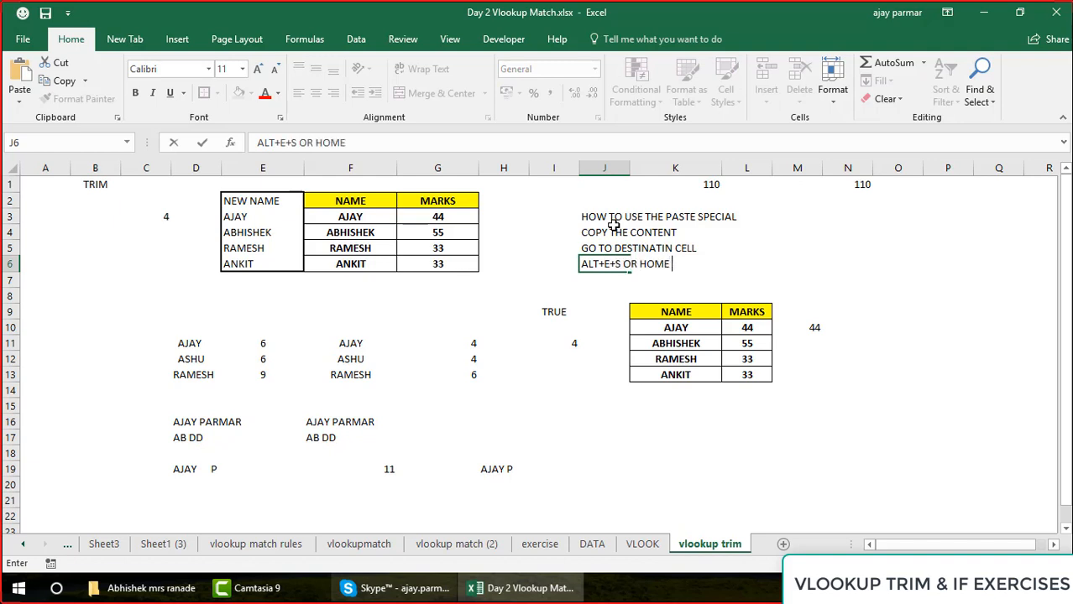
type("- PASTE AND PASE")
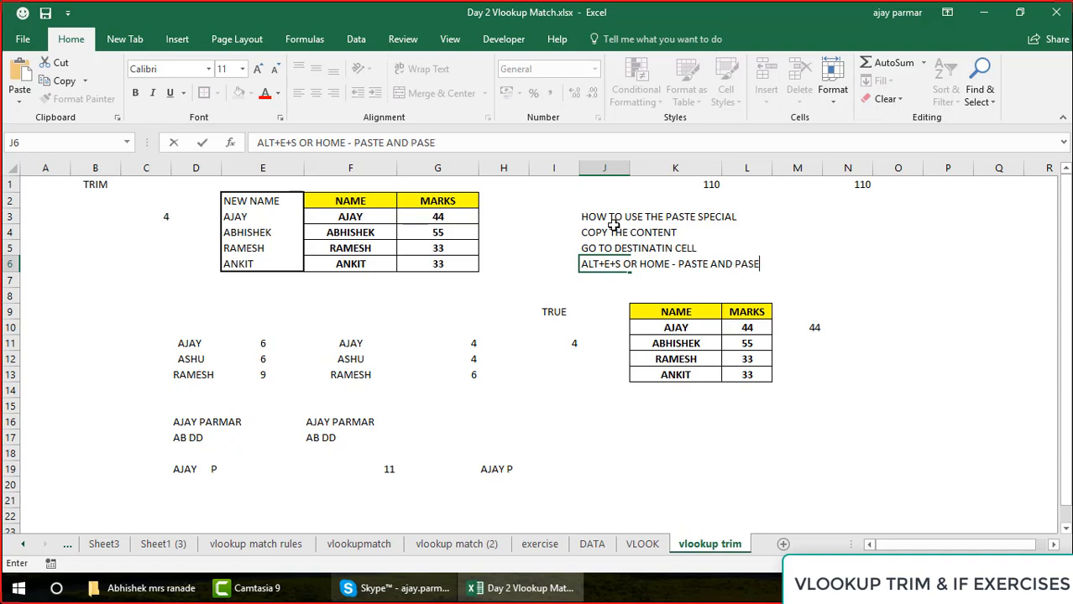
key("BackSpace")
type("TE SE")
key("BackSpace")
type("PEICCAL")
key("Return")
type("VALUES")
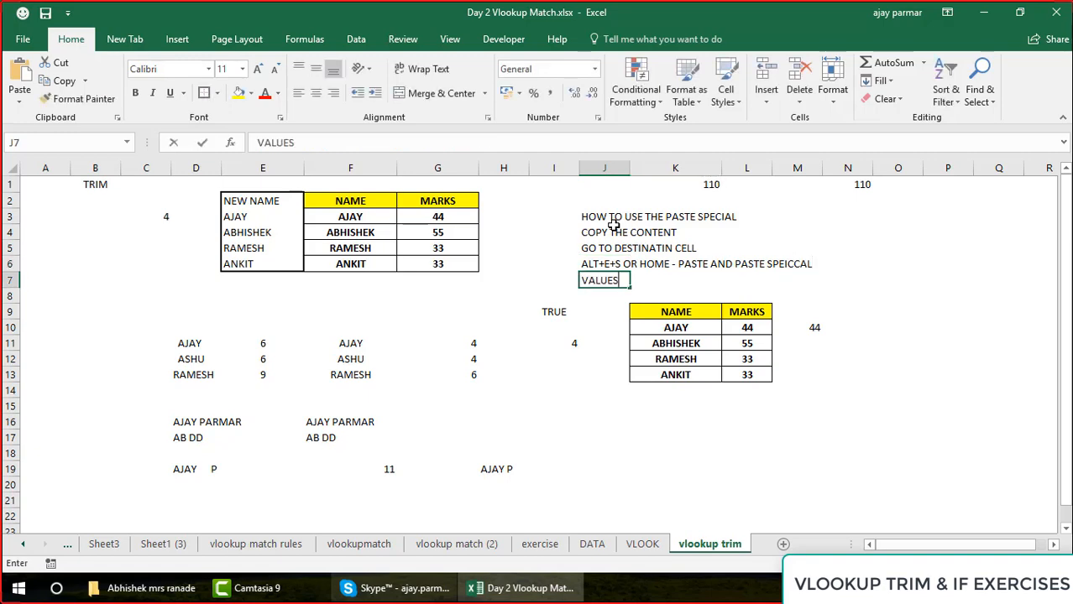
key("Return")
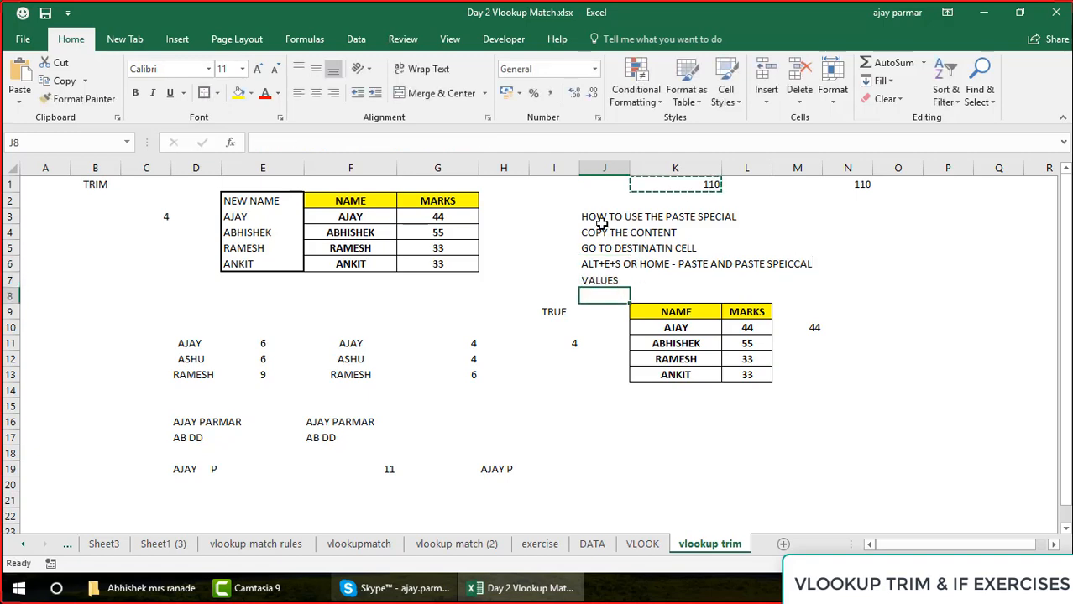
Capture a screenshot of the Paste Special dialog with Values chosen, cancel the dialog, and paste the picture into a new worksheet
key("alt+e")
key("s")
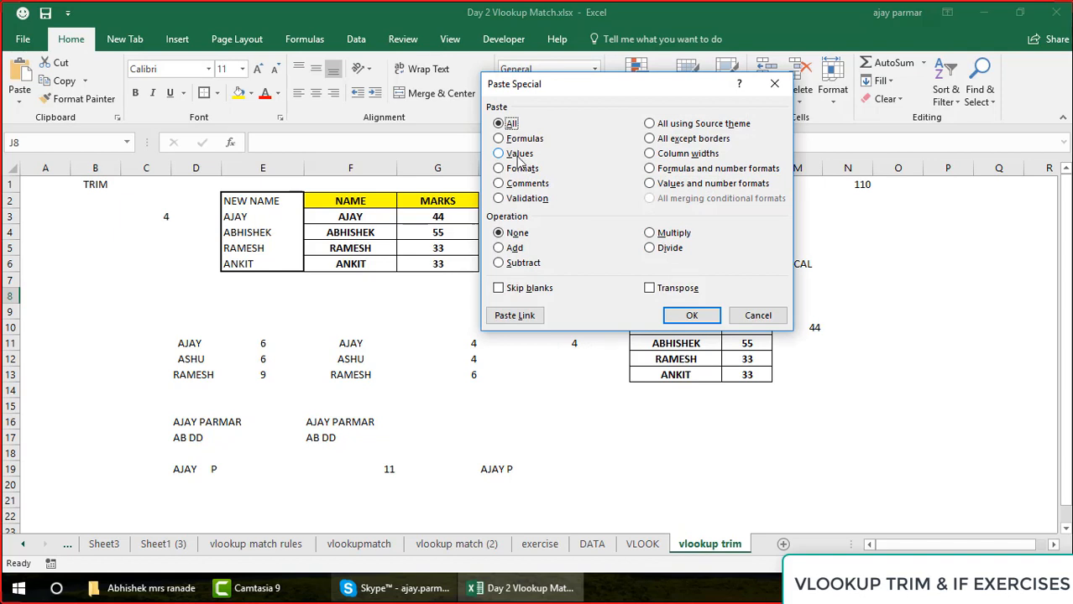
left_click(500, 155)
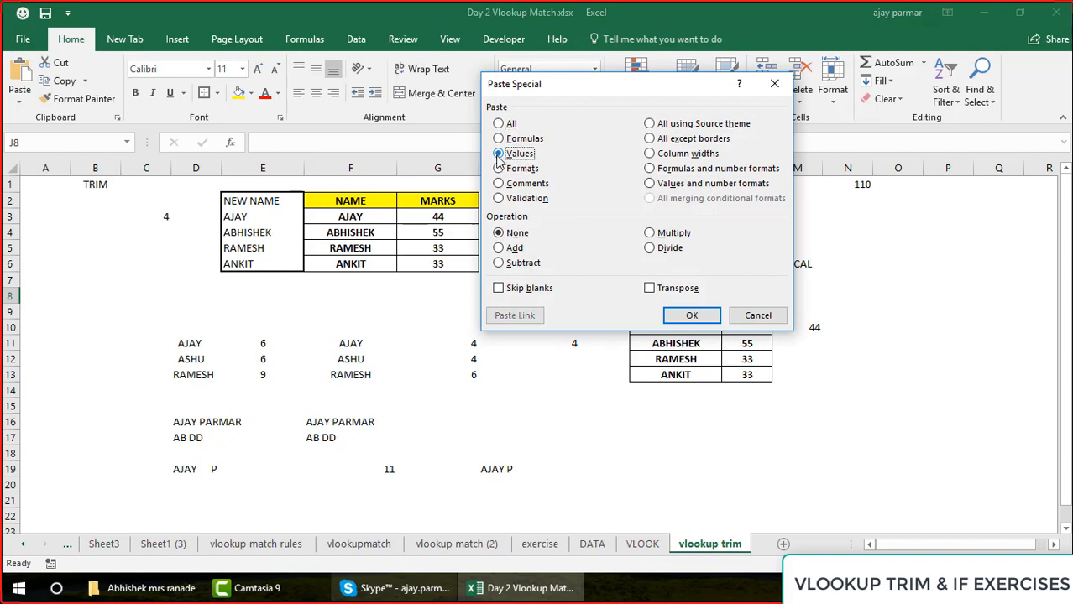
left_click(756, 314)
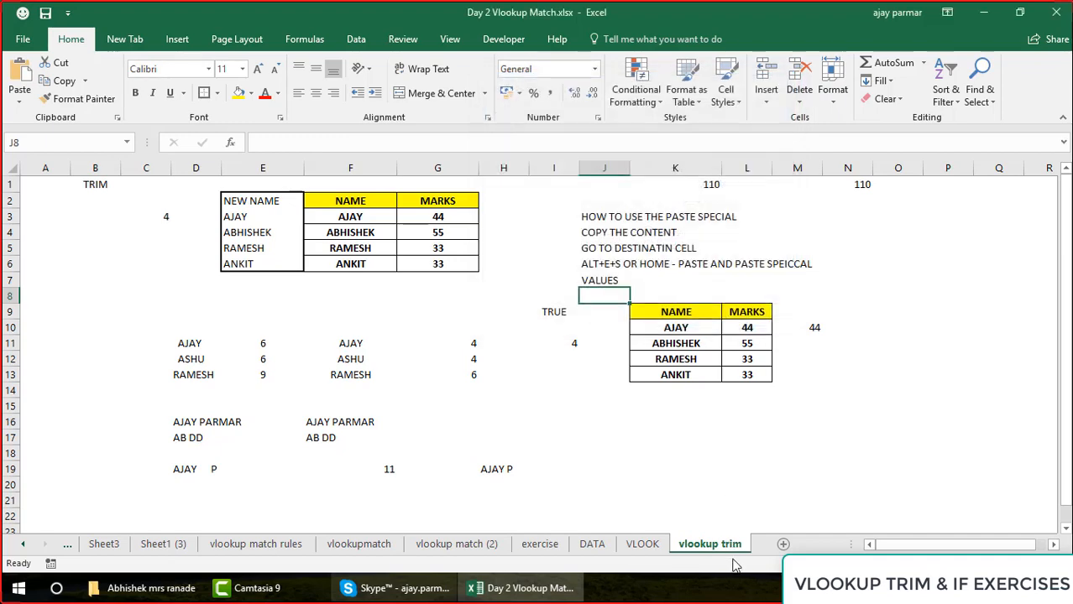
left_click(783, 544)
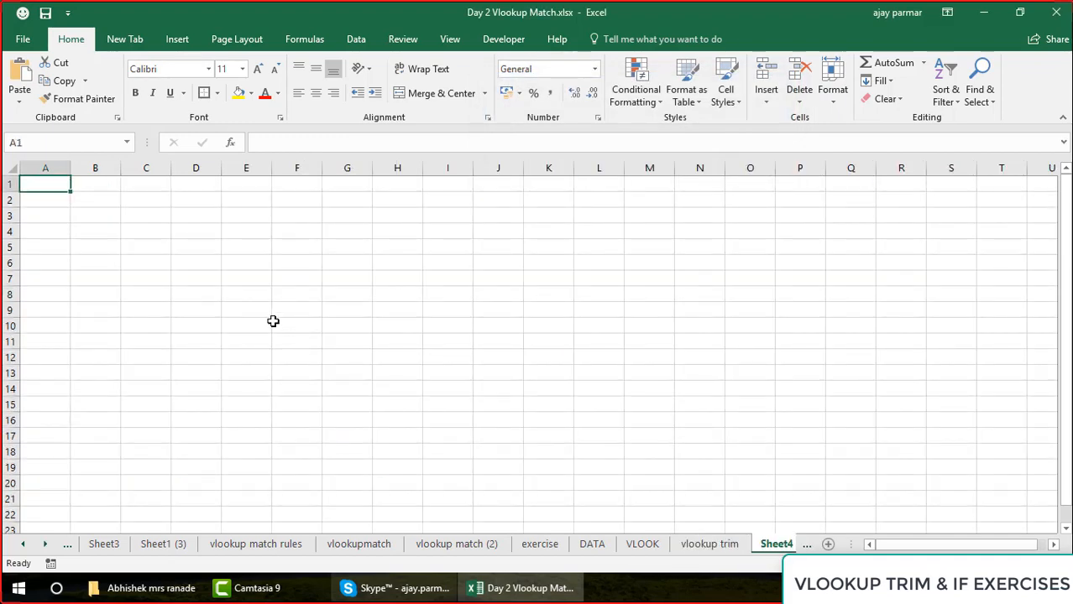
key("ctrl+v")
Rename the new worksheet containing the screenshot as PASTE SPECIAL
left_click(769, 551)
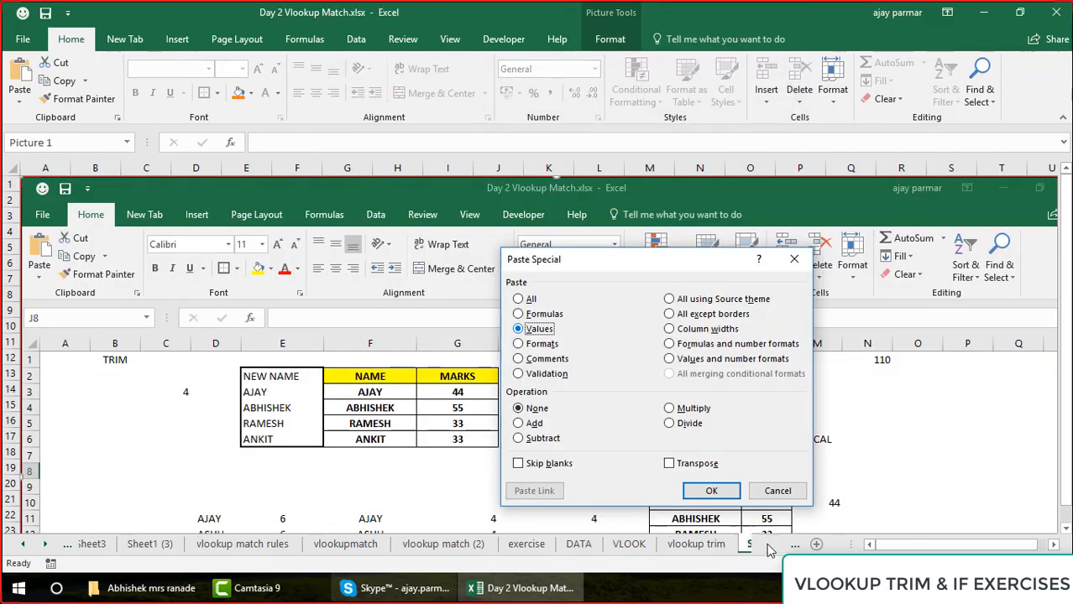
double_click(725, 544)
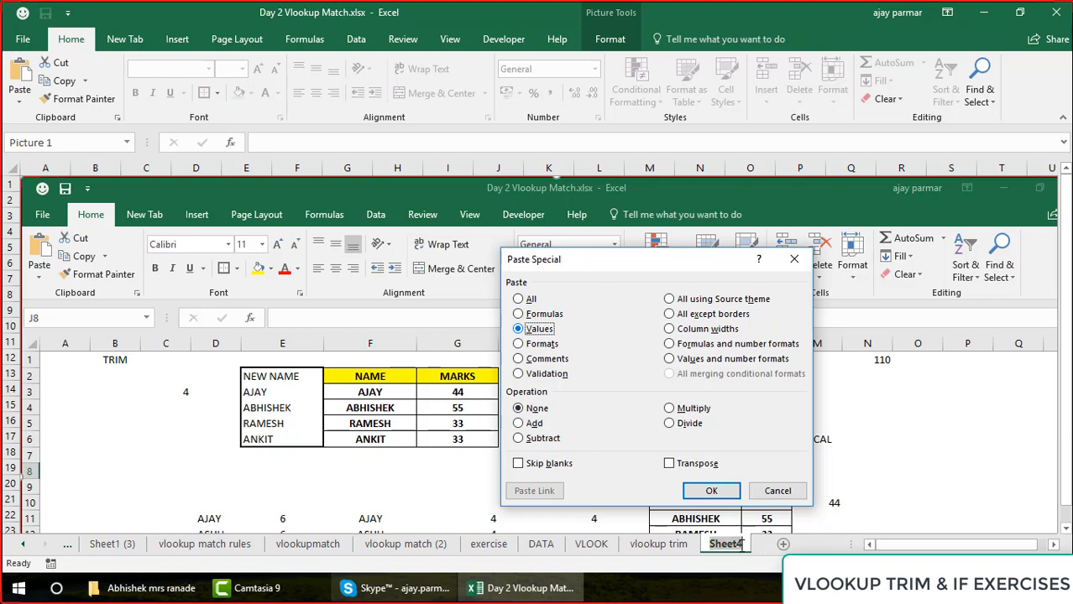
type("PASTE S")
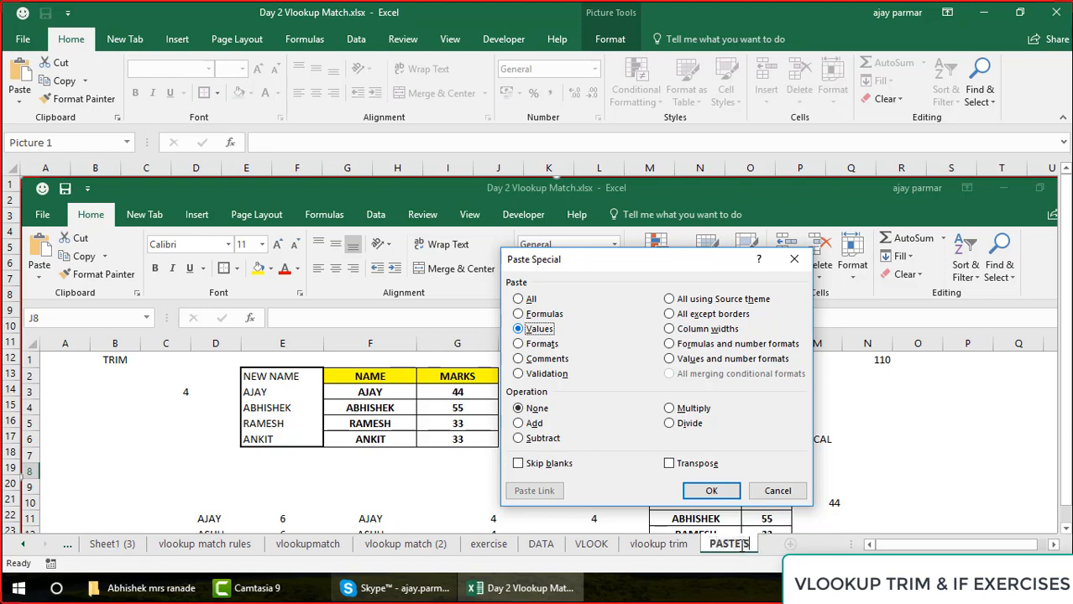
type("PECIAL")
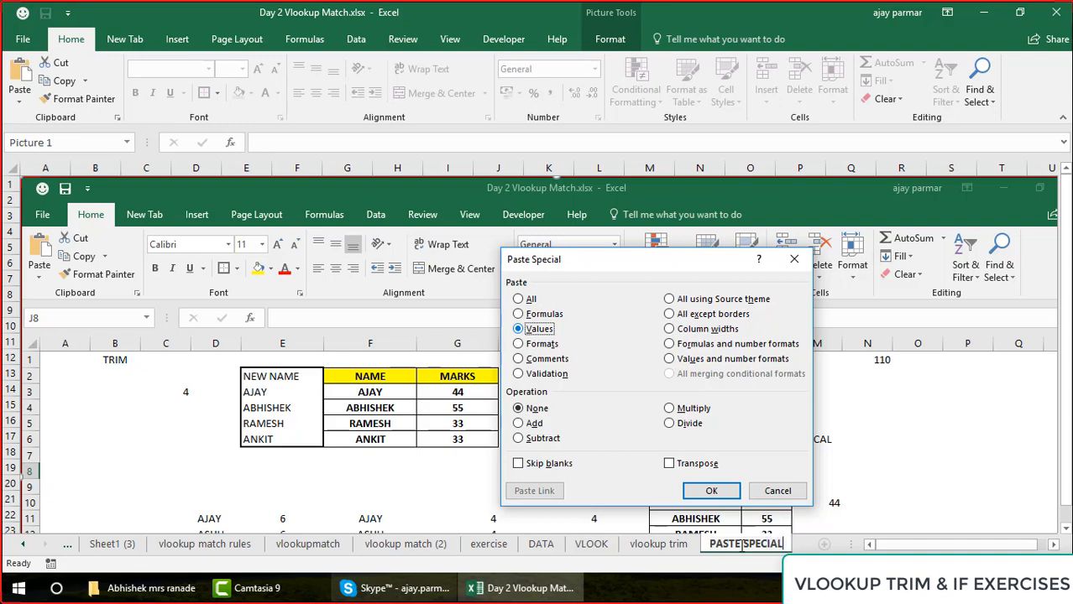
Return to the vlookup trim sheet and select the note heading in J3
left_click(663, 543)
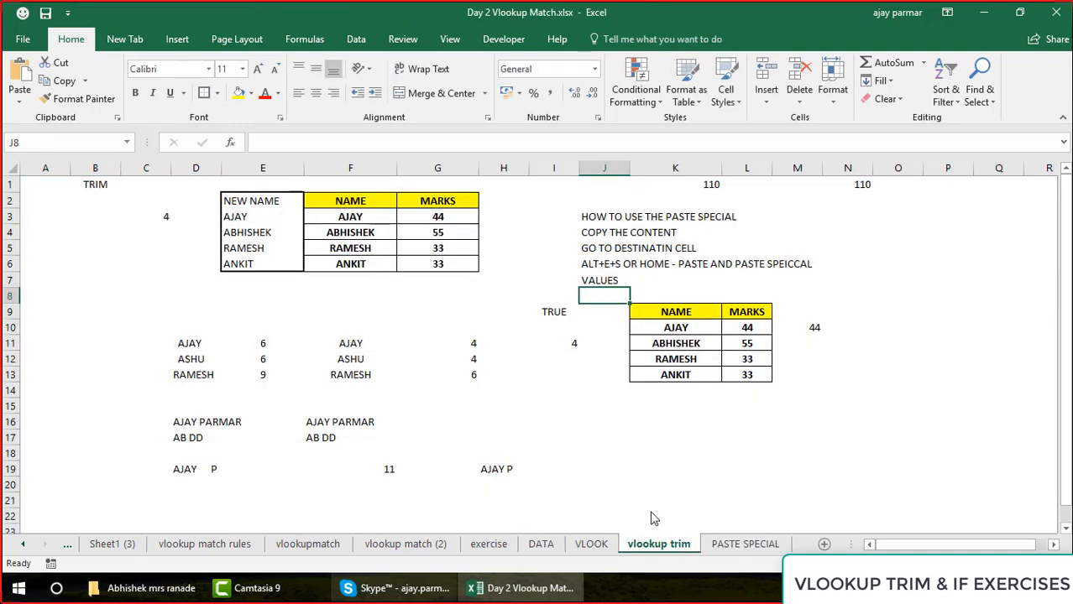
left_click(611, 206)
left_click(609, 216)
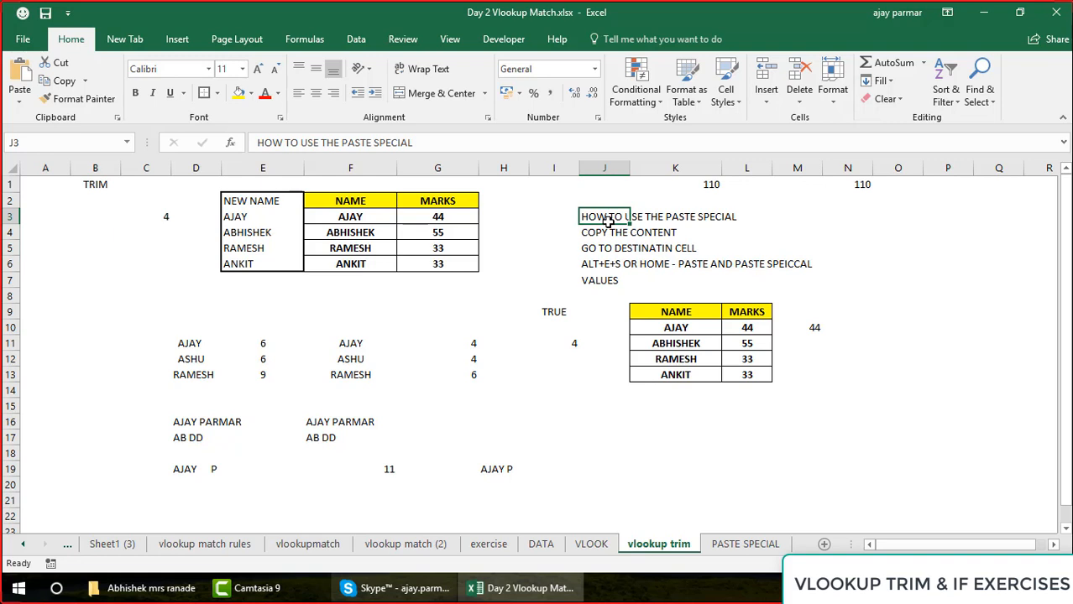
Add trailing spaces after the name in K10, the first entry of the lower NAME and MARKS table
left_click(694, 326)
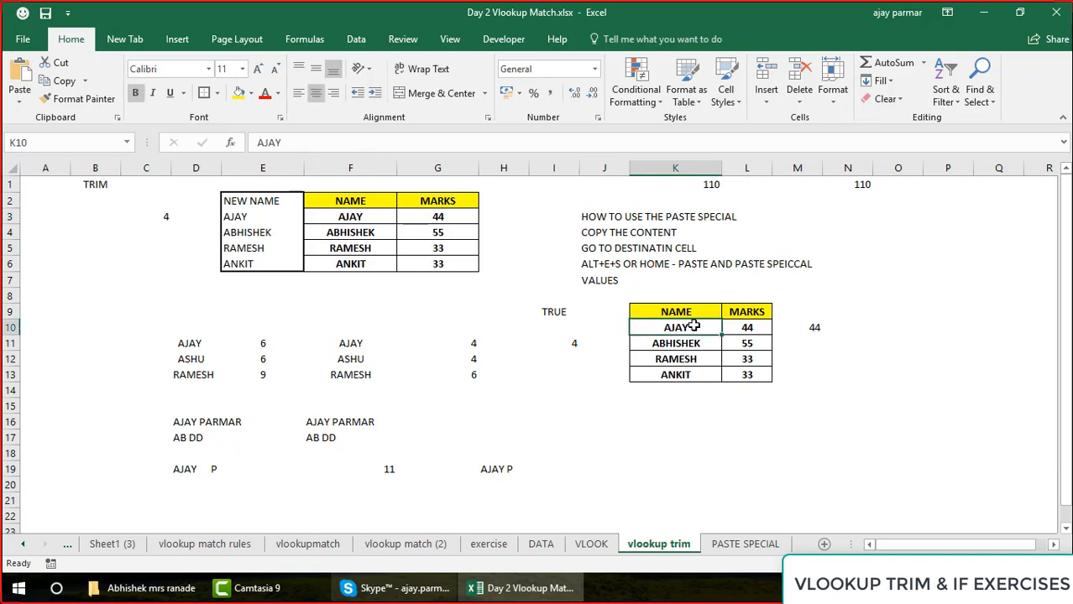
left_click(341, 143)
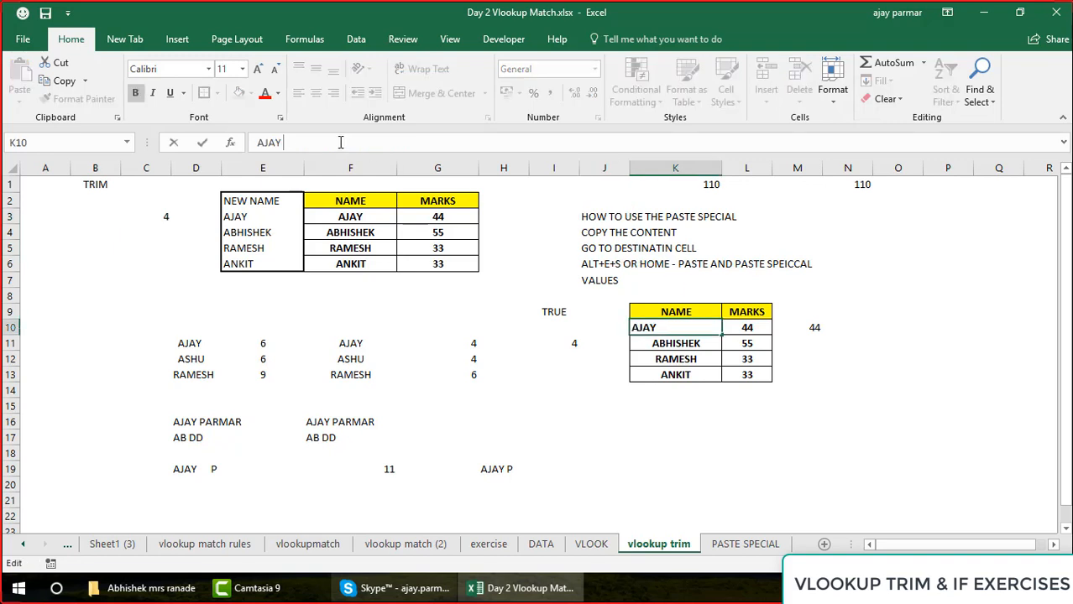
key("Return")
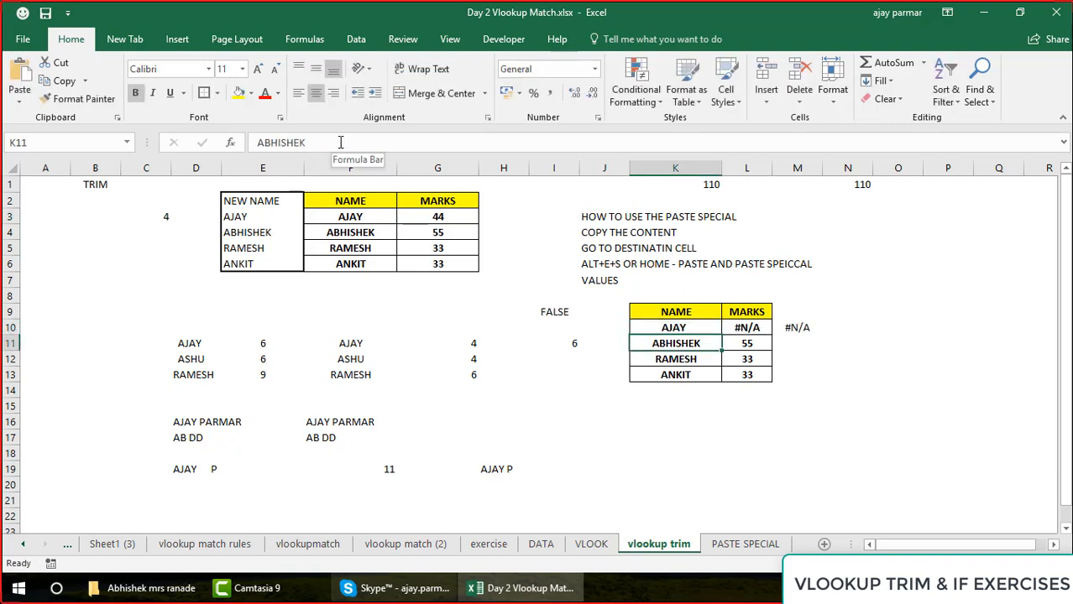
key("Up")
key("Up")
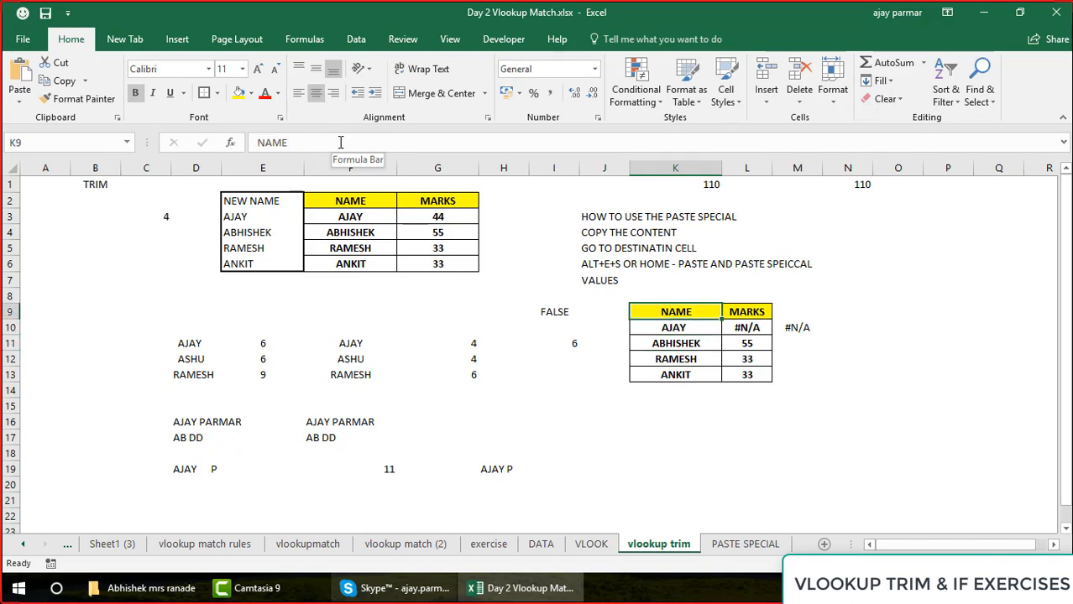
key("Down")
Check the existing TRIM formula in E3 and enter =TRIM(K10) in J10, beside the lower table
left_click(344, 217)
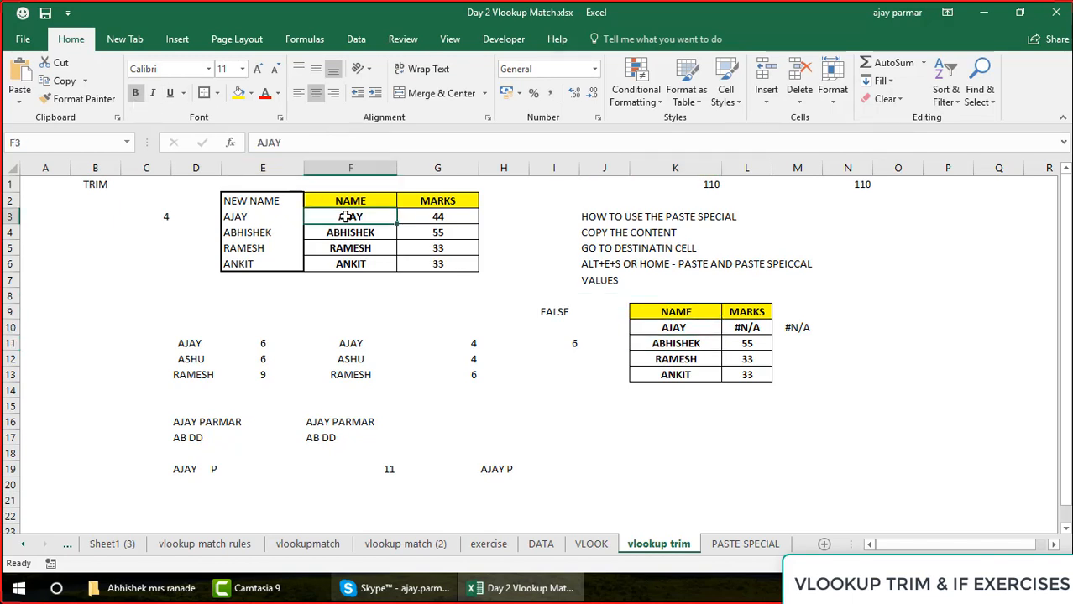
left_click(278, 214)
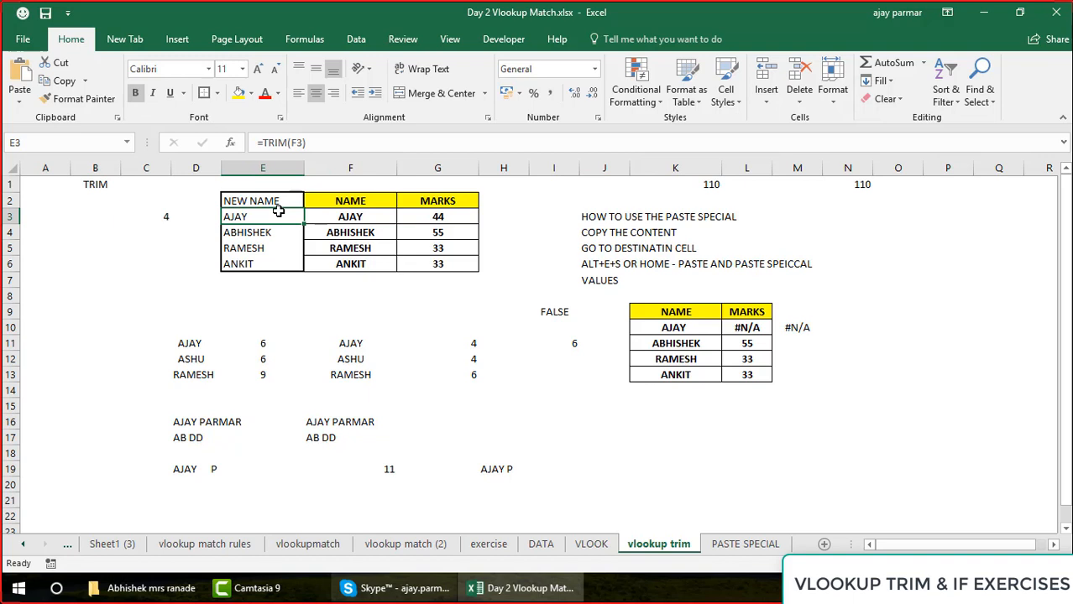
left_click(699, 325)
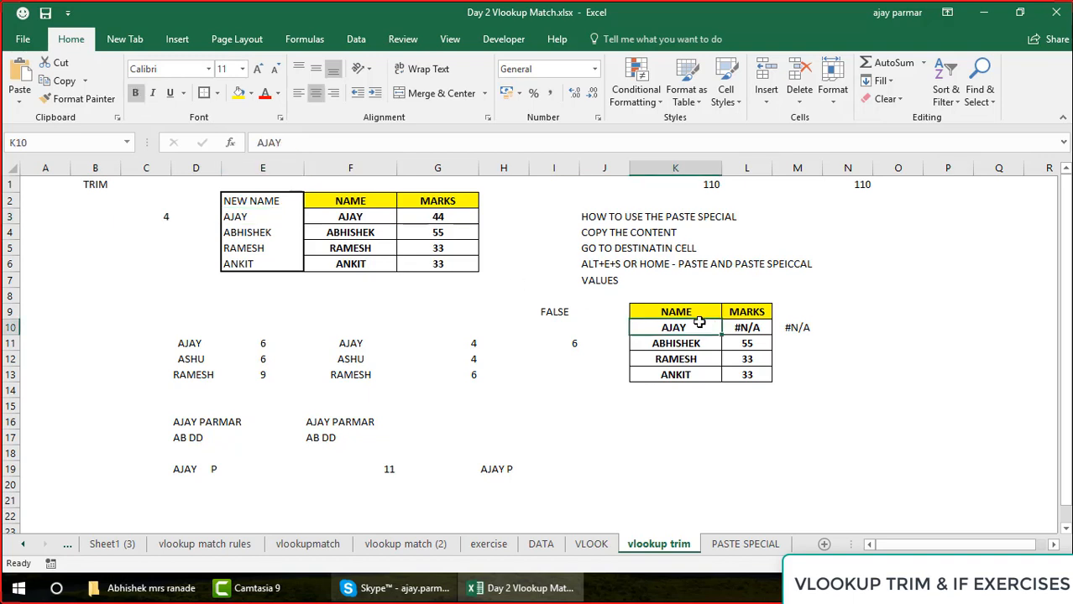
key("Left")
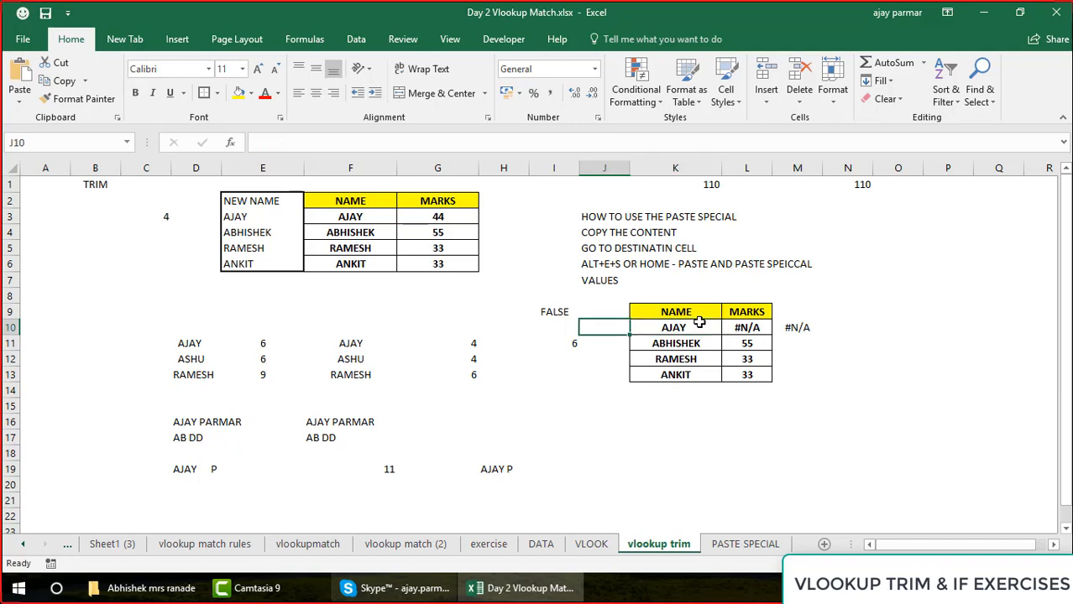
type("=TIRM")
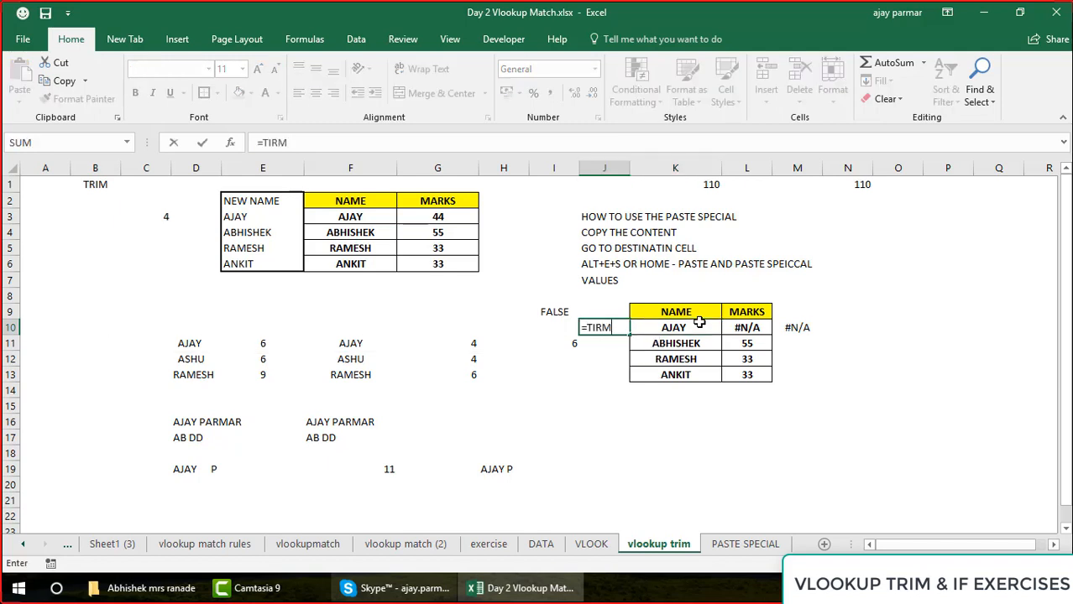
key("BackSpace")
key("BackSpace")
key("BackSpace")
type("RIM(")
left_click(699, 322)
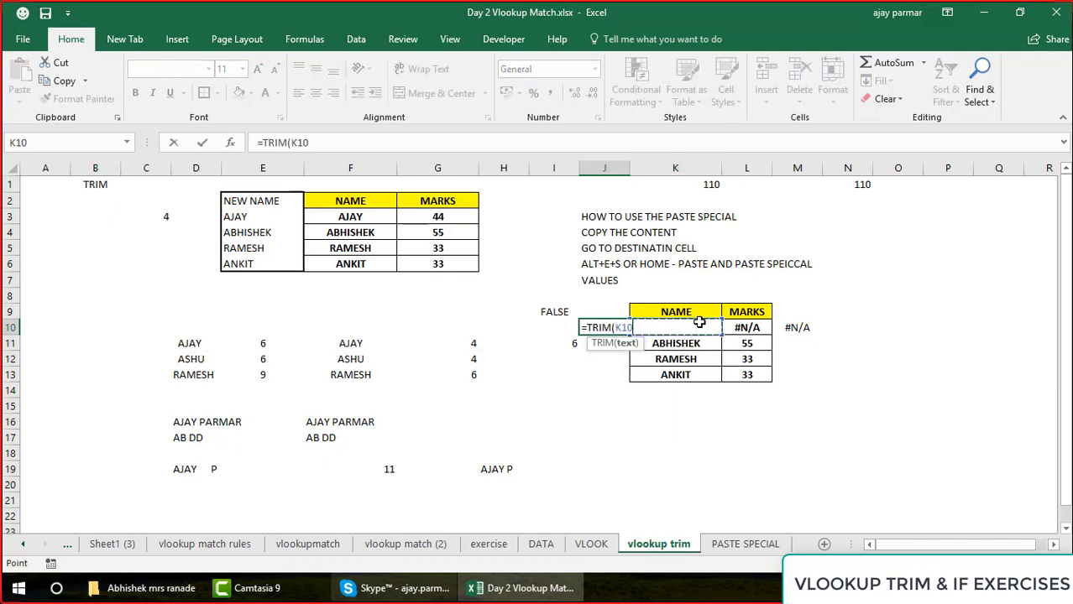
type(")")
key("Return")
key("Up")
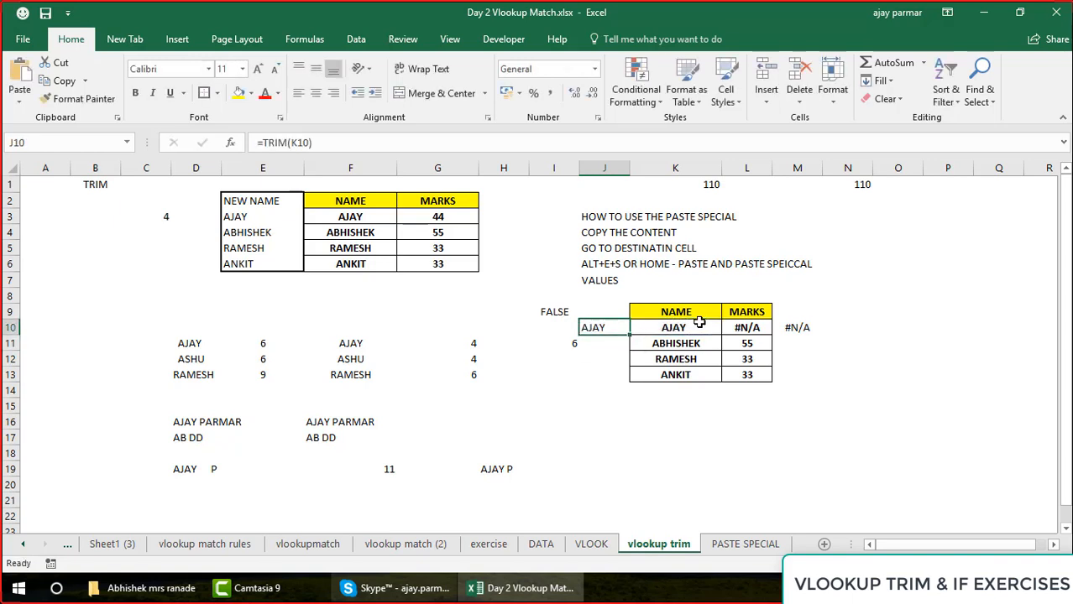
Fill the TRIM formula from J10 down to J13 and center the resulting names
left_click(692, 330)
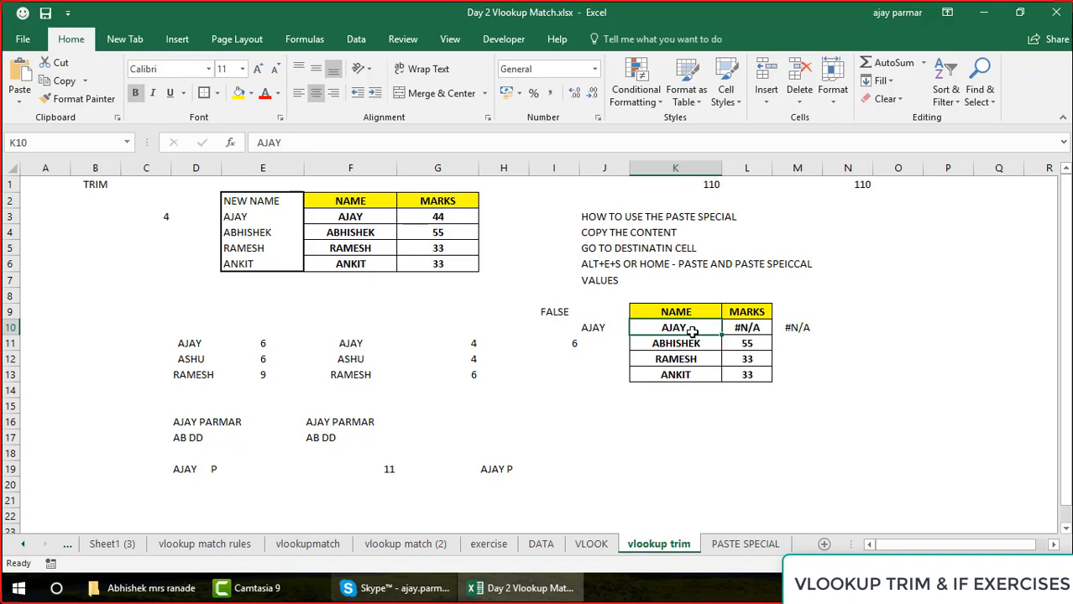
left_click(593, 328)
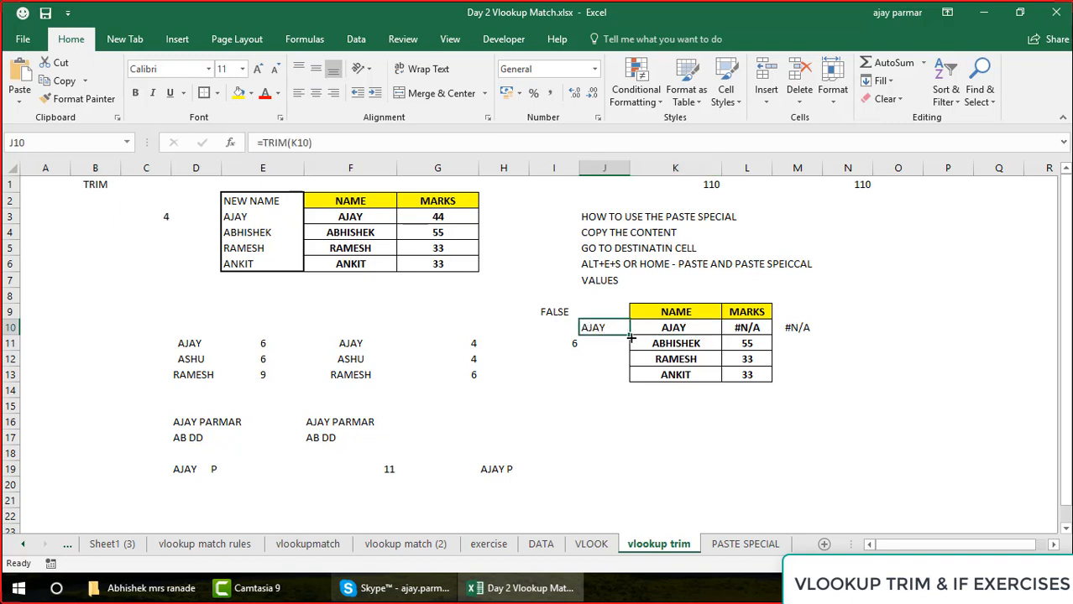
left_click_drag(630, 338, 629, 383)
left_click(315, 93)
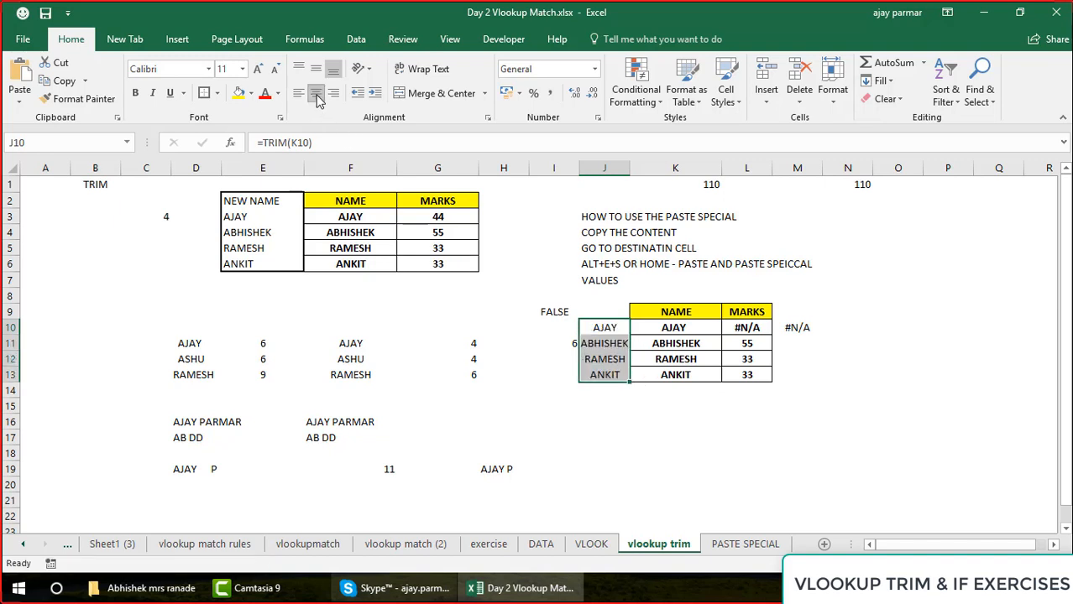
Undo the automatic fit of column J and widen it slightly so the trimmed names fit
double_click(629, 168)
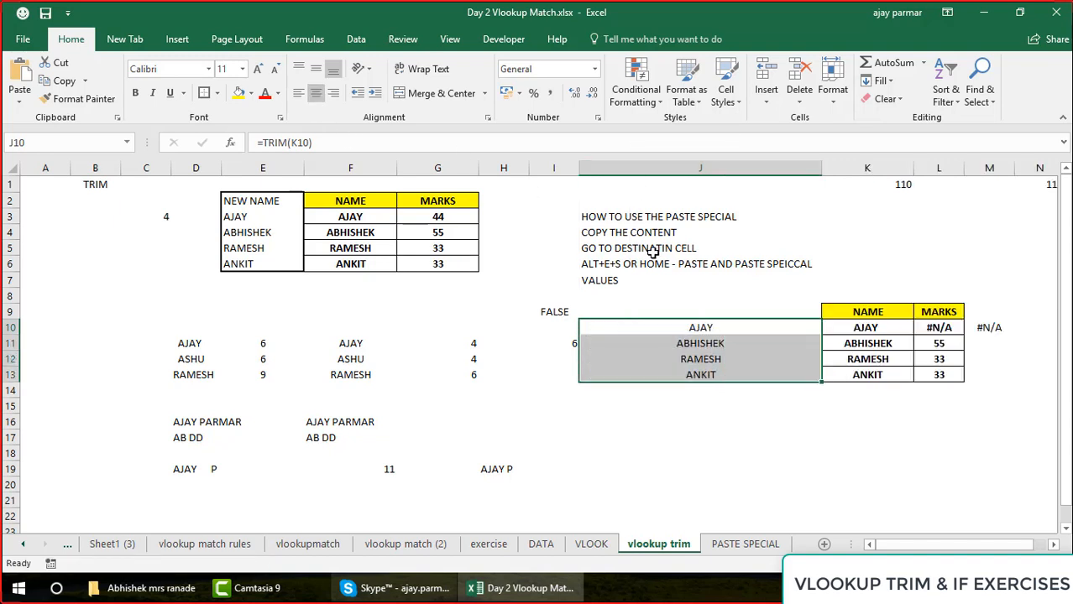
key("ctrl+z")
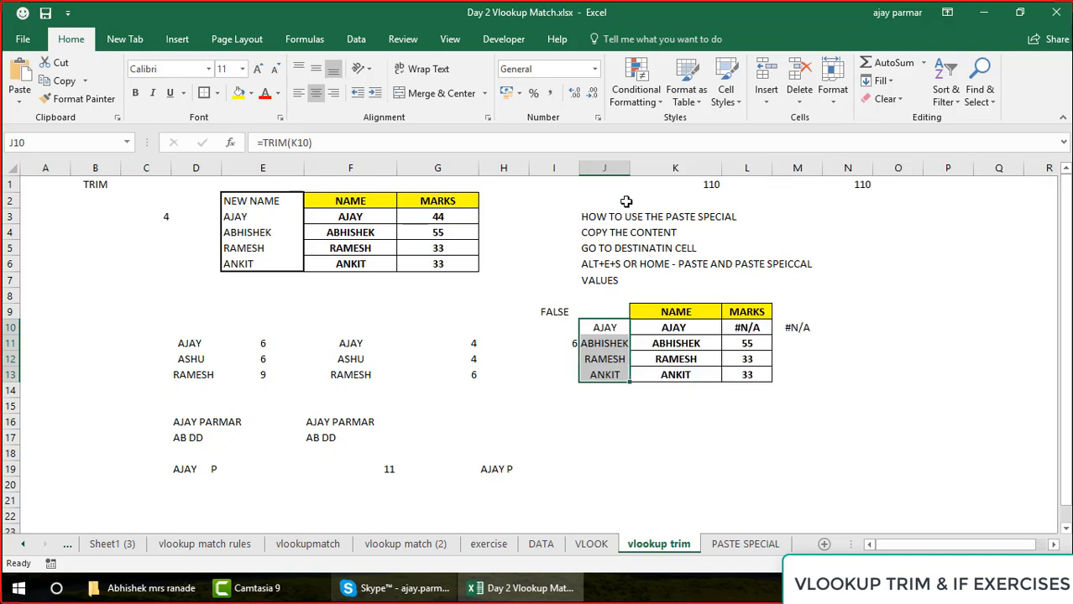
left_click_drag(635, 169, 665, 170)
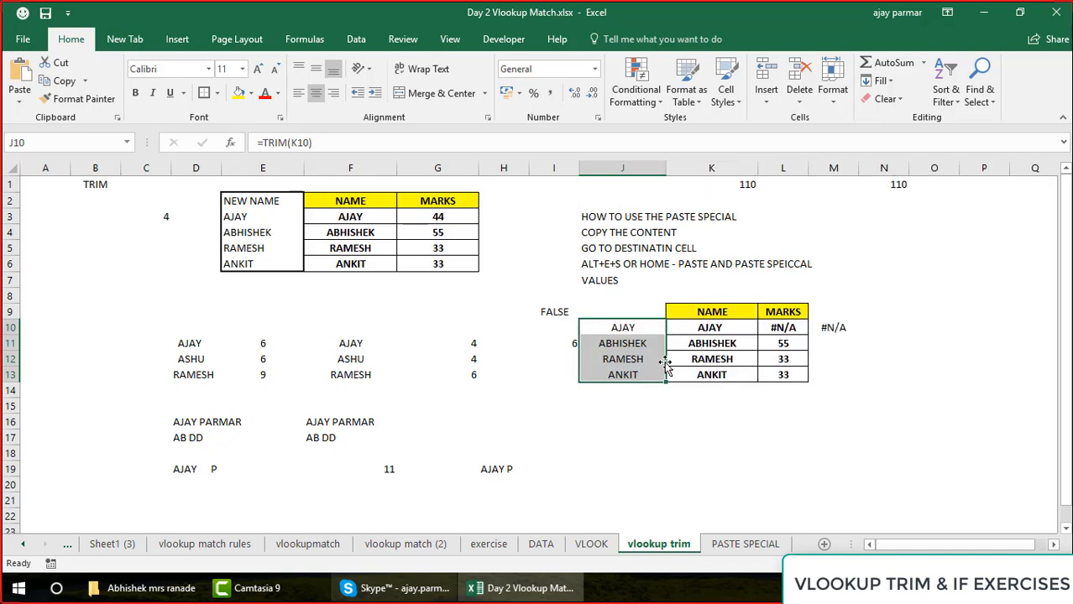
Apply All Borders to the trimmed names in J10:J13
left_click(712, 356)
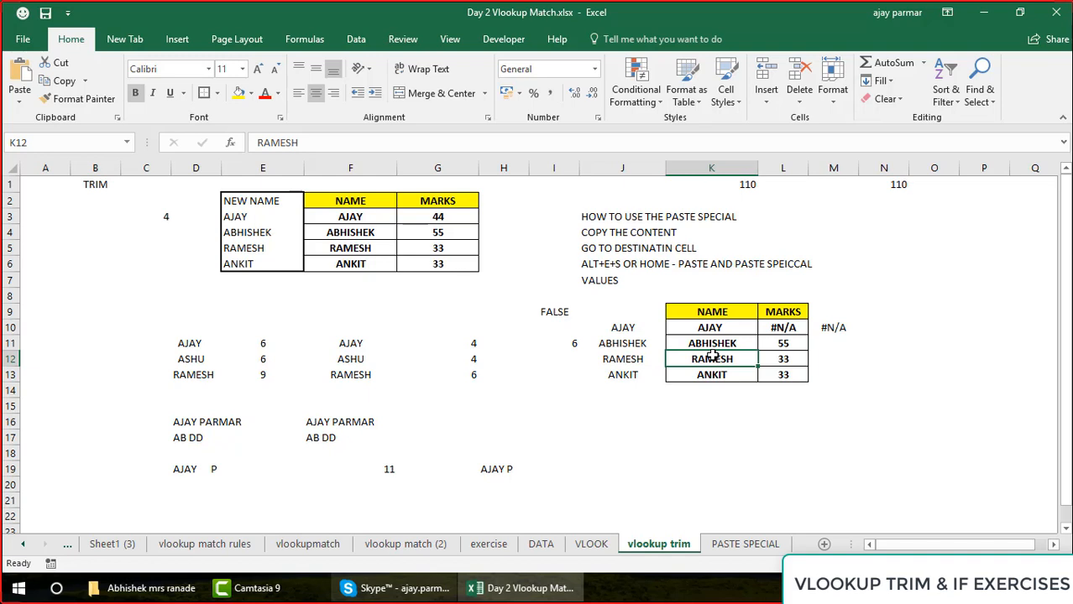
key("Up")
key("Left")
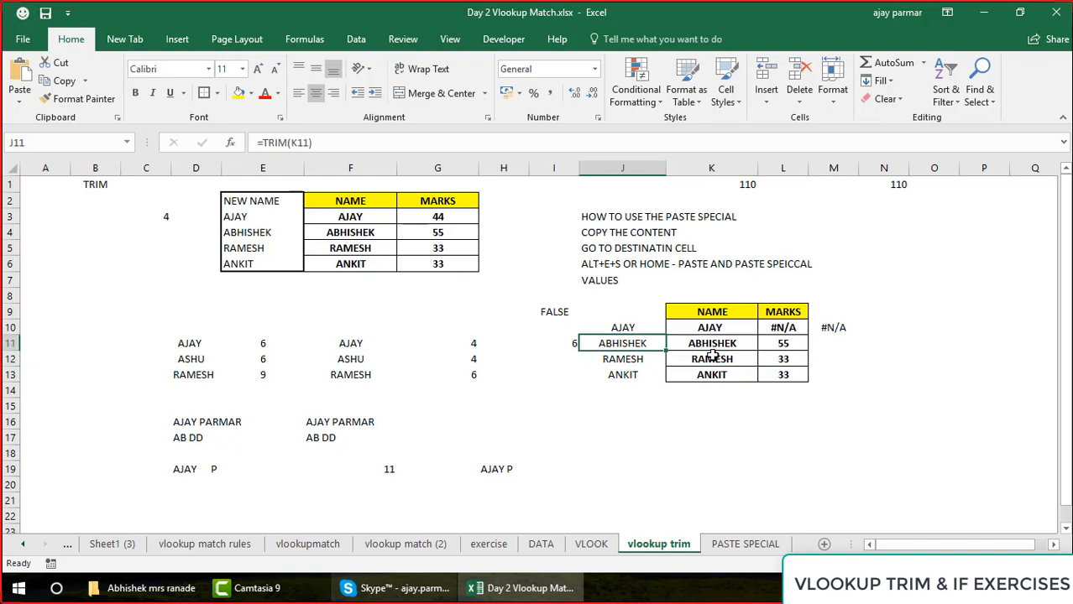
key("Up")
key("ctrl+shift+Down")
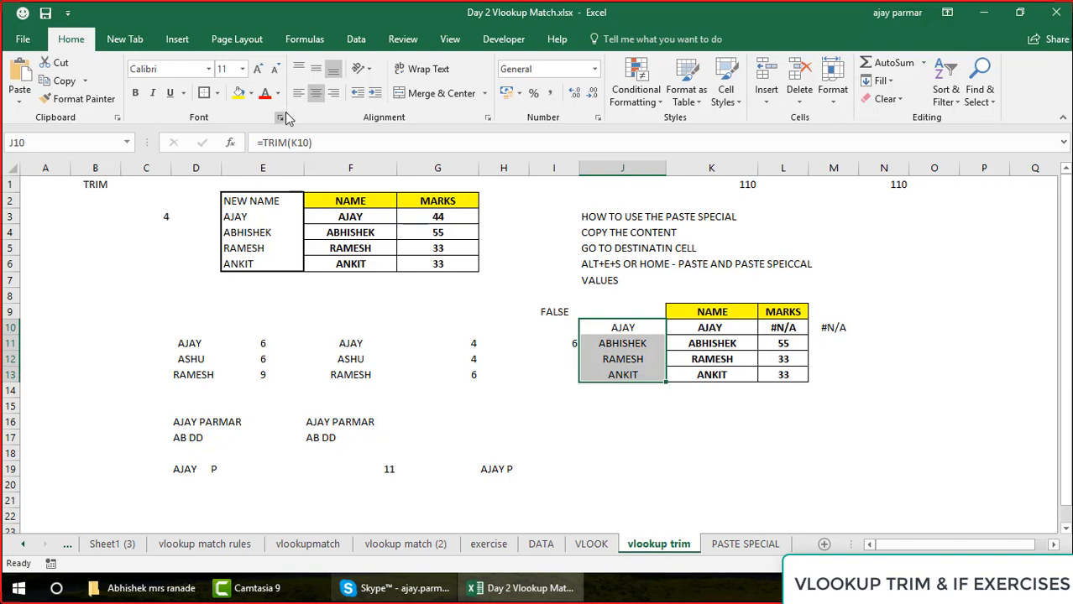
left_click(207, 94)
left_click(217, 94)
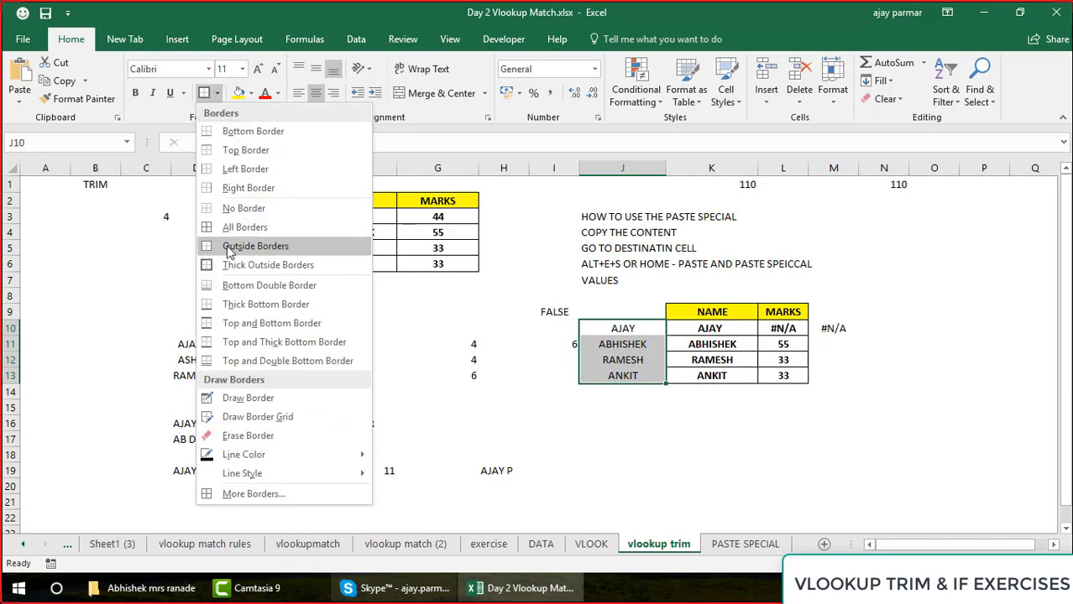
left_click(210, 233)
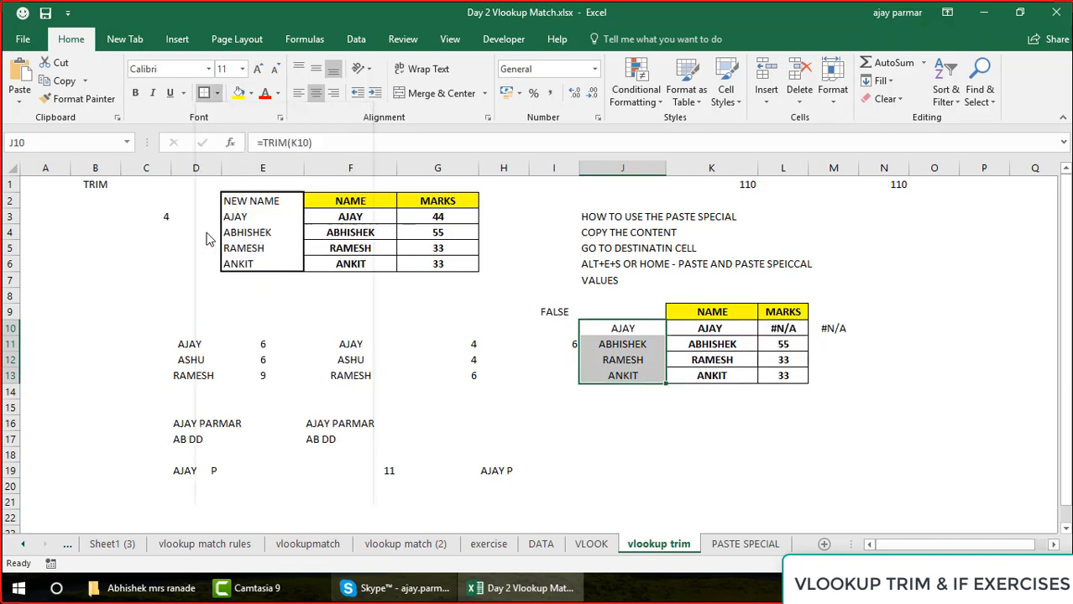
Start a VLOOKUP formula in N10 with the trimmed name in J10 as the lookup value
left_click(638, 331)
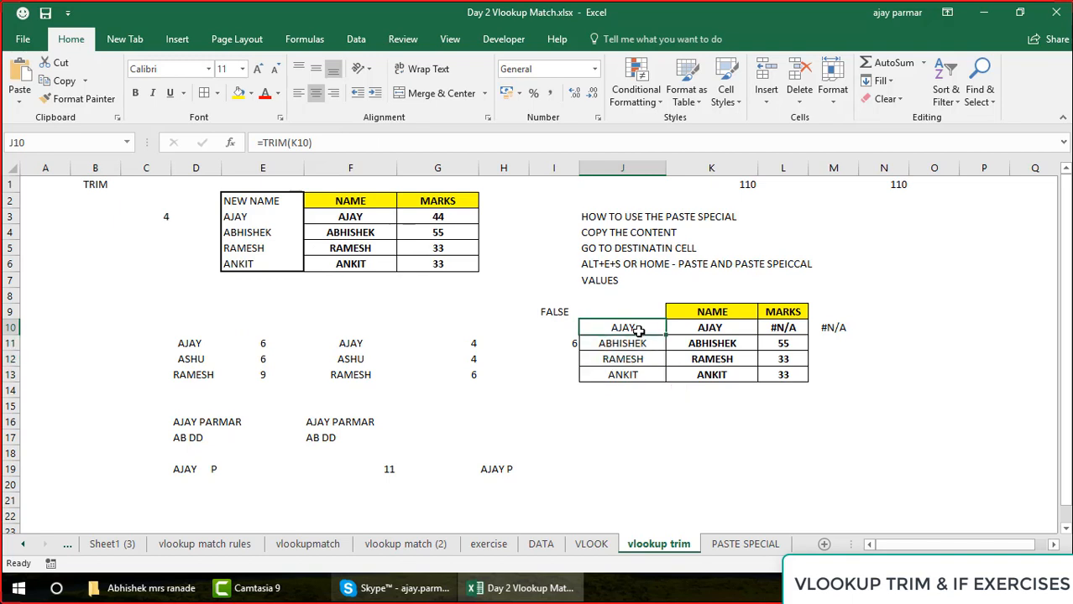
key("Right")
key("Right")
key("Right")
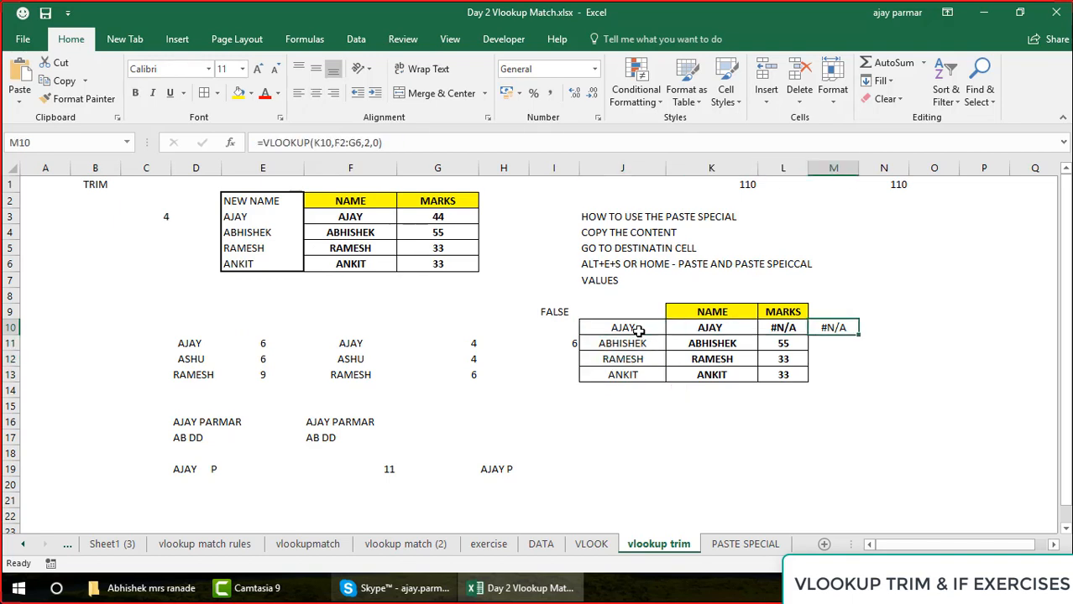
key("Right")
type("=VLOOK")
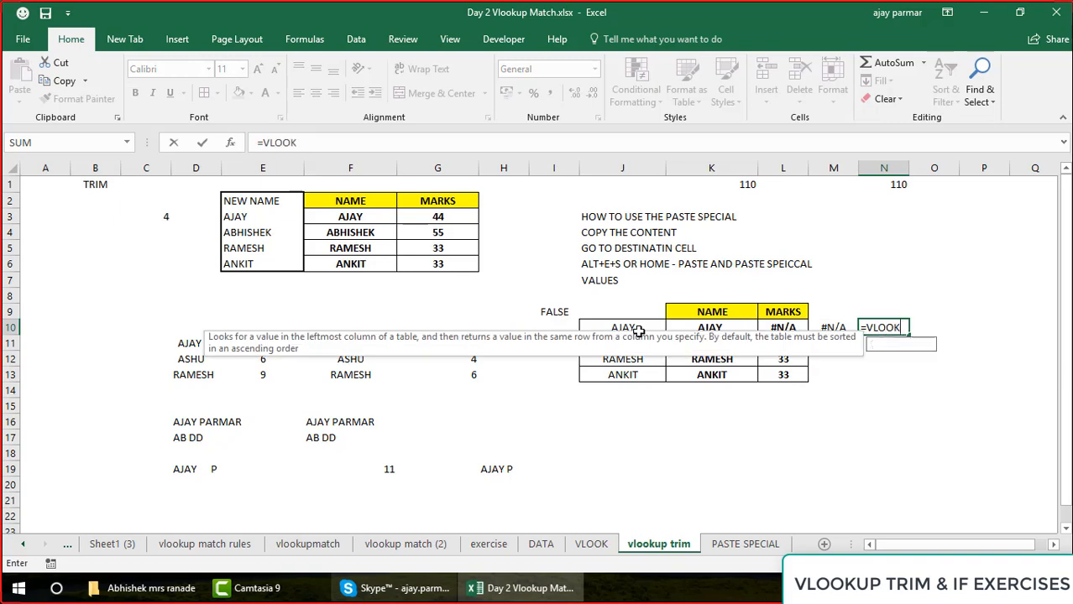
type("UP(")
key("Left")
key("Left")
key("Left")
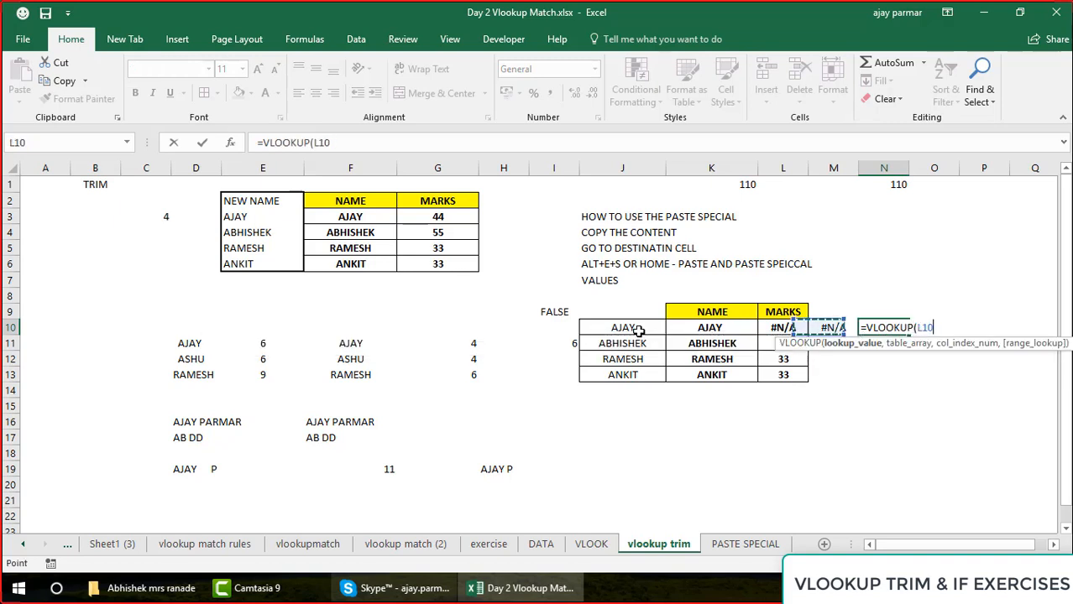
key("Left")
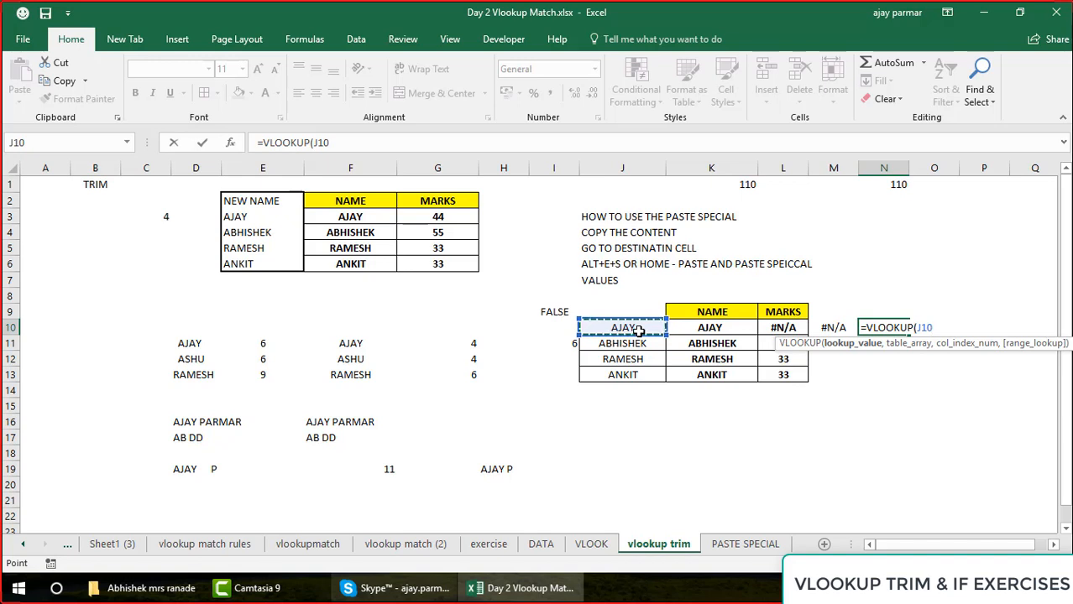
type(",")
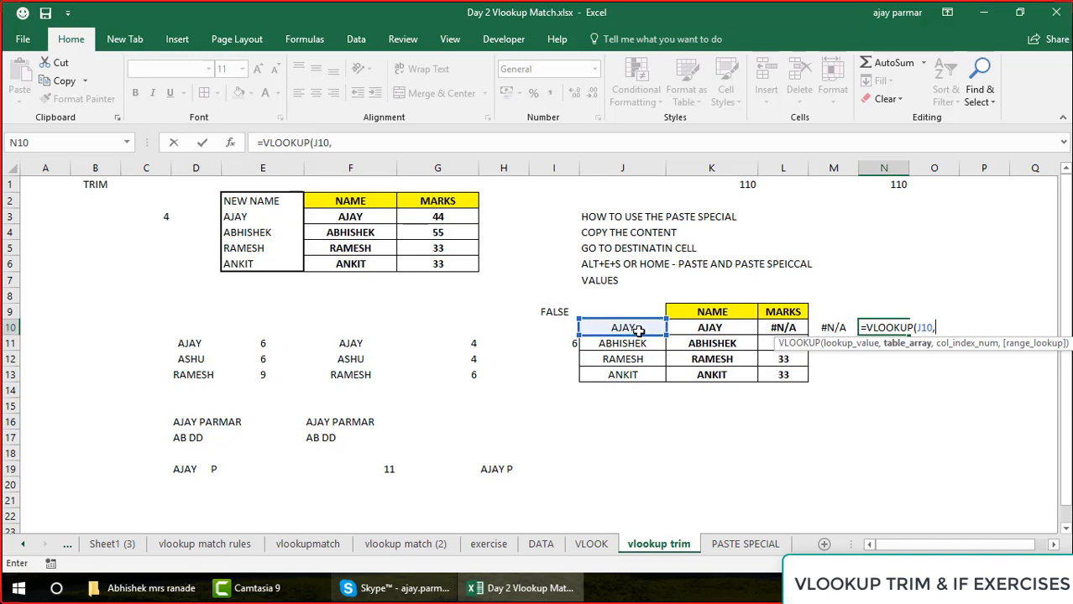
Complete the VLOOKUP in N10 with table range E2:G6, column index 2 and exact match 0
left_click(350, 205)
left_click(419, 263, "shift")
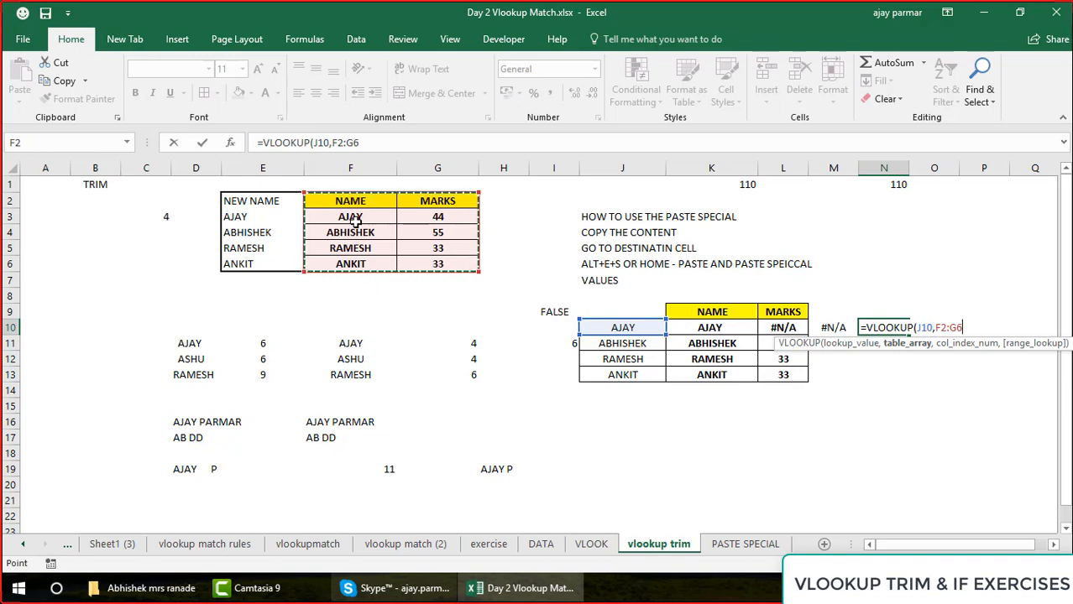
left_click_drag(261, 199, 462, 267)
type(",2")
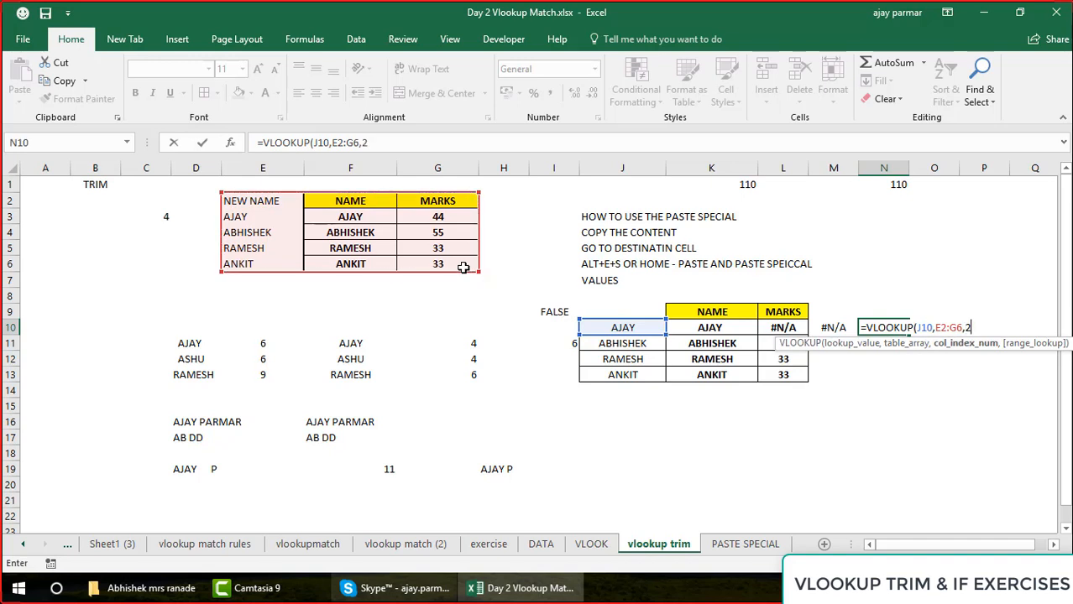
type(",0)")
key("Return")
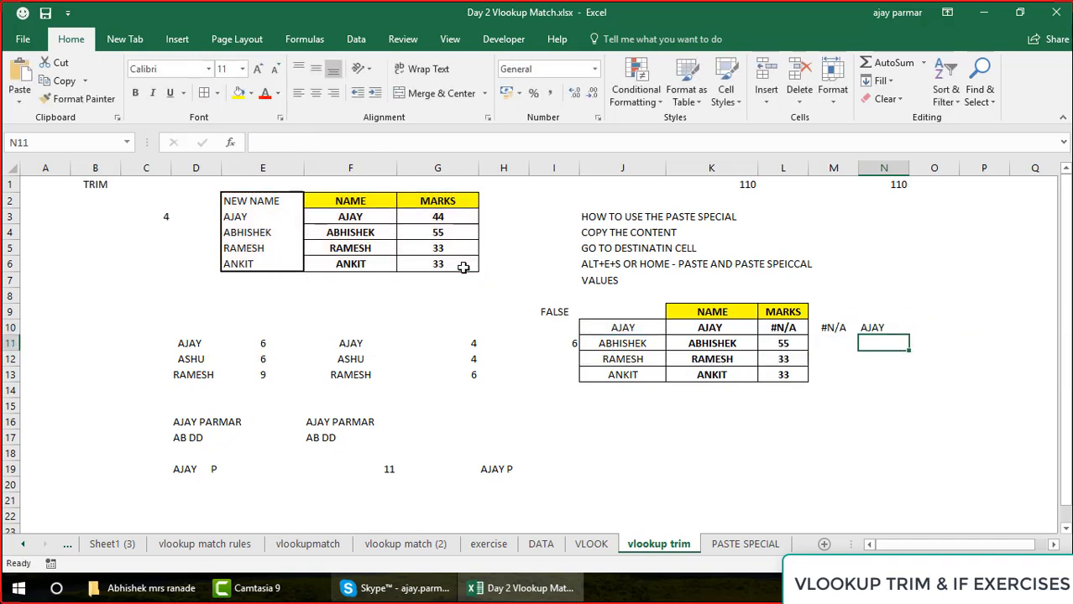
Change the column index of the VLOOKUP in N10 to 3
key("Up")
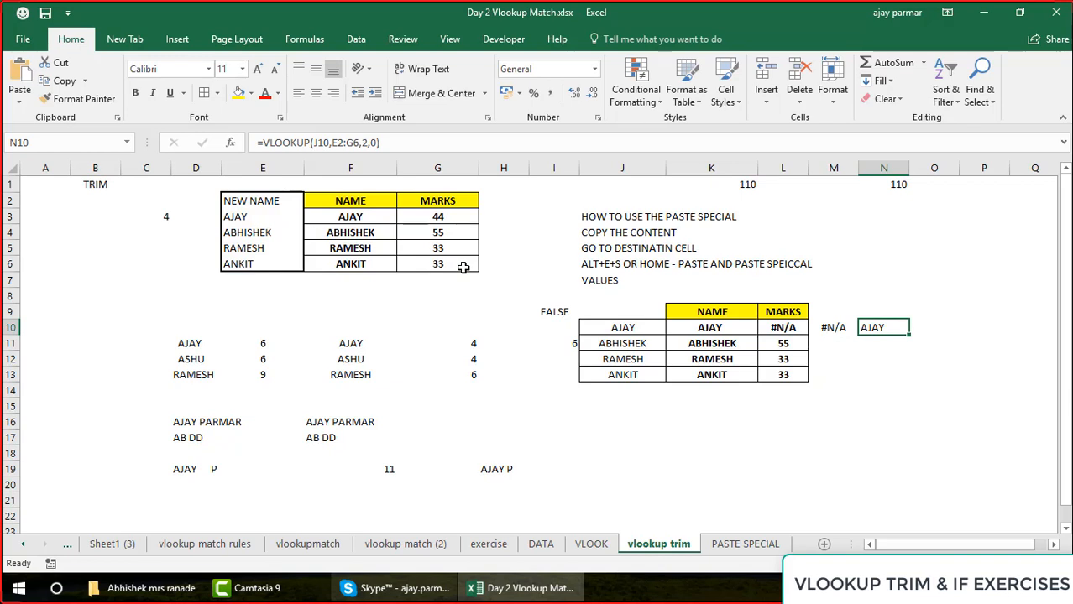
left_click(367, 142)
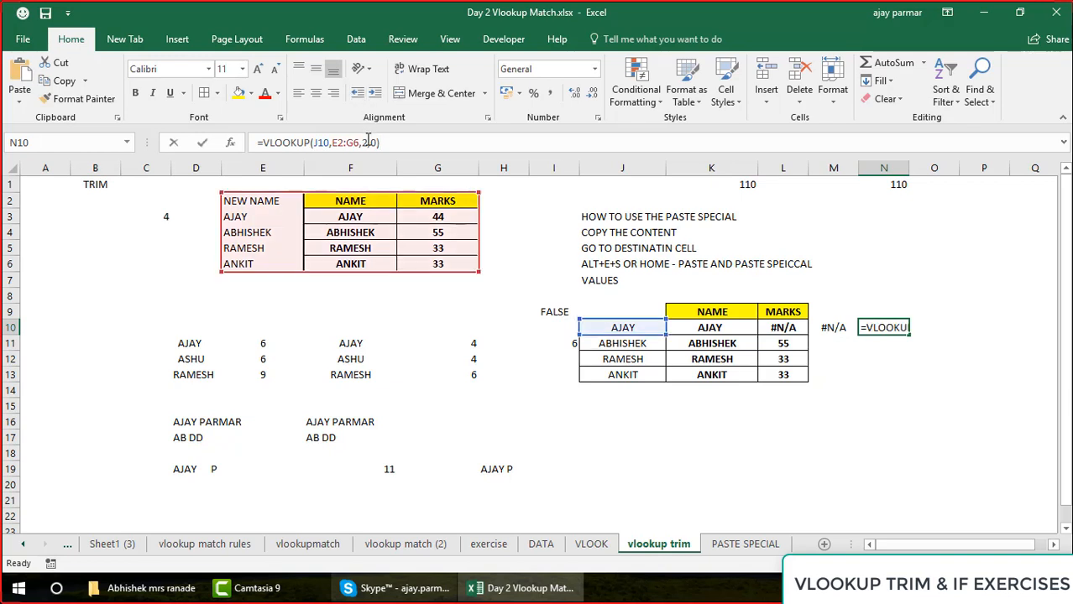
key("BackSpace")
type("3")
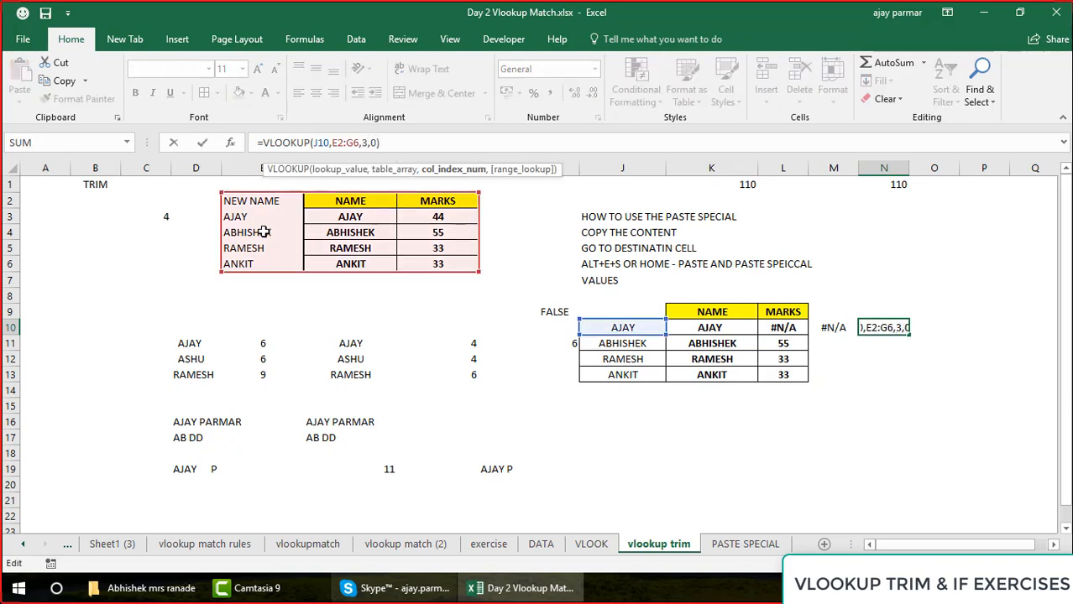
key("ctrl+Return")
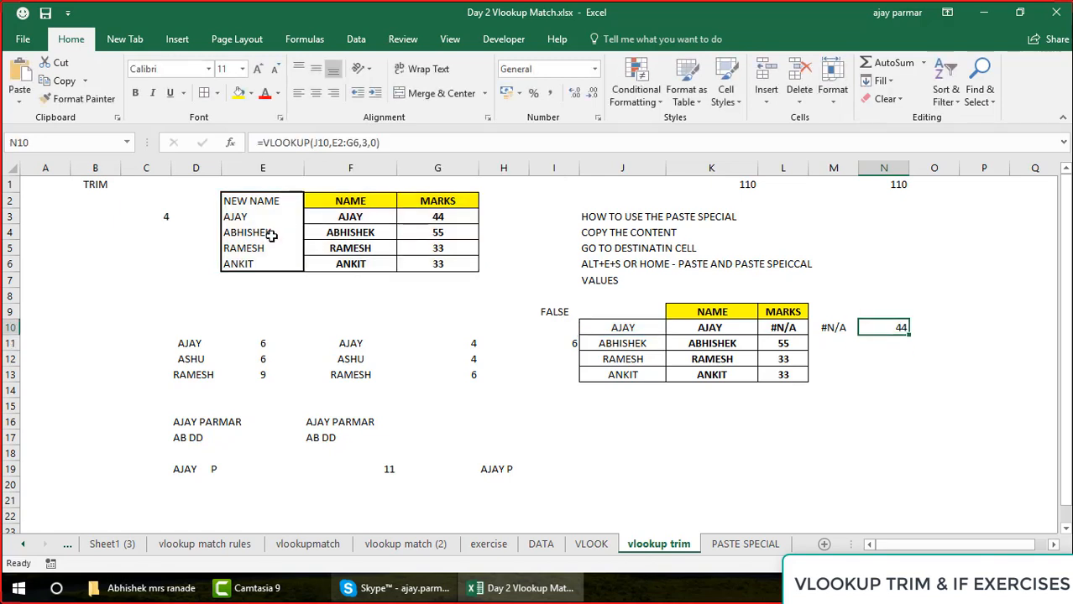
Examine the original names in K10:K13 and the trimmed names beside them in J10:J13
key("Left")
key("Left")
key("Left")
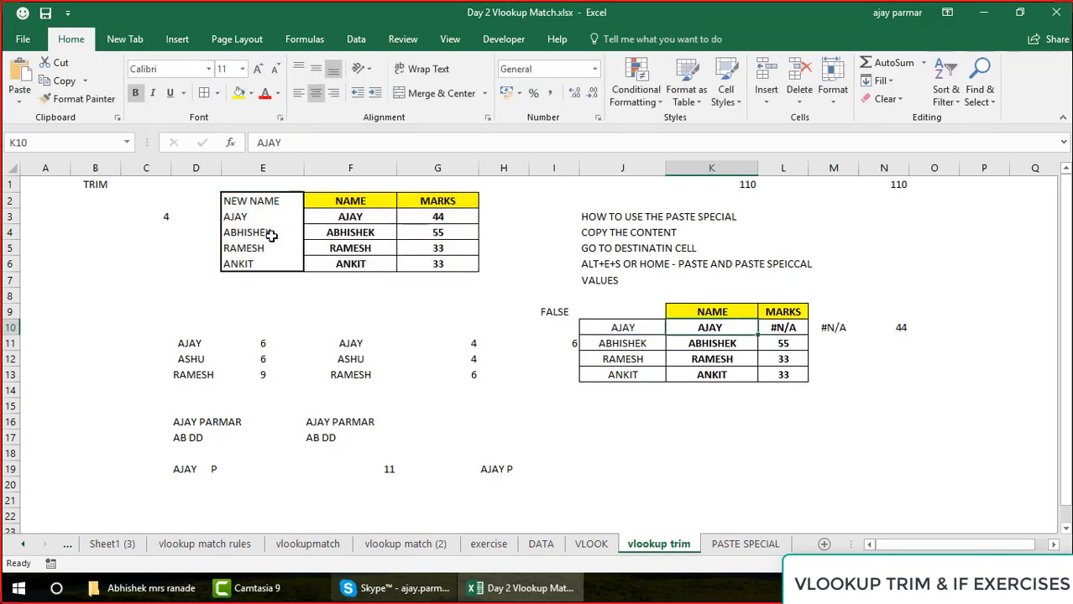
key("shift+Down")
key("shift+Down")
key("shift+Down")
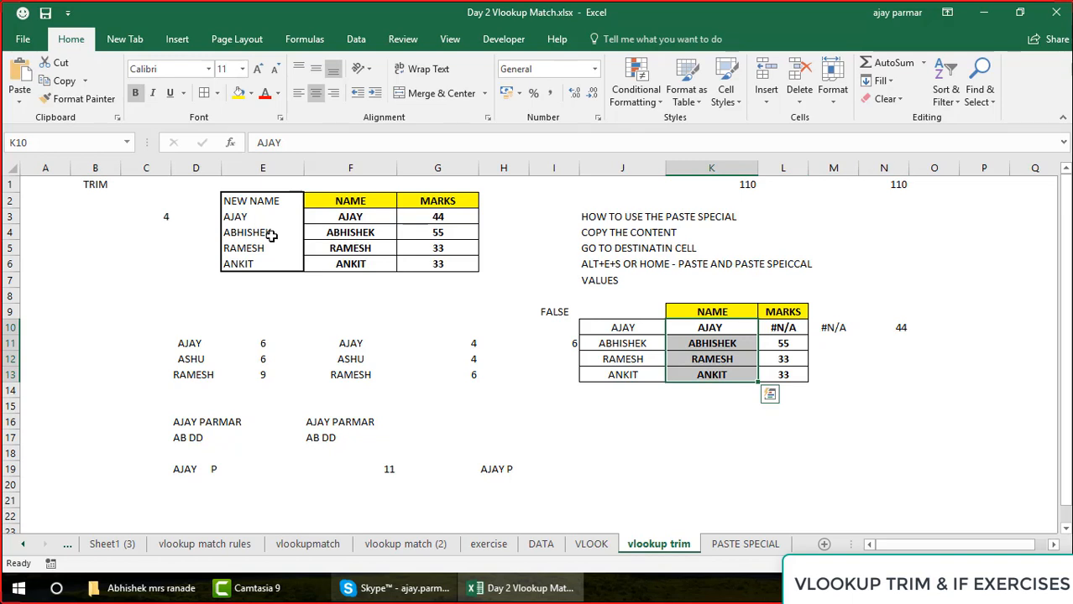
key("Left")
key("shift+Down")
key("shift+Down")
key("shift+Down")
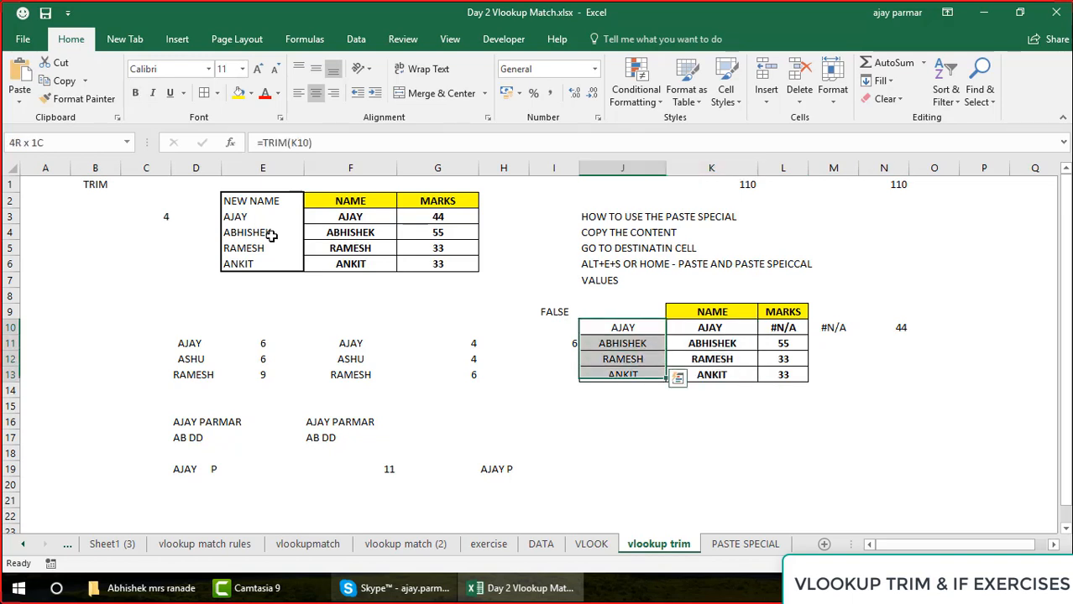
key("ctrl+v")
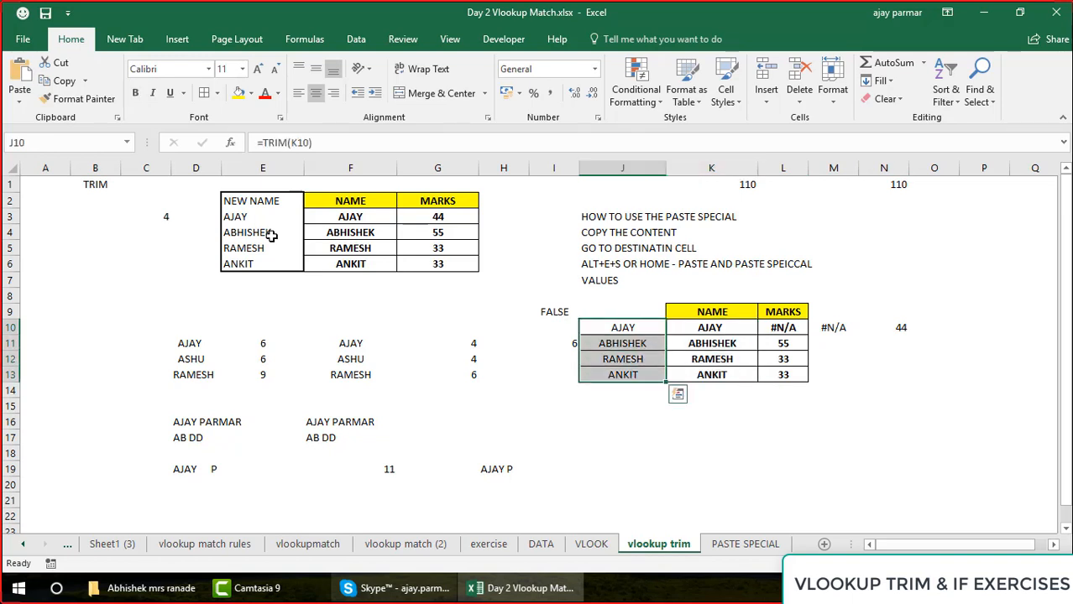
Start a VLOOKUP formula in O10 with the untrimmed name in K10 as the lookup value
key("Right")
key("Right")
key("Right")
key("Right")
key("Right")
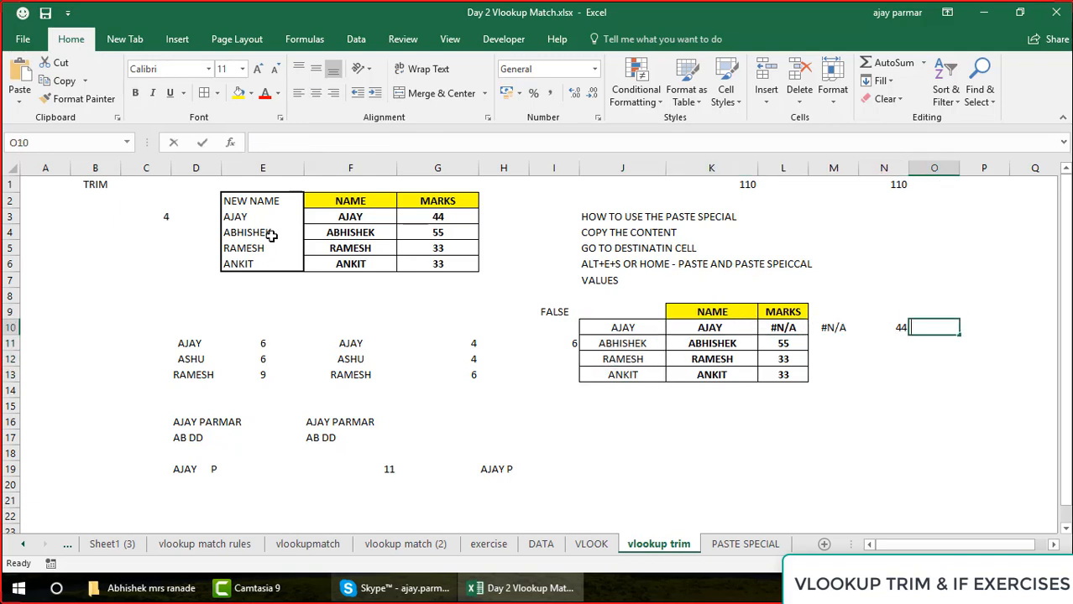
type("=VLOOKUP")
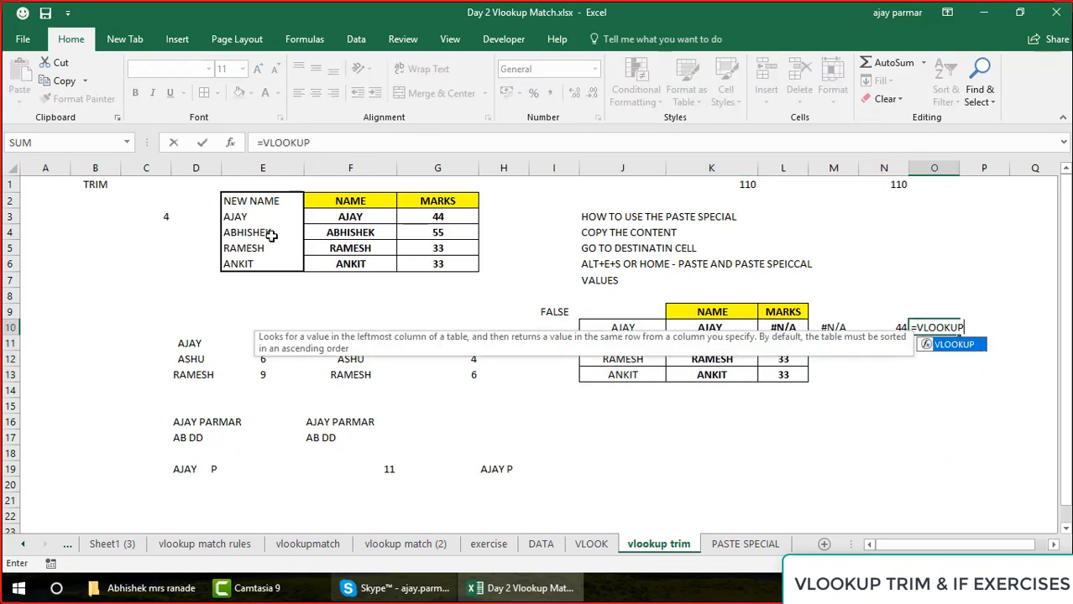
type("(")
key("Left")
key("Left")
key("Left")
key("Left")
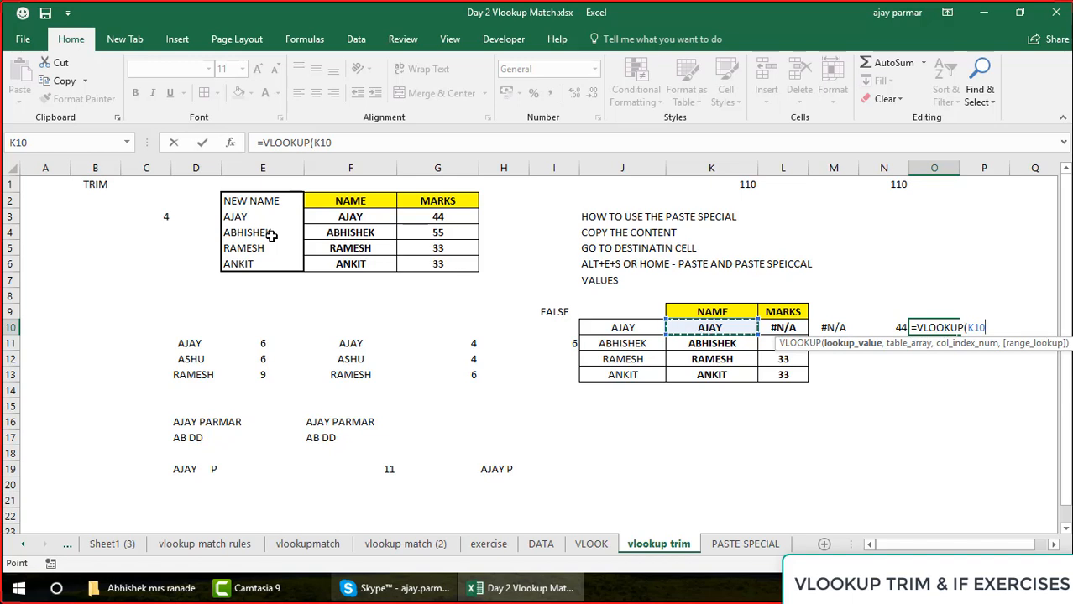
type(",")
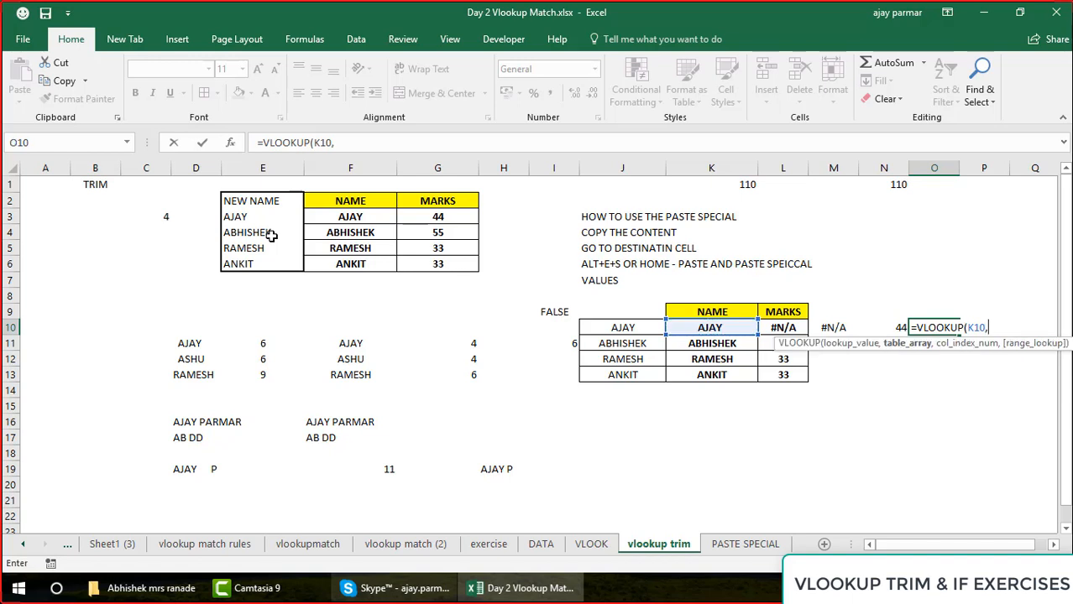
Complete the VLOOKUP in O10 with table range E2:G6, column index 3 and exact match 0
left_click(340, 202)
left_click(252, 200)
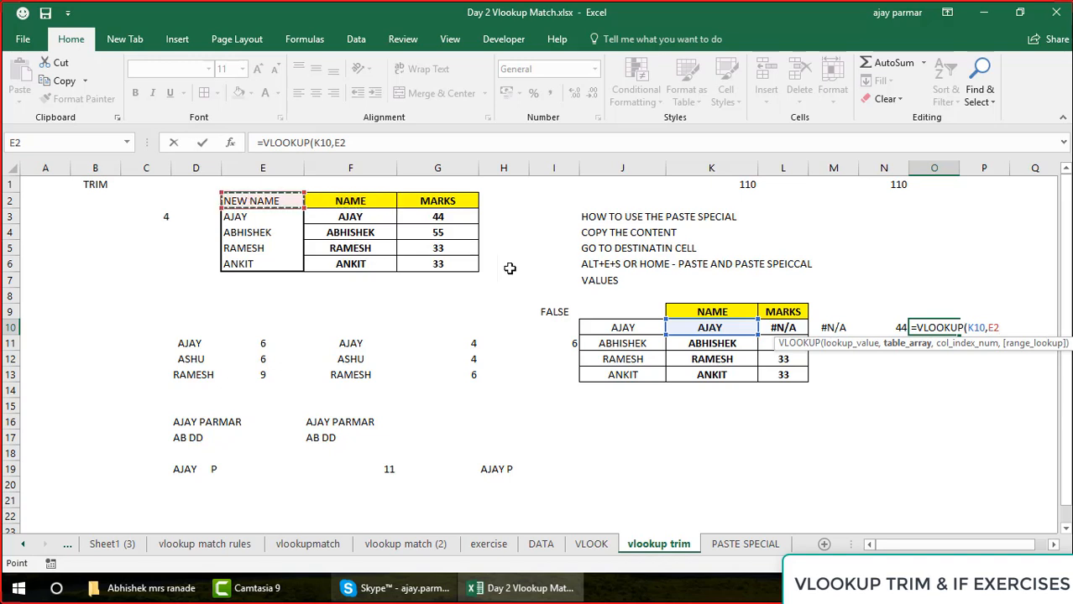
left_click(454, 266, "shift")
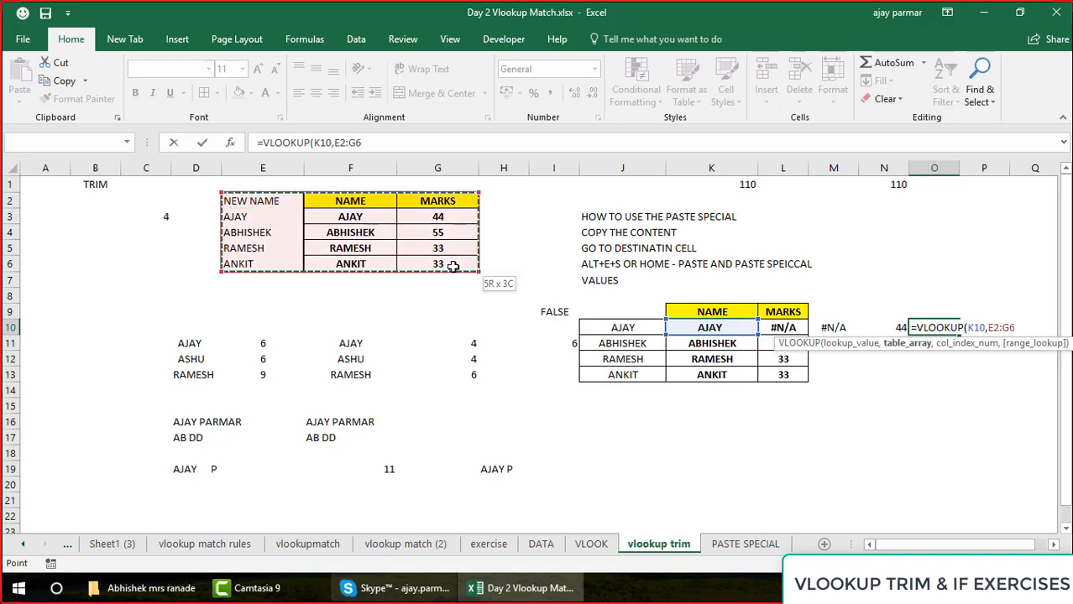
type(",3,0)")
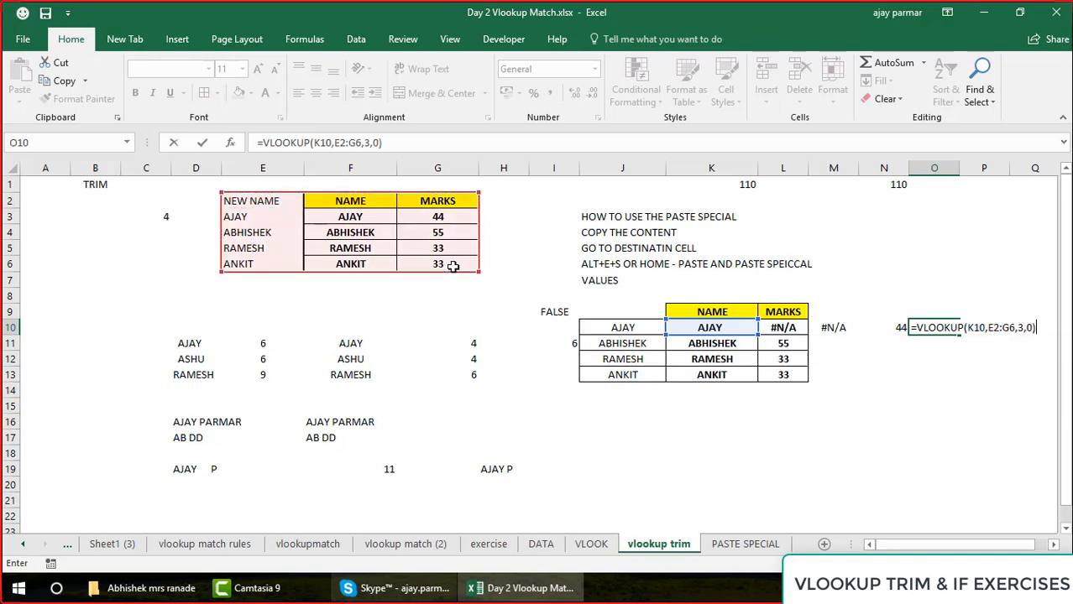
key("Return")
key("Up")
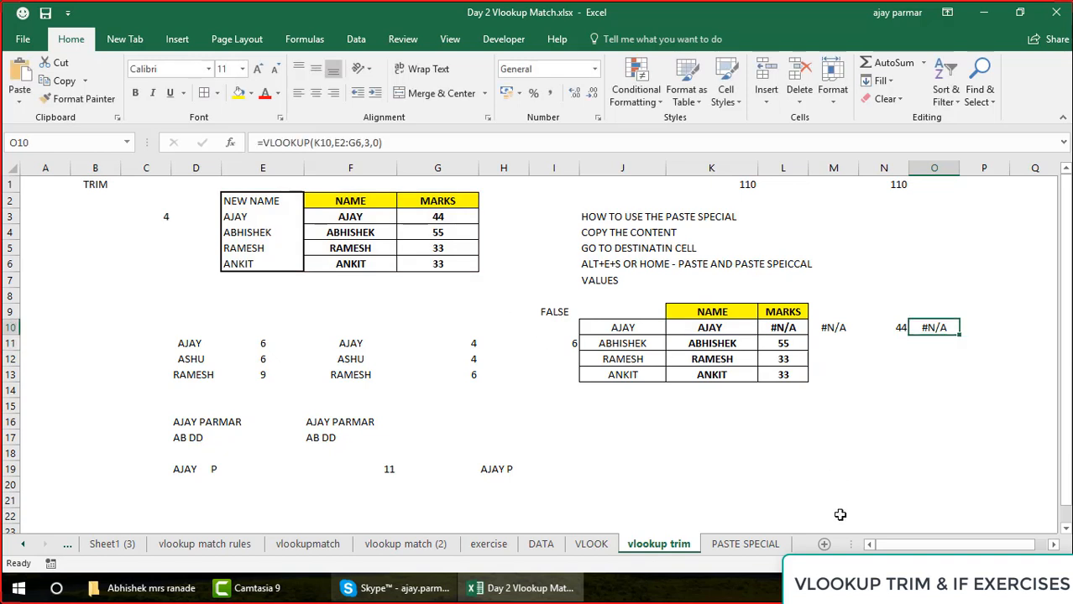
Evaluate the VLOOKUP formula in O10 part by part to inspect its lookup value, and close the evaluation
left_click_drag(933, 549, 941, 550)
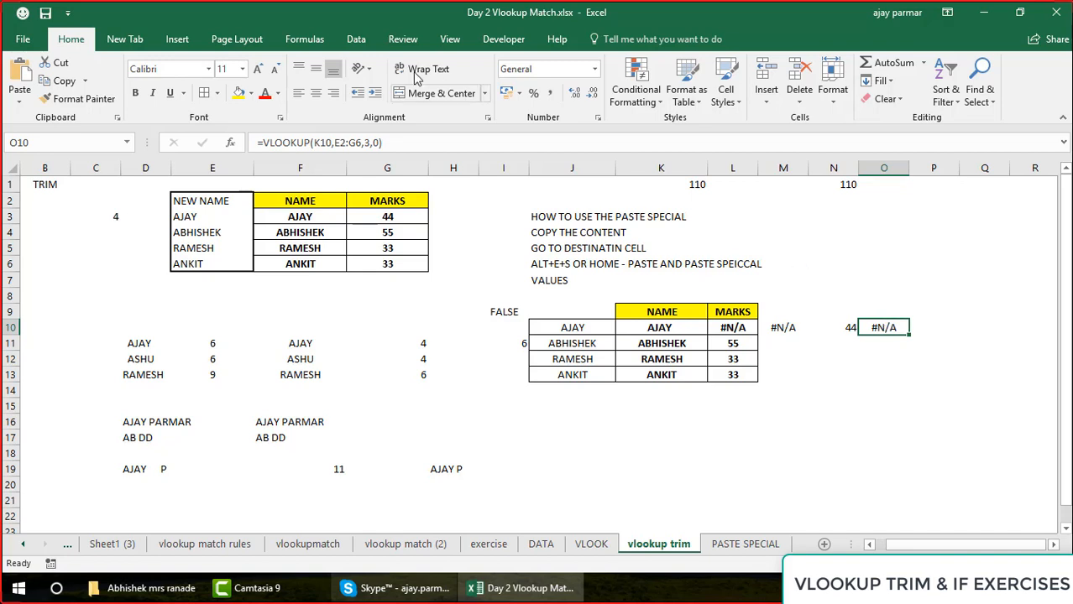
left_click(301, 40)
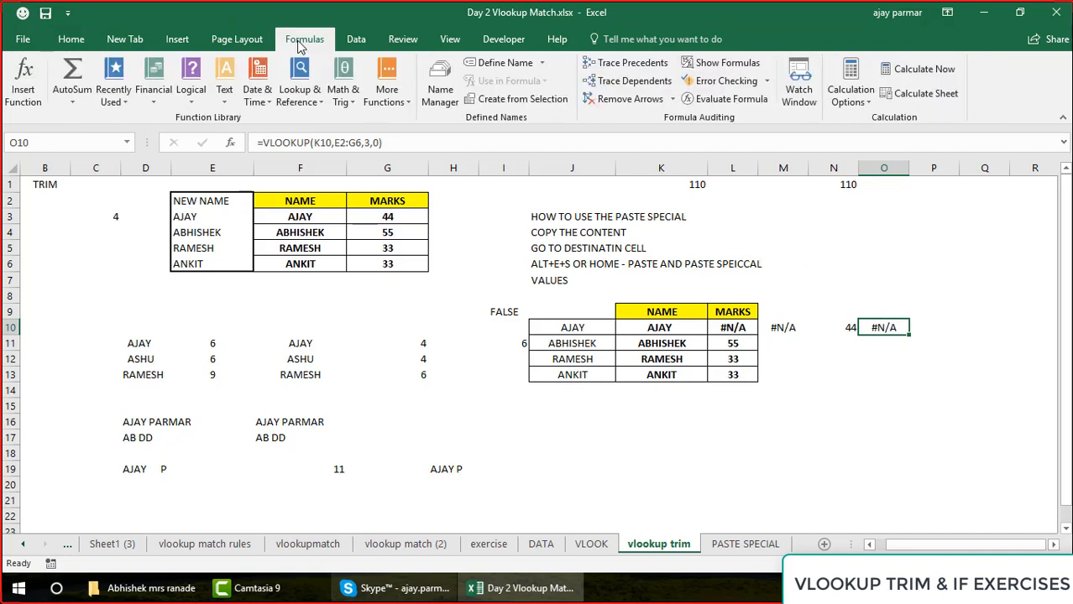
left_click(730, 100)
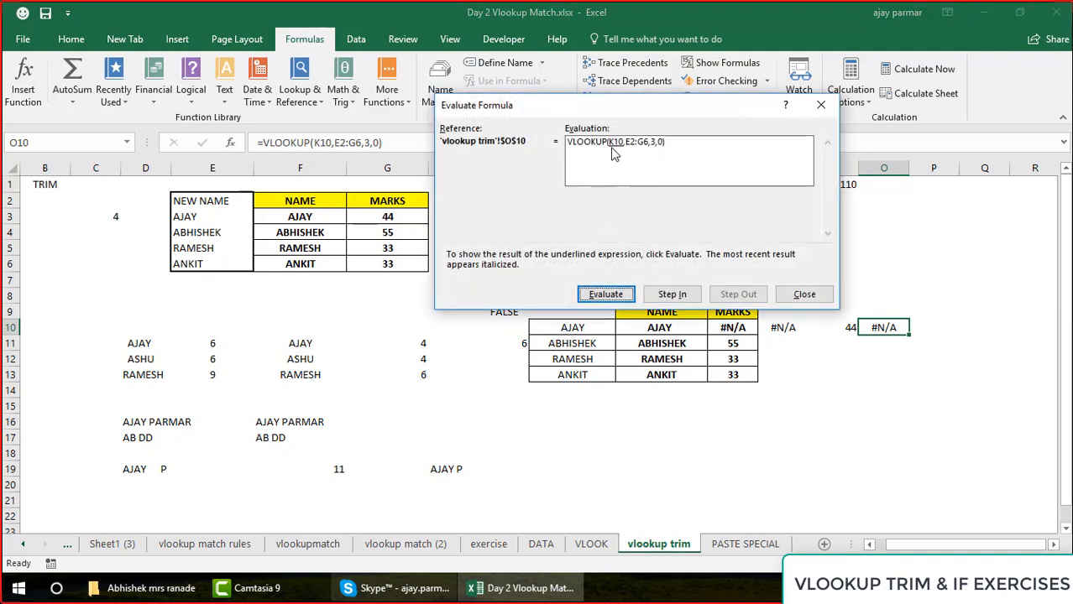
left_click(605, 294)
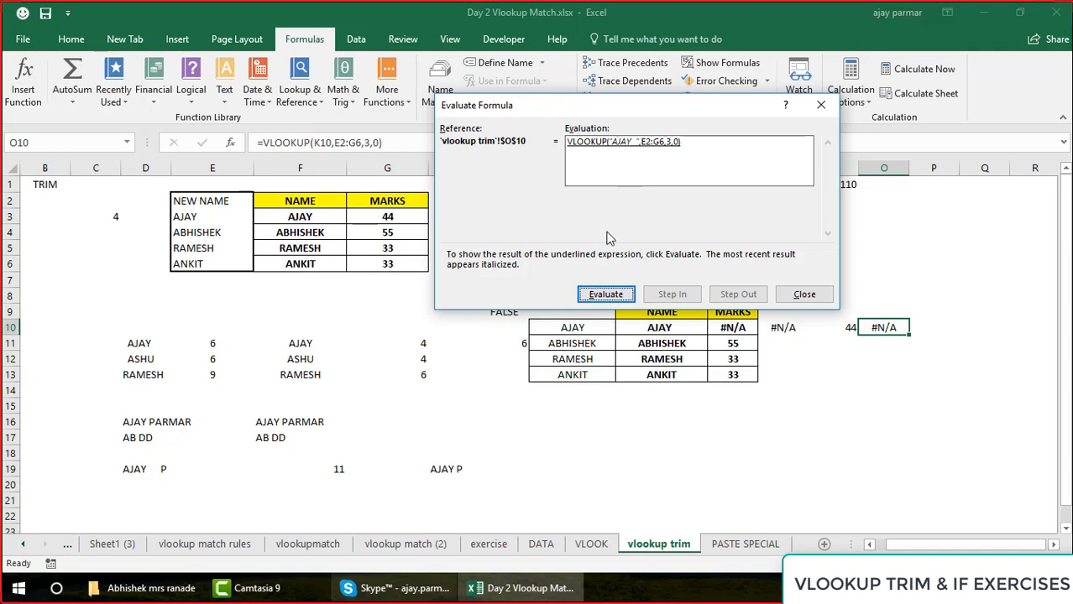
left_click(605, 295)
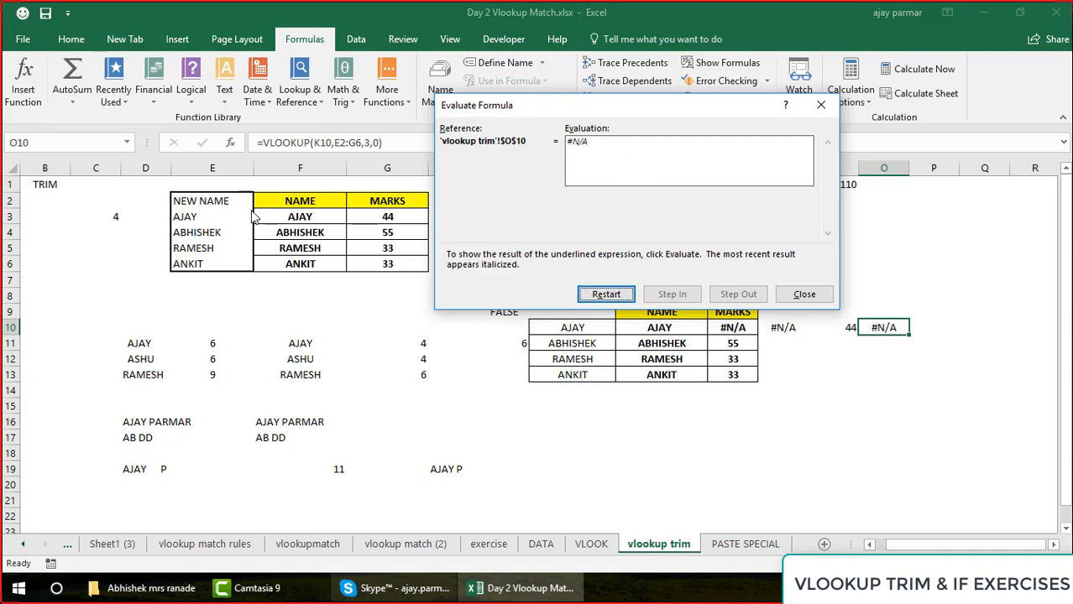
left_click(804, 295)
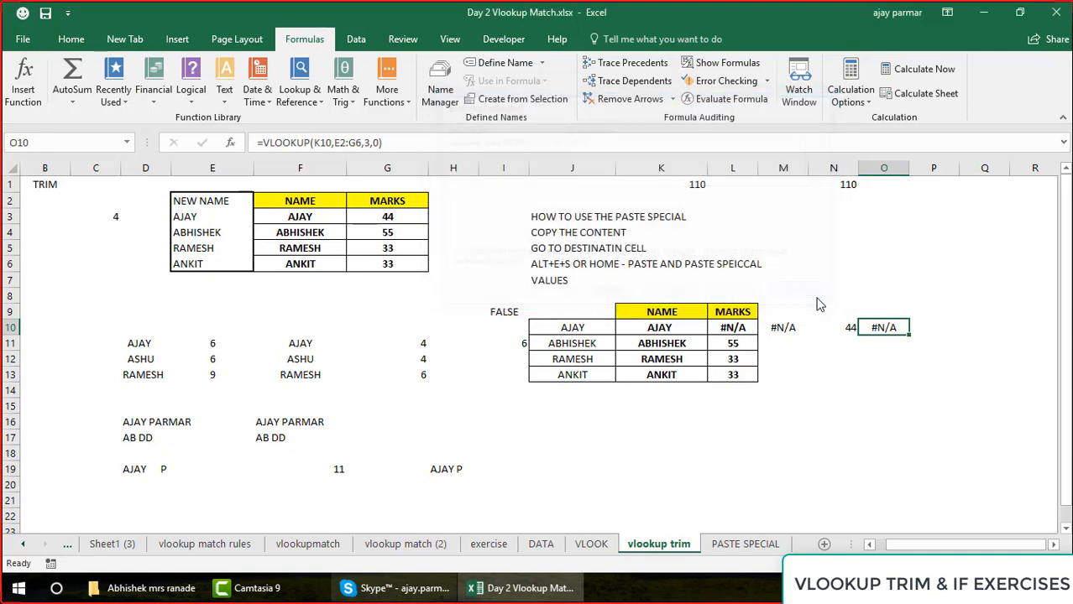
Wrap the lookup value K10 of the O10 formula in TRIM, giving =VLOOKUP(TRIM(K10),E2:G6,3,0)
left_click(316, 145)
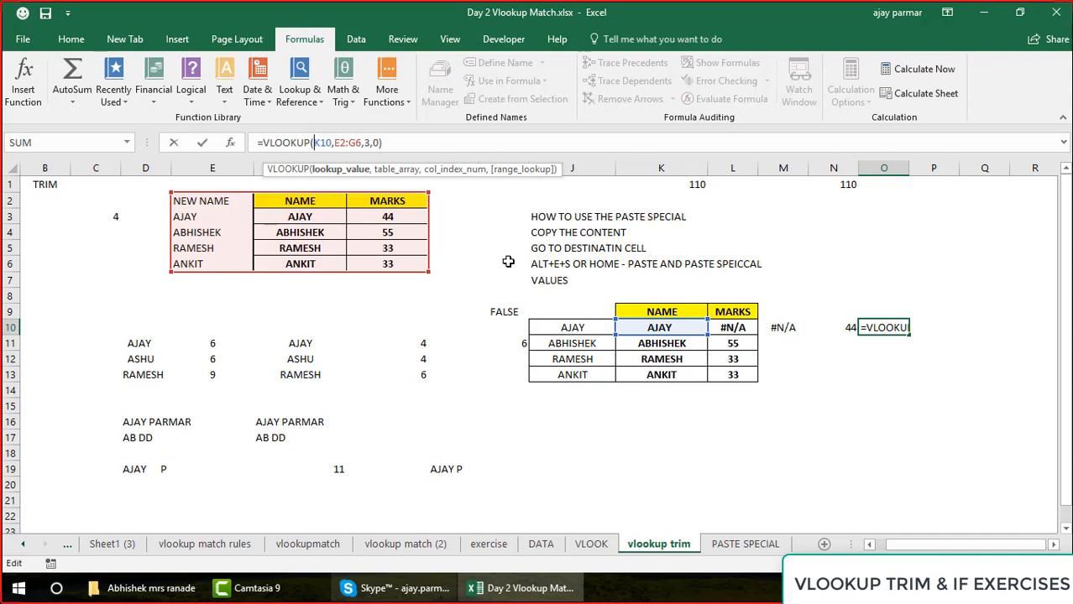
type("TRIM(")
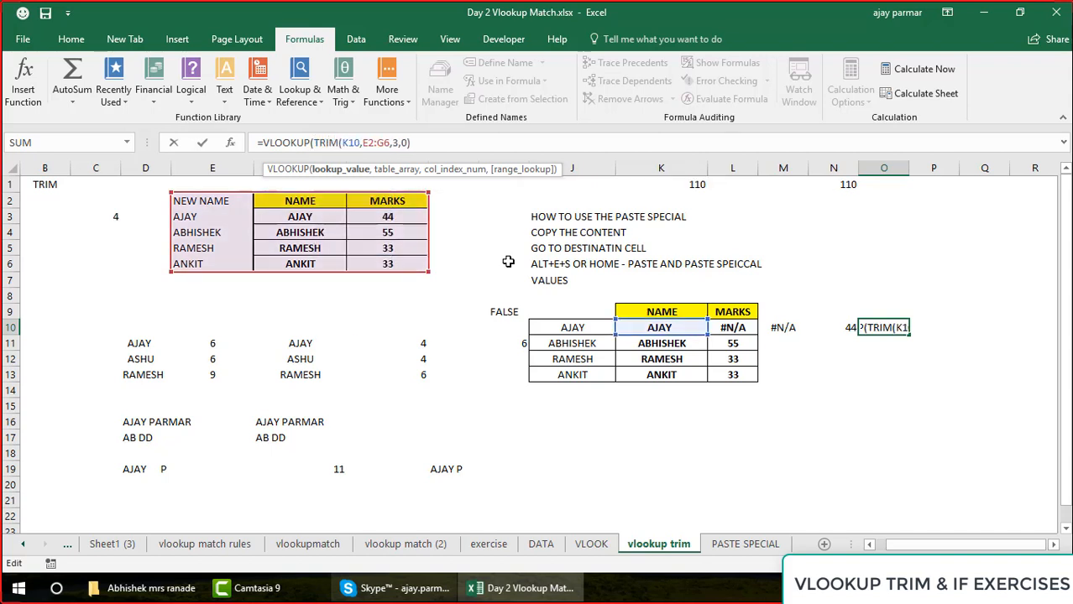
left_click(367, 144)
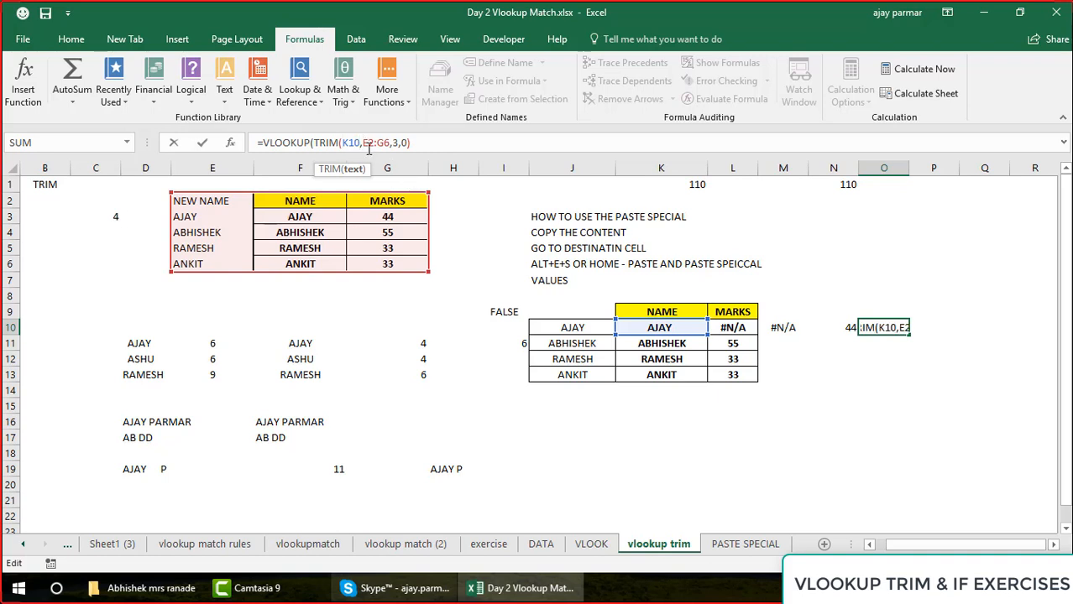
type("),")
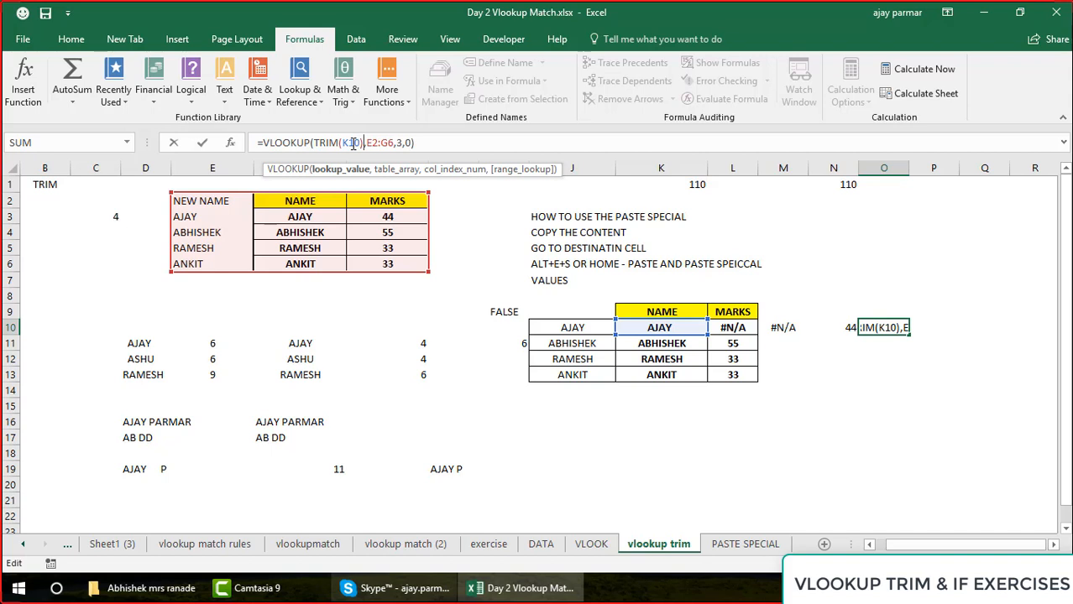
key("Return")
key("Up")
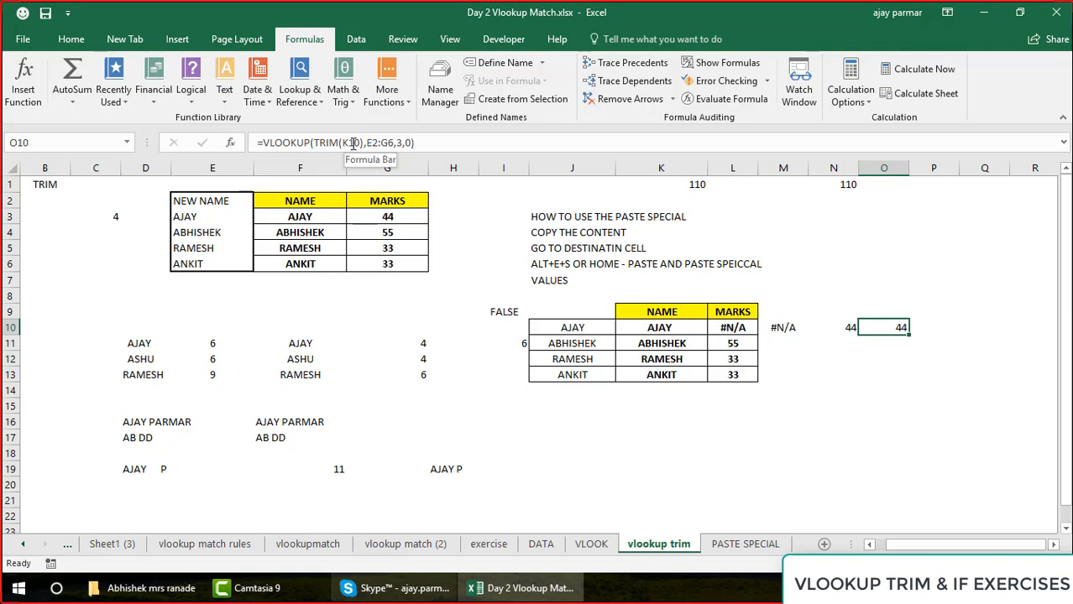
Evaluate the VLOOKUP with the nested TRIM in O10 part by part through to its final result
left_click(730, 99)
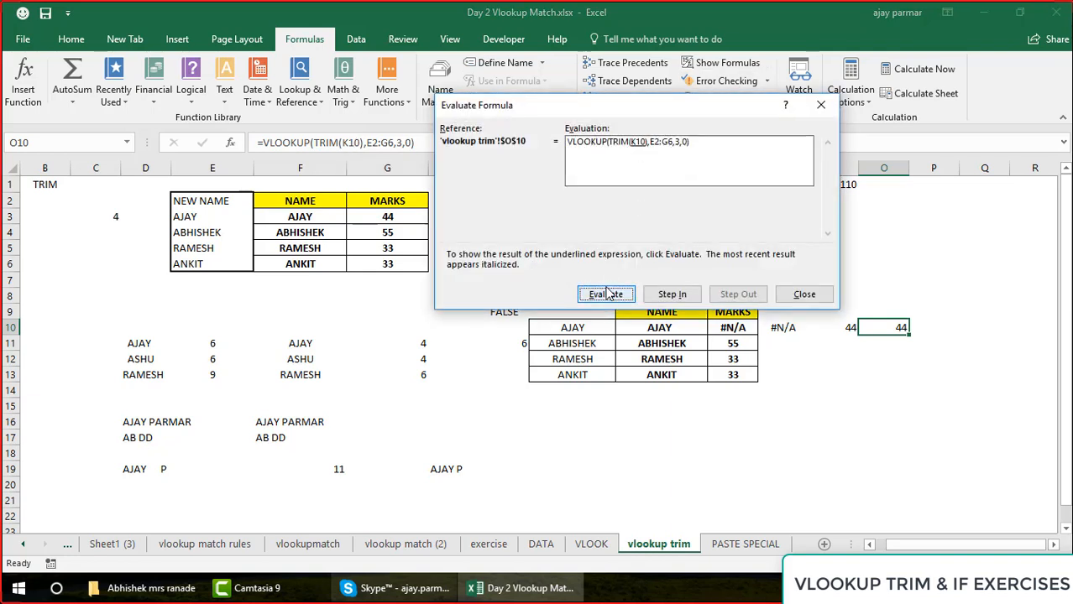
left_click(607, 292)
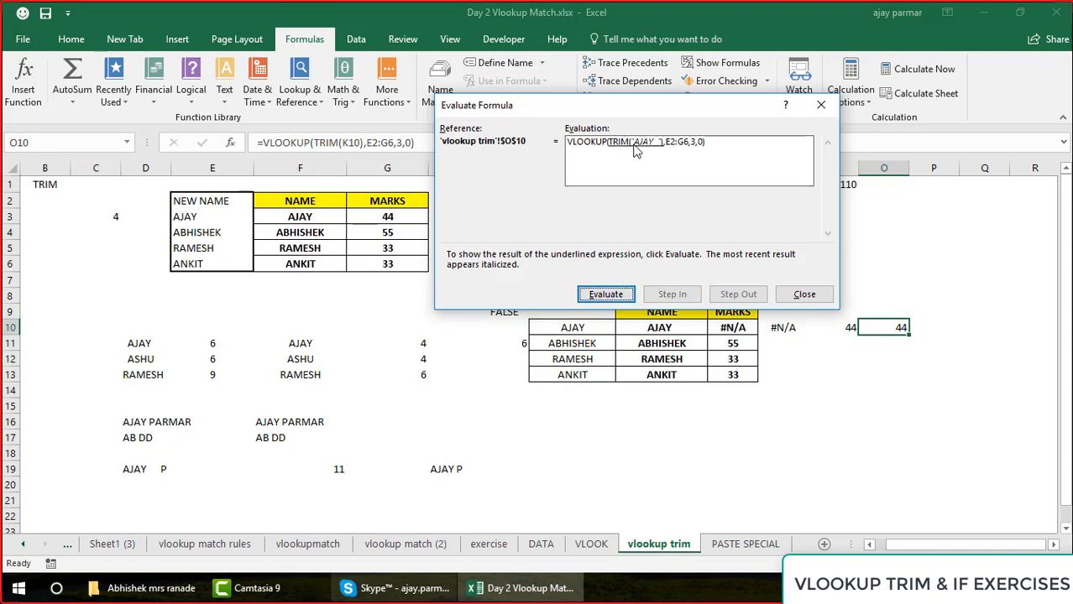
left_click(608, 299)
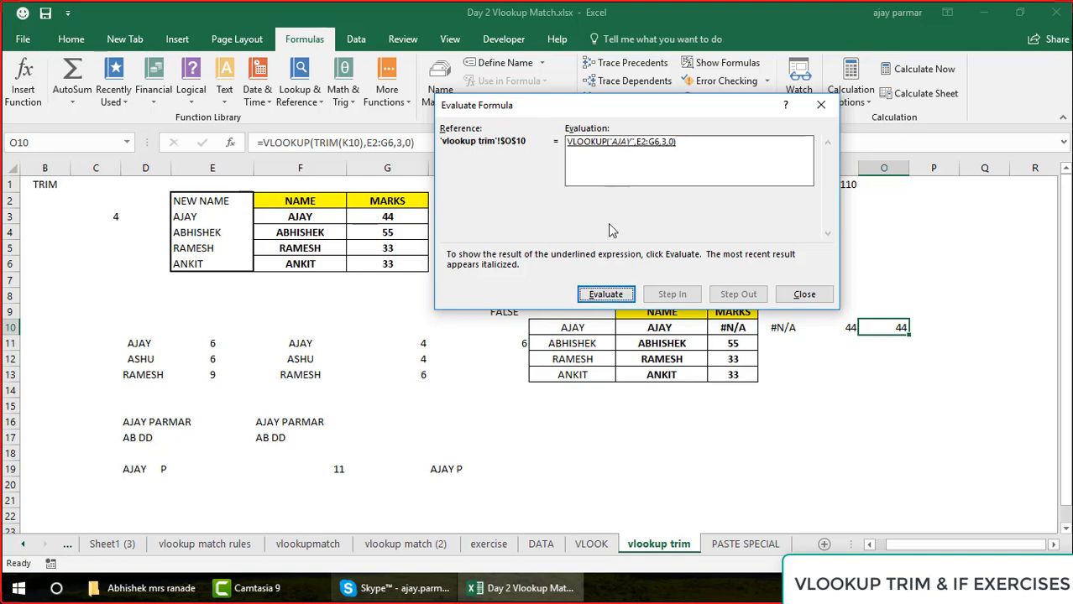
left_click(607, 295)
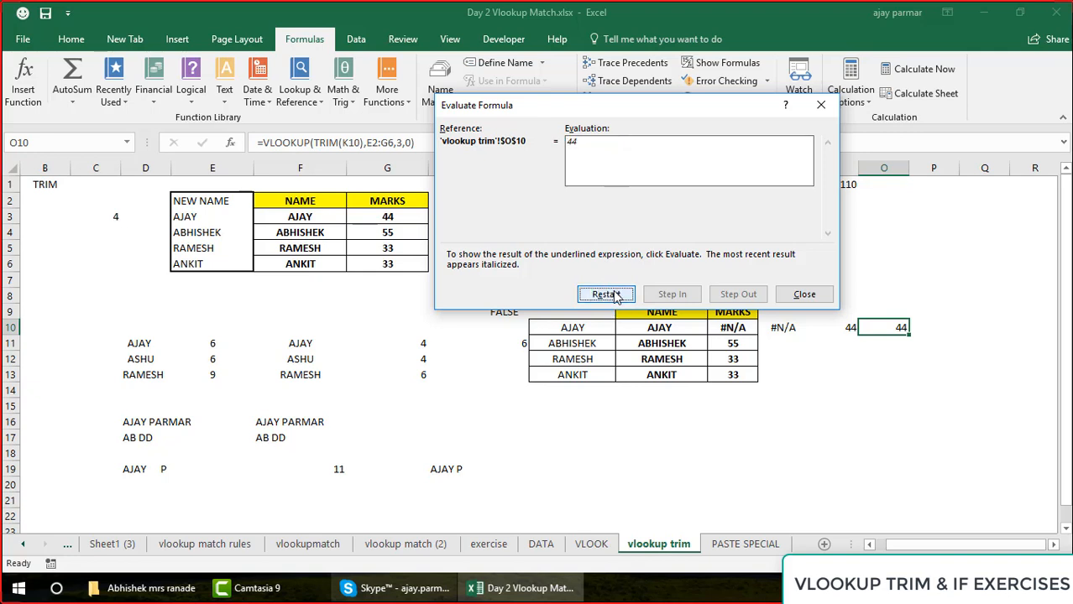
left_click(808, 297)
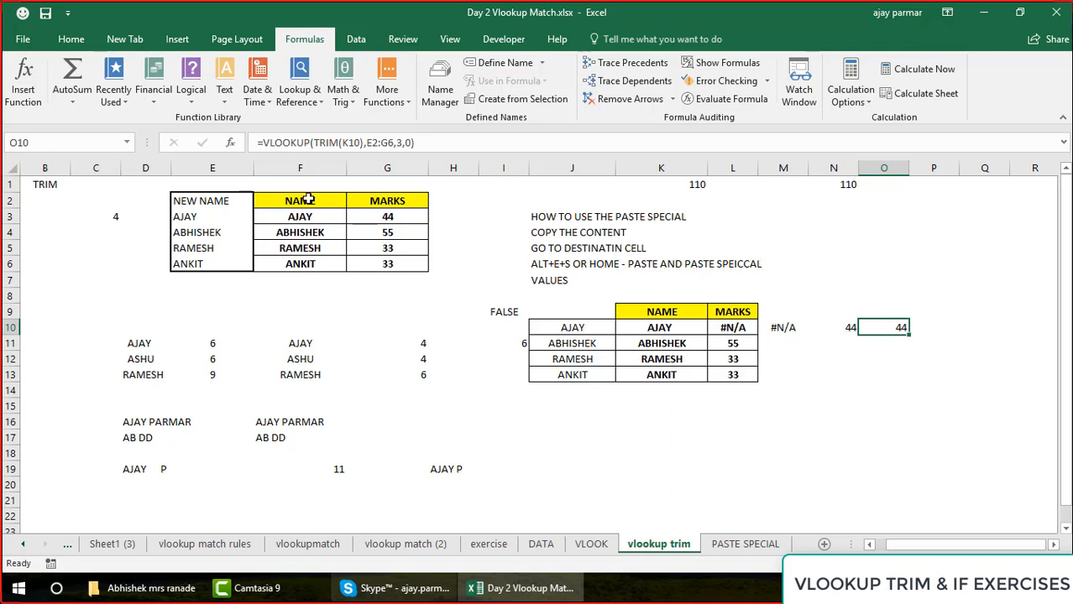
Copy the NAME and MARKS table F2:G6 to C2 of a new worksheet and widen column C
left_click_drag(308, 199, 395, 269)
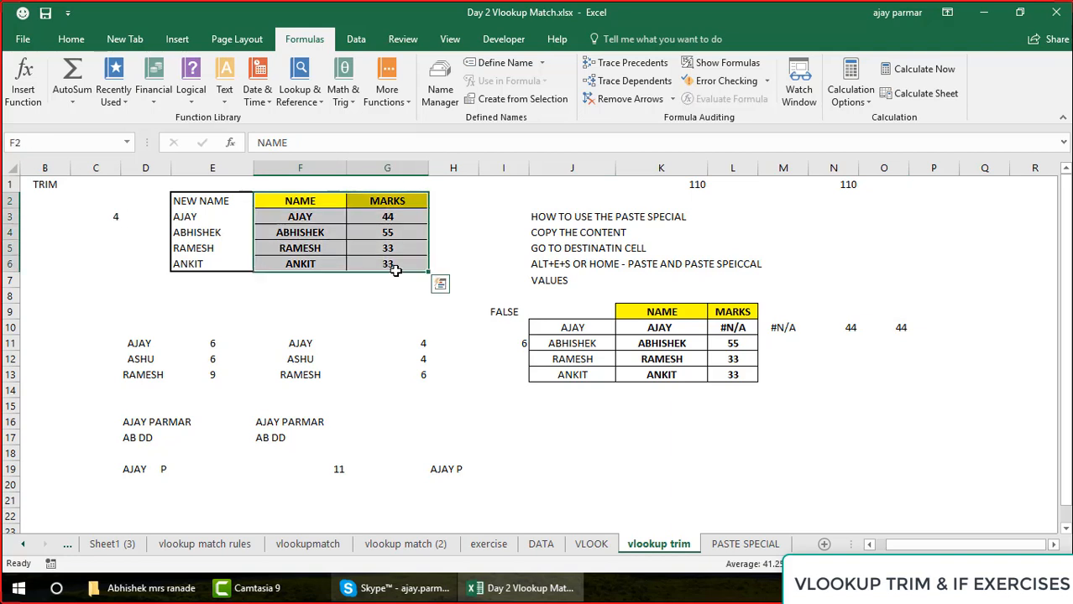
key("ctrl+q")
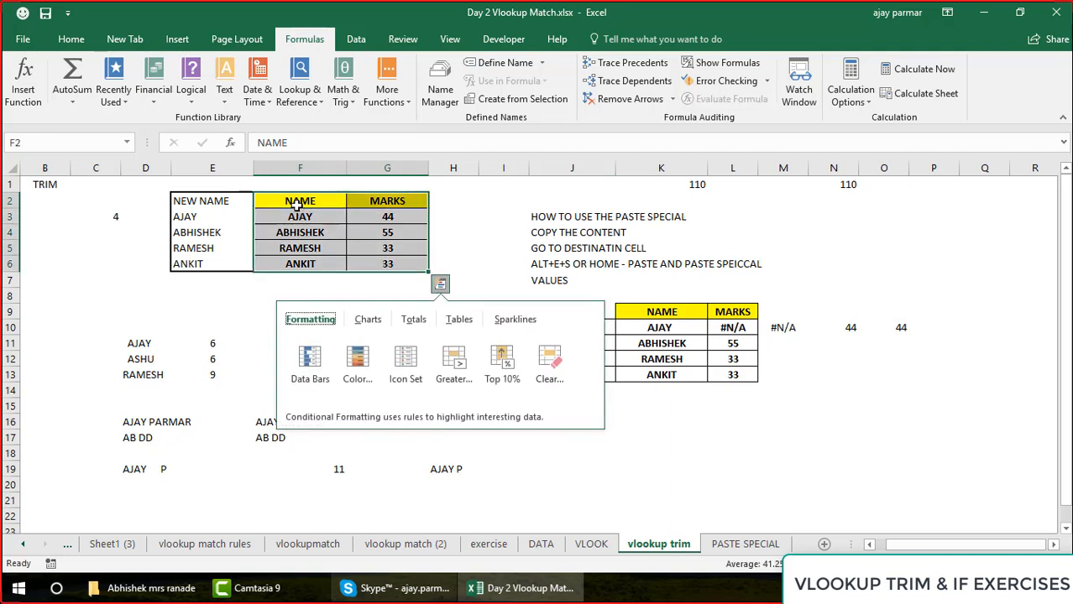
left_click(296, 205)
left_click_drag(296, 206, 402, 266)
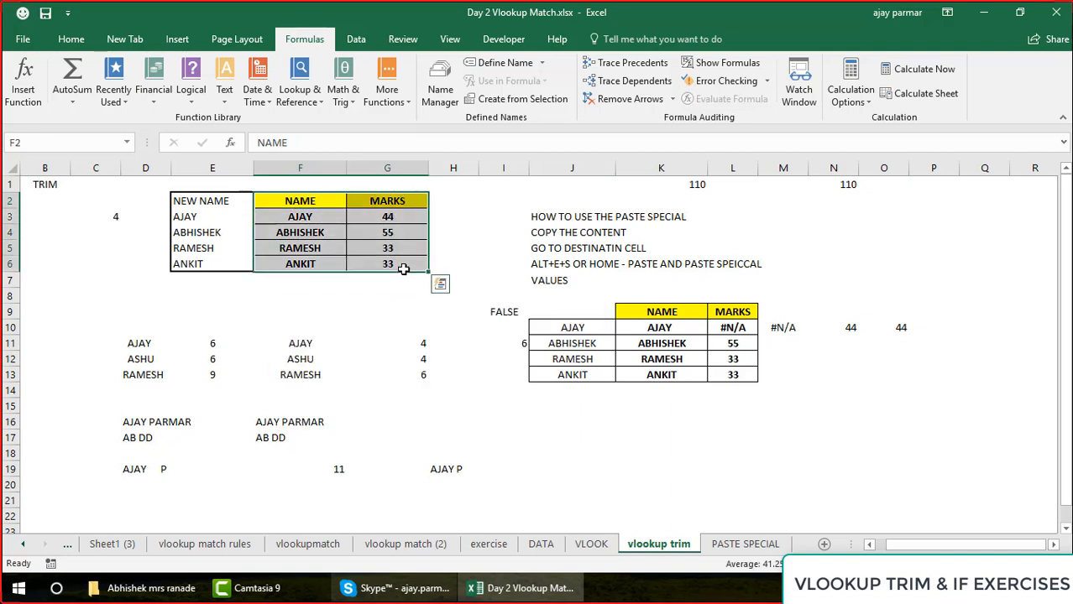
key("ctrl+c")
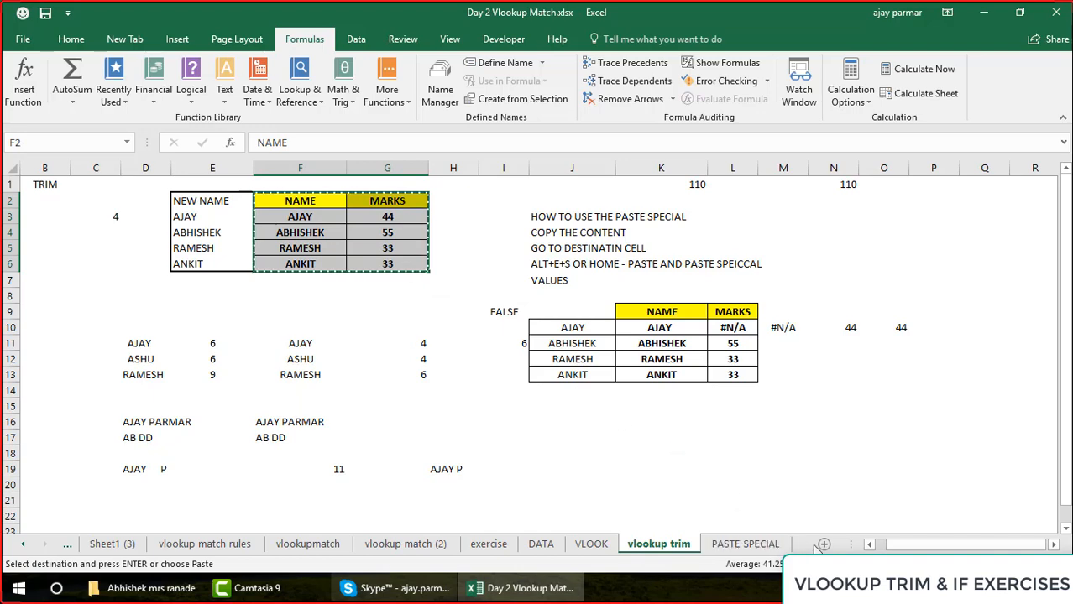
left_click(825, 545)
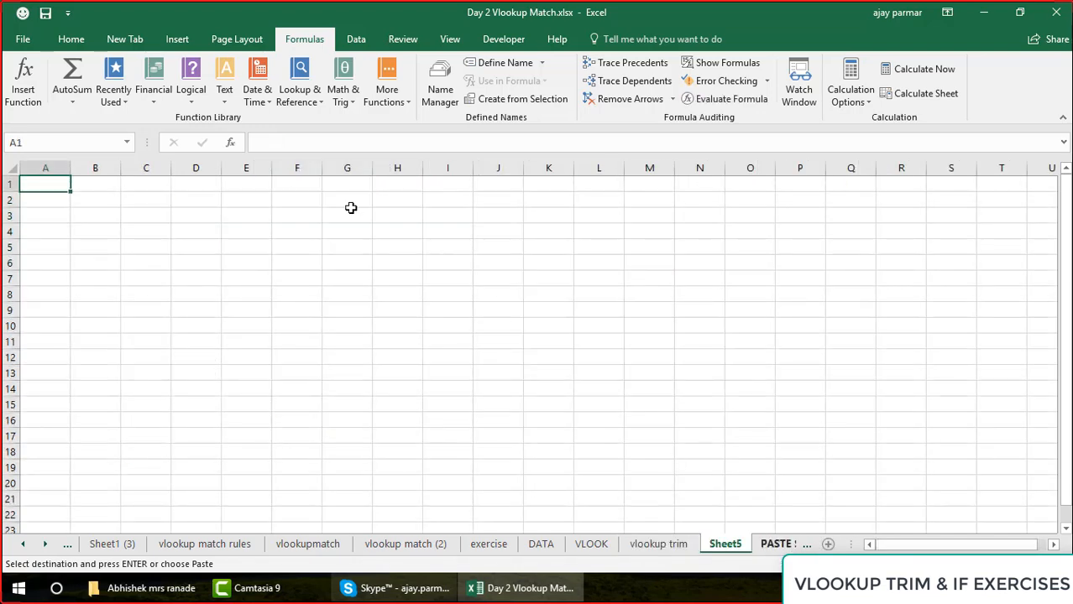
left_click(148, 196)
key("ctrl+v")
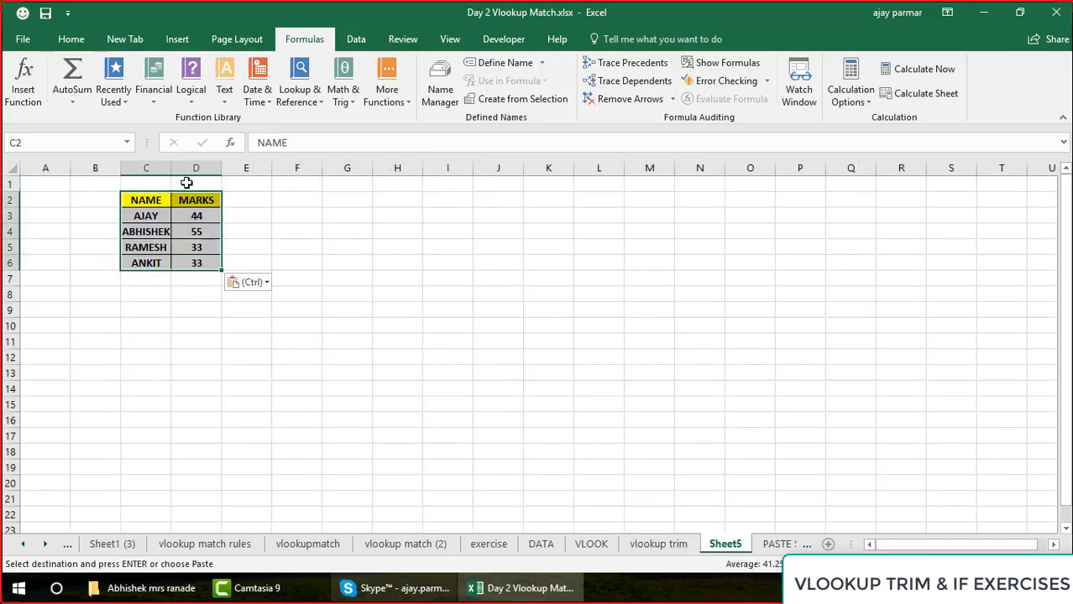
left_click_drag(172, 168, 207, 171)
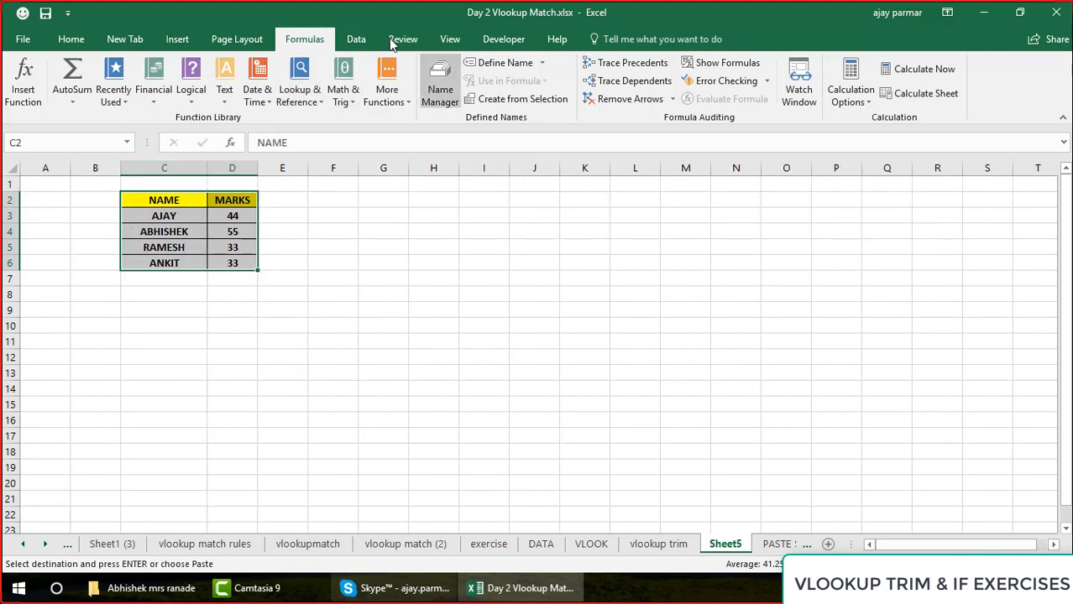
Hide the gridlines on the new worksheet
left_click(450, 40)
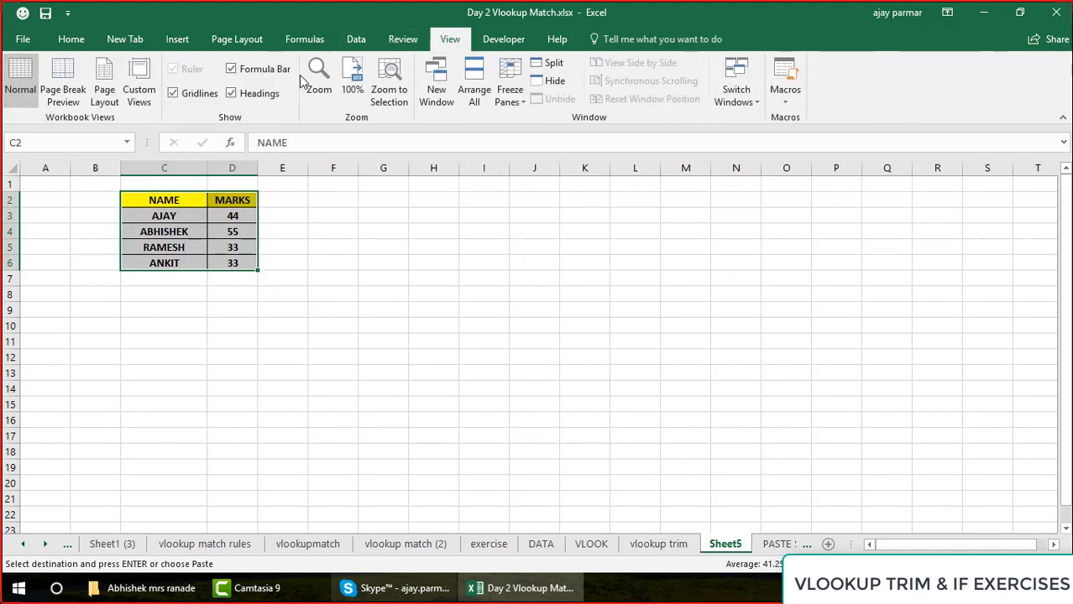
left_click(173, 93)
left_click(179, 203)
Replace the MARKS header in D2 with SEM 1 and fill the series across row 2 up to SEM 11 in N2
key("Right")
key("Right")
key("Right")
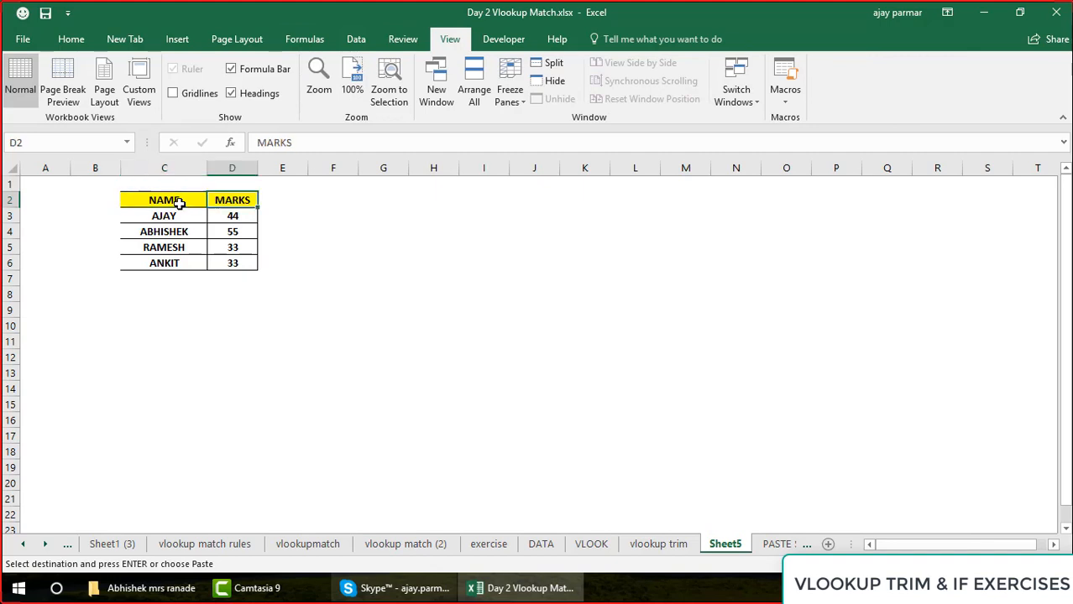
key("Left")
key("Left")
type("SEMS")
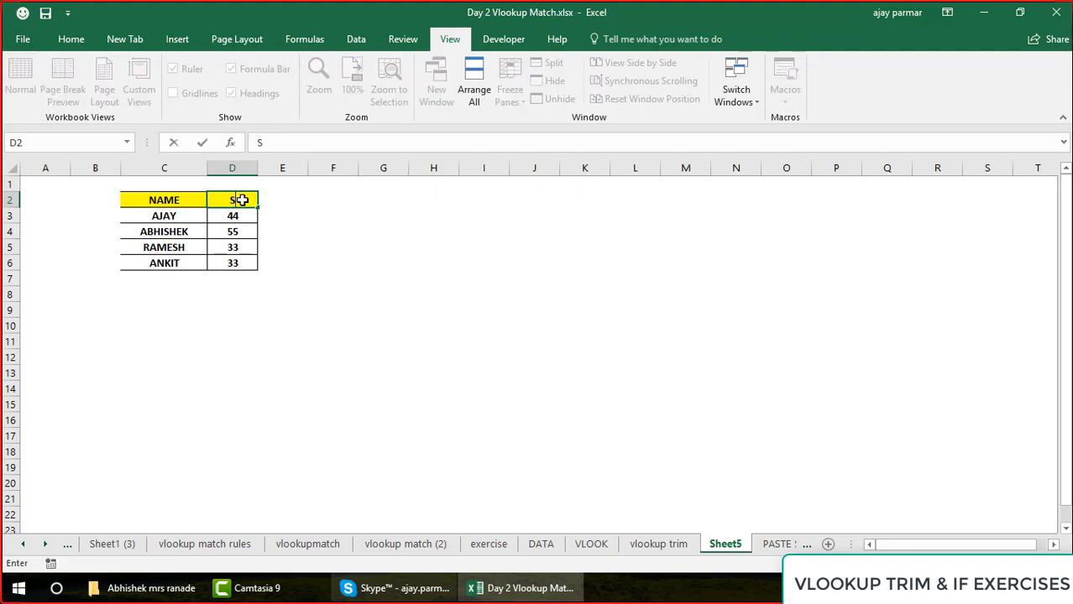
key("BackSpace")
type("1")
key("Return")
left_click(242, 200)
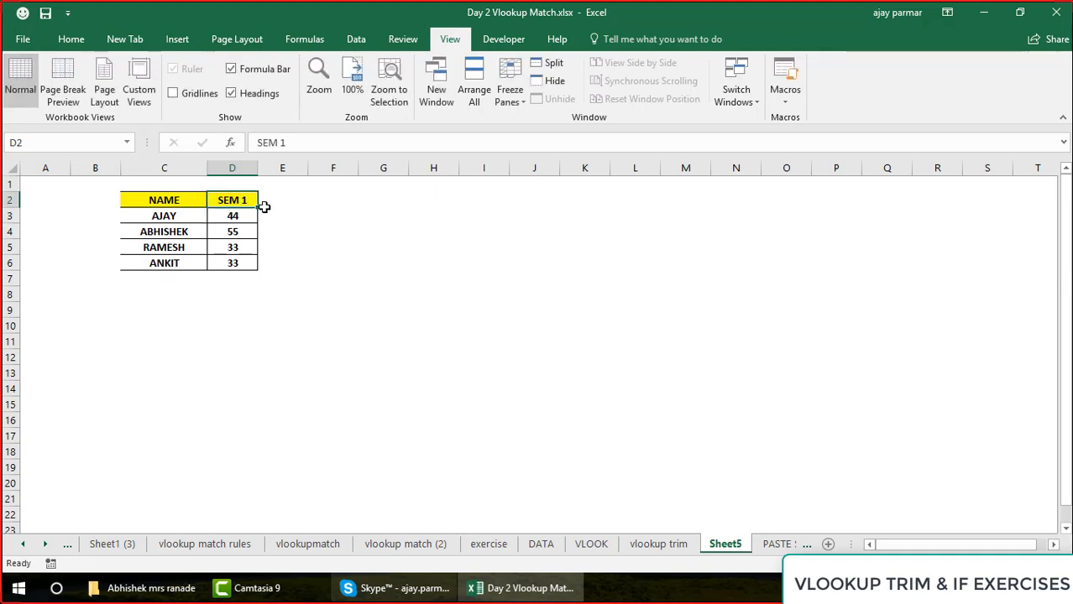
left_click_drag(258, 208, 744, 252)
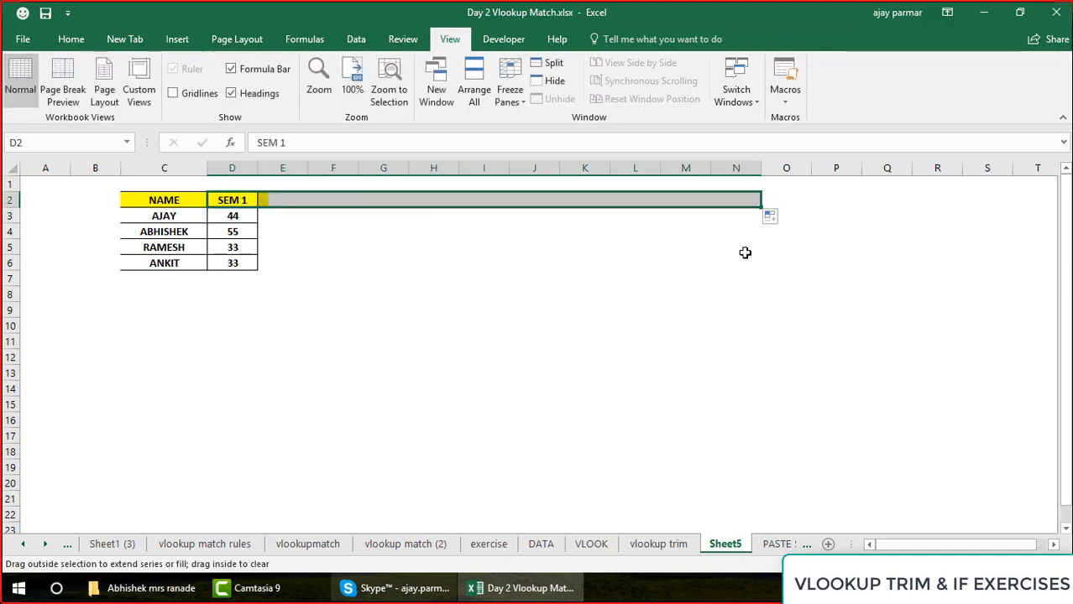
Fill the empty marks range E3:N6 in one go with the formula =RANDBETWEEN(10,40)
left_click(283, 218)
key("Left")
key("Right")
key("shift+Right")
key("shift+Right")
key("shift+Right")
key("shift+Right")
key("shift+Right")
key("shift+Right")
key("shift+Right")
key("shift+Right")
key("shift+Right")
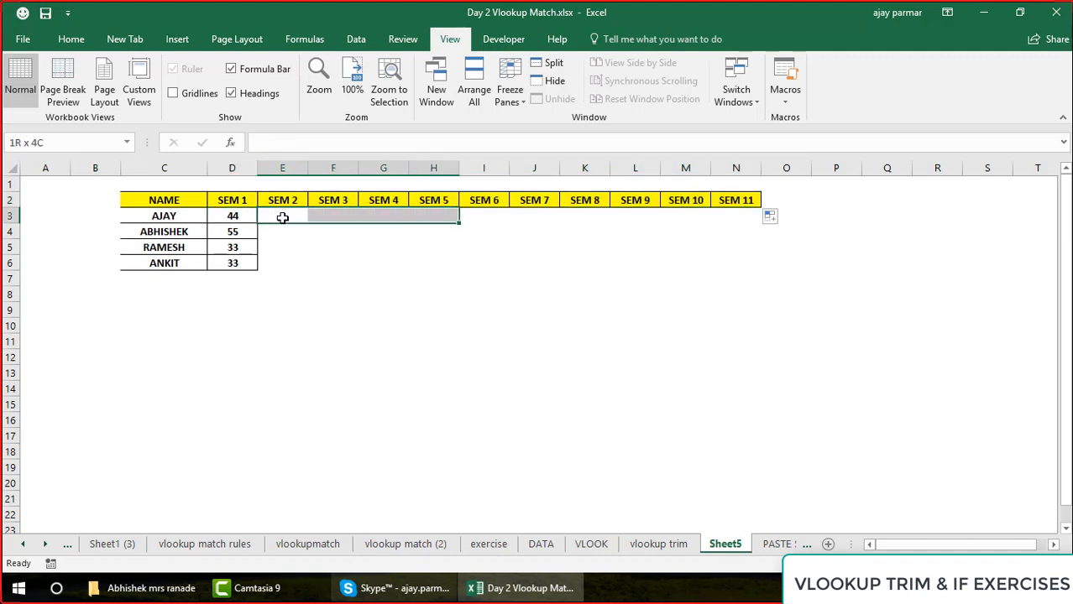
key("shift+Down")
key("shift+Down")
key("shift+Down")
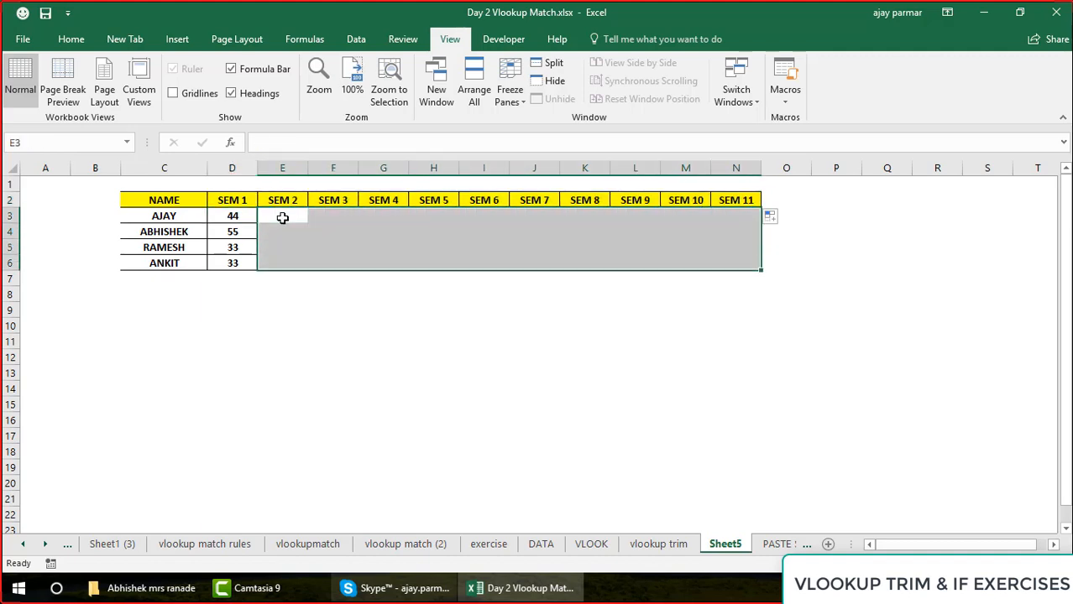
left_click(263, 144)
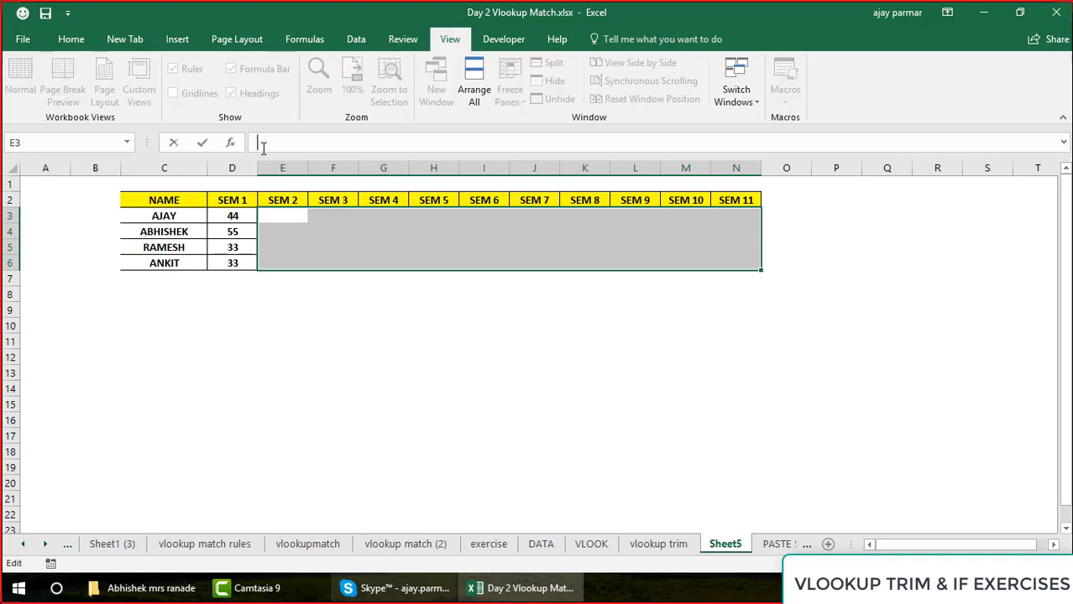
type("=RAND")
key("Down")
key("Tab")
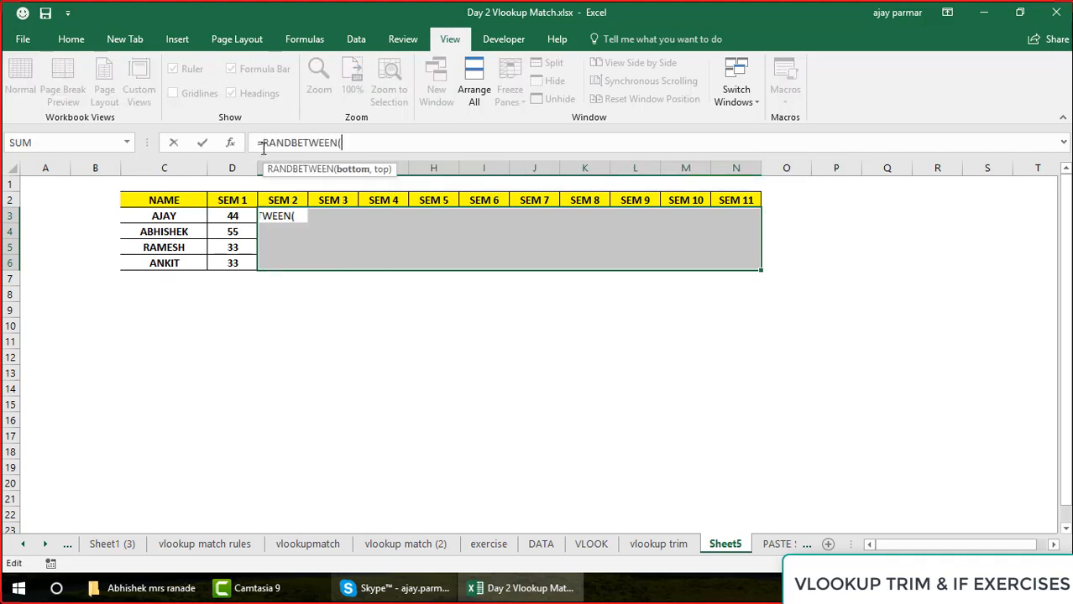
type("10,")
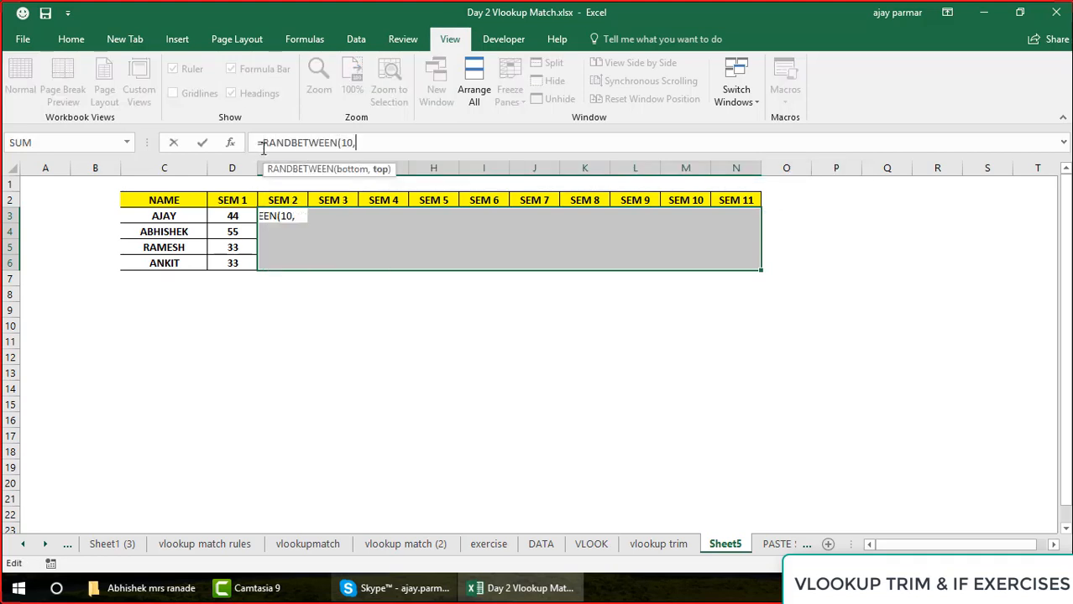
type("40)")
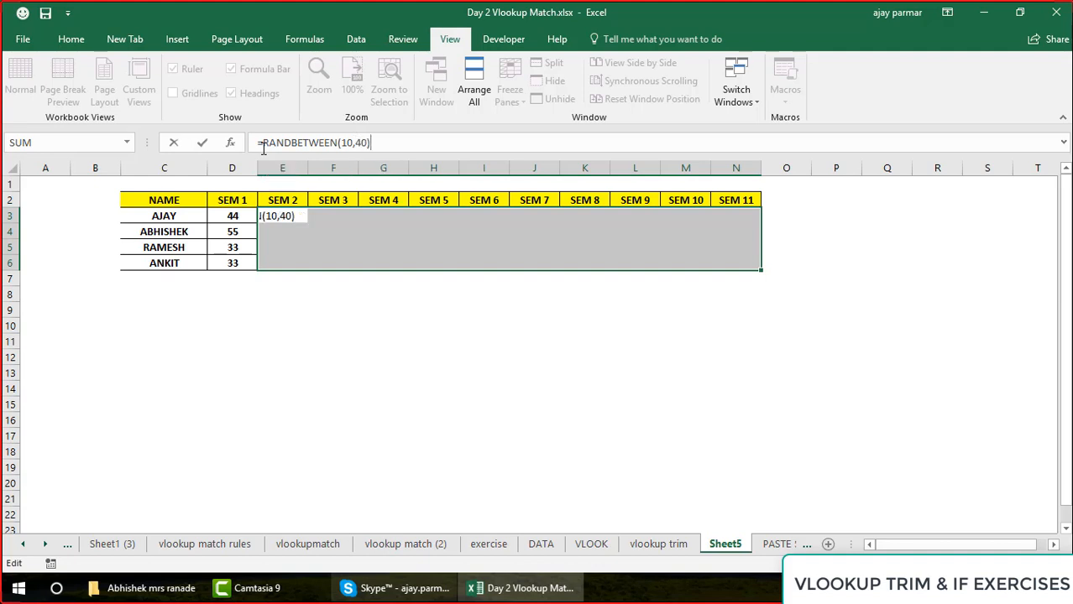
key("ctrl+Return")
Copy the marks in D3:N6 and paste them over themselves as values only
left_click(240, 217)
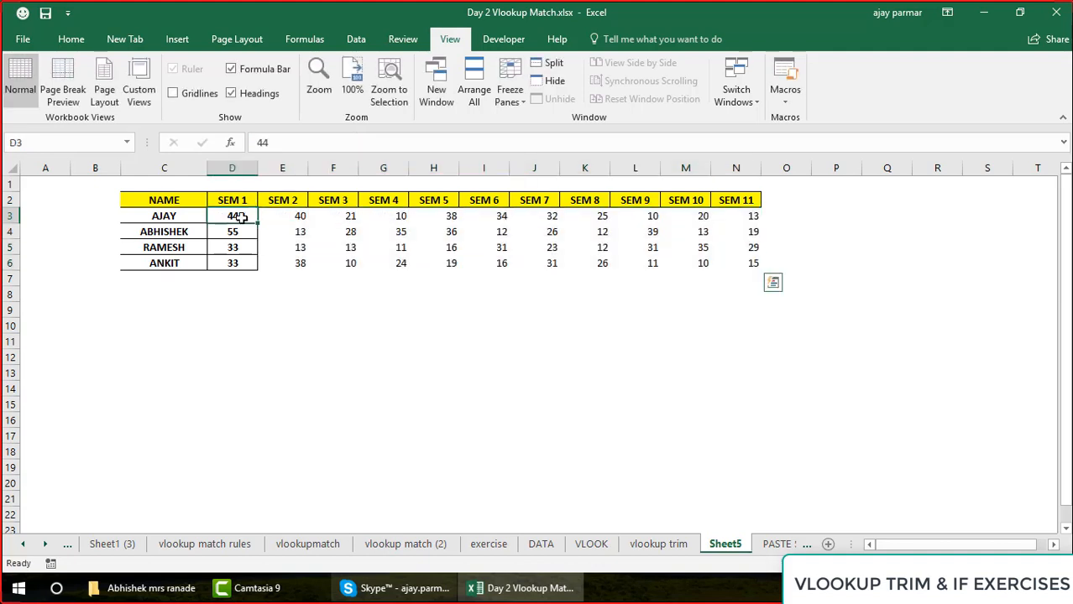
key("ctrl+shift+Right")
key("ctrl+shift+Down")
key("ctrl+c")
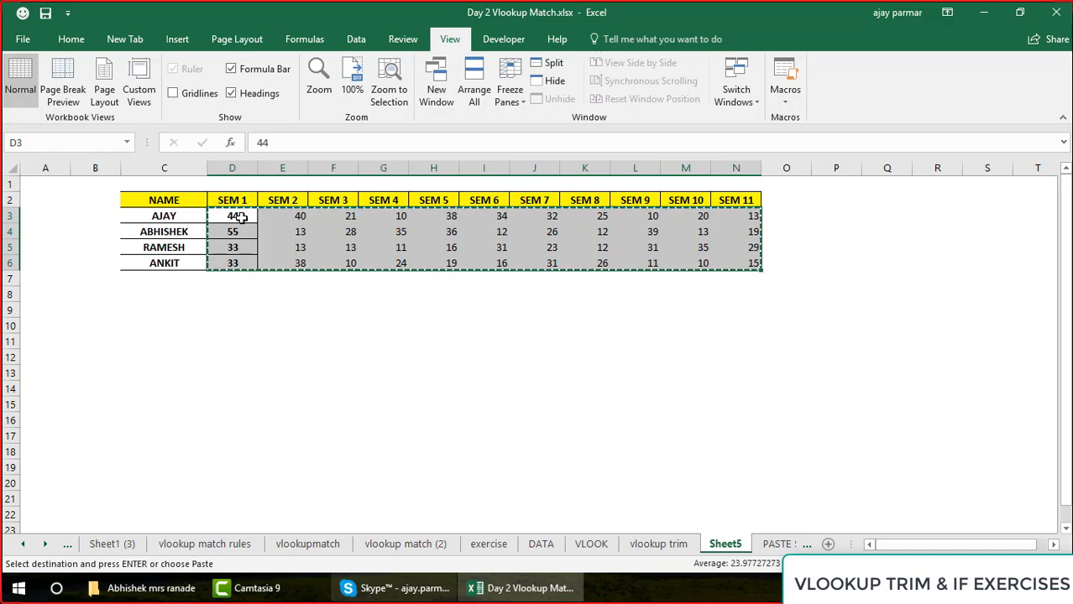
key("ctrl+alt+v")
key("v")
key("Return")
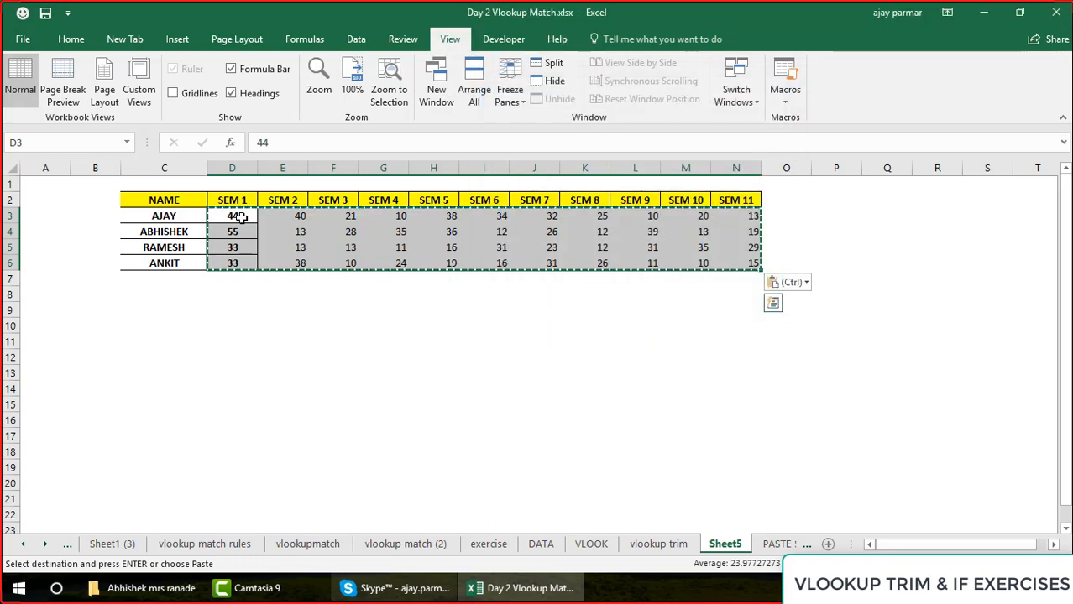
Center the marks in D3:N6, apply all borders to the range, and clear the copy selection
left_click(76, 40)
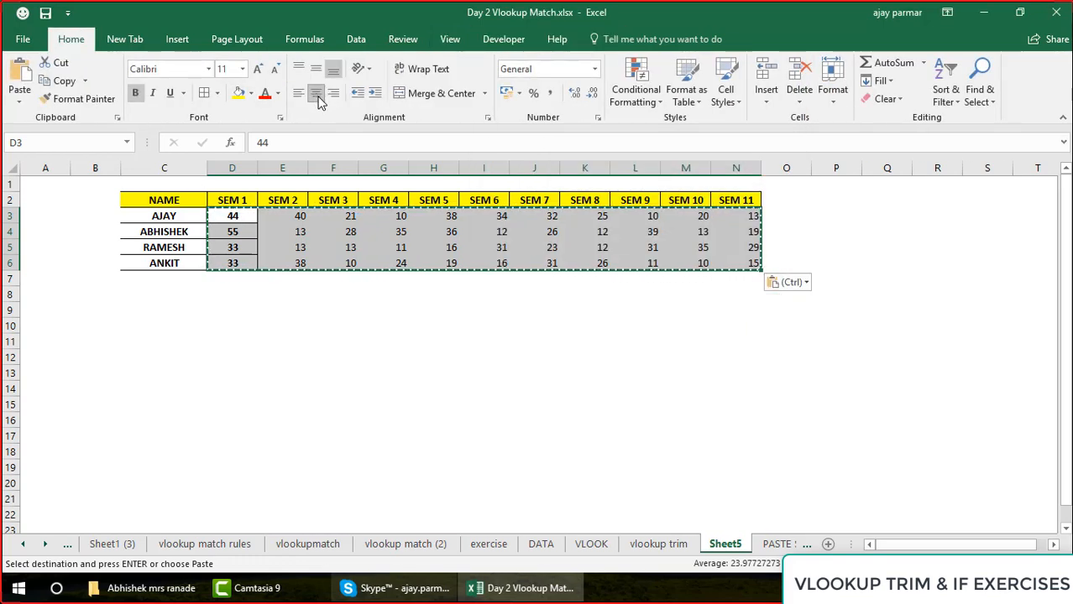
left_click(318, 96)
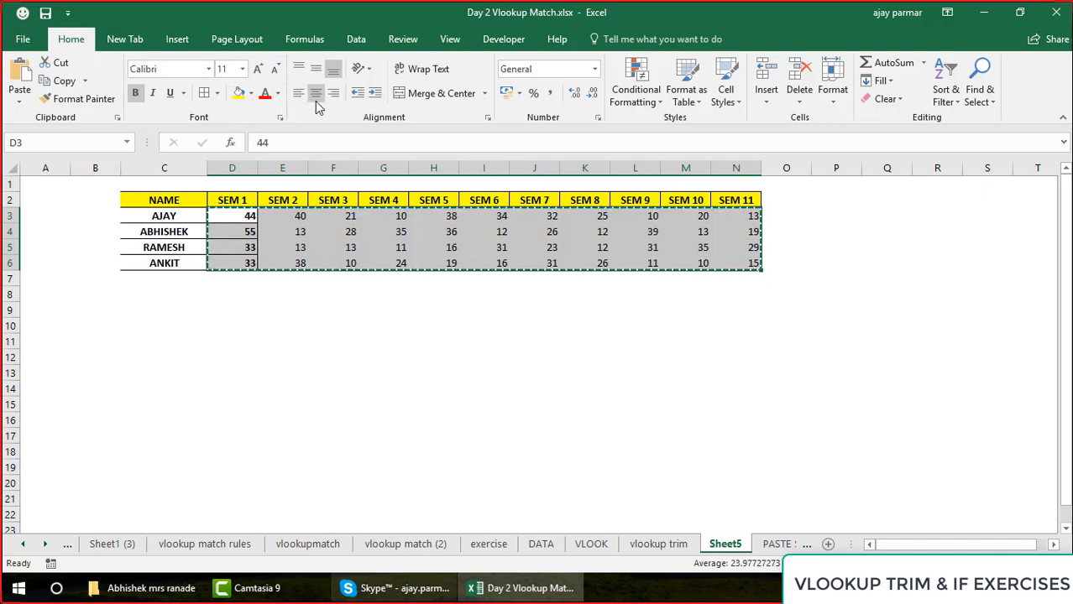
left_click(314, 98)
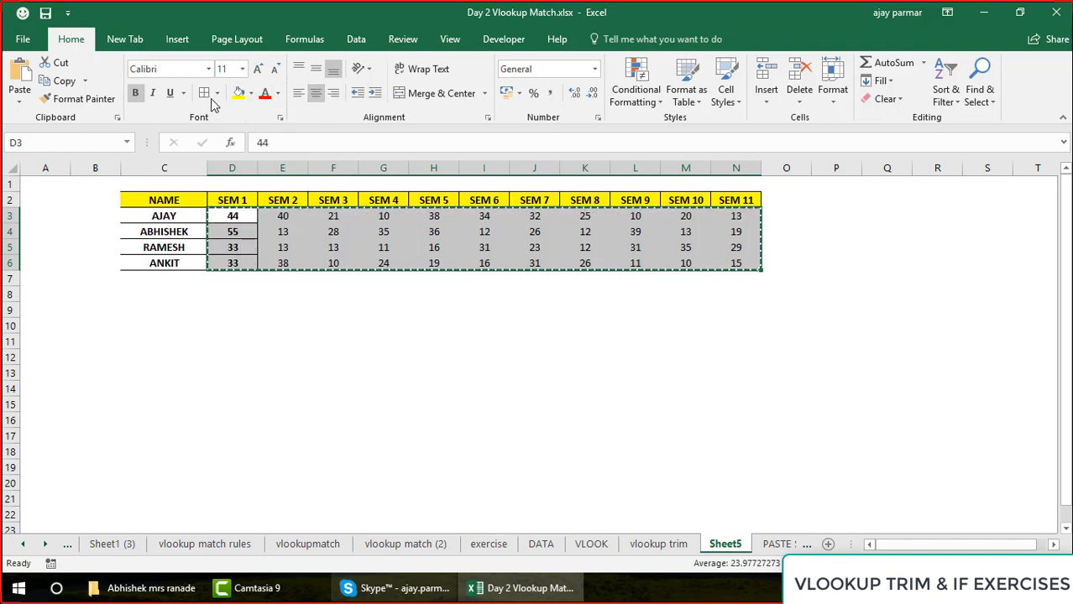
left_click(357, 305)
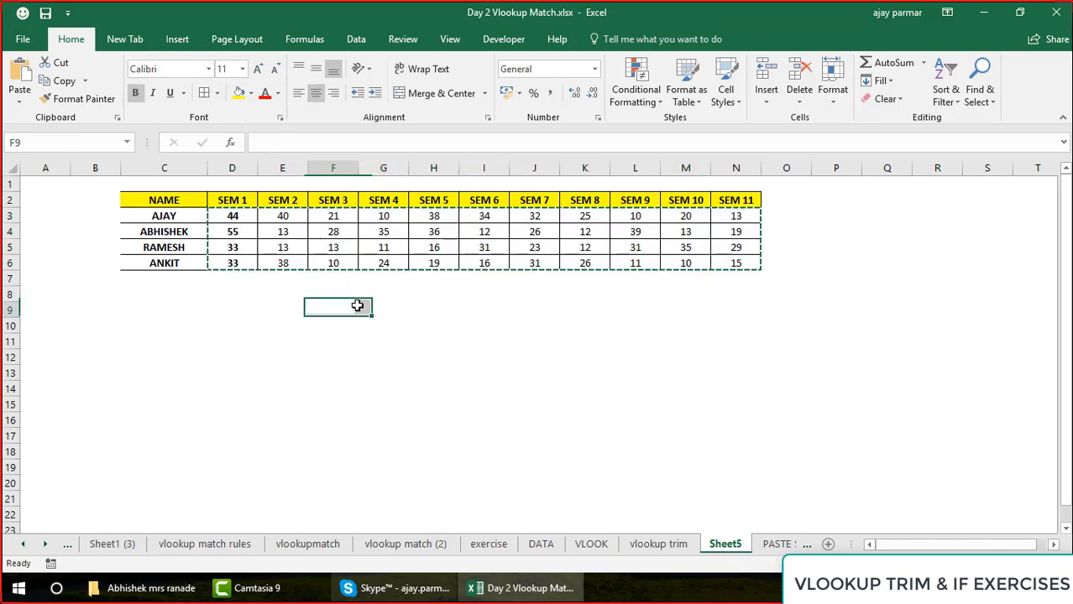
key("Escape")
left_click(465, 329)
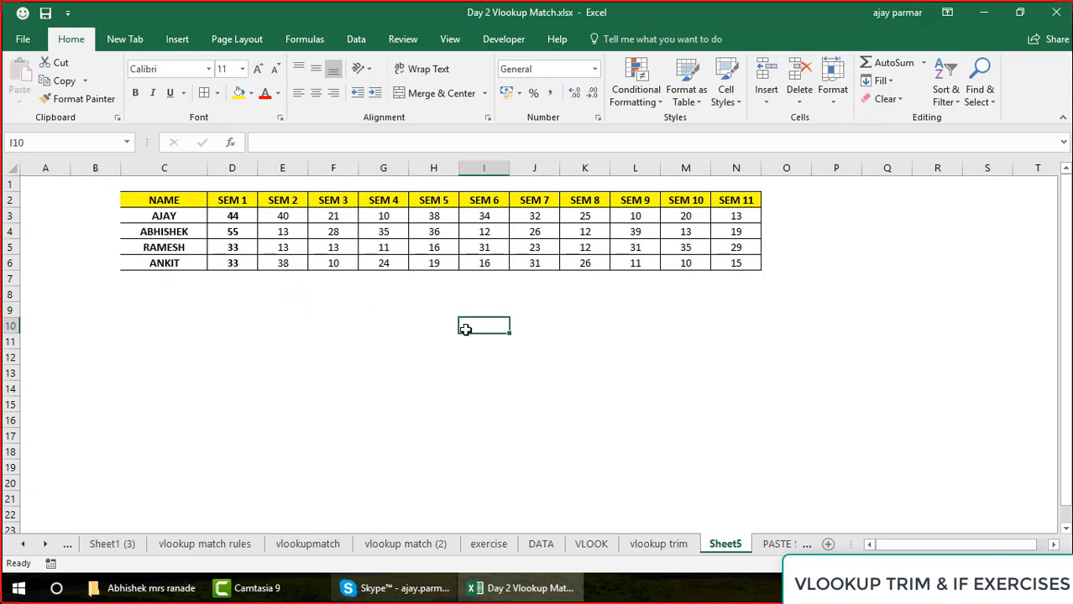
Copy the NAME column C2:C6 to G11 and widen column G to fit the names
left_click_drag(161, 198, 165, 198)
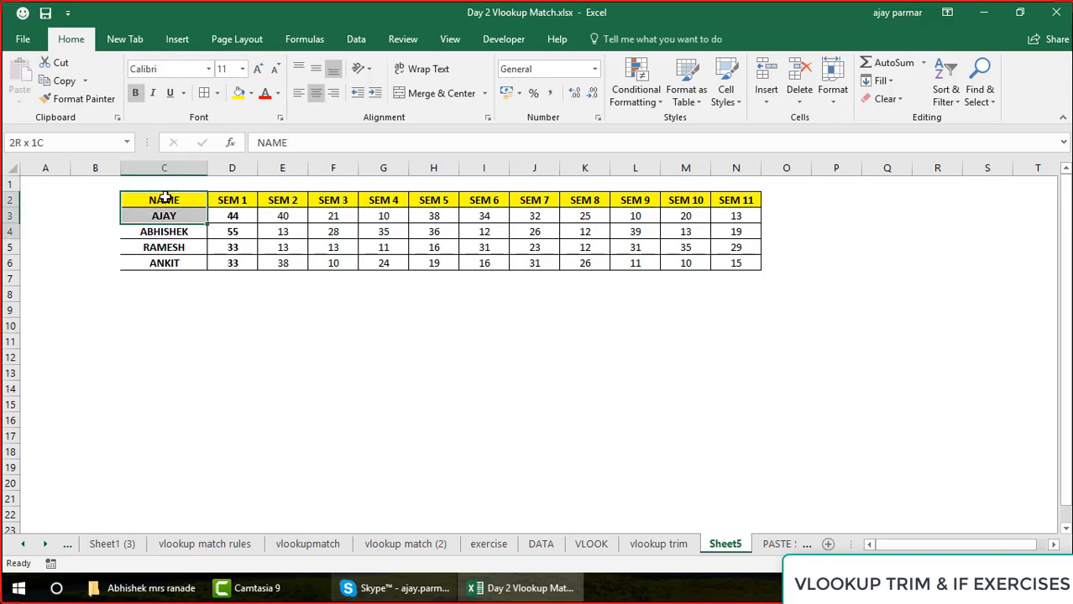
key("shift+Down")
key("shift+Down")
key("shift+Down")
key("ctrl+c")
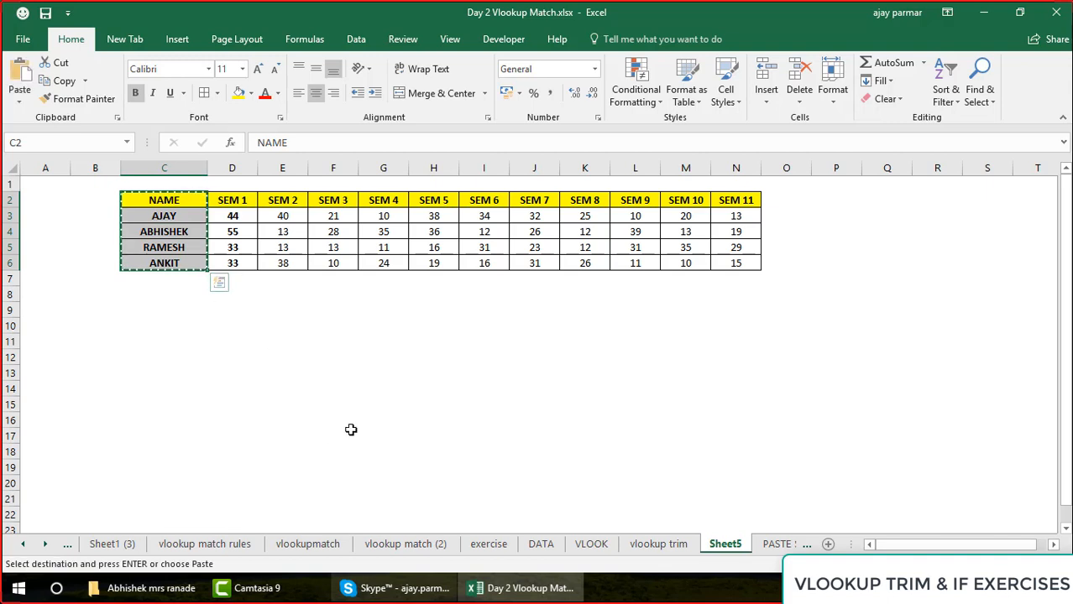
left_click(384, 339)
key("ctrl+v")
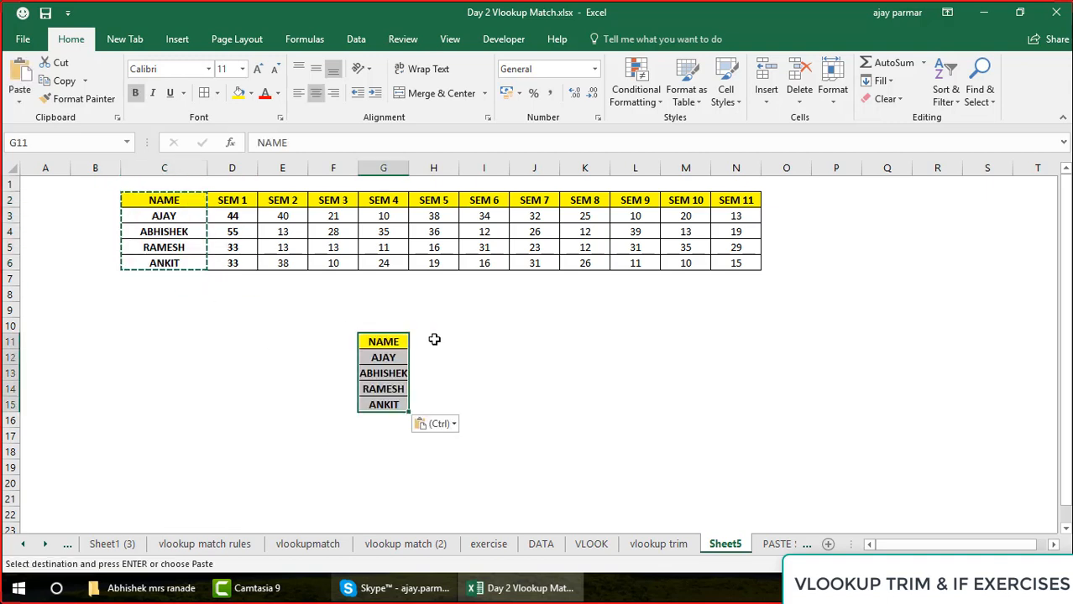
left_click(434, 339)
left_click_drag(410, 169, 425, 174)
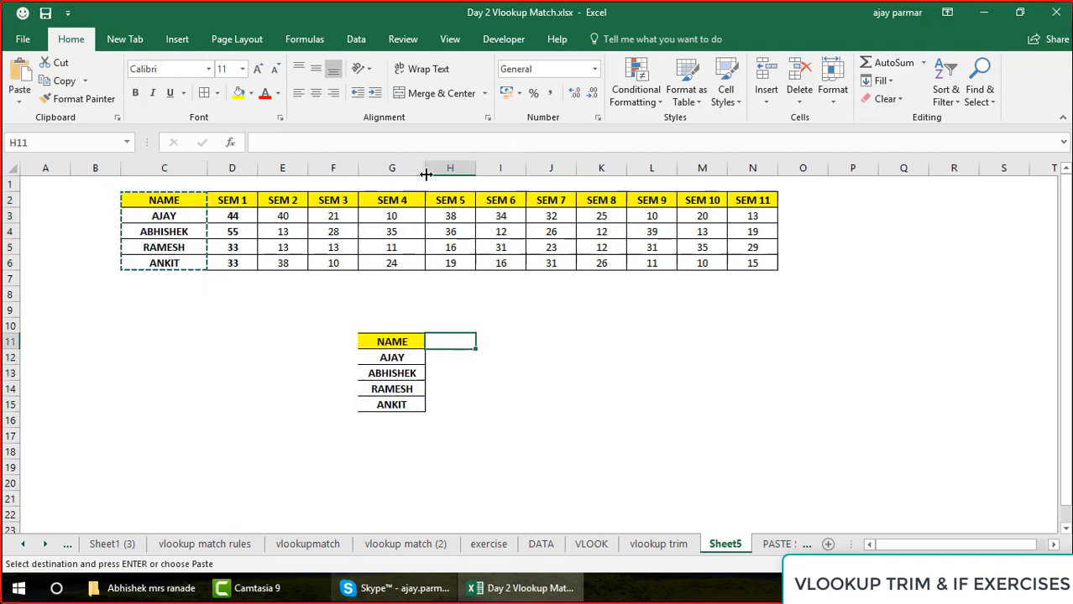
Enter the headers SEM1, SEM 2, SEM3, SEM 10 and SEM11 in cells H11 to L11
type("SEM1")
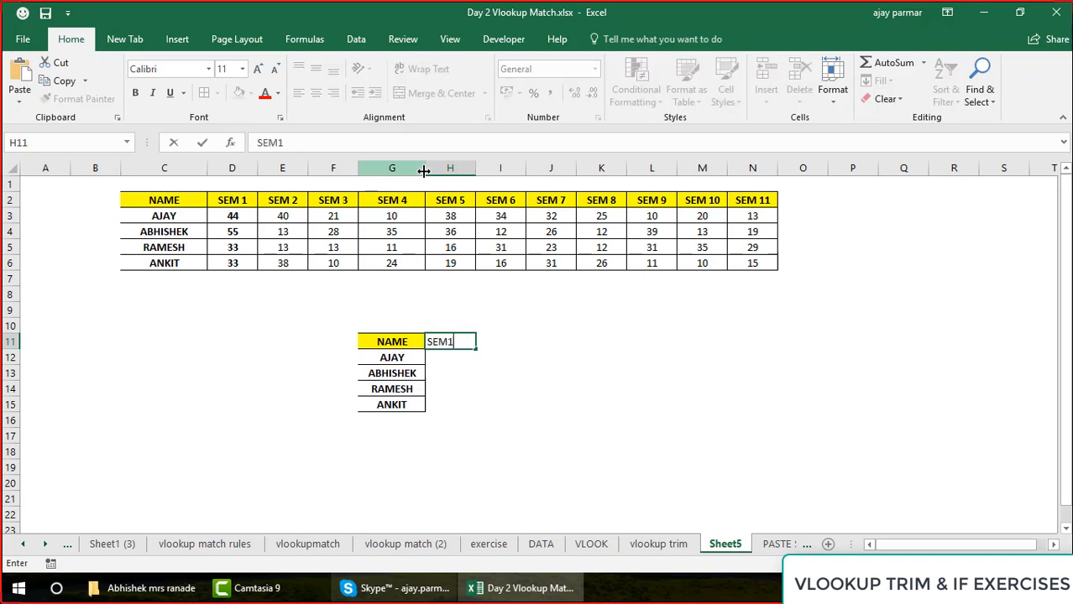
key("Tab")
type("SEM")
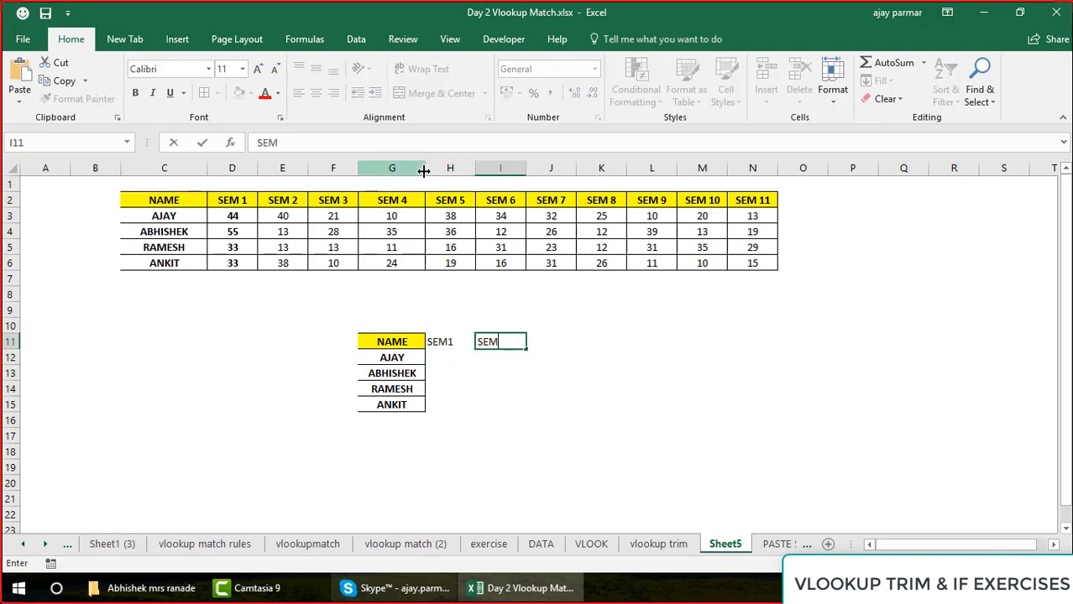
type(" 2")
key("Tab")
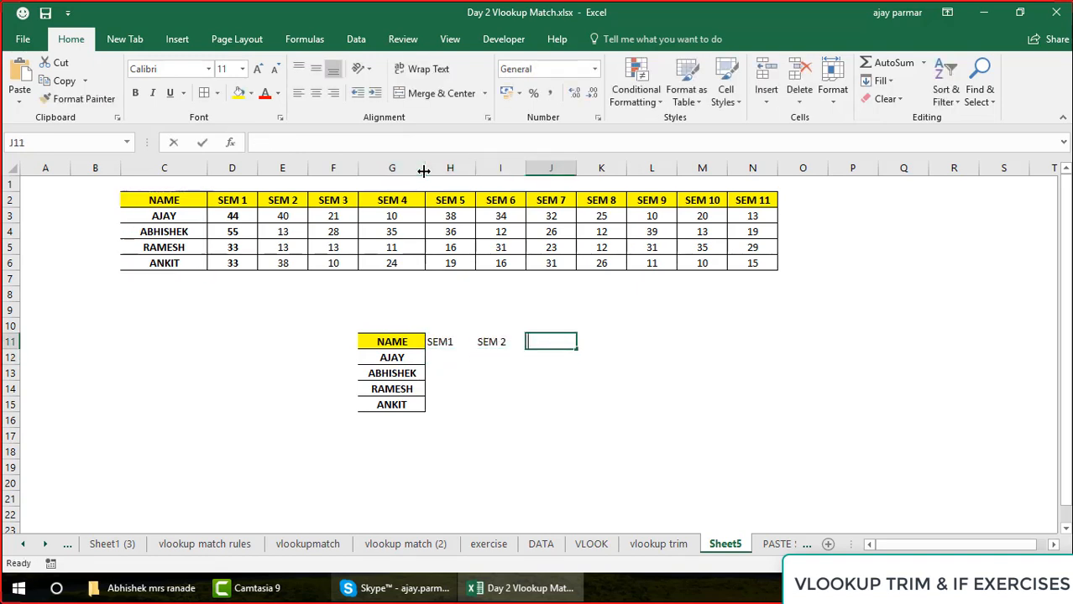
type("SEM3")
key("Tab")
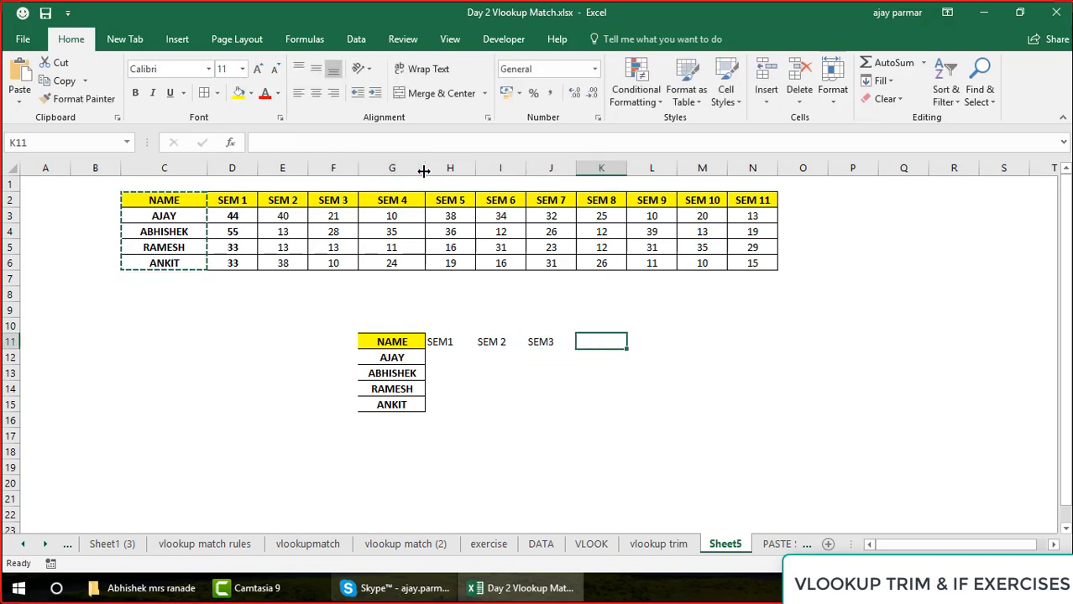
type("SEM 10")
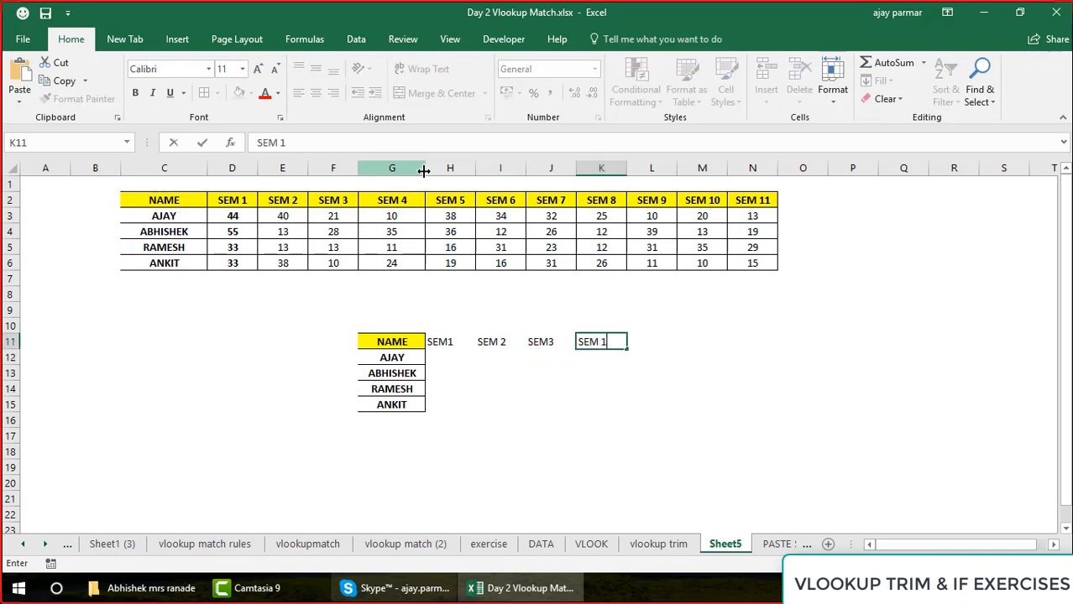
key("Return")
key("Up")
key("Right")
type("SEM")
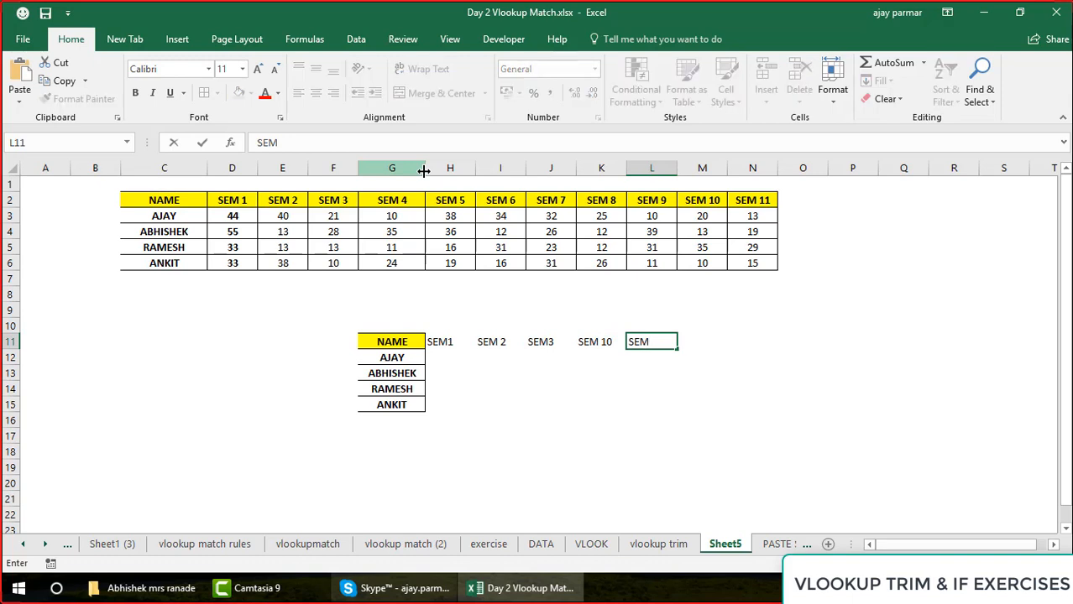
type("11")
key("Return")
Apply all borders to the lookup table G11:L15 and center its contents
key("Left")
key("Left")
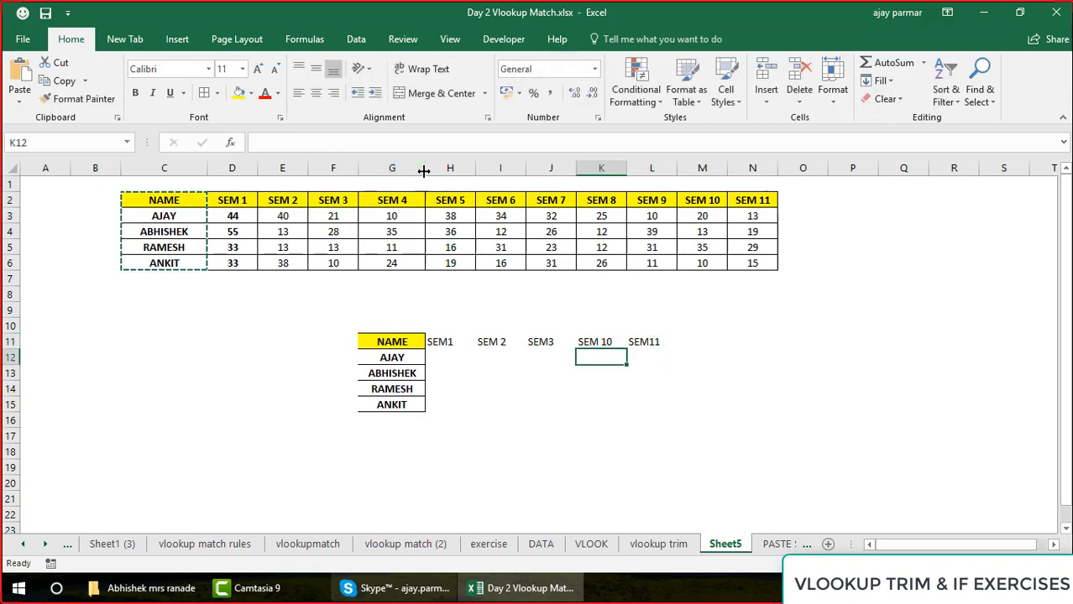
key("Left")
key("Left")
key("Up")
key("Left")
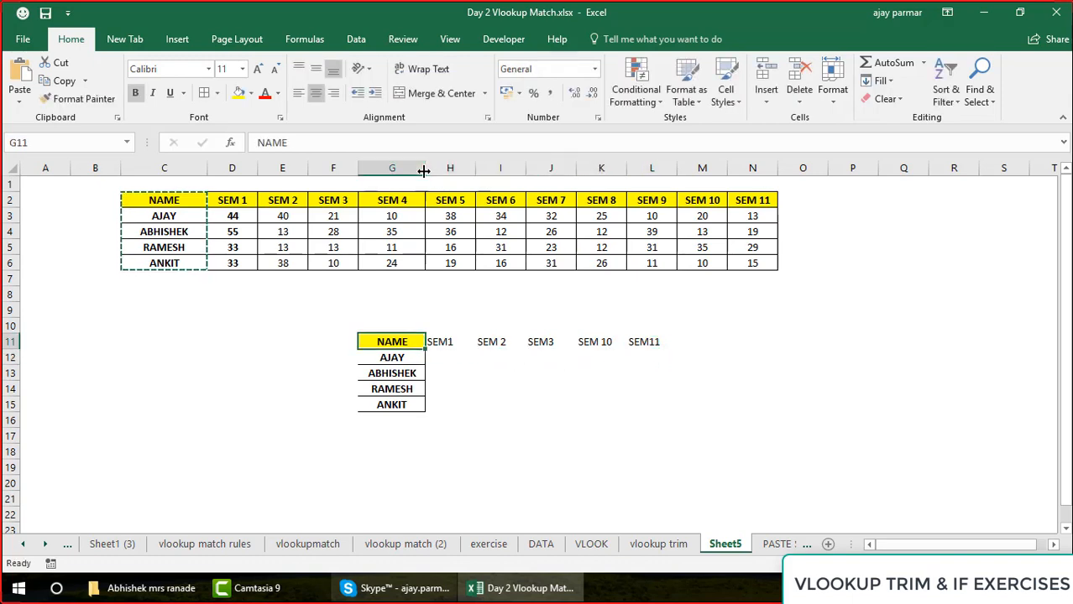
key("shift+Right")
key("shift+Right")
key("shift+Right")
key("shift+Right")
key("shift+Right")
key("shift+Down")
key("shift+Down")
key("shift+Down")
key("shift+Down")
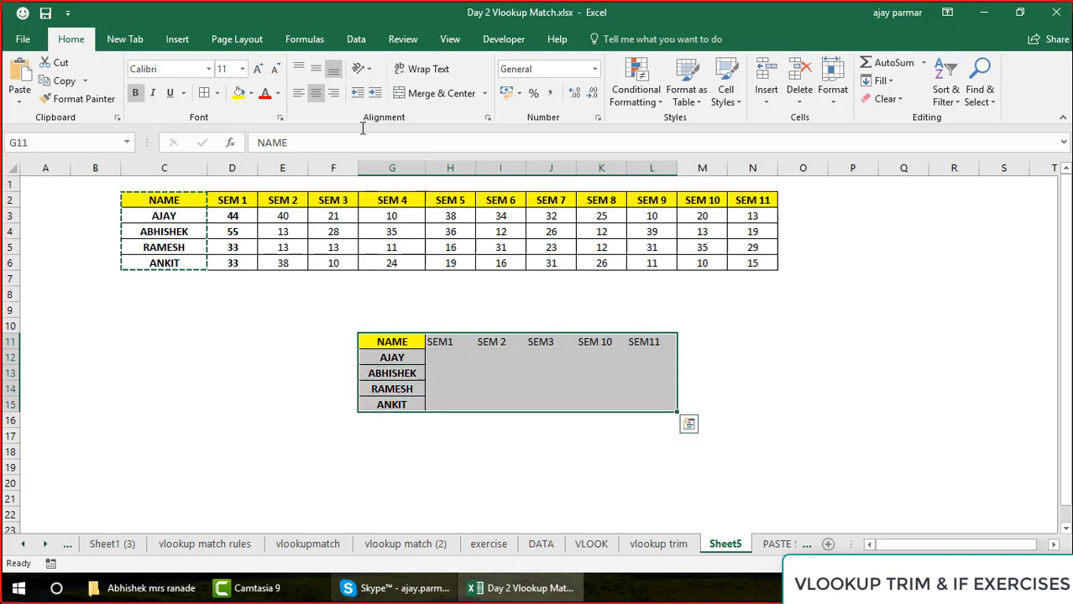
left_click(204, 92)
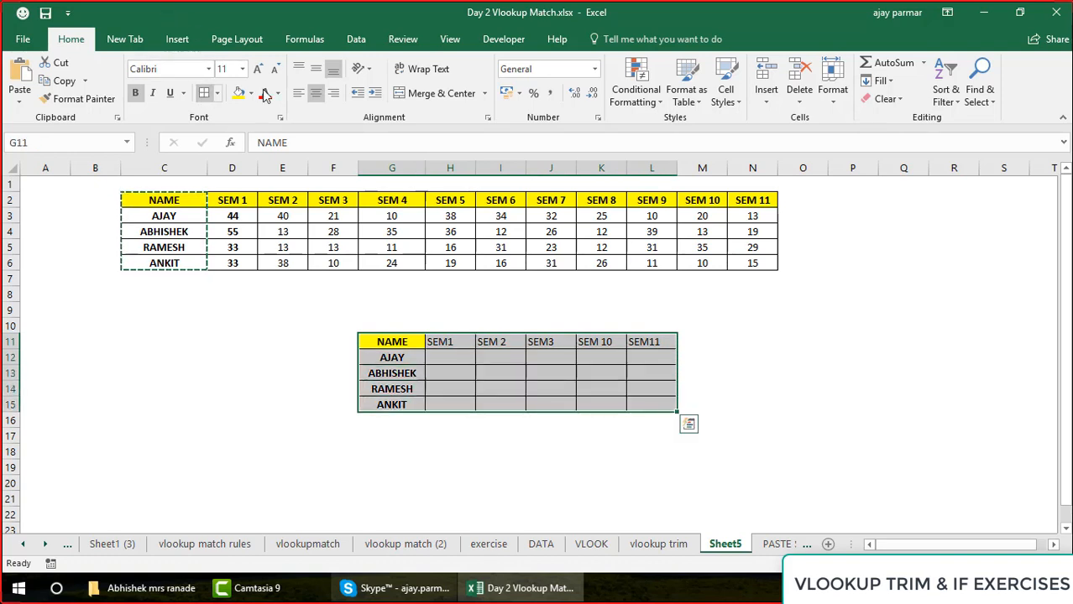
left_click(317, 93)
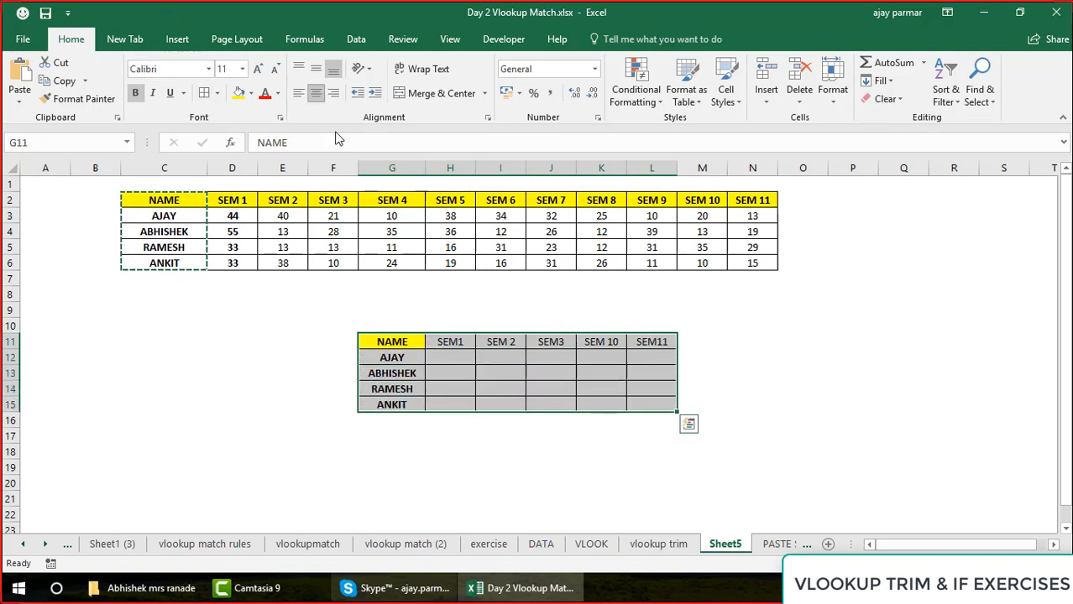
left_click(404, 340)
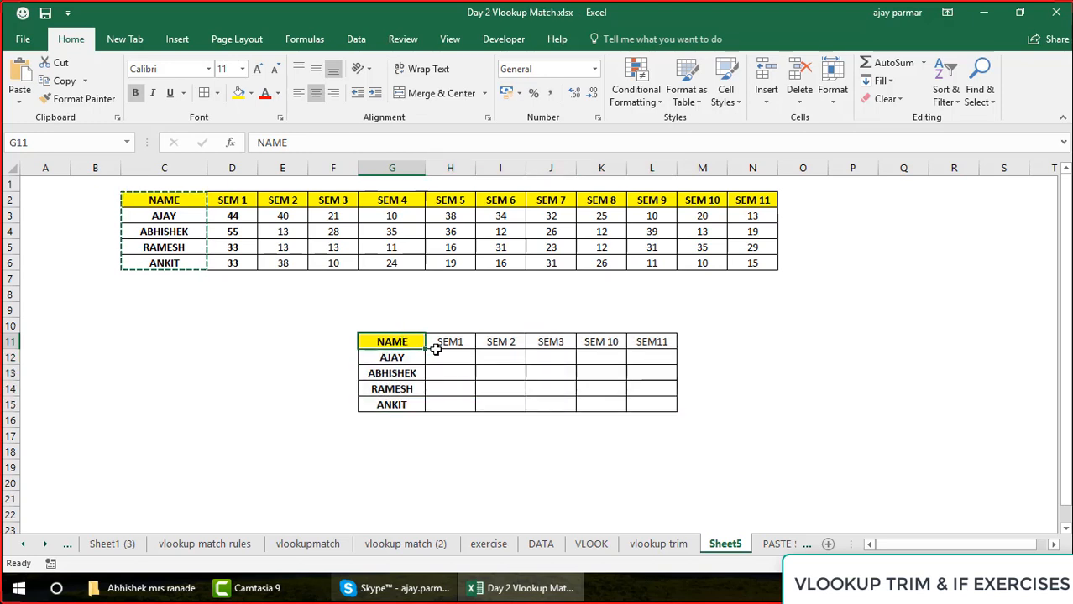
Select the marks table C2:N6 and clear the pending copy selection
left_click(185, 199)
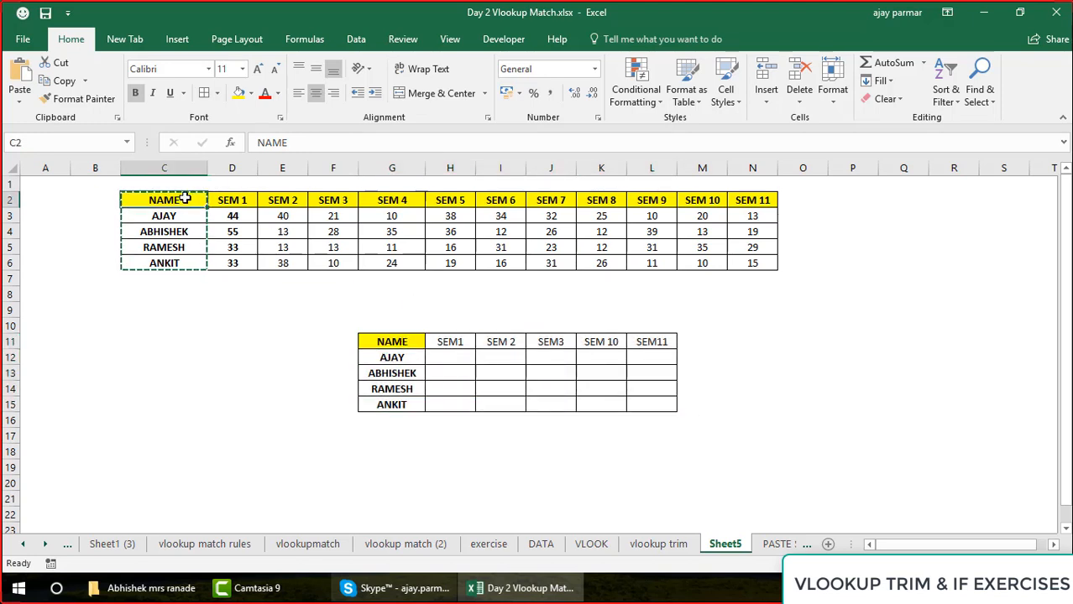
left_click(768, 267, "shift")
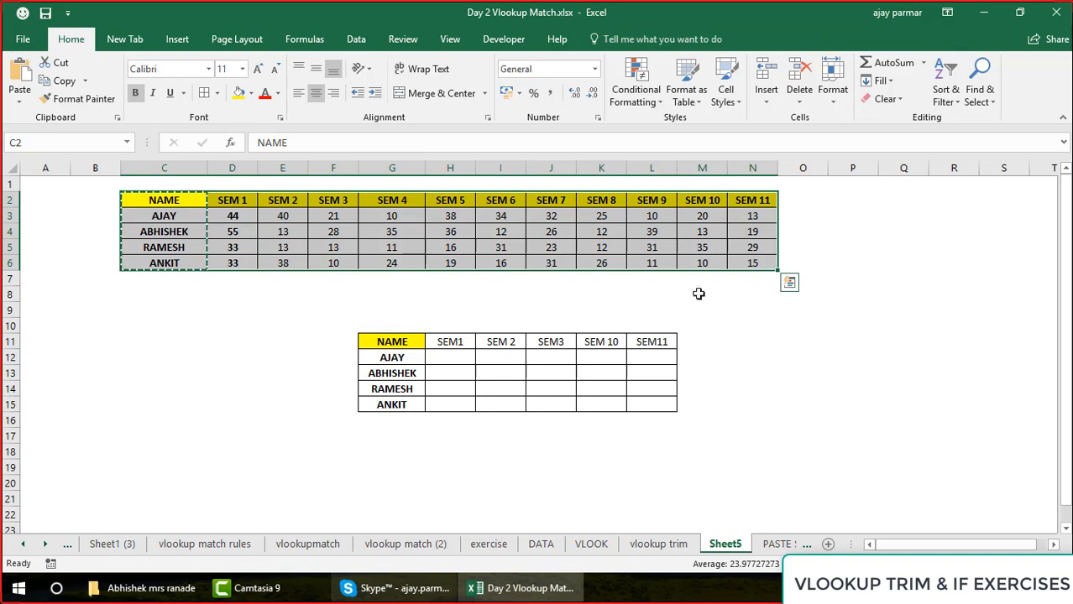
key("Escape")
Start a VLOOKUP formula in H12 with G12 as the lookup value and C2:N6 as the table array
left_click(465, 358)
type("=VL")
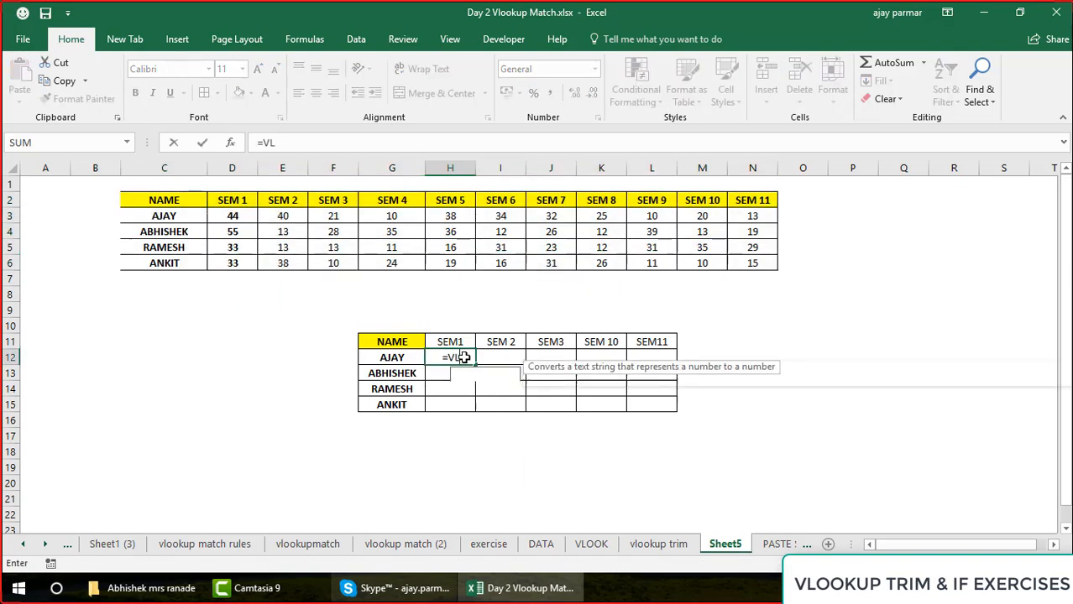
type("OOKUP(")
key("Left")
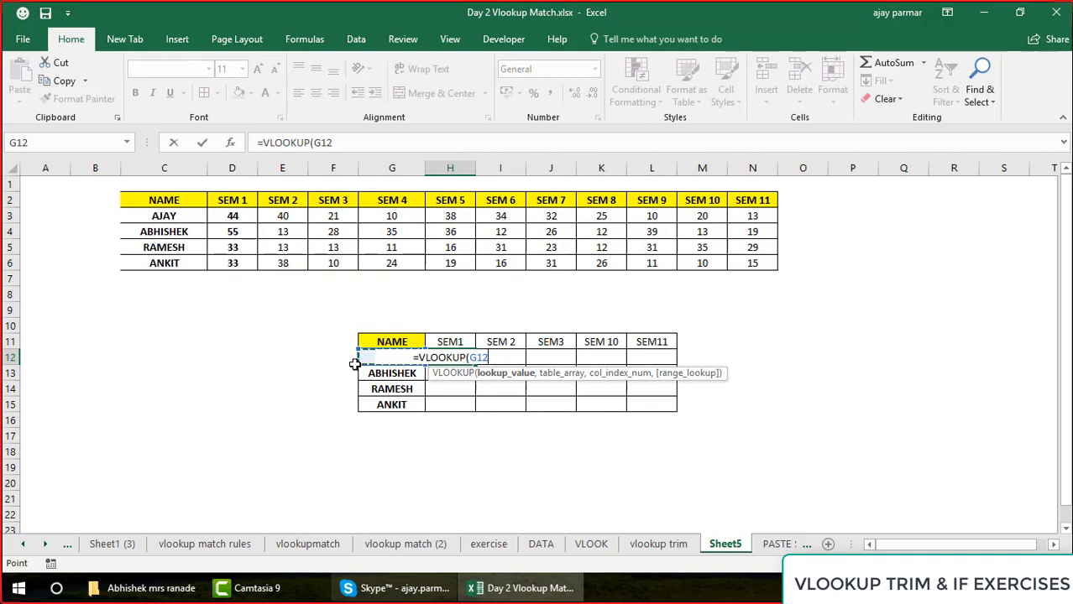
type(",")
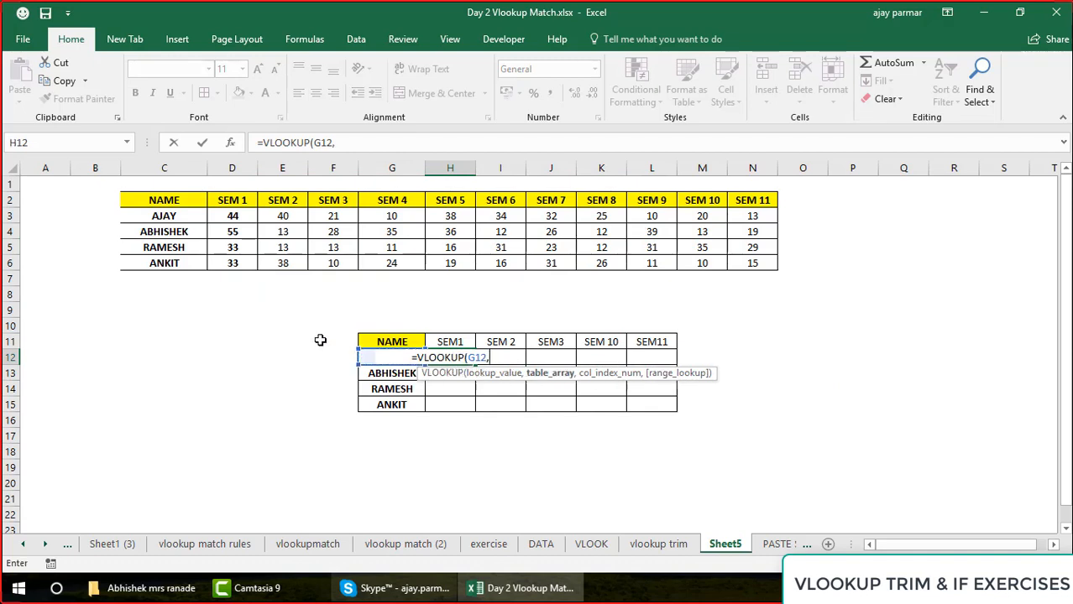
left_click(185, 194)
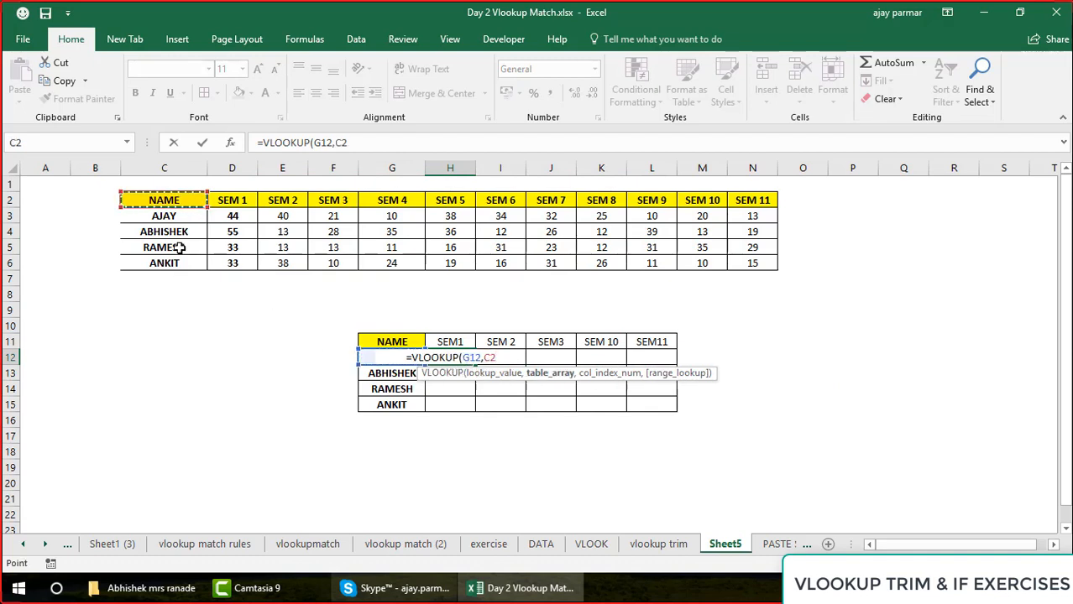
left_click_drag(177, 250, 174, 270)
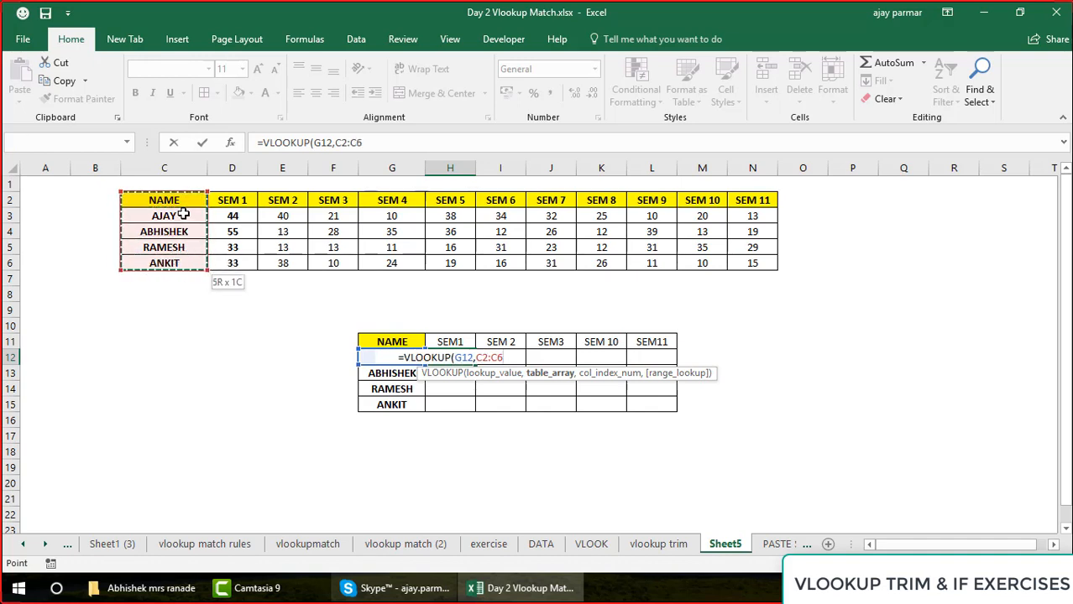
left_click_drag(760, 264, 760, 263)
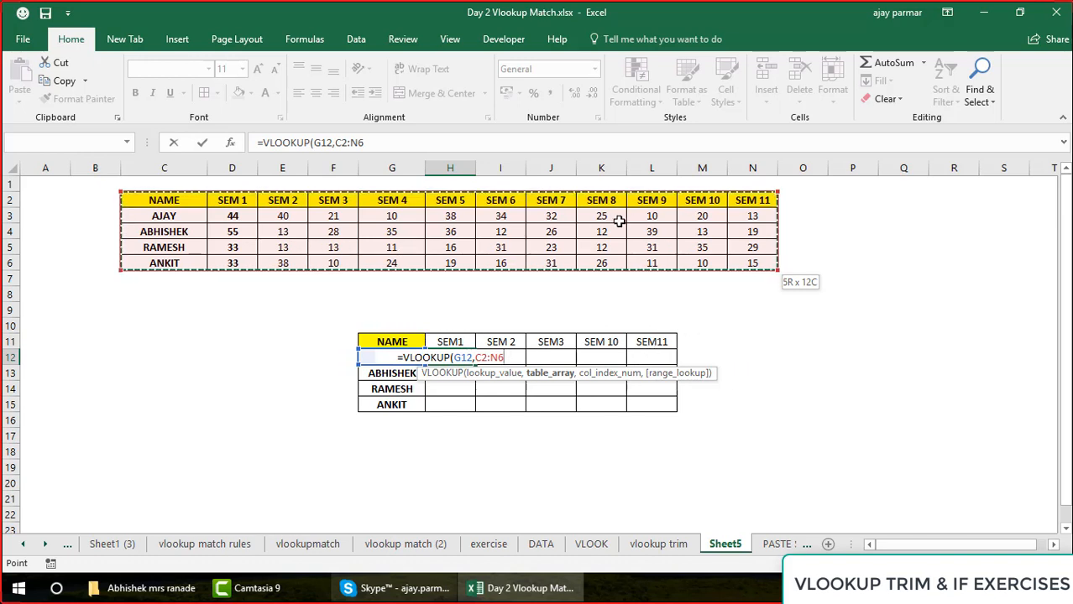
type(",")
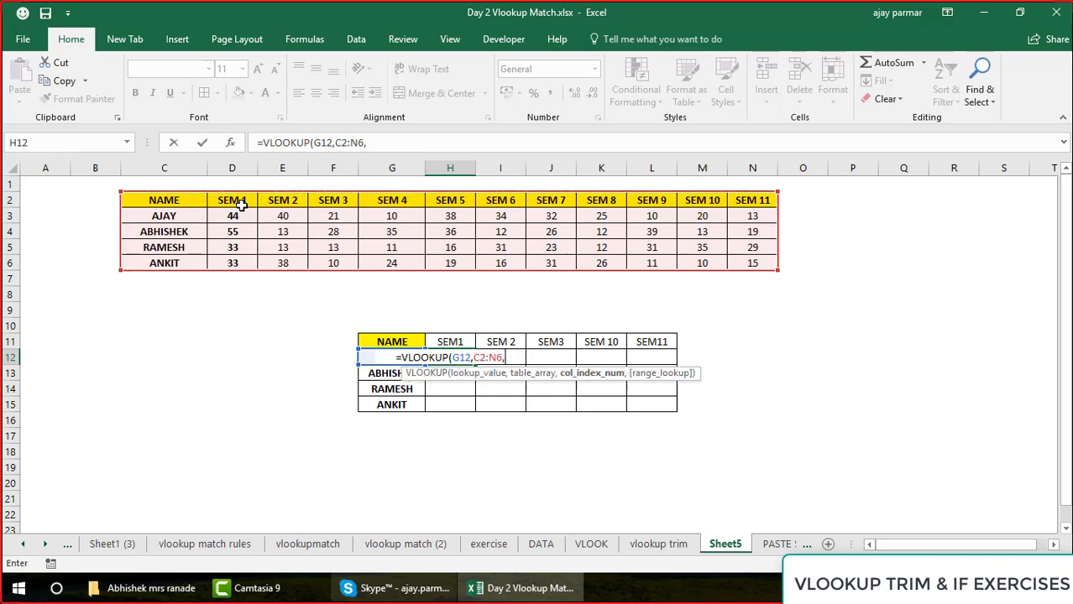
type("2")
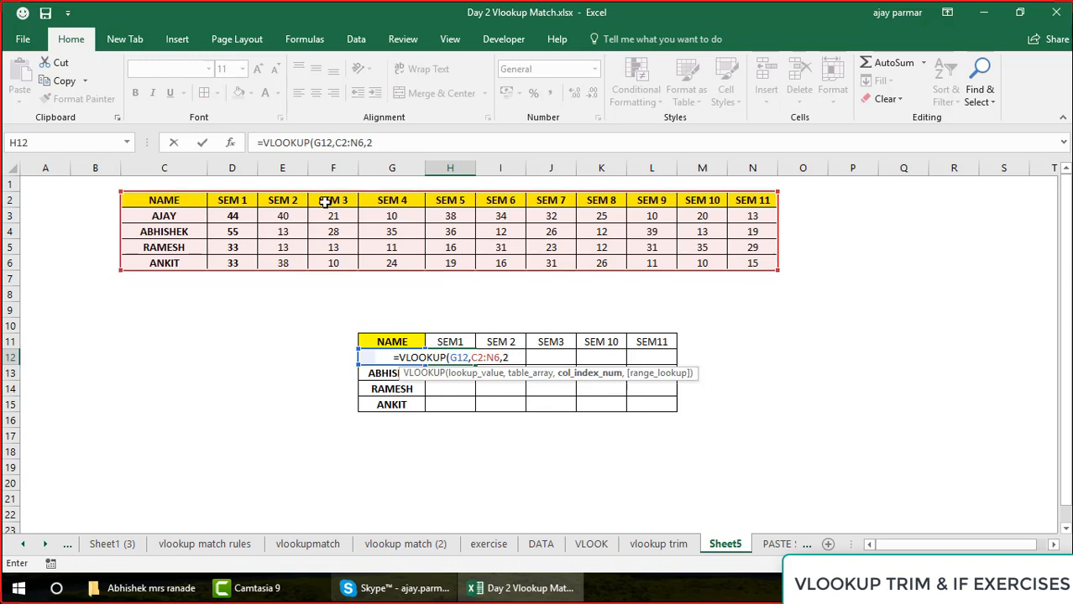
Supply the VLOOKUP's column index in H12 with the nested function MATCH(H11,C2:N2,0)
key("BackSpace")
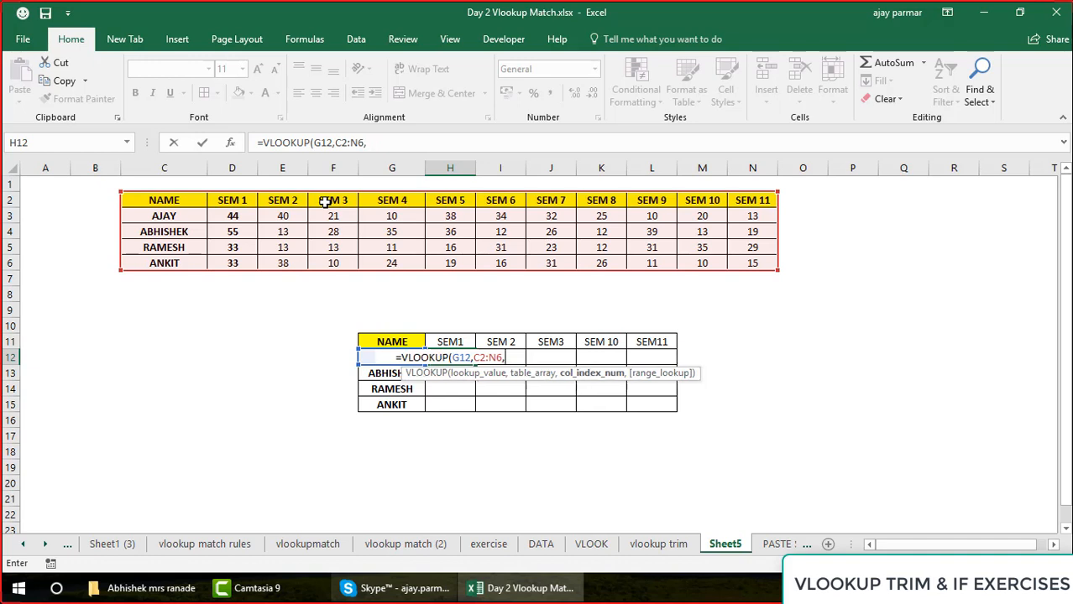
type("MA")
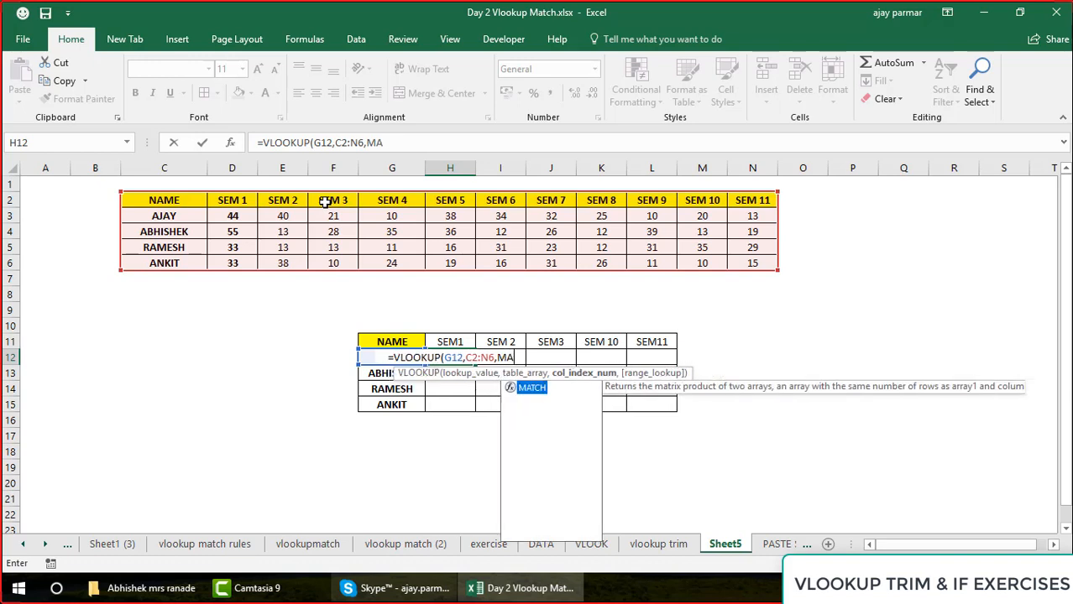
type("TCH(")
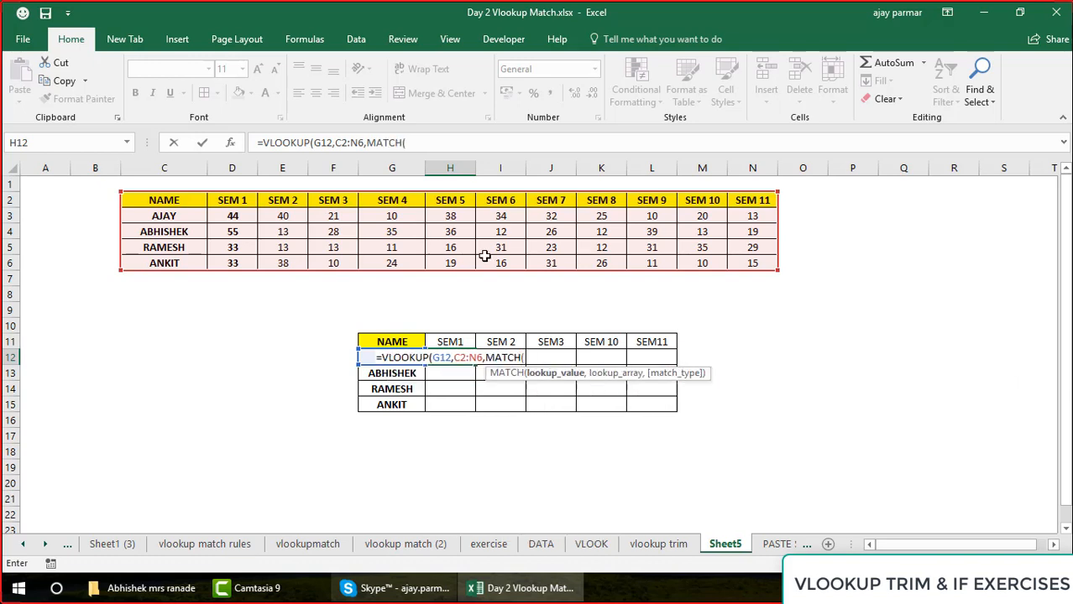
left_click(454, 341)
type(",")
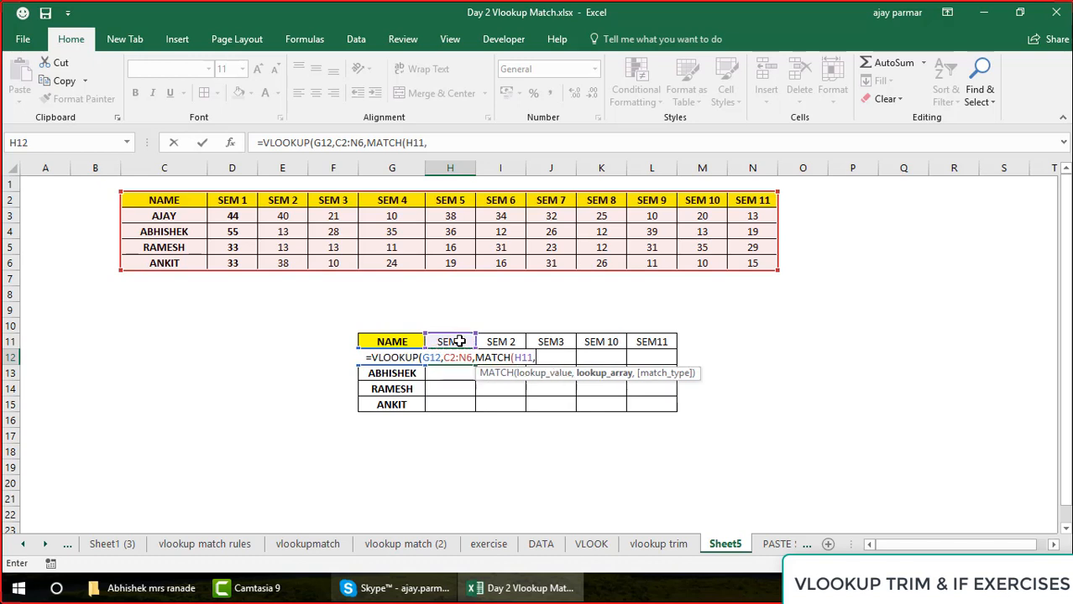
left_click(153, 202)
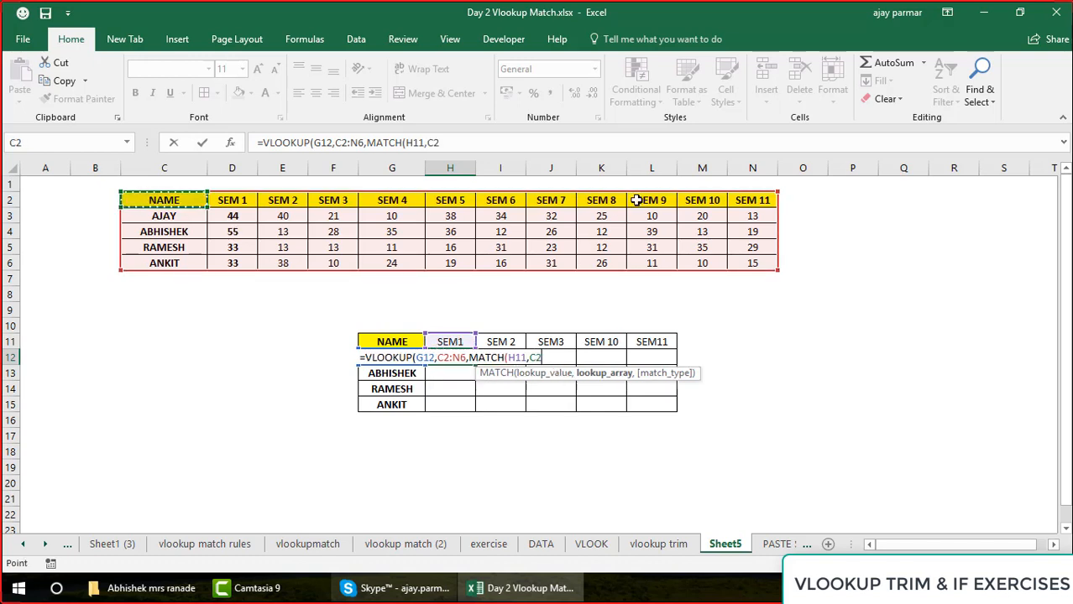
left_click(746, 201, "shift")
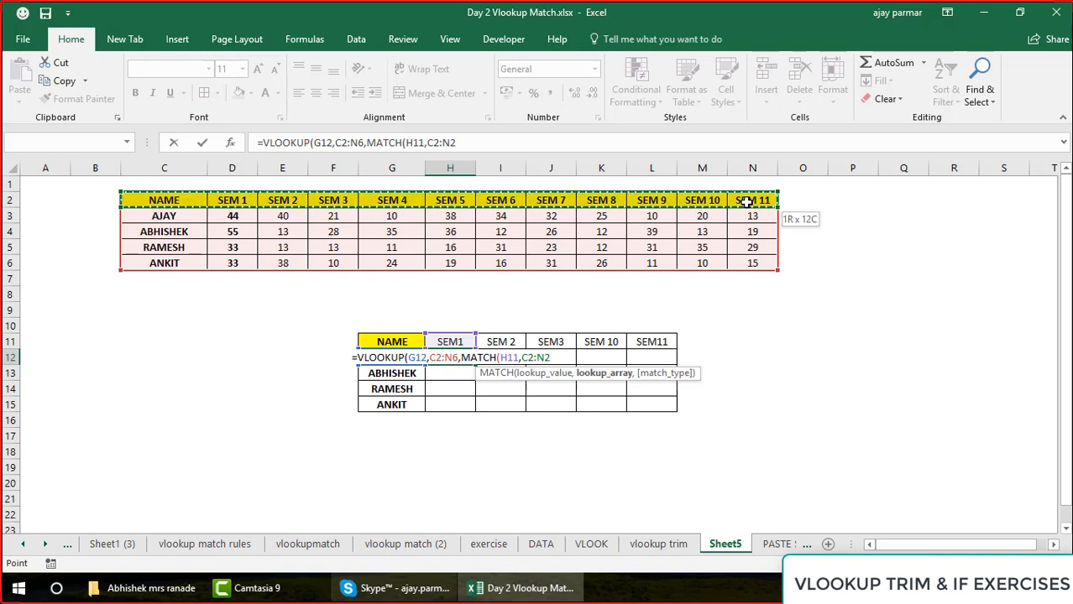
type(",")
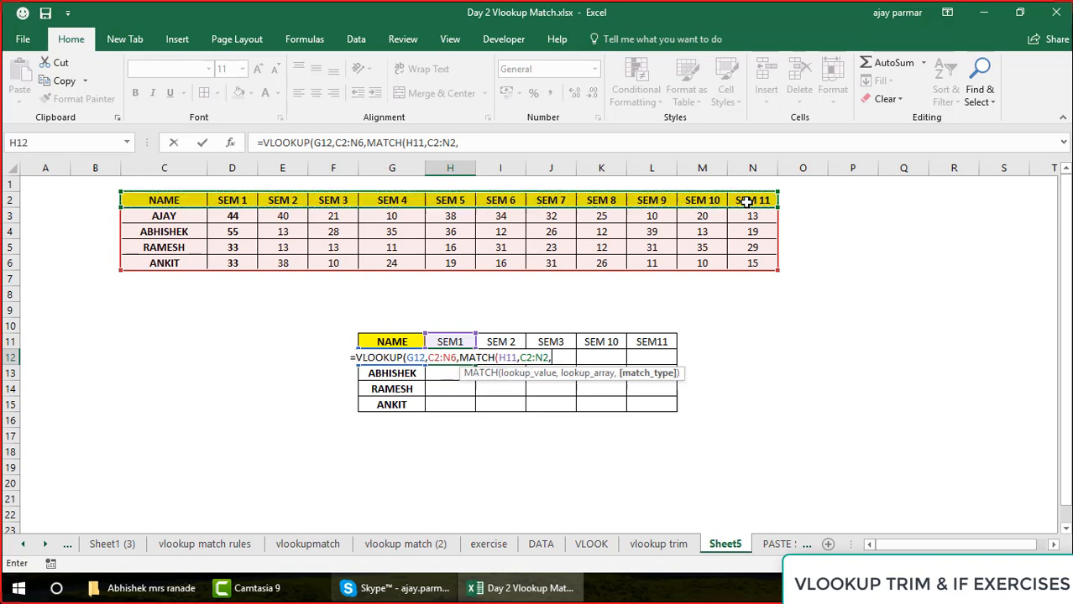
type("0")
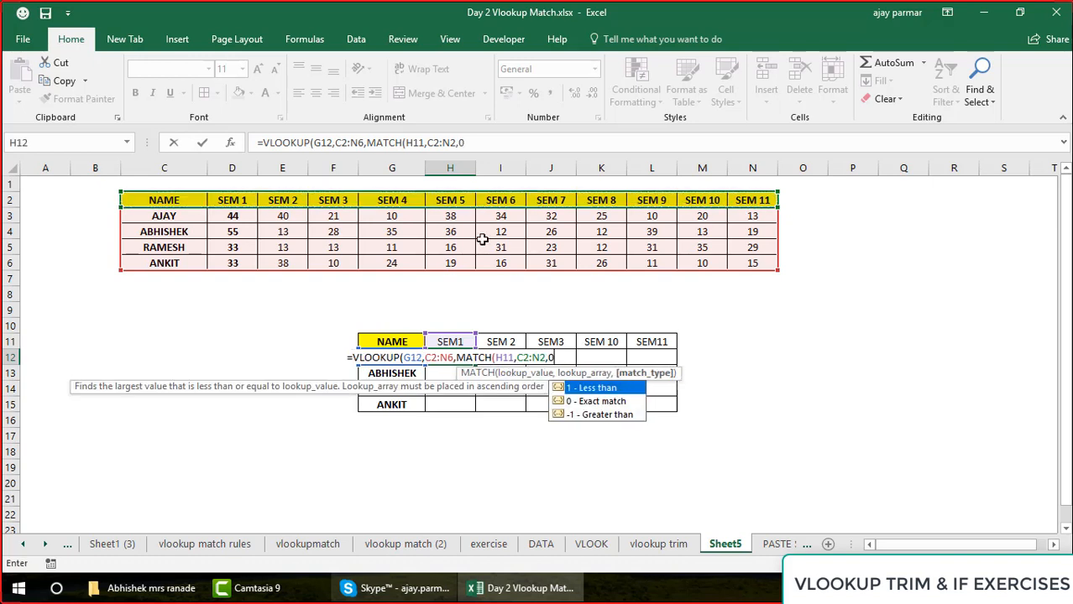
left_click(496, 144)
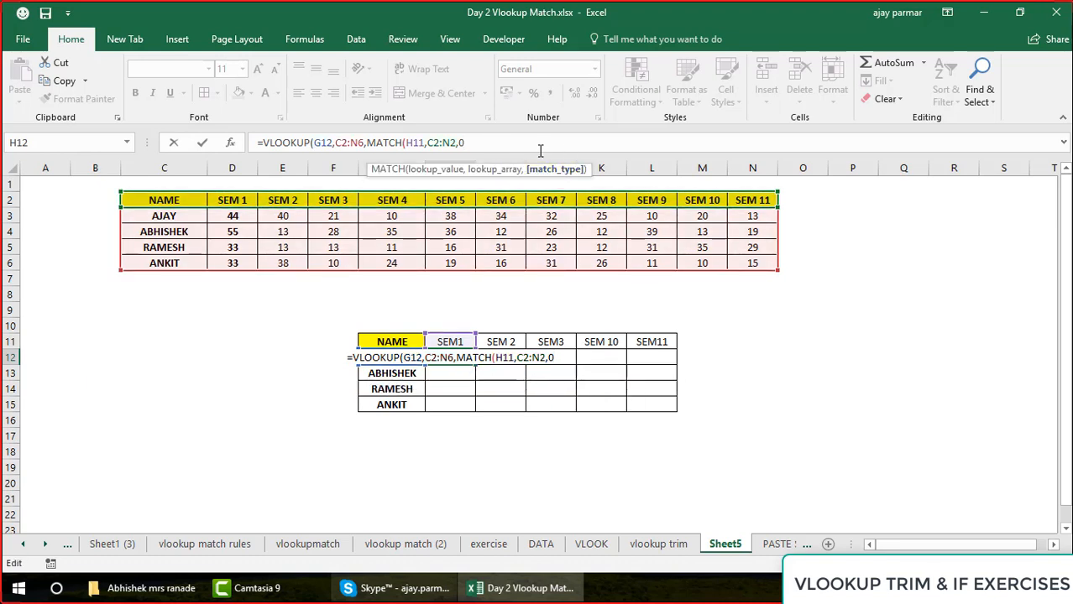
type(")")
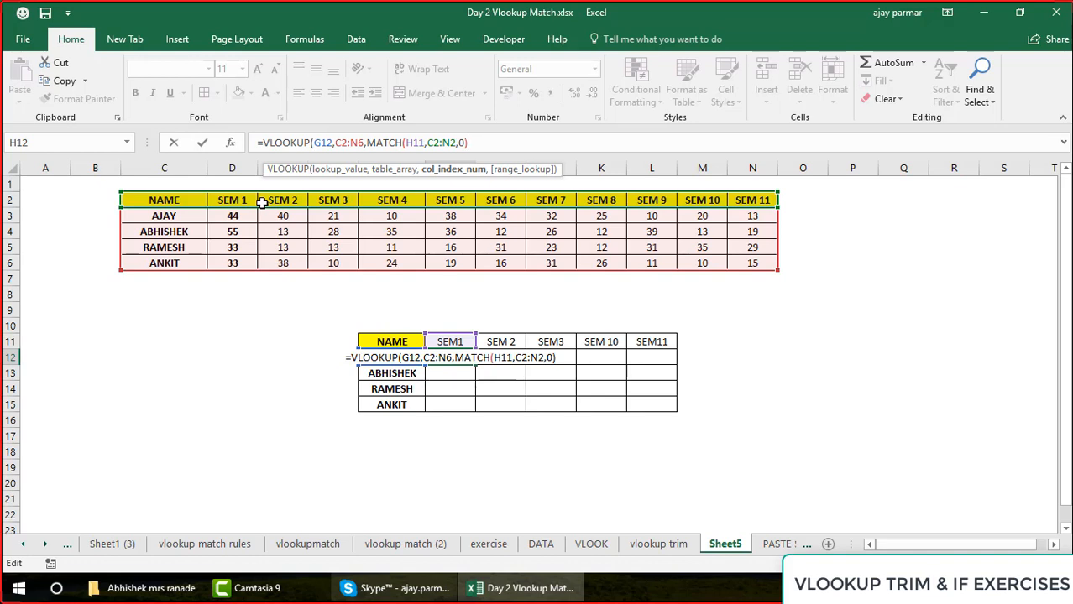
Finish the VLOOKUP in H12 with range lookup 0 for an exact match and commit the formula
type(",")
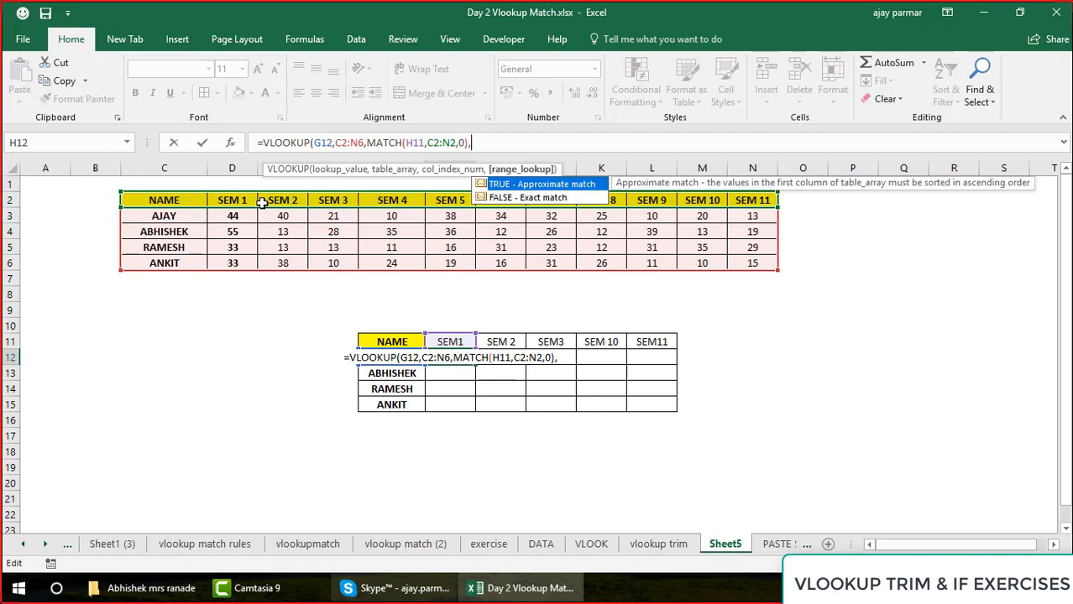
type("0")
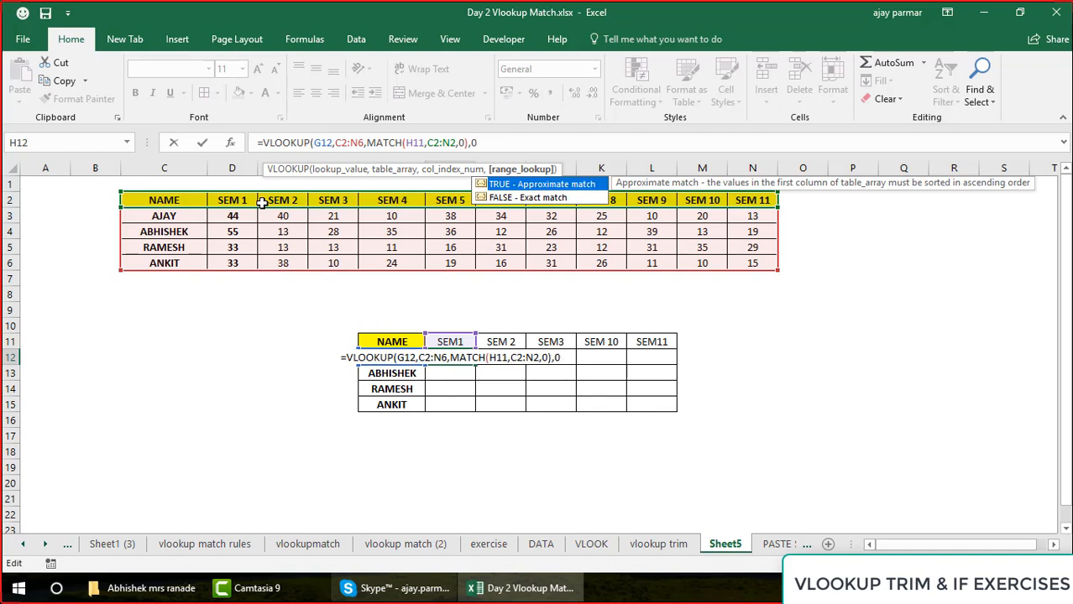
type(")")
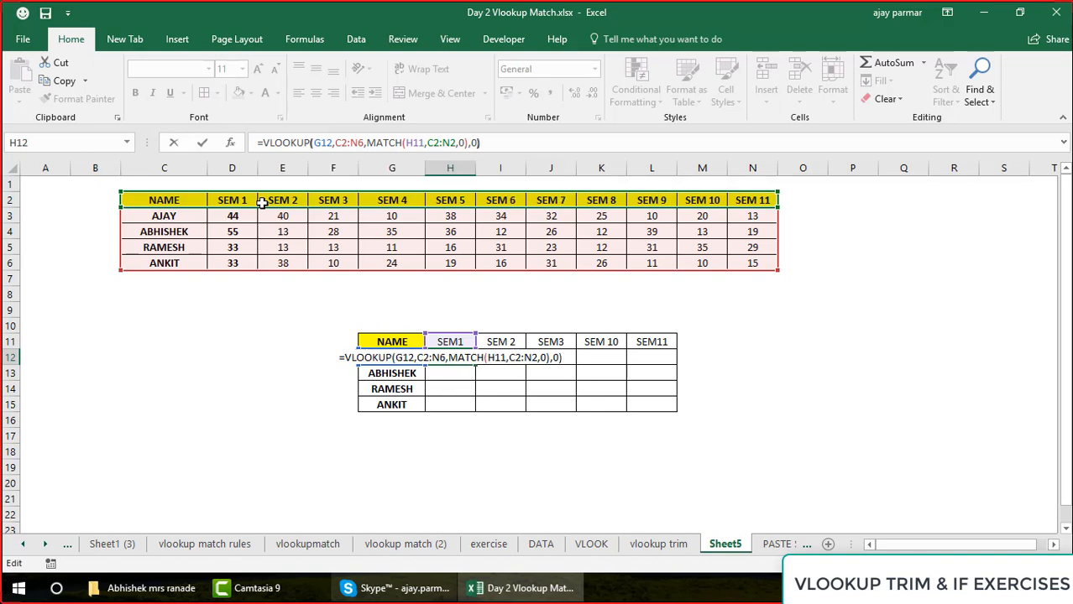
key("Return")
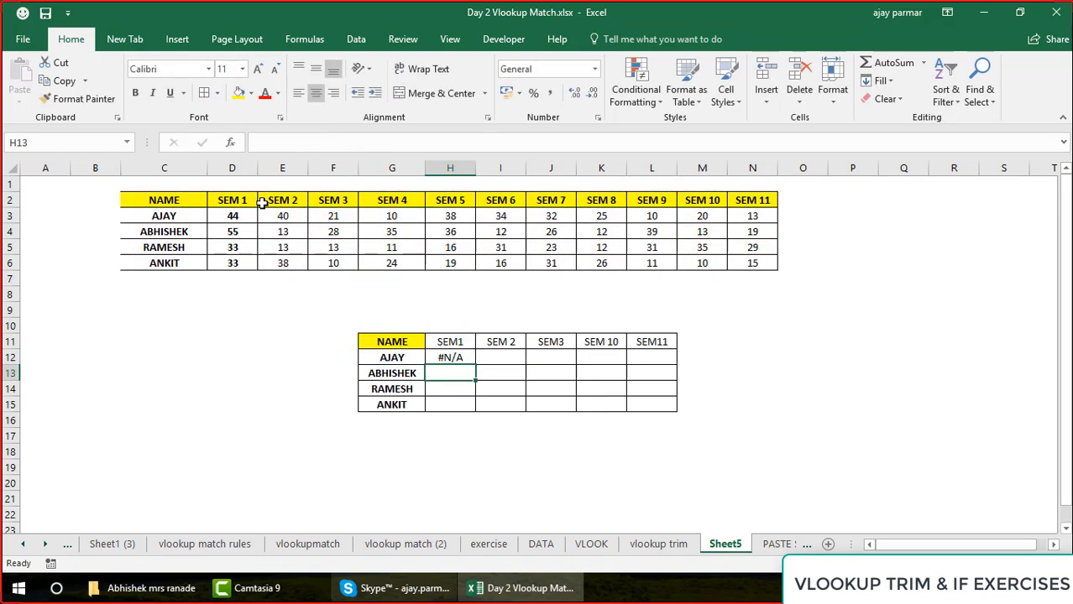
Left-align cell H12 and review the ranges referenced by its VLOOKUP and MATCH formula
key("Up")
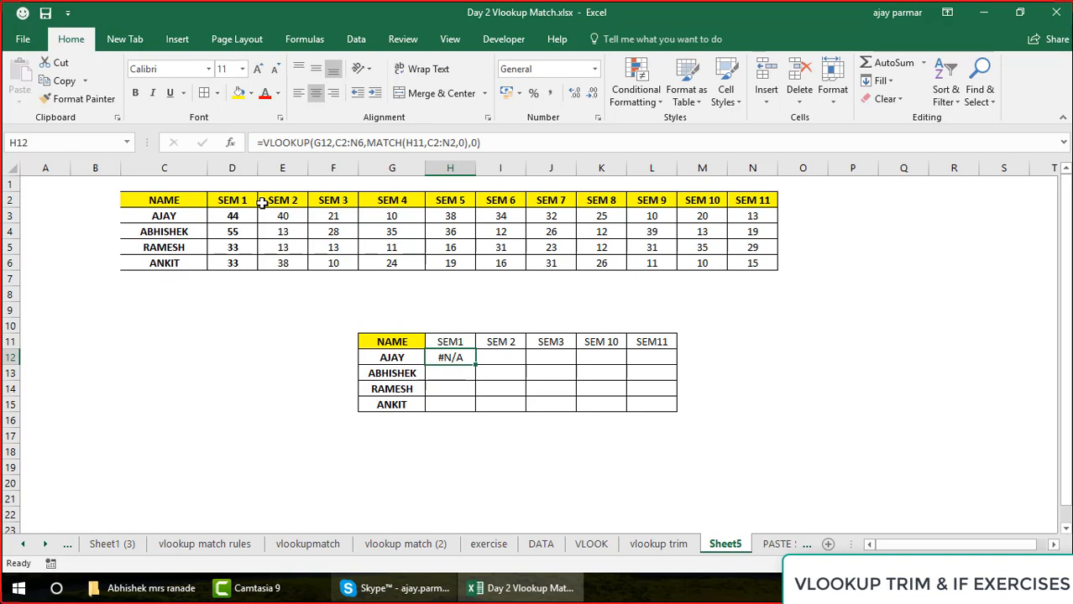
key("F2")
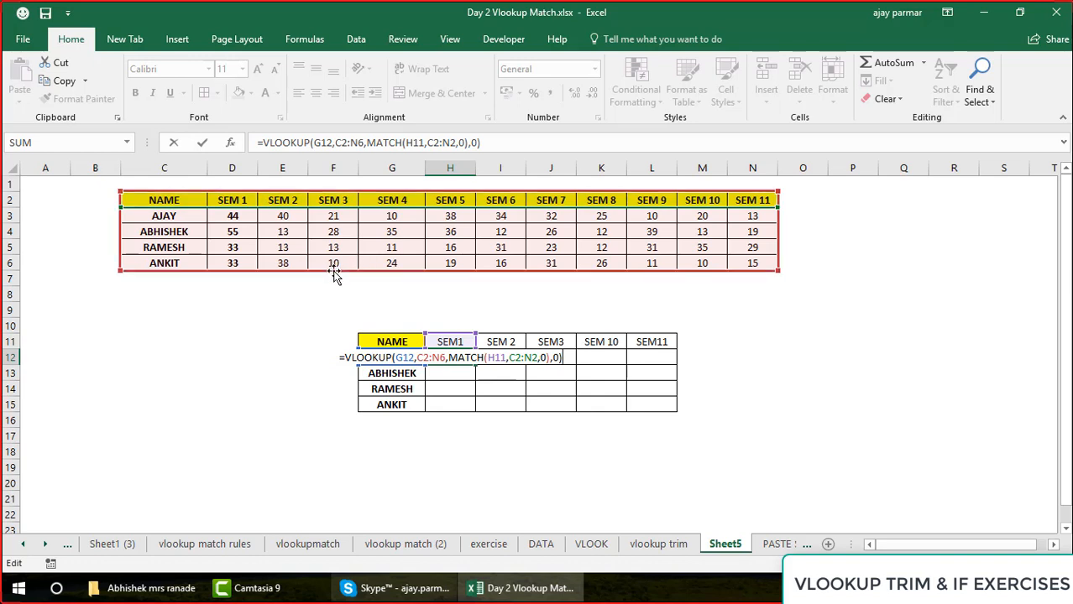
key("ctrl+Return")
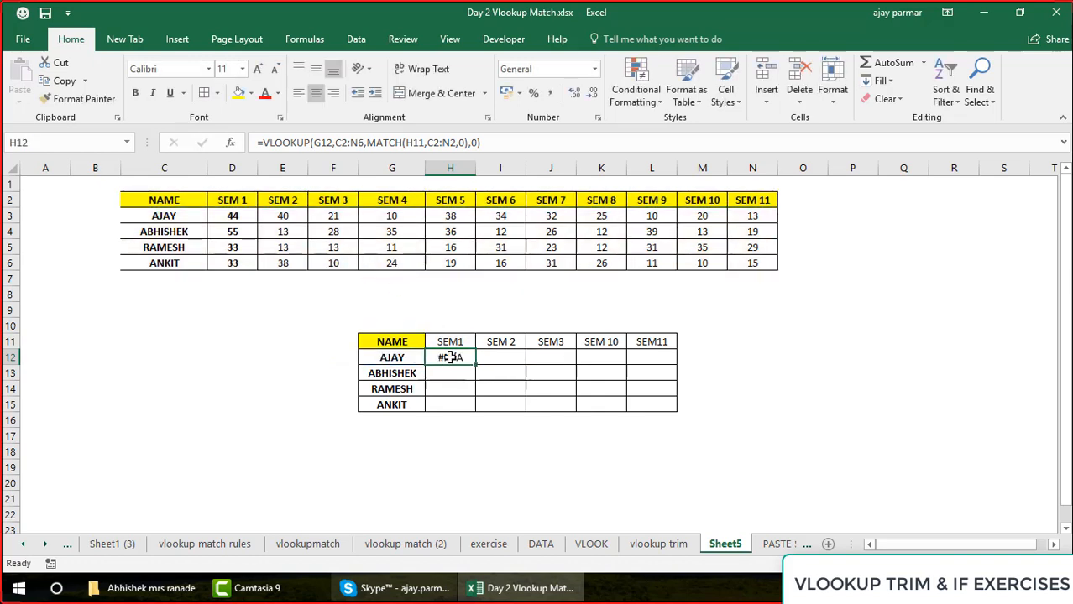
left_click(300, 97)
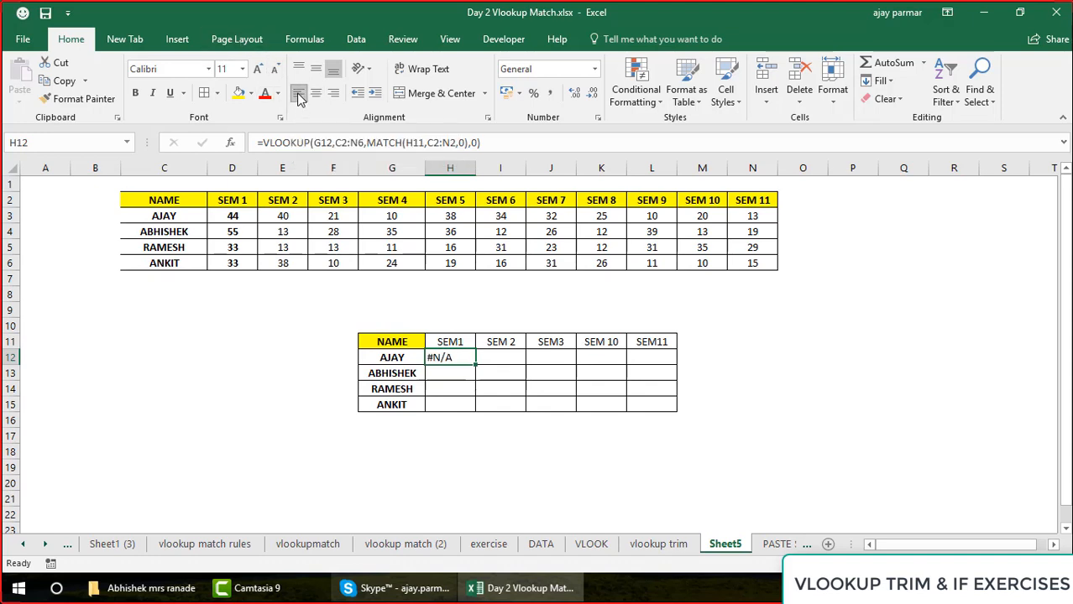
key("F2")
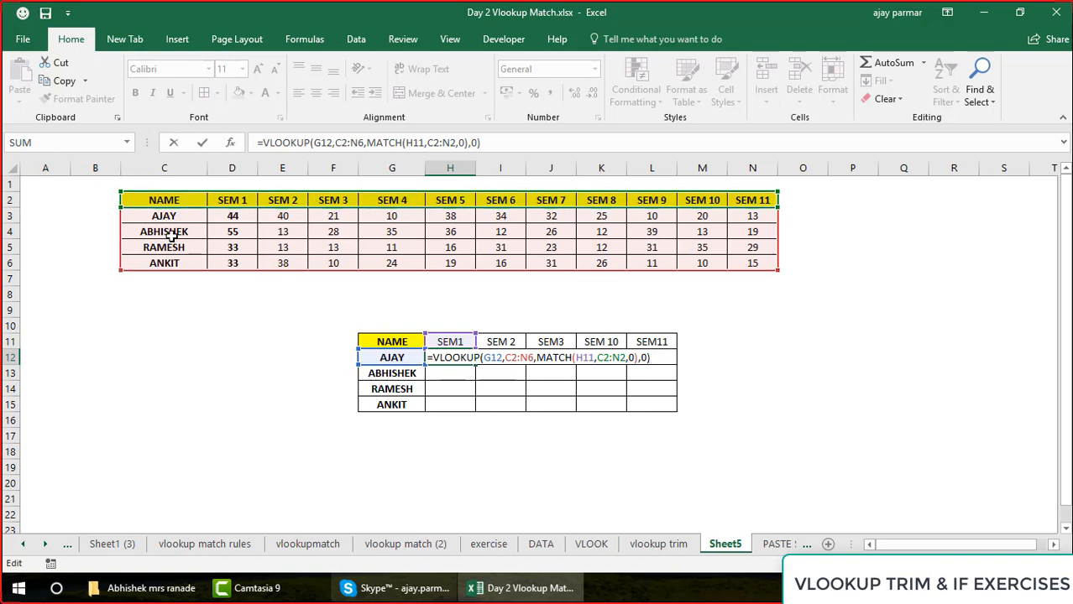
key("Return")
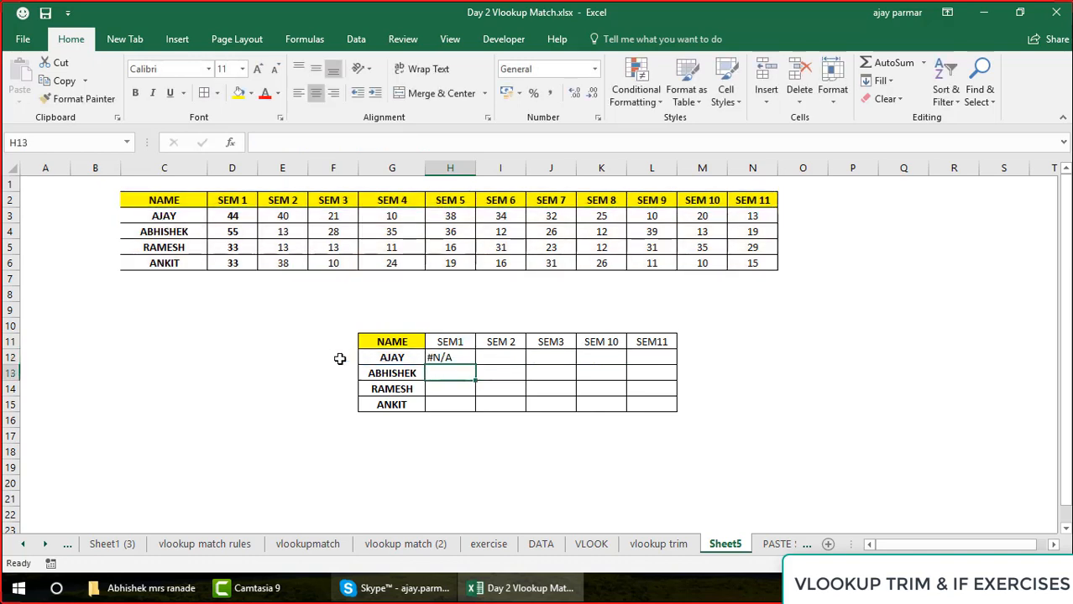
Enter the comparison formula =C3=G12 in C12 to check whether the first names in both tables match
left_click(165, 219)
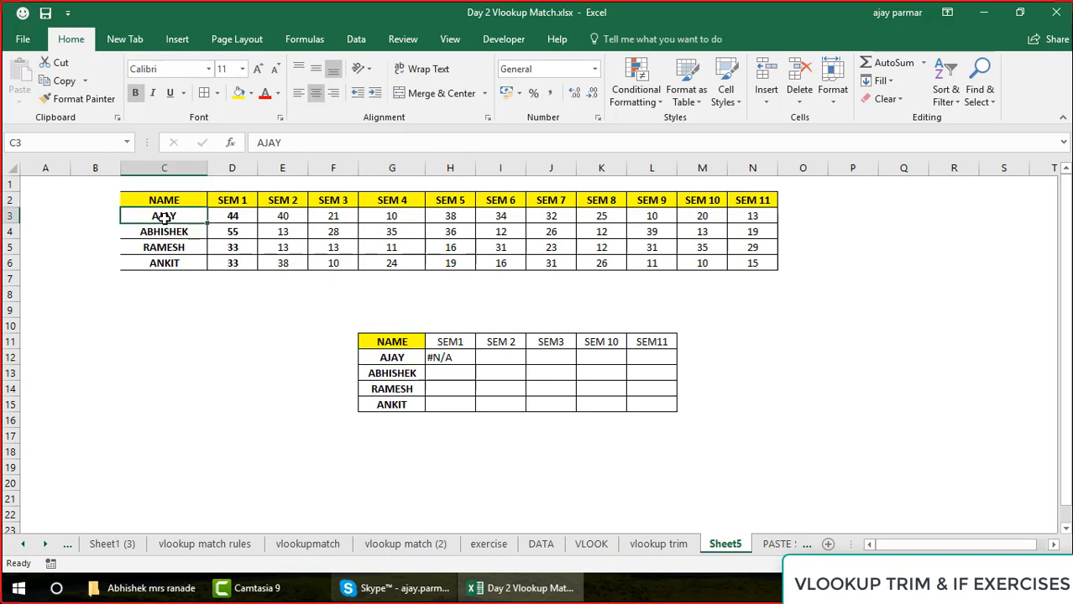
left_click(216, 339)
double_click(199, 358)
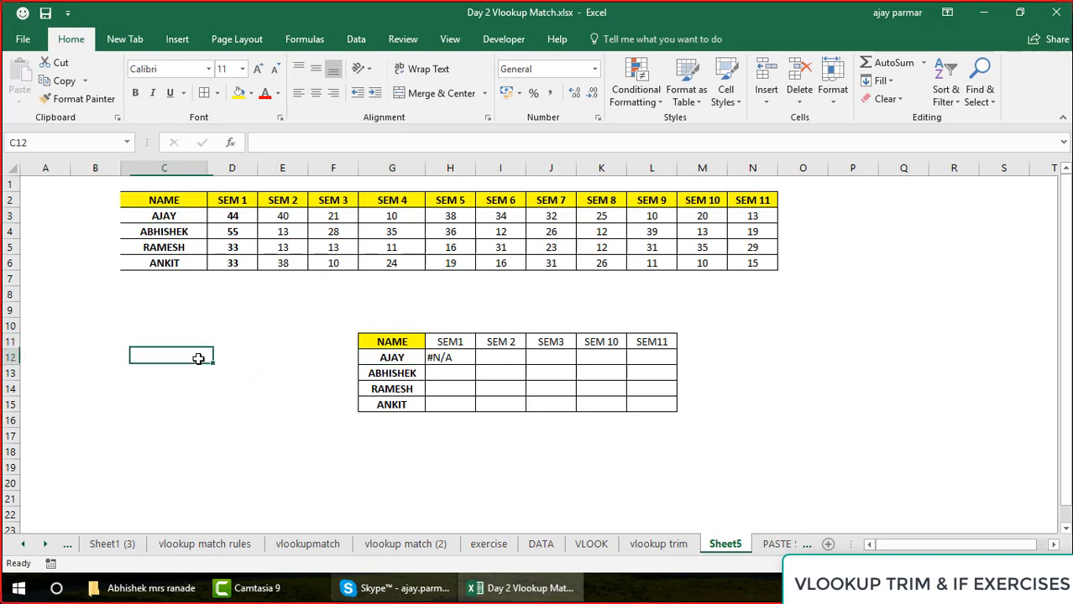
type("=")
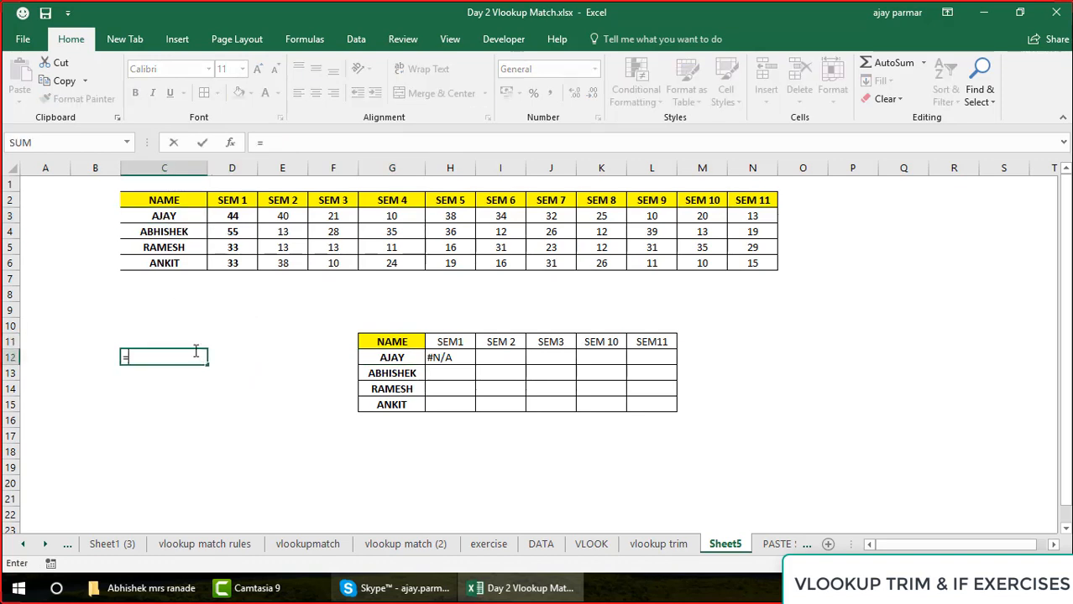
left_click(154, 215)
type("=")
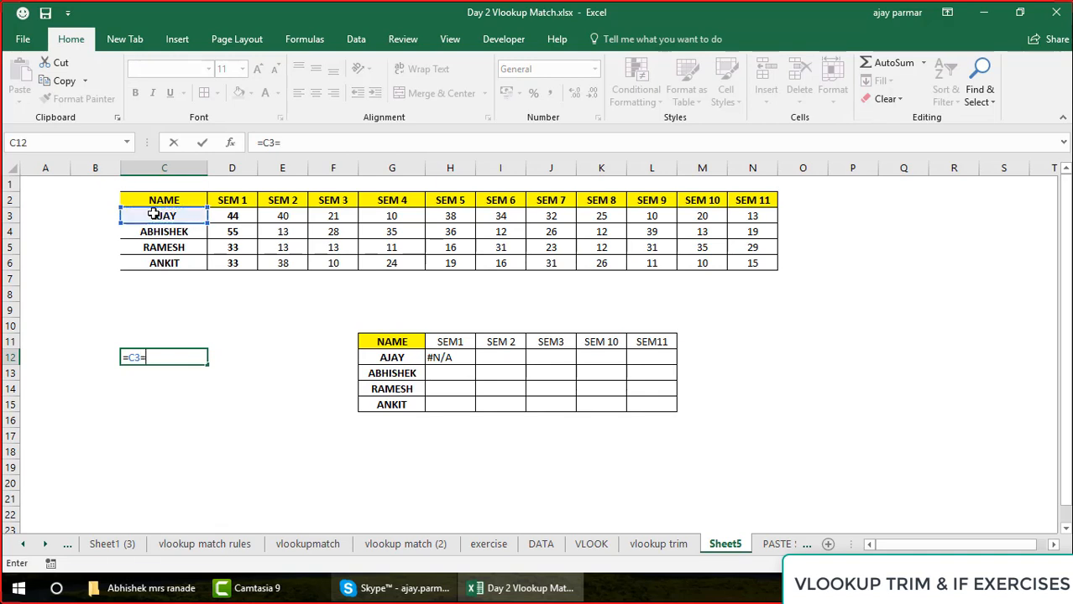
left_click(391, 358)
key("ctrl+Return")
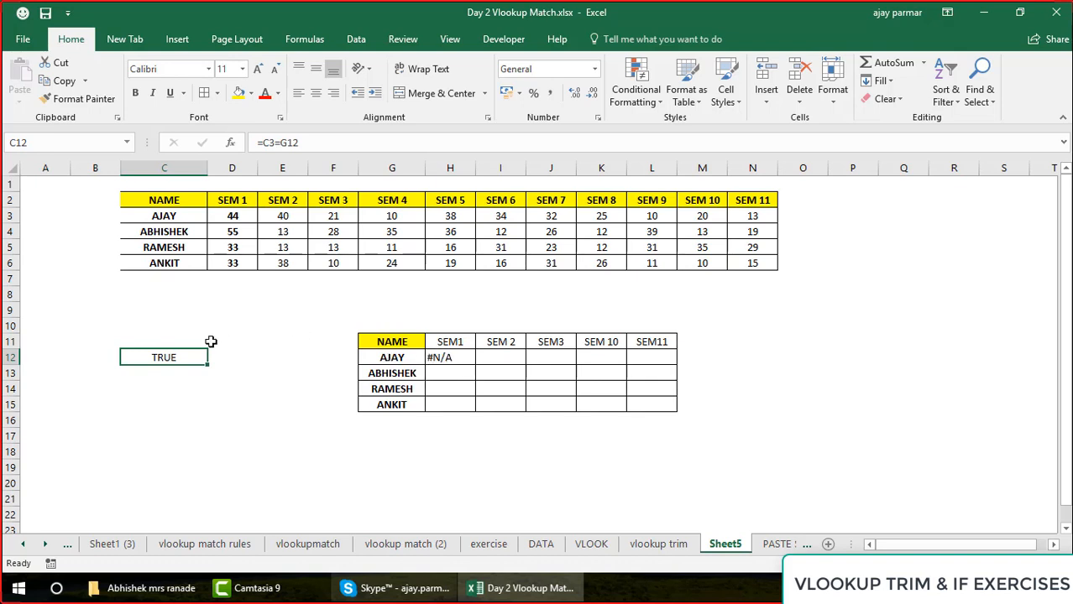
Compare the names and the first semester header in the lookup table with the source table, and inspect the formula in H12
left_click(375, 367)
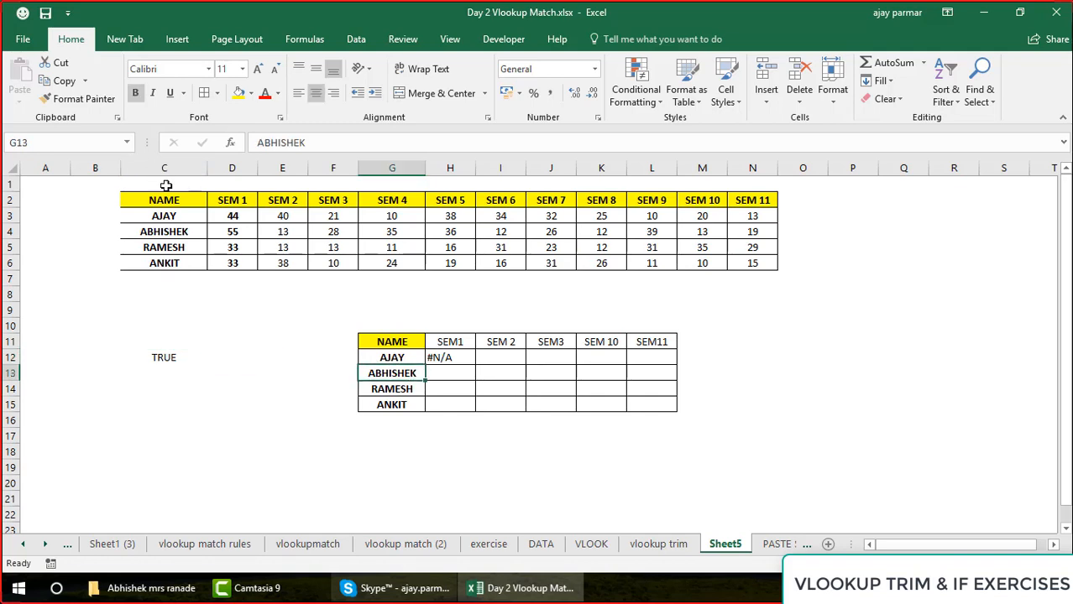
left_click(175, 214)
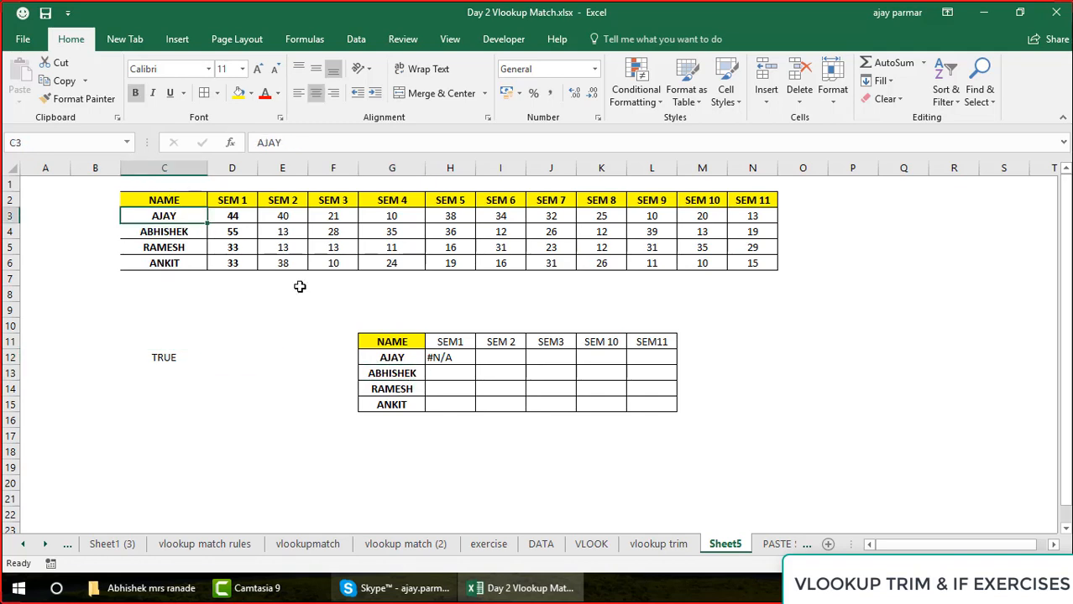
left_click(460, 356)
left_click(455, 338)
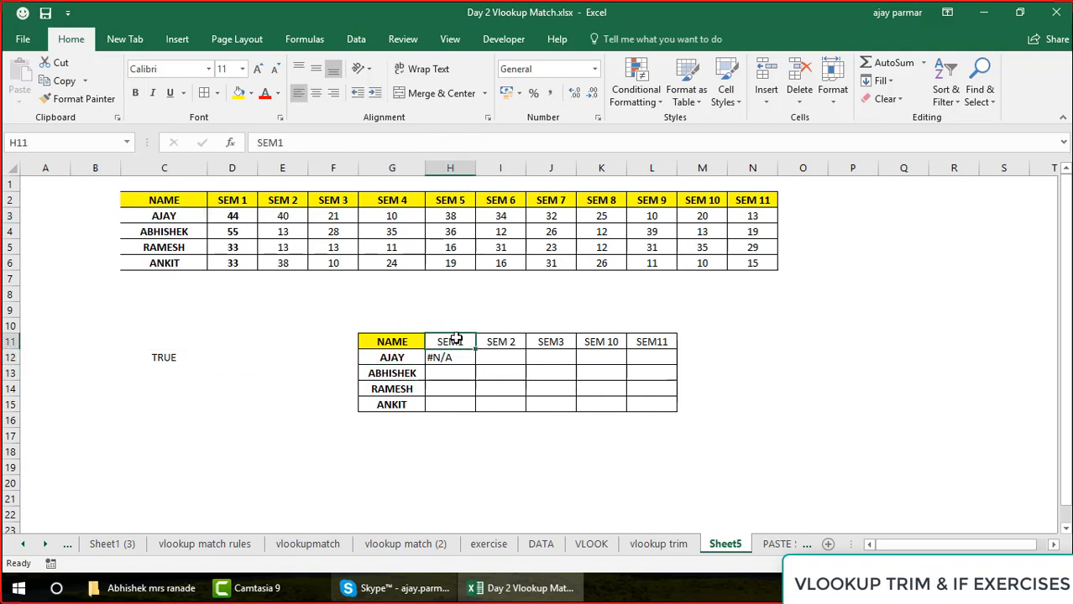
left_click(214, 199)
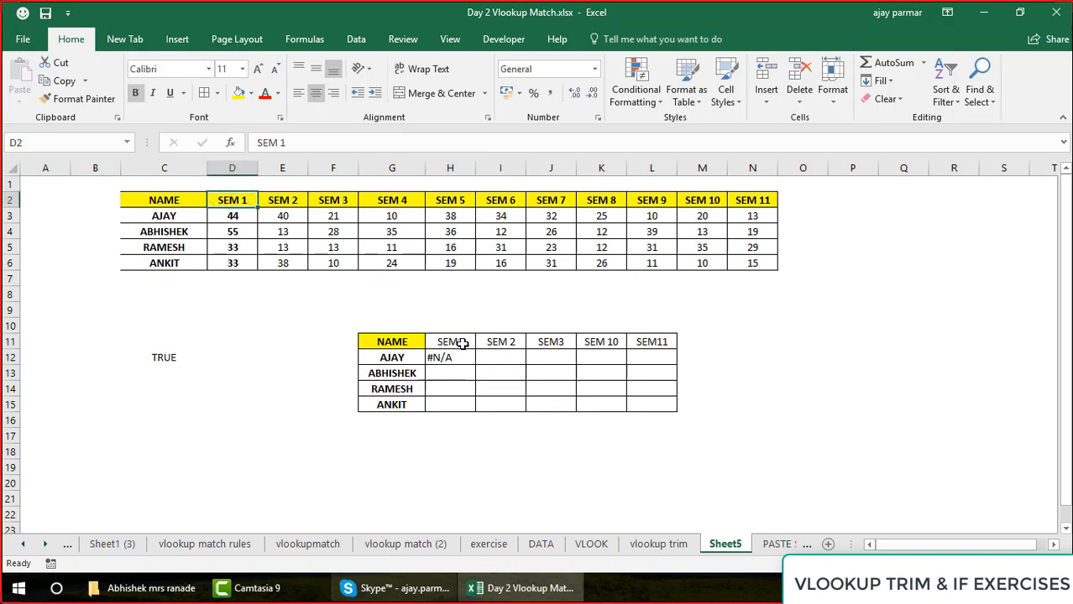
left_click(461, 346)
left_click(464, 361)
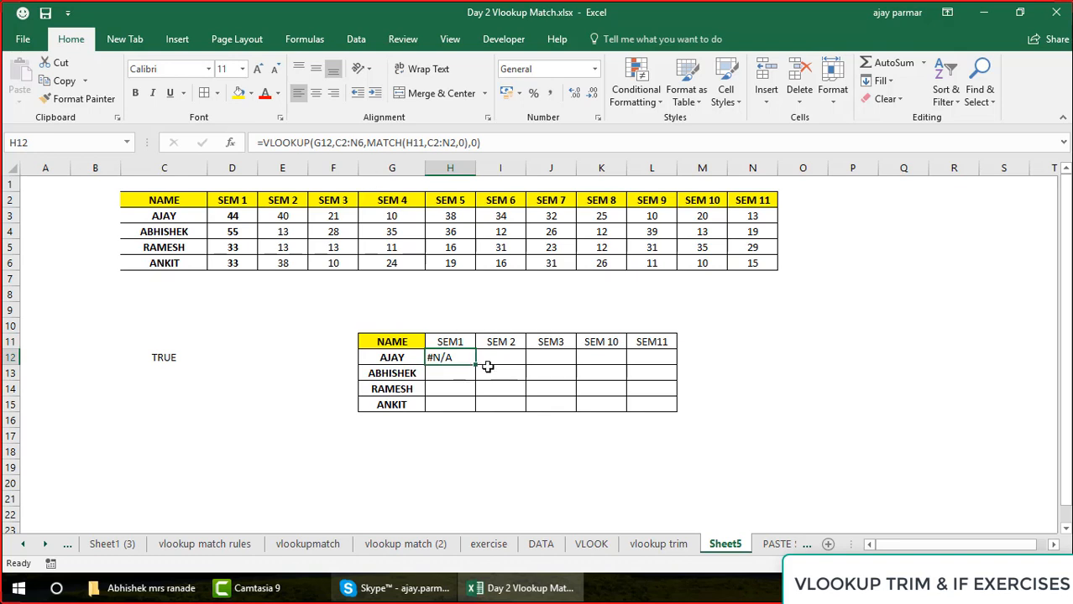
Test whether the first semester headers match with the formula =H11=D2 in H9, and clear that cell
left_click(437, 312)
type("=")
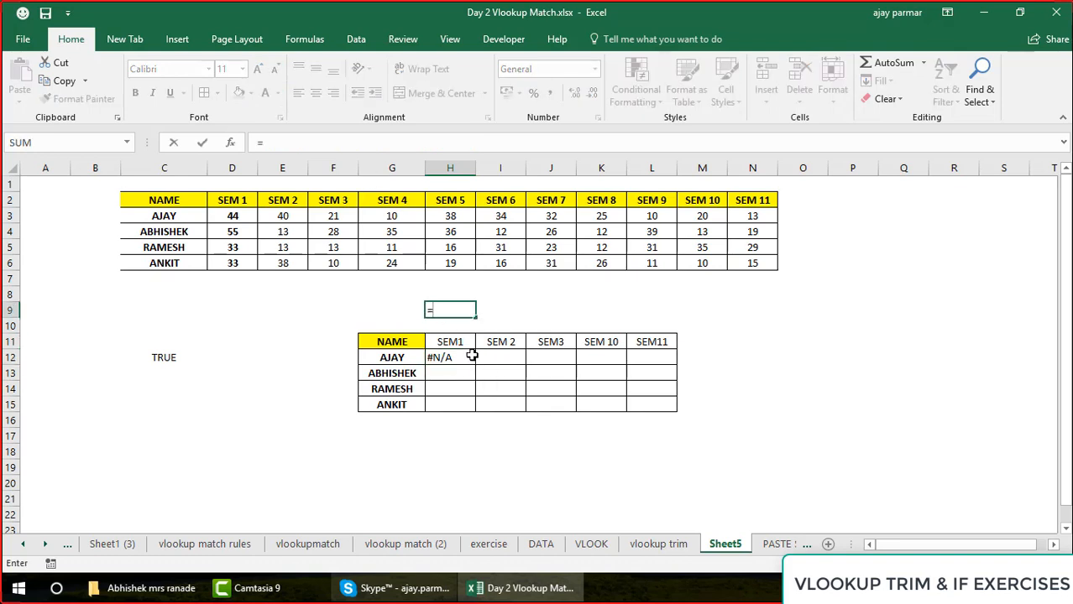
left_click(450, 342)
type("=")
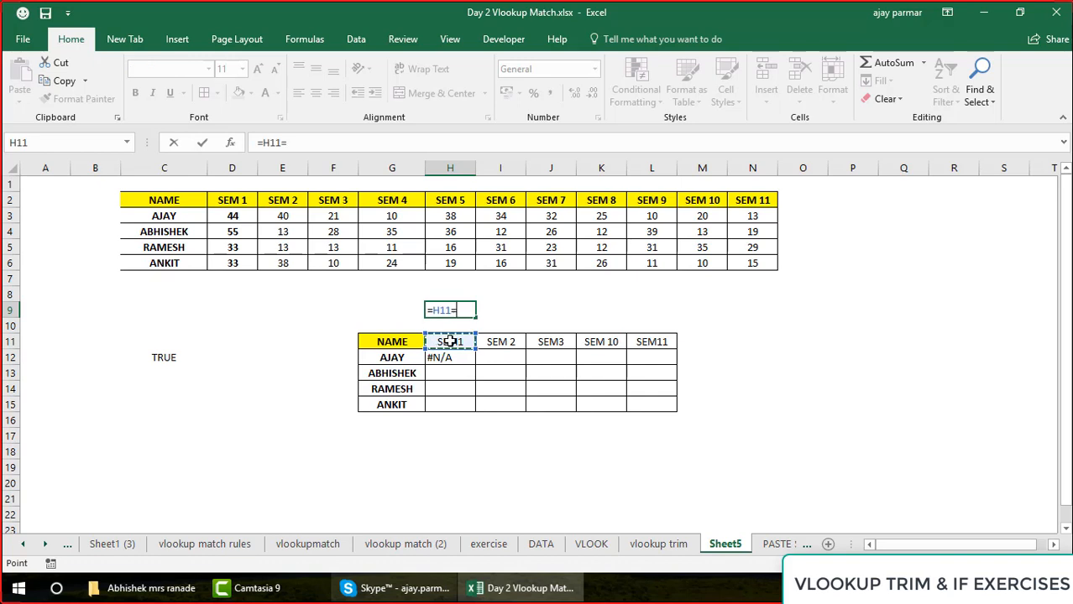
left_click(238, 204)
key("Return")
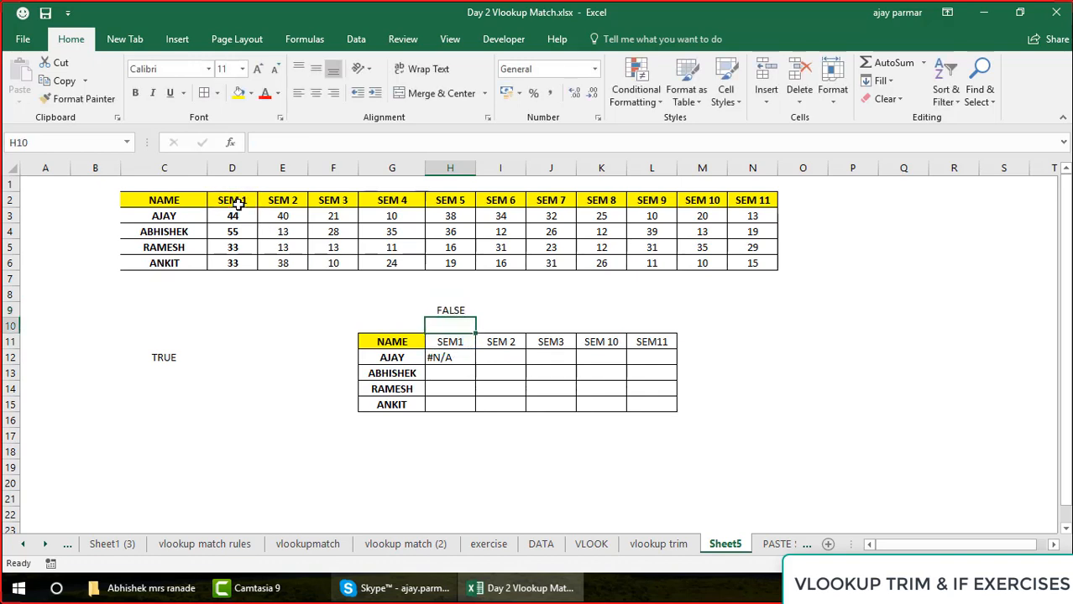
key("Up")
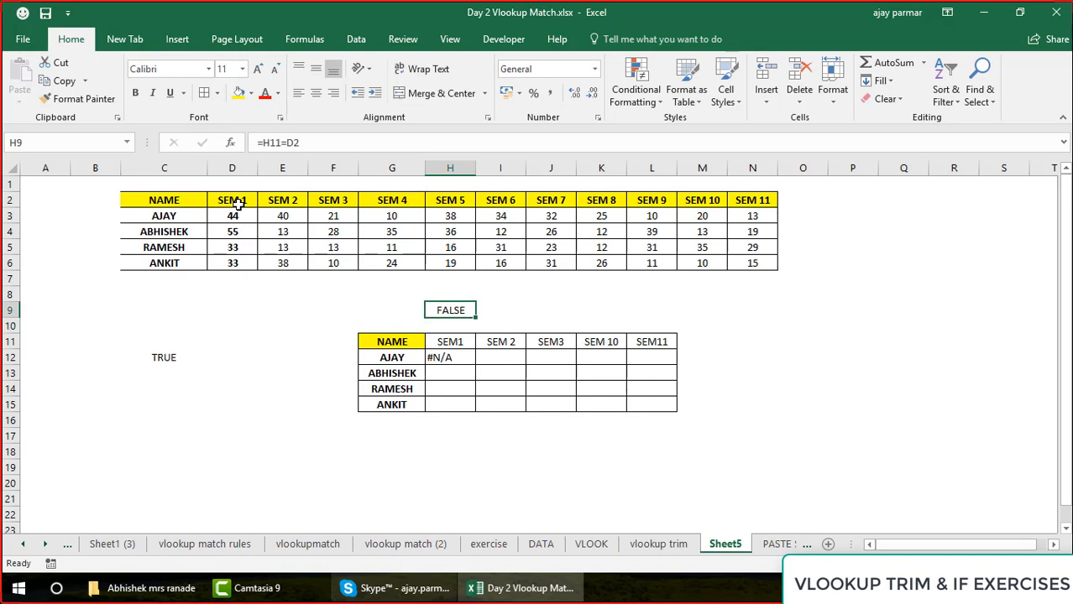
key("Delete")
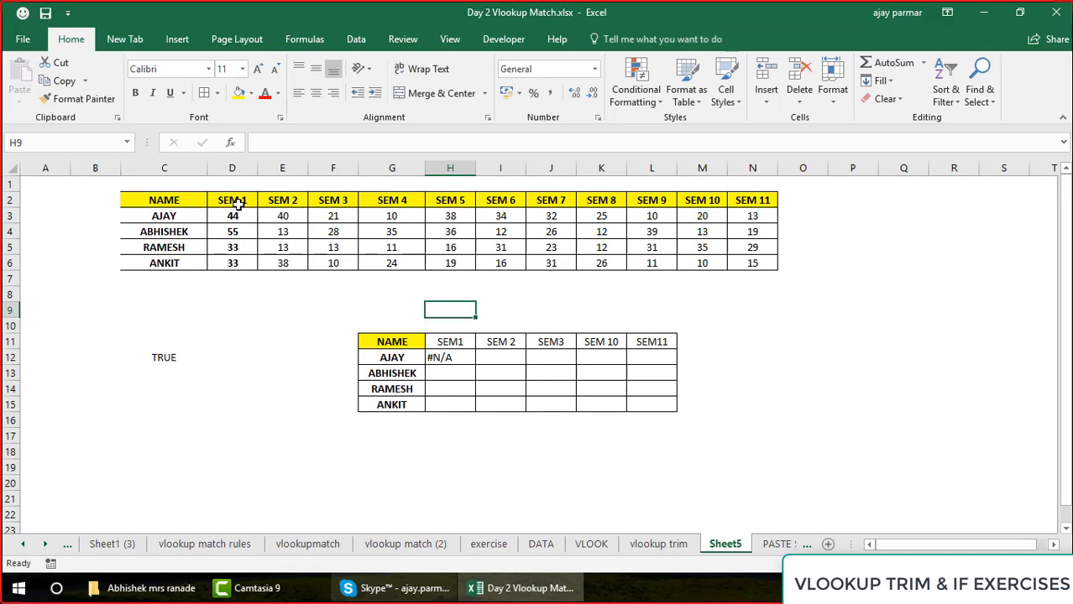
Inspect the header text in H11 for a missing space, leaving the cell unedited
left_click(457, 340)
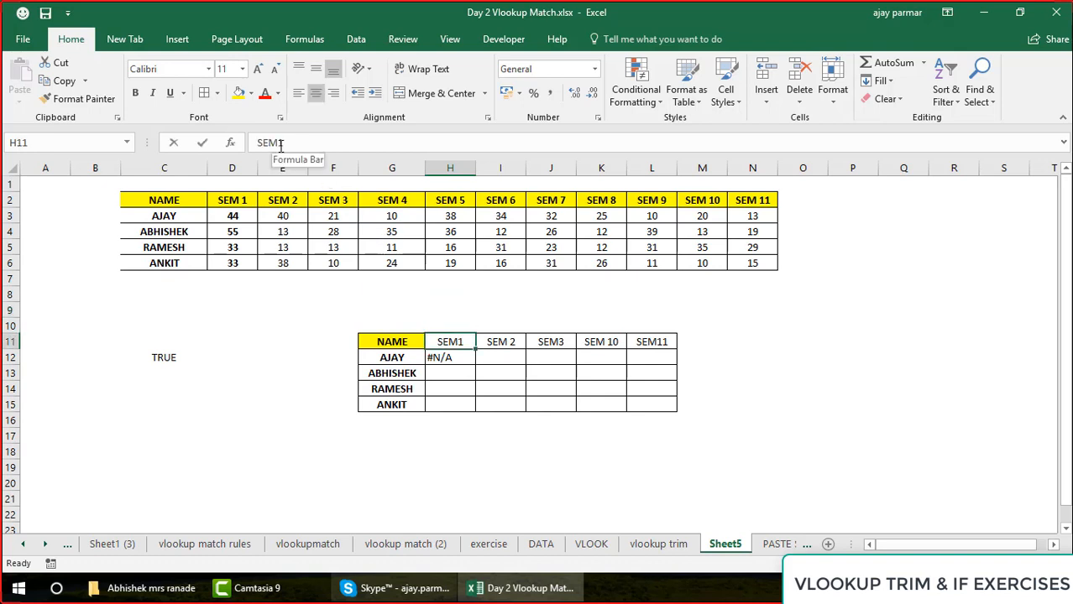
left_click(280, 144)
key("Escape")
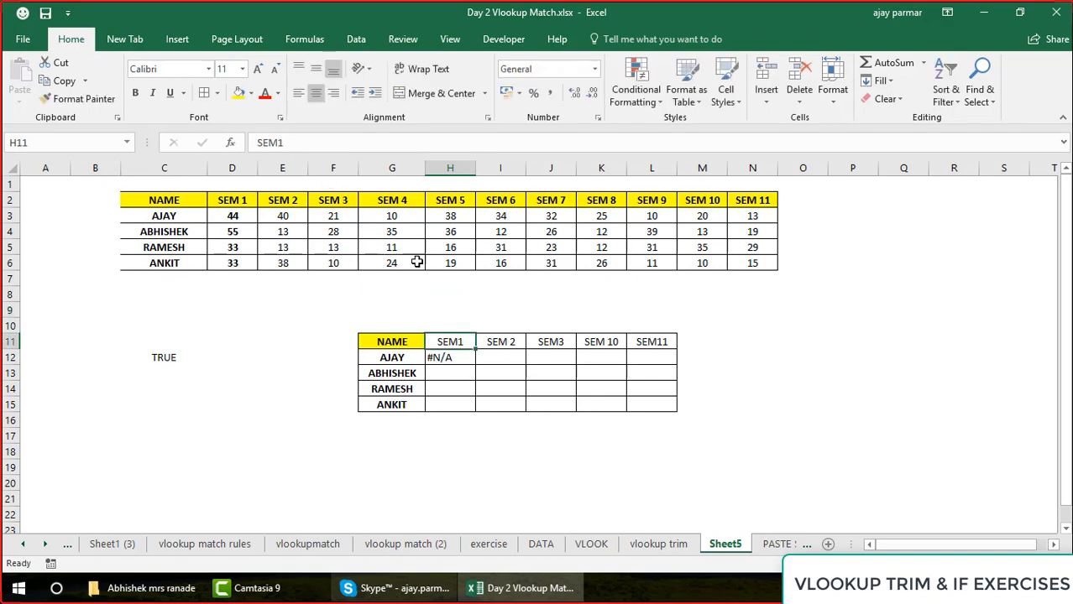
Evaluate the H12 VLOOKUP formula part by part with Evaluate Formula through to its final result, and close the evaluation
left_click(440, 359)
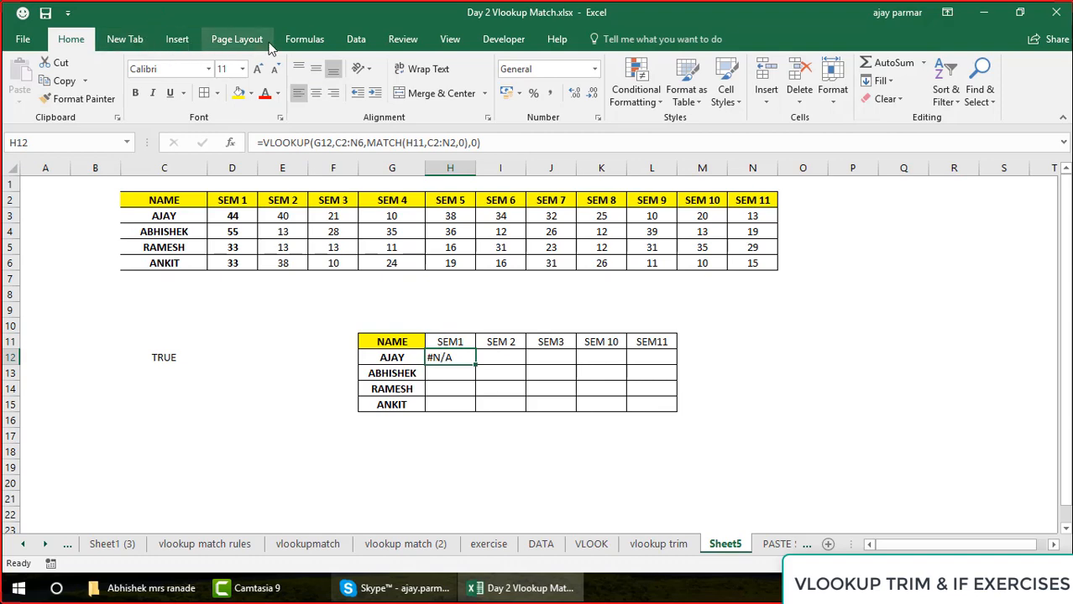
left_click(317, 48)
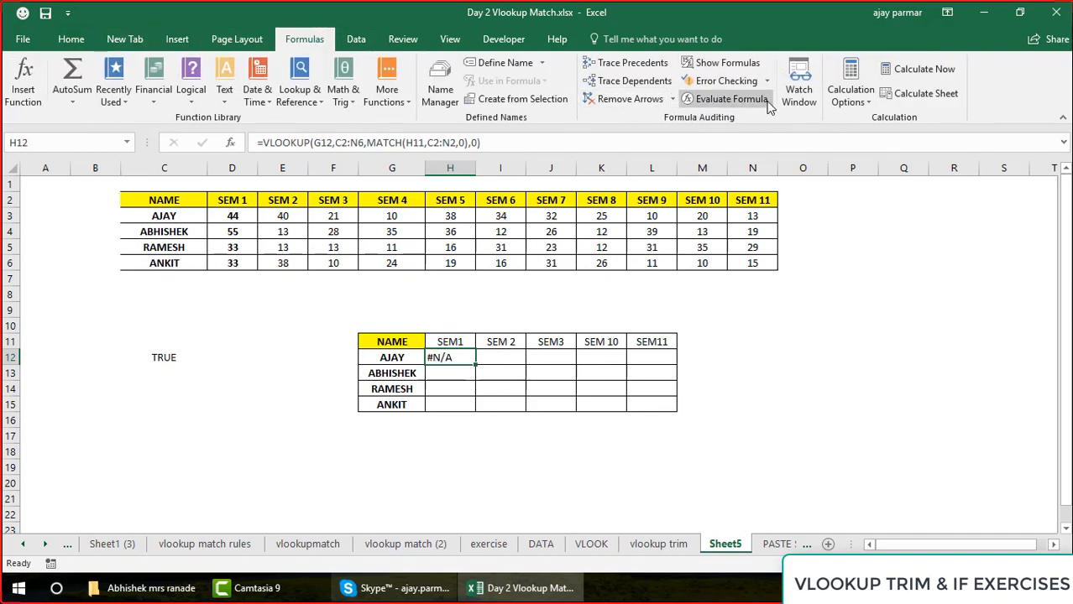
left_click(755, 99)
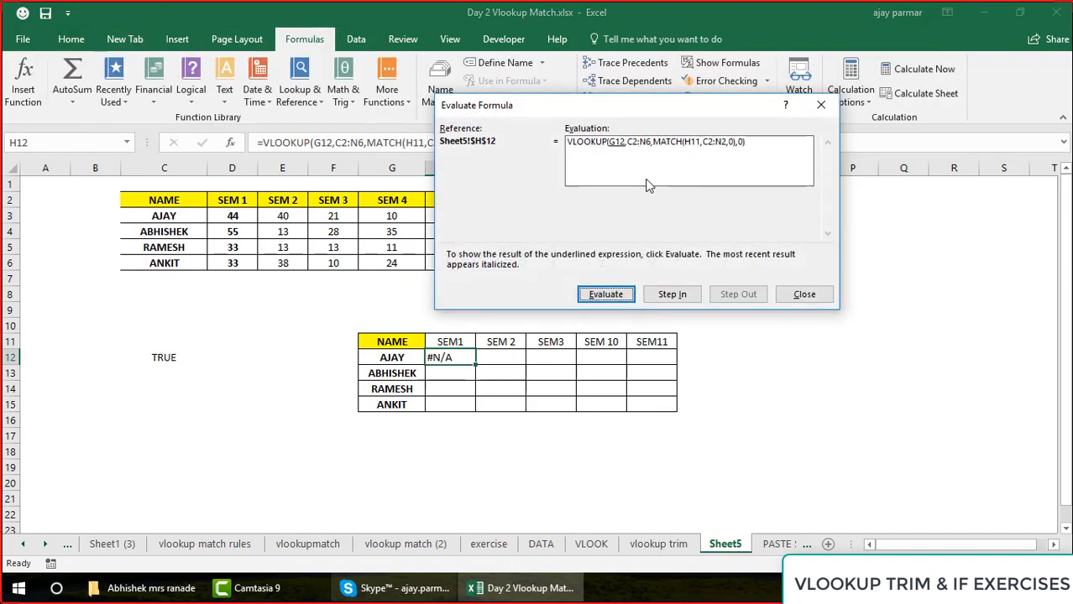
left_click(608, 296)
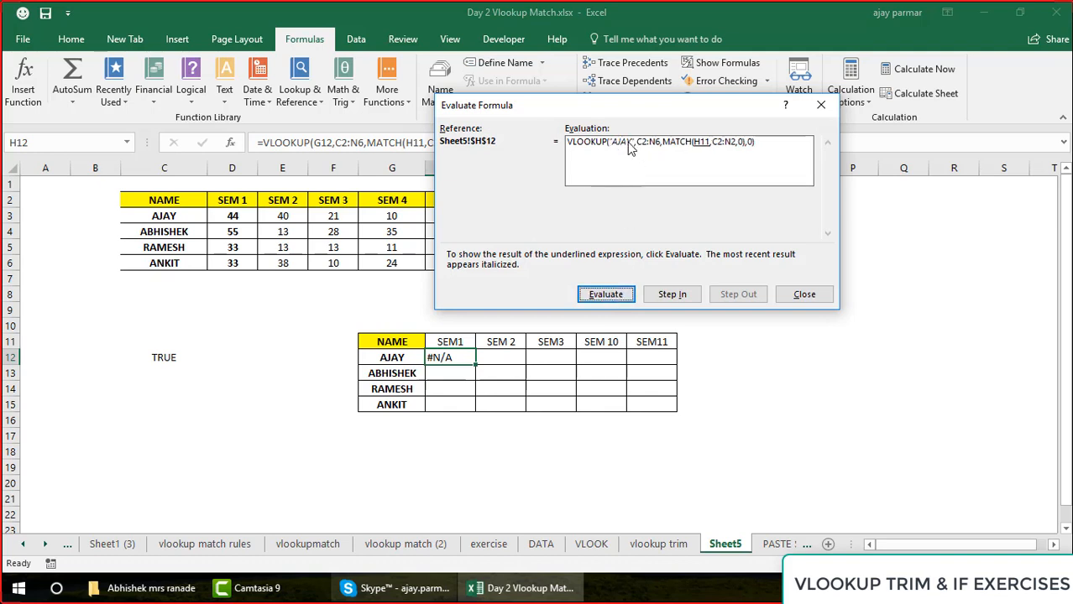
left_click(600, 293)
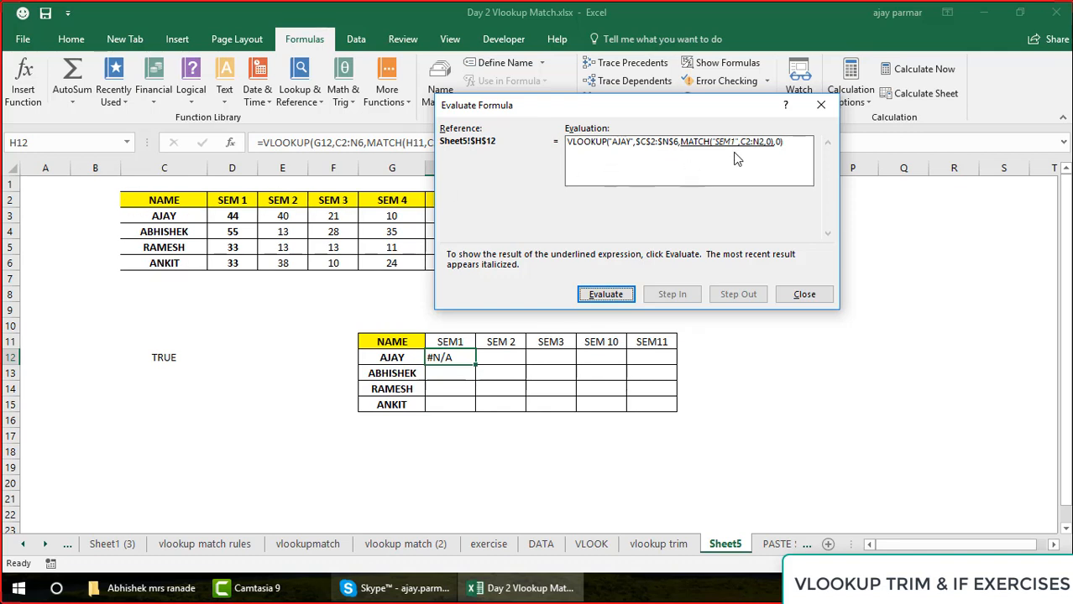
left_click(622, 297)
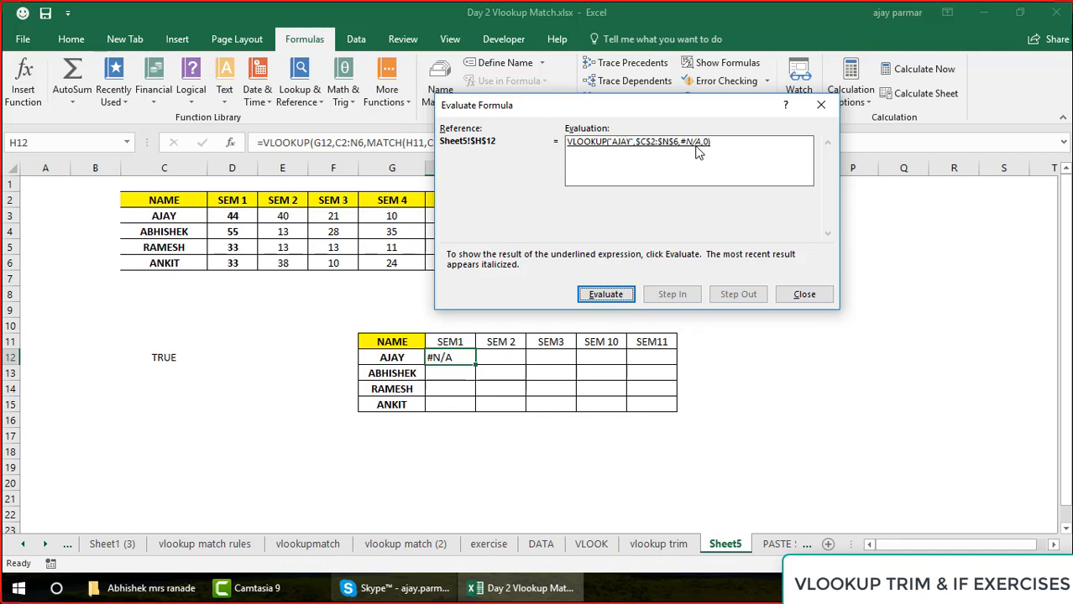
left_click(606, 295)
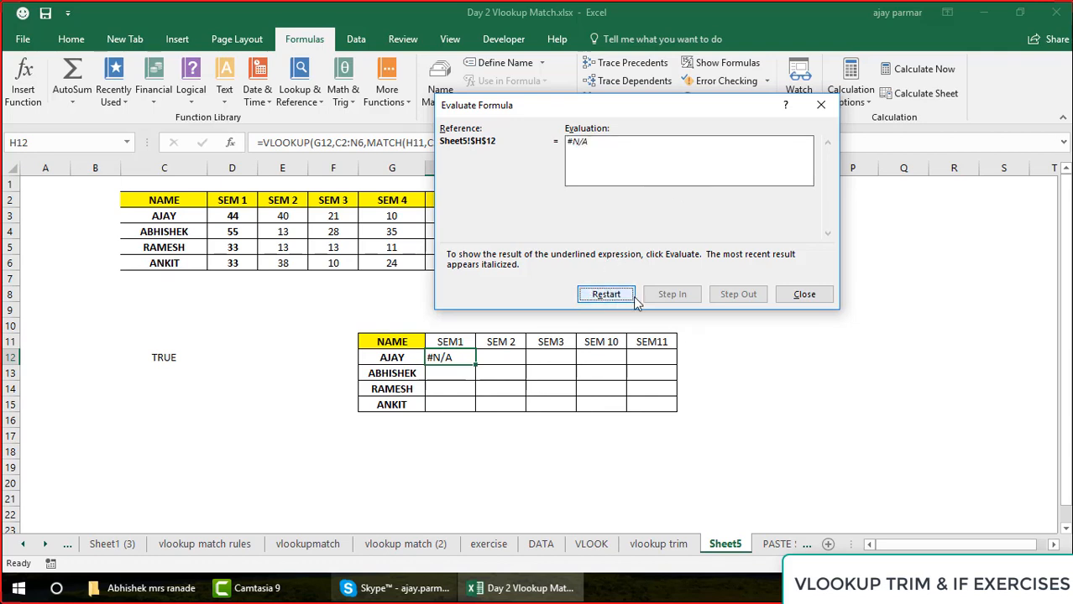
left_click(802, 295)
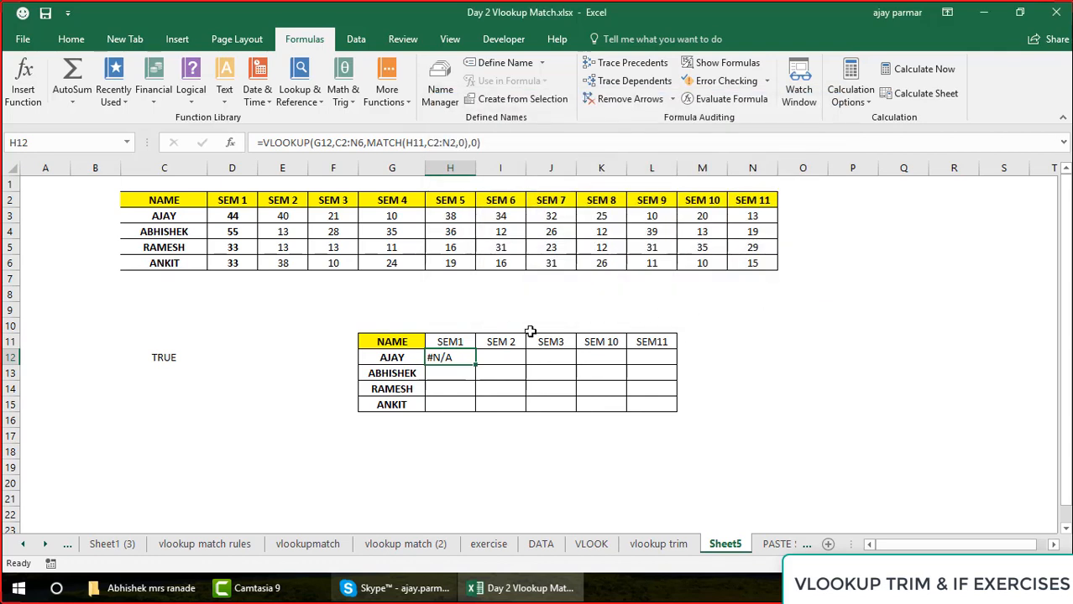
Examine the MATCH lookup value H11 inside the H12 formula, keeping the formula as it is
left_click(438, 337)
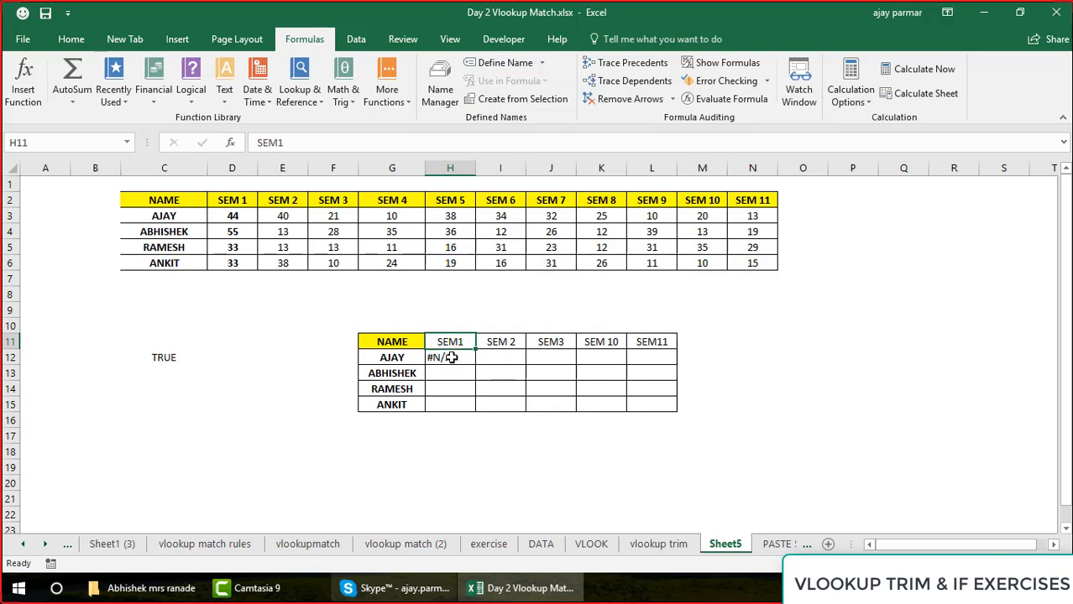
left_click(451, 358)
left_click(412, 144)
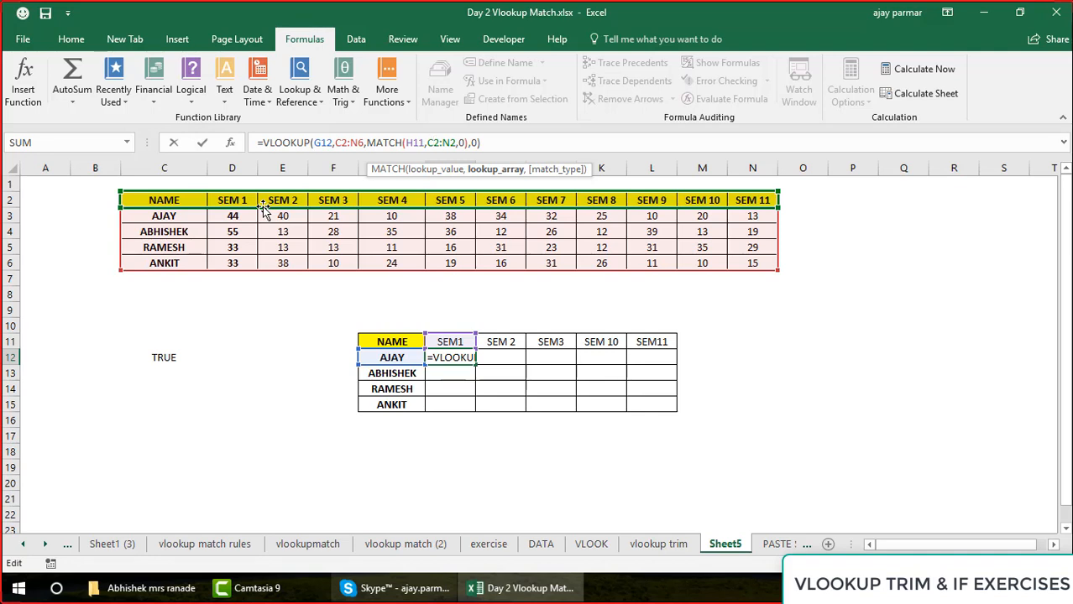
left_click(416, 144)
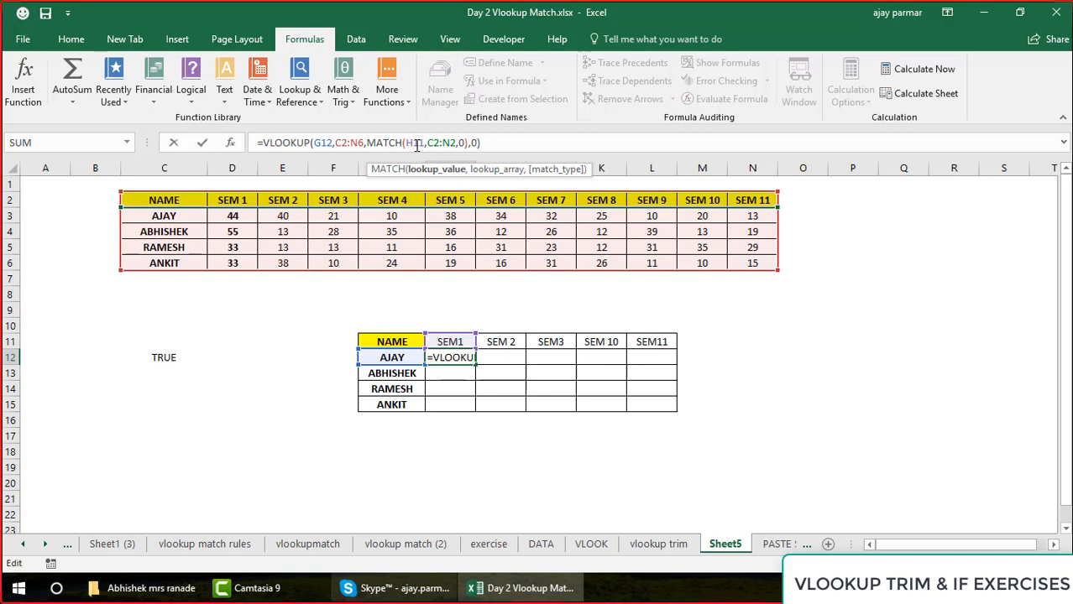
key("ctrl+Return")
Insert a space in the H11 header to make it read SEM 1
left_click(449, 341)
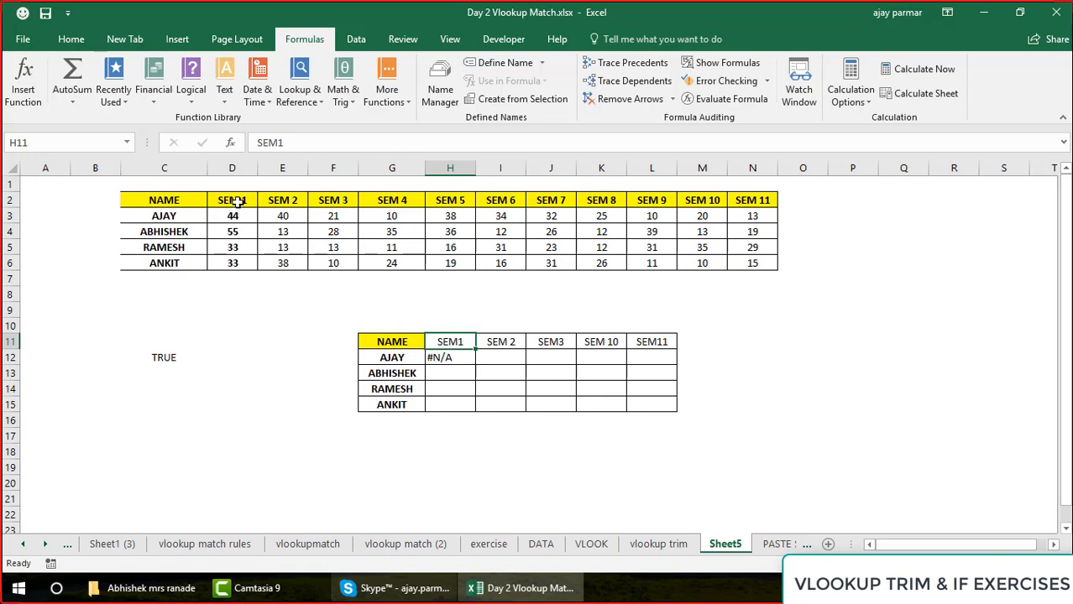
left_click(280, 143)
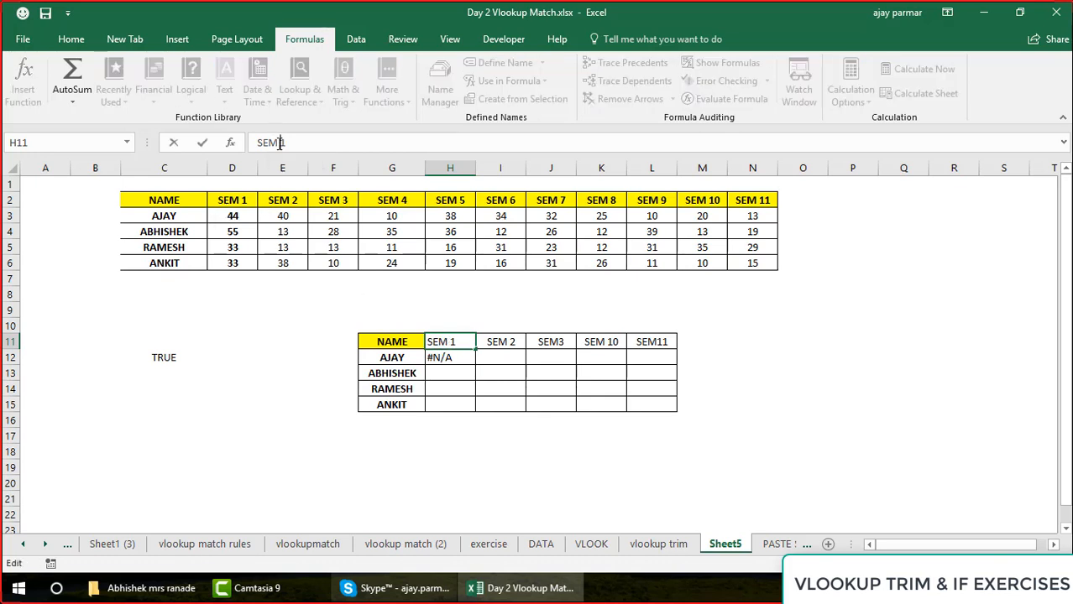
key("Return")
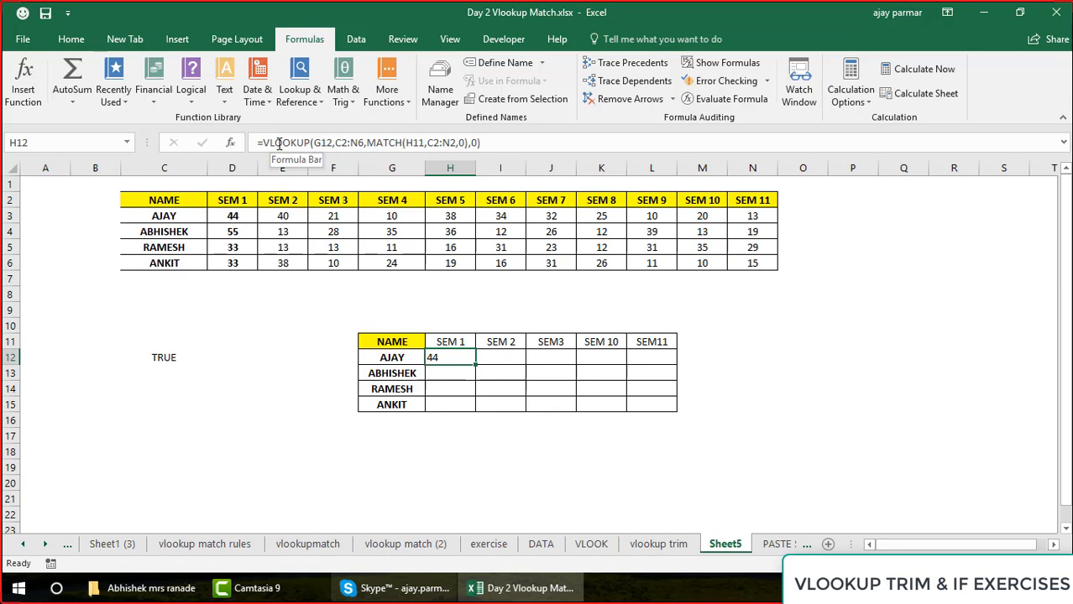
Check the remaining lookup headers in row 11 and try changing the L11 header to SEM 11
key("Up")
key("Right")
key("Right")
key("Right")
key("Right")
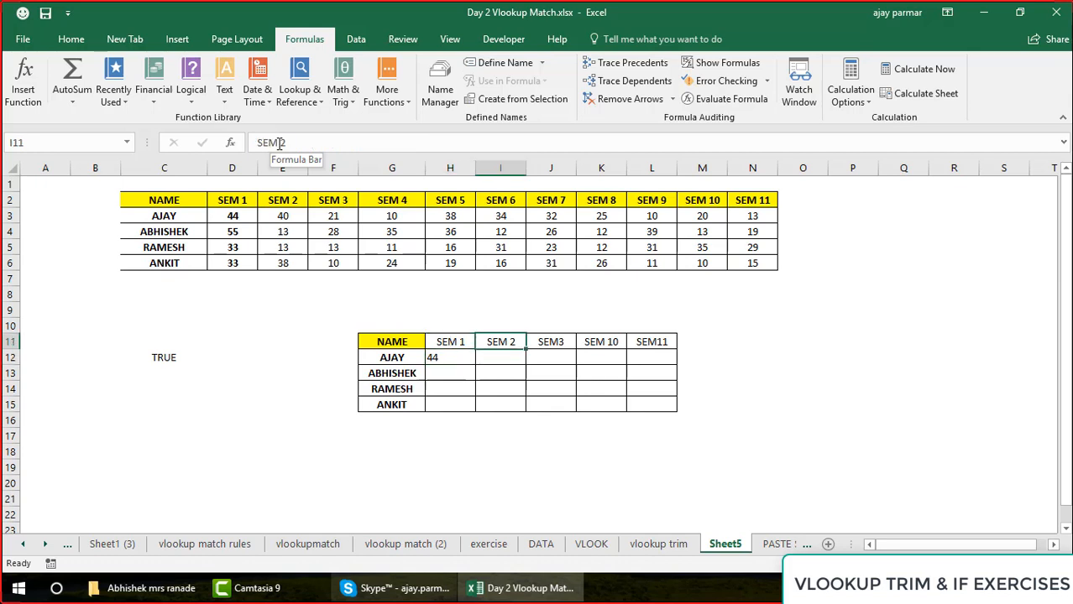
left_click(280, 144)
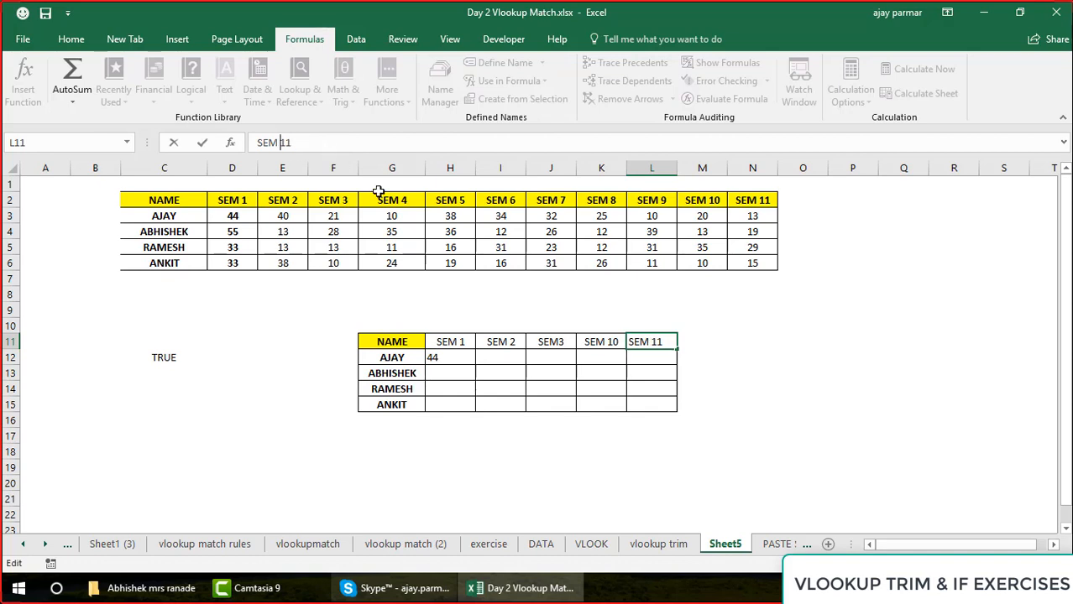
key("BackSpace")
Restore the H11 header to SEM1 without the space
left_click(462, 346)
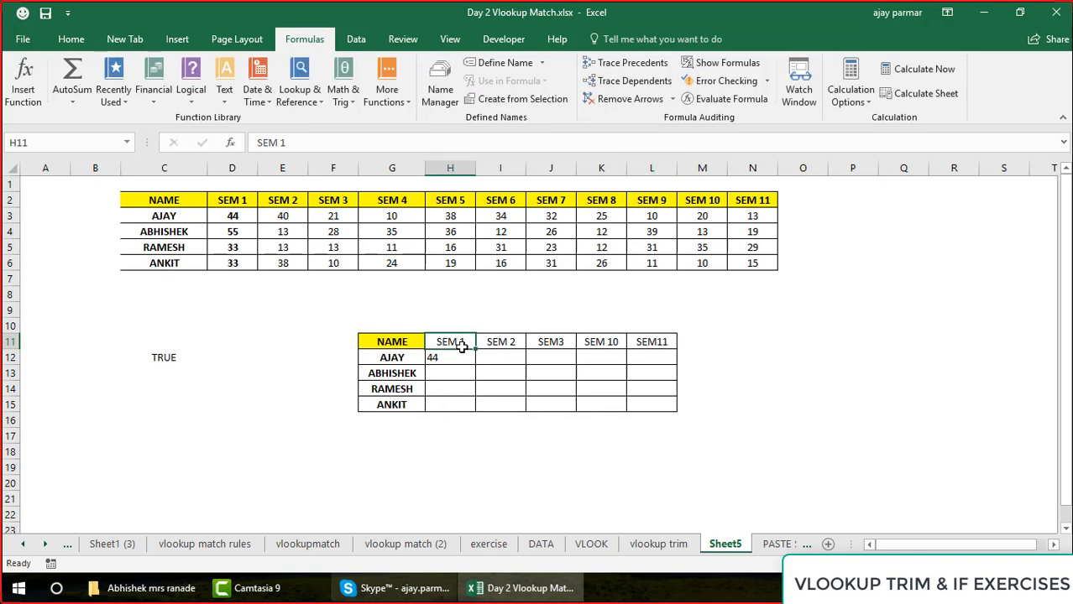
key("ctrl+Right")
left_click(461, 346)
key("Right")
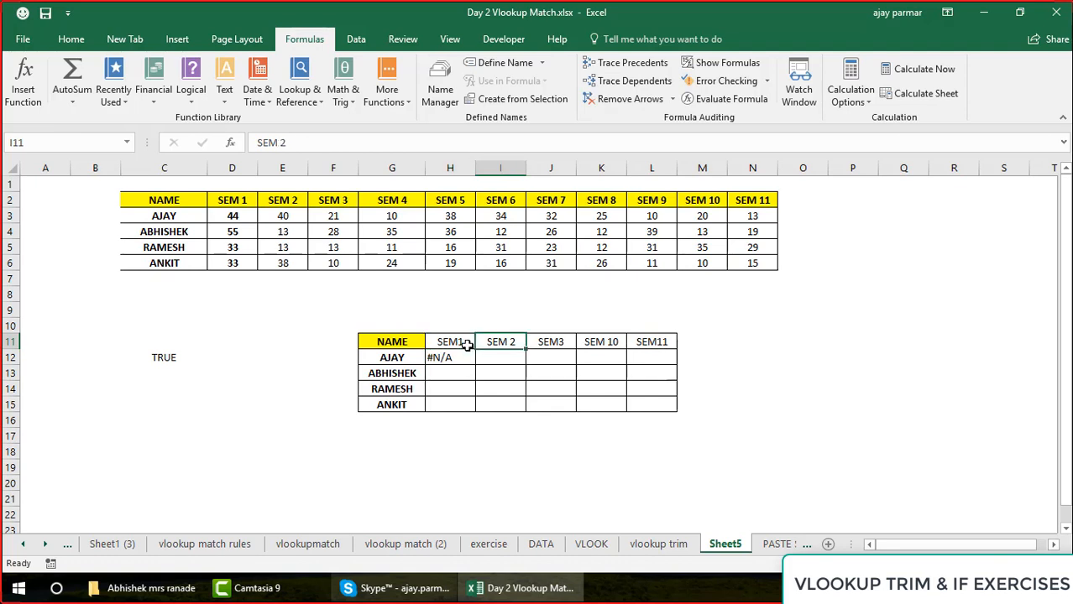
key("Left")
key("Right")
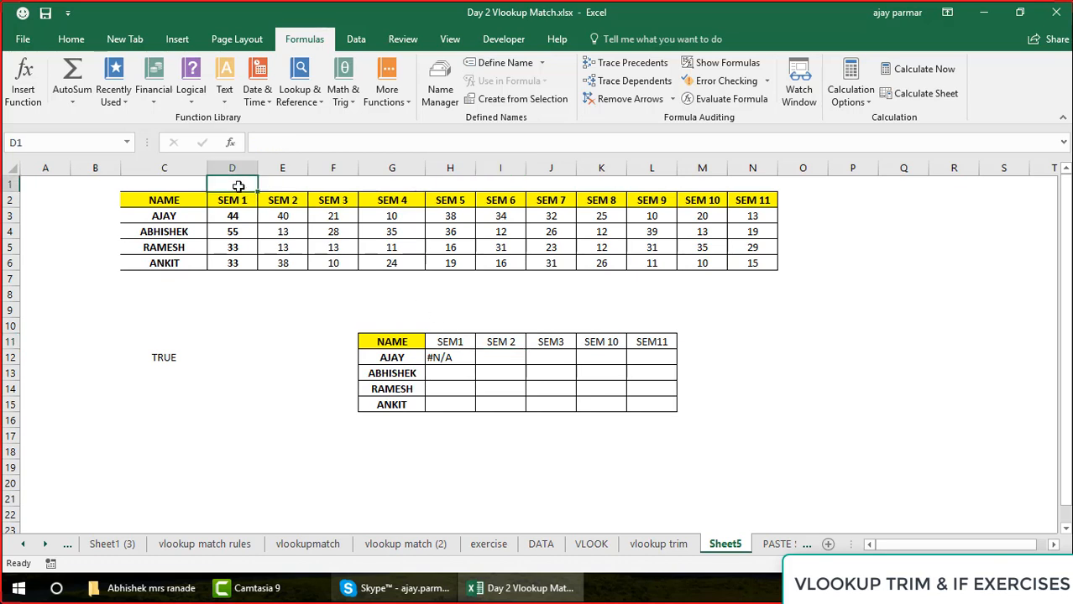
Select the source table's semester headers D2:N2 for review, and return to the empty cell D1 above them
key("Down")
key("shift+Right")
key("shift+Right")
key("shift+Right")
key("shift+Right")
key("shift+Right")
key("shift+Right")
key("shift+Right")
key("shift+Right")
key("shift+Right")
key("shift+Right")
key("shift+Right")
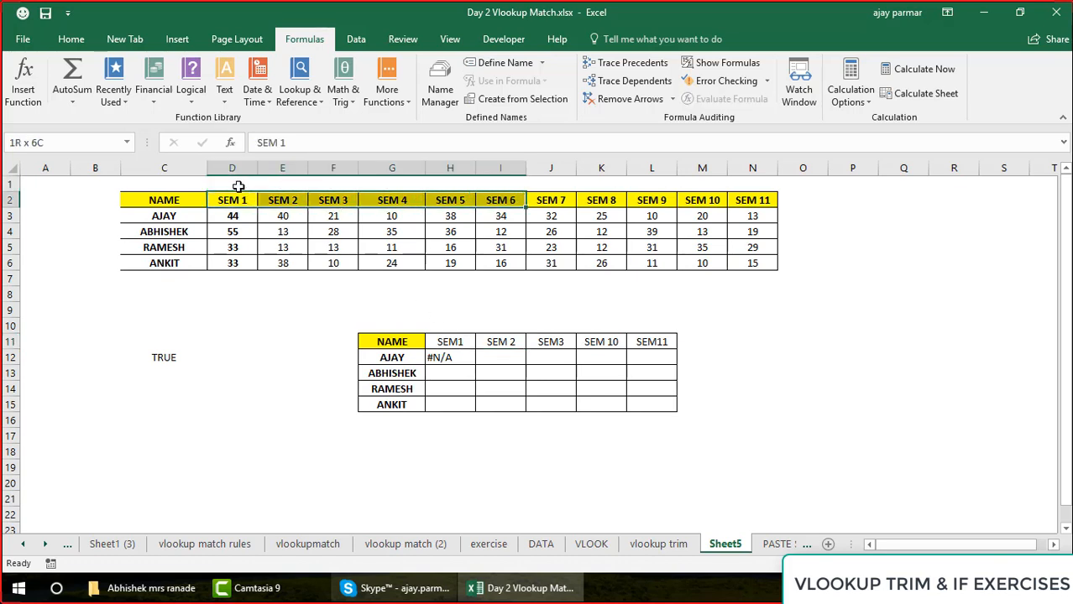
key("shift+Left")
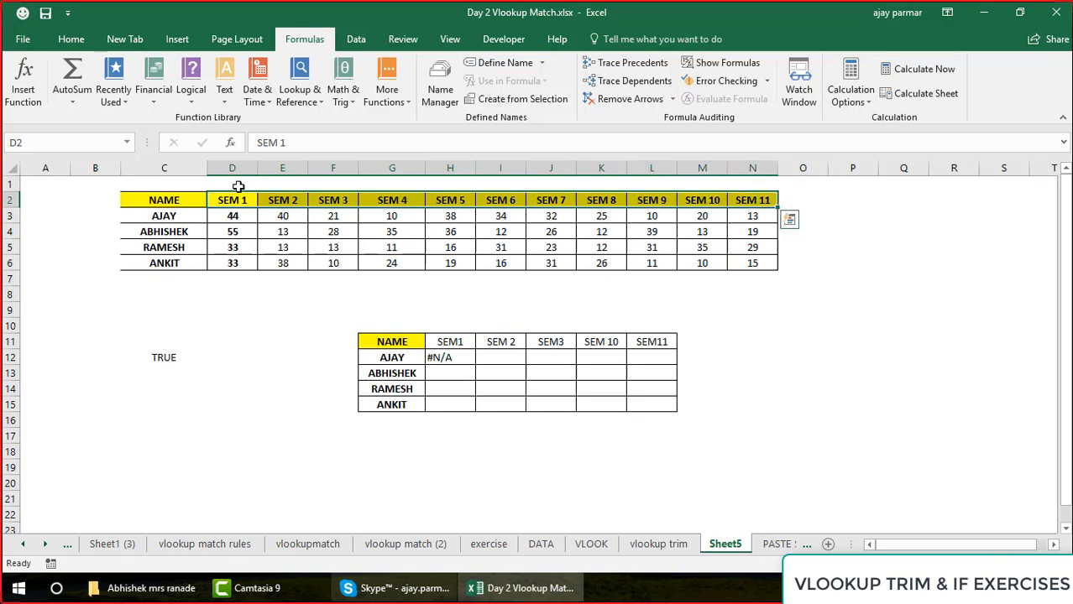
key("Up")
key("Down")
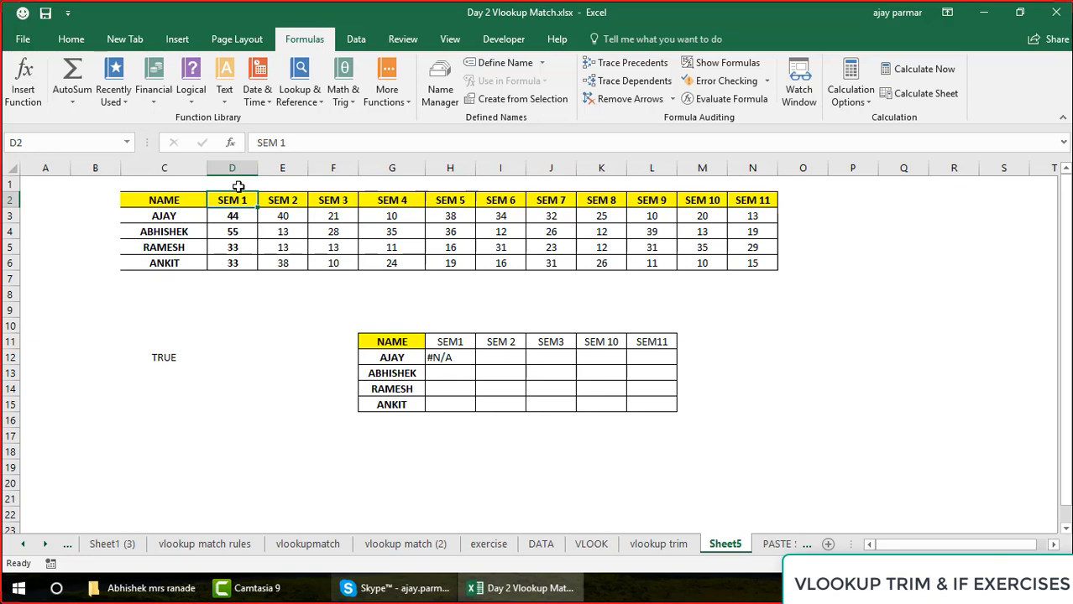
key("Up")
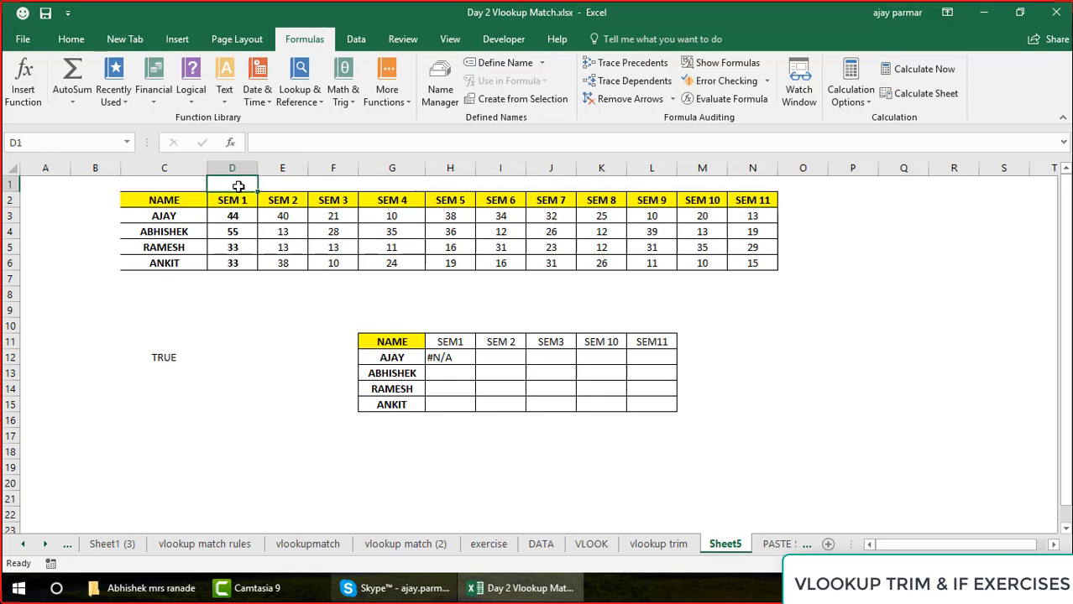
Try the formula =TRIM(D2) in D1 on the first semester header, and clear the cell
type("=T")
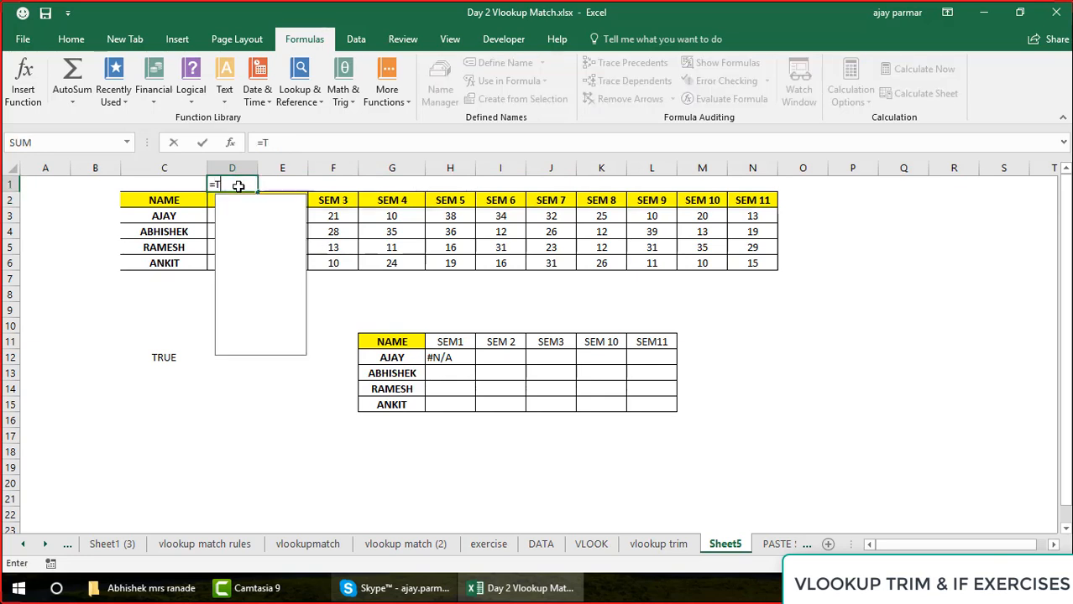
type("RIM(")
key("Down")
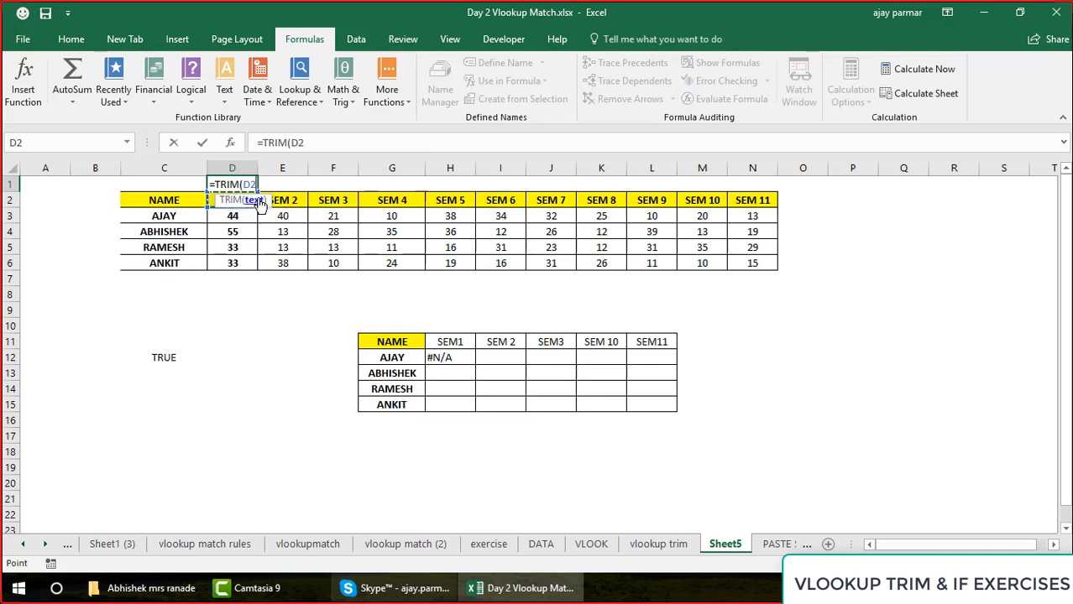
type(")")
key("Return")
key("Up")
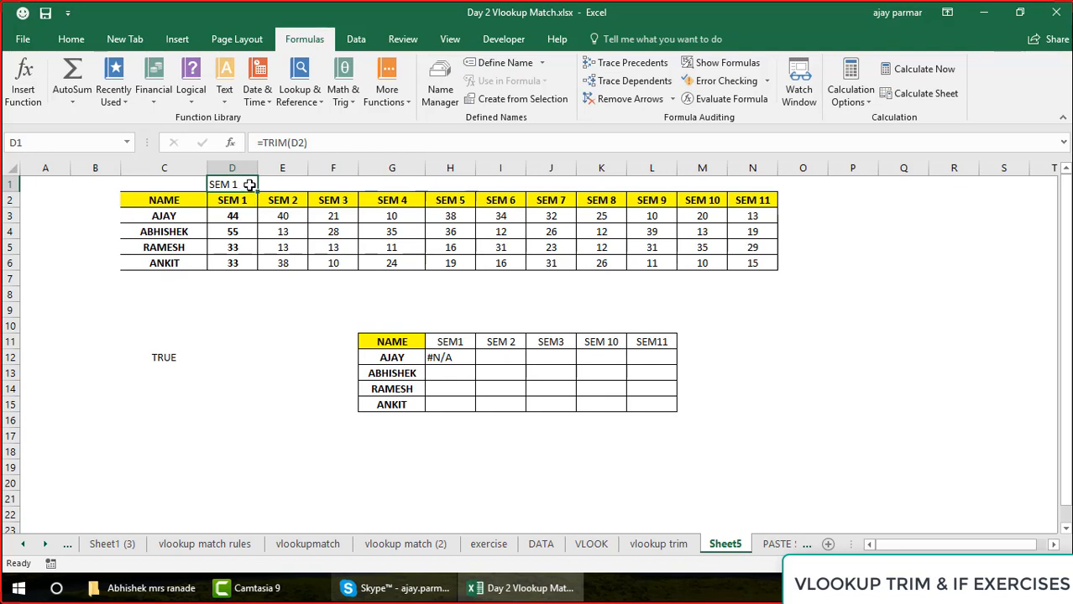
key("Delete")
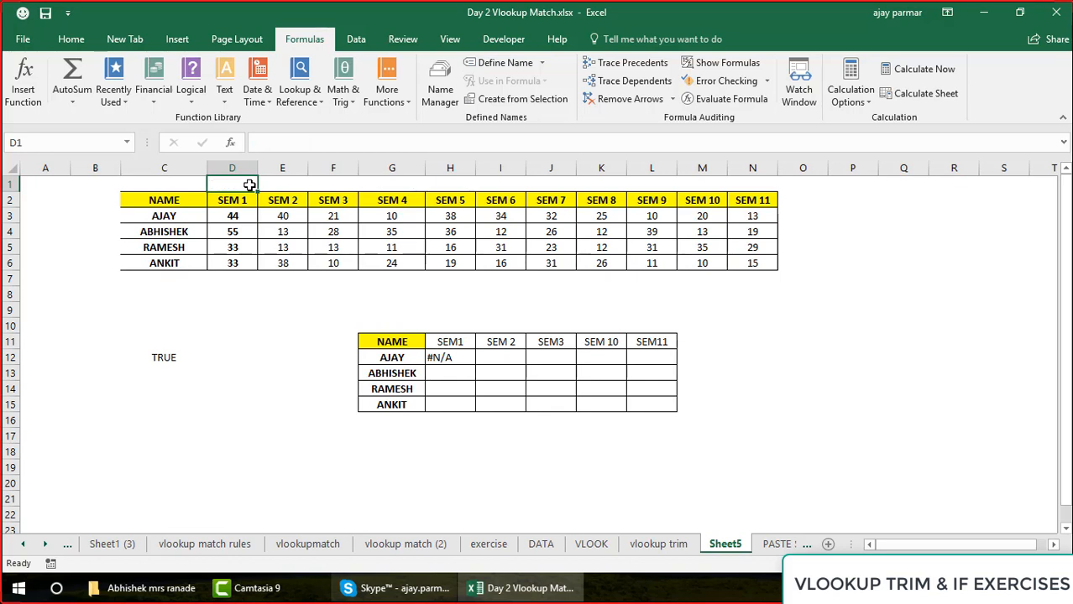
Select the lookup table's semester headers in row 11, starting from H11, for review
left_click(460, 345)
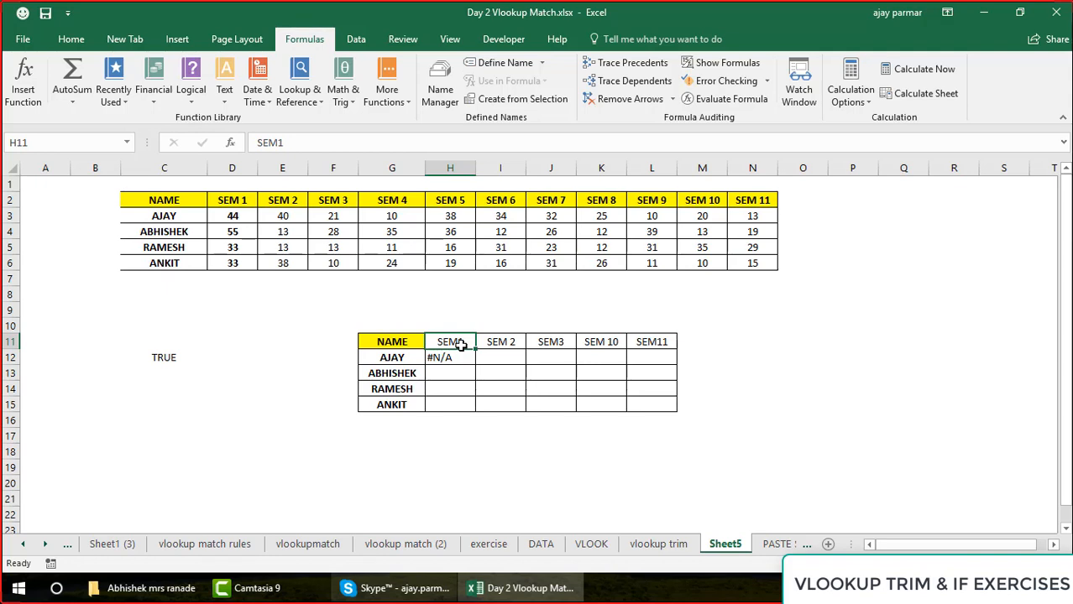
left_click(842, 355, "shift")
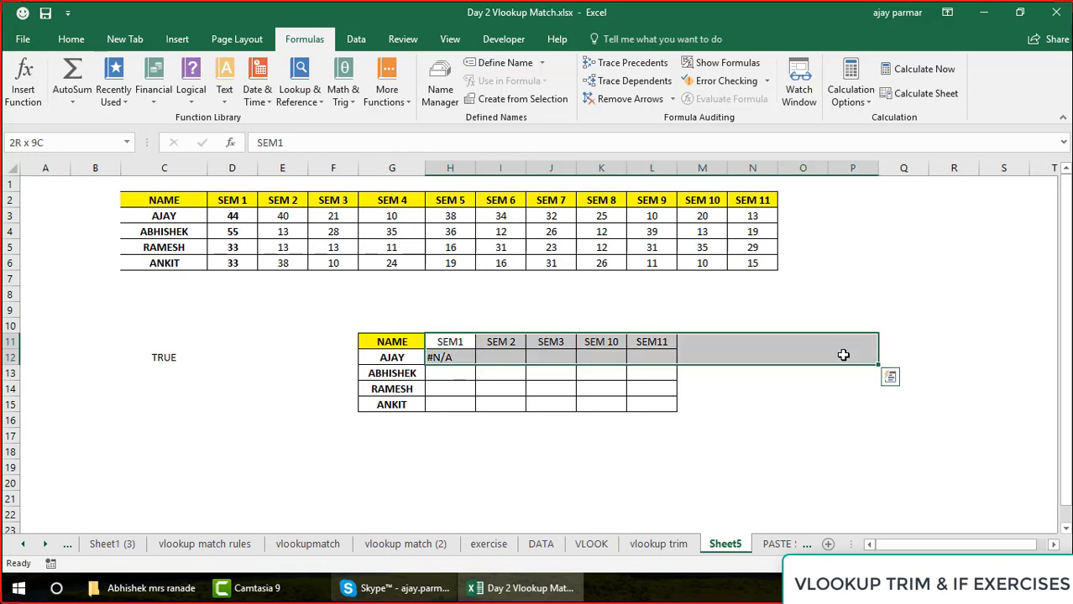
left_click_drag(842, 344, 842, 343)
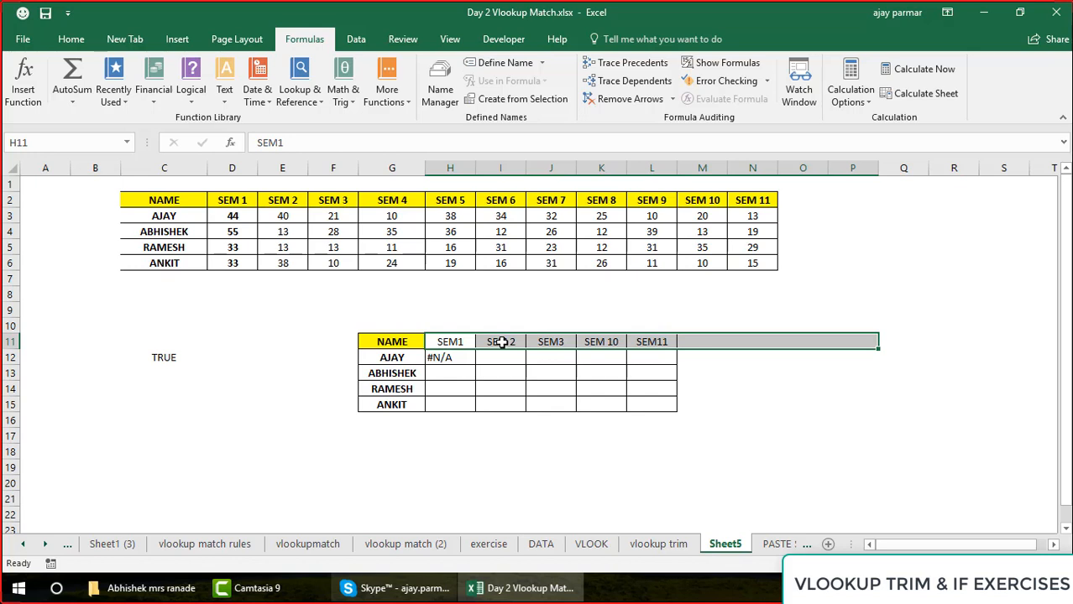
Set up a Replace on the source headers D2:N2 that finds a single space and replaces it with nothing
left_click(238, 202)
left_click(766, 202, "shift")
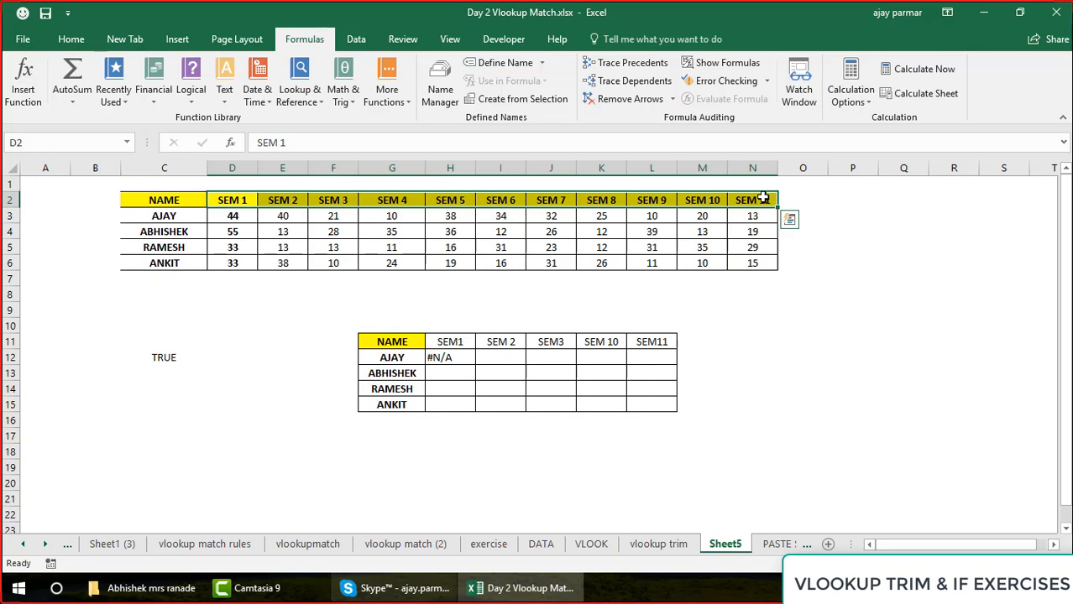
left_click(75, 39)
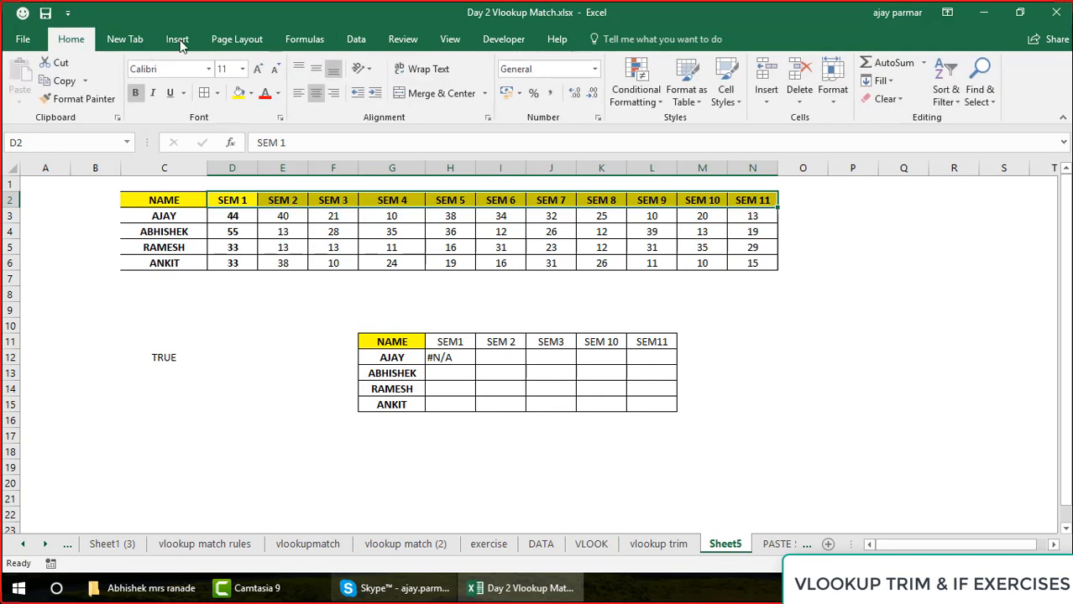
left_click(994, 105)
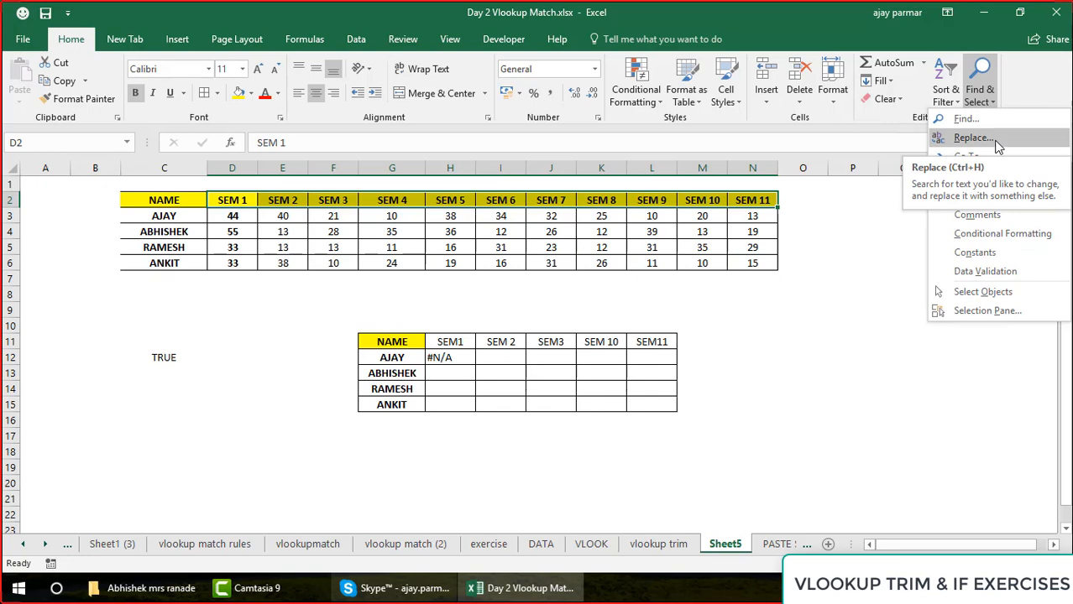
left_click(997, 144)
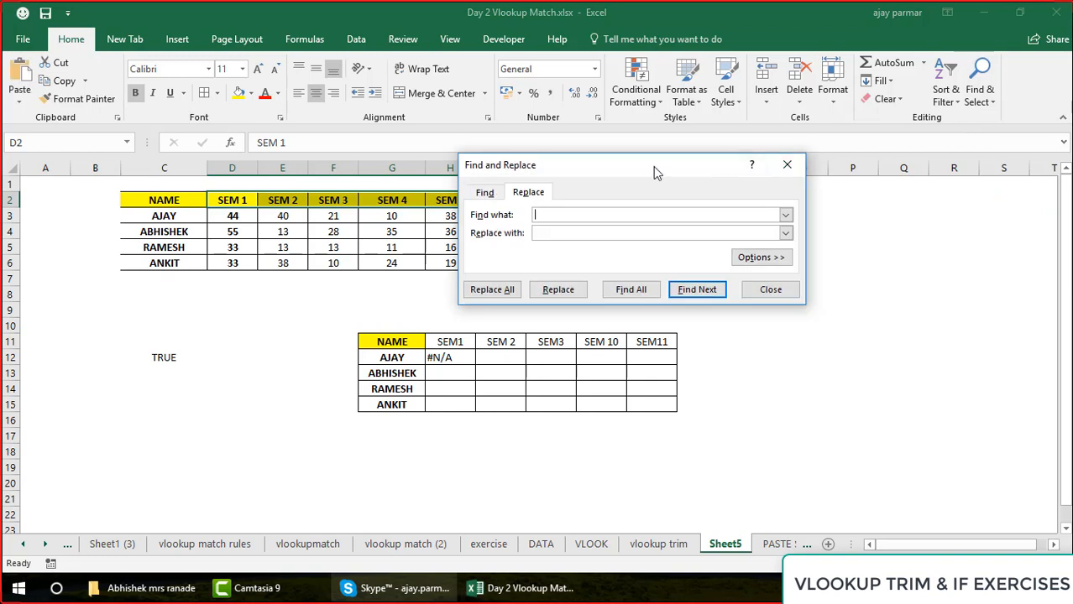
right_click(754, 175)
left_click_drag(664, 170, 763, 170)
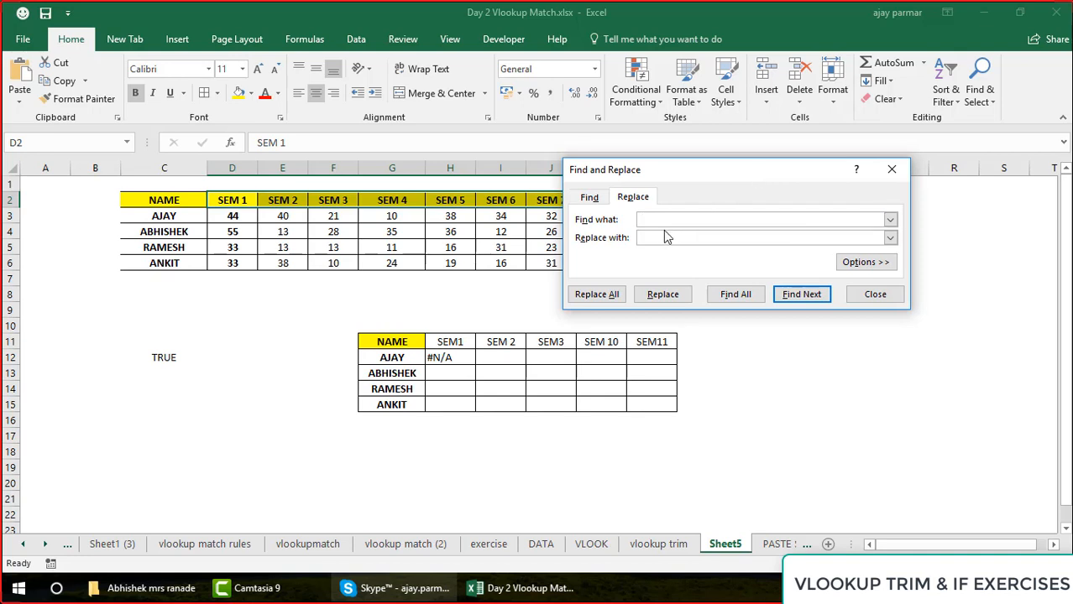
left_click(646, 238)
left_click(667, 218)
Replace the space in each source header from D2 to N2 one at a time, and close Find and Replace
left_click(675, 297)
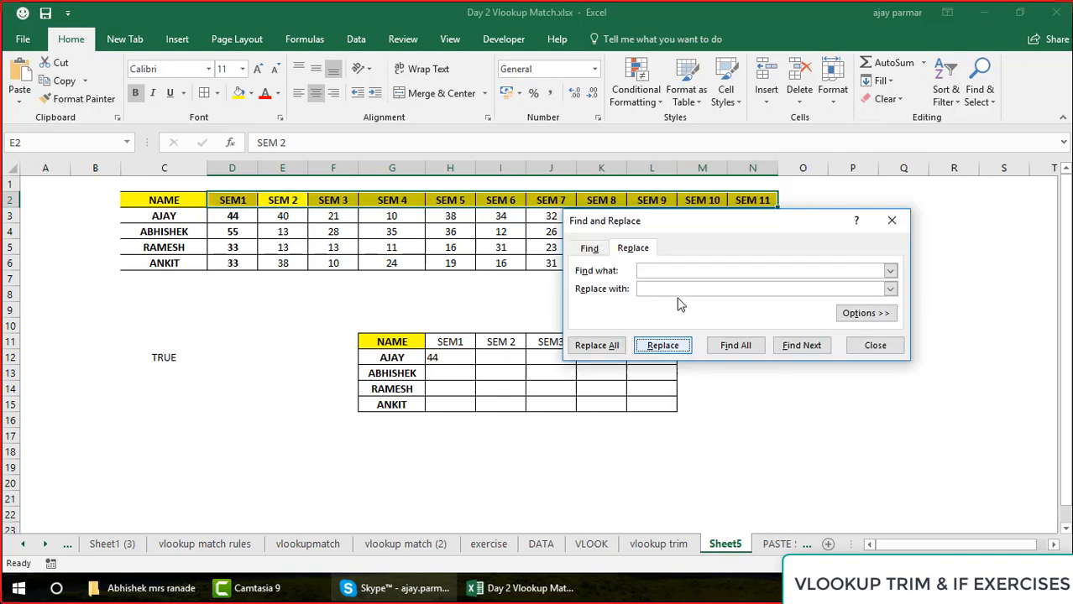
left_click(680, 352)
left_click(680, 352)
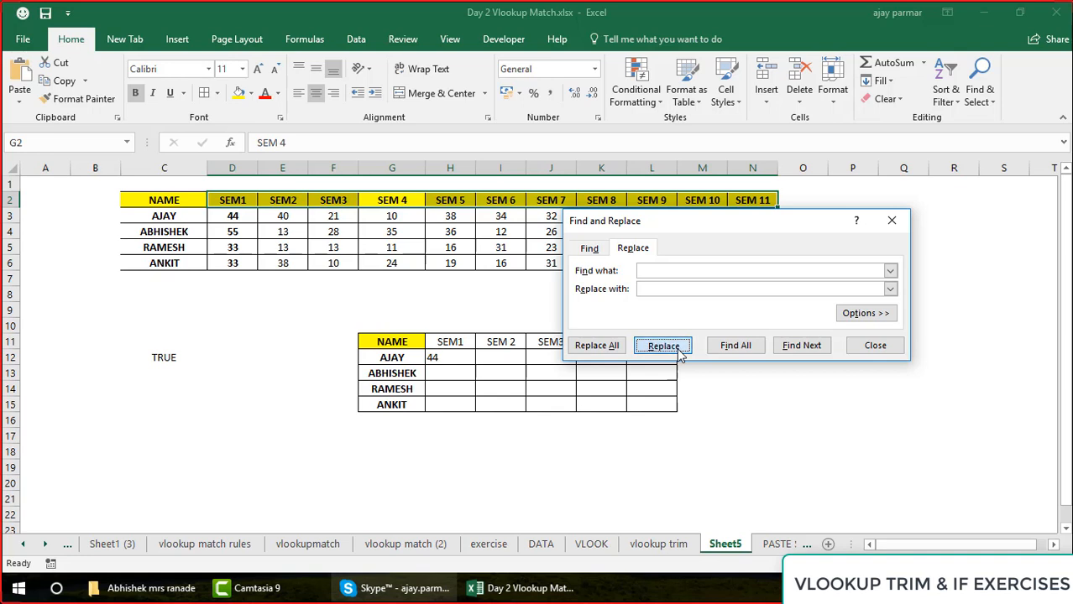
left_click(679, 352)
left_click(680, 352)
left_click(680, 352)
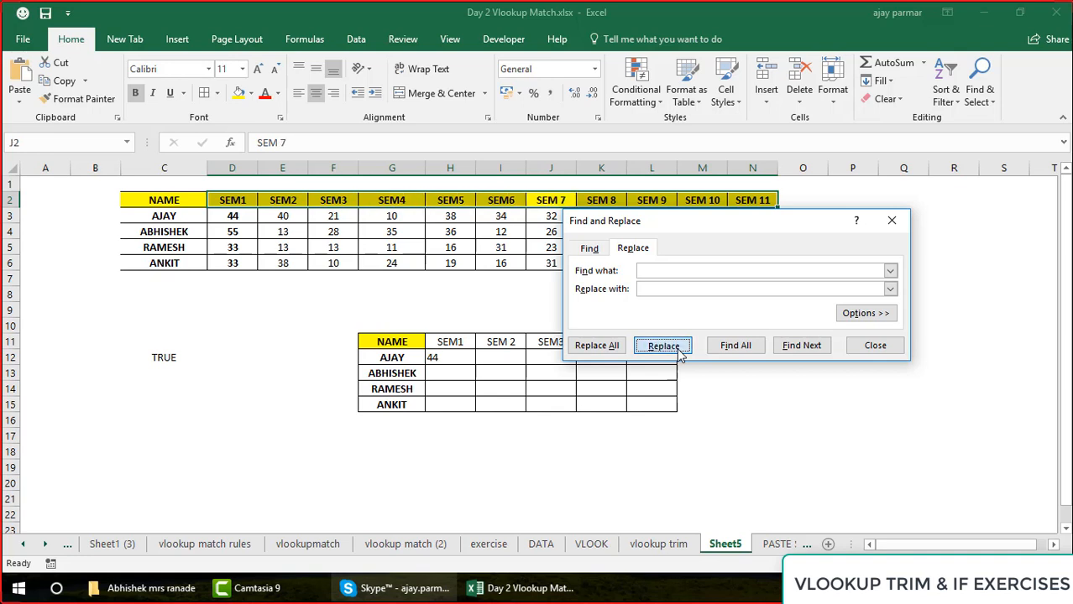
left_click(680, 352)
left_click(679, 352)
left_click(679, 353)
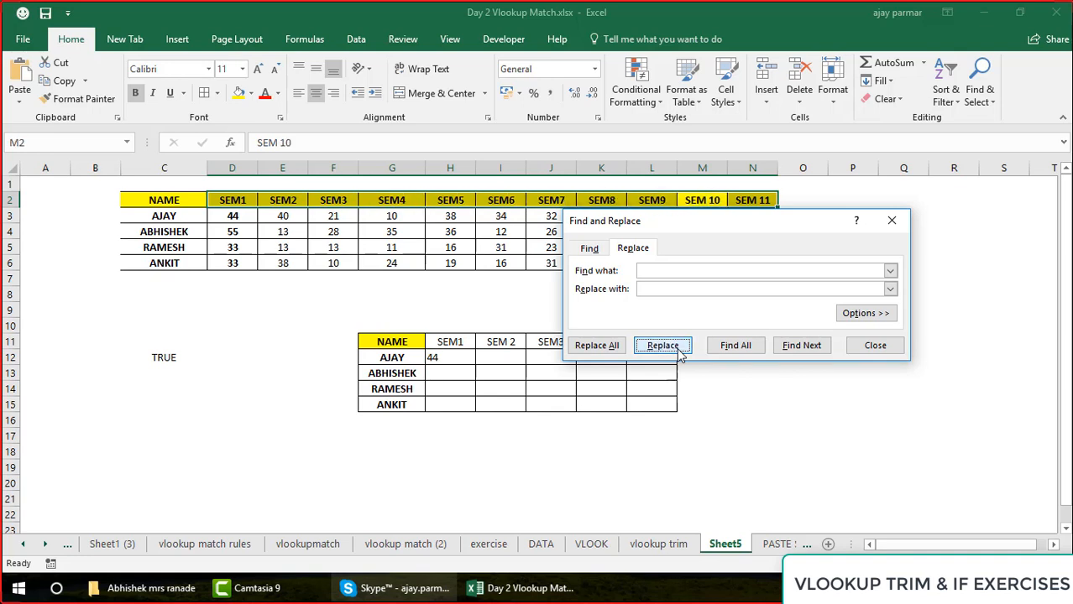
left_click(680, 352)
left_click(680, 353)
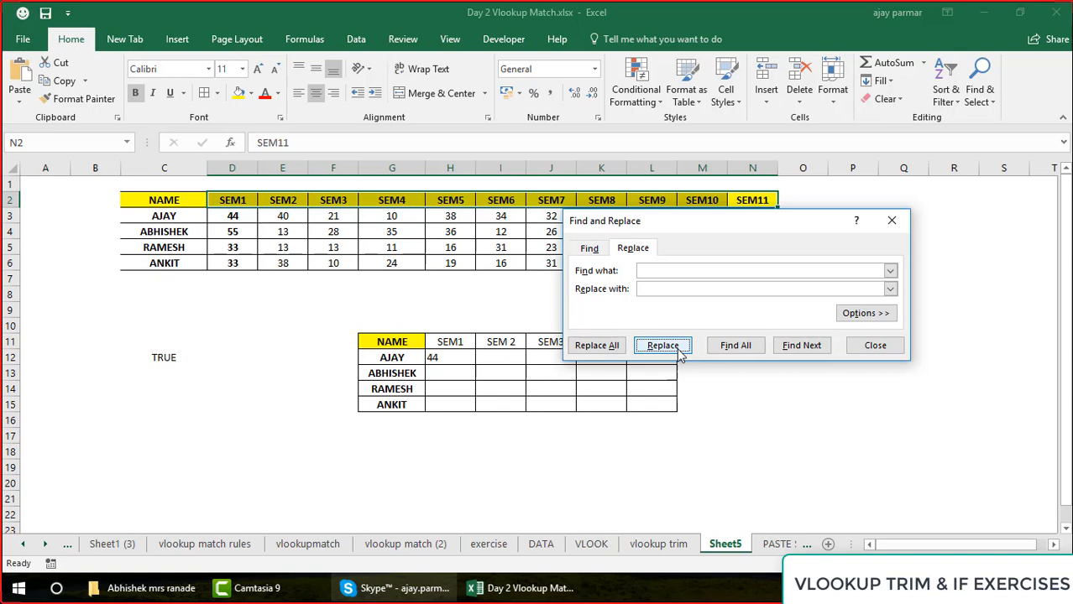
left_click(680, 352)
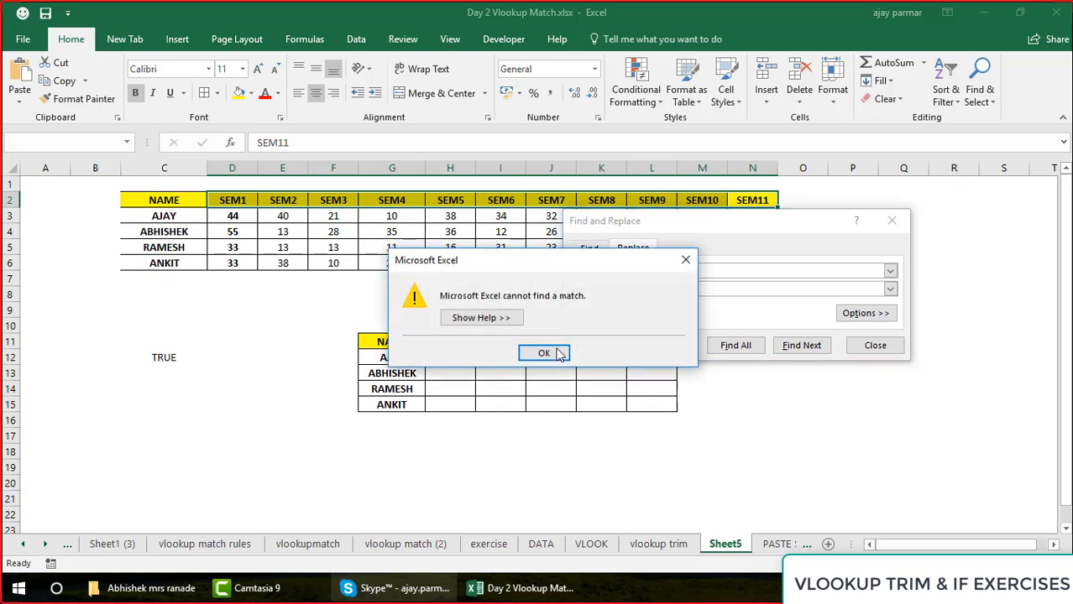
left_click(557, 353)
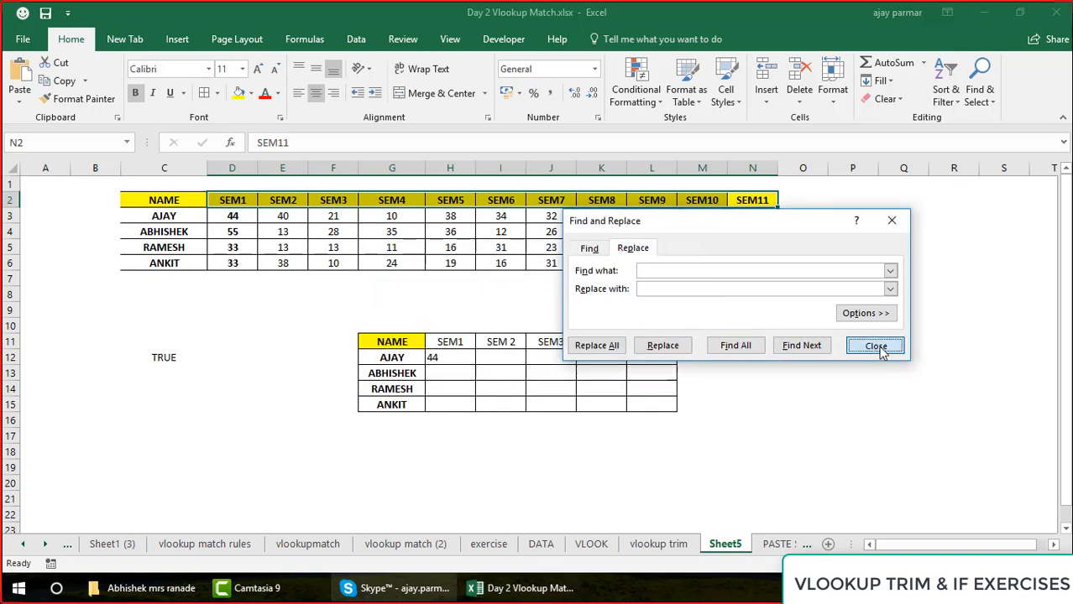
left_click(875, 345)
Check the VLOOKUP formula in H12 and compare the lookup headers H11:L11 with the source header in E2
left_click(579, 353)
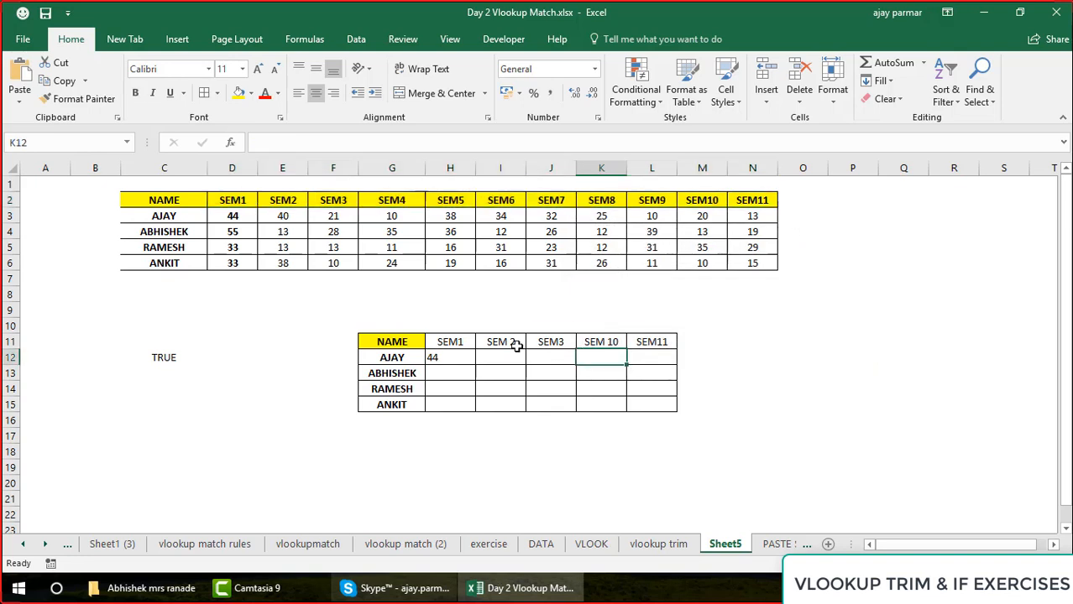
left_click(456, 353)
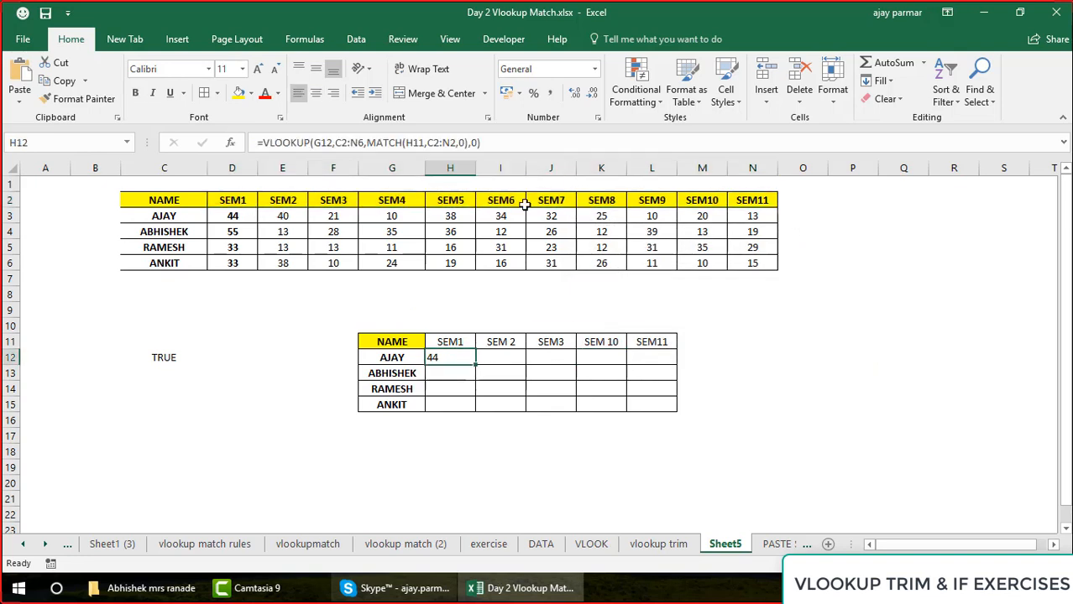
left_click(460, 342)
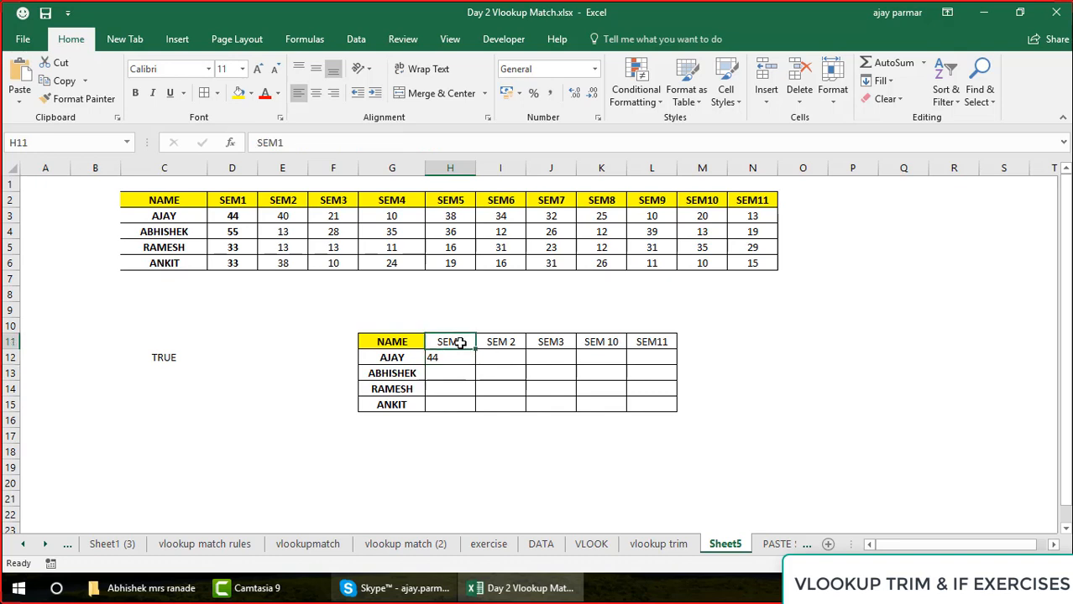
left_click(637, 340, "shift")
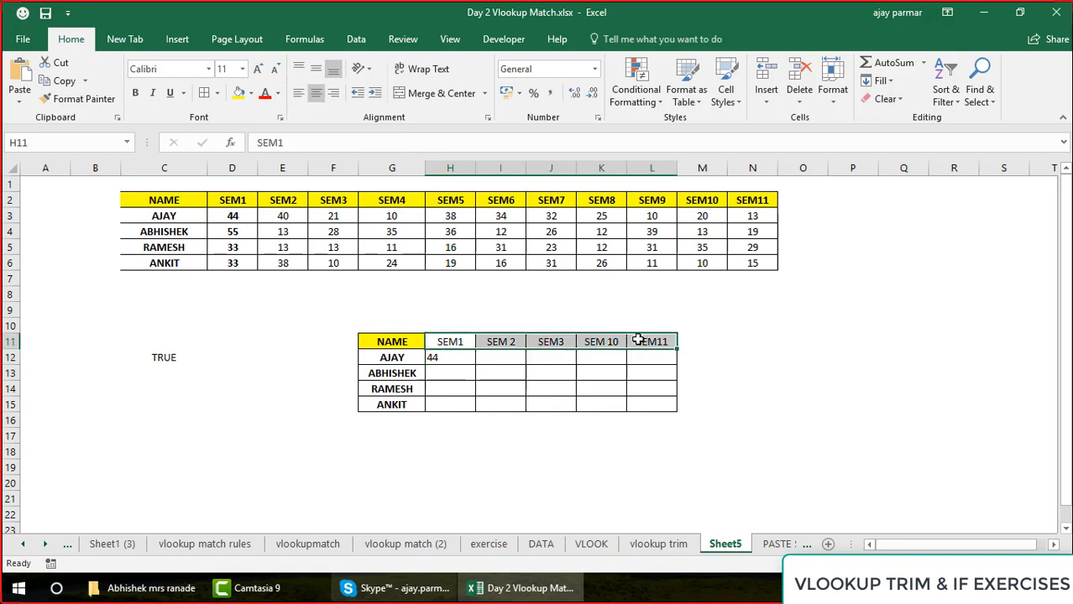
left_click(501, 342)
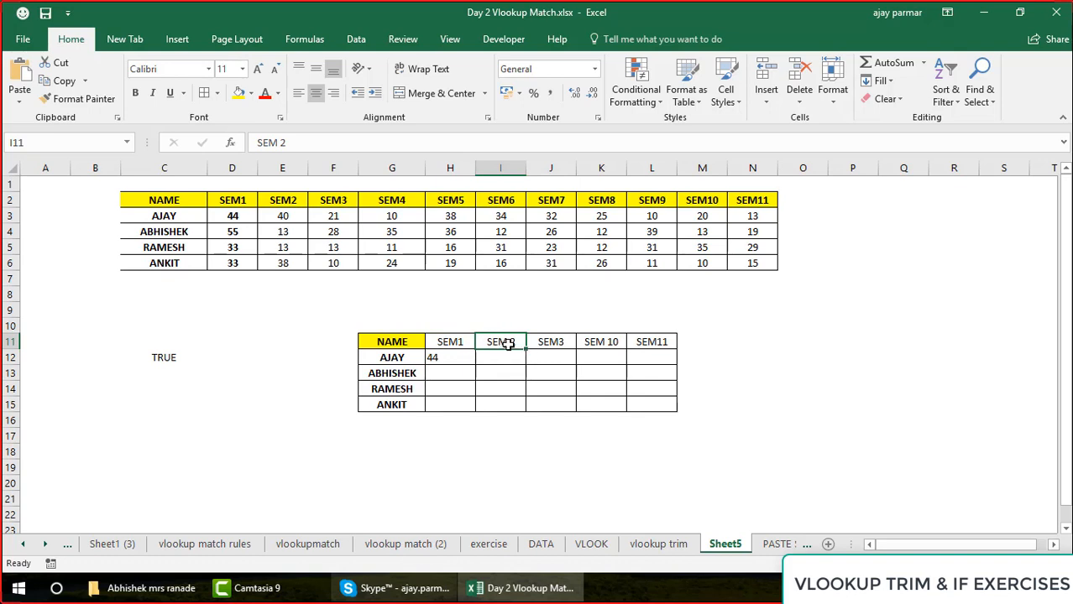
left_click(290, 202)
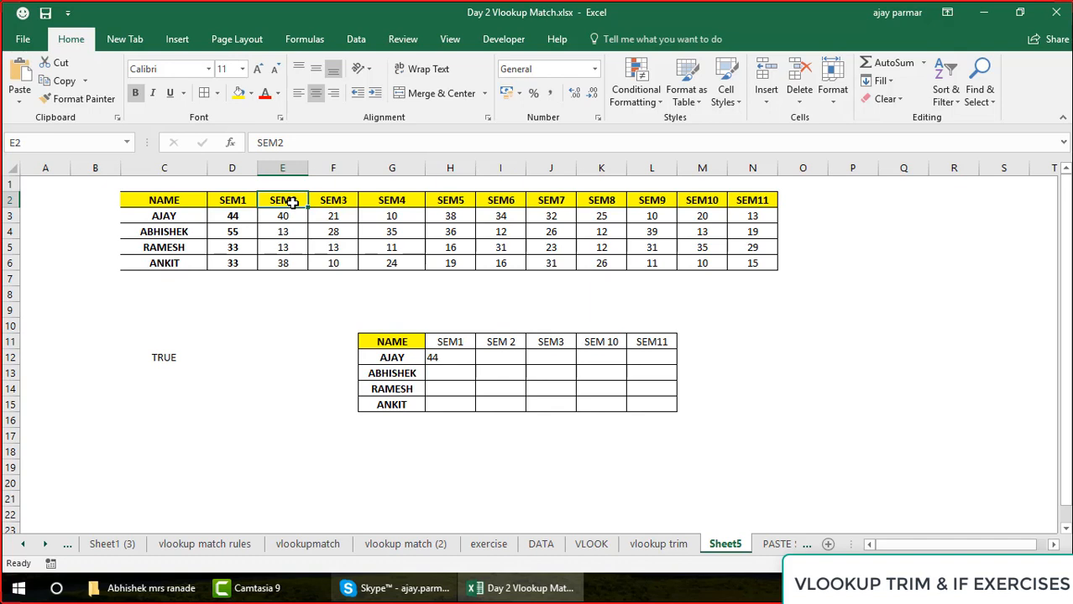
left_click(450, 344)
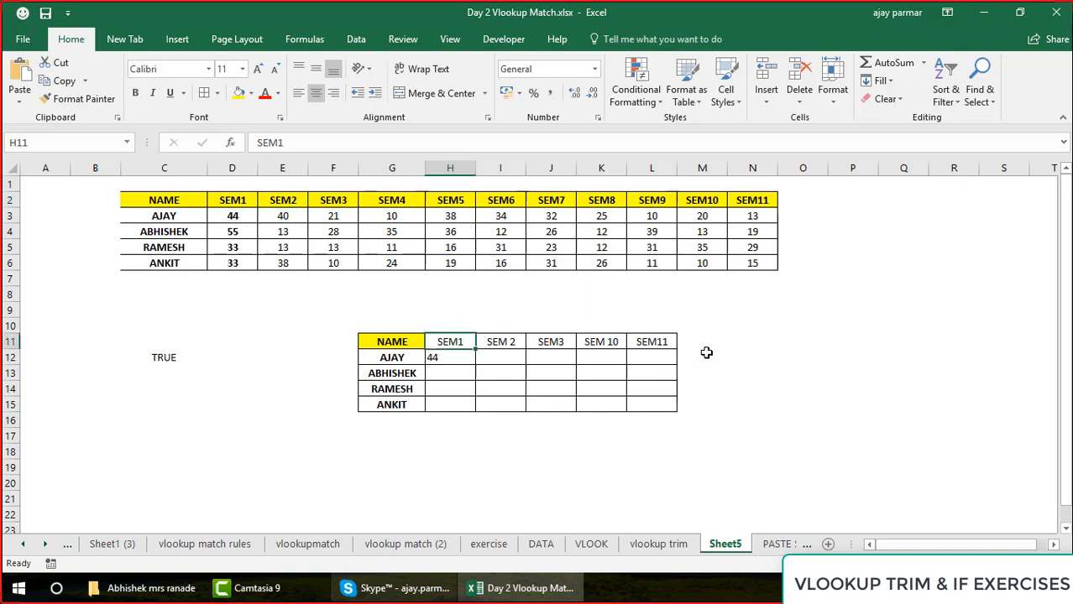
left_click(671, 342, "shift")
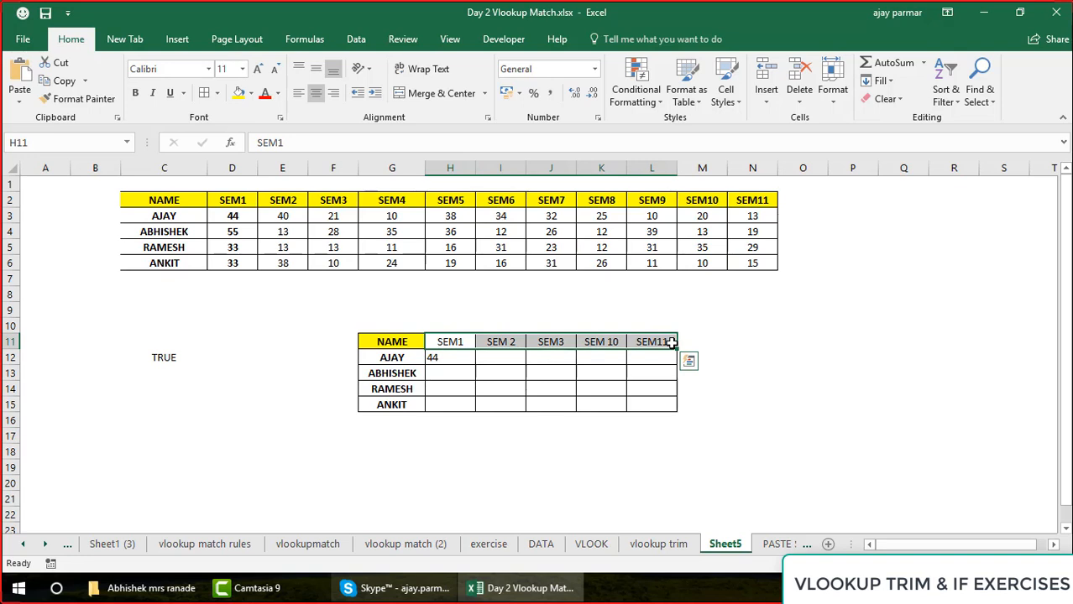
Add a new sheet, paste the captured screenshot of the Replace command into it, and return to Sheet5
left_click(828, 544)
key("ctrl+v")
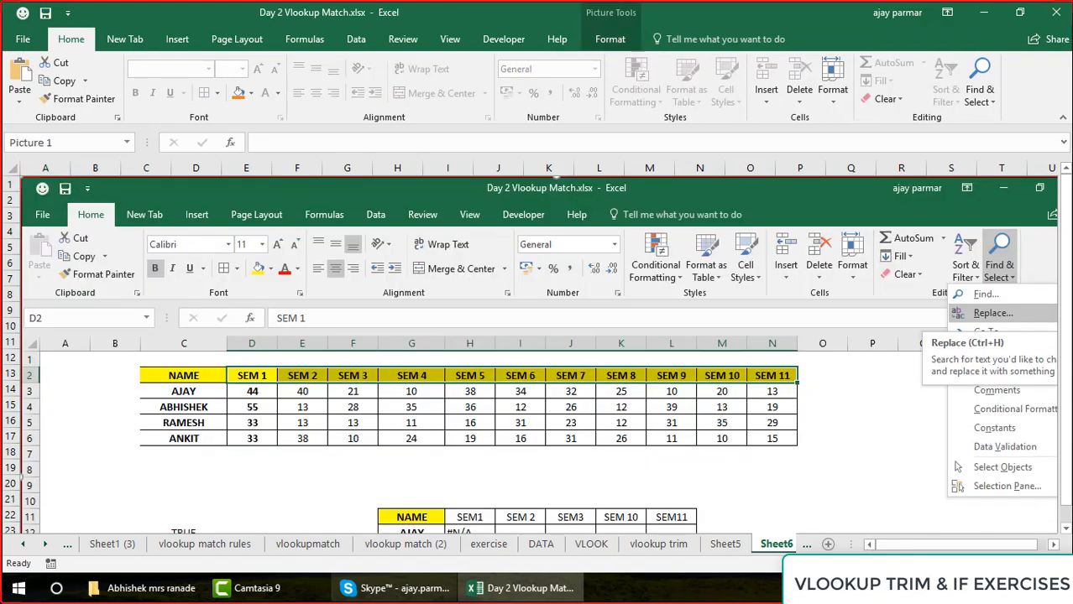
scroll(742, 315, "down", 3)
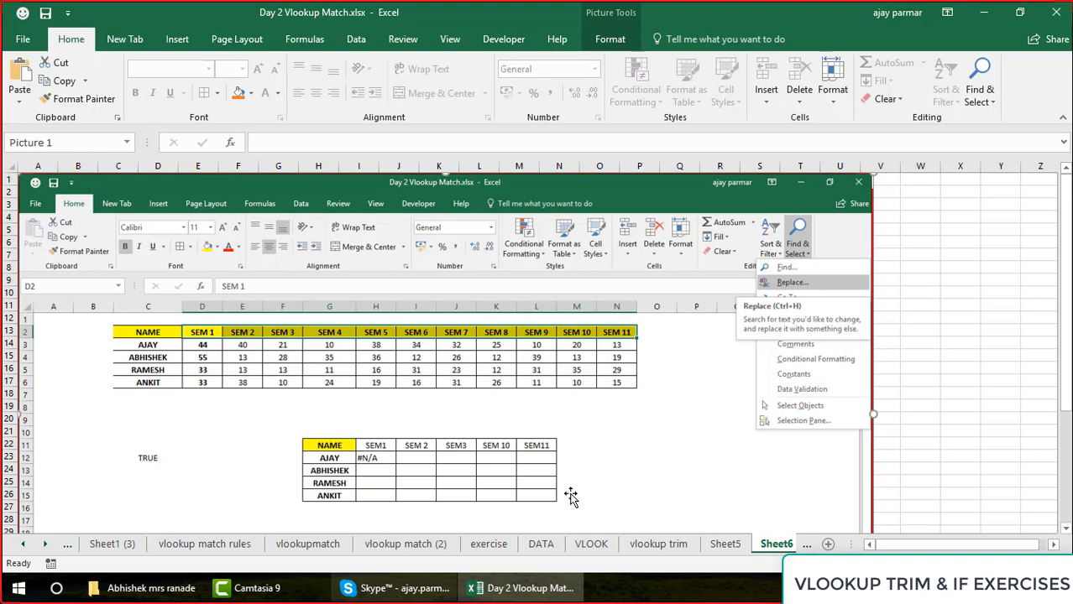
left_click(728, 550)
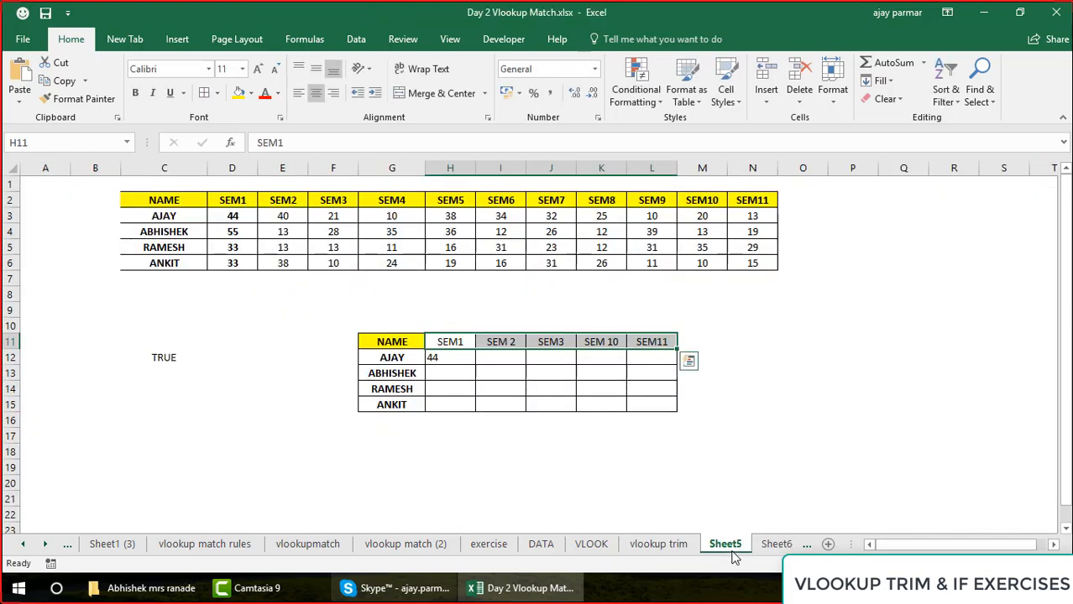
Replace all spaces in the lookup headers H11:L11 with nothing, and toggle off their centre alignment
key("ctrl+h")
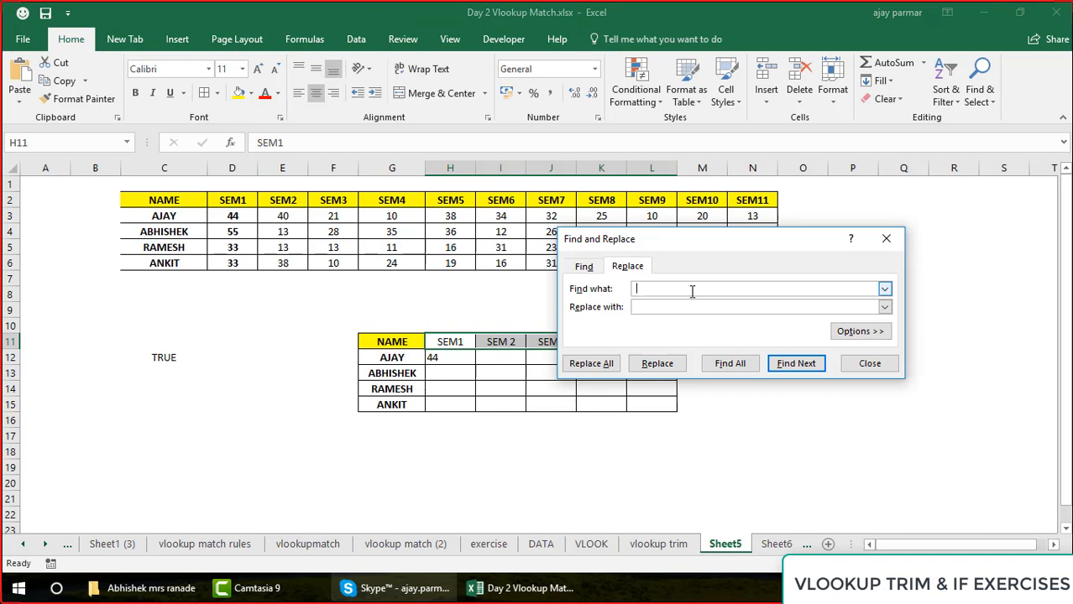
left_click(635, 307)
left_click(592, 363)
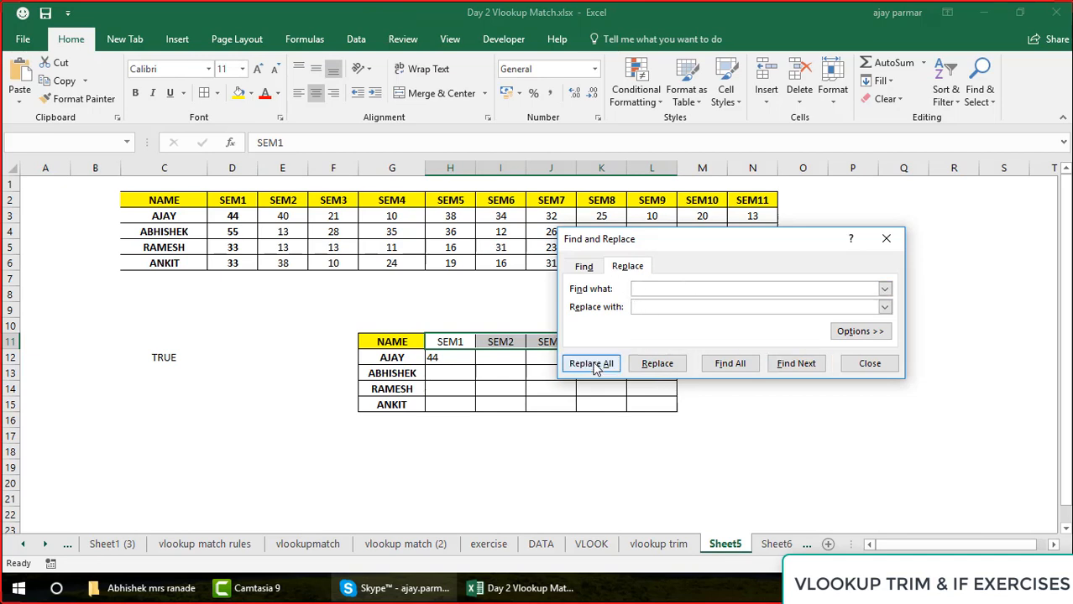
left_click(538, 339)
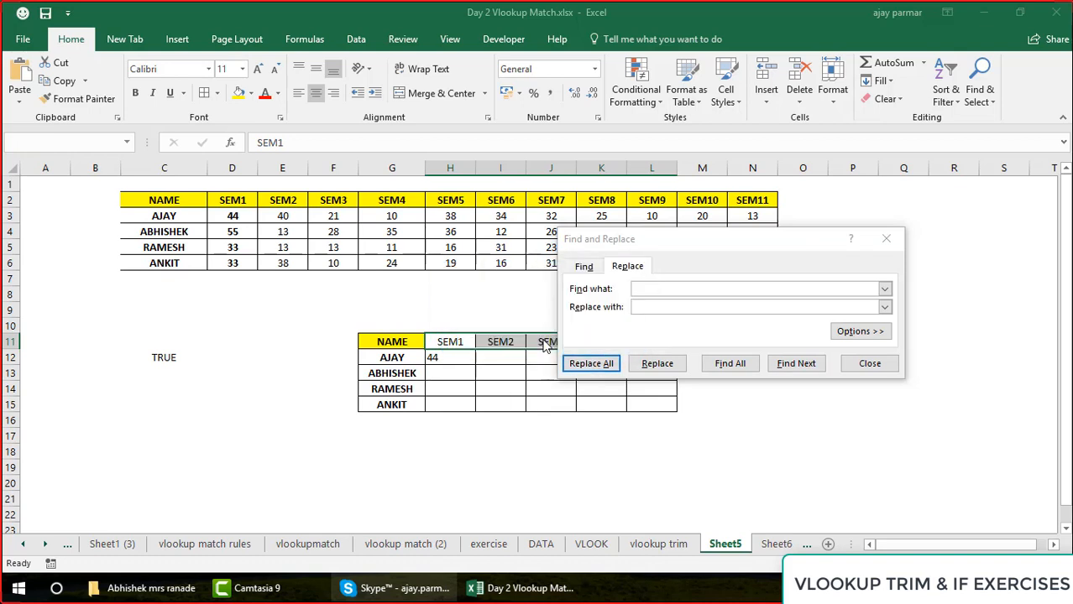
left_click(869, 363)
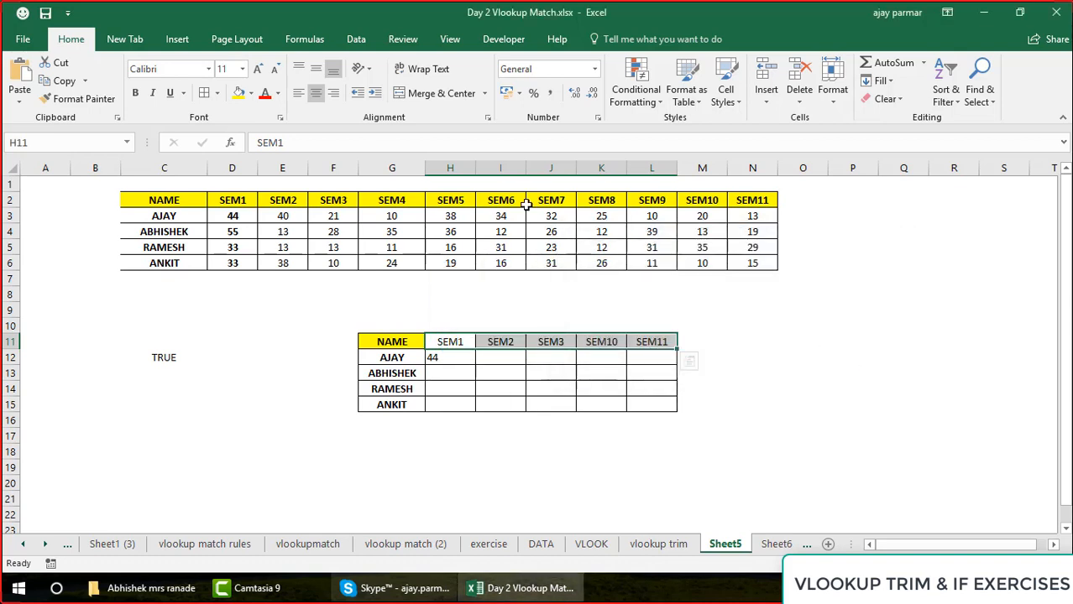
left_click(315, 96)
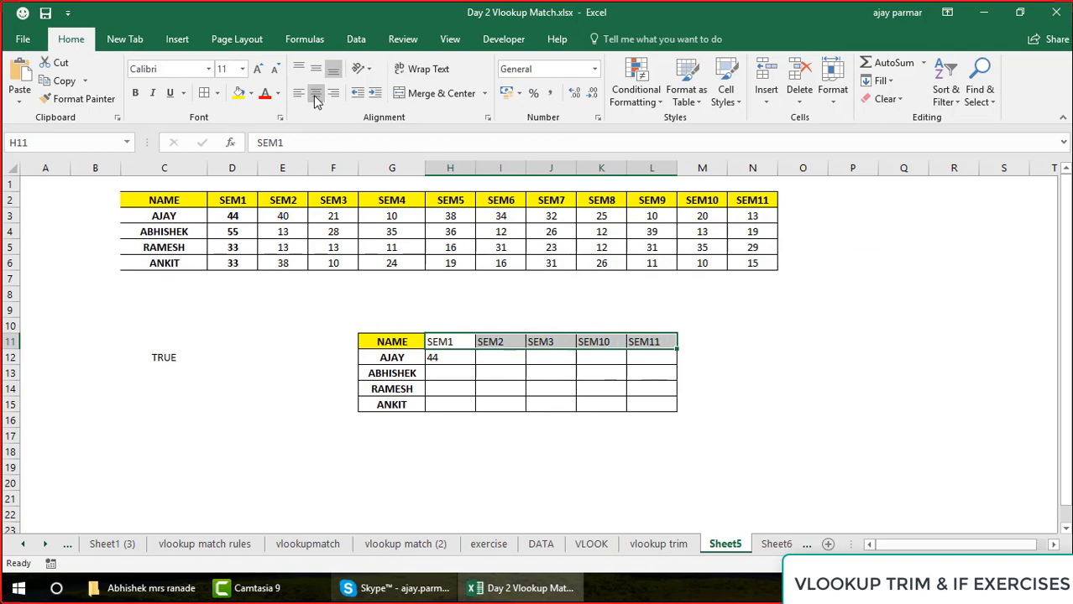
Centre the lookup headers H11:L11, and change the lookup value in H12's VLOOKUP formula to the mixed reference $G12
left_click(314, 96)
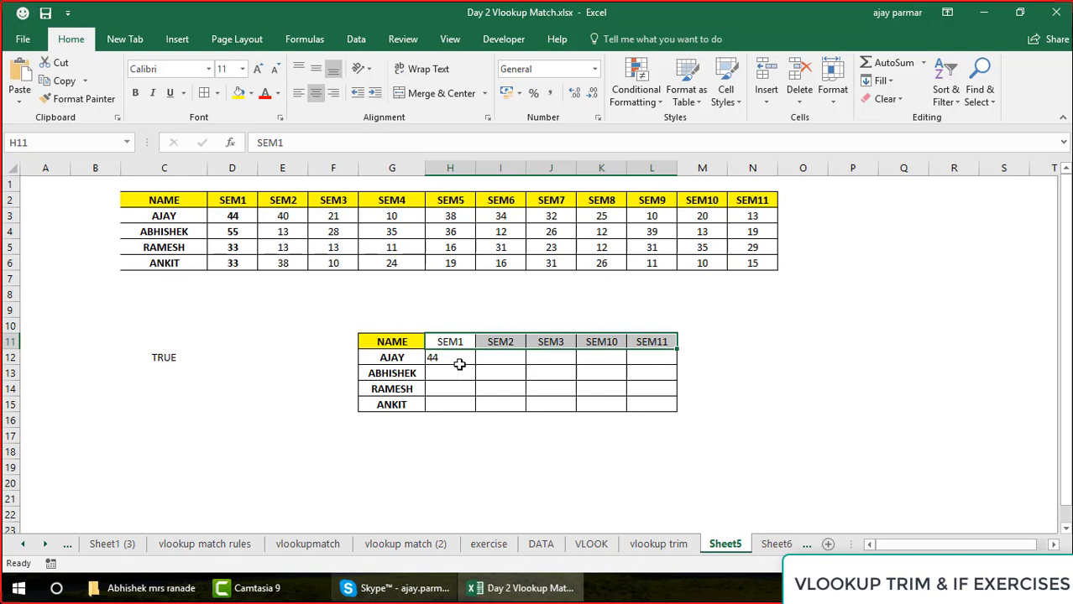
left_click(461, 361)
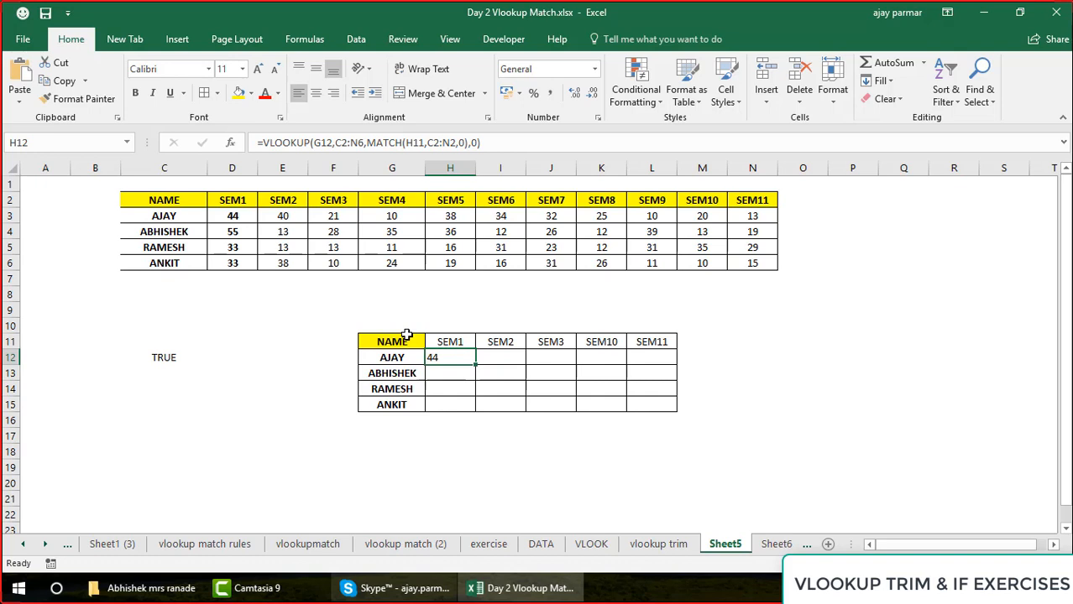
left_click(329, 144)
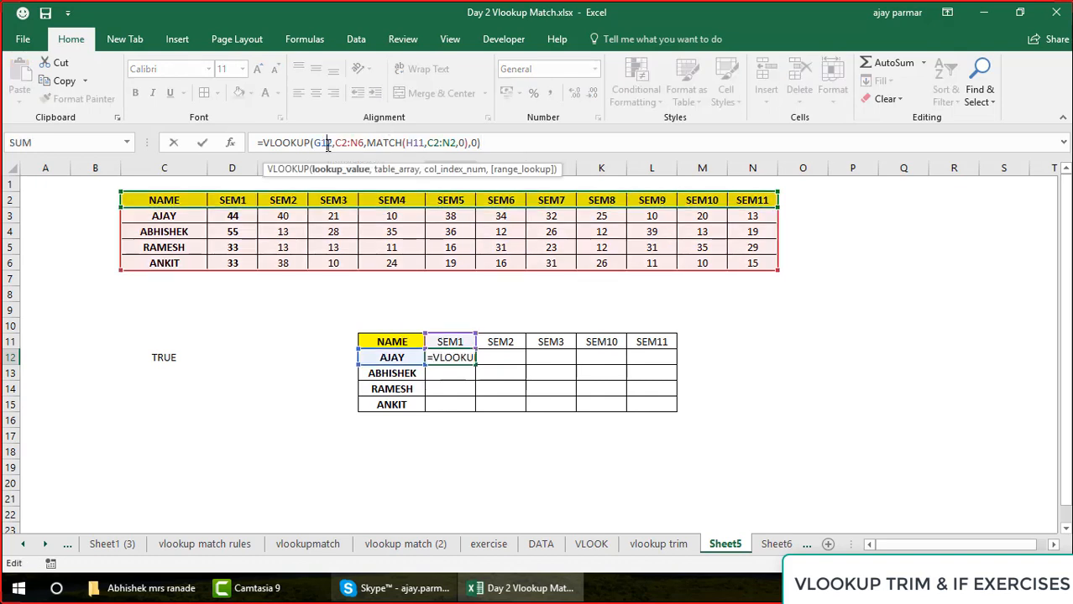
key("F4")
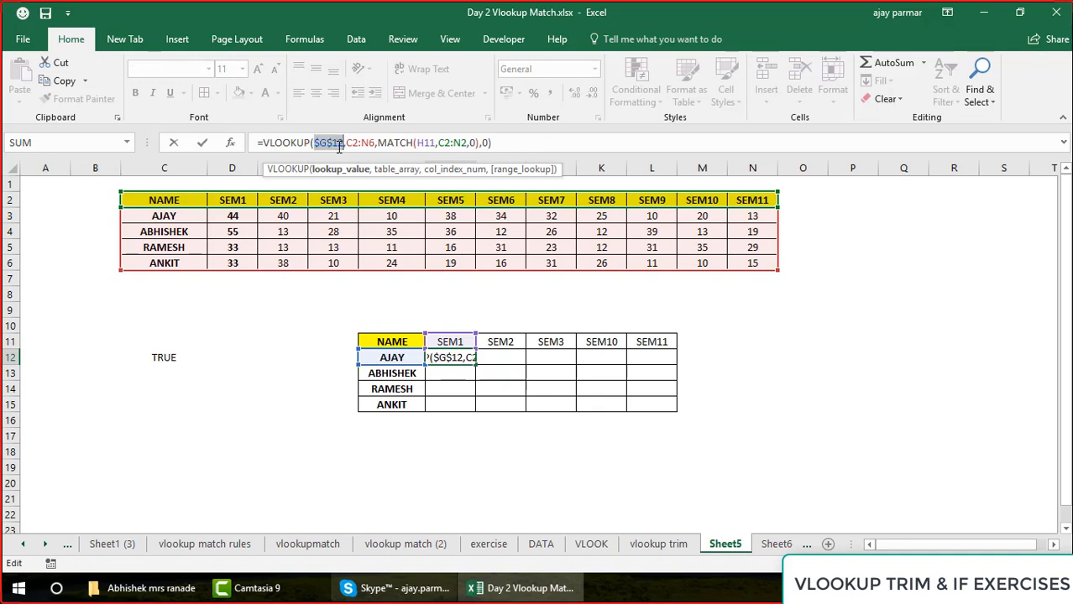
key("F4")
key("F4")
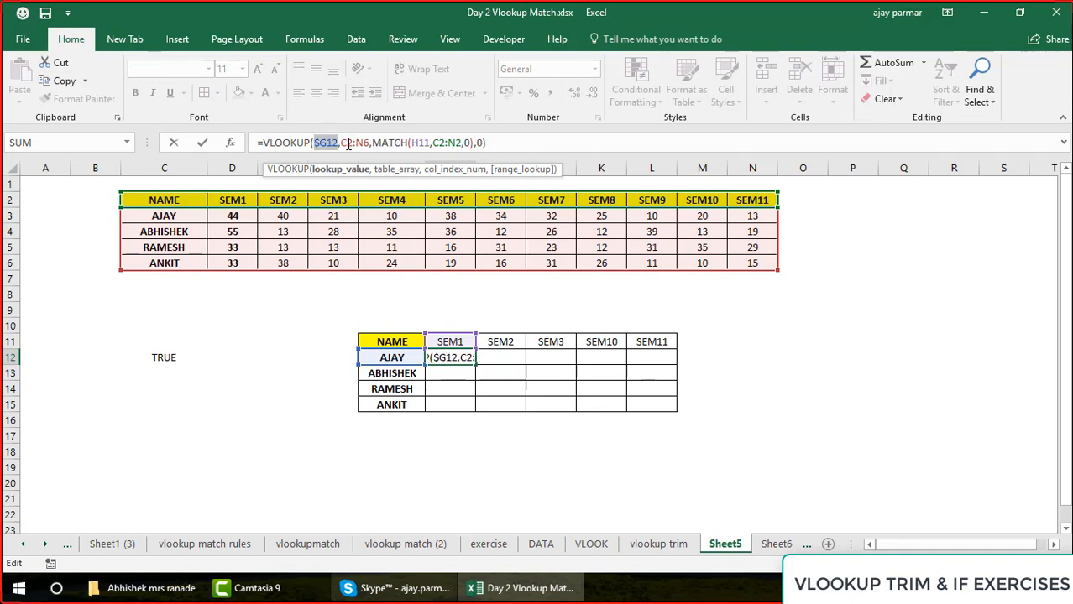
Make the table array in H12's VLOOKUP formula absolute as $C$2:$N$6
left_click(348, 143)
key("F4")
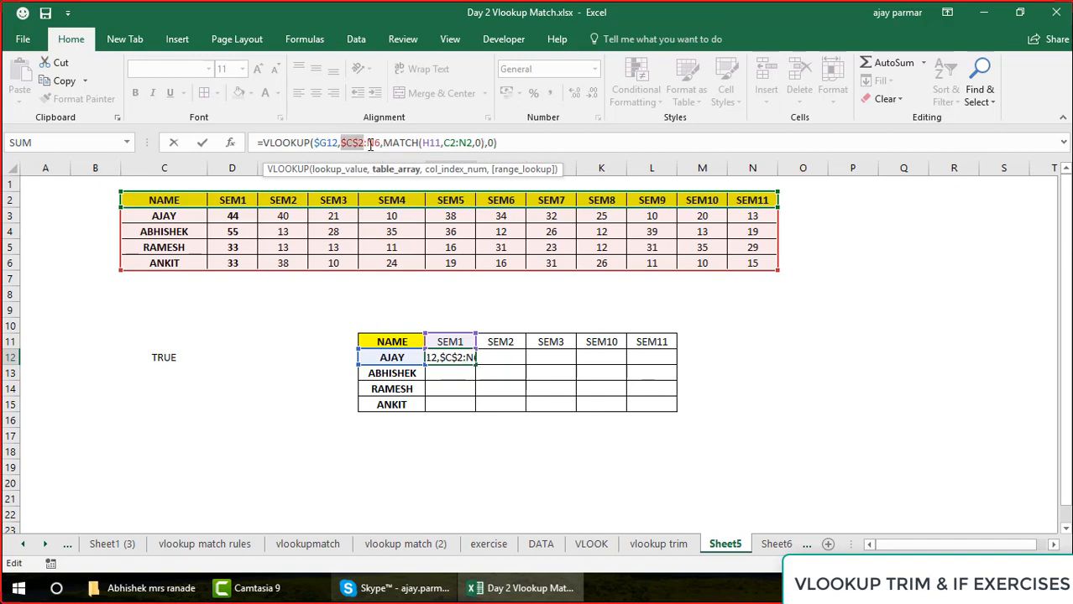
left_click(369, 143)
key("F4")
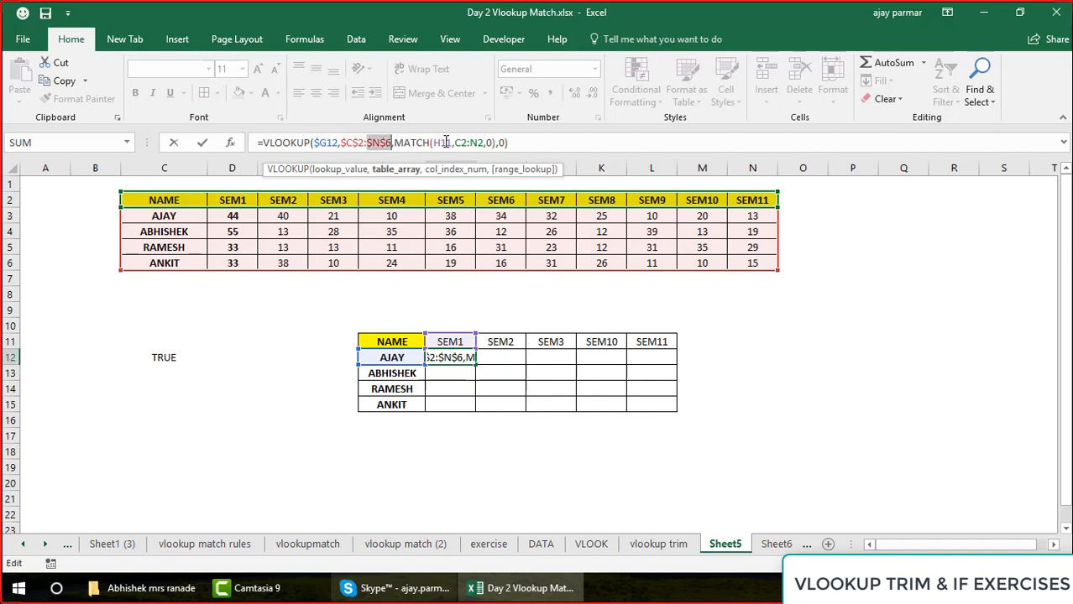
Set the MATCH references in H12 to H$11 and $C$2:$N$2, and commit the formula while staying on the cell
left_click(446, 143)
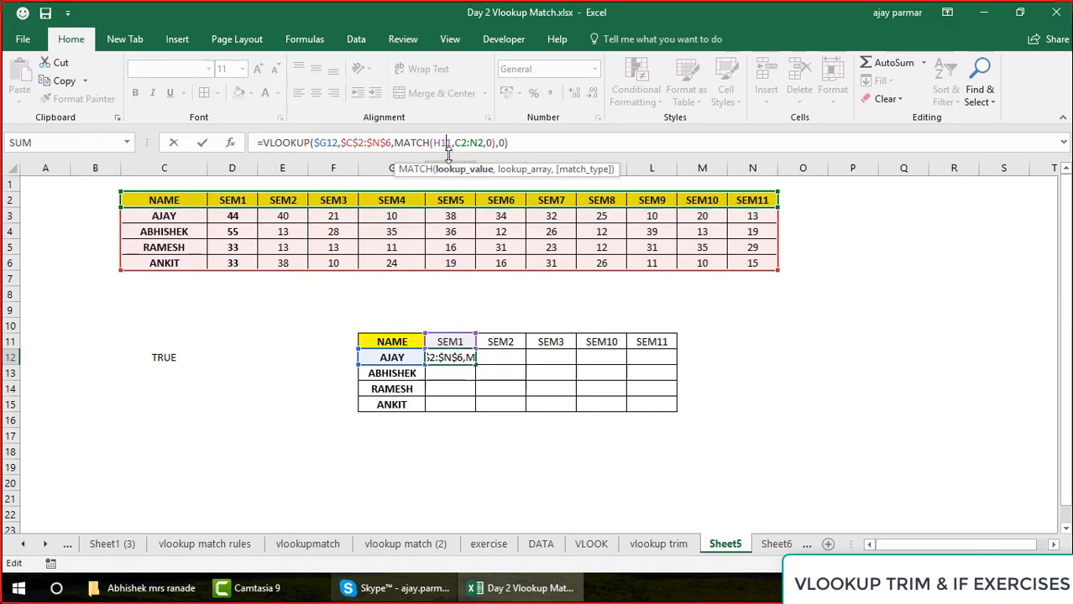
key("F4")
key("F4")
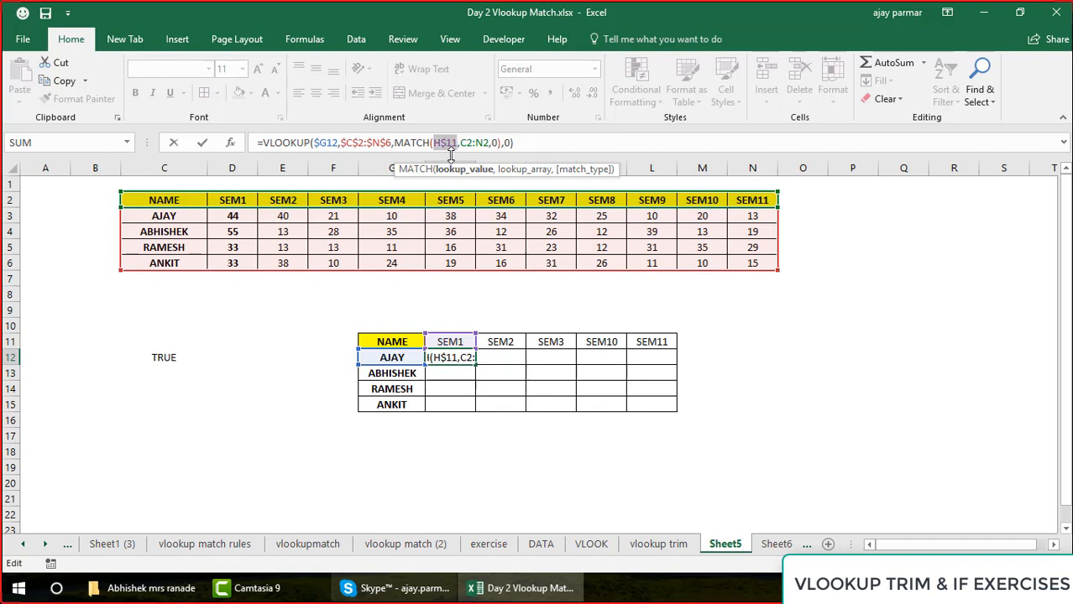
left_click(467, 143)
key("F4")
left_click(494, 143)
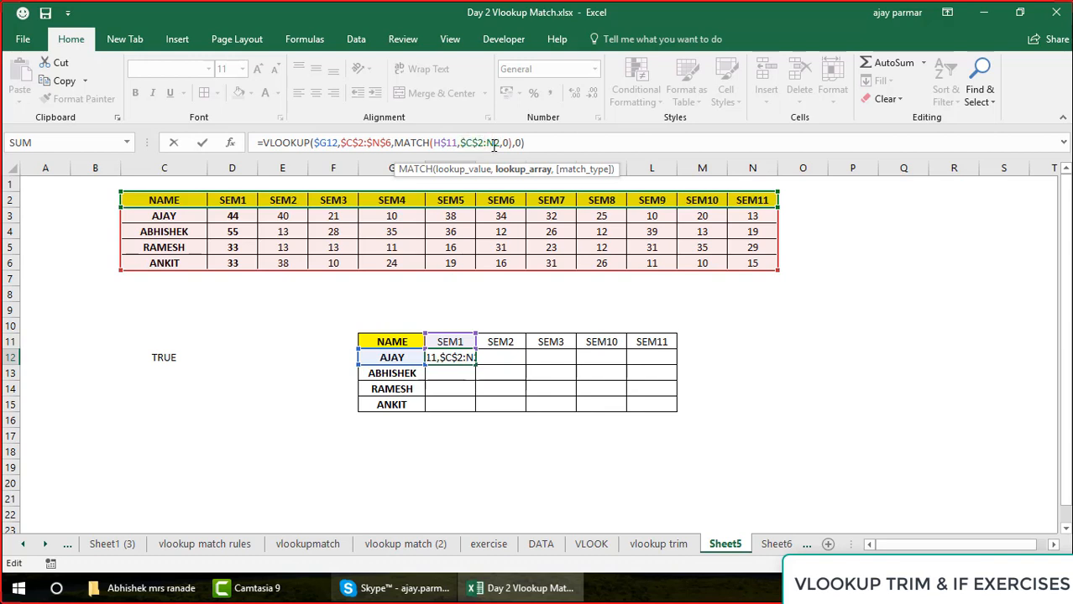
key("F4")
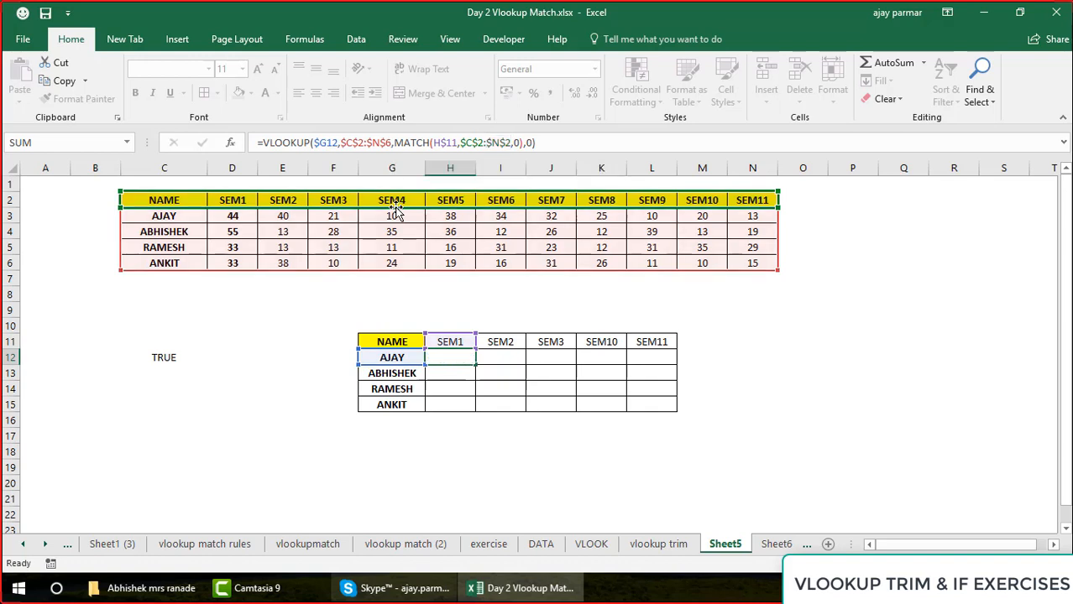
key("ctrl+Return")
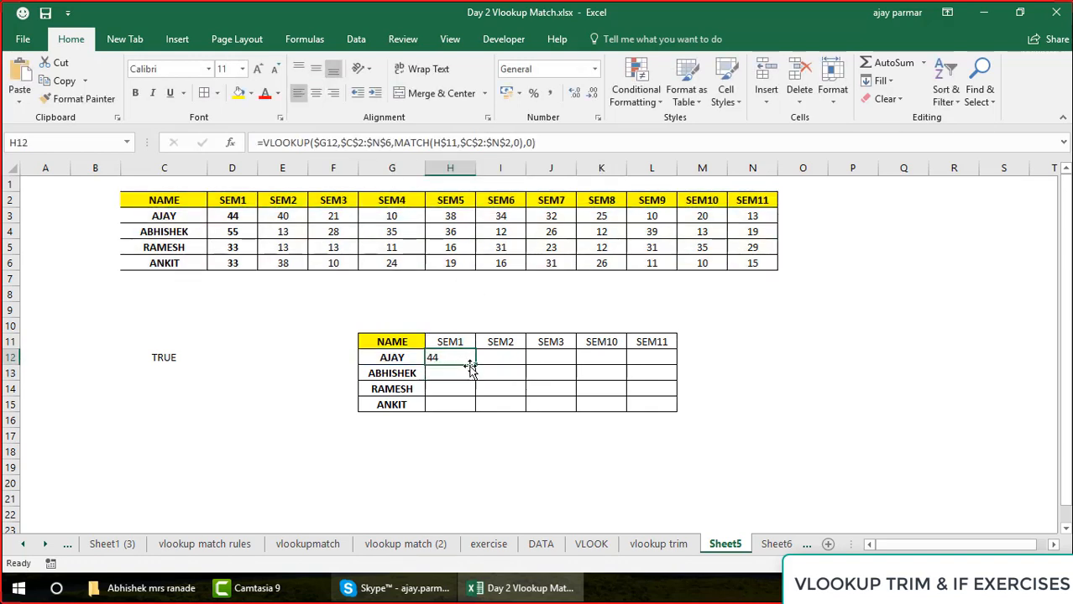
Fill the H12 formula across the lookup table H12:L15 and centre the results
left_click_drag(475, 365, 673, 416)
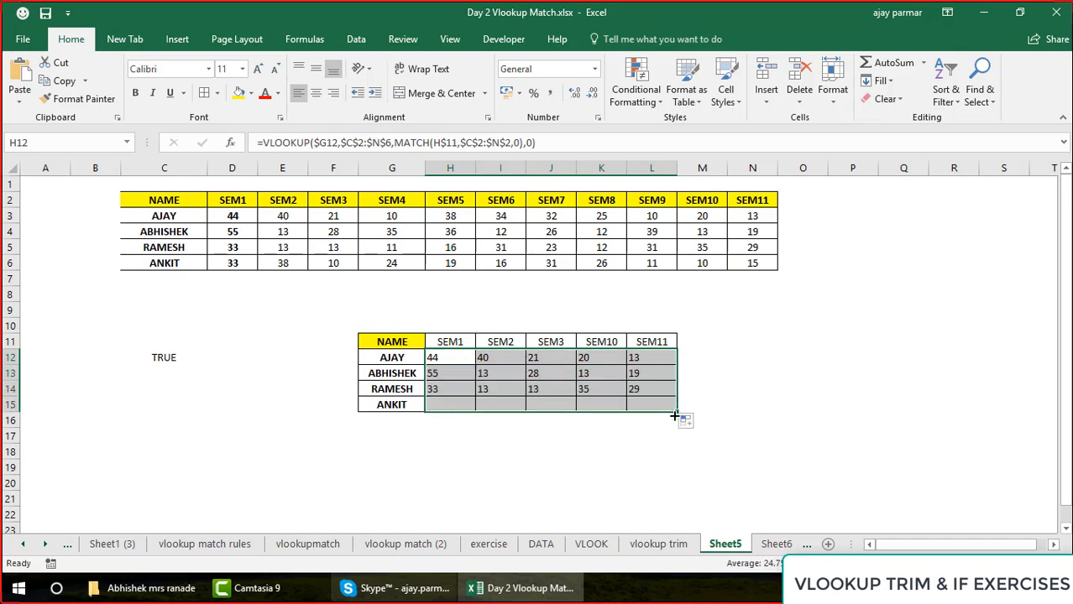
left_click(315, 93)
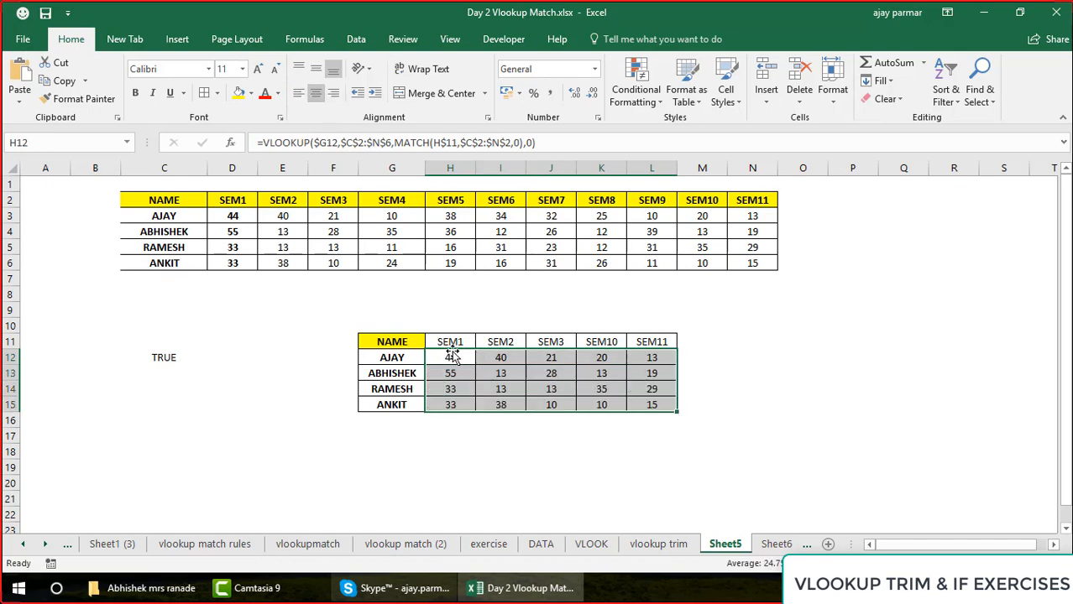
left_click(451, 353)
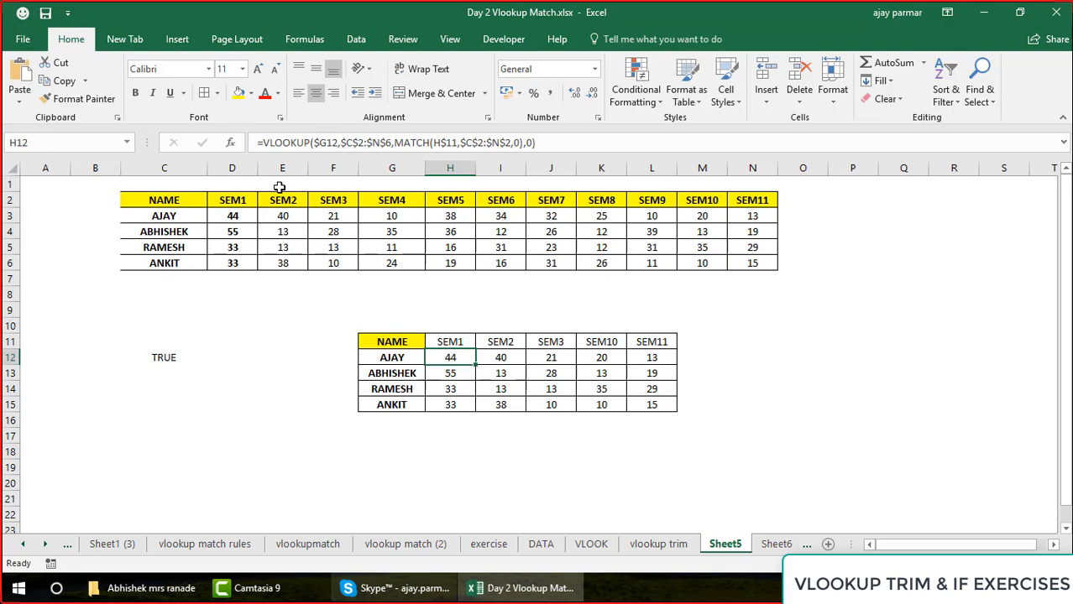
left_click(226, 205)
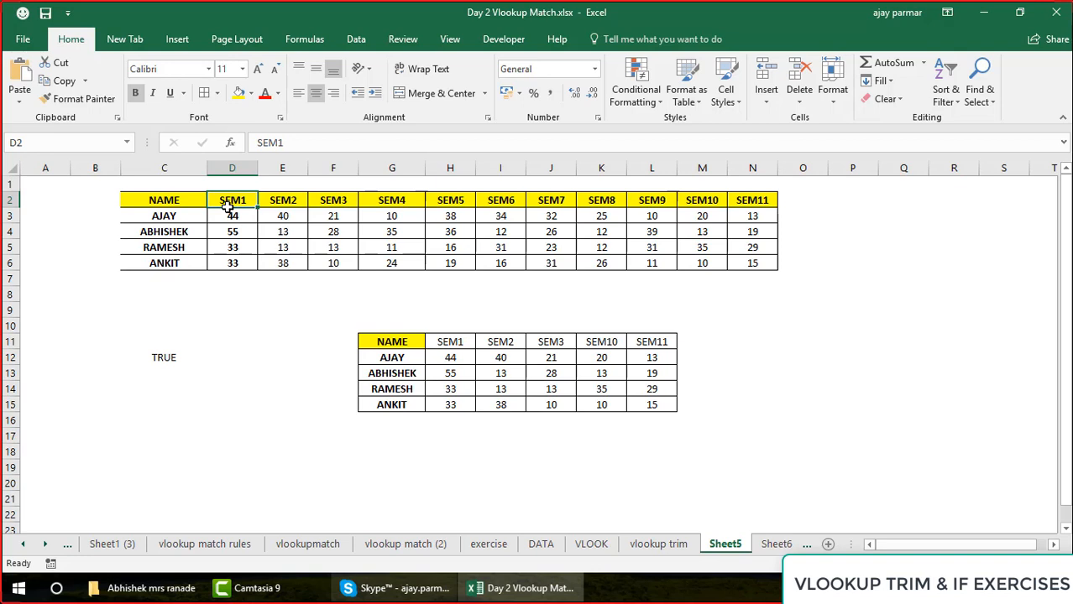
Add trailing spaces to the name in G12 and check the comparison formula in C12
left_click(386, 358)
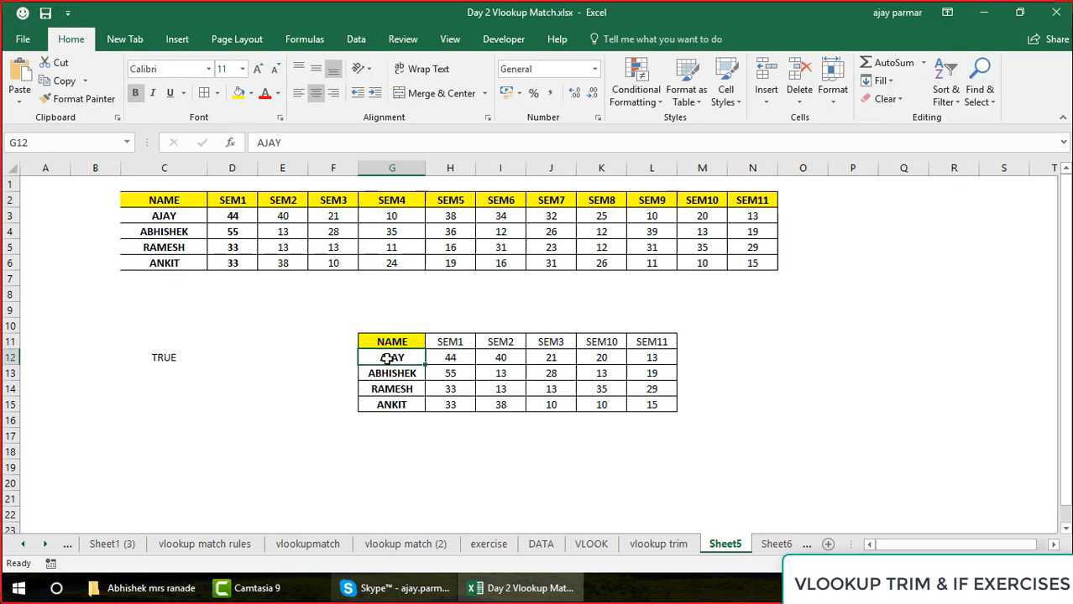
left_click(311, 144)
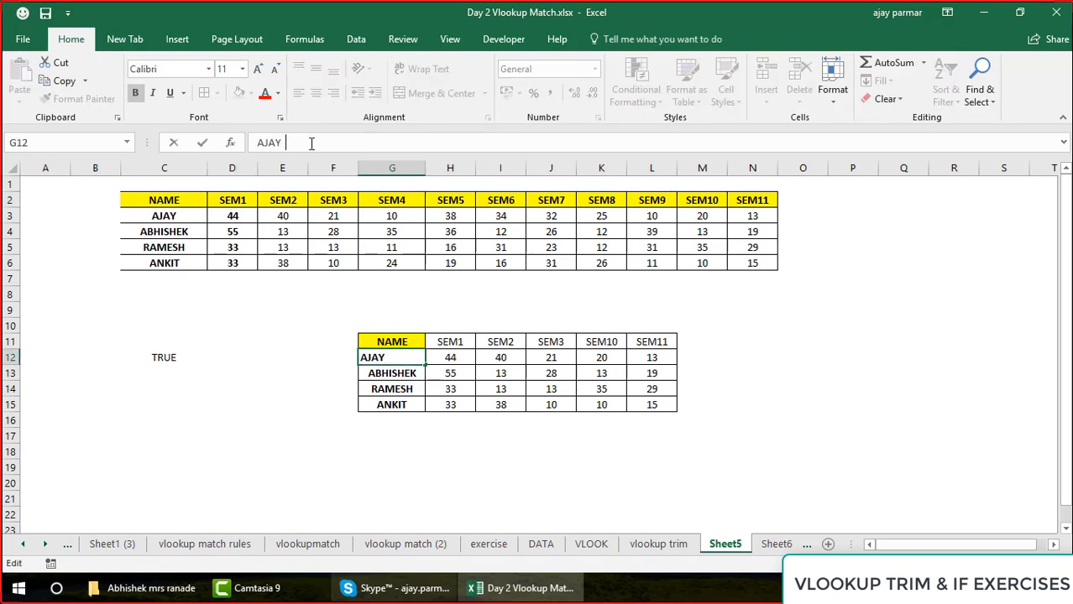
key("Return")
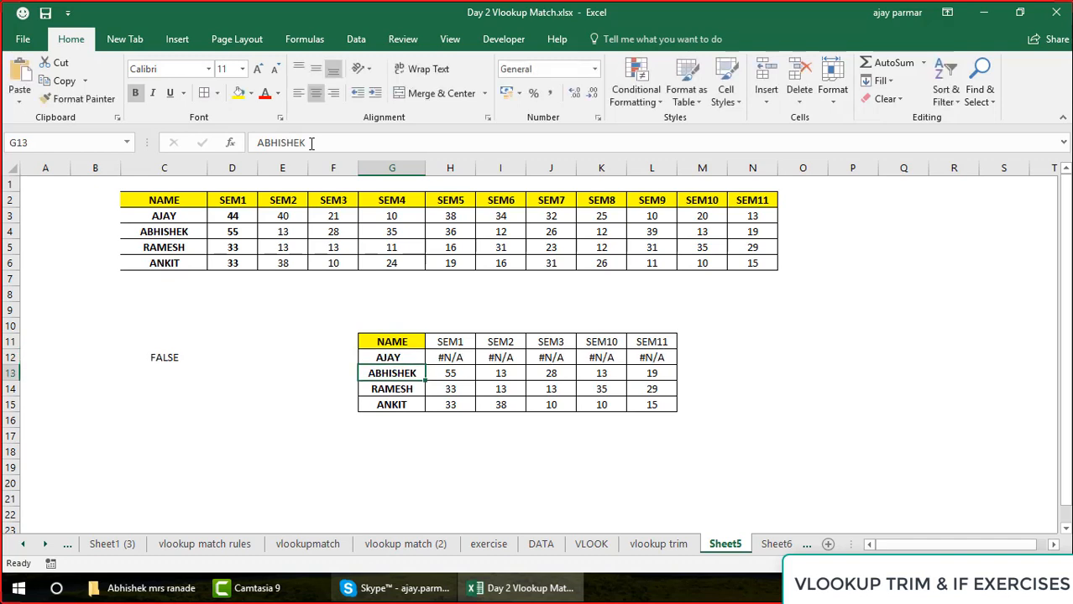
left_click(159, 358)
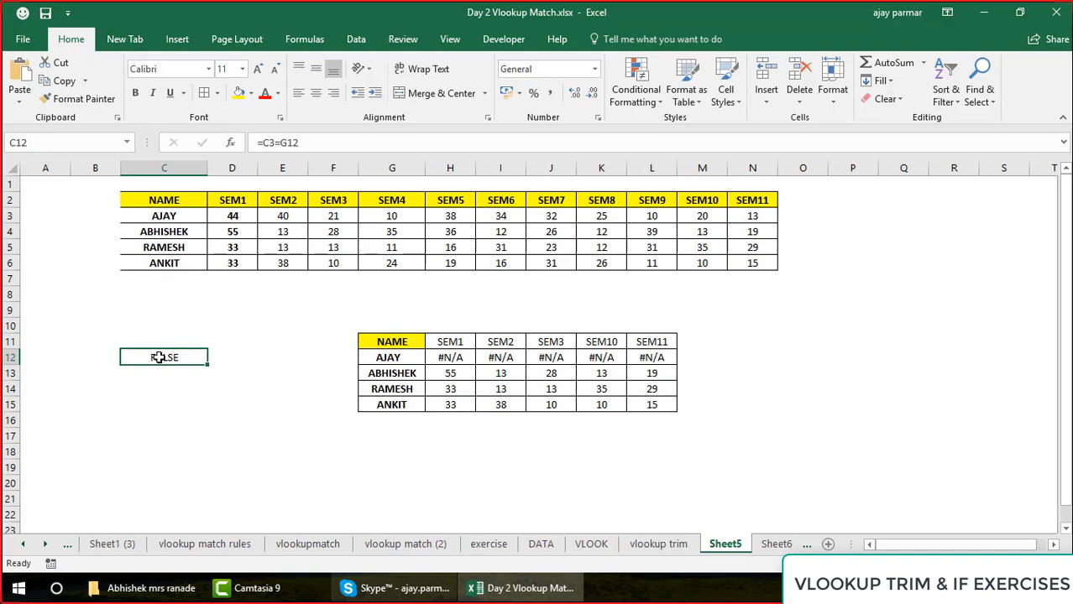
Enter =LEN(G12) in E13 to count the characters of the name in G12
left_click(397, 359)
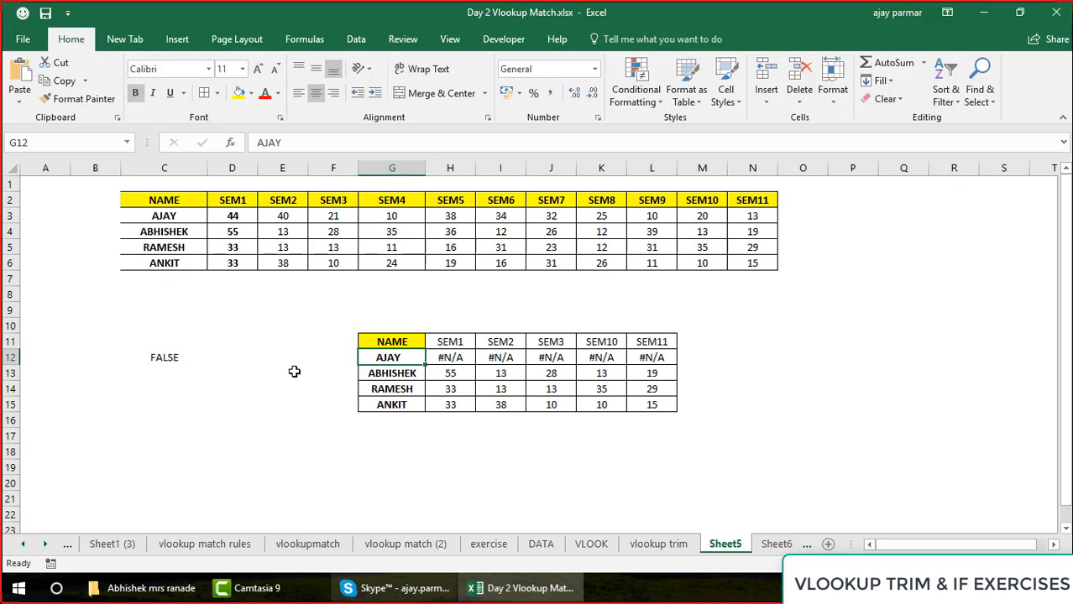
left_click(268, 366)
type("=LEN")
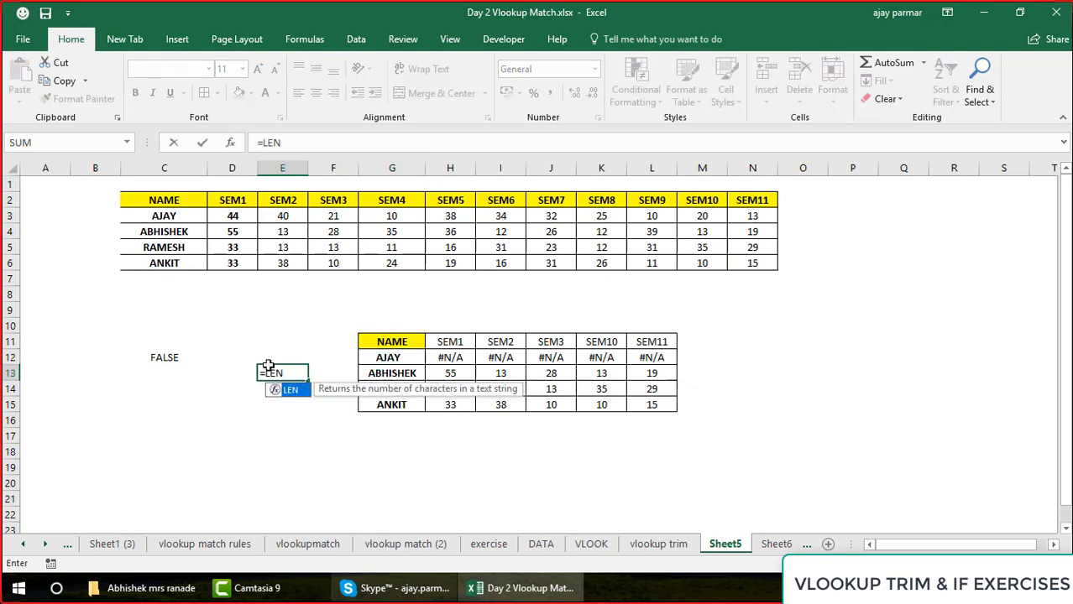
type("(")
key("Up")
key("Right")
key("Right")
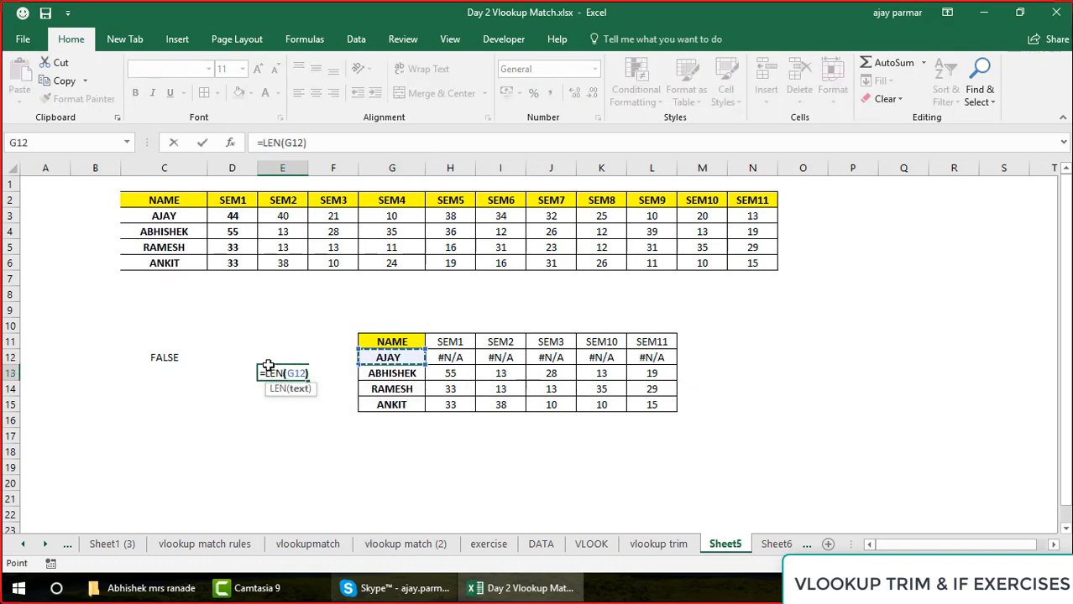
type(")")
key("Return")
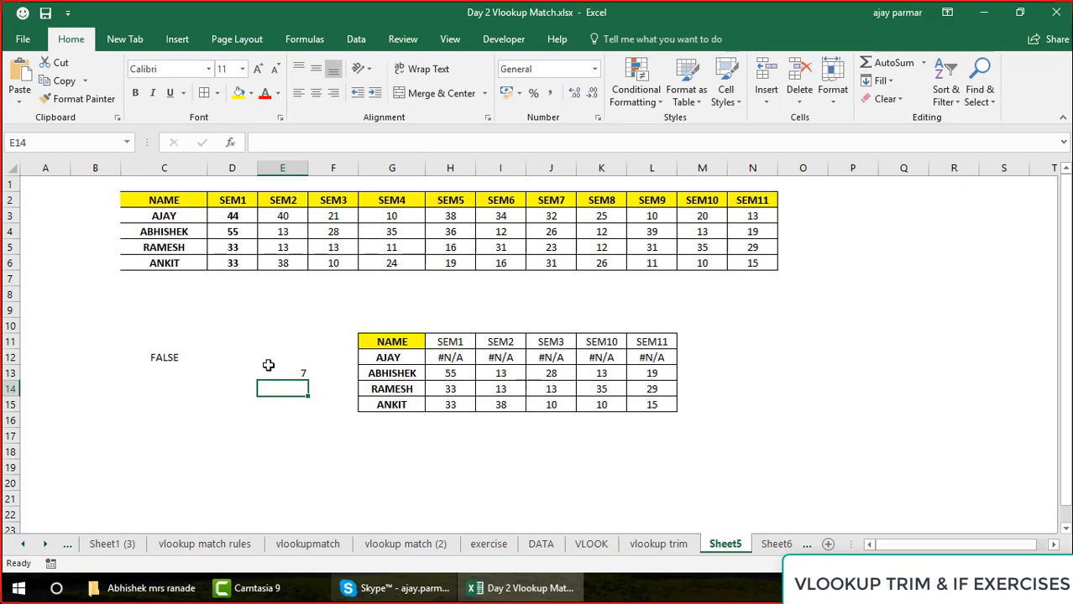
Examine the trailing spaces in G12's name and the VLOOKUP formula in H12 that refers to it
left_click(380, 363)
left_click(338, 148)
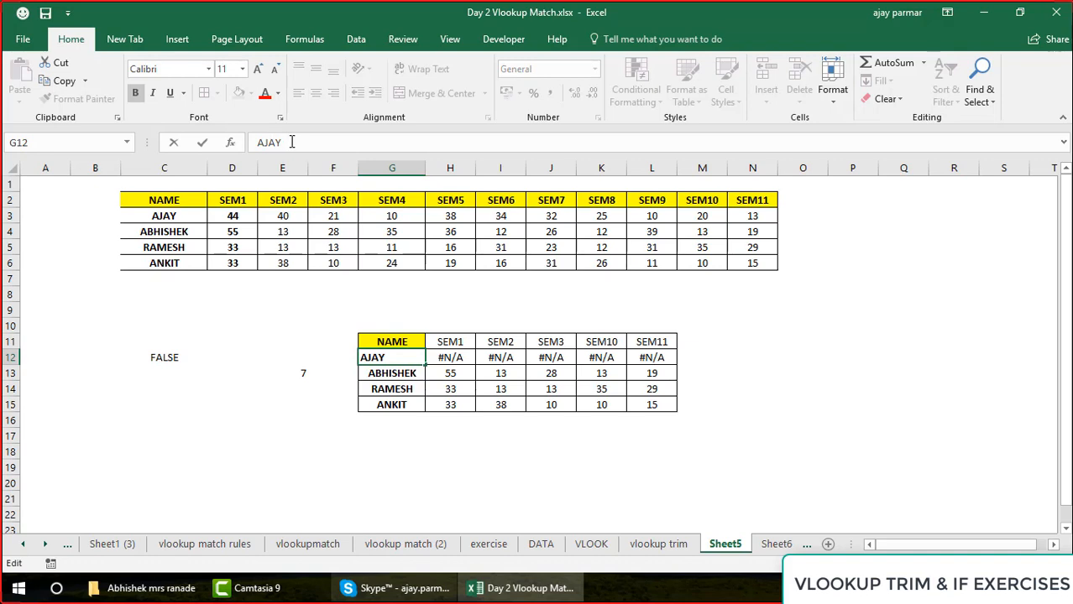
key("Escape")
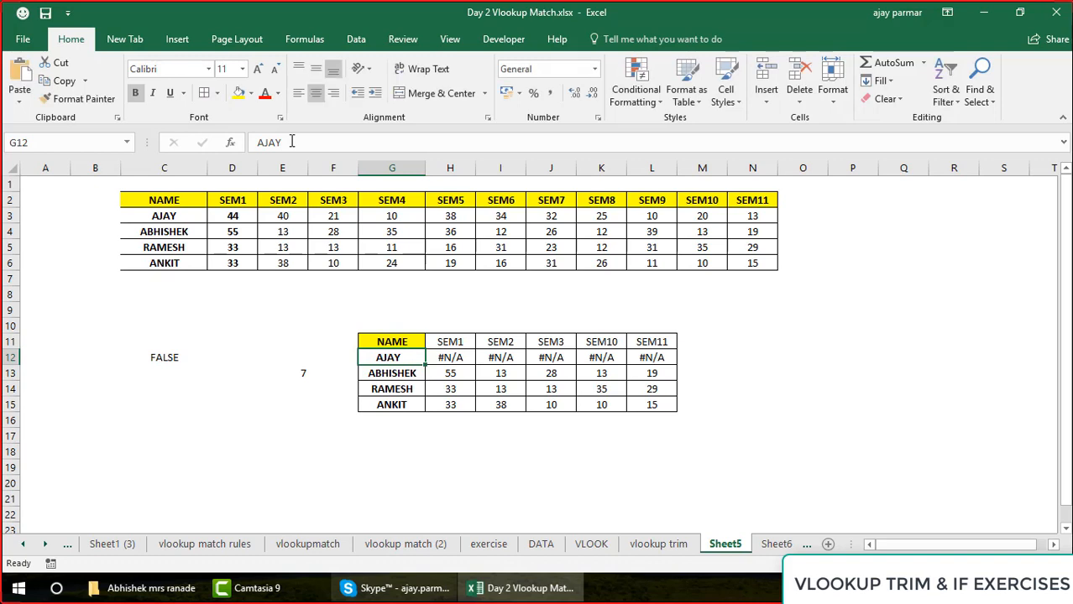
left_click(291, 142)
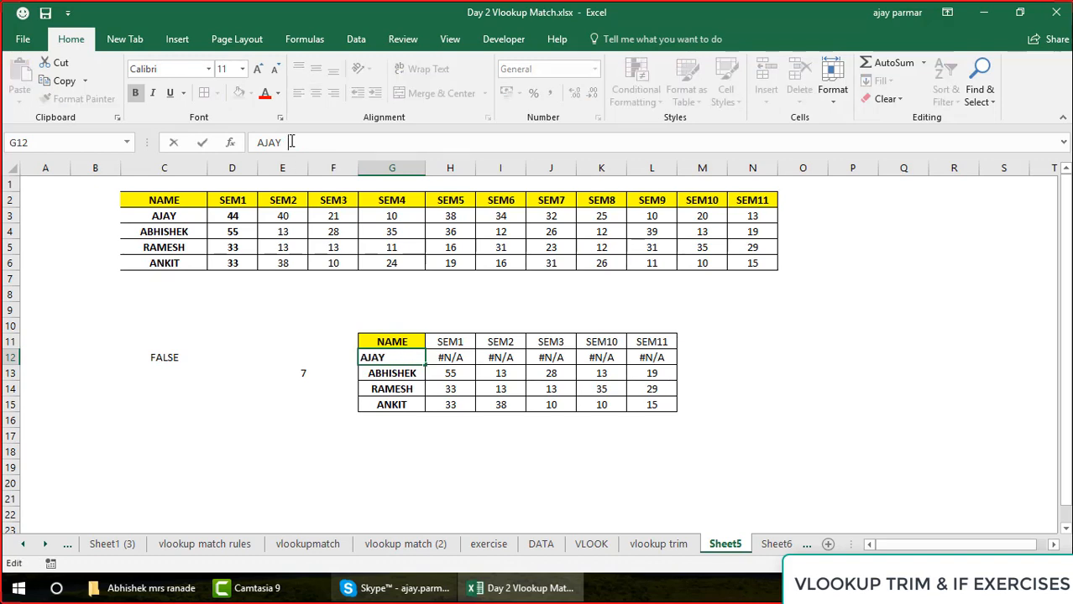
key("Escape")
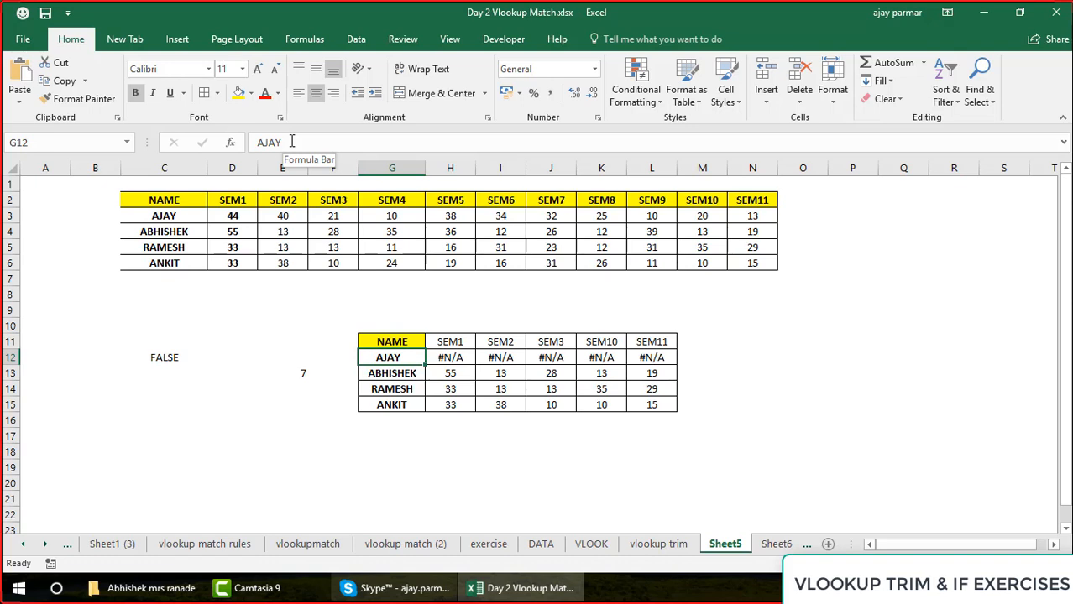
key("Right")
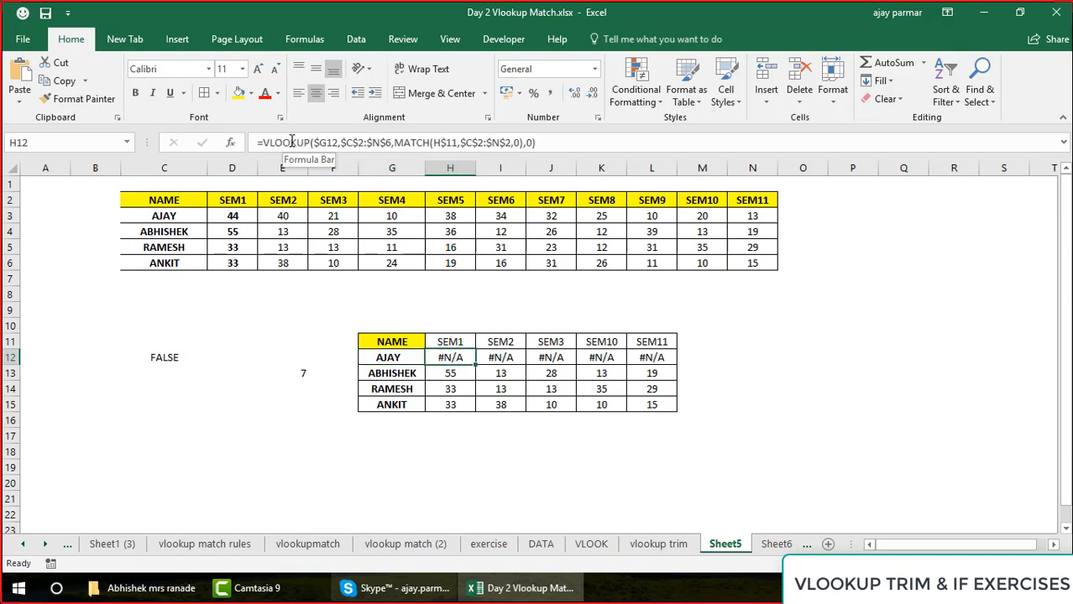
left_click(387, 358)
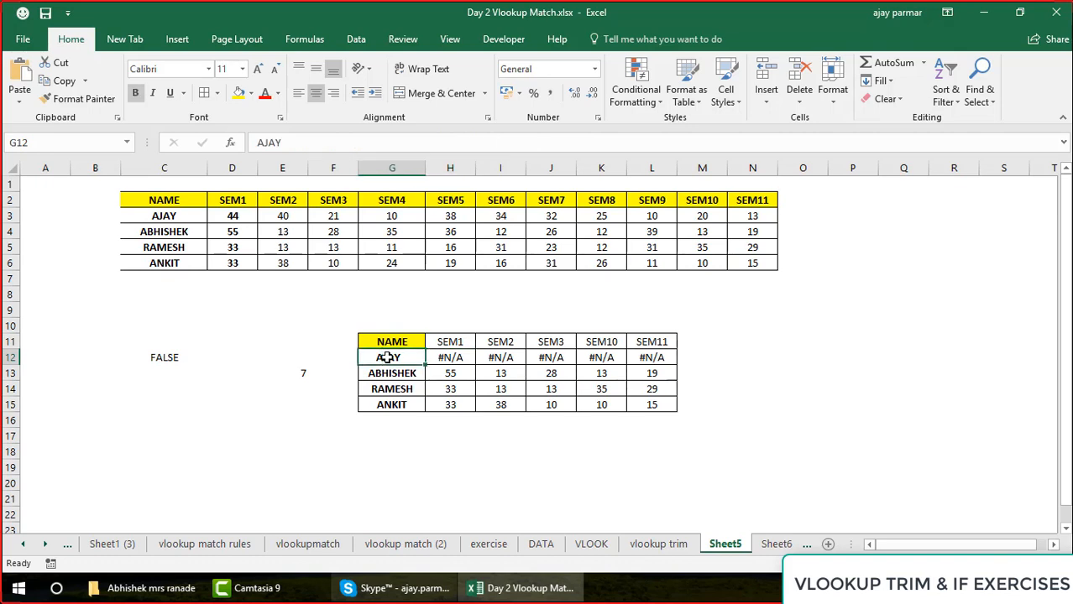
Wrap the lookup value in H12's VLOOKUP formula in TRIM, as TRIM($G12), and commit the formula
left_click(451, 357)
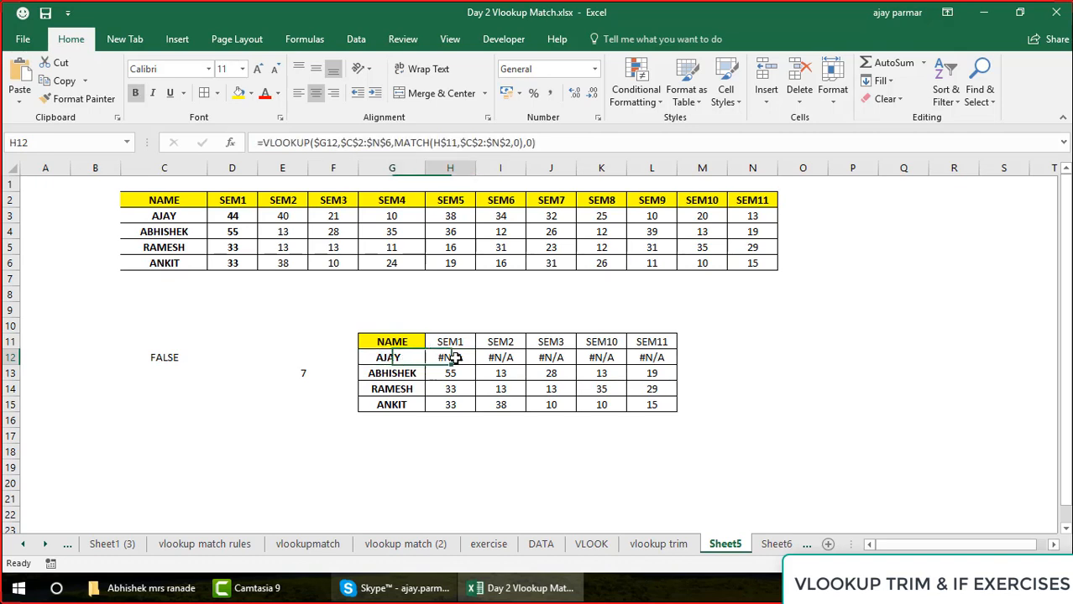
left_click(315, 143)
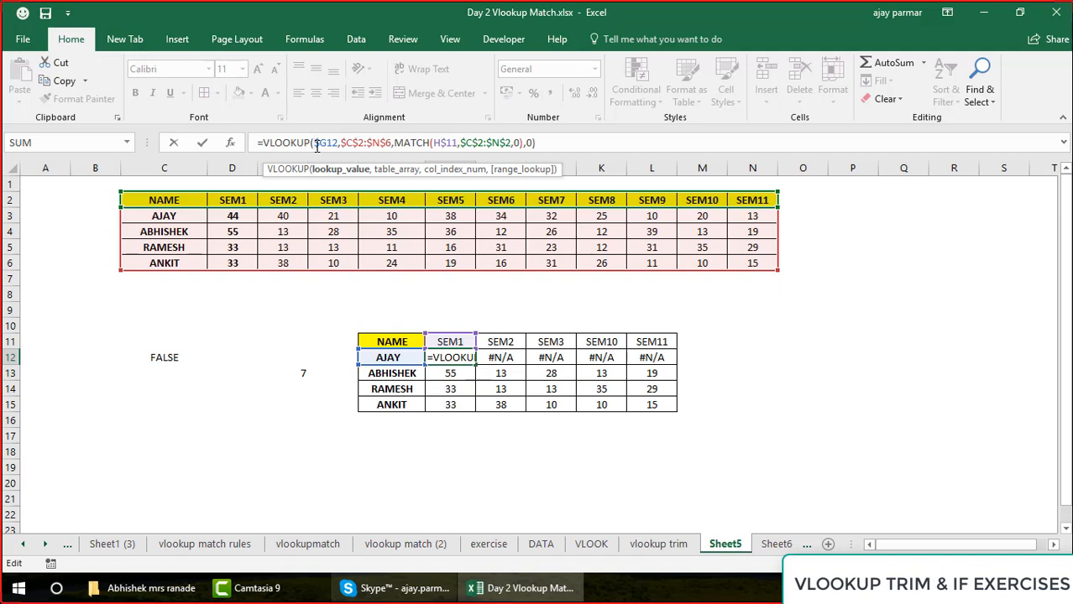
type("TRIM($G12")
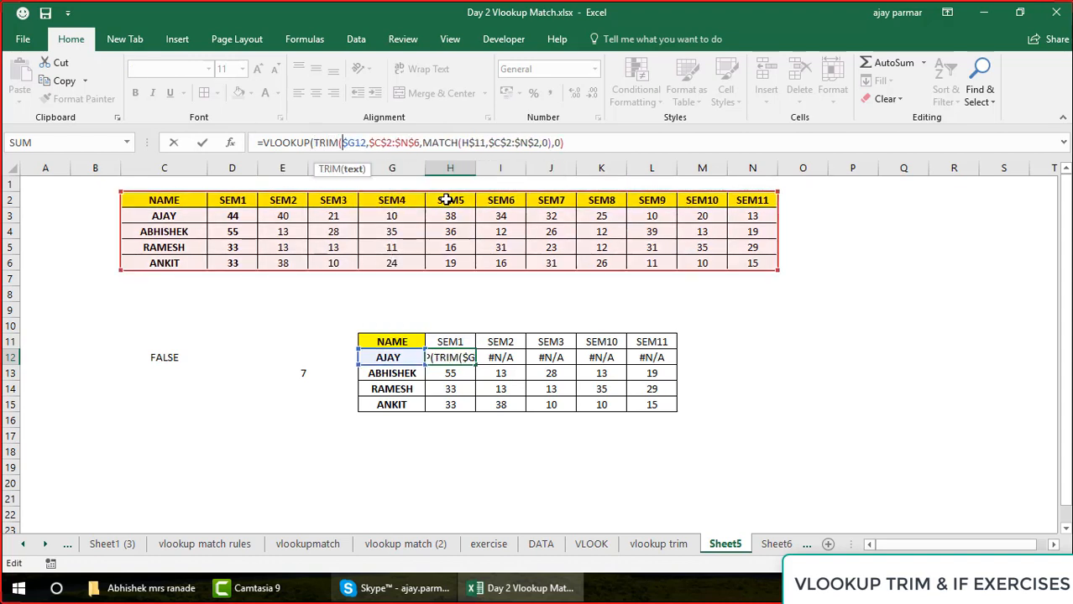
type("),")
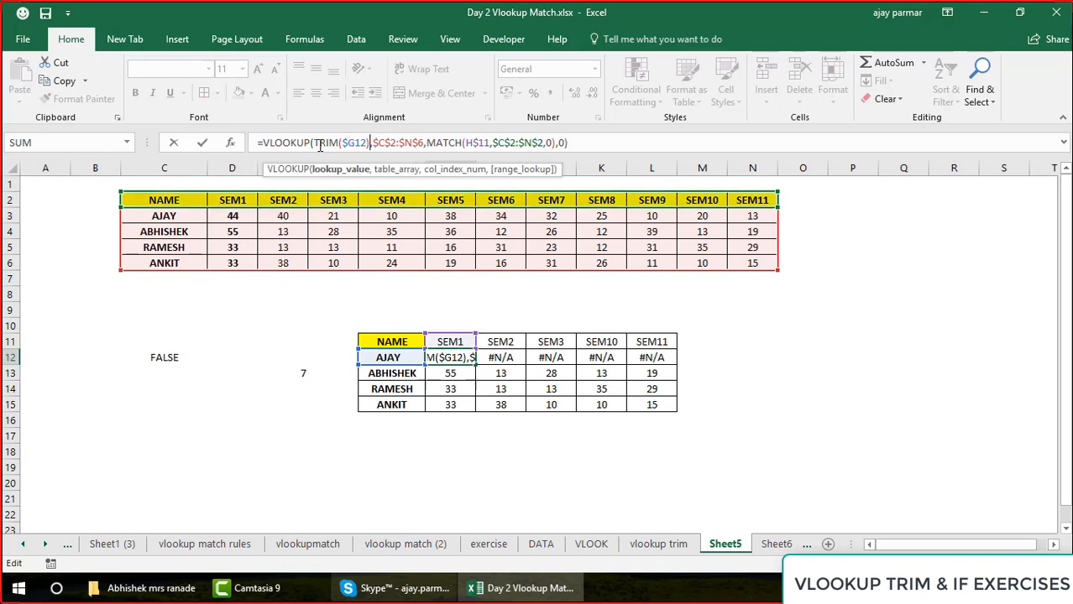
left_click(316, 142)
left_click(367, 144, "shift")
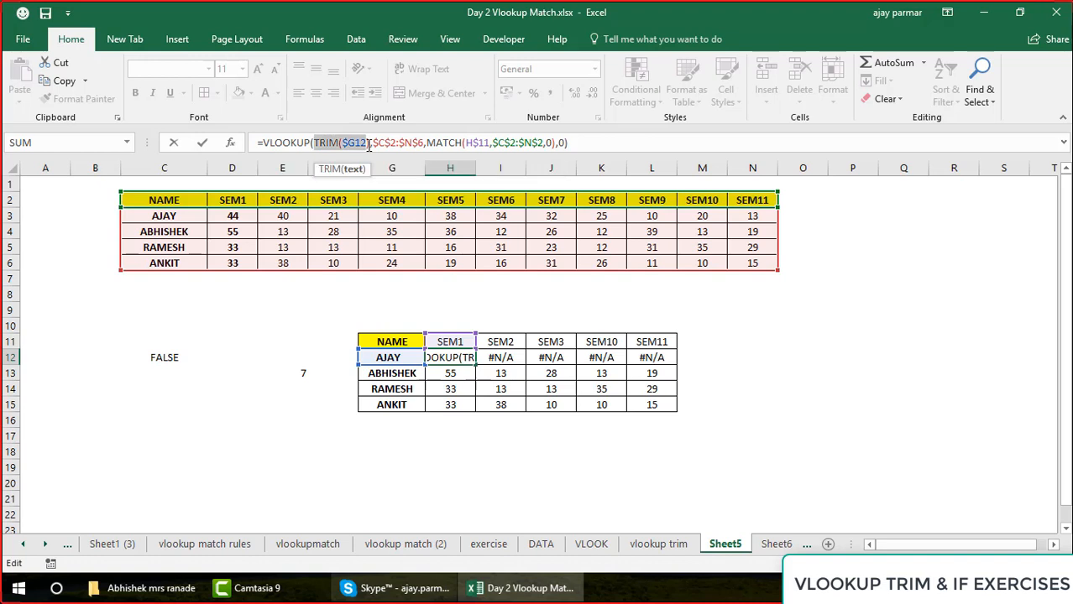
key("Return")
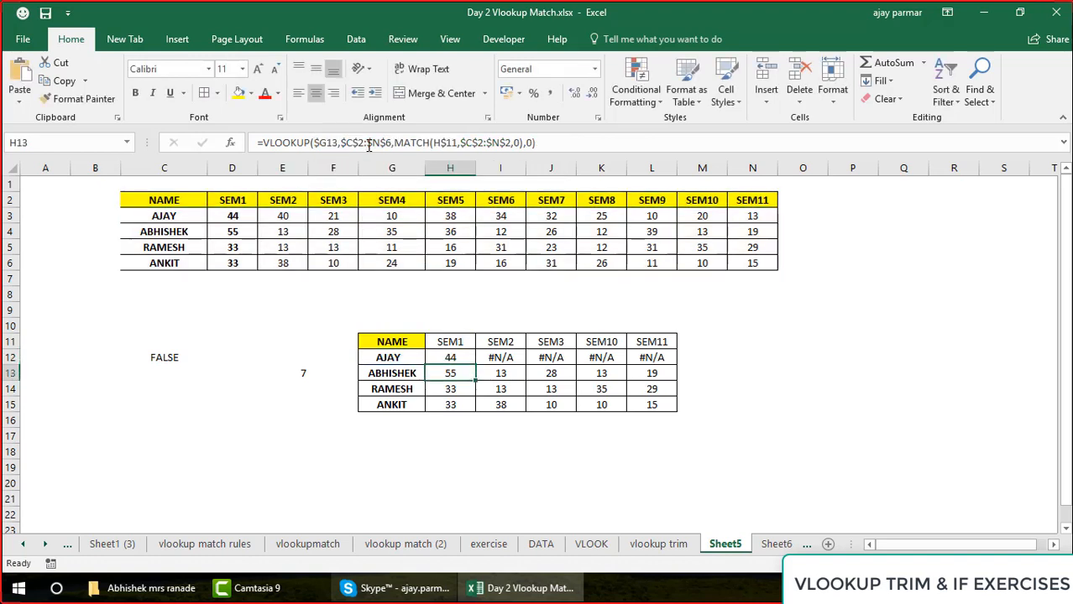
key("Up")
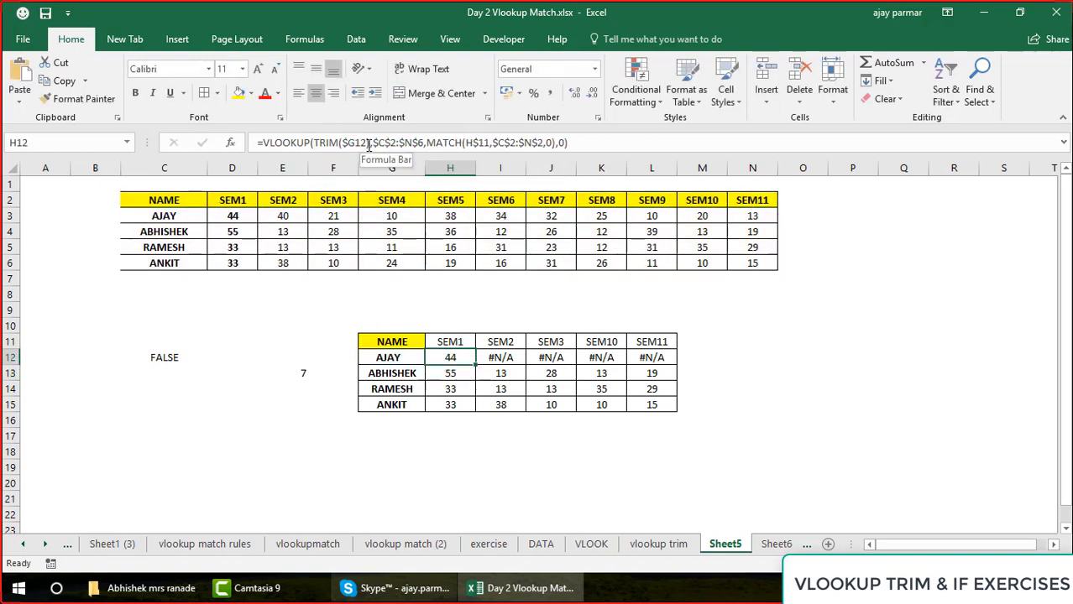
Add leading space before the name in G14
left_click(388, 388)
left_click(255, 143)
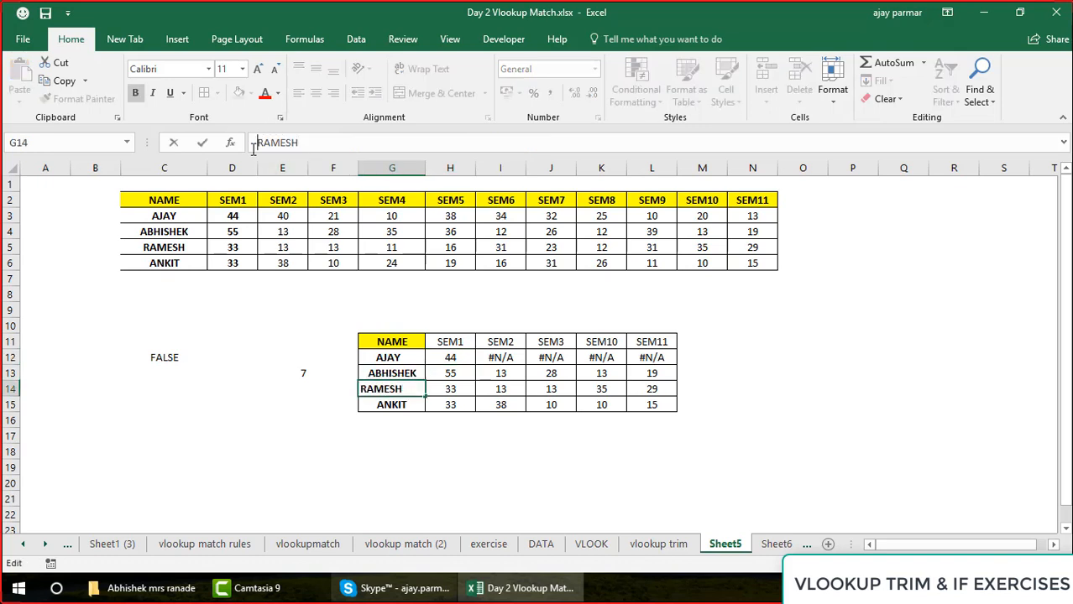
key("Return")
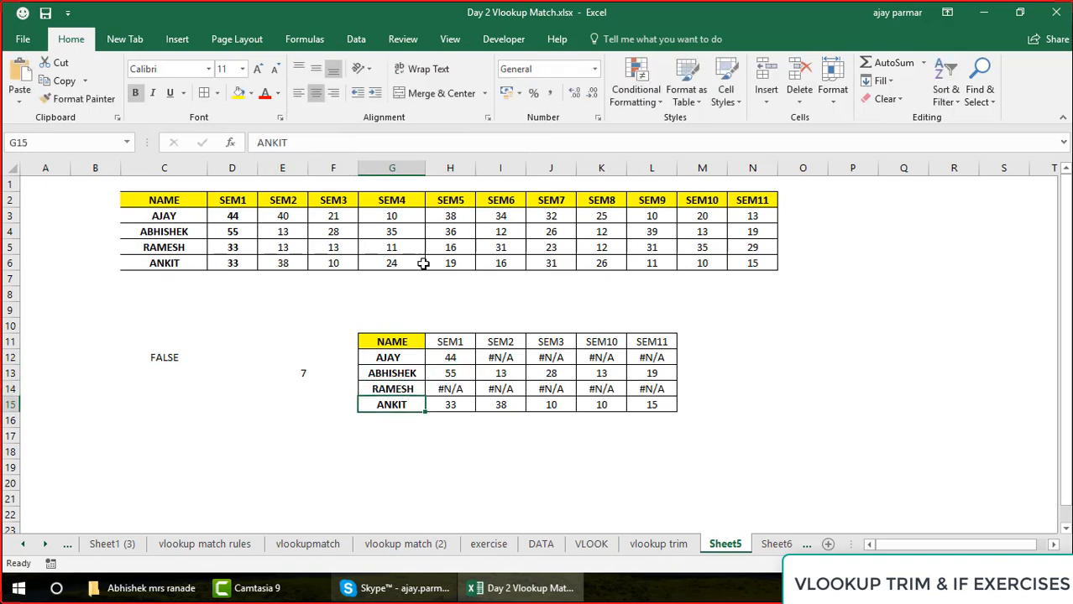
Fill H12's TRIM-based VLOOKUP formula across H12:L15 and check the copied formula in H13
left_click(453, 359)
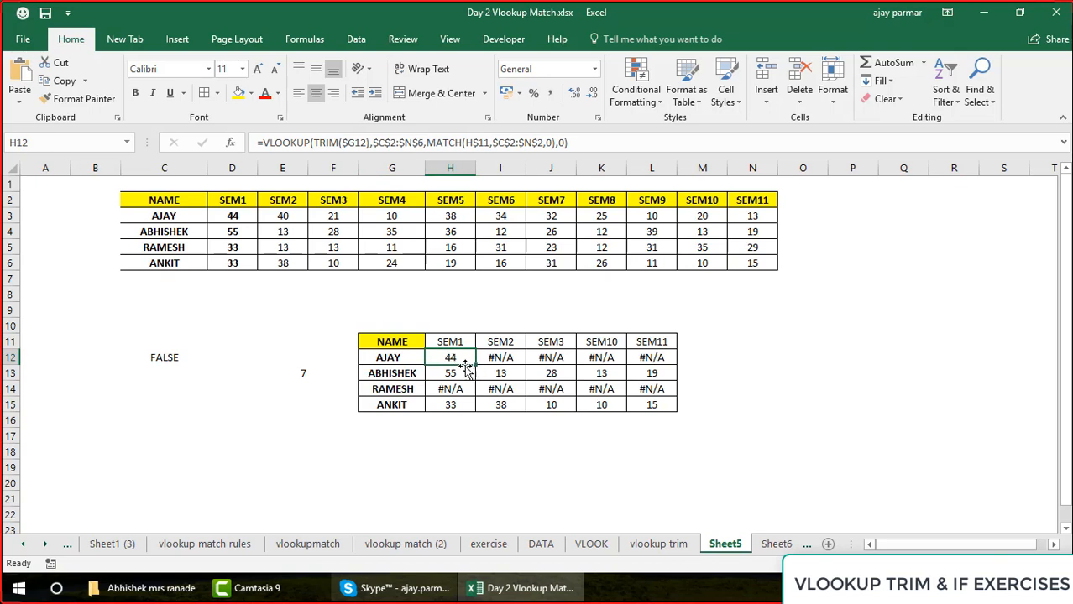
left_click_drag(476, 366, 674, 409)
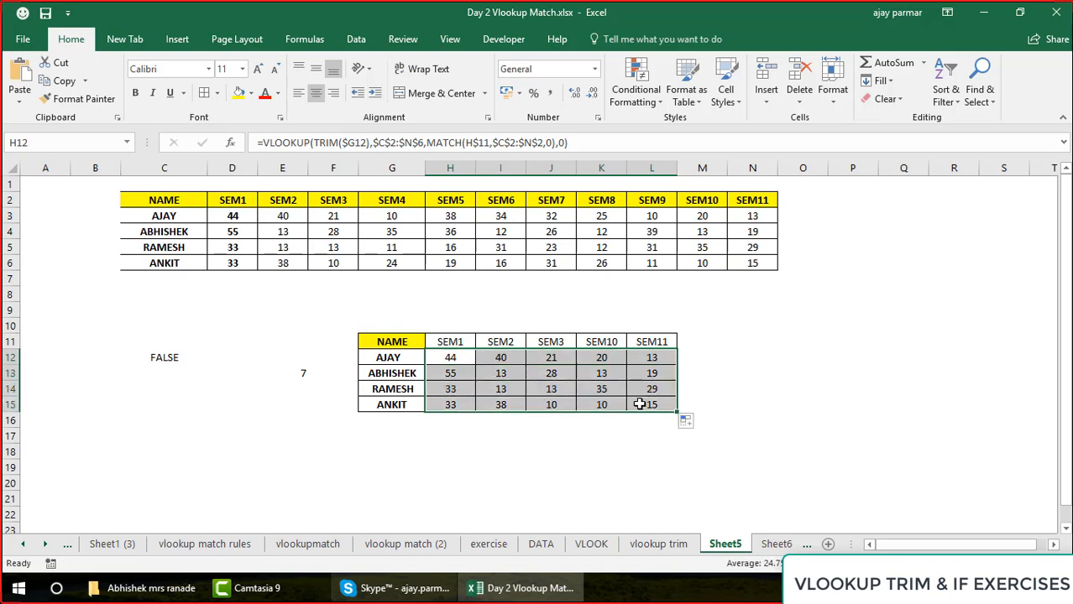
left_click(464, 356)
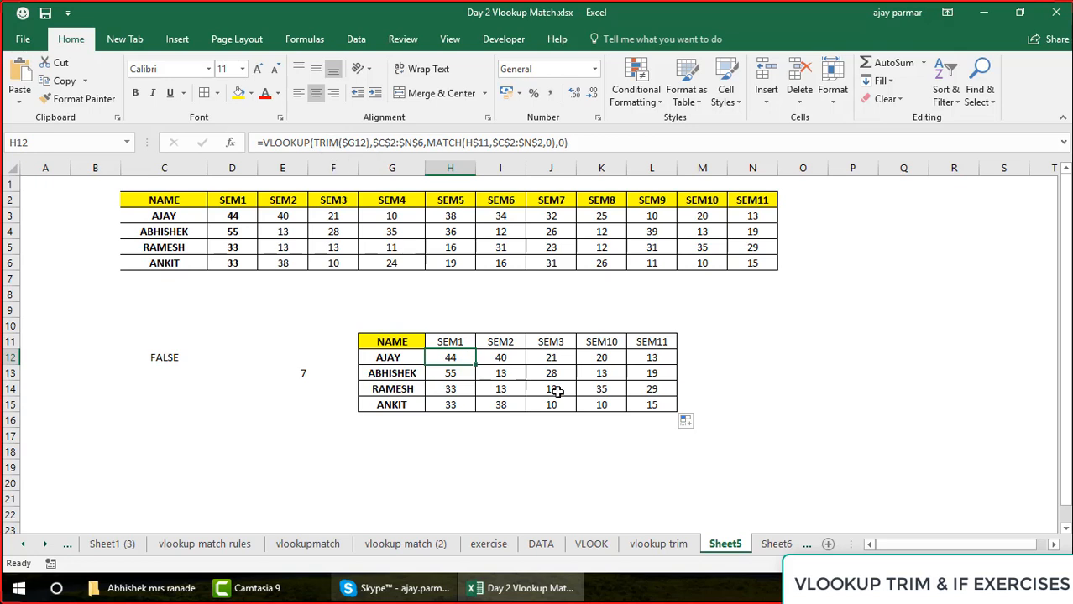
left_click(666, 409, "shift")
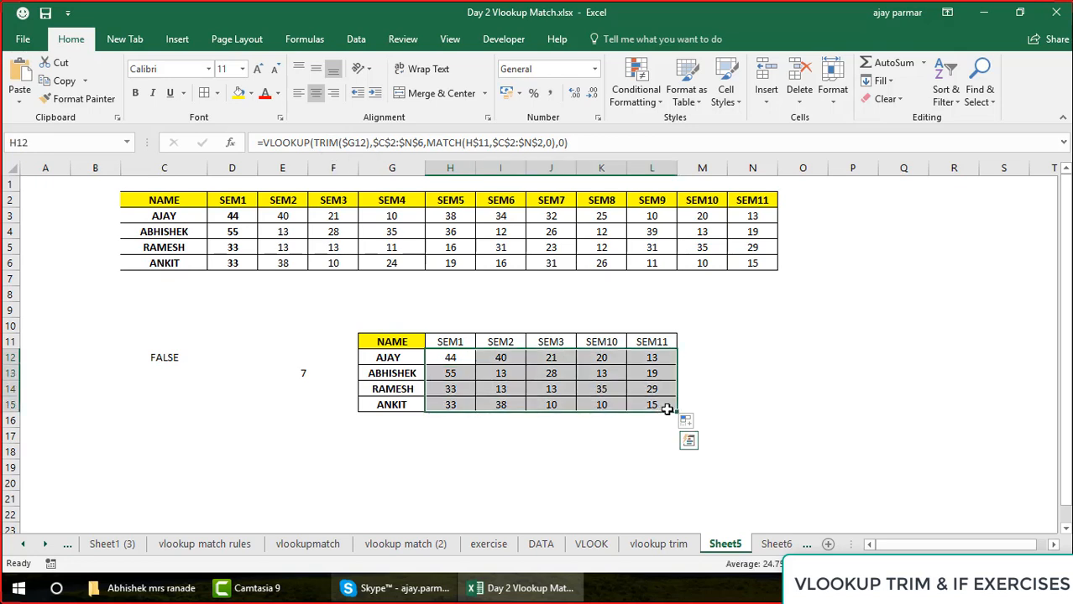
left_click(450, 377)
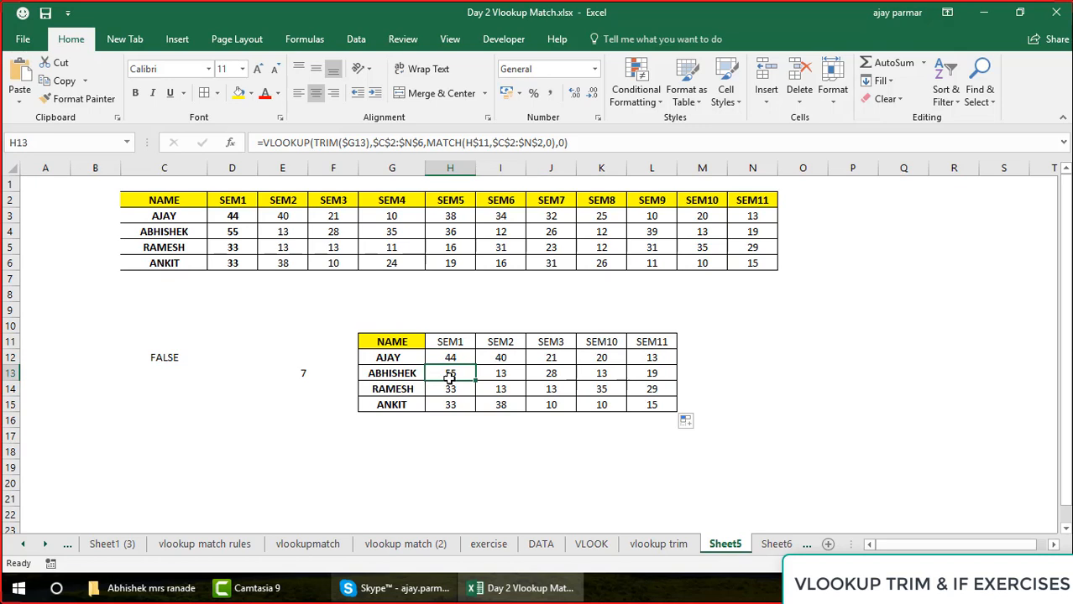
Add trailing spaces to the first name in the source table, cell C3
left_click(181, 210)
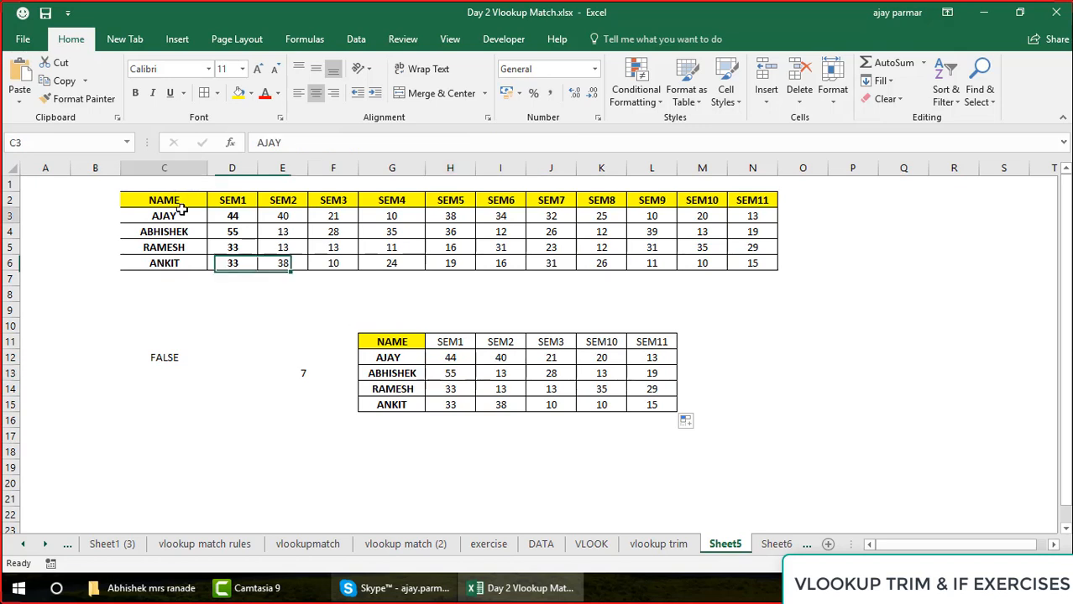
left_click(317, 142)
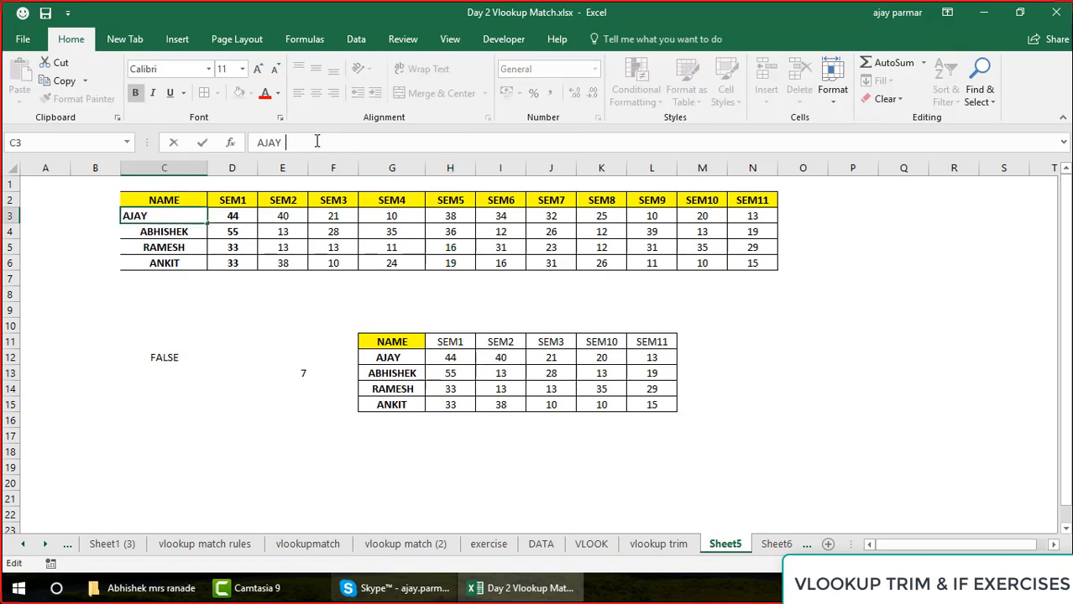
key("BackSpace")
key("Return")
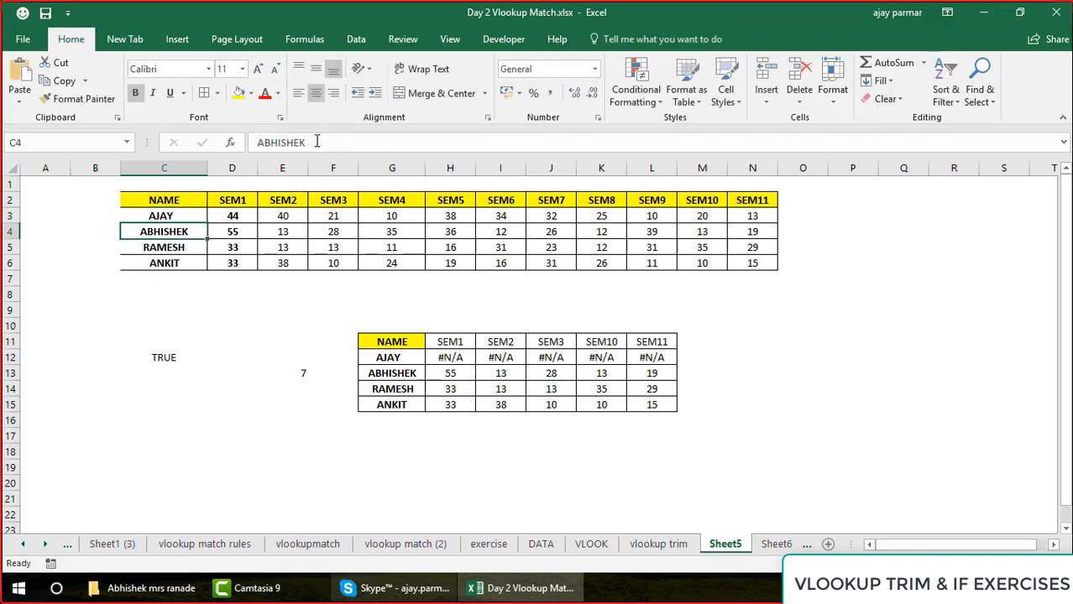
Examine H12's VLOOKUP formula and its TRIM($G12) lookup value alongside the lookup name in G12 and the source name in C3
left_click(452, 354)
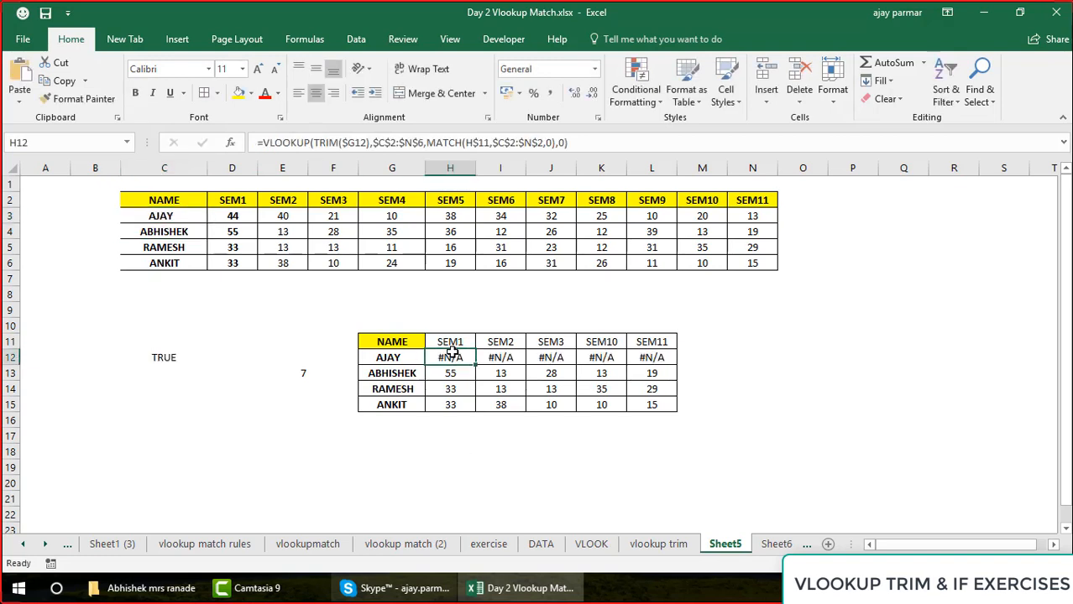
left_click(409, 352)
left_click(168, 214)
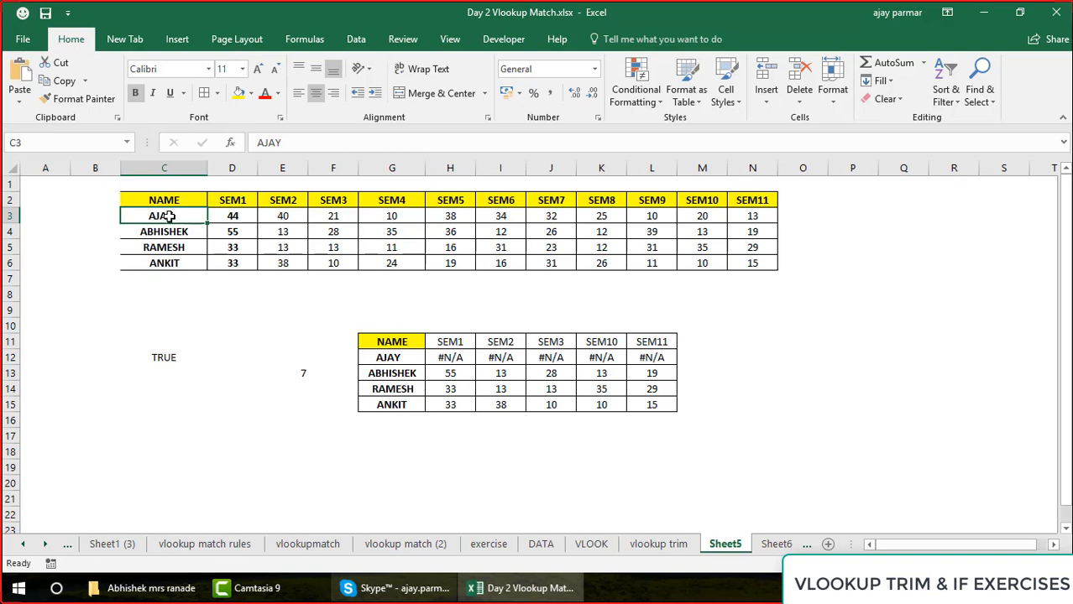
left_click(467, 361)
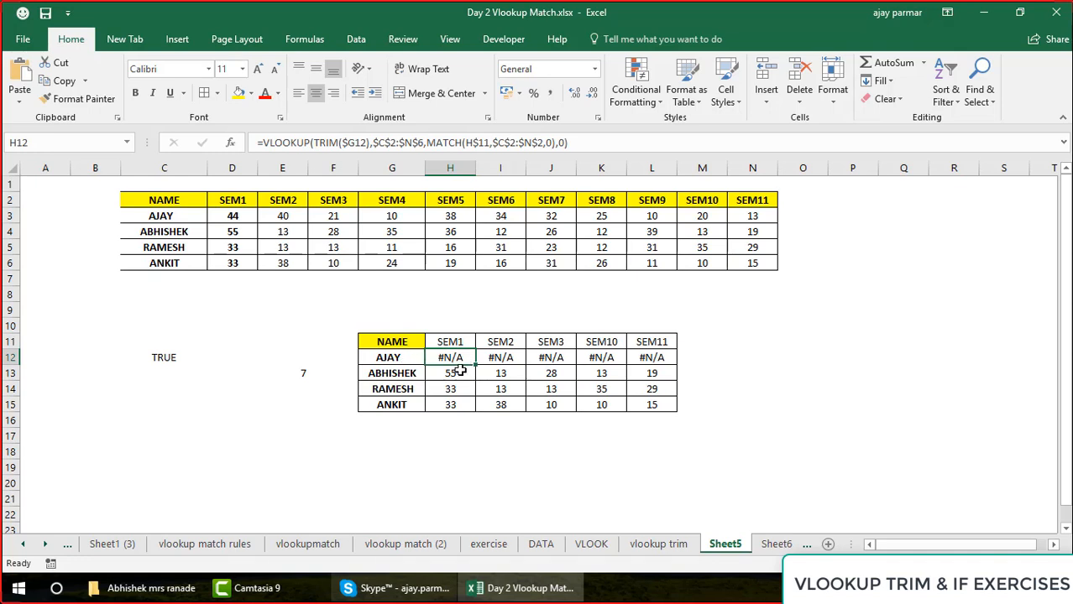
key("F2")
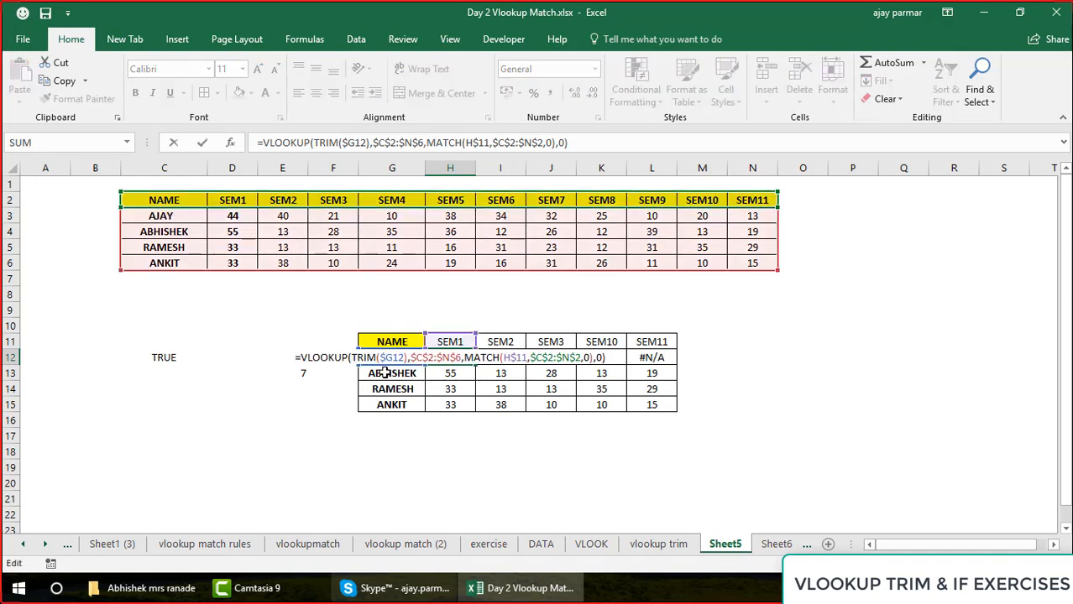
left_click(314, 143)
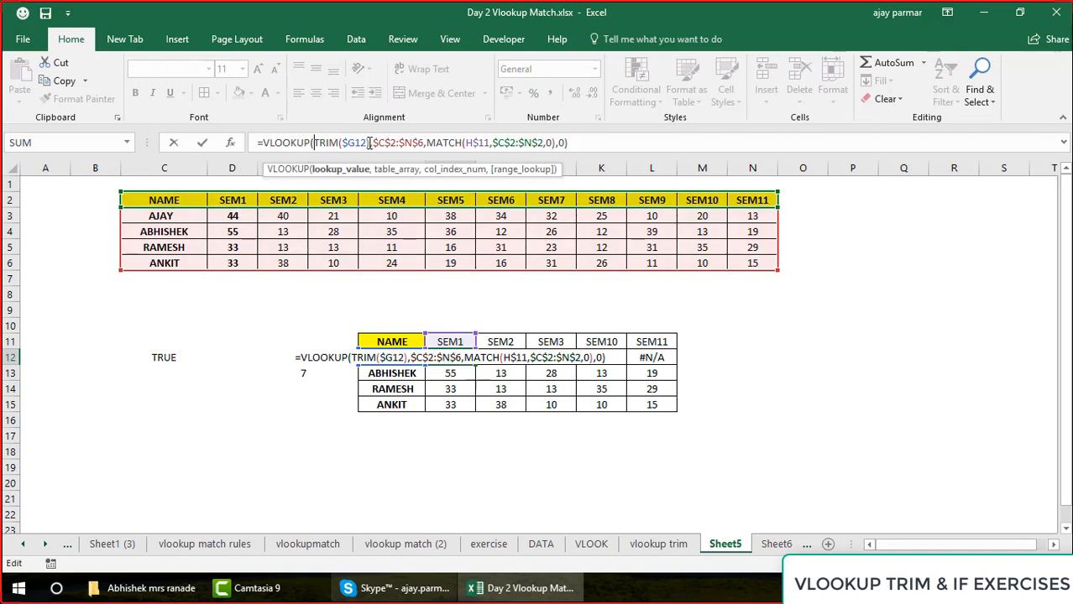
key("Return")
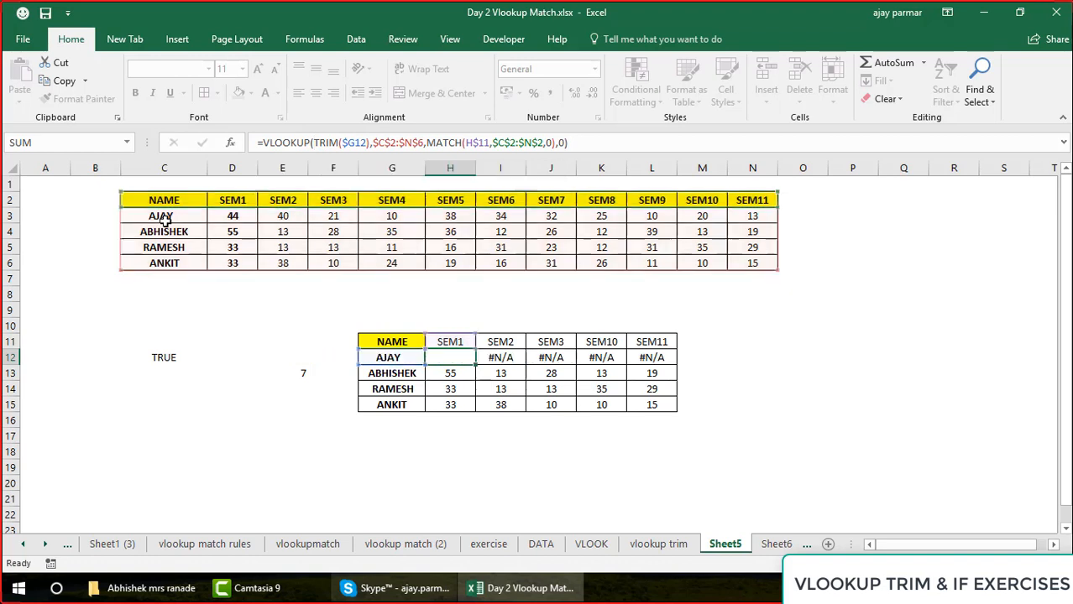
Enter the formula =TRIM(C3) in helper cell B3, beside the first source name
left_click(96, 219)
type("=")
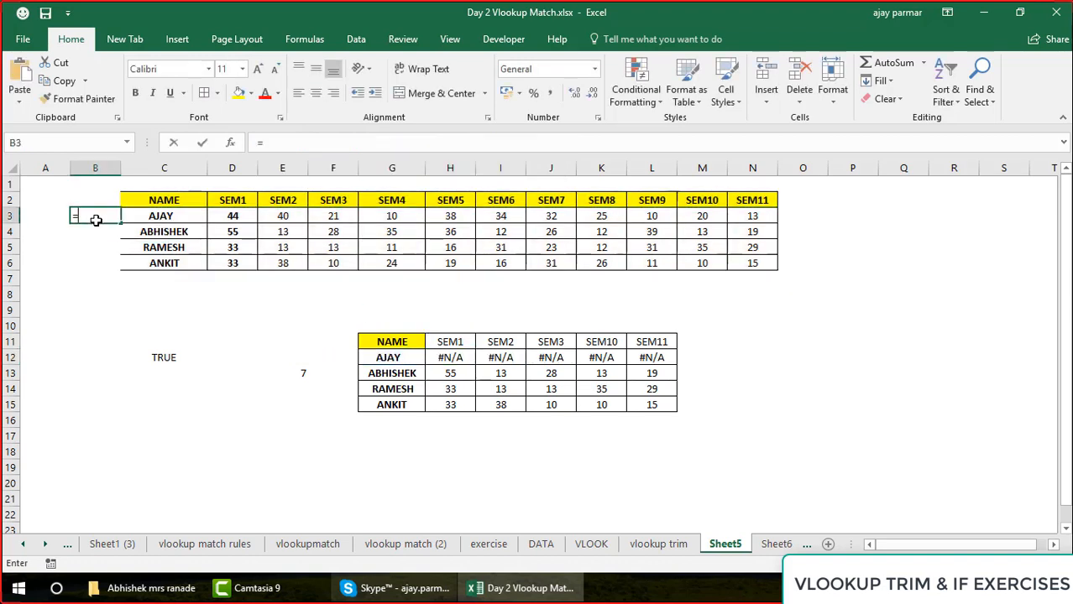
type("TRIM(")
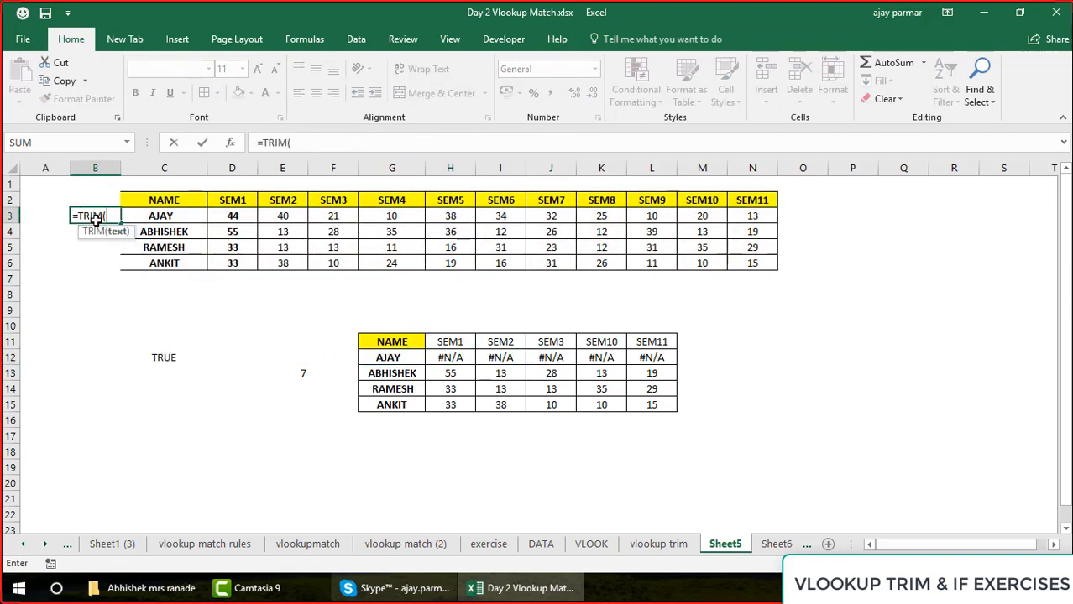
key("Right")
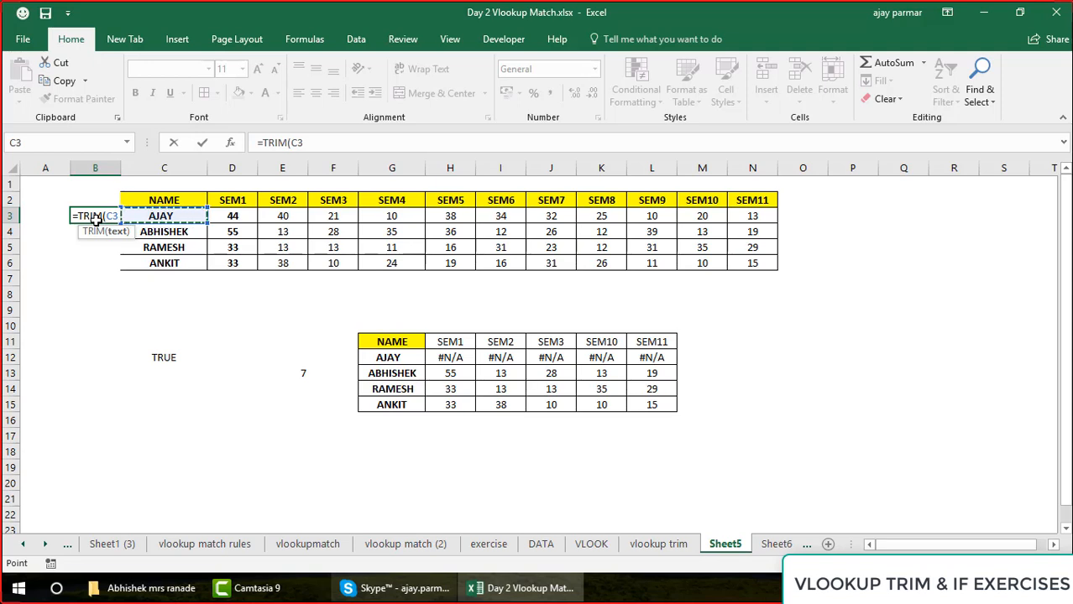
key("Return")
Fill B3's TRIM formula down to B6 and autofit the width of column B
left_click(96, 215)
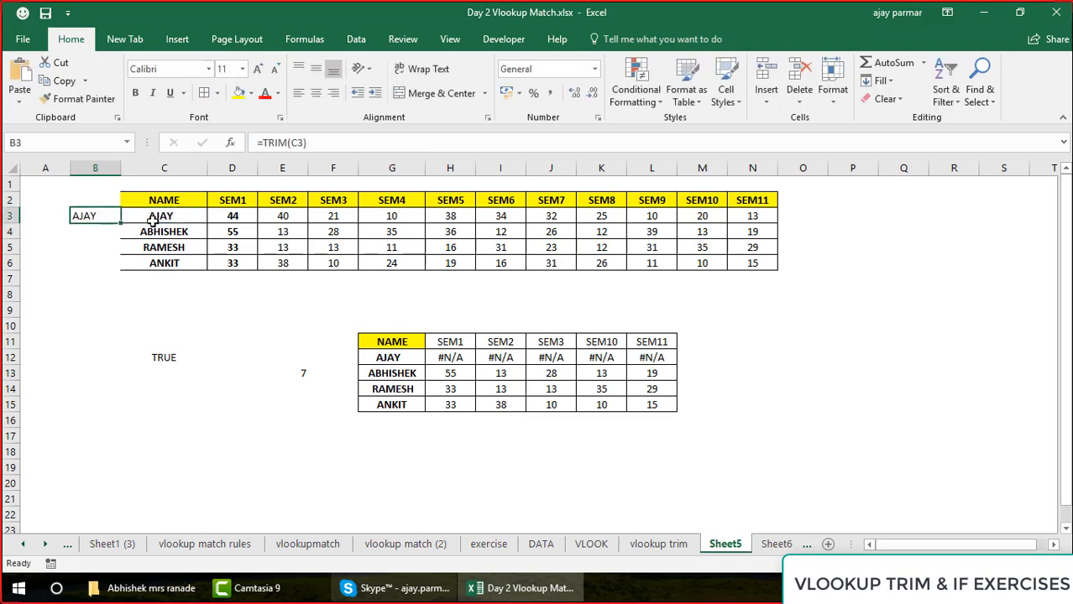
left_click_drag(121, 222, 114, 273)
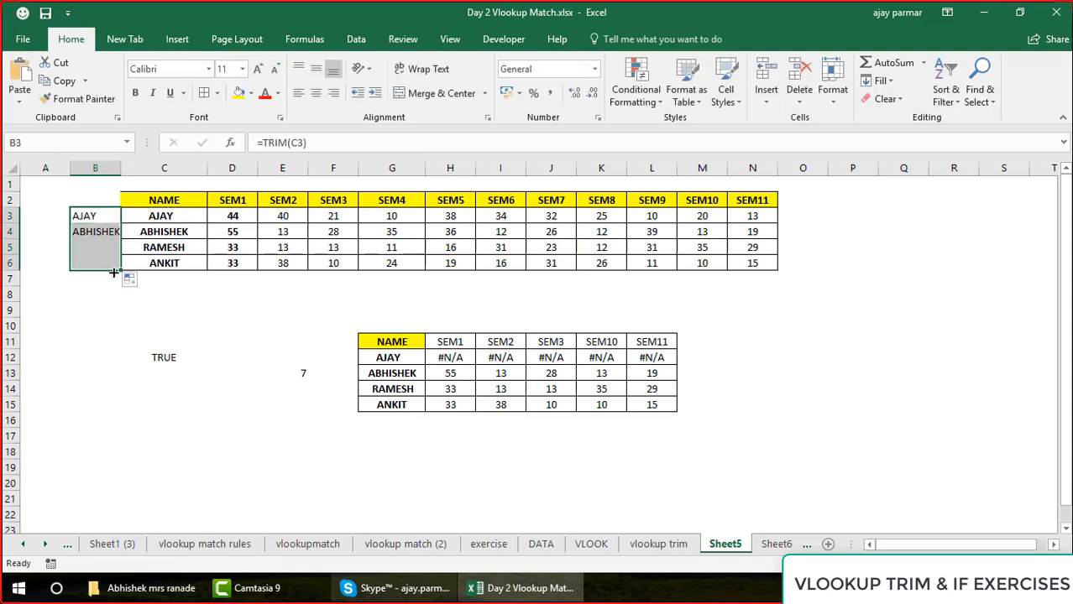
double_click(121, 168)
Add trailing spaces to the source table name in C5
left_click(180, 245)
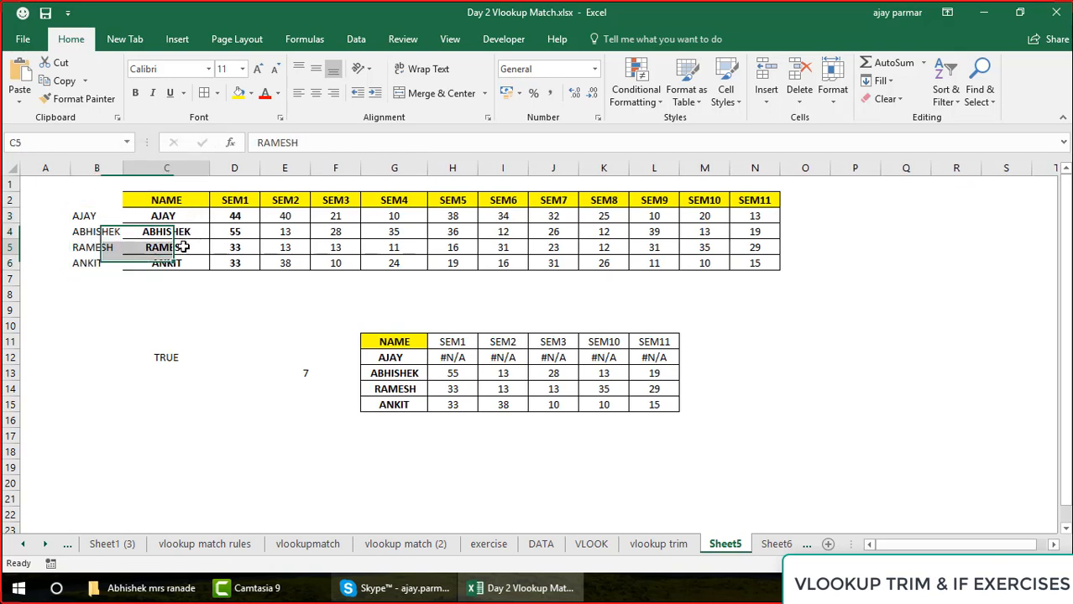
left_click(350, 144)
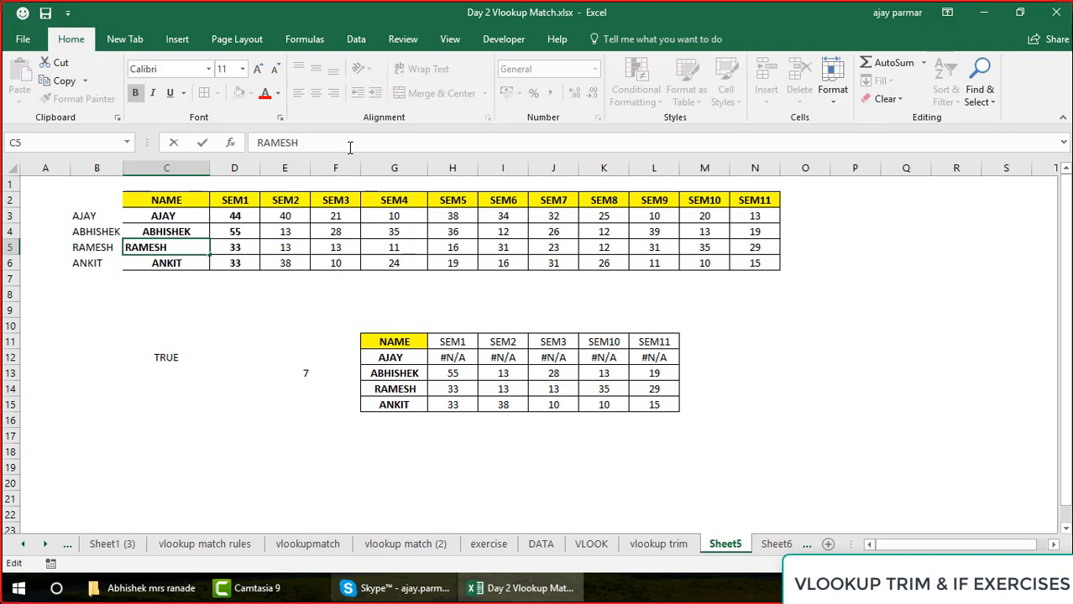
key("Return")
Paste the trimmed names from B3:B6 as values over C3:C6, and undo the paste
left_click(100, 211)
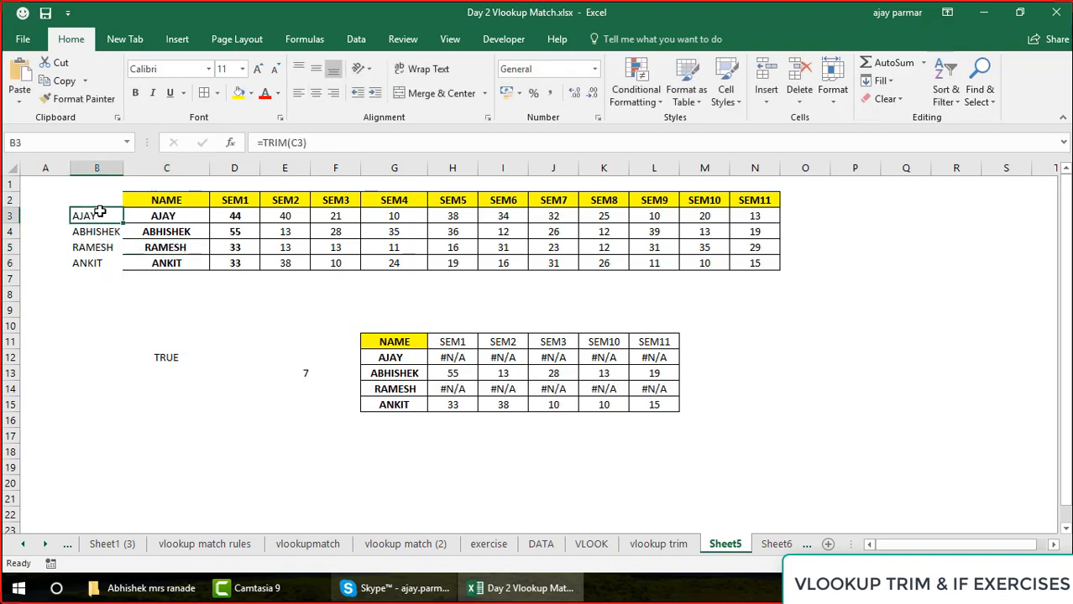
left_click(98, 263, "shift")
key("ctrl+c")
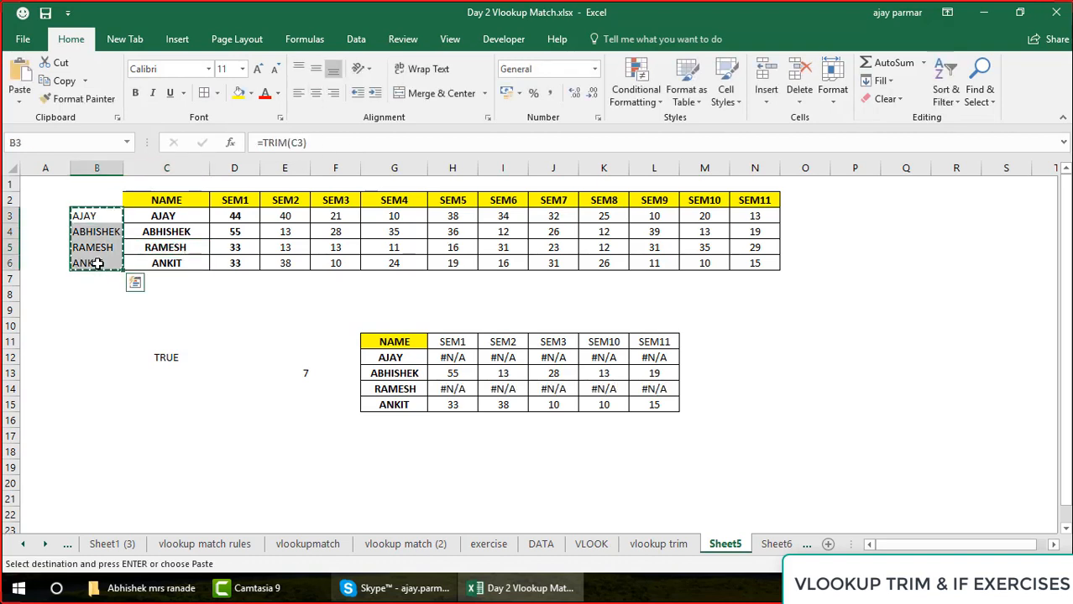
left_click(165, 215)
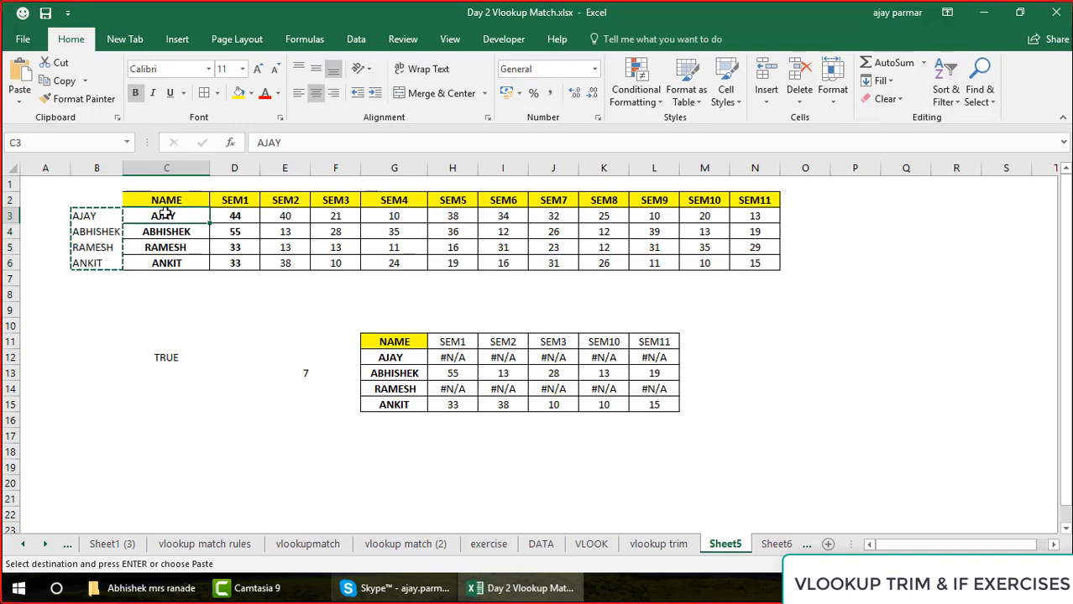
key("alt+e")
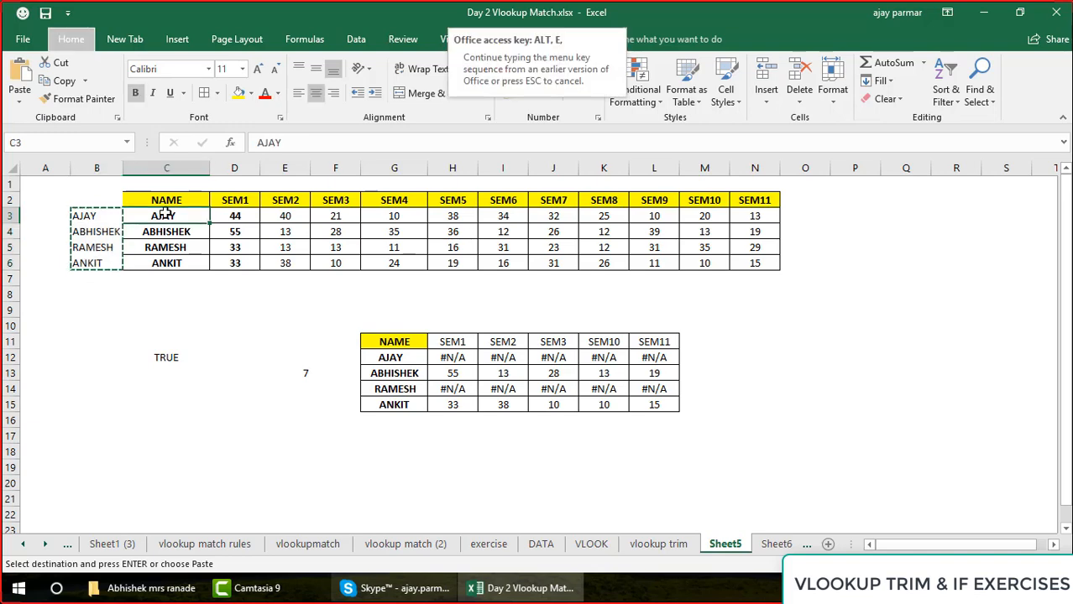
key("s")
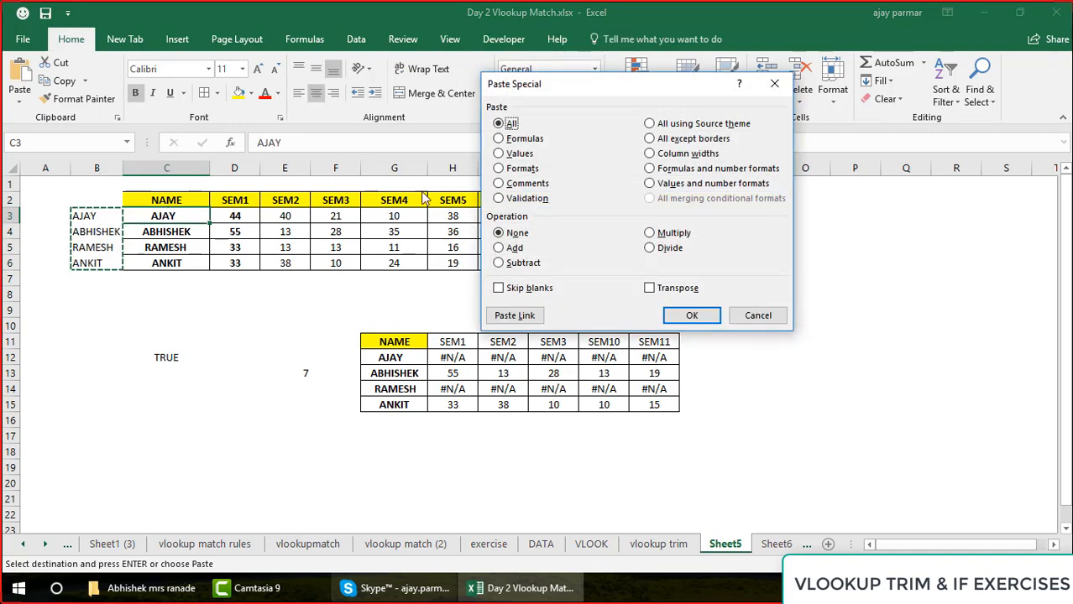
left_click(531, 154)
left_click(676, 314)
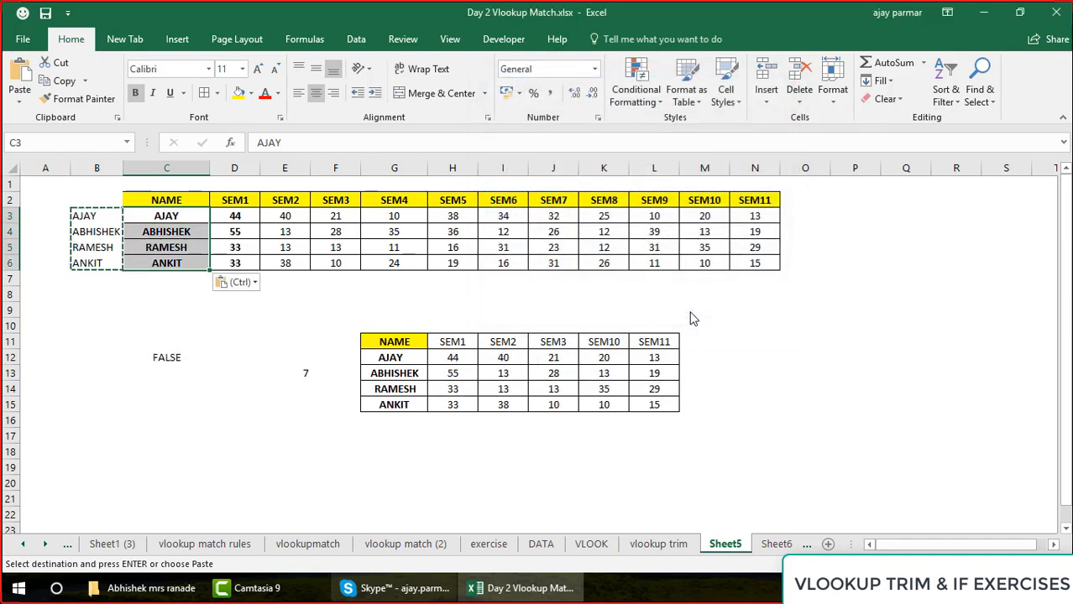
key("ctrl+z")
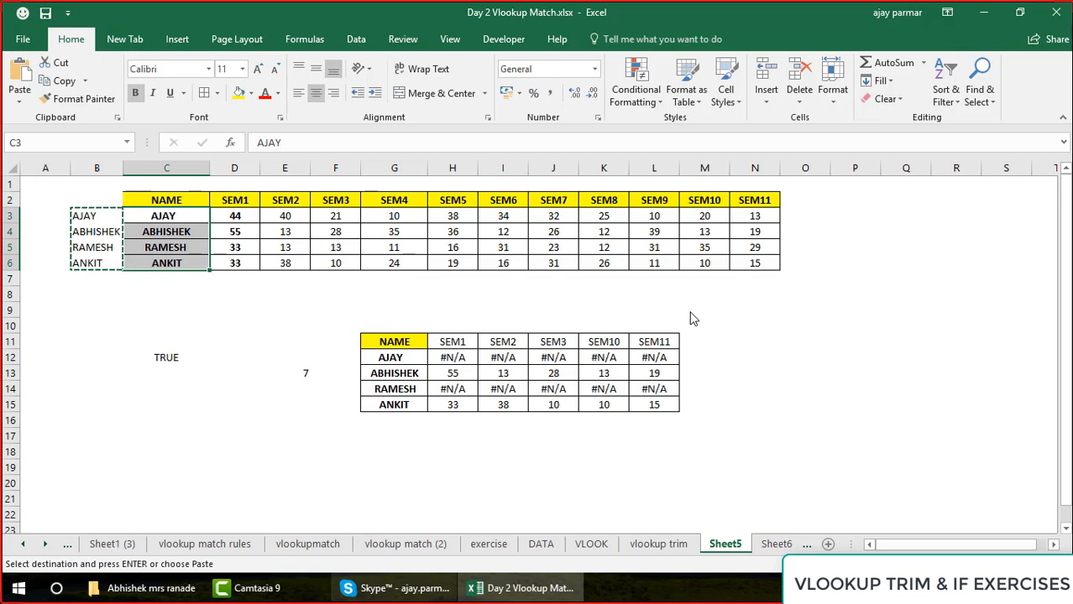
key("Escape")
left_click_drag(90, 216, 97, 267)
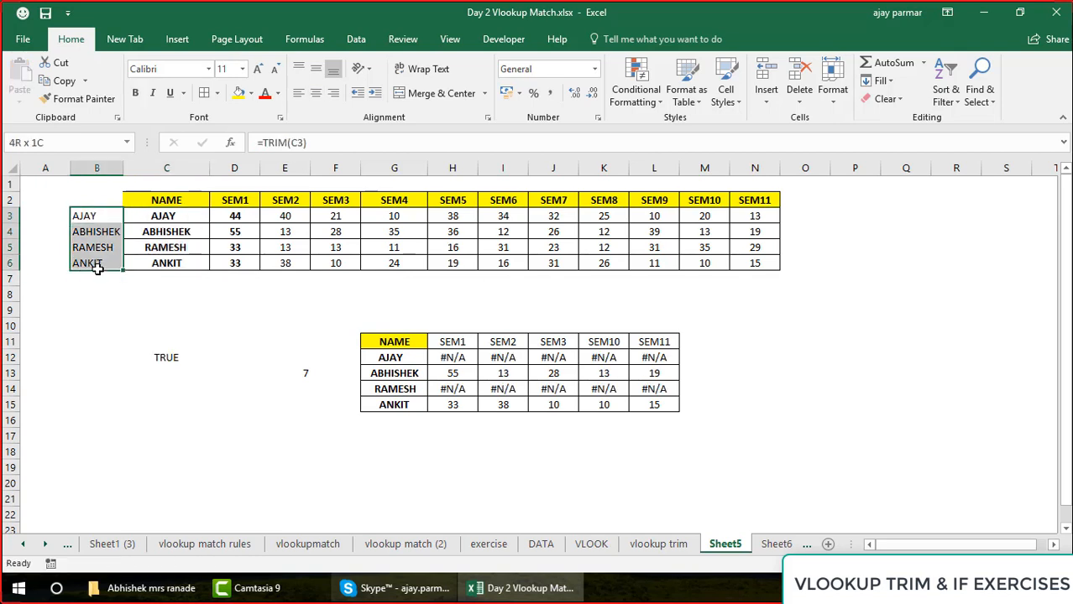
left_click(166, 219)
left_click(185, 265, "shift")
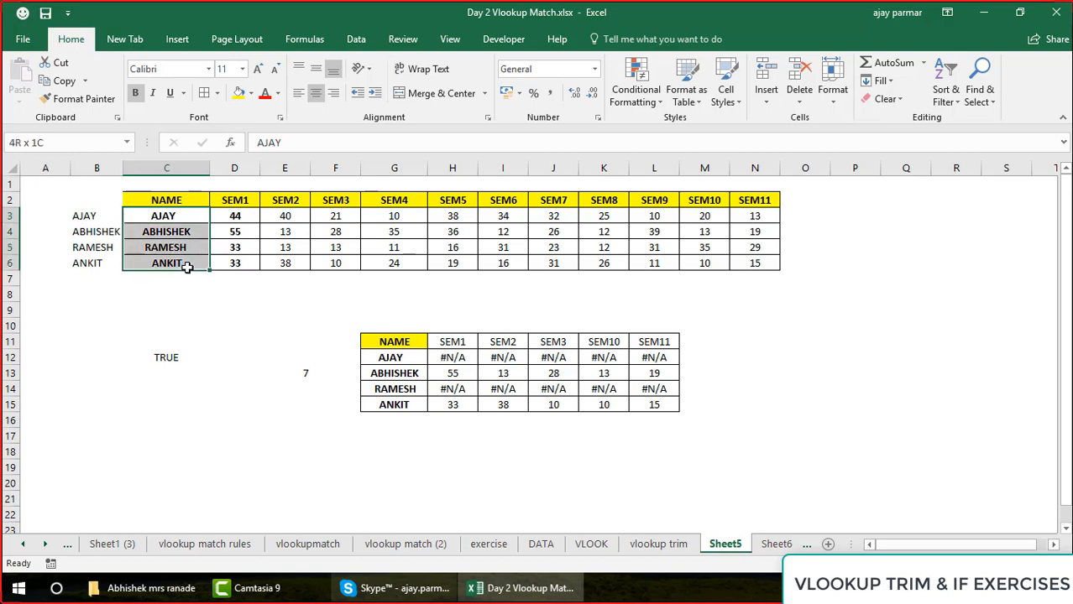
Extend H12's lookup table to $B$2:$N$6 and its MATCH range to $B$2:$N$2, and fill the formula across H12:L15
left_click(465, 357)
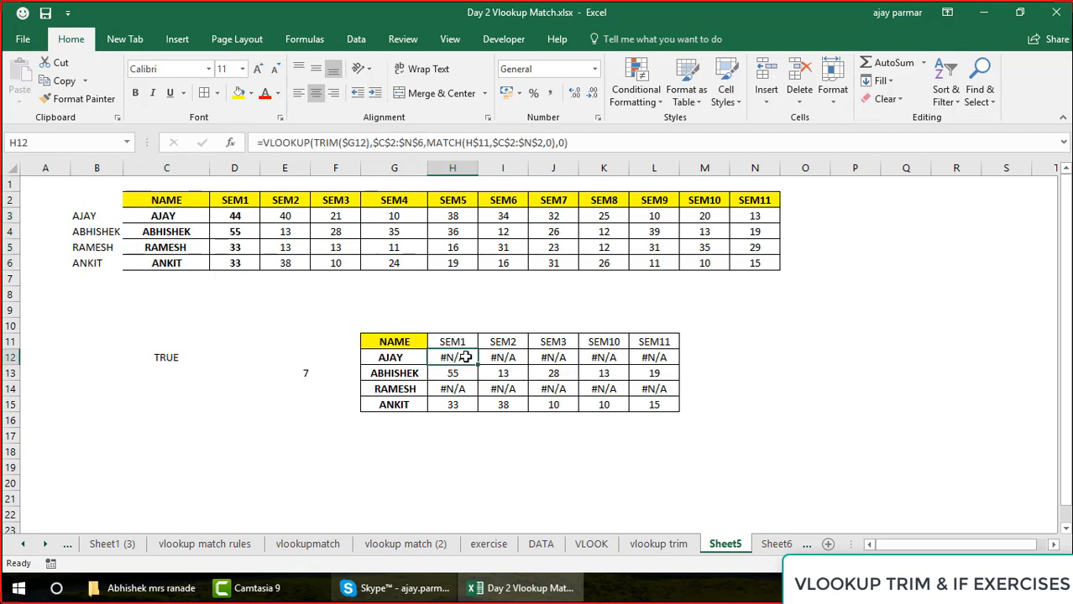
double_click(465, 357)
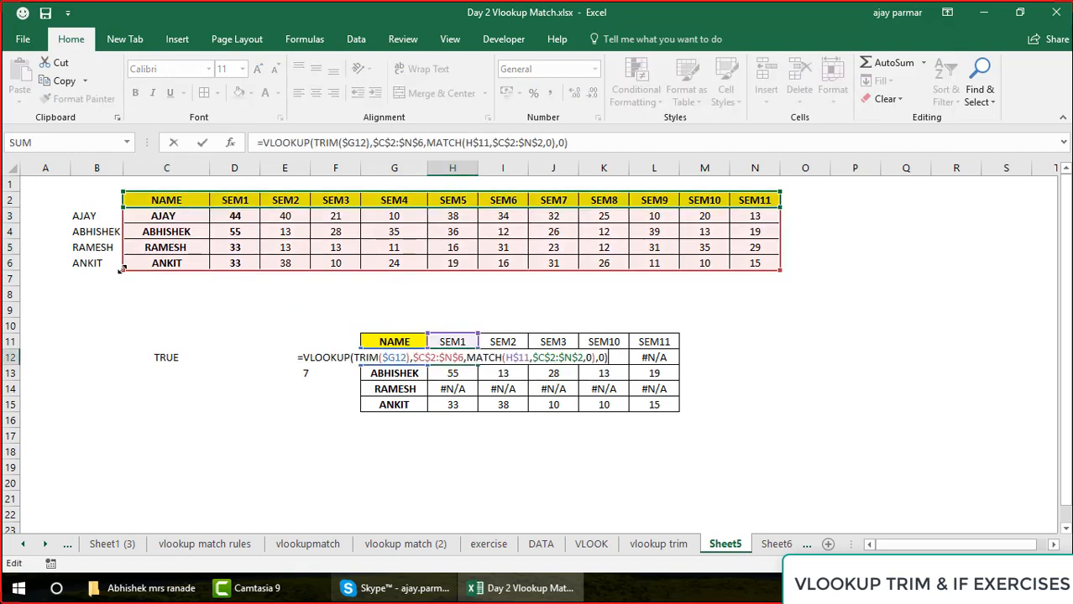
left_click_drag(123, 271, 87, 267)
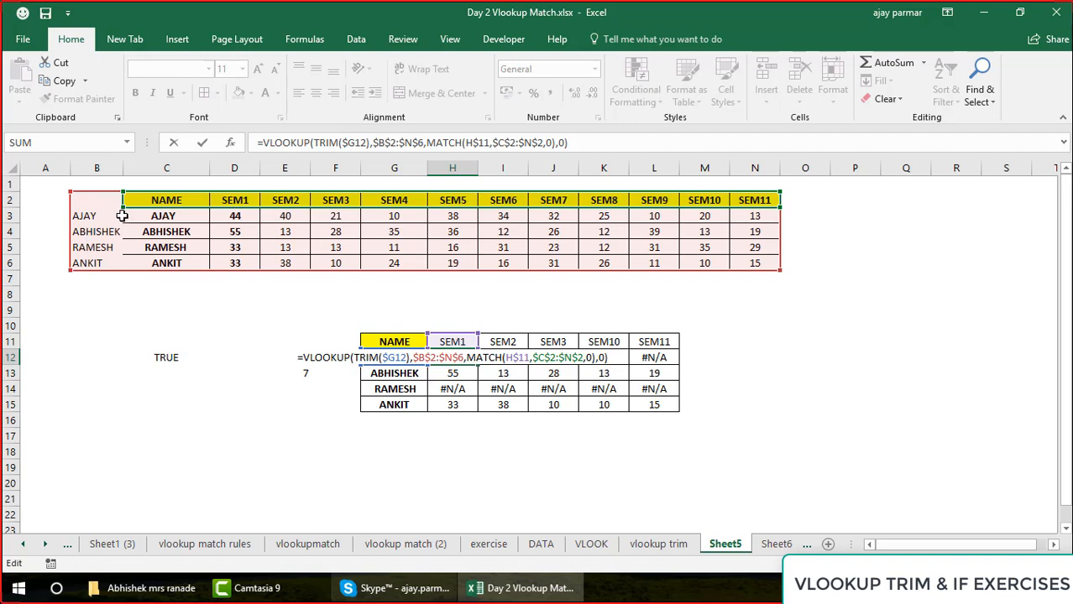
mouse_move(123, 205)
left_mouse_down()
mouse_move(76, 203)
mouse_move(108, 201)
left_mouse_up()
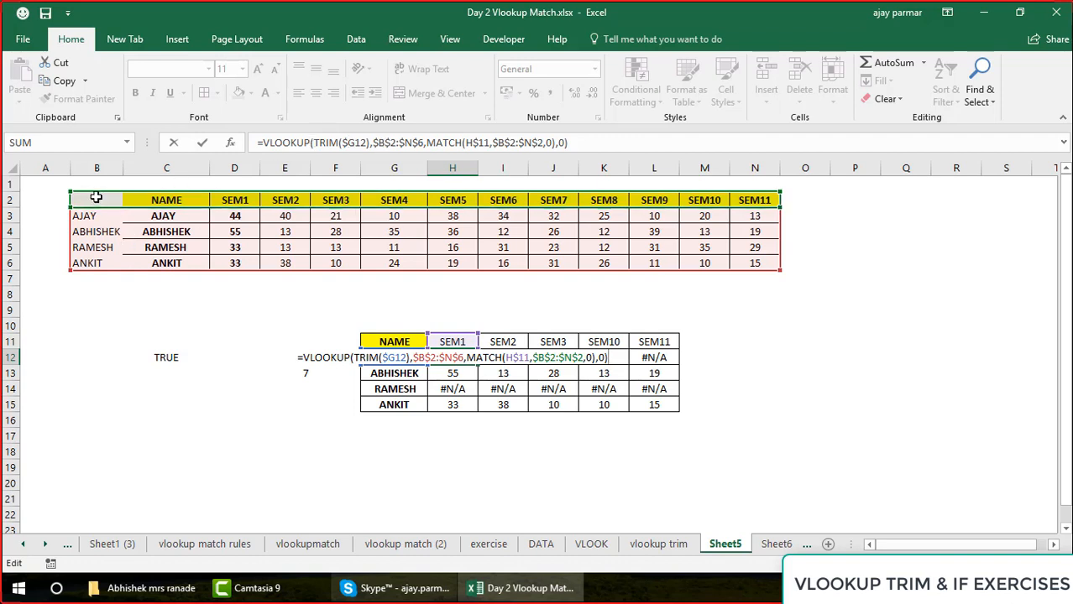
key("ctrl+Return")
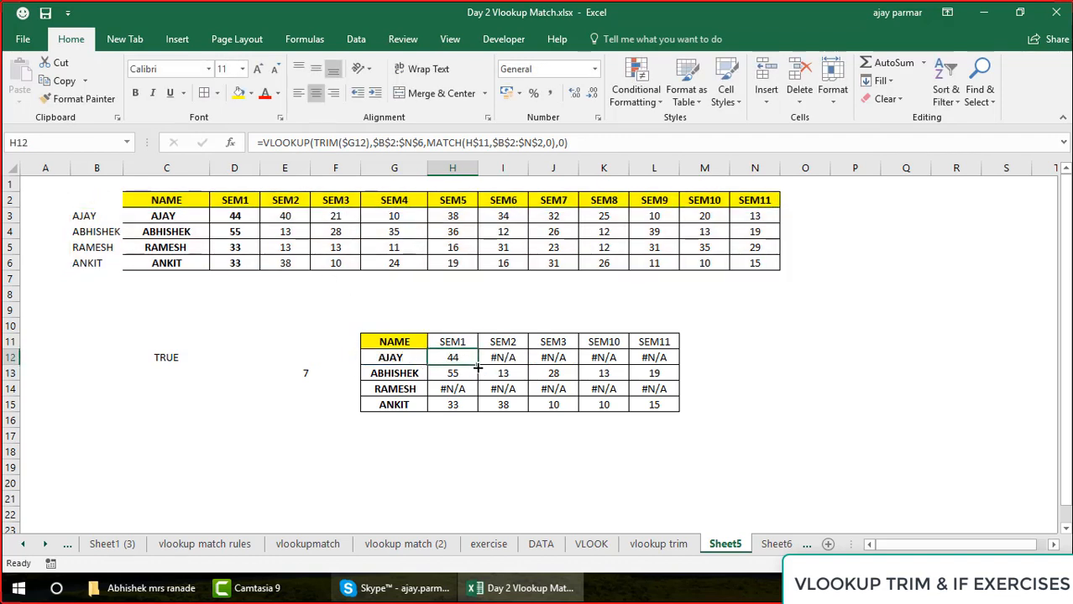
left_click_drag(478, 365, 681, 413)
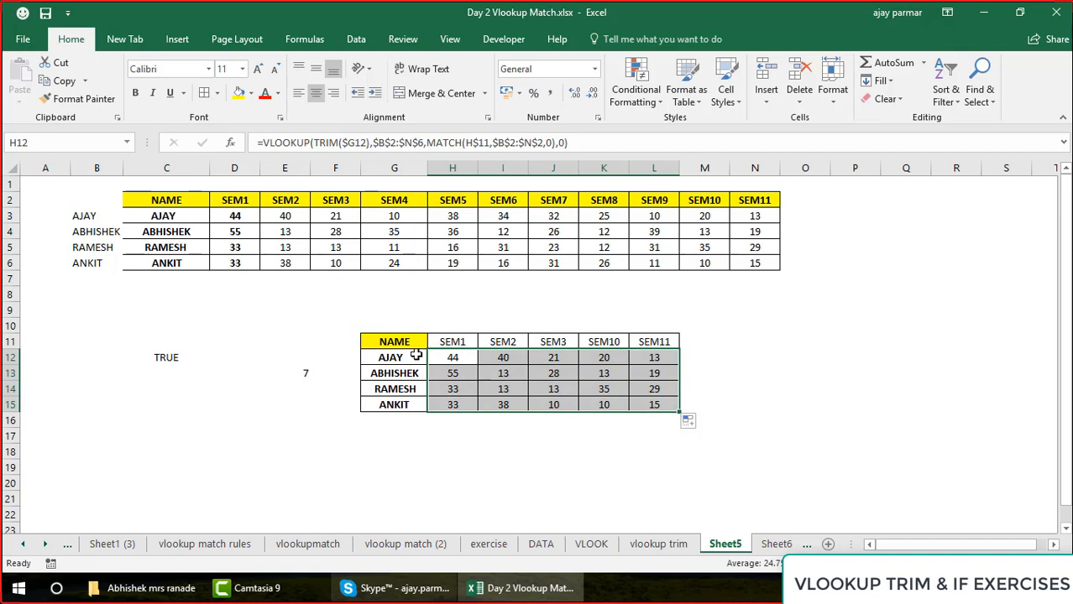
Add trailing spaces to the SEM1 header in H11 of the result table
left_click(454, 342)
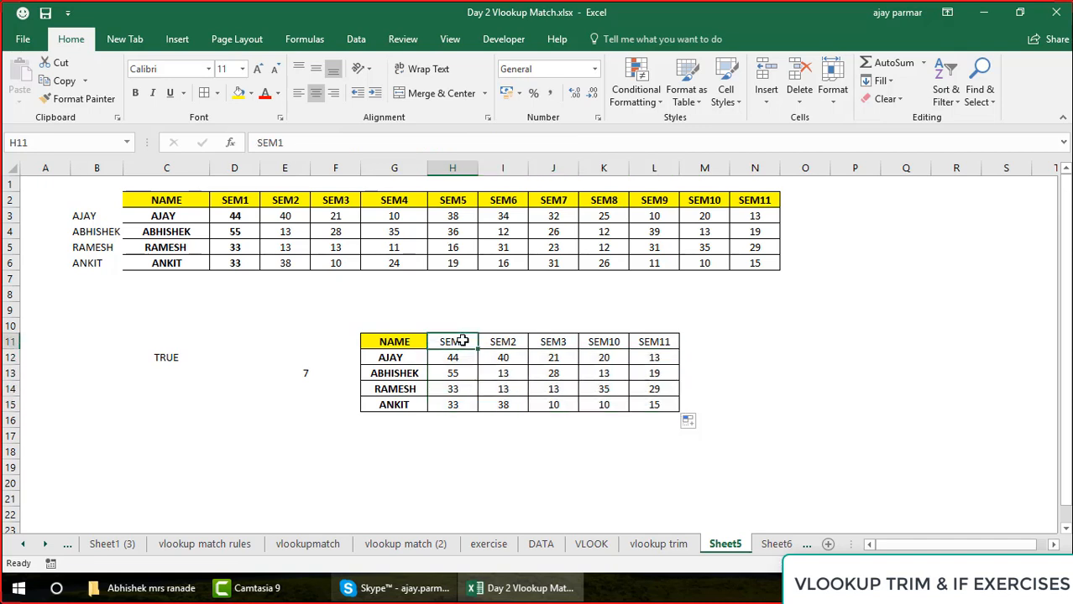
left_click(317, 141)
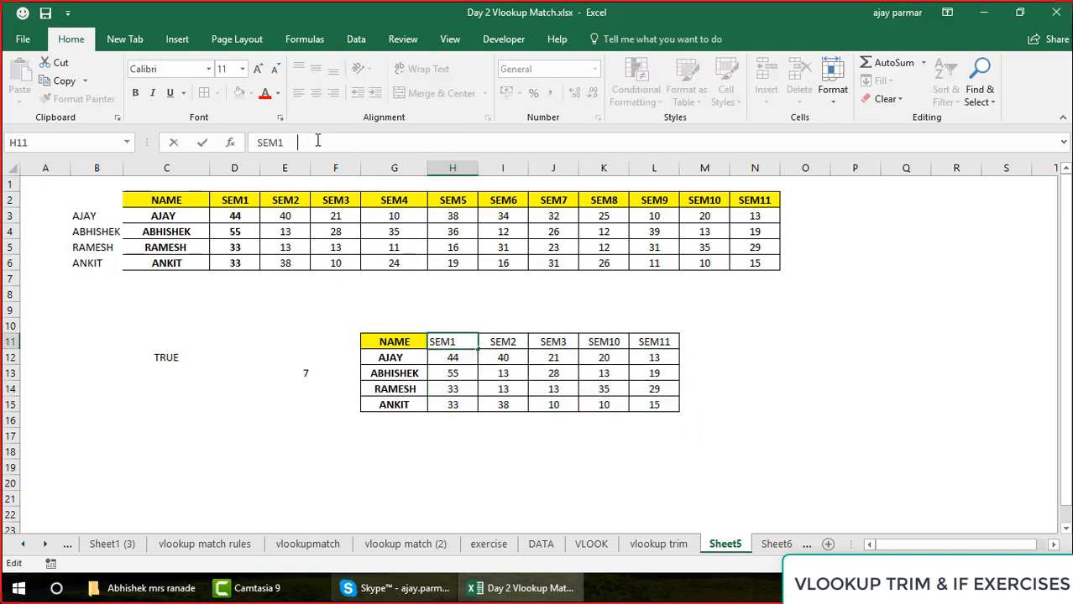
key("Return")
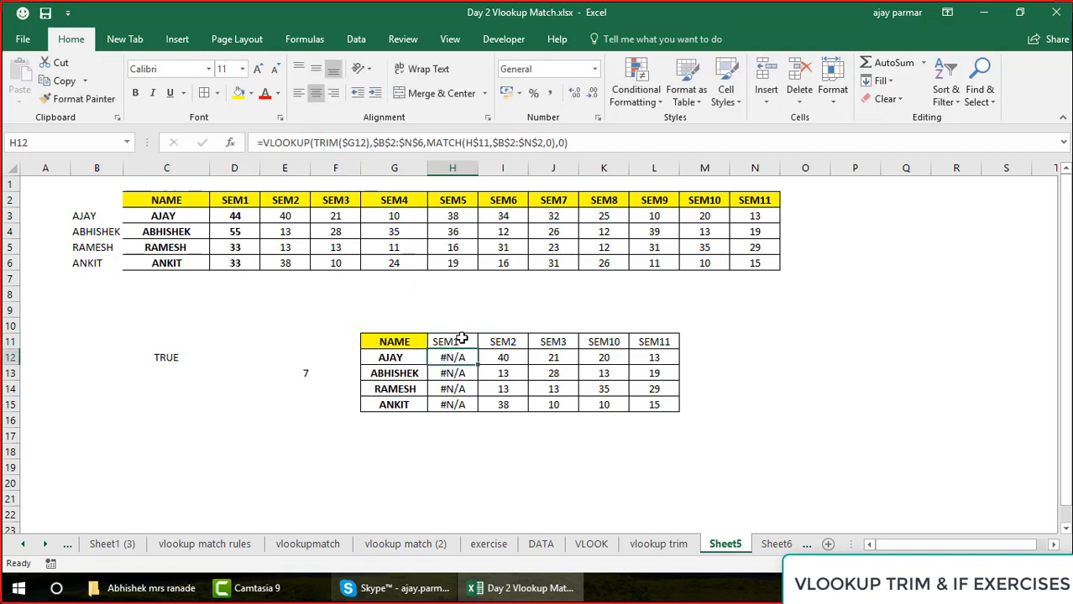
Compare the SEM1 headers in D2 and H11 for extra spaces, and select the SEM10 header in K11
left_click(234, 201)
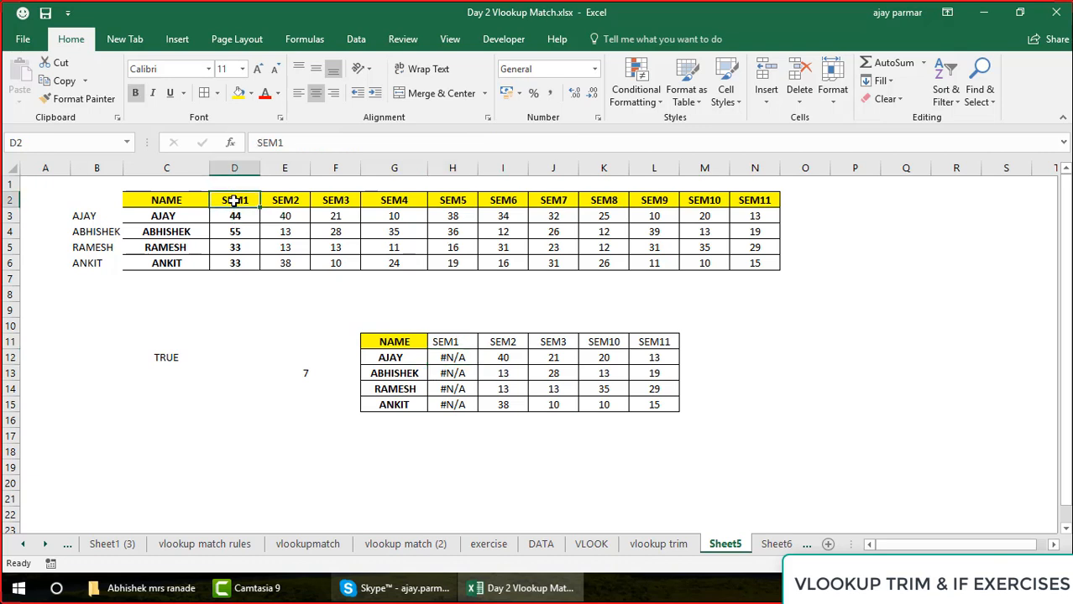
left_click(460, 344)
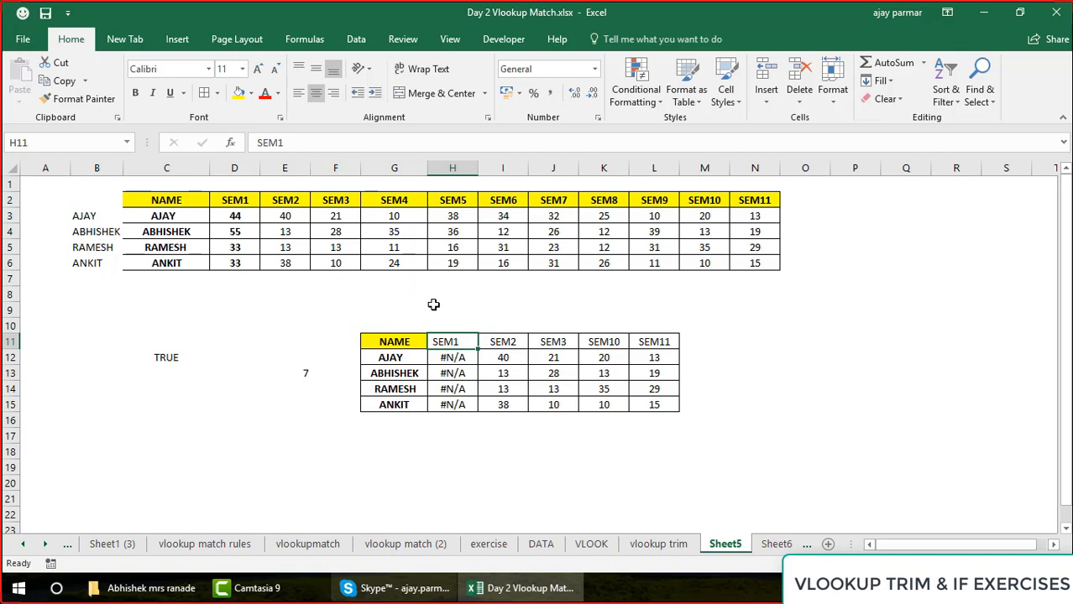
left_click(321, 149)
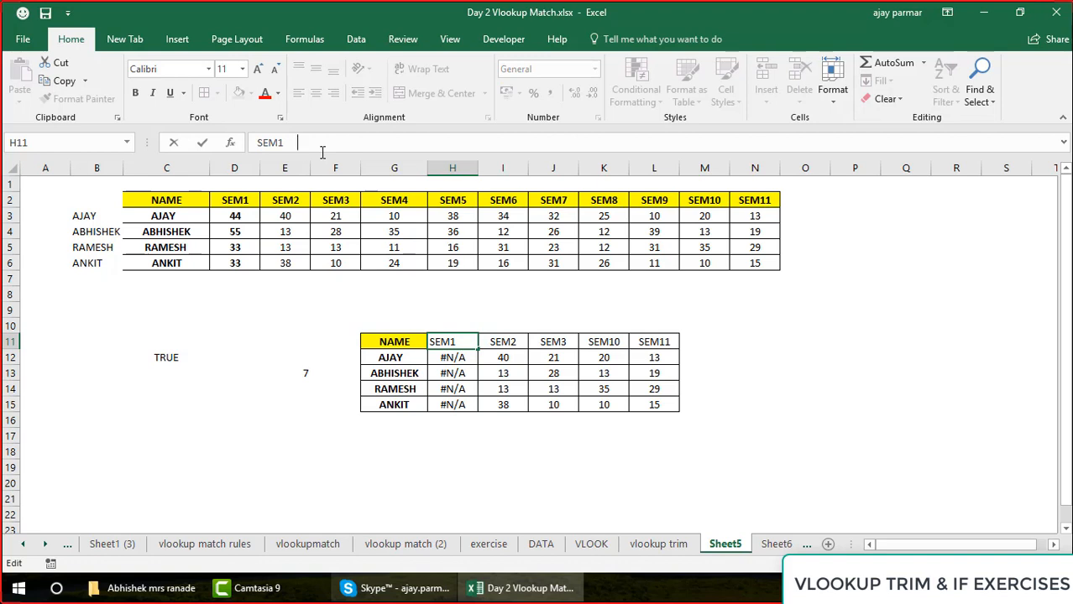
left_click(605, 342)
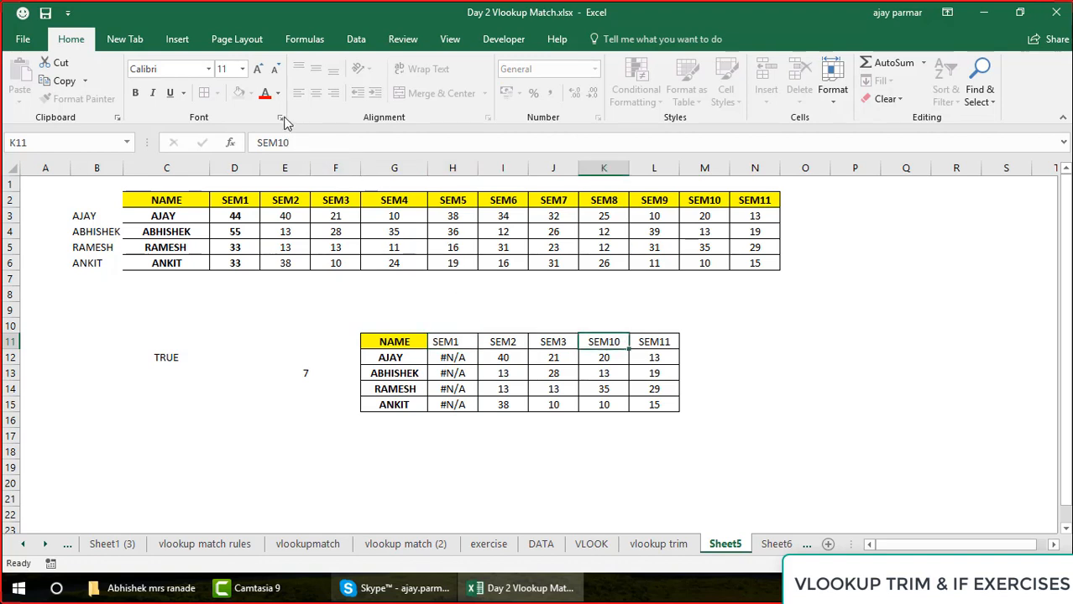
Add a trailing space to the SEM10 header in K11 of the result table
left_click(311, 144)
key("BackSpace")
key("Return")
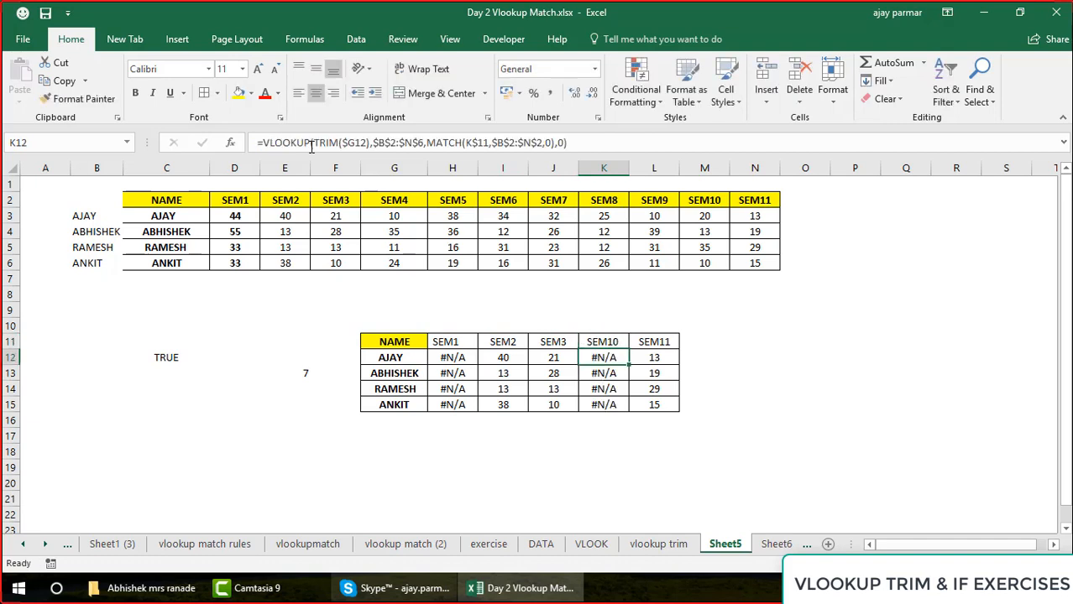
Wrap the MATCH lookup value H$11 in TRIM within the VLOOKUP formula in H12
left_click(454, 359)
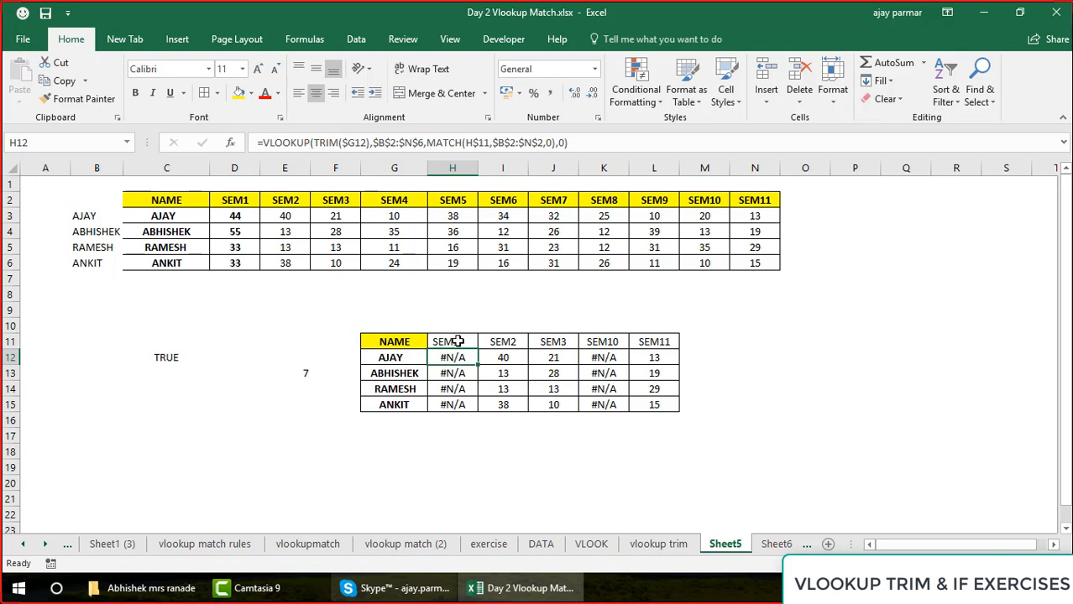
left_click(458, 342)
left_click(460, 358)
left_click(472, 144)
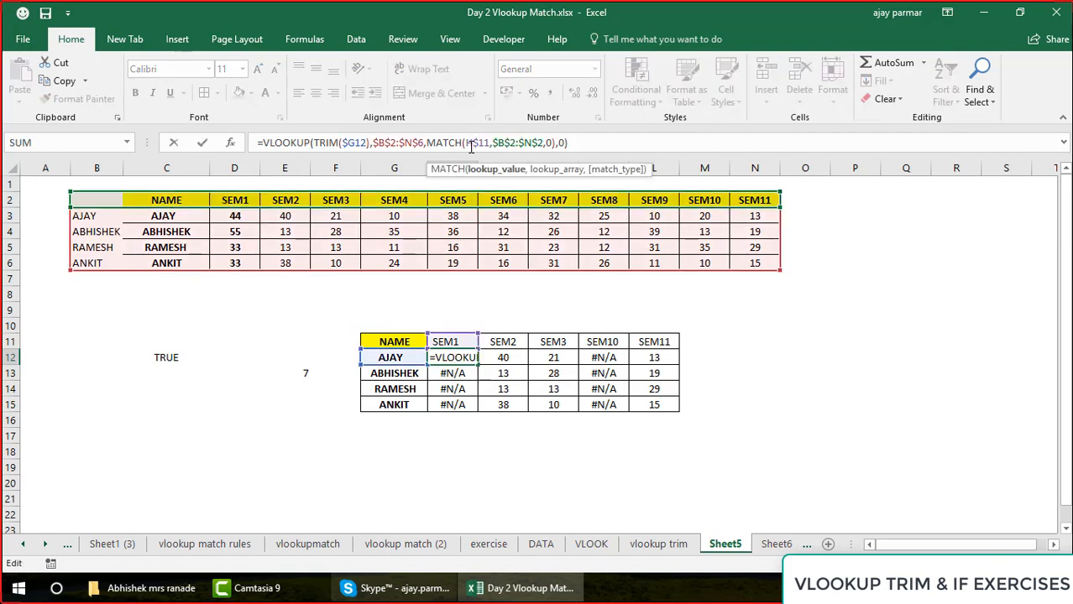
left_click(485, 144)
double_click(486, 144)
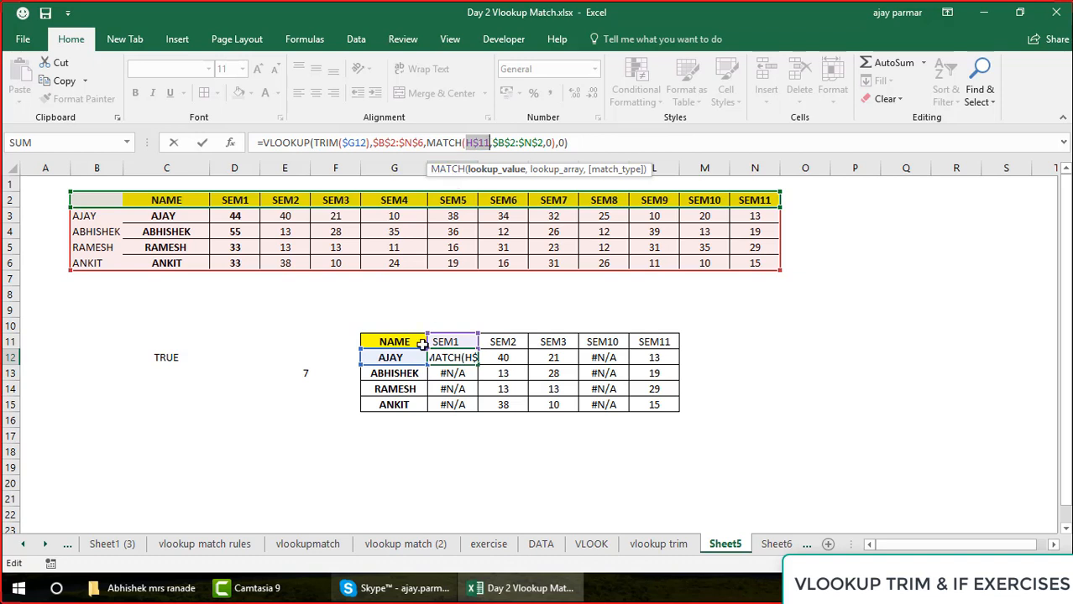
left_click(468, 145)
type("TRIM(")
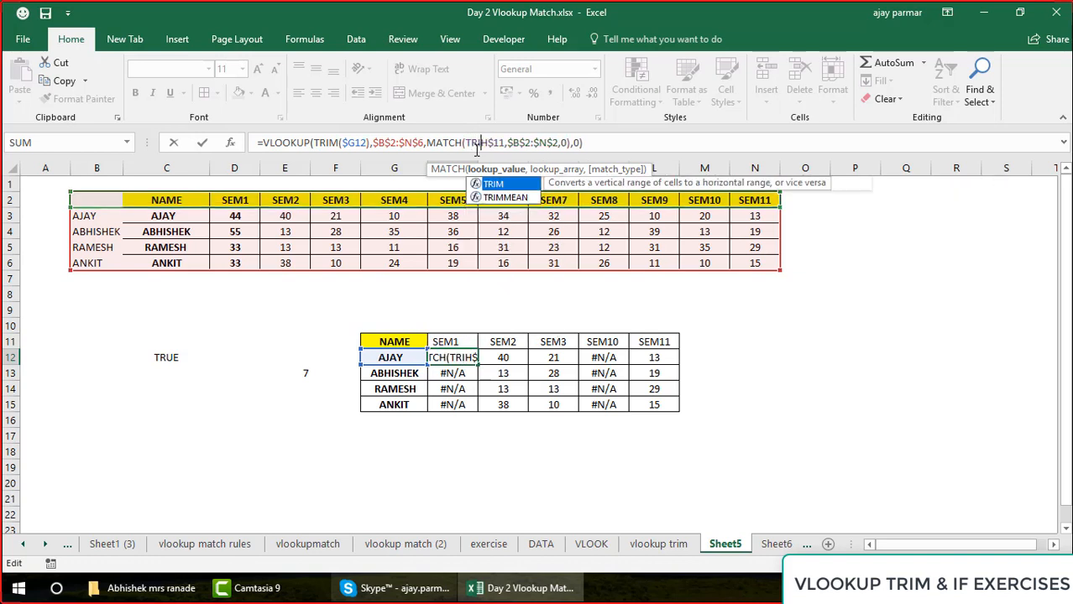
left_click(517, 143)
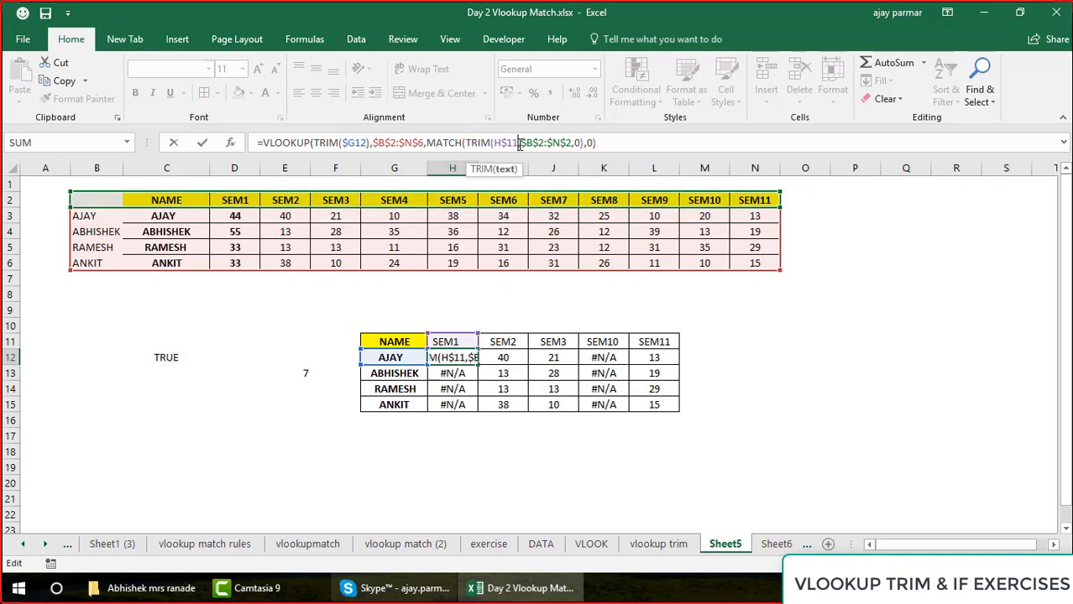
type(")")
left_click(635, 144)
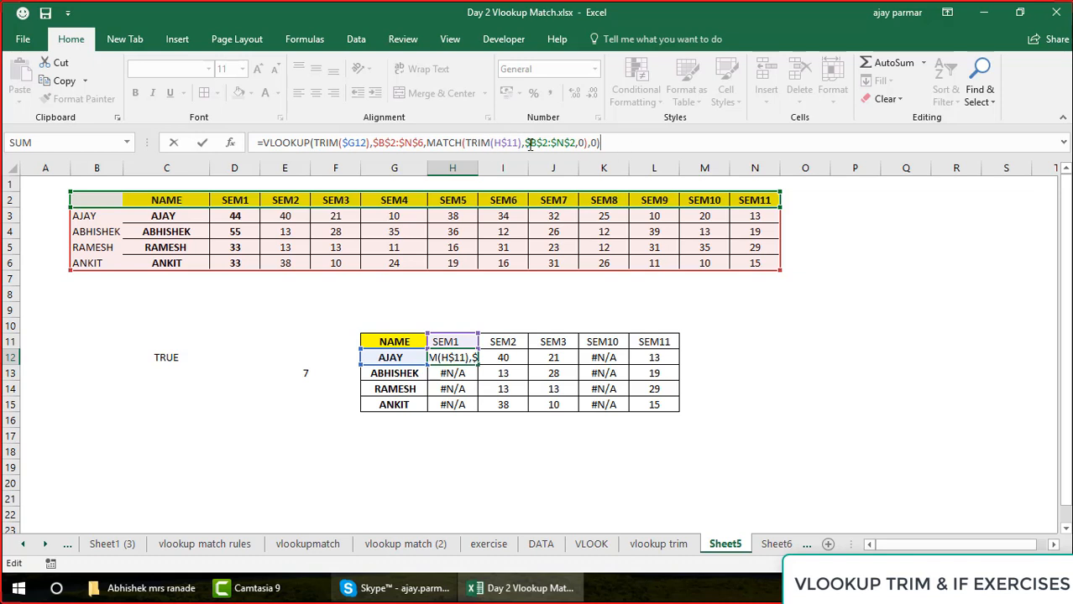
key("ctrl+Return")
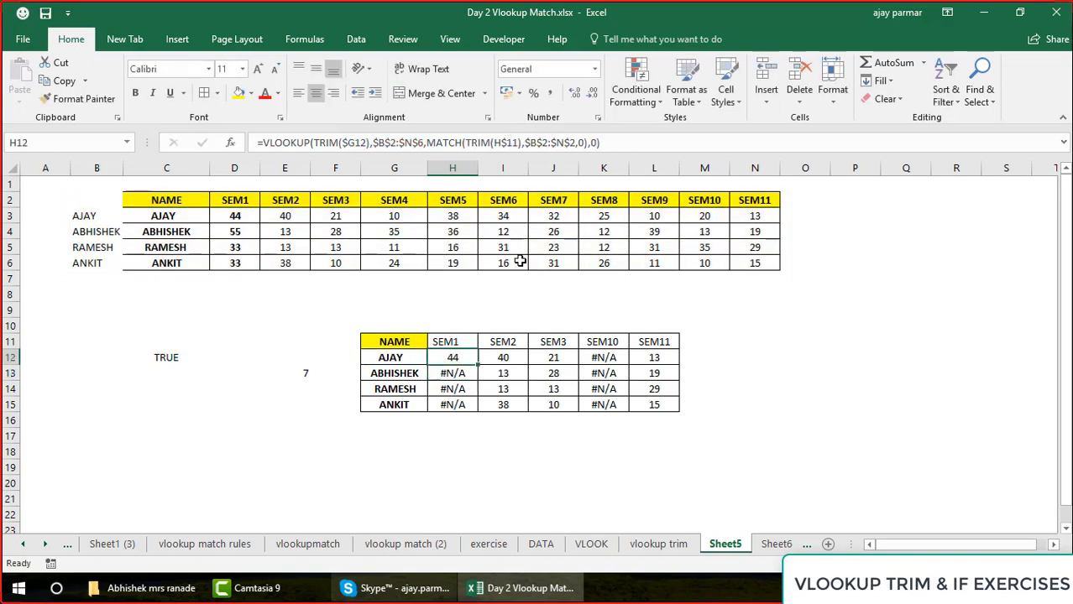
Fill H12's formula across the result table H12:L15 and review the formula in H12
left_click_drag(477, 366, 681, 411)
left_click(405, 358)
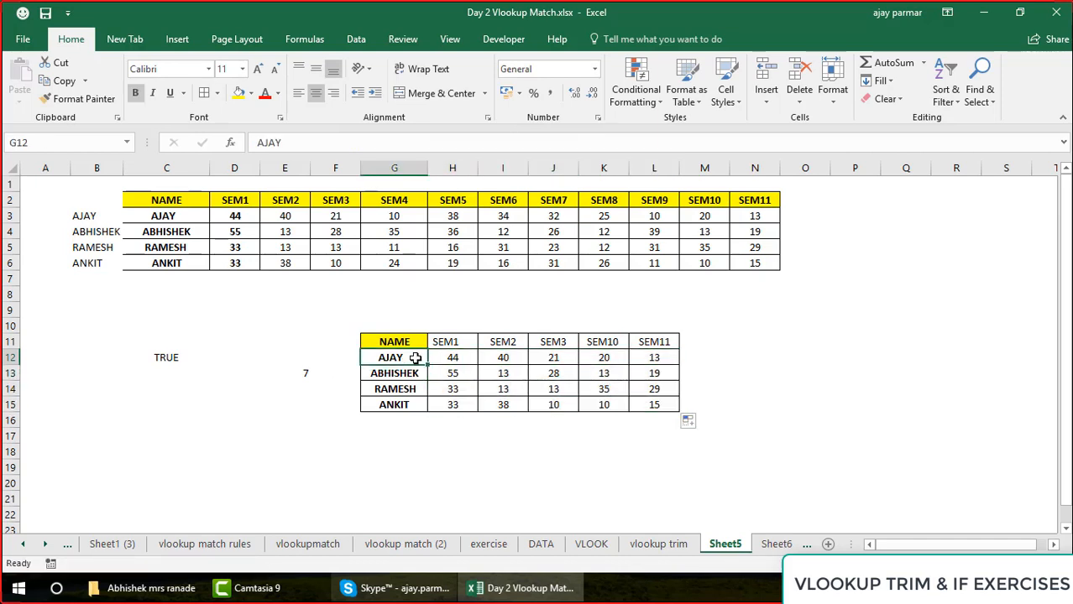
left_click(449, 358)
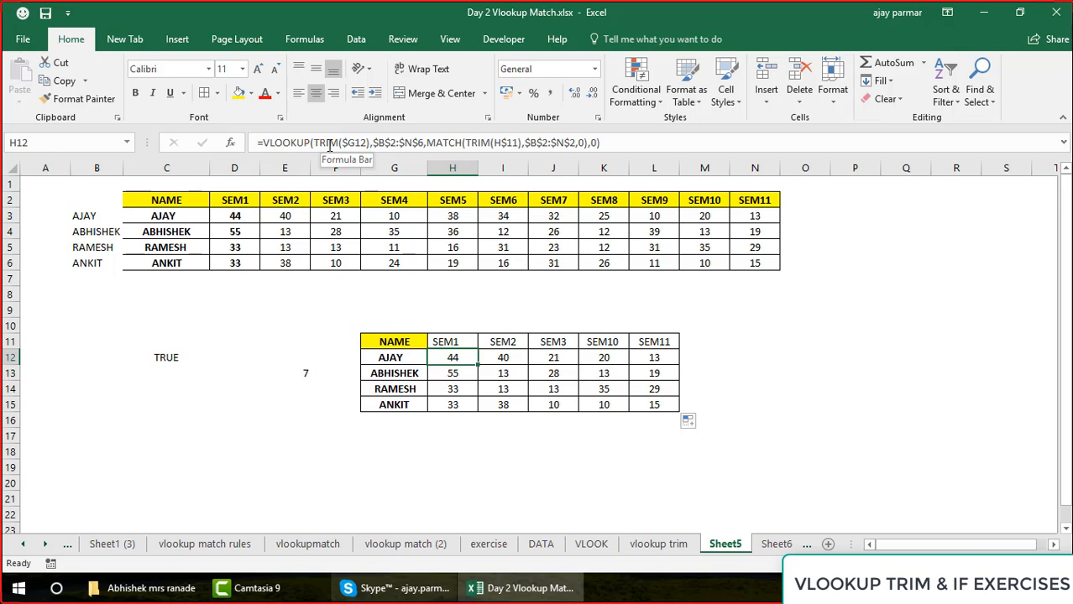
left_click(503, 220)
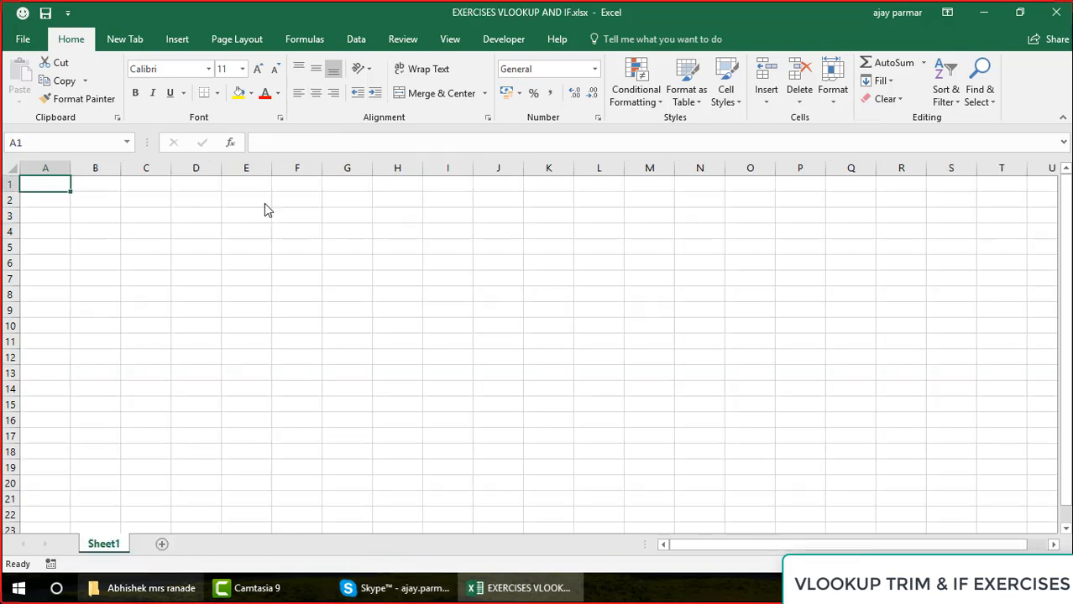
In the EXERCISES VLOOKUP AND IF workbook, enter the header NAME in E3 and list seven first names in E4:E10
left_click(183, 189)
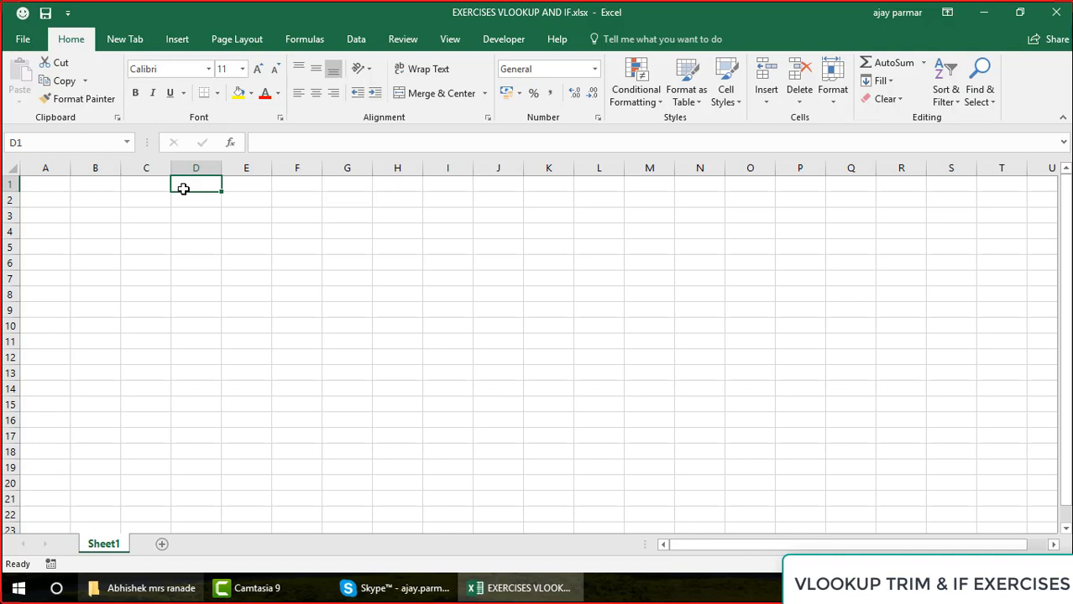
left_click(225, 216)
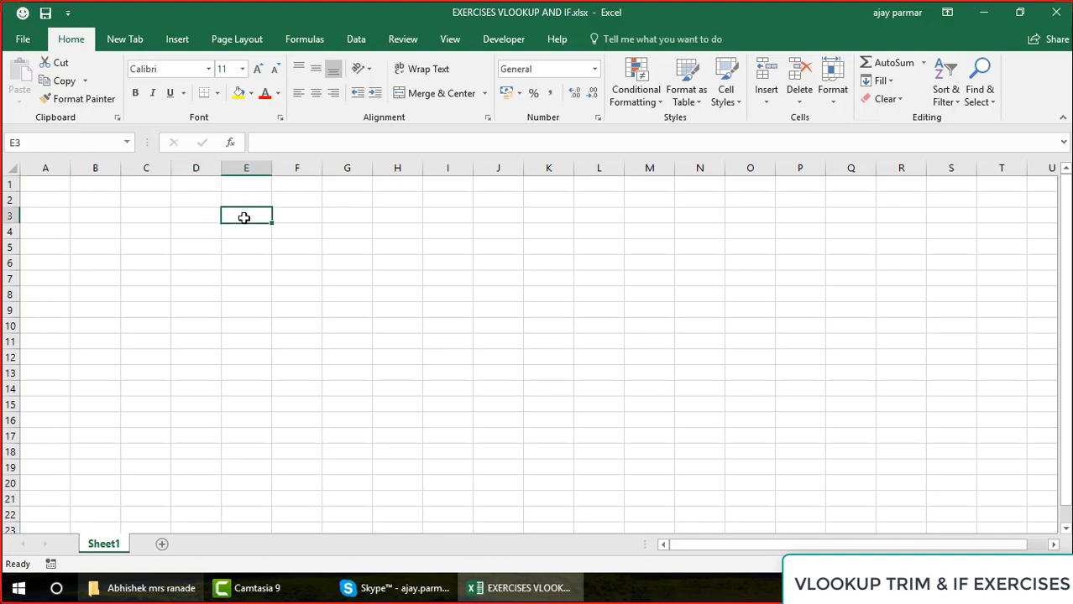
type("NAME")
key("Return")
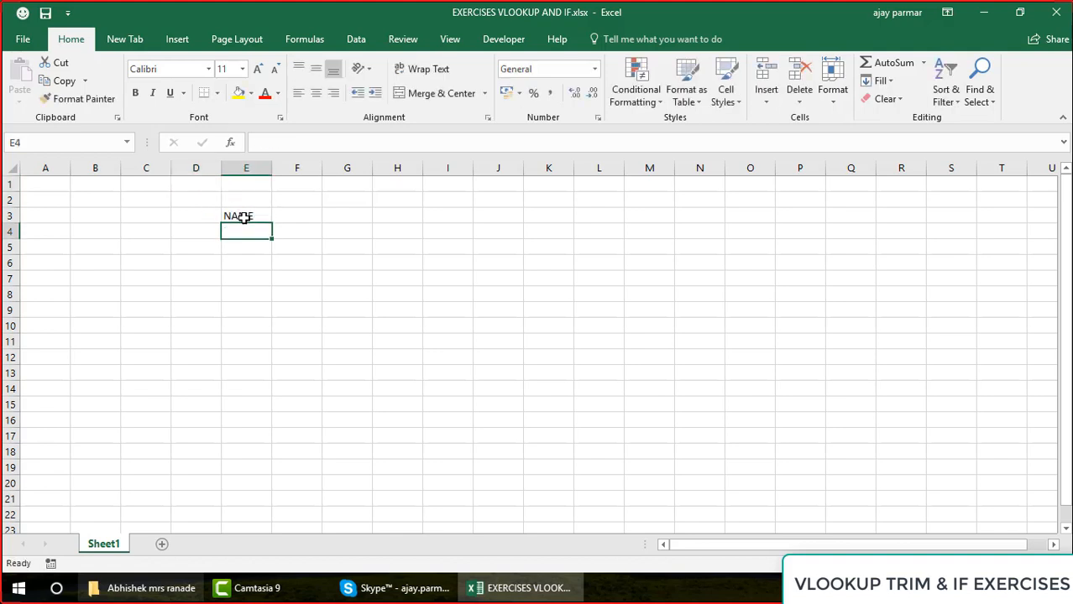
type("AJAY")
key("Return")
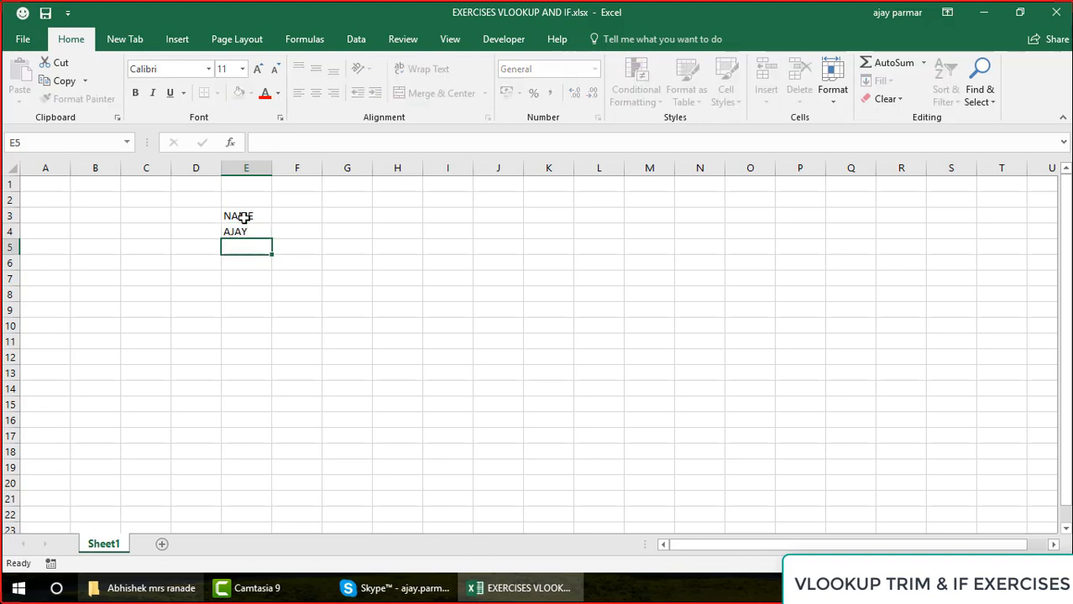
type("RIA")
key("Return")
type("RONY")
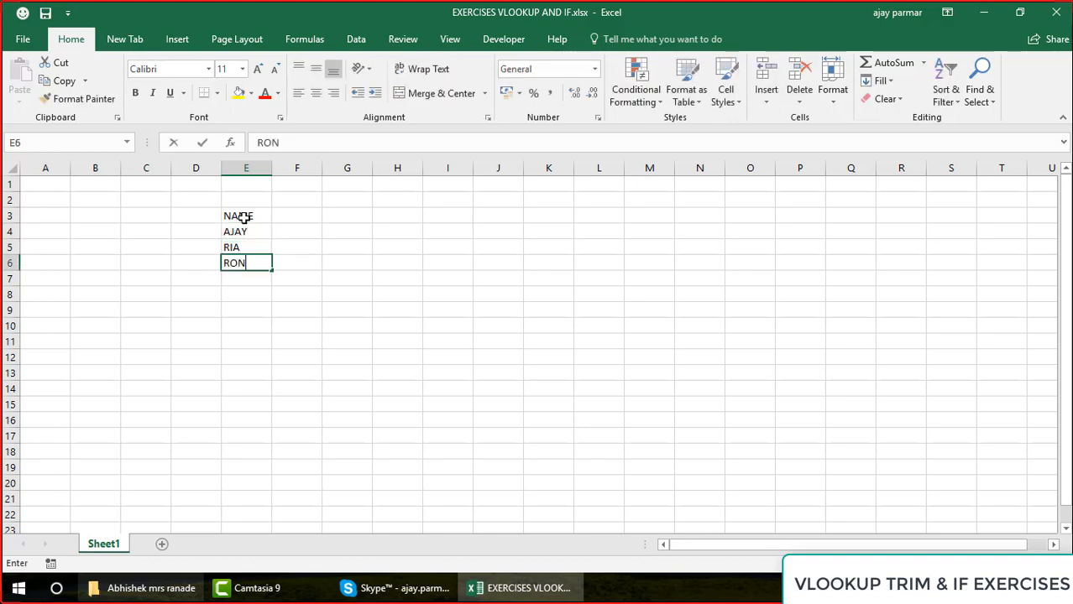
key("Return")
type("JAYSON")
key("Return")
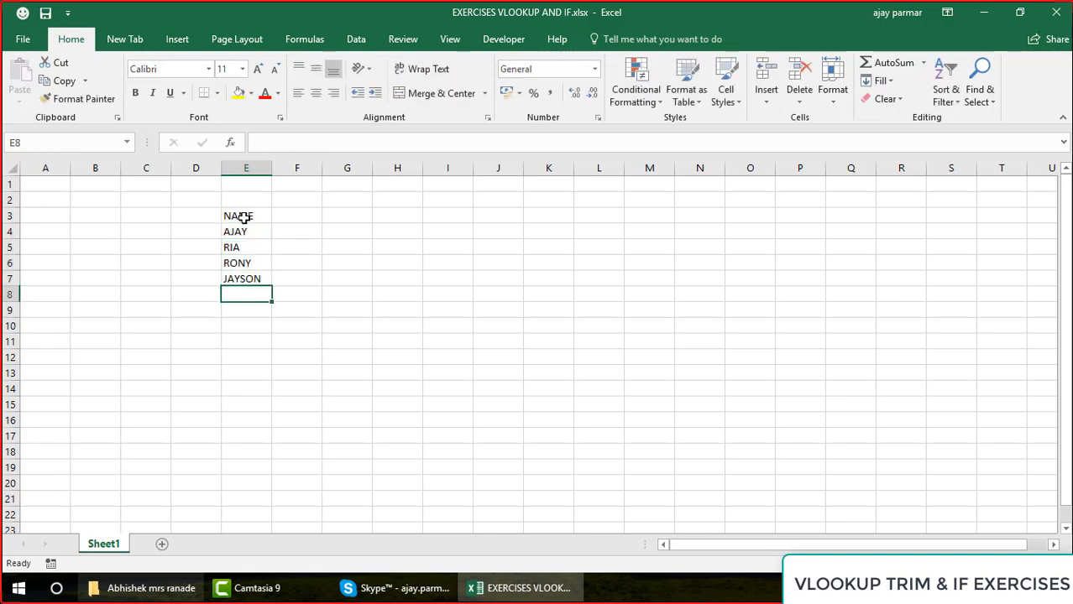
type("REEMA")
key("Return")
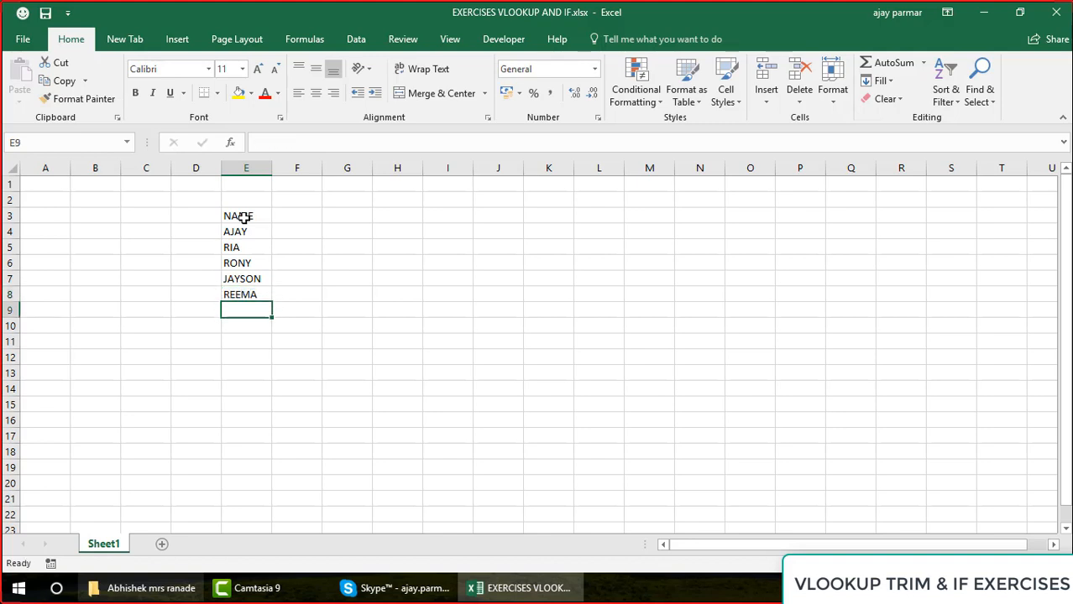
type("ANUP")
key("Return")
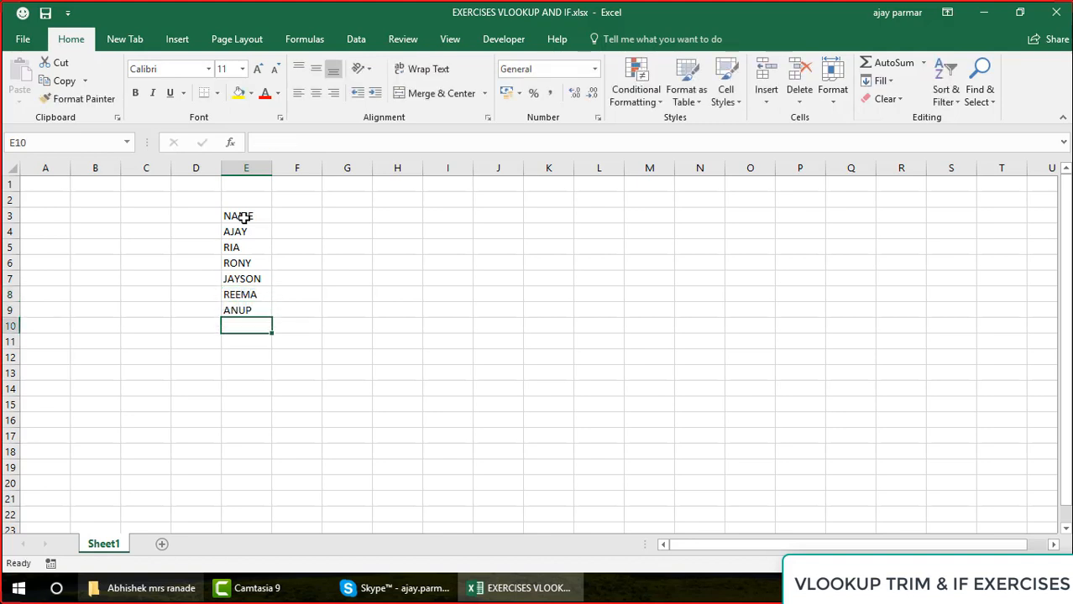
type("RAVI")
key("BackSpace")
key("BackSpace")
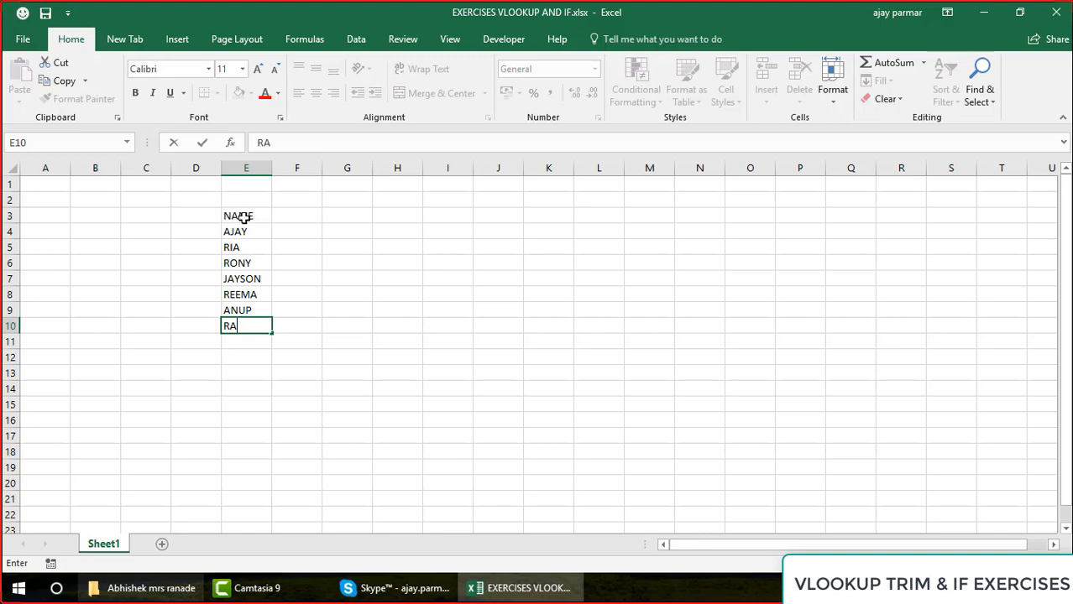
type("JIV")
key("Return")
Enter the header MARKS in F3 and the values 10, 30, 50, 6070, 30, 50 and 33 in F4:F10
left_click(310, 217)
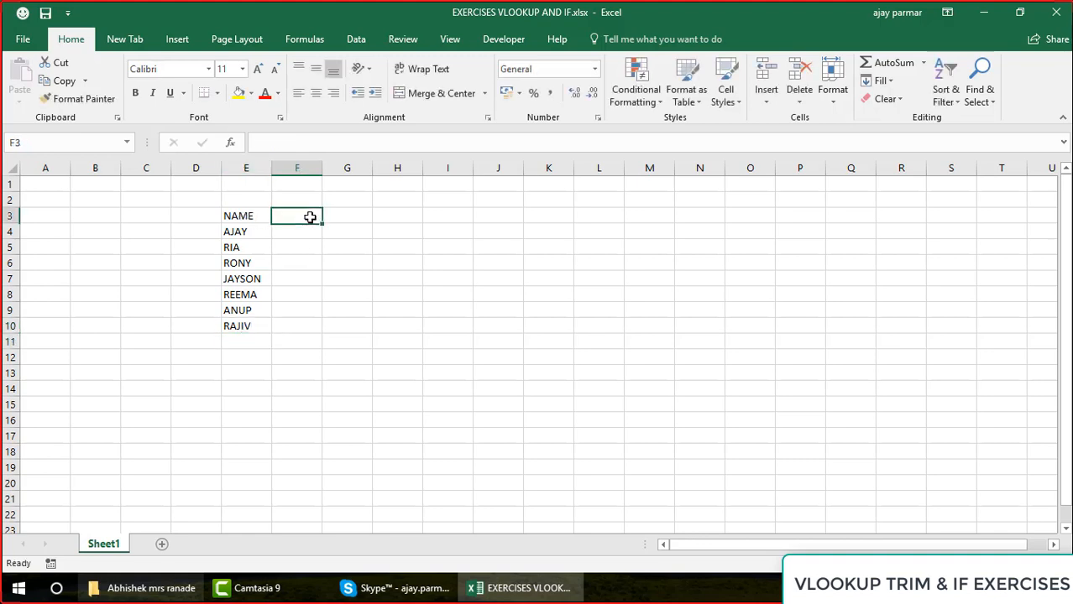
type("MARKS")
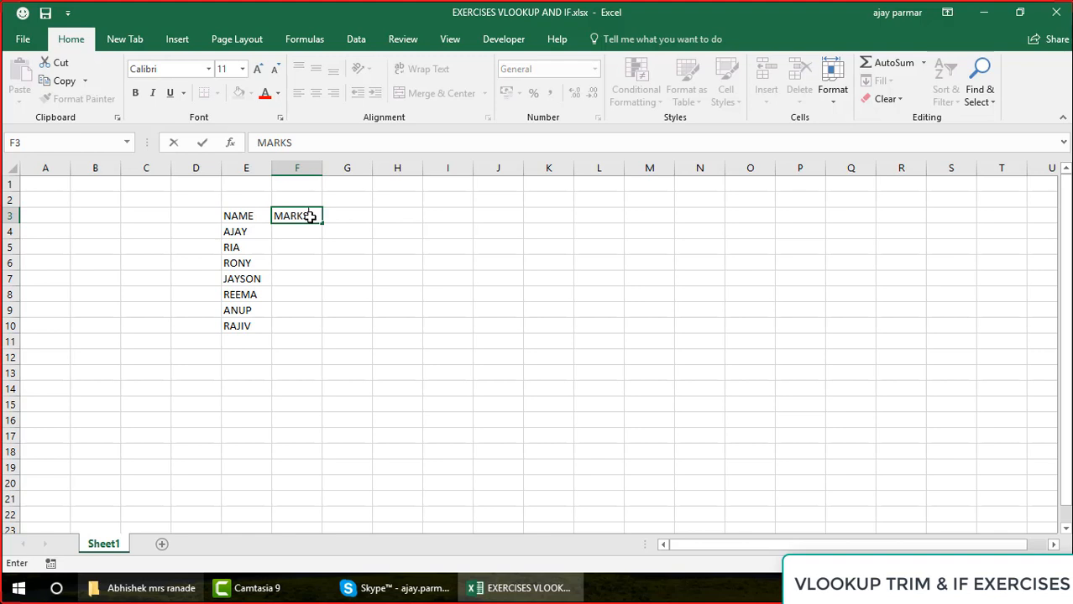
key("Return")
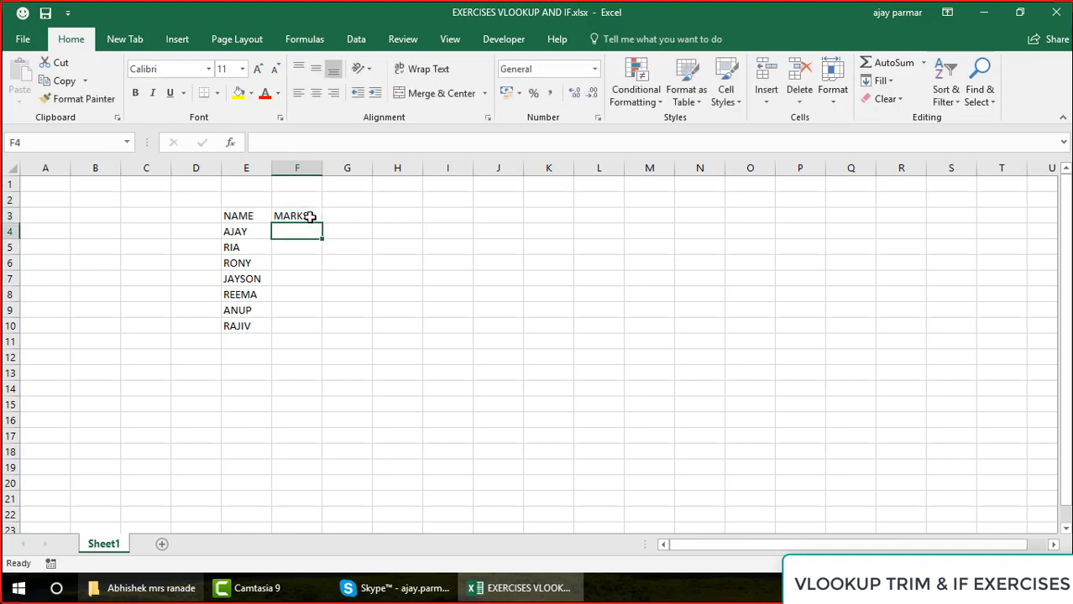
type("10")
key("Return")
type("30")
key("ctrl+Return")
key("Return")
type("50")
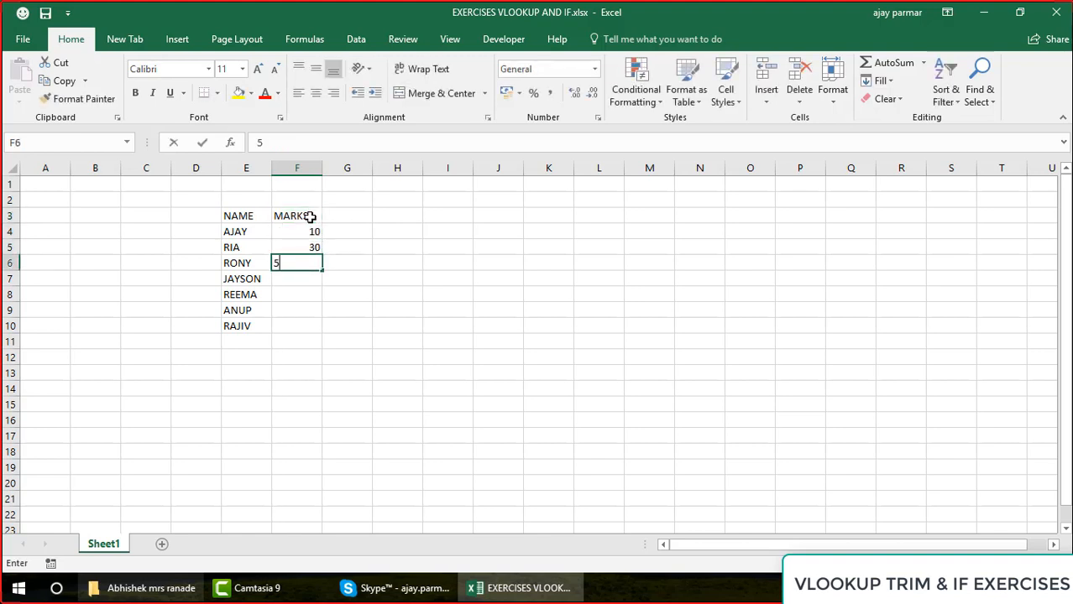
key("Return")
type("6070")
key("Return")
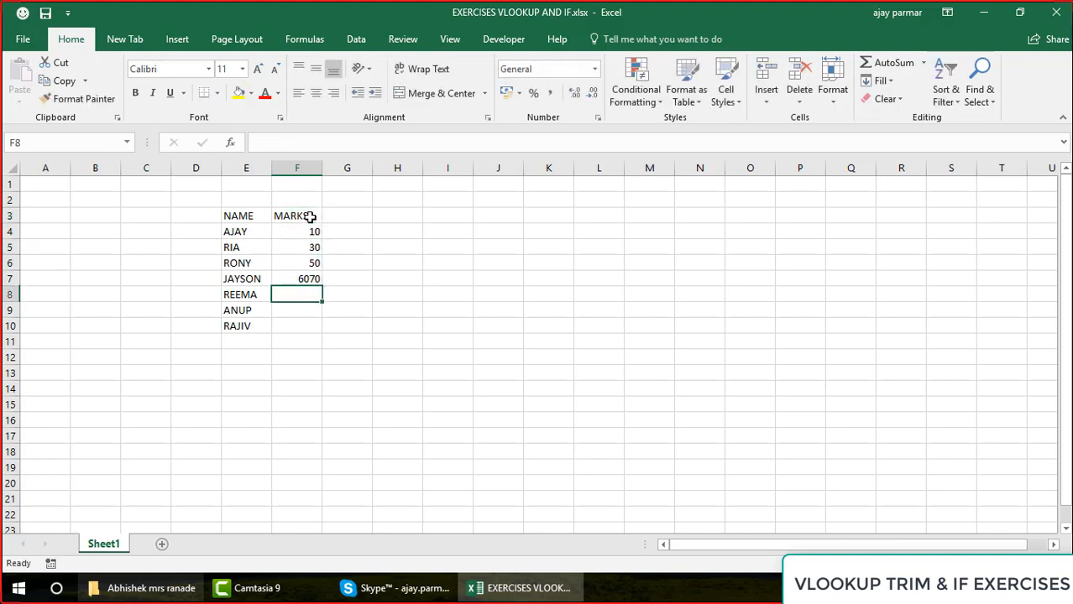
type("30")
key("Return")
type("503")
key("BackSpace")
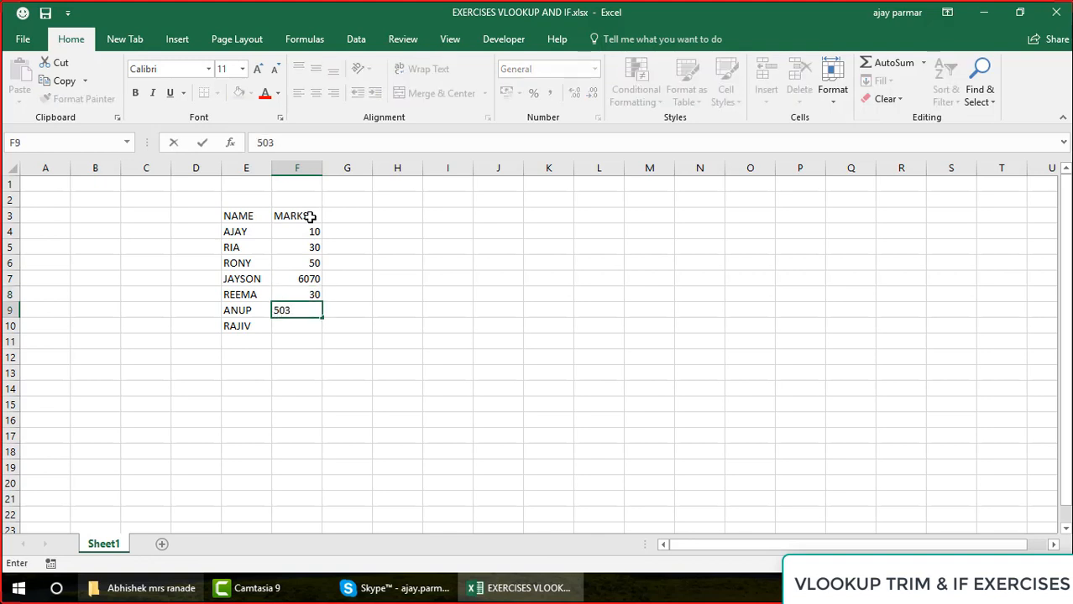
key("Return")
type("33")
key("Return")
Correct the fourth student's mark in F7 to 33
key("Up")
key("Up")
key("Up")
key("Up")
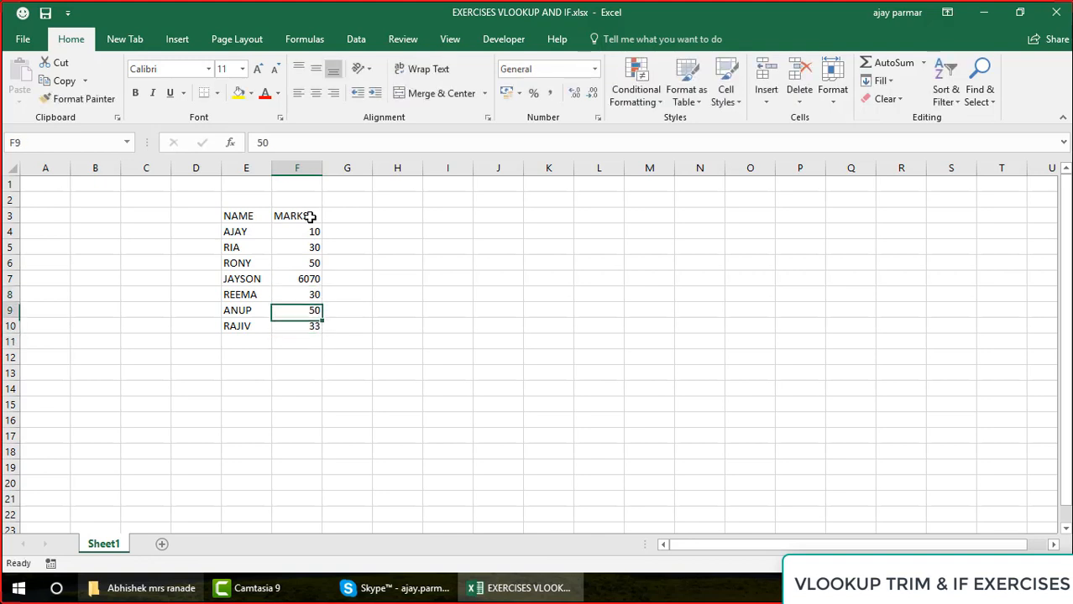
type("33")
key("Return")
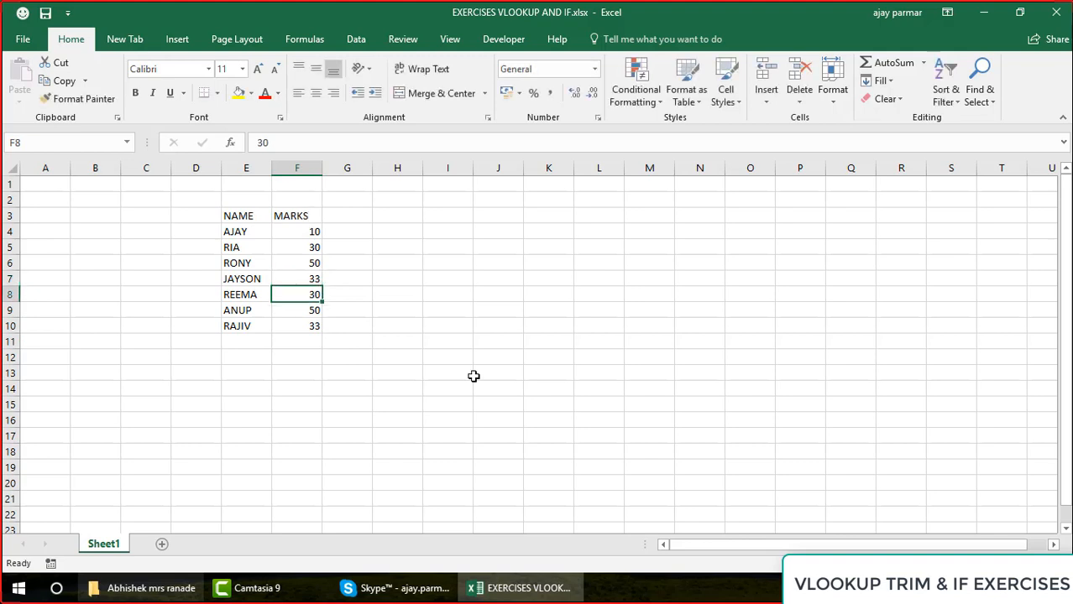
Start a lookup table with the header NAME in K9 and three first names from the source list in K10:K12
left_click(571, 309)
type("NAME")
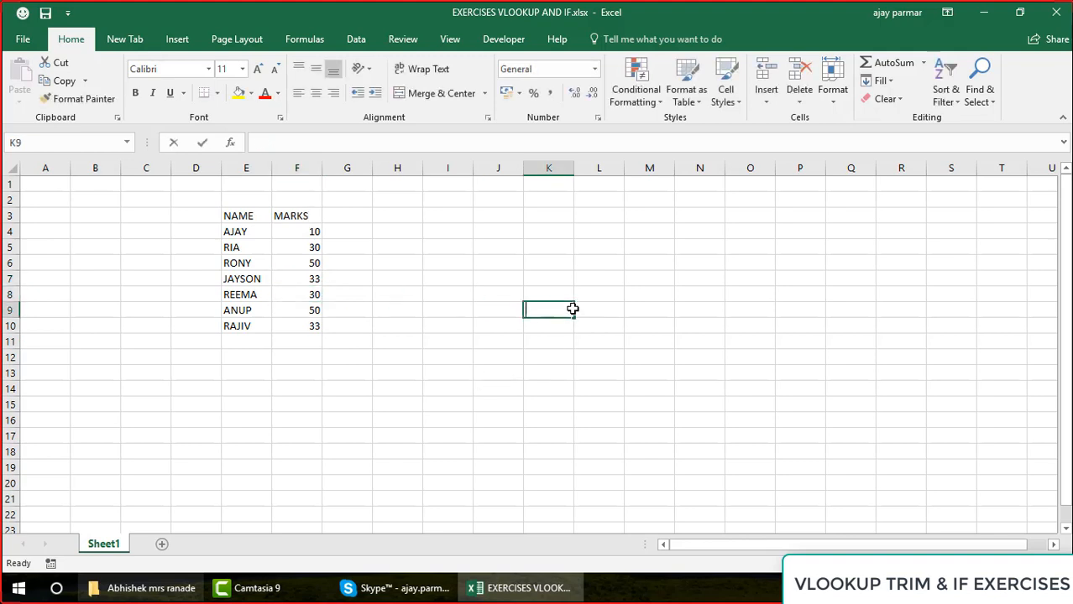
key("Return")
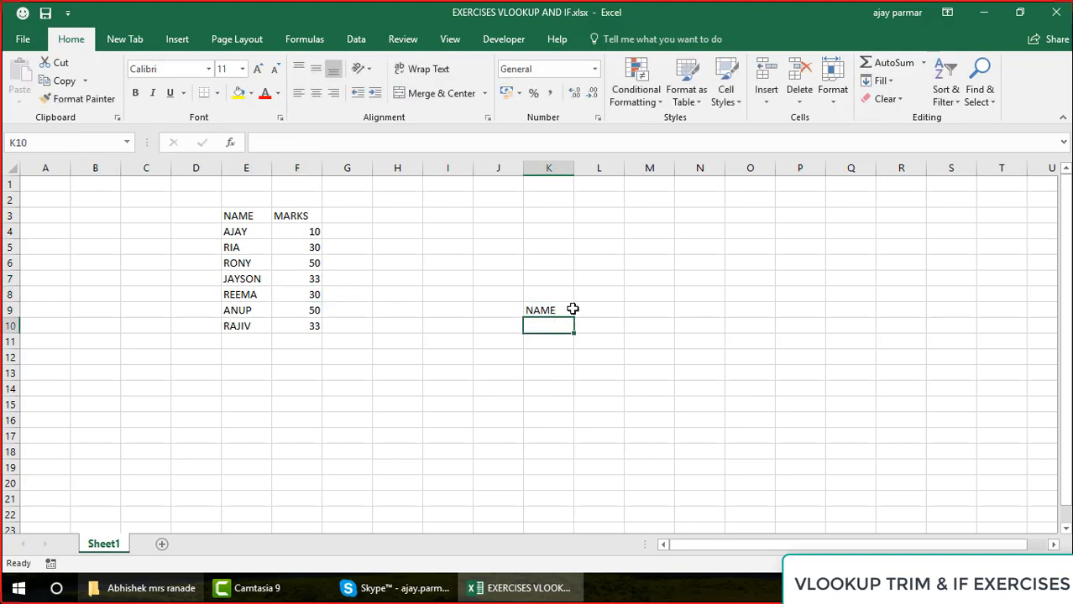
type("RA")
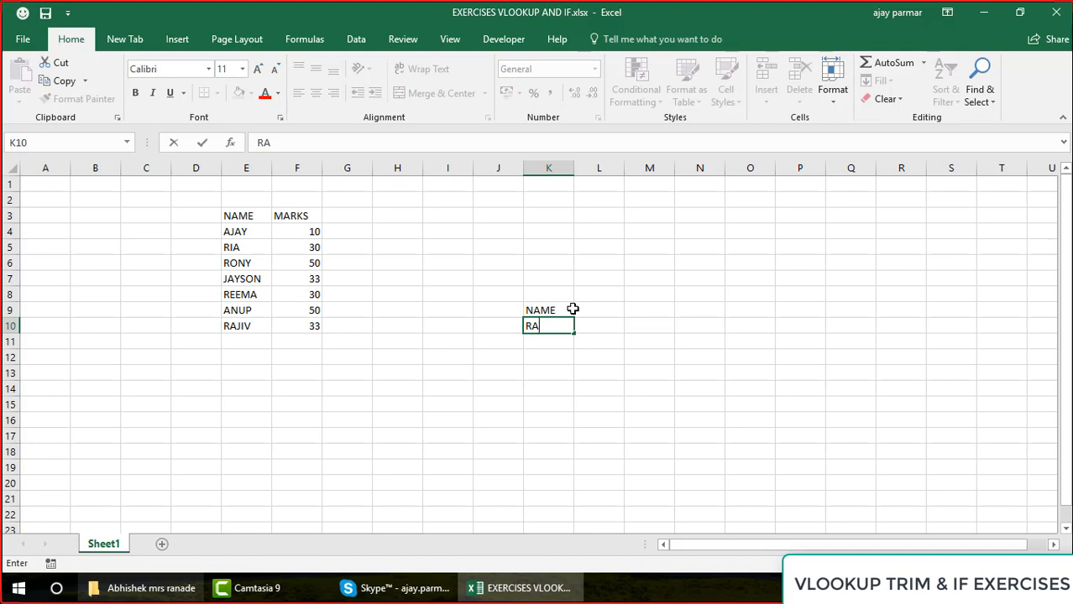
type("J")
key("BackSpace")
type("JIV")
key("Return")
type("REEMA")
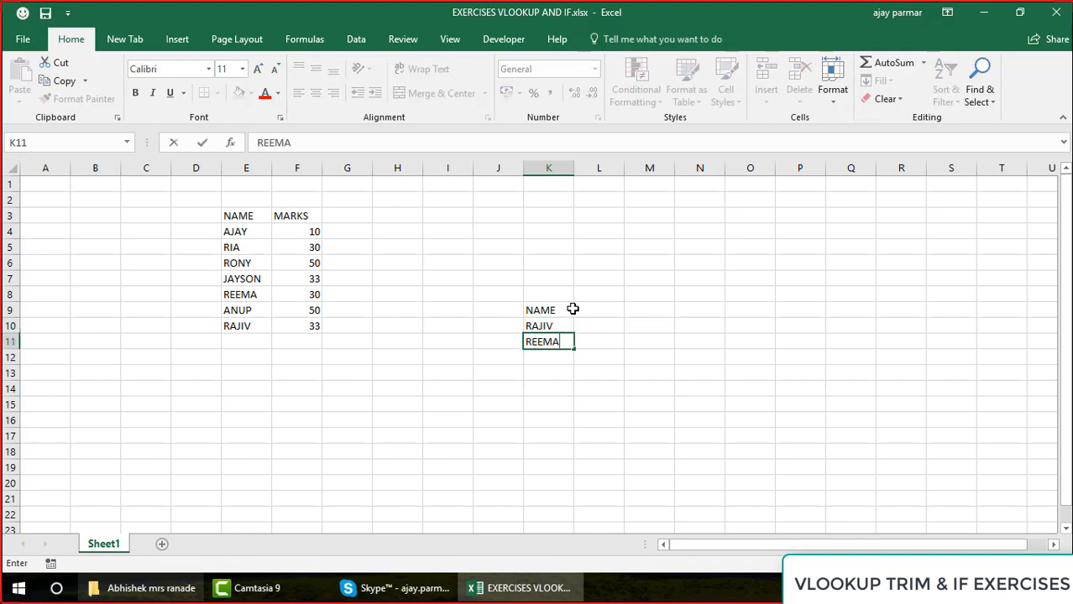
key("Return")
type("RIA")
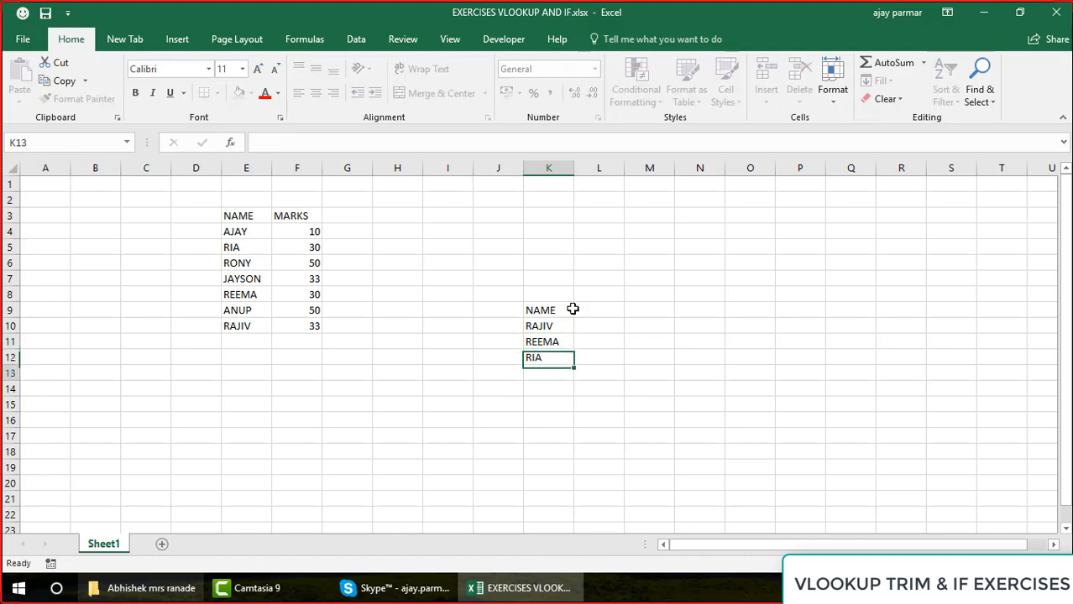
key("Return")
Add the header MARKS in L9 beside the lookup table's NAME header
key("Up")
key("Up")
key("Up")
left_click(574, 309)
type("MARKS")
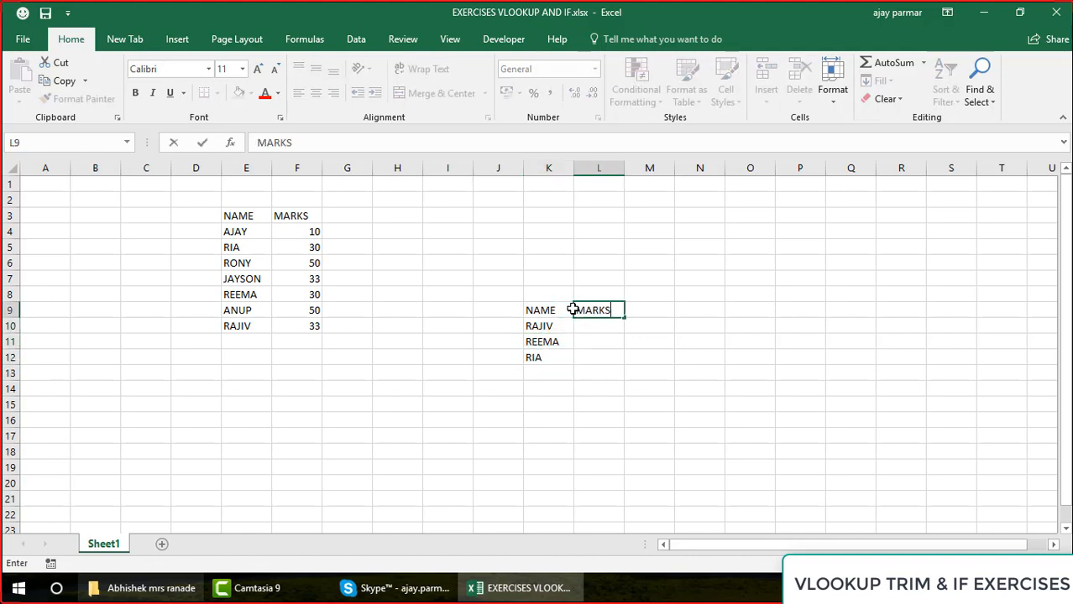
key("Return")
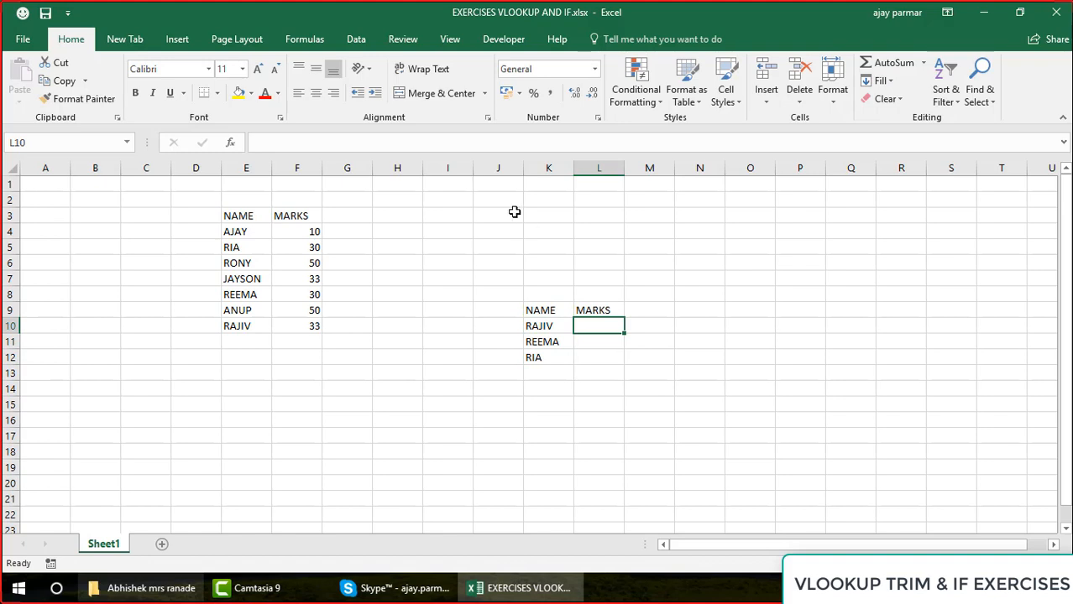
Centre the contents of the source table E3:F10 and fill it with light green
left_click(256, 219)
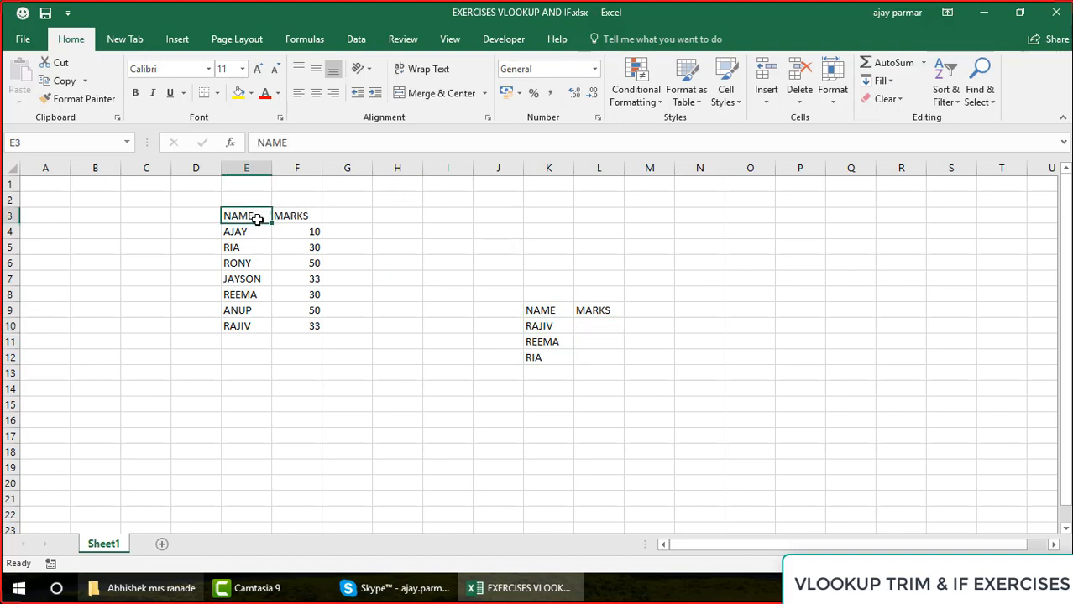
left_click(310, 324, "shift")
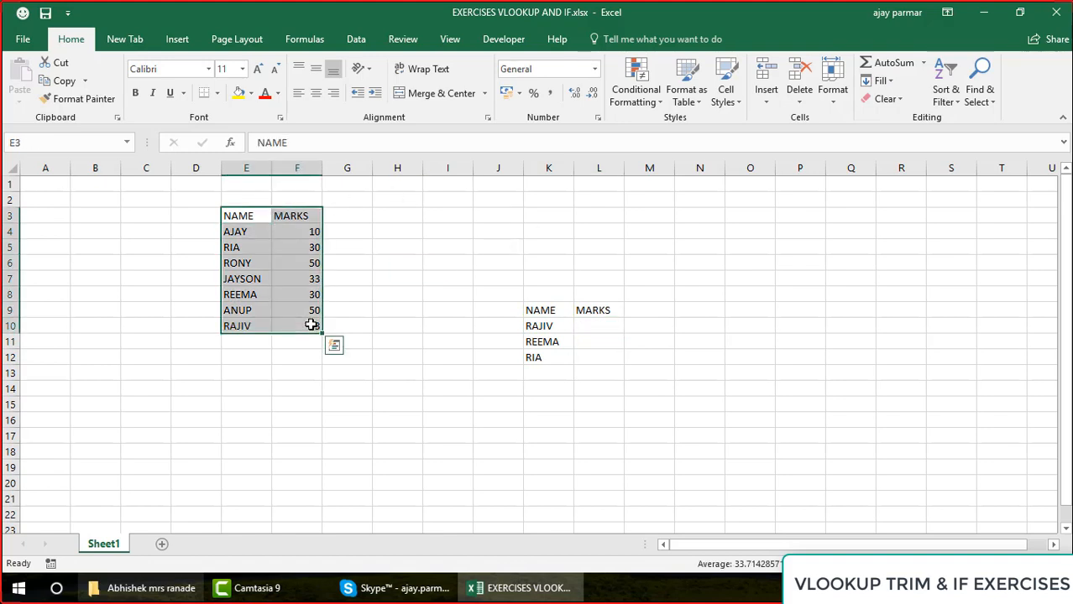
left_click(317, 93)
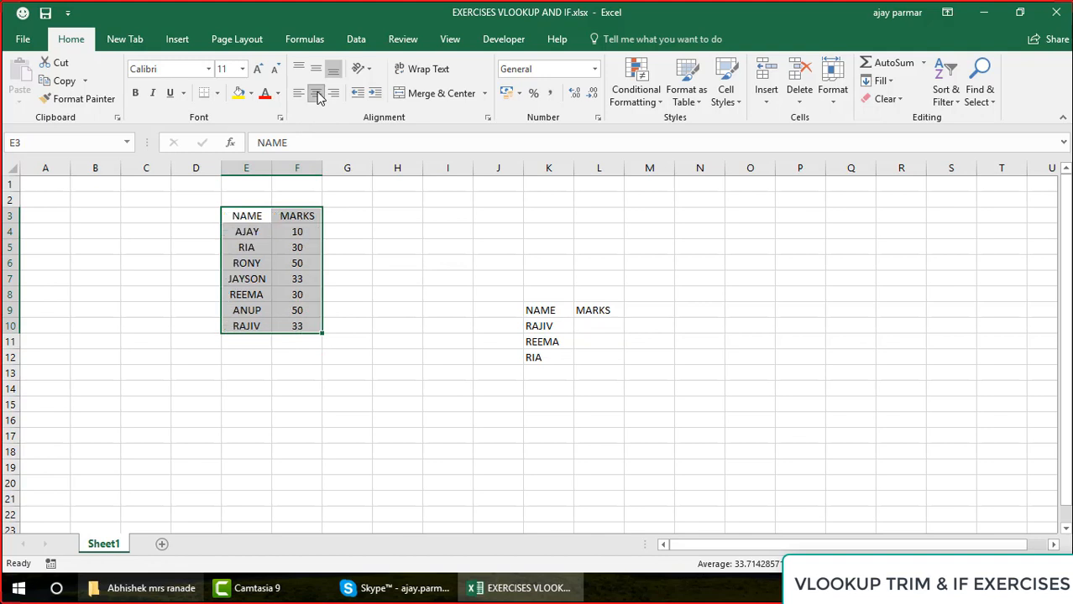
left_click(317, 99)
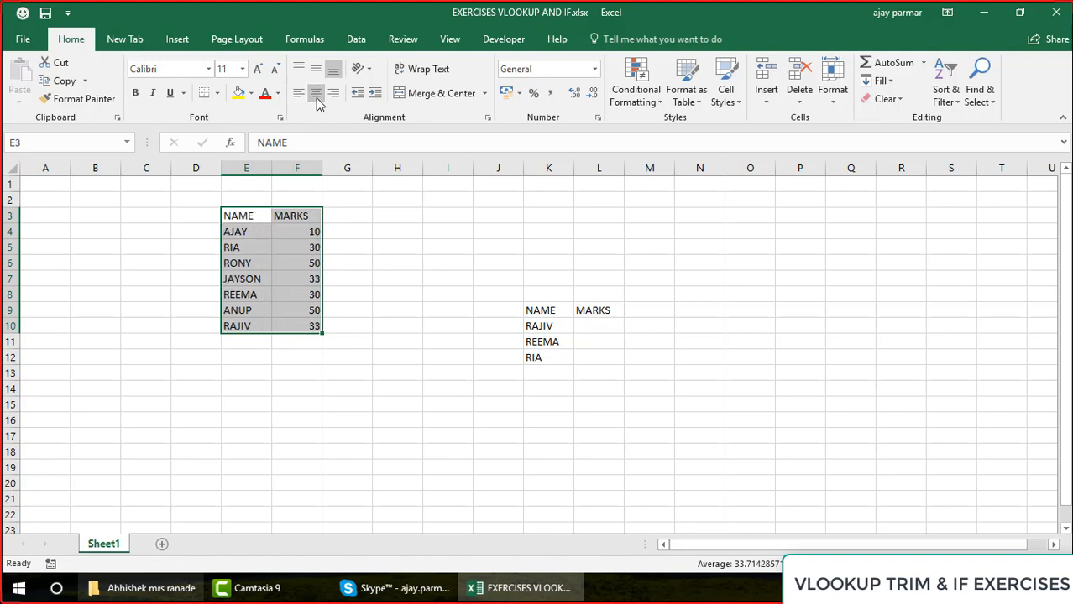
left_click(317, 99)
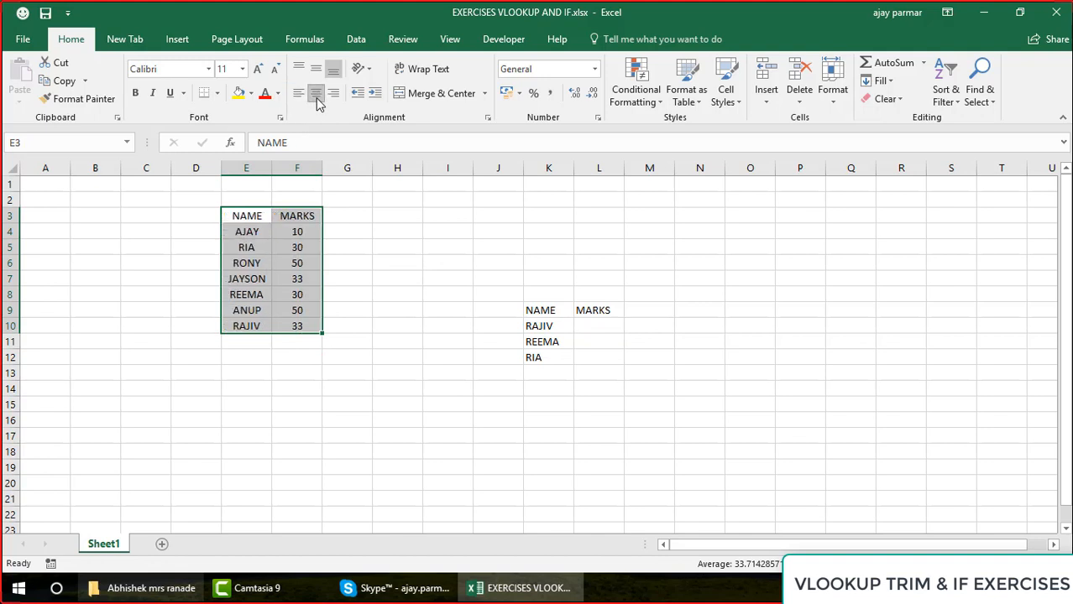
left_click(252, 94)
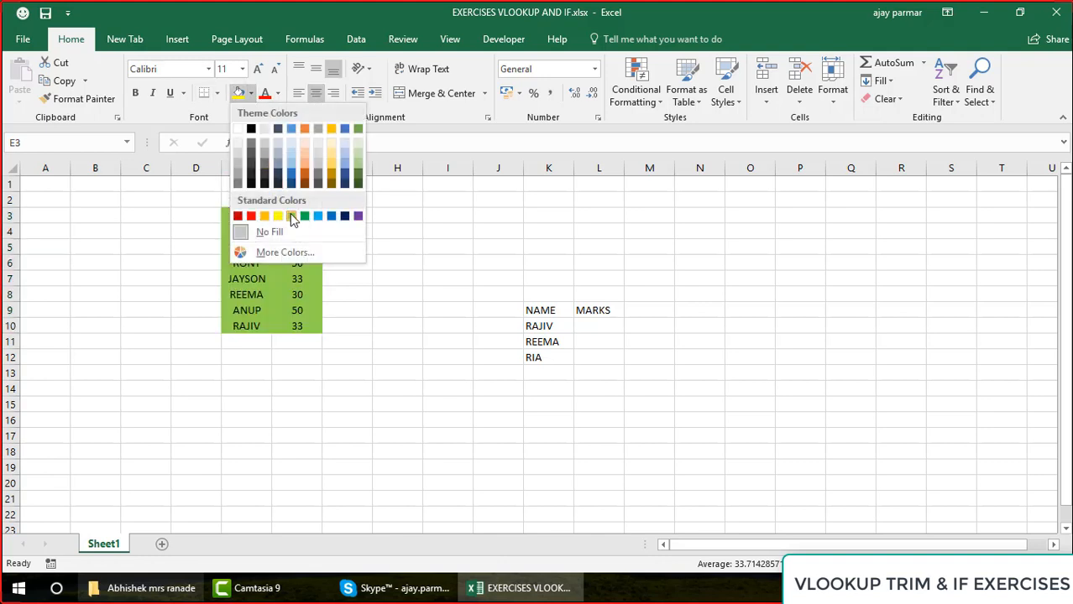
left_click(288, 215)
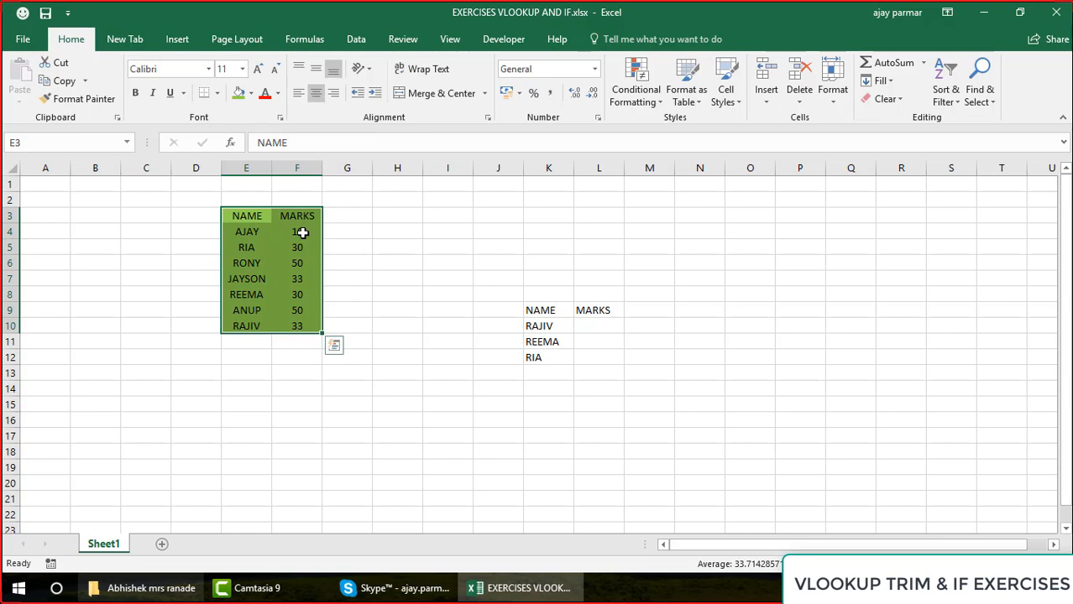
left_click(302, 233)
Enter the exercise instruction "IF MARKS < 10 - PLS GIVE 5 GRACE MARKS TO THAT STUDENT" in K2
left_click(531, 196)
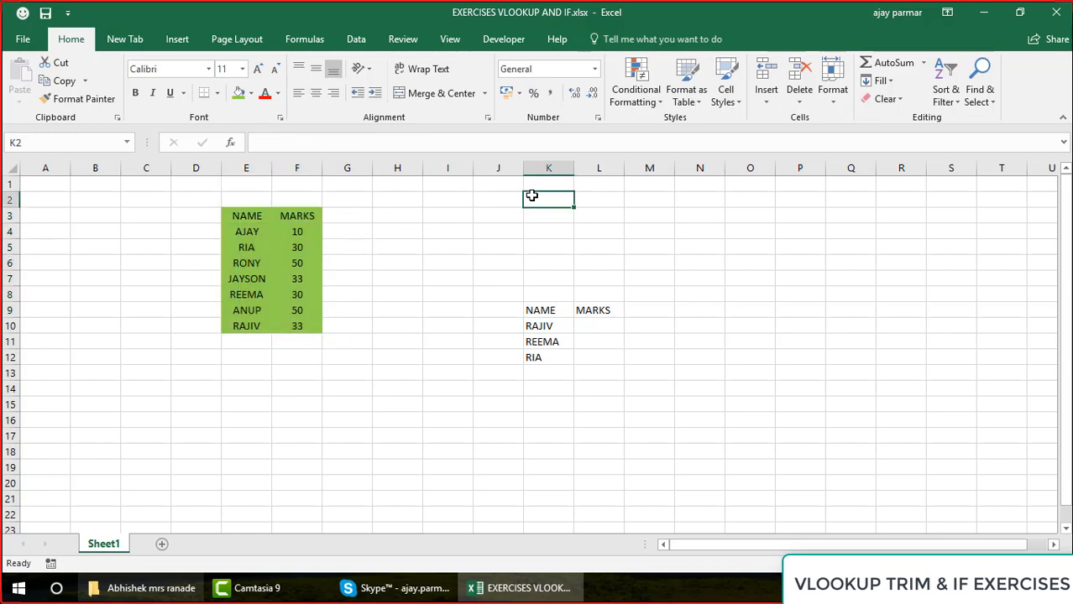
type("IF MA")
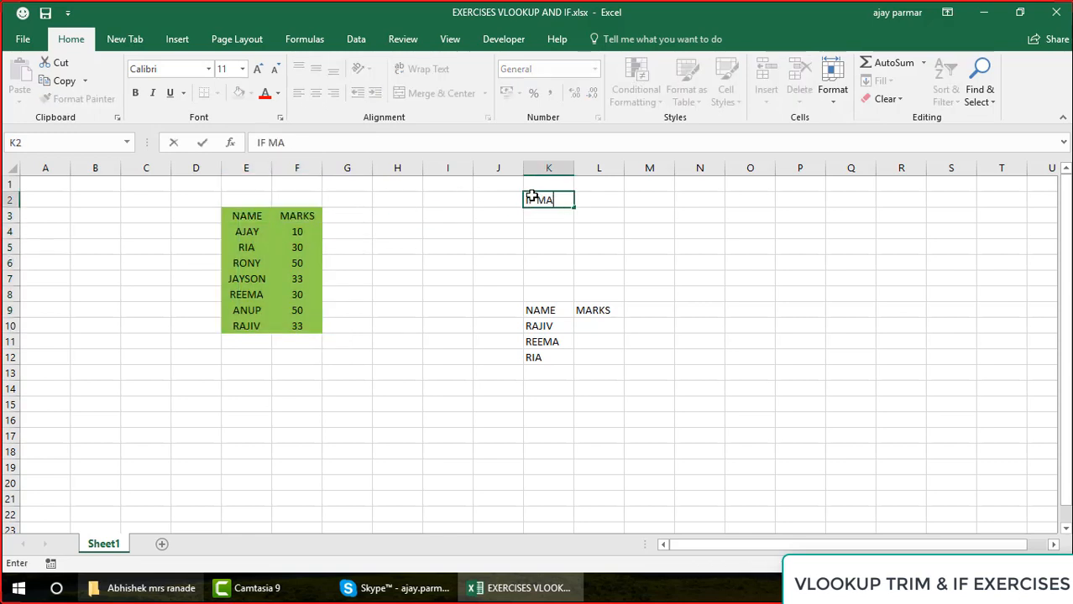
type("RKS < 10")
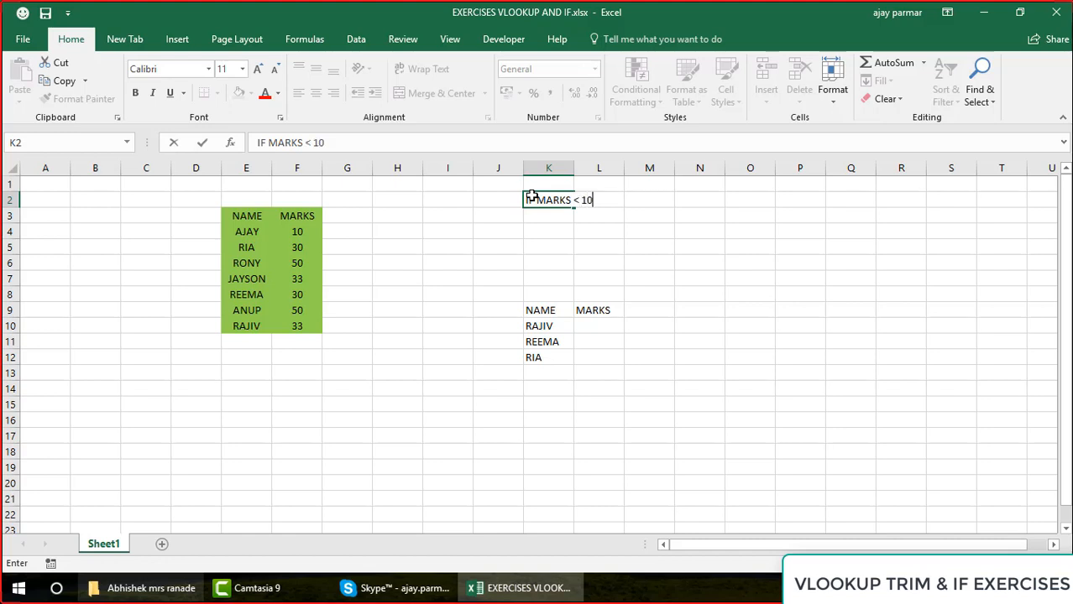
type(" - PLS GIVE 5")
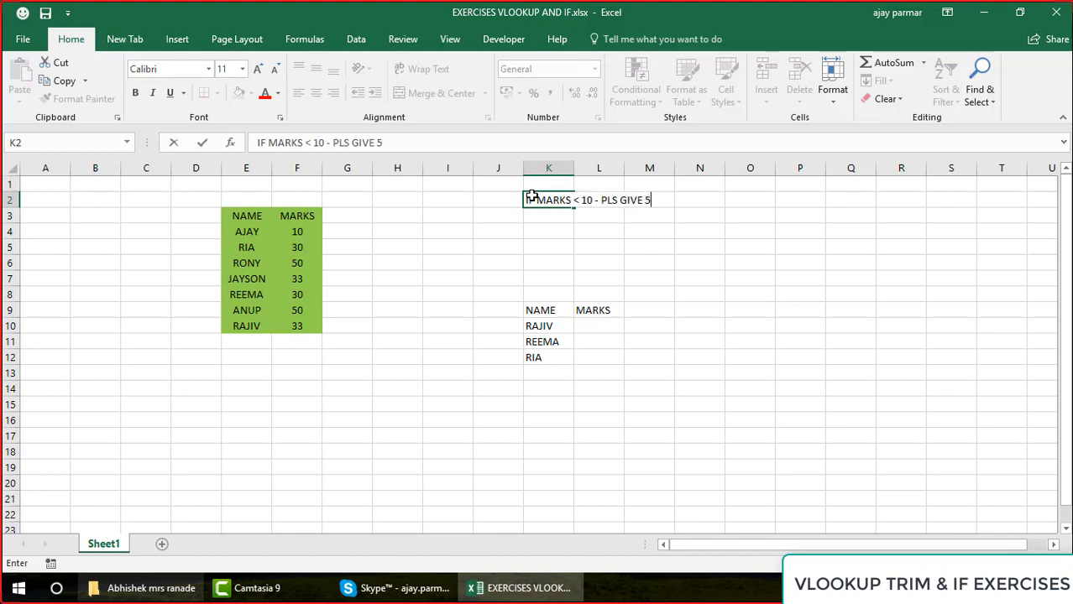
type(" GRACER")
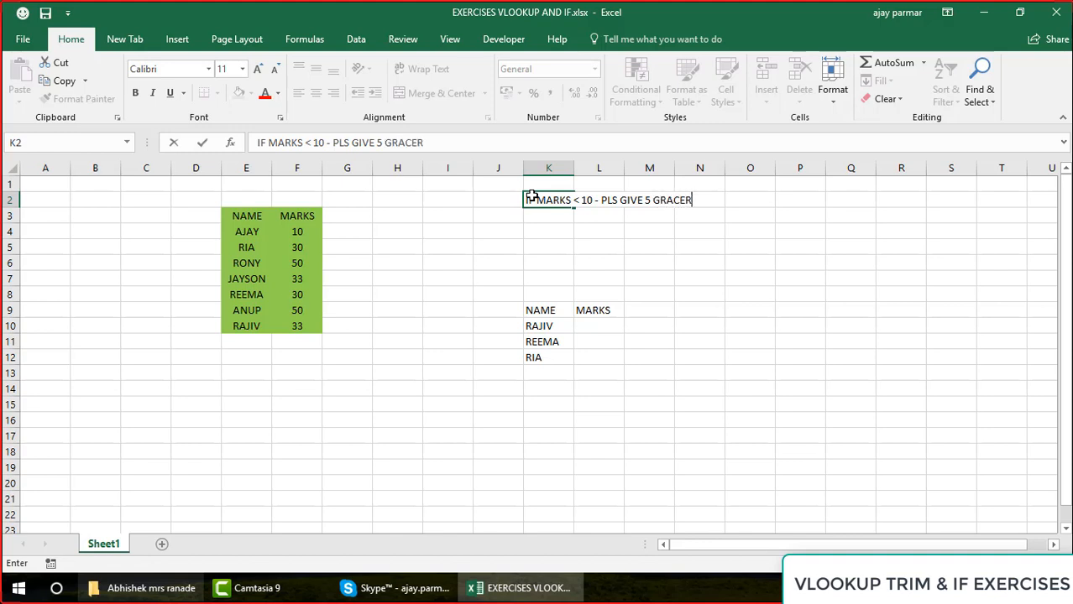
key("BackSpace")
type("MARKS TO THAT STUDENT")
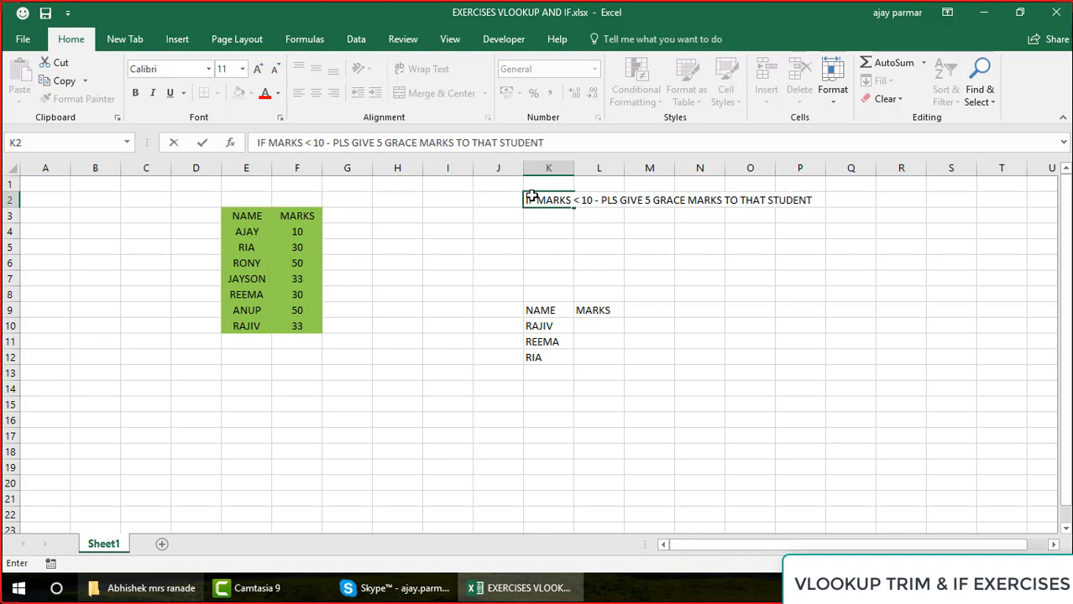
key("Return")
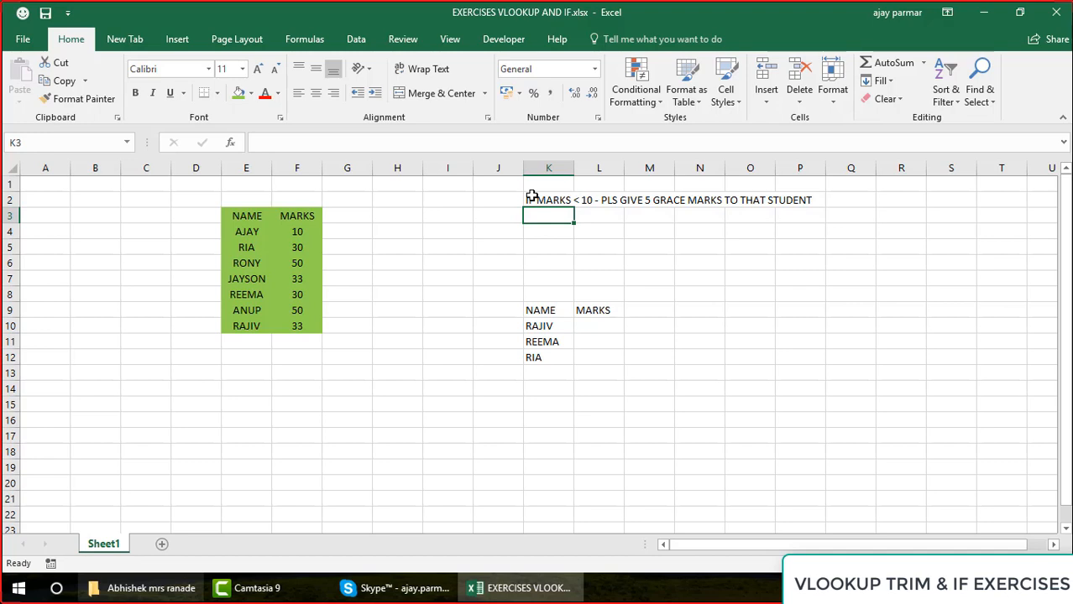
left_click(531, 197)
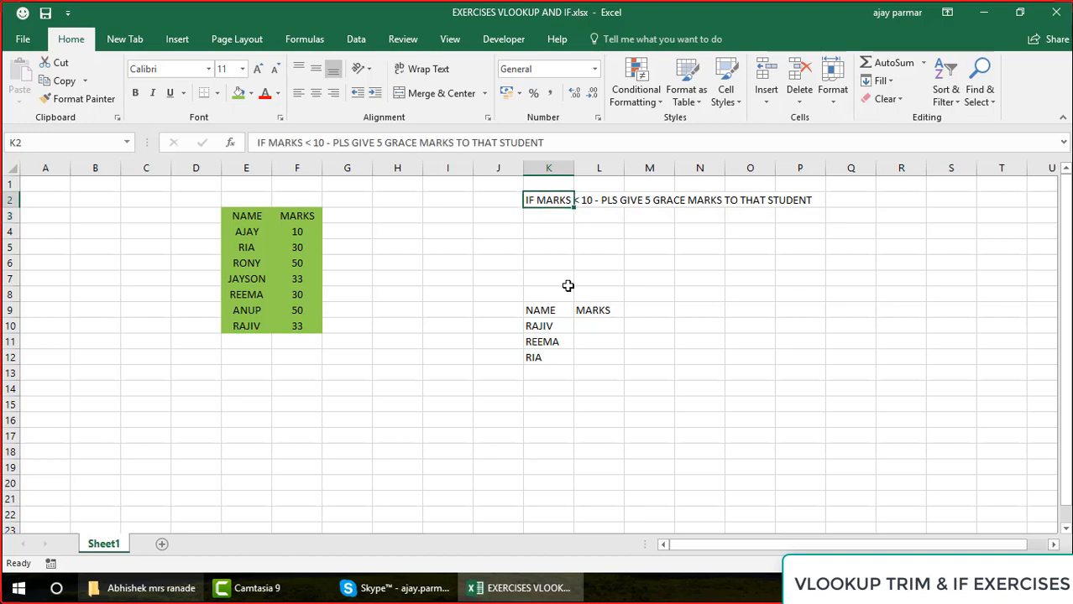
Apply all borders to the lookup table in K9:L12
left_click(544, 301)
key("shift+Right")
key("shift+Down")
key("shift+Down")
key("shift+Down")
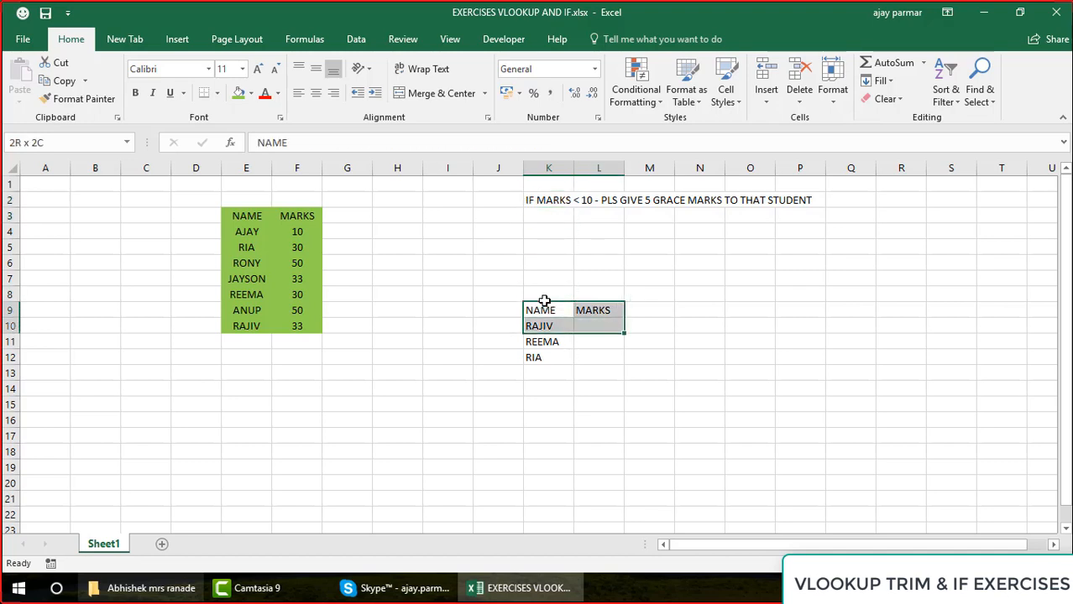
left_click(218, 99)
left_click(248, 228)
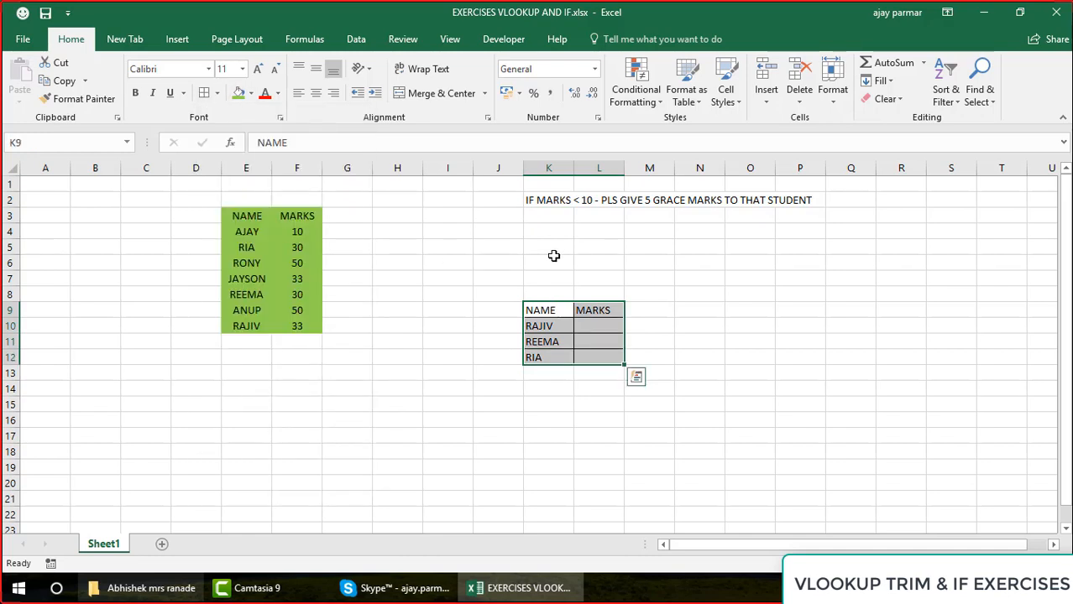
Enter =VLOOKUP(K10,E3:F10,2,0) in L10 to fetch the first listed student's marks
left_click(603, 328)
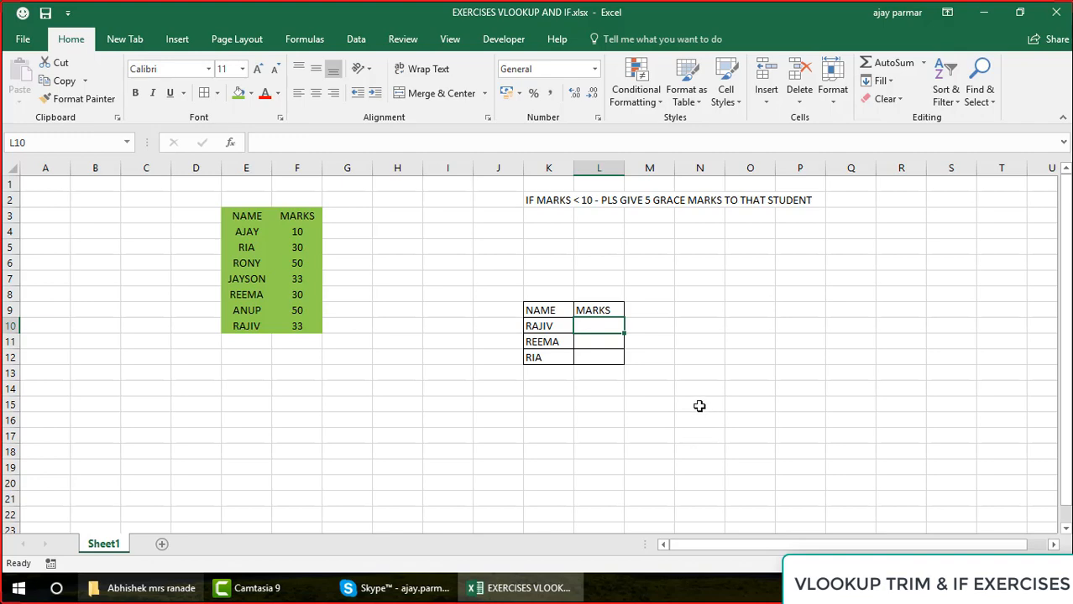
scroll(699, 406, "up", 2, "ctrl")
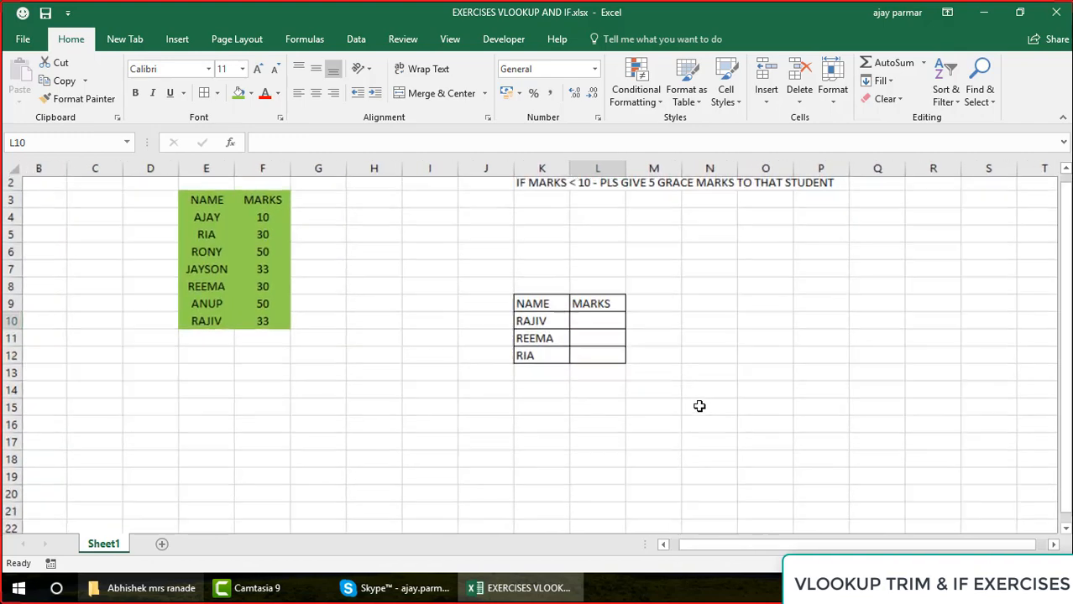
left_click_drag(1067, 411, 1060, 327)
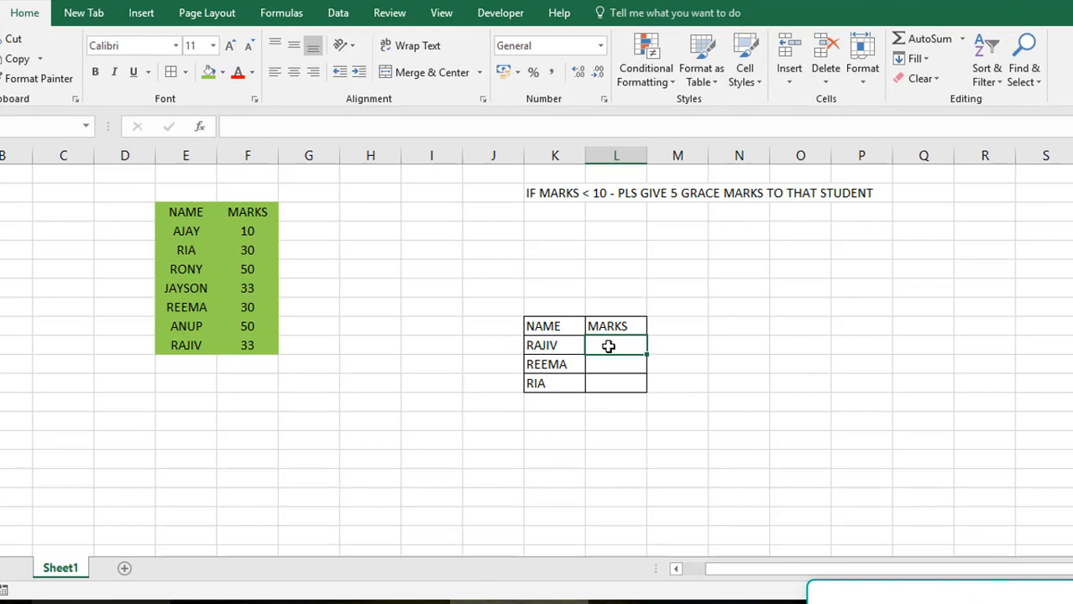
type("=VLOOKU")
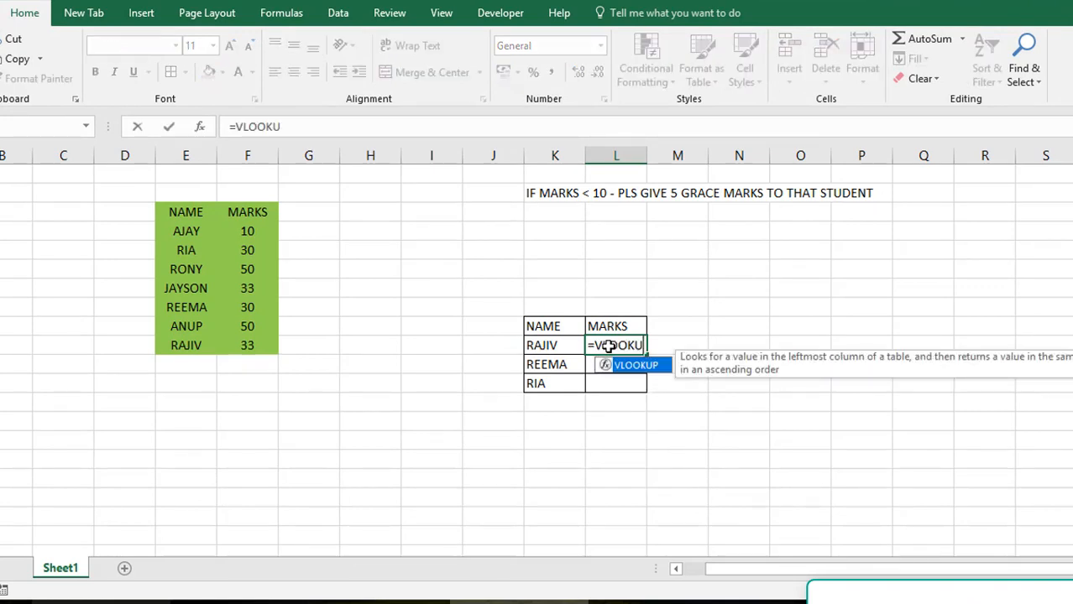
type("P(")
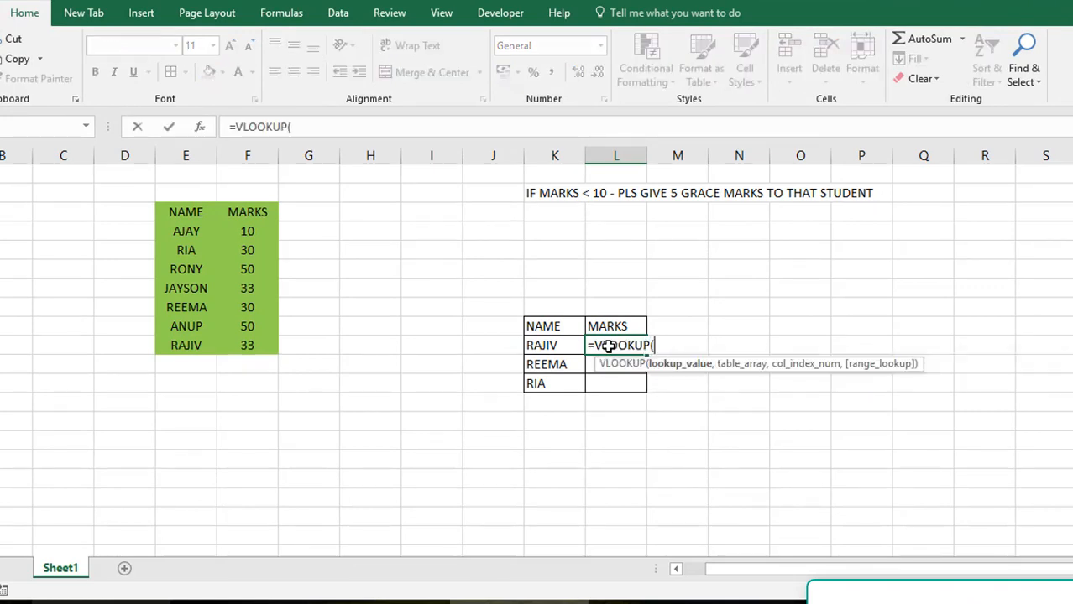
left_click(537, 344)
type(",")
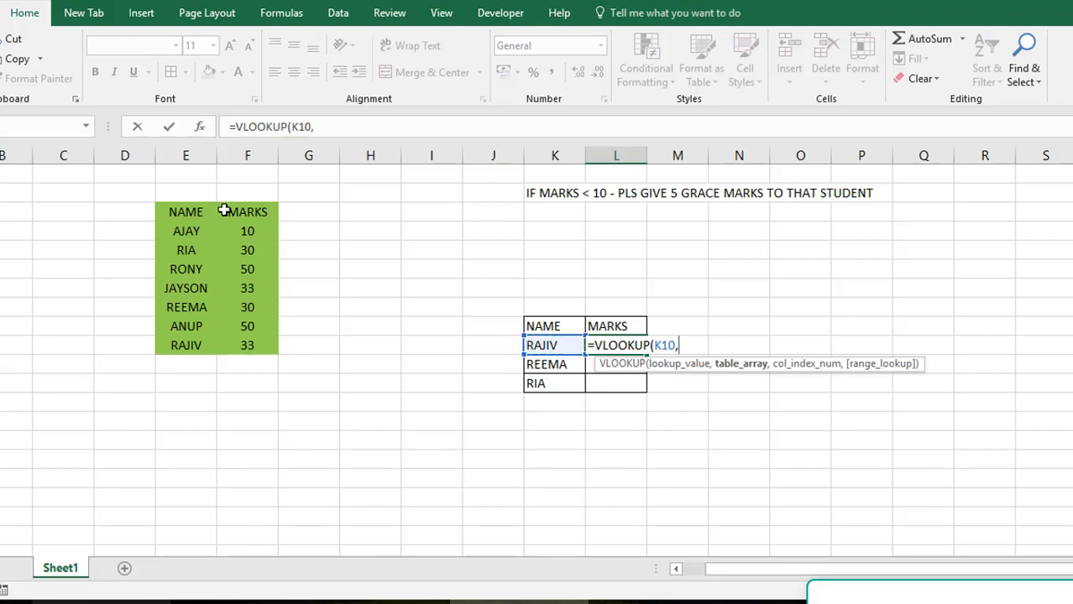
left_click_drag(208, 209, 252, 345)
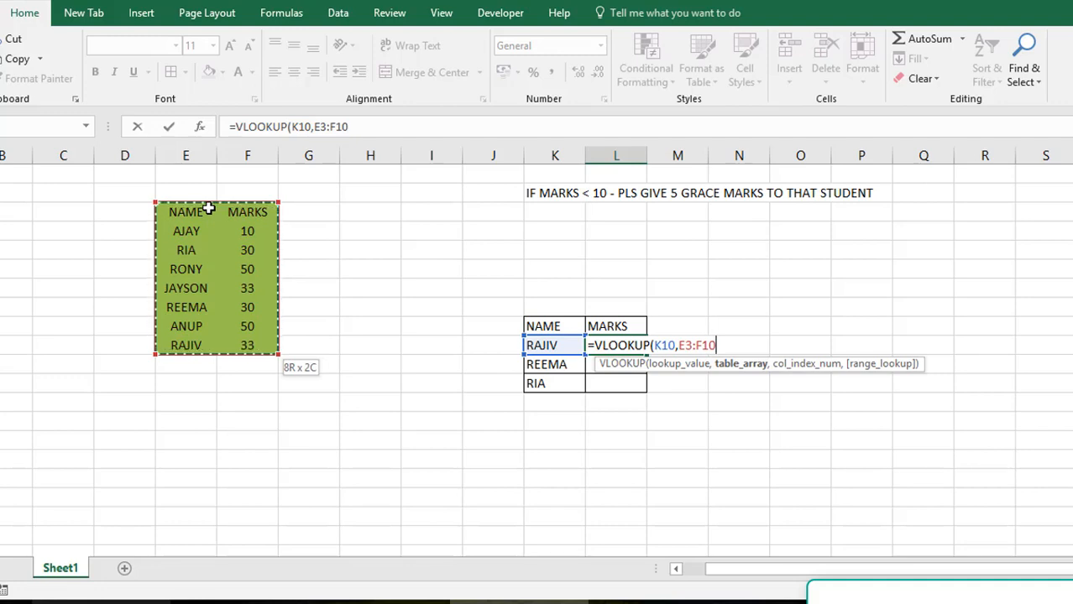
type(",2")
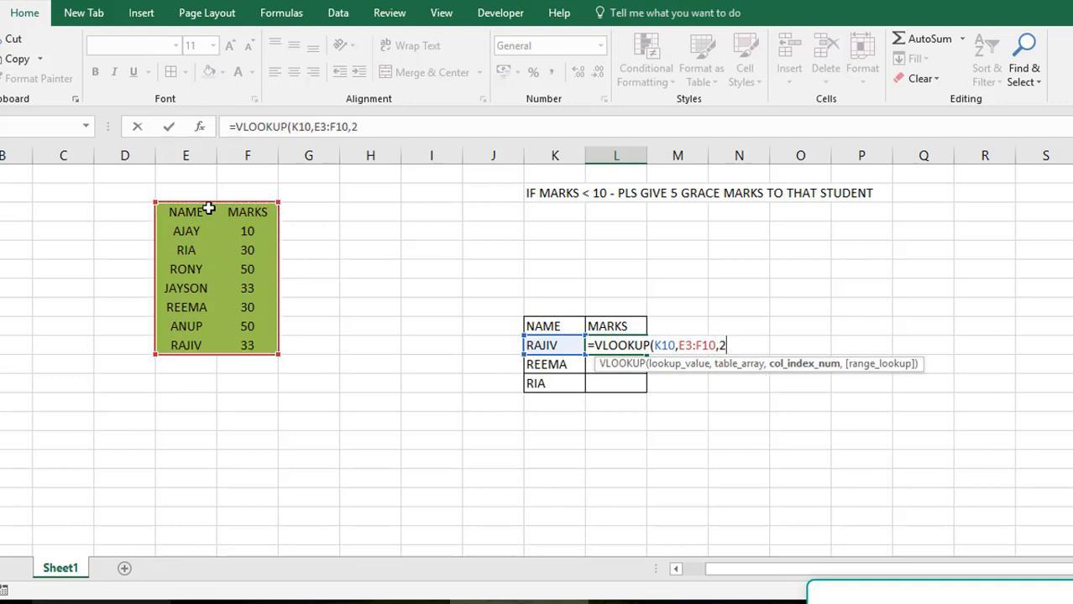
type(",0)")
key("ctrl+Return")
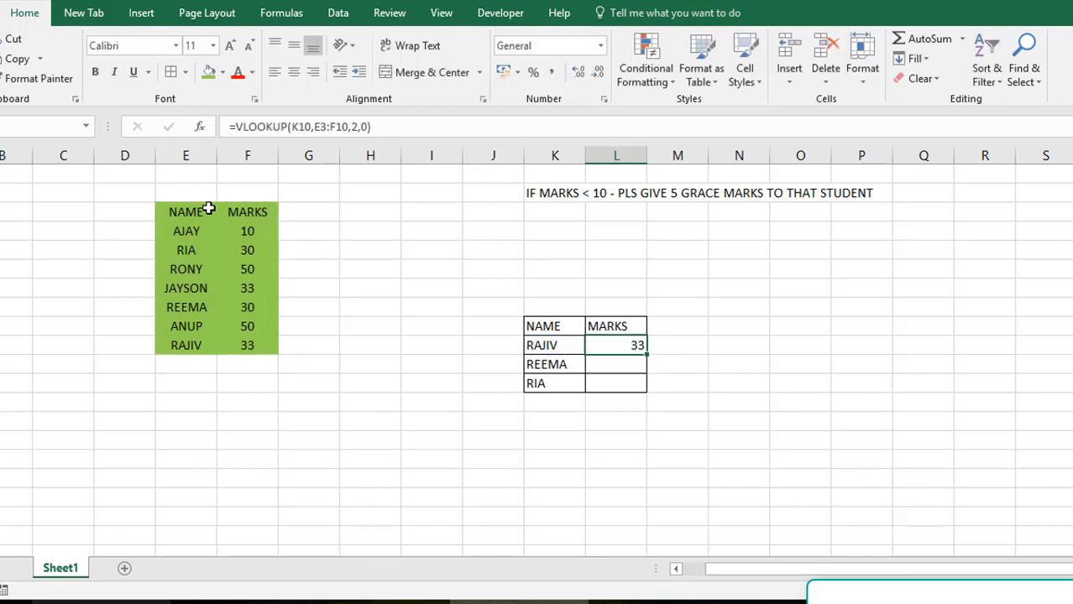
Make the table range in L10's VLOOKUP absolute as $E$3:$F$10 and centre the cell's contents
left_click(323, 127)
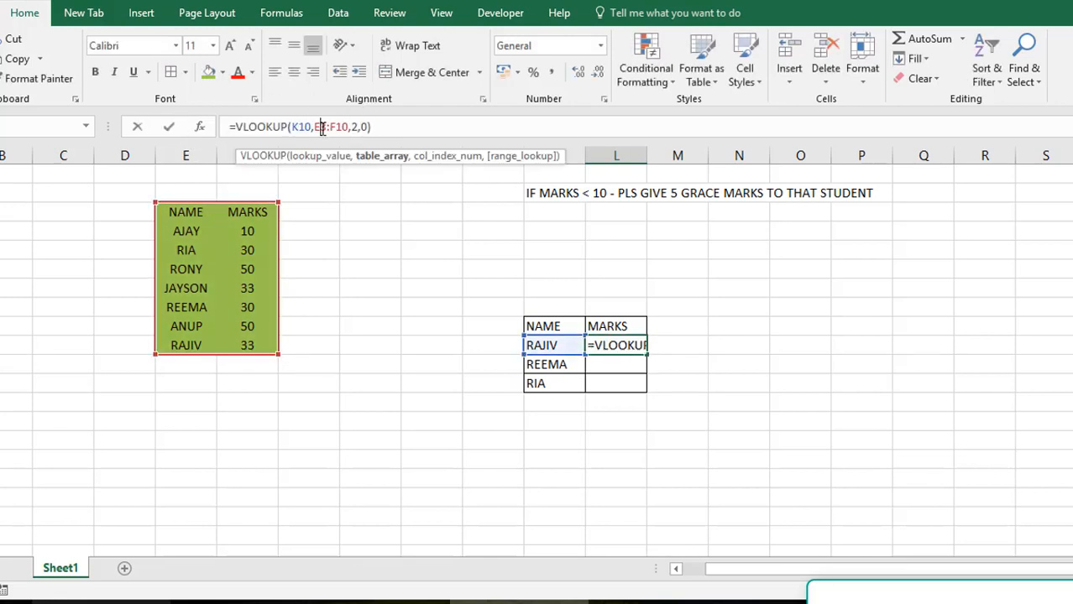
key("F4")
left_click(354, 127)
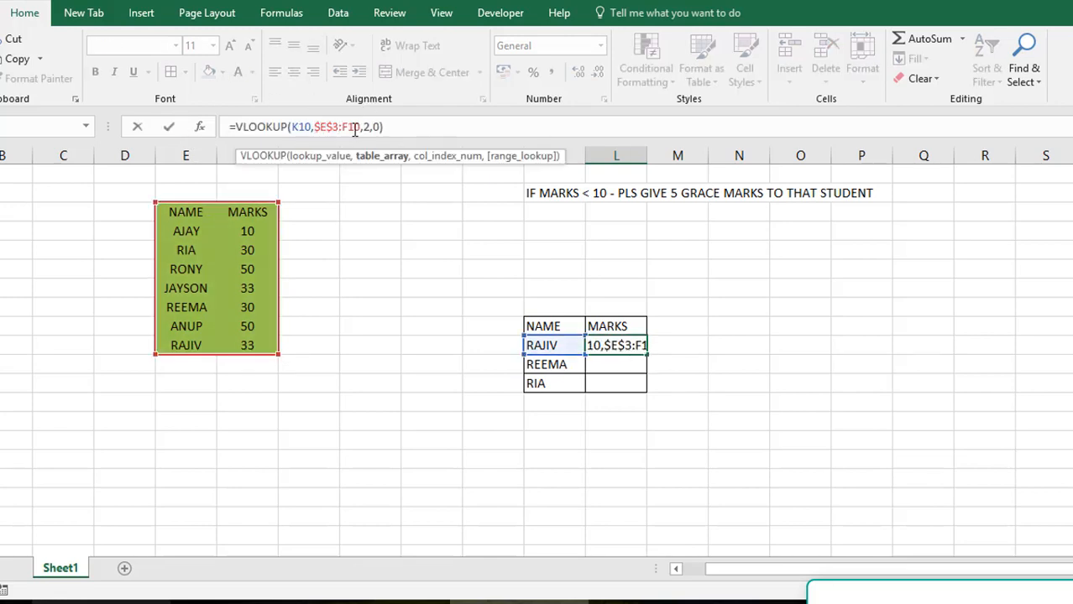
key("F4")
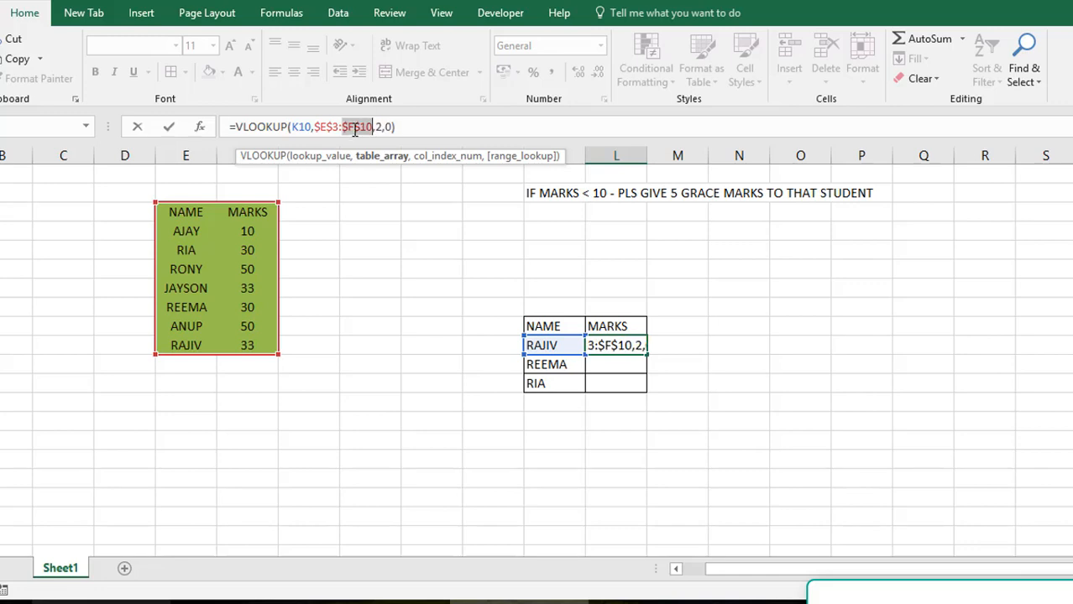
key("ctrl+Return")
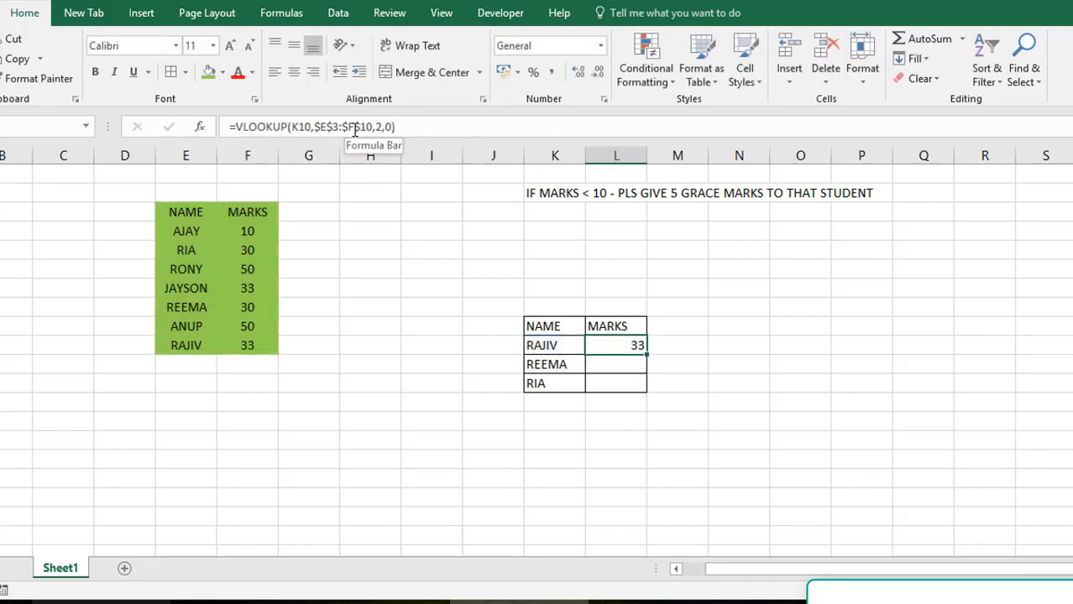
left_click(294, 72)
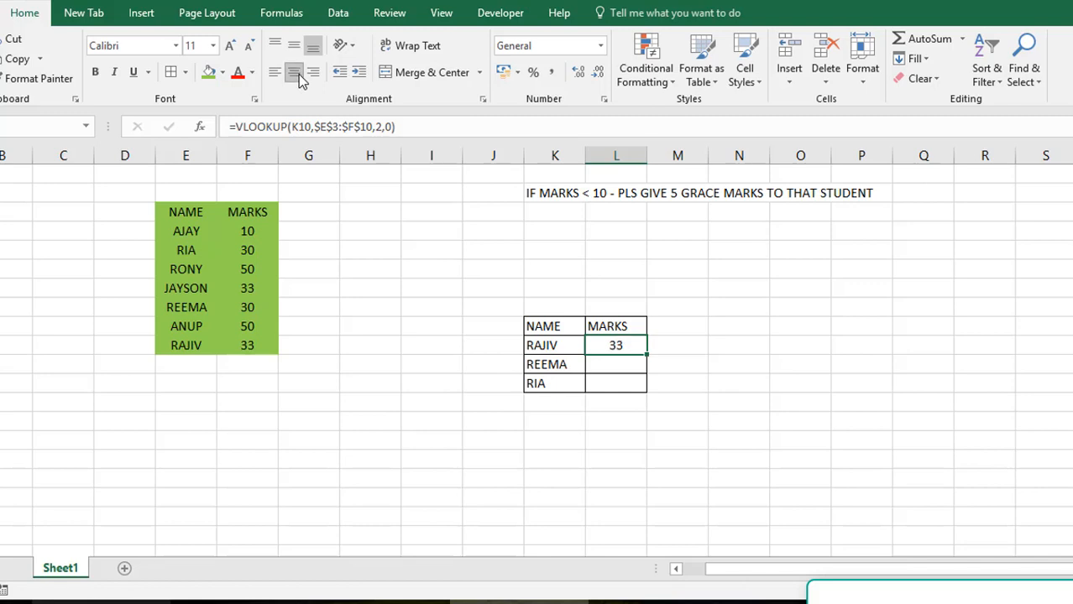
Wrap L10's VLOOKUP in an IF function whose logical test checks whether the looked-up marks are <10
left_click(235, 127)
type("IF")
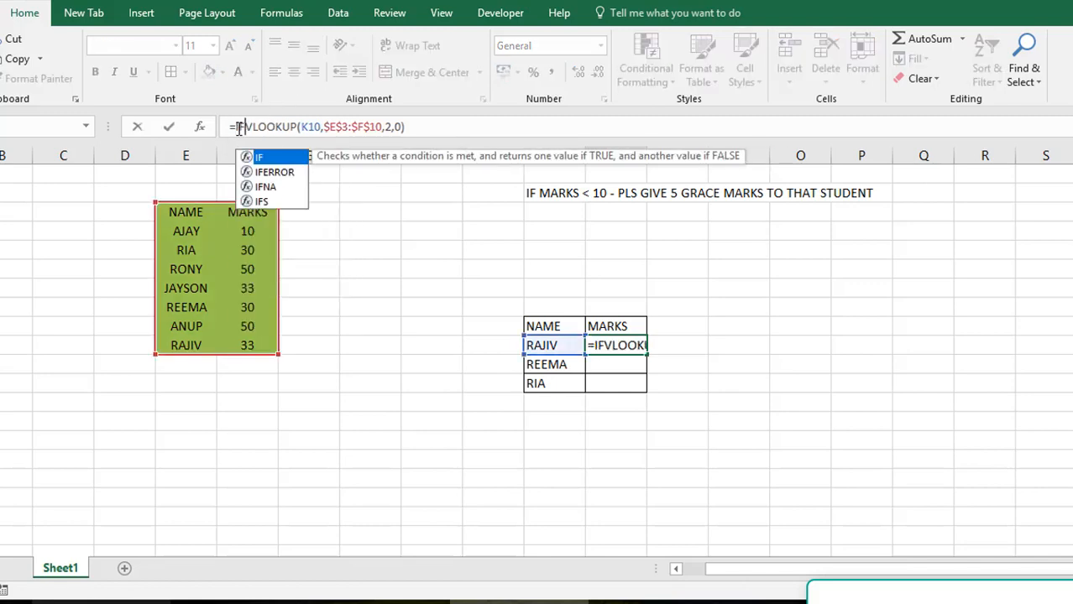
type("(")
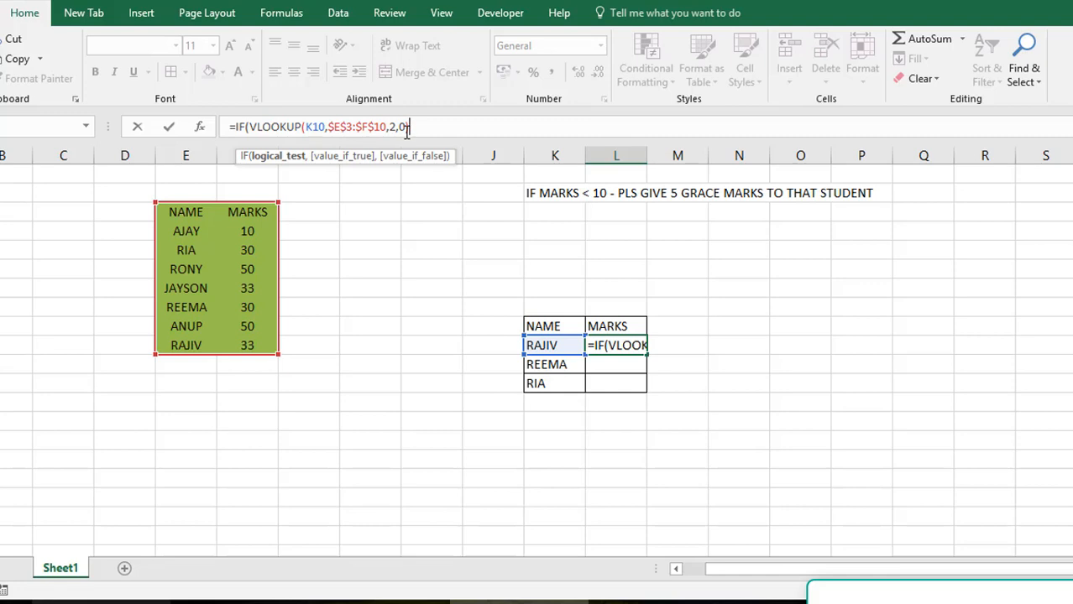
type(")>5")
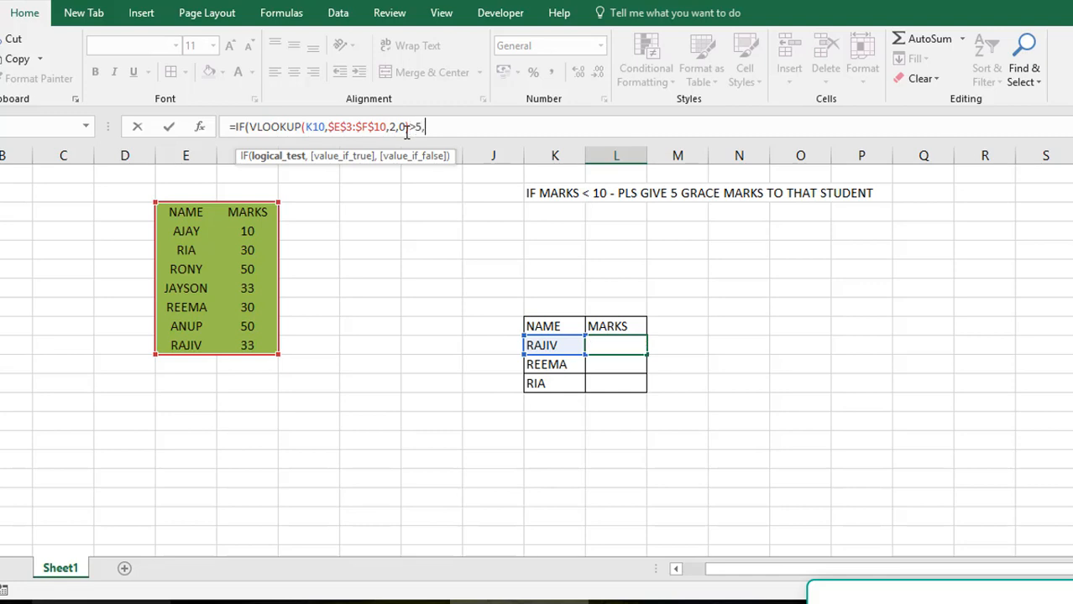
type(",")
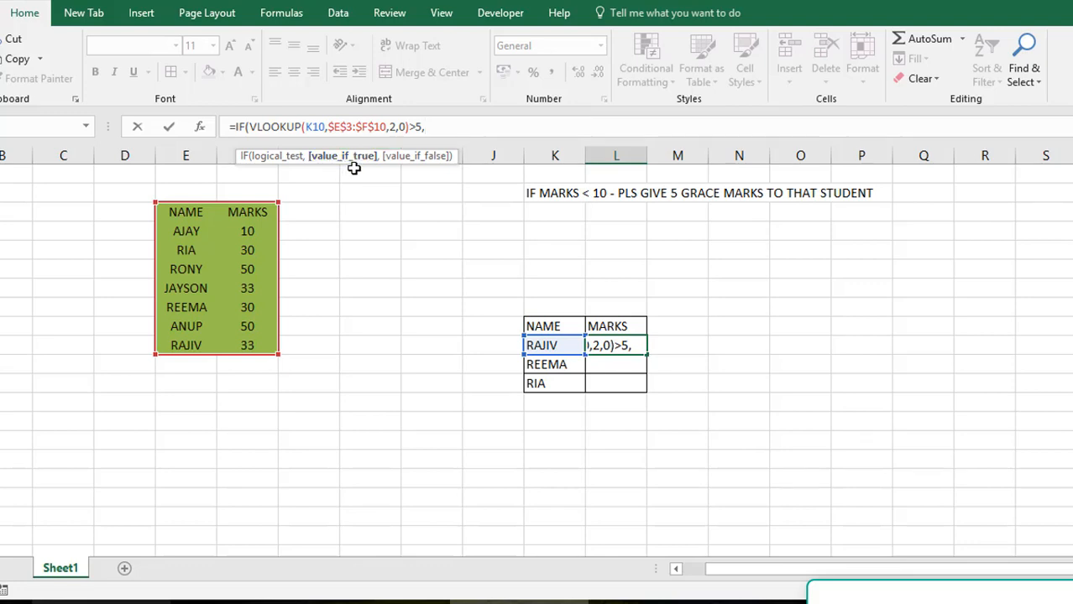
key("BackSpace")
key("BackSpace")
key("BackSpace")
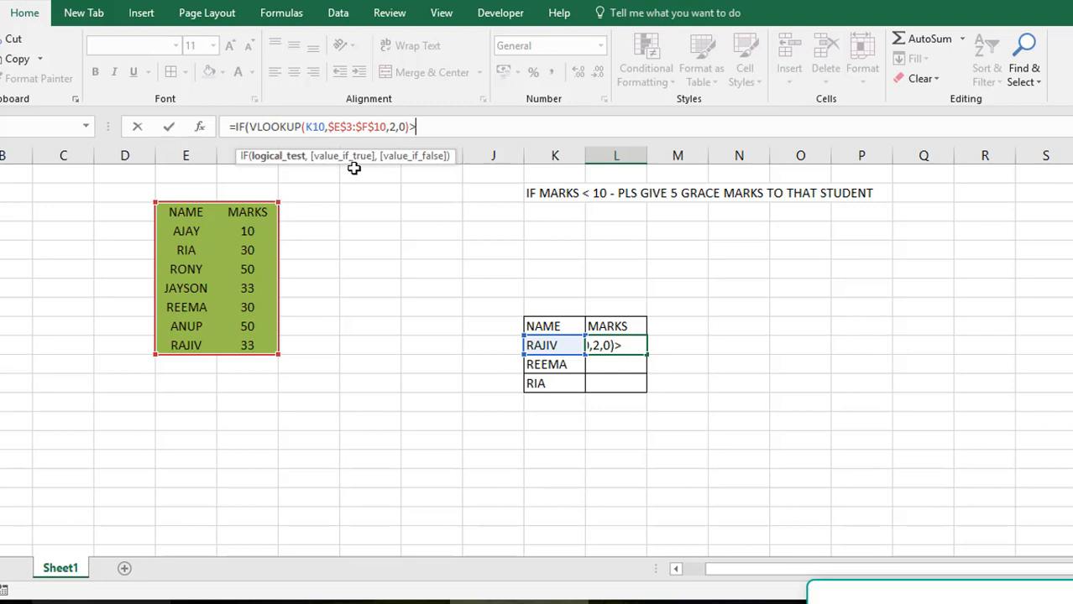
type("<10,")
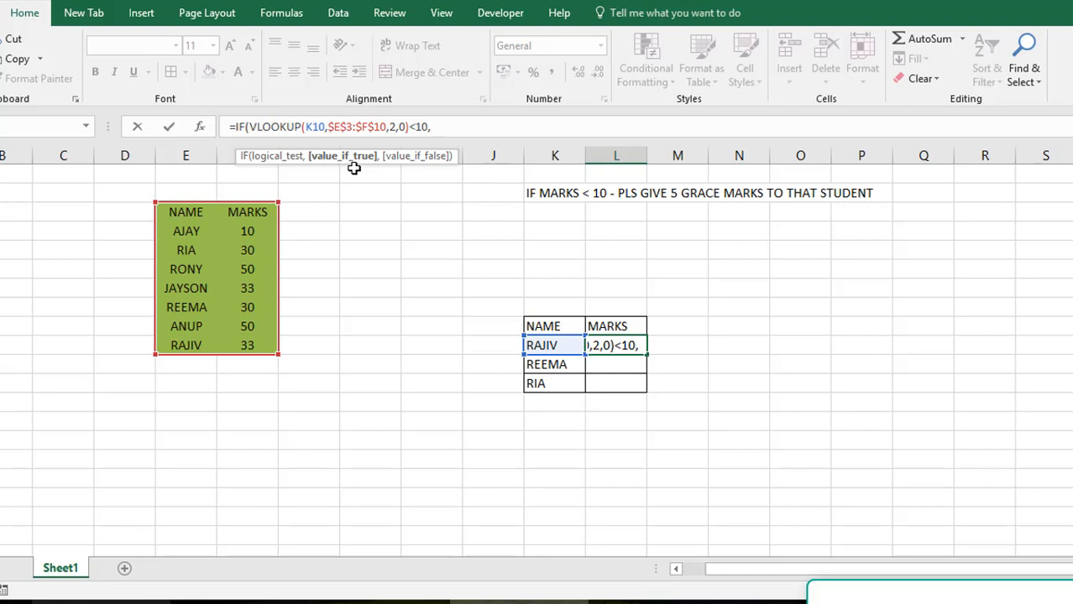
Add VLOOKUP(K10,$E$3:$F$10,2,0)+5 as the value-if-true argument of L10's IF formula
type("VLOOKUP")
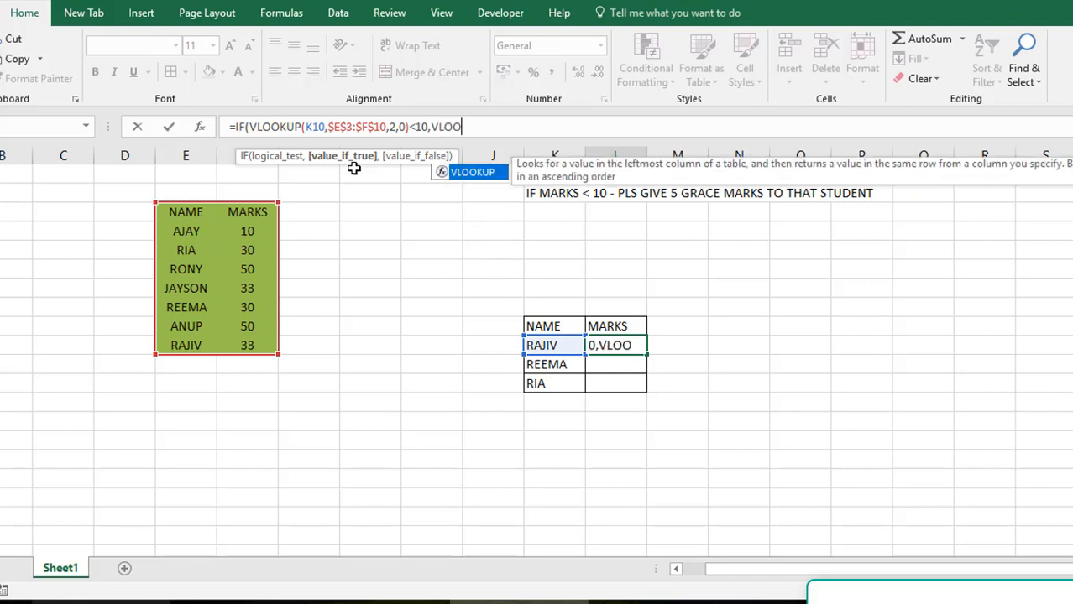
type("(")
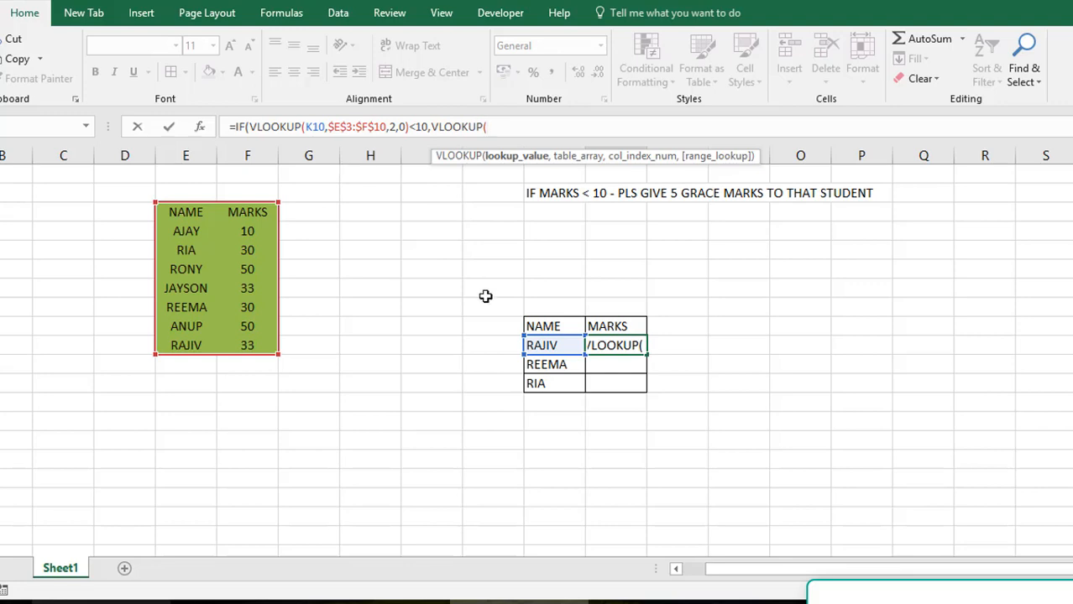
left_click(544, 346)
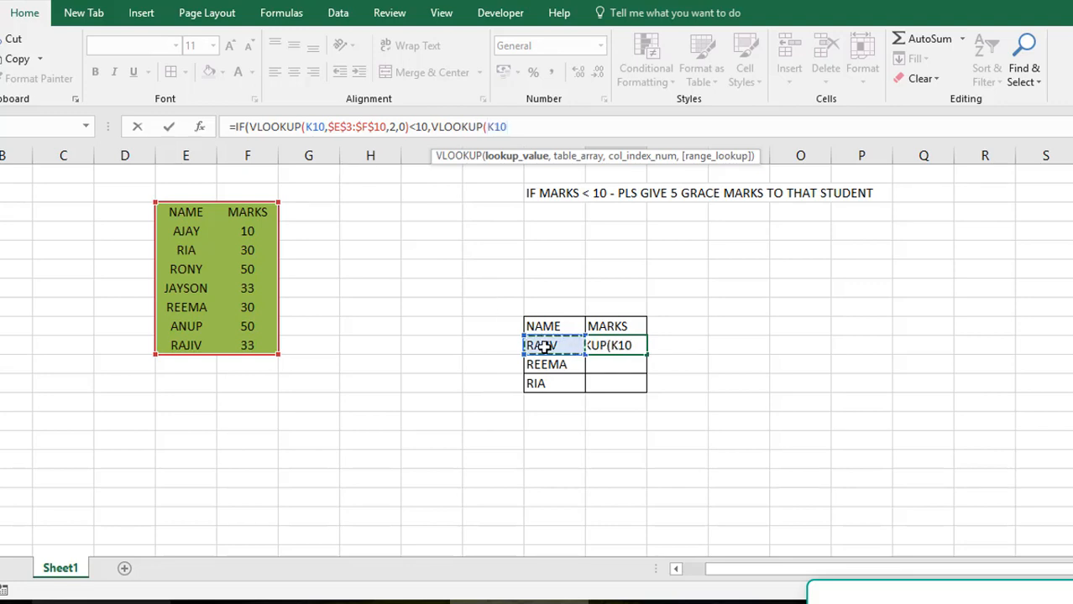
type(",")
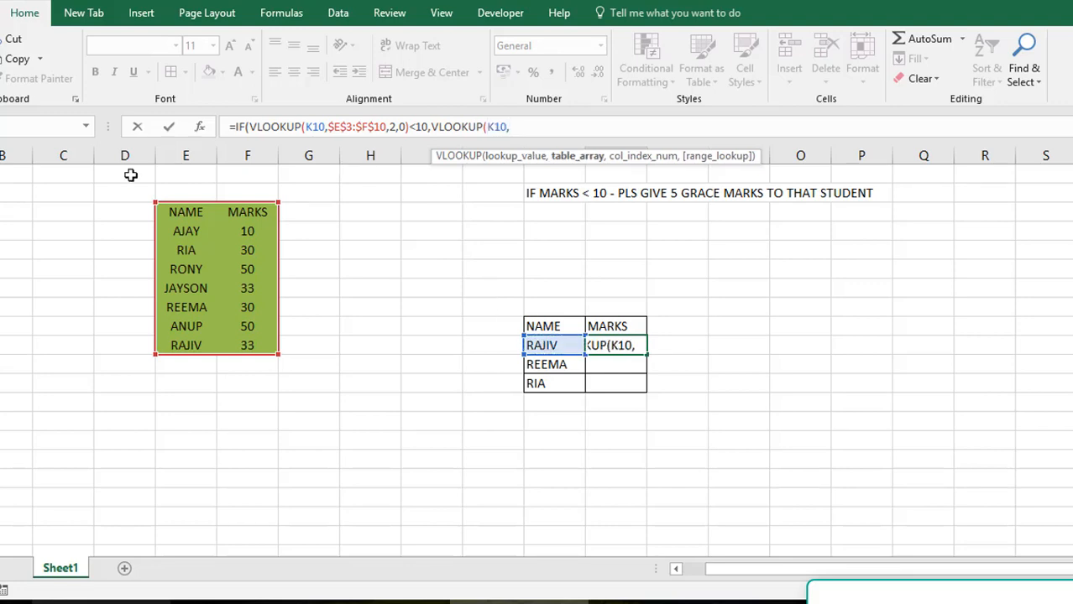
left_click(200, 211)
left_click_drag(250, 340, 251, 344)
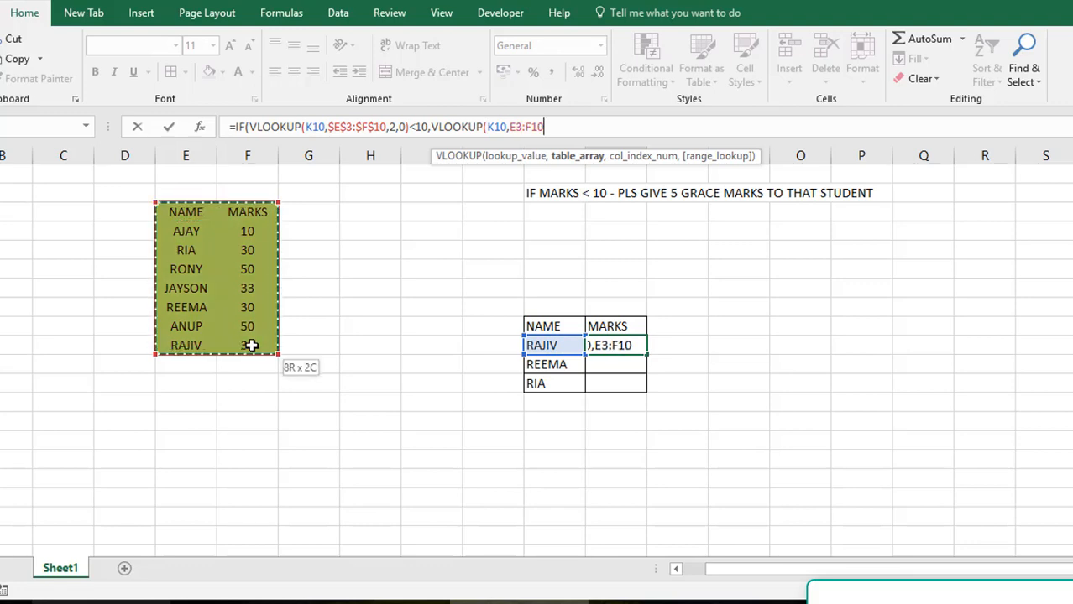
key("F4")
type(",2,")
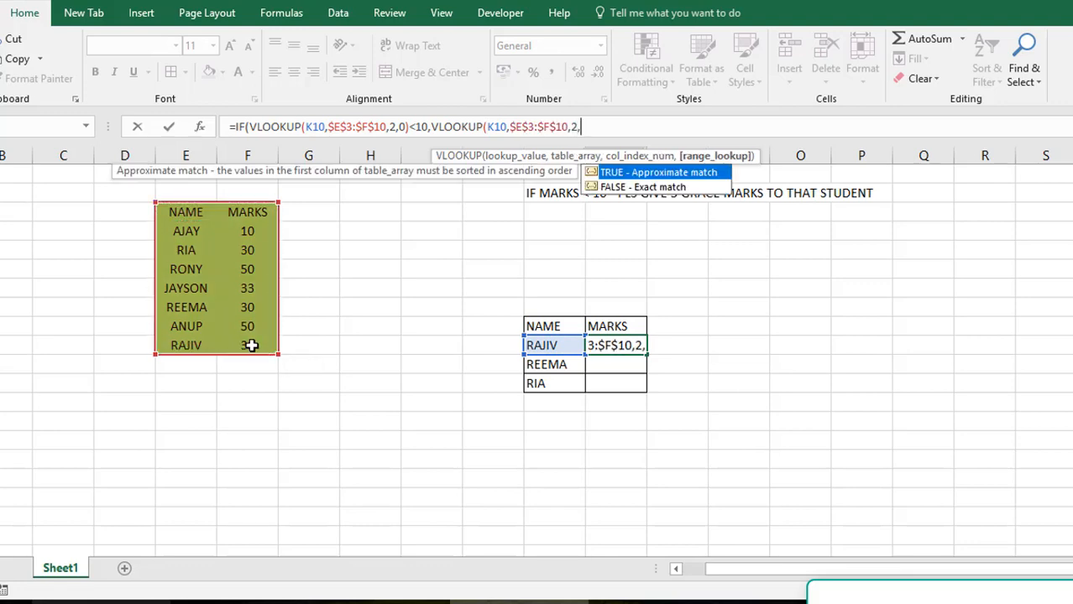
type("0)")
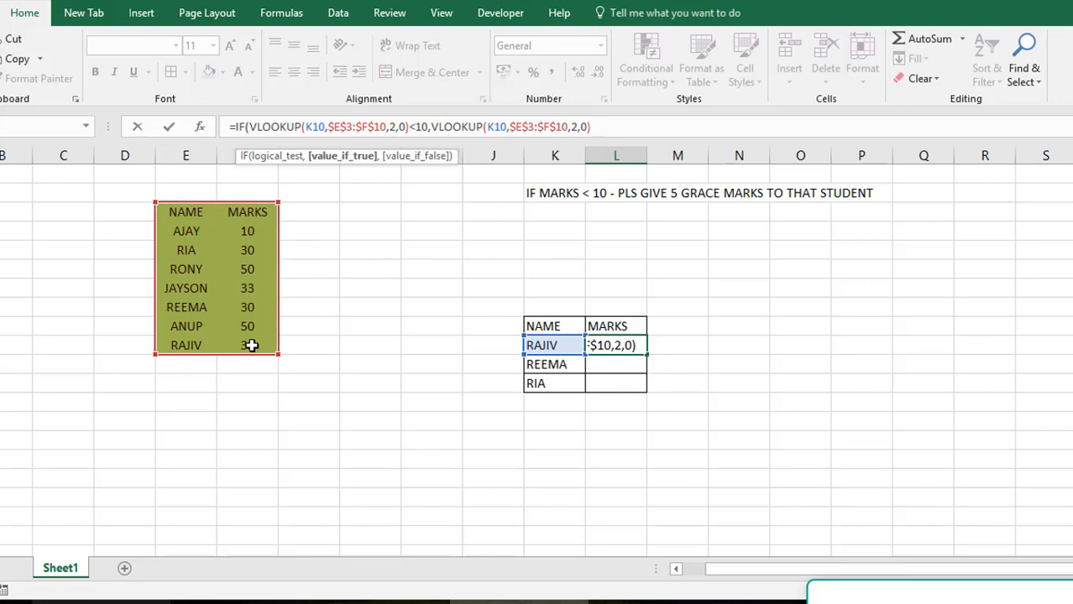
type("+5,")
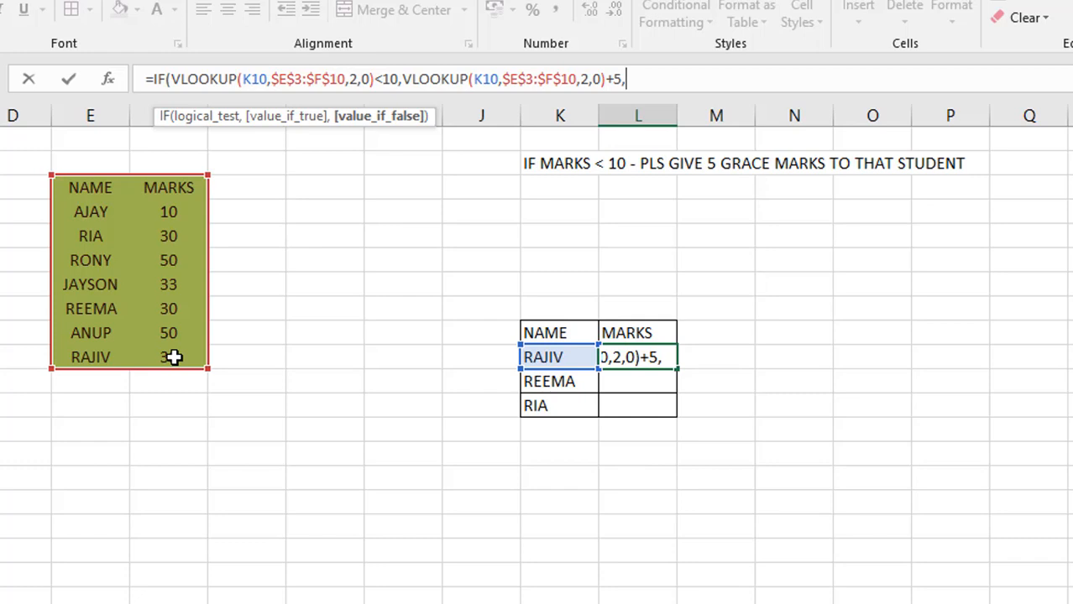
Add VLOOKUP(K10,E3:F10,2,0) as the value-if-false argument in L10 and enter the formula, accepting the suggested closing-bracket correction
type("VLOOKUP")
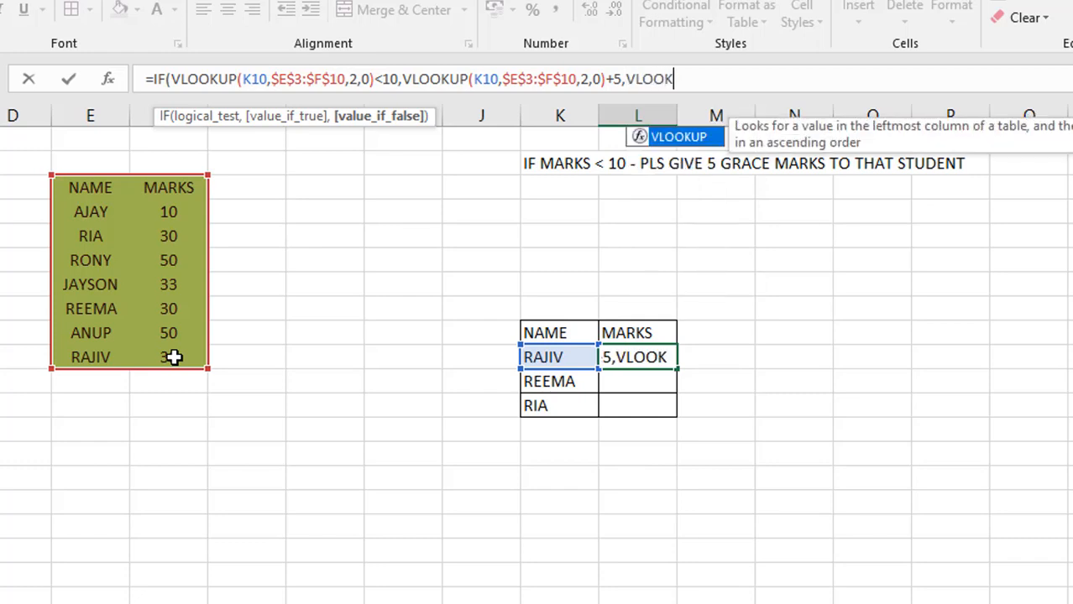
type("(")
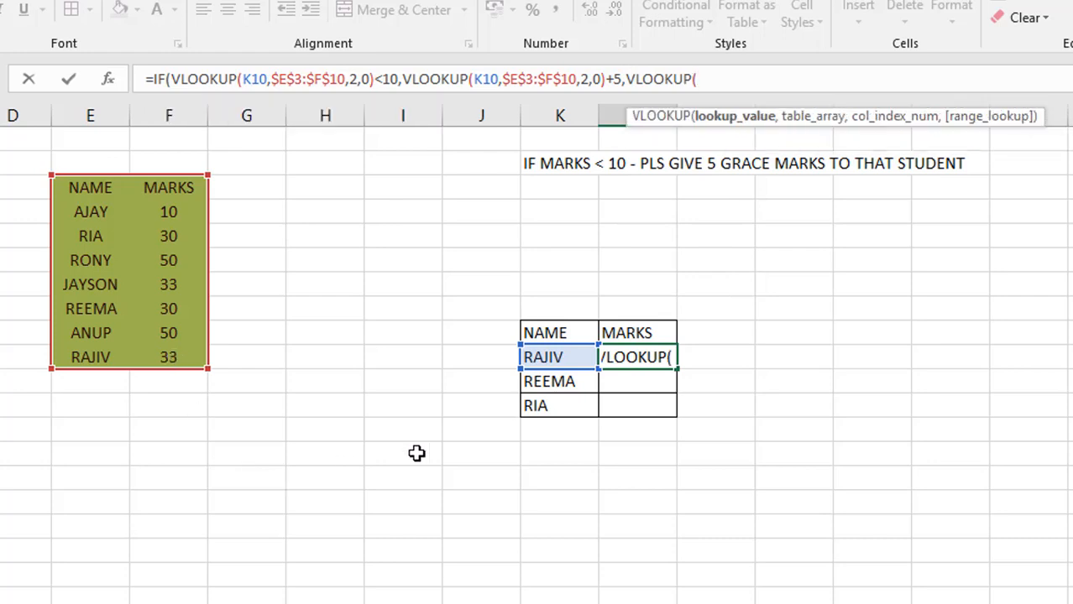
left_click(550, 356)
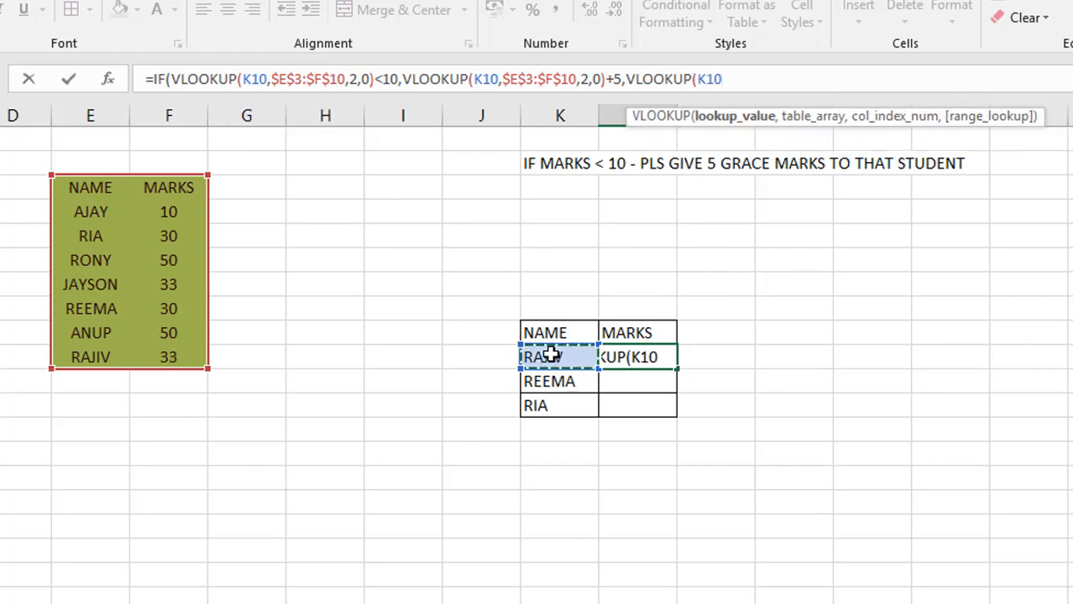
type(",")
left_click(103, 185)
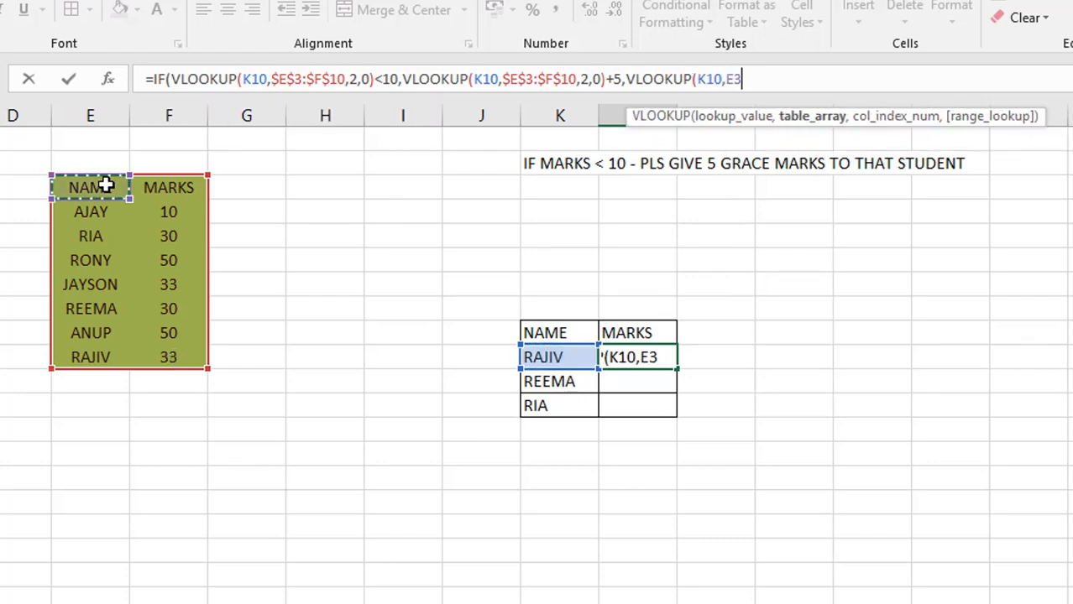
left_click_drag(179, 357, 179, 357)
type(",2,0")
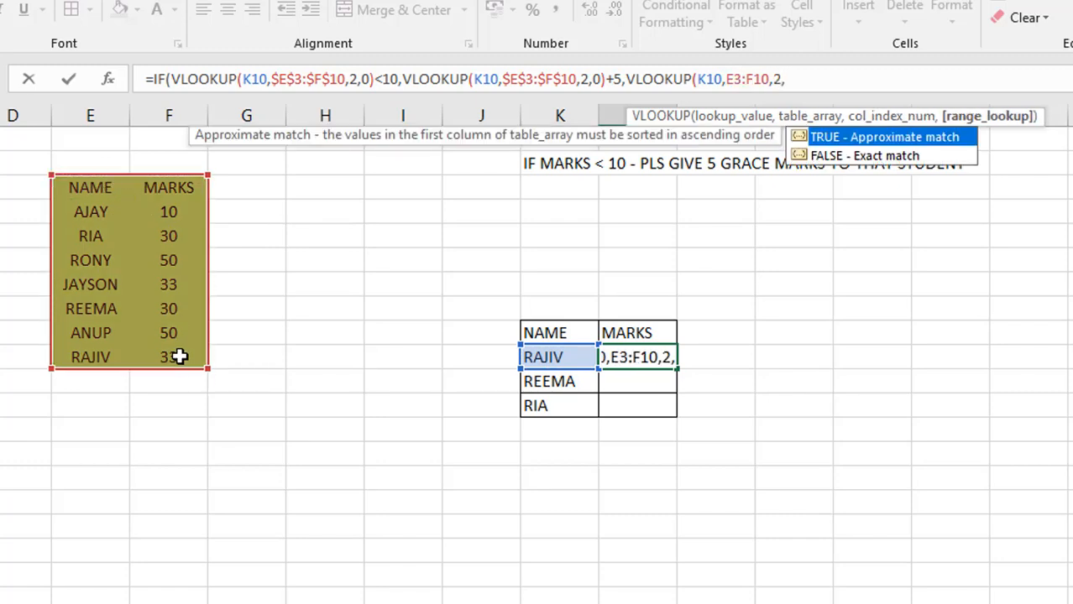
type(")")
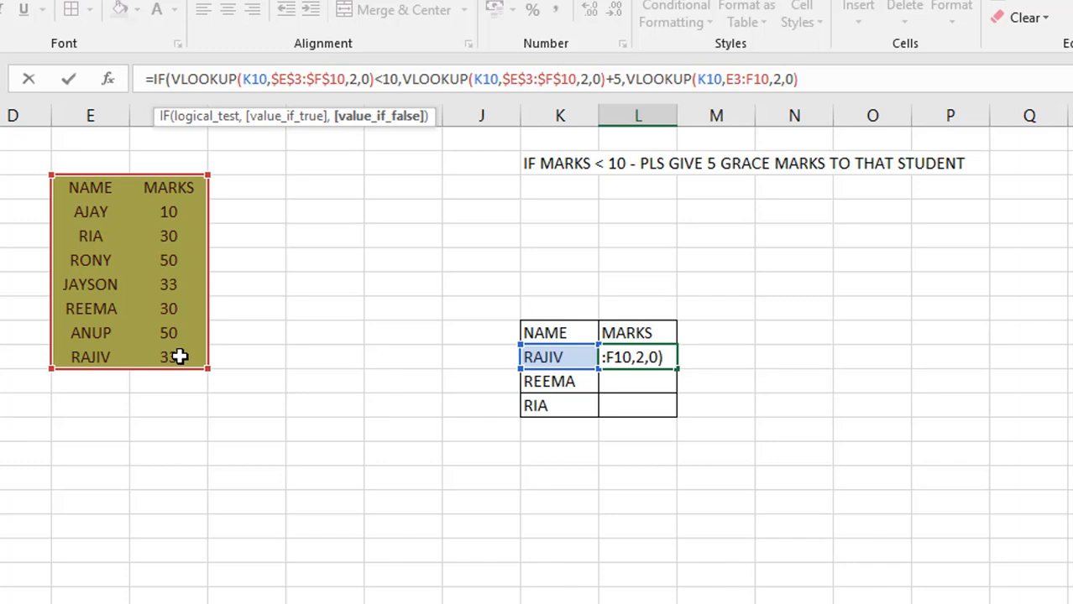
key("Return")
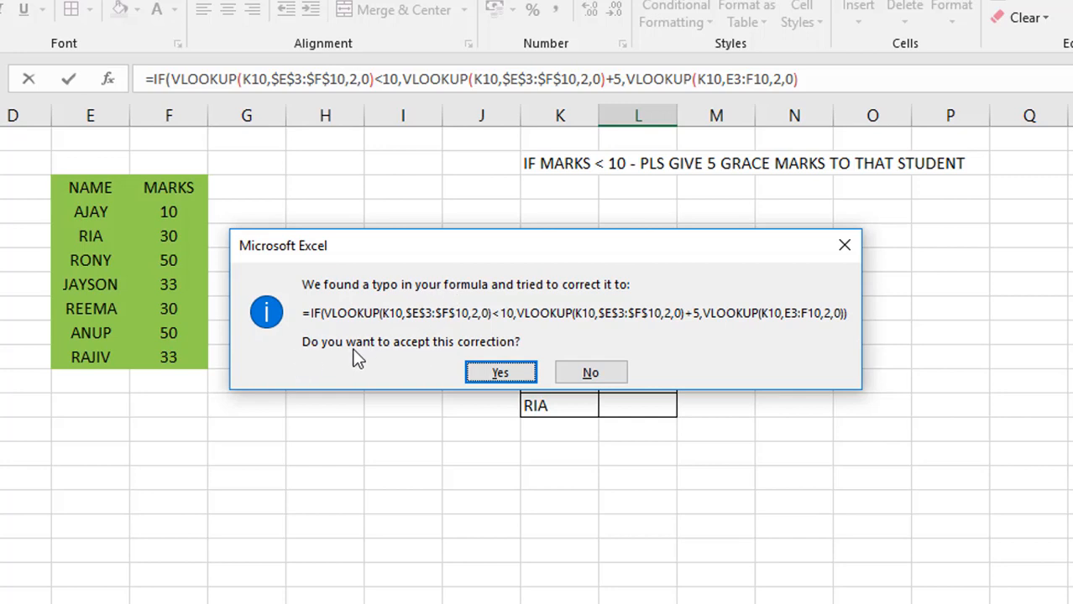
left_click(509, 374)
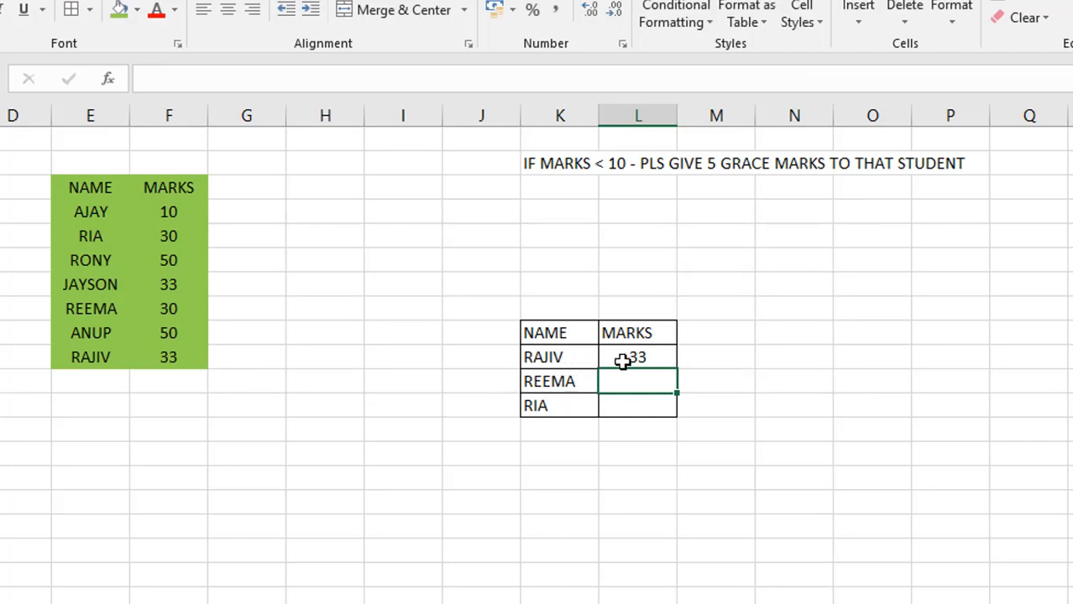
Make the last VLOOKUP range in L10 absolute as $E$3:$F$10 and fill the formula down to L12
left_click(630, 359)
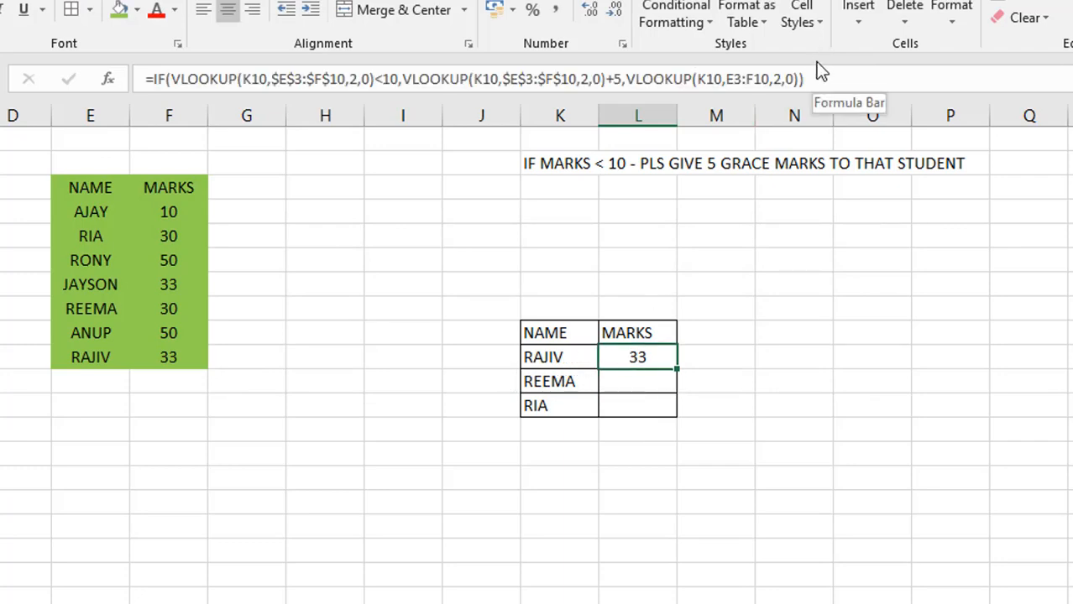
left_click(738, 81)
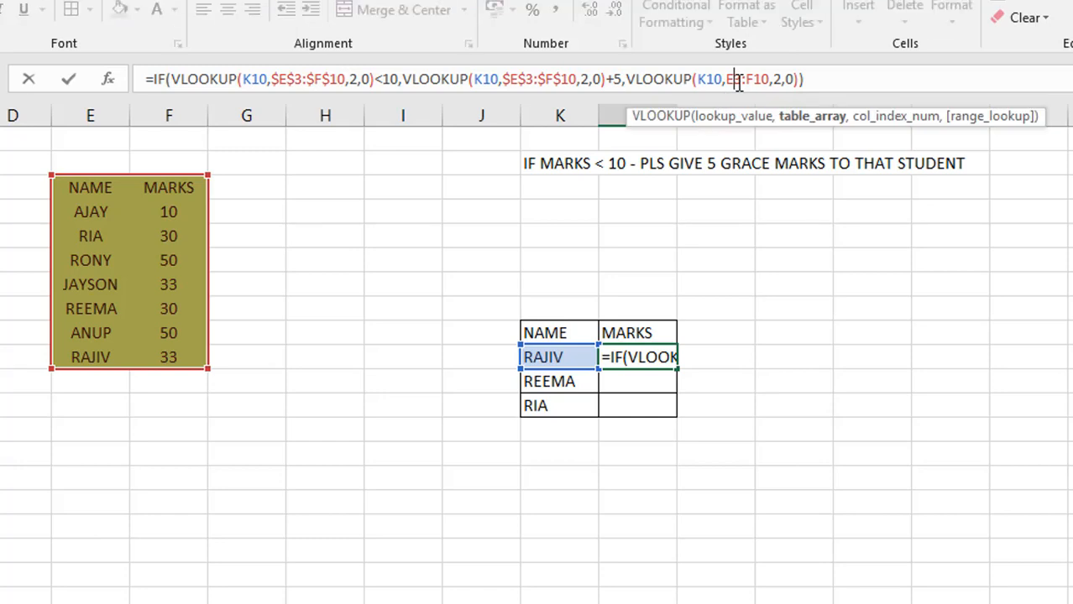
key("F4")
left_click(771, 79)
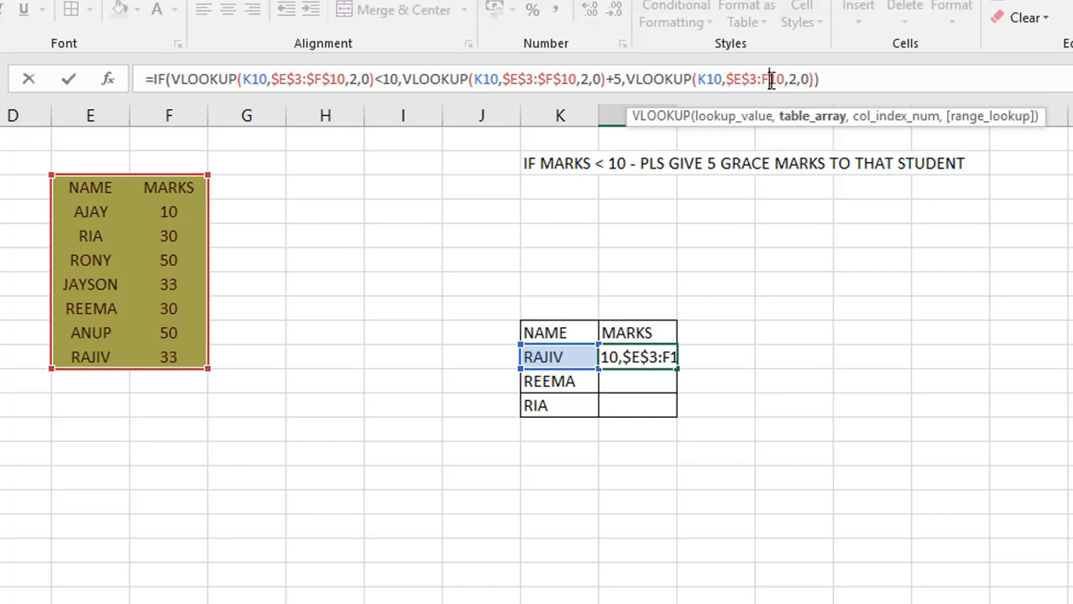
key("F4")
key("Return")
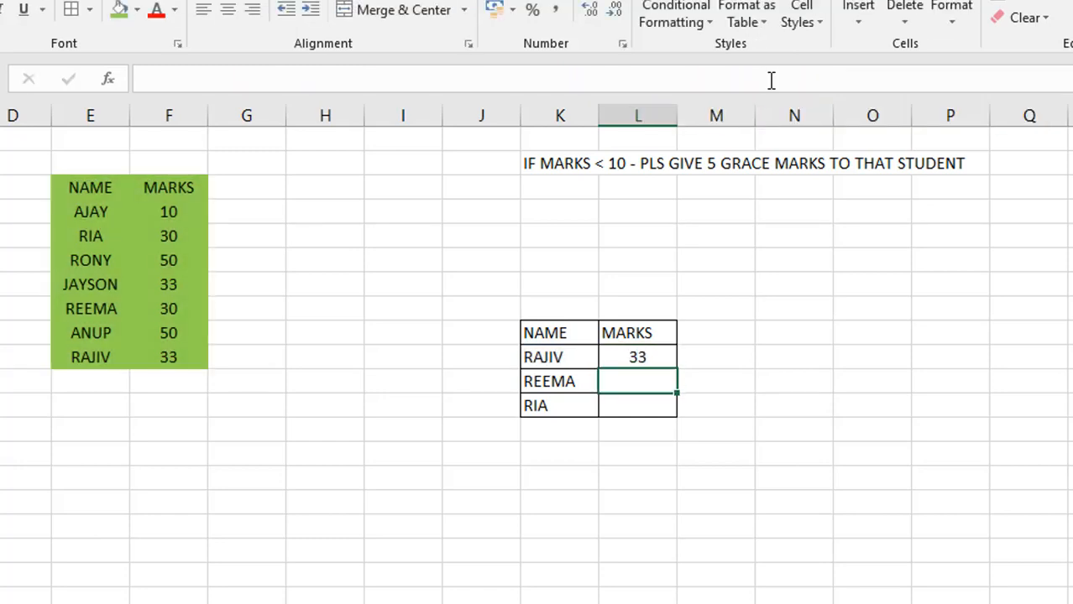
key("Up")
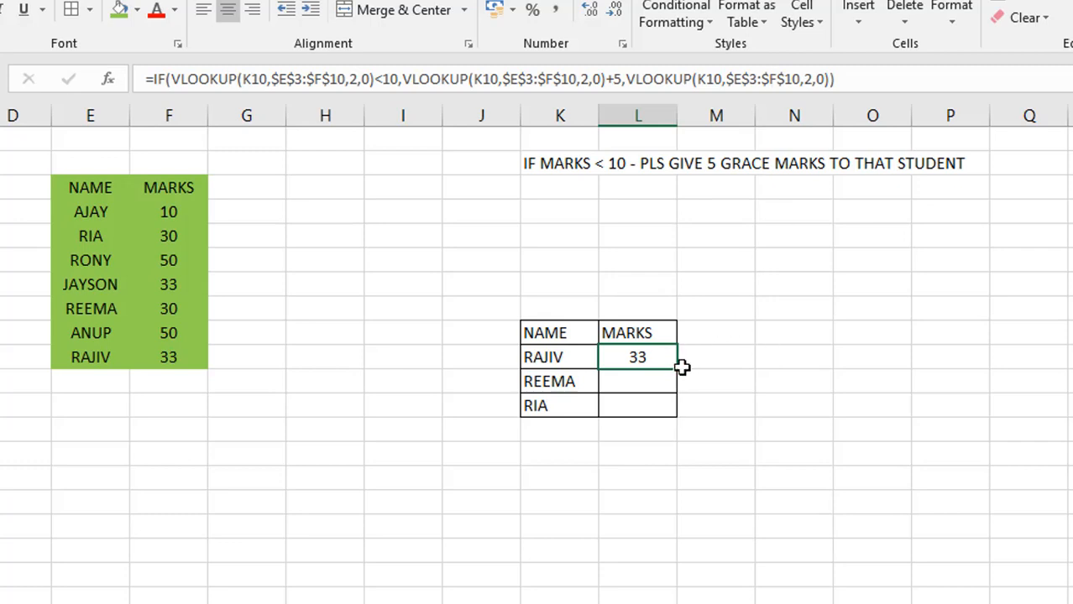
left_click_drag(676, 367, 666, 418)
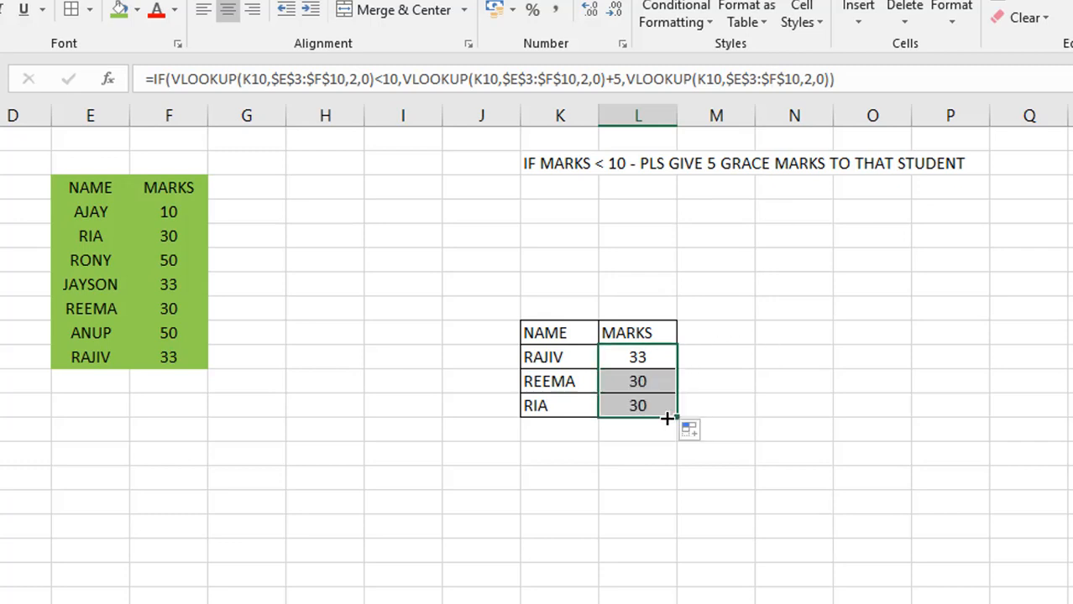
Compare the marks returned in the lookup table with the students' marks in the green source table
left_click(94, 242)
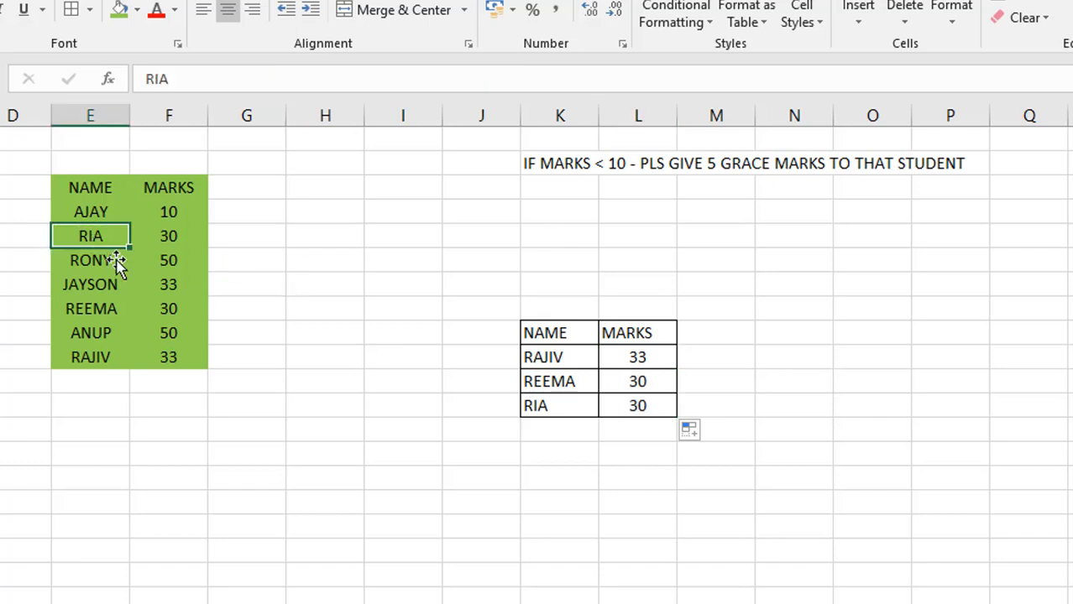
key("Down")
key("Down")
key("Down")
key("Down")
key("Down")
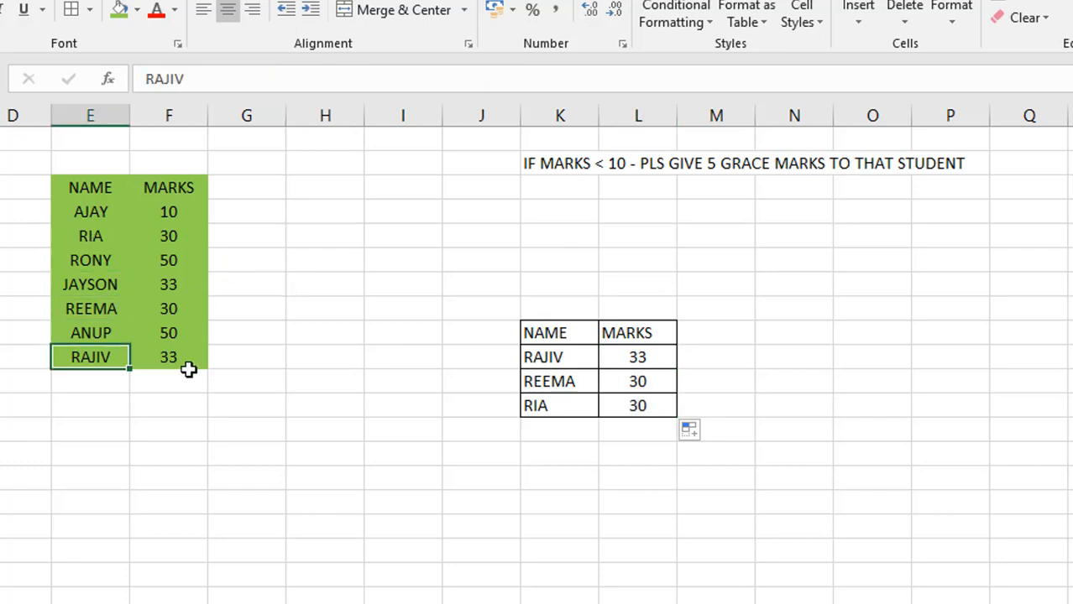
key("Down")
left_click(188, 367)
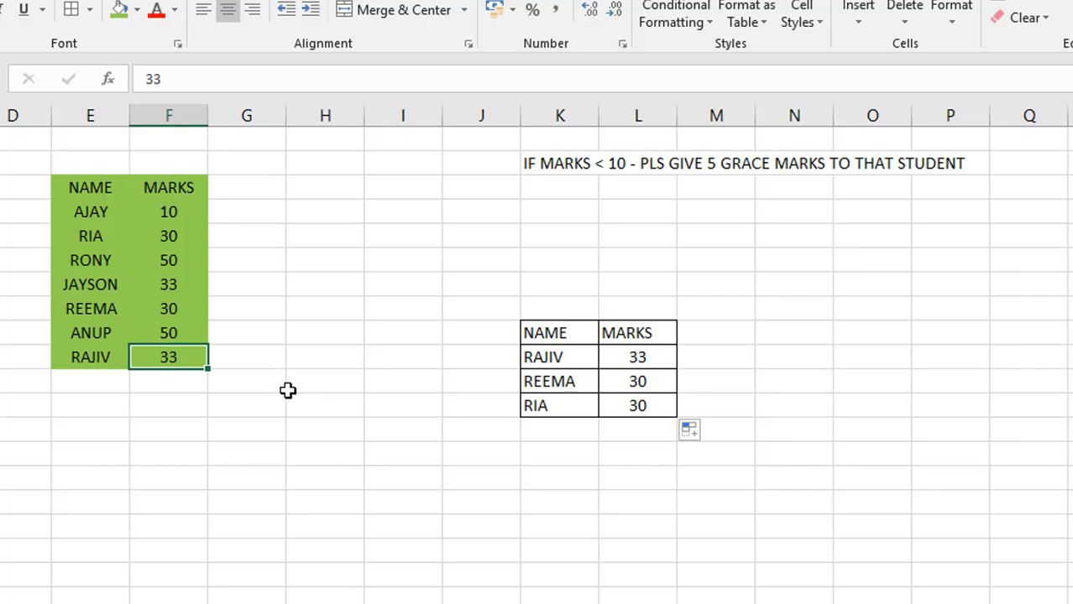
left_click(645, 359)
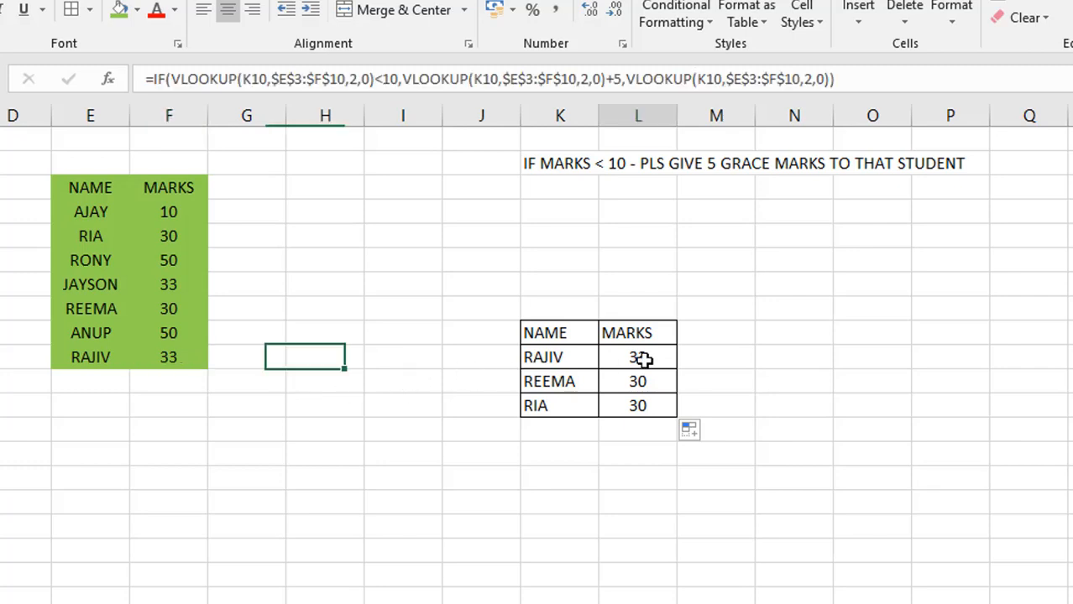
key("Left")
key("Left")
key("Left")
key("Left")
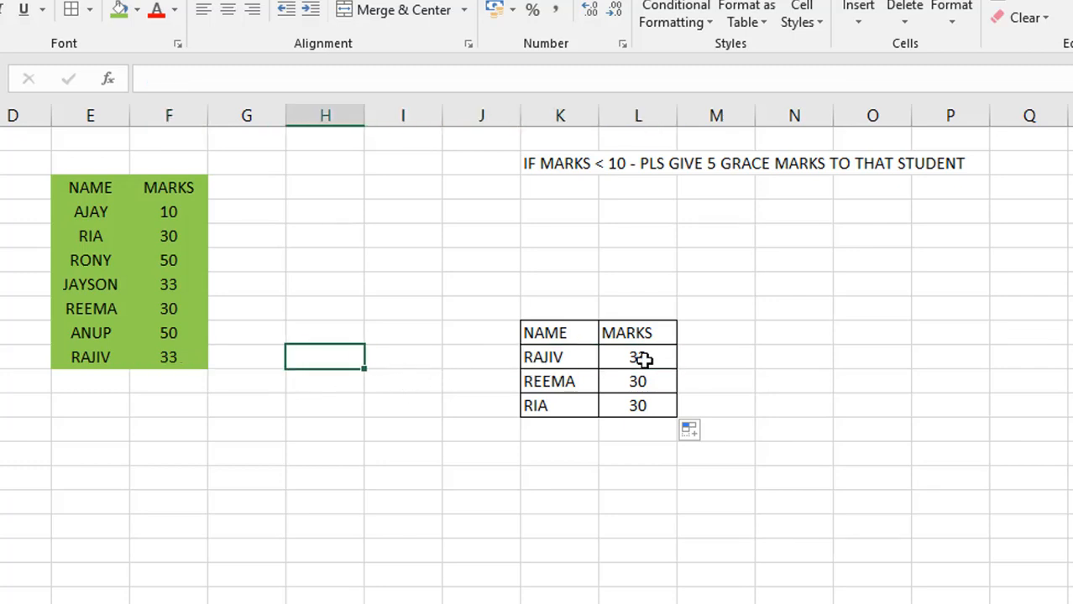
key("Up")
key("Right")
key("Down")
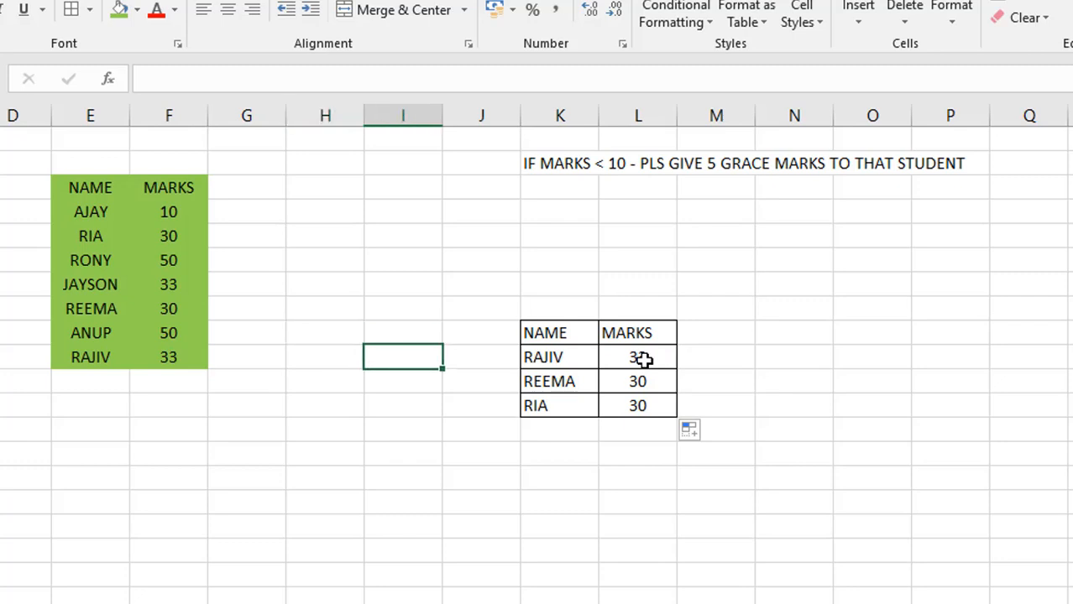
key("Down")
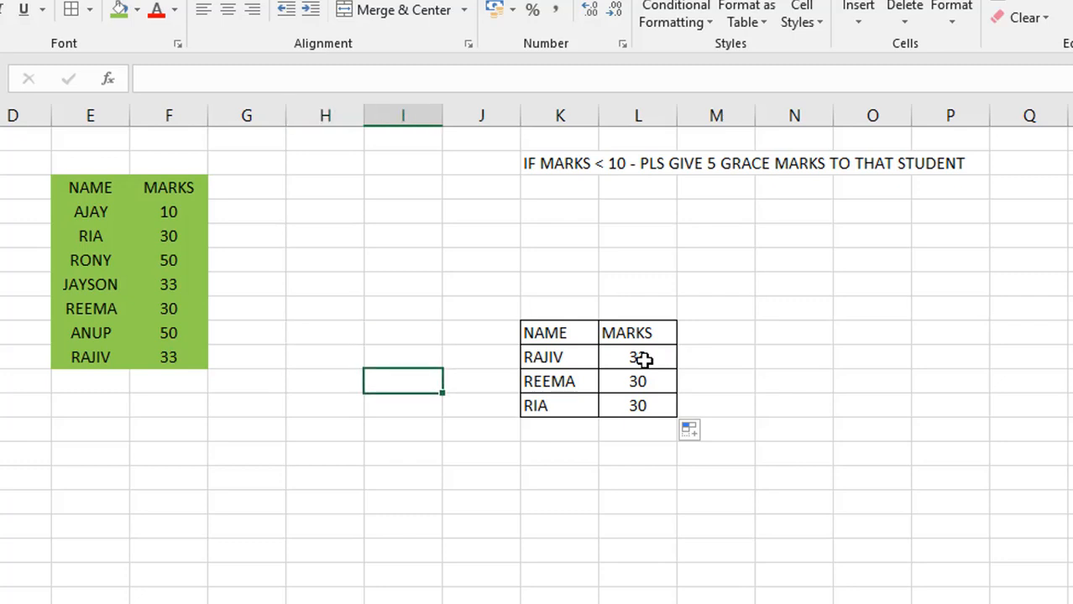
Set the mark in F5 of the green source table to 3 and check the formula result in L12
left_click(627, 411)
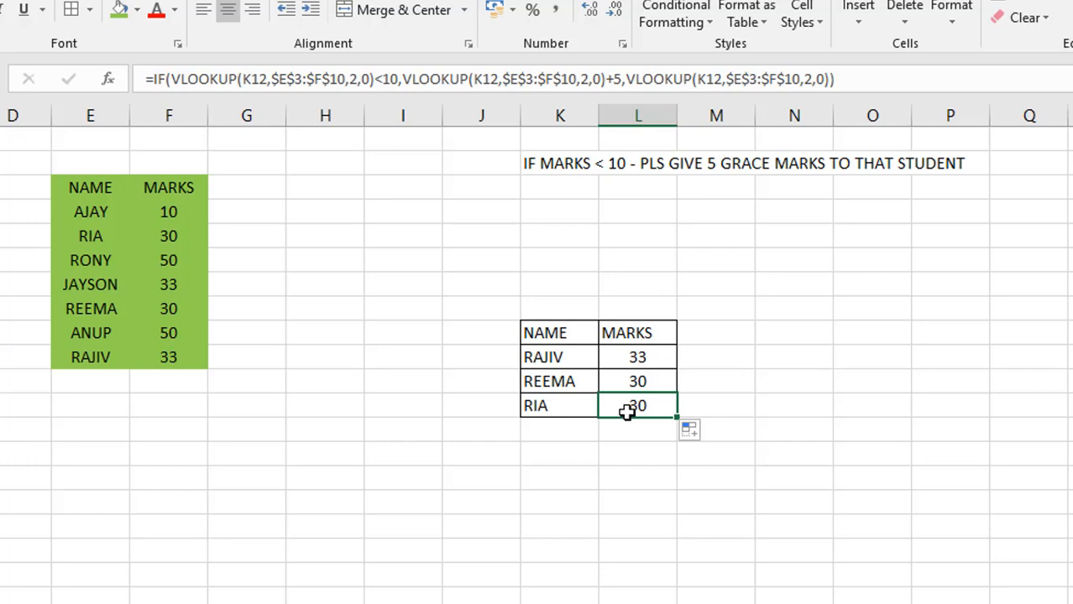
left_click(177, 232)
type("3")
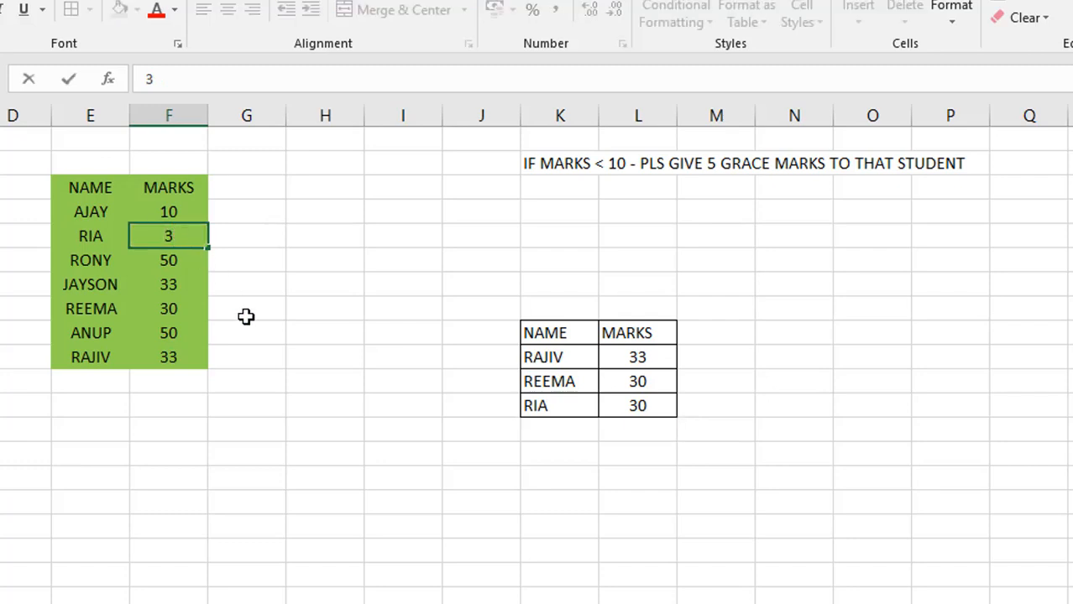
key("Return")
left_click(635, 409)
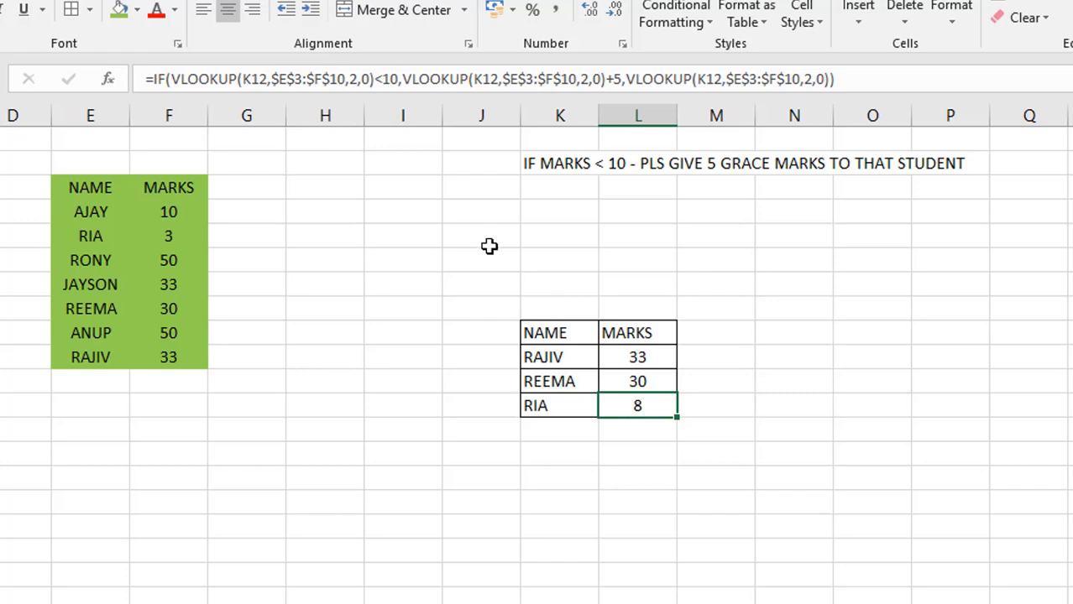
left_click(421, 232)
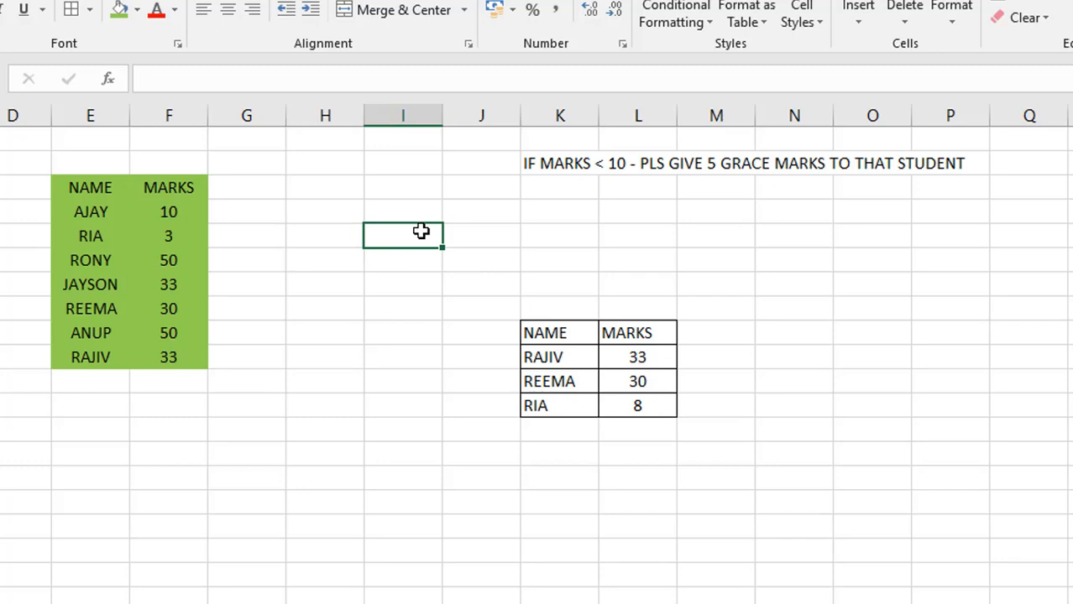
type("WE")
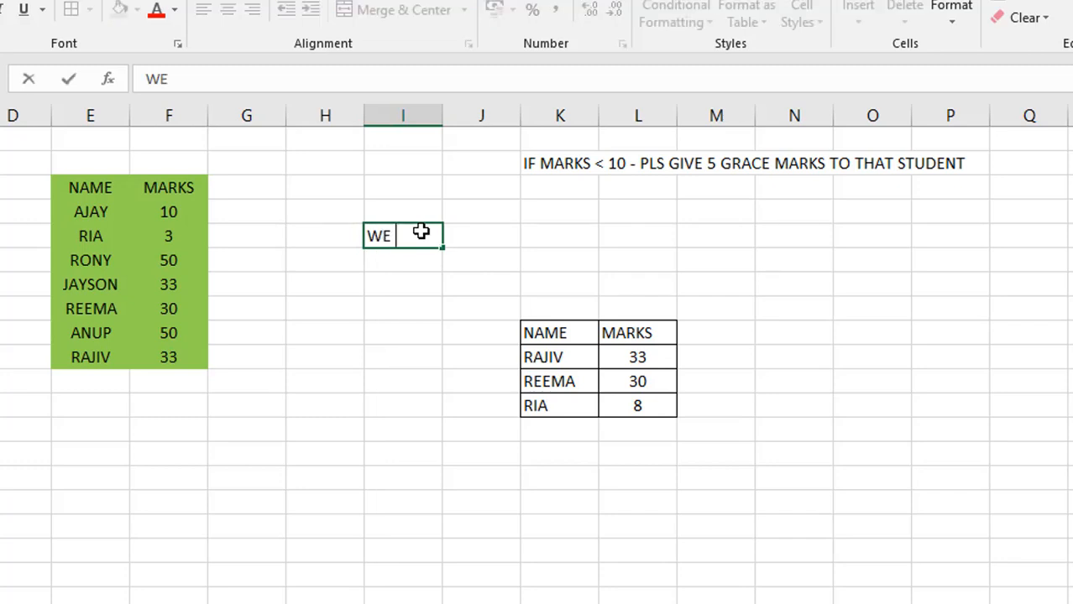
key("BackSpace")
key("BackSpace")
Enter the note "WE FOUND THE MARKS OF A STUDENT USING VLOOKUP" in N5
left_click(788, 235)
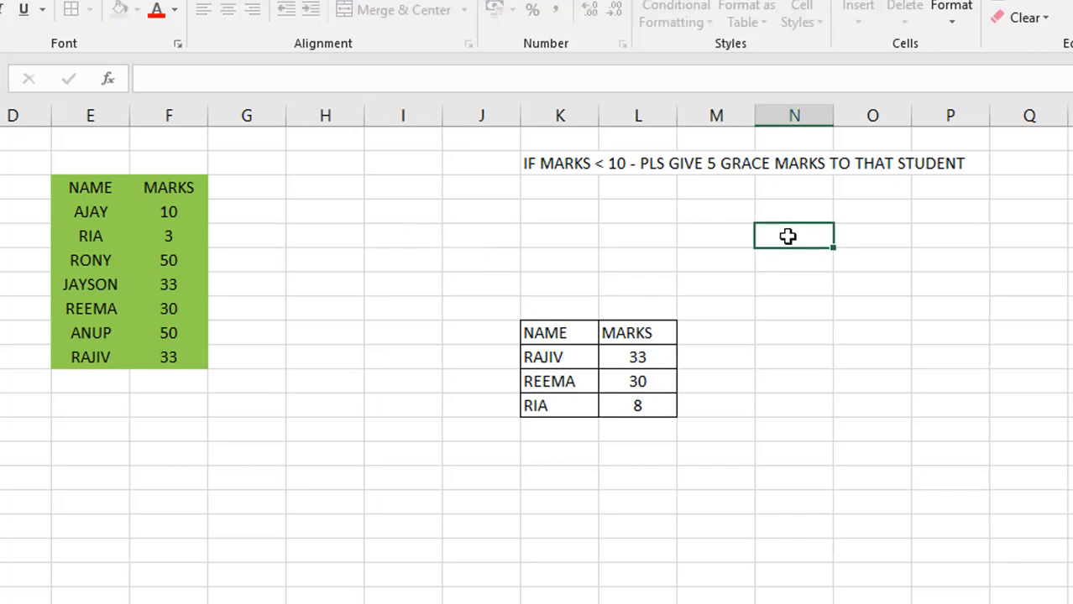
type("WE FOUND")
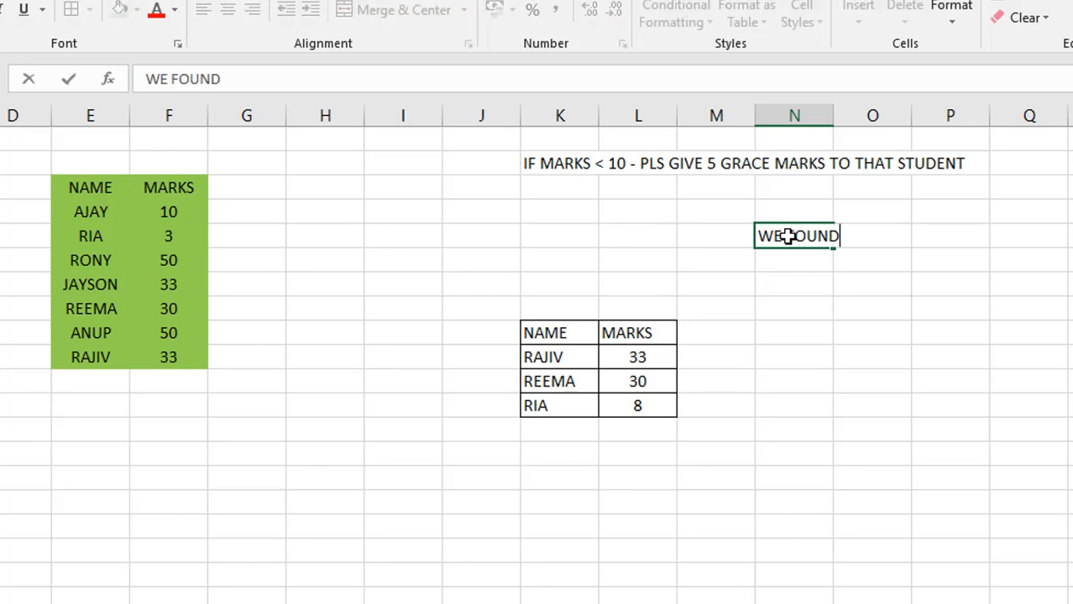
type(" THE MARKS")
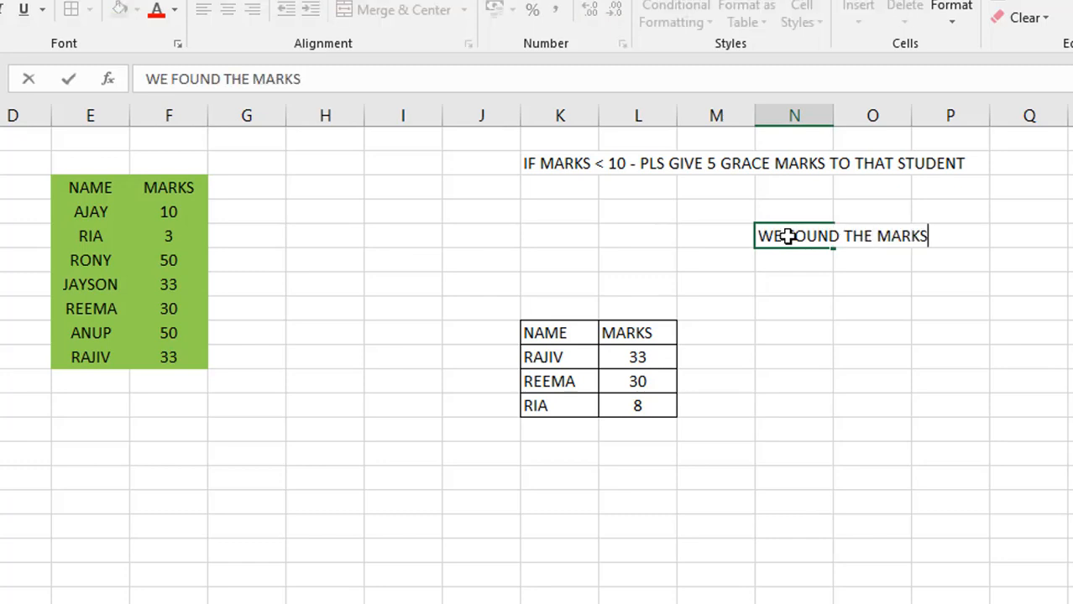
type(" OF A")
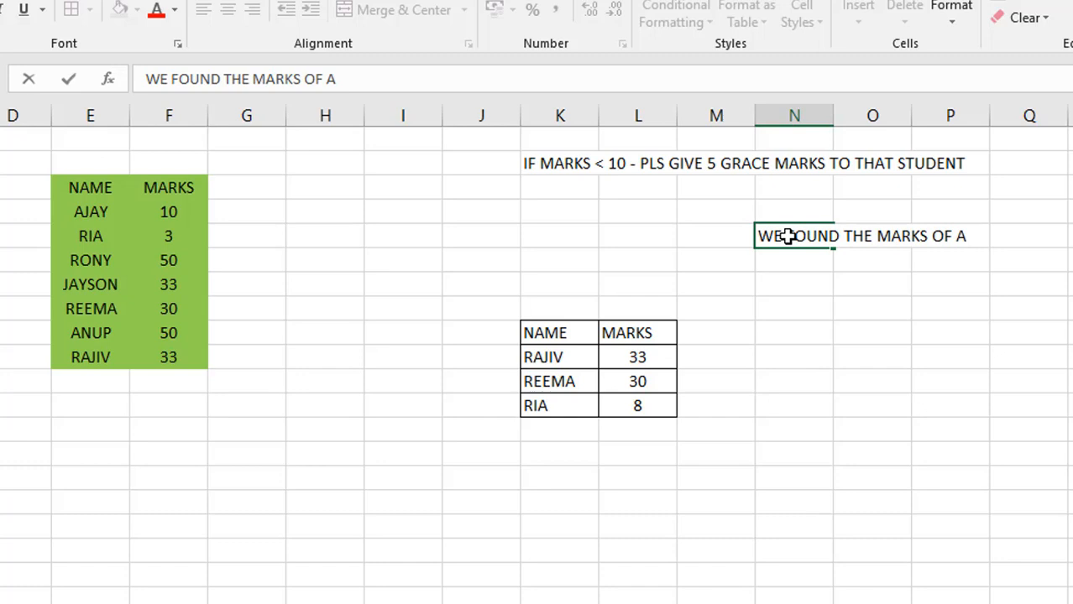
type(" STUDENT U")
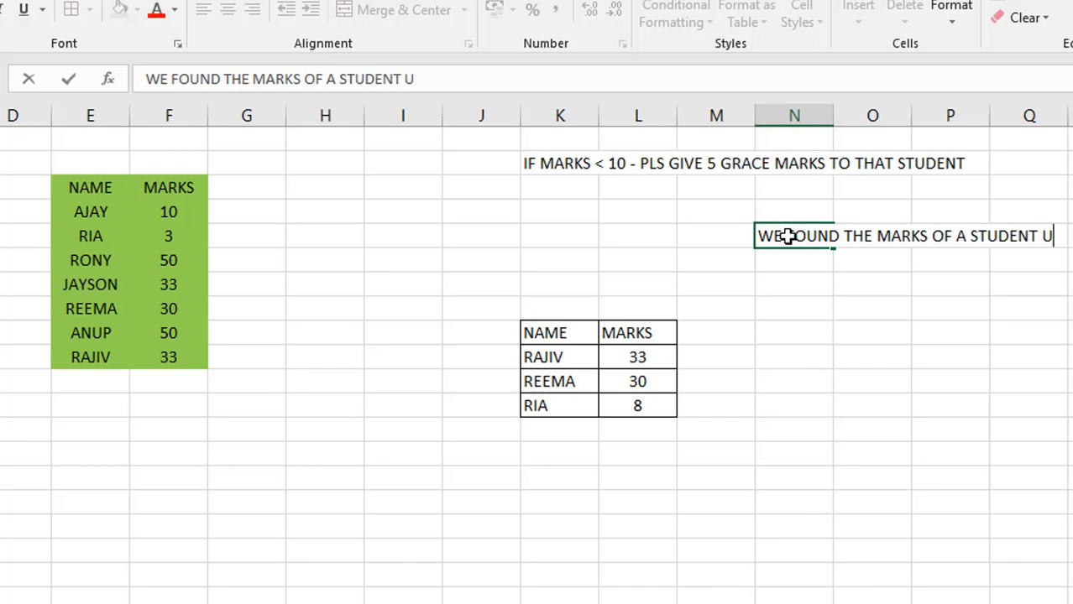
type("SING VLOOKUP")
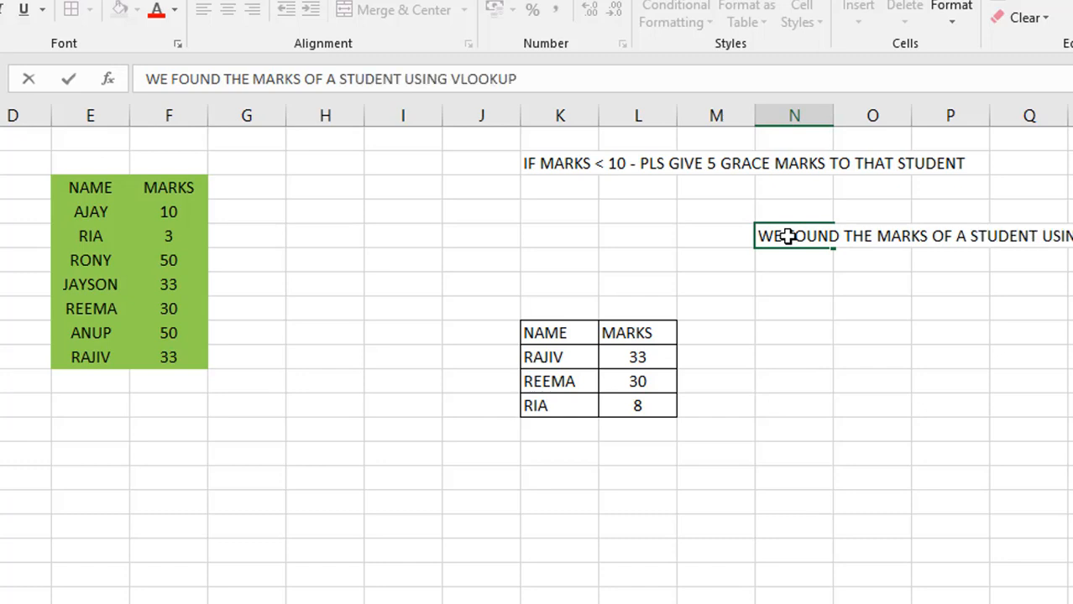
key("Return")
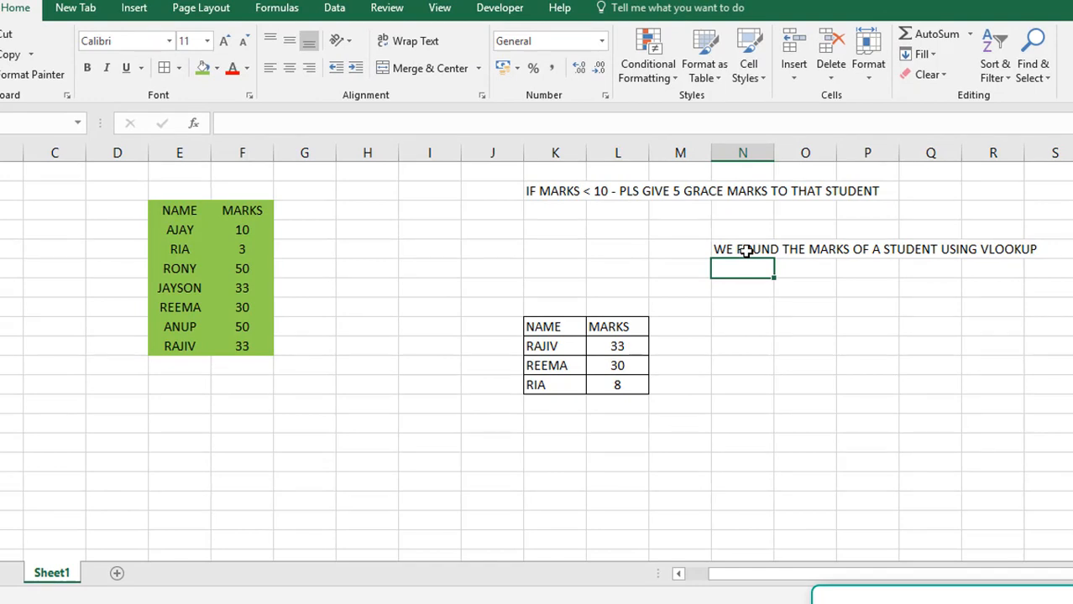
Apply all borders to the green source table and the empty row beneath it, E3:F11
left_click(617, 346)
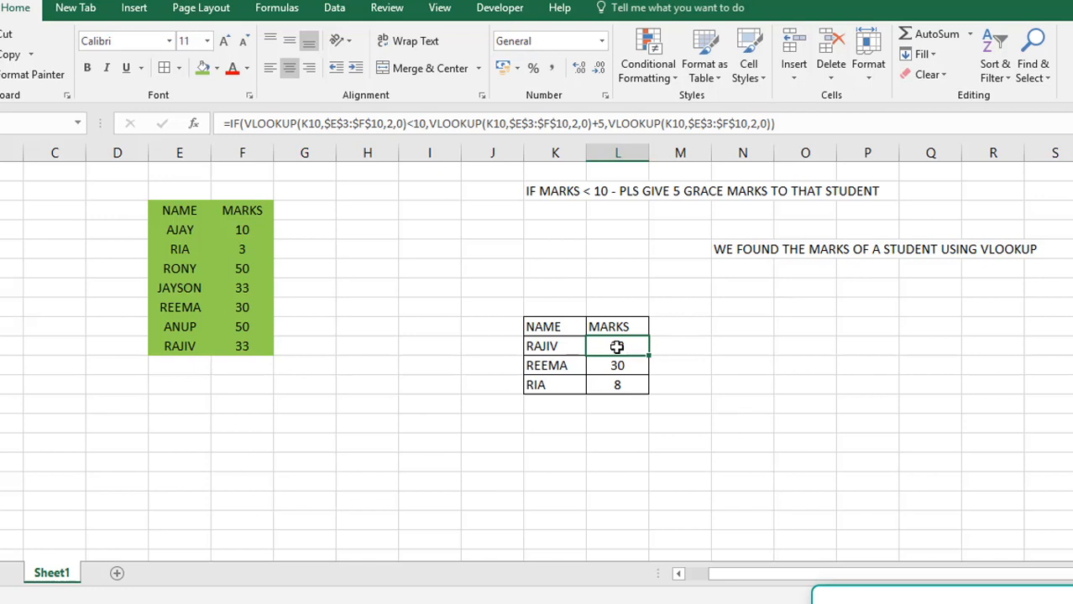
left_click(198, 211)
left_click(251, 361, "shift")
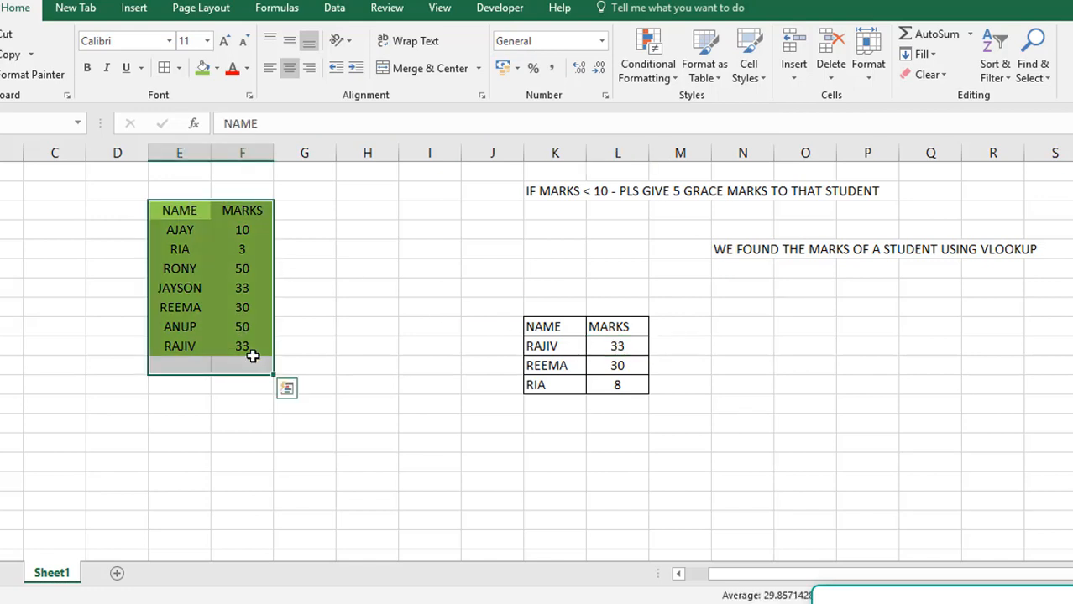
left_click(164, 67)
left_click(354, 400)
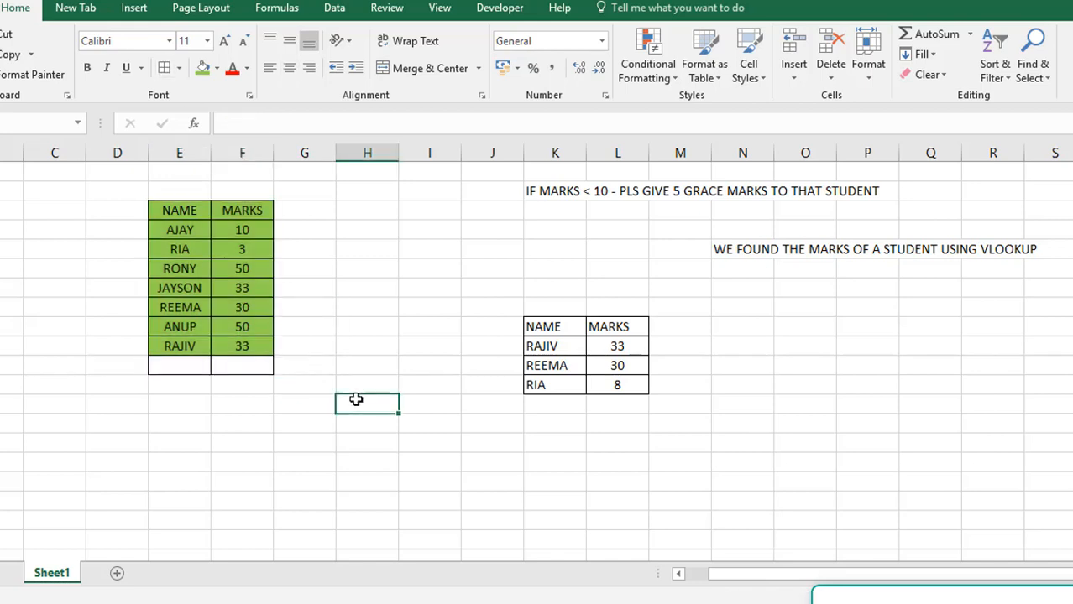
Enter the note "IF MARKS <10 THEN ADD THE 5 TO THE CURRENT MARKS" in N6
left_click(760, 266)
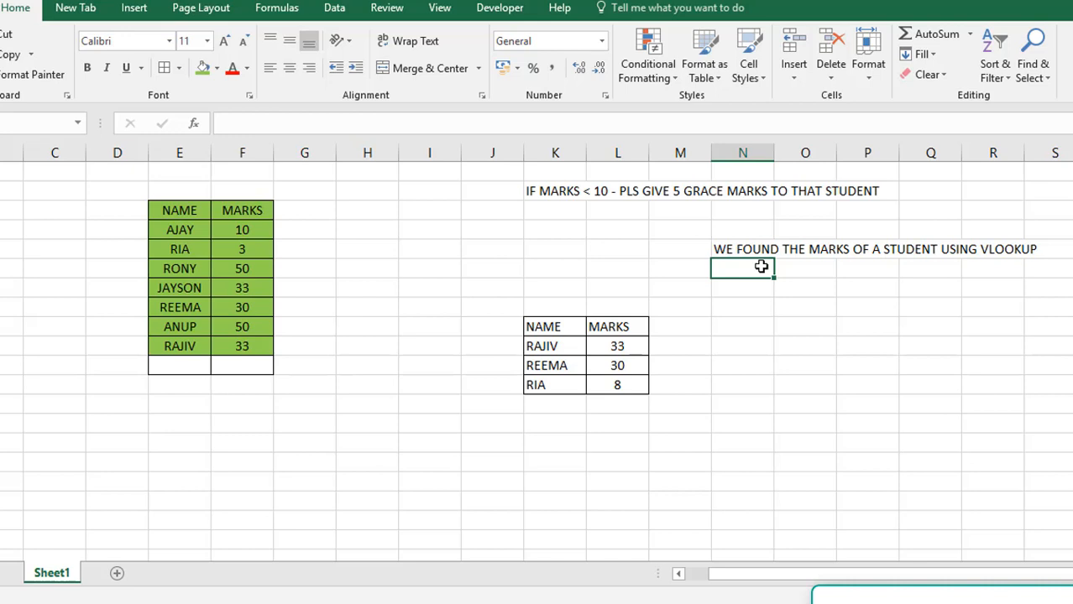
type("IF MARKS")
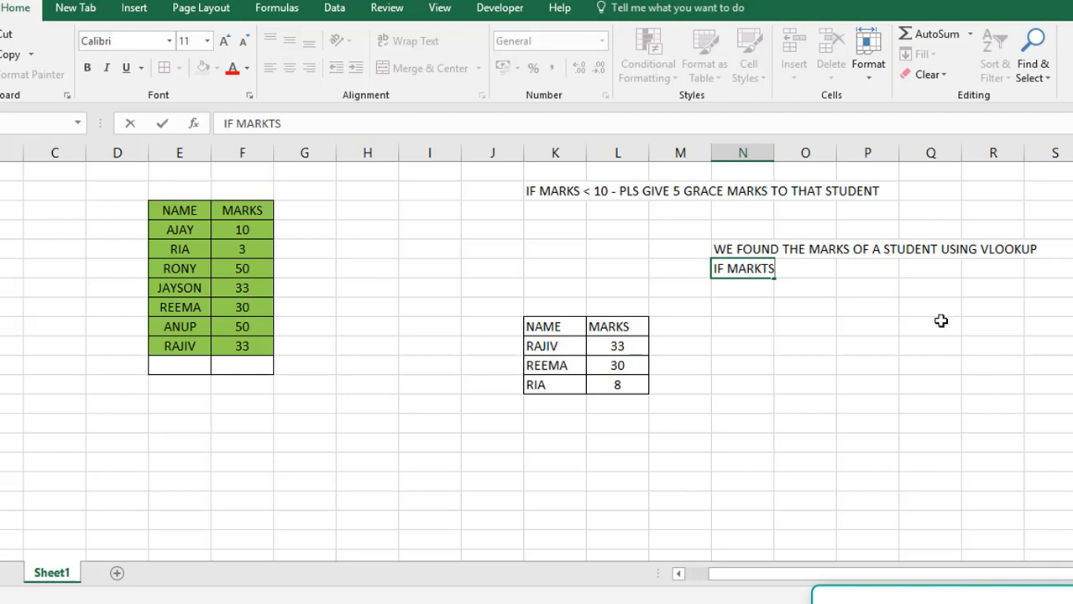
key("BackSpace")
key("BackSpace")
type("S <10")
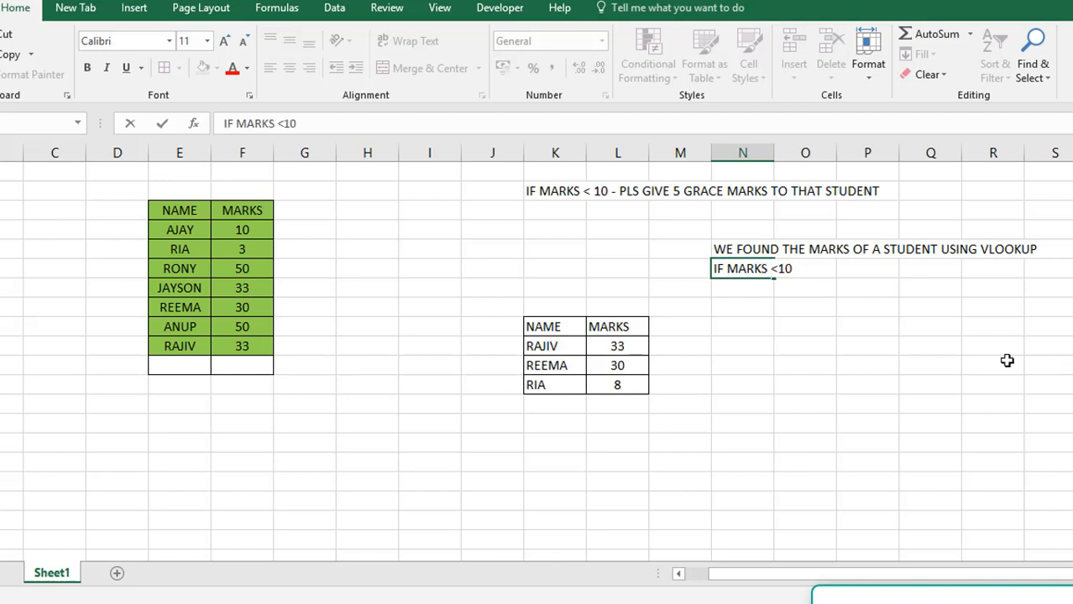
type(" H")
key("BackSpace")
type("THEN ADD ")
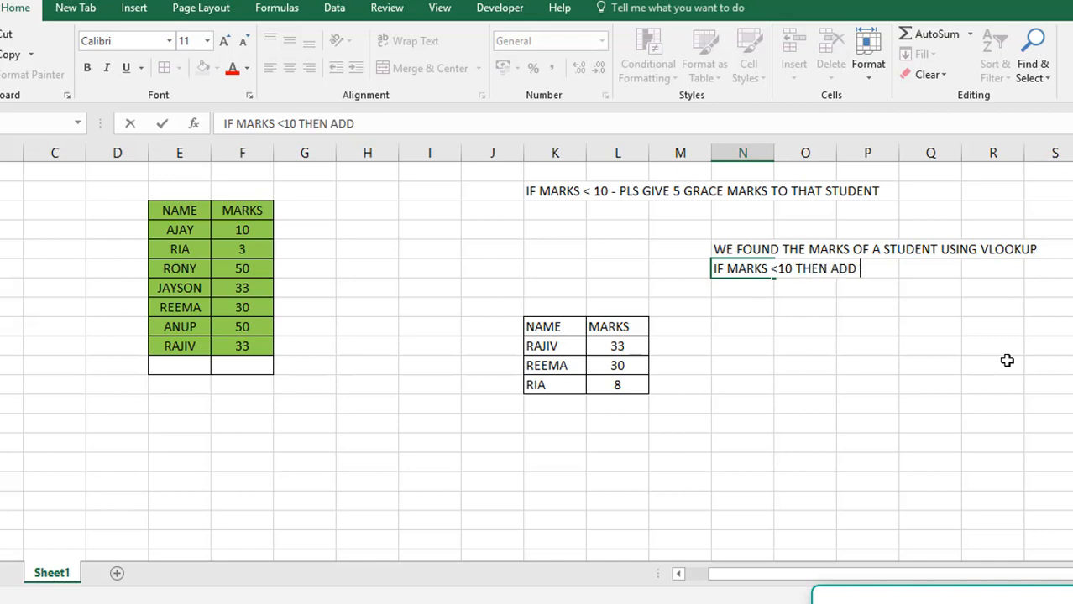
type("THE 5 T")
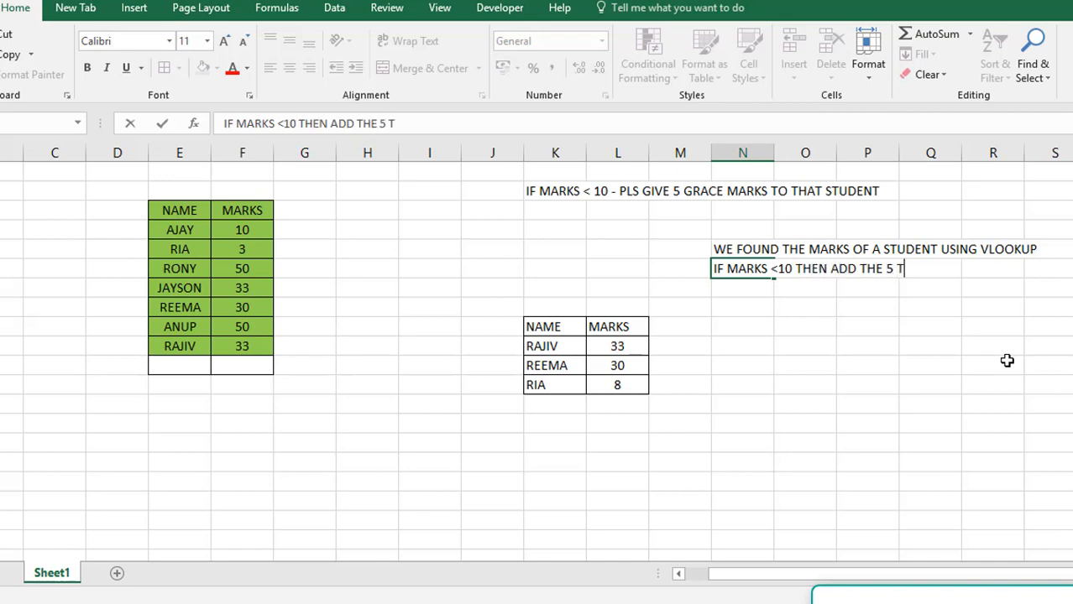
type("O THE CURRENT MARKS")
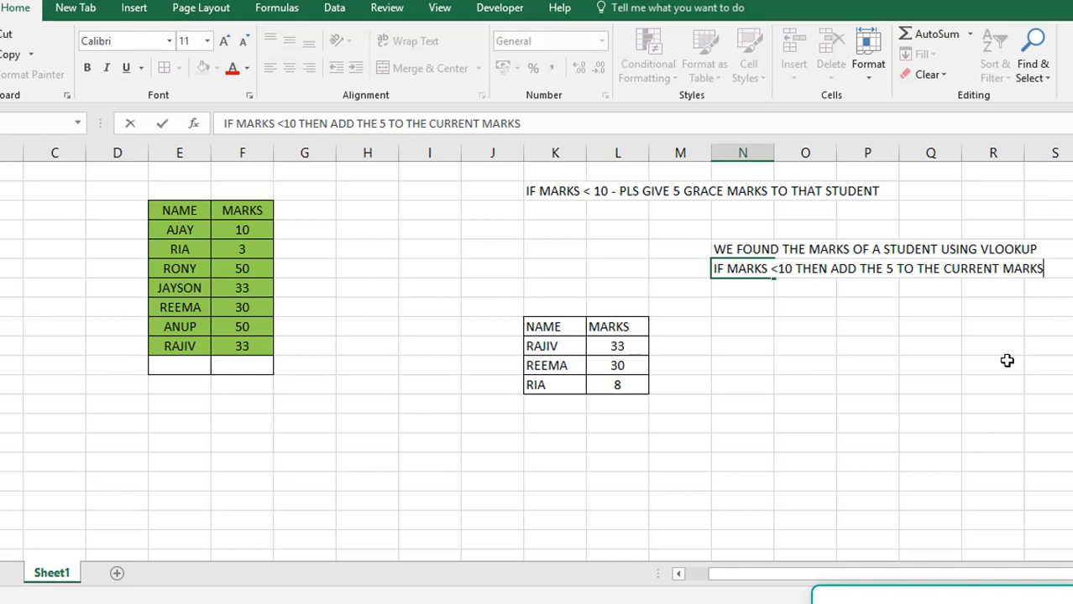
key("Return")
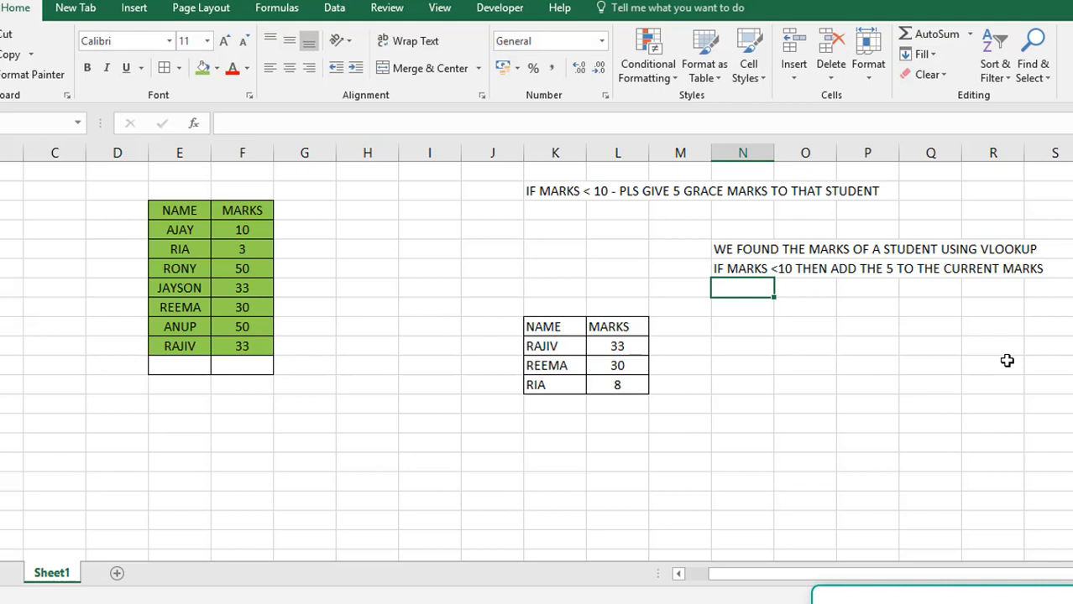
Examine the logical test VLOOKUP(K10,$E$3:$F$10,2,0)<10 in the IF formula of L10
left_click(638, 345)
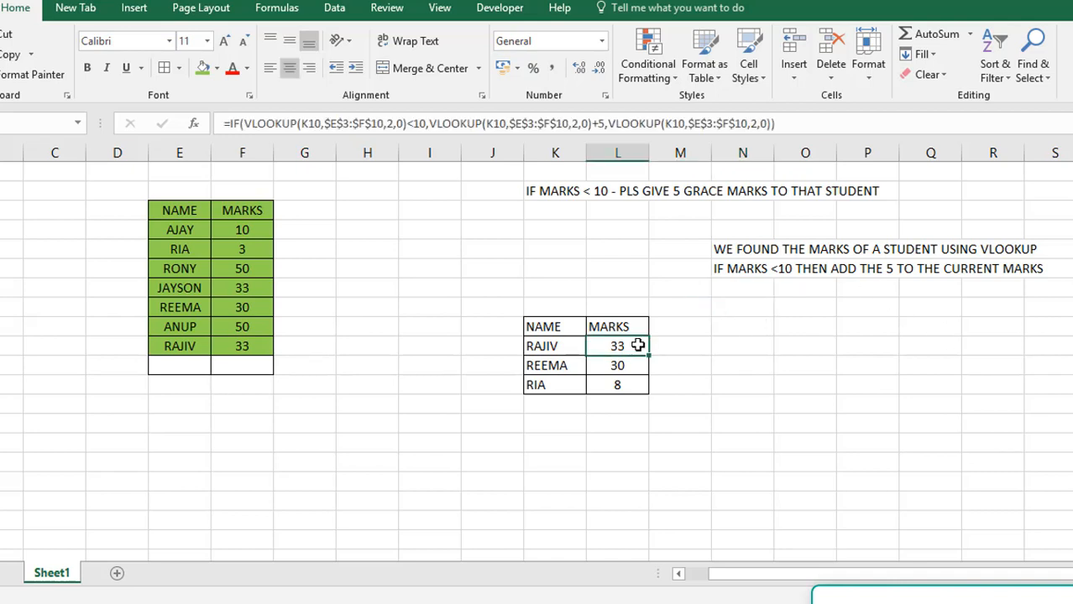
left_click(248, 123)
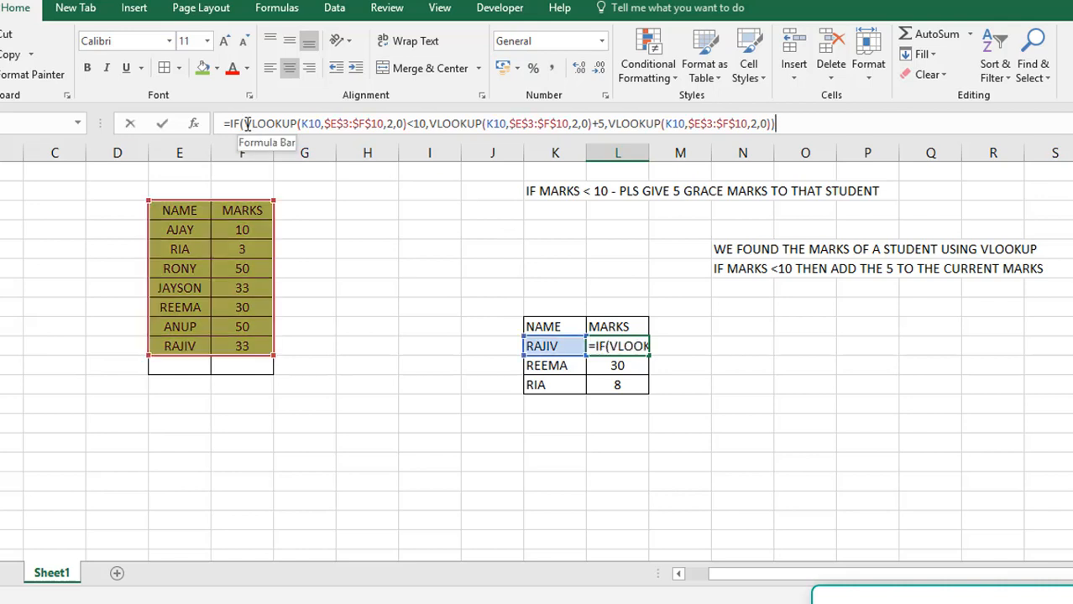
left_click(406, 124, "shift")
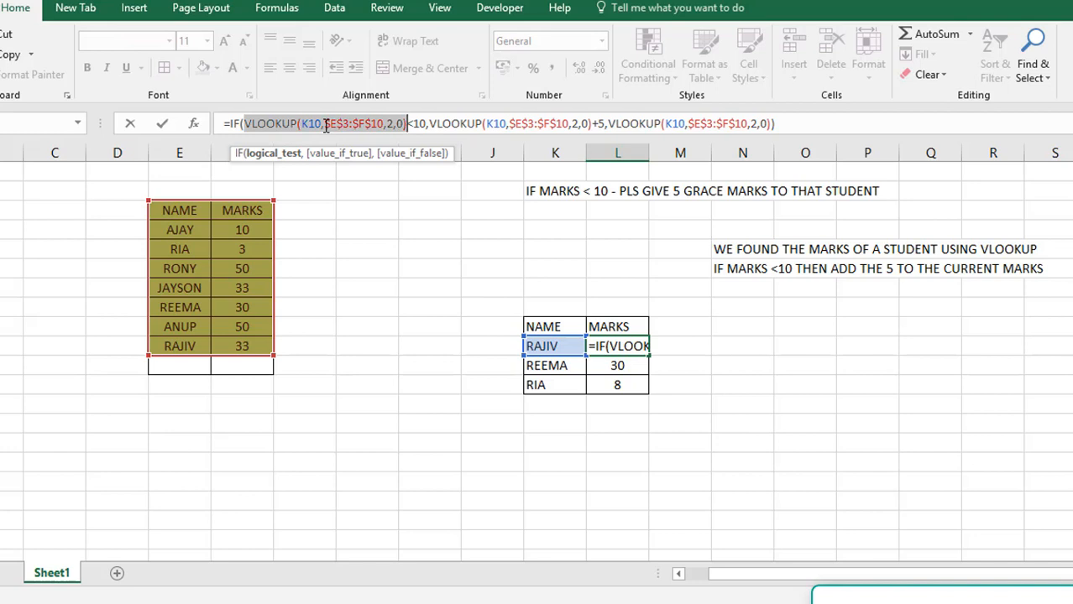
left_click(426, 124)
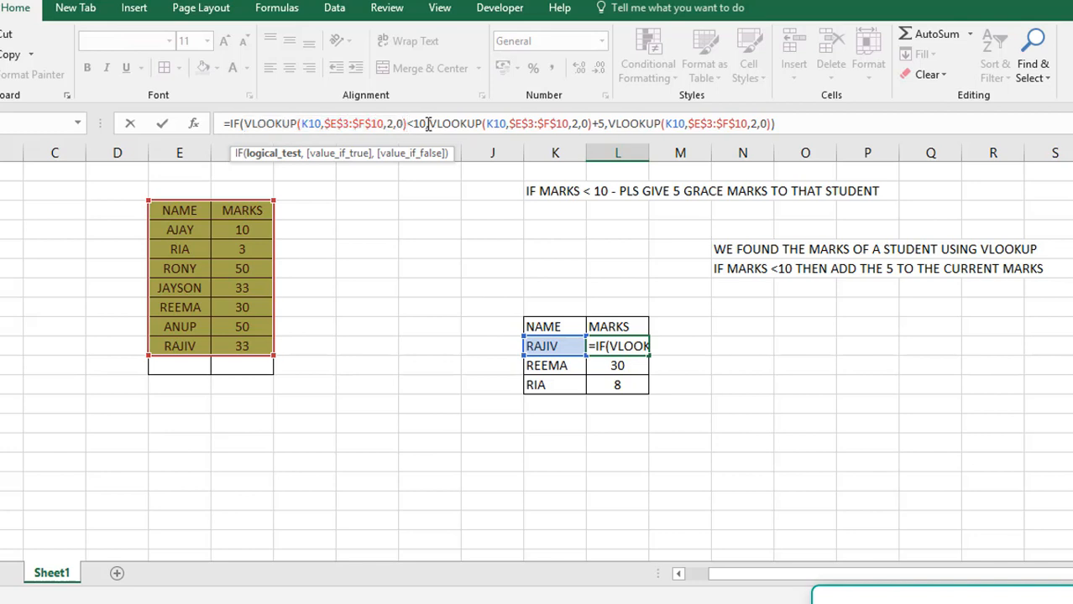
left_click(244, 124, "shift")
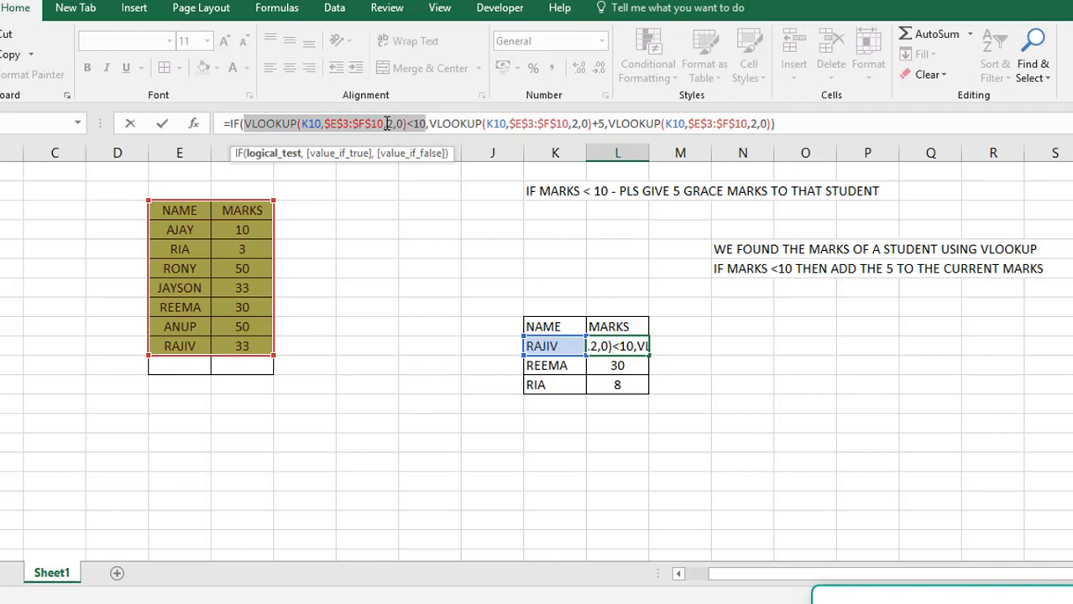
left_click(431, 123)
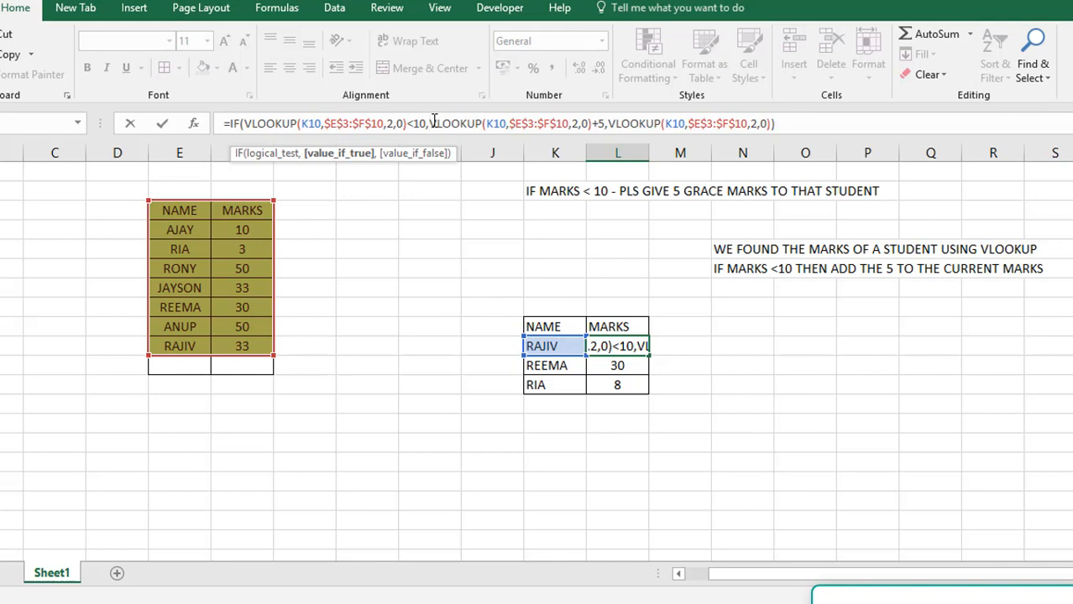
left_click(241, 124)
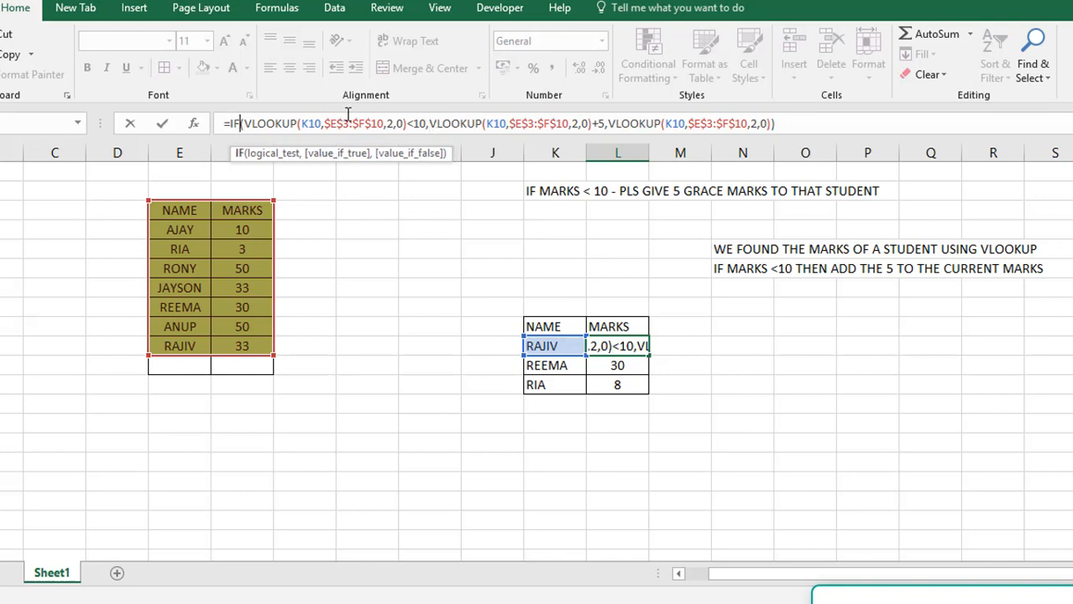
left_click(426, 125, "shift")
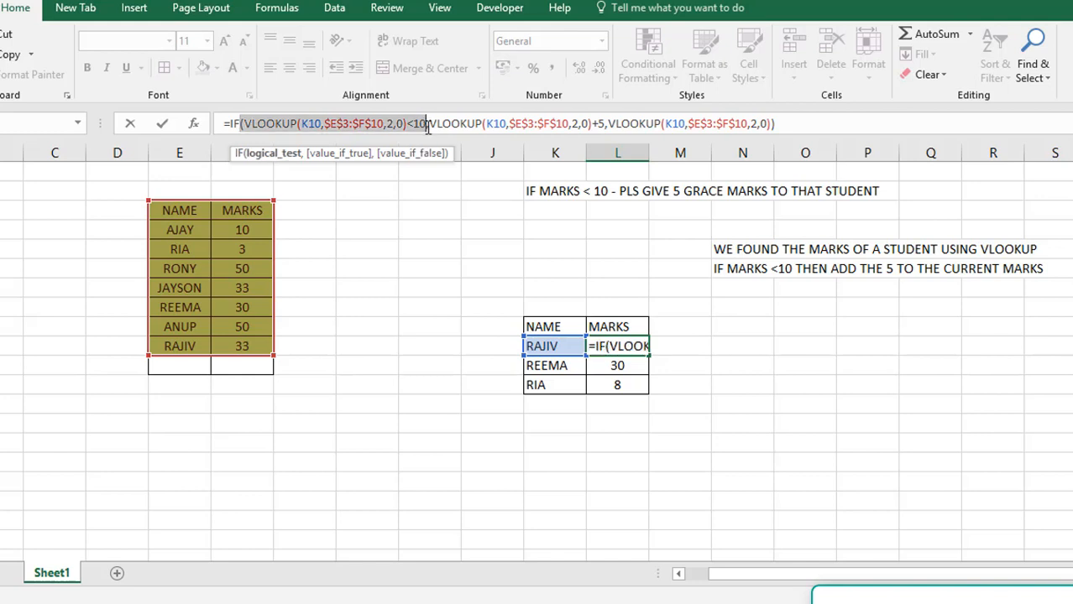
left_click(431, 124)
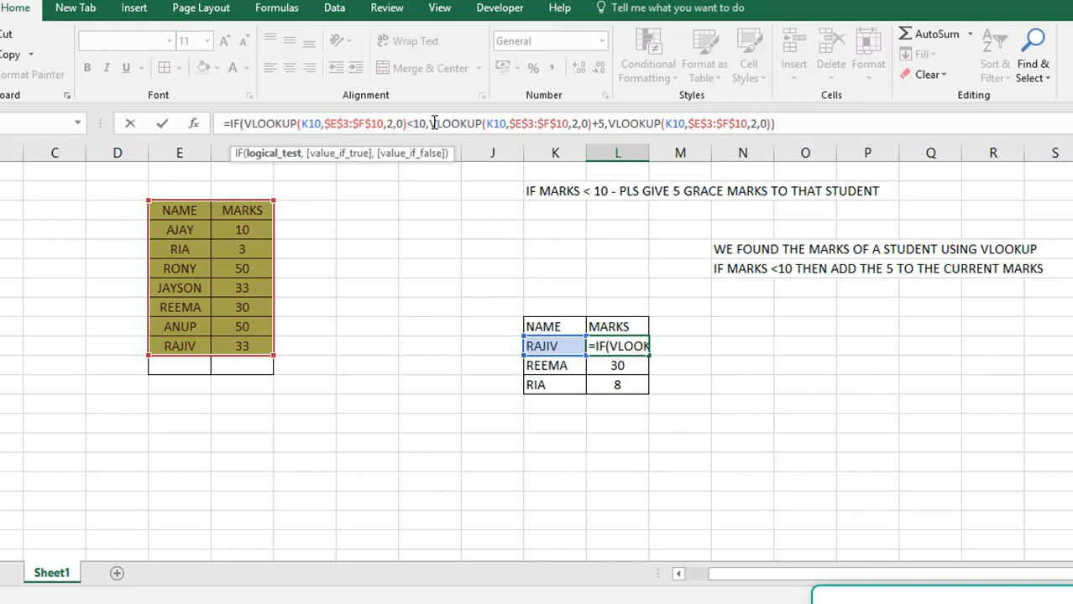
Examine the value-if-true argument VLOOKUP(K10,$E$3:$F$10,2,0)+5 in L10's formula against its logical test
type(",")
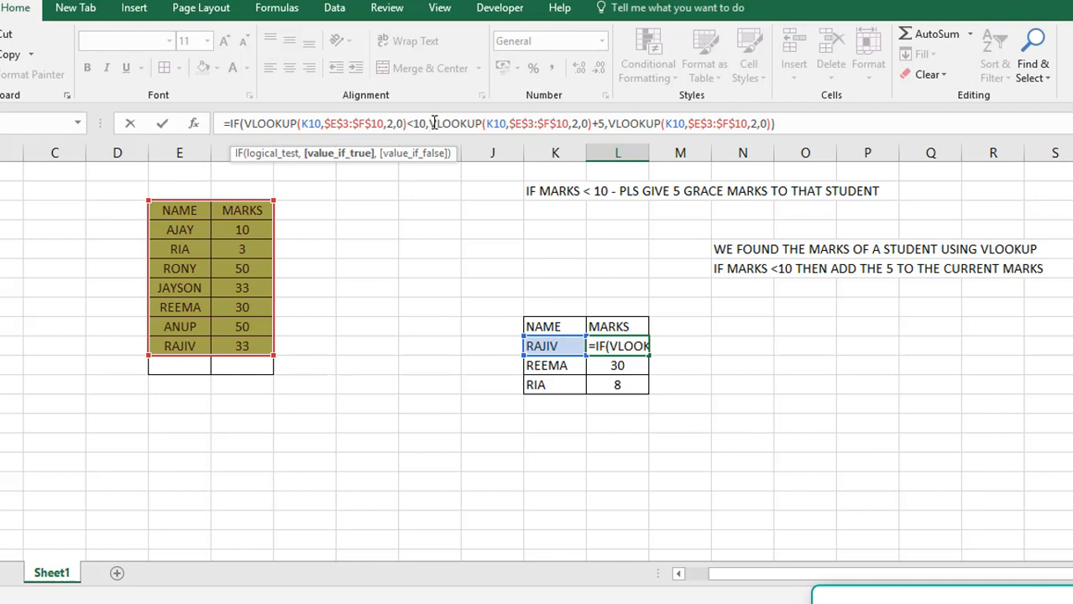
left_click(594, 123, "shift")
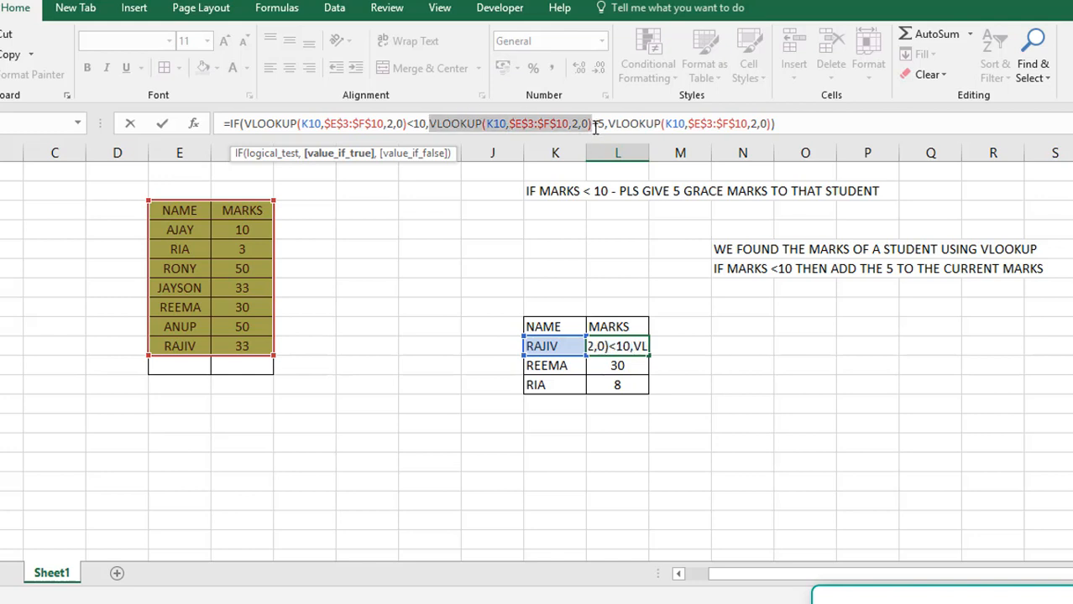
left_click(252, 123)
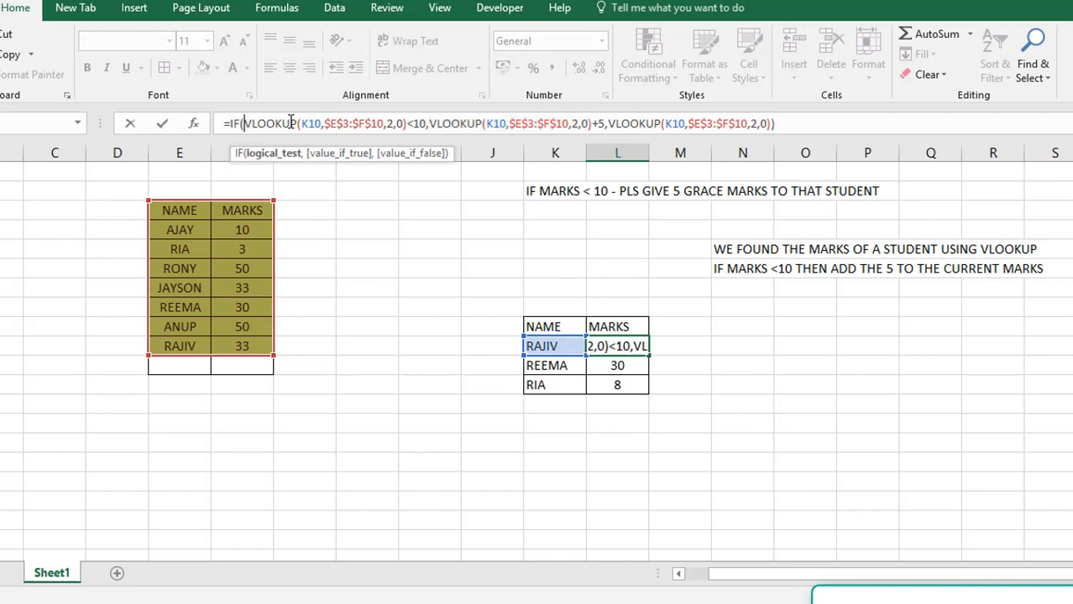
left_click(427, 123, "shift")
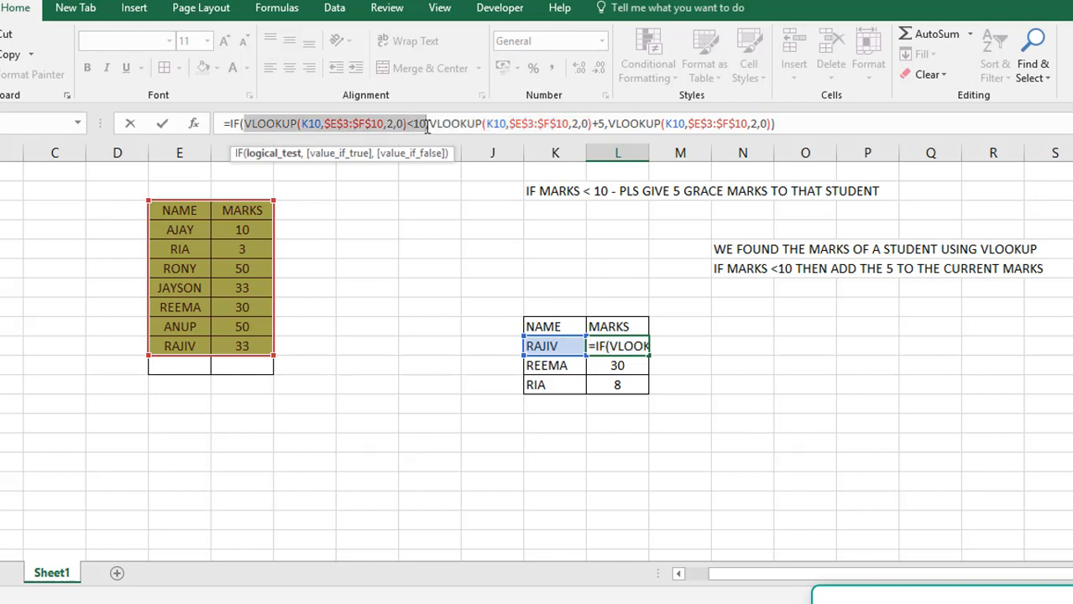
left_click(410, 124, "shift")
left_click(428, 124)
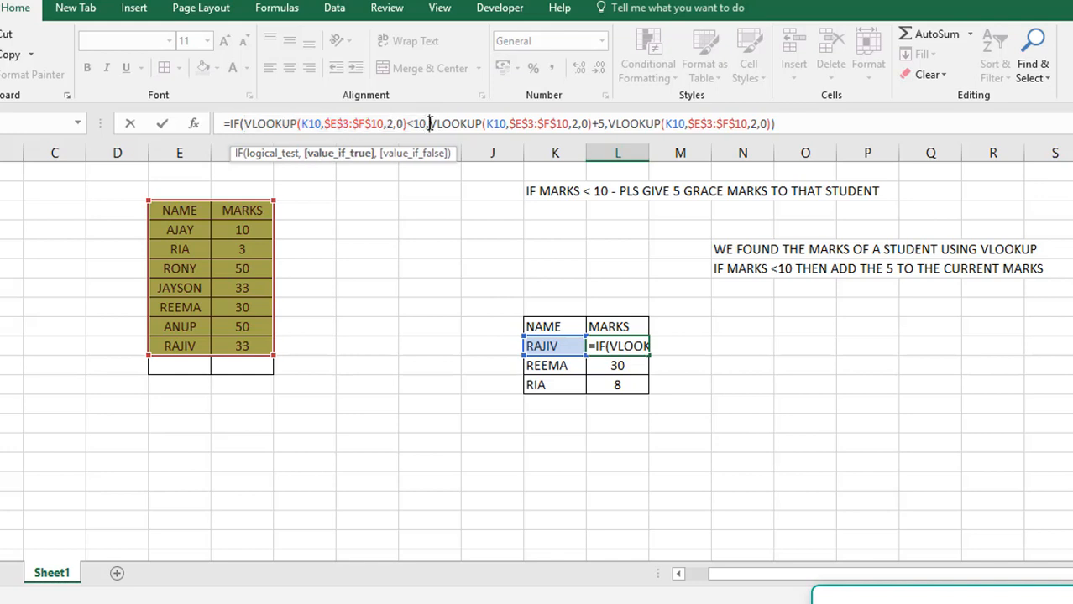
left_click(592, 123, "shift")
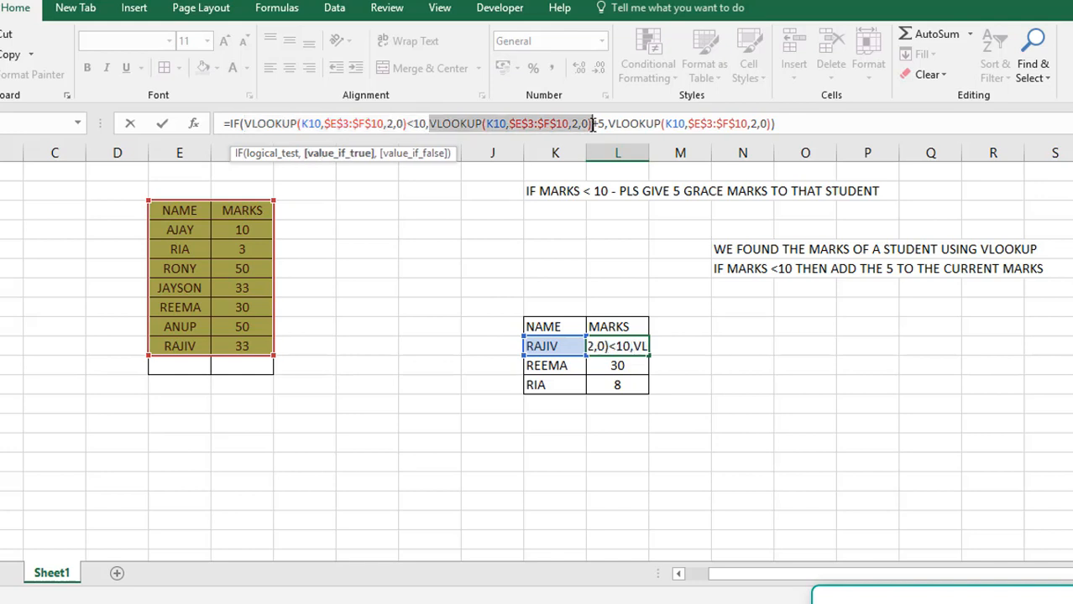
left_click(602, 124)
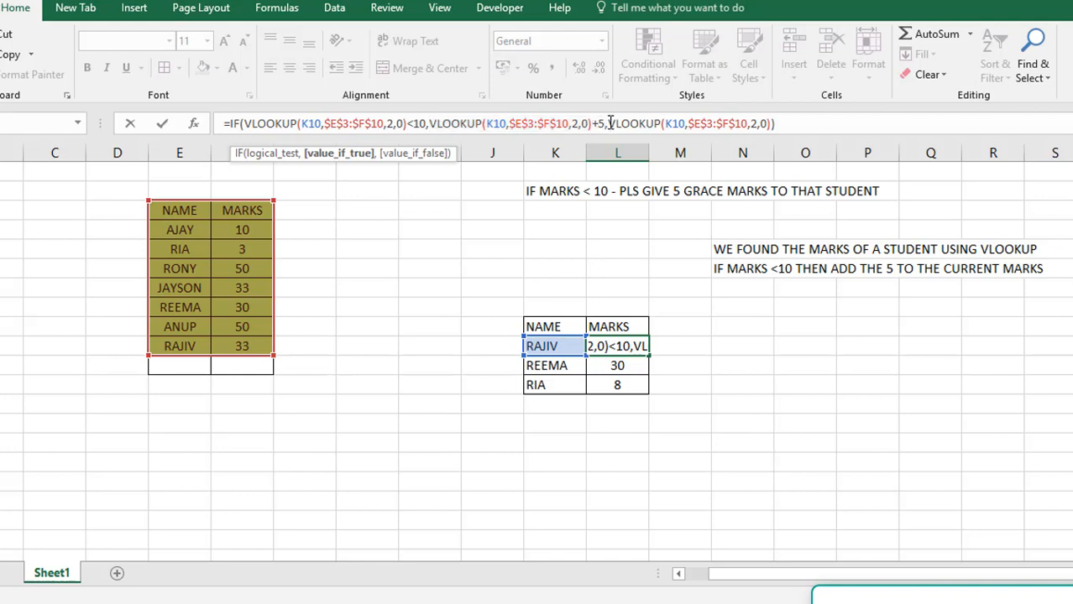
Examine the value-if-false argument VLOOKUP(K10,$E$3:$F$10,2,0) in L10's formula and finish editing the cell without changes
type(",")
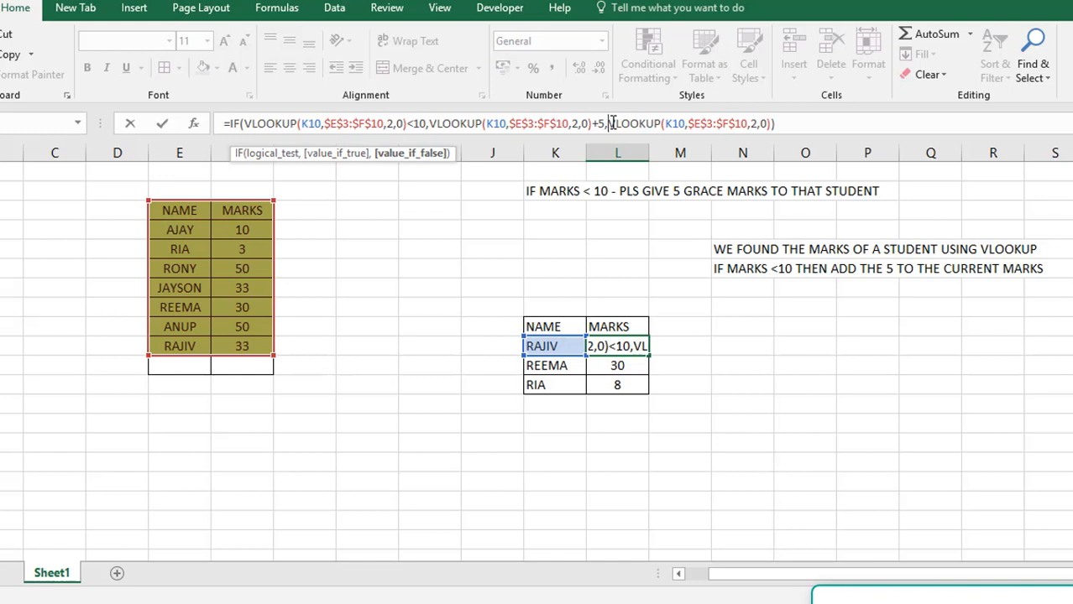
left_click(608, 123)
left_click(772, 124, "shift")
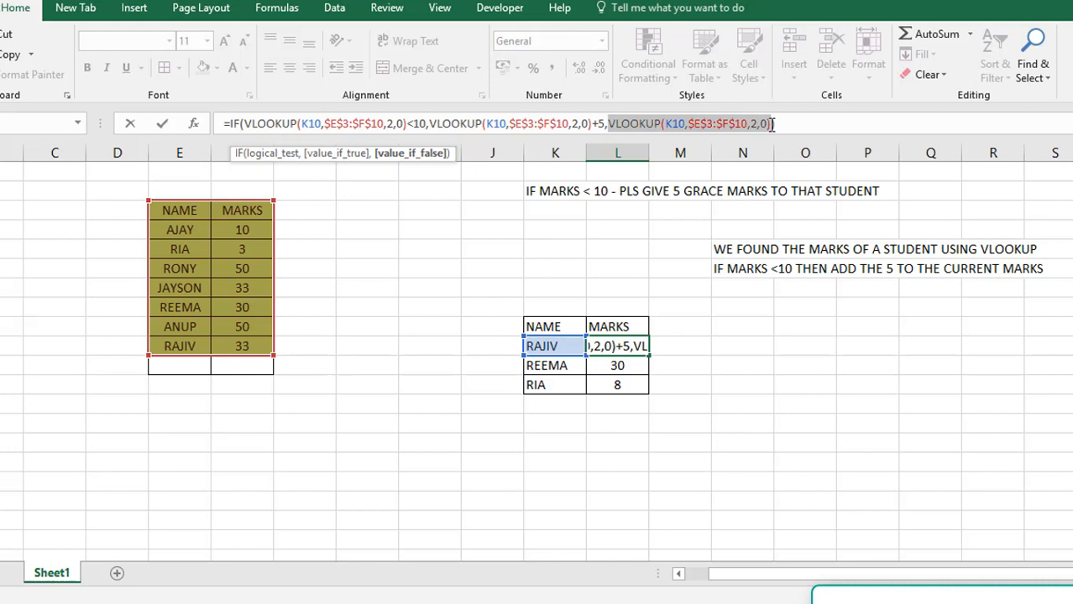
key("ctrl+Return")
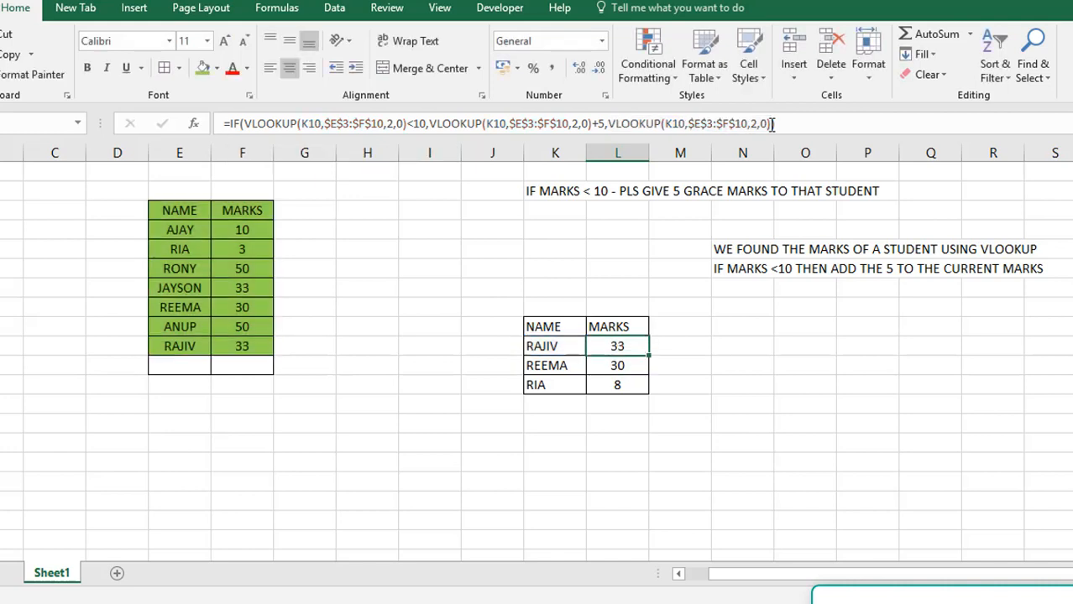
Start Evaluate Formula on L10, resolve the first K10 reference, and move the dialog clear of the green source table
left_click(282, 11)
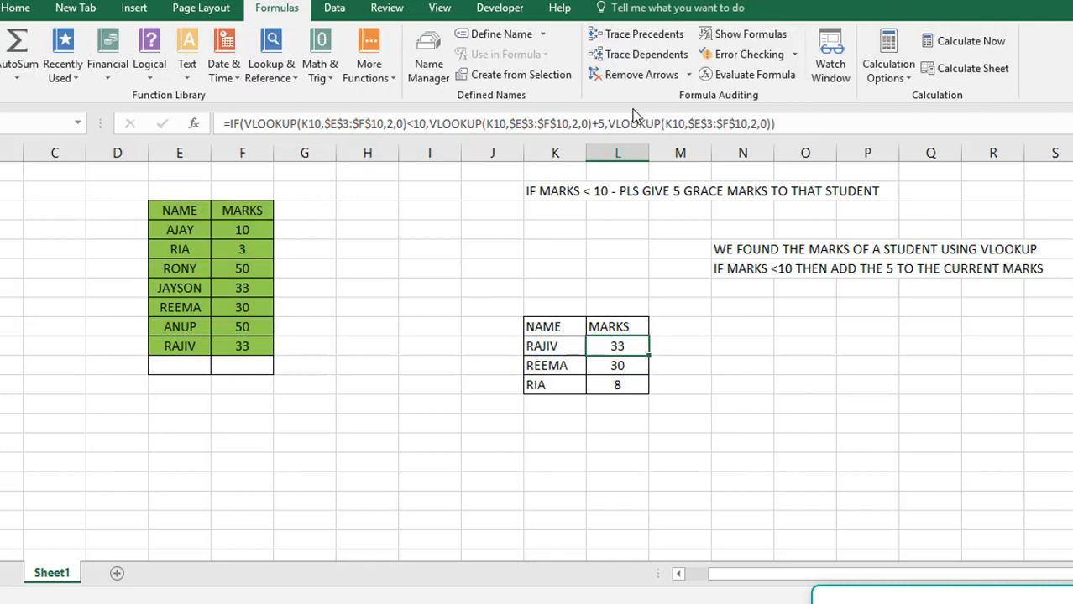
left_click(773, 76)
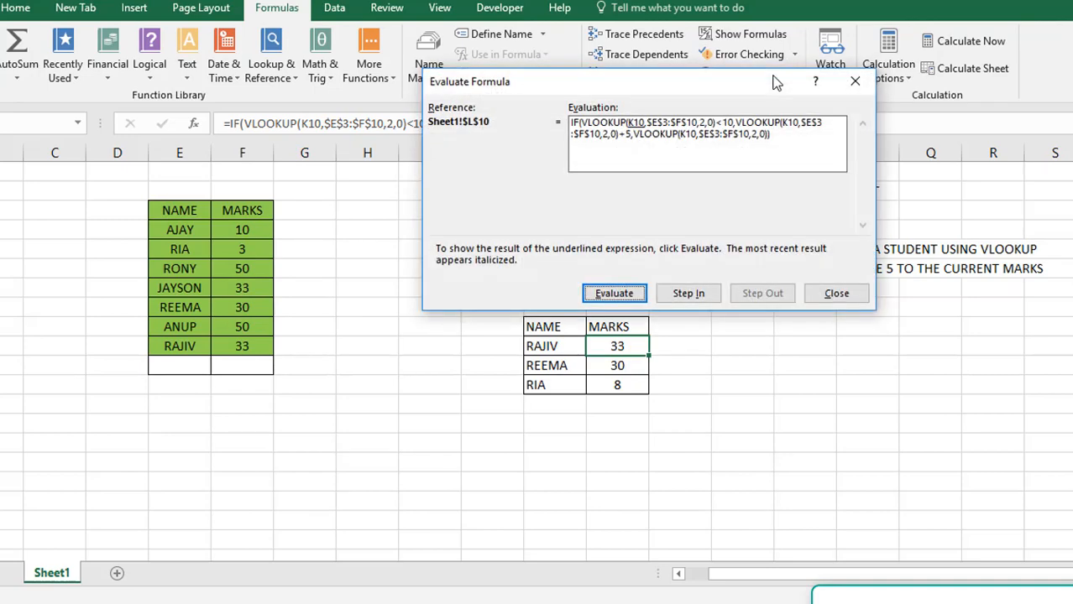
left_click_drag(656, 83, 311, 24)
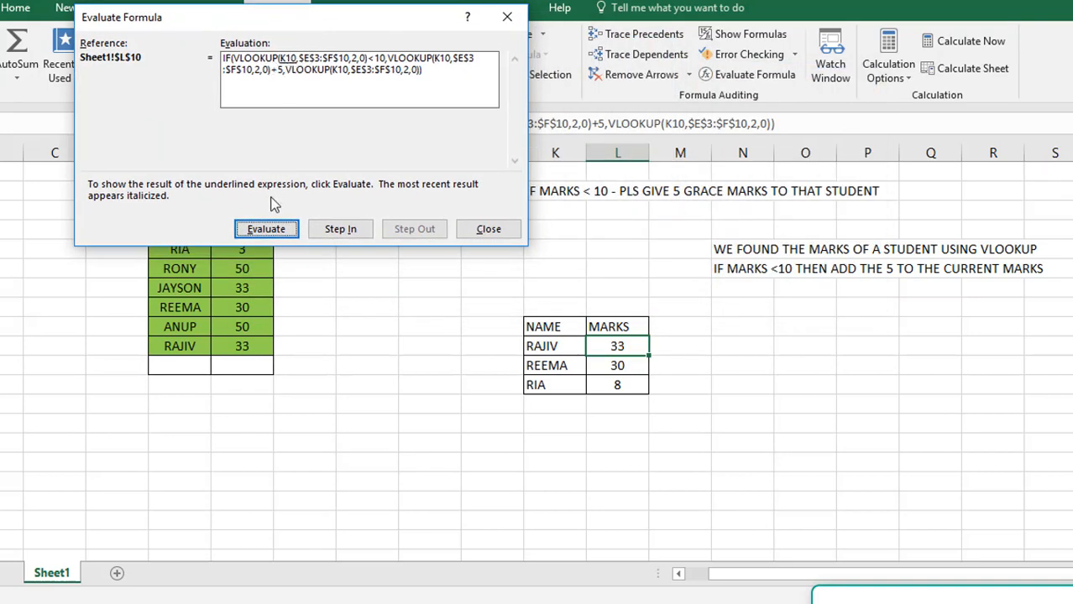
left_click(266, 229)
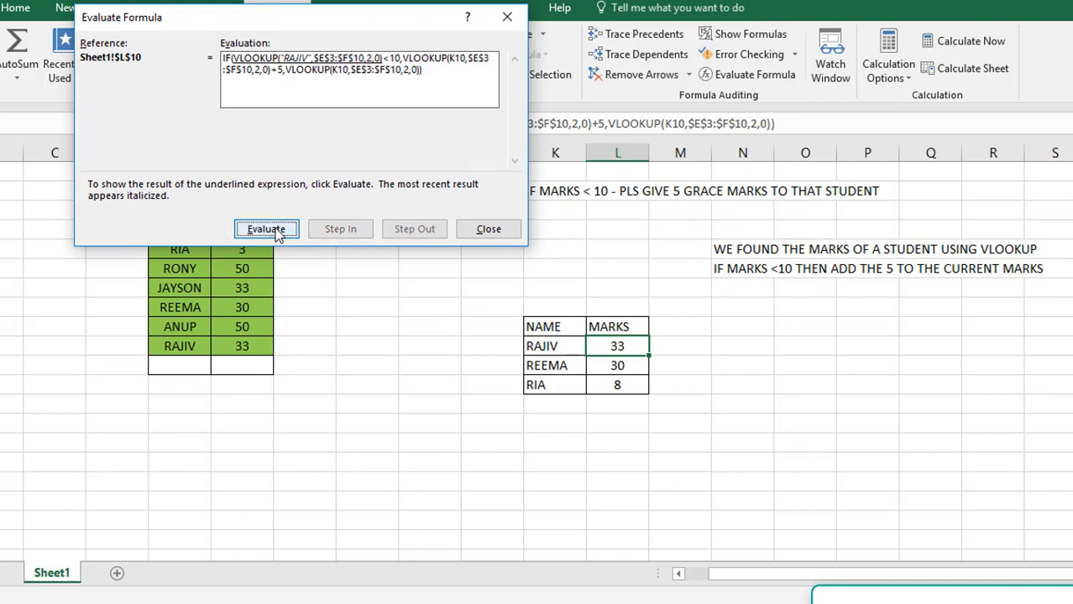
right_click(473, 13)
left_click(337, 15)
left_click_drag(337, 15, 571, 7)
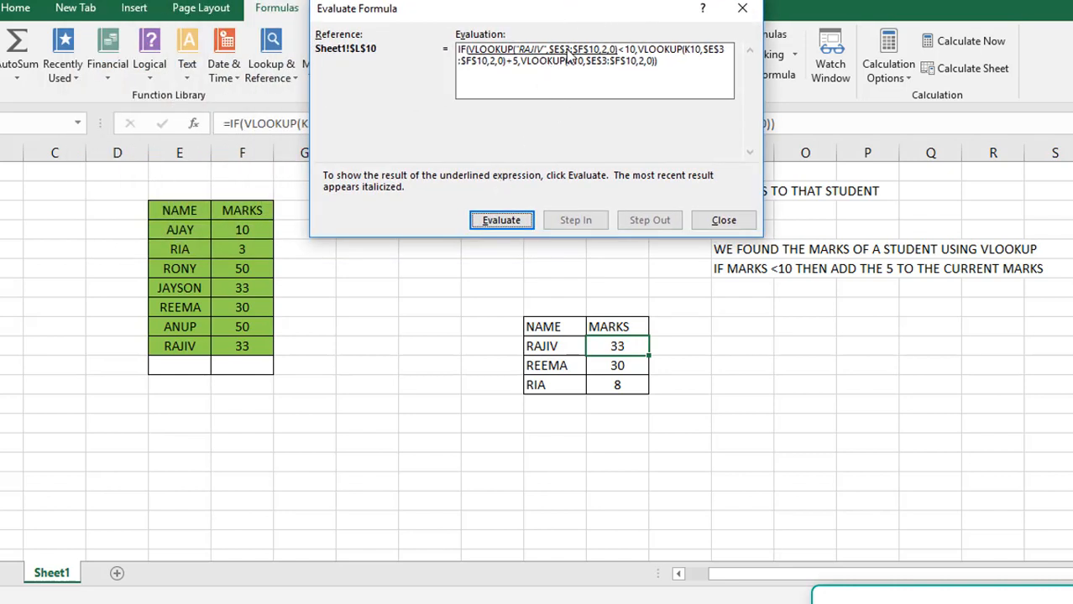
Evaluate the remaining parts of L10's formula one by one down to the final result and close the evaluation
left_click(504, 222)
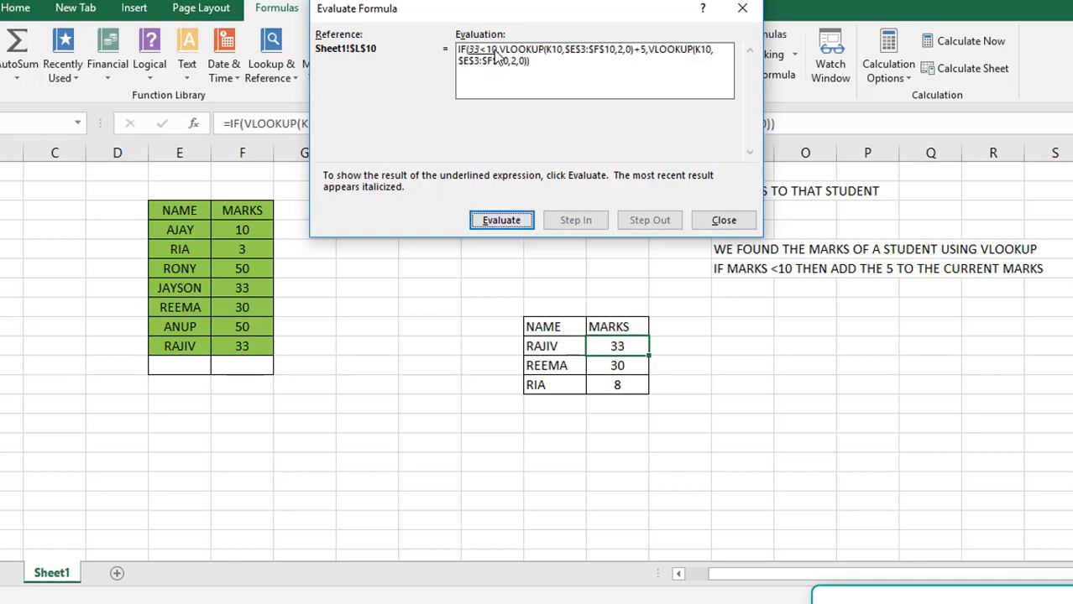
left_click(498, 222)
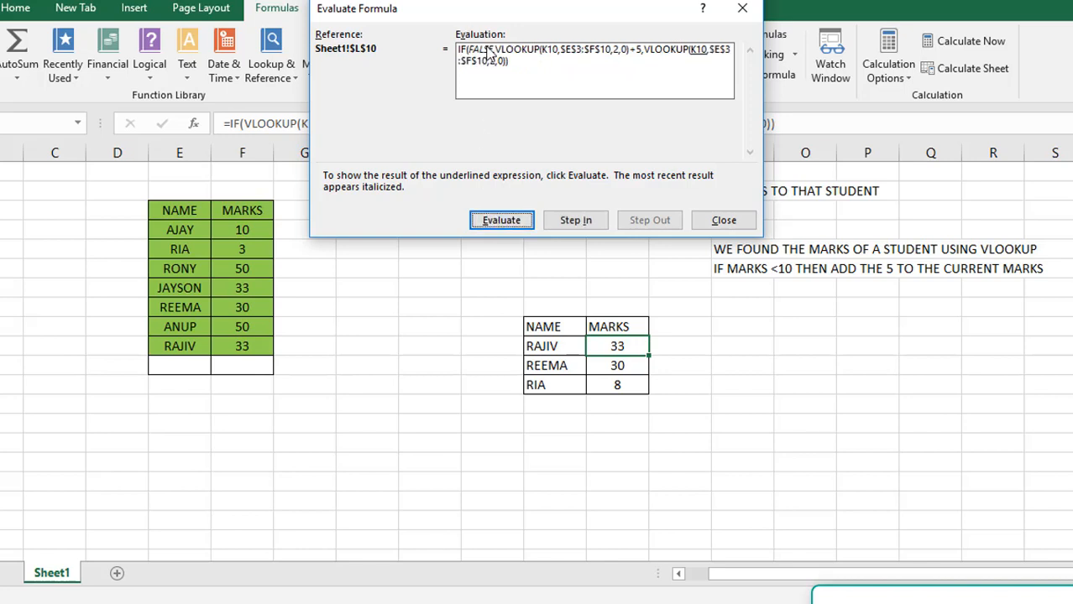
left_click_drag(516, 10, 515, 64)
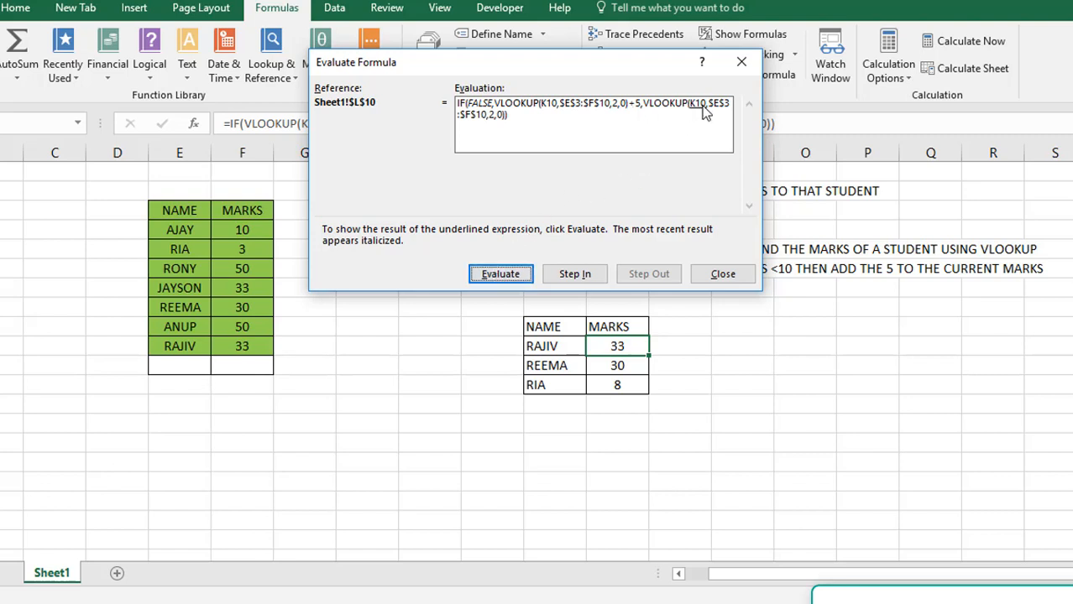
left_click(486, 279)
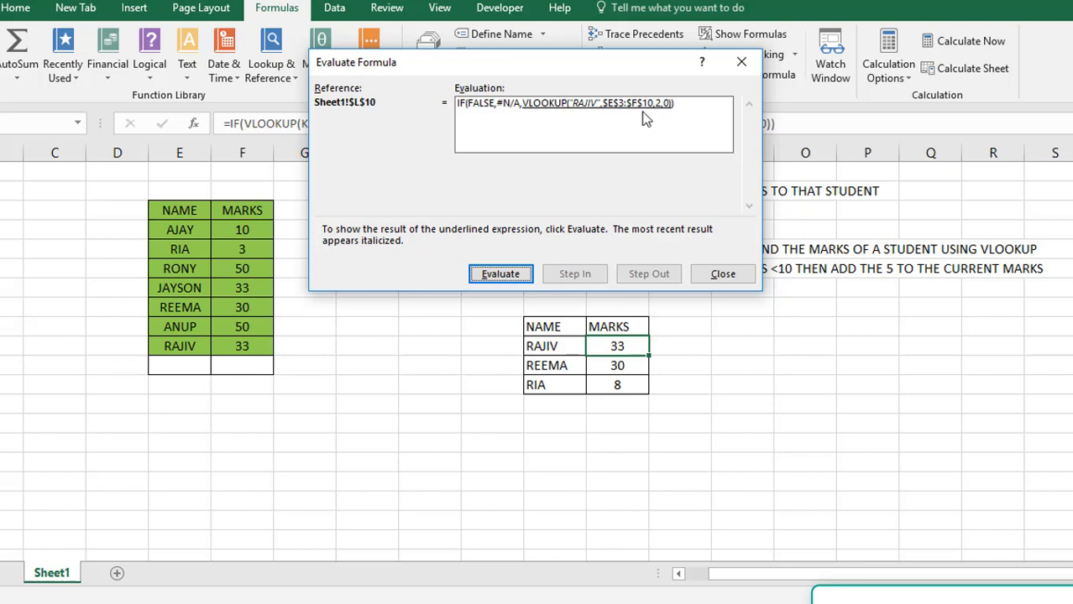
left_click(518, 277)
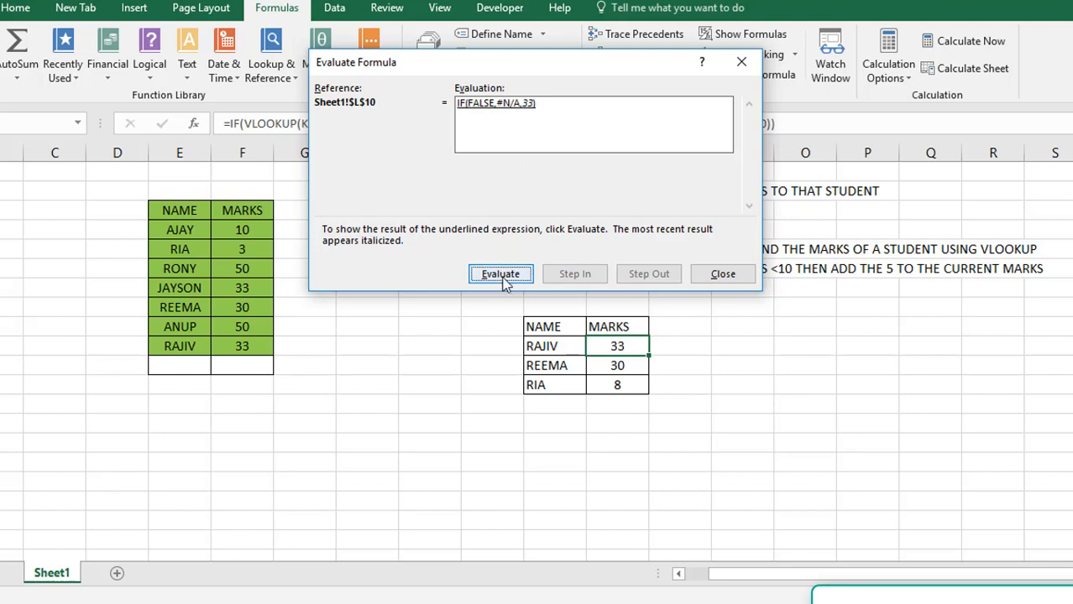
left_click(506, 280)
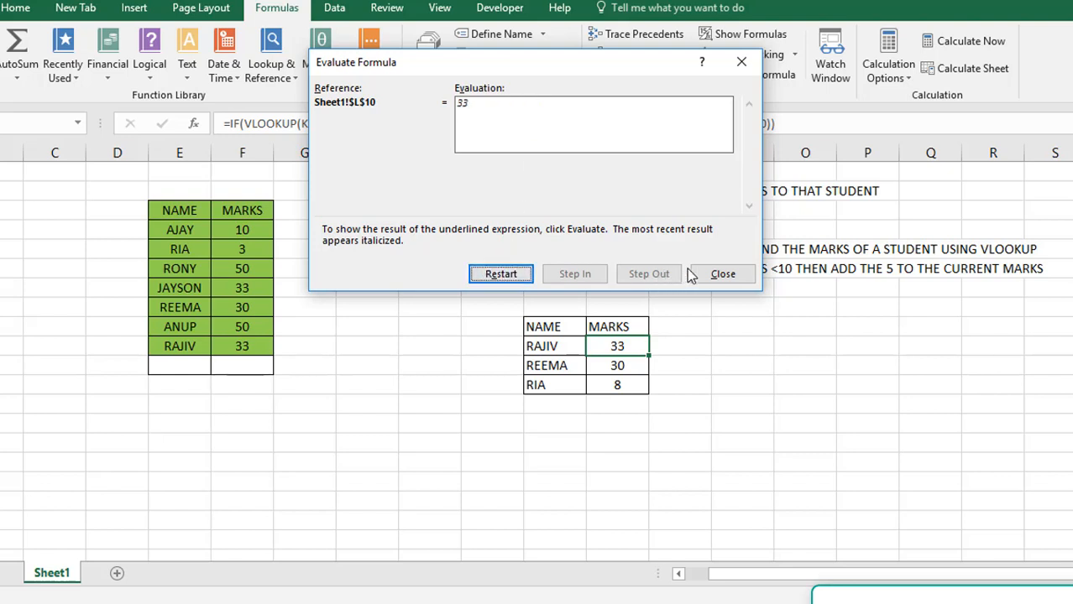
left_click(720, 276)
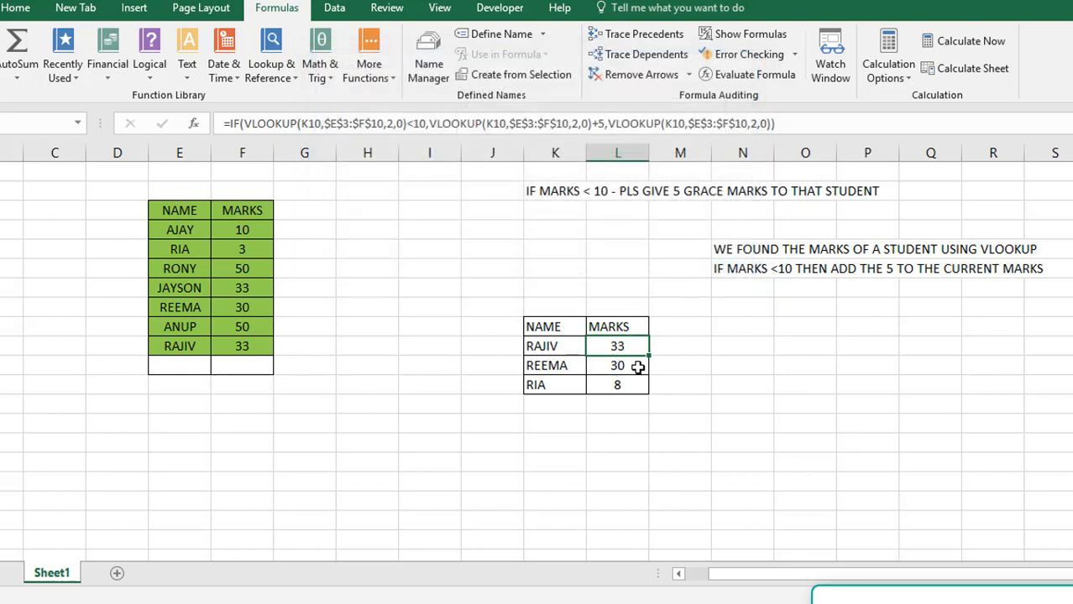
Copy the green NAME and MARKS table E3:F10 into a new worksheet, starting at cell C2
left_click(638, 367)
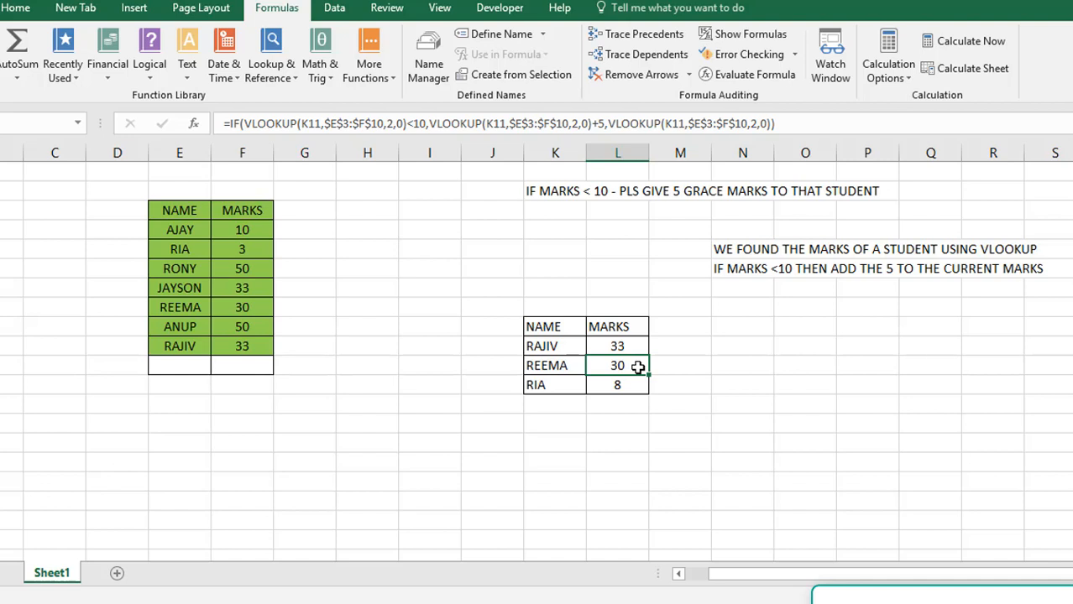
left_click(194, 195)
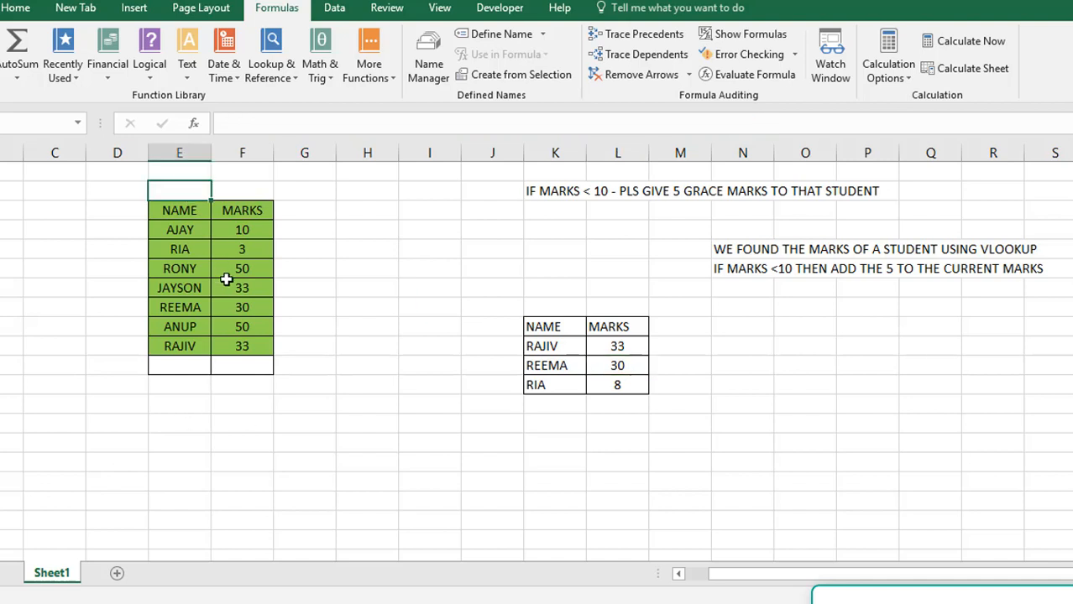
left_click(194, 208)
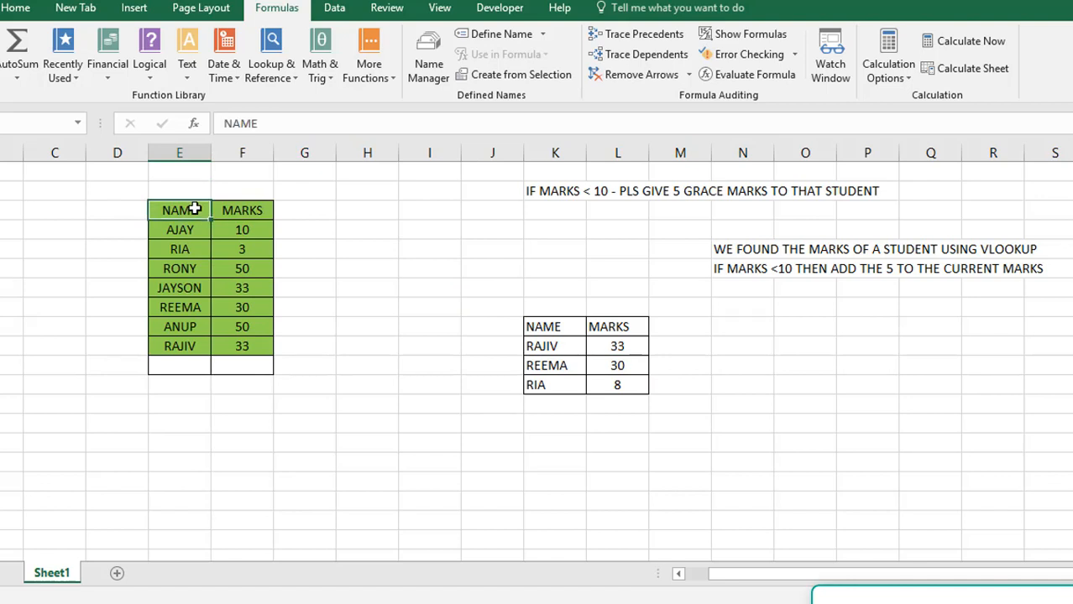
left_click(244, 348, "shift")
key("ctrl+c")
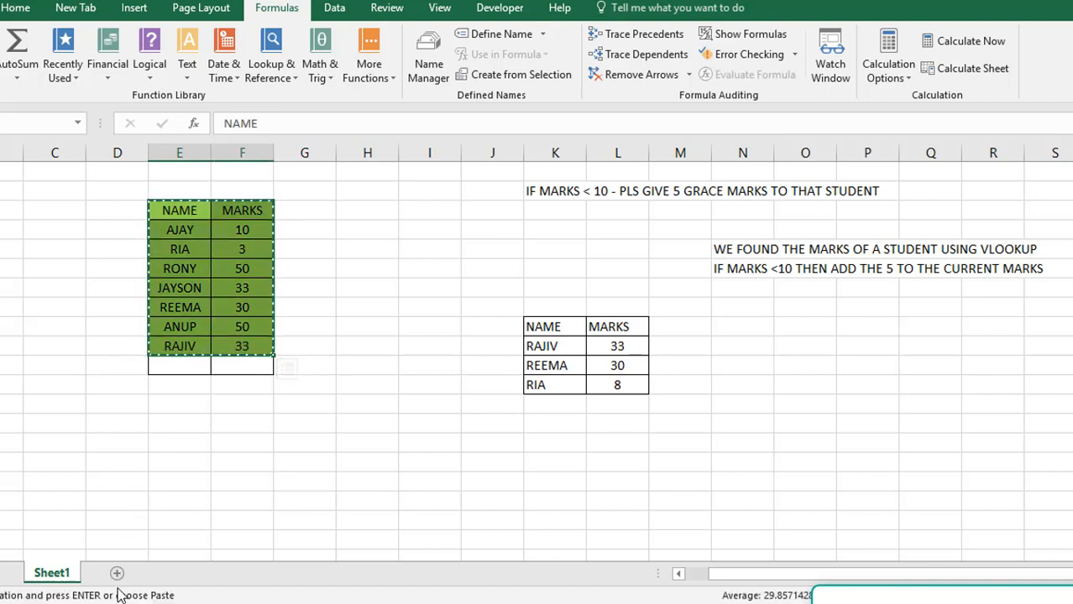
left_click(116, 573)
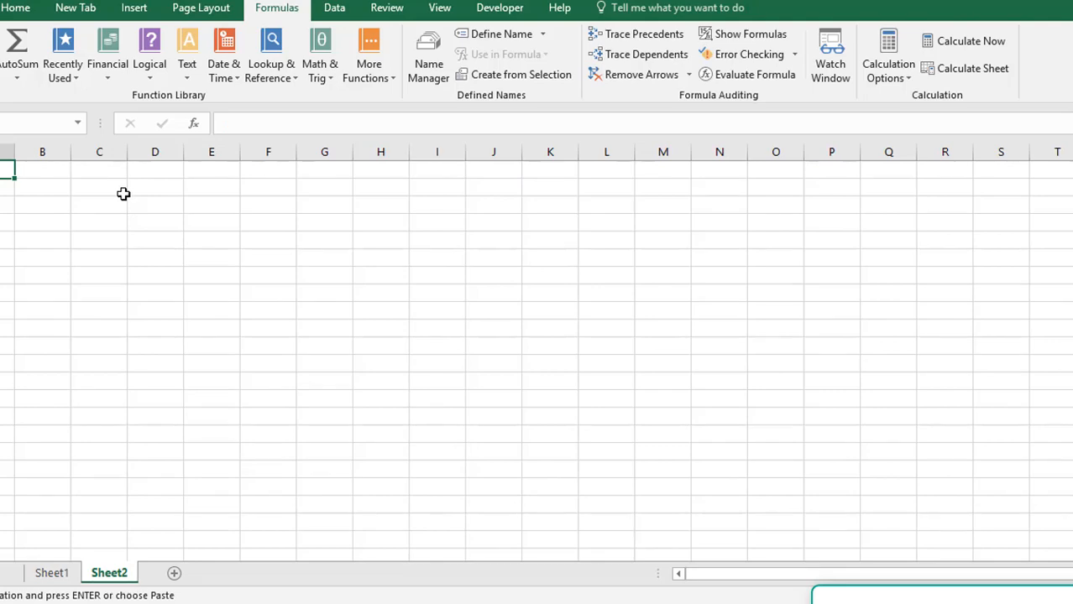
left_click(124, 192)
key("ctrl+v")
Replace the MARKS header in D2 with SC and add the headers ENG in E2 and MATHS in F2
left_click(167, 191)
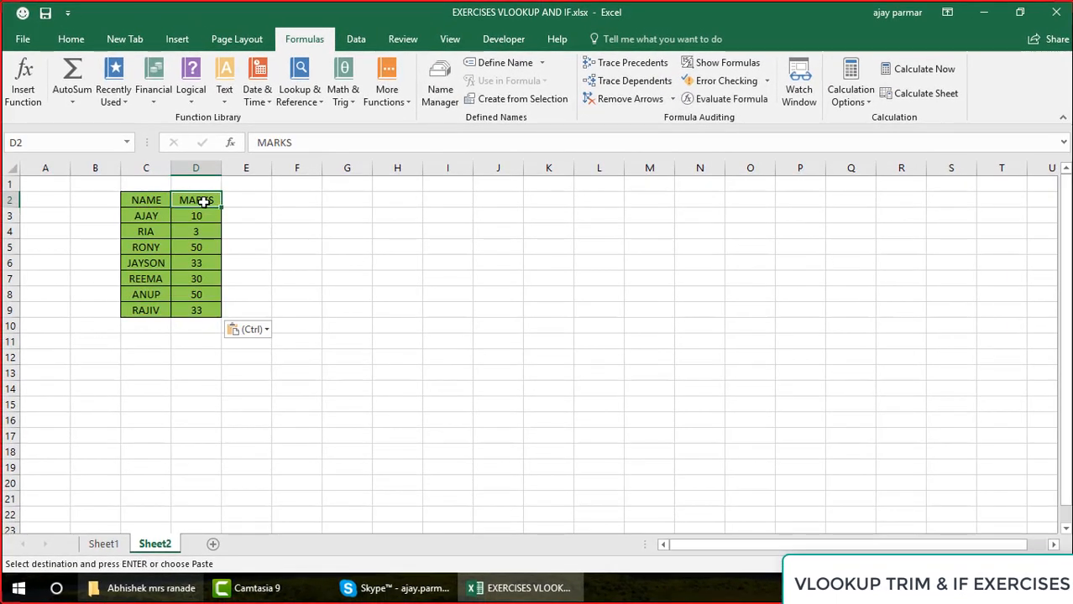
type("SC")
key("Tab")
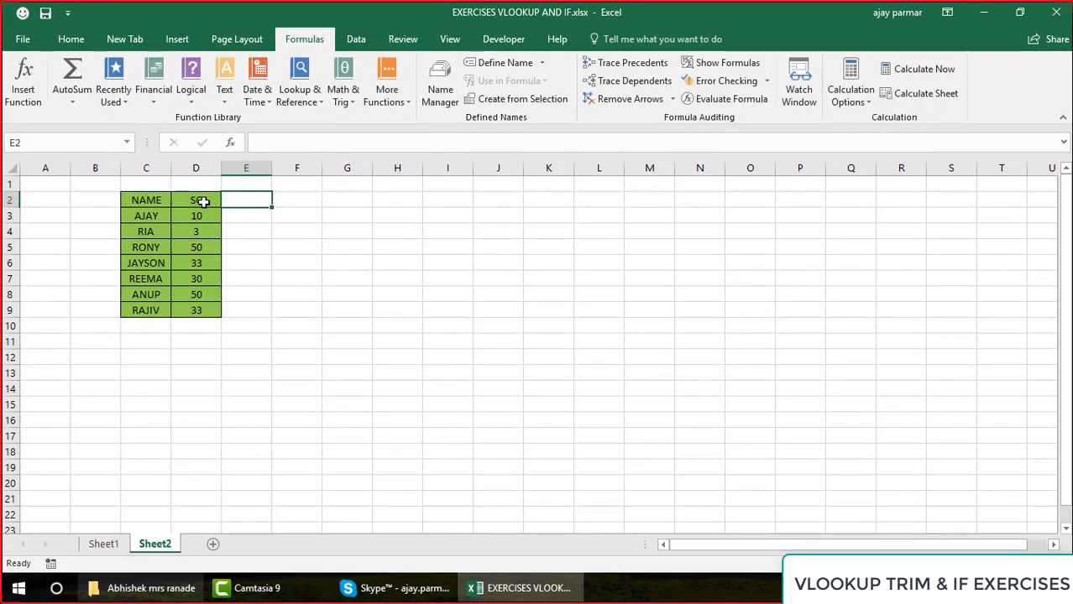
type("ENG")
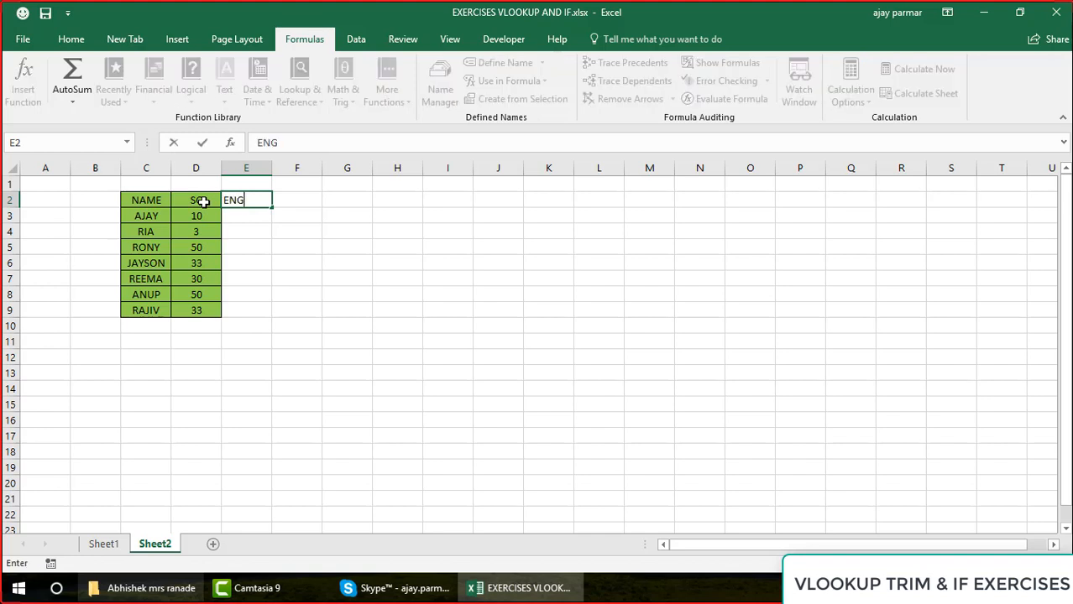
key("Return")
key("Left")
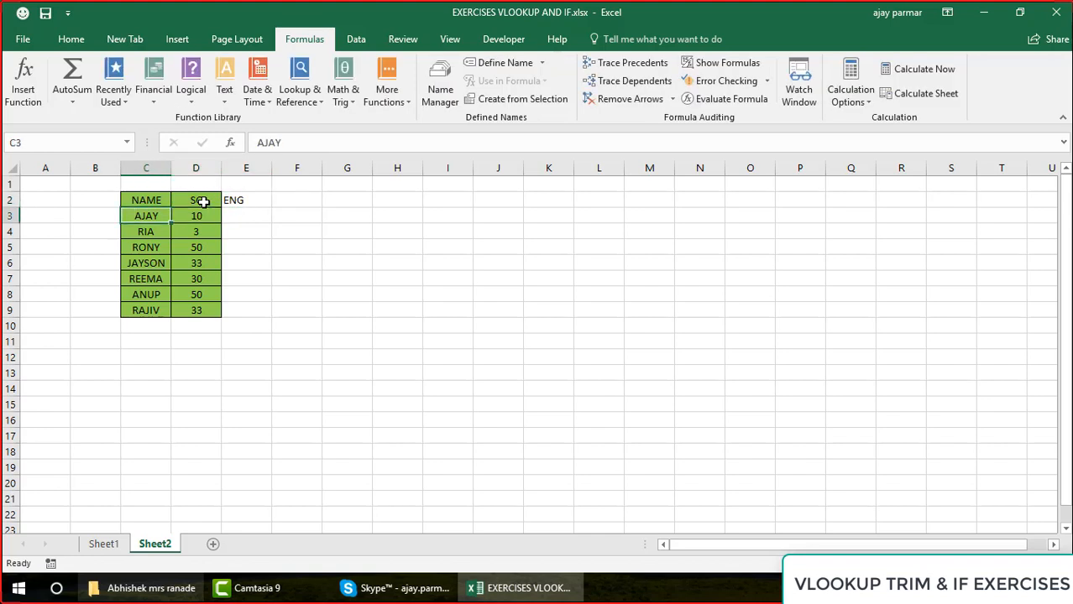
key("Up")
key("Right")
key("Right")
key("Right")
type("M")
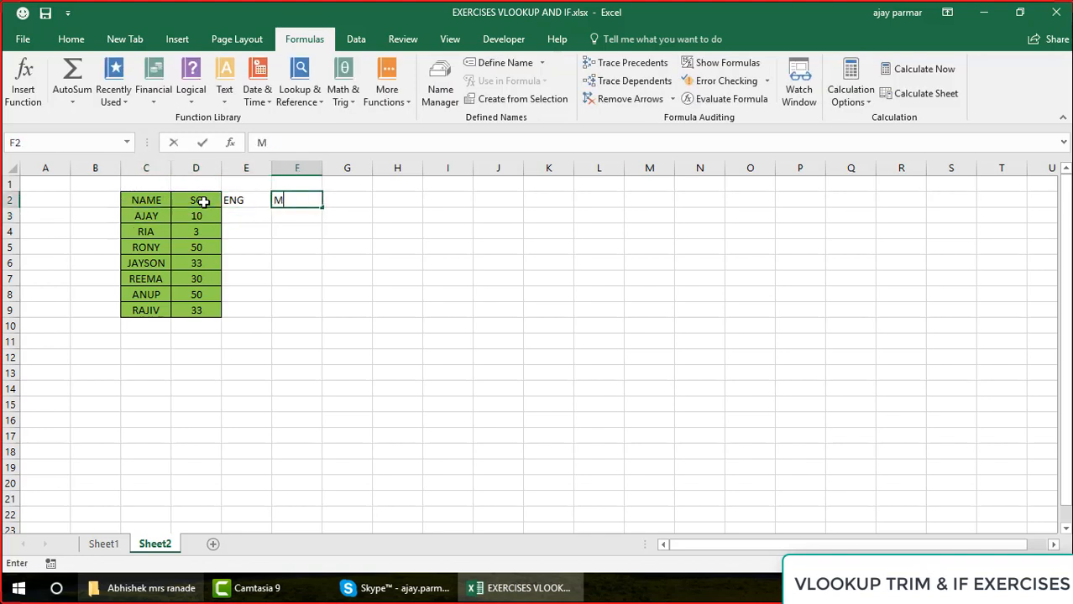
type("ATHS")
key("Return")
Fill the ENG column E3:E9 with the marks 33, 44, 55, 66, 77, 88 and 10
key("Left")
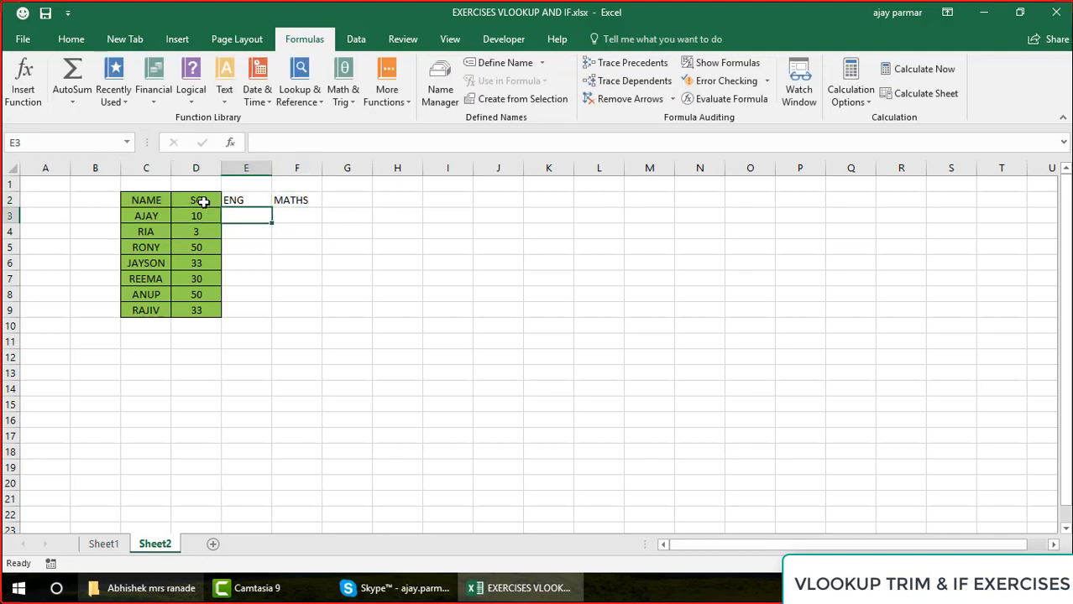
type("33")
key("Return")
type("44")
key("Return")
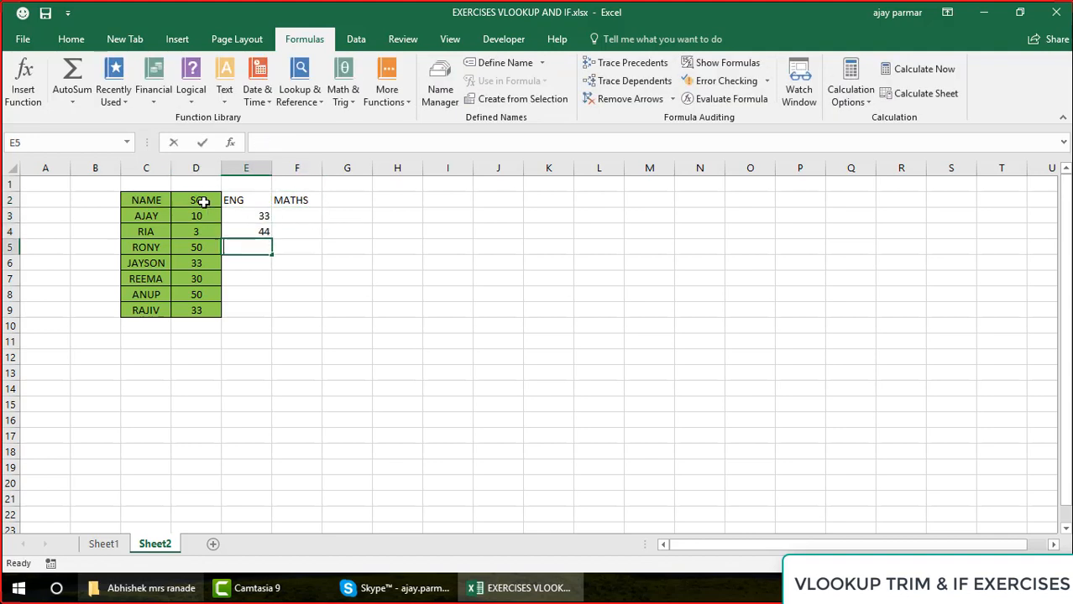
type("55")
key("Return")
type("66")
key("Return")
type("77")
key("Return")
type("88")
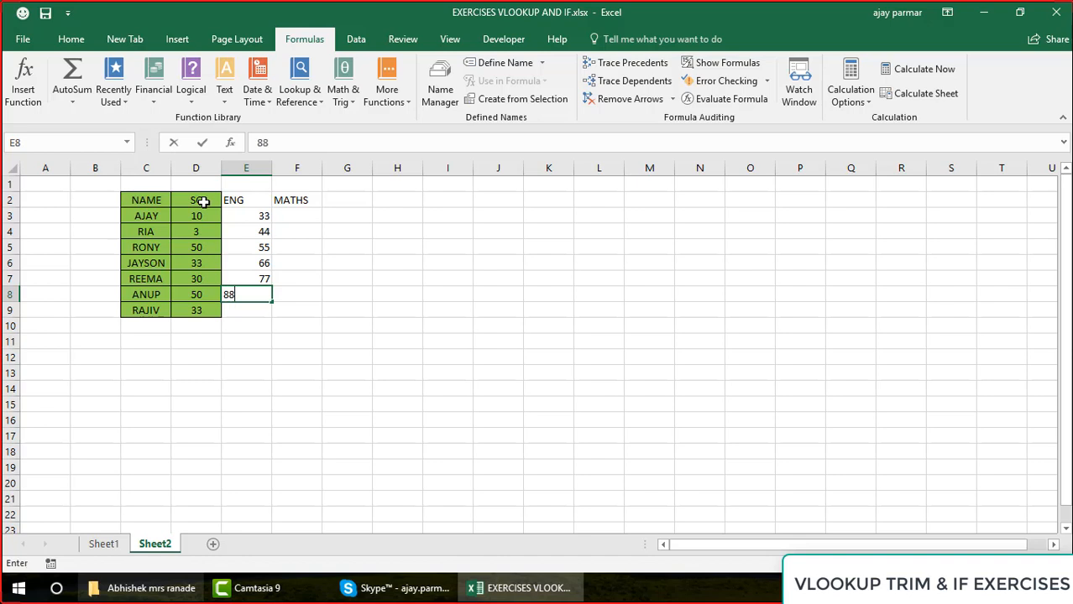
key("Return")
type("10")
key("Return")
Fill the MATHS column F3:F9 with the marks 33, 44, 55, 66, 44, 56 and 33
key("Up")
key("Up")
key("Up")
key("Up")
key("Up")
key("Up")
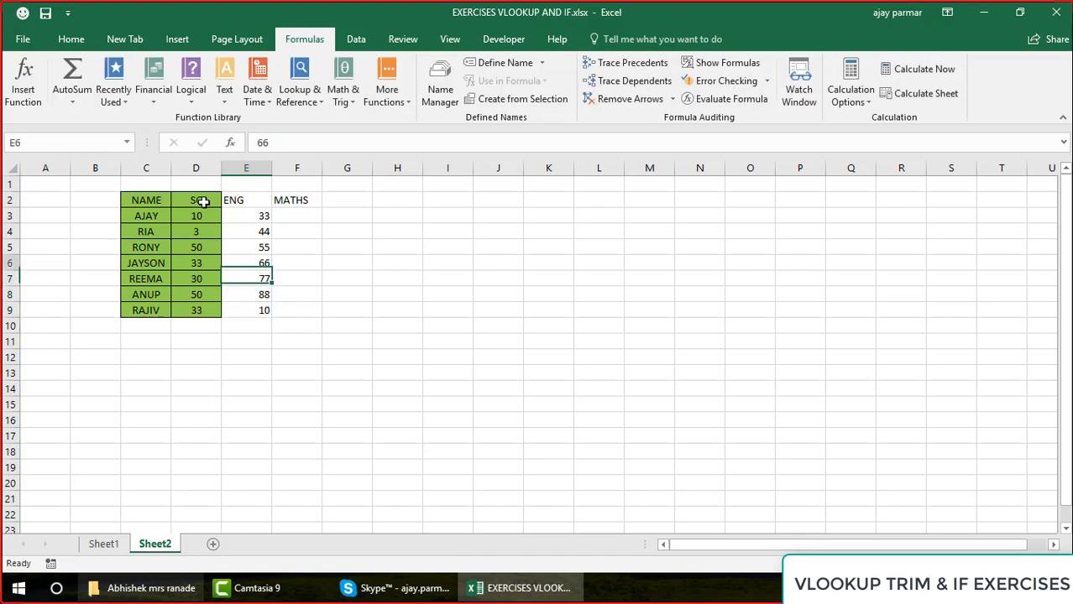
key("Right")
key("Up")
type("33")
key("Return")
type("44")
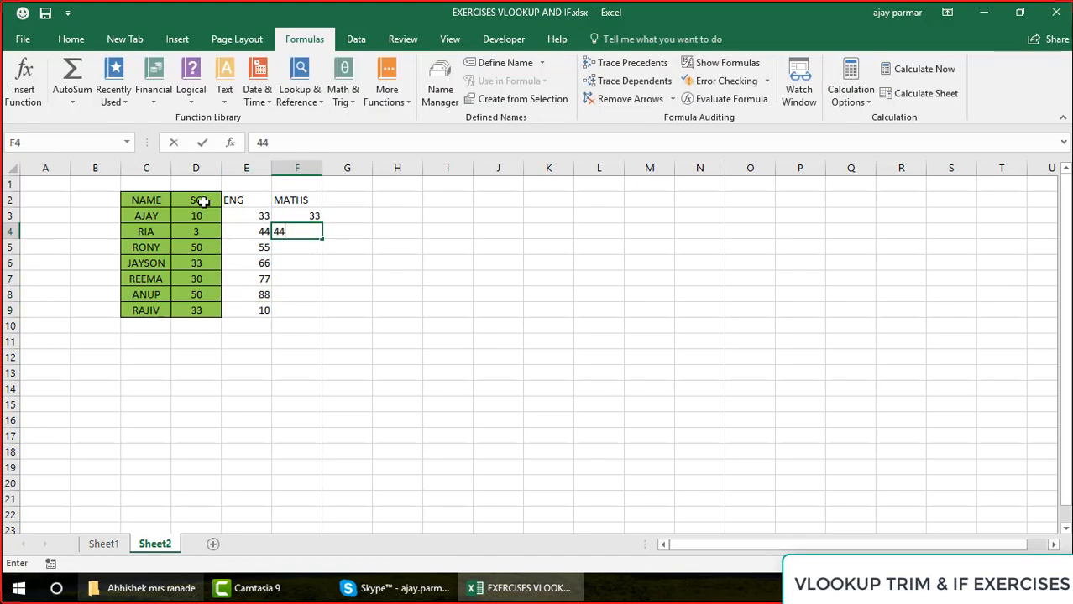
key("Return")
type("55")
key("Return")
type("66")
key("Return")
type("44")
key("Return")
type("56")
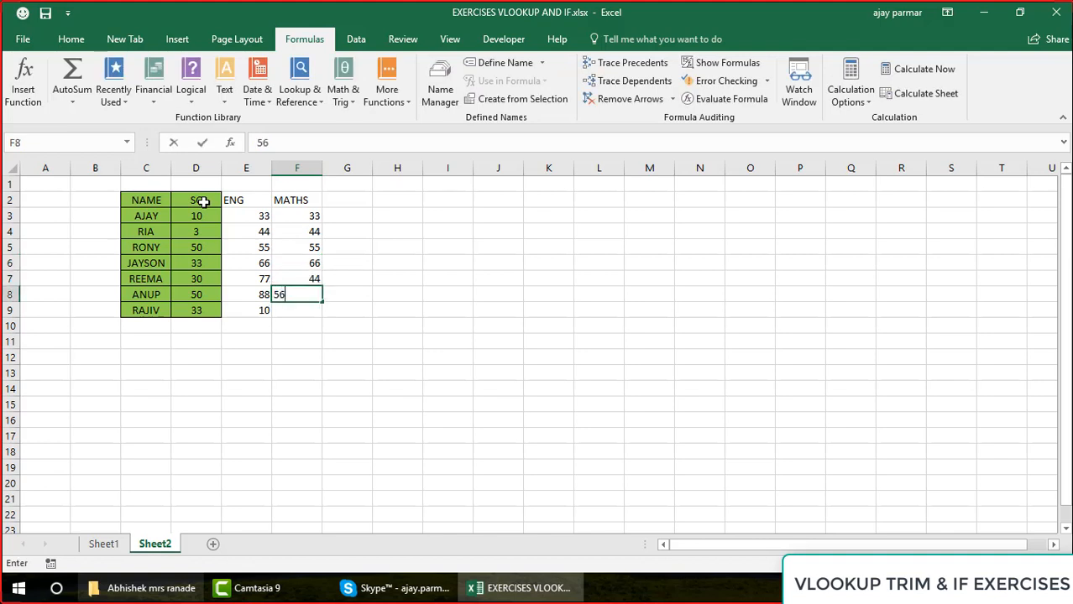
key("Return")
type("33")
key("Up")
Apply all borders to the whole marks table C2:F9 and centre its contents horizontally
left_click(145, 202)
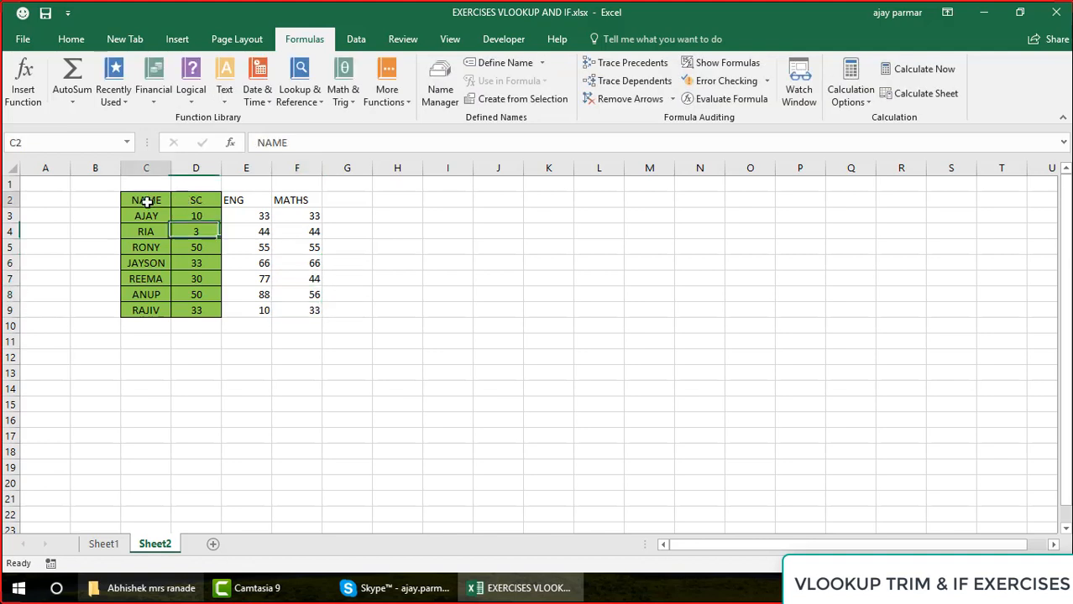
left_click(298, 308, "shift")
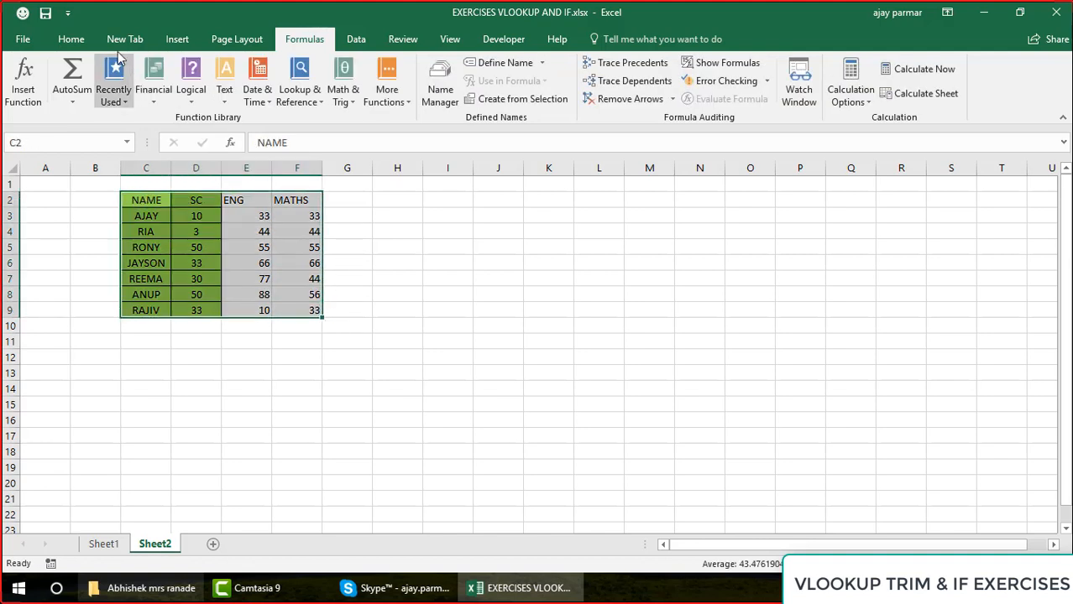
left_click(72, 40)
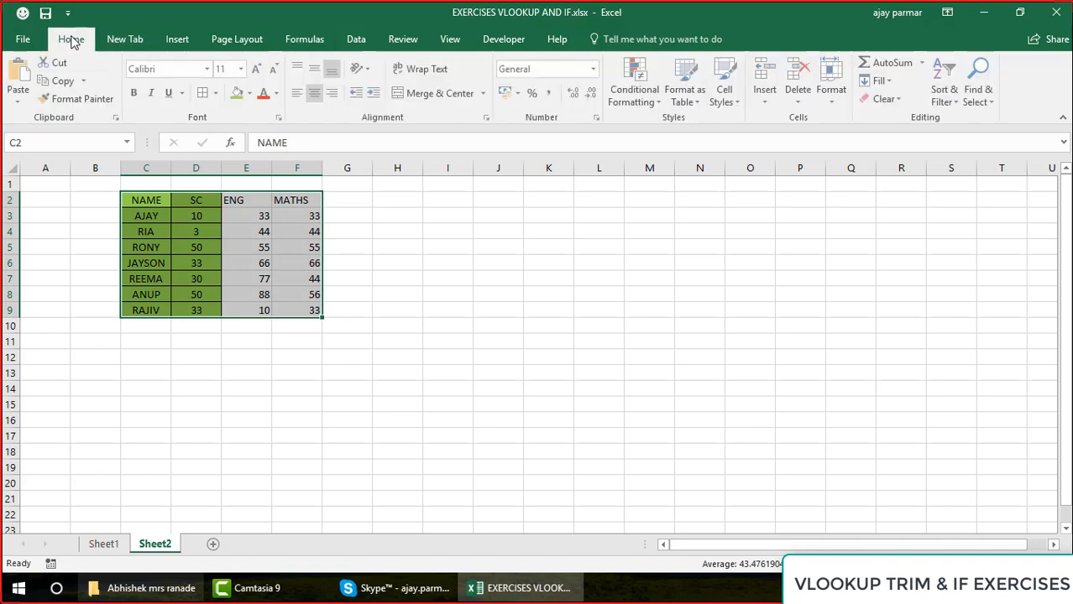
left_click(203, 94)
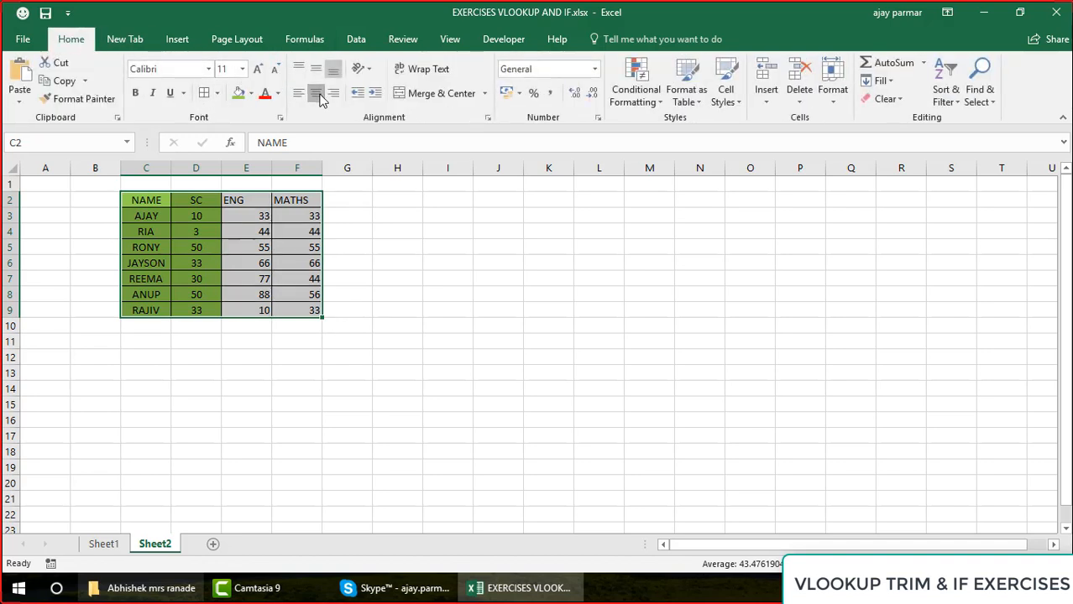
left_click(318, 96)
left_click(318, 96)
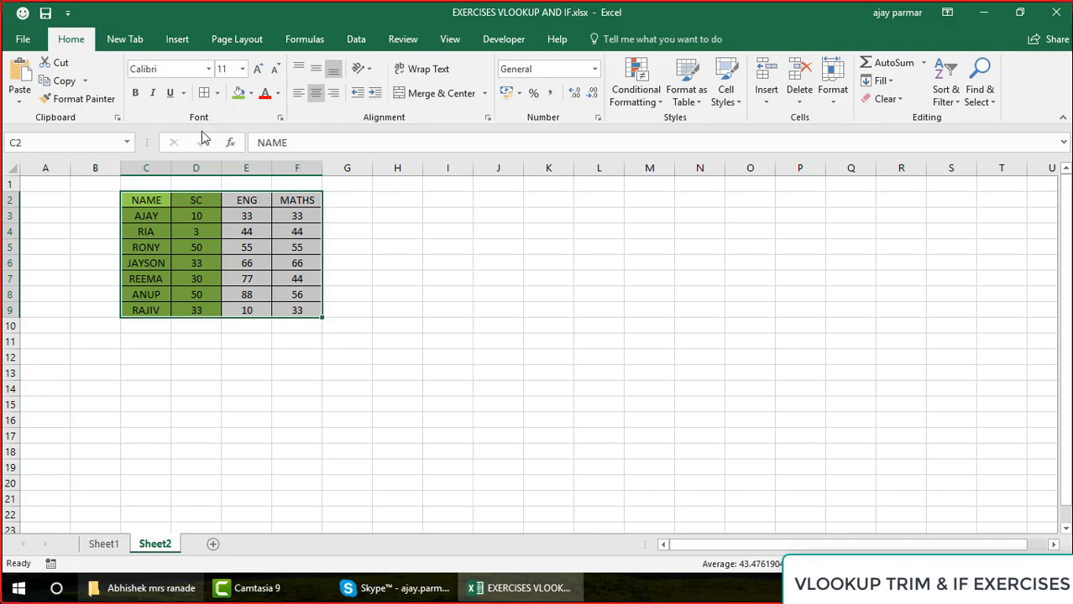
Widen the empty column G beside the MATHS column to about twice its width
left_click(343, 195)
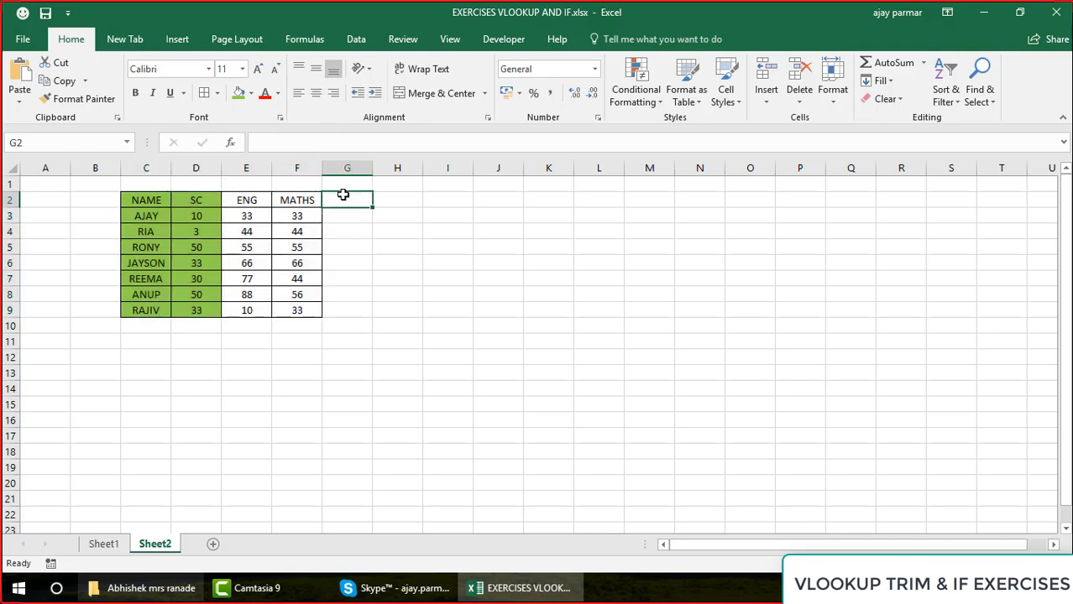
key("Right")
left_click(343, 195)
left_click_drag(372, 168, 429, 178)
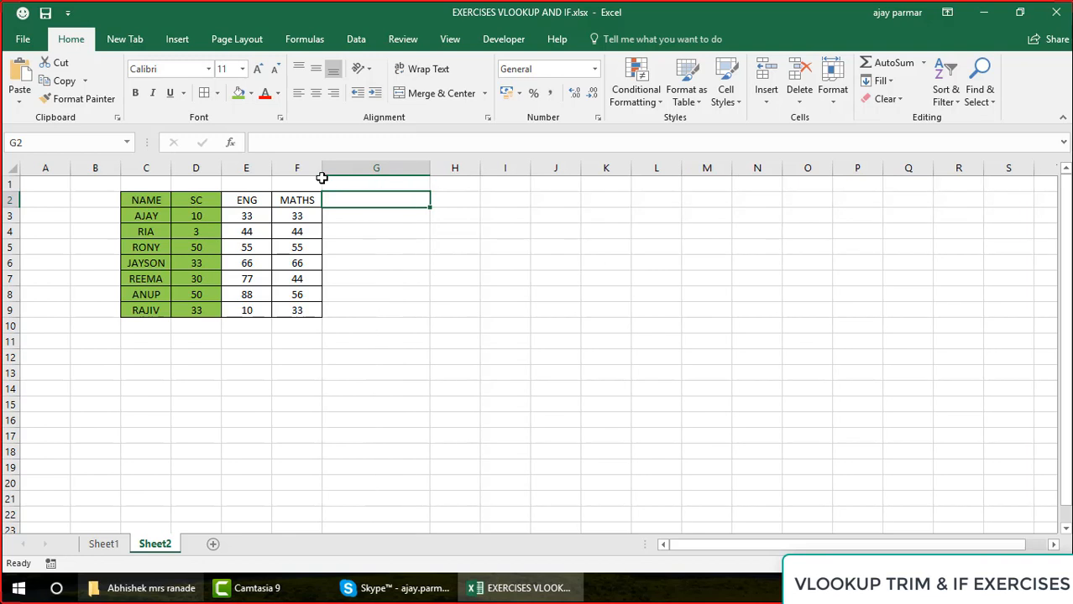
Remove the fill colour from the whole marks table C2:F9
left_click(213, 200)
key("Caps_Lock")
key("ctrl+shift+Down")
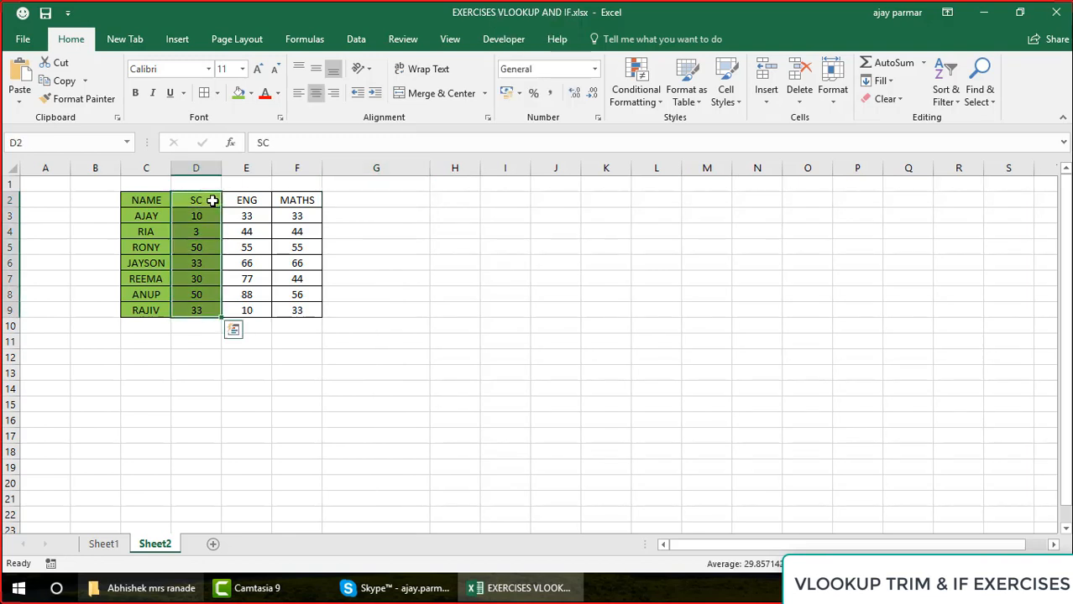
key("Left")
key("shift+Right")
key("shift+Right")
key("shift+Right")
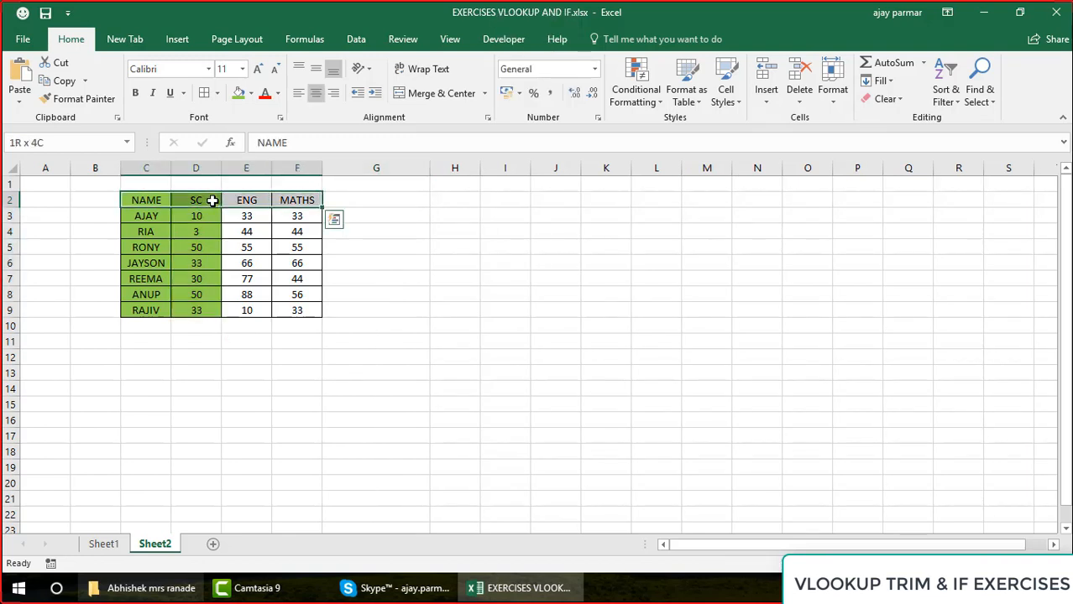
key("ctrl+shift+Down")
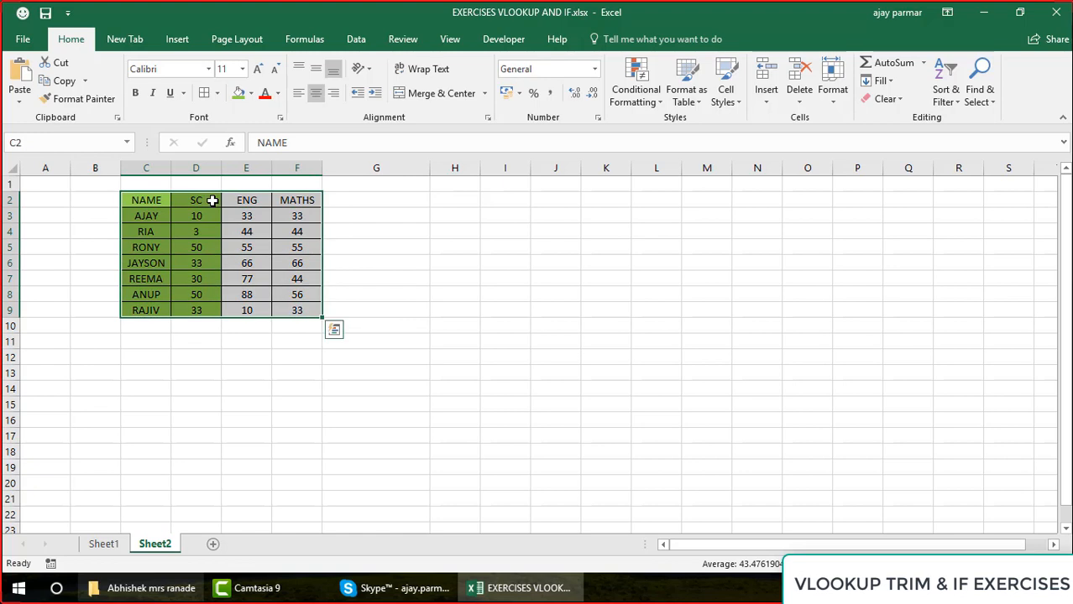
left_click(251, 93)
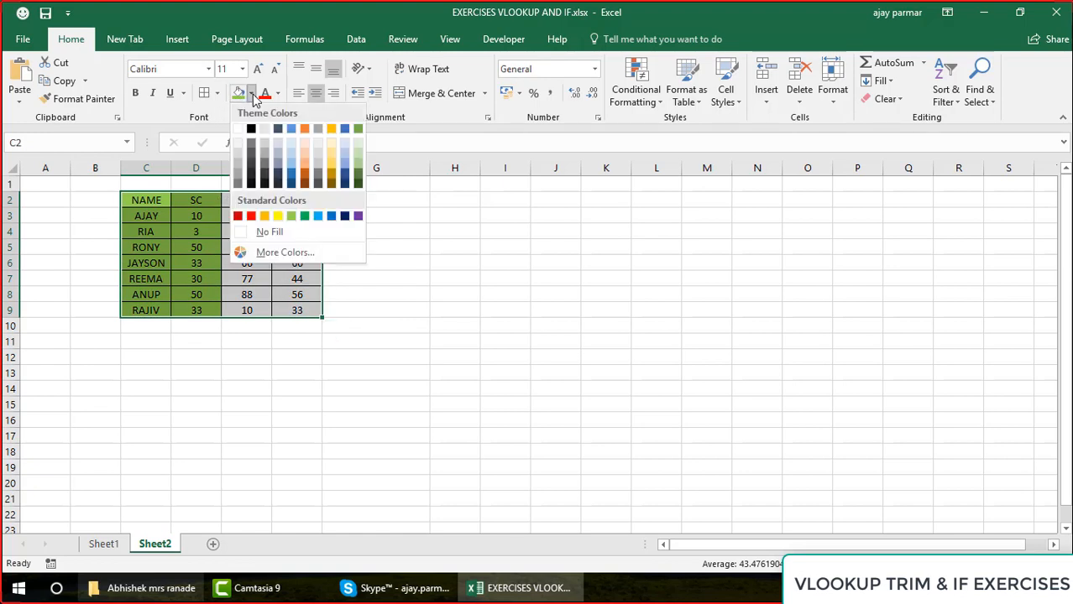
left_click(252, 235)
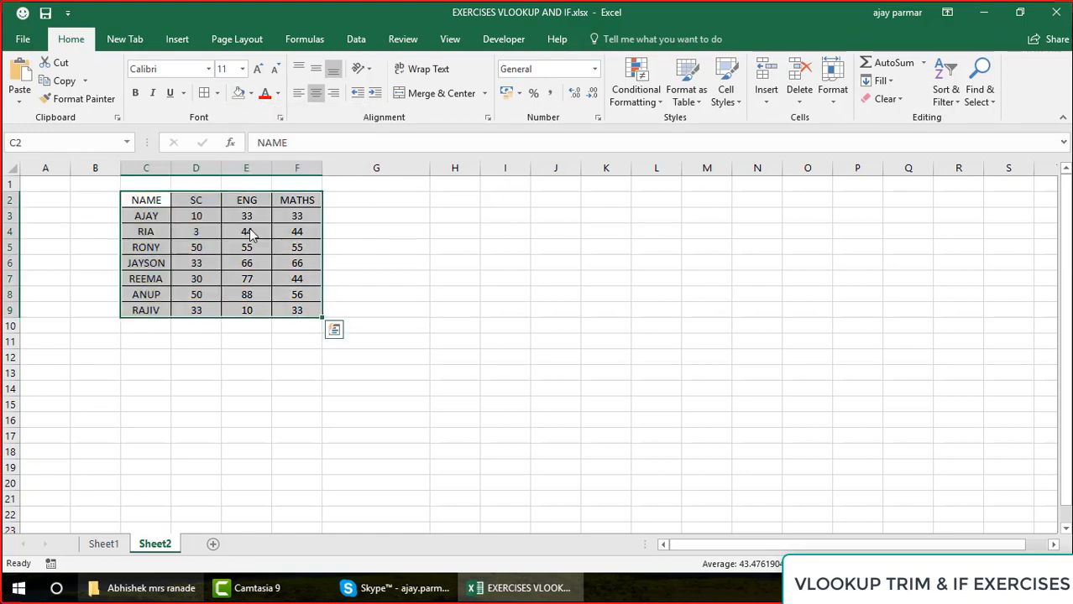
Make the header row C2:F2 of the marks table bold
left_click(147, 200)
key("ctrl+shift+Right")
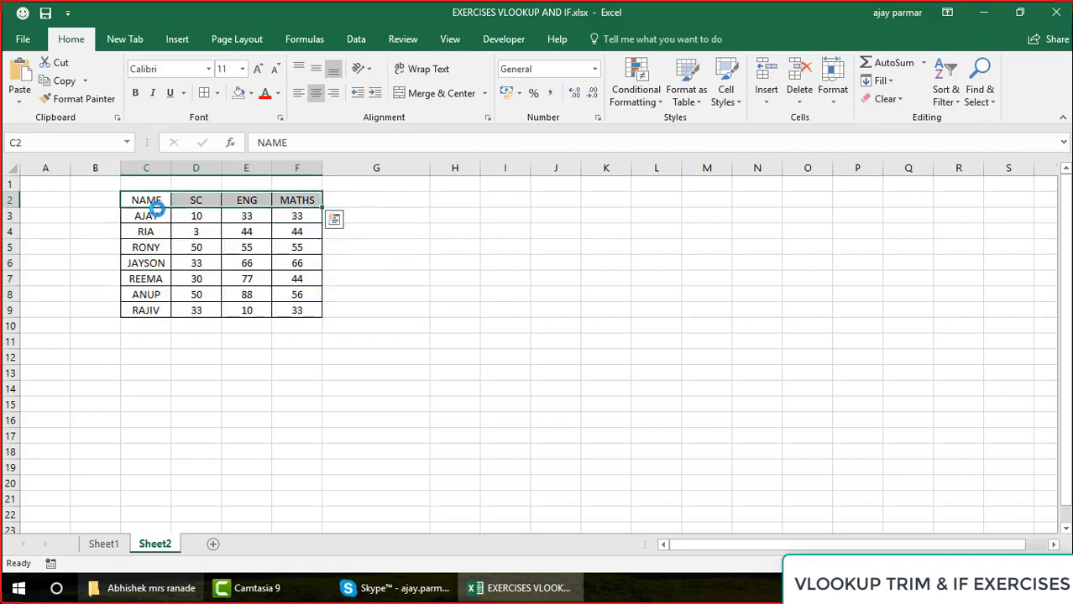
key("ctrl+b")
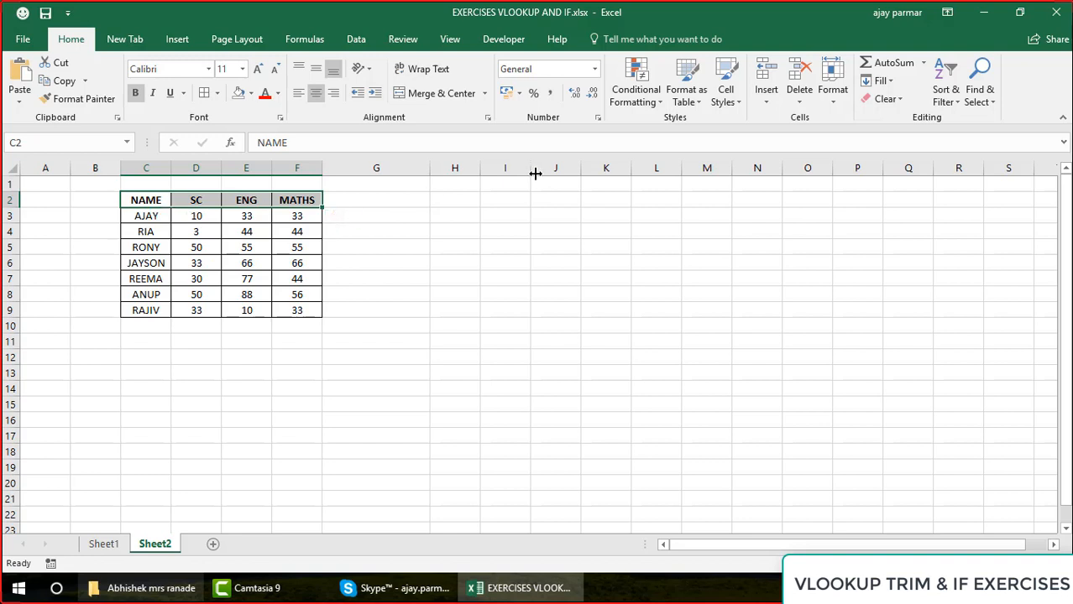
Enter the exercise condition in I1: "IF STUDENT SCORS > 80 IN ANY OF THESE SUBJECTS - HE /SHE IS PASSED. ...ELSE FAIL"
left_click(516, 192)
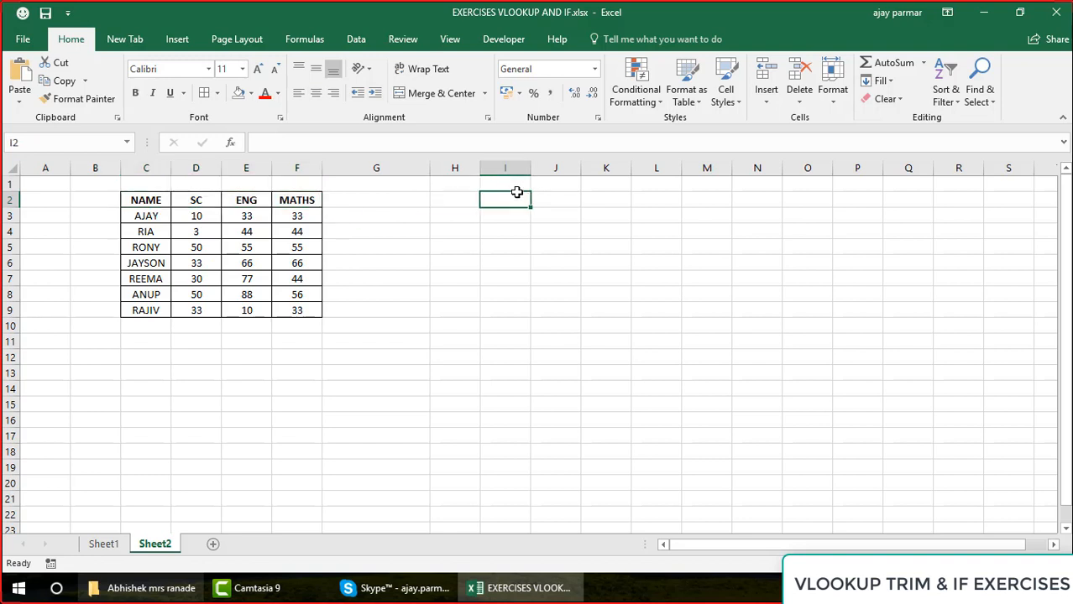
key("Up")
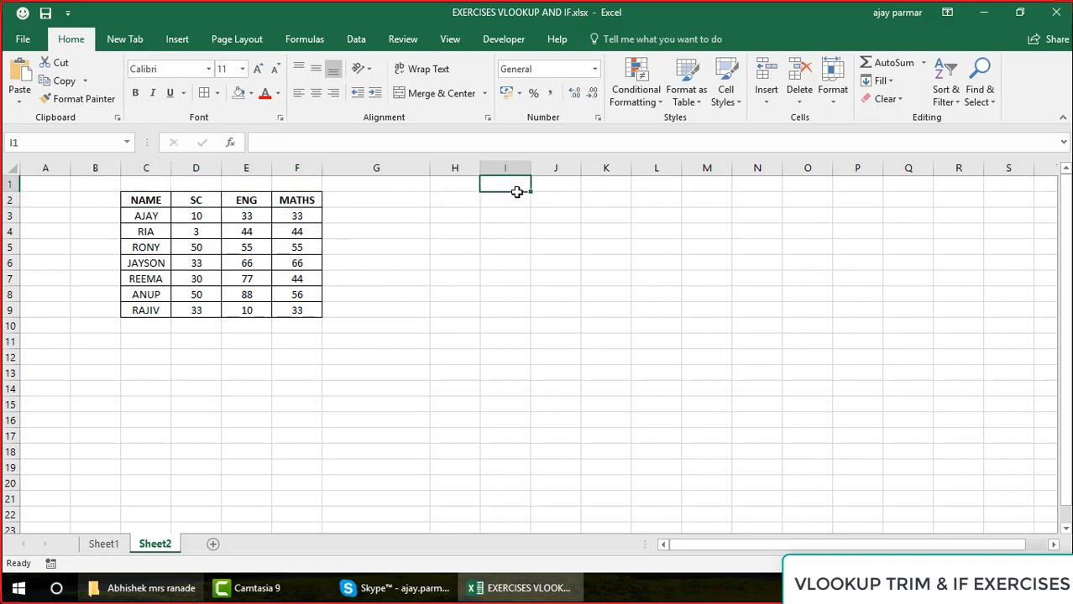
type("IF")
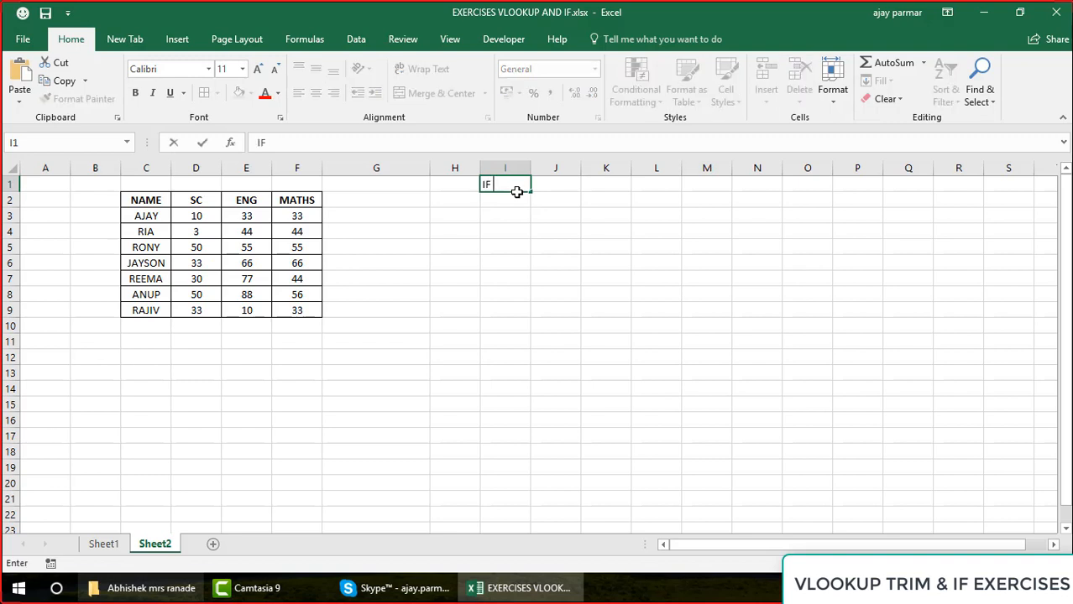
type(" STUDENT SCO")
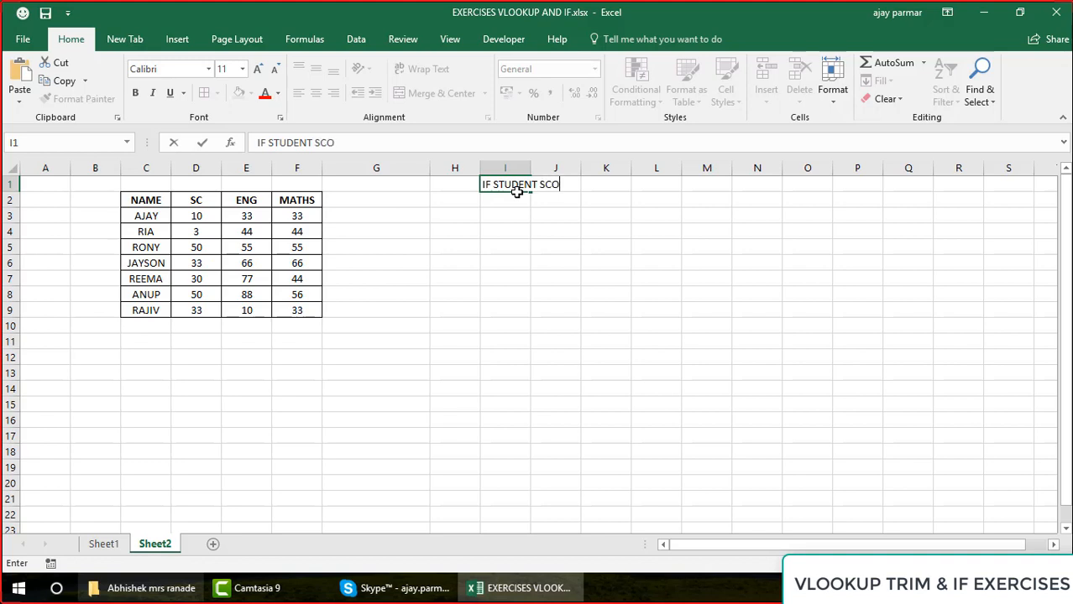
type("RS > 80 IN ")
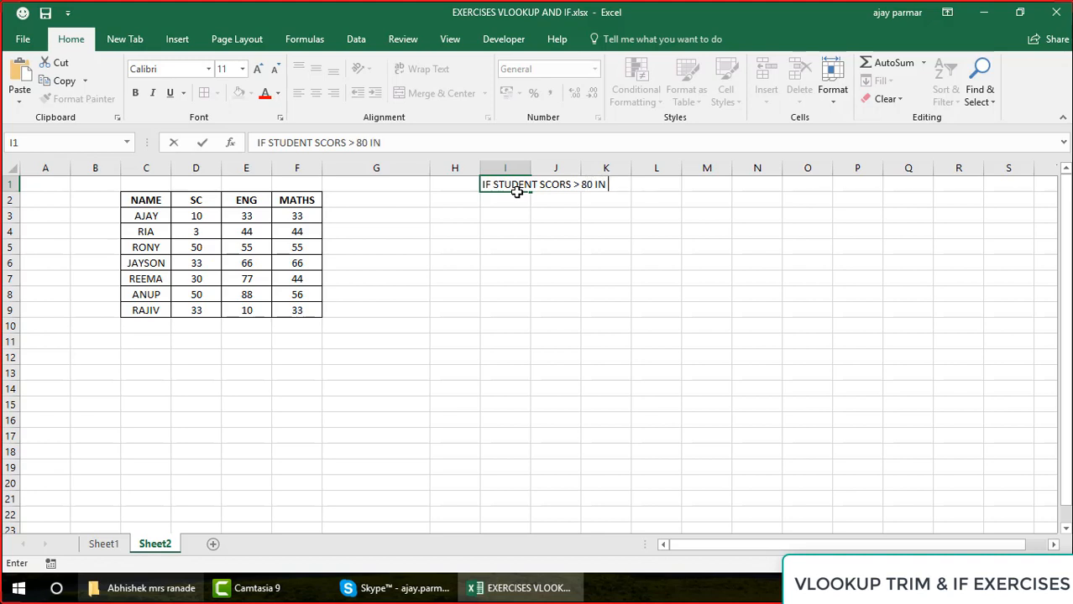
type("ANY OF THS")
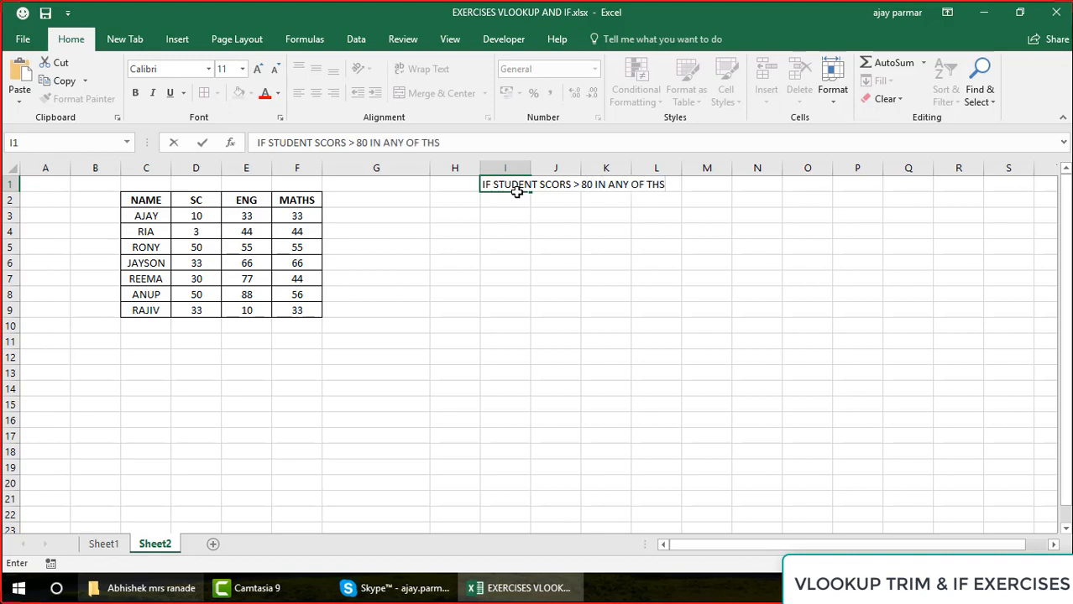
key("BackSpace")
type("ESE SUBJECTS")
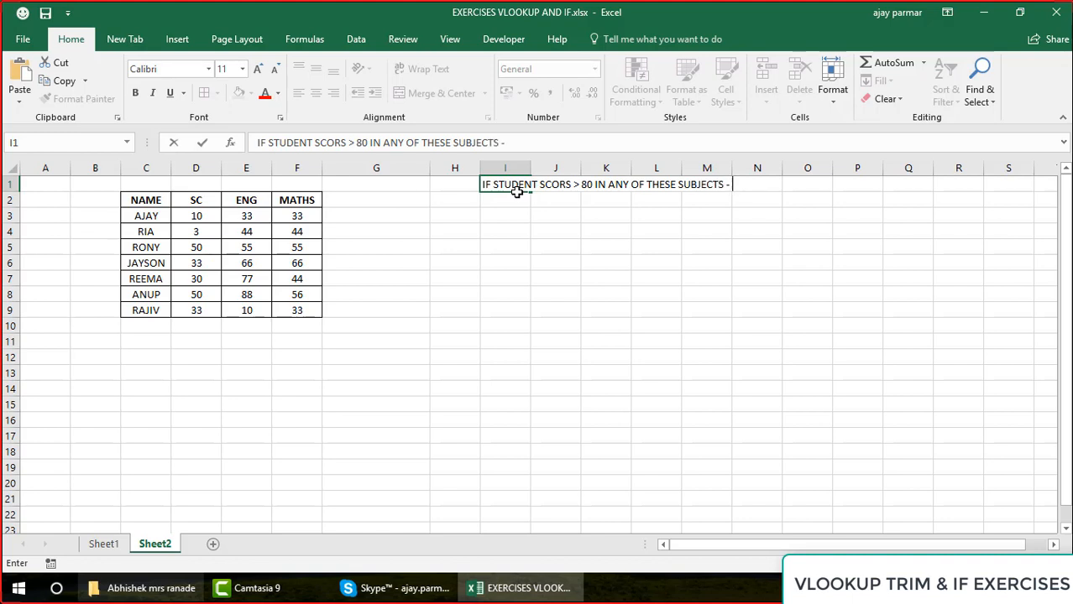
type(" - HE /SHE IS PAS")
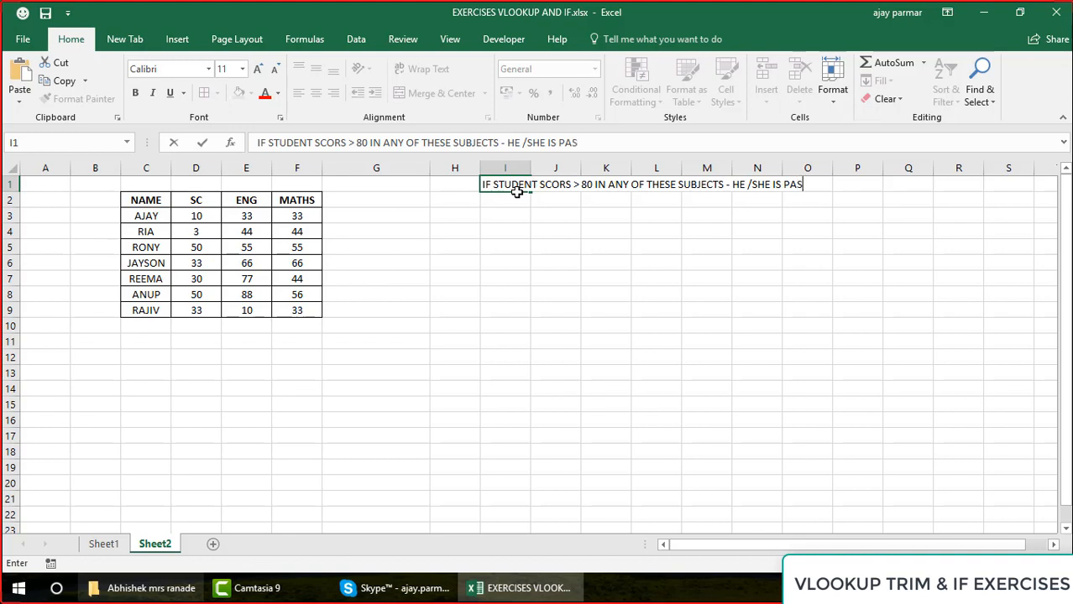
type("SED. ...ELSE FAIL")
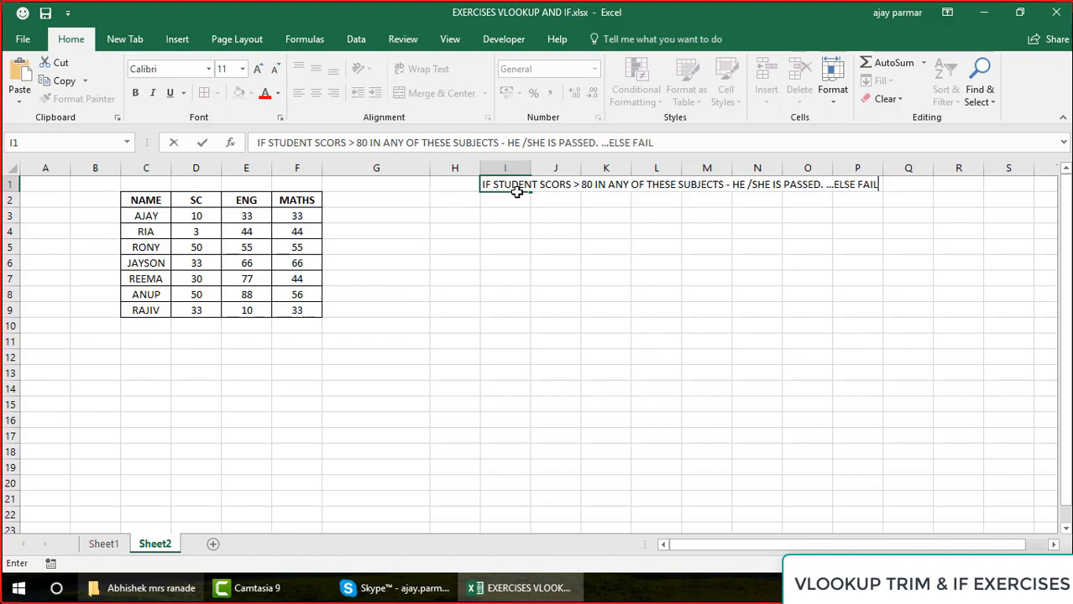
key("Return")
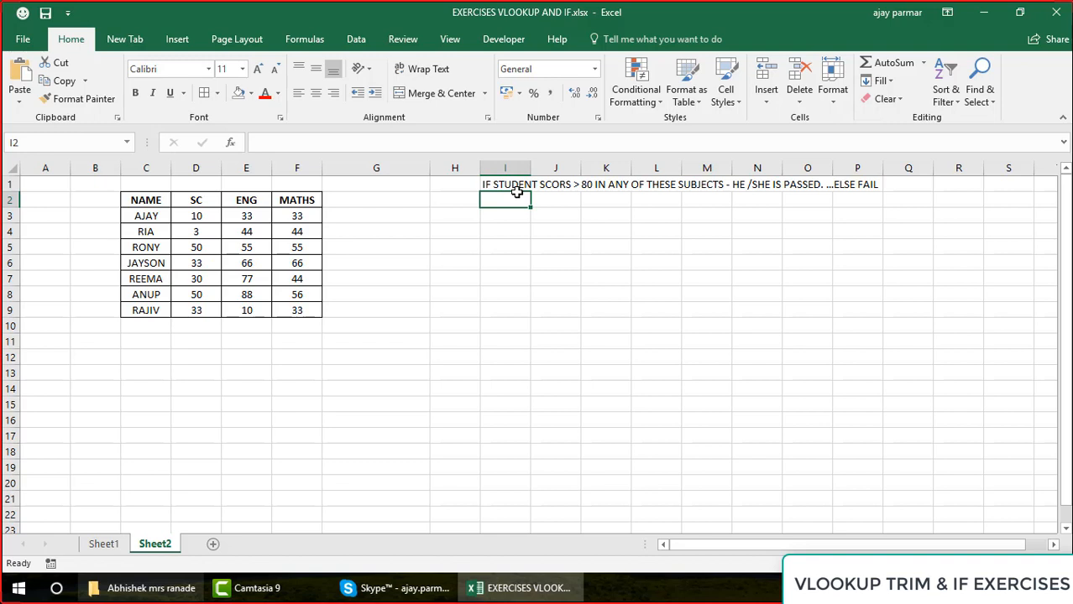
Enter a second exercise condition in I2: "IF STUDENT SCORED > 60 IN ALL SUBJECTS - PASS"
type("IFF S")
key("BackSpace")
key("BackSpace")
key("BackSpace")
type("SUTD")
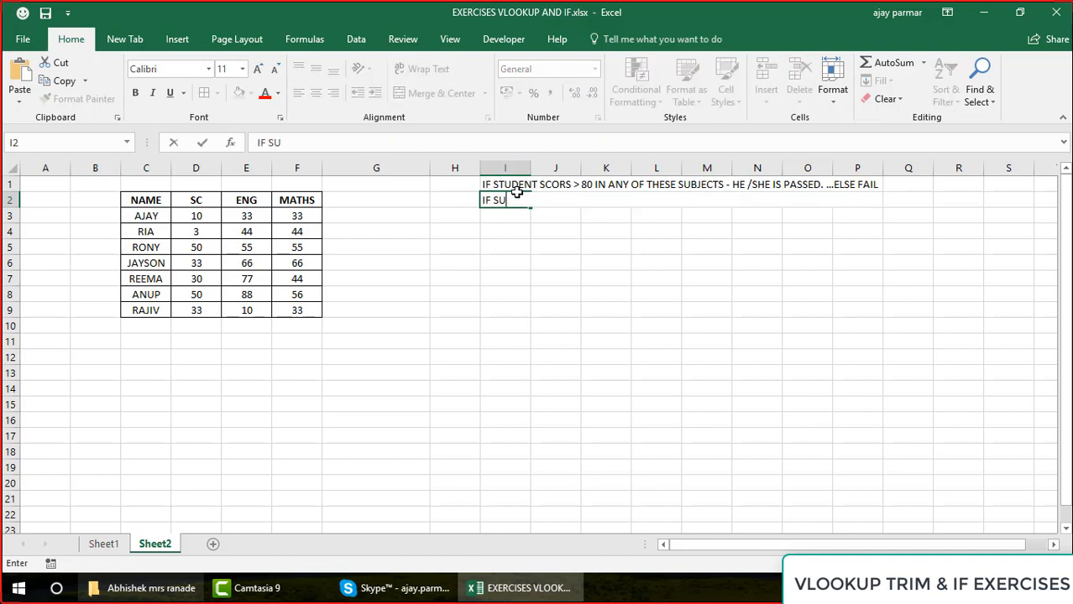
key("BackSpace")
key("BackSpace")
key("BackSpace")
type("TUDENT SCORS")
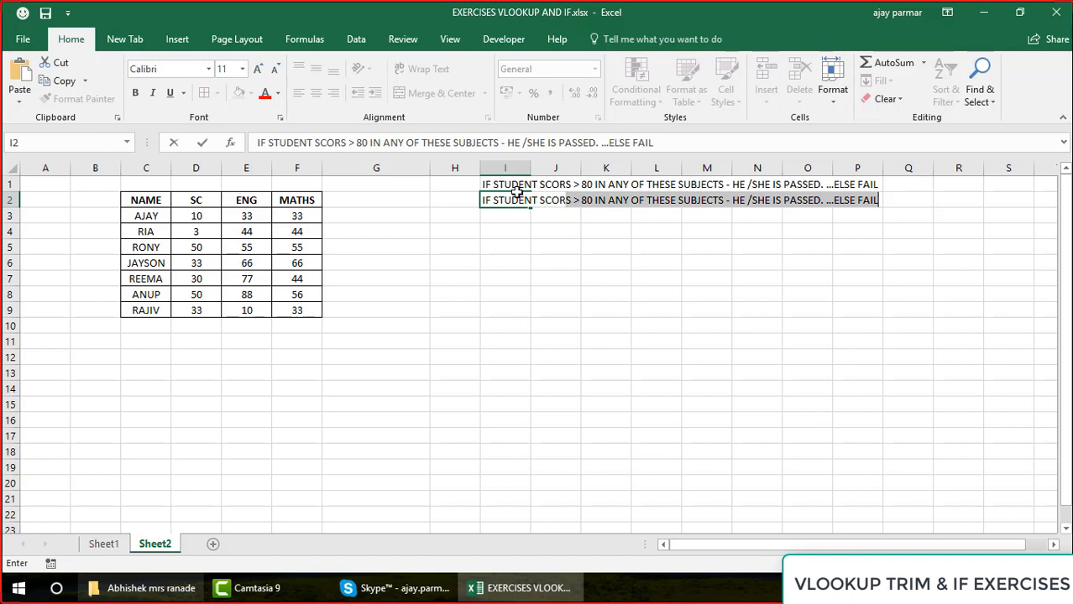
key("BackSpace")
key("BackSpace")
type("ES")
key("BackSpace")
type("D")
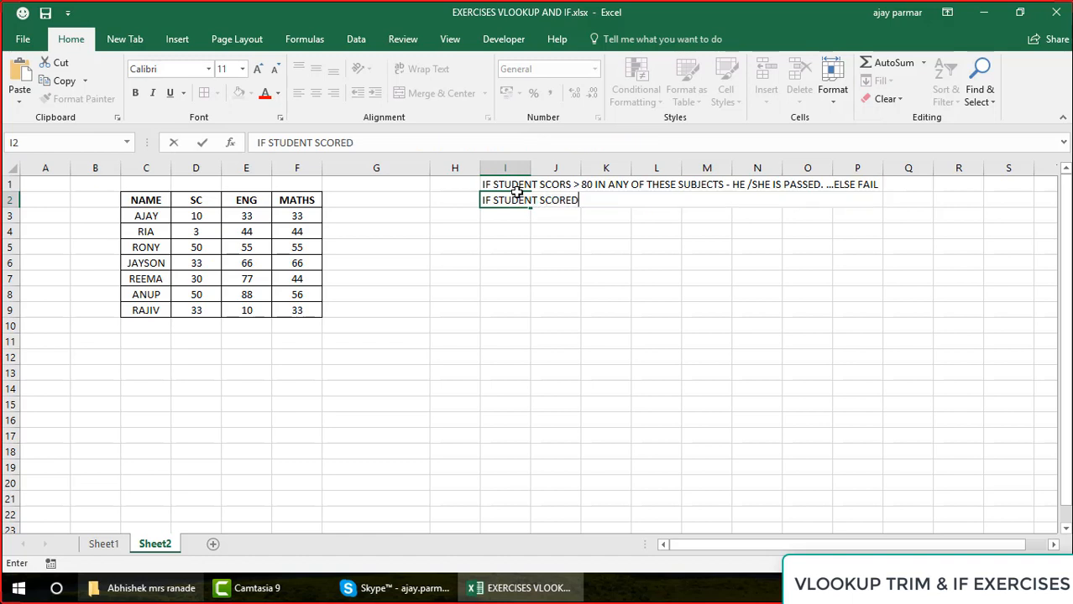
type(" >. 80")
key("BackSpace")
key("BackSpace")
key("BackSpace")
key("BackSpace")
type("60 IN ALL SUBJE")
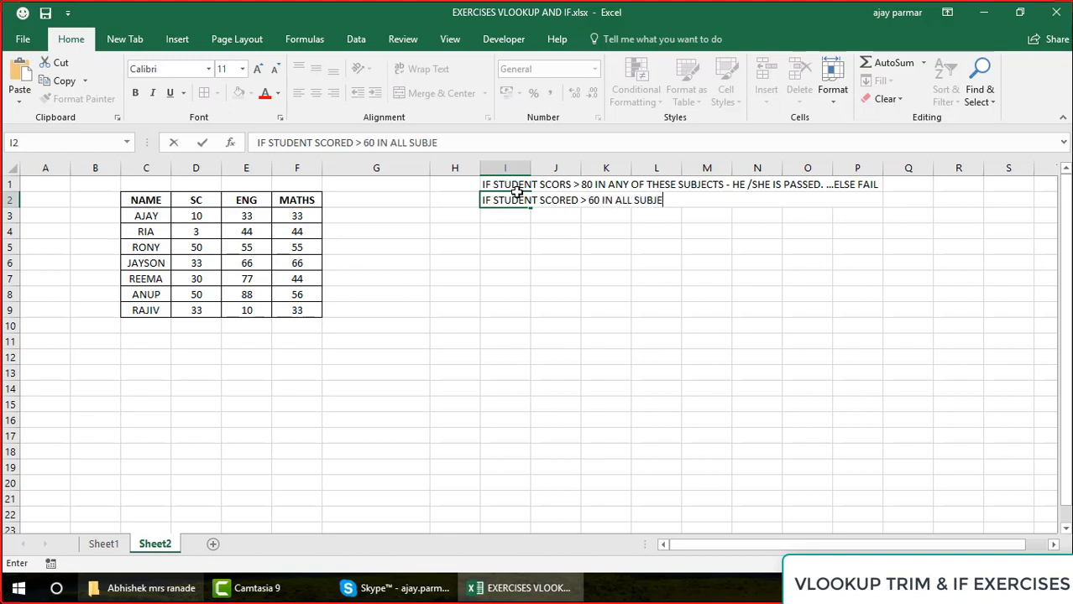
type("CTS - PASS")
key("Return")
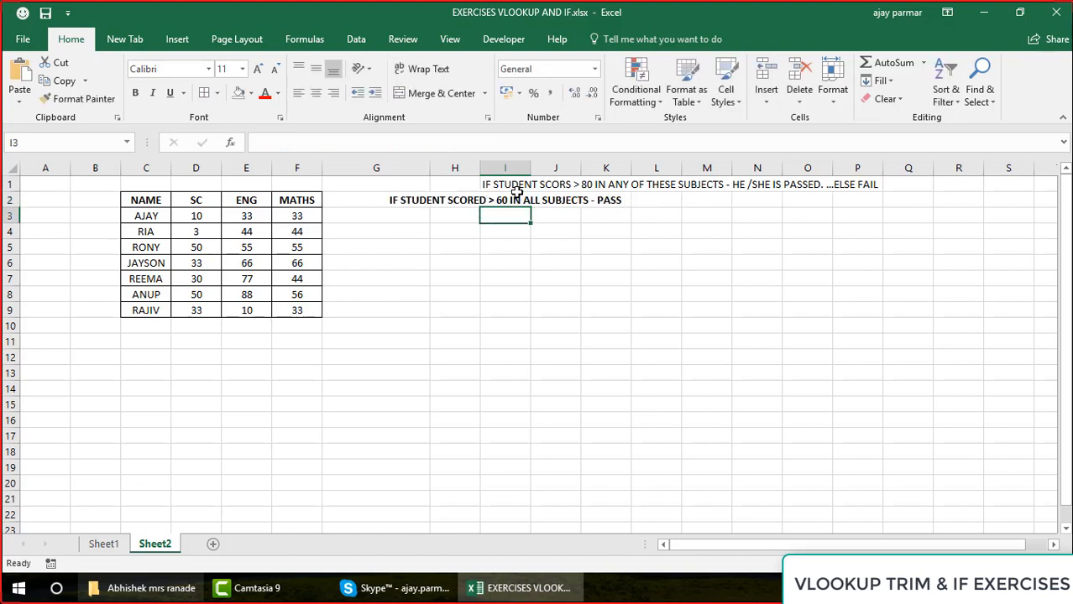
Move the "> 80 in any of these subjects" condition from I1 to I3
left_click(516, 190)
key("ctrl+c")
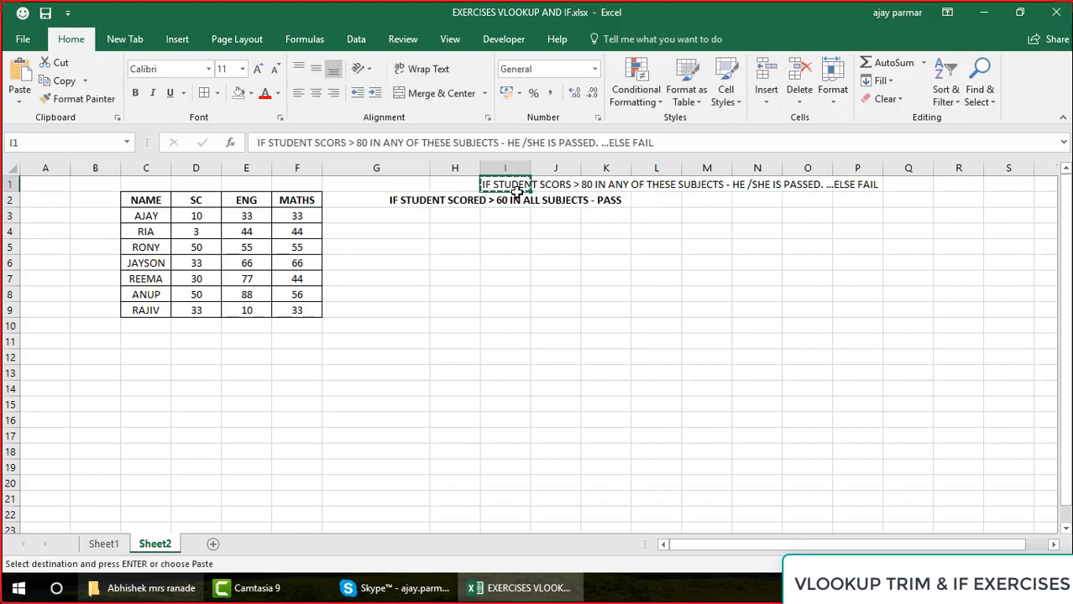
key("Down")
key("Down")
key("ctrl+v")
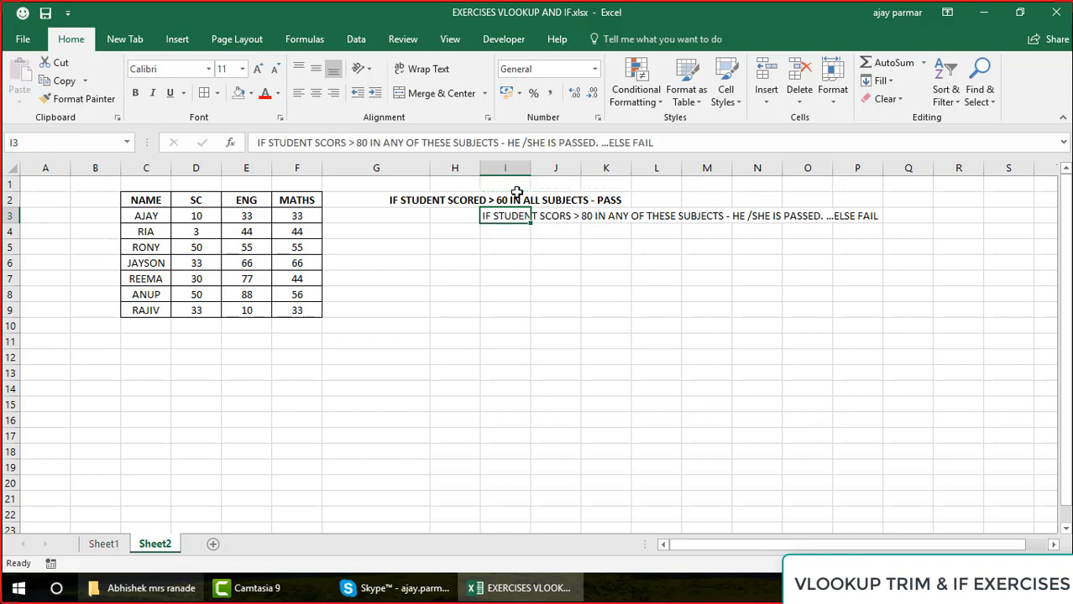
Remove the centre alignment from the condition in I2 so its text starts at the cell's left edge
left_click(516, 195)
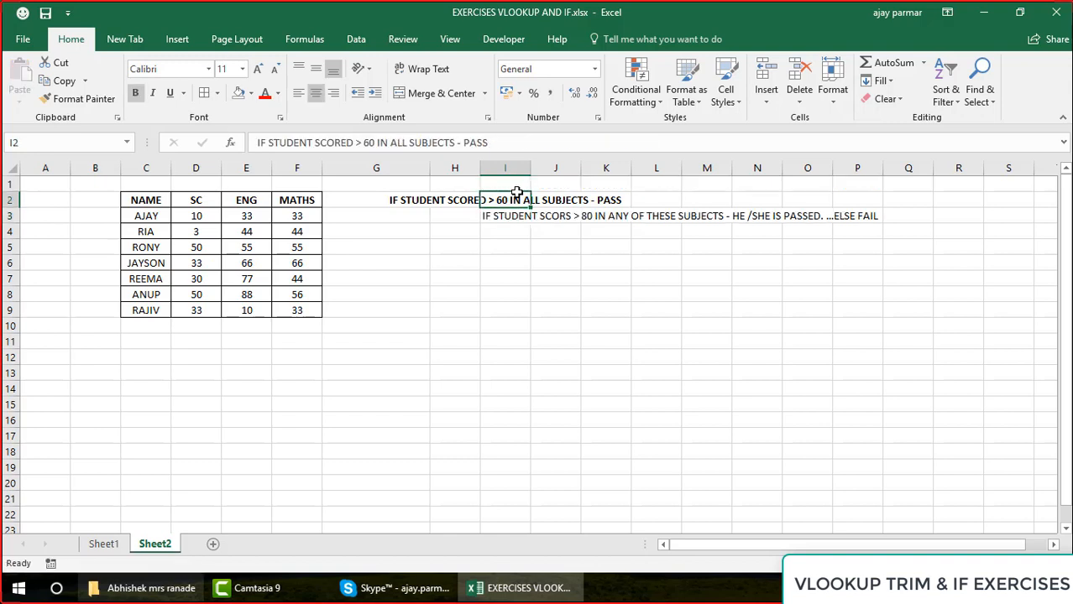
left_click(333, 94)
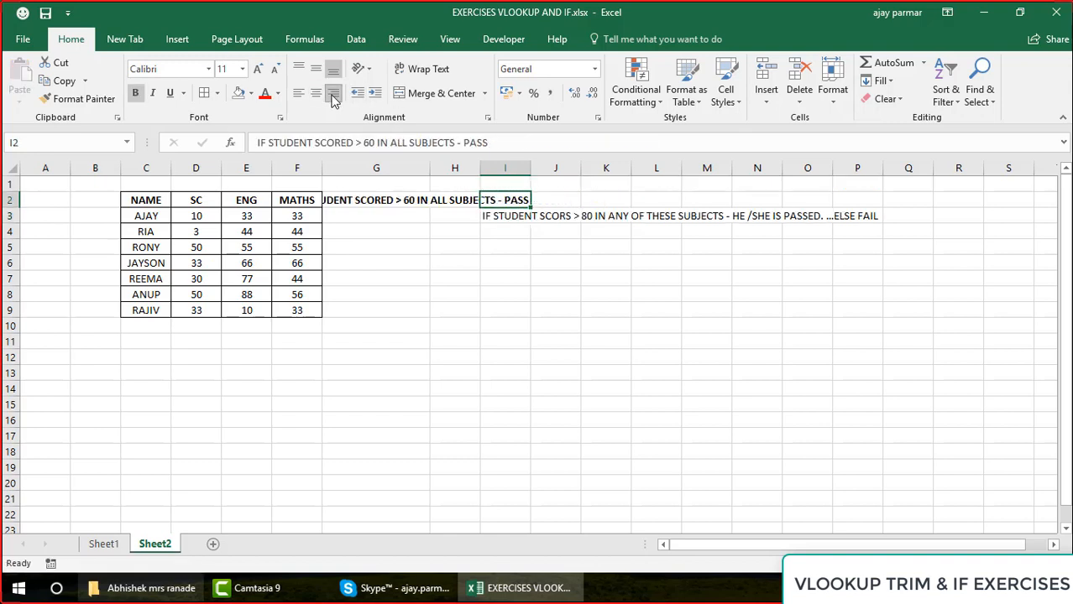
left_click(333, 94)
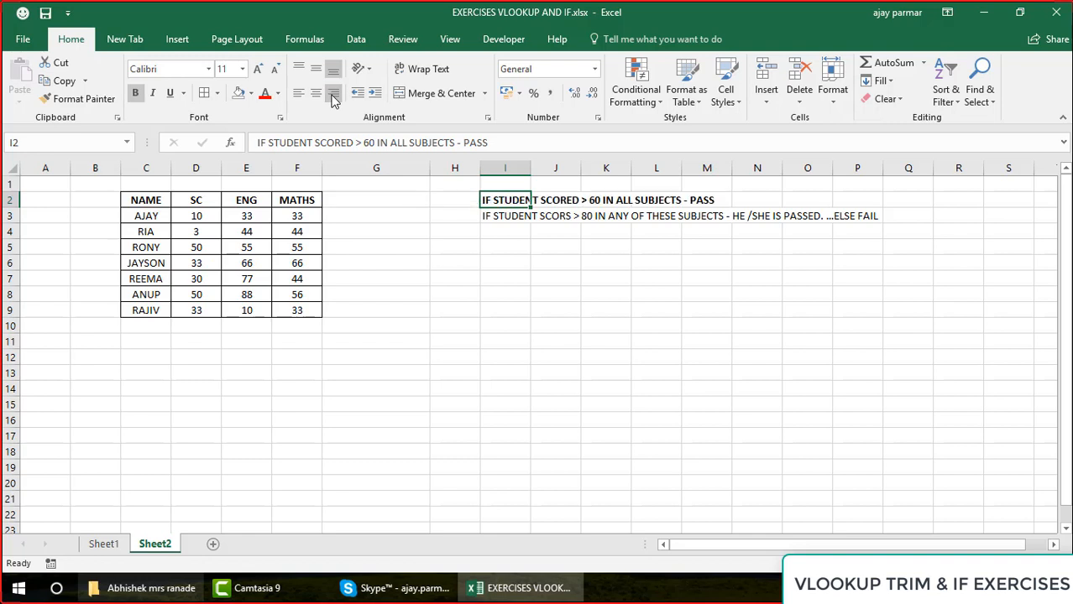
Make the "> 80 in any of these subjects" condition in I3 bold
left_click(190, 201)
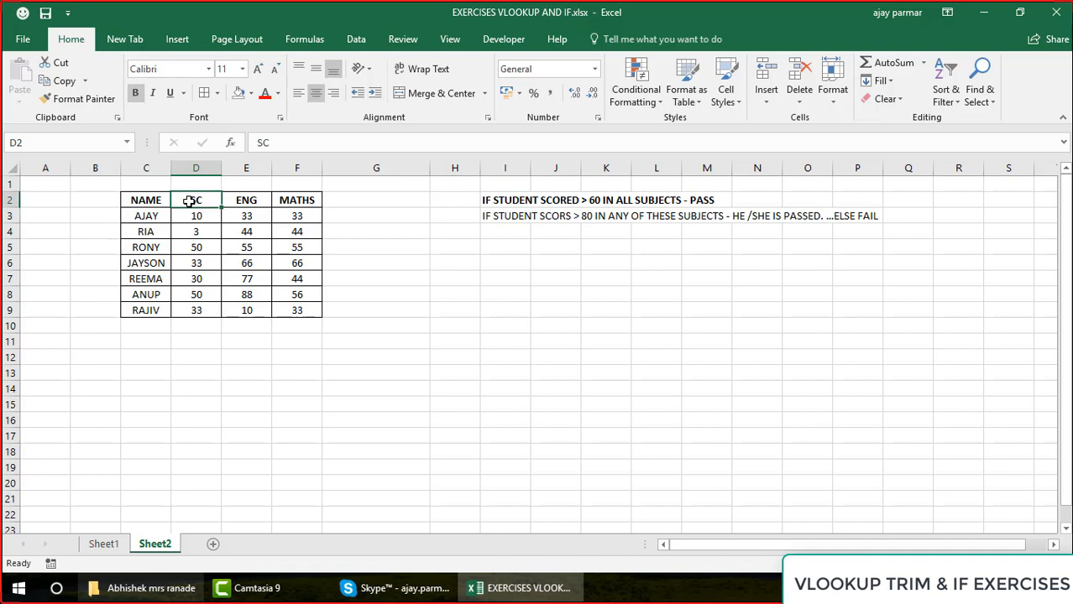
key("Right")
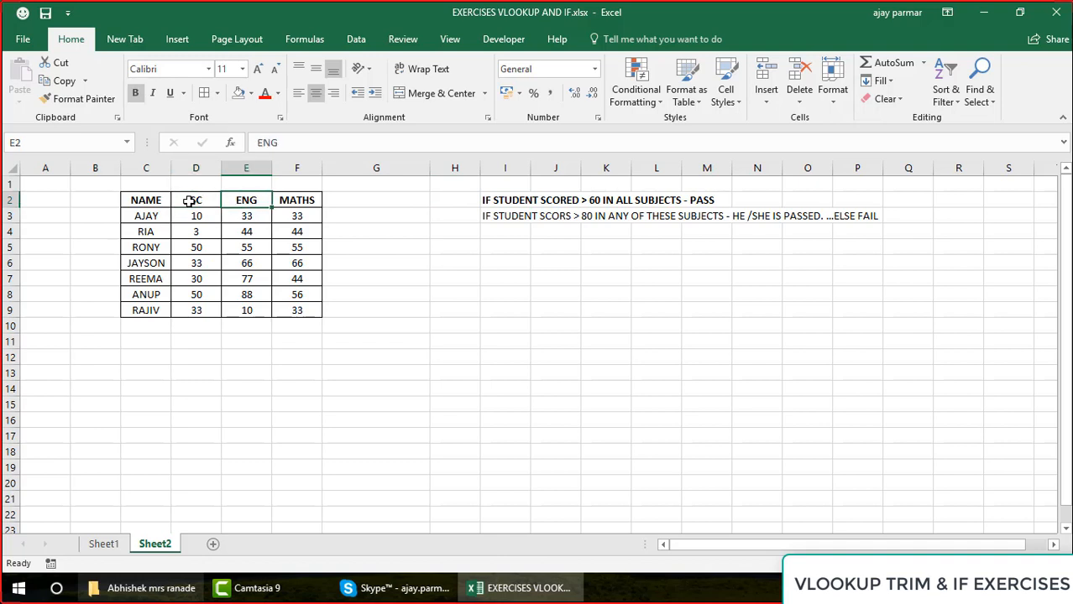
key("shift+Right")
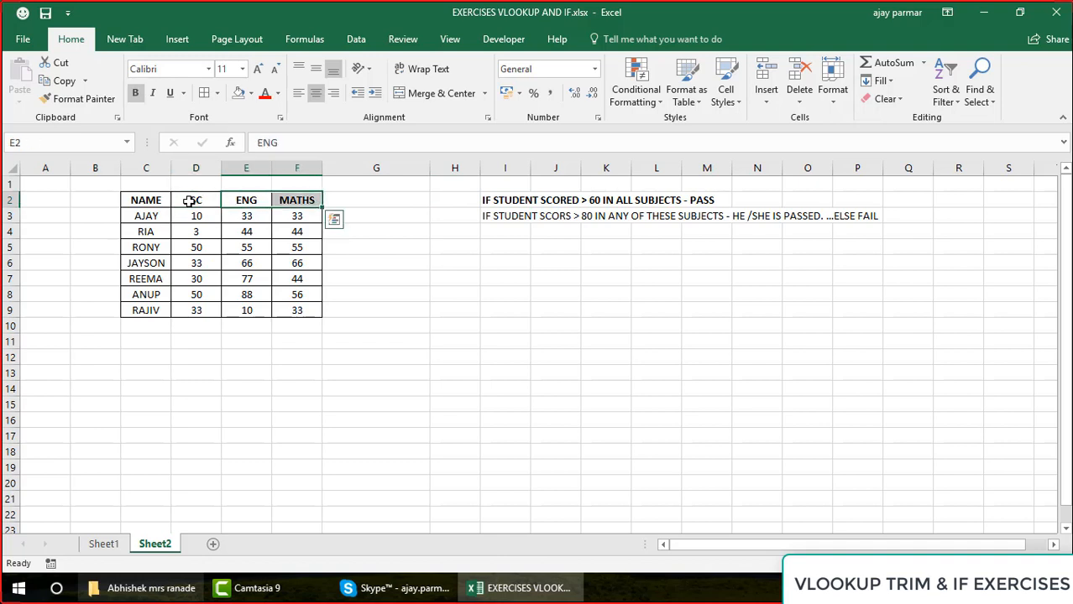
key("shift+Left")
key("Down")
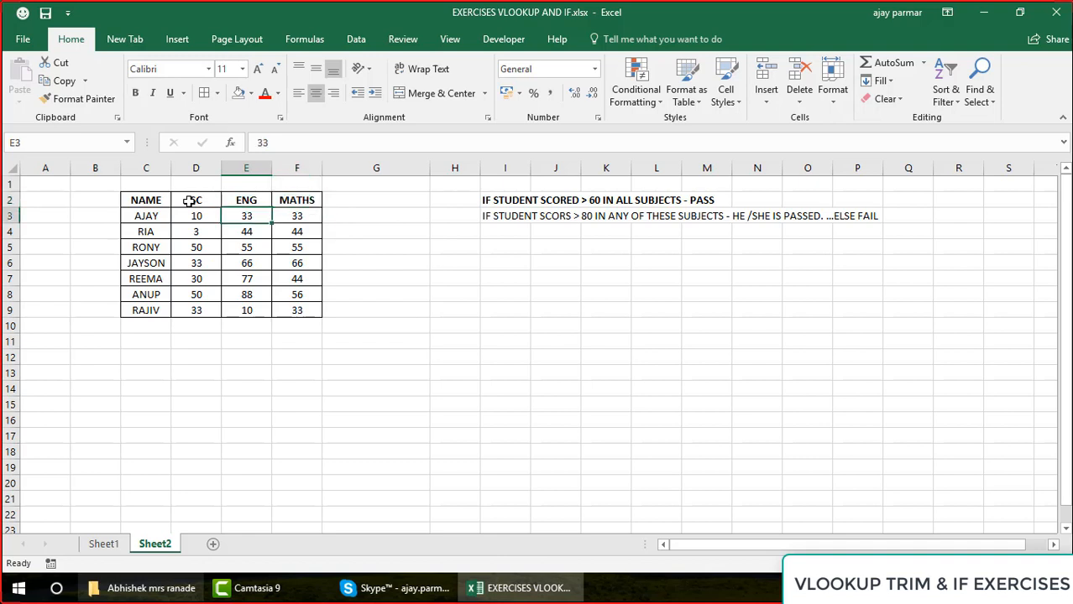
key("Right")
key("Right")
key("Right")
key("Right")
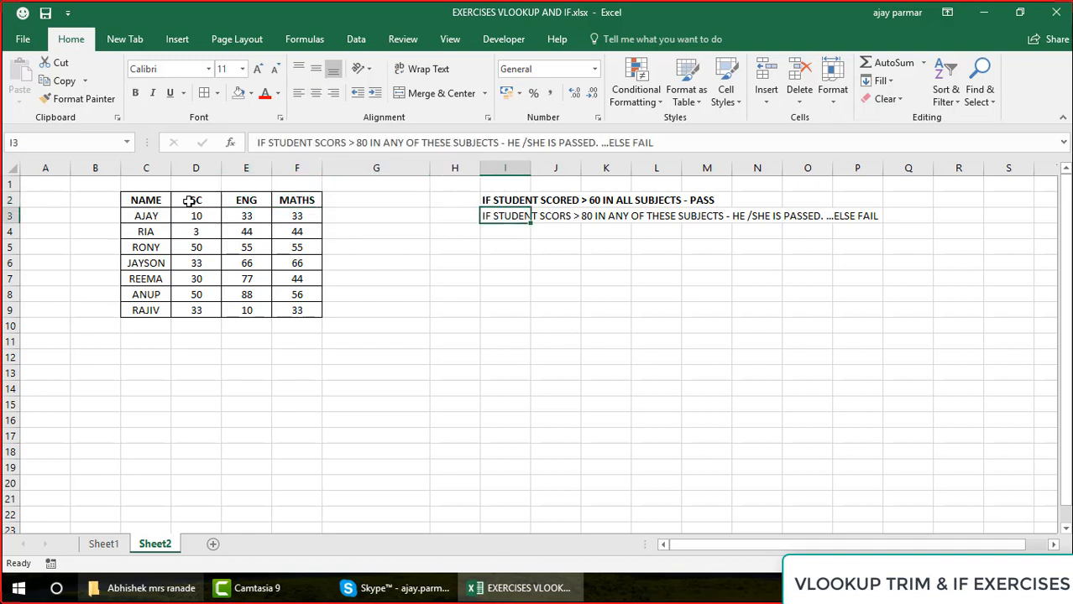
key("ctrl+b")
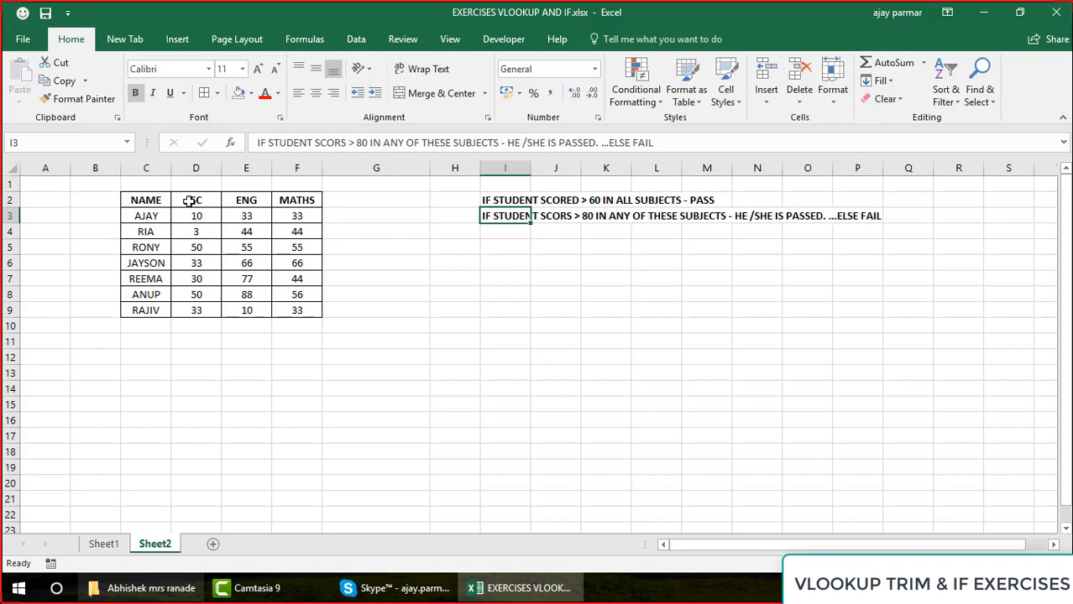
Hide the gridlines on Sheet2
key("Up")
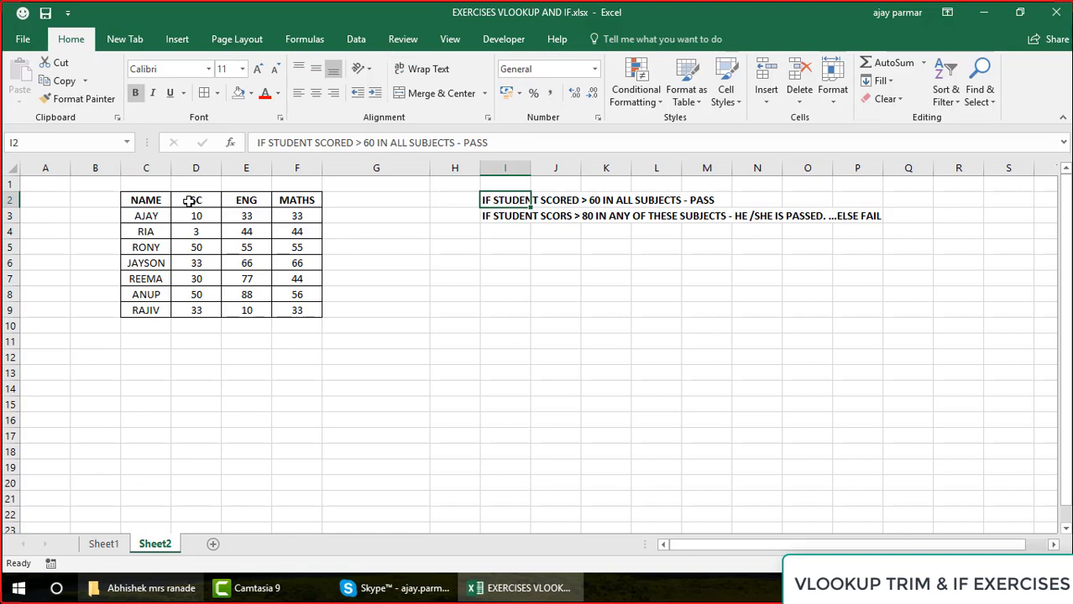
left_click(450, 39)
left_click(173, 93)
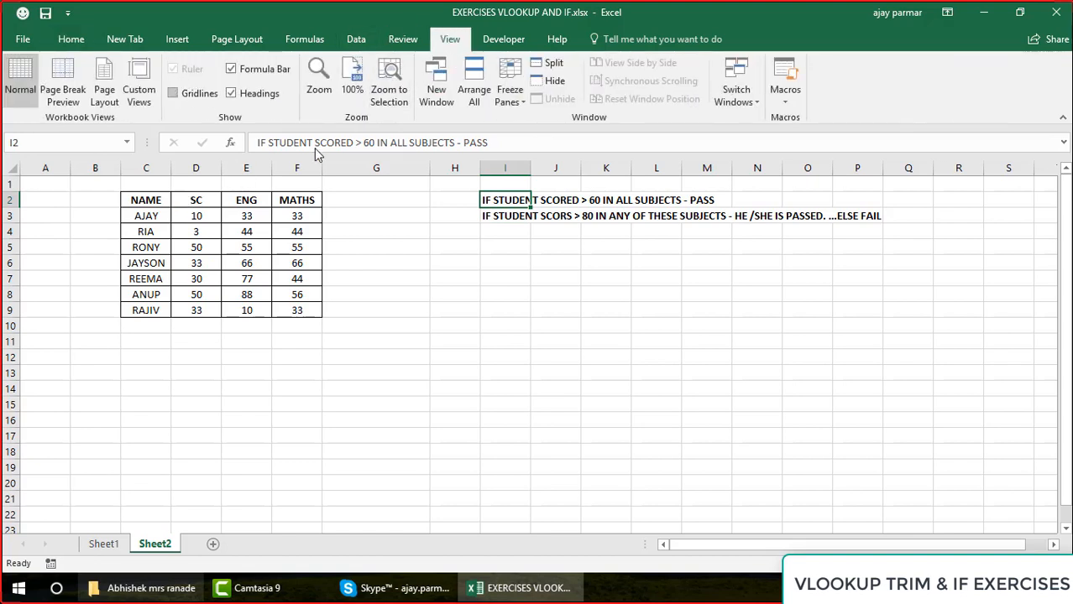
left_click(507, 281)
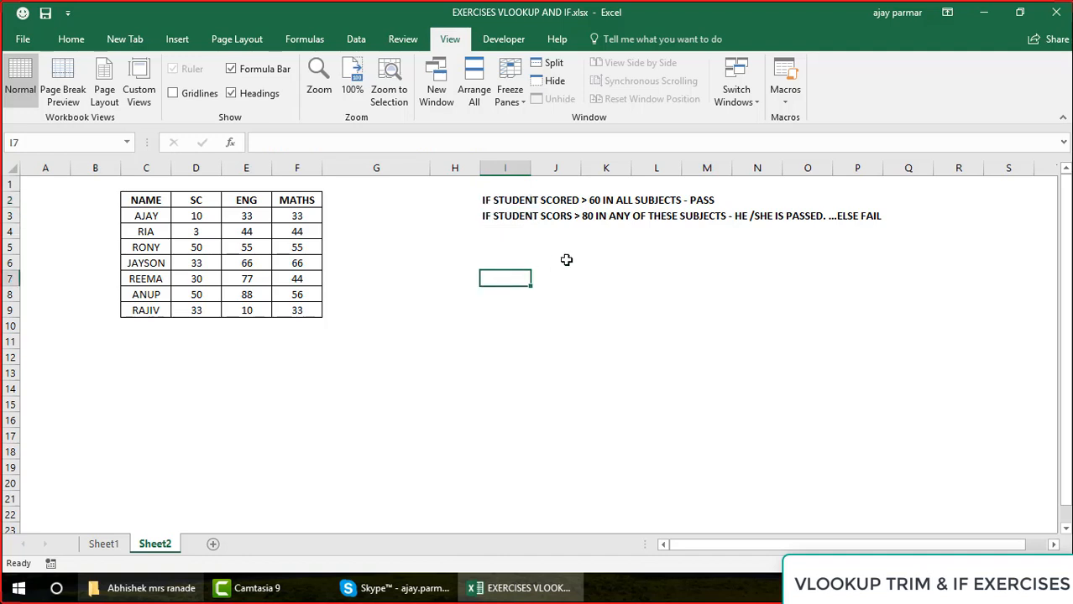
Change the marks in row 5 to 78 for SC, 76 for ENG and 65 for MATHS
left_click(219, 230)
key("Down")
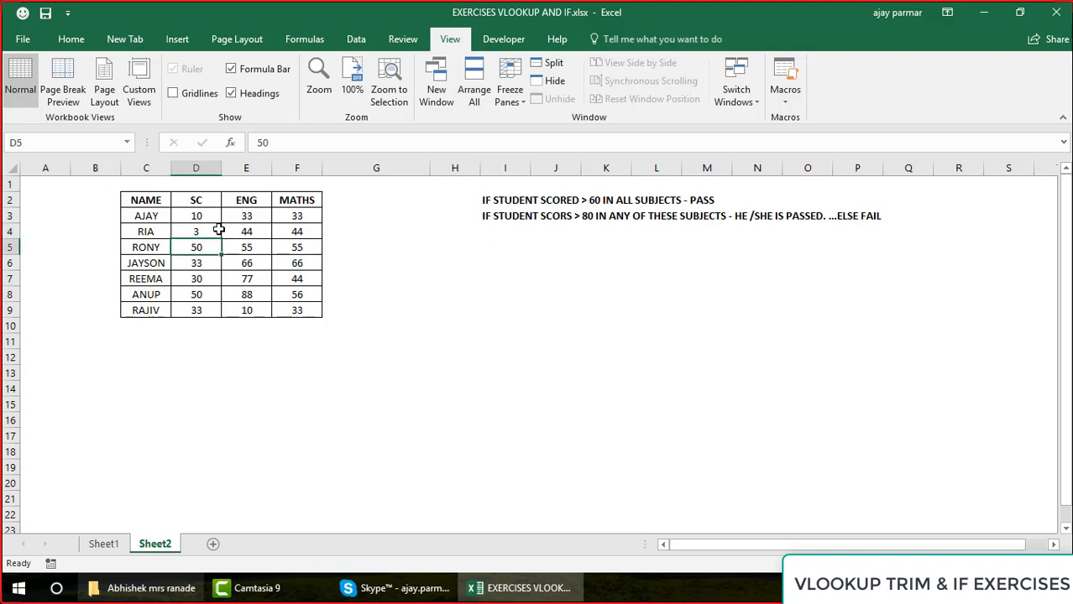
key("Down")
key("Up")
type("78")
key("Right")
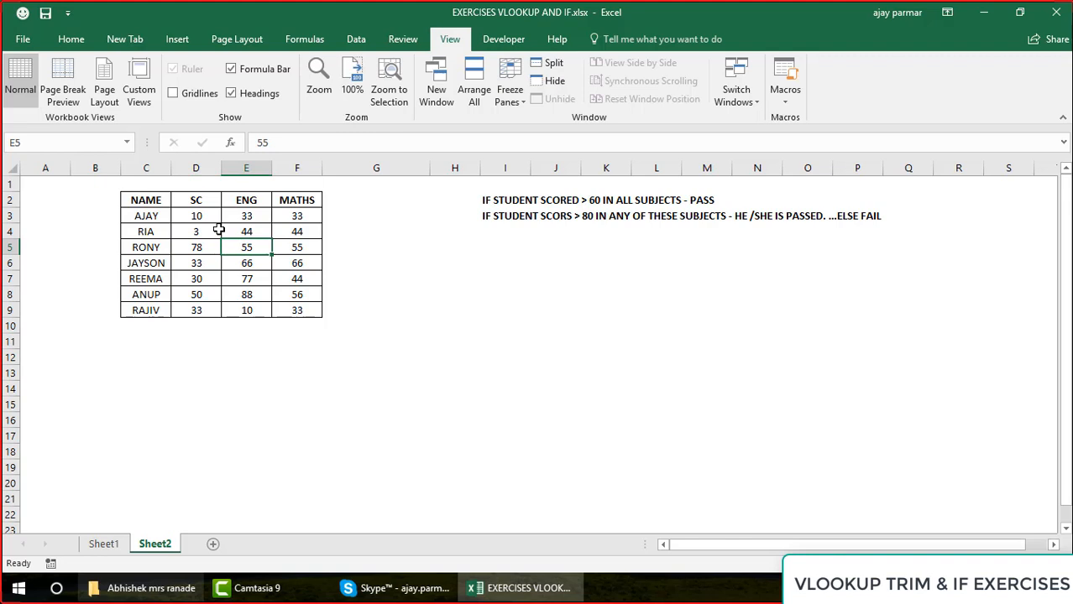
type("76")
key("Right")
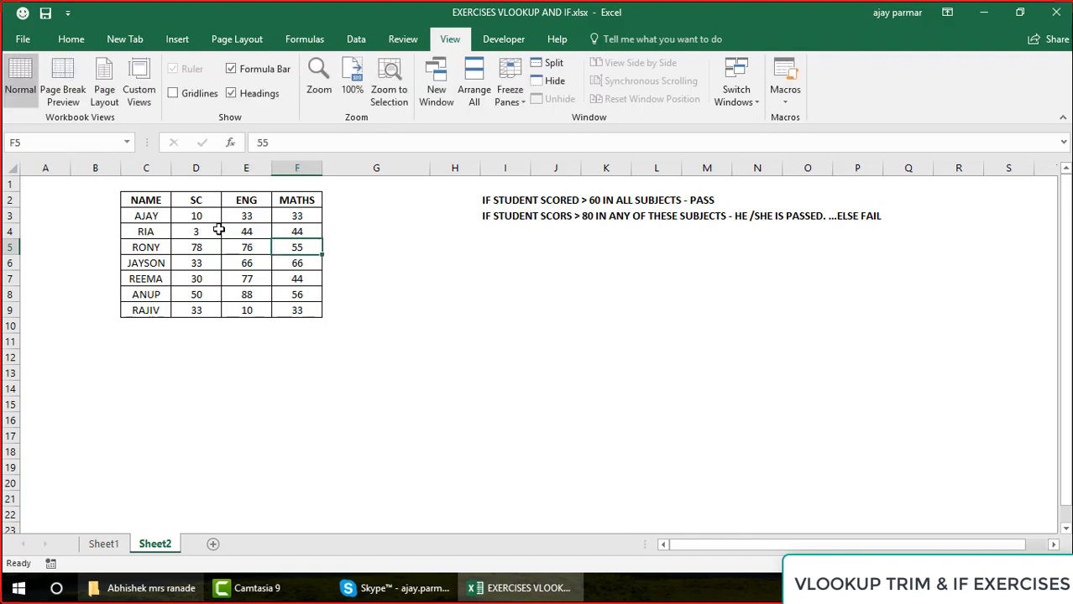
type("65")
key("Up")
key("Up")
key("Up")
Add the column heading STATUS in G2 beside MATHS
key("Right")
key("Down")
key("Left")
key("Left")
key("Down")
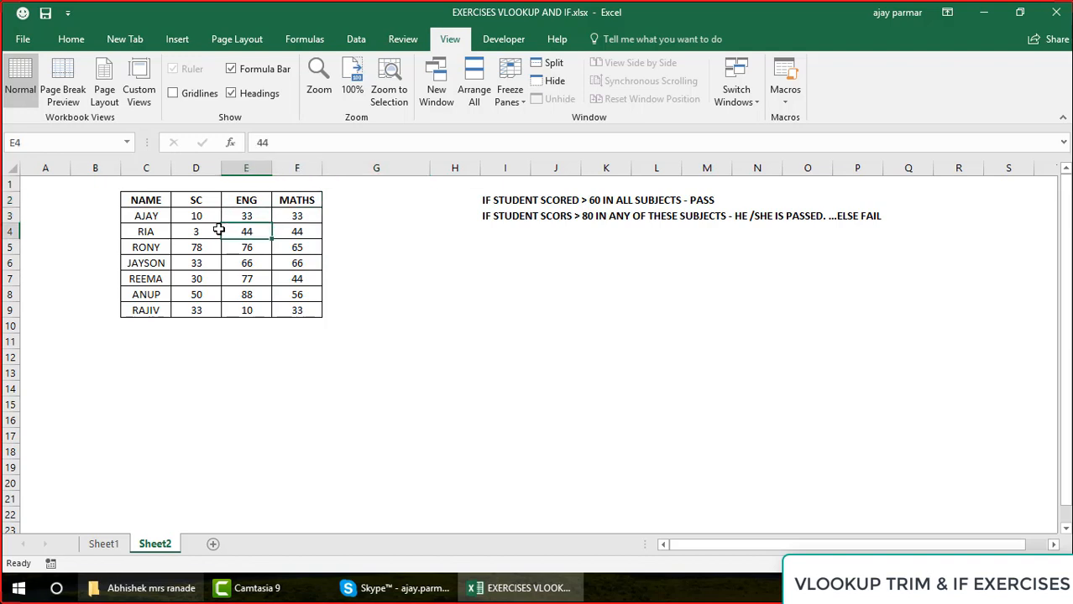
key("Up")
key("Up")
key("Right")
key("Right")
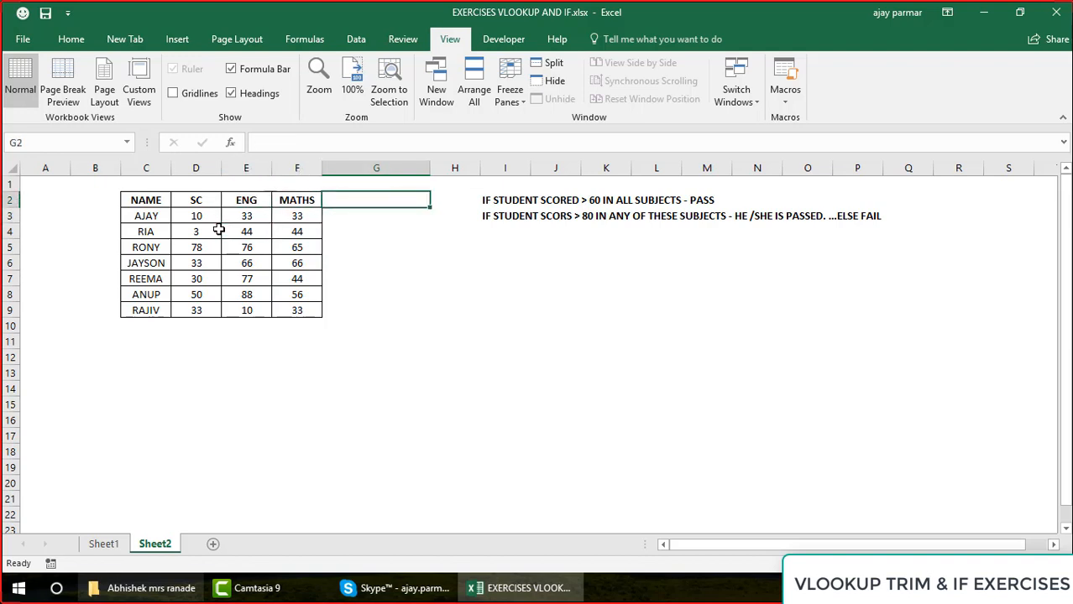
type("STATUS")
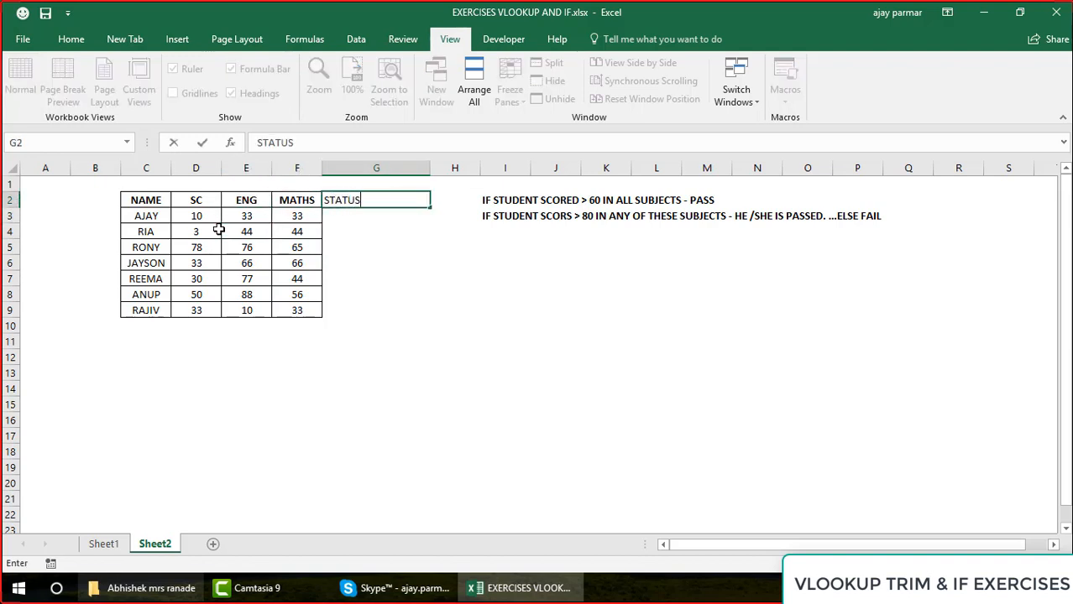
key("Return")
key("Down")
key("Up")
key("Up")
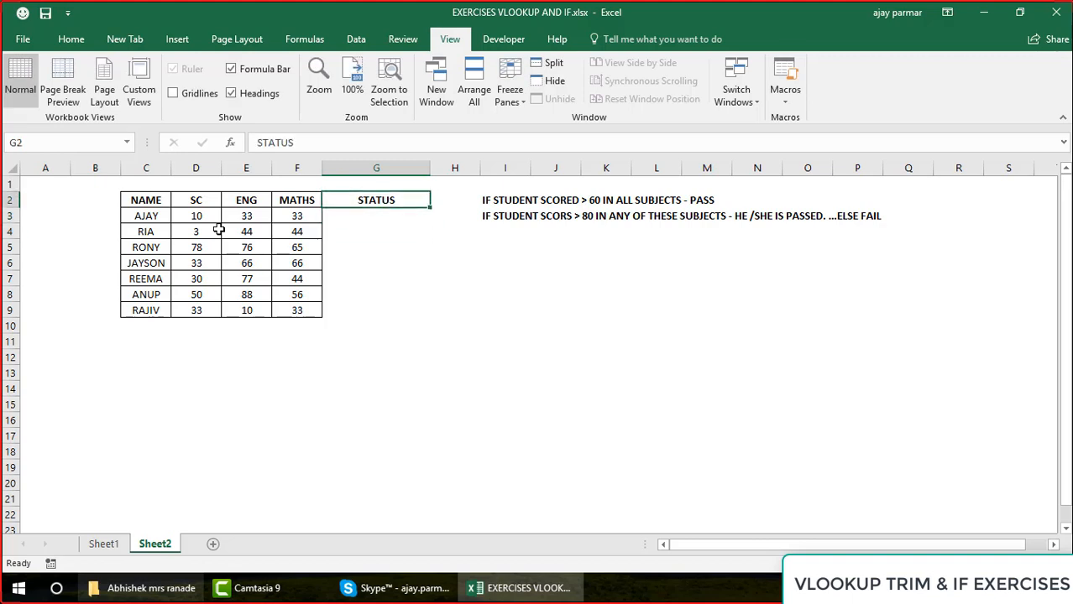
Examine the subject marks in rows 8 and 9 against the two pass conditions in I2 and I3
key("Right")
key("Right")
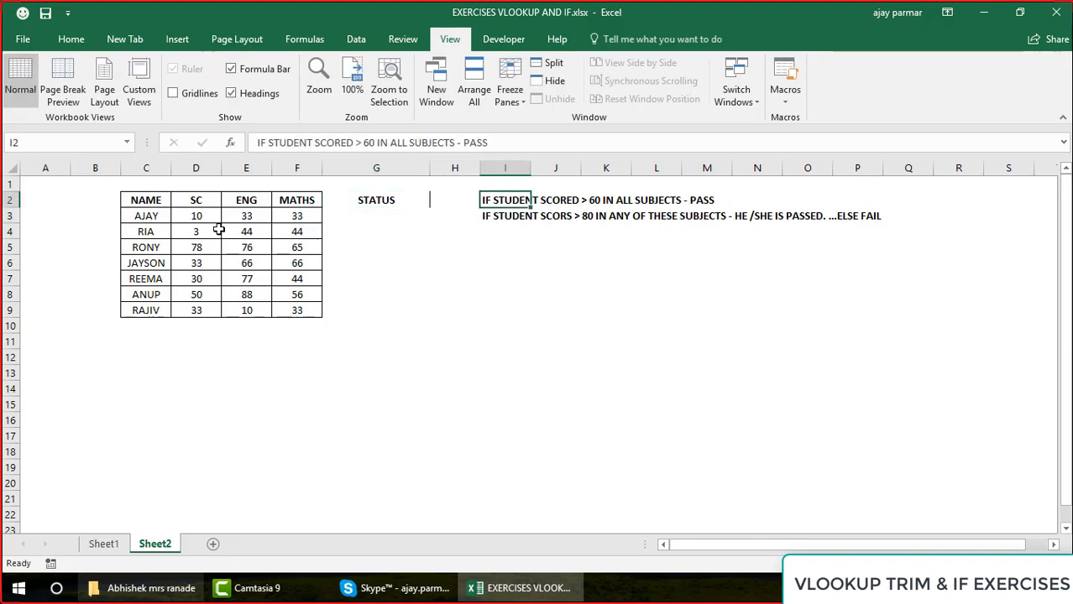
key("Left")
key("Left")
key("Left")
key("Down")
key("Down")
key("Down")
key("Down")
key("Left")
key("Down")
key("Down")
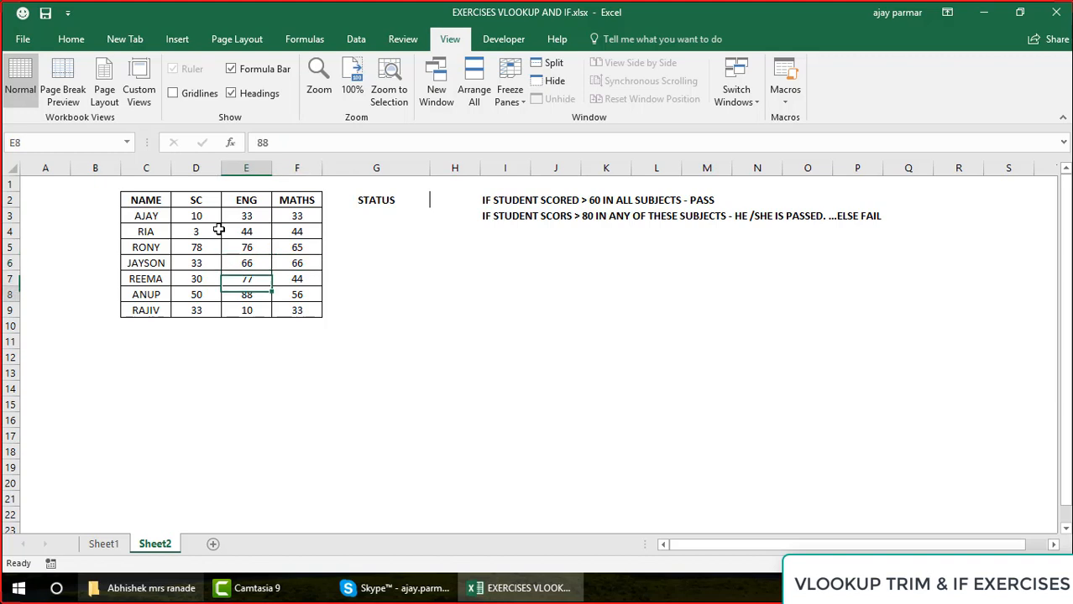
key("Left")
key("shift+Right")
key("shift+Right")
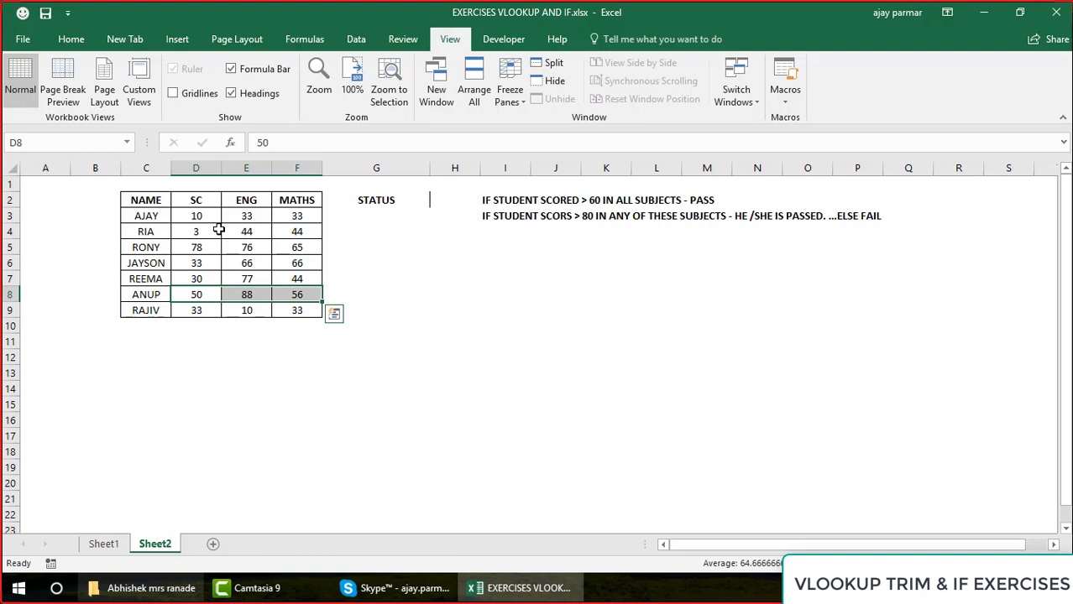
key("shift+Left")
key("shift+Left")
key("Right")
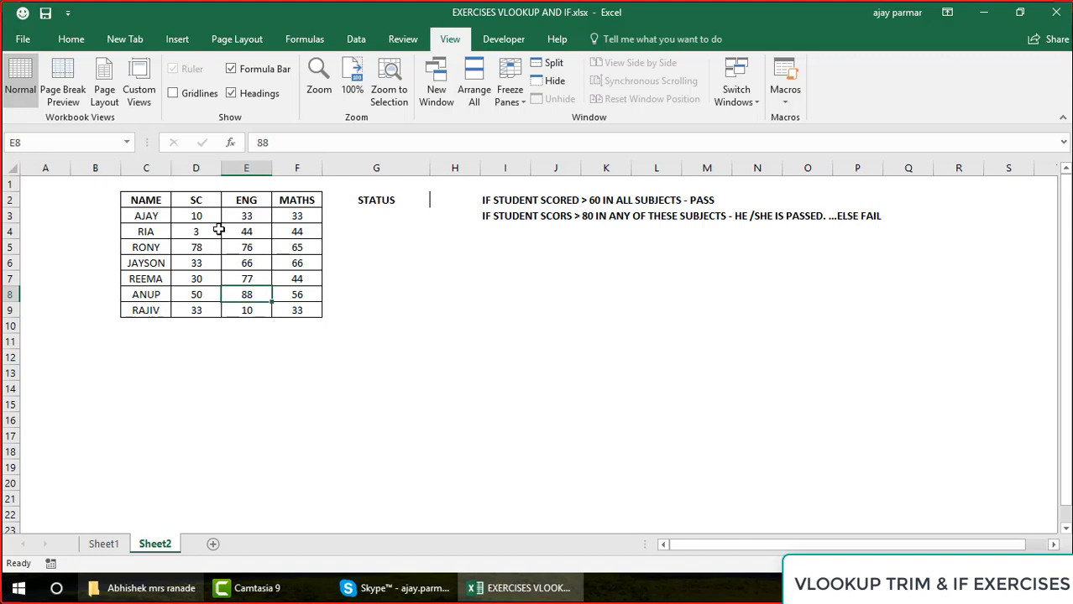
key("Down")
key("Left")
key("shift+Right")
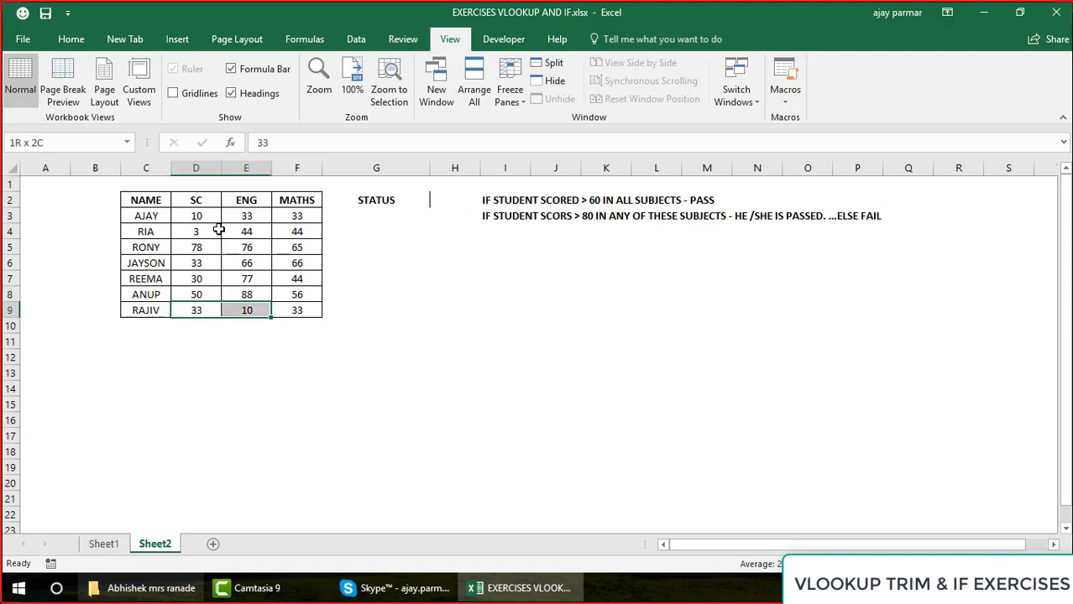
key("shift+Right")
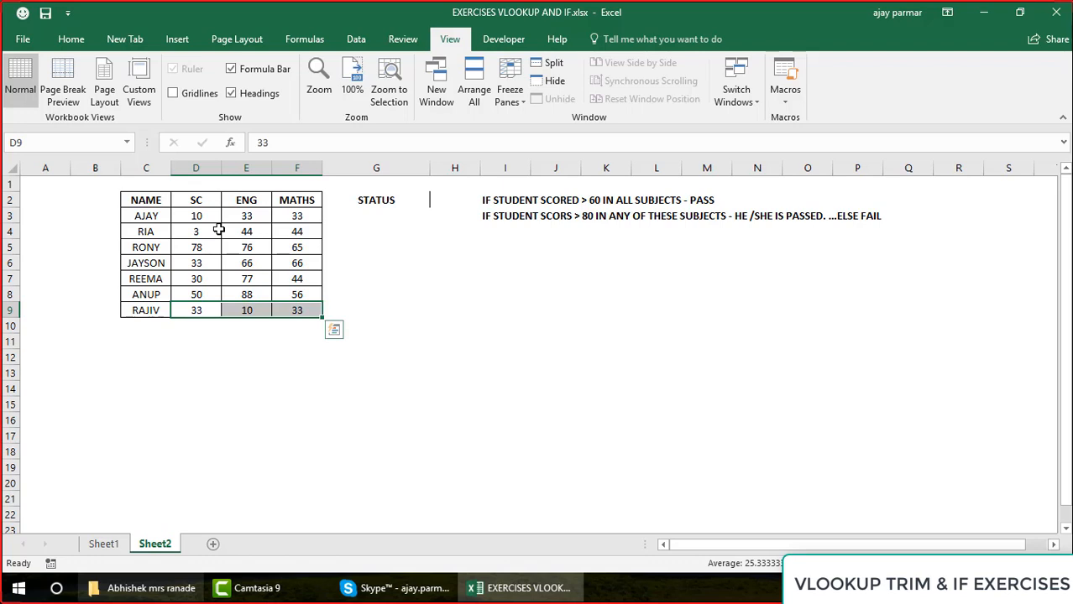
Apply all borders to the header row C2:G2, including the STATUS heading
left_click(148, 199)
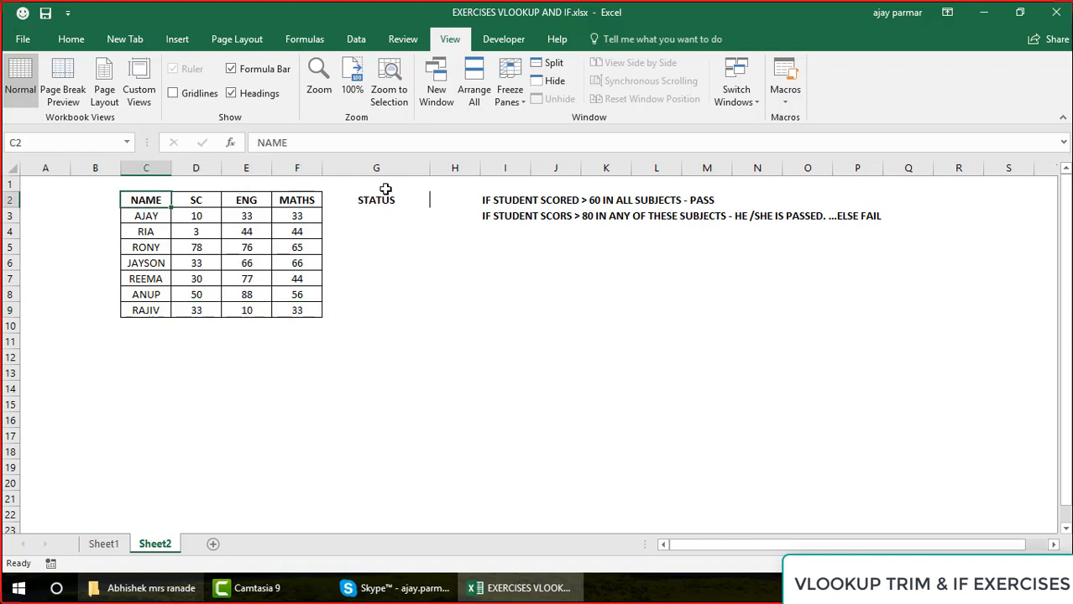
left_click(393, 199, "shift")
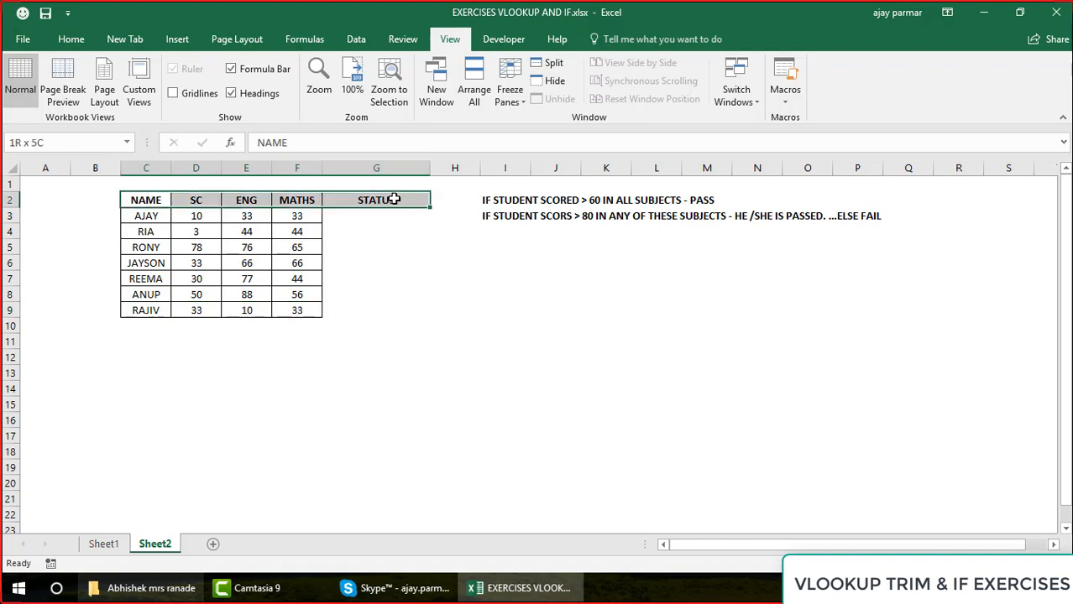
left_click(69, 40)
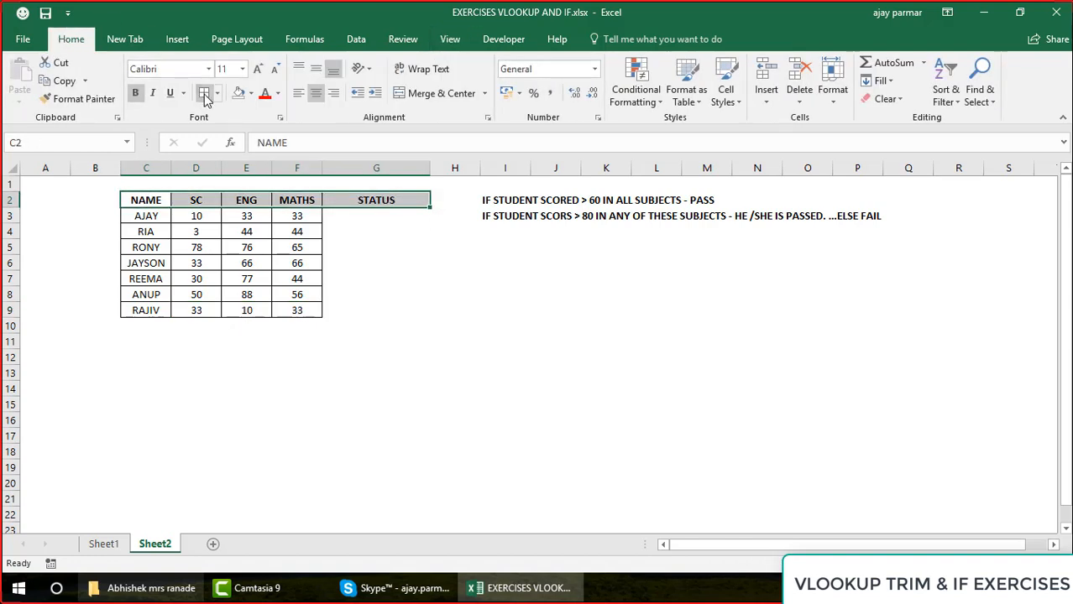
left_click(410, 256)
left_click(560, 328)
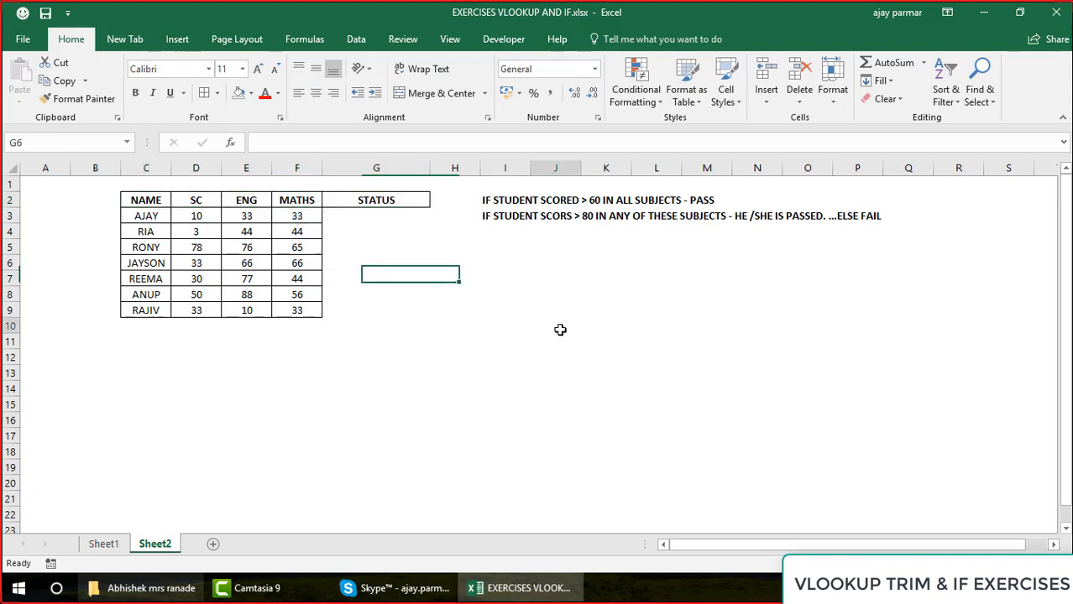
Delete the STATUS heading from G2
left_click(360, 201)
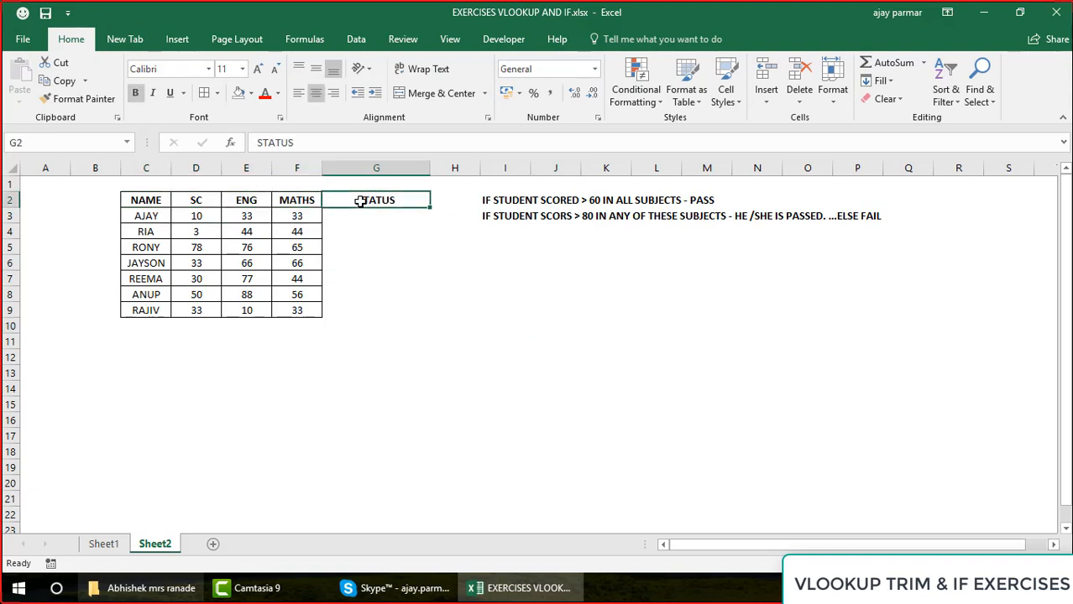
key("Delete")
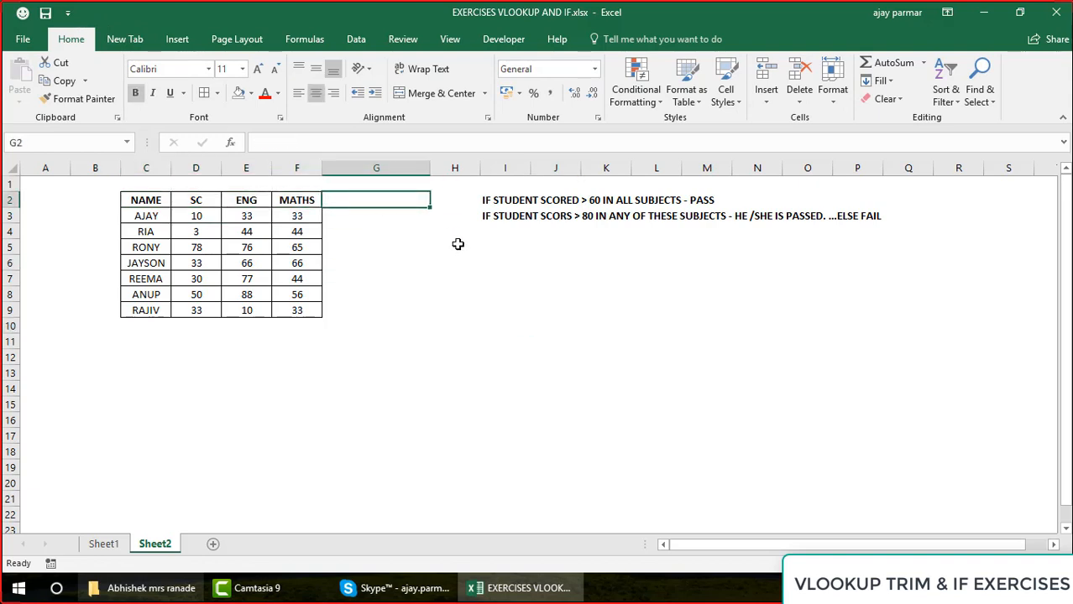
Start a lookup table with NAME in J9 and STATUS in K9, listing the students from rows 9, 8, 4 and 5 in J10:J13
left_click(537, 312)
type("NAME")
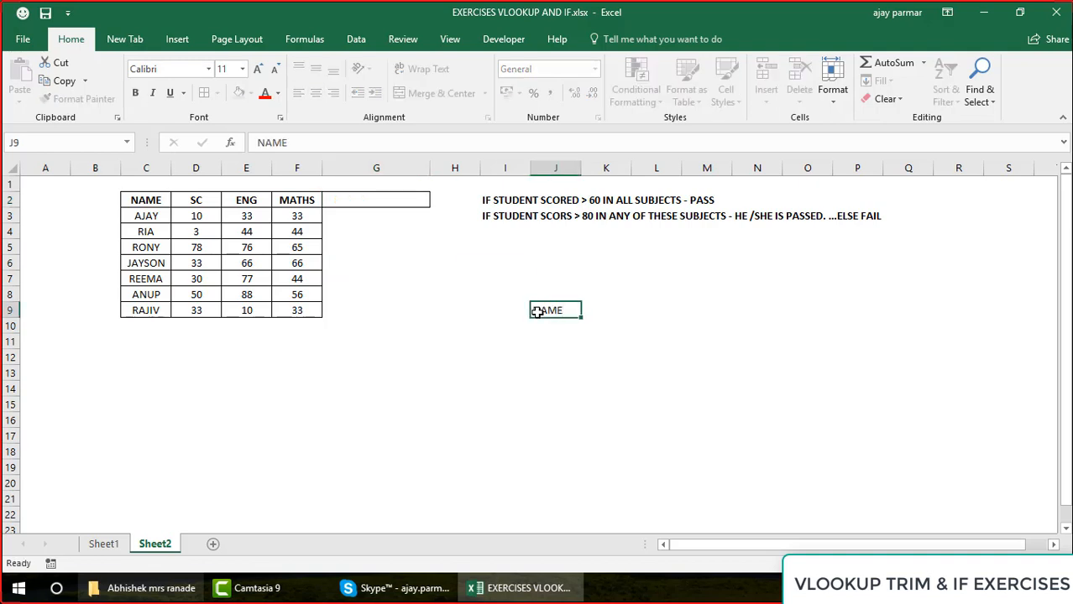
key("Return")
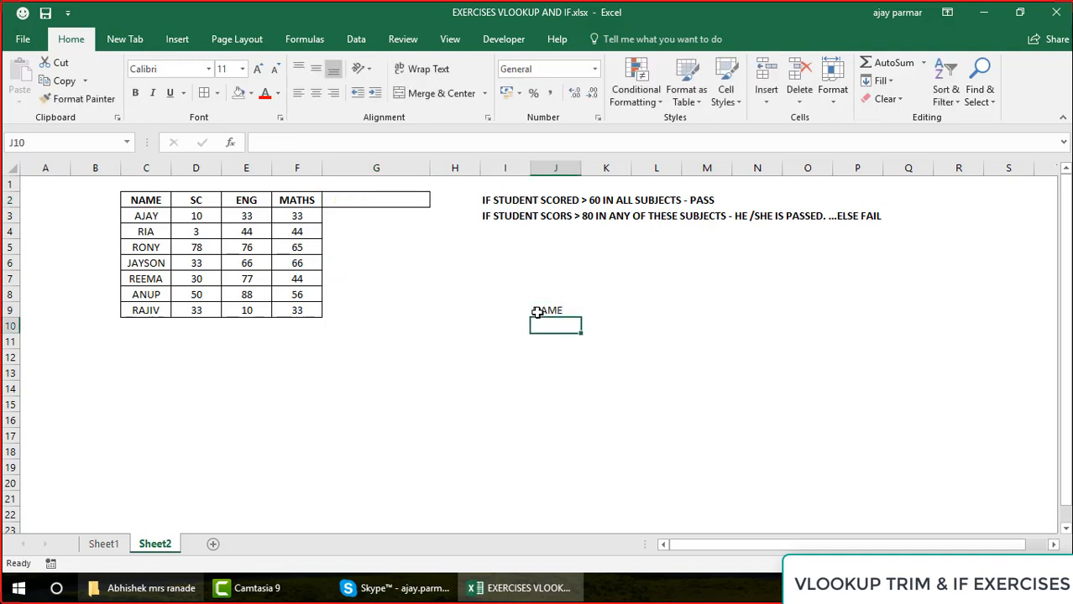
type("RAJIV")
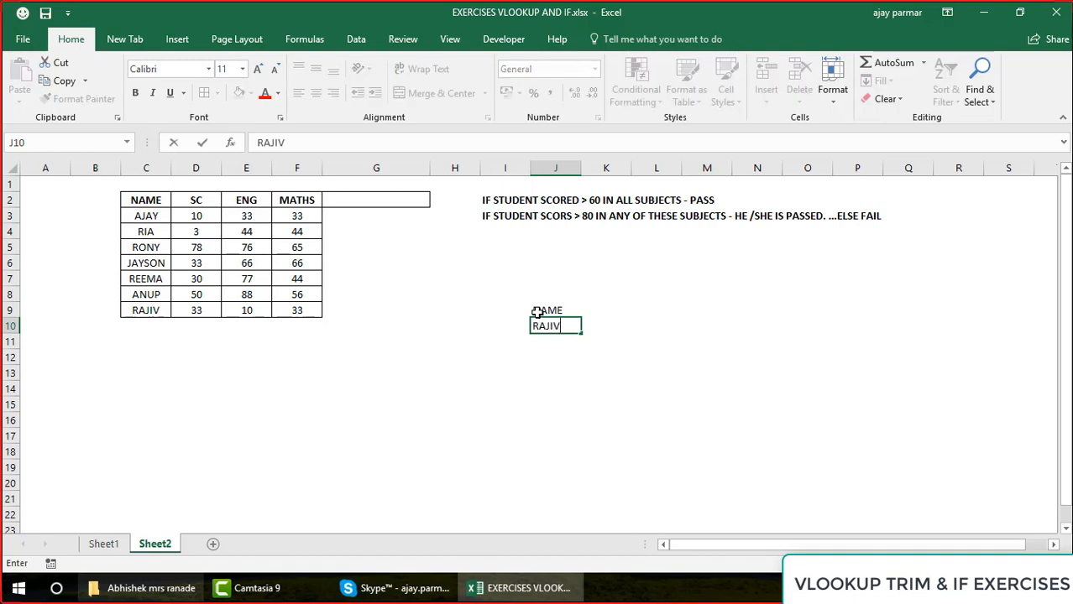
key("Return")
type("ANUP")
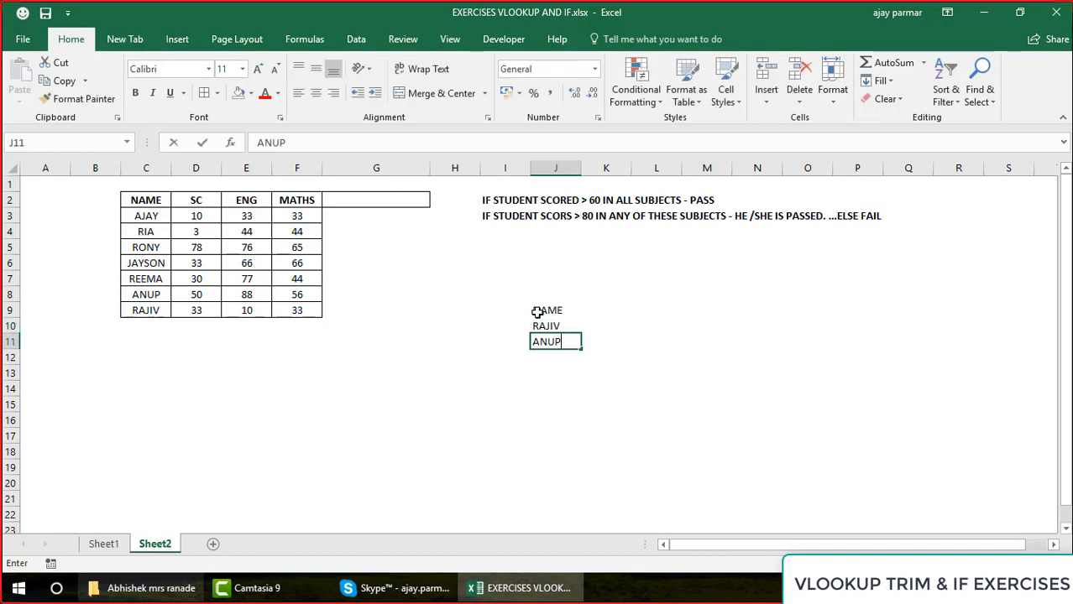
key("Return")
type("RIA")
key("Return")
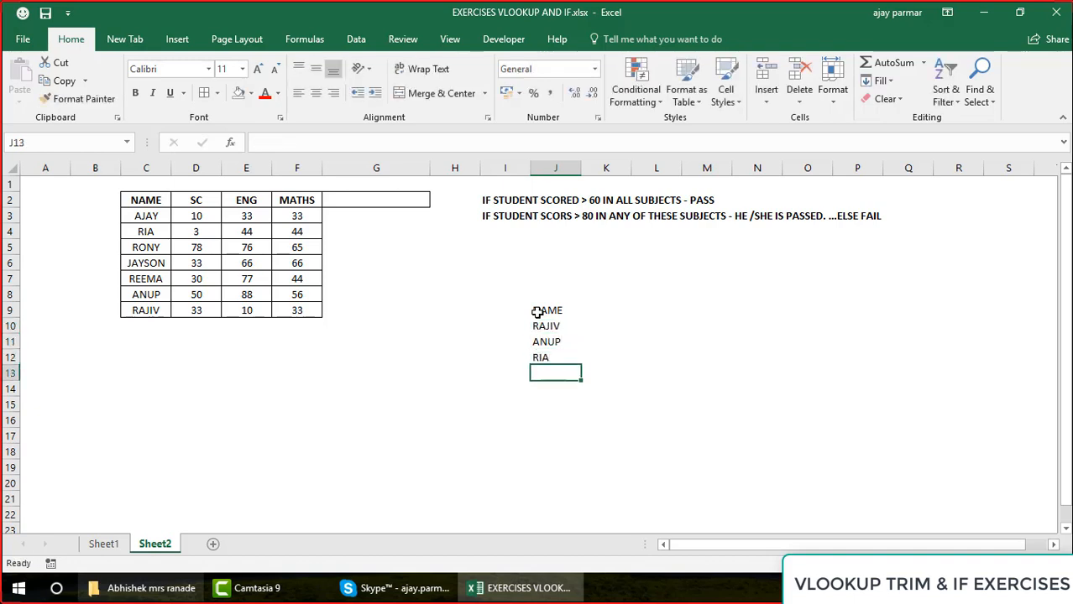
type("RONY")
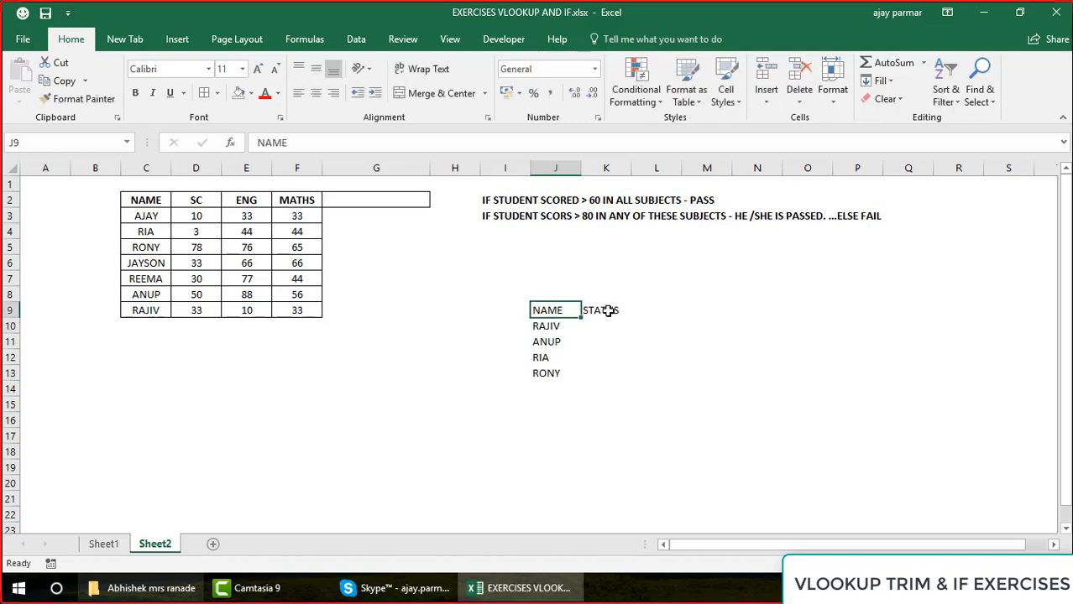
Apply all borders to the new lookup table in J9:K13
left_click_drag(554, 310, 607, 374)
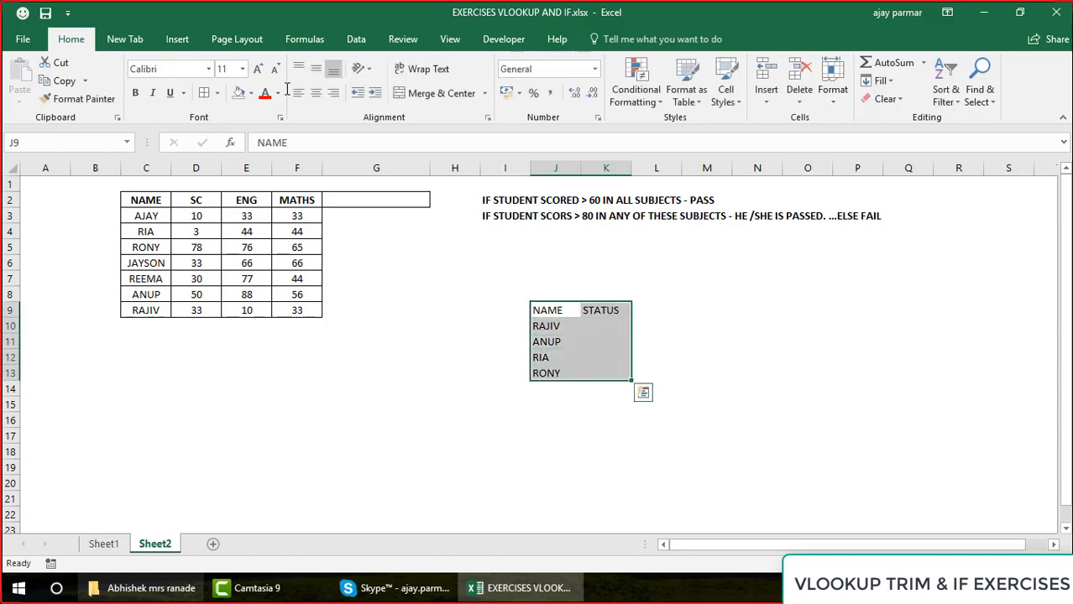
left_click(204, 94)
Remove the leftover border from G2 by copying the plain format of G4 onto it
left_click(366, 230)
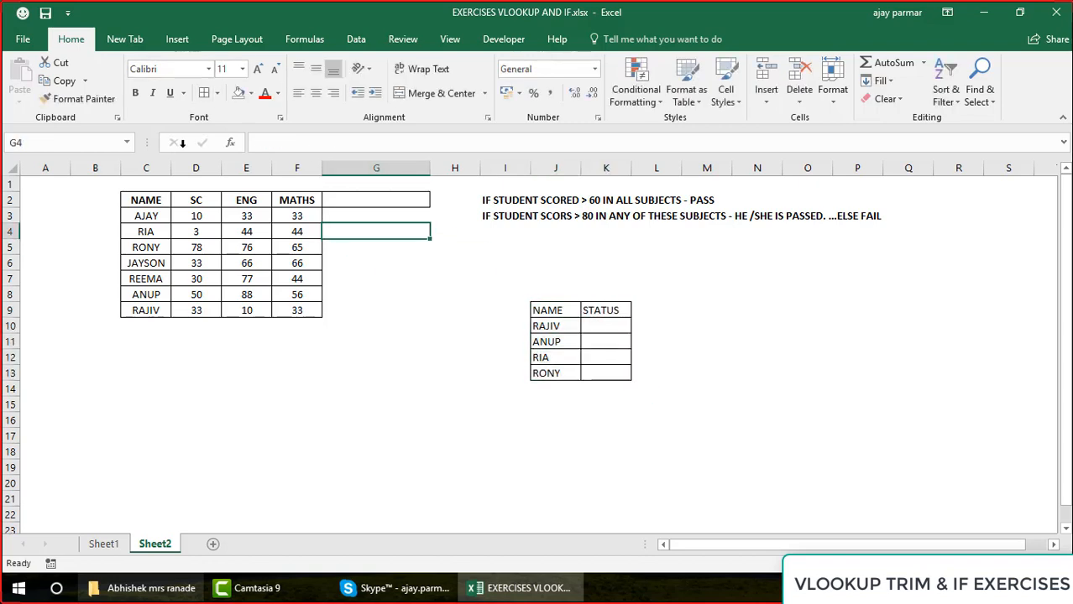
left_click(84, 99)
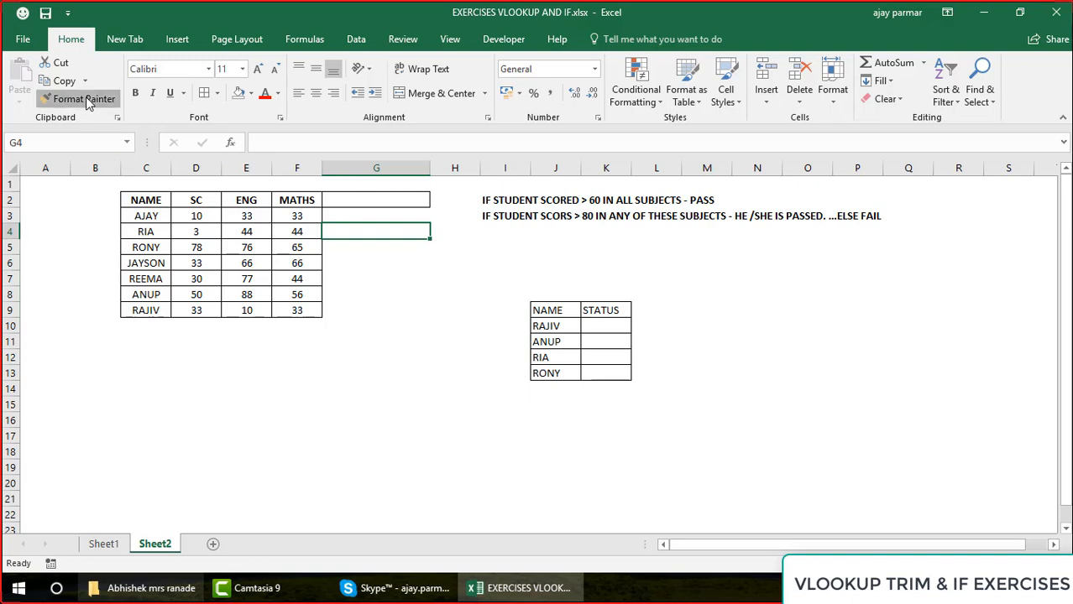
left_click(393, 198)
Make all text in the lookup table J9:K13 bold
left_click(564, 320)
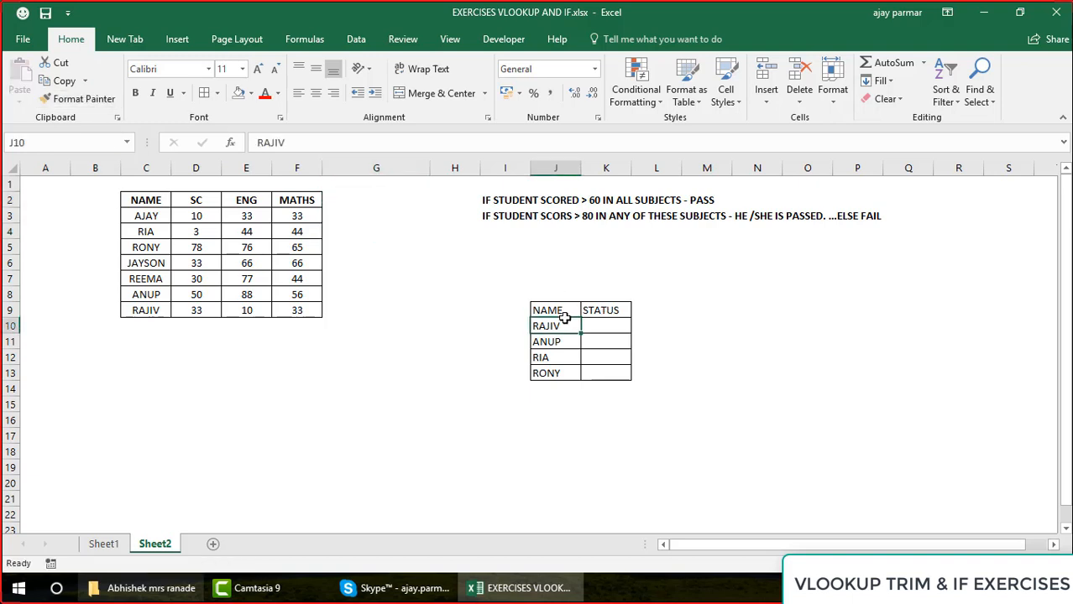
key("Down")
key("Down")
key("Up")
key("Up")
key("Up")
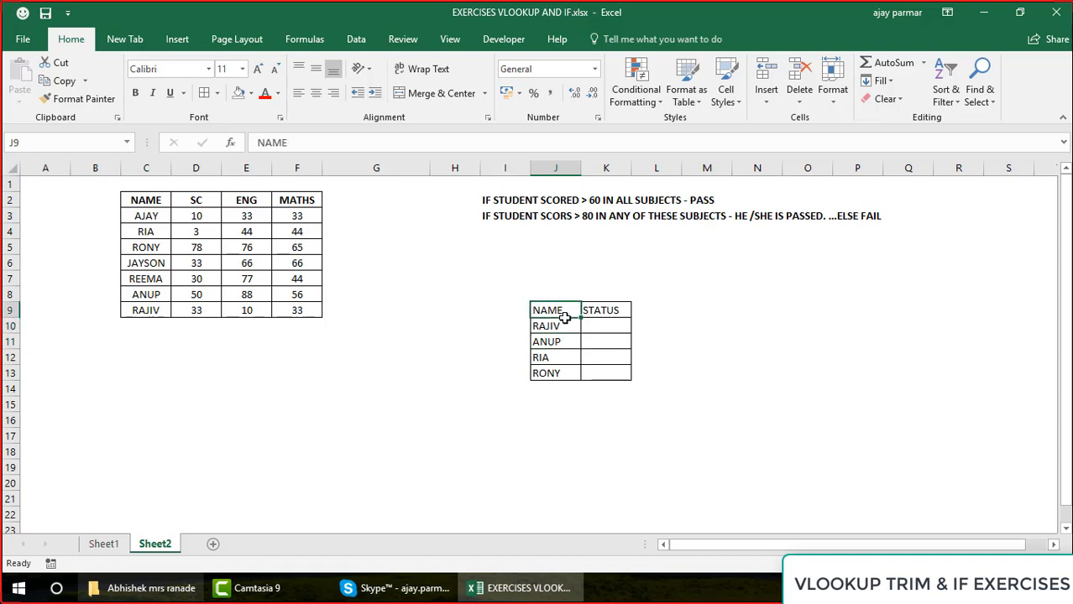
key("shift+Right")
key("shift+Down")
key("shift+Down")
key("shift+Down")
key("shift+Down")
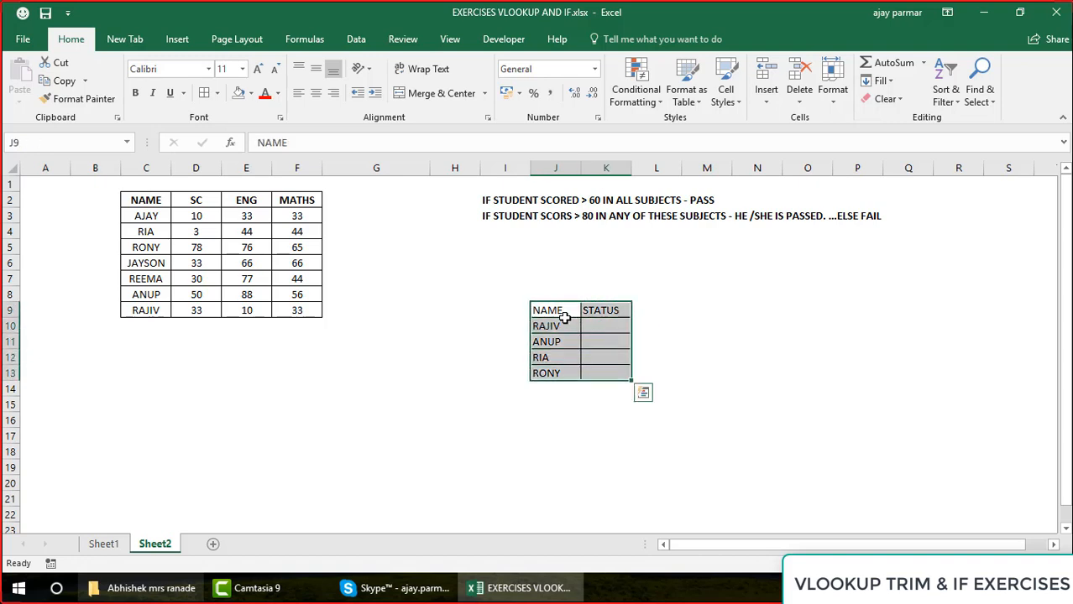
key("ctrl+b")
Widen columns J and K and centre the STATUS heading in K9
left_click_drag(632, 169, 658, 170)
left_click_drag(582, 172, 608, 170)
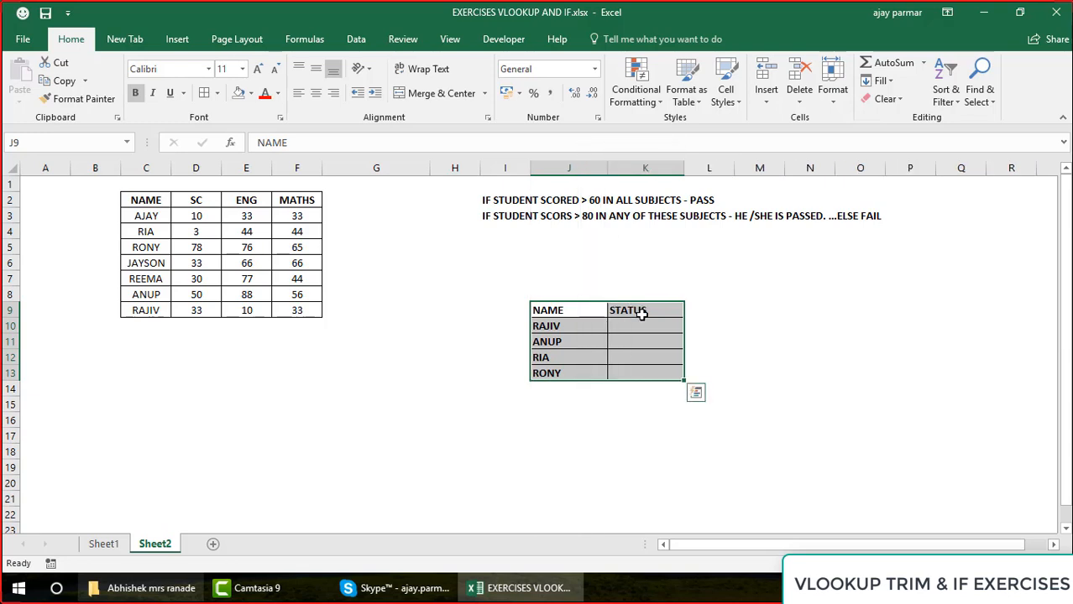
left_click(641, 311)
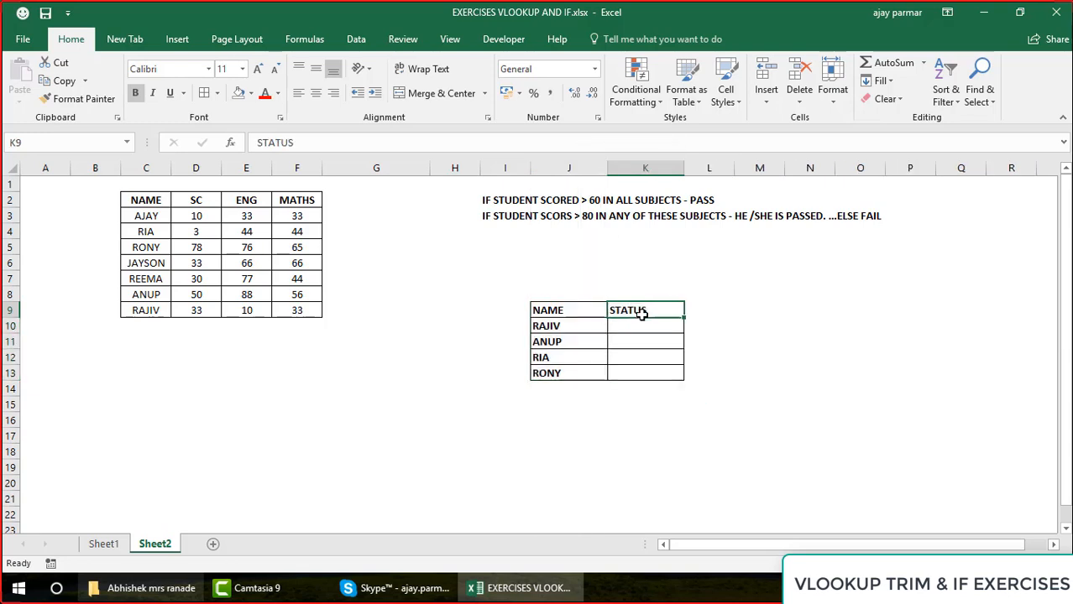
left_click(316, 92)
left_click(651, 331)
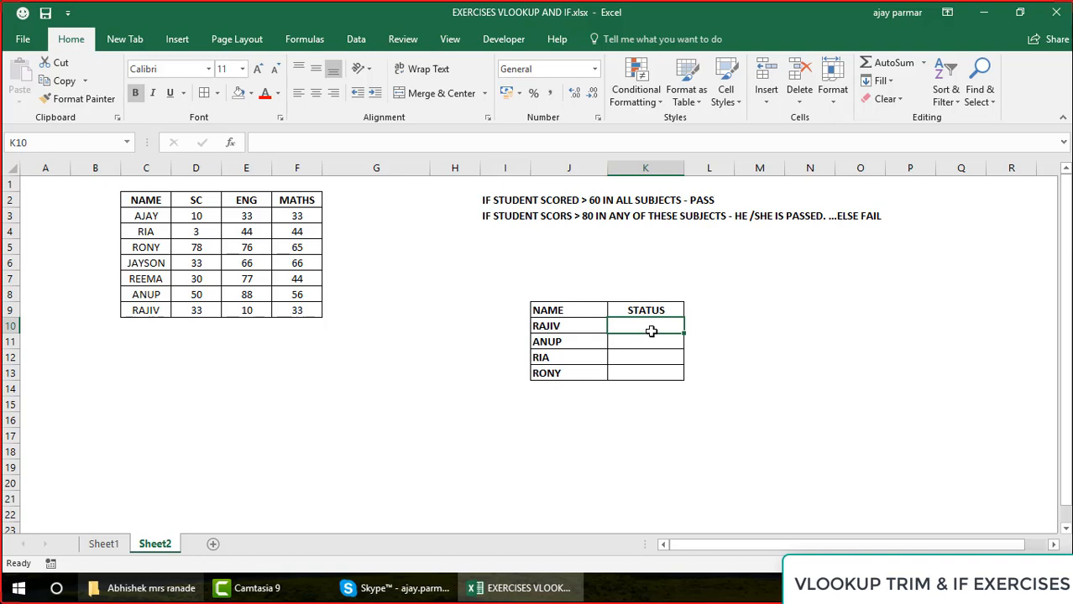
type("=V")
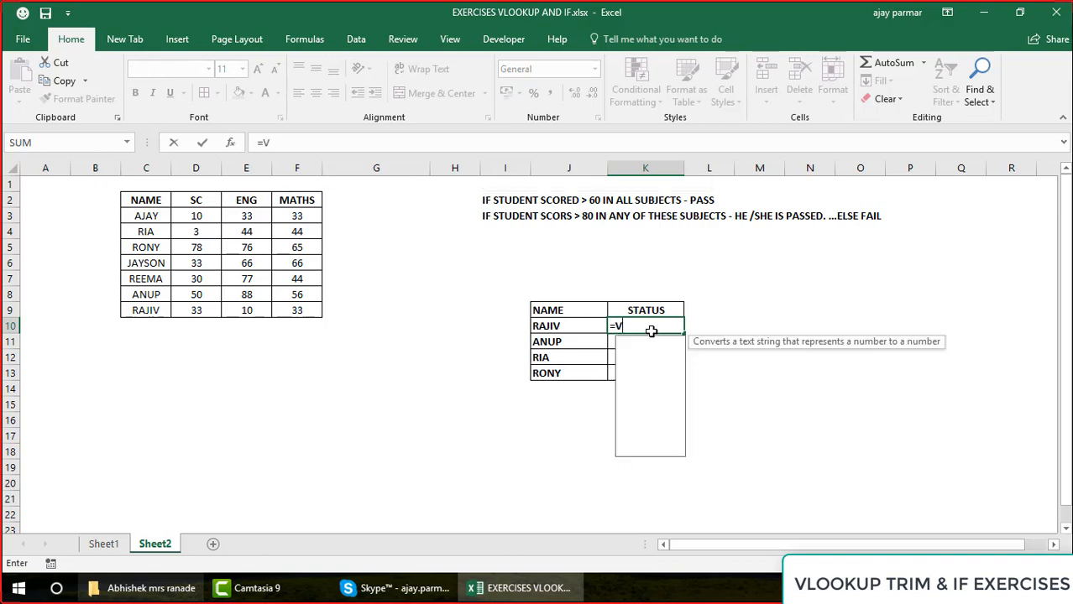
type("LOOKUP(")
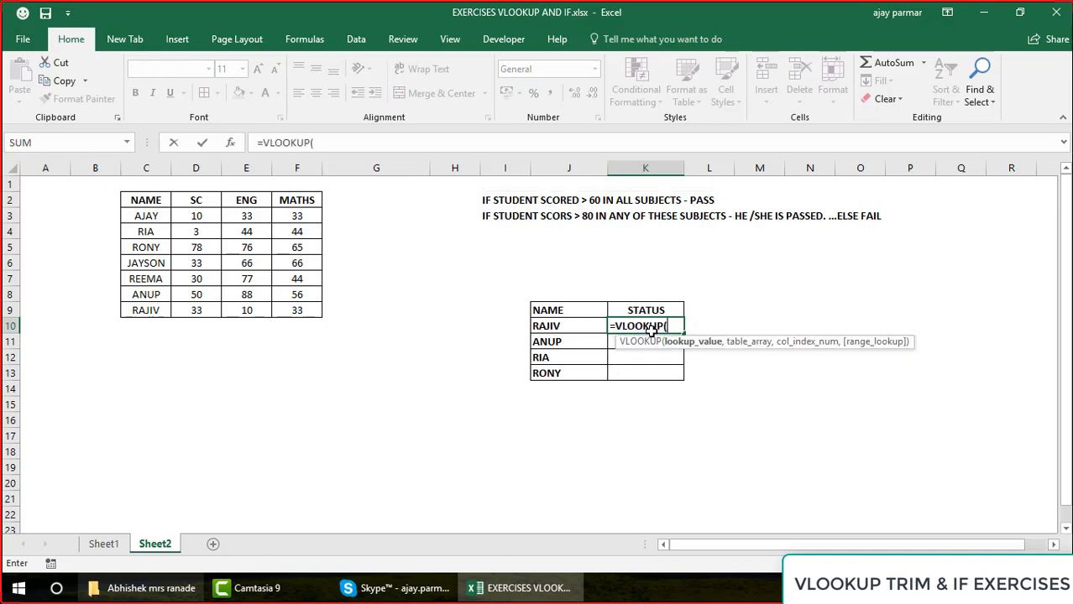
left_click(583, 326)
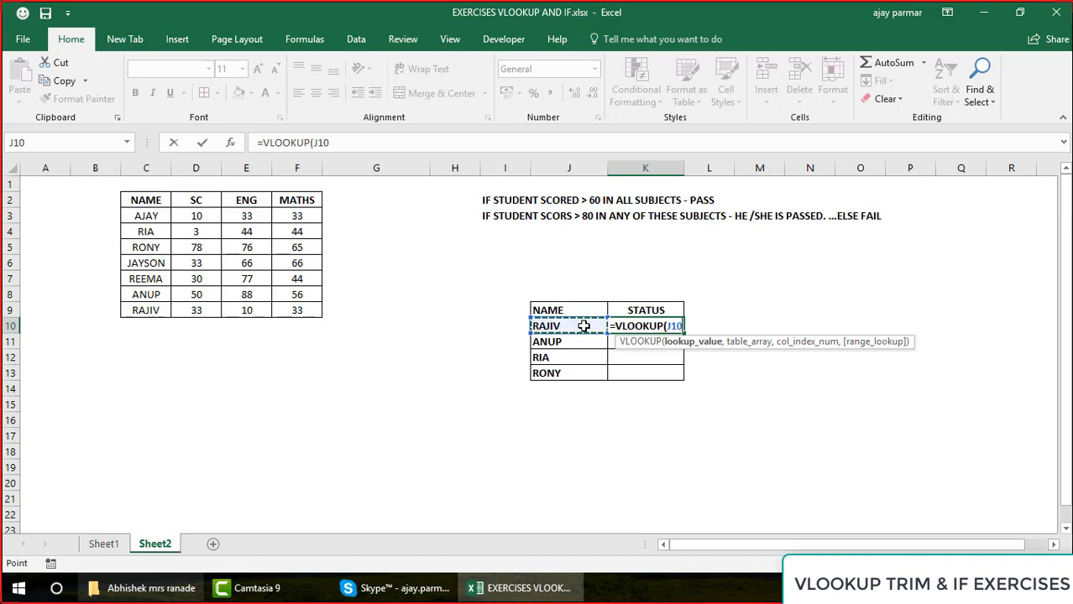
type(",")
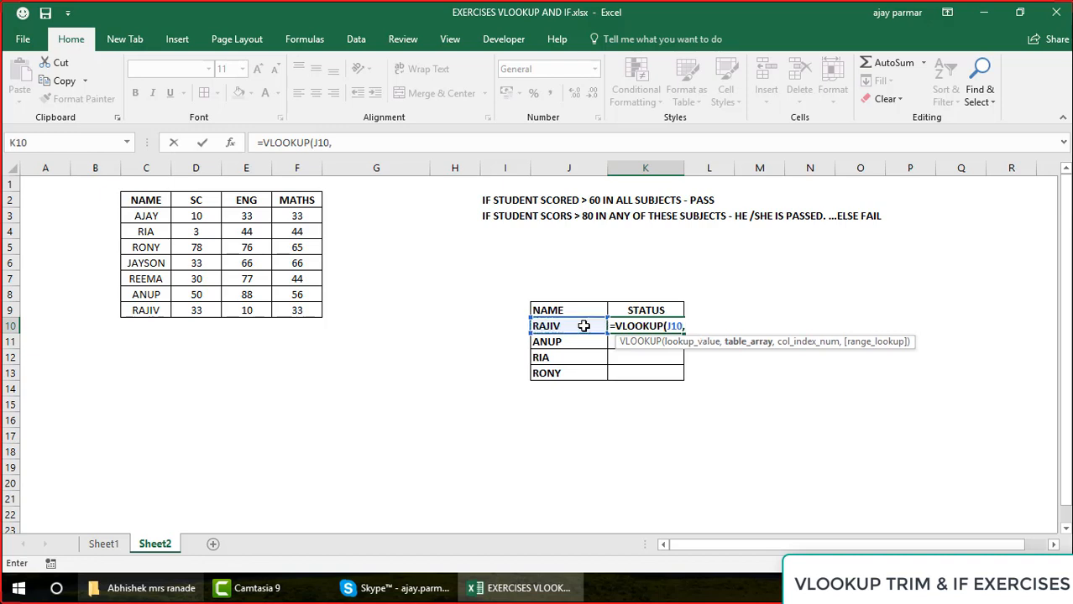
left_click(142, 199)
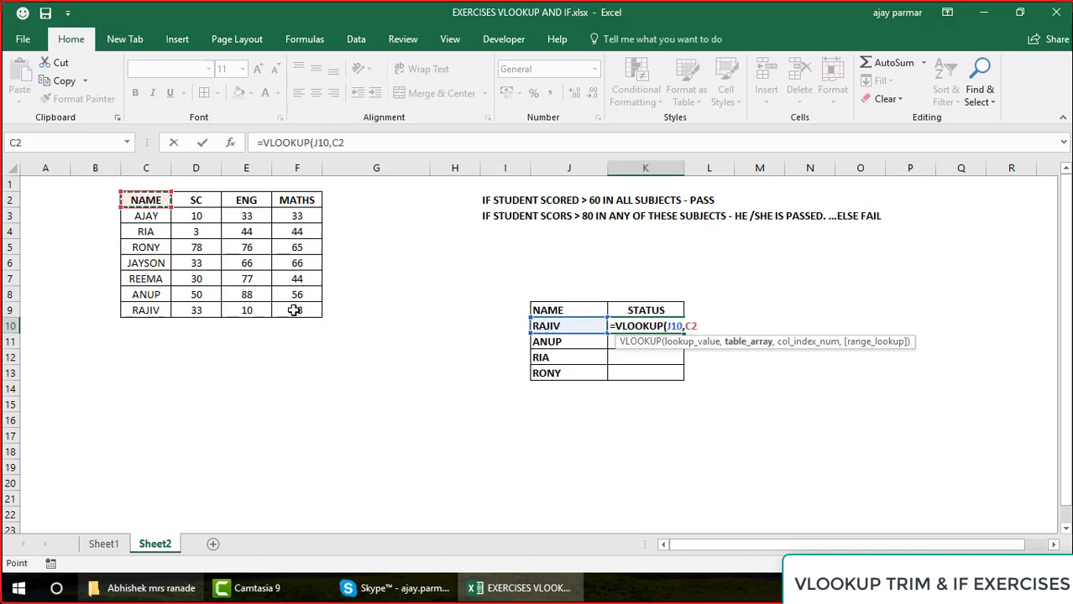
left_click_drag(308, 313, 308, 313)
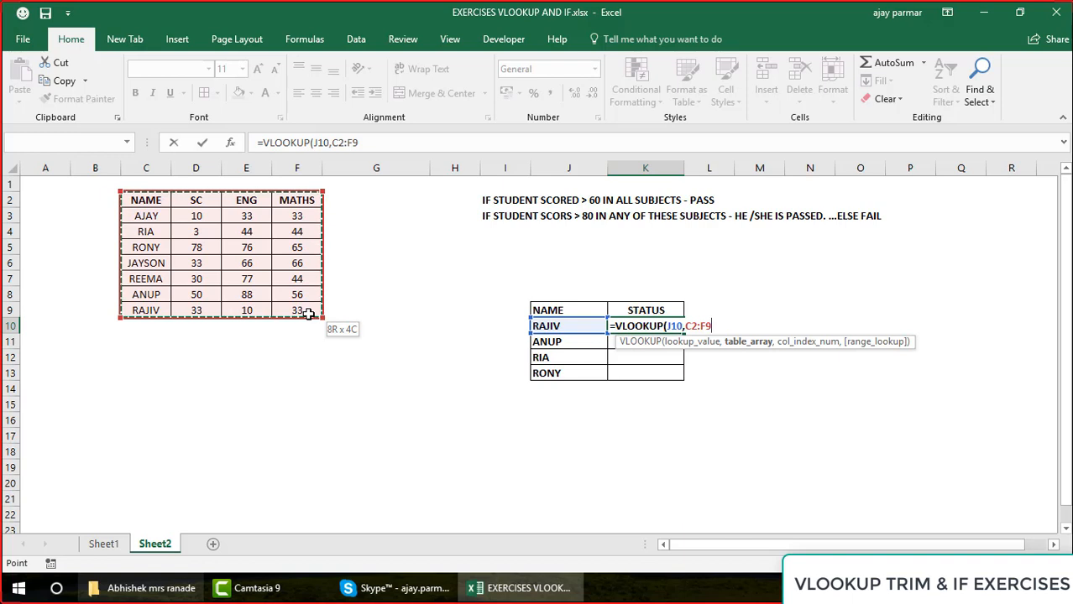
type(",")
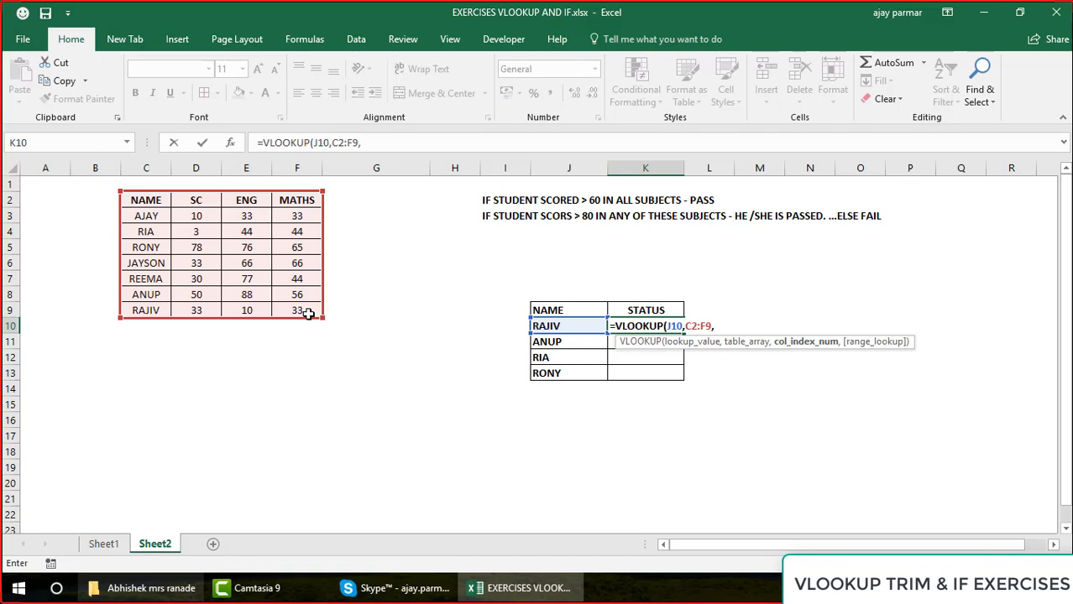
key("Escape")
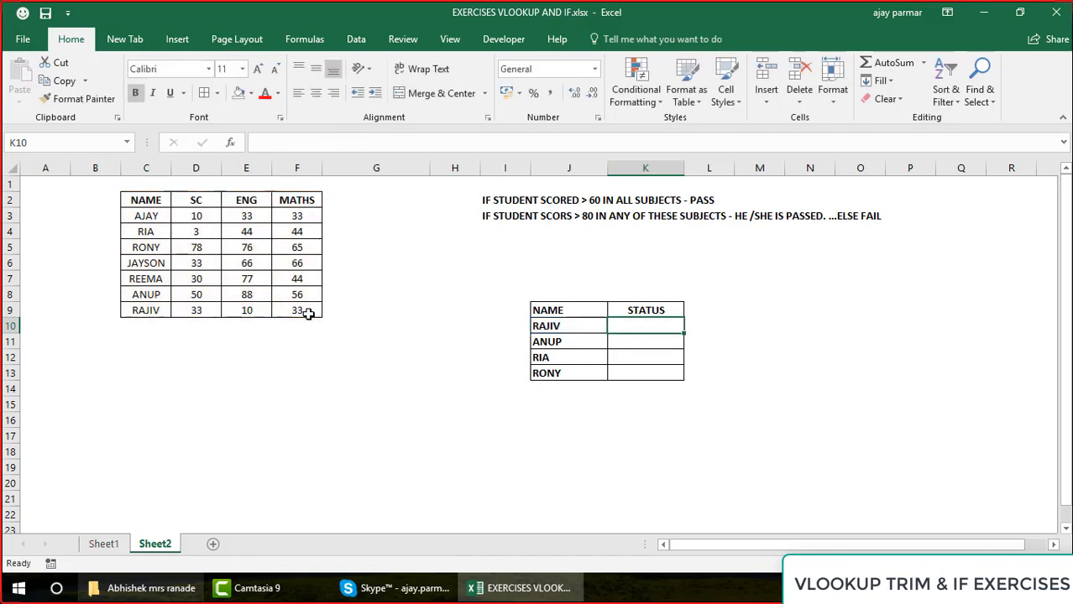
Note the first rule's three conditions in N5:N7 as SC>60, ENG>60 and MATHS>60
left_click(515, 205)
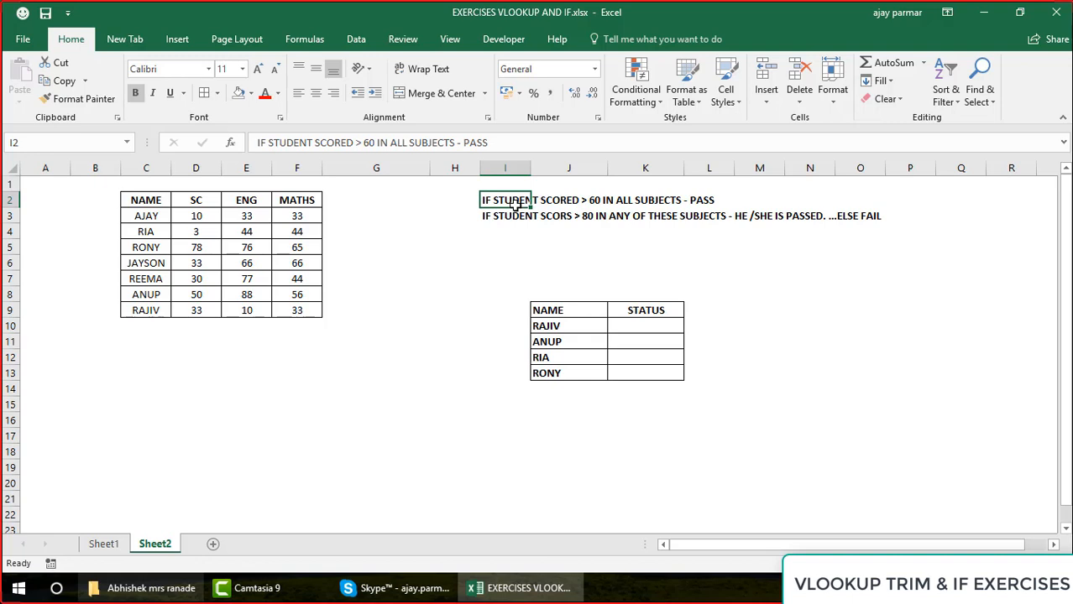
left_click(819, 247)
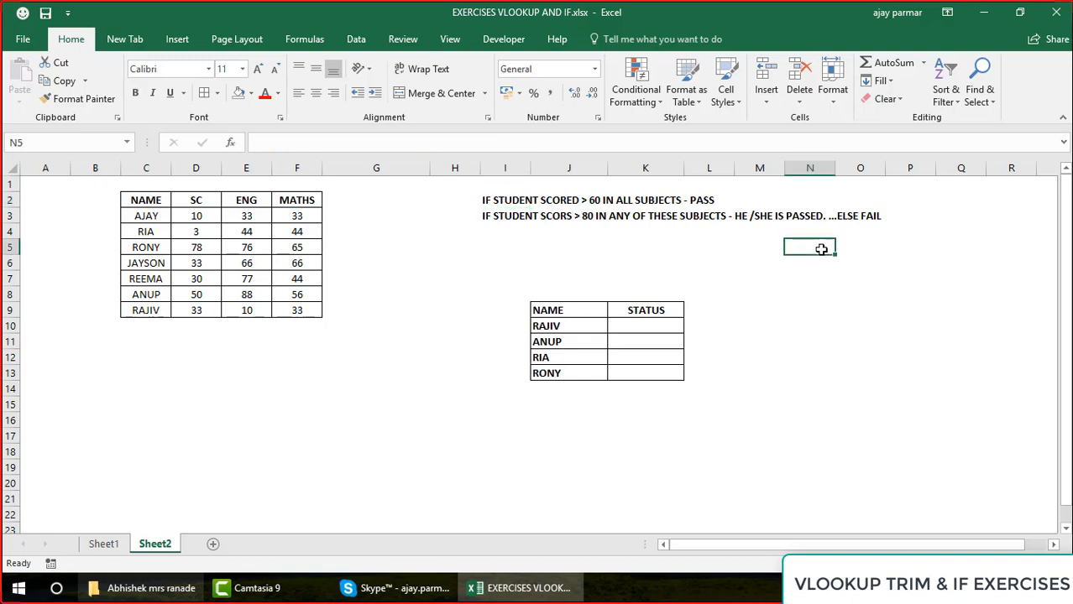
type("SC")
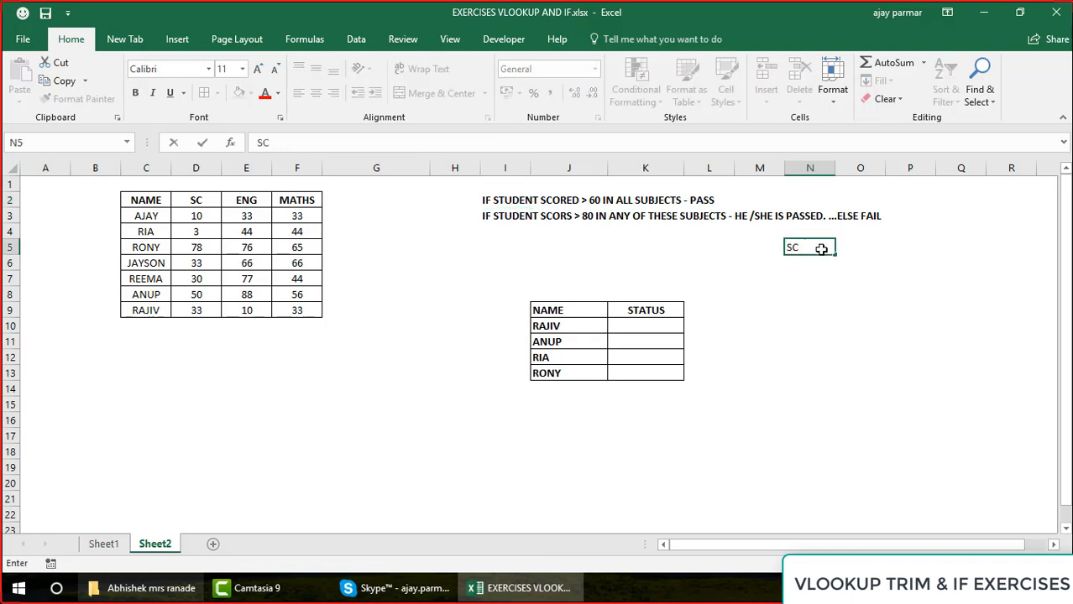
type(">60")
key("Return")
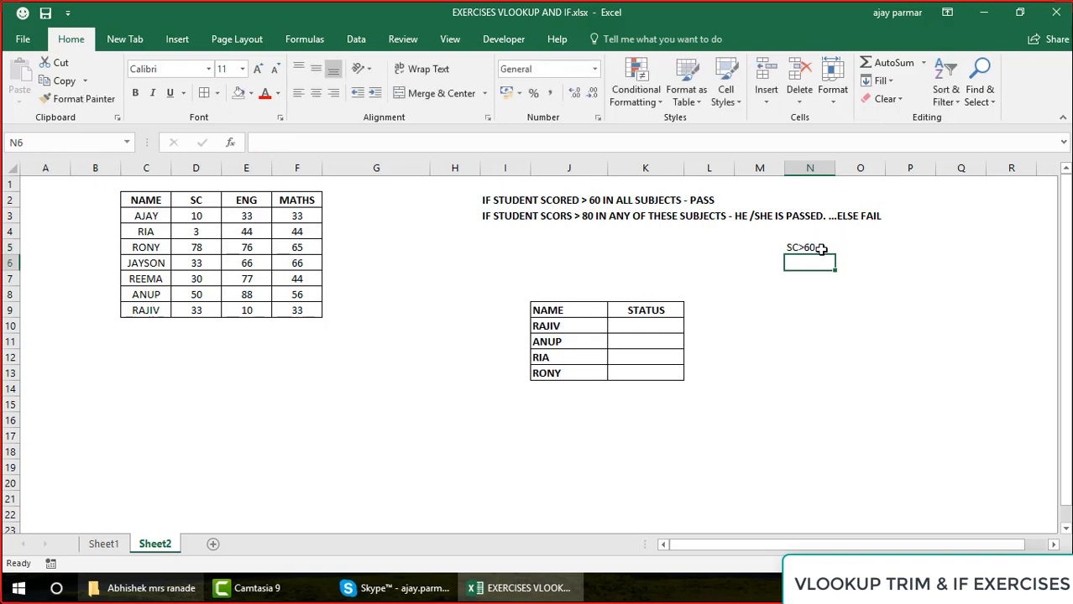
type("ENG>")
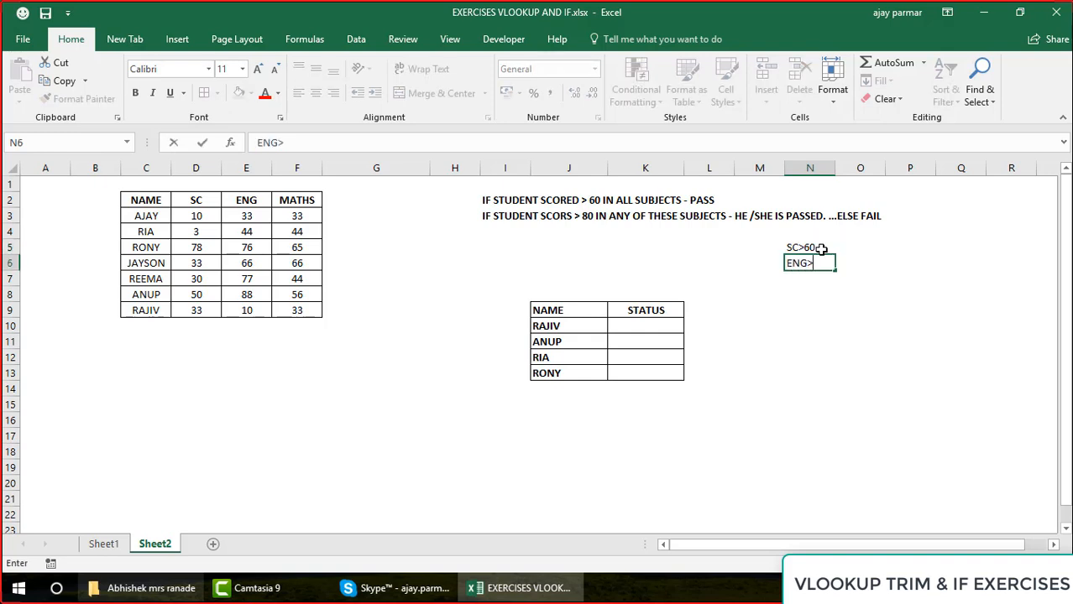
type("60")
key("Return")
type("M")
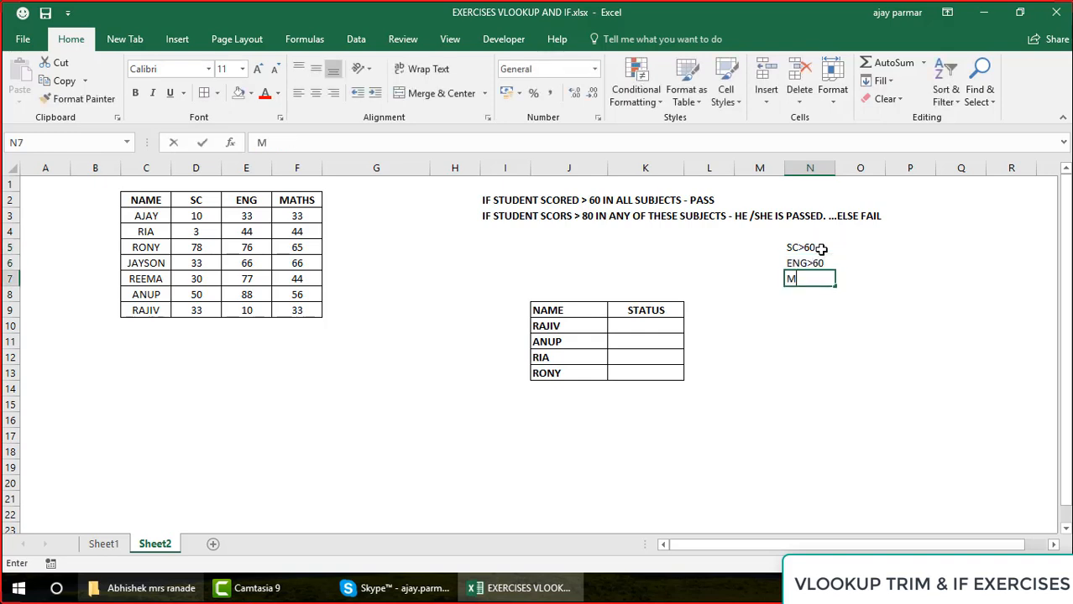
type("ATHS>6")
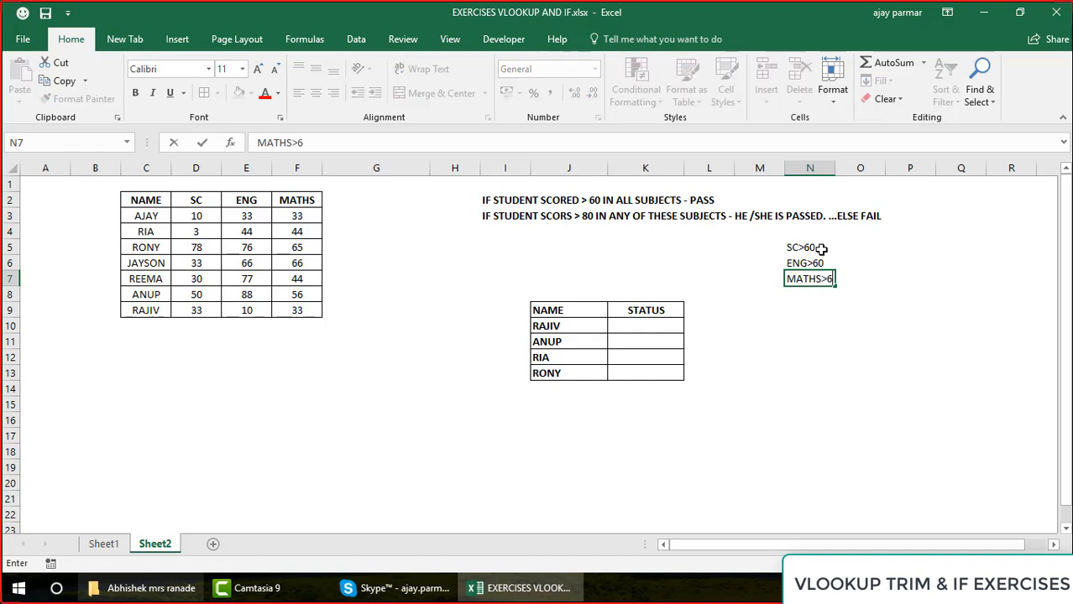
type("0")
key("Return")
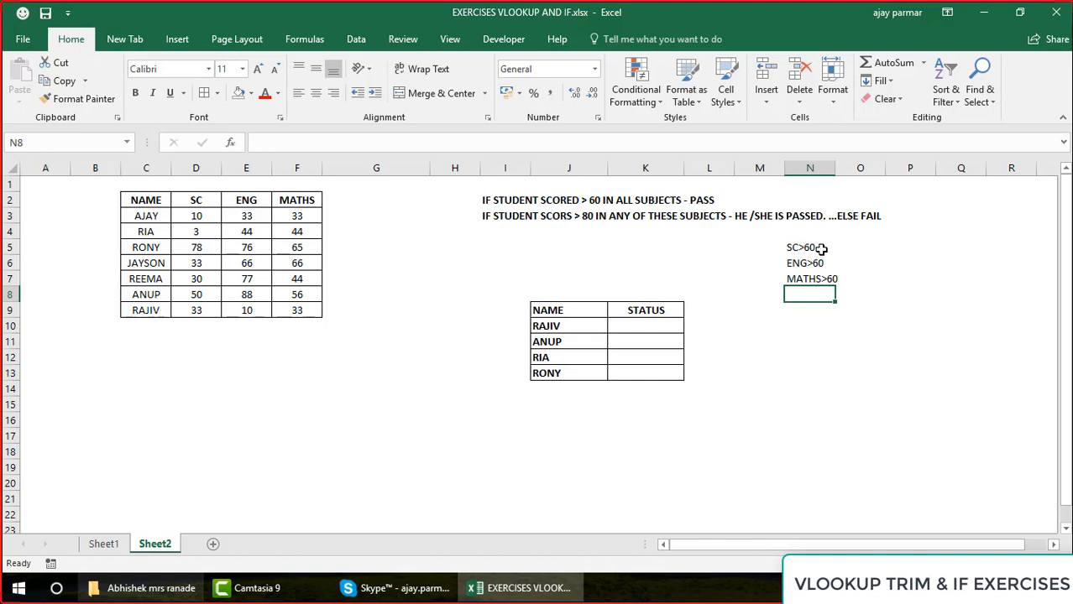
Begin the STATUS formula in K10 with an AND test nested inside IF
left_click(627, 326)
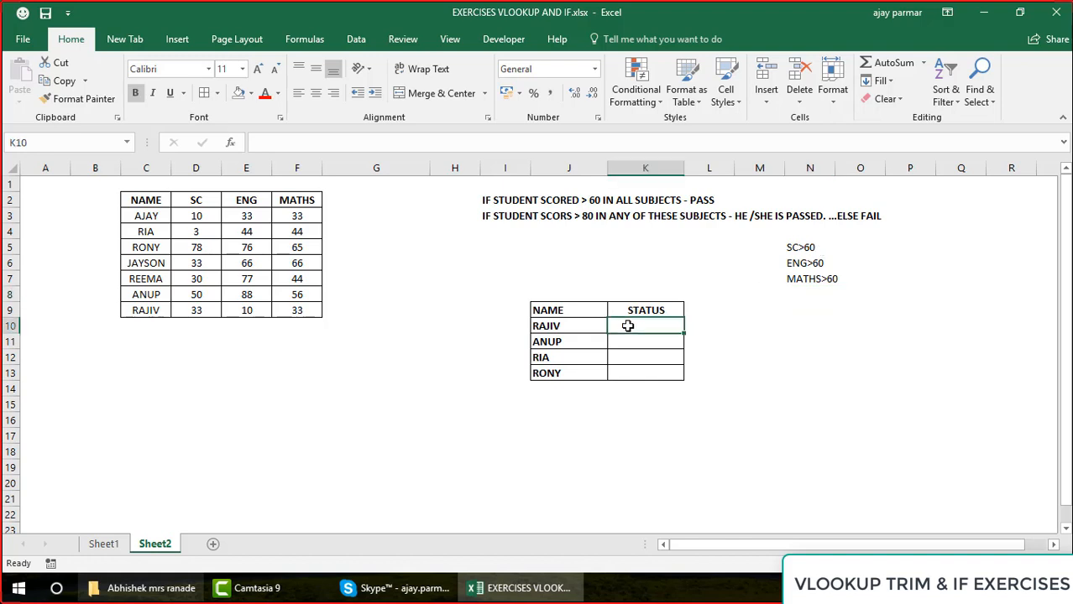
type("=IF(AND(")
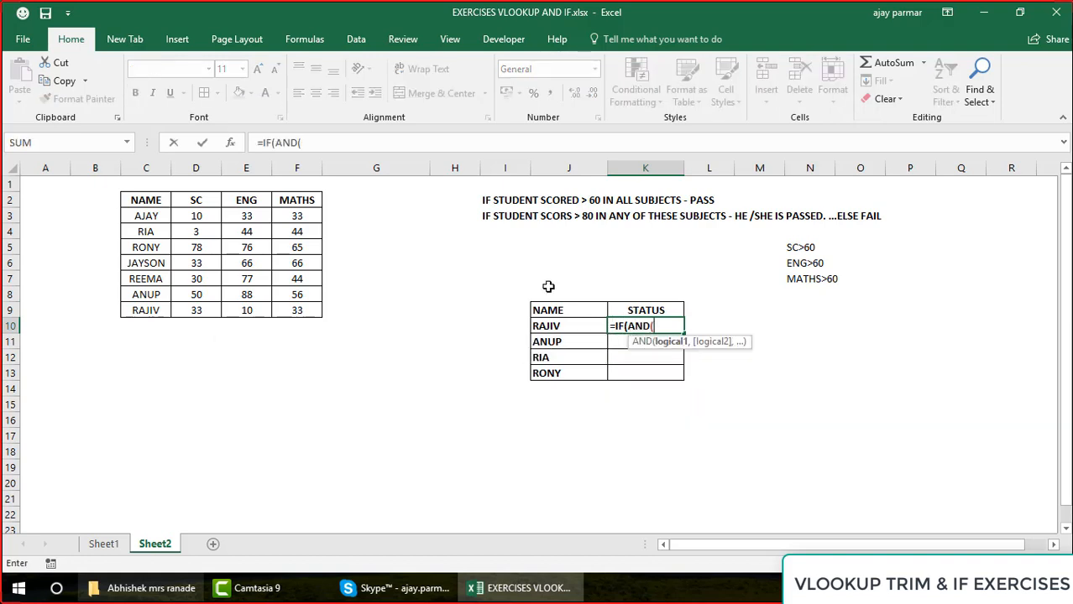
left_click(333, 141)
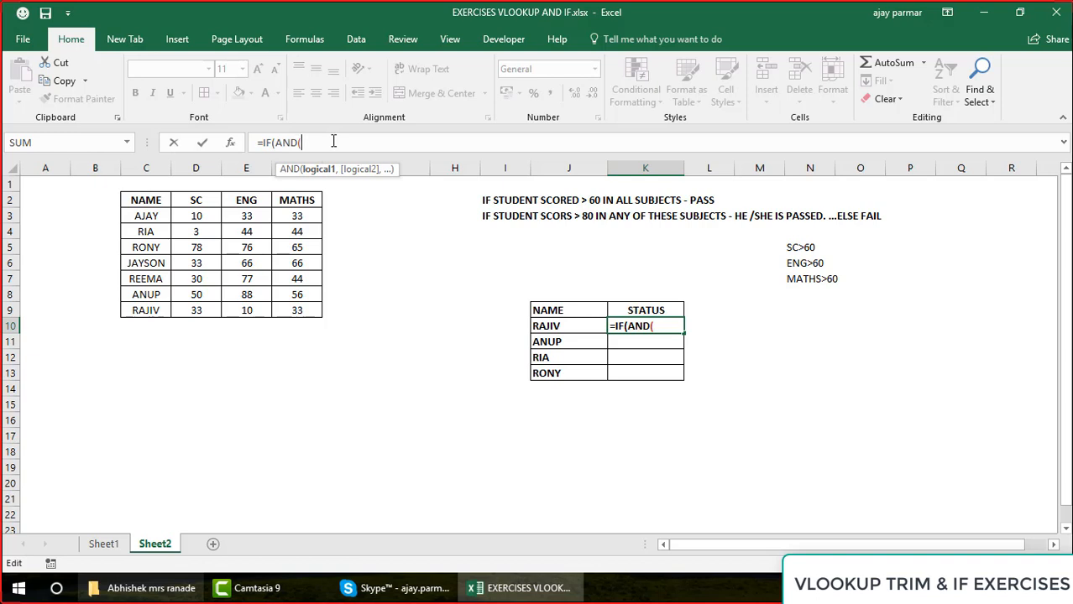
Add VLOOKUP(J10,C2:F9,2,0)>60 as the first AND condition in the K10 formula
type("VLOOKUP")
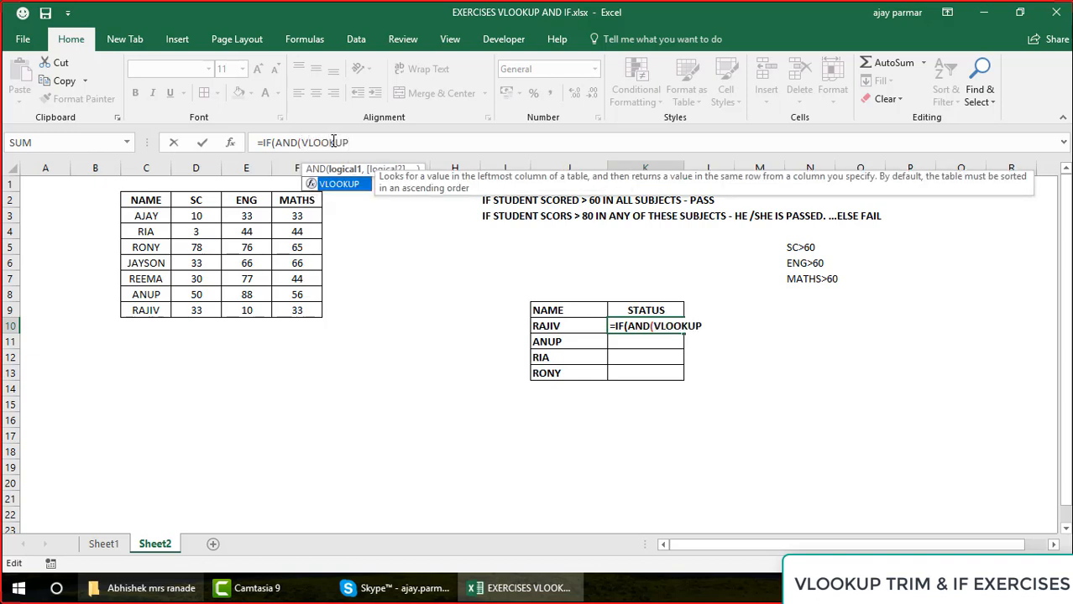
type("(")
left_click(560, 324)
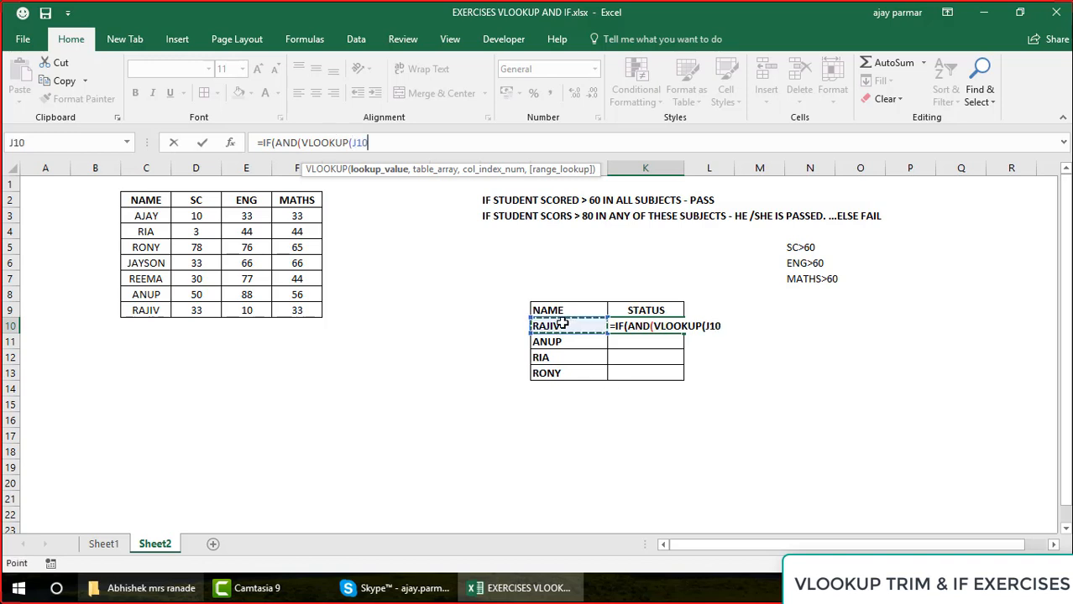
type(",")
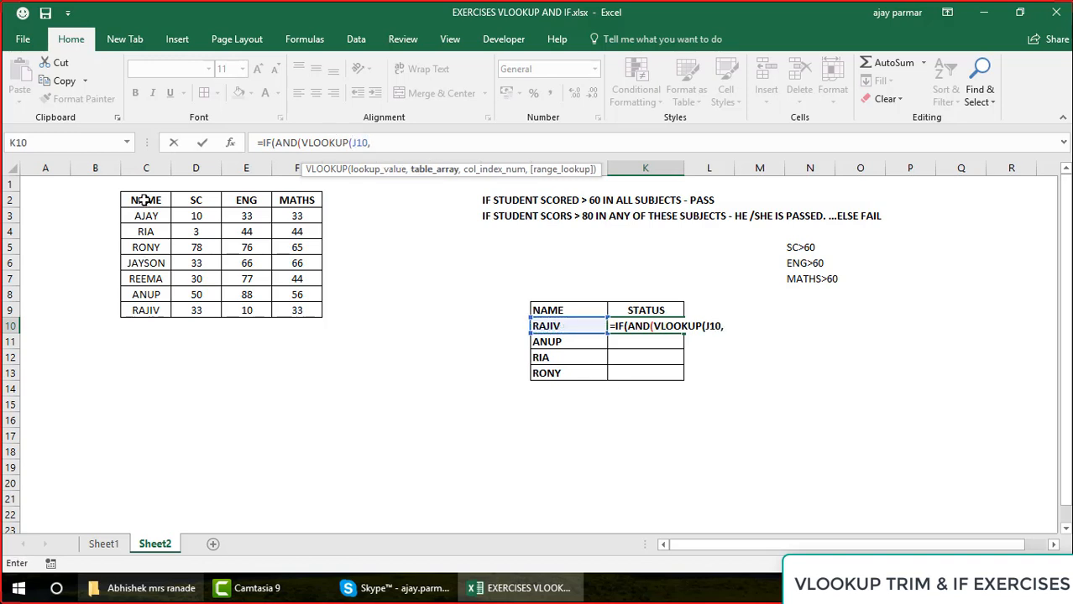
left_click_drag(145, 204, 292, 311)
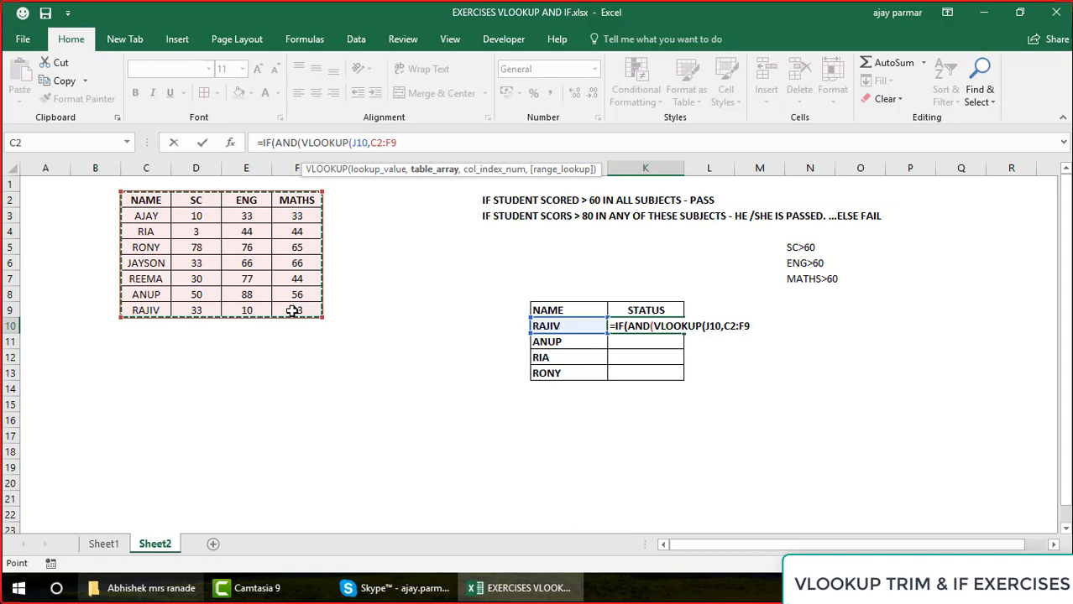
type(",")
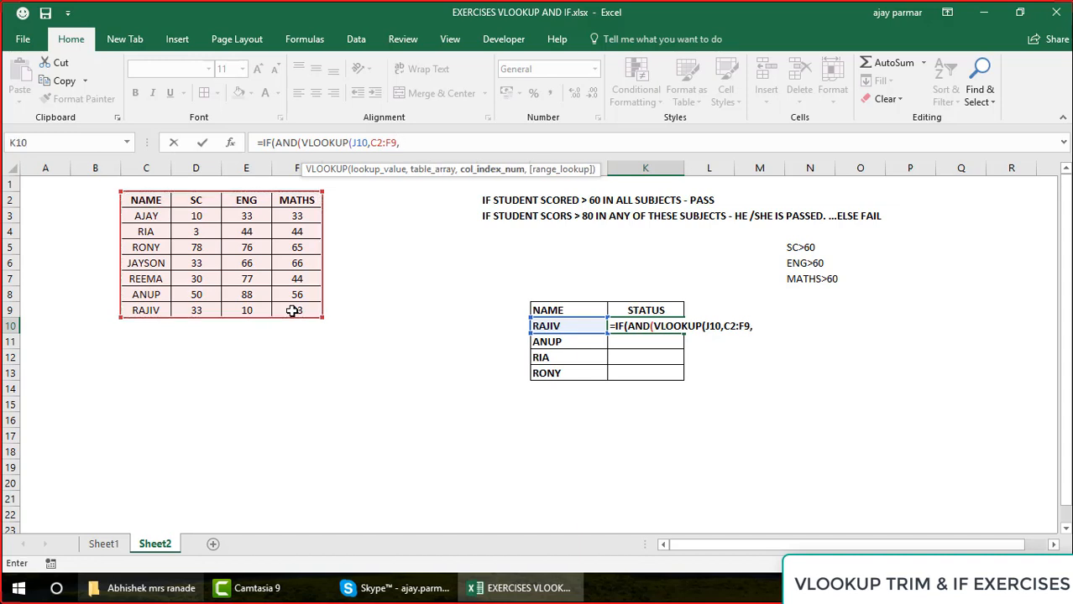
type("2,0")
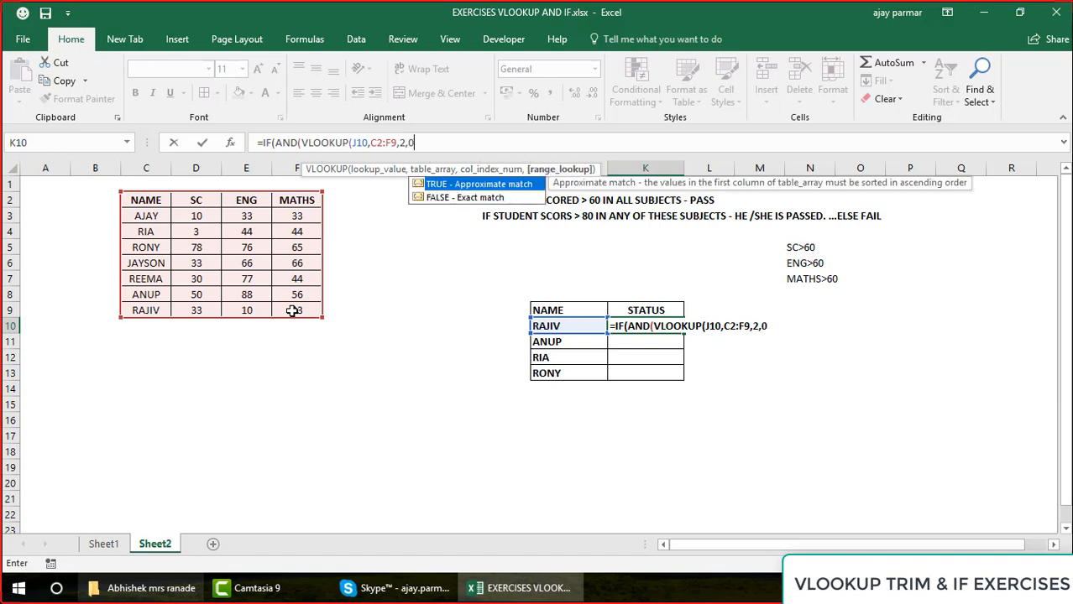
type(")")
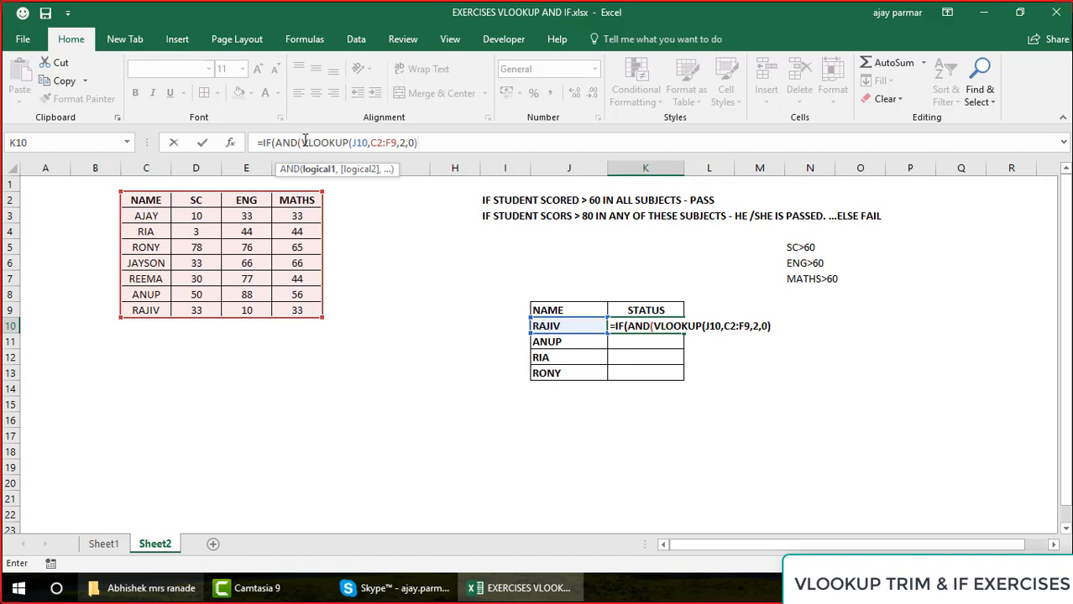
left_click_drag(304, 143, 432, 145)
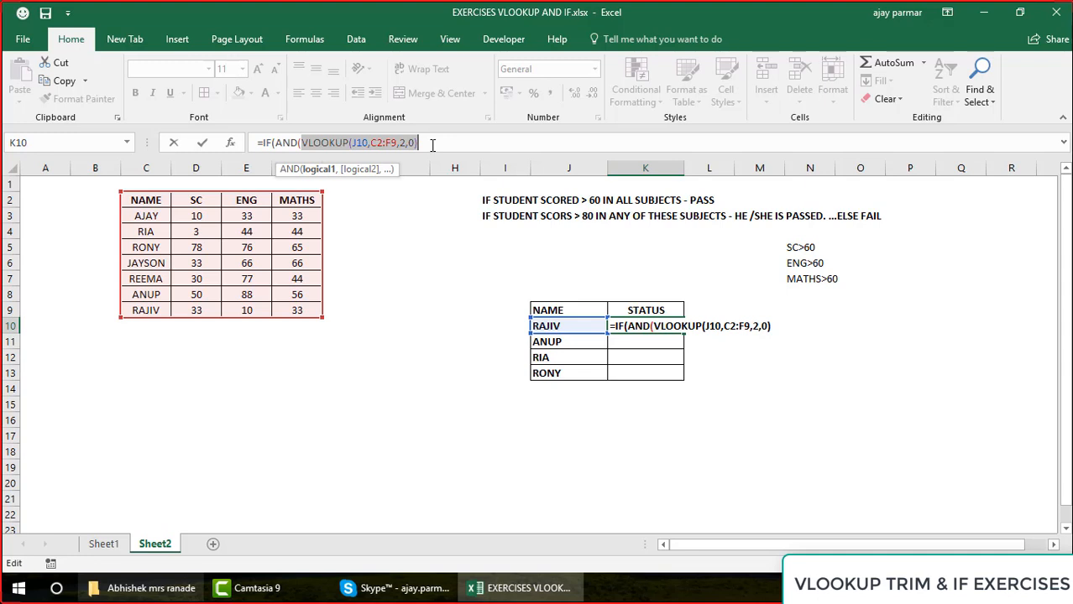
left_click(433, 146)
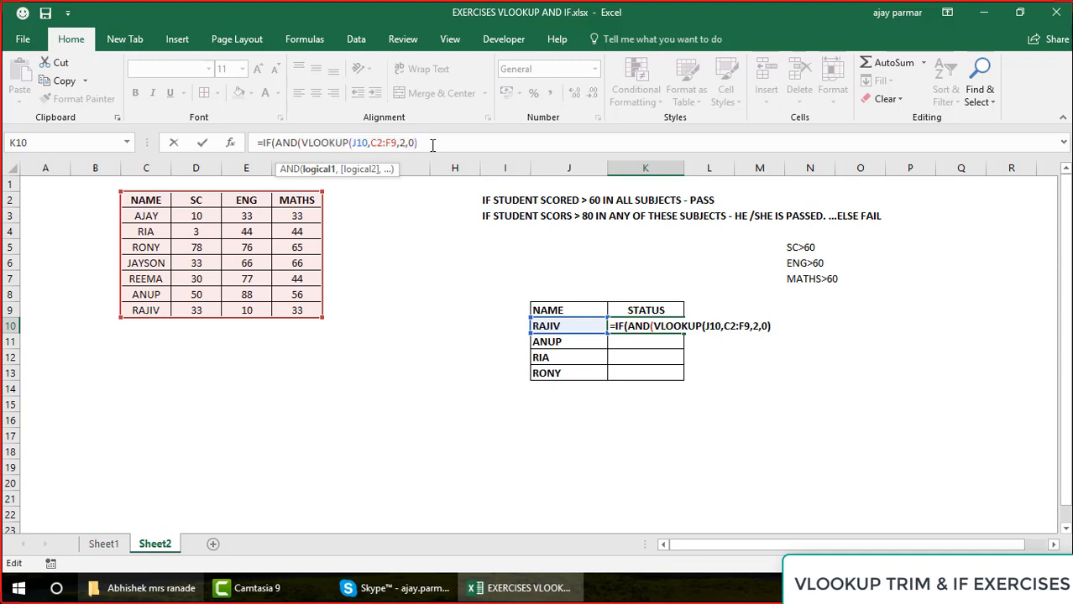
type(">60")
Duplicate the VLOOKUP condition as the second AND argument and set the copy's column index to 3
left_click(301, 143)
left_click(459, 144, "shift")
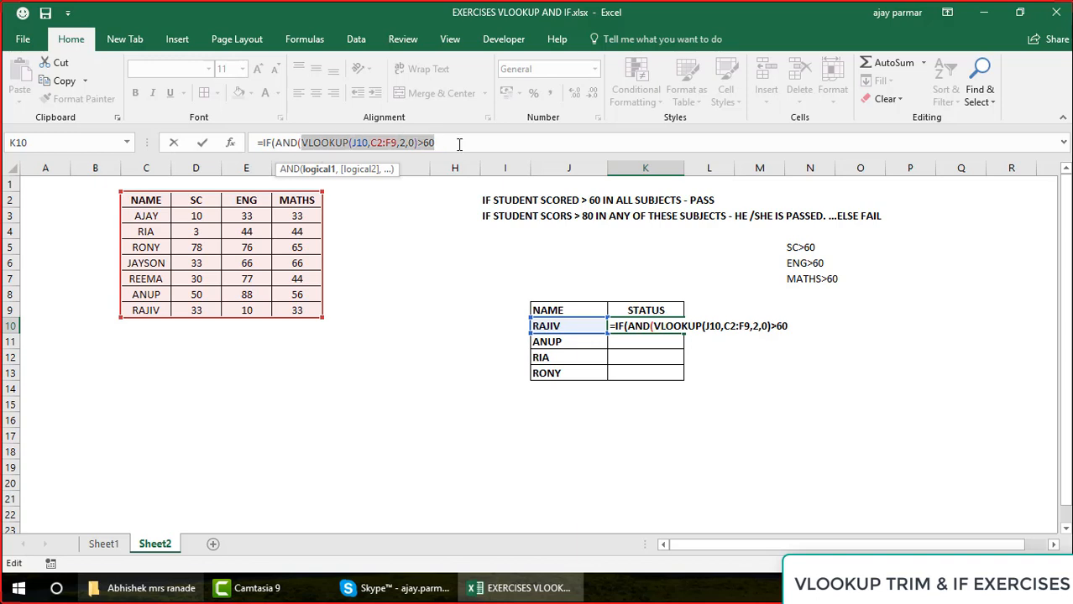
key("ctrl+c")
left_click(459, 144)
type(",")
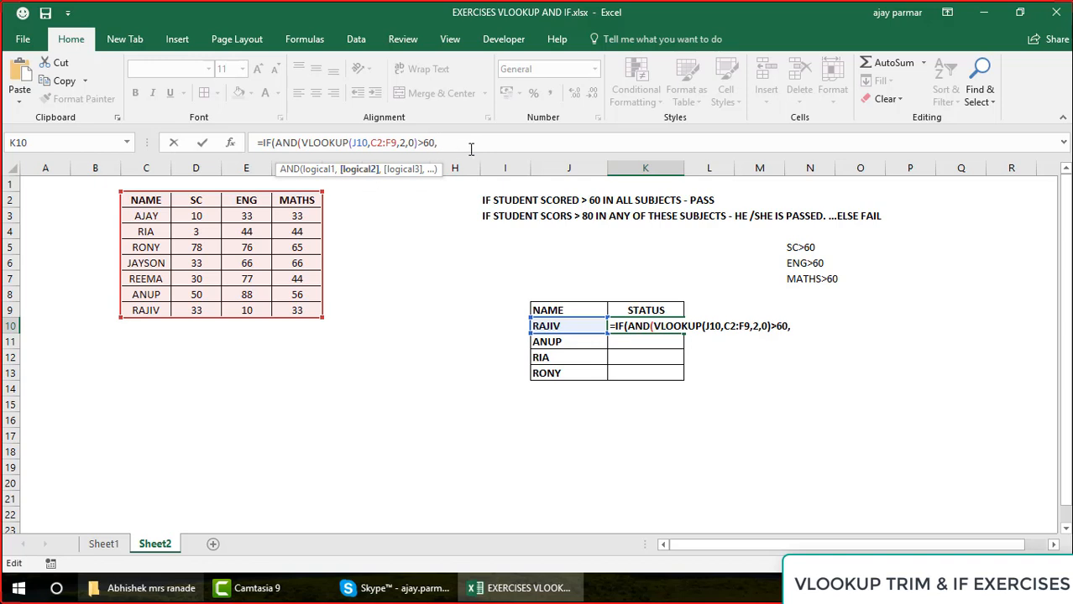
key("ctrl+v")
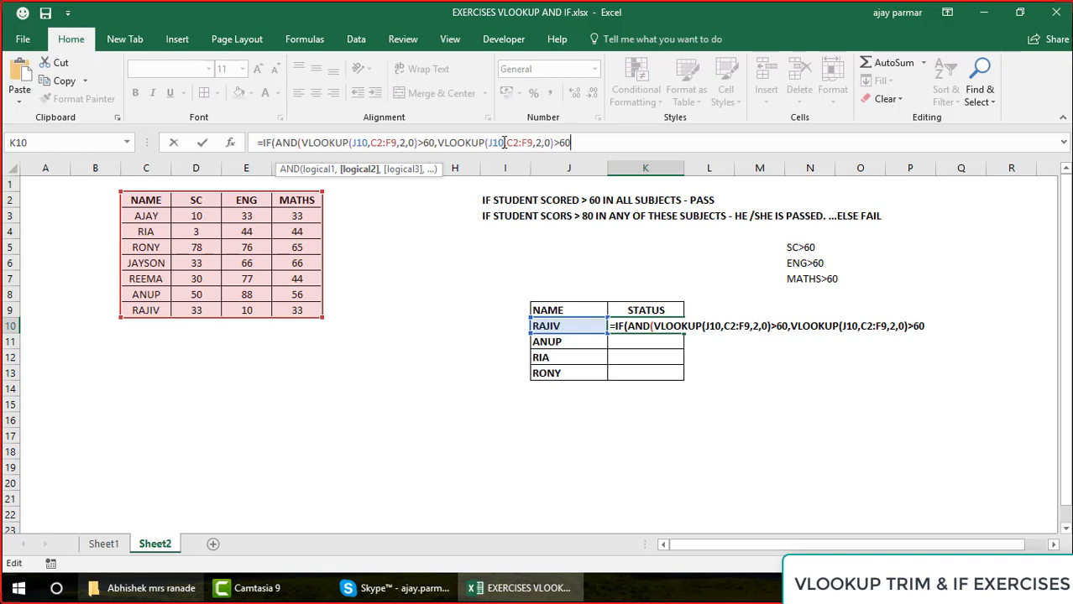
left_click(543, 143)
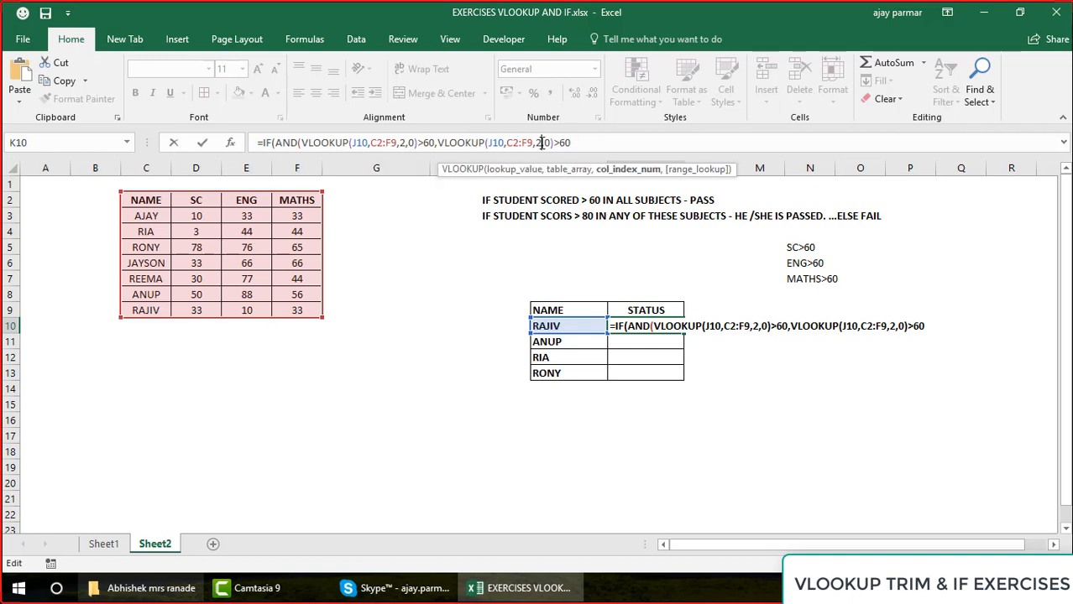
key("BackSpace")
type("3")
Paste the copied VLOOKUP condition as the third AND argument, using column index 3
left_click(589, 143)
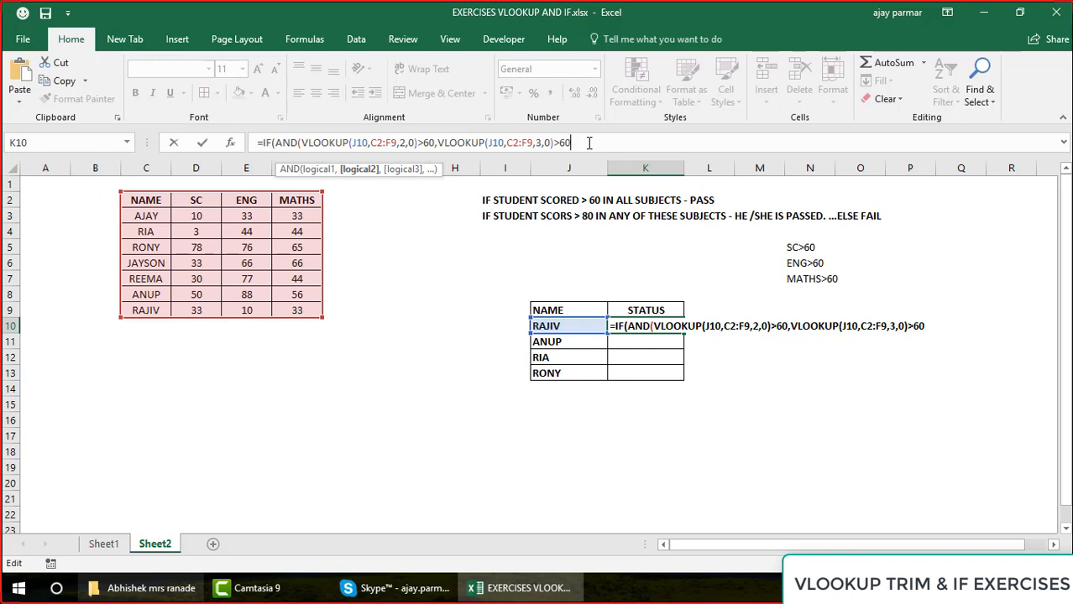
type(",")
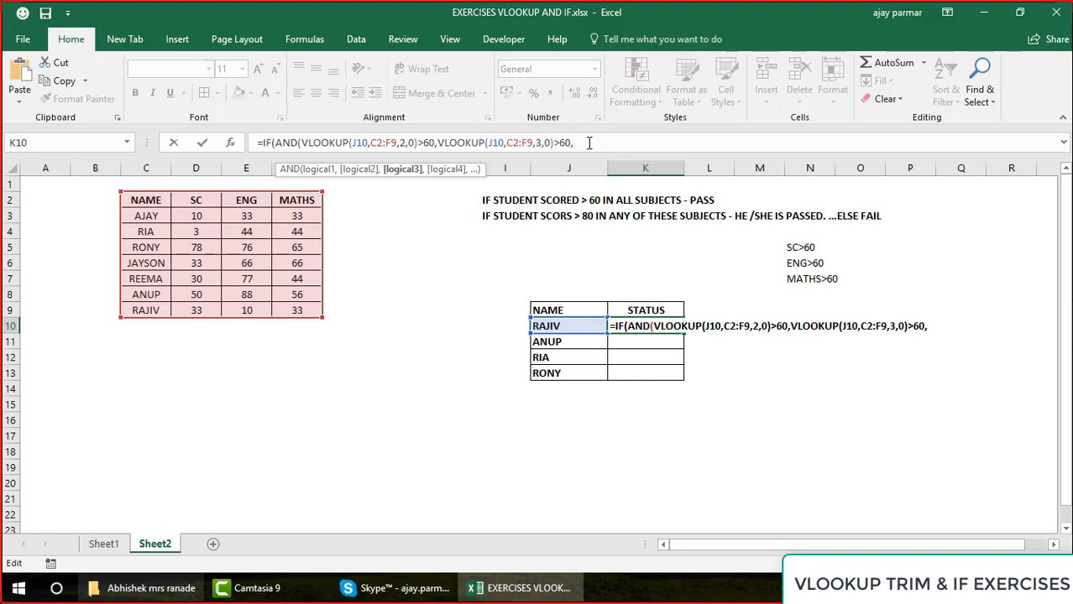
key("ctrl+v")
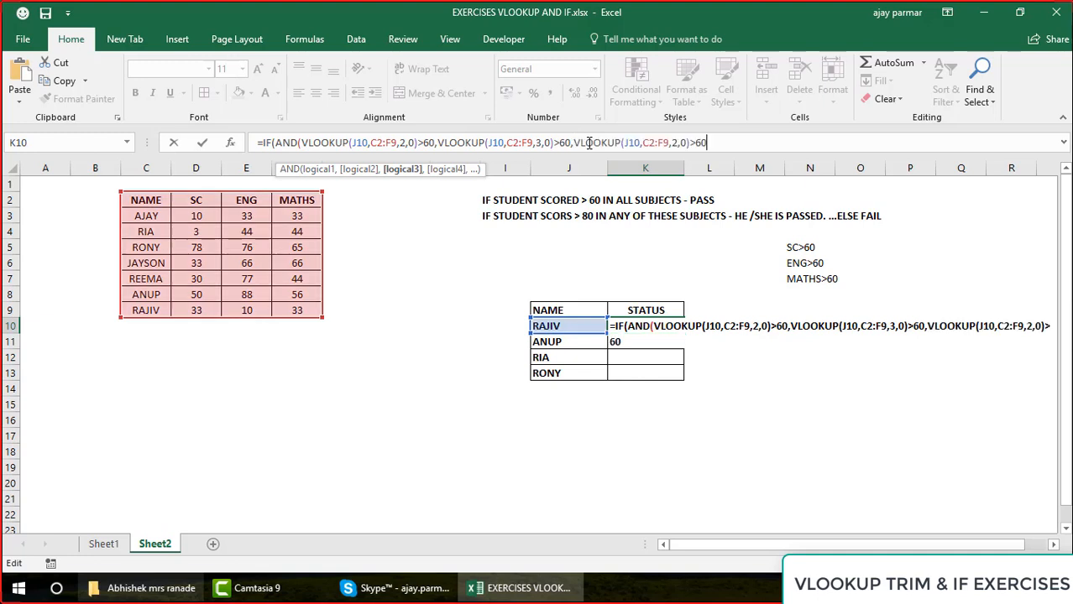
left_click(677, 144)
key("BackSpace")
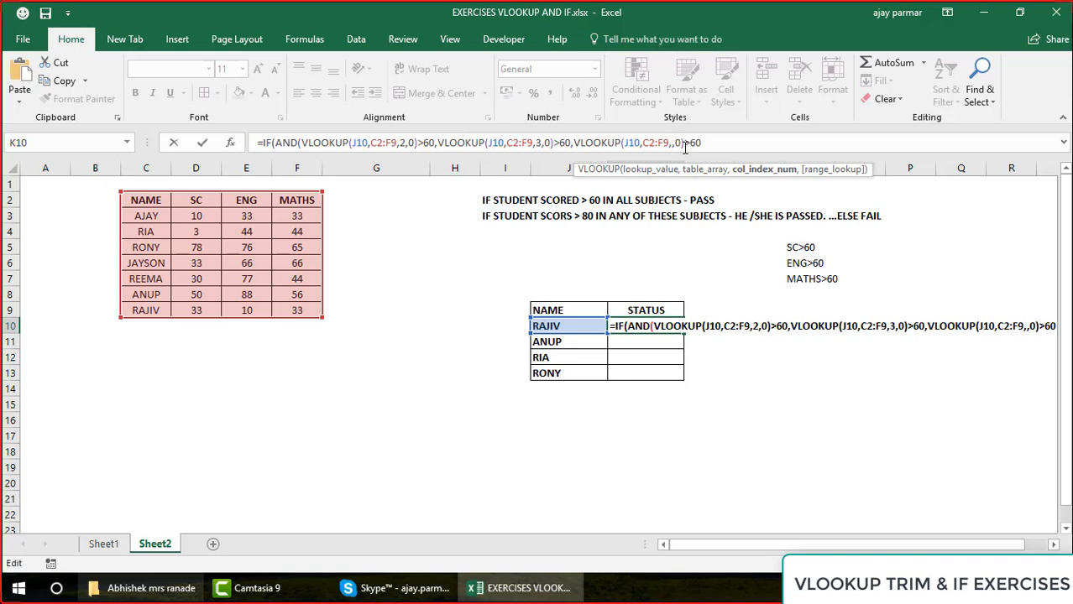
type("3")
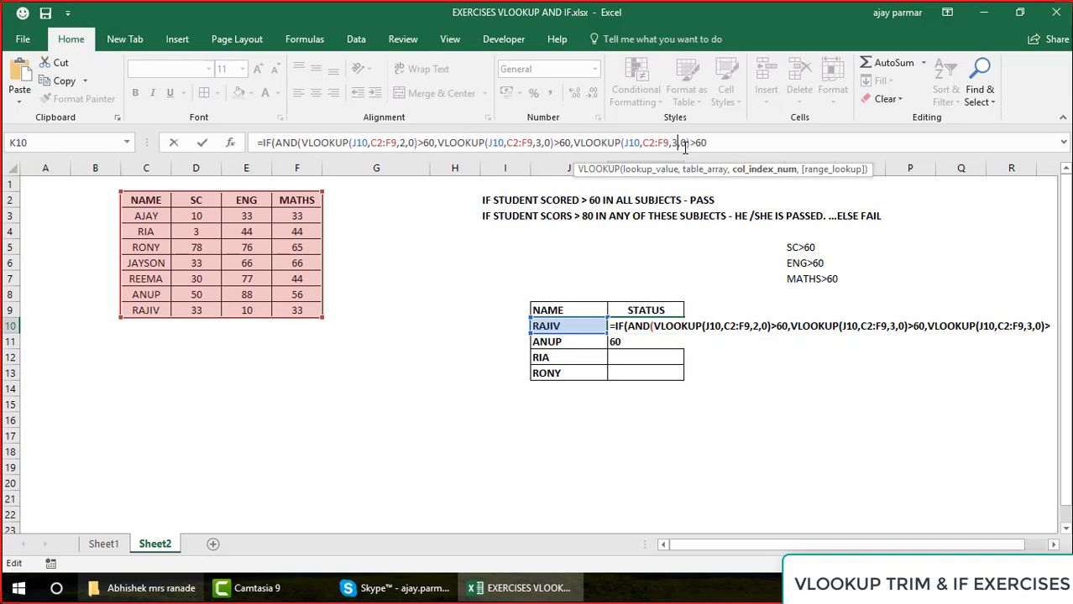
Close the AND test and set the IF function's true result to "PASS", continuing to the false argument
left_click(735, 149)
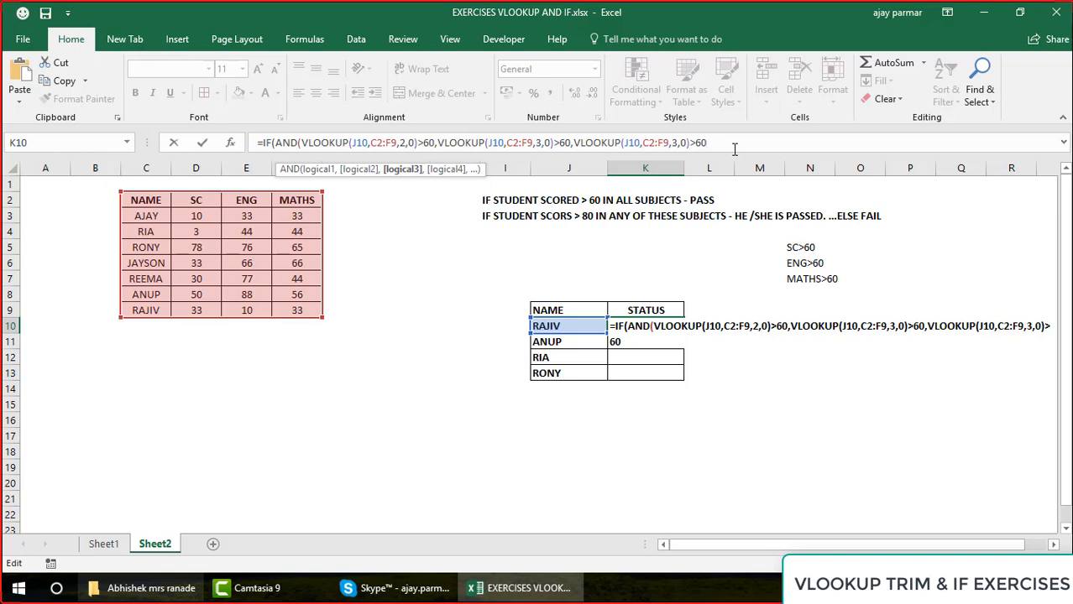
type(")")
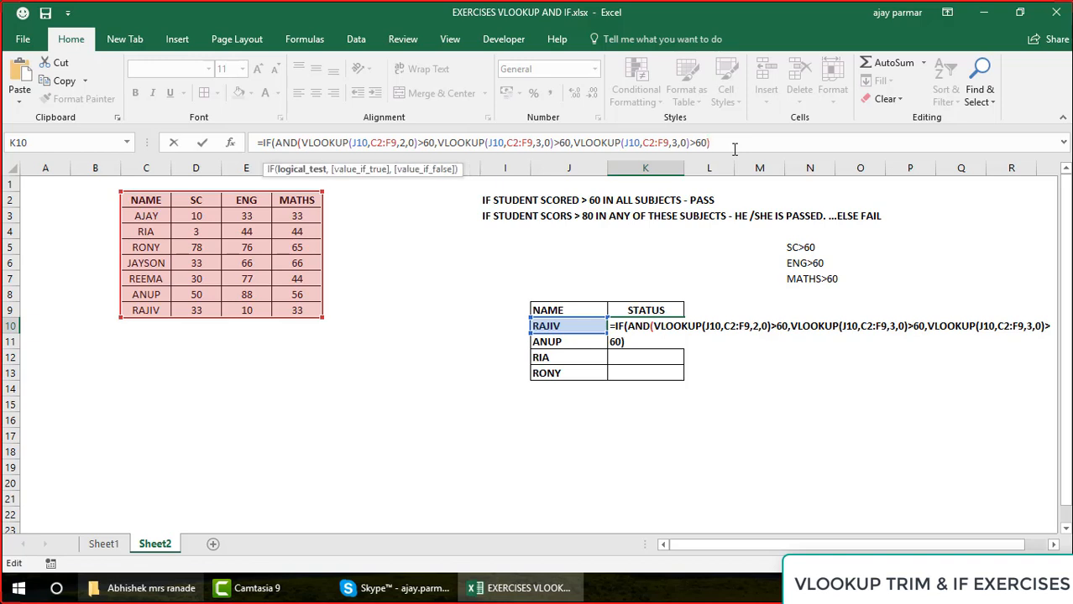
type(",")
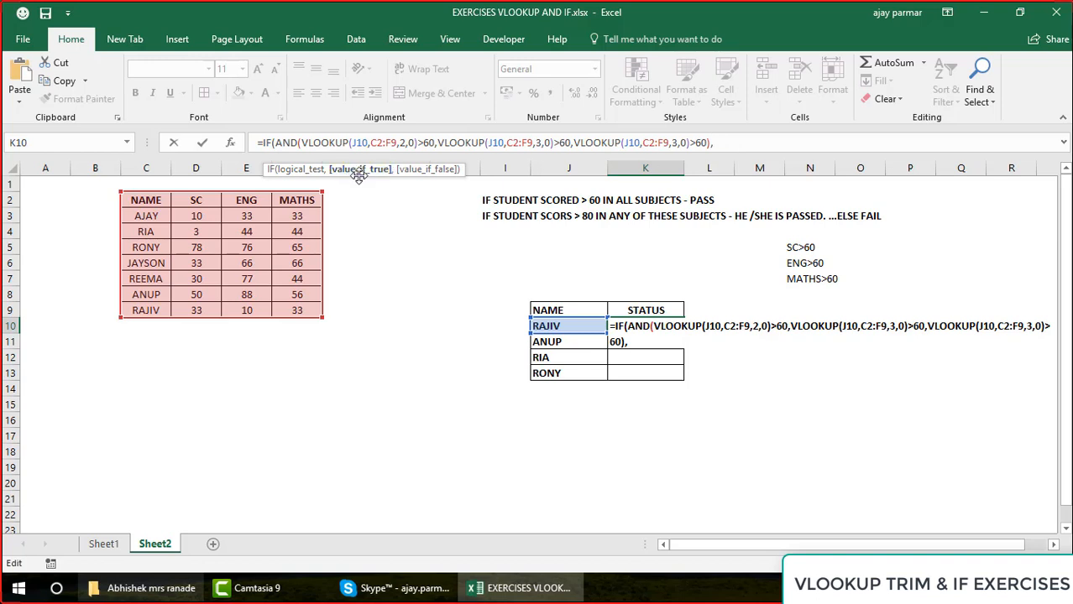
type("\"PASS\"")
type(",")
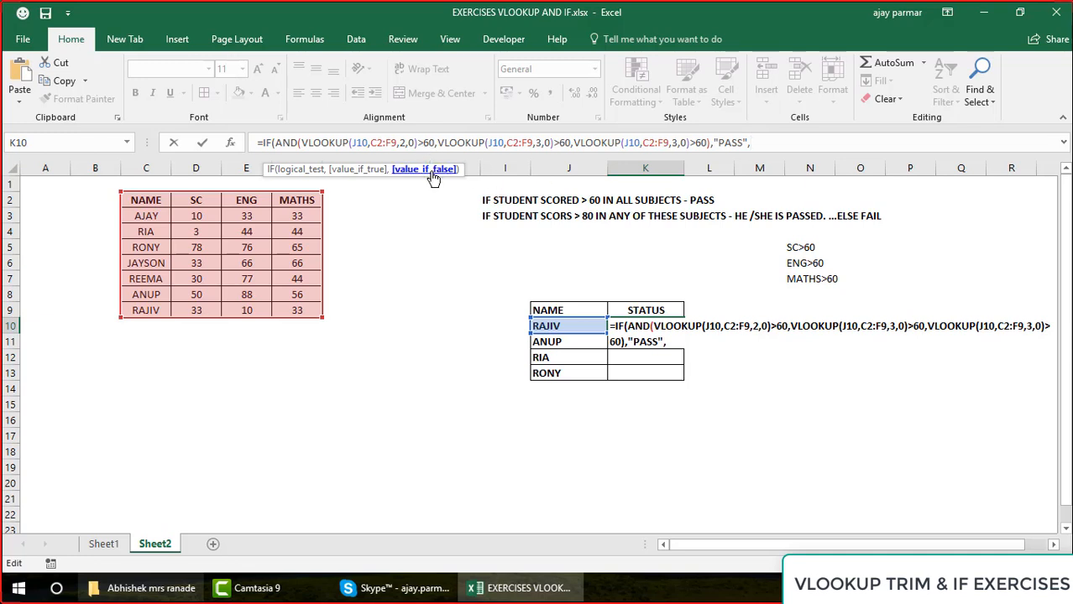
Review the three VLOOKUP conditions, the complete AND test and the "PASS" result in the K10 formula
left_click(302, 142)
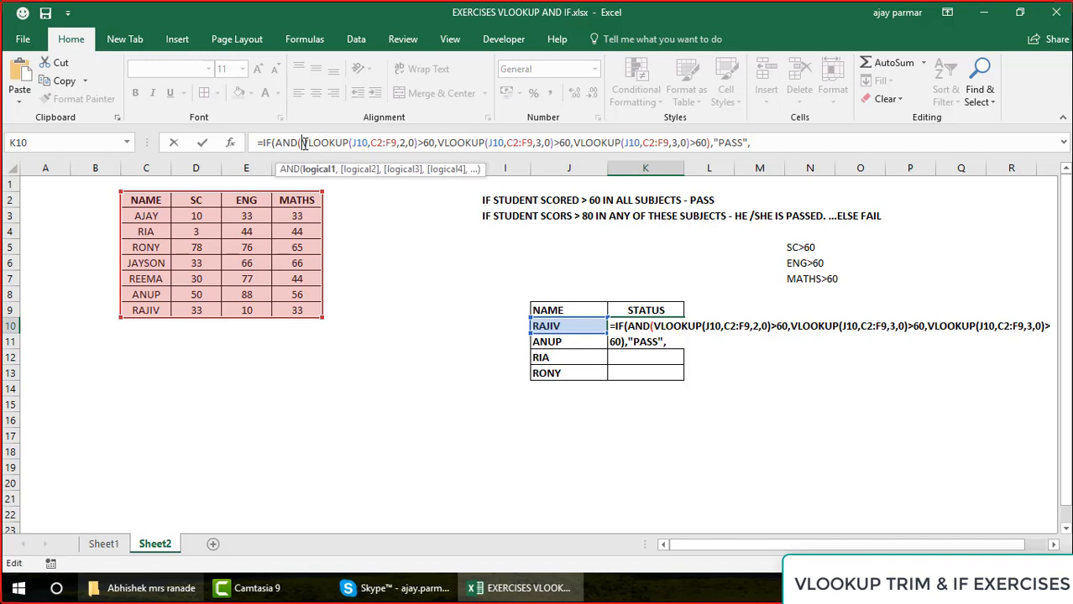
left_click(435, 142, "shift")
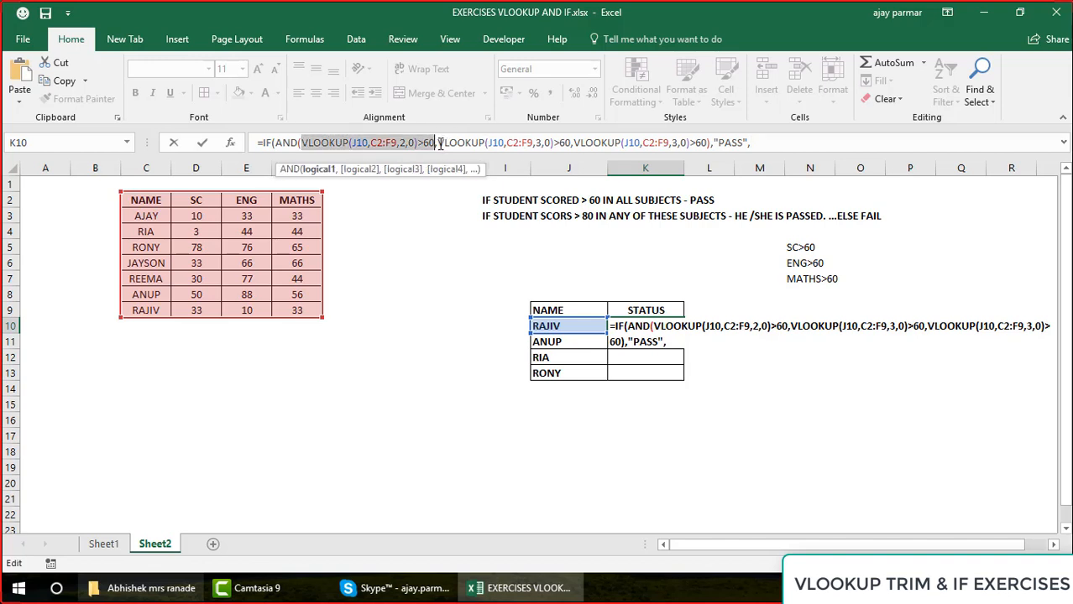
left_click(438, 143)
left_click(570, 142, "shift")
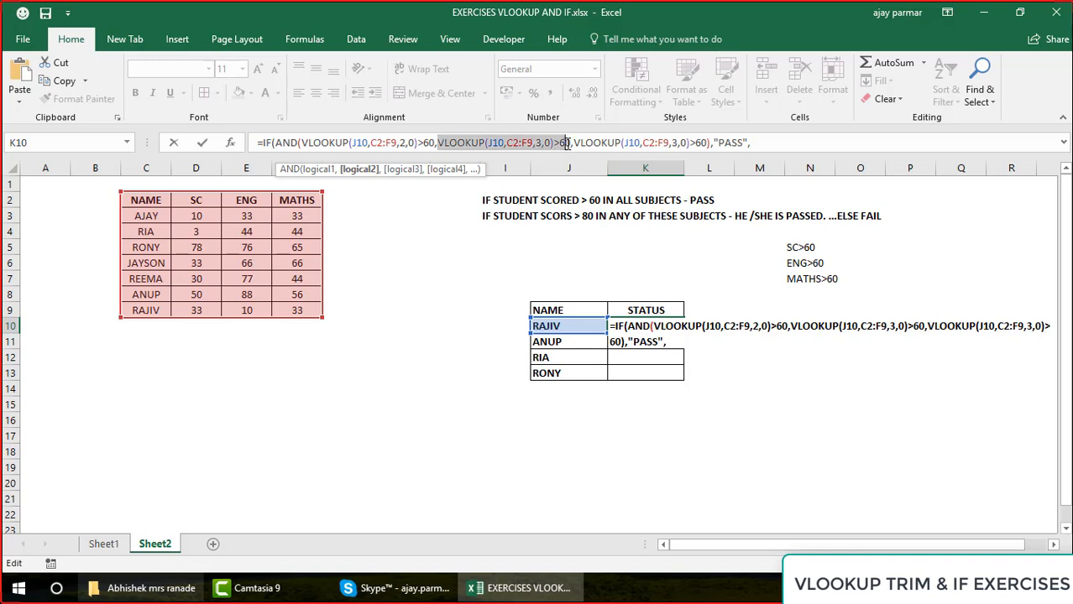
left_click(577, 142)
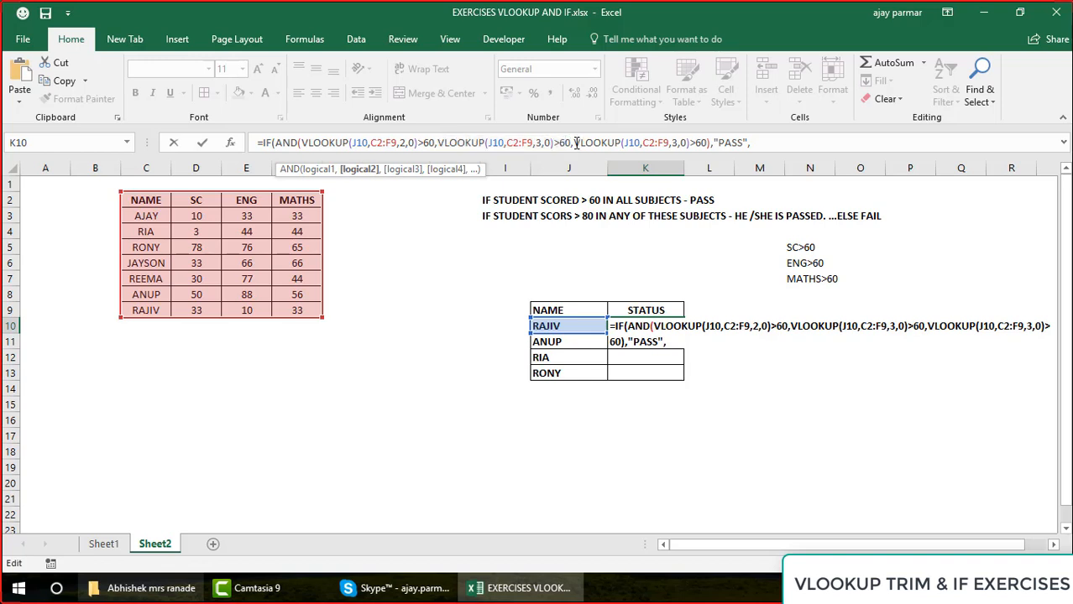
left_click(707, 143, "shift")
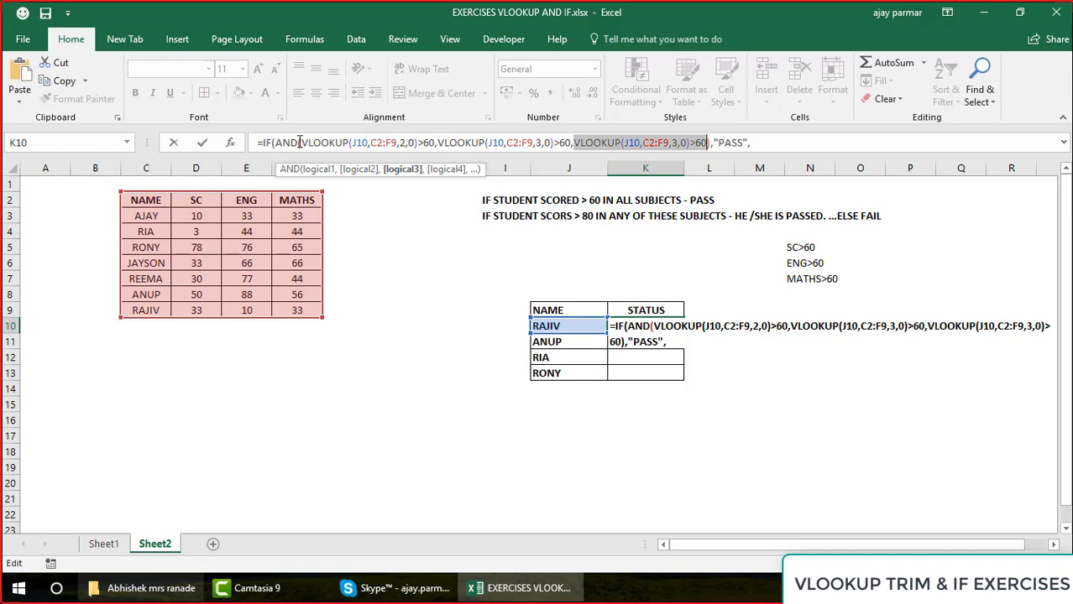
left_click(300, 143)
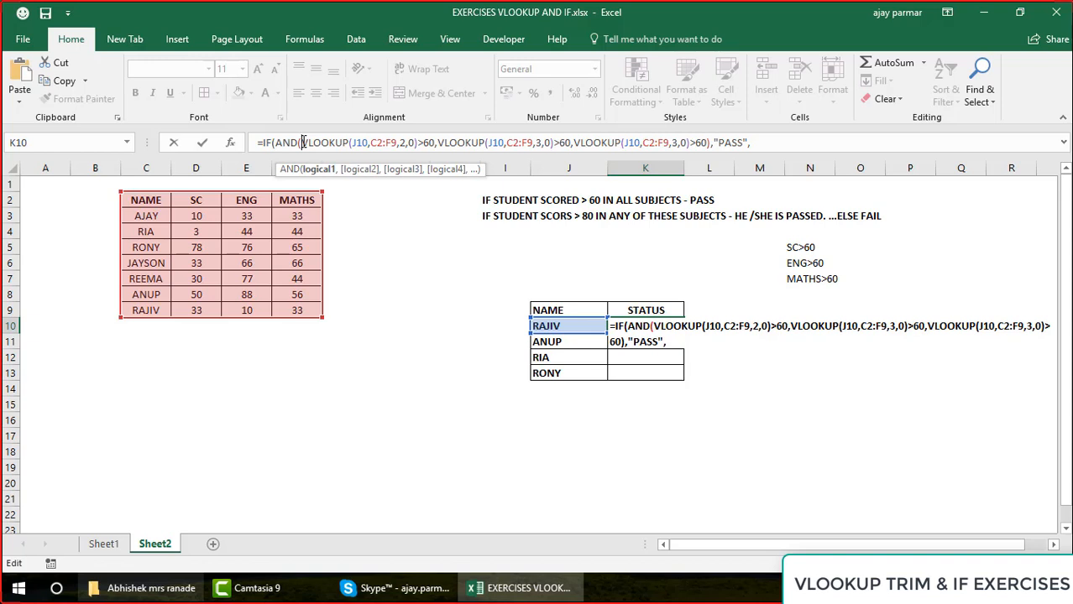
left_click(711, 143, "shift")
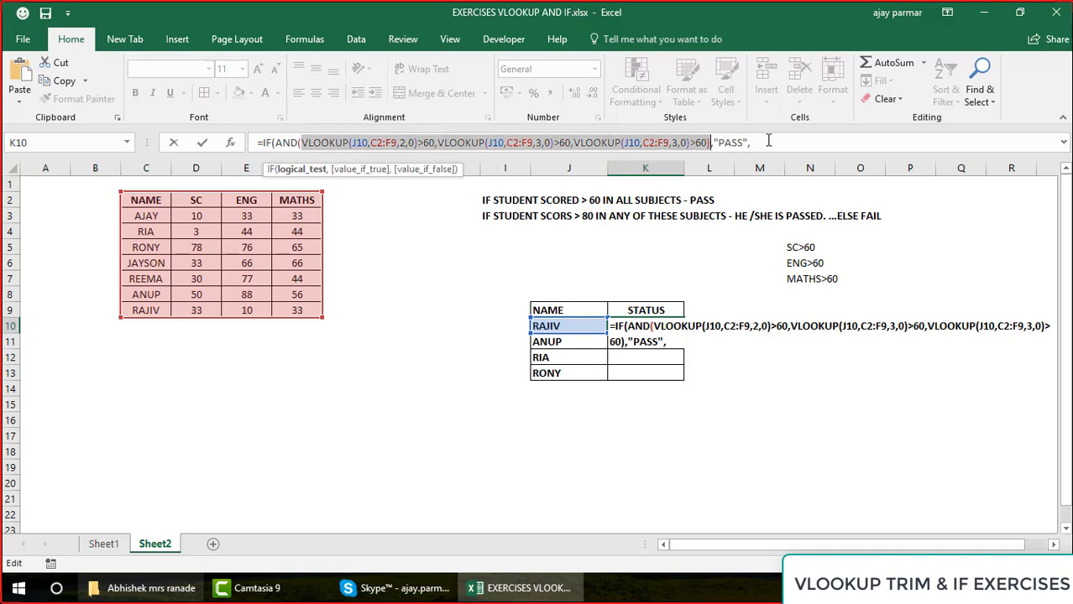
left_click(737, 142)
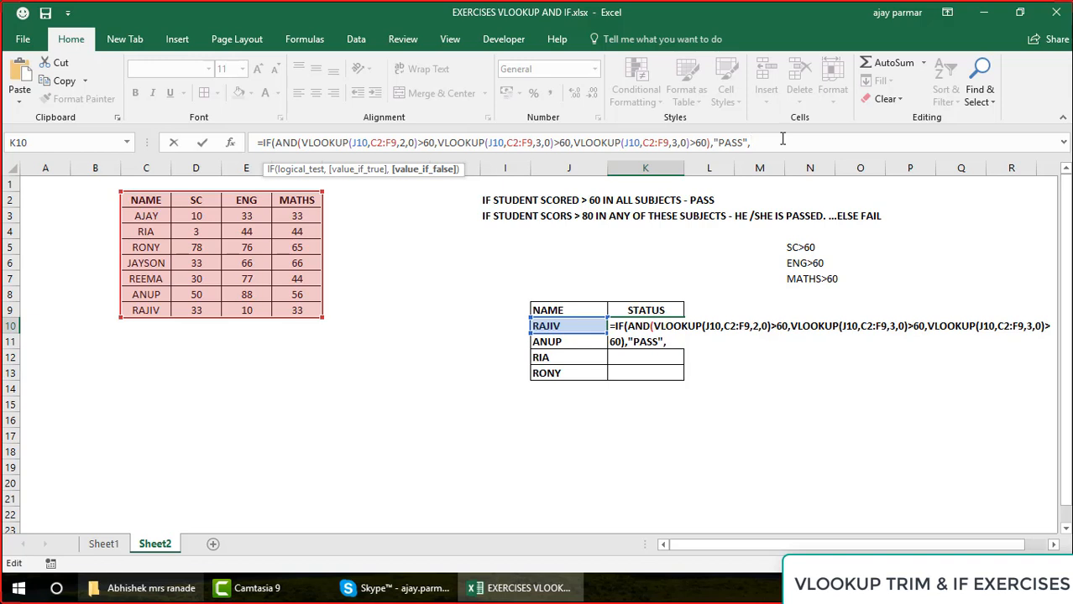
Nest an IF with an OR test in the false argument, using VLOOKUP(J10,C2:F9,2,0)>80 as its first condition
type("IF(O")
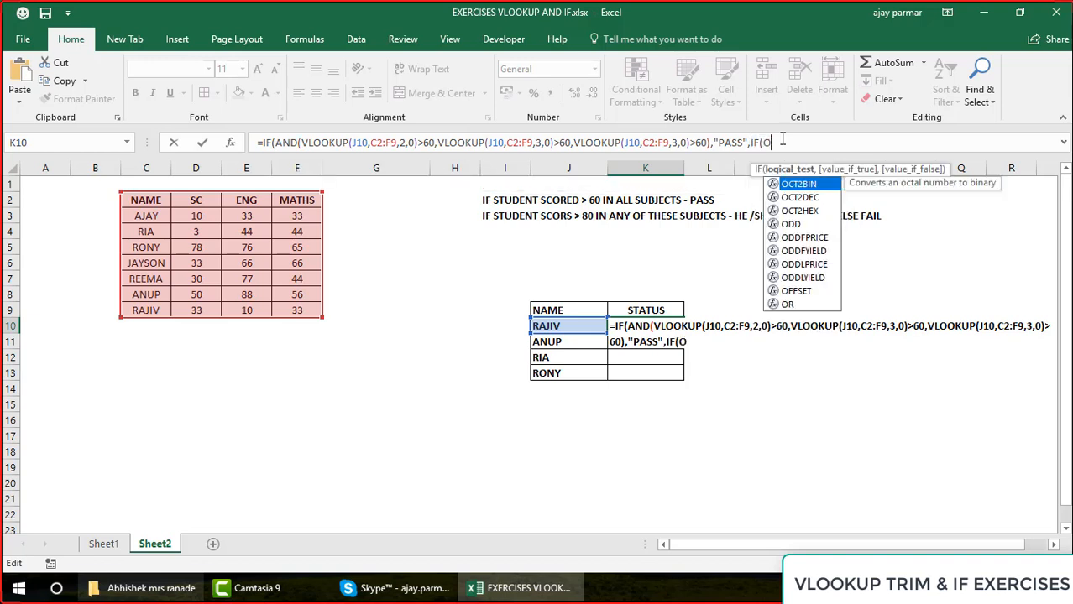
type("R(")
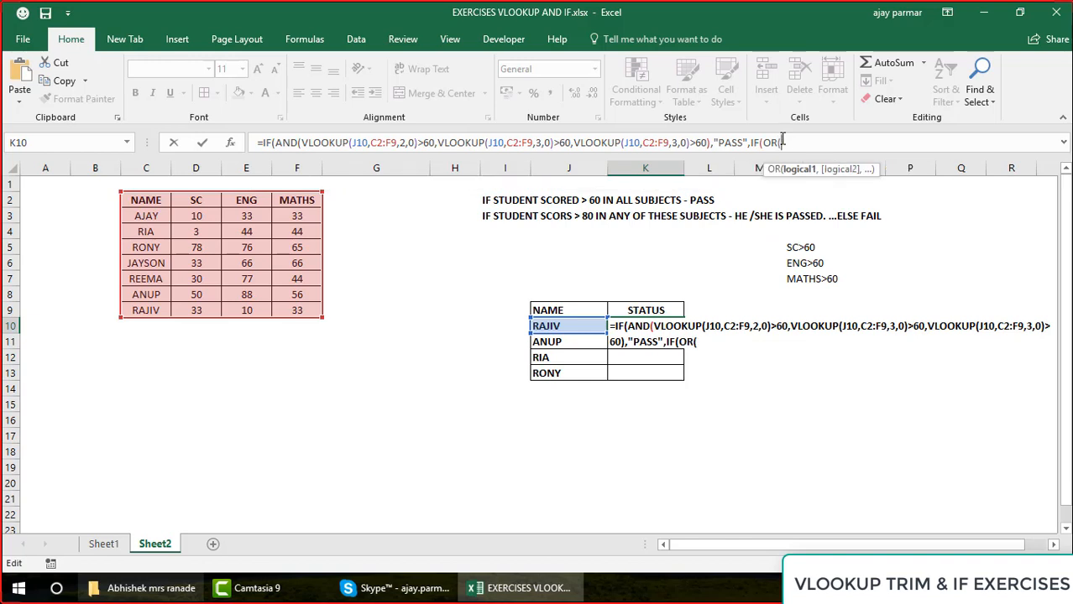
type("VLOOKUP(")
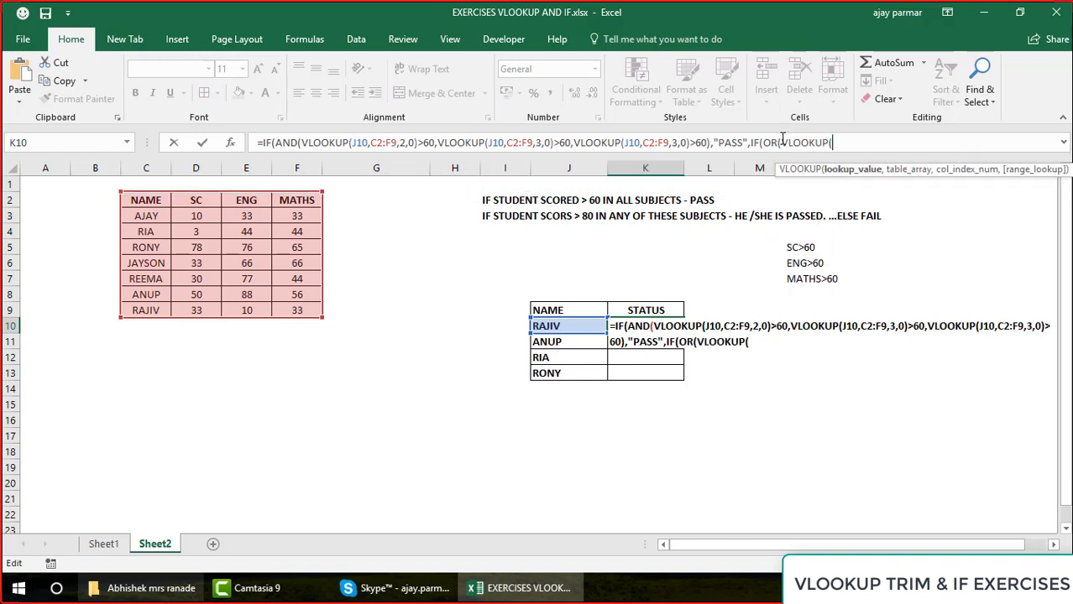
left_click(578, 325)
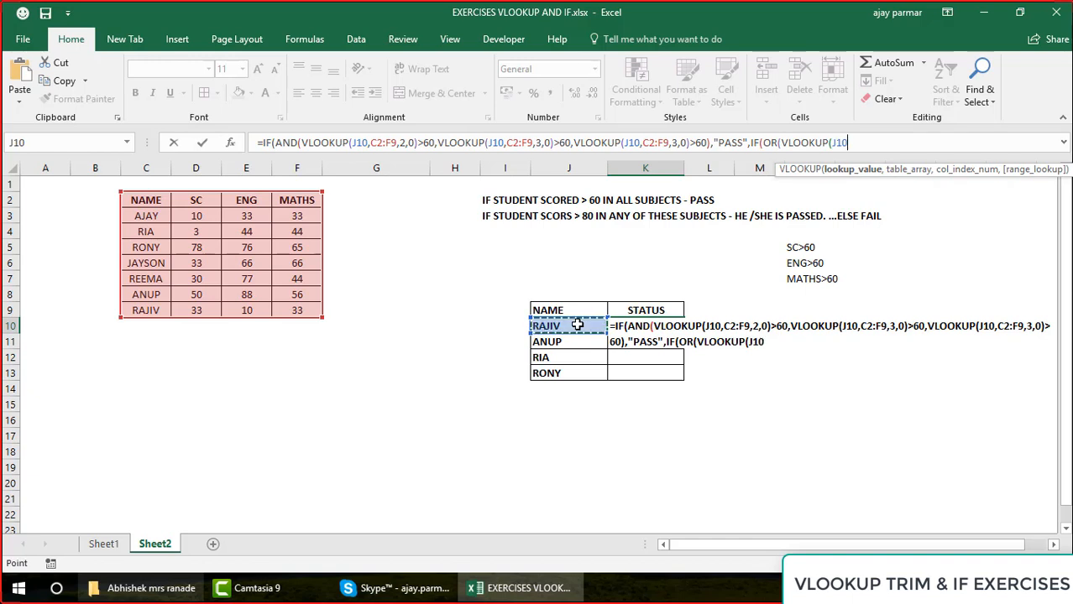
type(",")
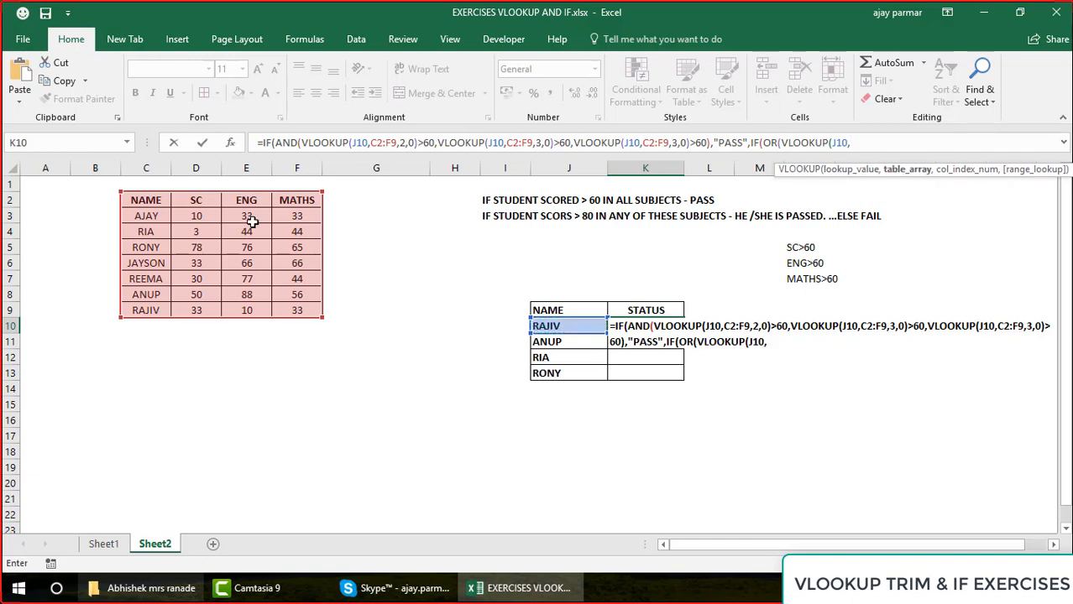
left_click(148, 200)
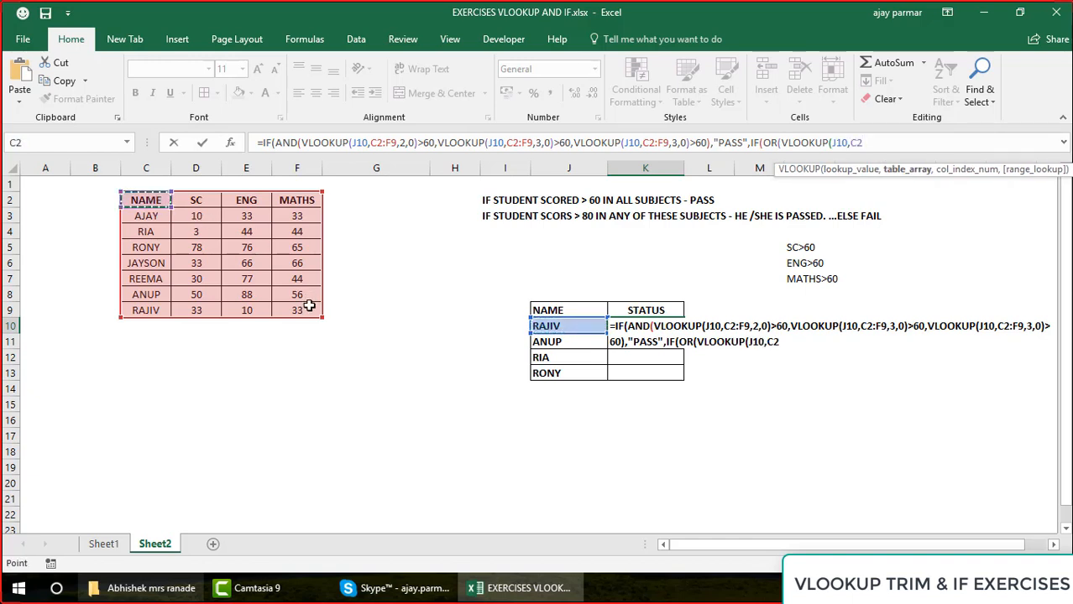
left_click_drag(309, 307, 306, 310)
type(",2,0)")
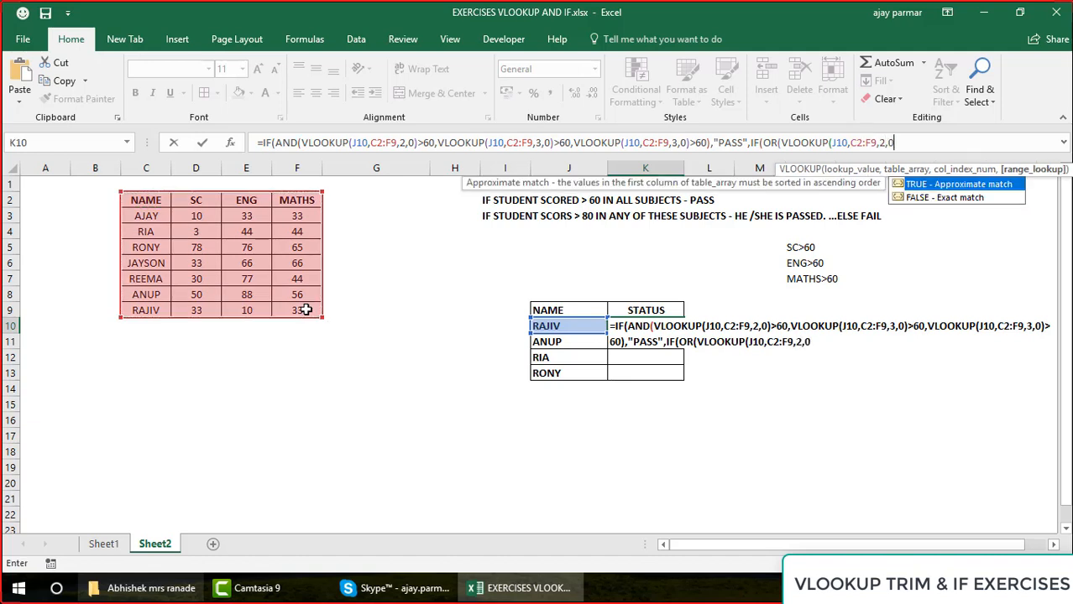
type(">80")
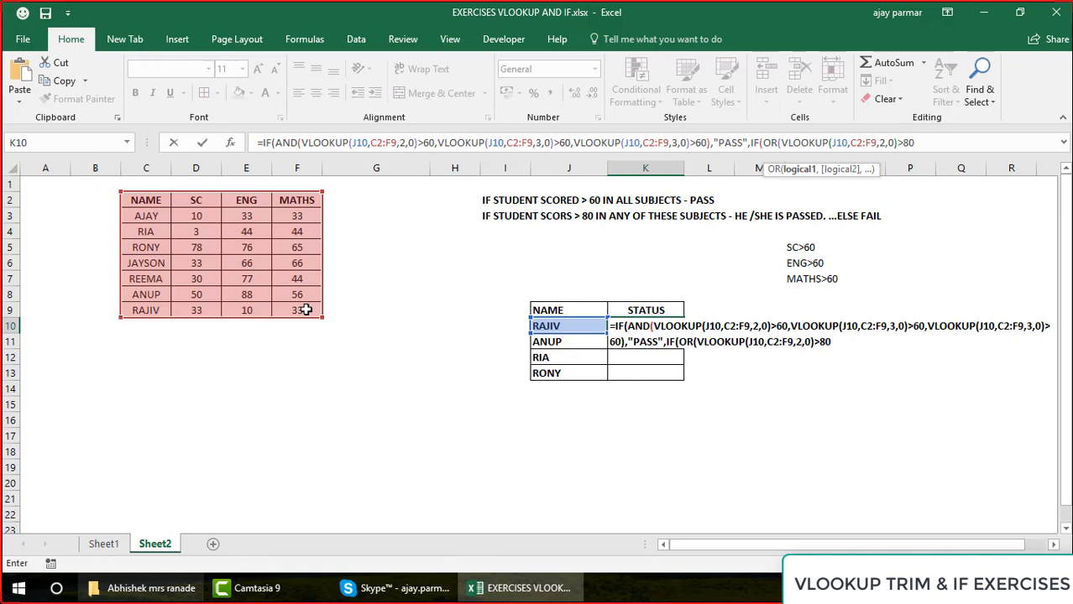
type(",")
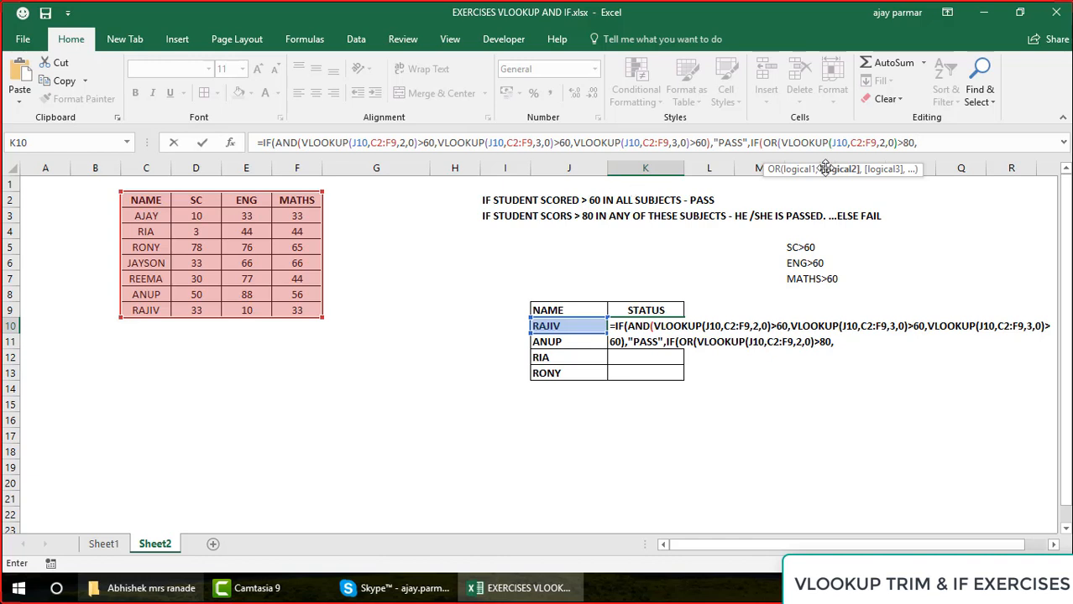
Duplicate the >80 VLOOKUP condition as the second and third OR arguments, enlarging the formula bar to show the whole formula
left_click(782, 142)
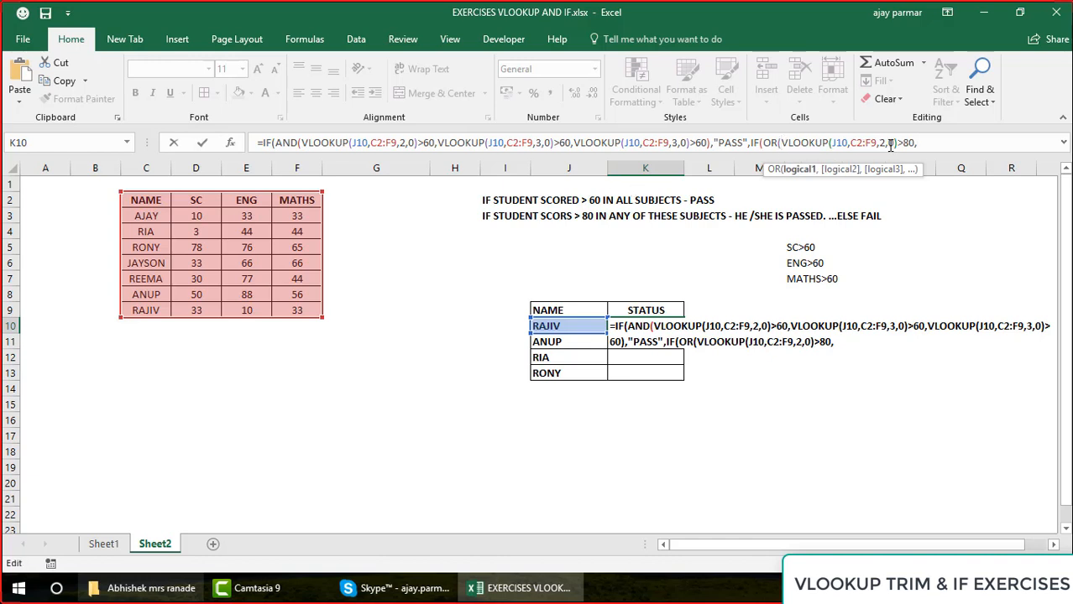
left_click(917, 143, "shift")
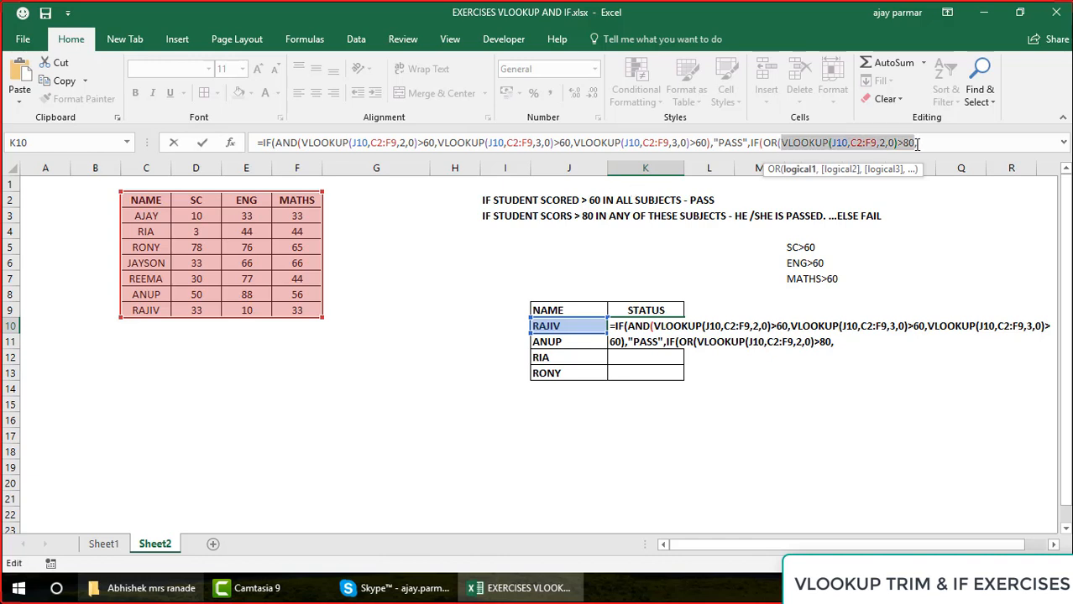
left_click(954, 138)
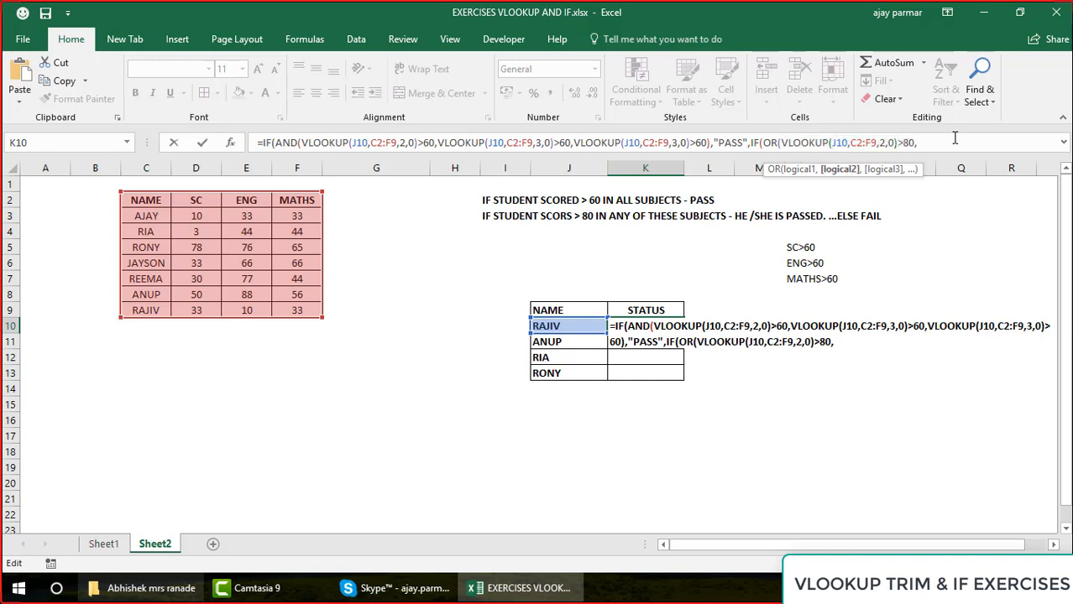
key("ctrl+v")
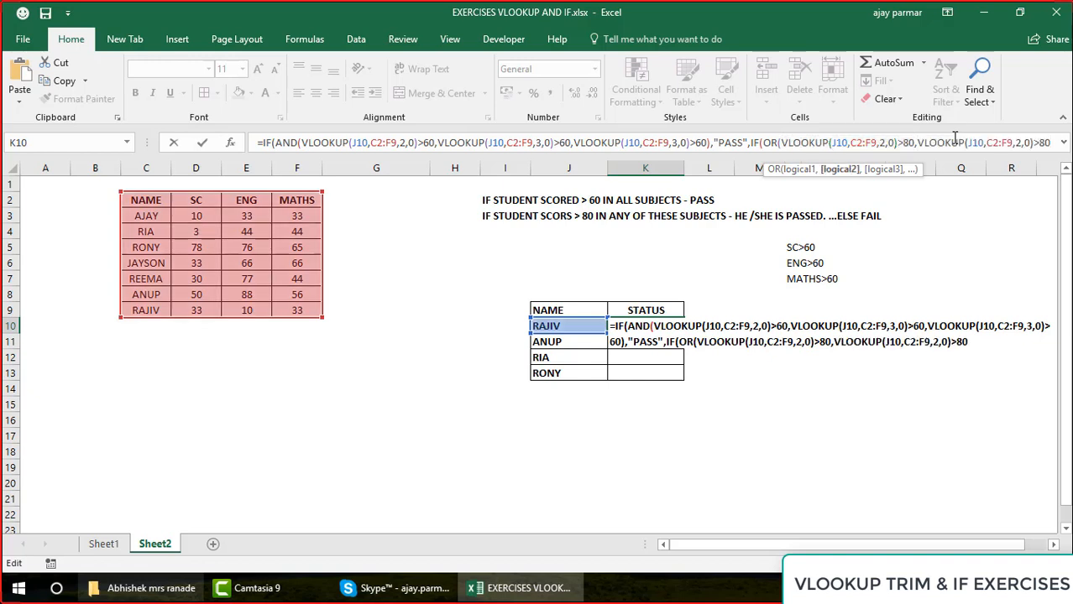
left_click_drag(812, 152, 811, 182)
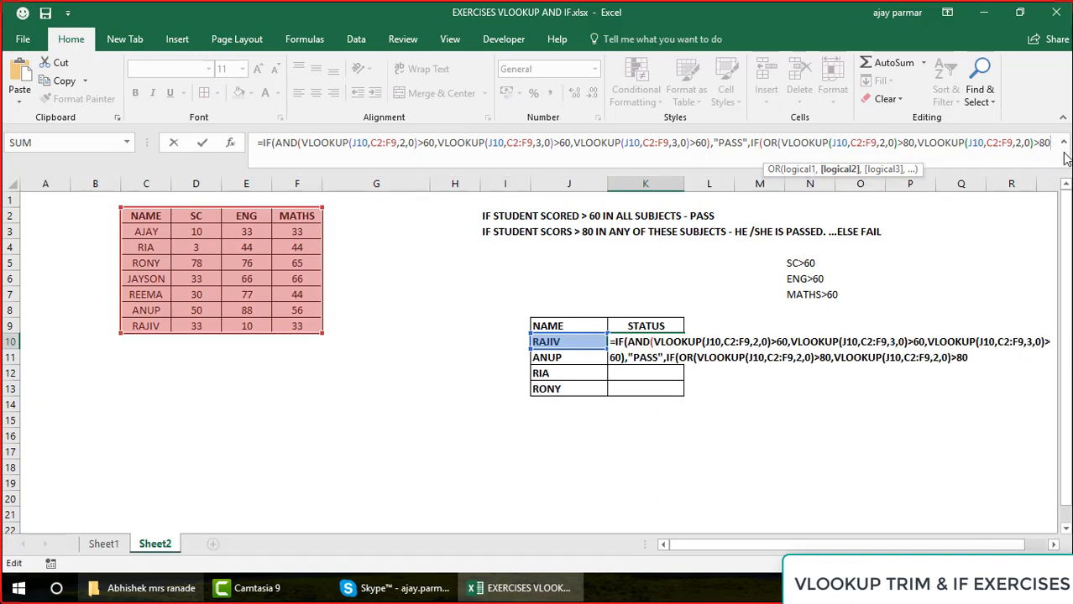
type(",")
key("ctrl+v")
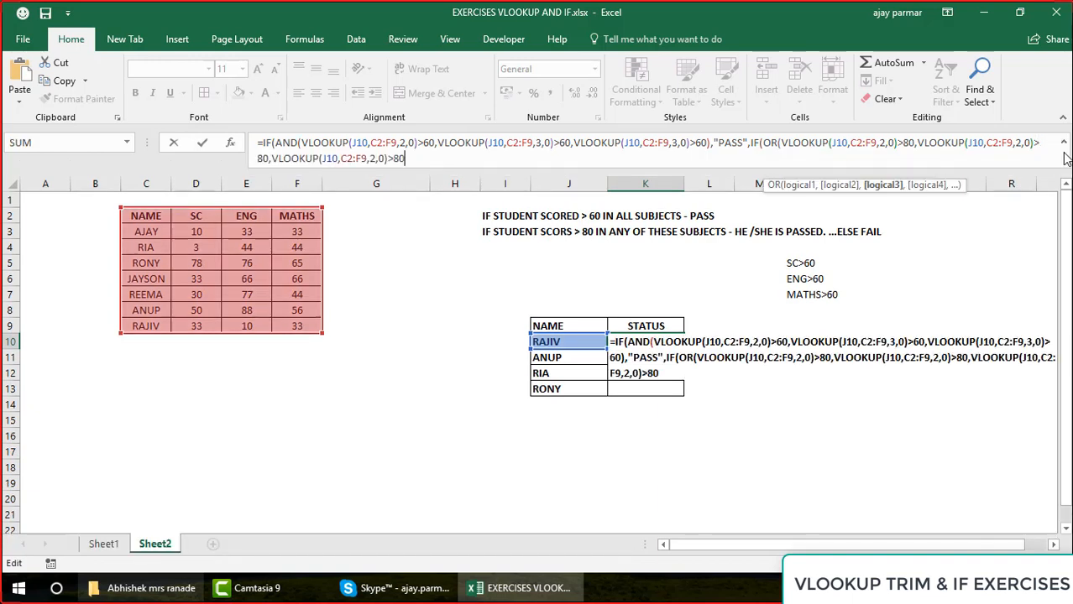
Set the column index to 4 in the third OR condition and to 3 in the second
left_click(377, 159)
key("BackSpace")
type("4")
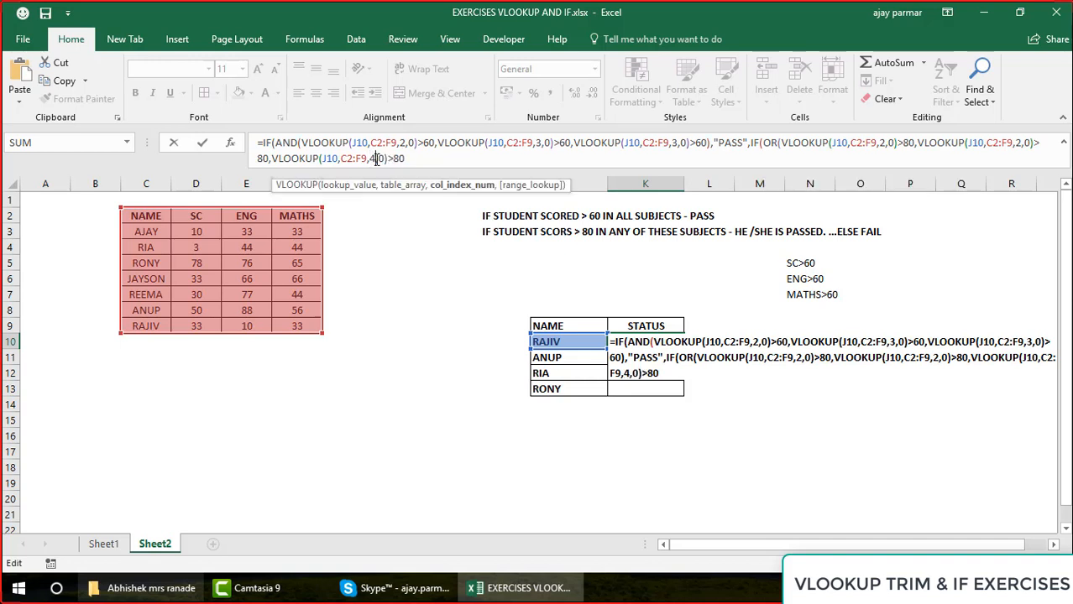
left_click(1020, 144)
key("BackSpace")
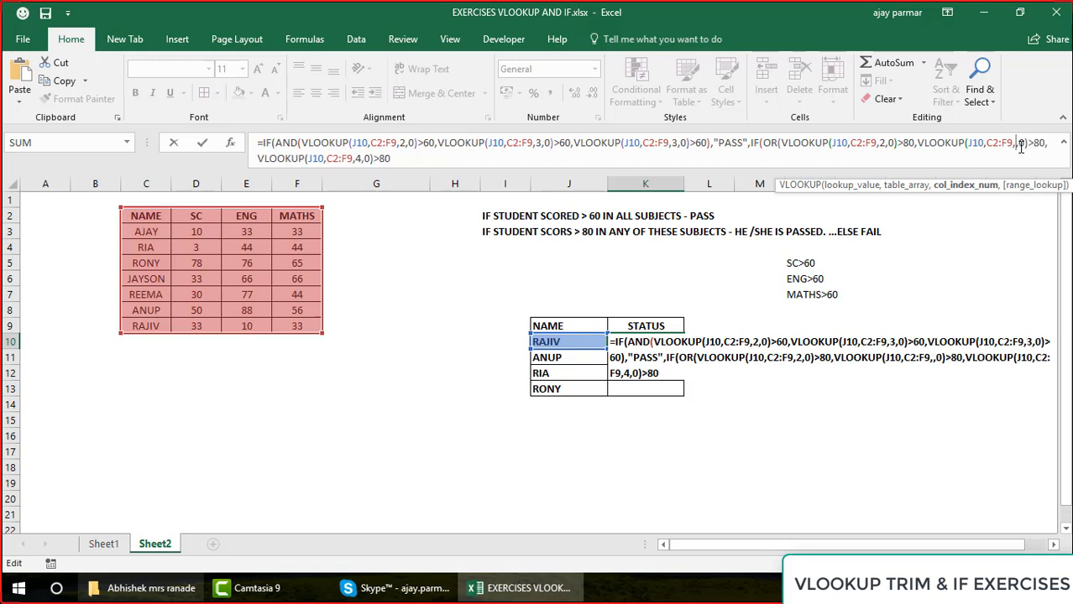
type("3")
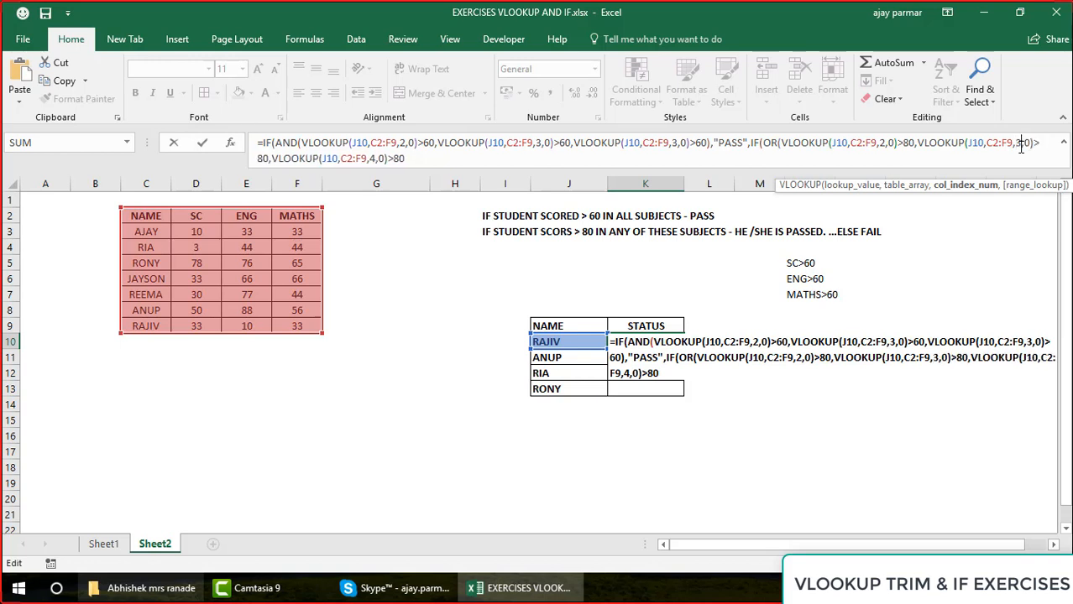
Check the column indexes of the OR conditions, then close the OR test and continue to the nested IF's true argument
left_click(777, 144)
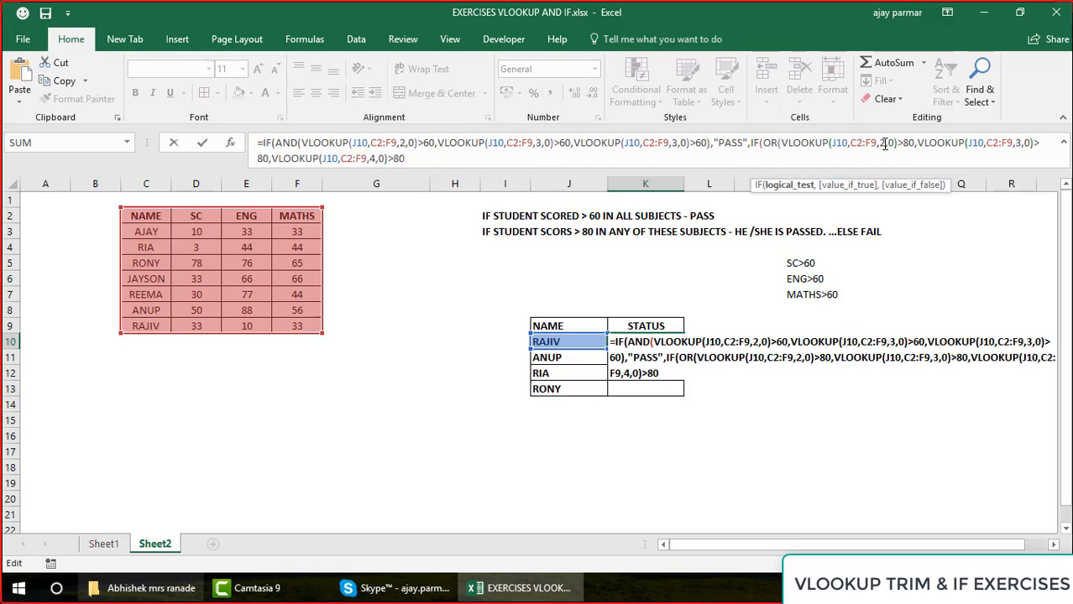
left_click(1020, 143)
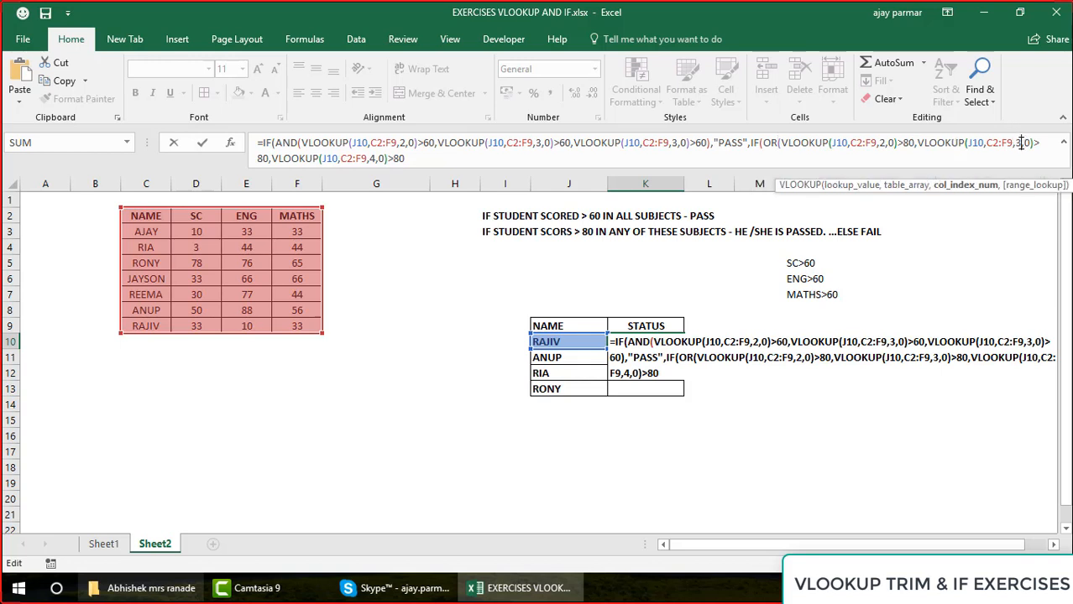
left_click(374, 158)
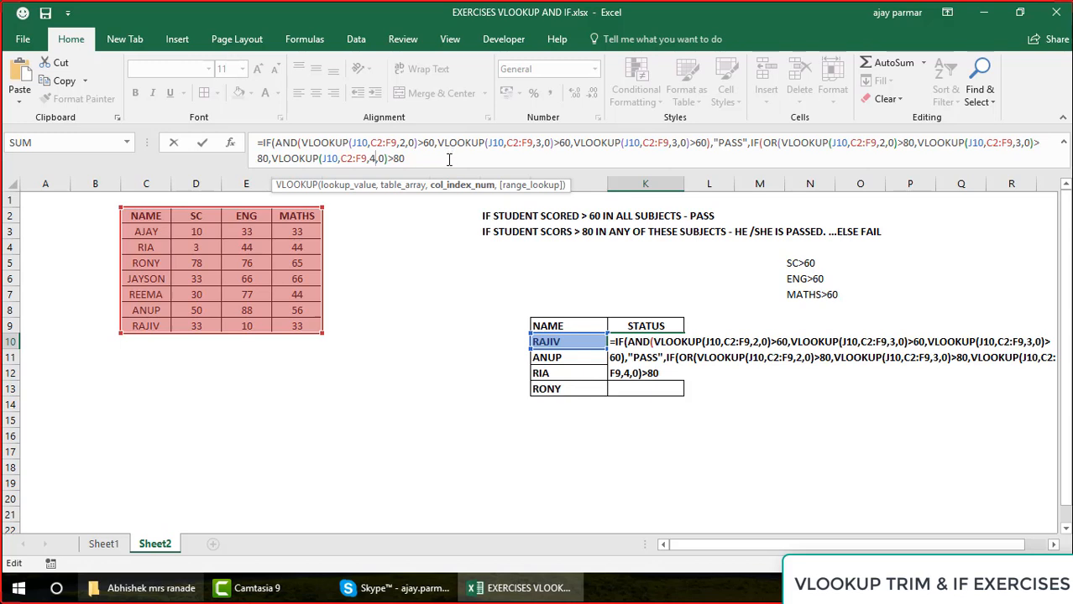
left_click(449, 160)
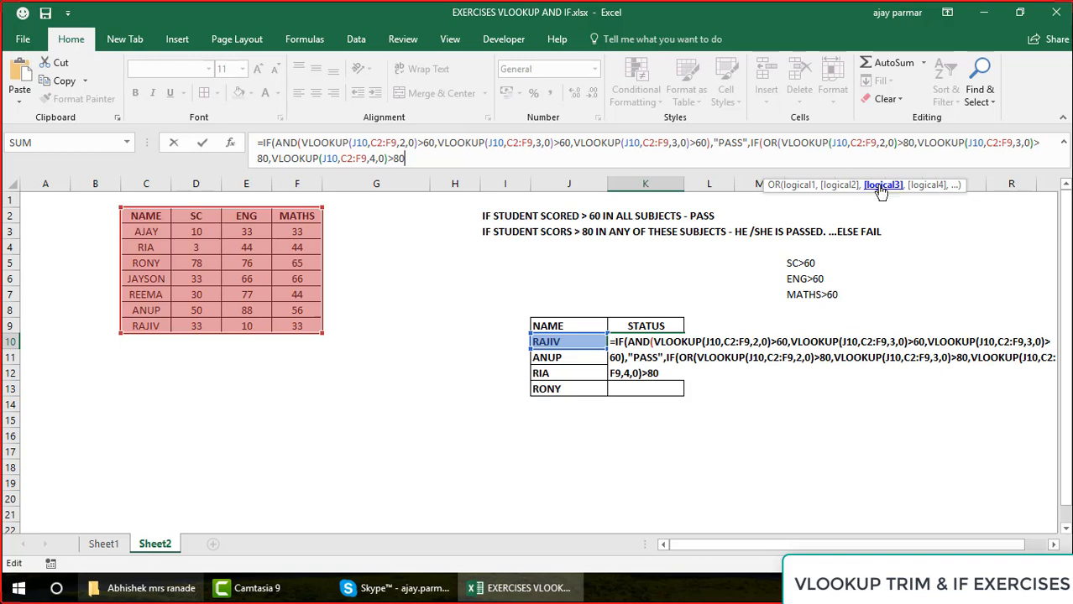
type(")")
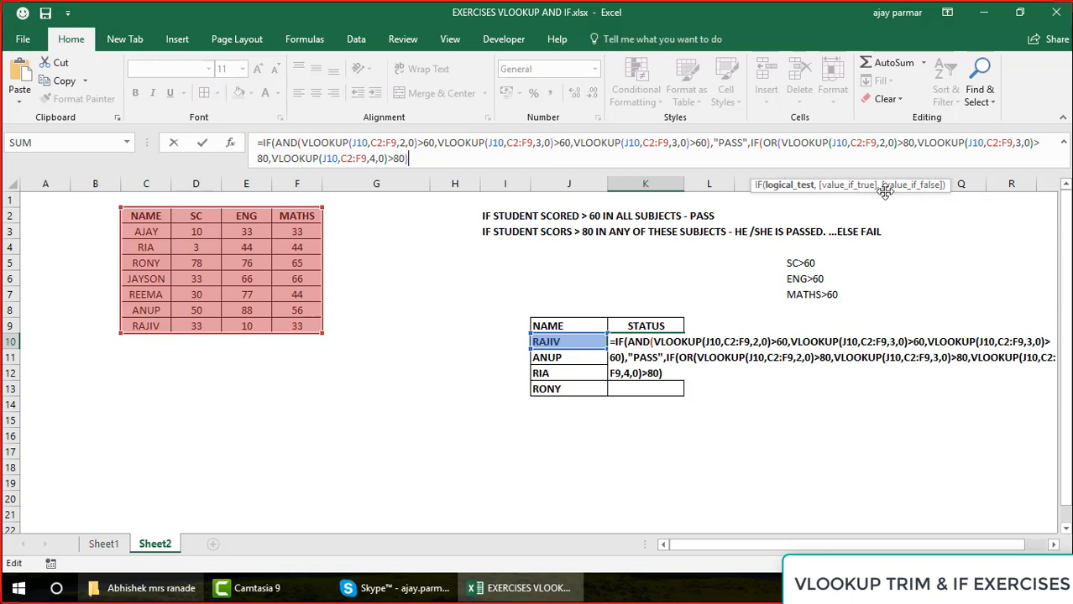
type(",")
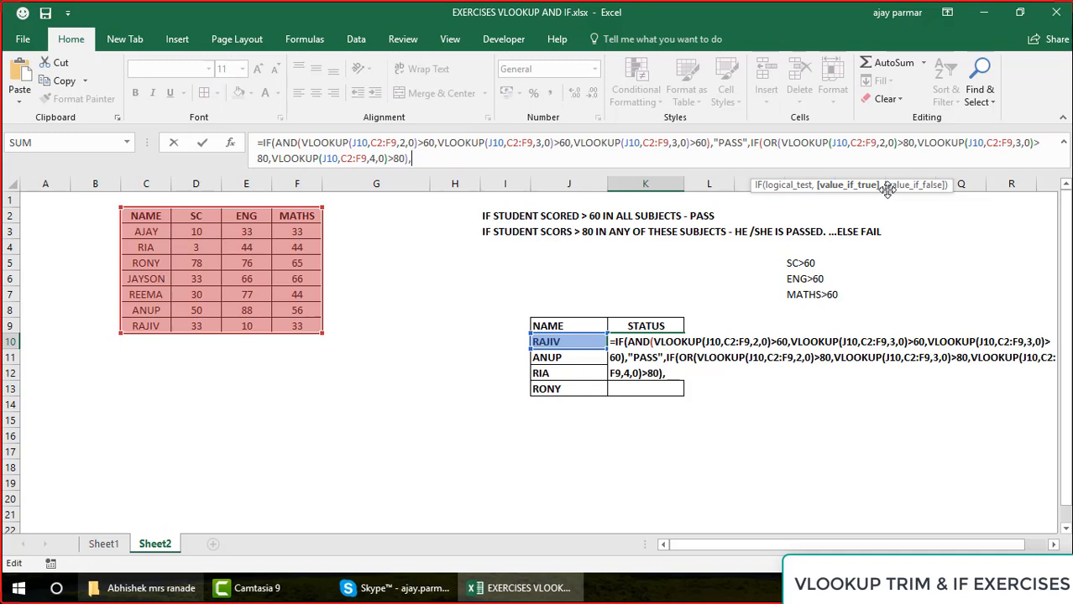
left_click(751, 145)
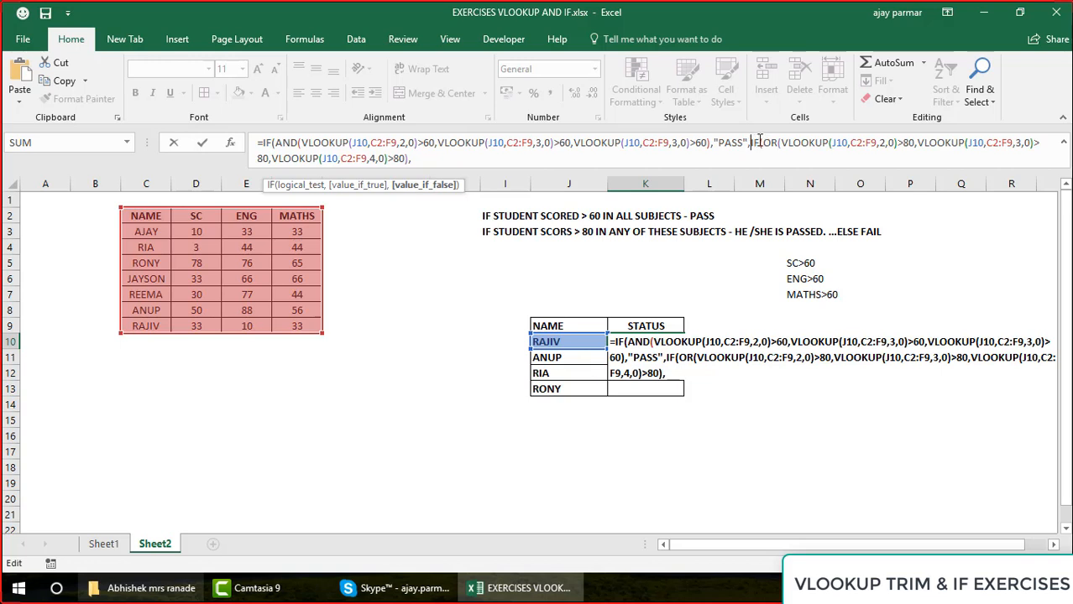
left_click(802, 142, "shift")
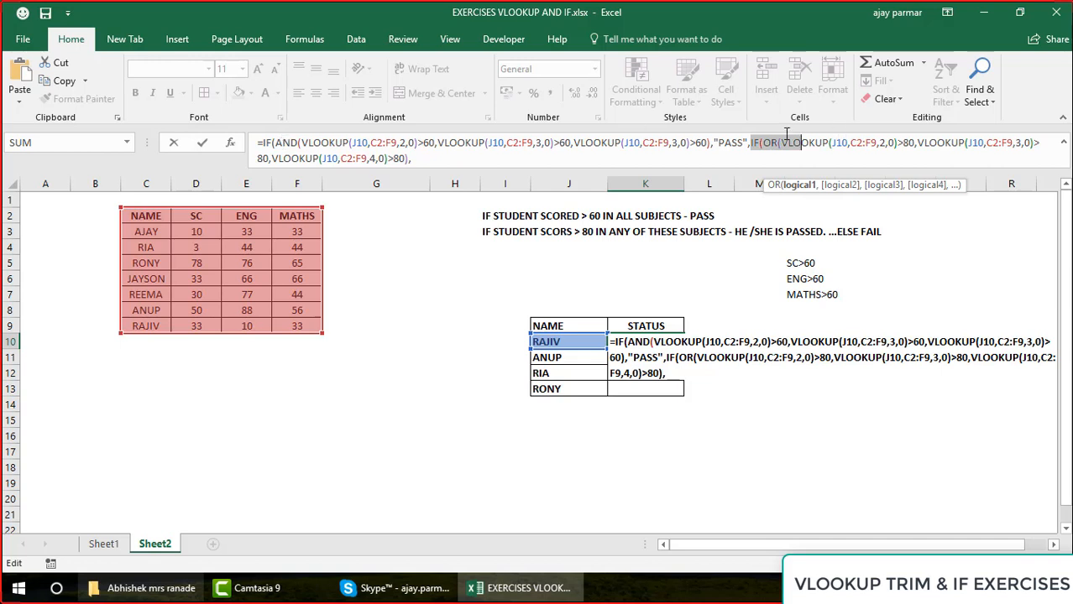
left_click(759, 144)
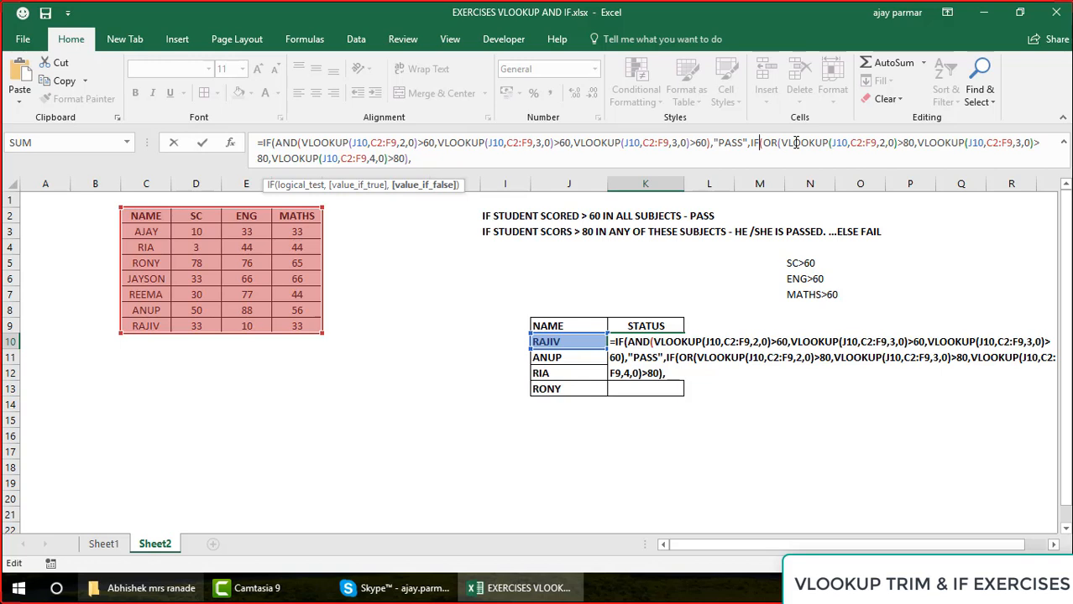
Give the nested IF "PASS" as its true result and "FAIL" as its false result
left_click(432, 160)
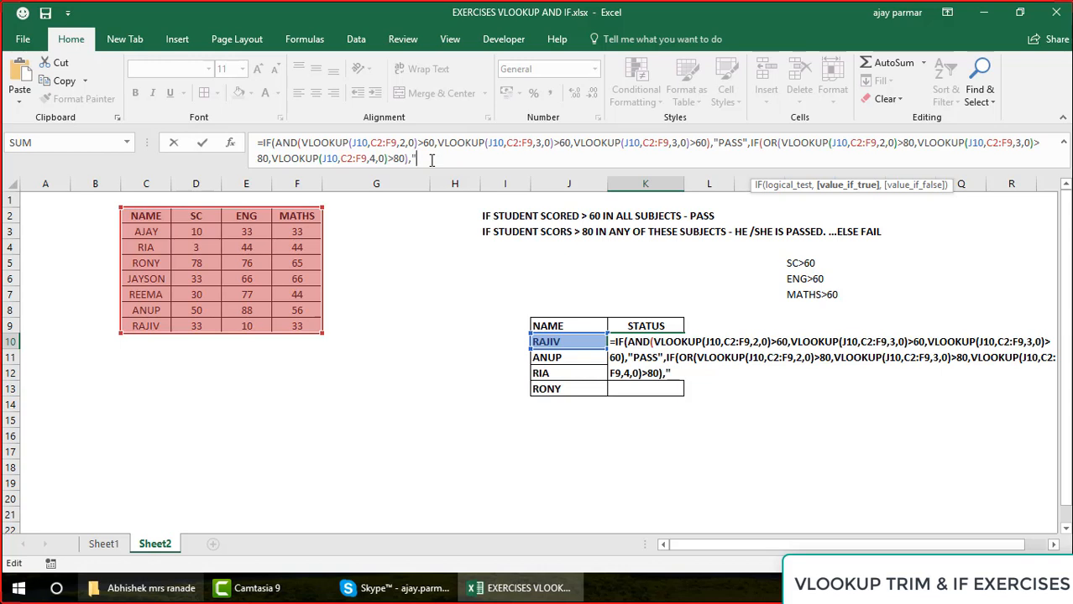
type("\"PASS\",\"FA")
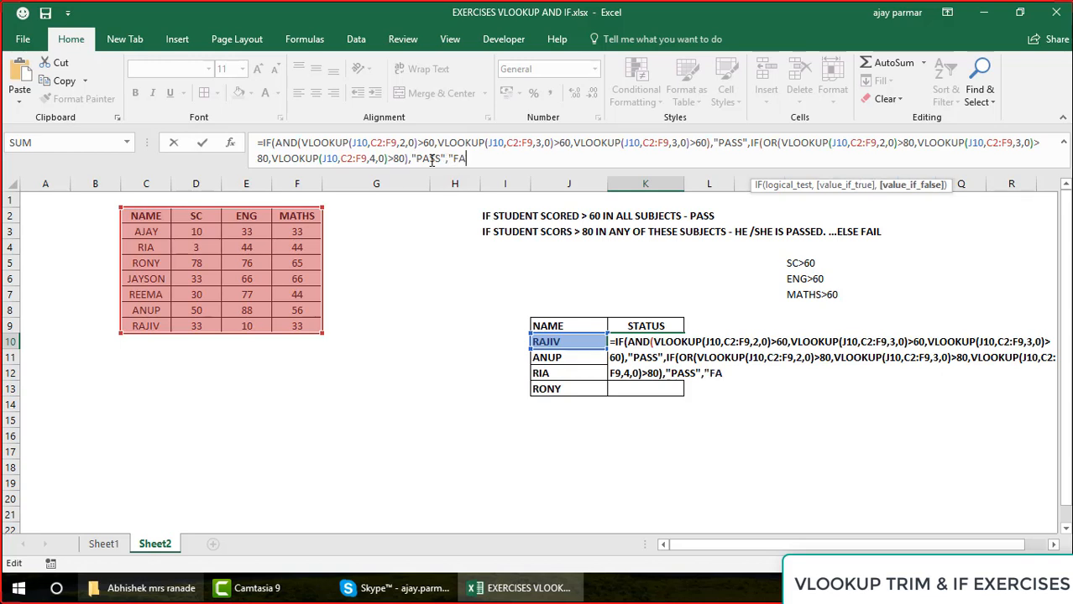
type("IL\"")
Review the OR test, close the nested IF, and enter the K10 formula, accepting the proposed closing-bracket correction
left_click(790, 148)
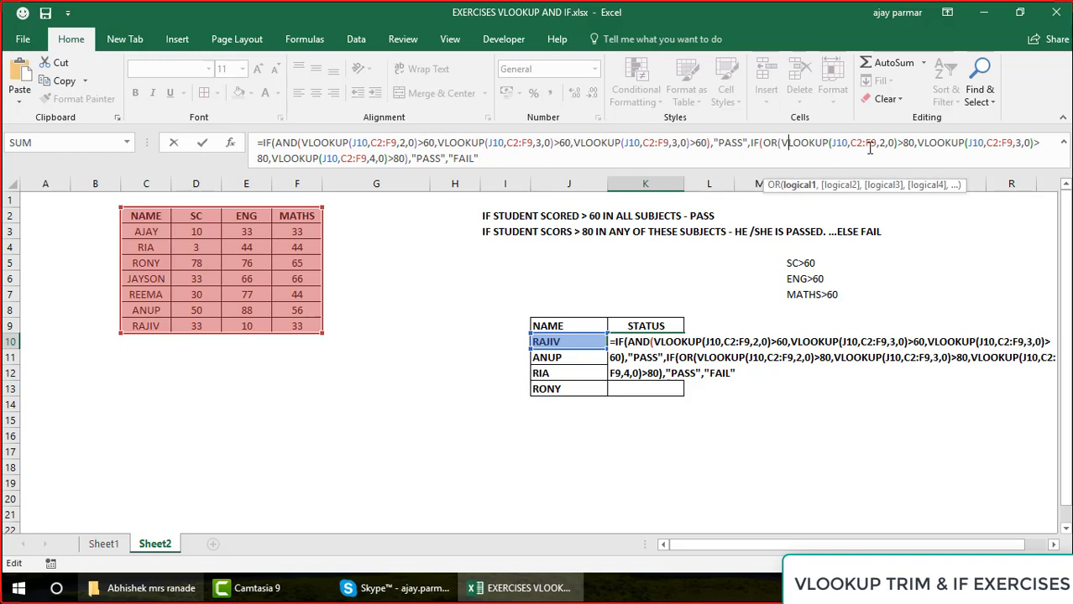
left_click(521, 160)
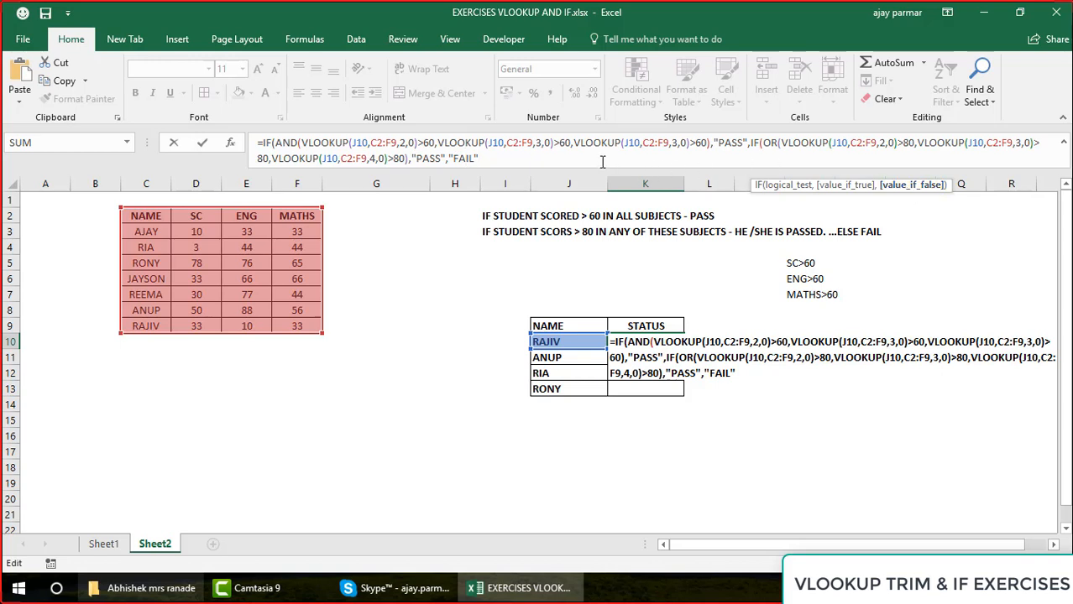
type(")")
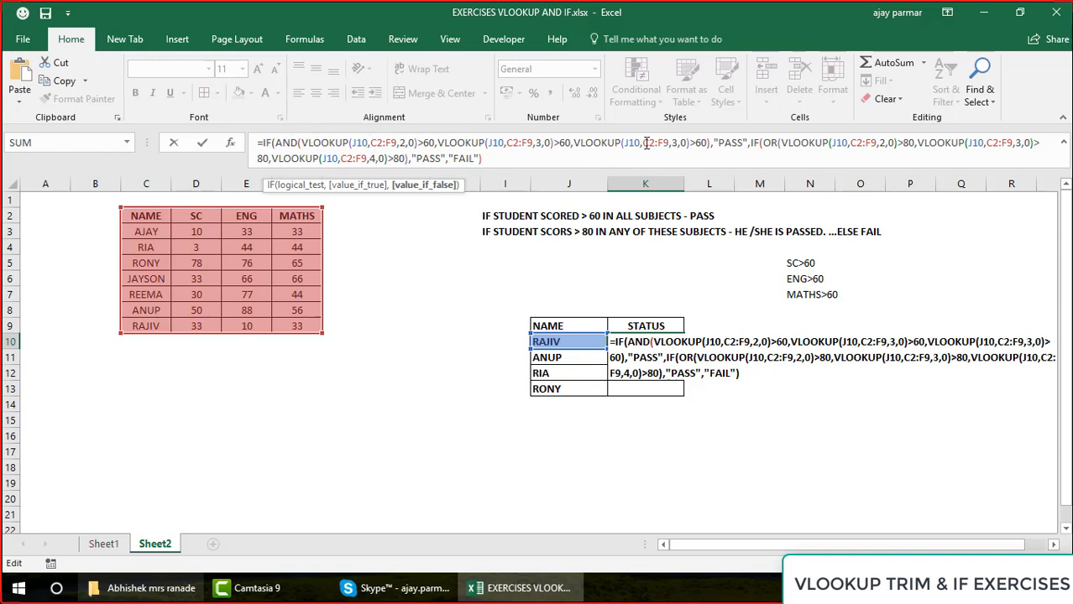
key("Return")
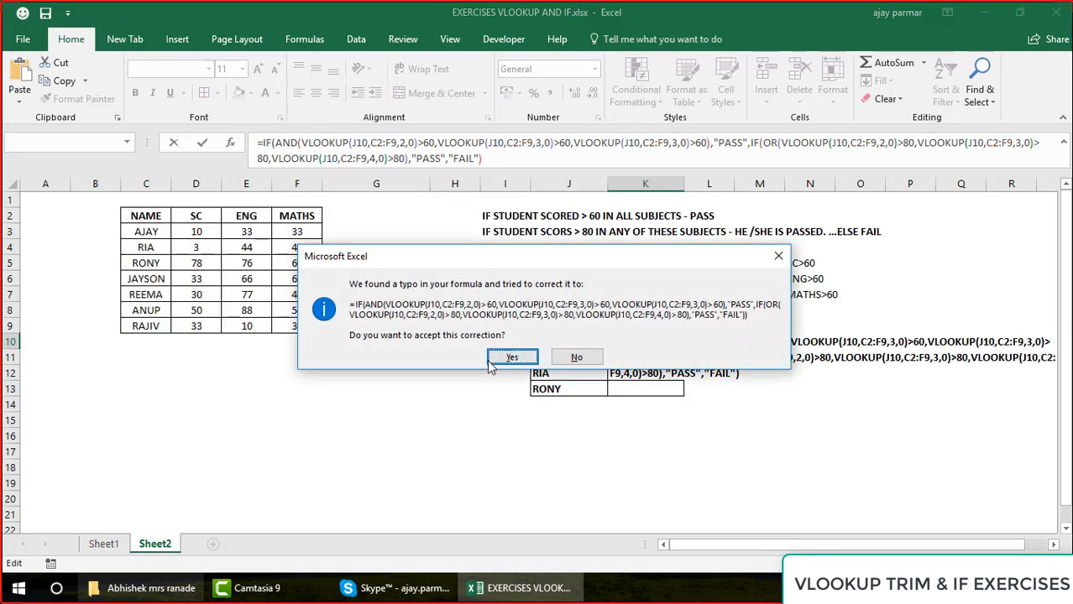
left_click(519, 359)
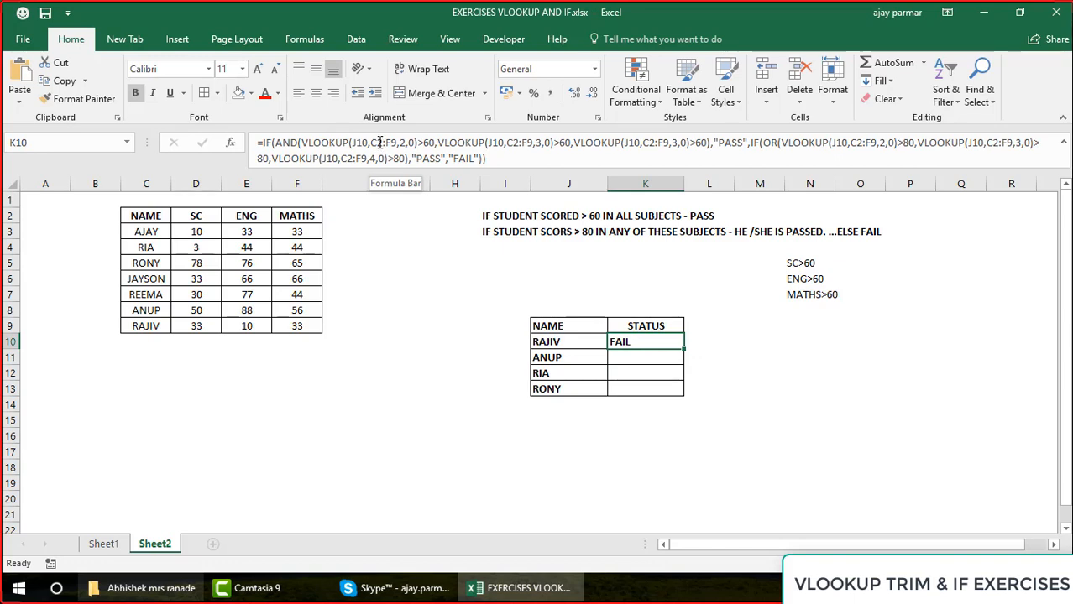
Make the C2:F9 range absolute in the first AND condition and the last OR condition of the K10 formula
left_click(378, 143)
key("F4")
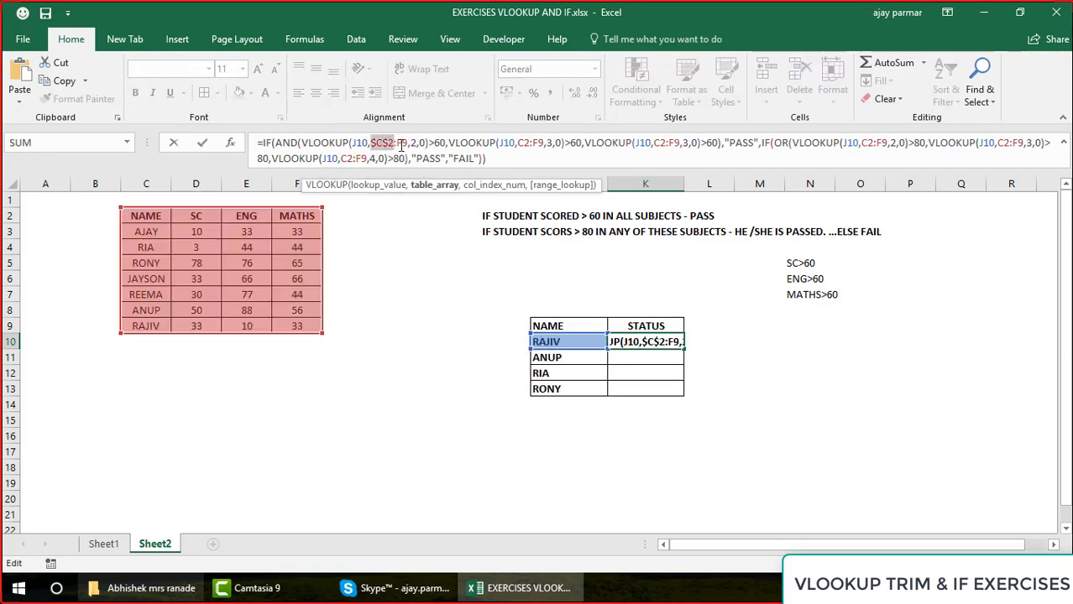
left_click(402, 143)
key("F4")
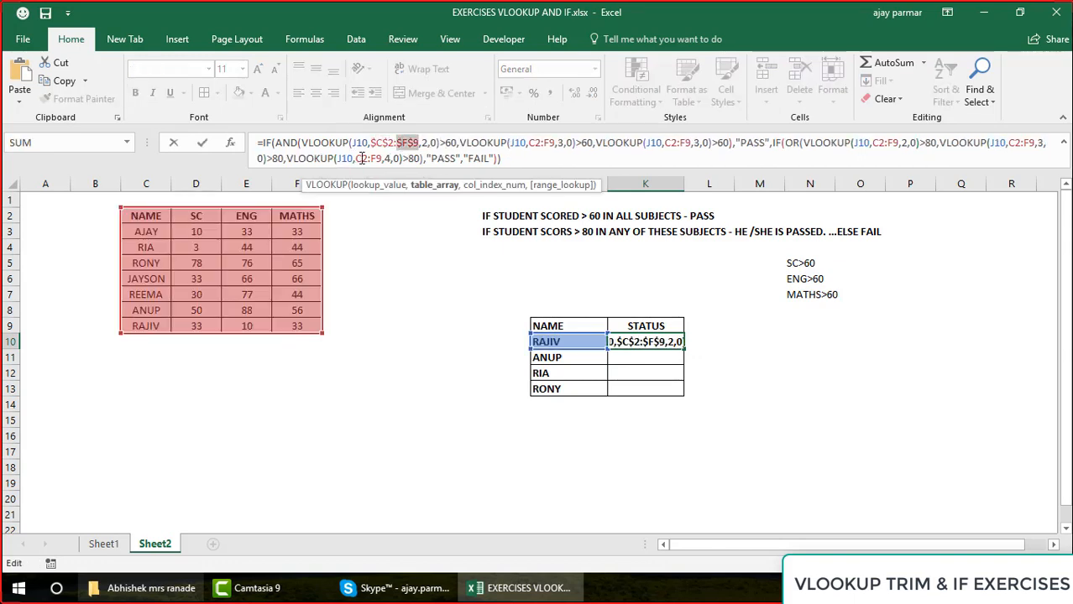
left_click(385, 159)
key("F4")
left_click(389, 159)
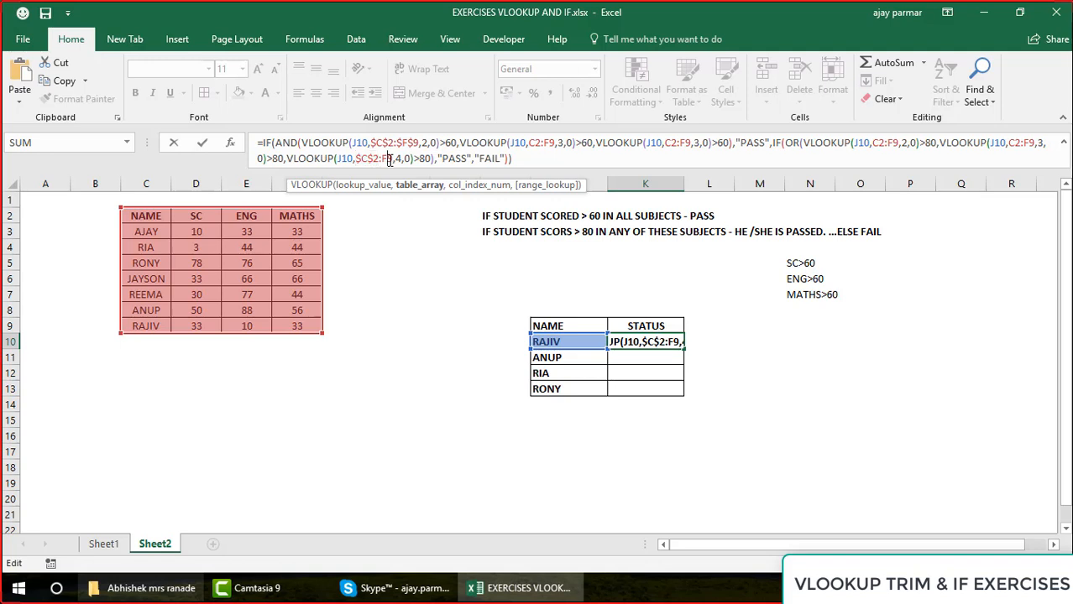
key("F4")
Make the C2:F9 range absolute in the second and third AND conditions of the formula
left_click(541, 143)
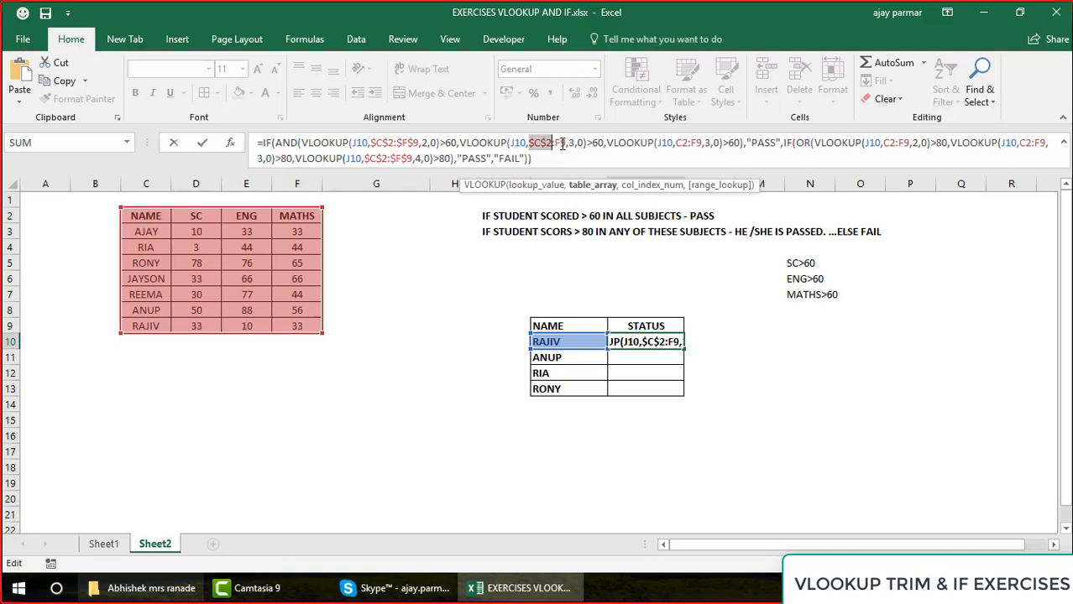
key("F4")
left_click(560, 143)
key("F4")
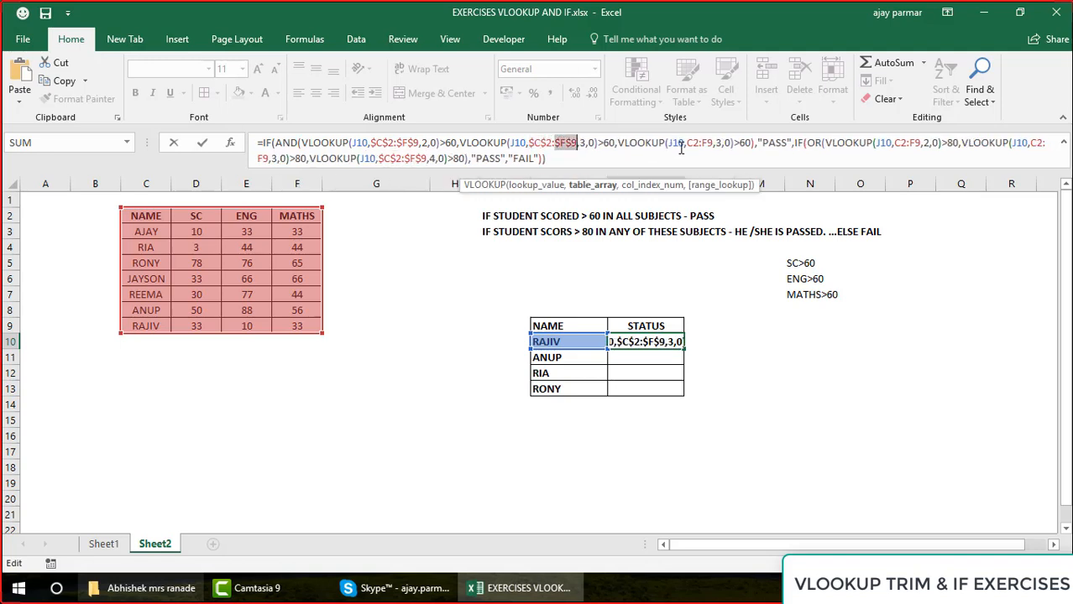
left_click(701, 142)
key("F4")
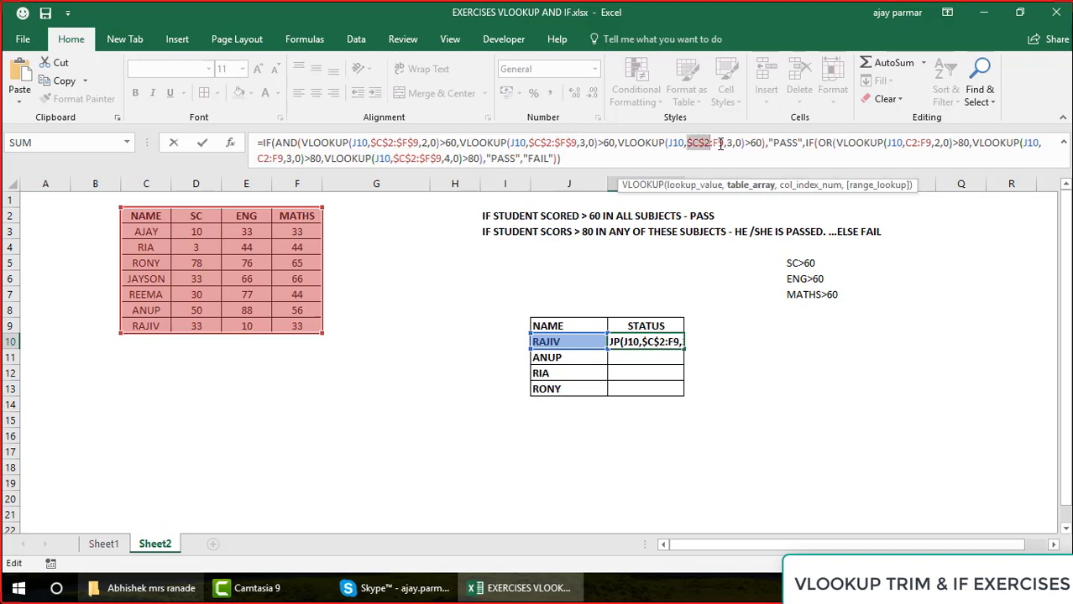
left_click(722, 143)
key("F4")
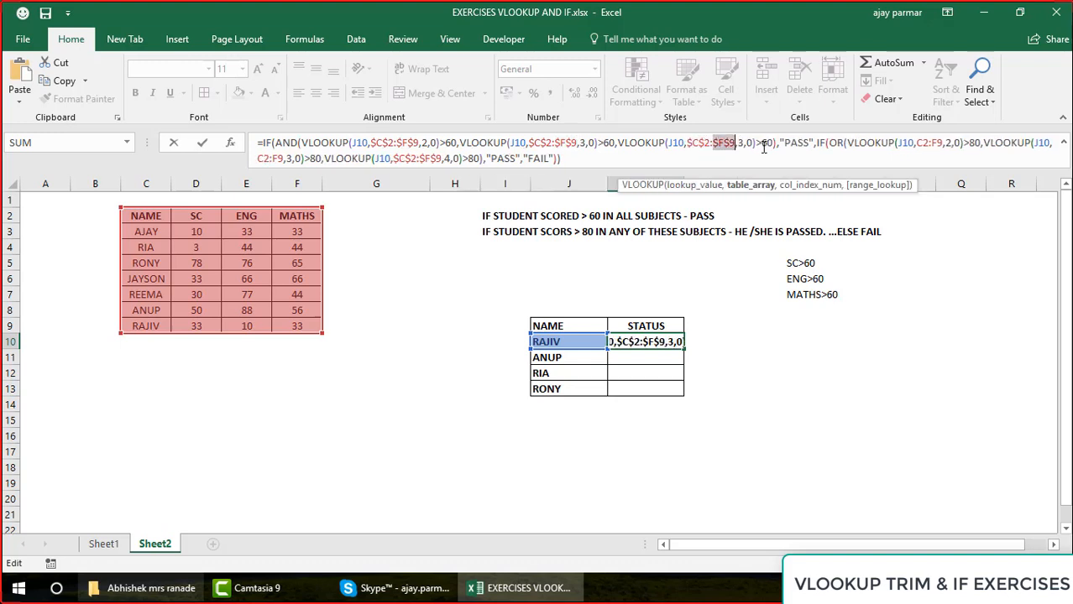
Make the C2:F9 range absolute in the first and second OR conditions, and enter the formula in K10
left_click(928, 143)
key("F4")
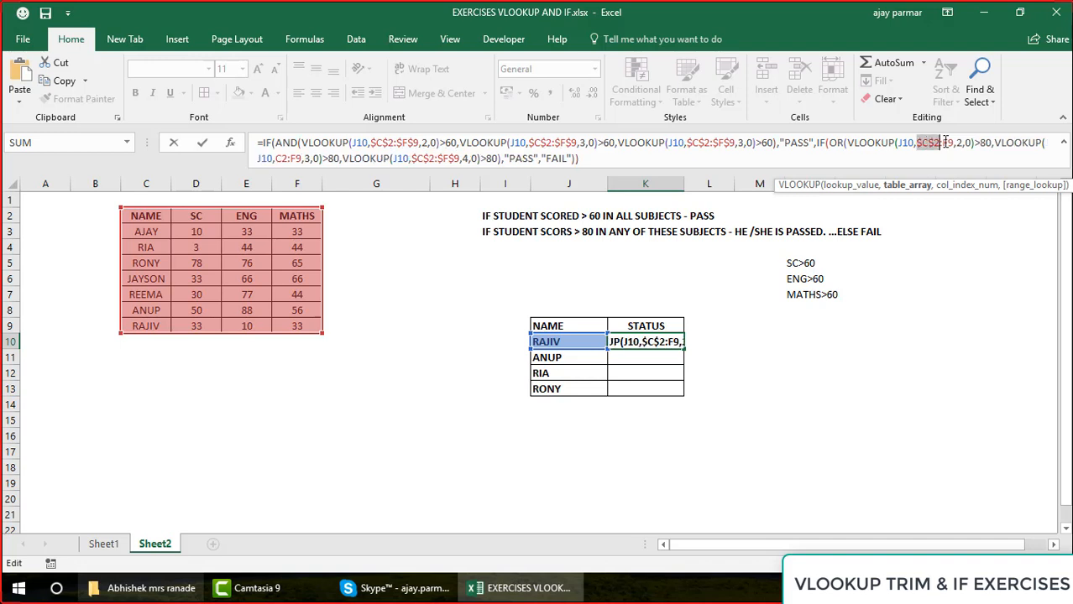
left_click(948, 143)
key("F4")
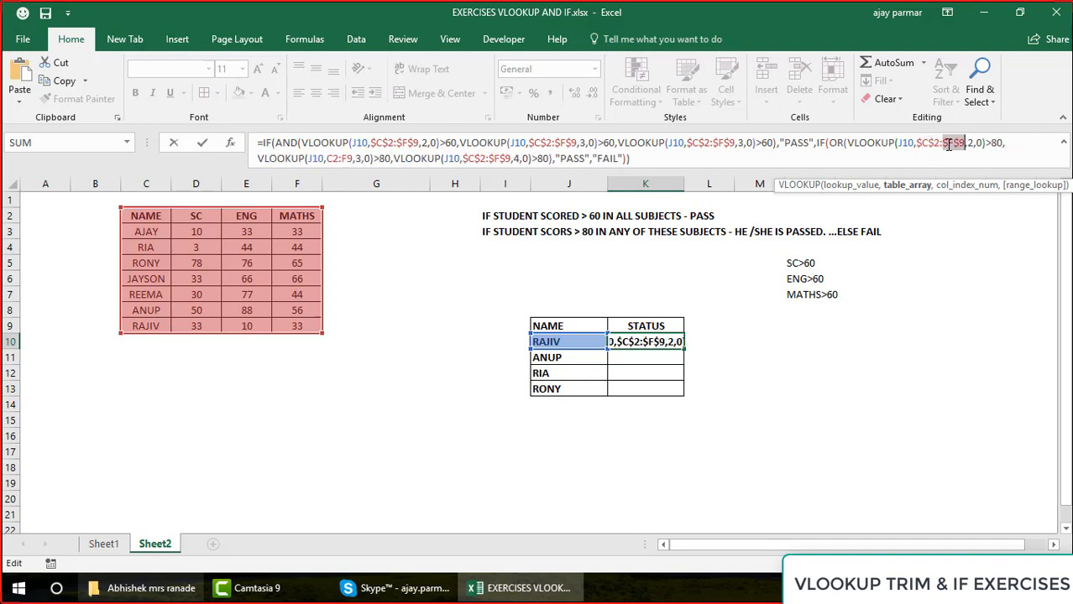
left_click(333, 160)
key("F4")
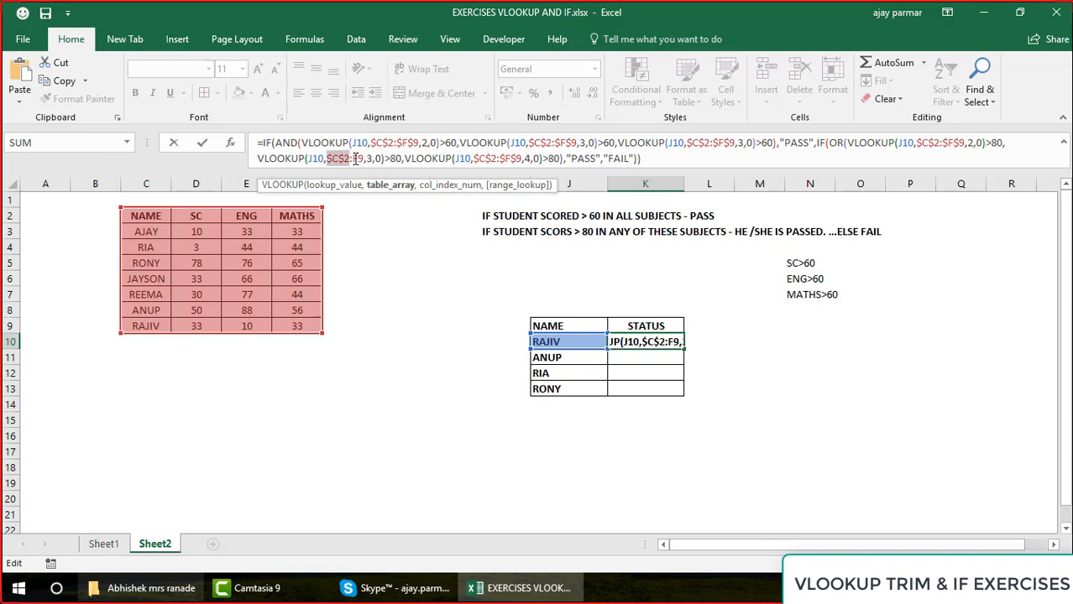
left_click(353, 160)
key("F4")
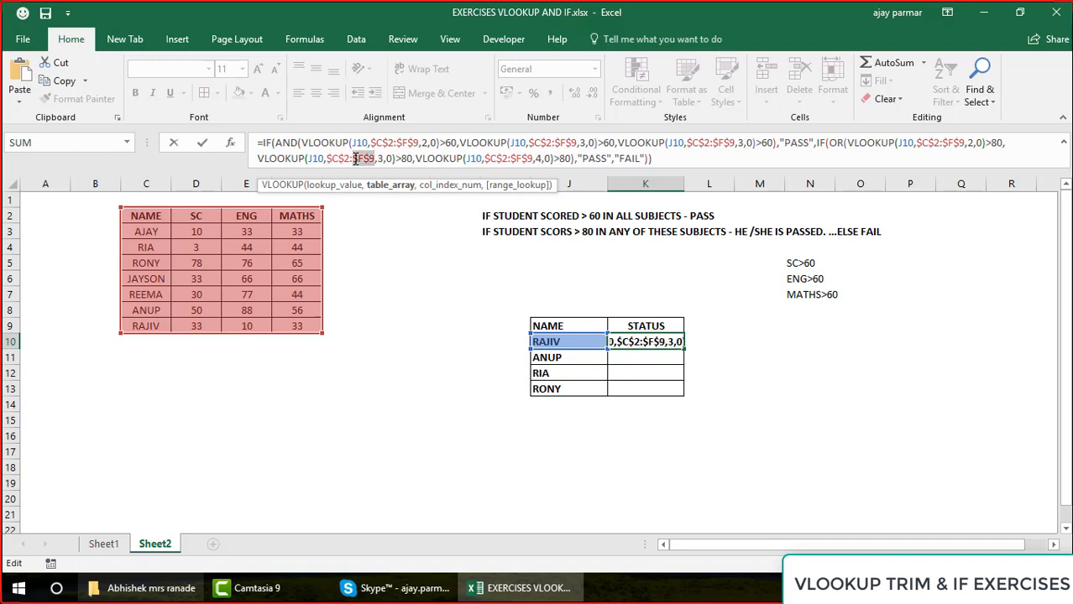
left_click(691, 167)
key("ctrl+Return")
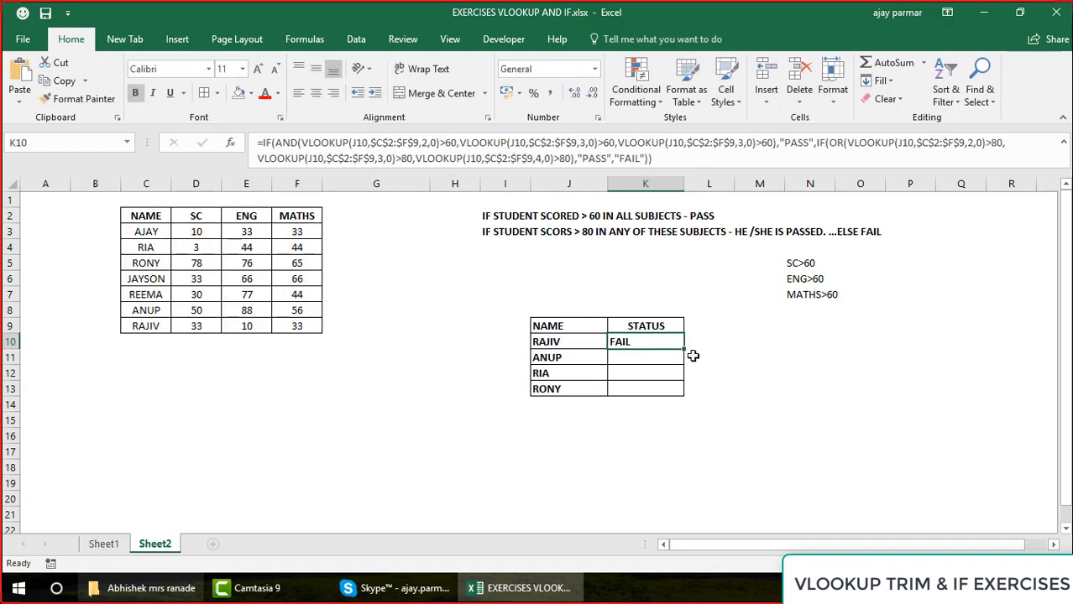
Fill the STATUS formula from K10 down to K13 and center the results
left_click_drag(684, 351, 686, 393)
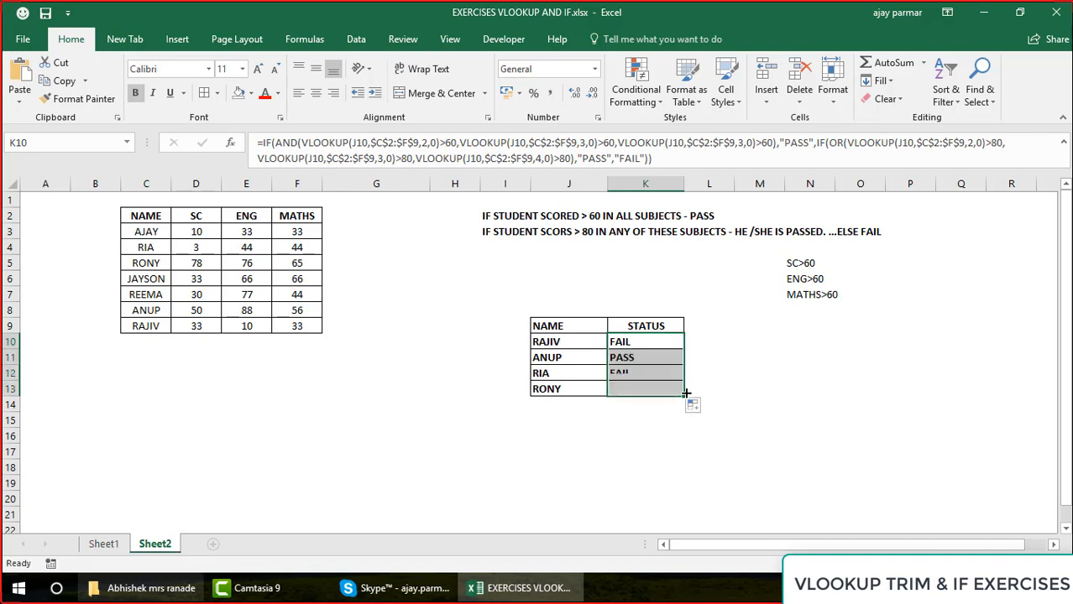
left_click(316, 93)
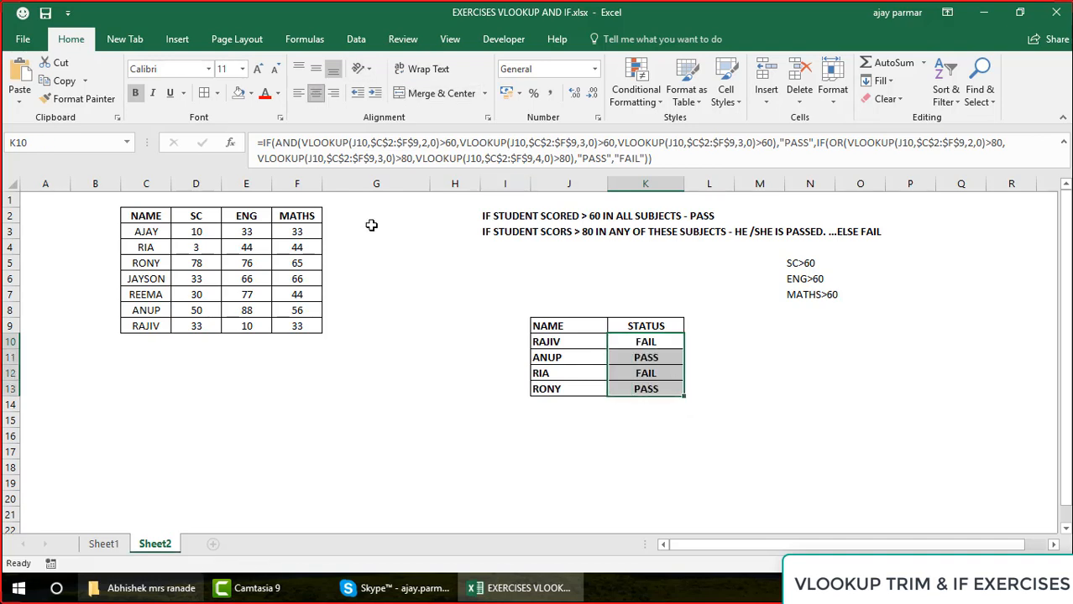
Check the subject scores in row 8 against the rule for scoring above 80 in any subject
left_click(156, 269)
key("Down")
key("Down")
key("Down")
key("Down")
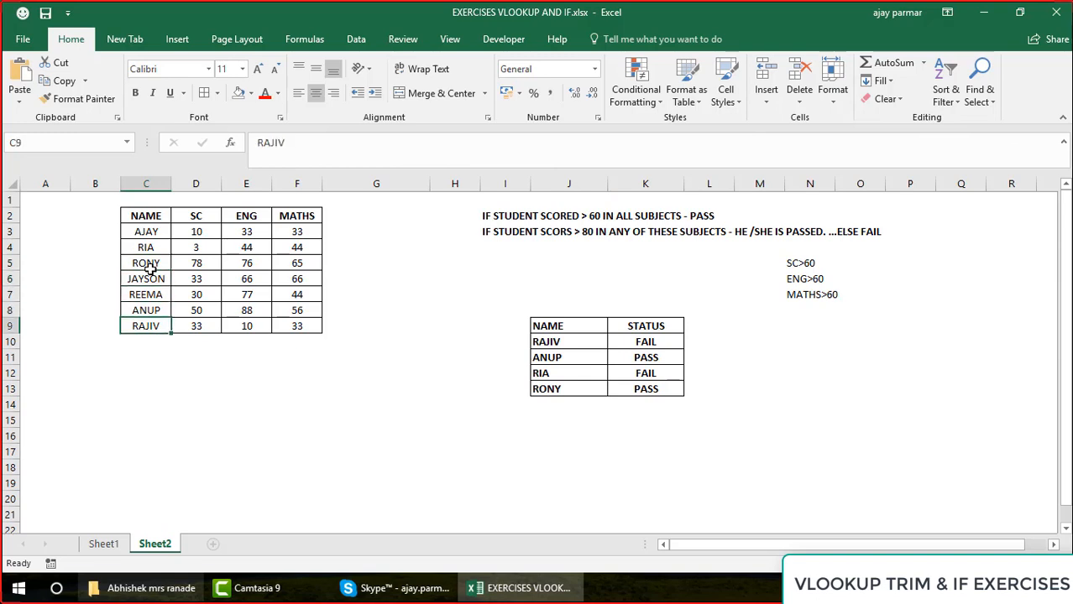
key("Up")
key("Right")
key("Right")
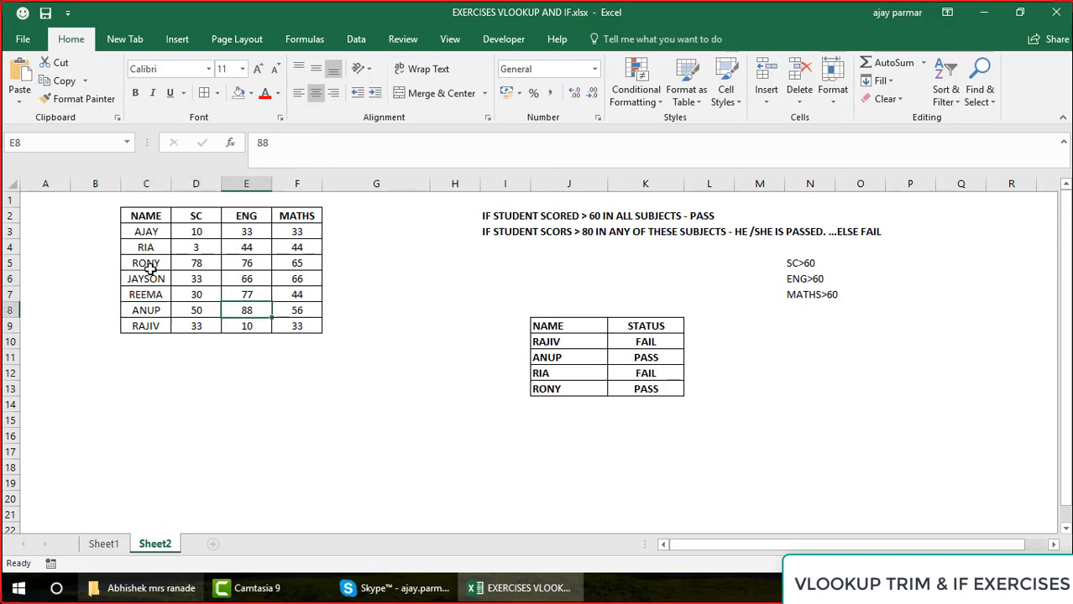
key("Right")
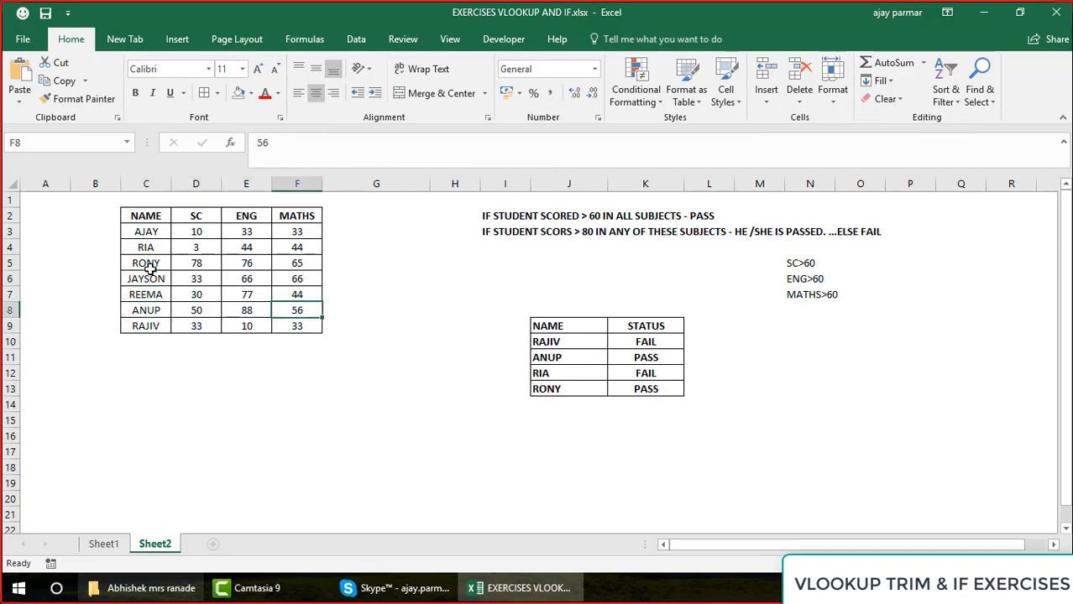
key("Left")
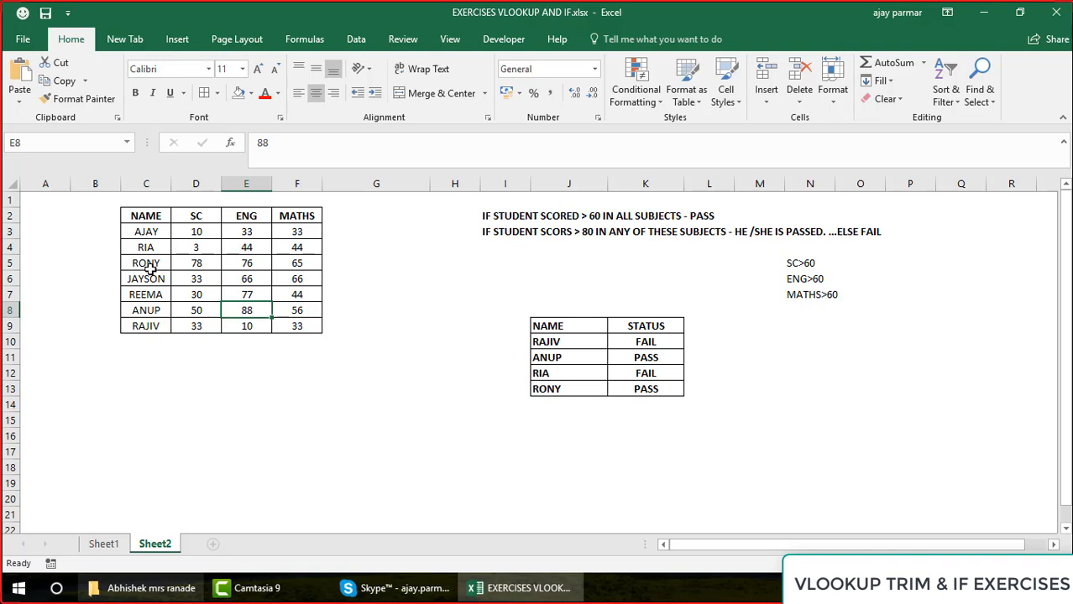
Check the scores in D5:F5 against the rule for scoring above 60 in all subjects
key("Down")
key("Up")
key("Up")
key("Up")
key("Up")
key("Left")
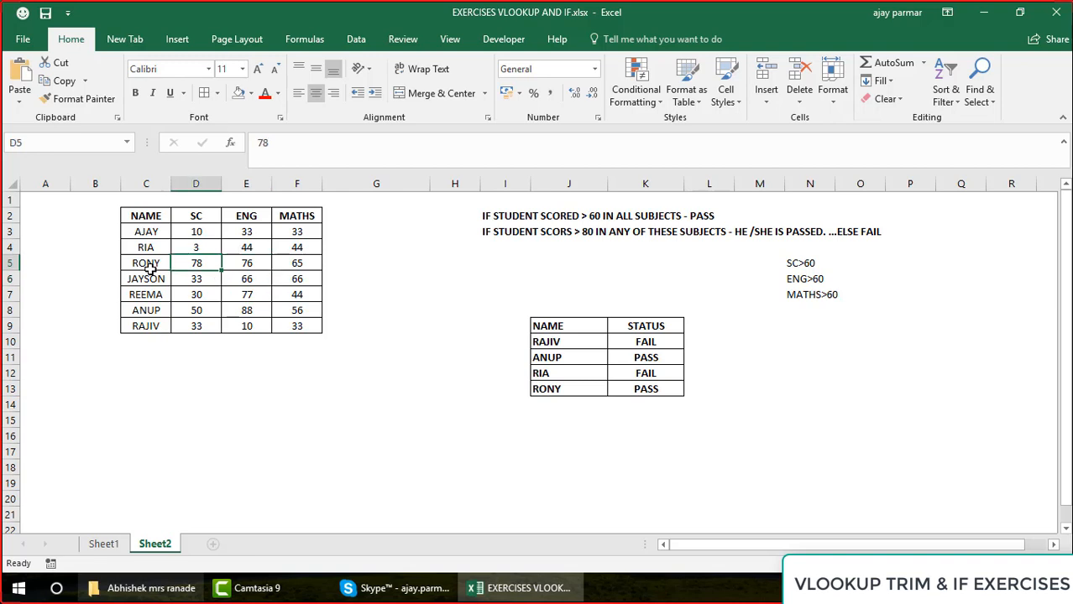
key("shift+Right")
key("shift+Right")
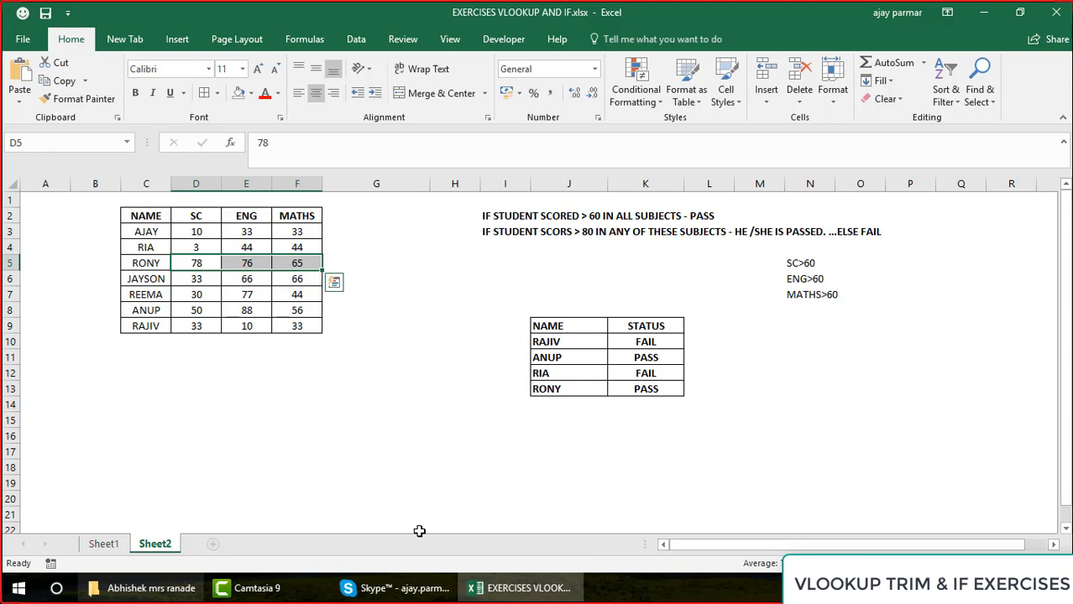
Set the MATHS score in F5 to 50 to test the STATUS formula
key("Right")
key("Right")
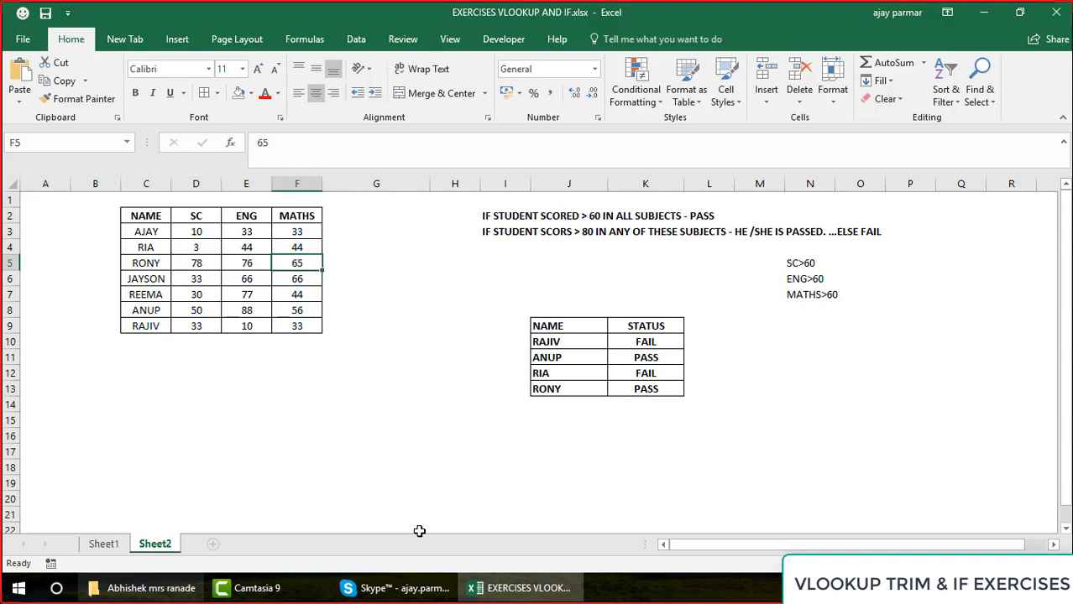
type("50")
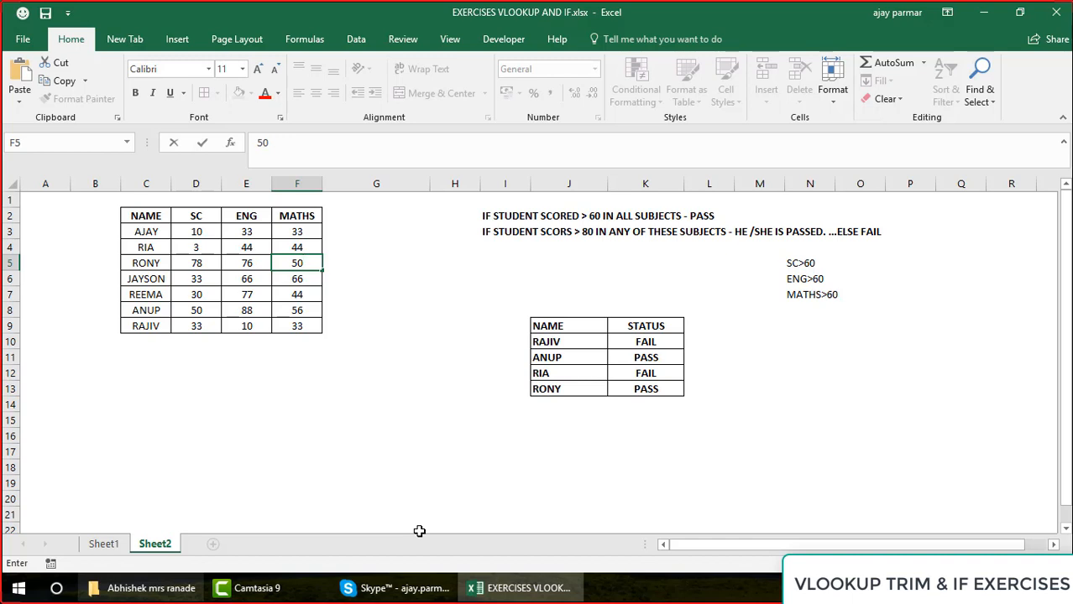
key("Return")
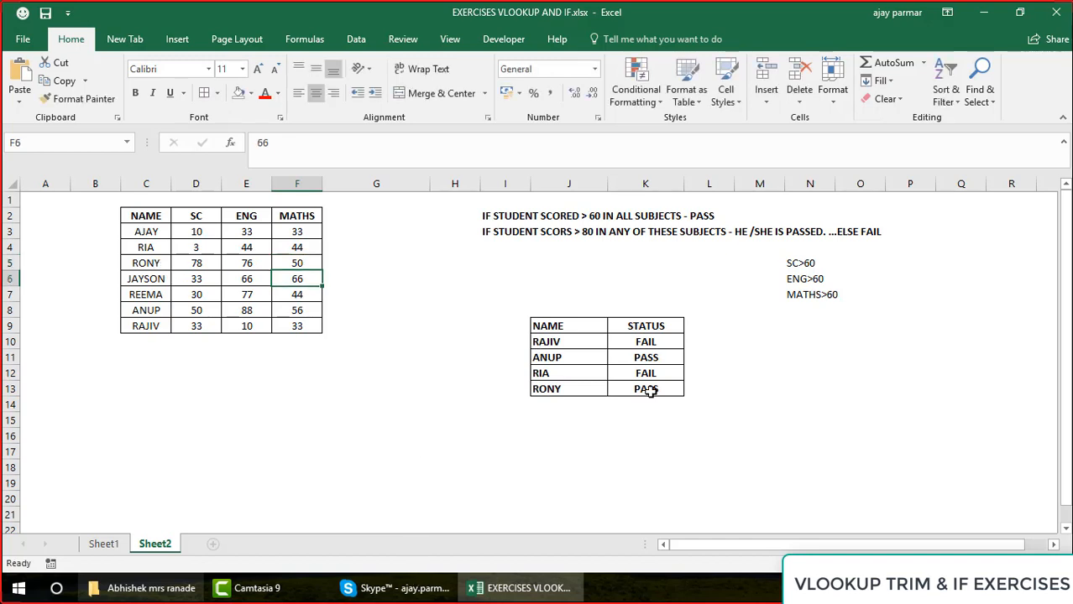
Inspect the STATUS formula in K13 and compare its result with the three scores in D5:F5
left_click(677, 386)
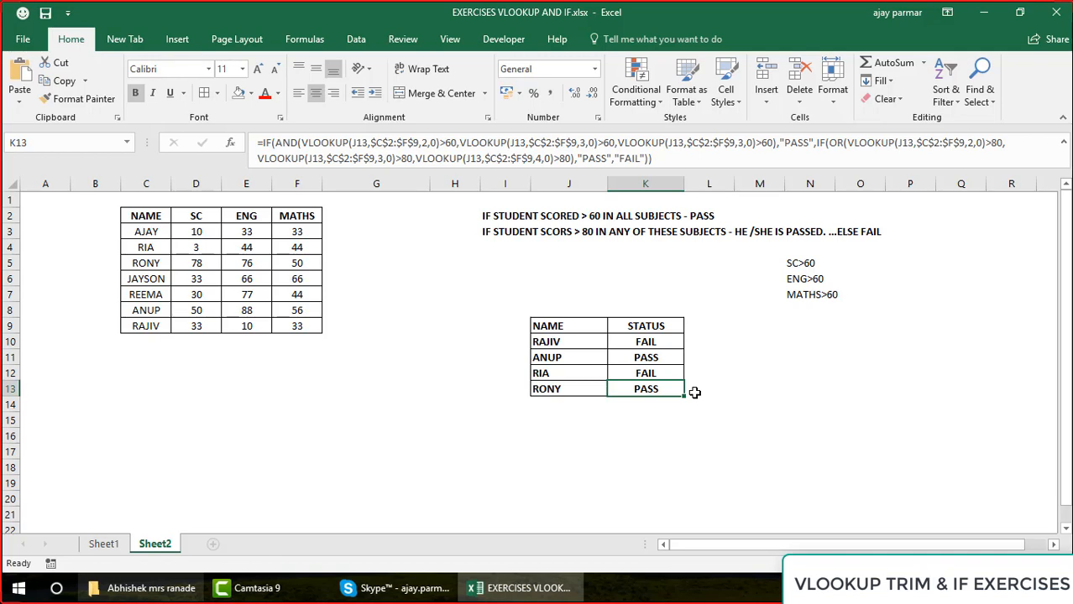
left_click(186, 265)
key("Right")
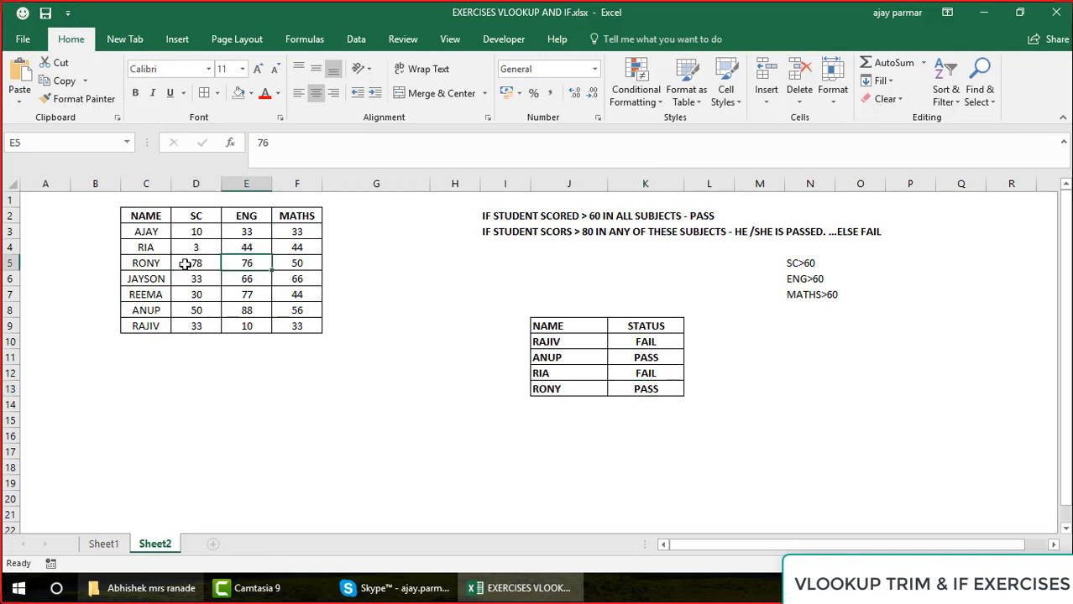
key("Left")
key("Right")
key("Right")
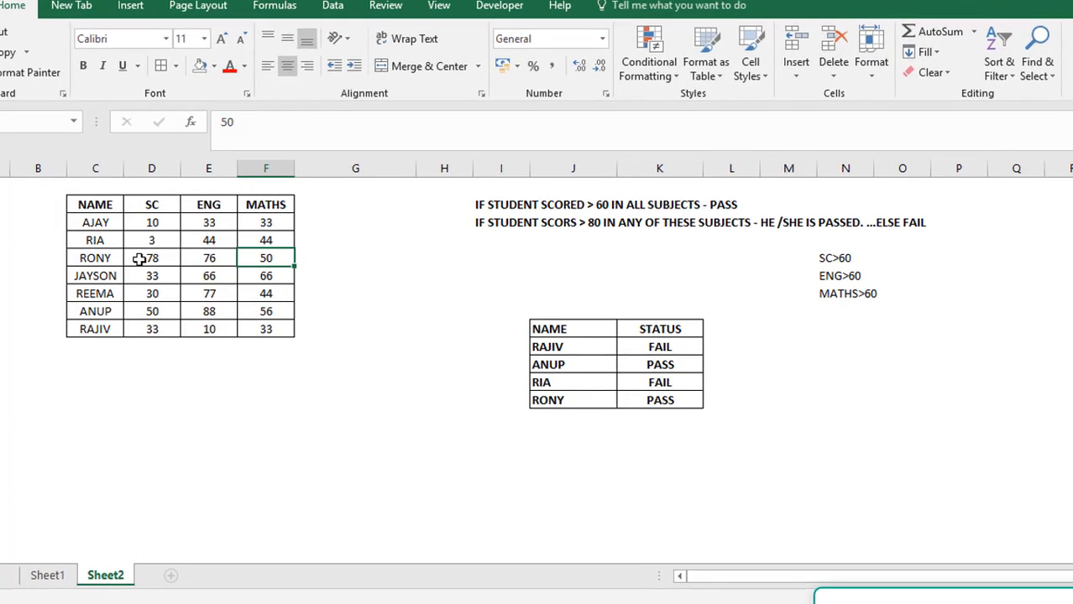
key("Left")
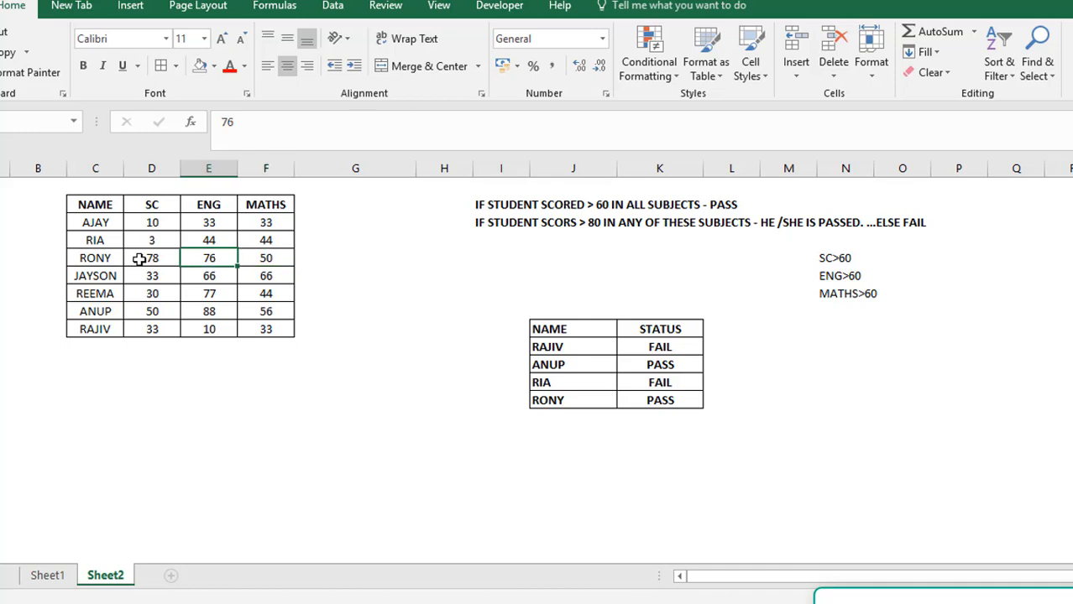
key("Left")
key("shift+Right")
key("shift+Right")
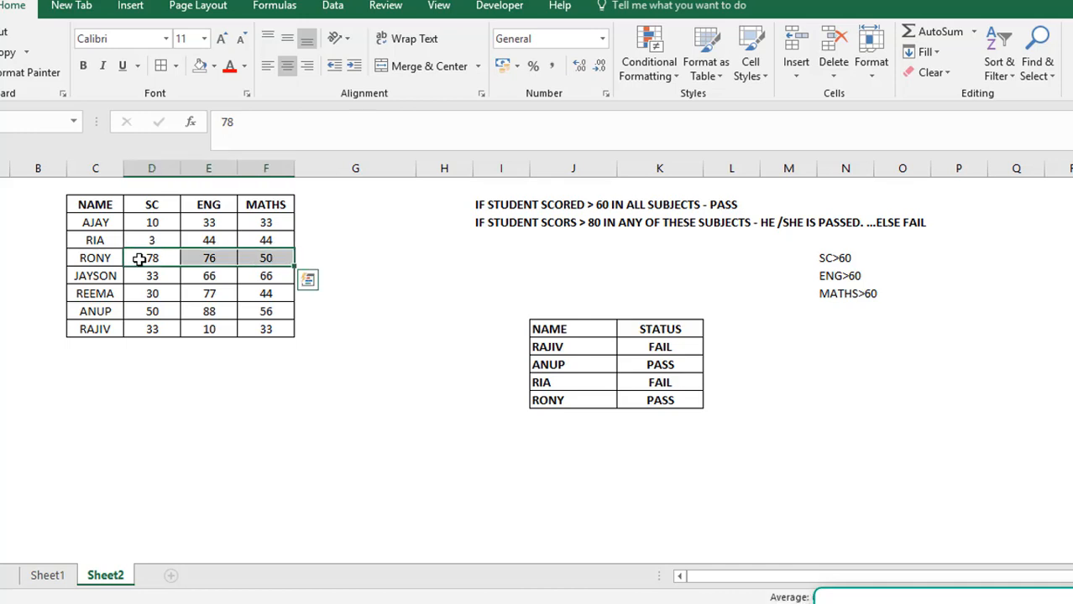
Recheck the scores in D5:F5 against each lookup condition of the STATUS formula in K13
left_click(139, 258)
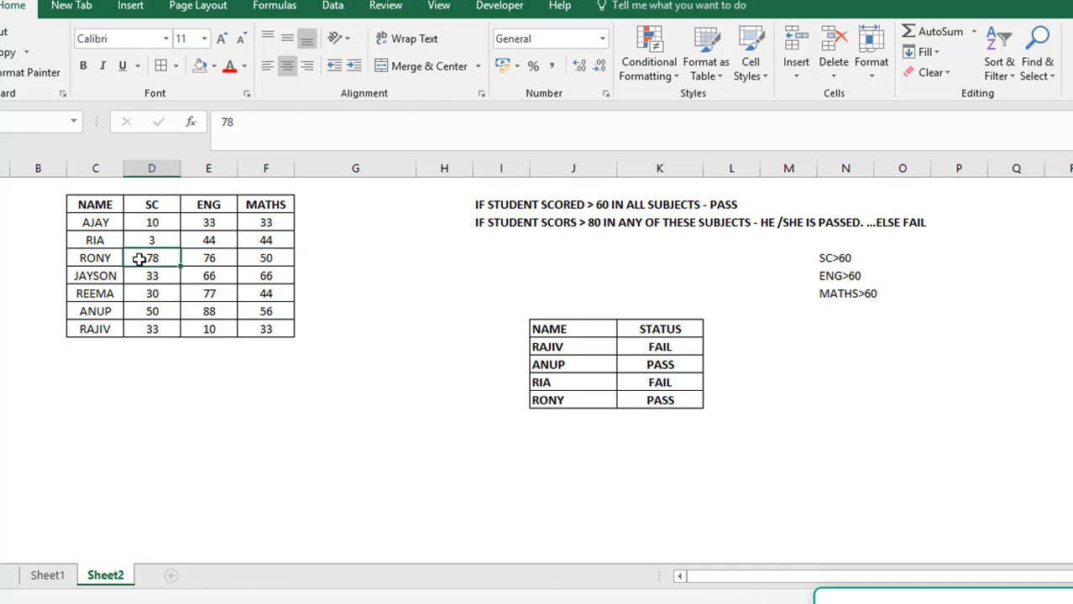
key("shift+Right")
key("shift+Right")
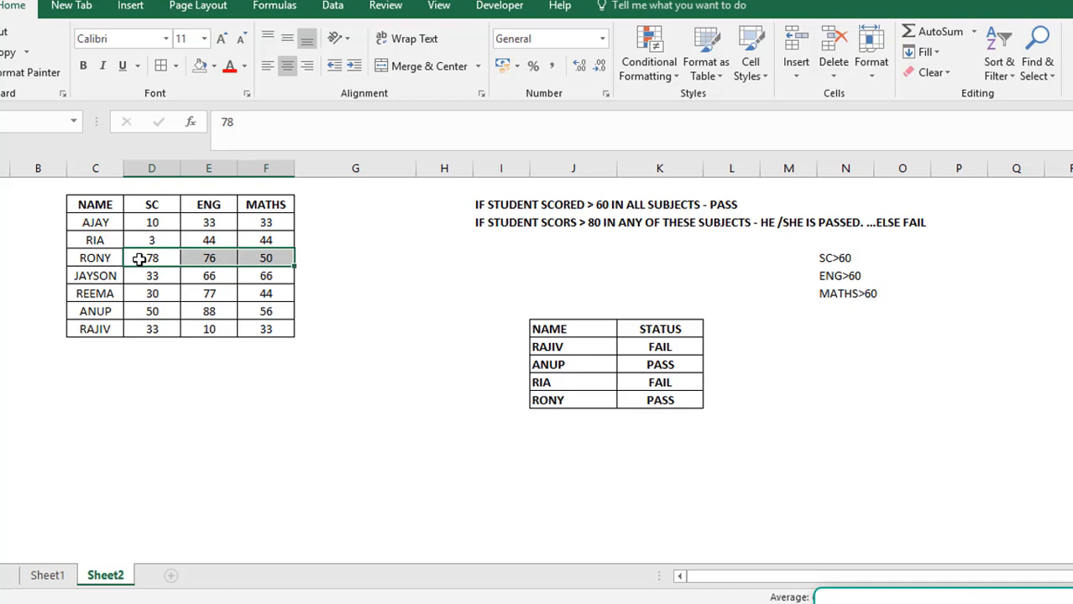
left_click(673, 401)
key("ctrl+b")
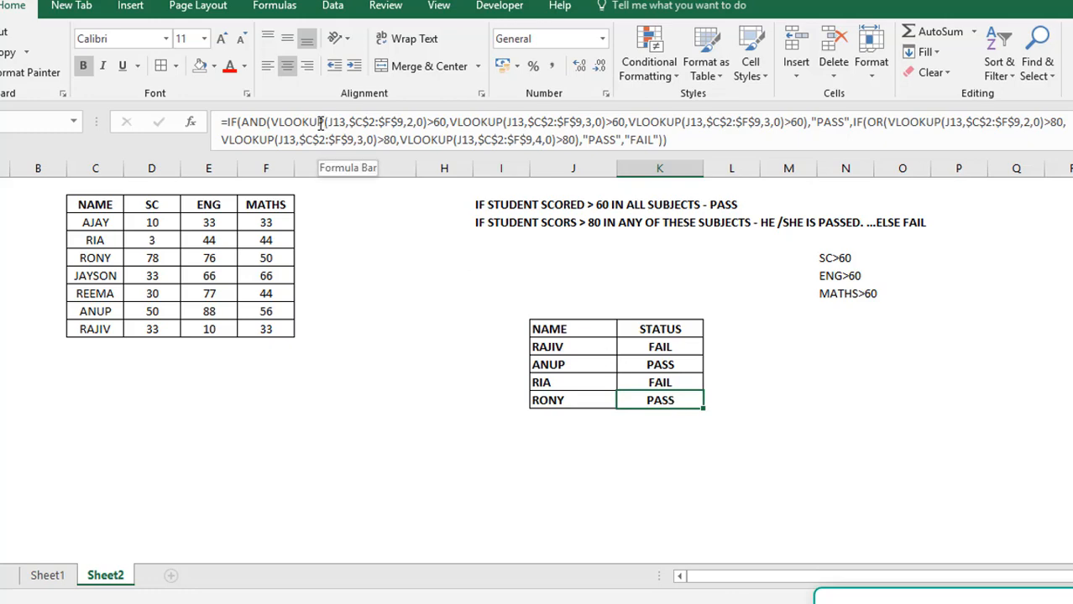
left_click(358, 127)
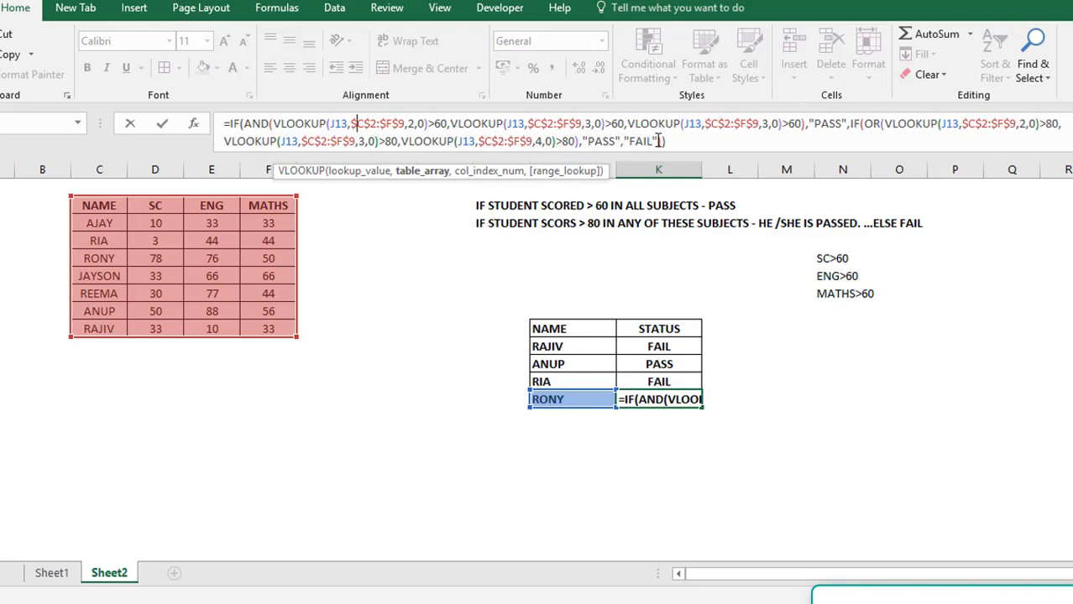
key("Return")
key("Up")
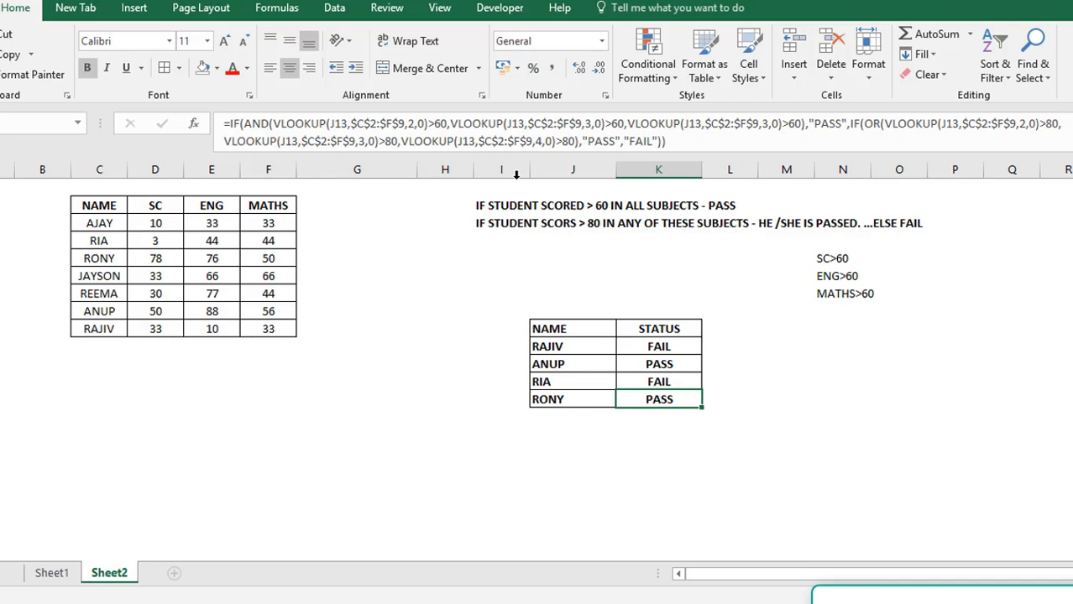
Correct the third AND lookup in K13's STATUS formula to use column index 4 for the MATHS score
left_click(766, 123)
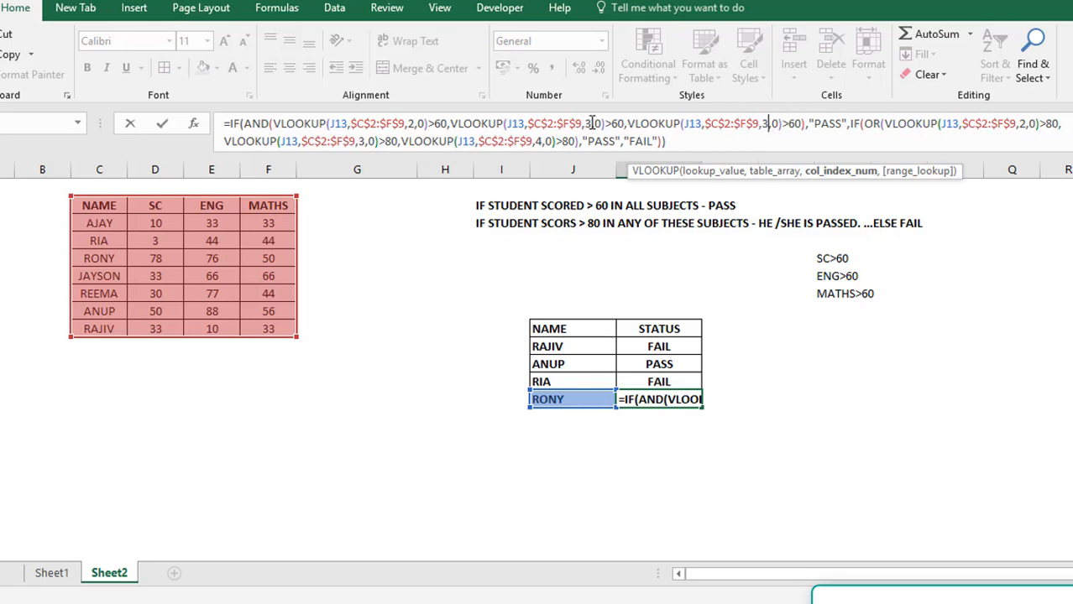
left_click(591, 124)
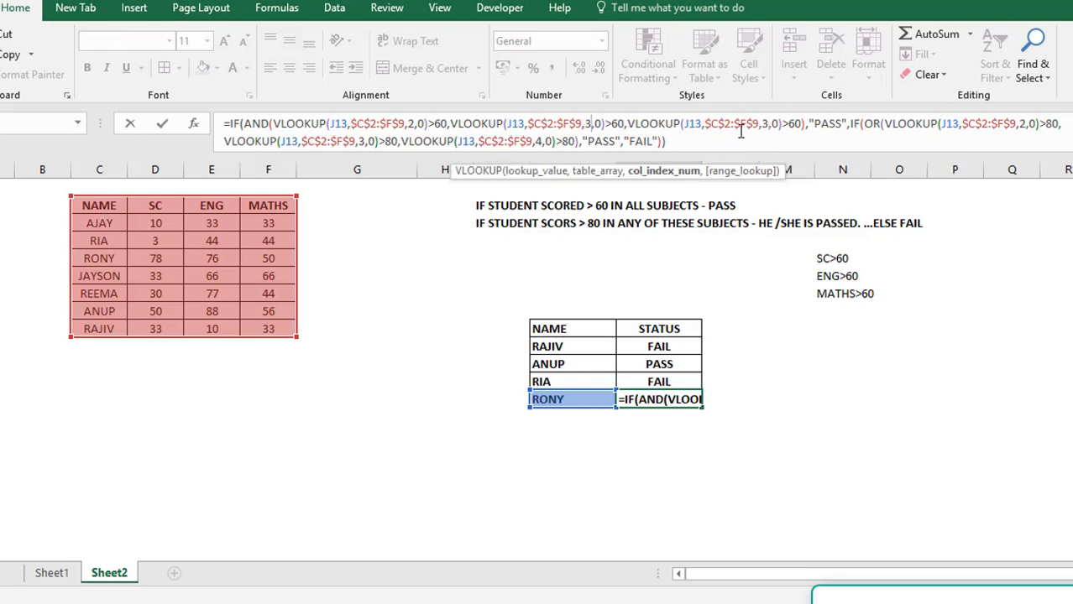
left_click(767, 124)
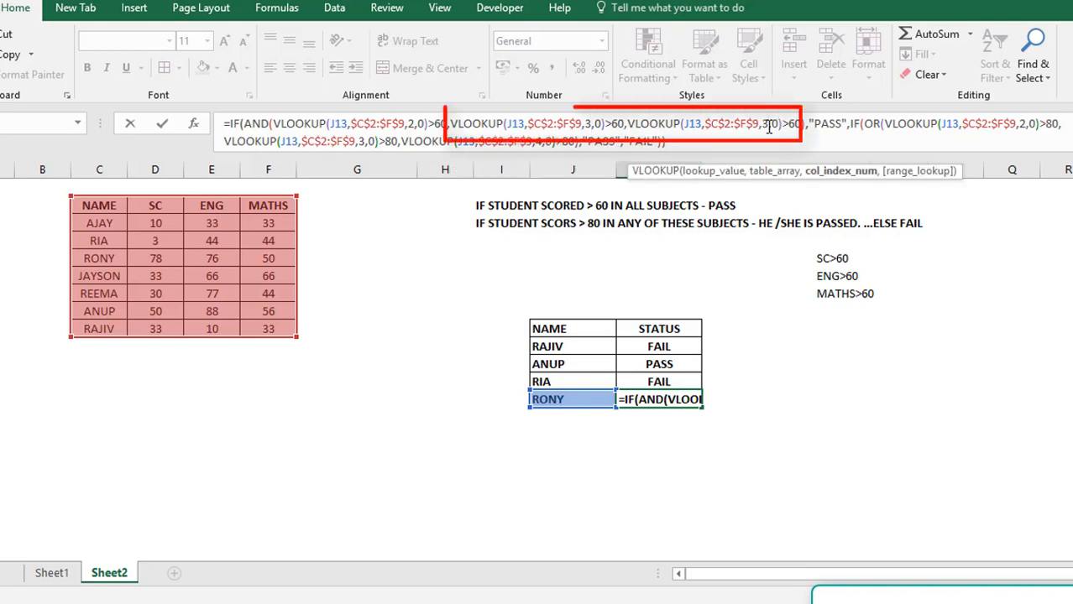
key("BackSpace")
type("4")
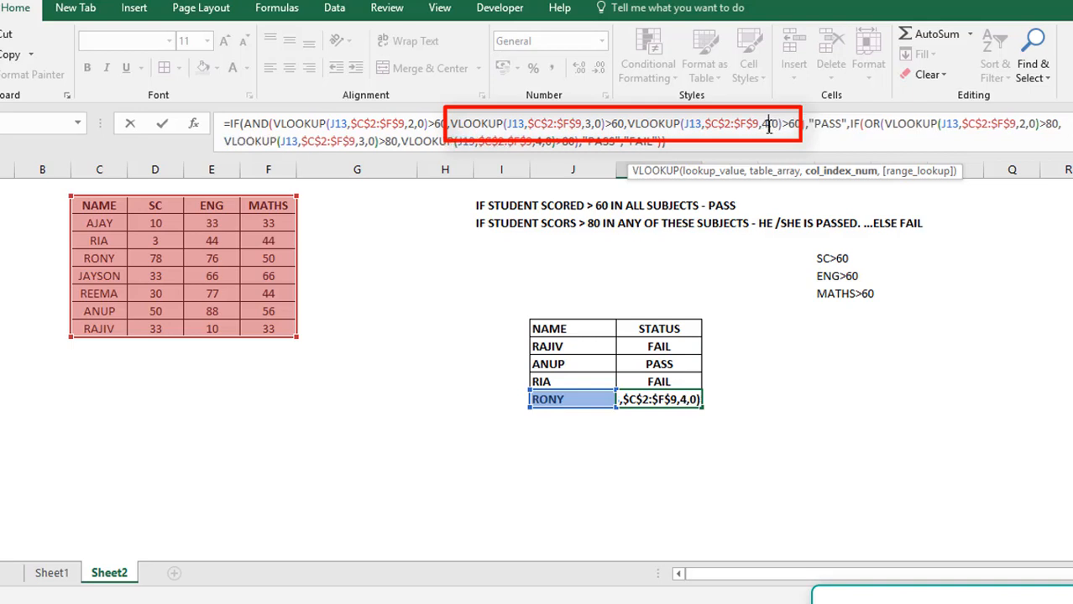
left_click(538, 142)
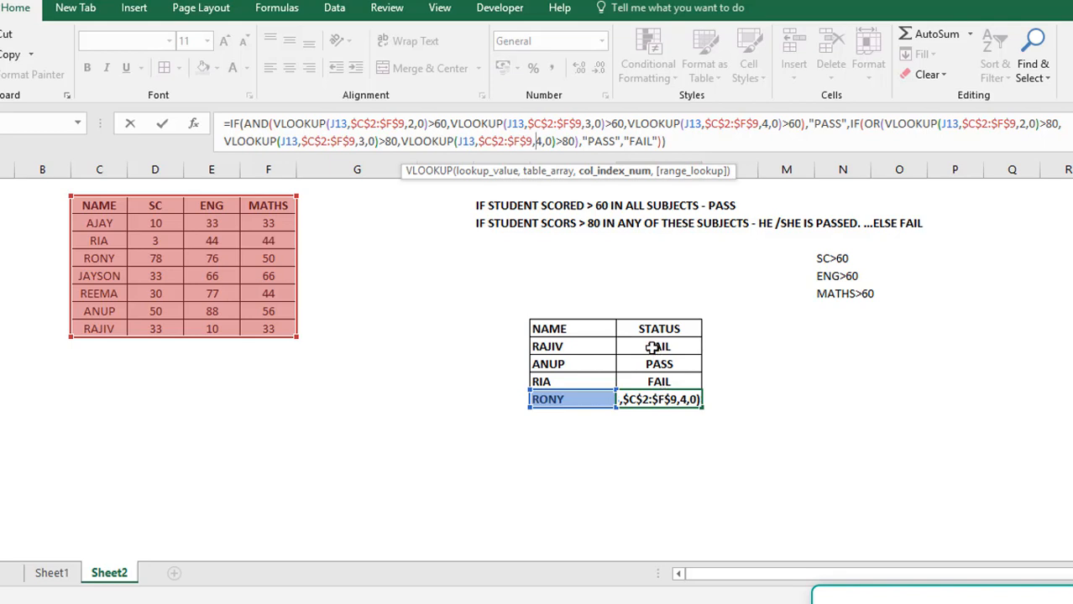
key("ctrl+Return")
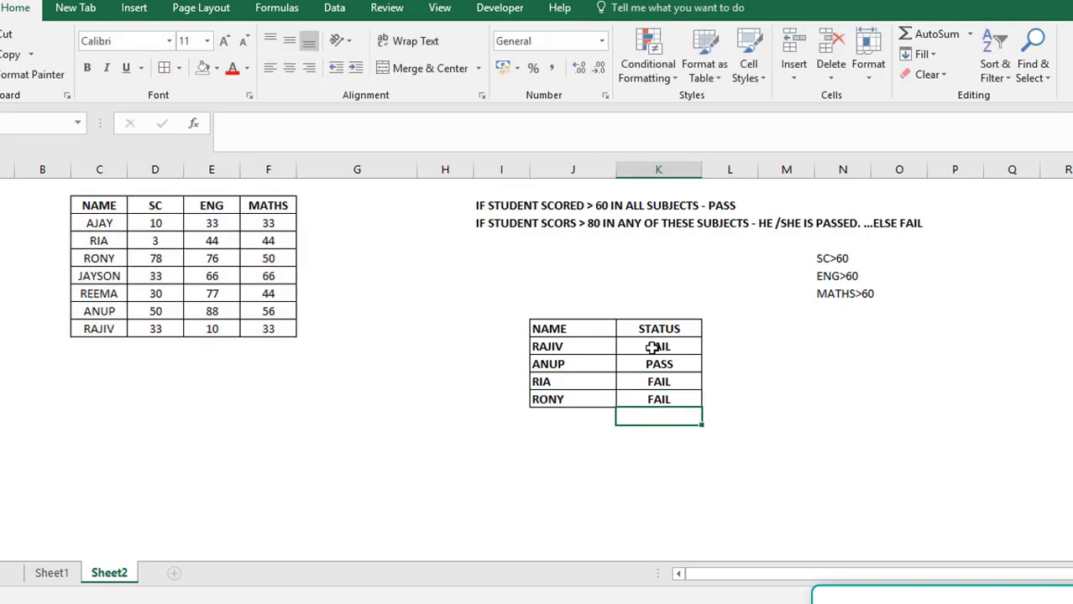
Check the STATUS formulas in K10:K12 for the column index used in the third AND lookup
key("Up")
key("Up")
key("Up")
key("Down")
key("Down")
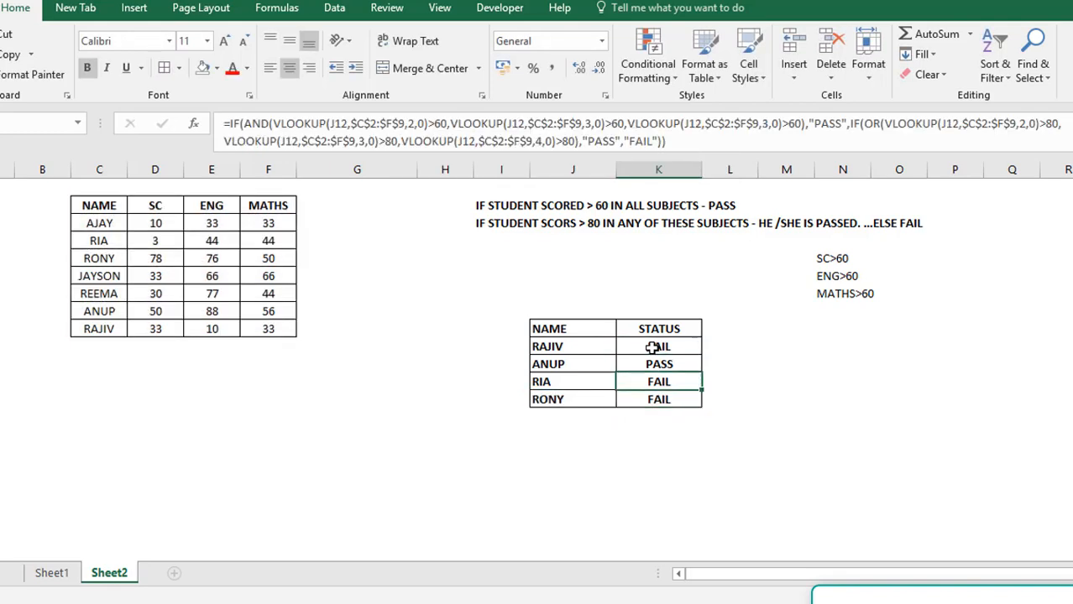
key("Up")
key("Up")
key("Down")
key("Down")
key("Up")
key("Up")
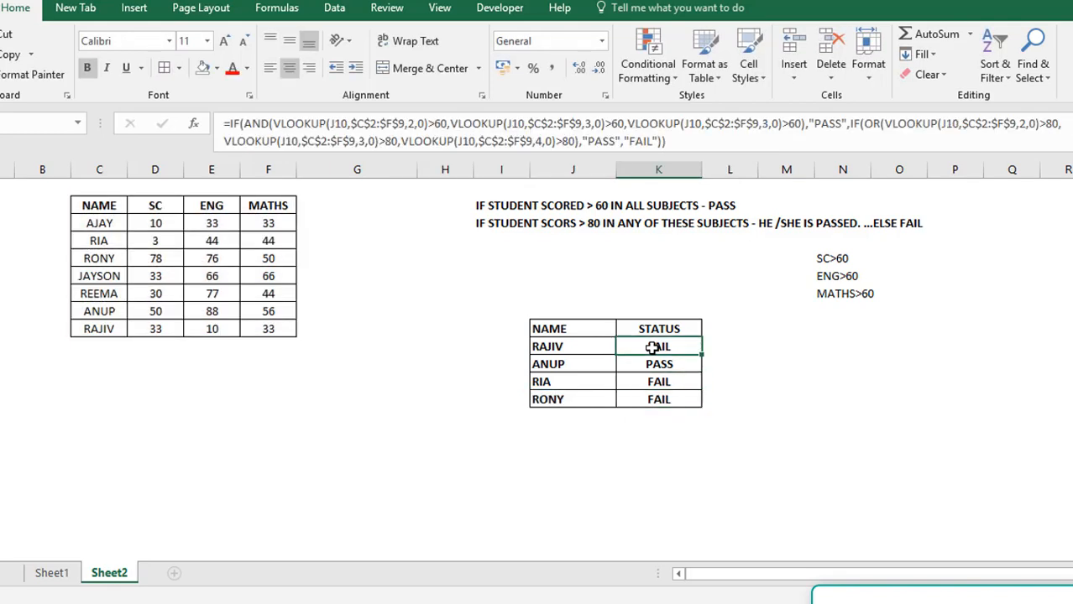
key("Down")
key("Down")
key("Up")
key("Up")
key("Down")
key("Up")
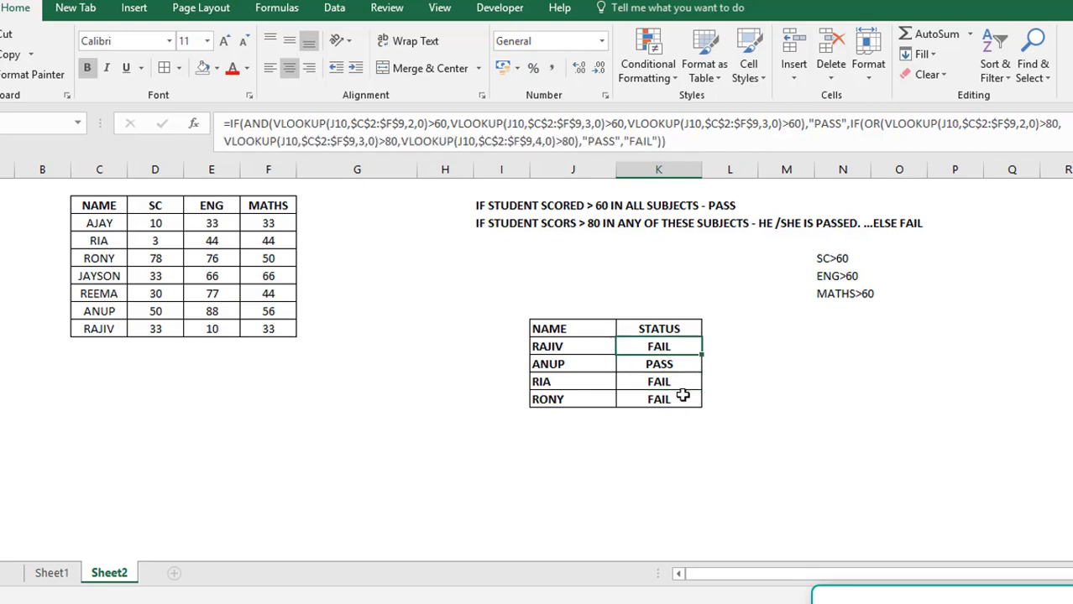
Change the third AND lookup's column index to 4 in K10 and fill the formula down to K13
left_click(763, 128)
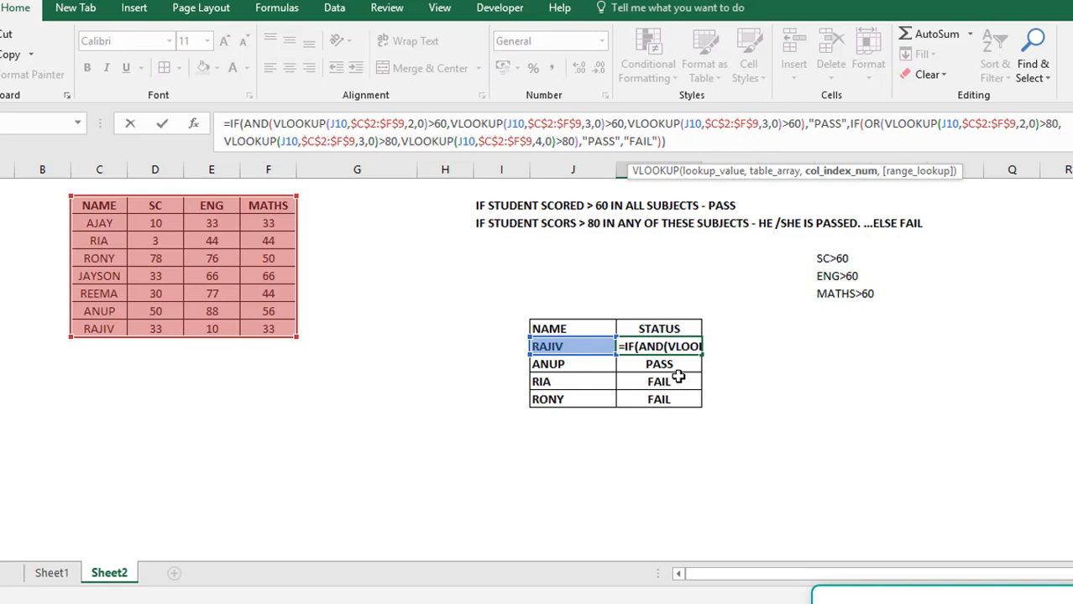
key("Right")
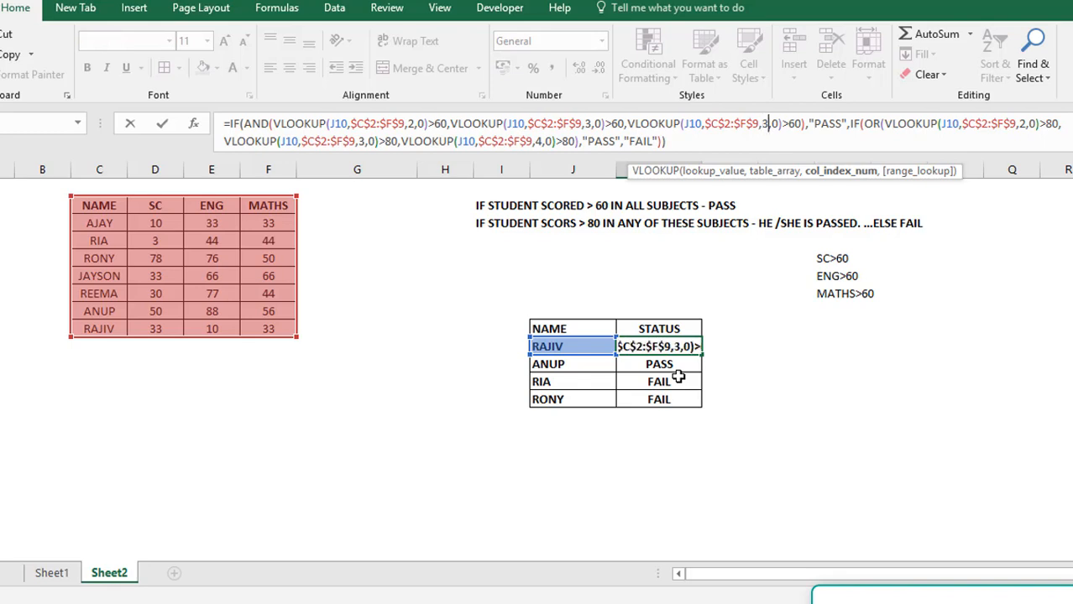
key("Return")
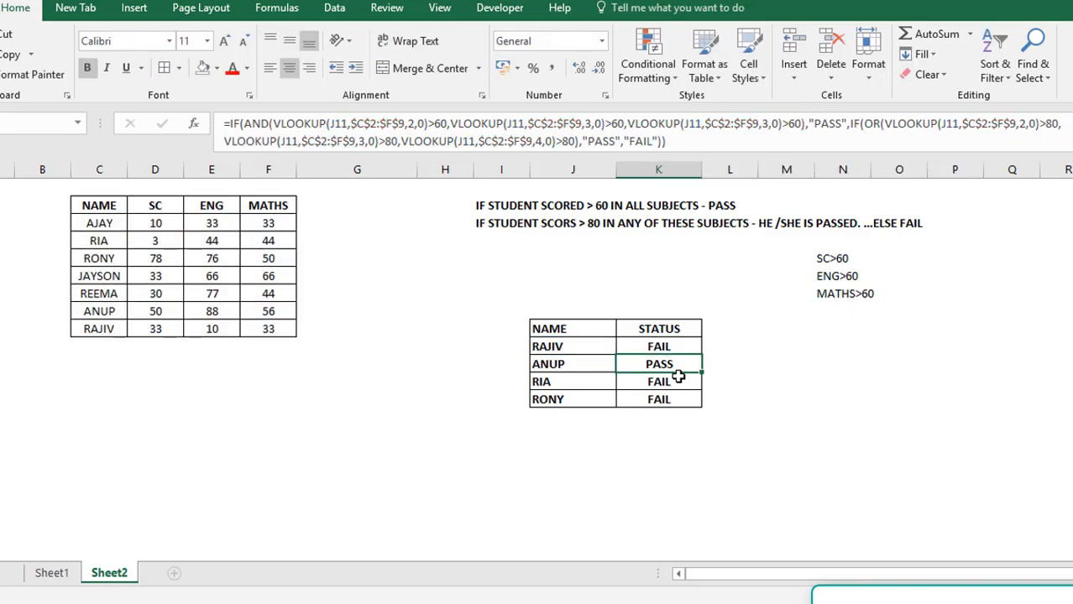
key("Up")
double_click(701, 355)
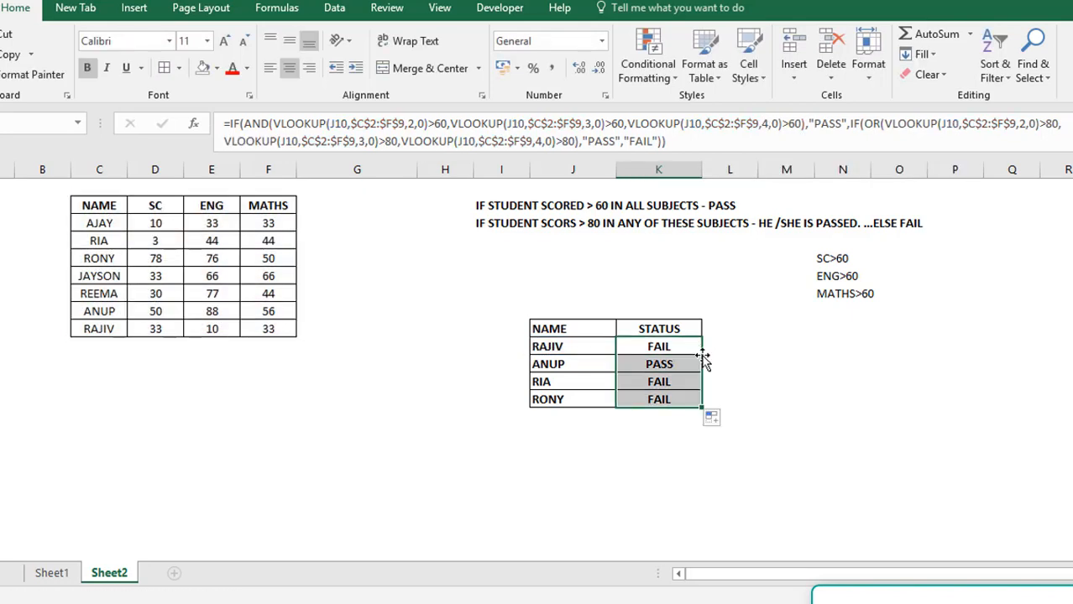
left_click(651, 400)
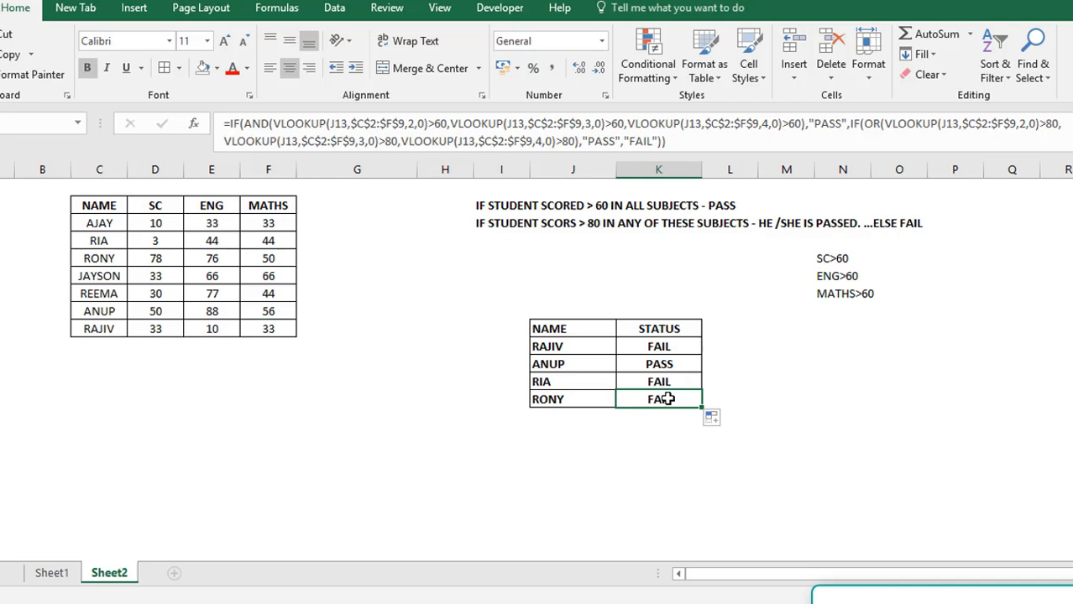
key("ctrl+c")
key("Up")
key("shift+Up")
key("shift+Up")
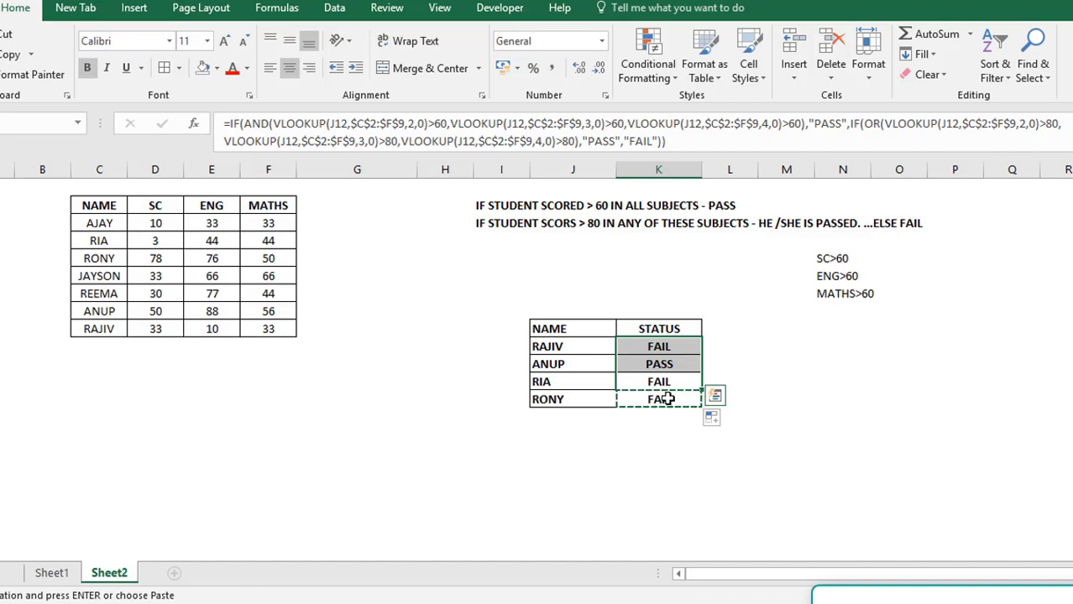
key("Escape")
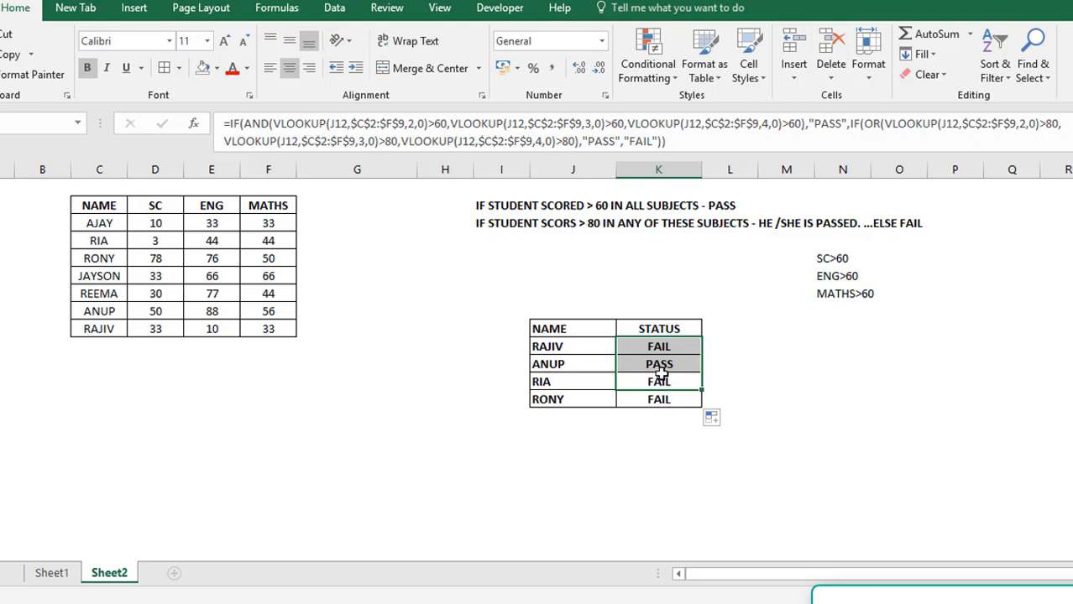
left_click(652, 344)
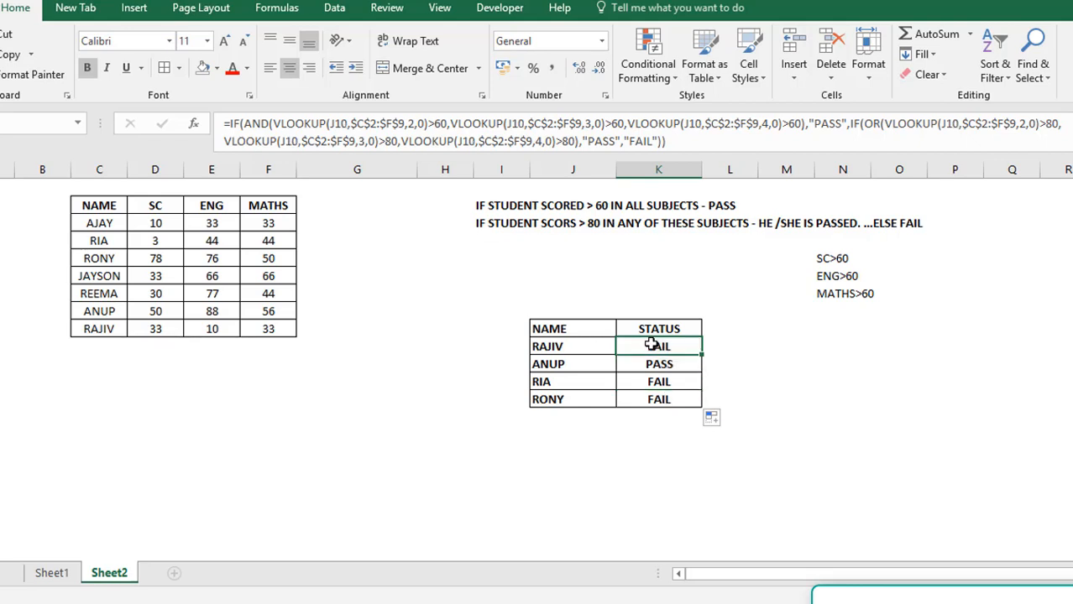
Set the MATHS score in F5 to 77 to retest the corrected STATUS formula
left_click(276, 257)
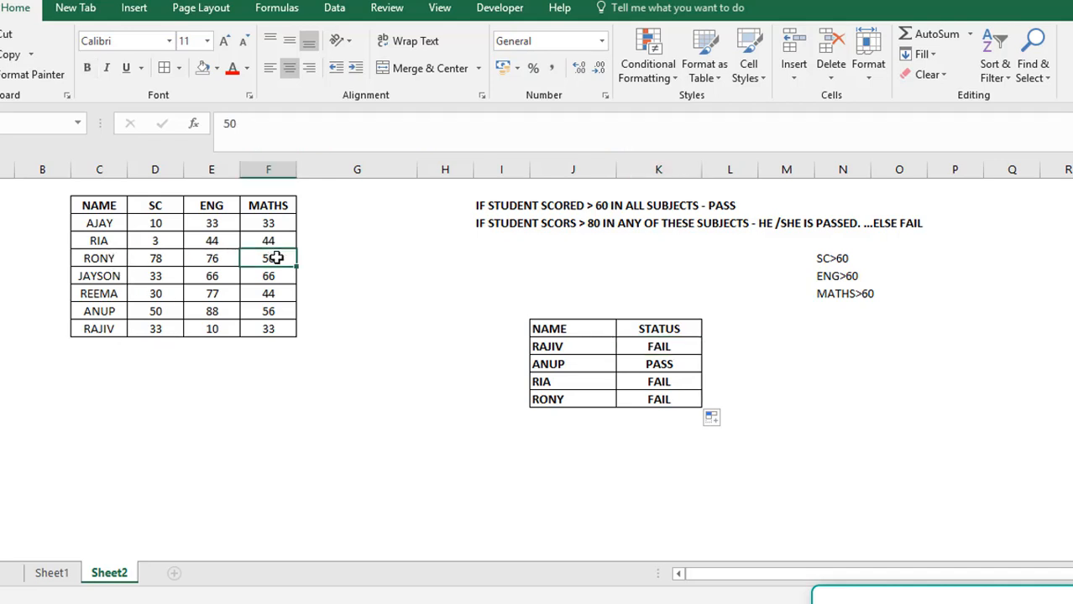
type("77")
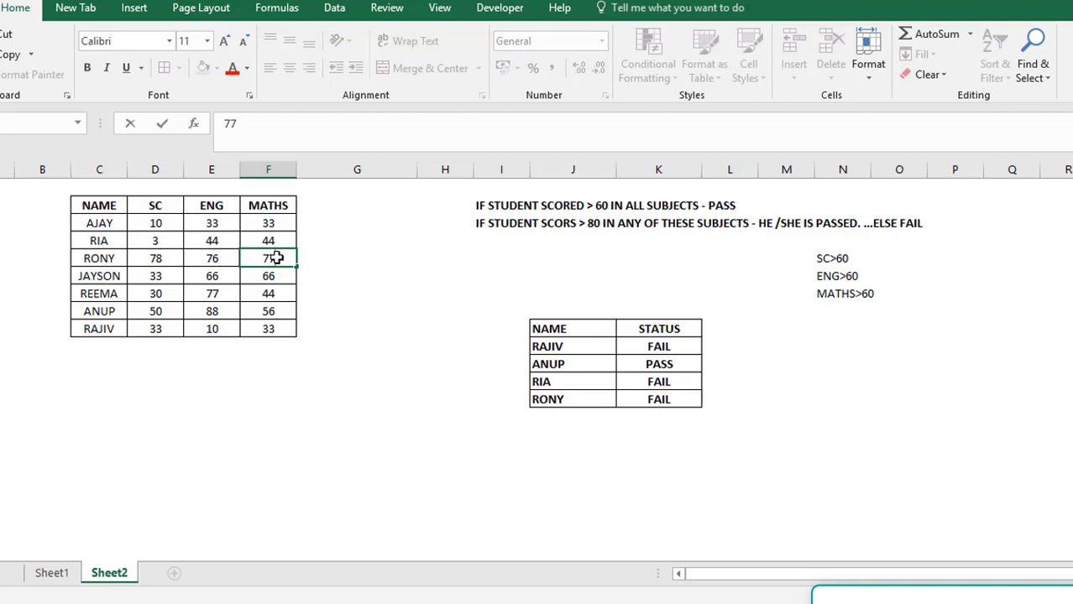
key("Return")
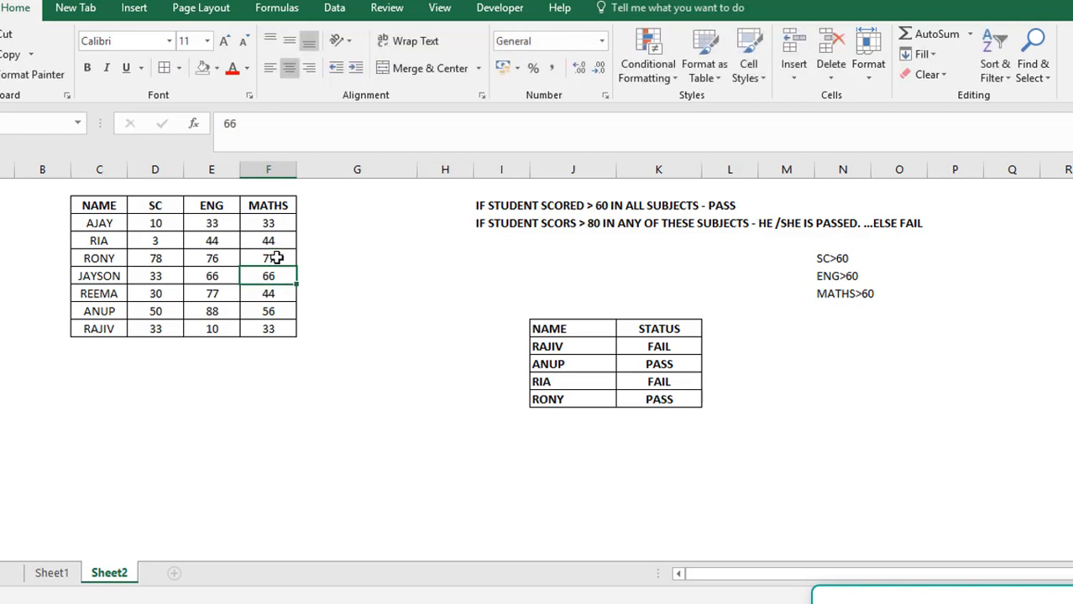
Try an SC score of 97 in D4 to test the above-80 rule, and undo that change
left_click(157, 309)
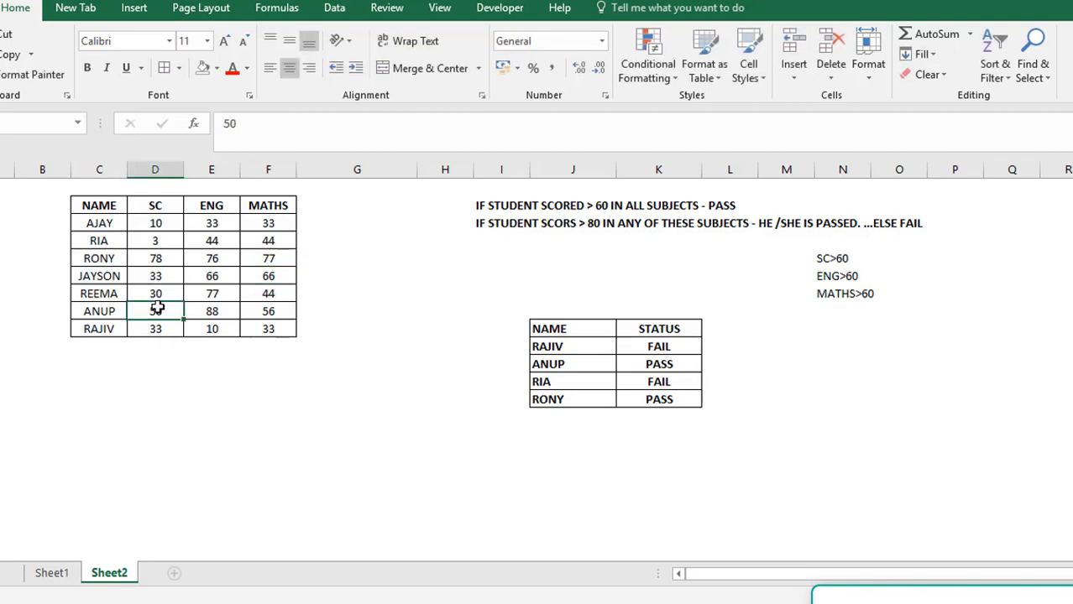
key("Up")
key("Up")
key("Up")
key("Up")
key("Right")
key("Right")
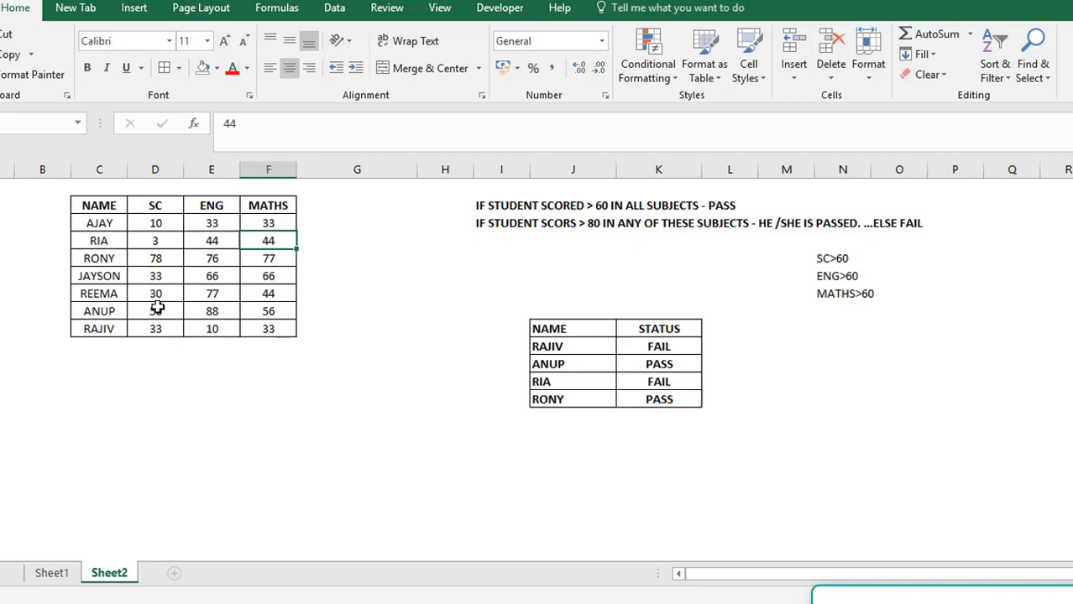
key("Left")
key("Left")
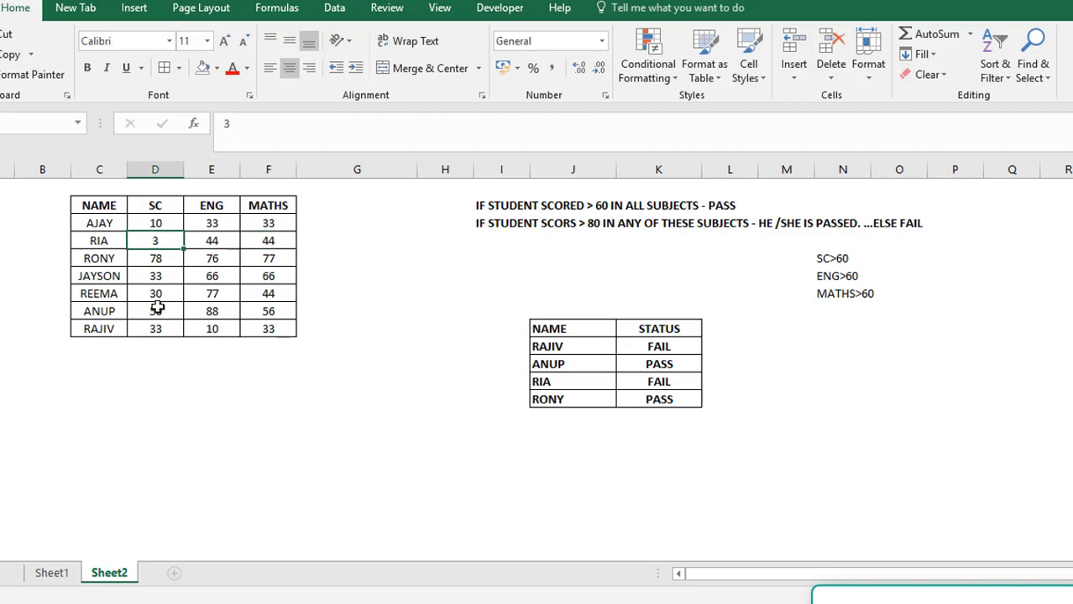
type("97")
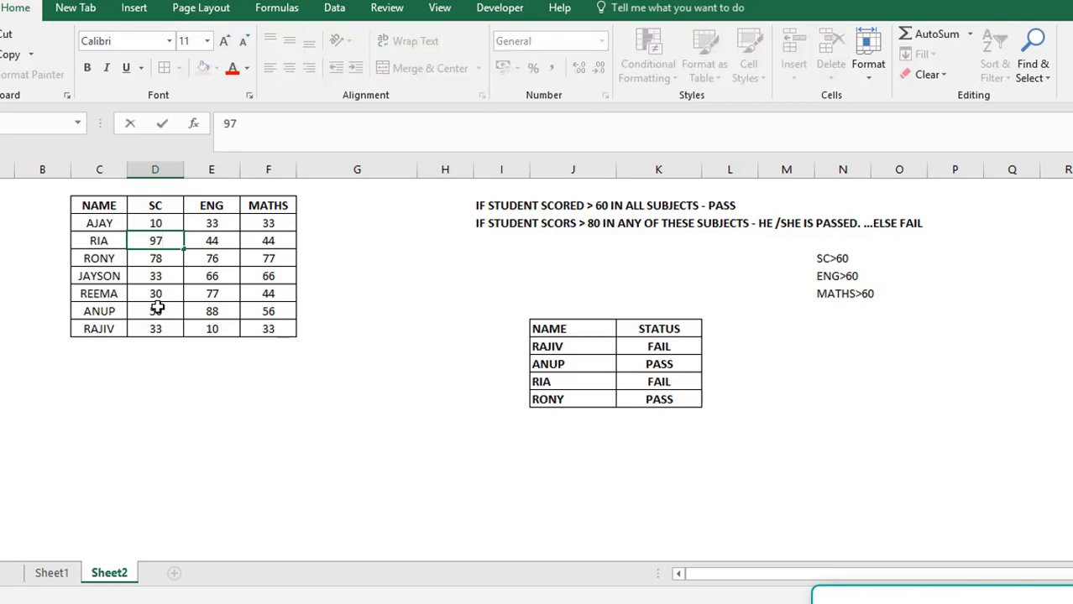
key("Return")
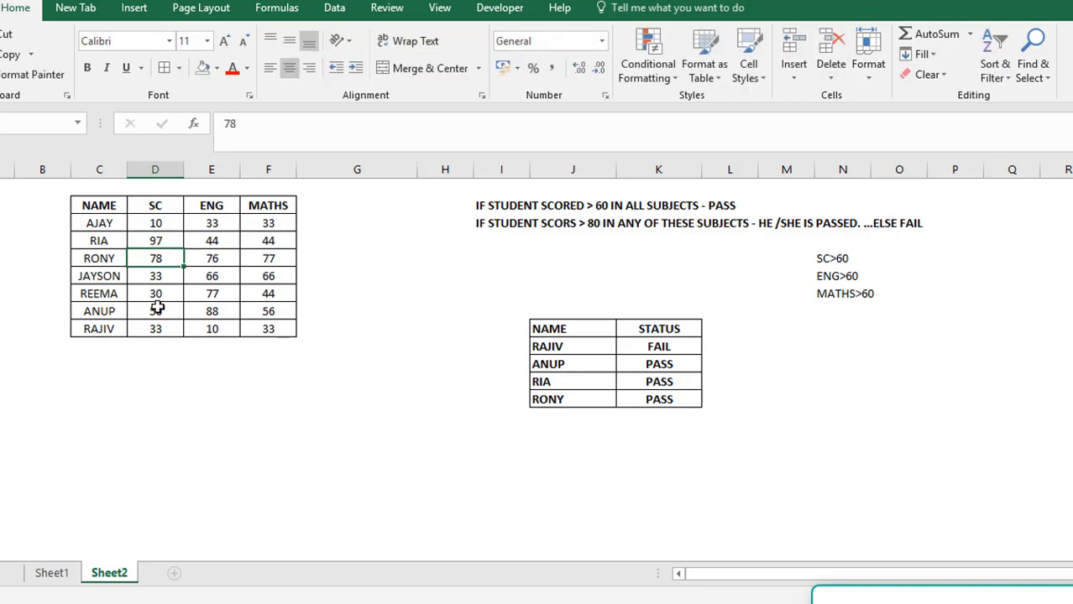
key("ctrl+z")
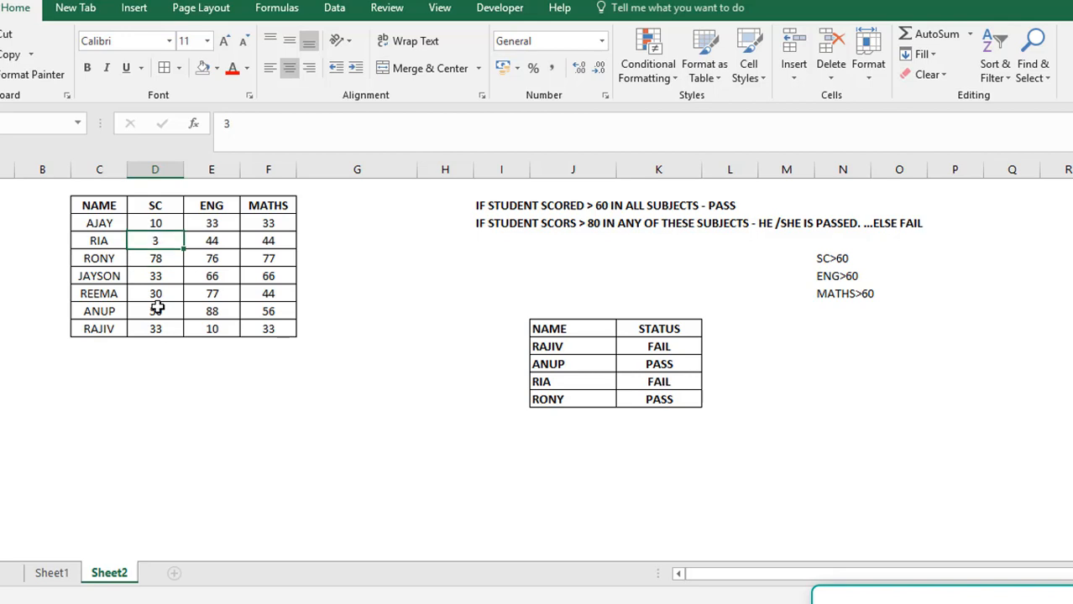
Review the STATUS formula in K10, from its third AND lookup through the "PASS" result to the nested IF
left_click(667, 347)
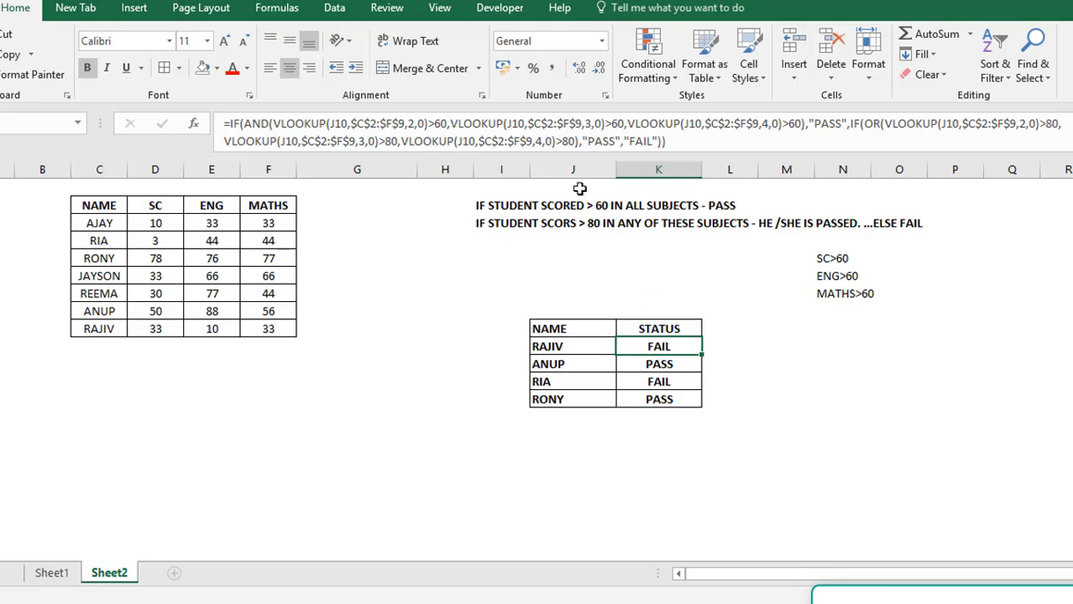
left_click(637, 123)
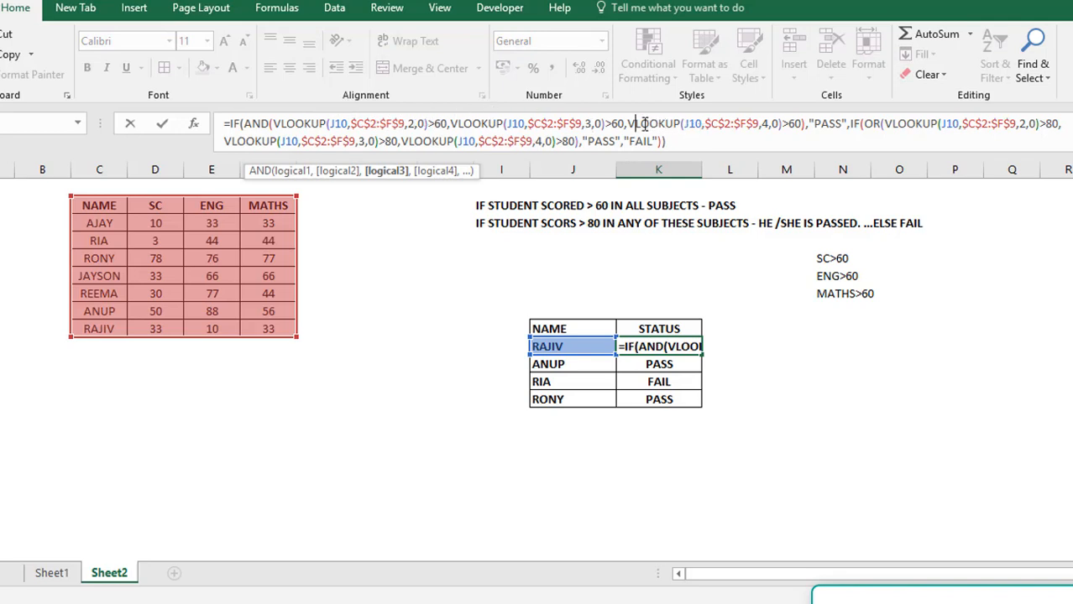
left_click(829, 126)
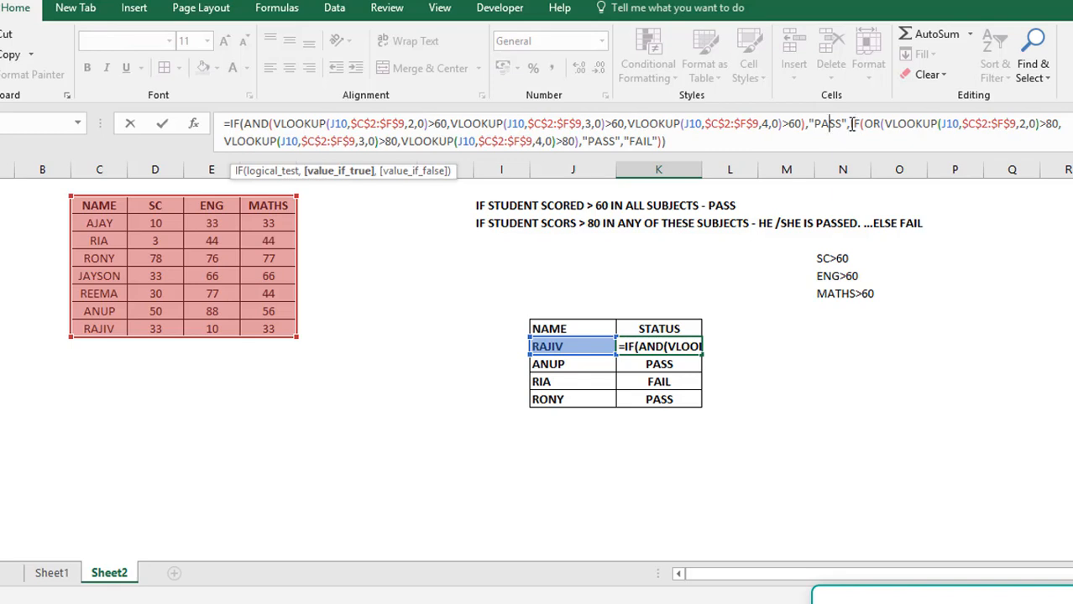
left_click(849, 126)
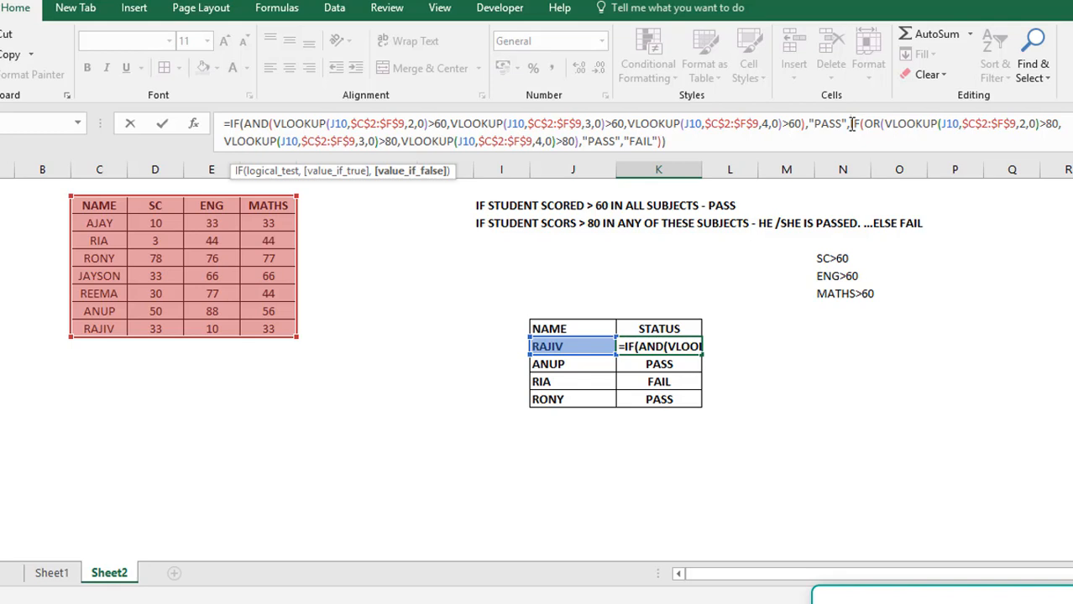
key("Return")
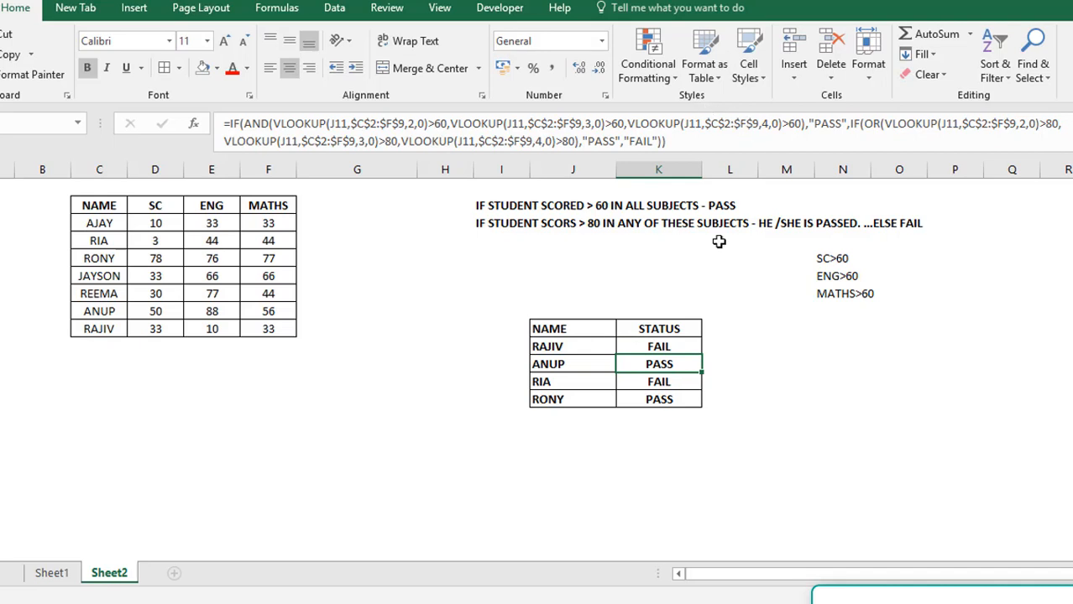
Format the NAME and STATUS header cells of the results table with a blue fill and white text
left_click(593, 328)
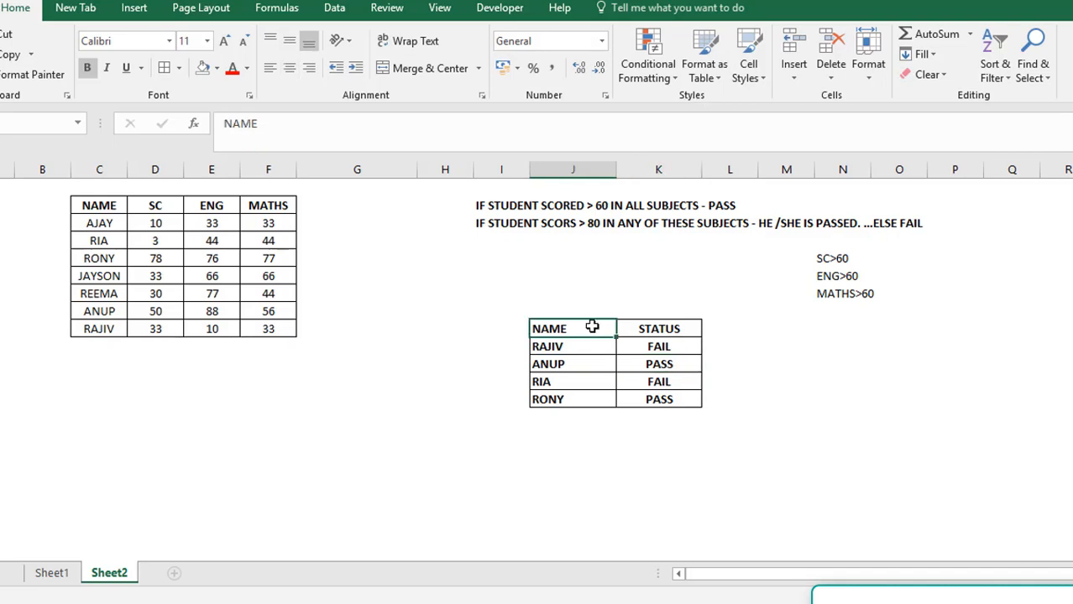
key("shift+Right")
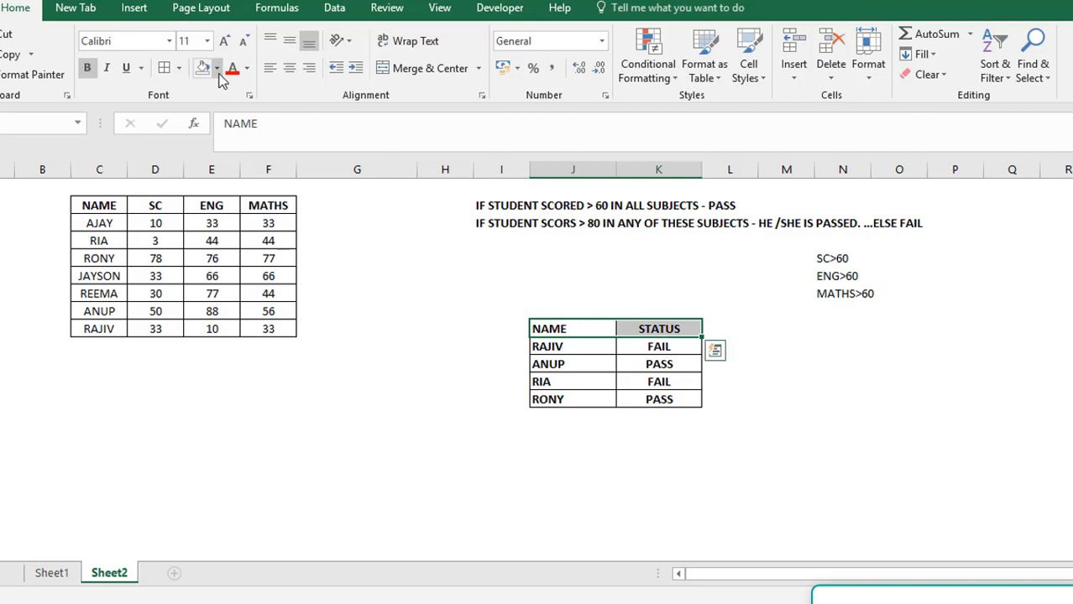
left_click(218, 70)
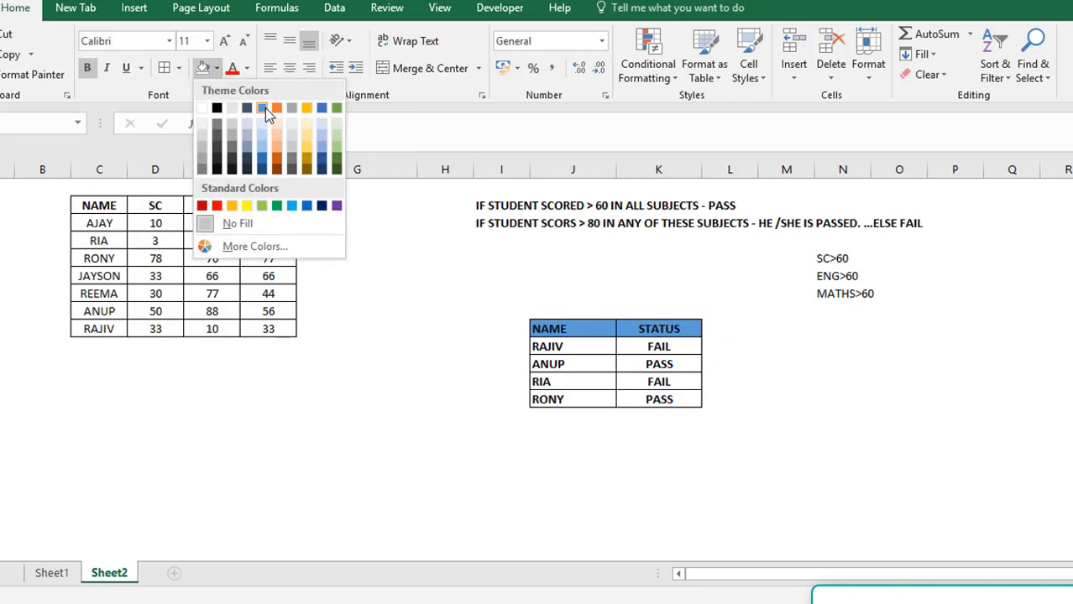
left_click(265, 108)
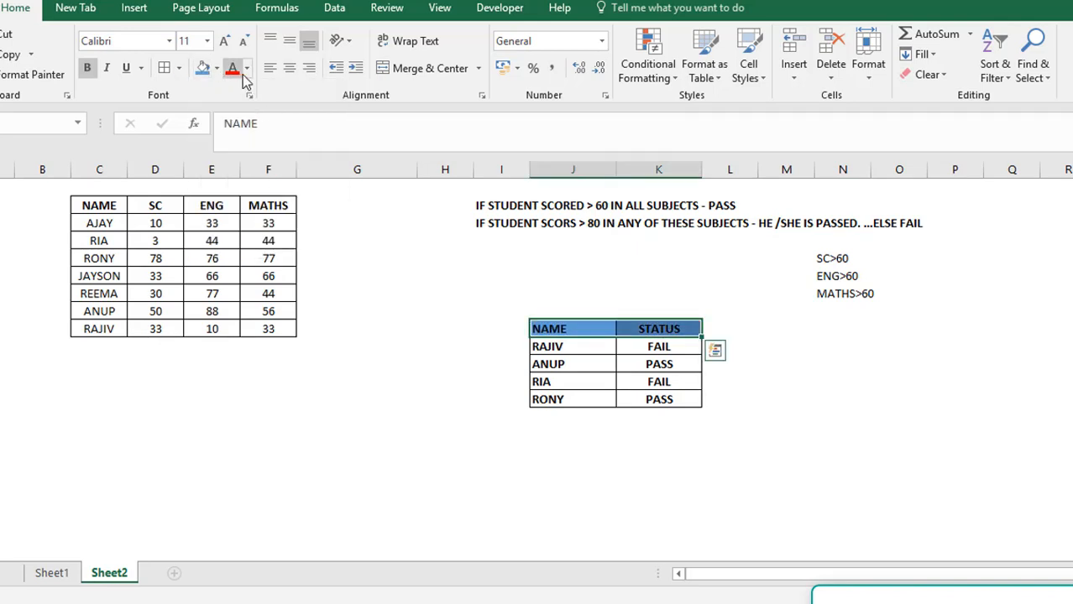
left_click(247, 70)
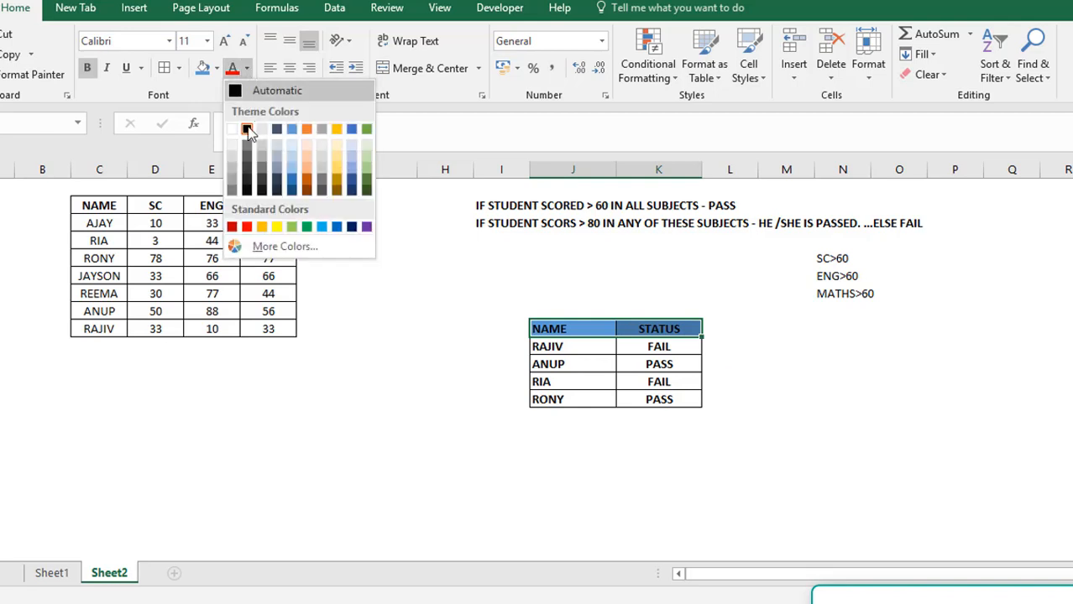
key("Escape")
left_click(531, 382)
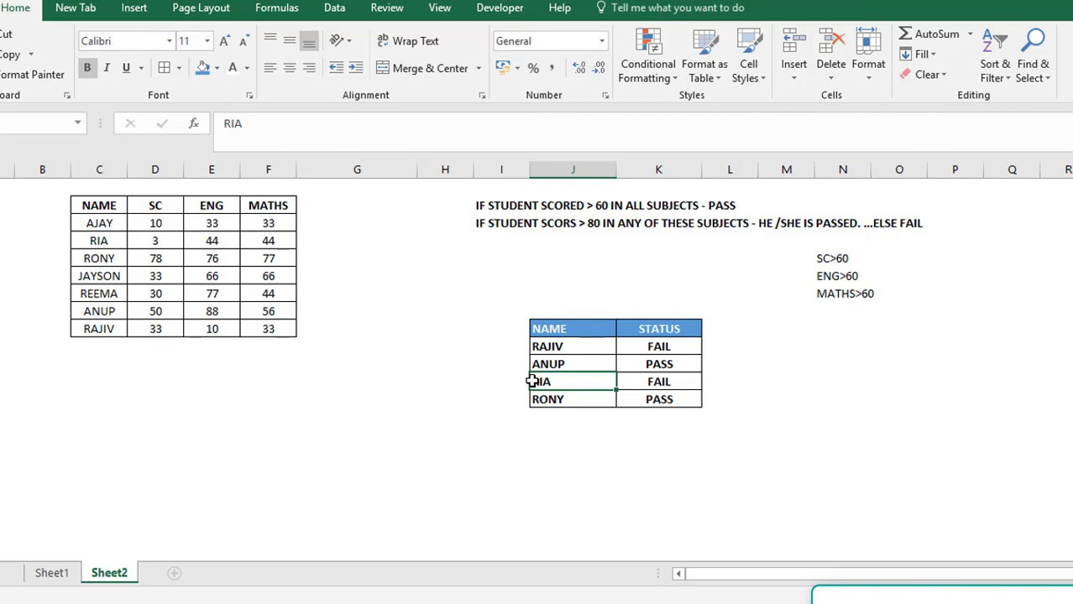
Copy the score table C2:F9 to D3 of a new sheet and hide that sheet's gridlines
left_click(94, 202)
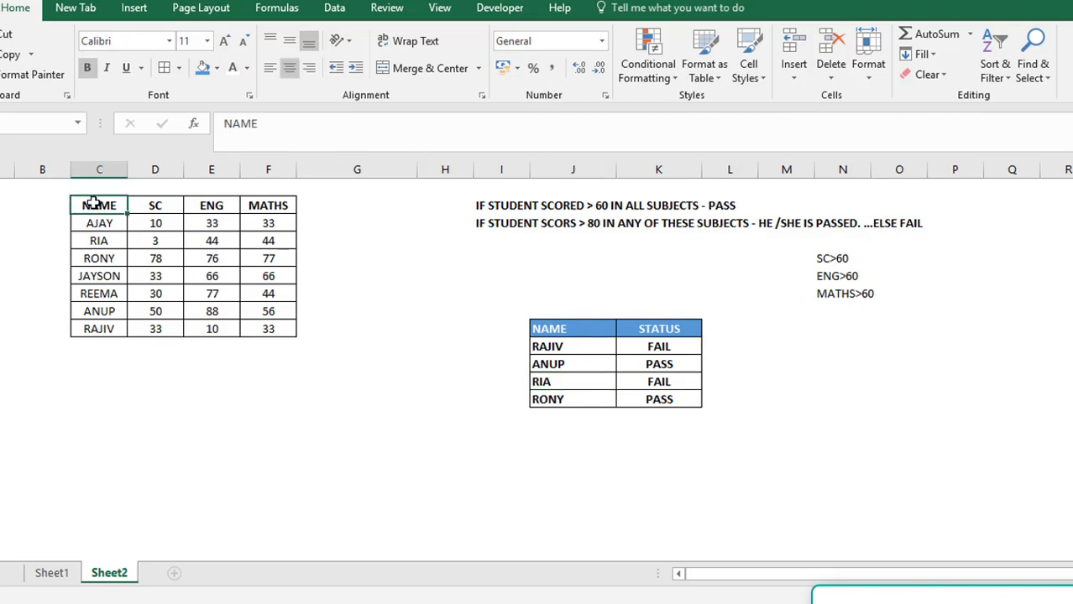
left_click(285, 331, "shift")
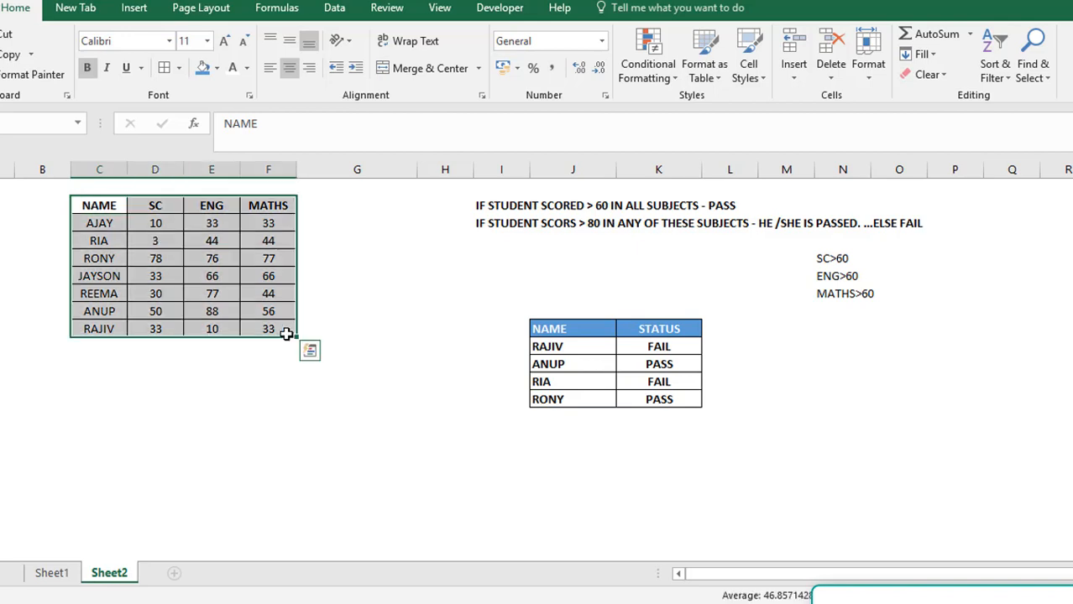
key("ctrl+c")
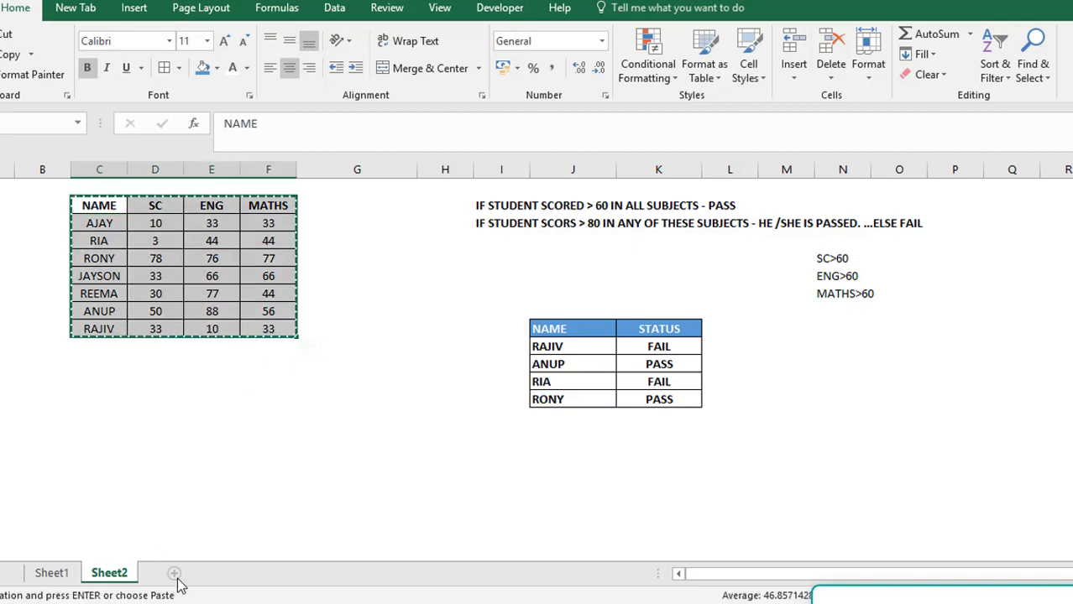
left_click(197, 573)
left_click(177, 219)
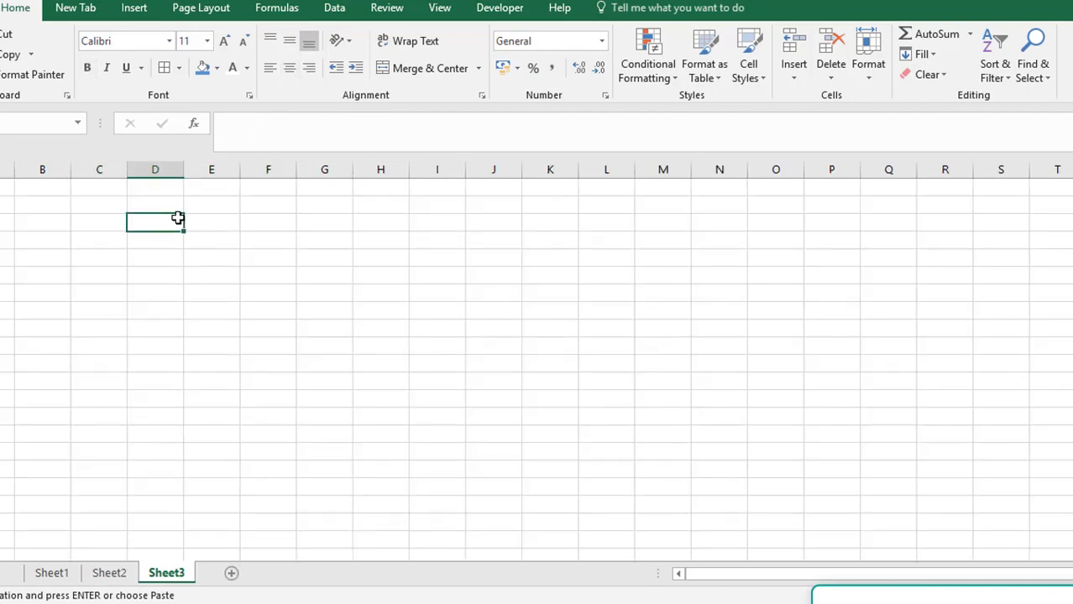
key("ctrl+v")
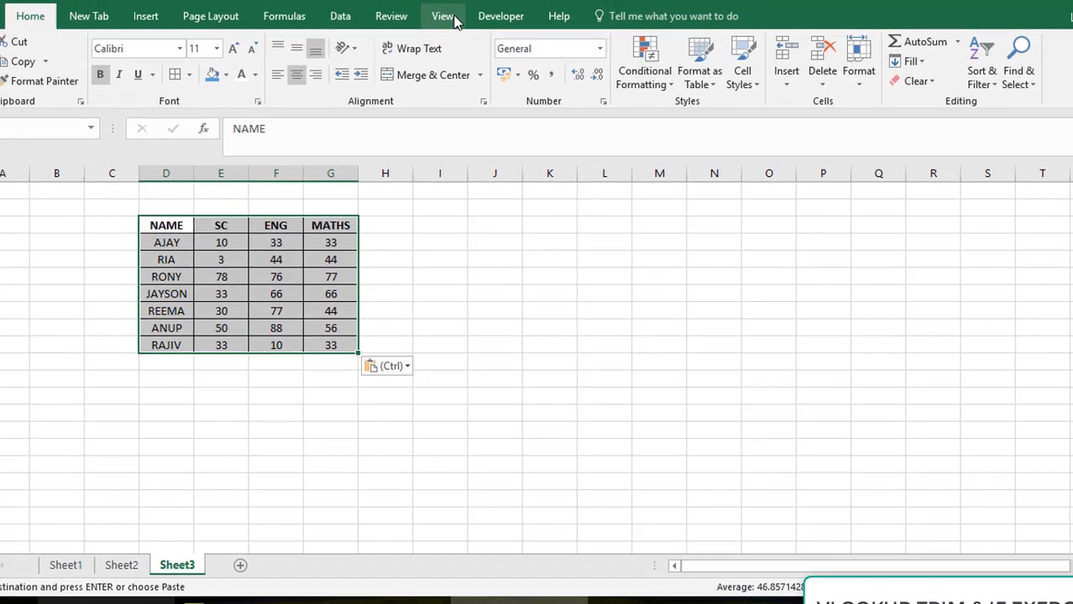
left_click(446, 17)
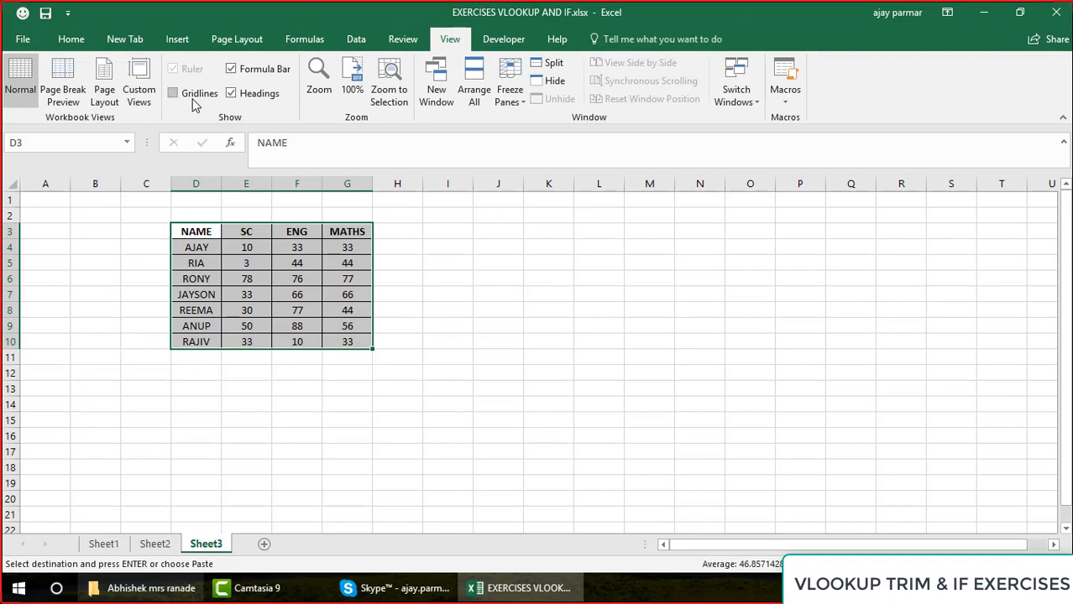
left_click(501, 234)
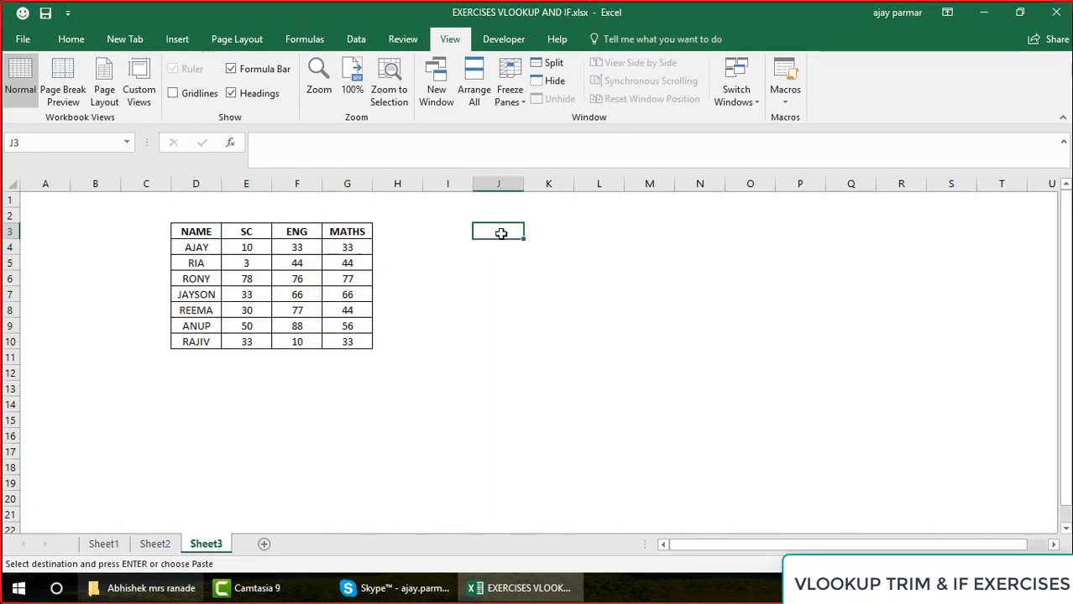
Add the subject headers DRA, PHYSICS and CHEM in H3:J3
left_click(396, 230)
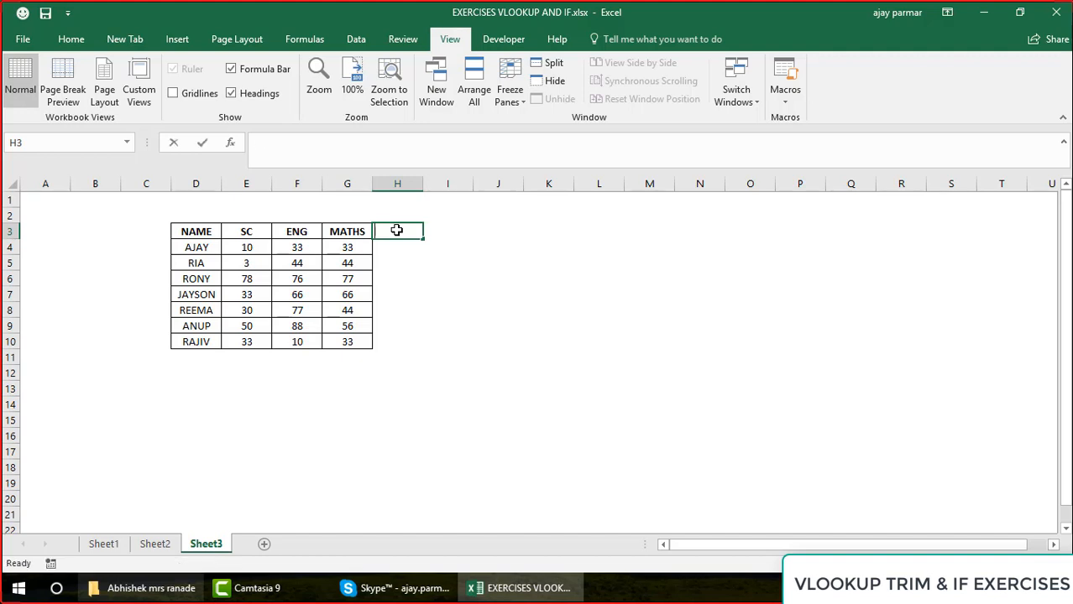
type("DRA")
key("Tab")
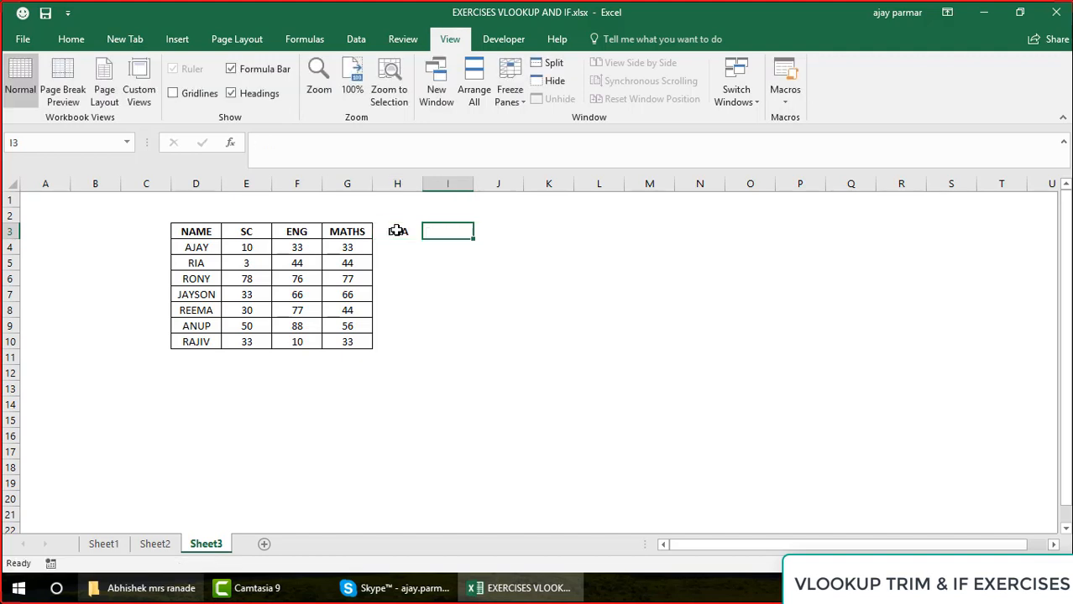
type("PH")
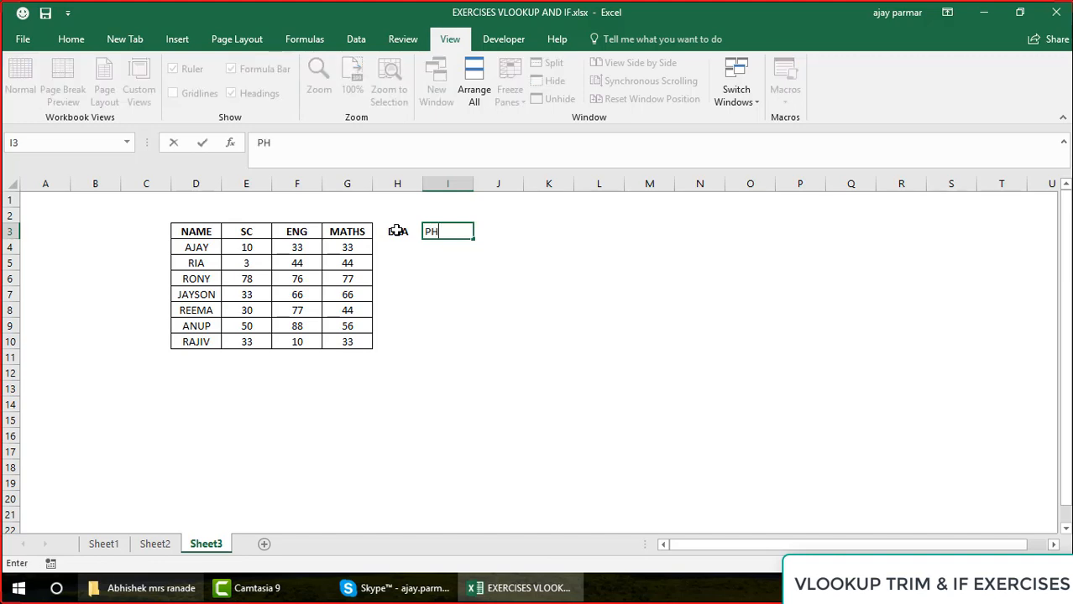
type("YSICS")
key("Tab")
type("CHEM")
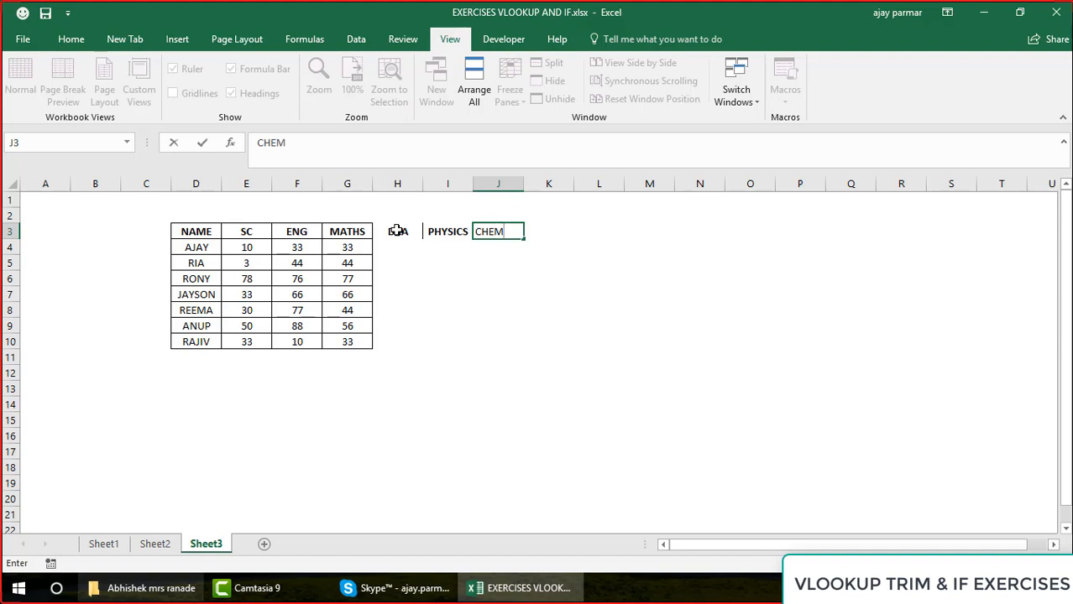
key("Return")
Apply cell borders to G3:J10 so the grid covers the new subject columns
key("Up")
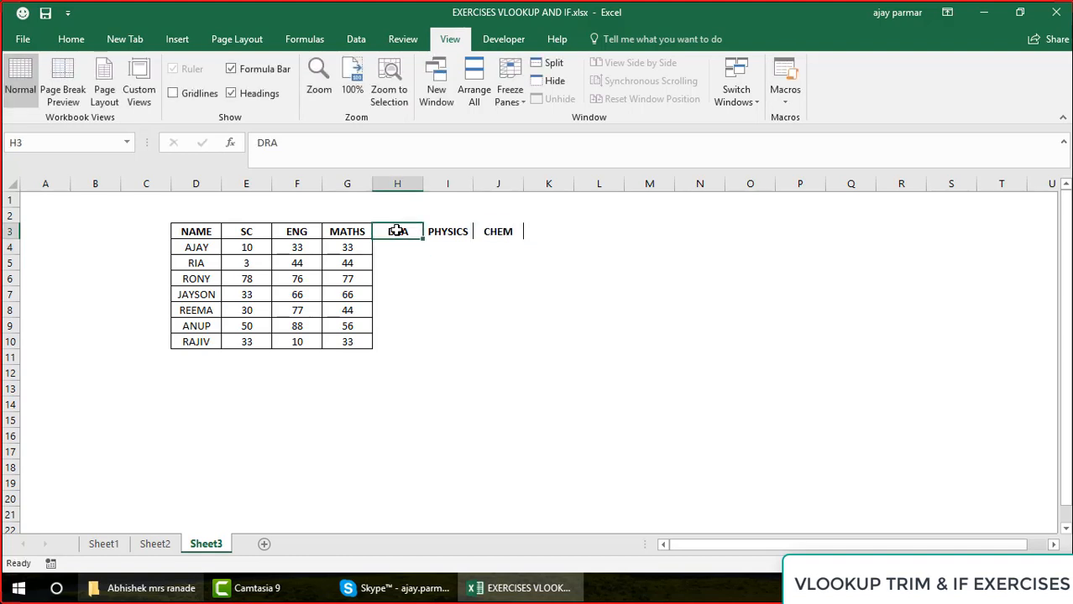
key("Left")
key("shift+Right")
key("shift+Right")
key("shift+Right")
key("shift+Down")
key("shift+Down")
key("shift+Down")
key("shift+Down")
key("shift+Down")
key("shift+Down")
key("shift+Down")
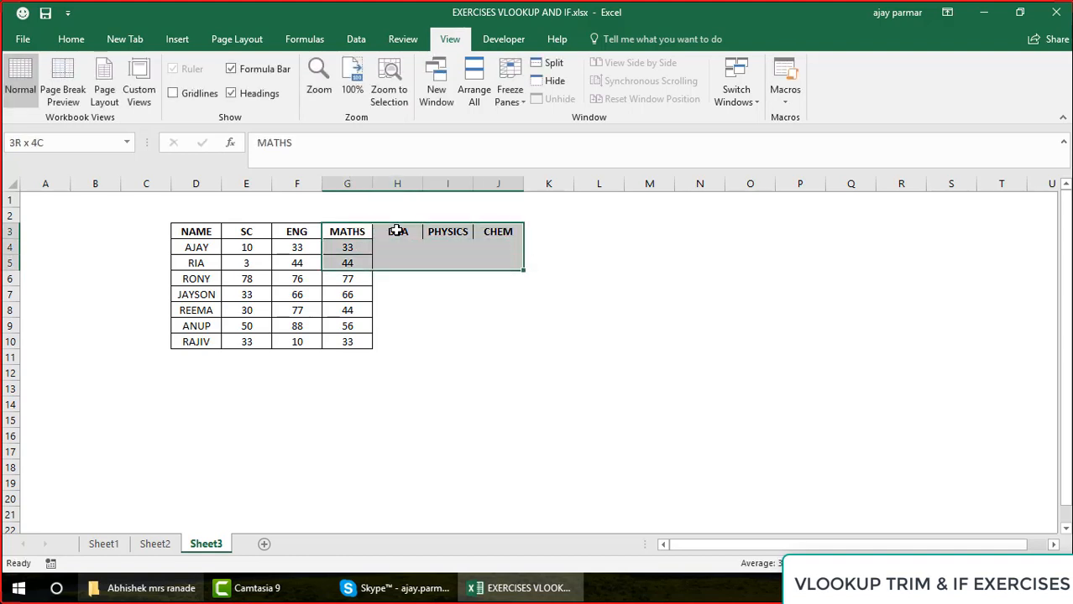
left_click(72, 39)
left_click(204, 93)
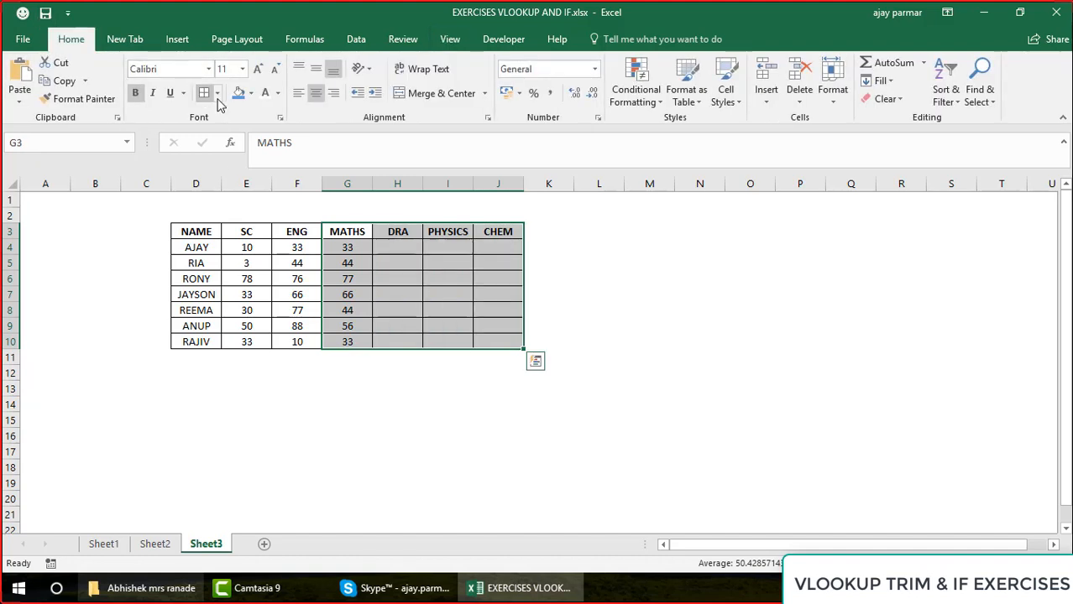
Fill H4:J10 with random scores using =RANDBETWEEN(10,88)
left_click(405, 245)
key("shift+Right")
key("shift+Right")
key("shift+Down")
key("shift+Down")
key("shift+Down")
key("shift+Down")
key("shift+Down")
key("shift+Down")
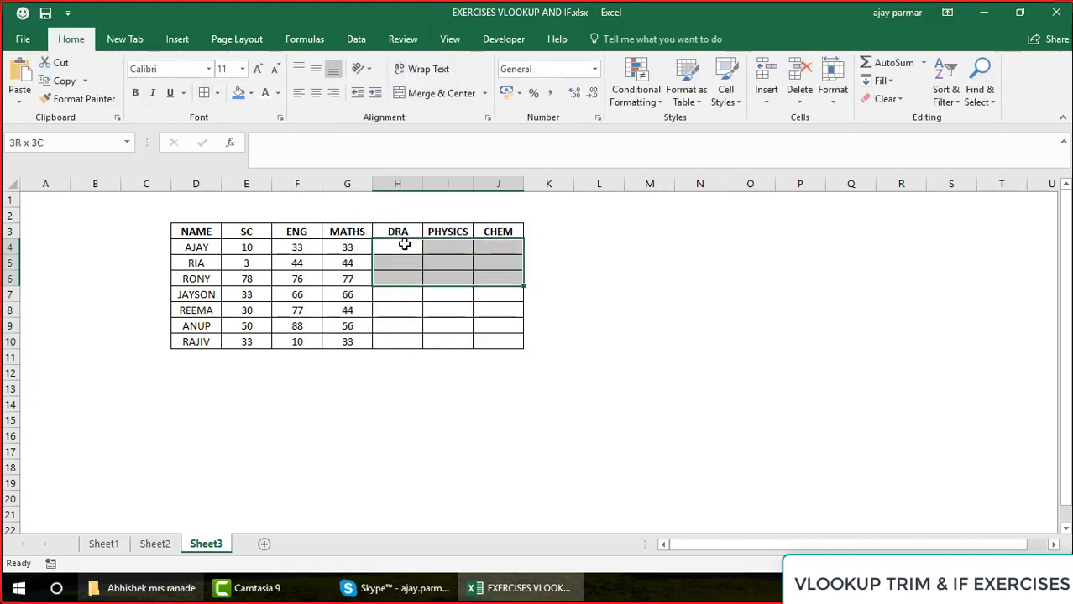
left_click(316, 141)
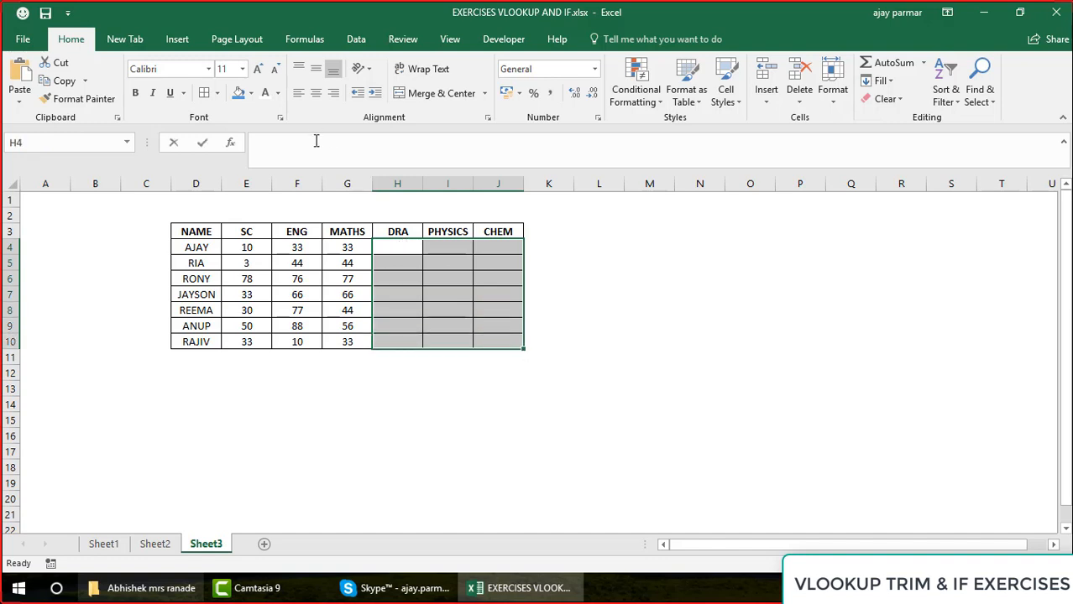
type("=RANDBETWEEN(")
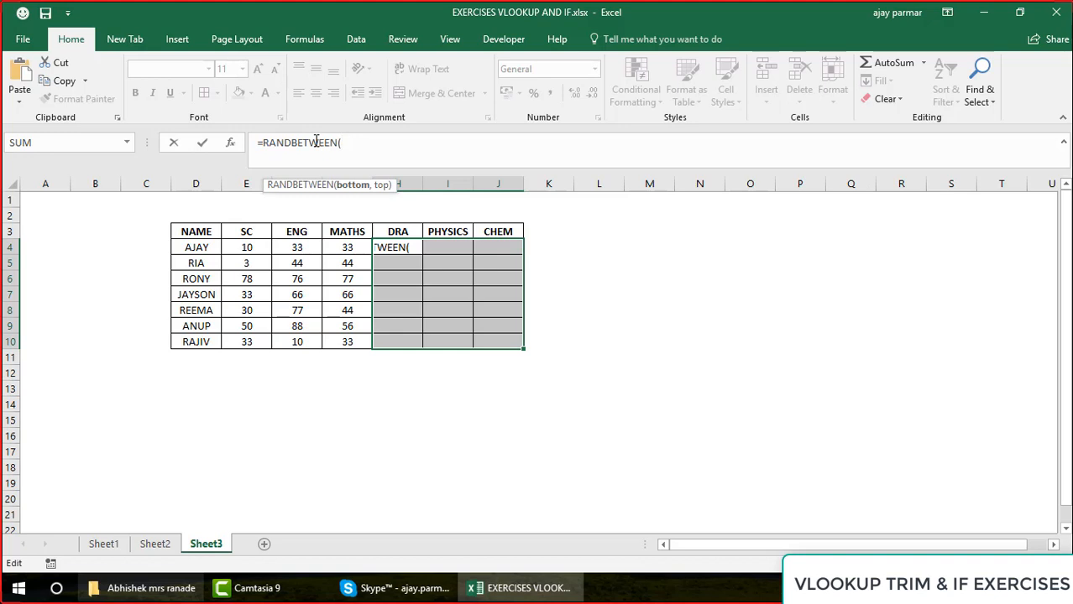
type("10,88")
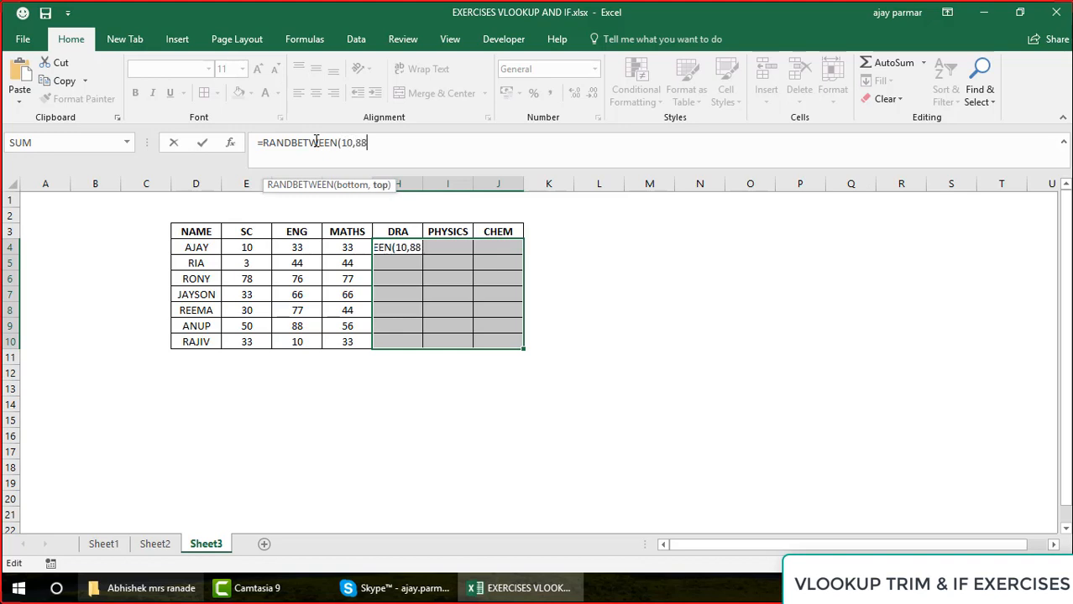
type(")")
key("ctrl+Return")
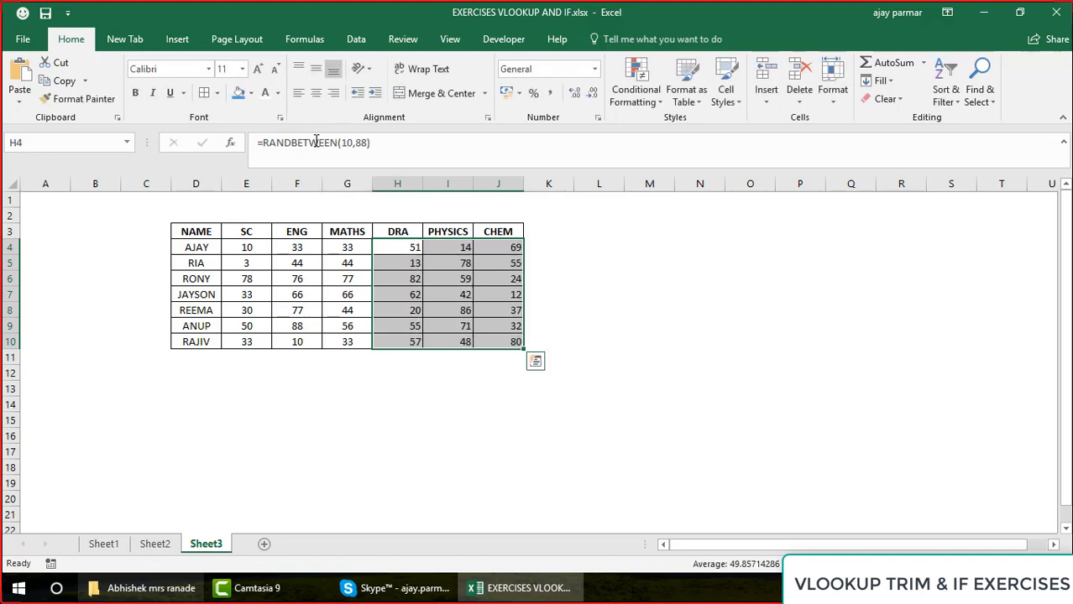
Replace the scores in E4:J10 with fixed values by copying them and pasting as Values over the same range
key("Left")
key("Left")
key("Left")
key("shift+Right")
key("shift+Right")
key("shift+Right")
key("shift+Right")
key("shift+Right")
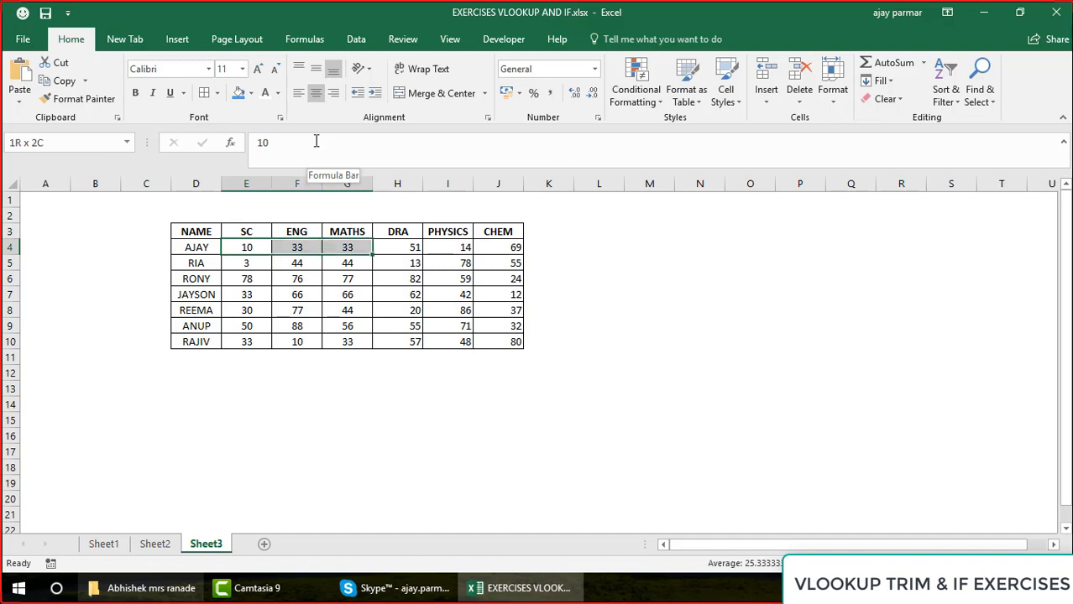
key("shift+Down")
key("shift+Down")
key("shift+Down")
key("shift+Down")
key("shift+Down")
key("shift+Down")
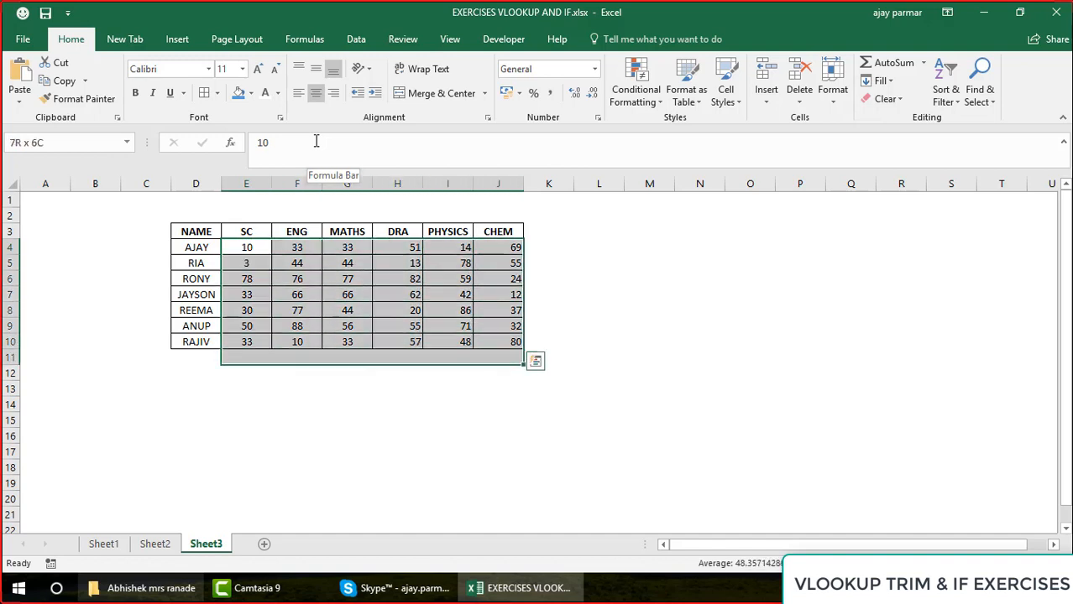
key("shift+Down")
key("shift+Up")
key("ctrl+c")
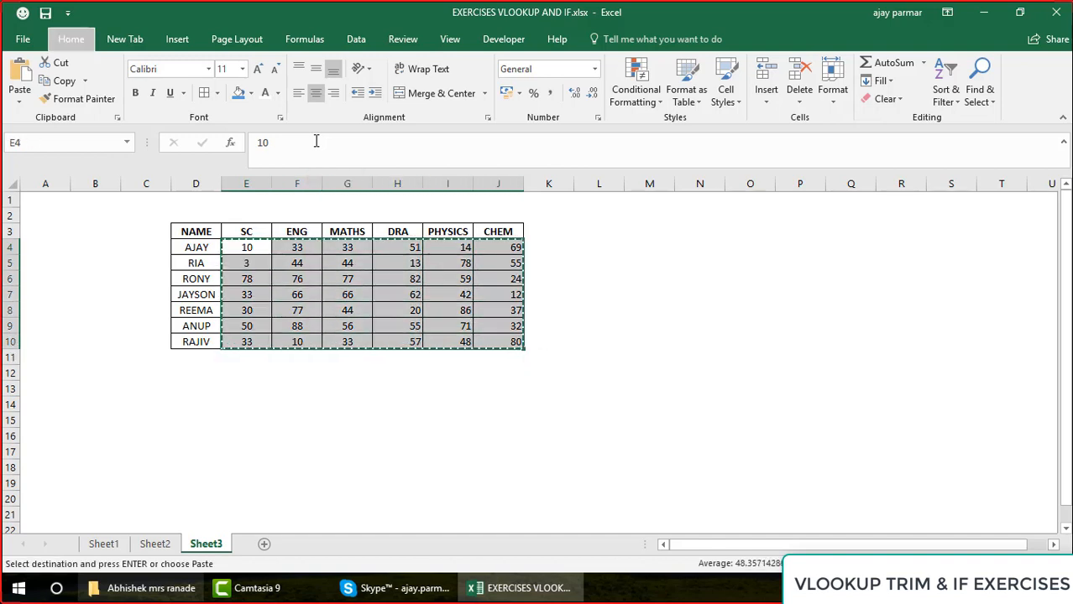
key("ctrl+alt+v")
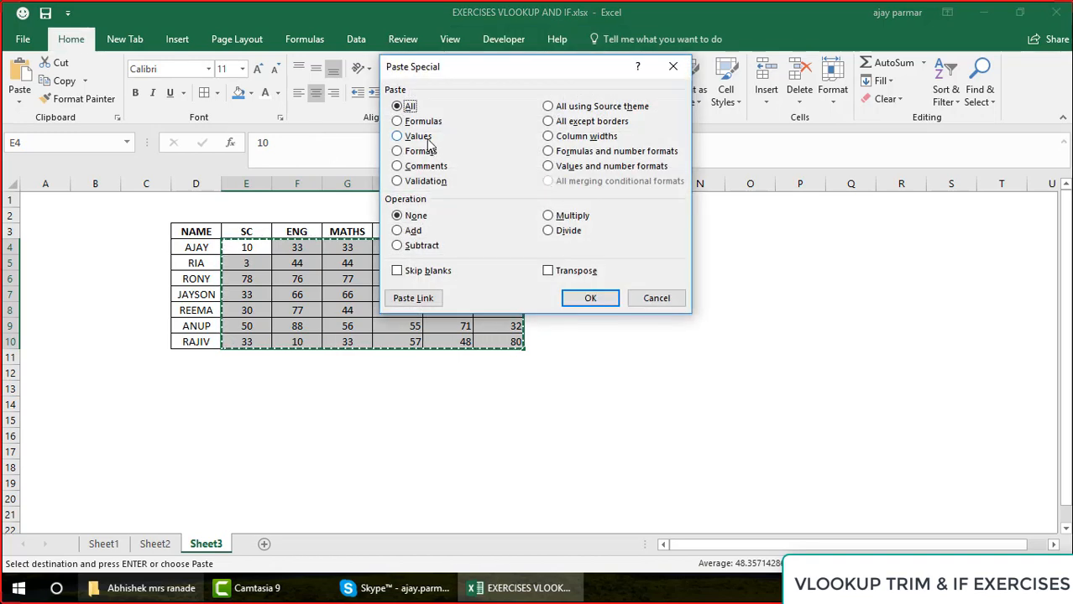
left_click(409, 136)
left_click(591, 299)
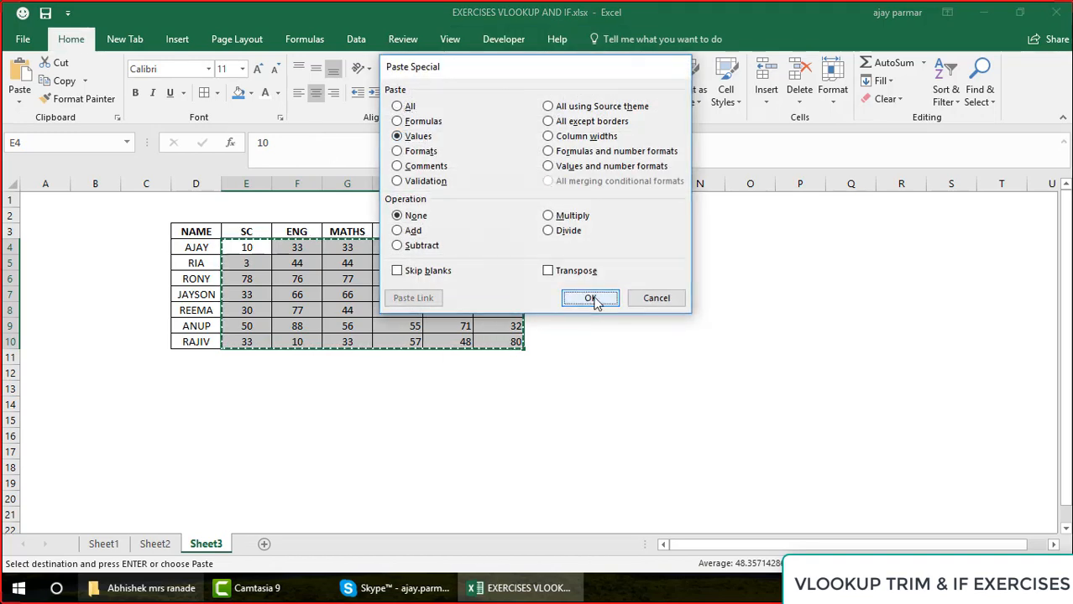
Copy the score table D3:J10 into a new sheet with its first cell at E5
key("Escape")
left_click(212, 252)
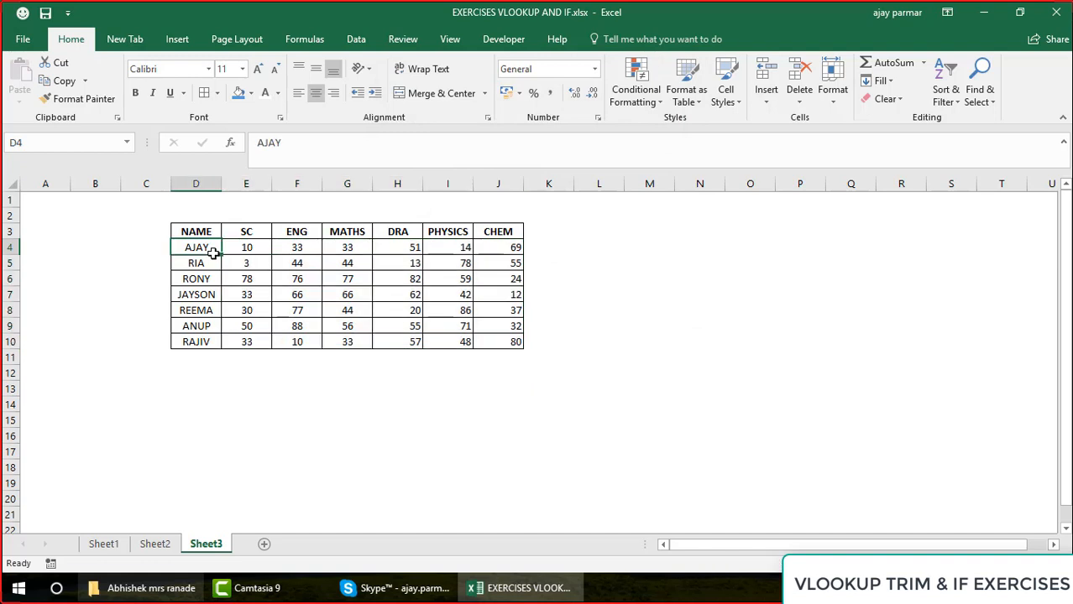
left_click_drag(399, 168, 395, 151)
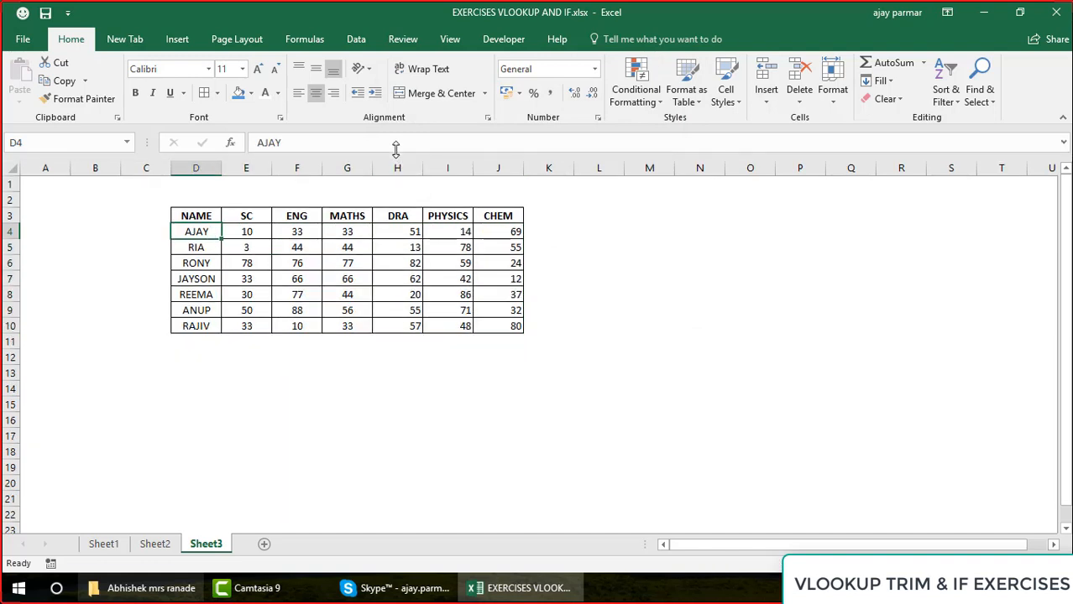
left_click(197, 212)
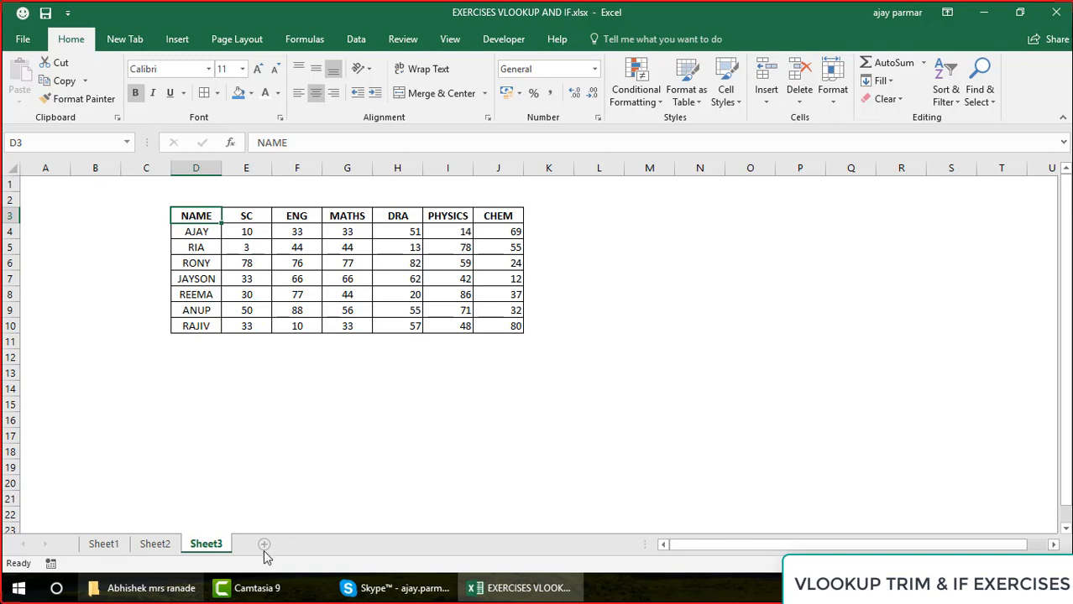
left_click(520, 327, "shift")
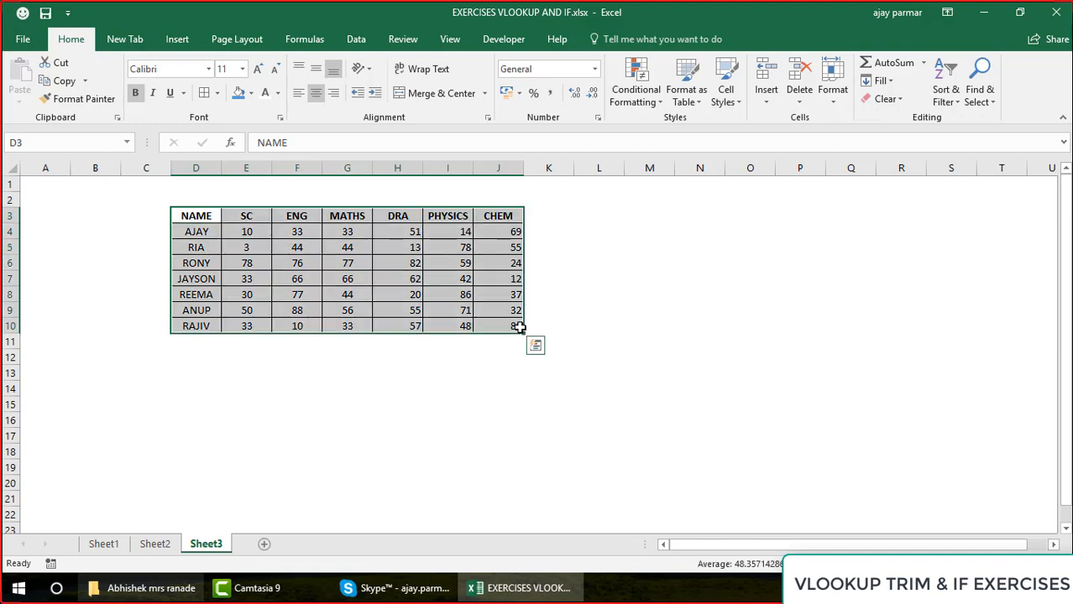
key("ctrl+c")
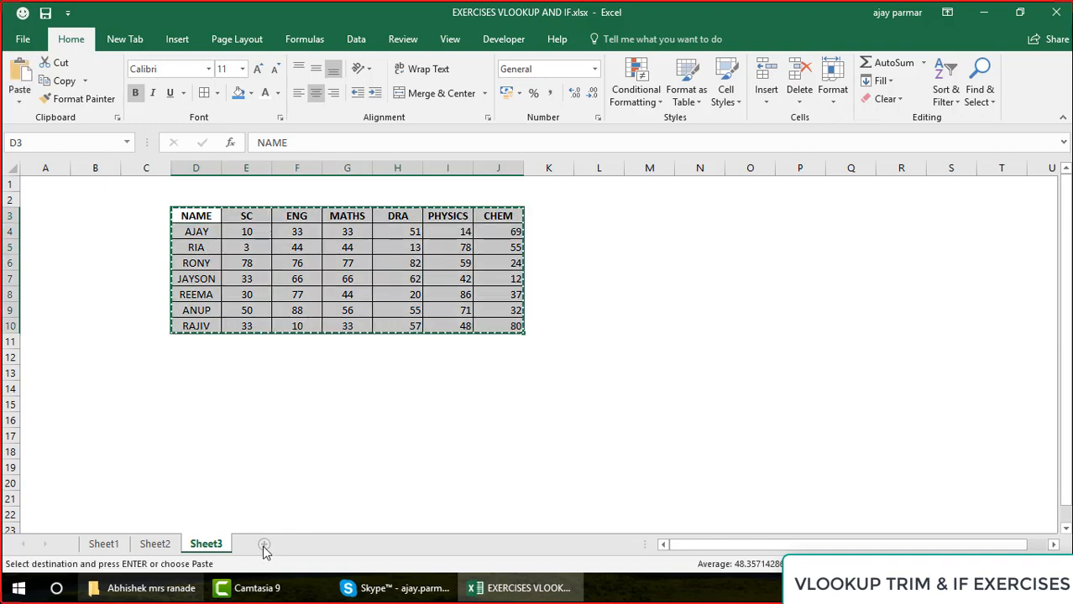
left_click(264, 544)
left_click(237, 241)
key("ctrl+v")
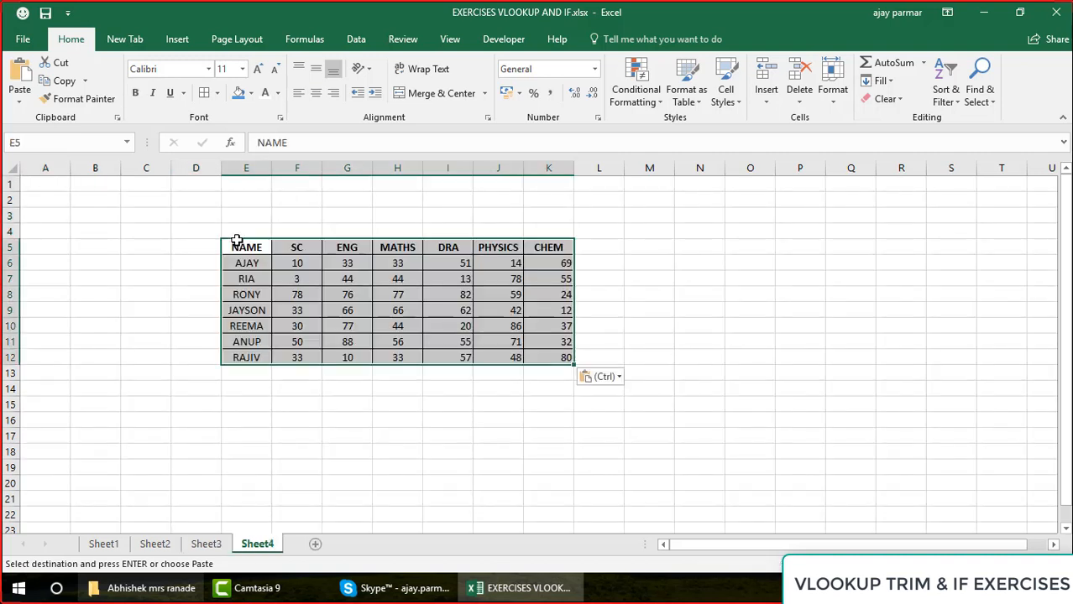
Clear all the scores in F6:K12 of the copied table, keeping the headers and names
left_click(277, 267)
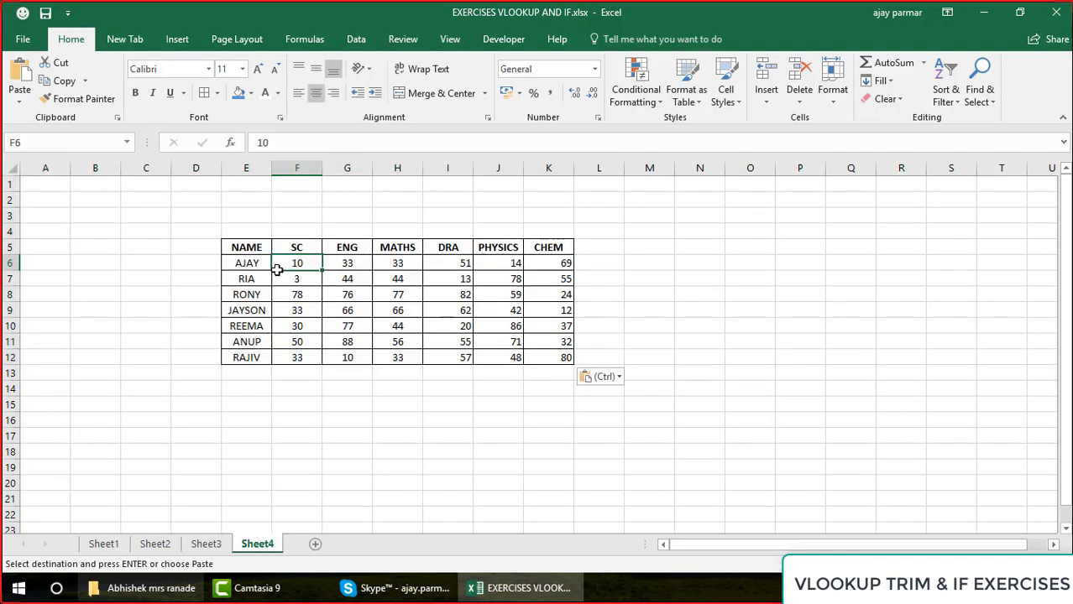
key("shift+Right")
key("shift+Right")
key("shift+Right")
key("shift+Right")
key("shift+Right")
key("shift+Down")
key("shift+Down")
key("shift+Down")
key("shift+Down")
key("shift+Down")
key("shift+Down")
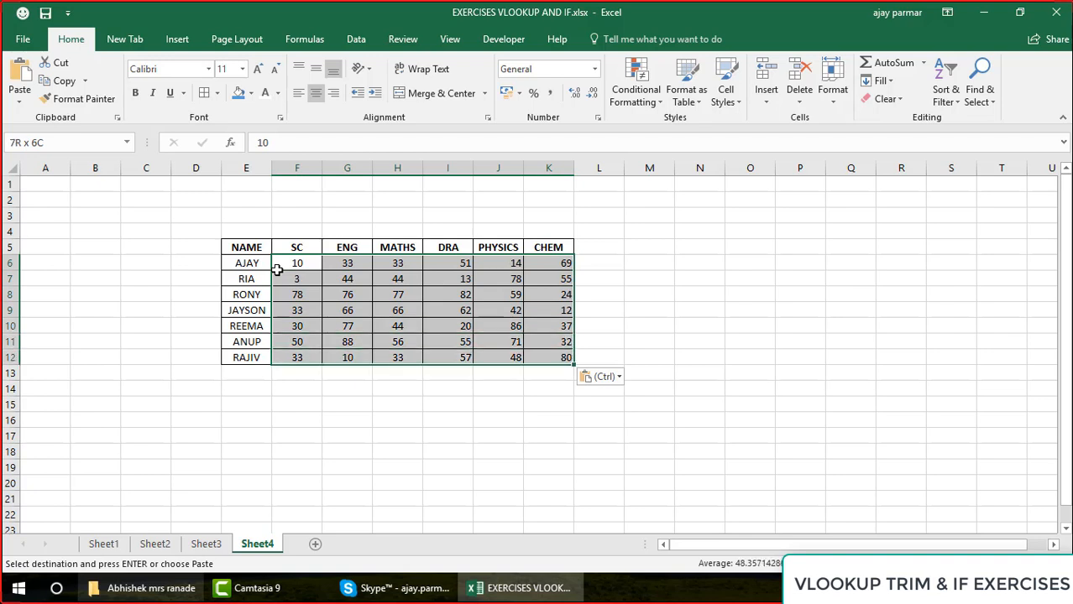
key("Escape")
key("Delete")
Move the subject headers from F5:K5 up one row to F4:K4
key("Up")
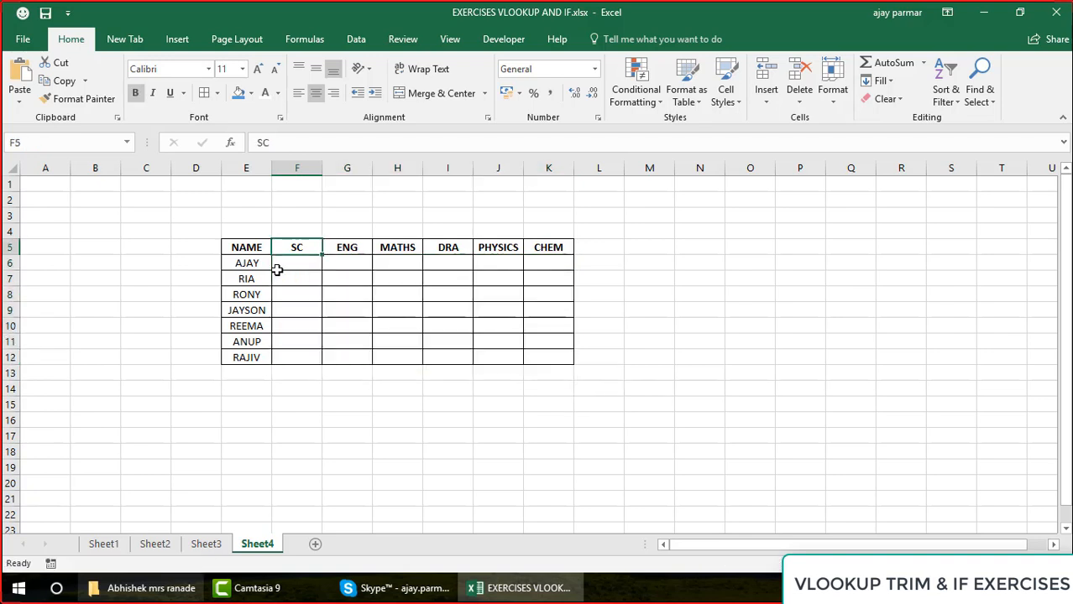
key("shift+Right")
key("shift+Right")
key("shift+Right")
key("shift+Right")
key("shift+Right")
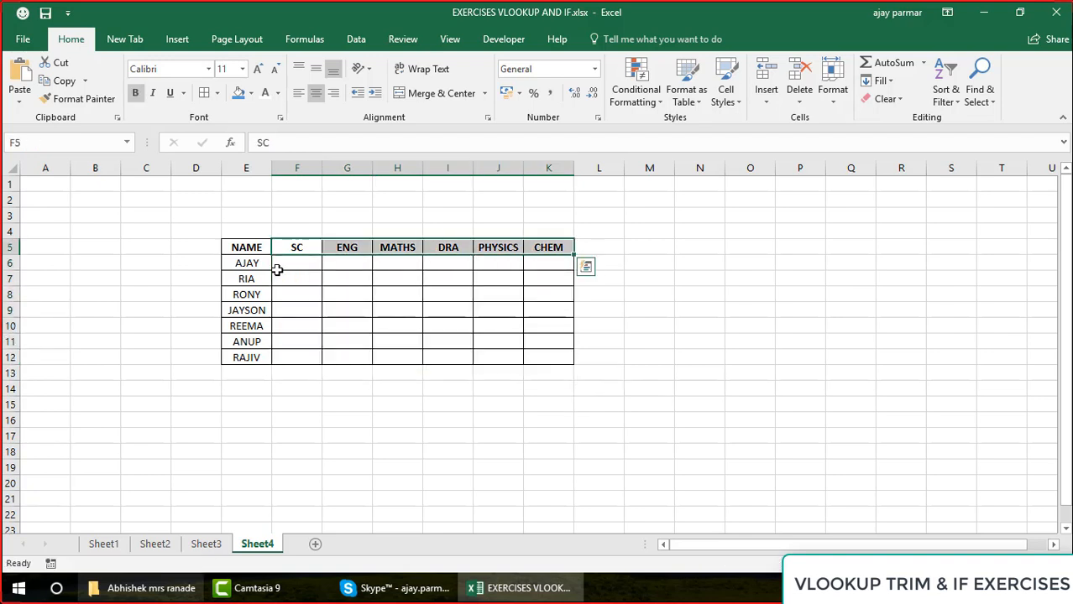
key("ctrl+x")
key("Up")
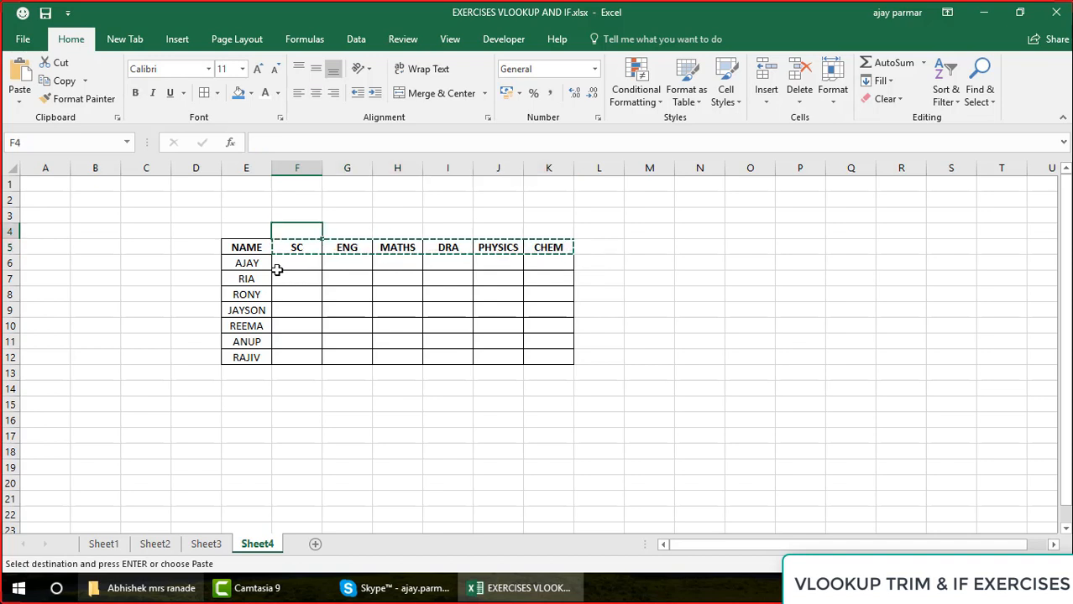
key("ctrl+v")
Enter the reordered subject headers ENG, MATHS, DRA, CHEM and PHYSICS in F5:J5
key("Down")
type("ENG")
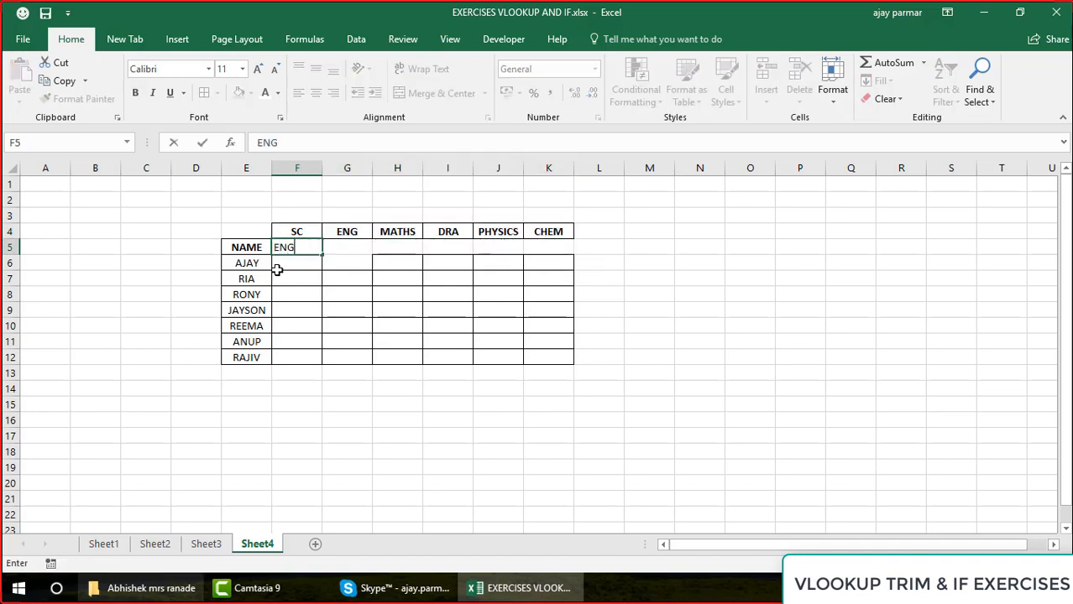
key("Tab")
type("MATH")
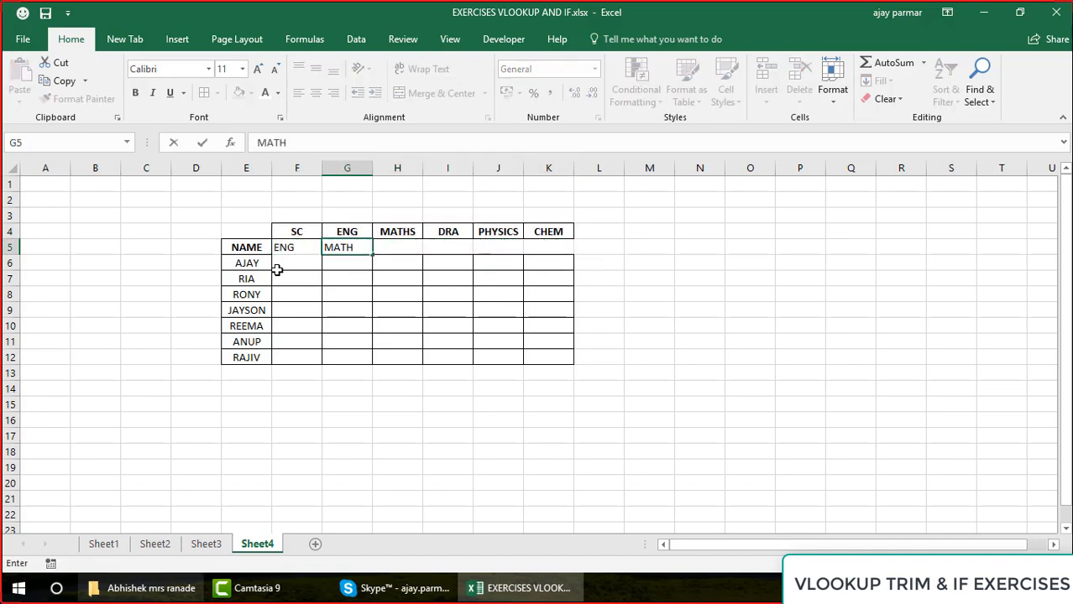
type("S")
key("Tab")
type("DR")
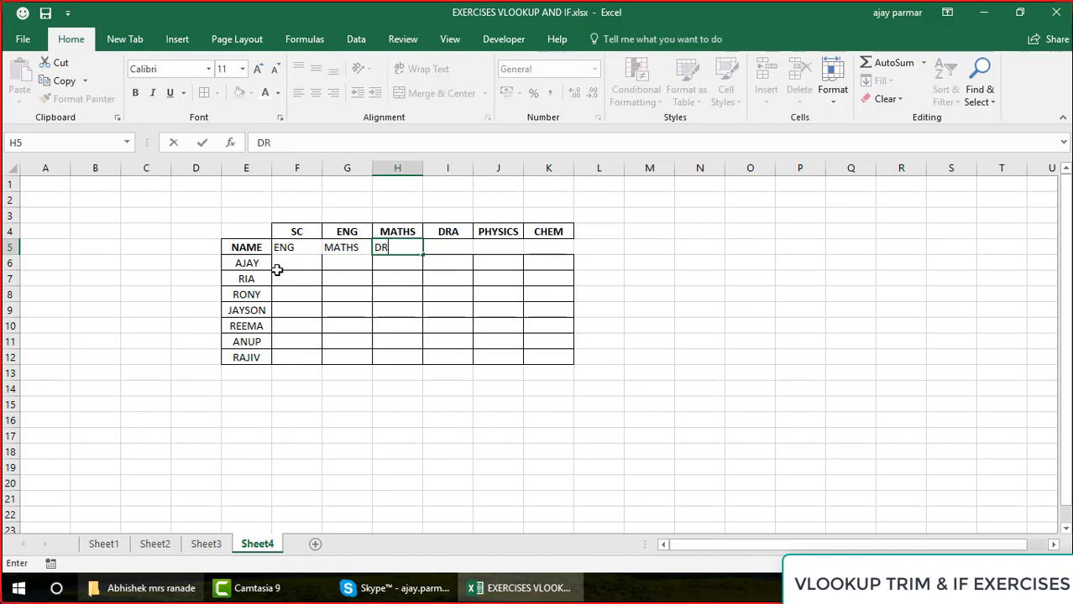
type("A")
key("Tab")
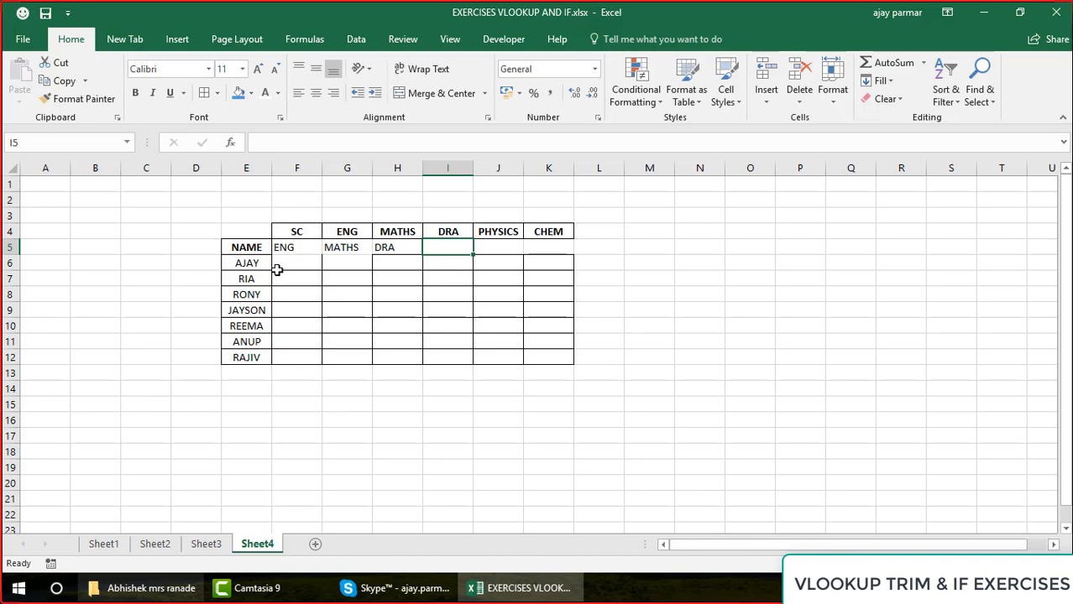
type("CHEM")
key("Tab")
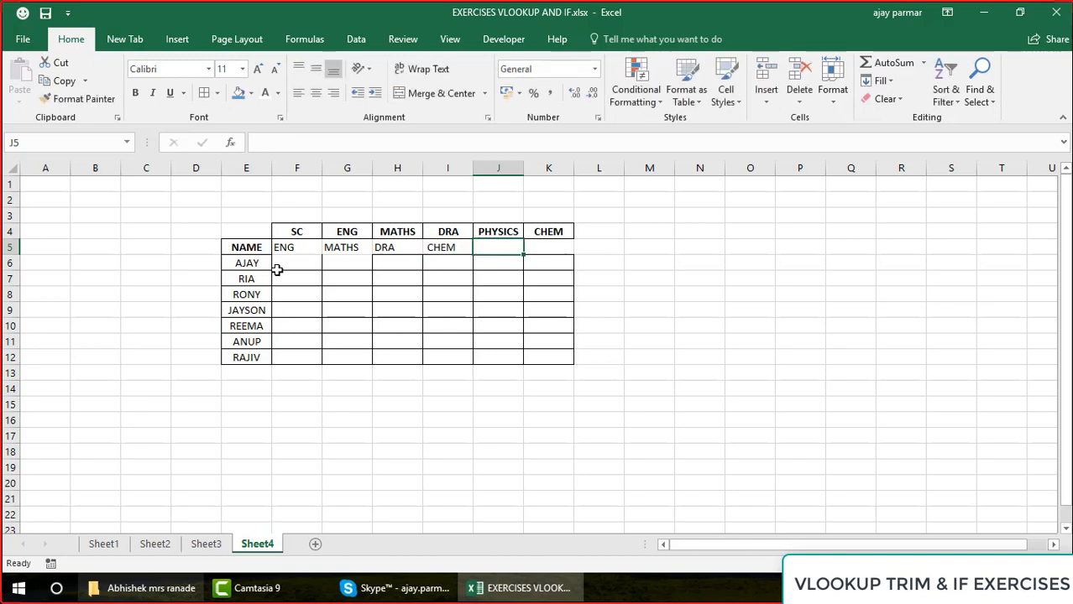
type("P")
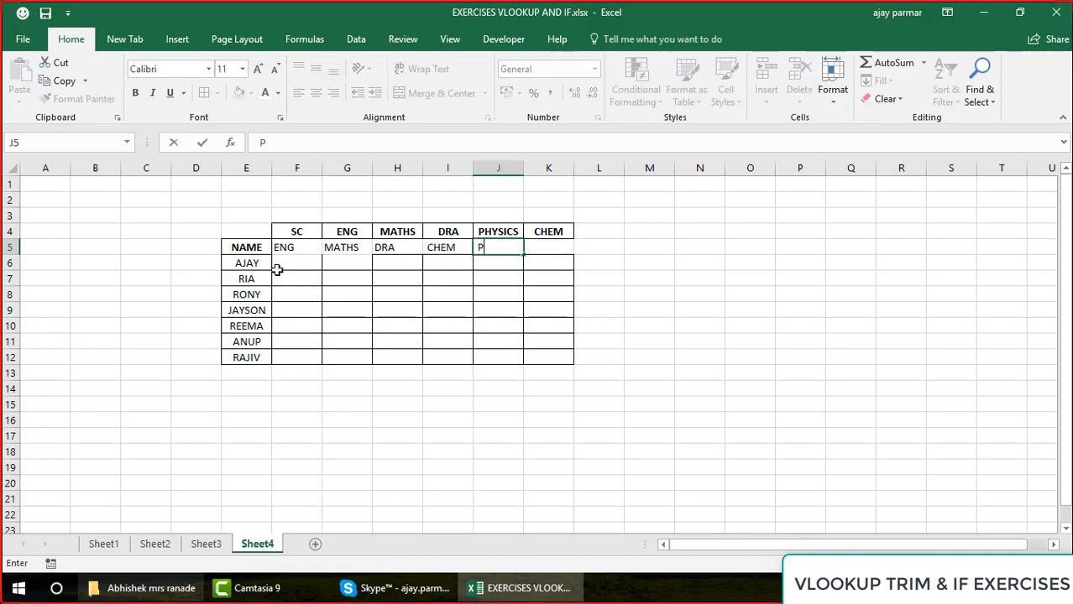
type("HYSICS")
key("Return")
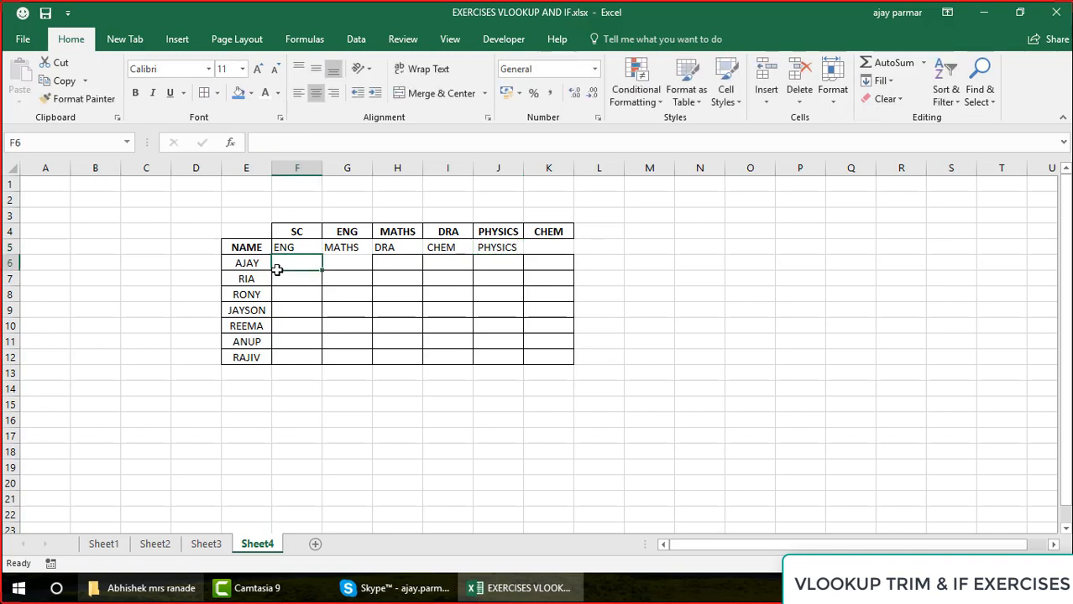
Add stray spaces before the name in E7 and after the names in E9 and E11
left_click(241, 283)
left_click(317, 136)
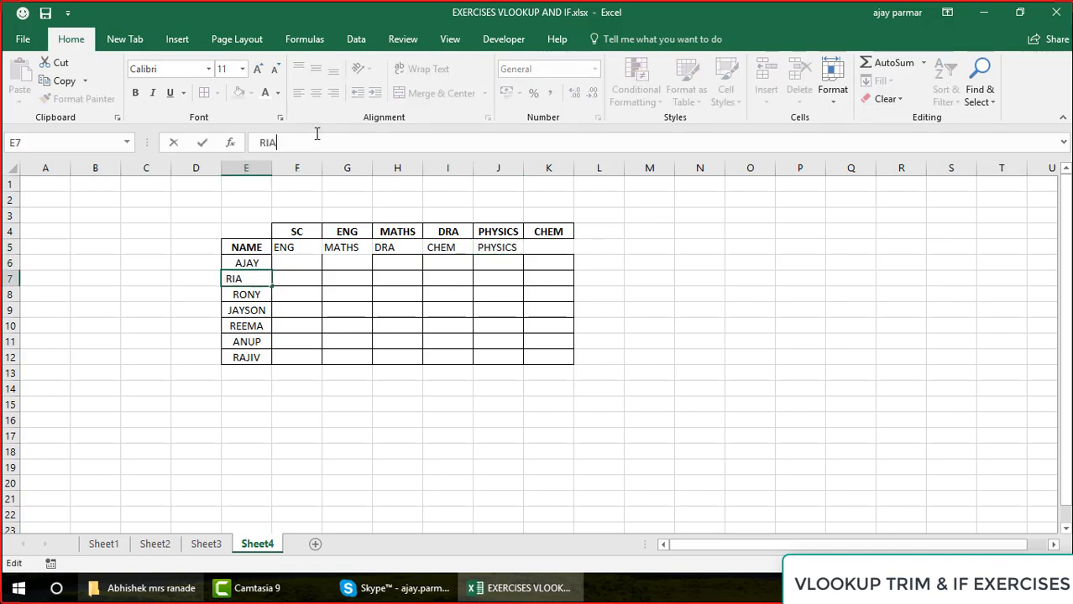
key("Return")
key("Return")
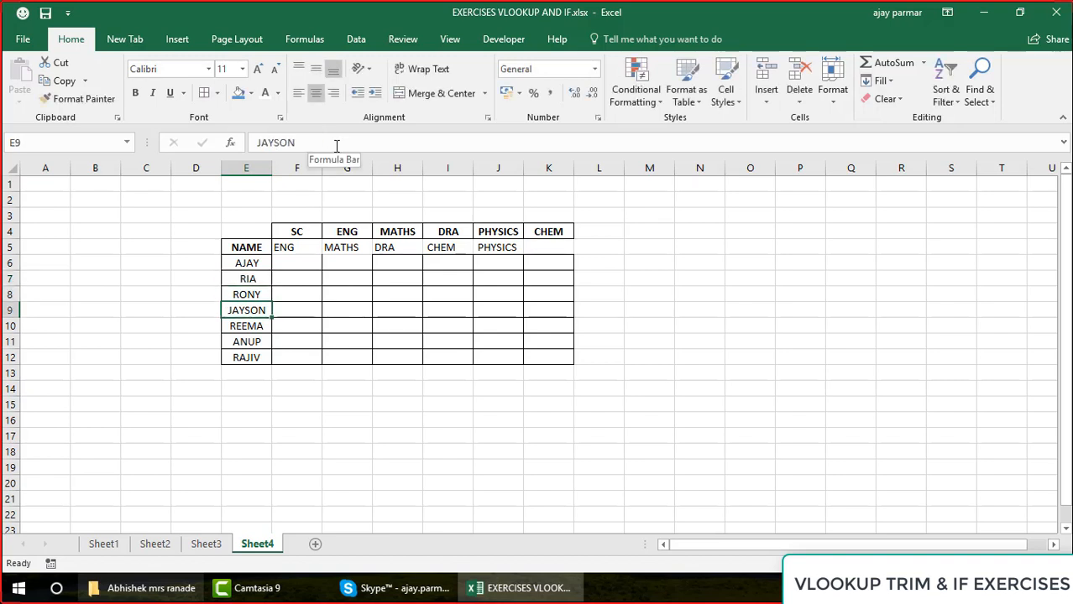
left_click(336, 146)
key("Return")
key("Return")
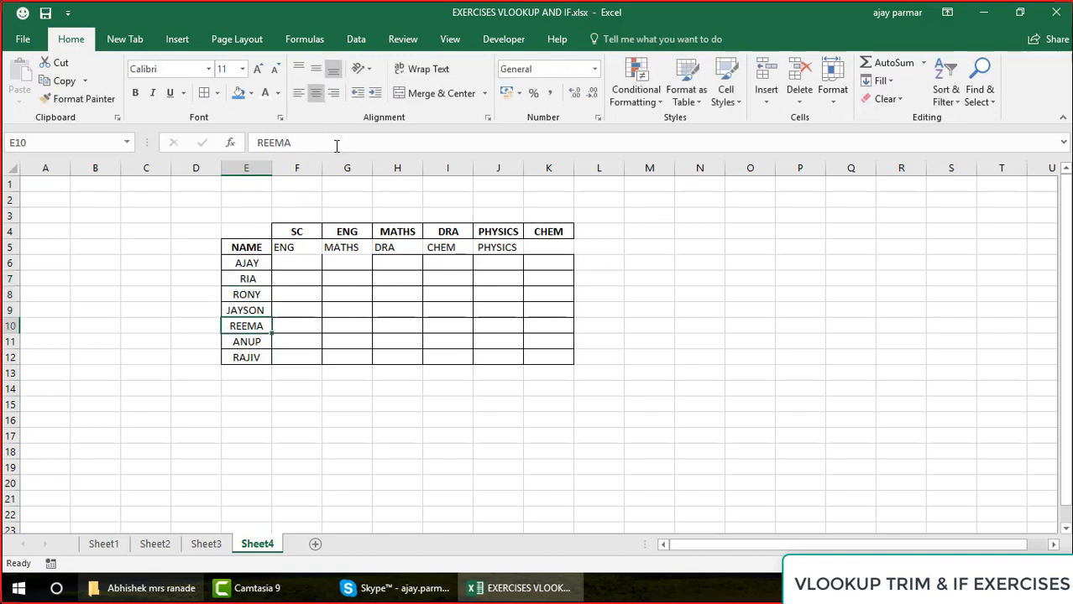
left_click(335, 146)
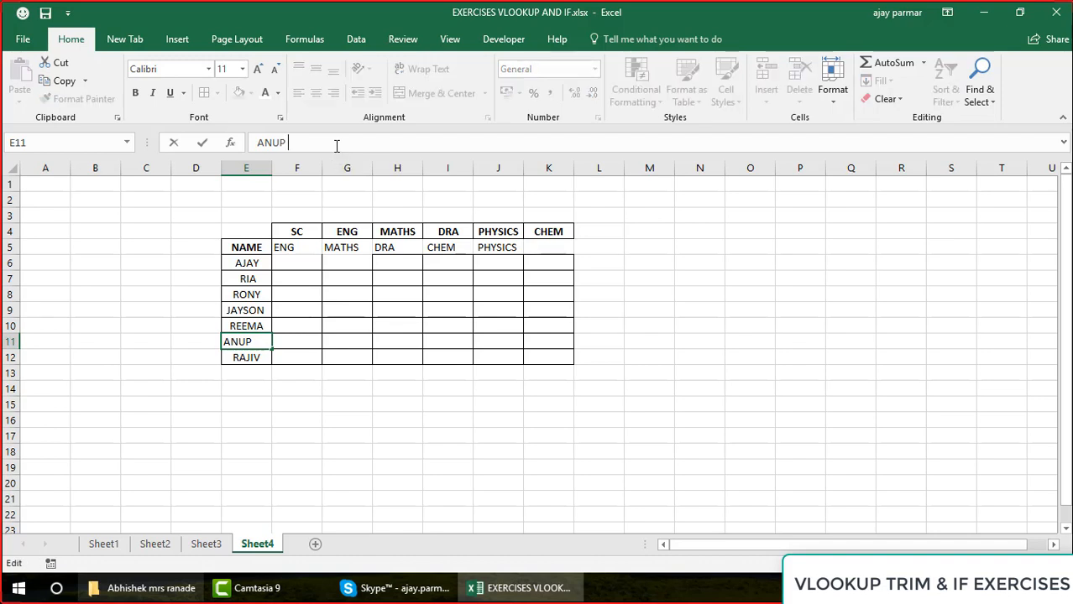
key("BackSpace")
key("Return")
Clear the old subject headers in F4:K4 above the new header row
key("Up")
key("Up")
key("Up")
key("Up")
key("Up")
key("Up")
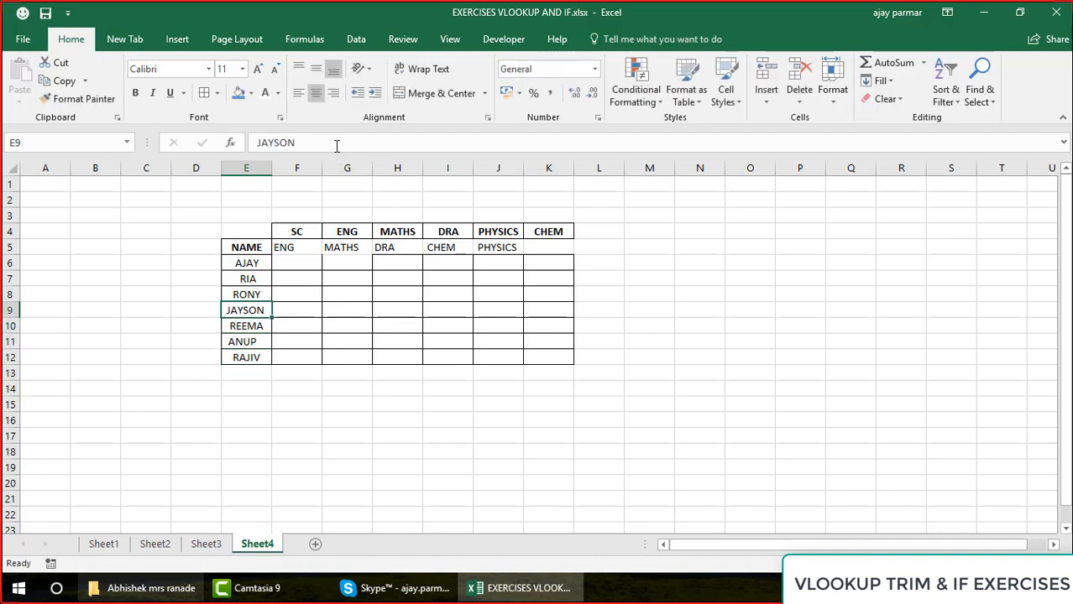
key("Up")
key("Up")
key("Up")
key("Down")
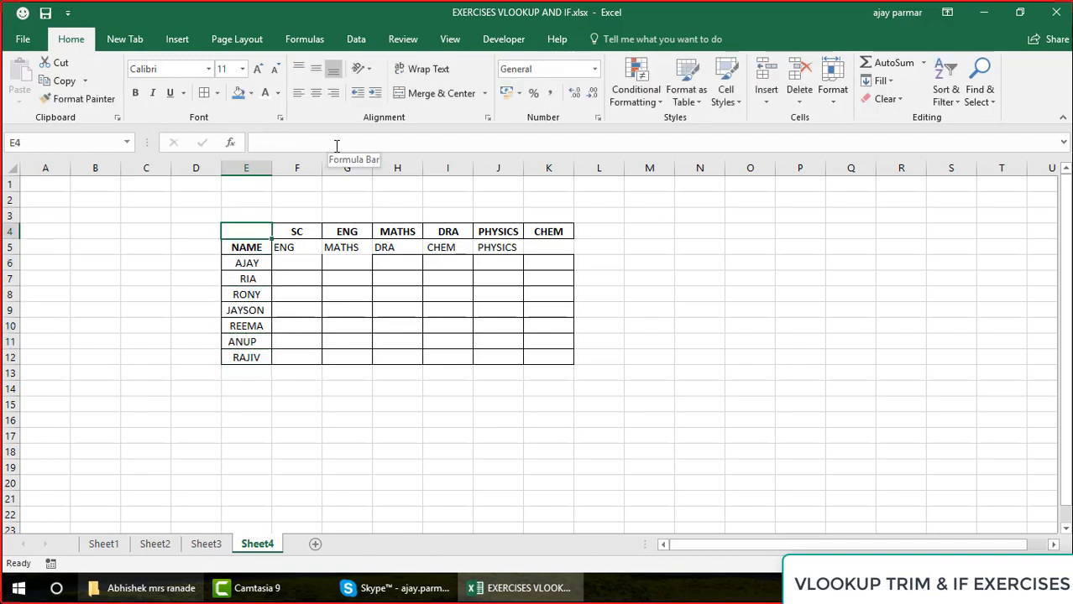
key("Right")
key("ctrl+shift+Right")
key("Delete")
Apply thick outside borders to the headers in F5:J5 and delete the unused column K
key("Down")
key("Right")
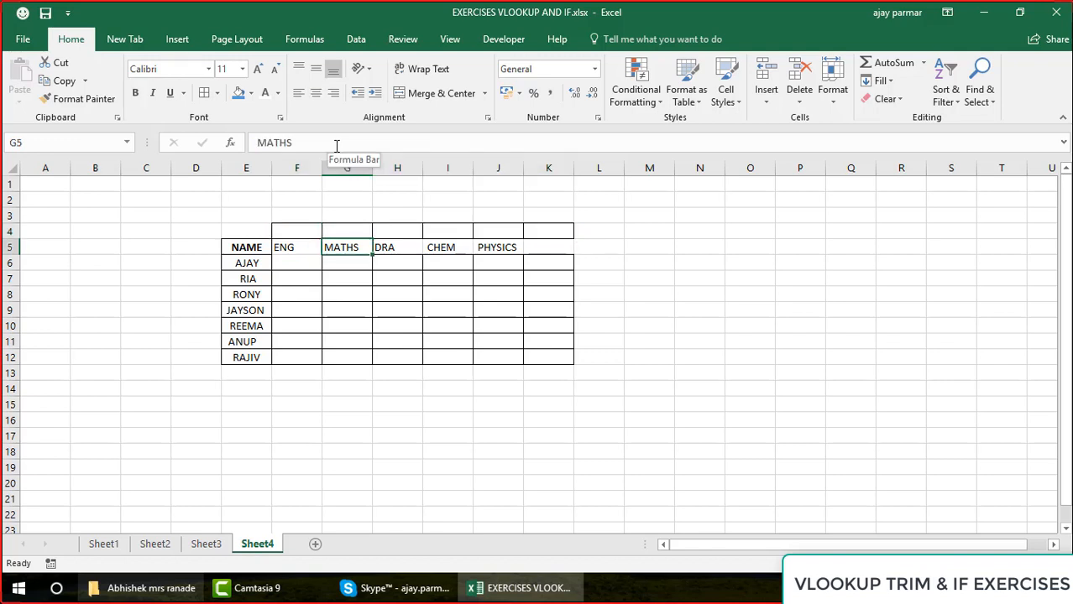
key("Left")
key("shift+Right")
key("shift+Right")
key("shift+Right")
key("shift+Right")
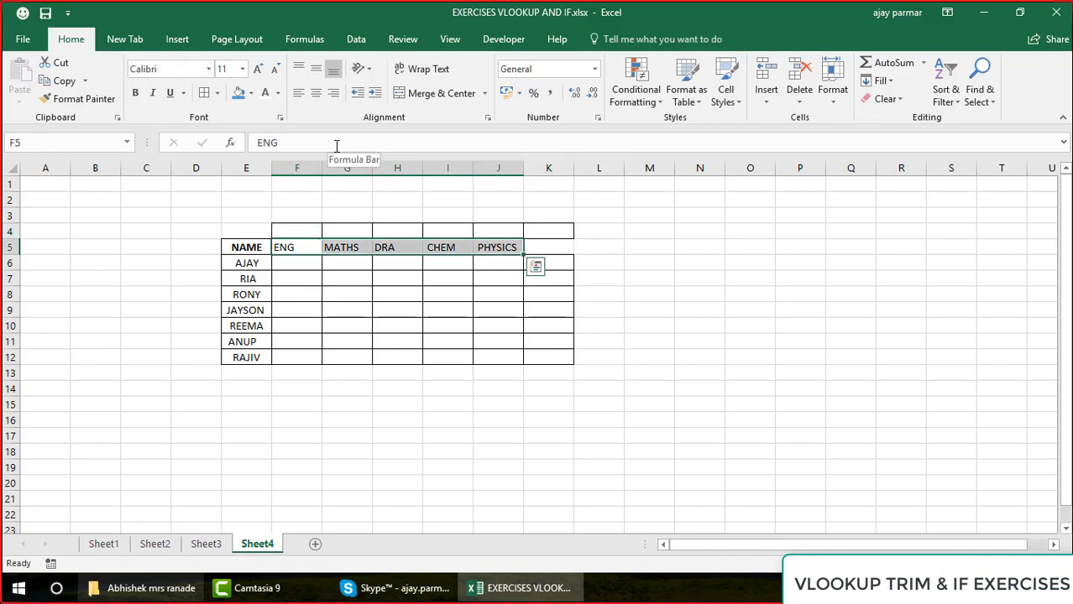
left_click(216, 94)
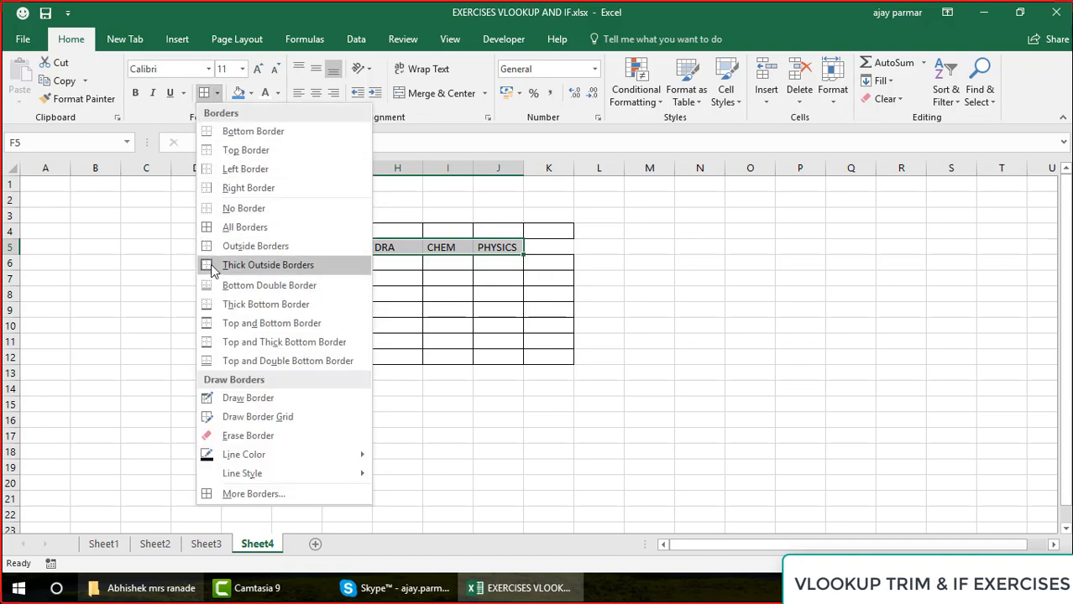
left_click(212, 265)
left_click(548, 169)
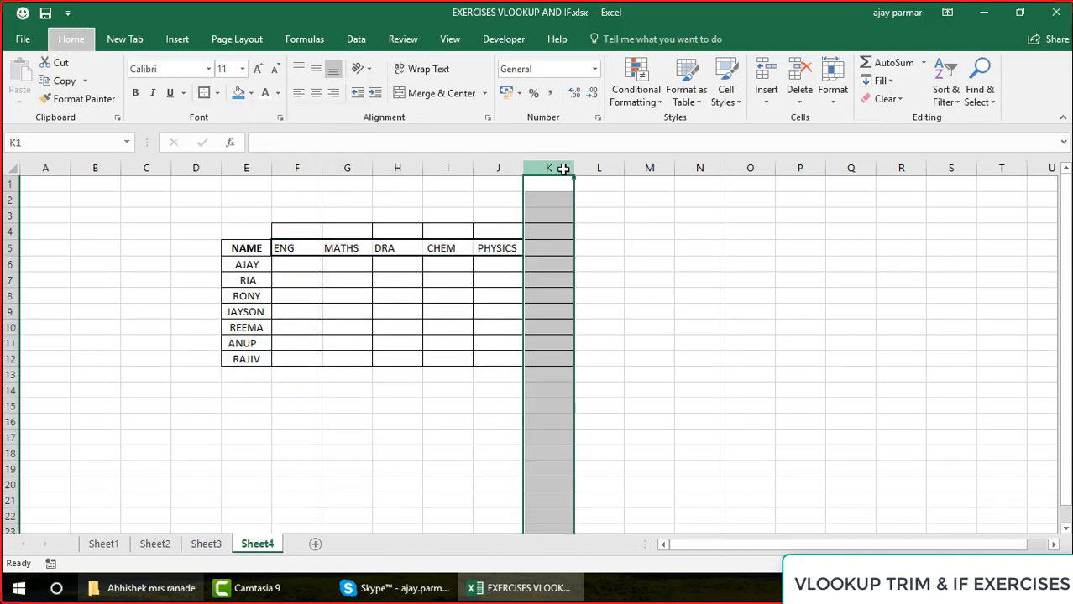
key("ctrl+minus")
Centre the headers in E5:J5 and format E5:J12 with font size 16, a thick outside border and wider columns
left_click(276, 268)
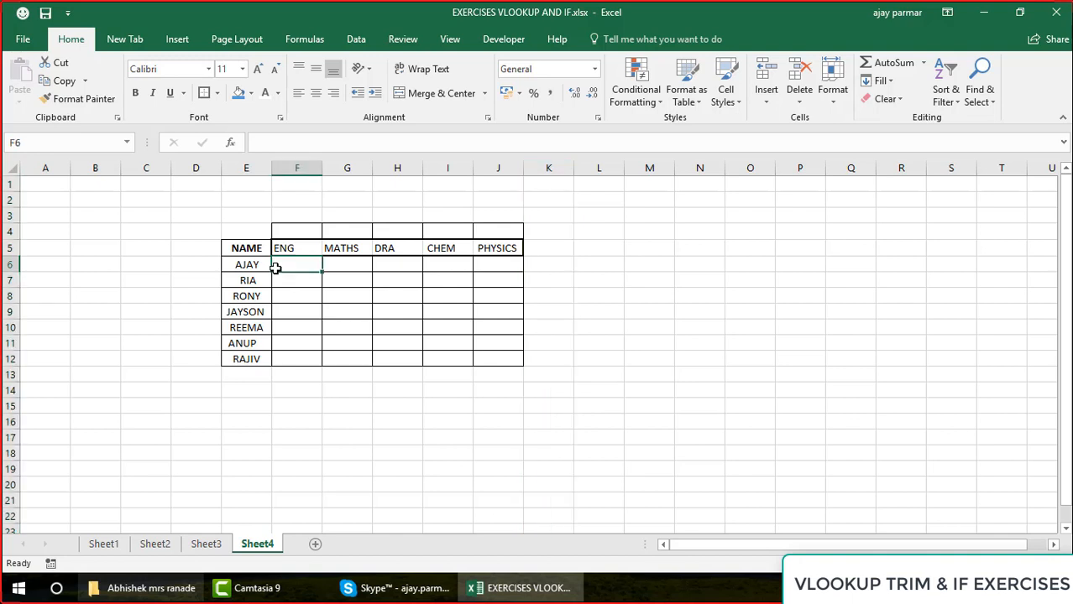
key("Up")
key("Left")
key("shift+Right")
key("shift+Right")
key("shift+Right")
key("shift+Right")
key("shift+Right")
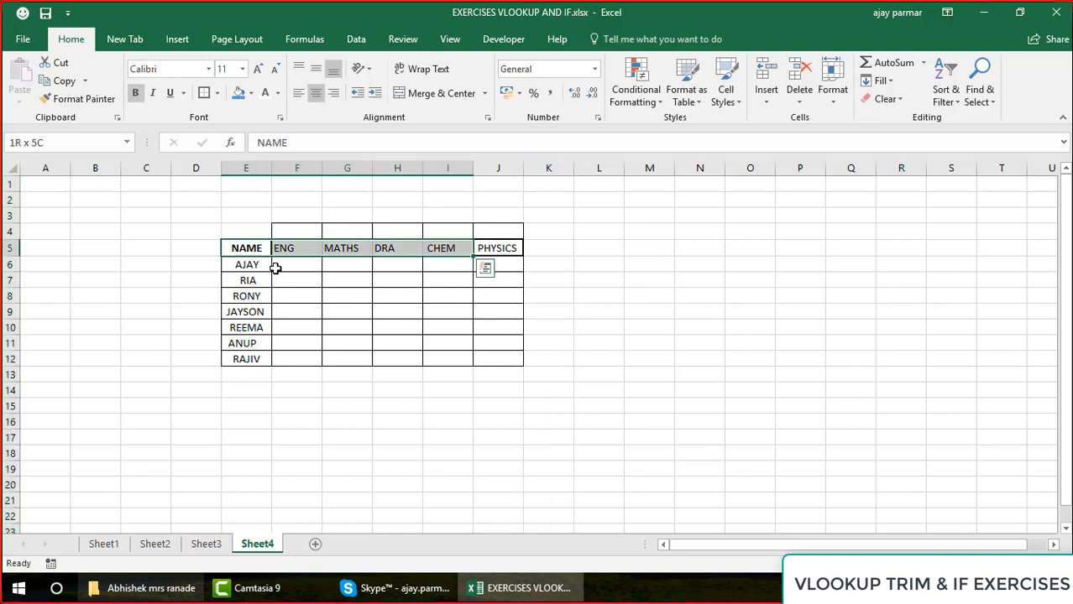
left_click(314, 94)
left_click(314, 94)
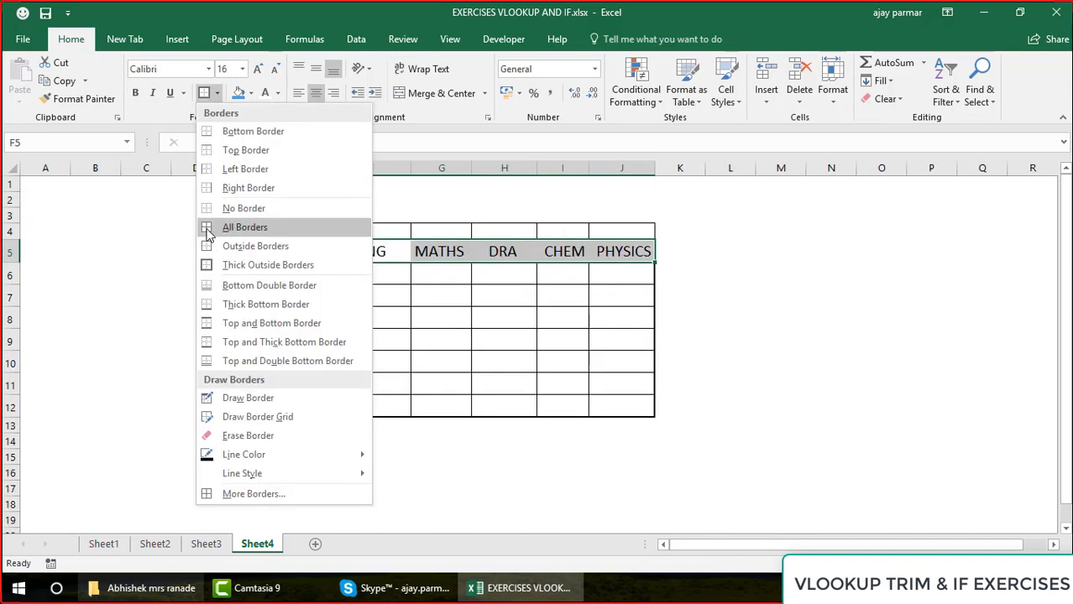
left_click(252, 263)
left_click(794, 202)
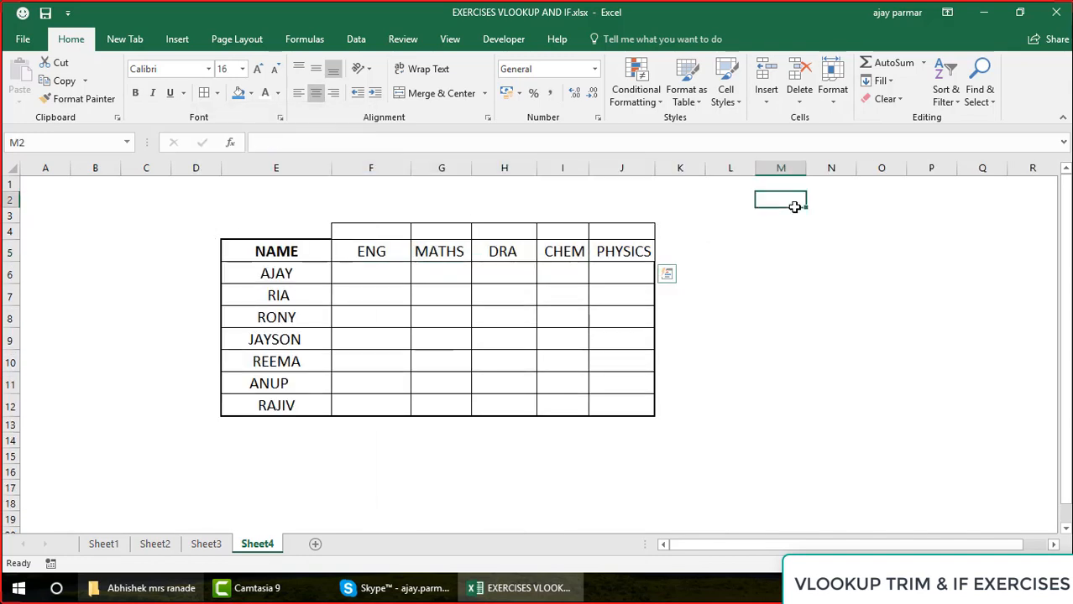
Enter the first exercise condition in M1 as IF PHYSICS AND CHEM - > 80 - PASS
key("Up")
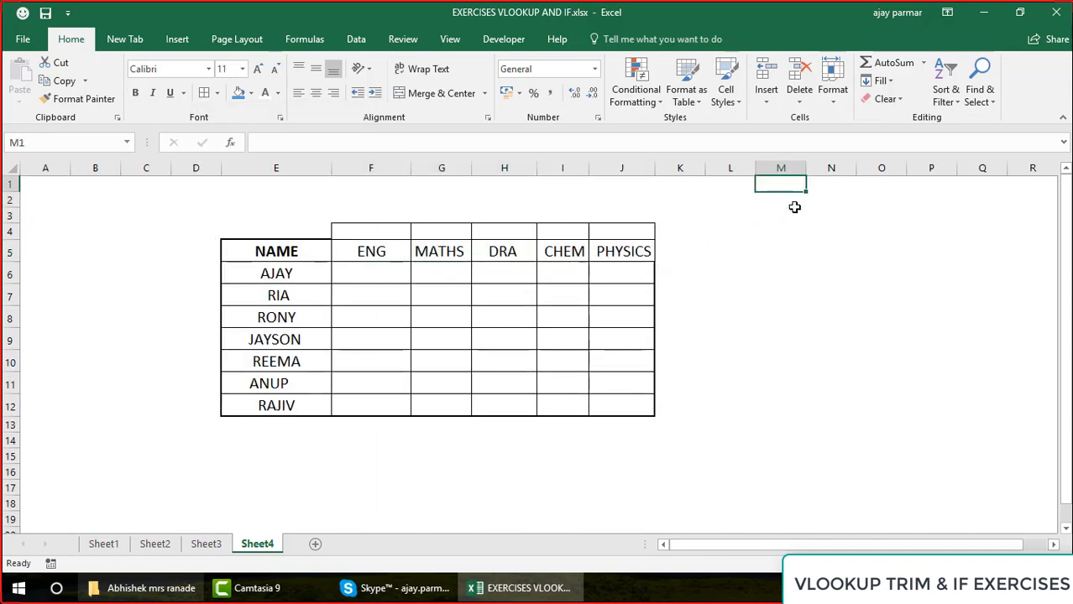
type("IF")
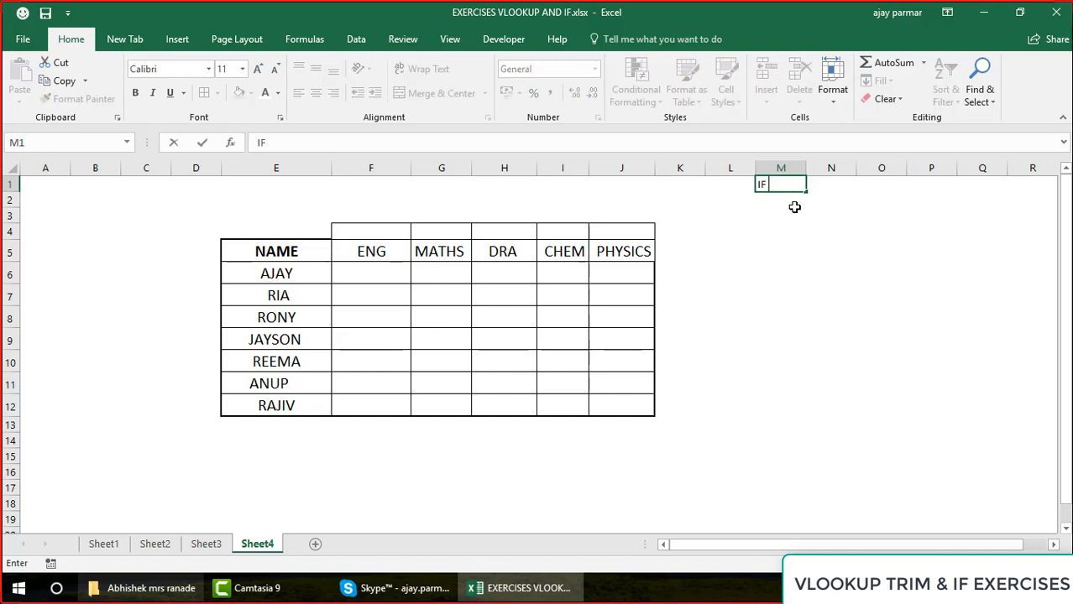
type(" PHSY")
key("BackSpace")
key("BackSpace")
type("SY")
key("BackSpace")
key("BackSpace")
type("YSICS AND CHEM ")
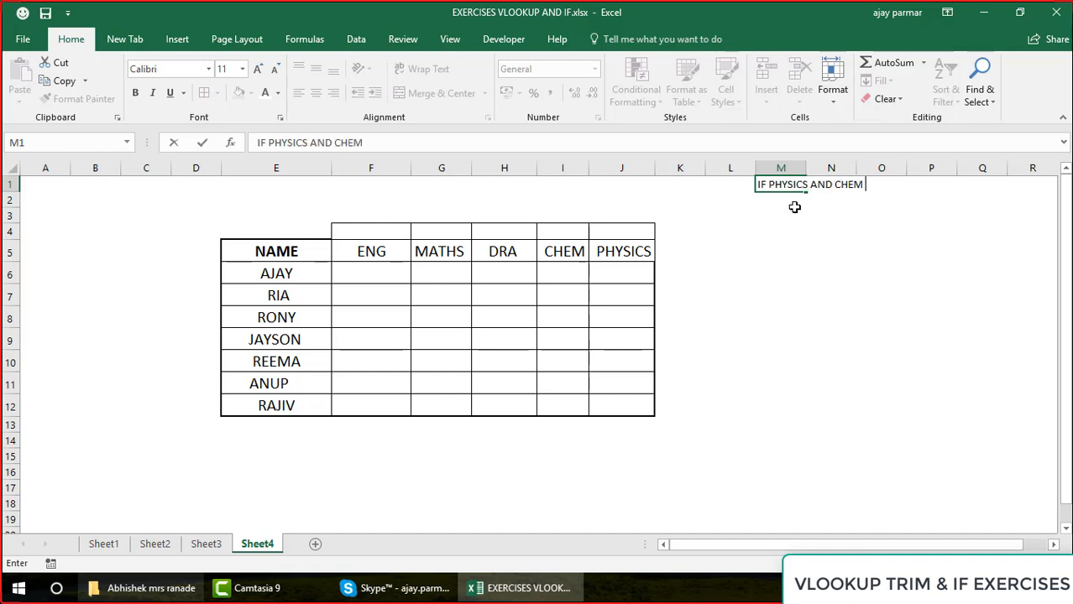
type("- > 80 - PASS")
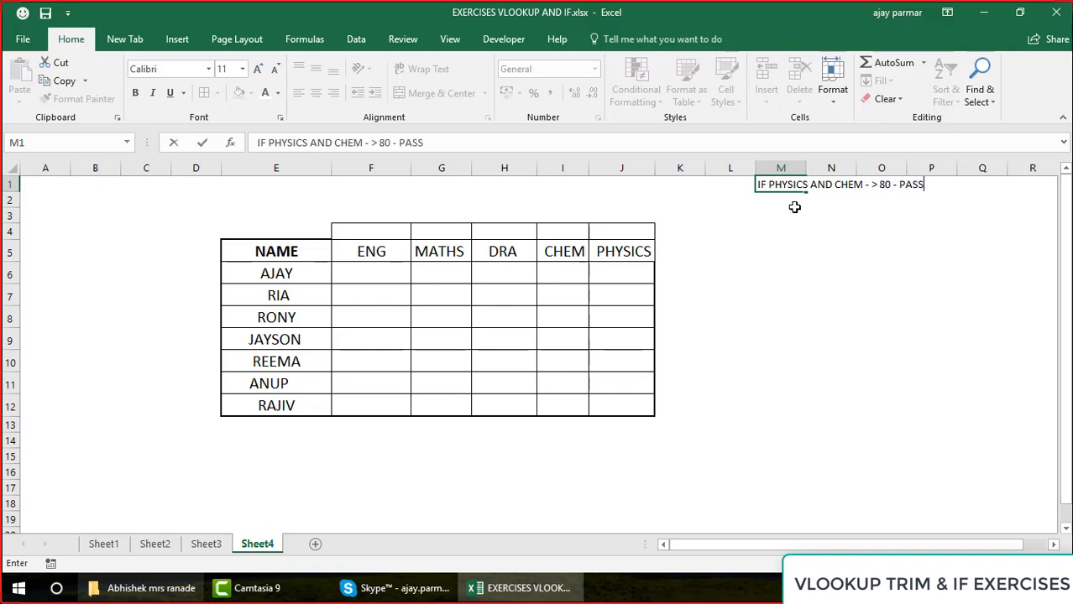
key("Return")
Write the second exercise condition in M2, beginning with IF THE TOTAL OF ALL SUBJECTS >
type("IF")
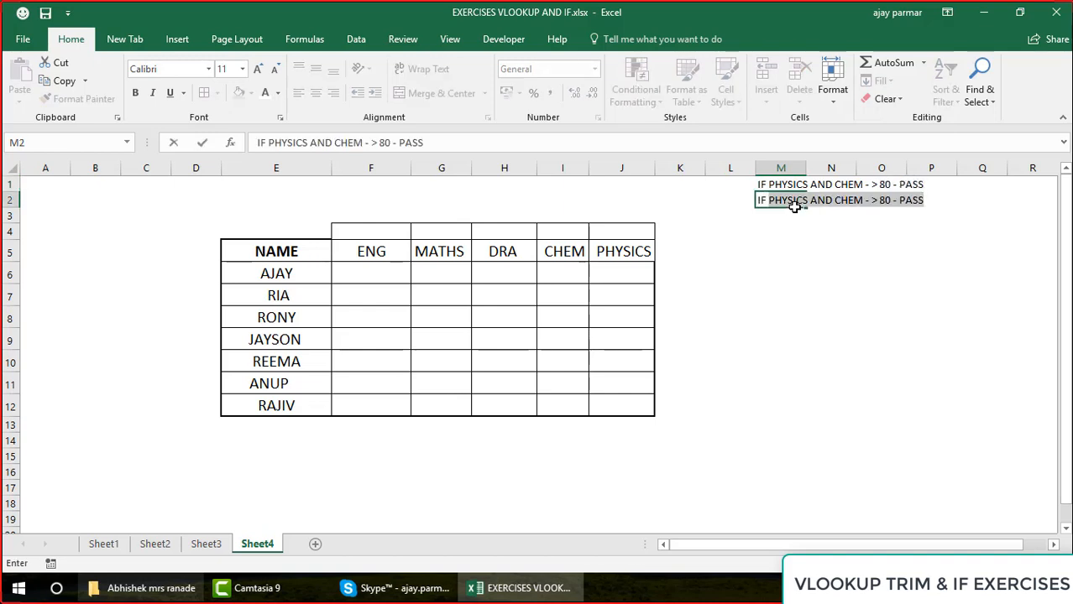
type(" IN ALL")
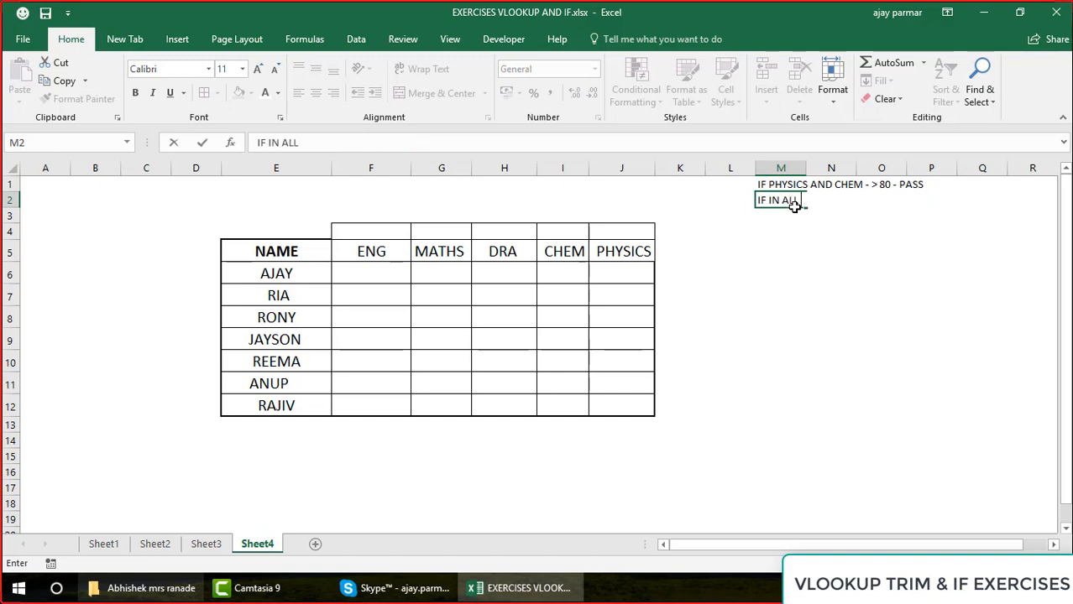
type(" SUBJECTS")
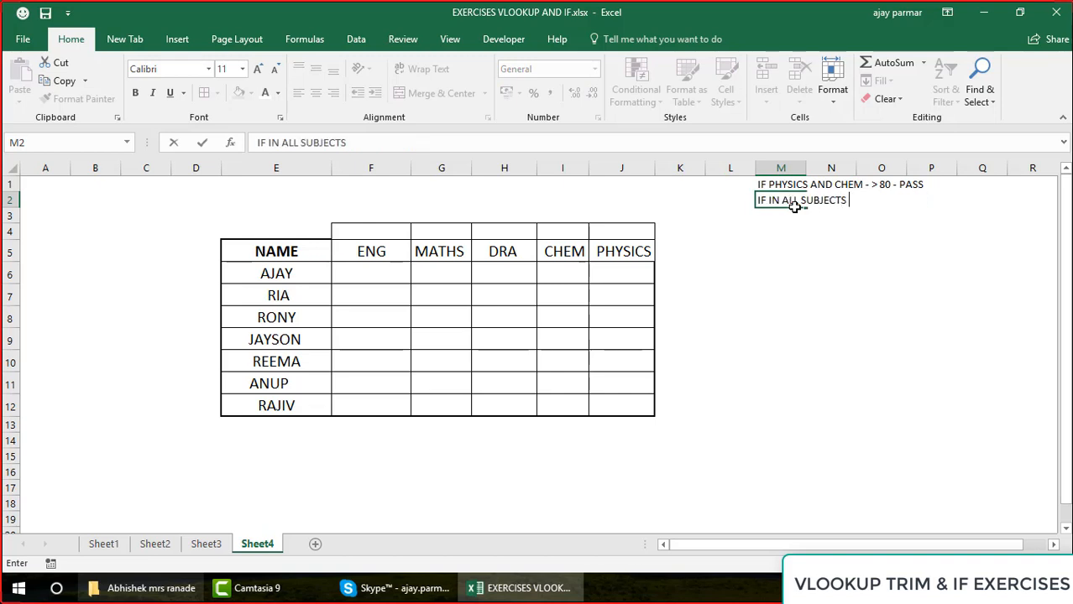
key("BackSpace")
key("BackSpace")
key("BackSpace")
key("BackSpace")
key("BackSpace")
key("BackSpace")
key("BackSpace")
key("BackSpace")
key("BackSpace")
key("BackSpace")
key("BackSpace")
key("BackSpace")
key("BackSpace")
key("BackSpace")
key("BackSpace")
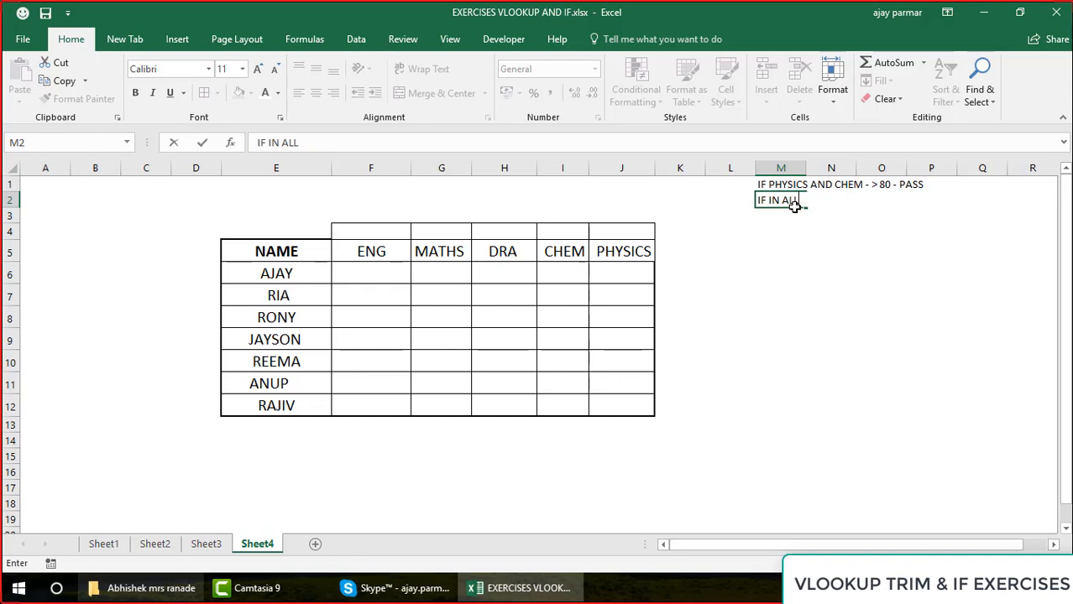
type("THT TOT")
key("BackSpace")
key("BackSpace")
key("BackSpace")
key("BackSpace")
key("BackSpace")
type("E TOTAL O")
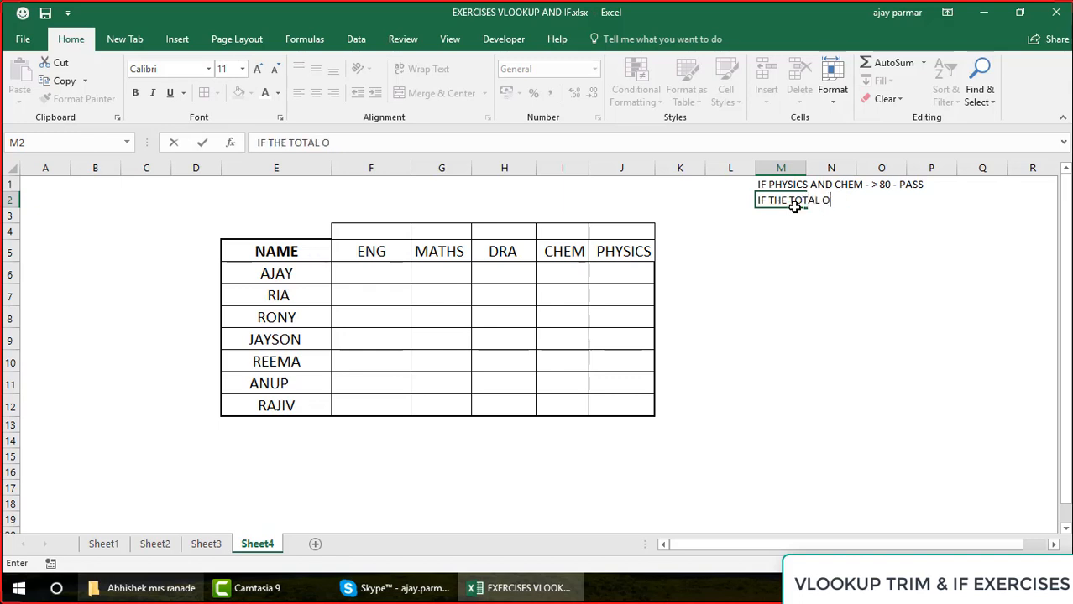
type("F ALL SUBJECTS ")
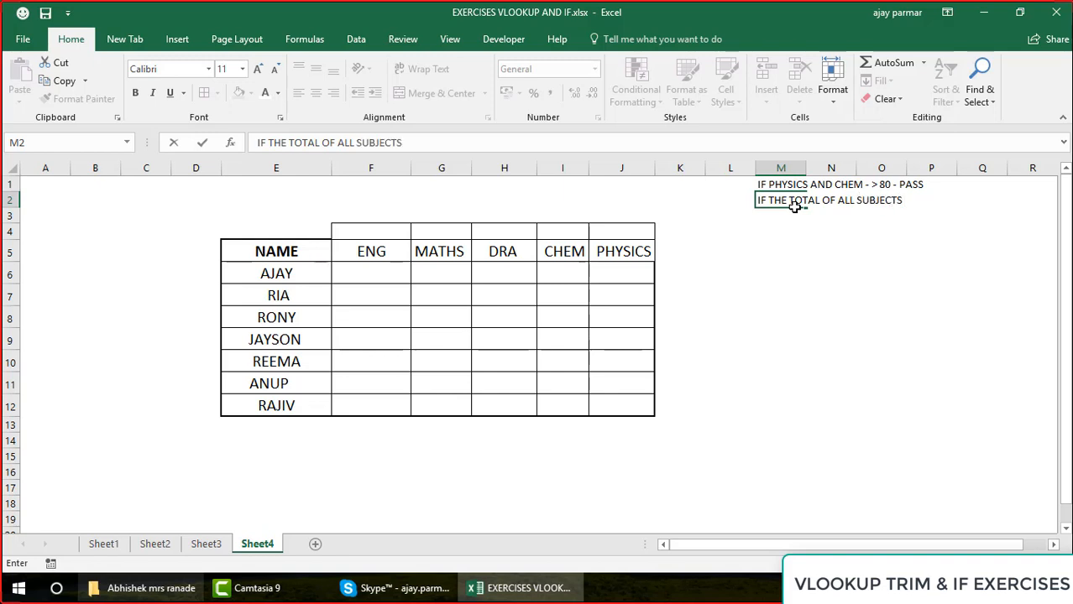
type("> 300")
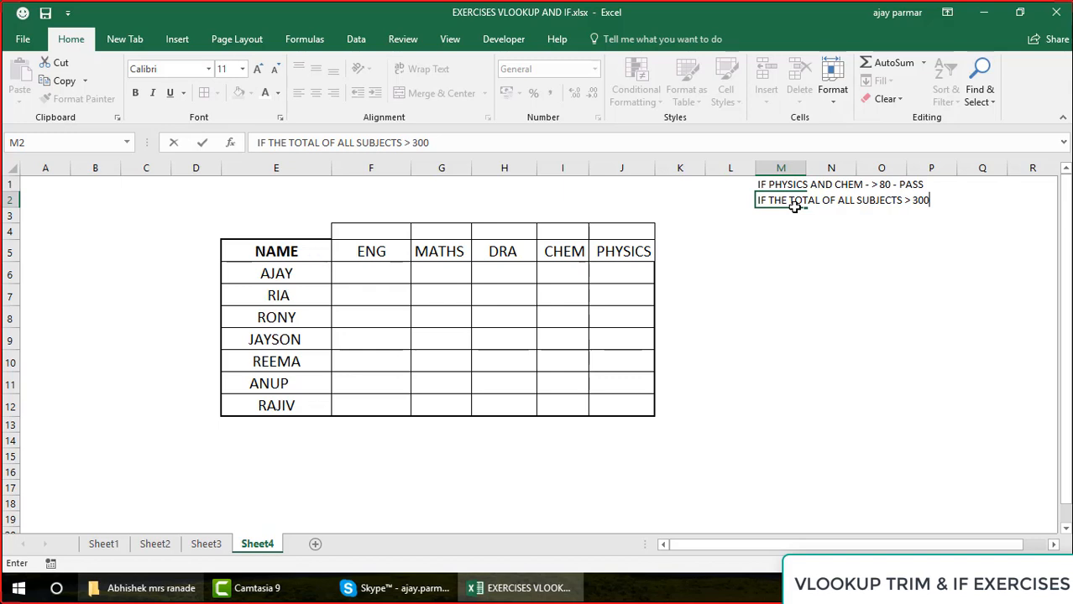
Complete the rule in M2 so it reads "IF THE TOTAL OF ALL SUBJECTS > 300 - PASS"
type("- PASS")
key("Return")
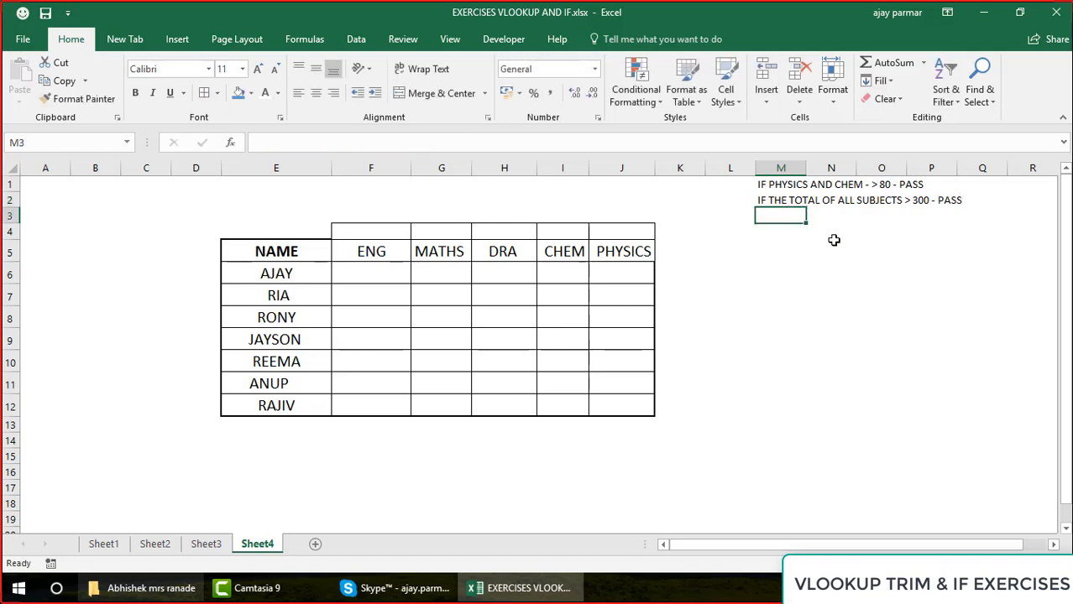
Enter the rule "IF THE AVG OF SUBJECTS > 50 - IN PROGRESS" in M3 and "ELSE FAIL" in M4
type("IF THE AVG O")
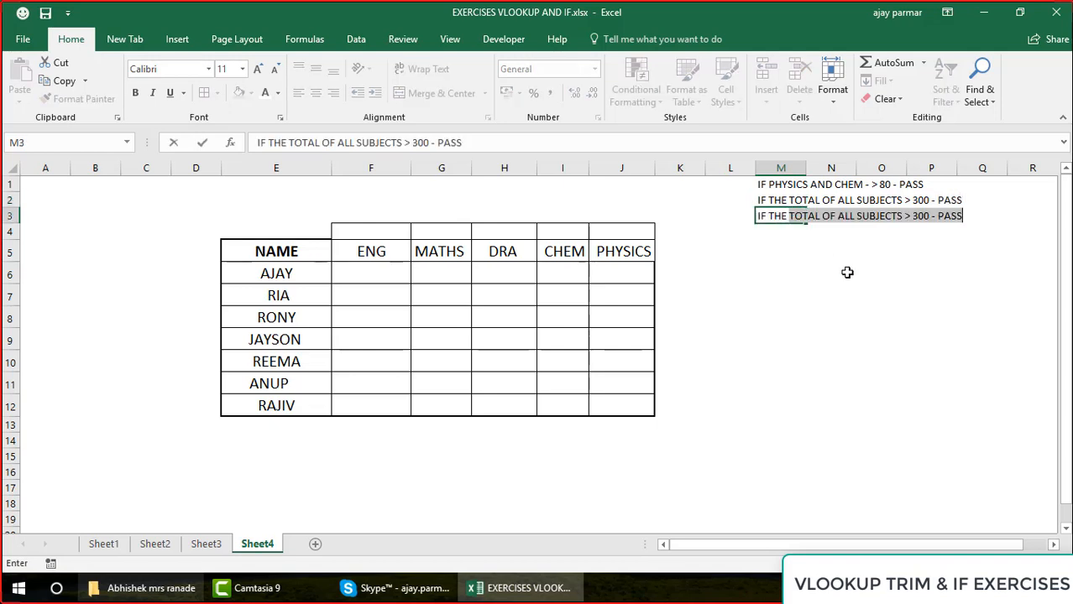
type("F ")
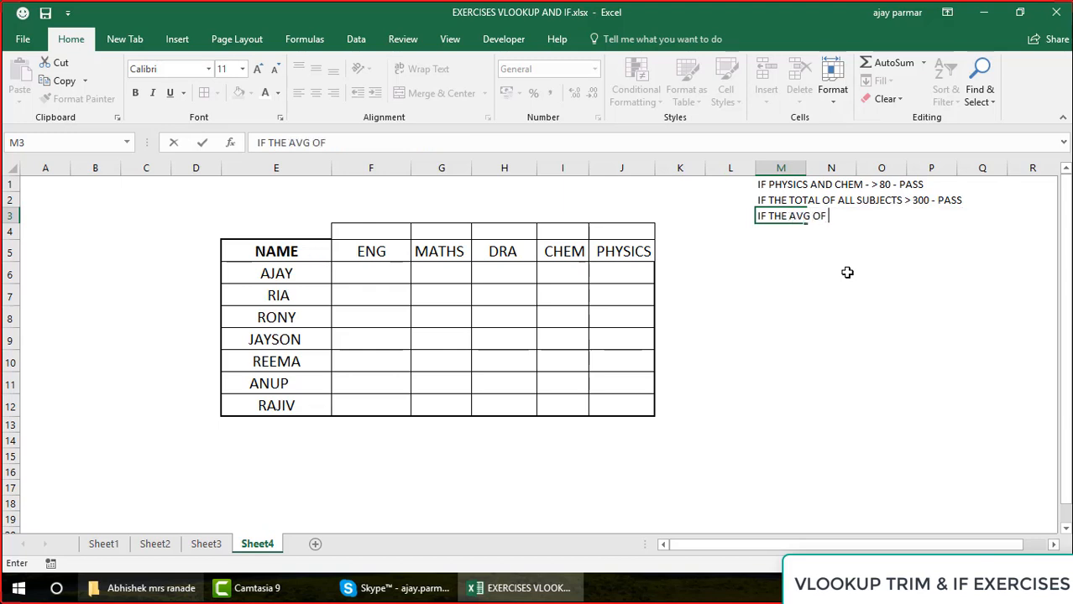
type("SUBJECTS")
key("BackSpace")
key("BackSpace")
key("BackSpace")
type("CTS")
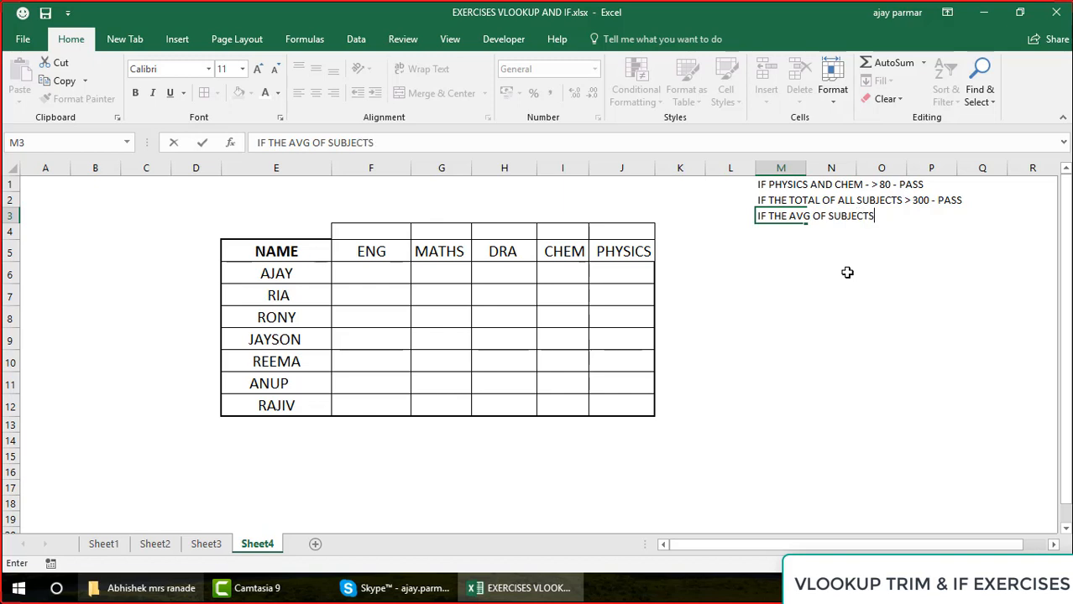
key("BackSpace")
type("S > 50 - IN PROGRESS")
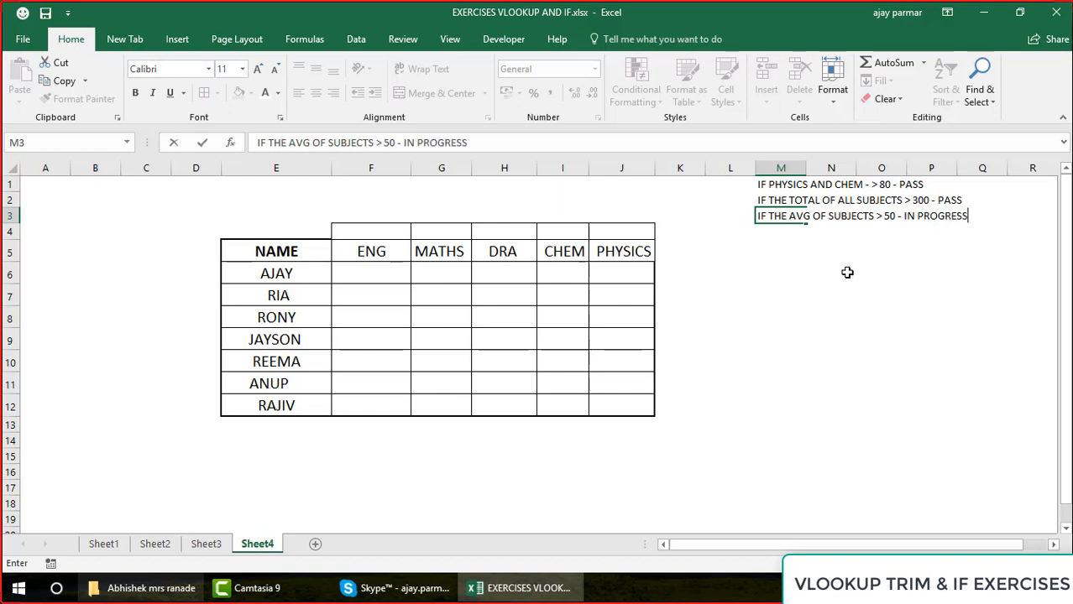
key("Return")
type("ELSE FAIL")
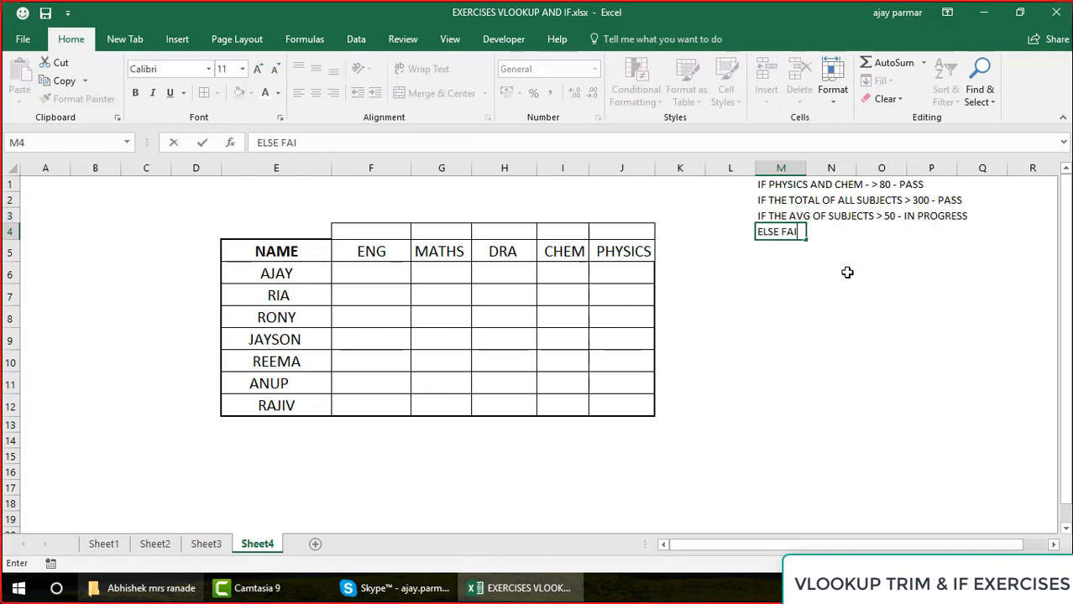
key("Return")
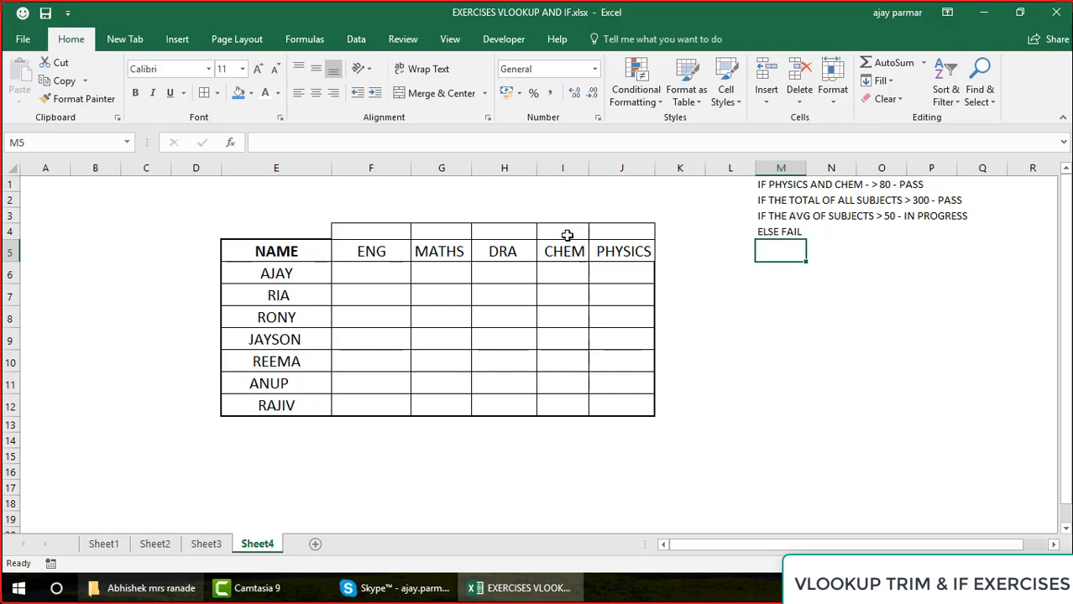
left_click(377, 252)
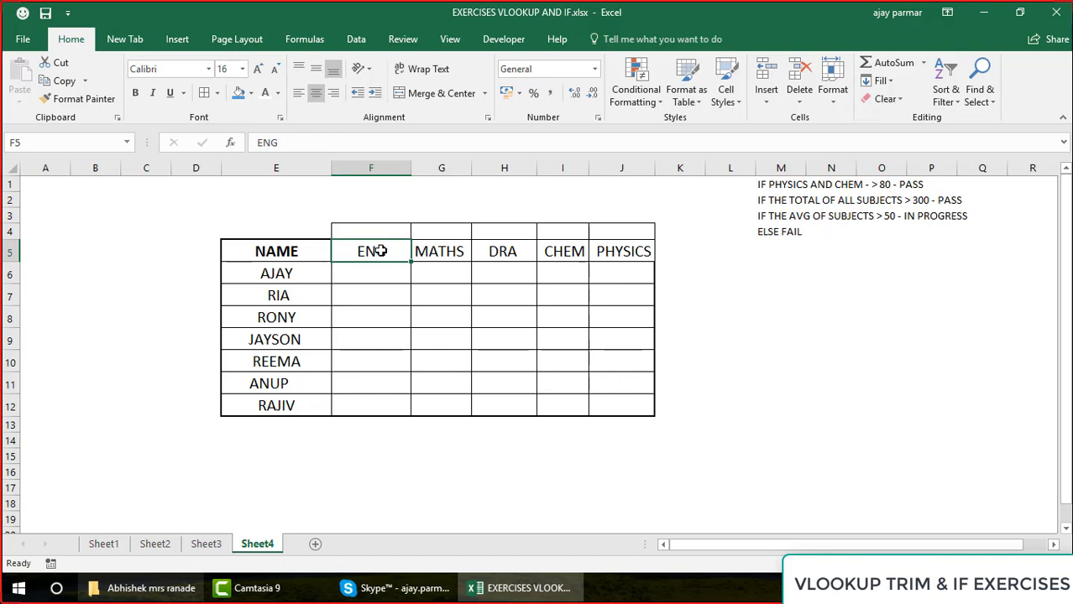
left_click(453, 253)
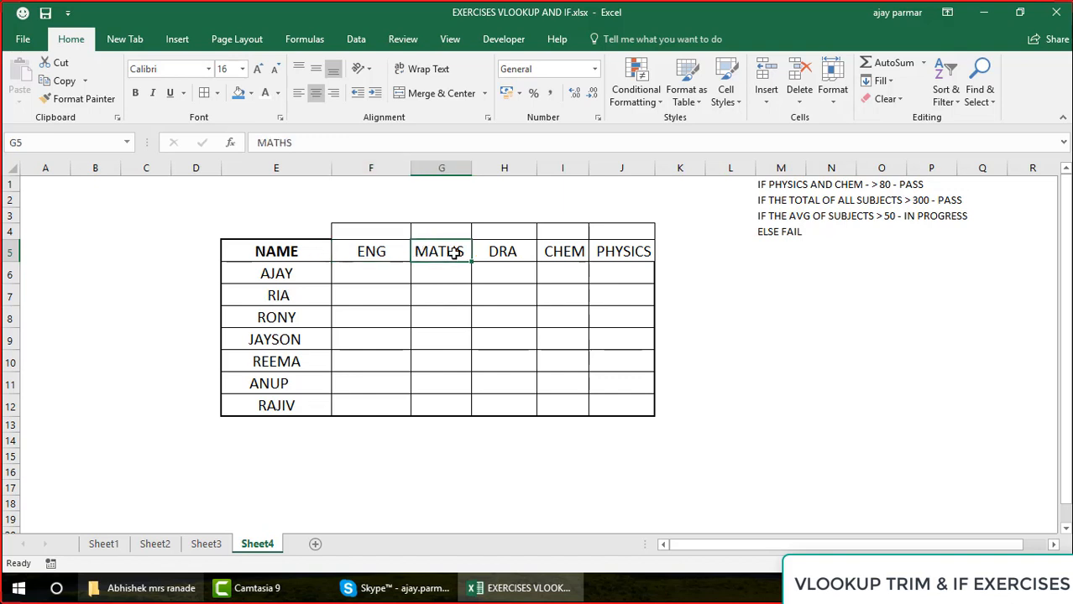
left_click(494, 255)
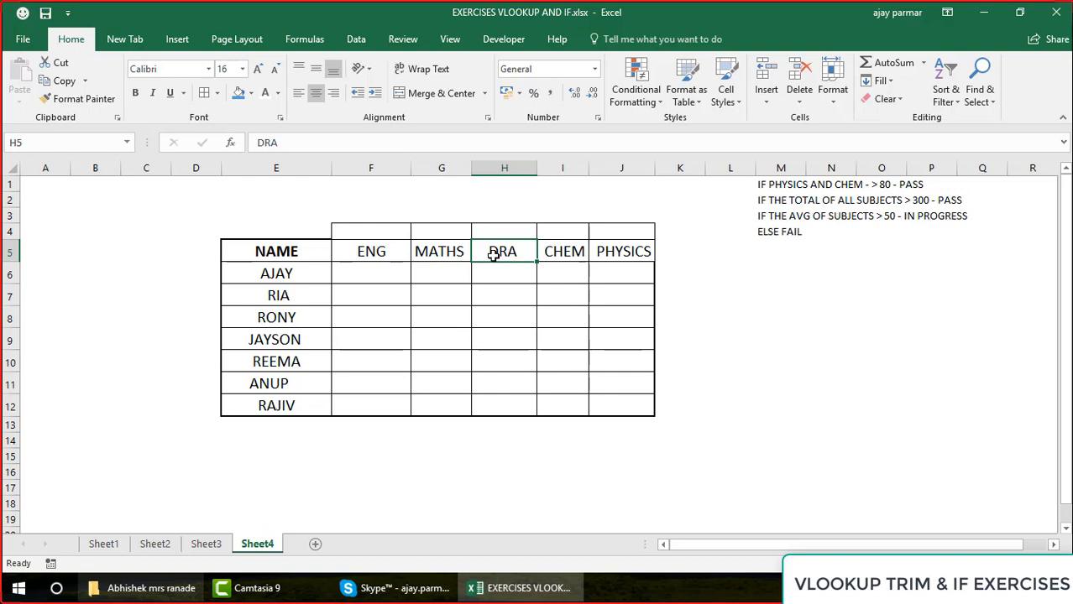
On Sheet3, add the headers TOTAL in L3 and AVG in M3, beside the marks table
left_click(205, 551)
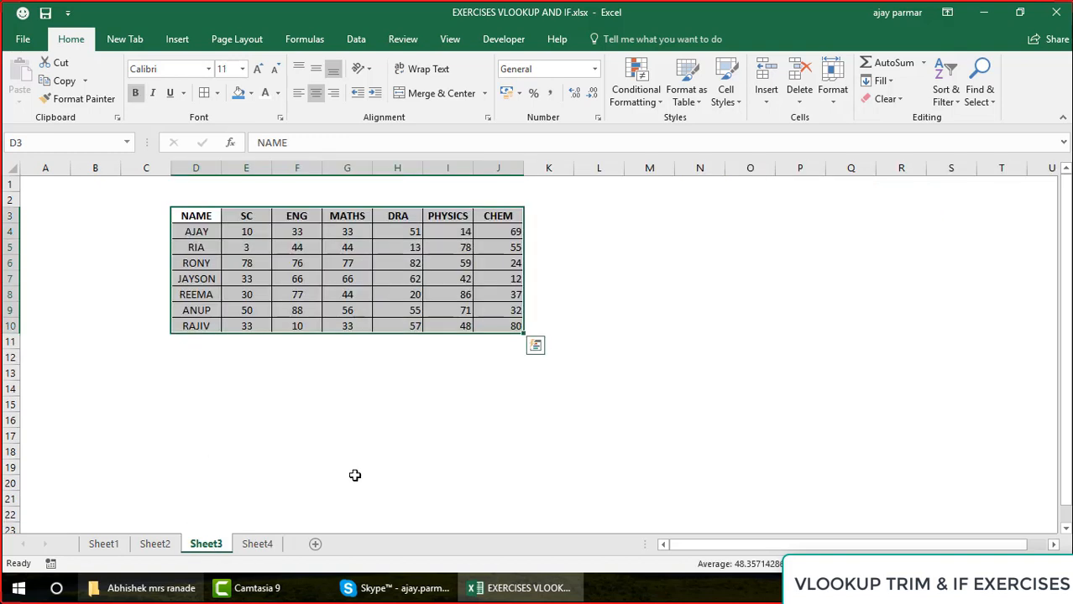
left_click(582, 243)
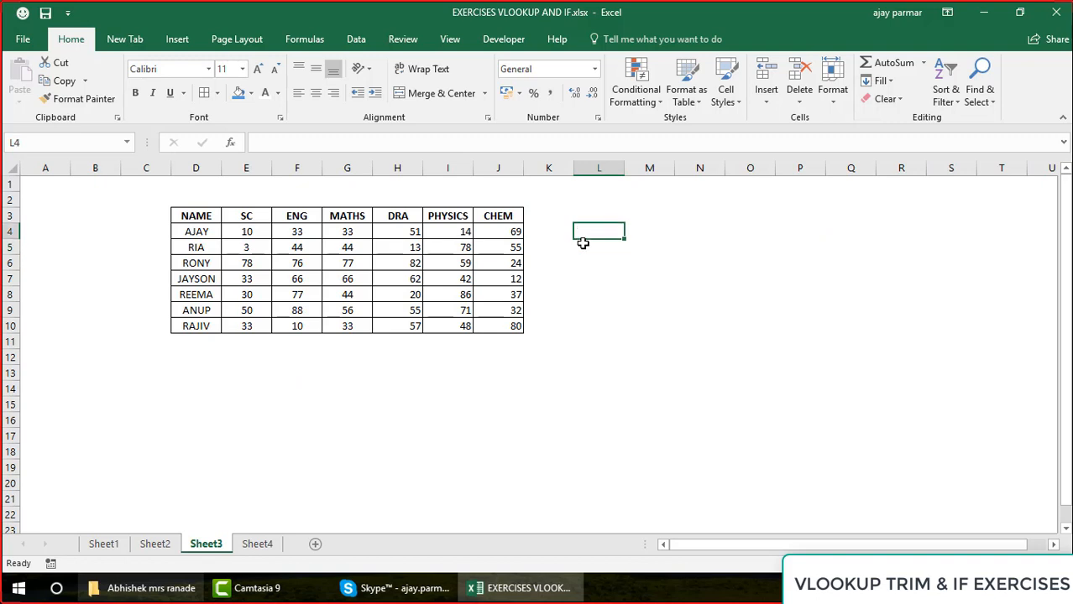
key("Up")
key("Up")
type("TOTAL")
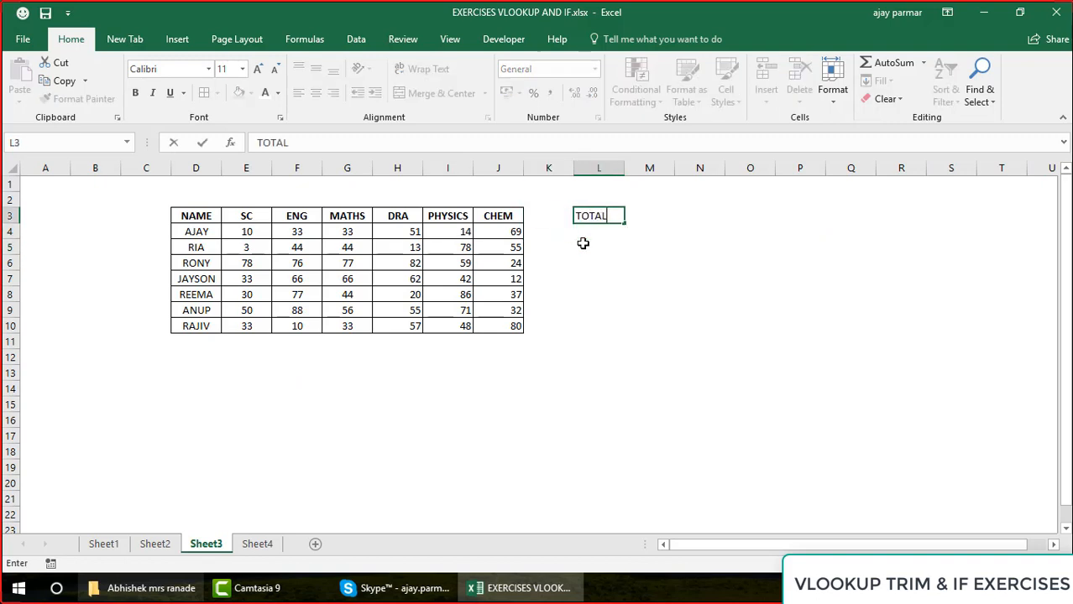
key("Return")
key("Up")
key("Right")
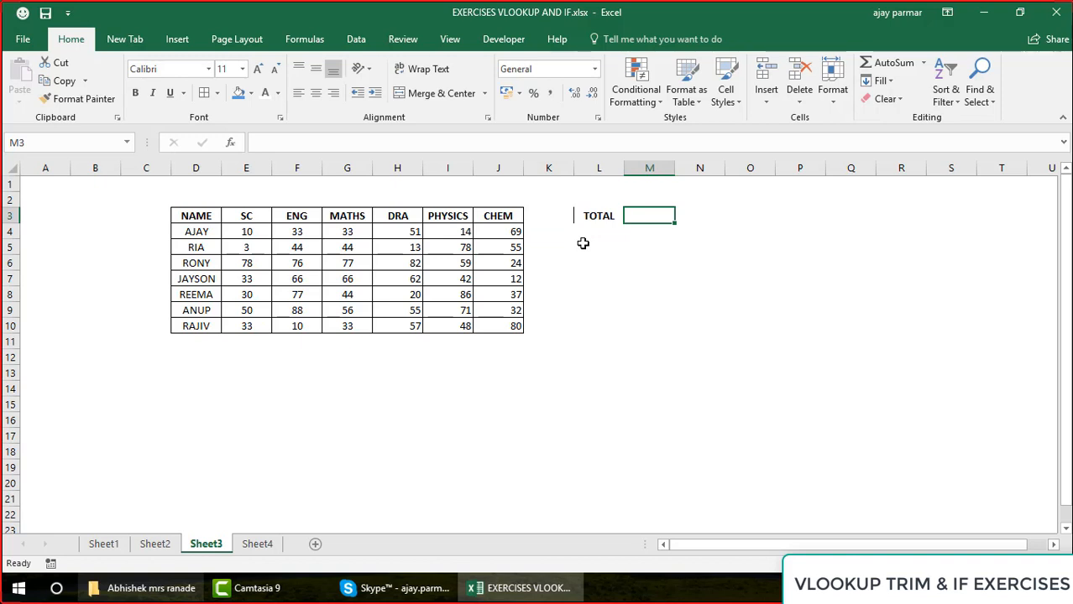
type("AVG")
key("Return")
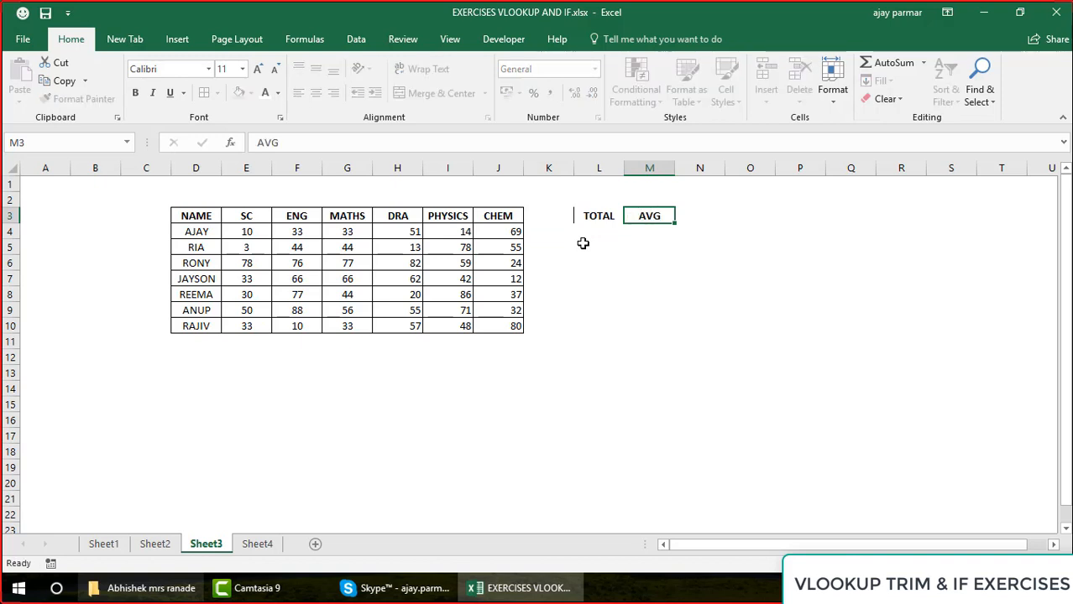
Apply all borders to the TOTAL and AVG header cells L3:M3
key("Left")
key("Up")
key("shift+Right")
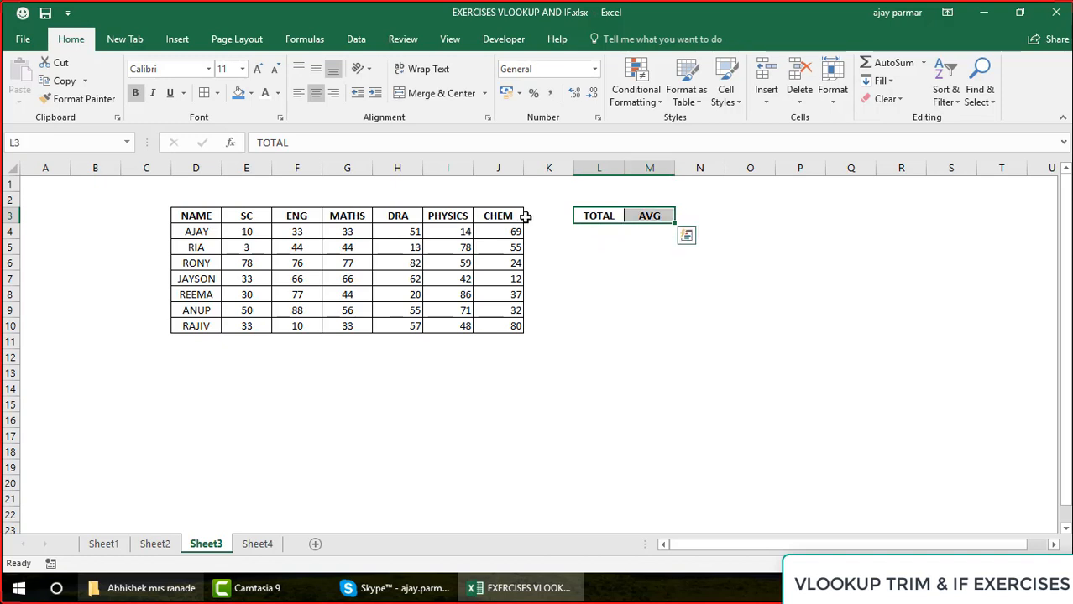
left_click(210, 97)
Total the first student's marks in L4 with =SUM(E4:J4) and fill the formula down to L10
left_click(599, 229)
type("=SUM(")
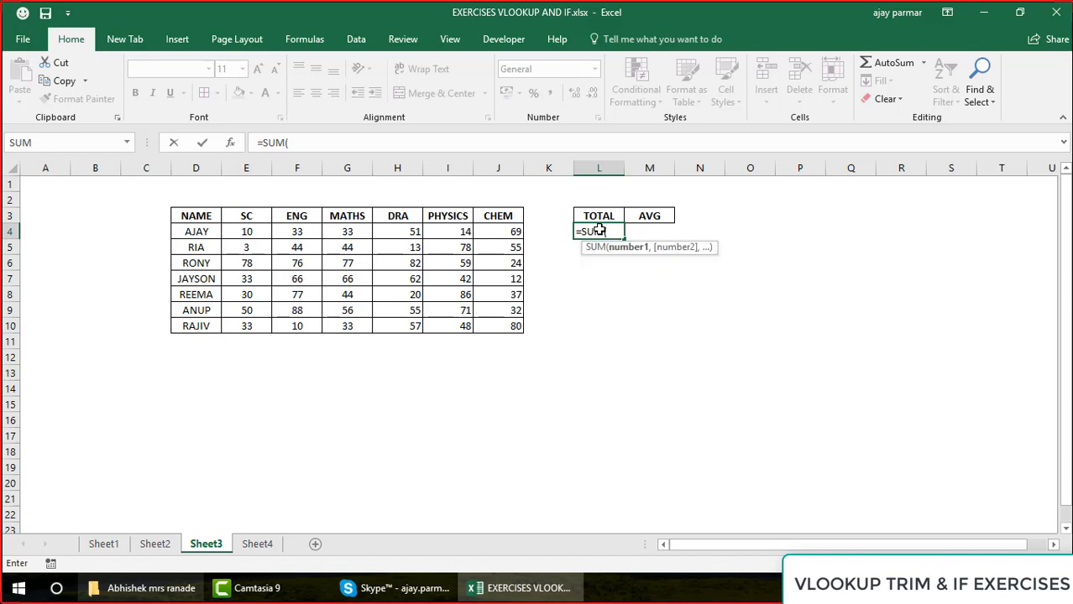
key("Left")
key("Left")
key("shift+Left")
key("shift+Left")
key("shift+Left")
key("shift+Left")
key("shift+Left")
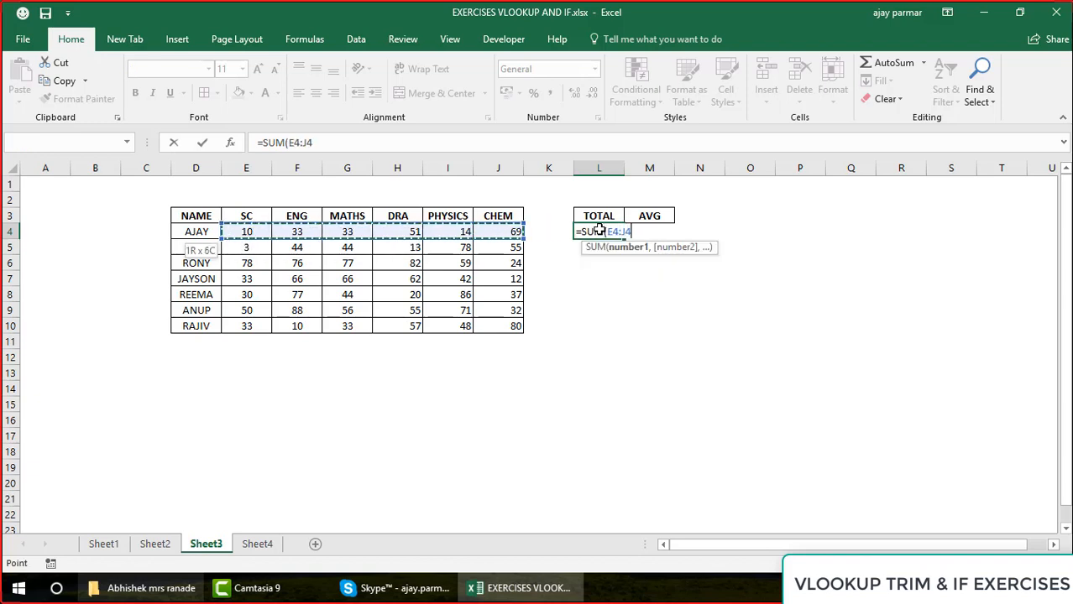
key("Return")
left_click(599, 229)
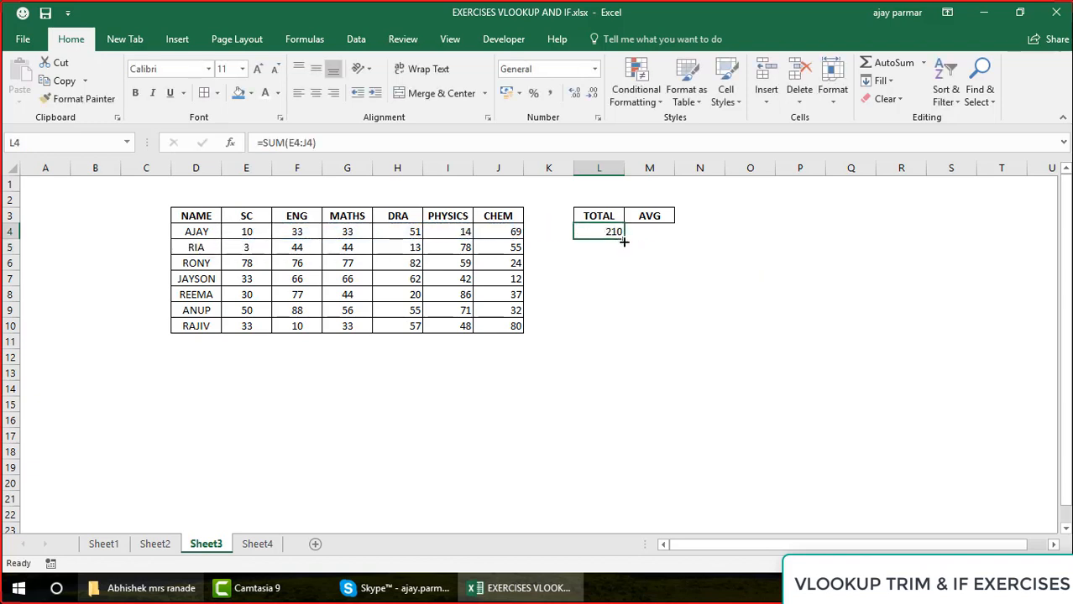
left_click_drag(623, 242, 616, 335)
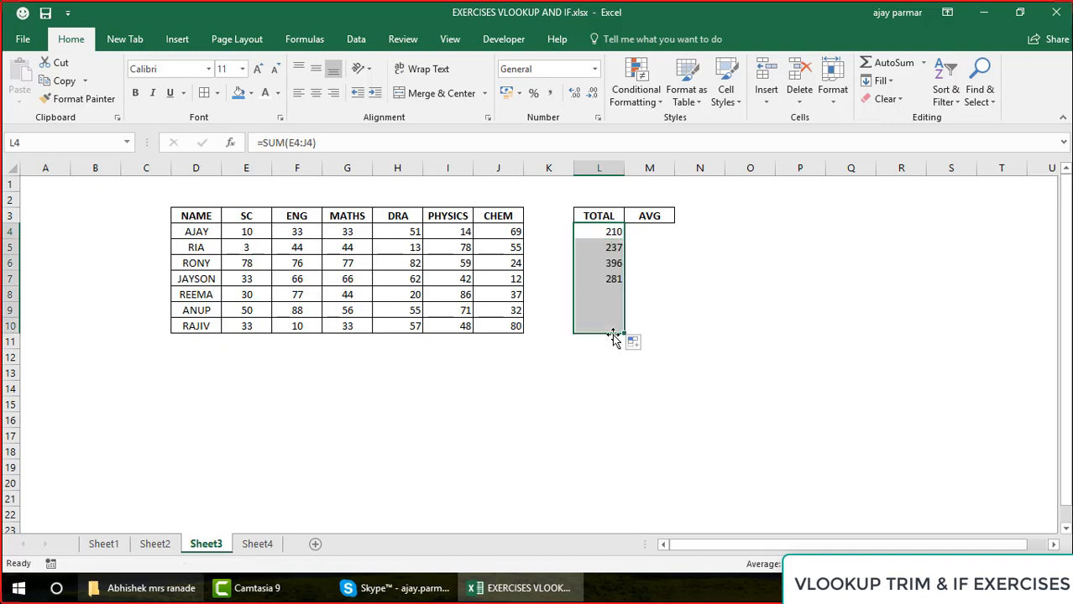
left_click(773, 233)
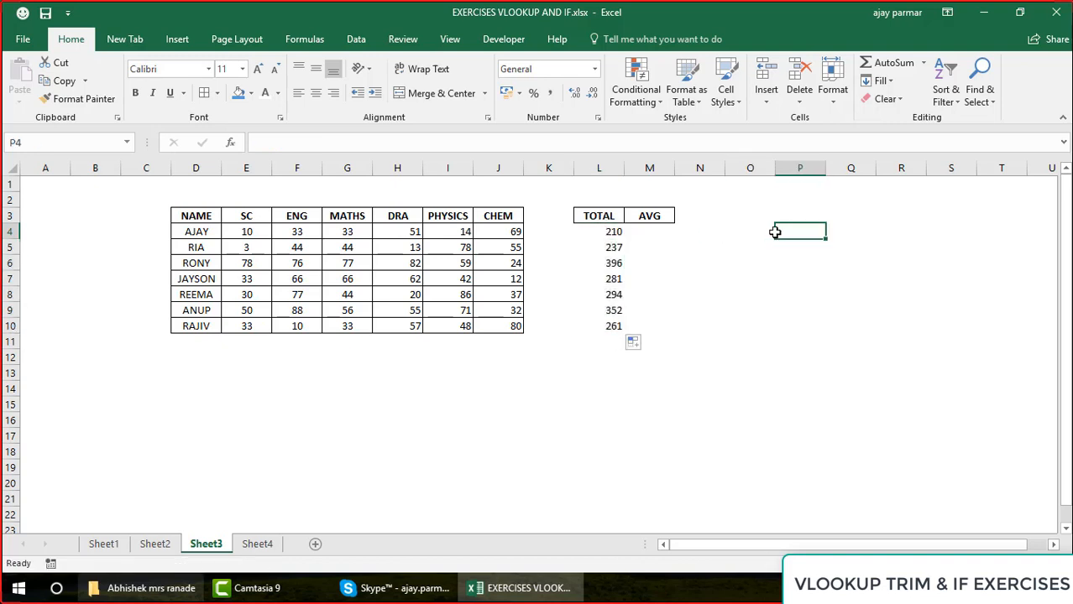
key("Right")
key("Up")
key("Right")
key("Right")
key("Right")
key("Right")
key("Right")
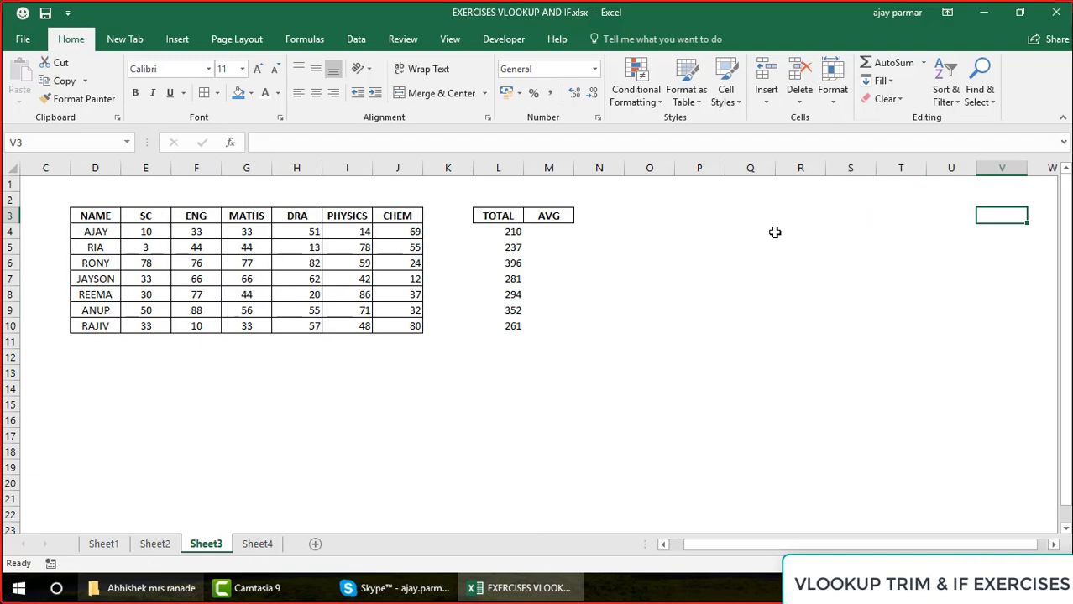
key("ctrl+Right")
key("Left")
key("Right")
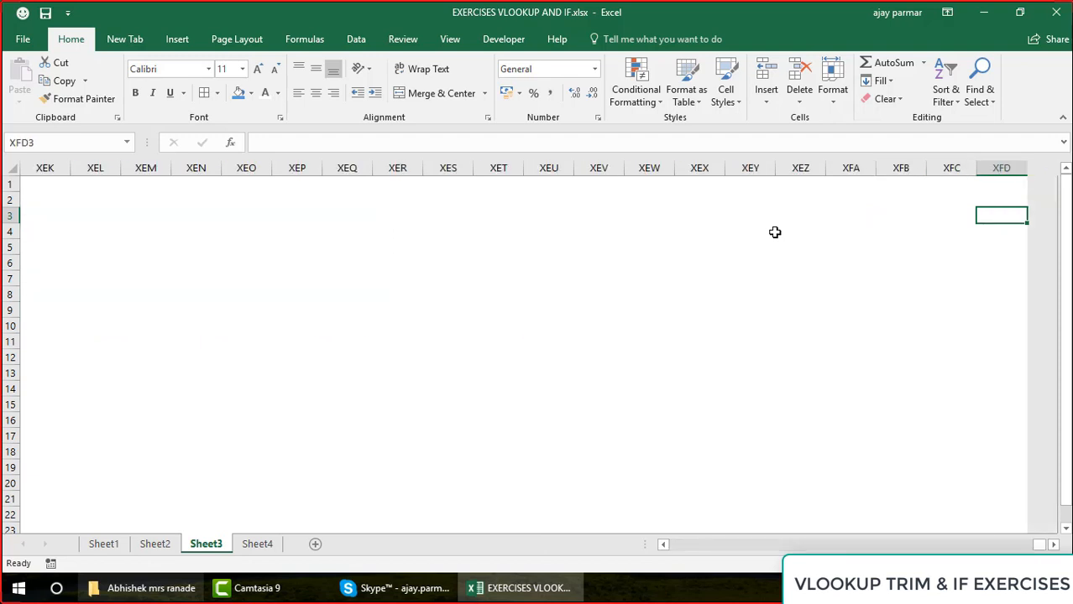
key("ctrl+Left")
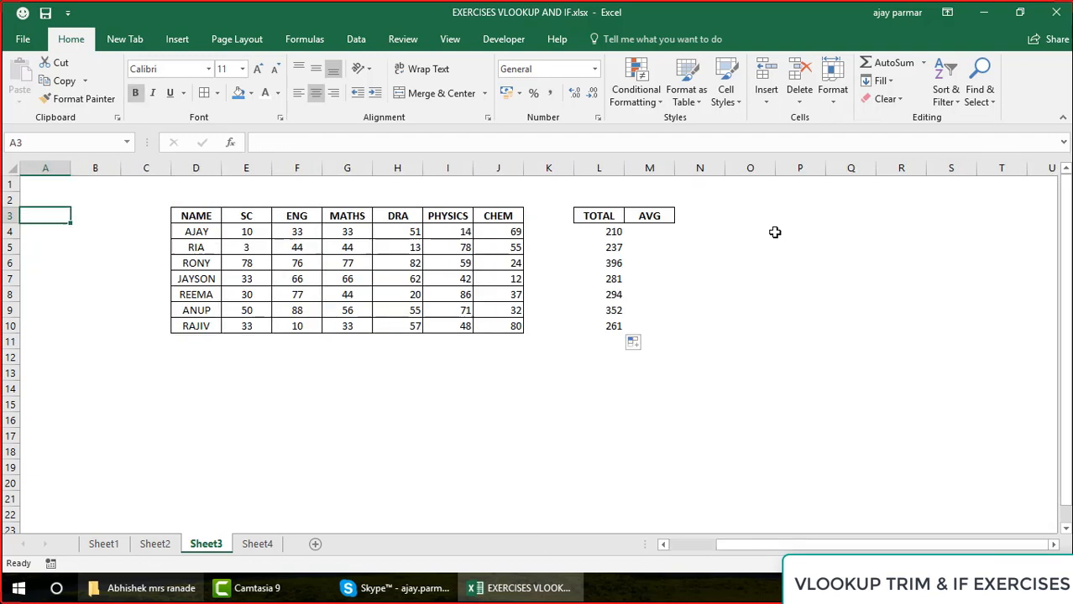
Calculate the first student's average mark in M4 with =AVERAGE(E4:J4)
key("Right")
key("Right")
key("Right")
key("Right")
key("Right")
key("Right")
key("Right")
key("Right")
key("Right")
key("Right")
key("Right")
key("Right")
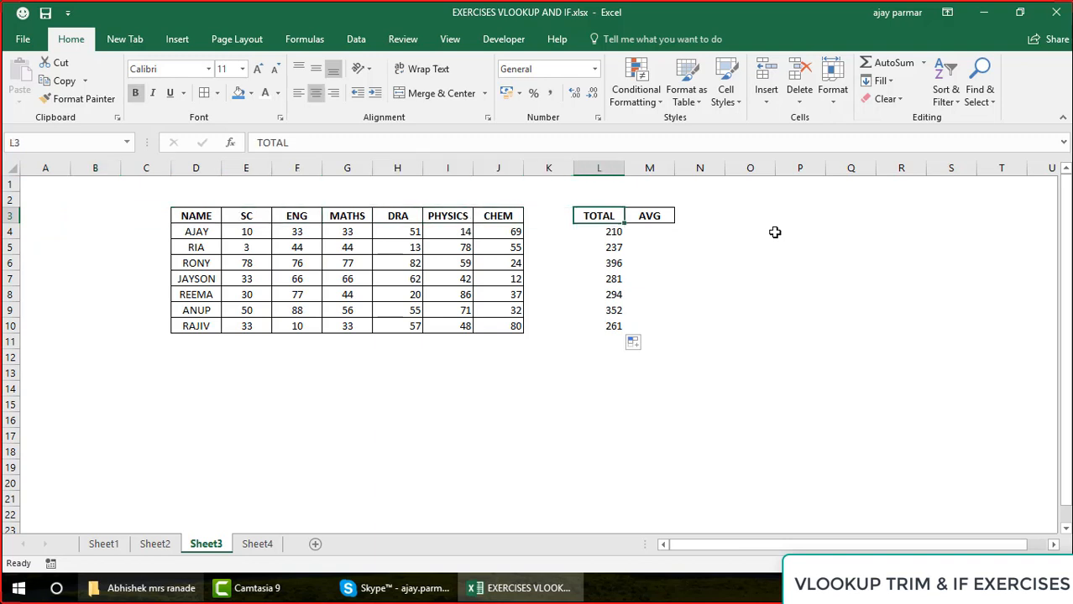
key("Left")
key("Down")
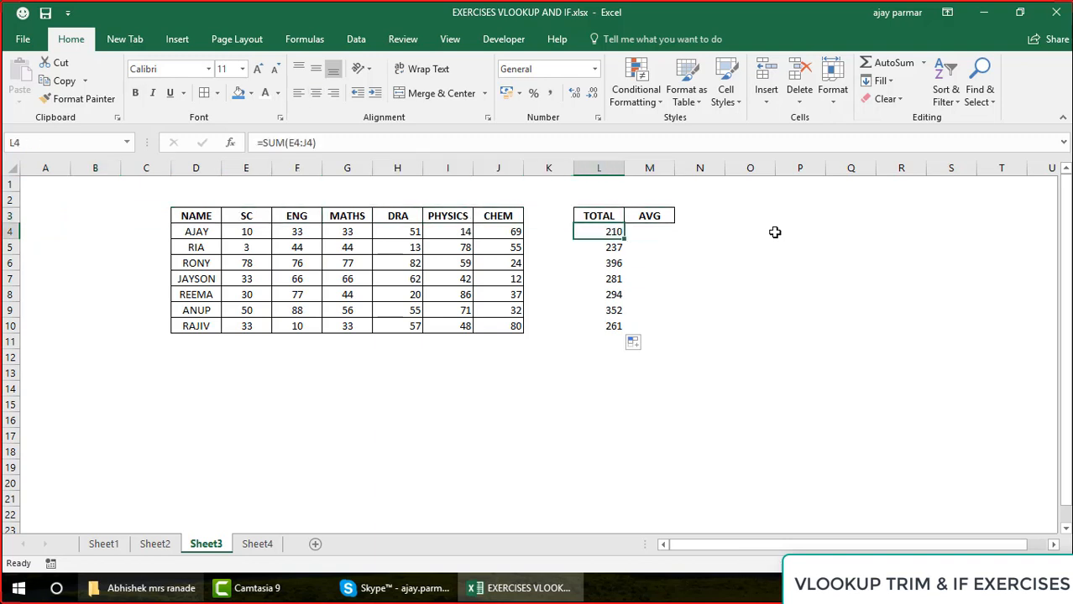
key("Right")
type("=AV")
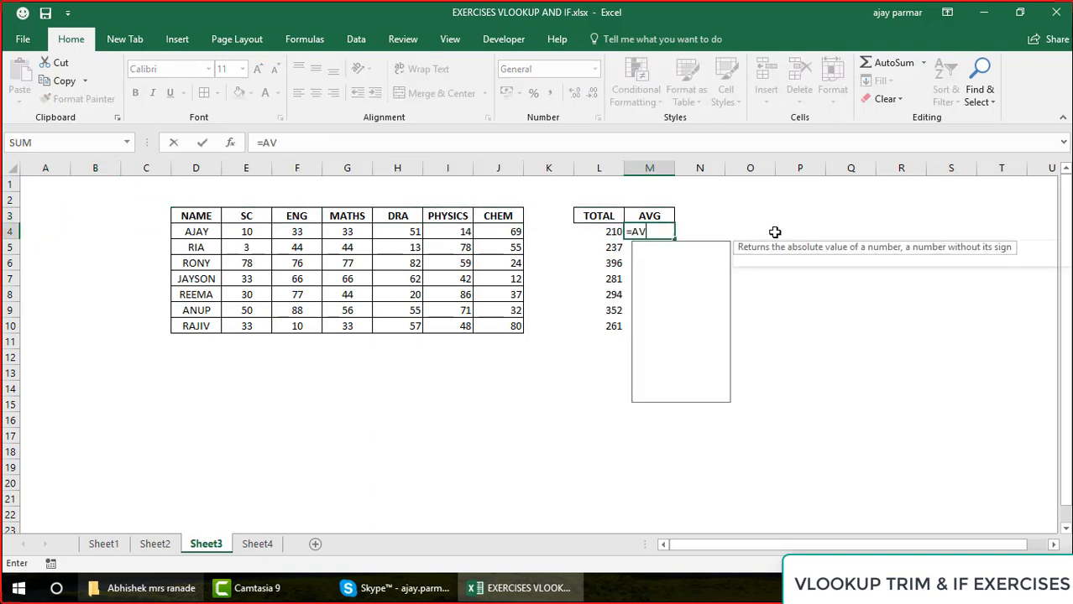
key("Down")
key("Tab")
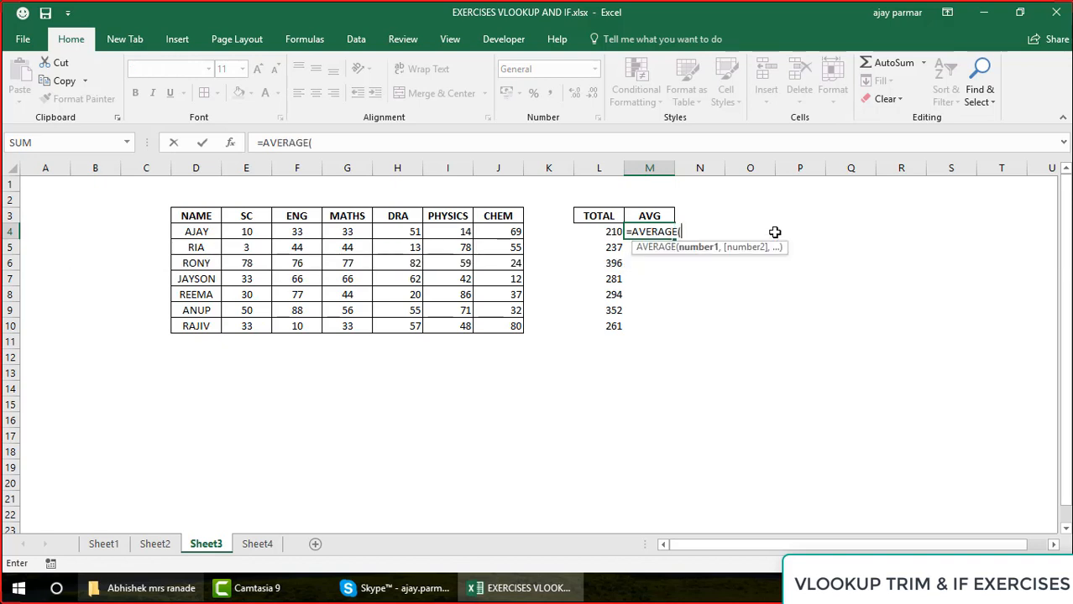
left_click_drag(237, 233, 507, 235)
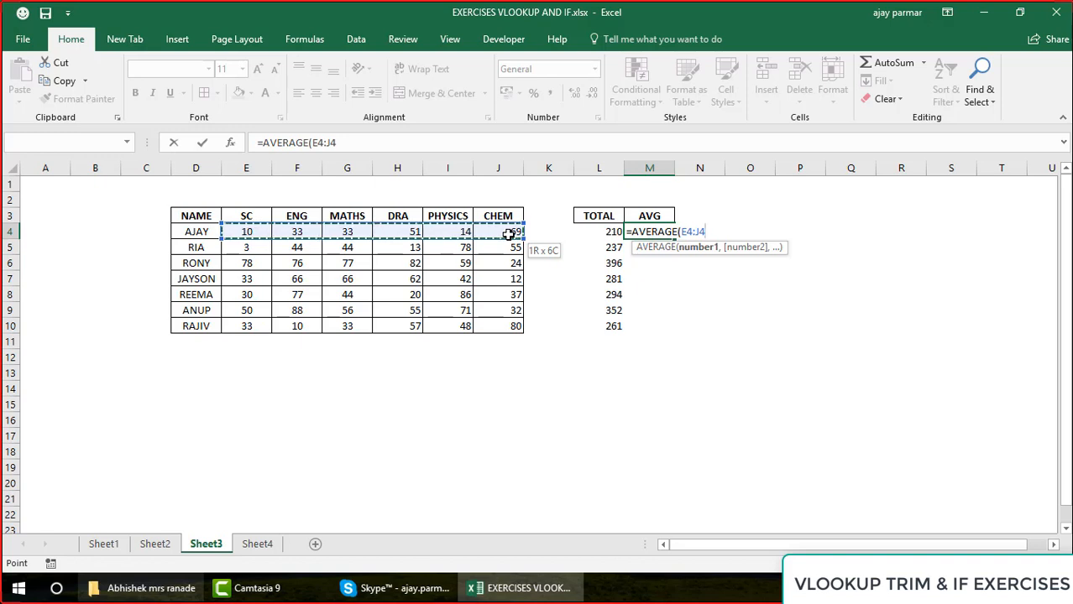
key("Return")
Copy the average formula from M4 into M5:M10 for the remaining students
key("Up")
key("Left")
key("Right")
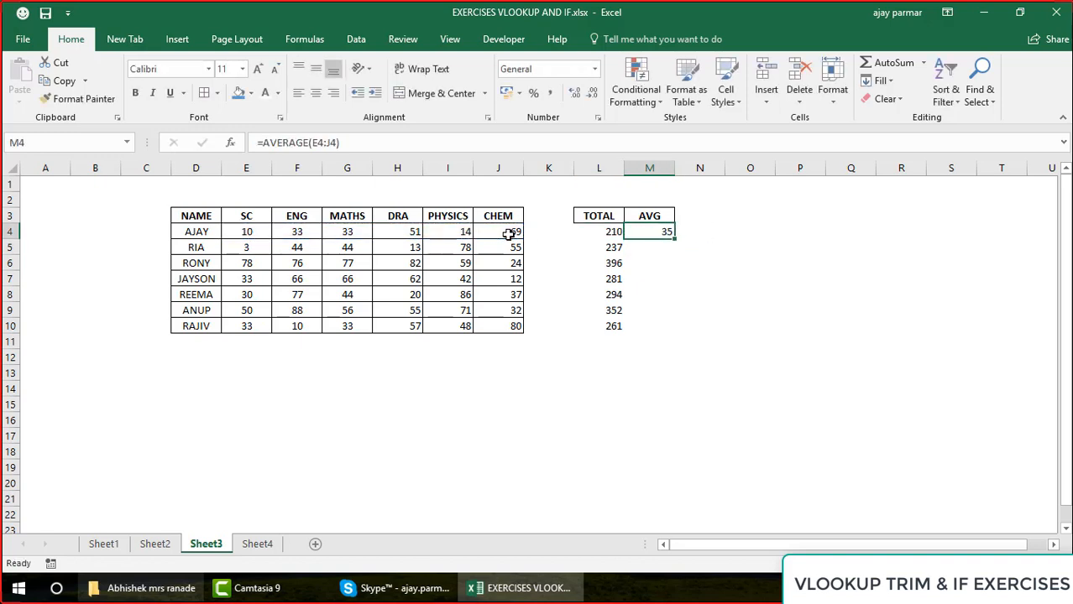
key("ctrl+c")
key("Down")
key("shift+Down")
key("shift+Down")
key("shift+Down")
key("shift+Down")
key("shift+Down")
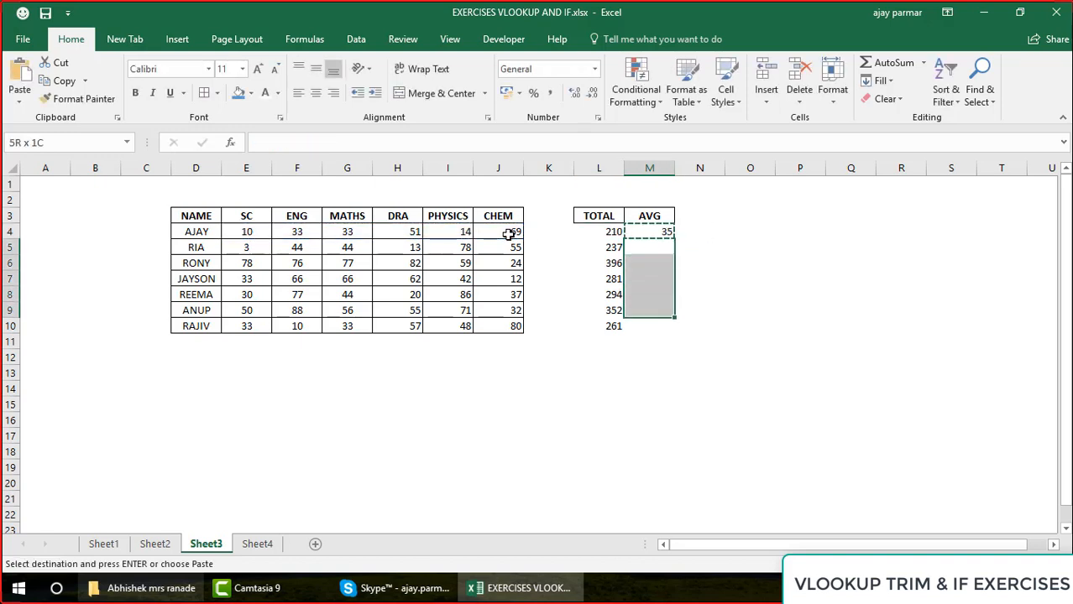
key("ctrl+v")
Apply all borders to the whole TOTAL and AVG block L3:M10
key("Up")
key("Up")
key("Left")
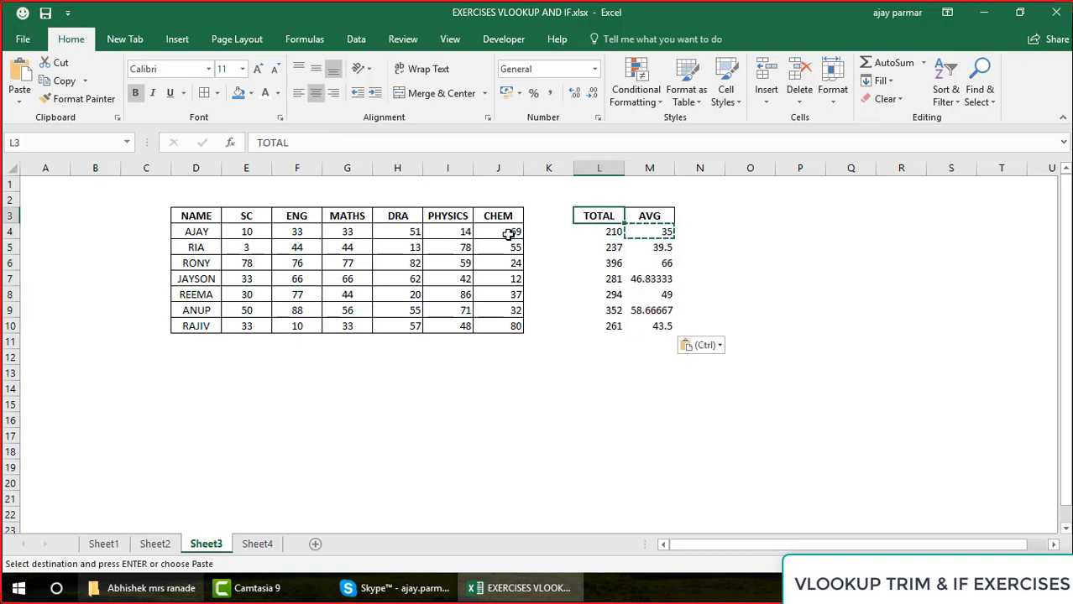
key("shift+Right")
key("shift+Down")
key("shift+Down")
key("shift+Down")
key("shift+Down")
key("shift+Down")
key("shift+Down")
key("shift+Down")
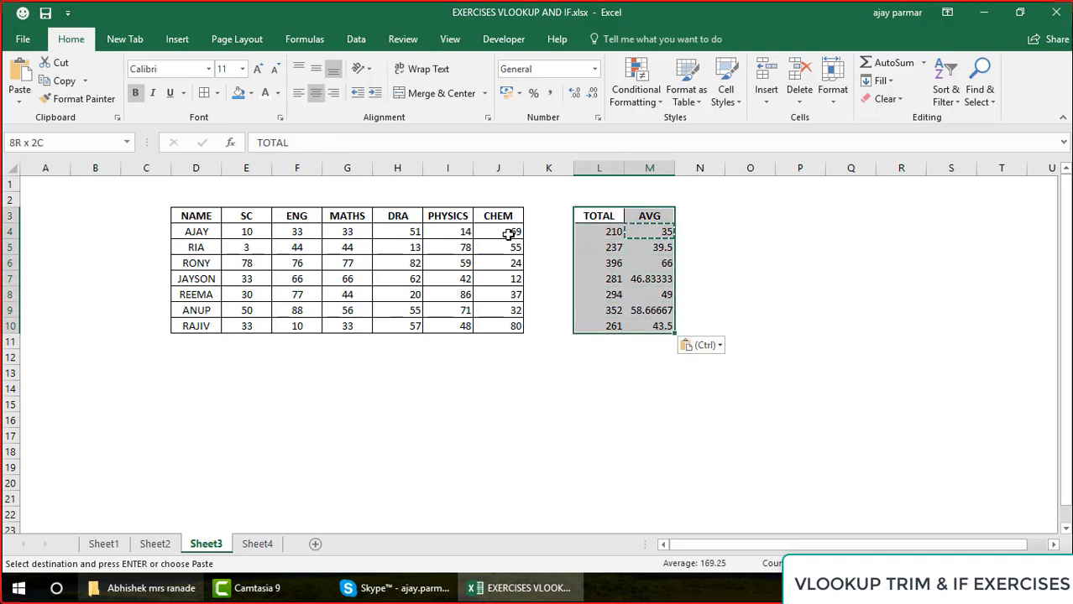
left_click(205, 92)
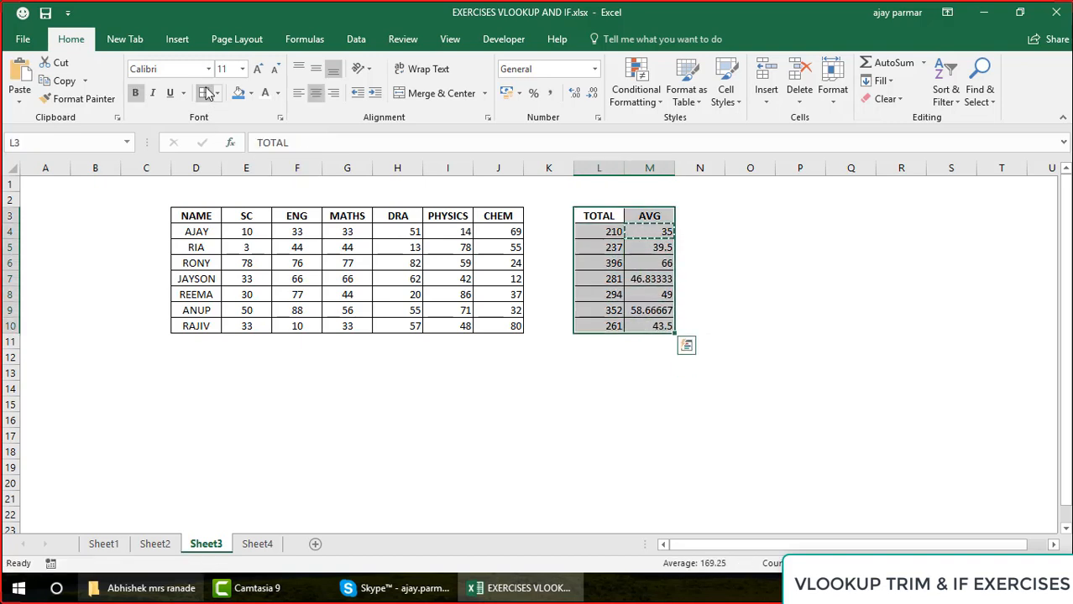
Paste the lookup formula into F6 on Sheet4, in the first student's row under ENG
left_click(598, 168)
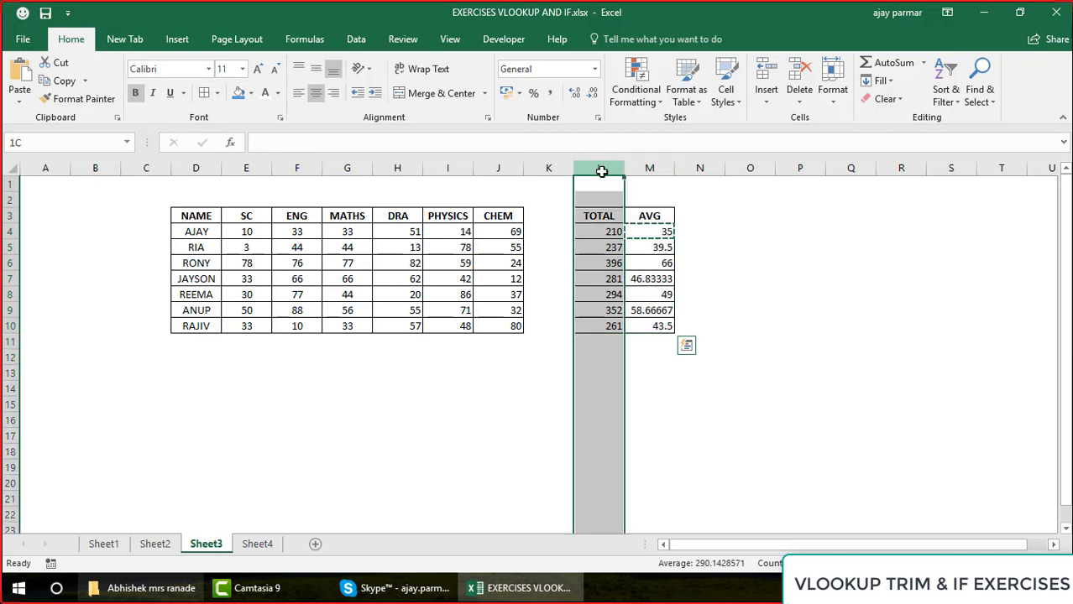
left_click(650, 168, "shift")
left_click(594, 249)
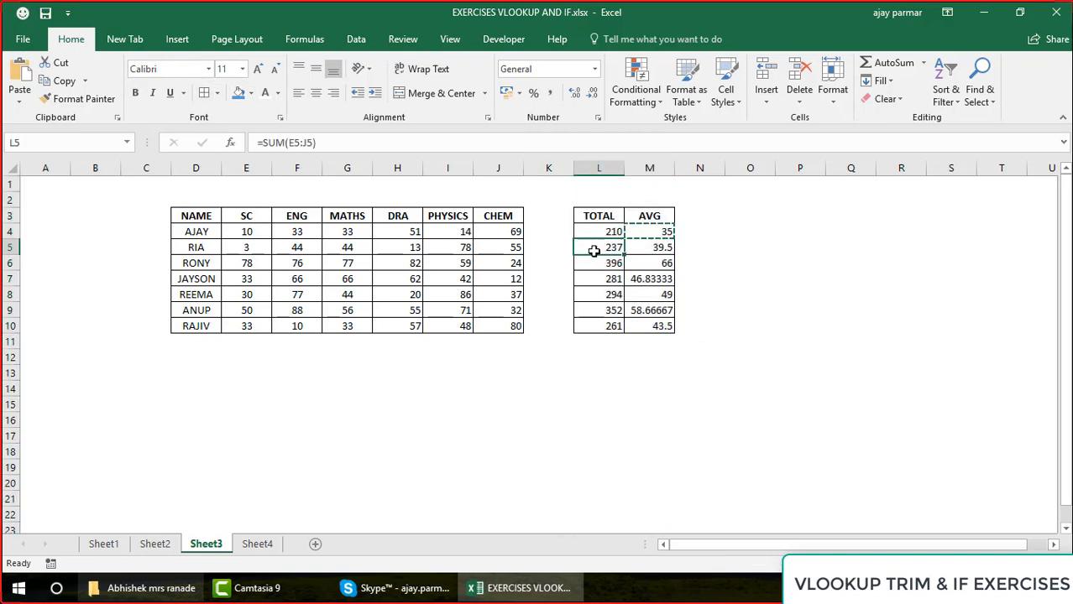
left_click(258, 544)
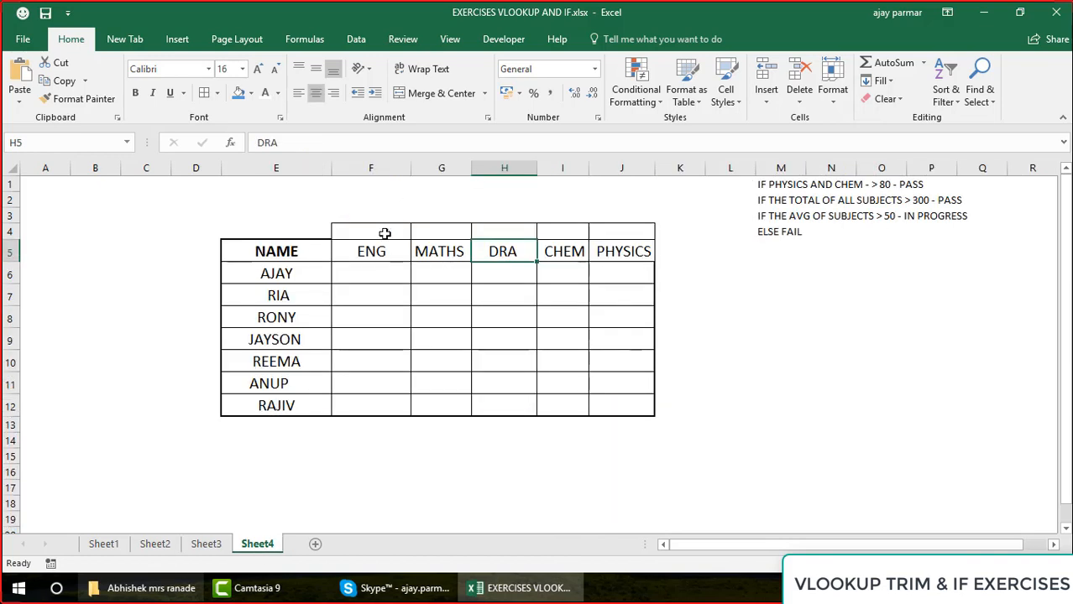
left_click(361, 272)
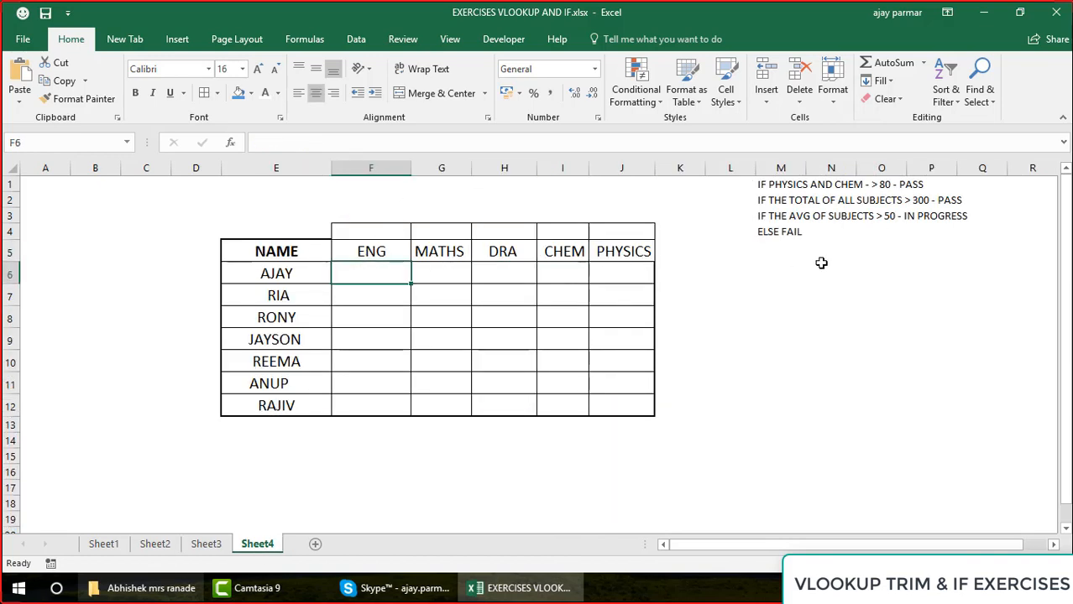
left_click(763, 187)
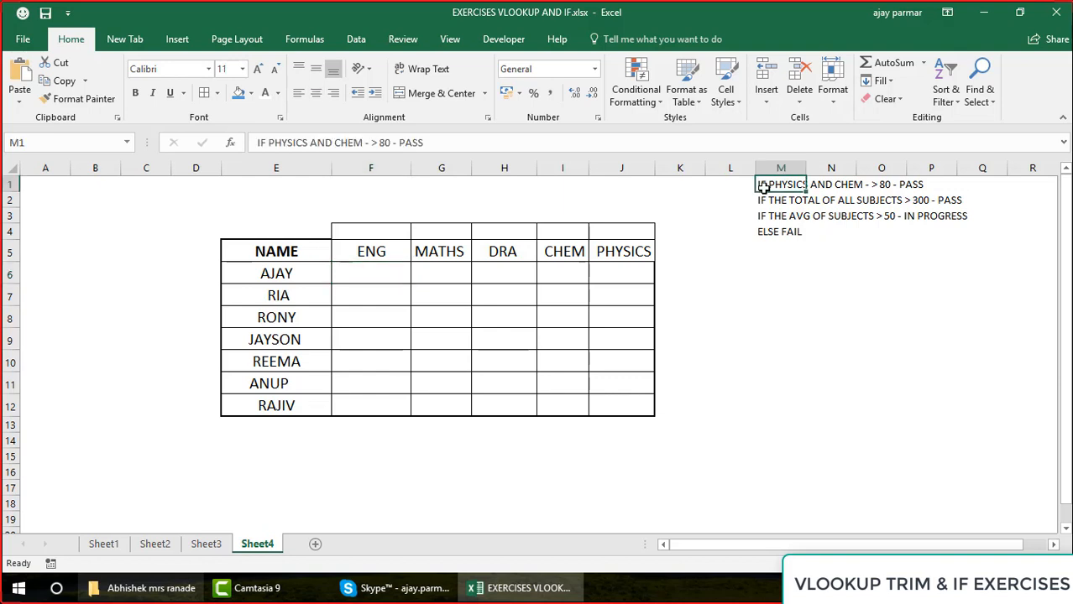
left_click(374, 275)
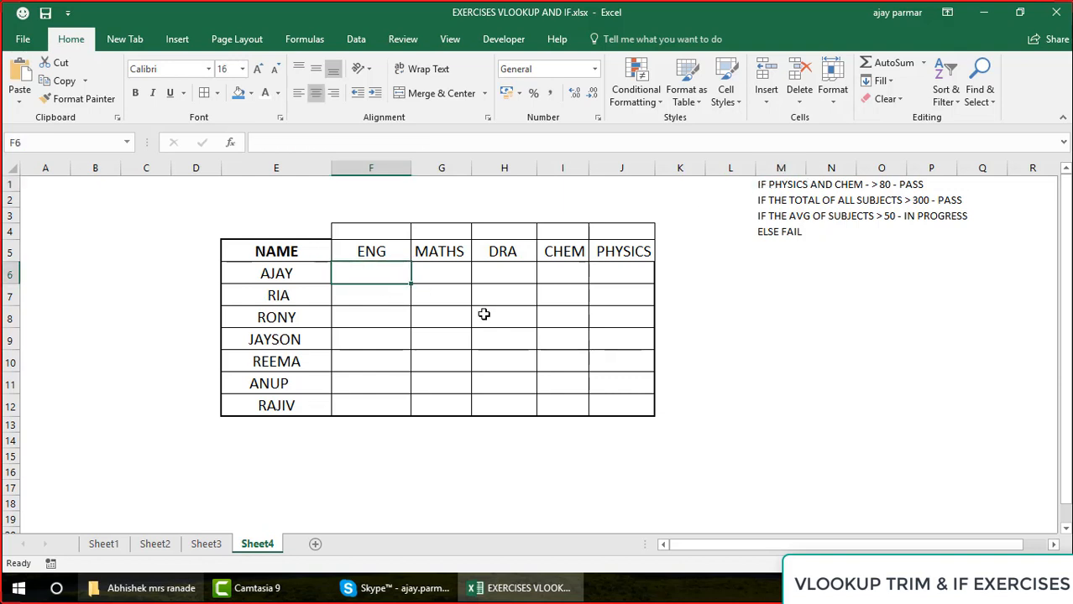
key("ctrl+v")
Clear the subject headings in F5:J5 on Sheet4 and enter STATUS as the heading in F5
left_click(370, 251)
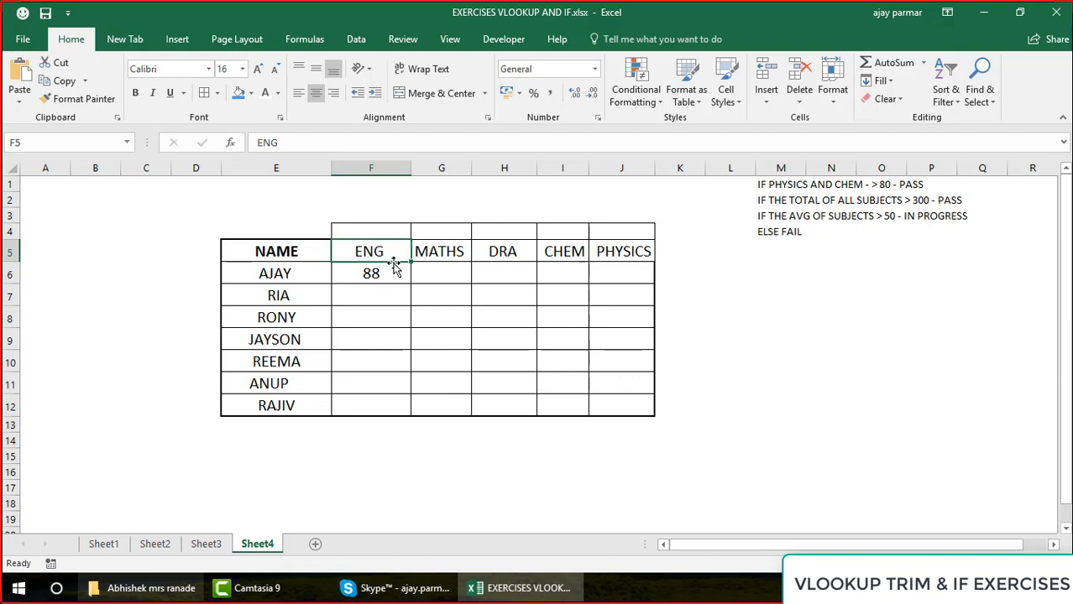
key("shift+Right")
key("shift+Right")
key("shift+Right")
key("shift+Right")
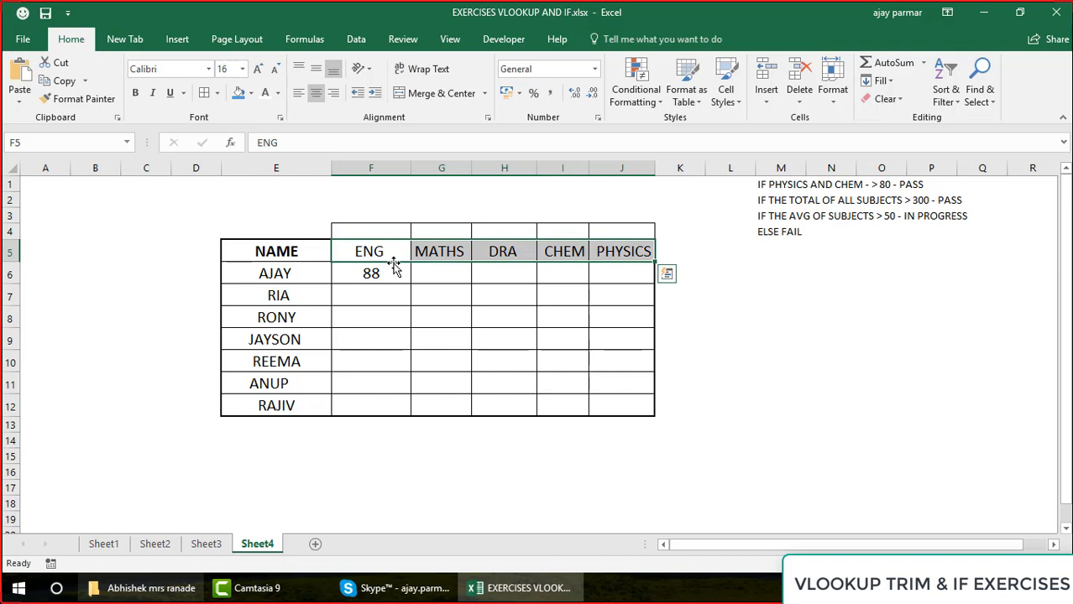
key("Delete")
type("STAT")
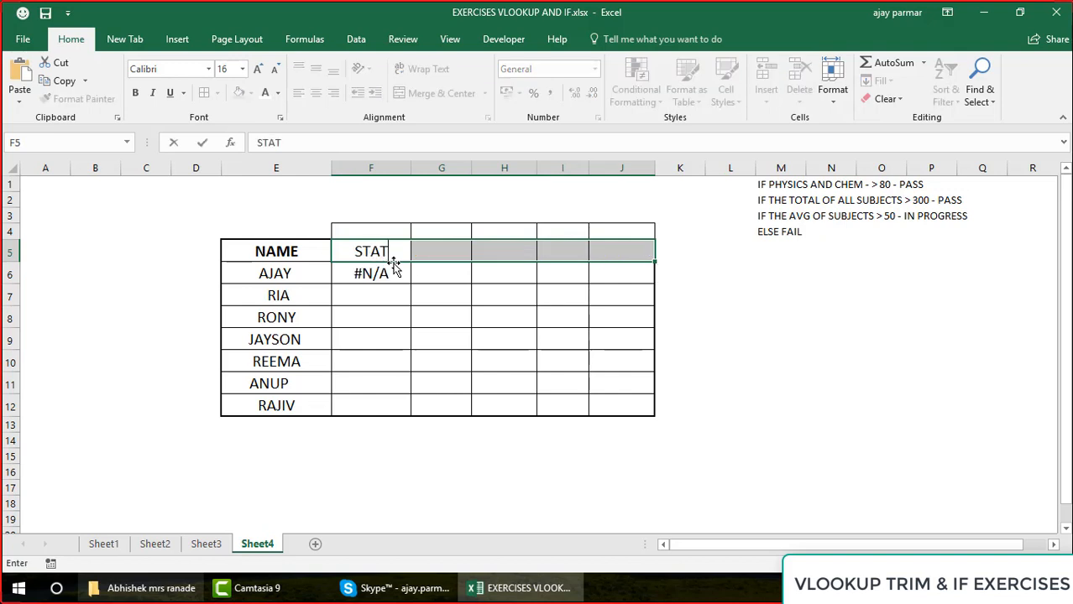
type("US")
key("Return")
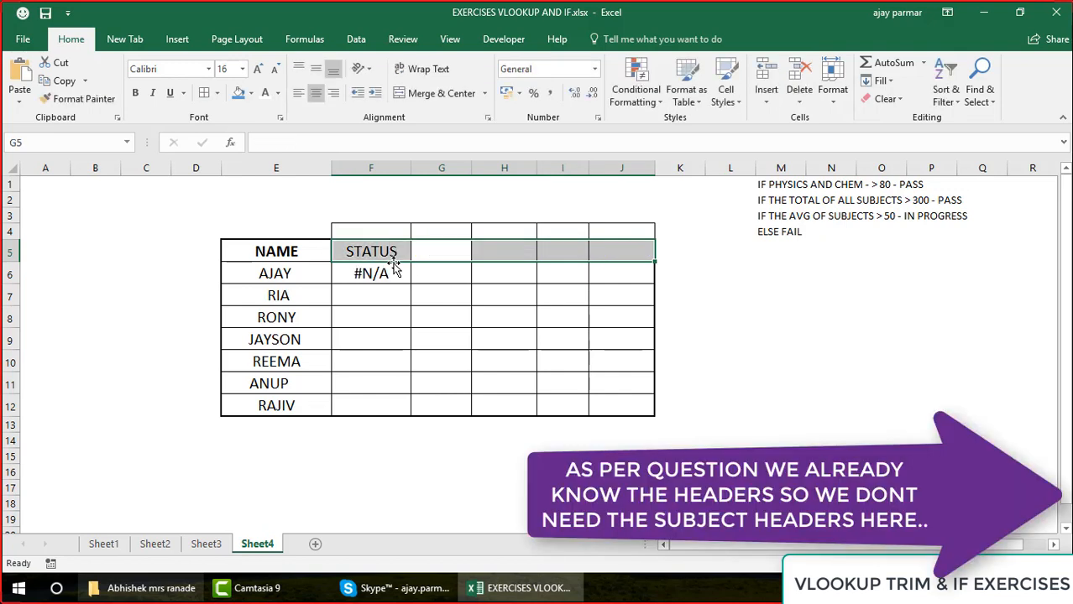
Remove the unneeded subject columns G:J from the Sheet4 table and apply thick outside borders to the STATUS block F5:F12
key("Right")
key("Down")
key("Down")
left_click(217, 93)
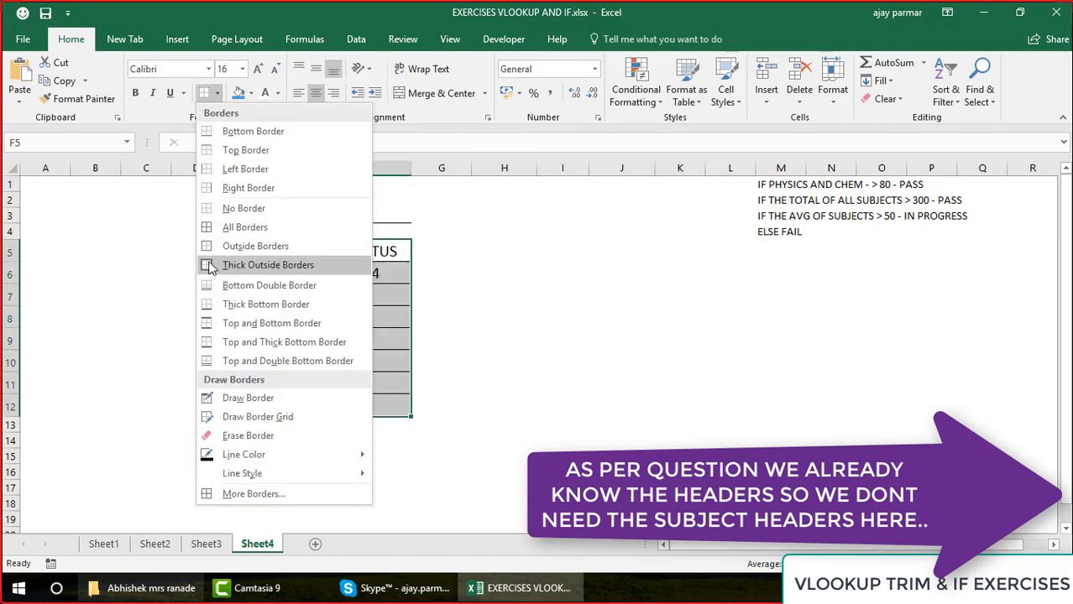
left_click(209, 265)
left_click(394, 273)
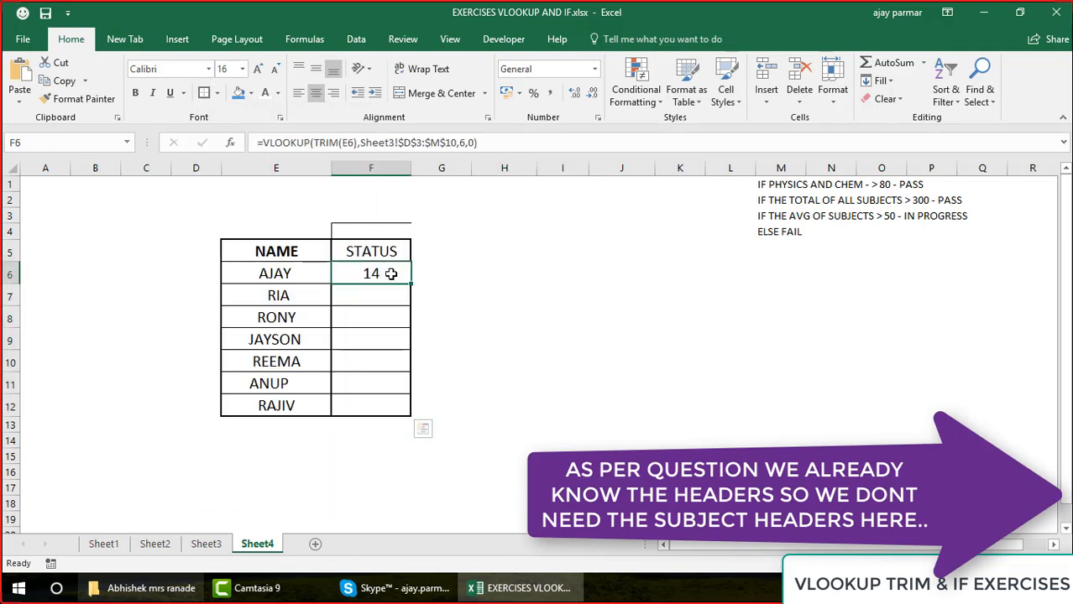
left_click(264, 143)
type("IF")
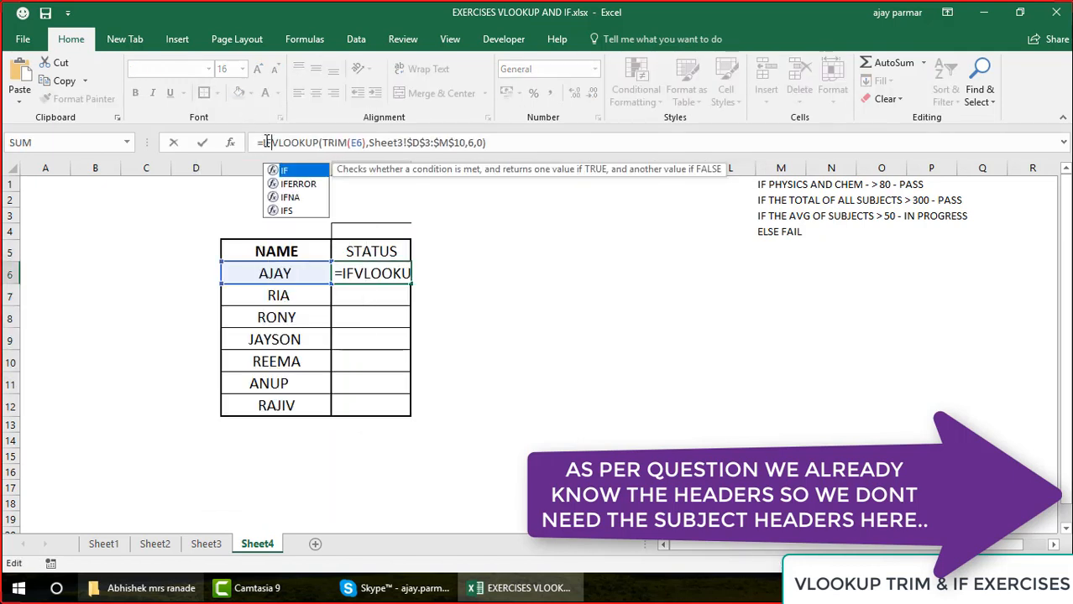
type("(AND(")
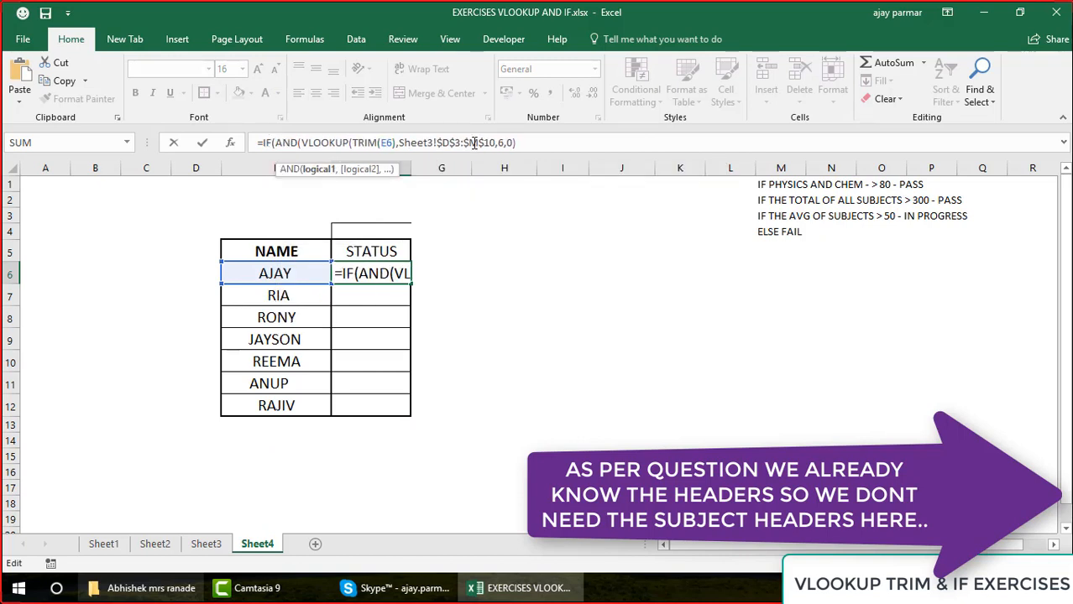
left_click(557, 143)
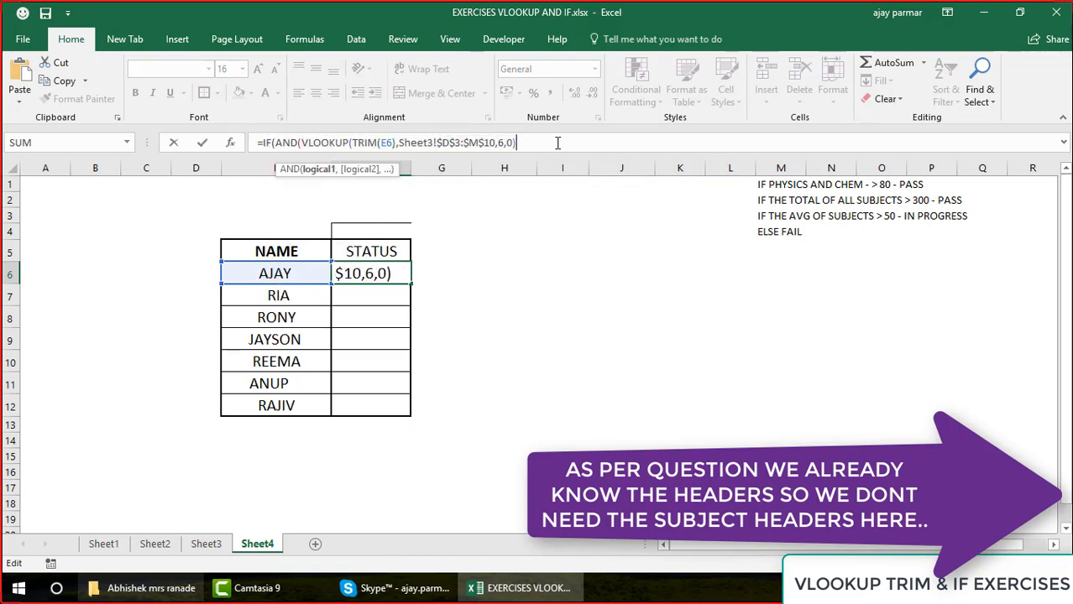
type(",")
type("VLOOKUP(TRIM(E6),Sheet3!$D$3:$M$10,6,0)")
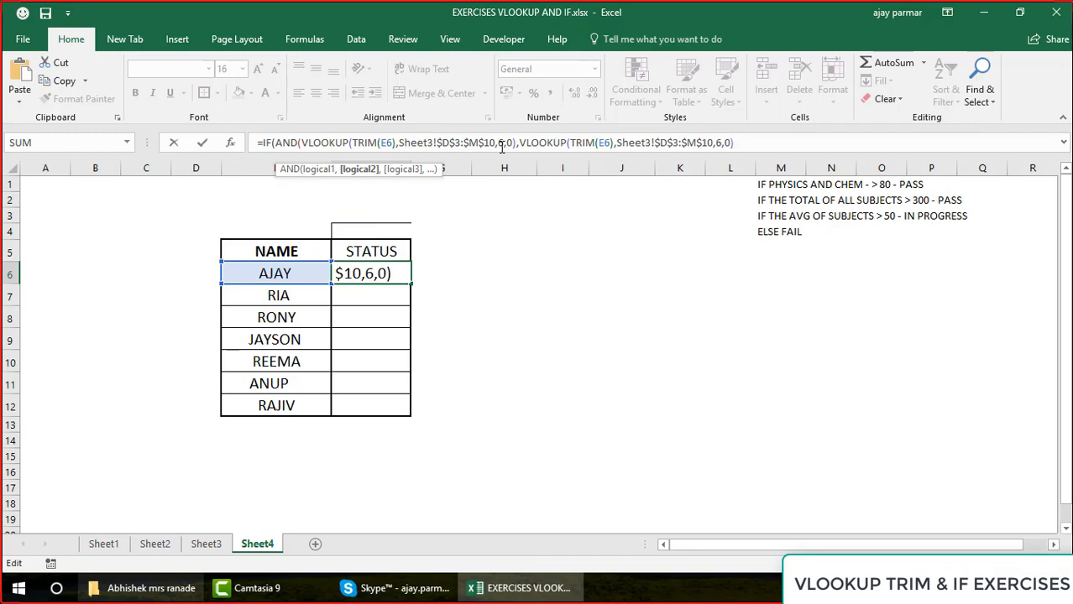
left_click(515, 139)
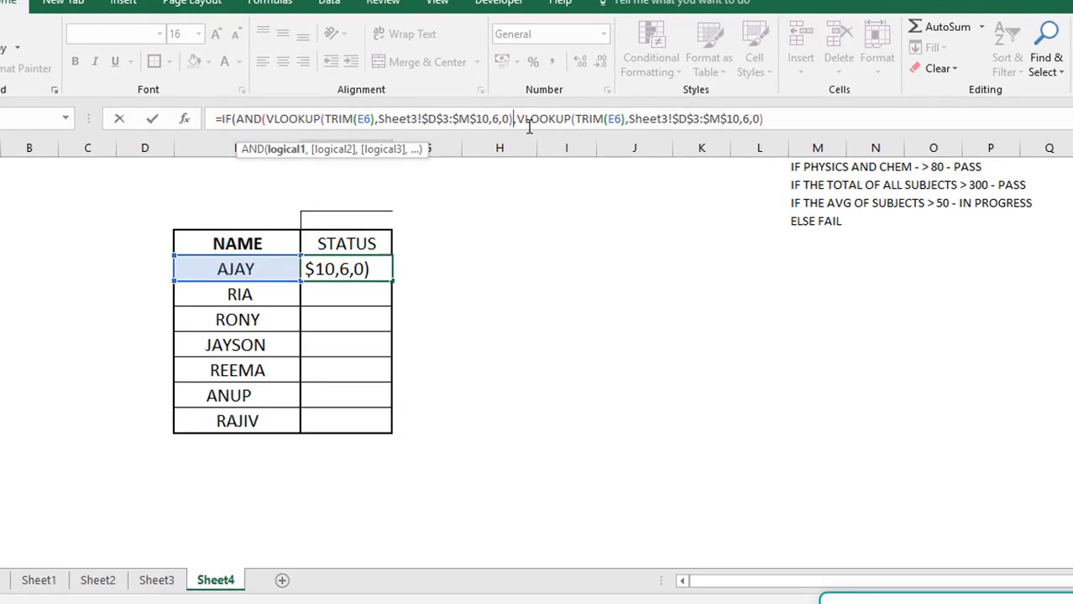
type(">80")
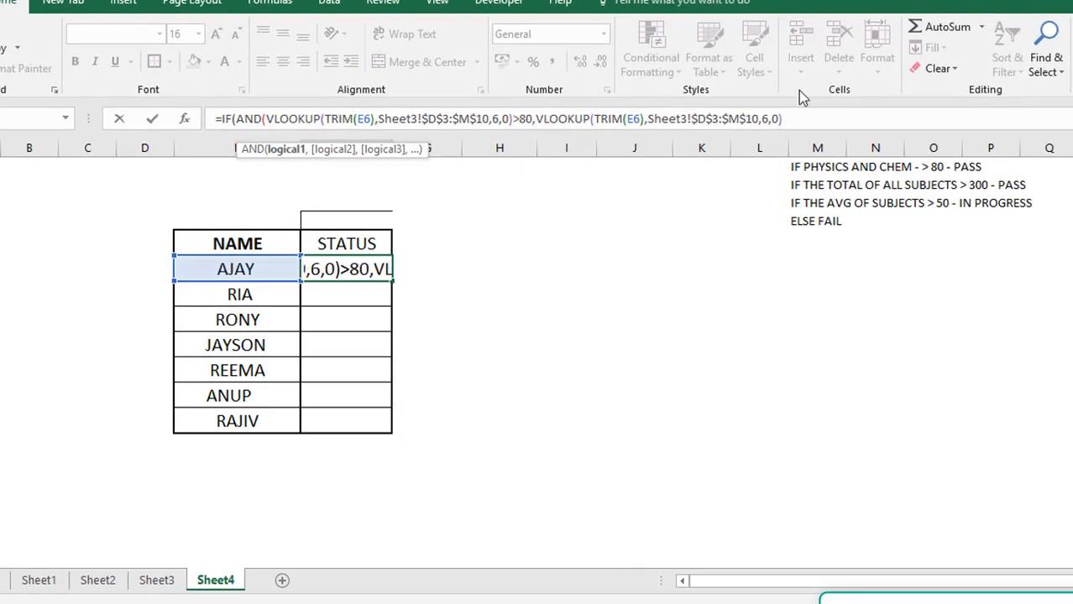
left_click(789, 119)
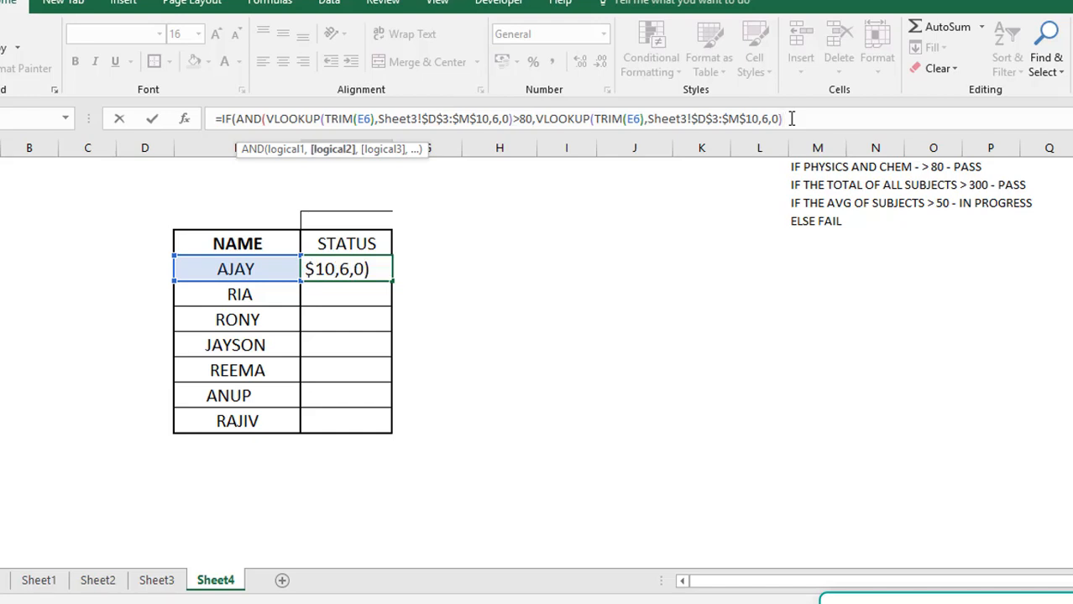
type(">80")
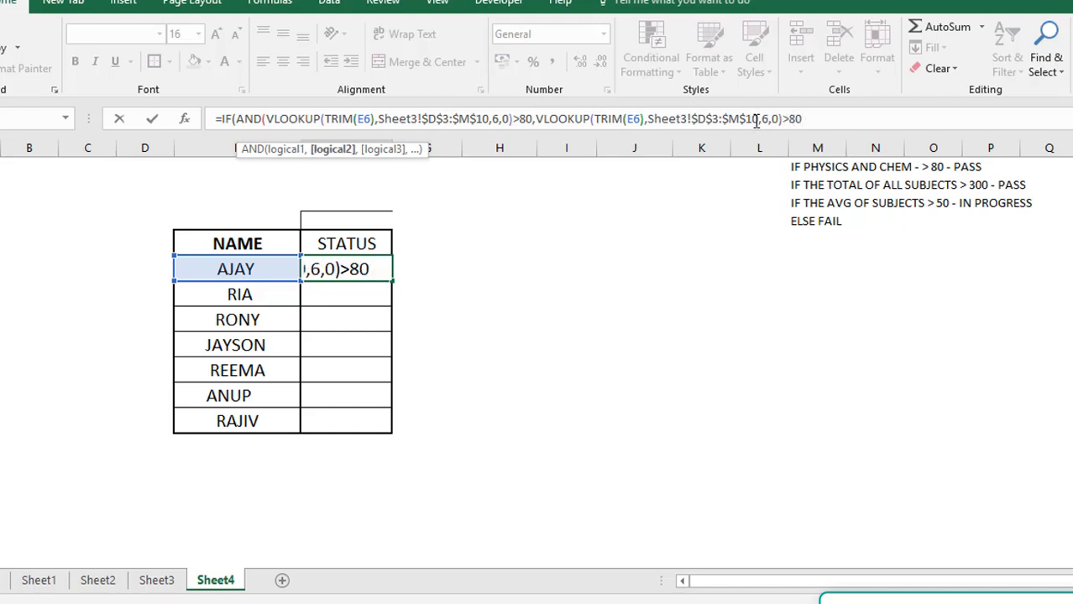
left_click(768, 118)
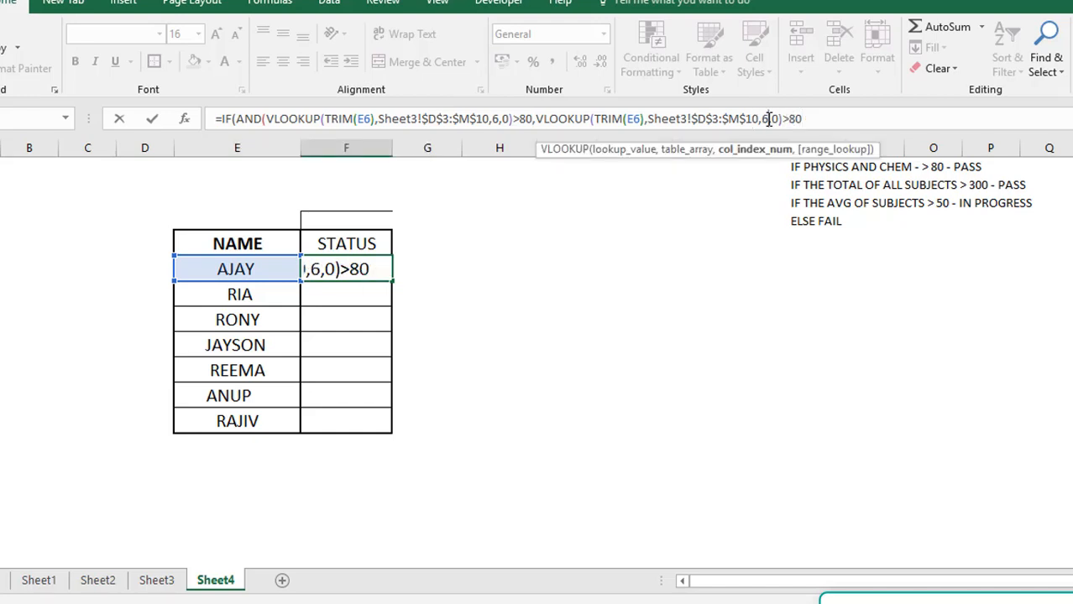
left_click(158, 589)
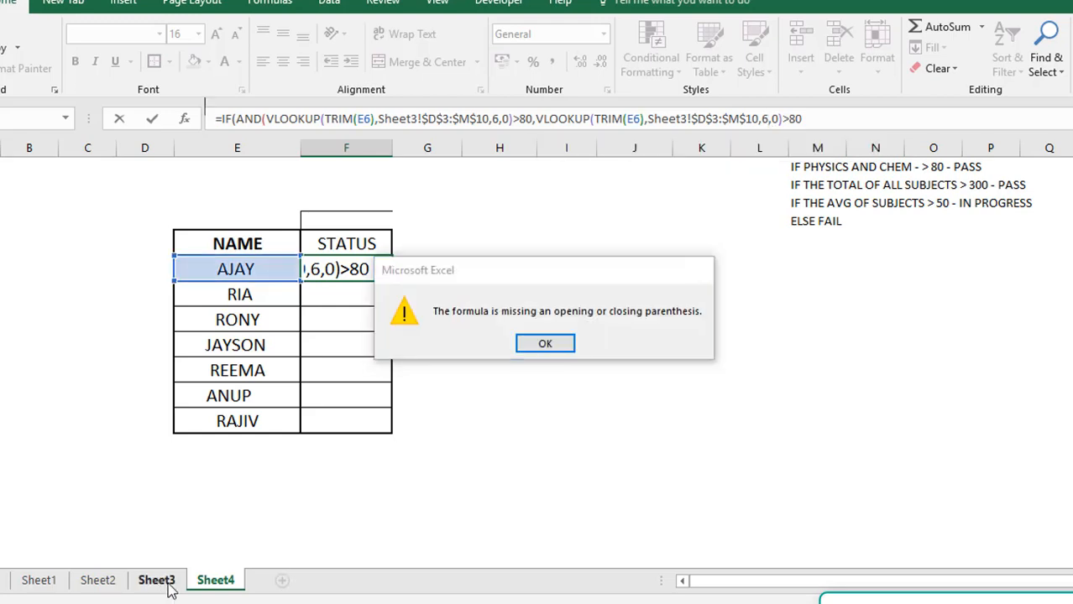
key("Return")
key("BackSpace")
key("BackSpace")
left_click(160, 585)
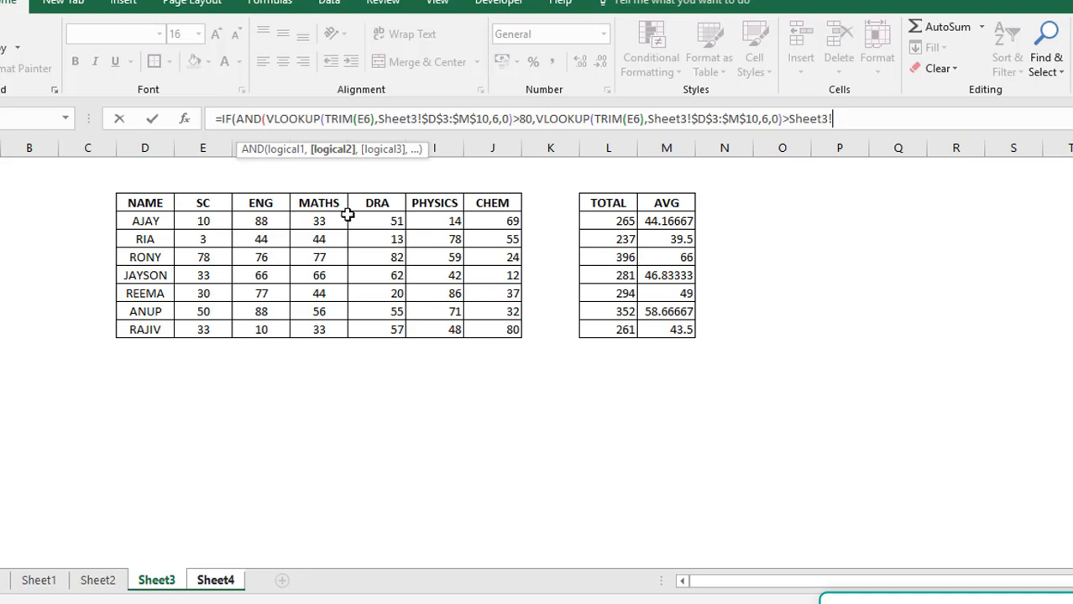
left_click(509, 214)
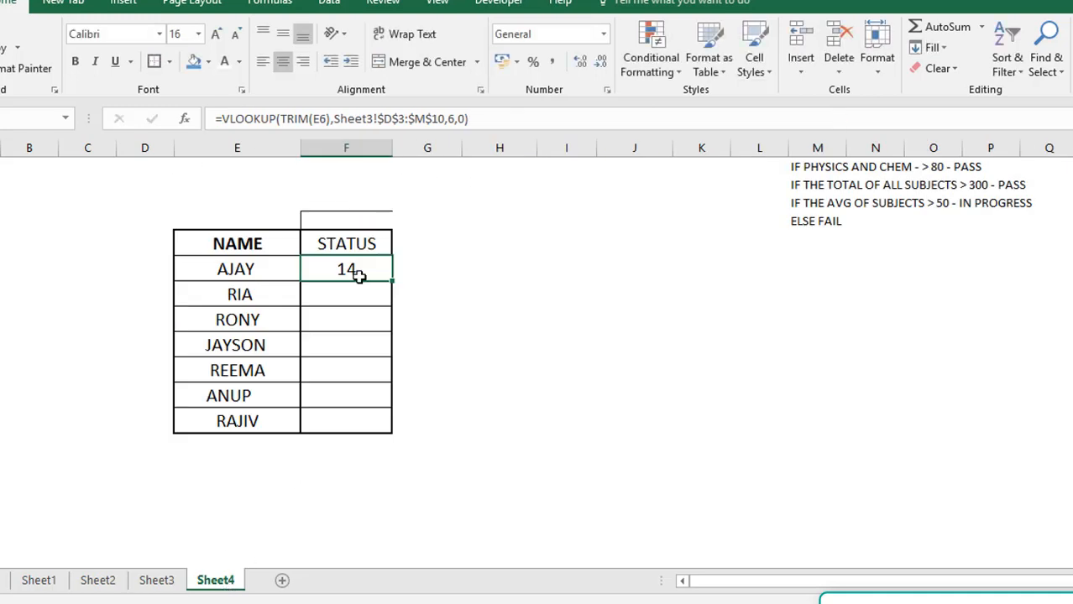
Wrap the VLOOKUP in F6 with IF(AND( and add the condition >80 to its column 6 result
left_click(222, 119)
type("IF(")
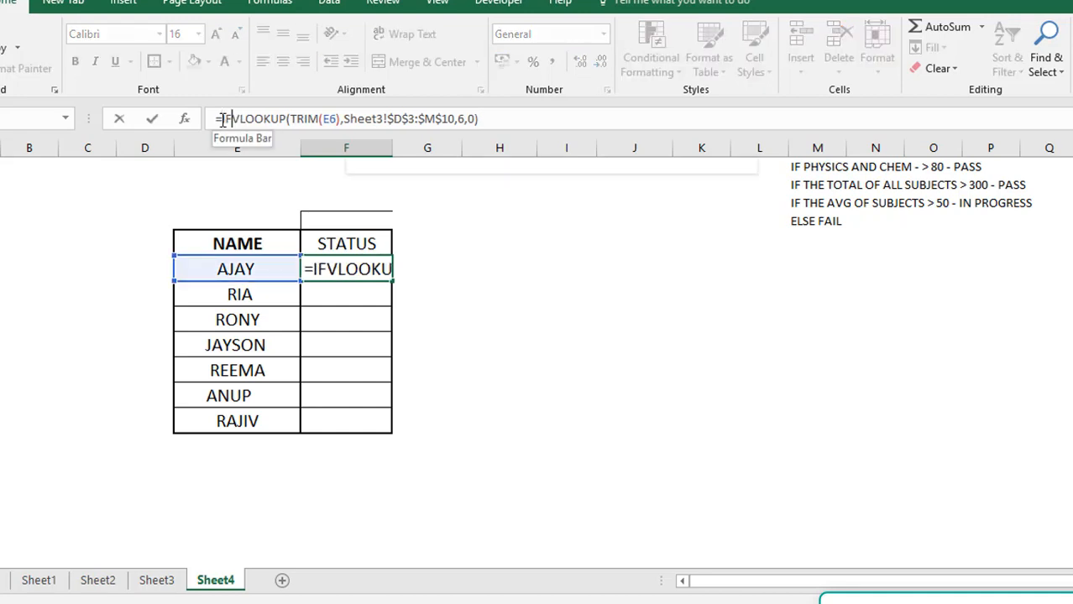
type("AND(")
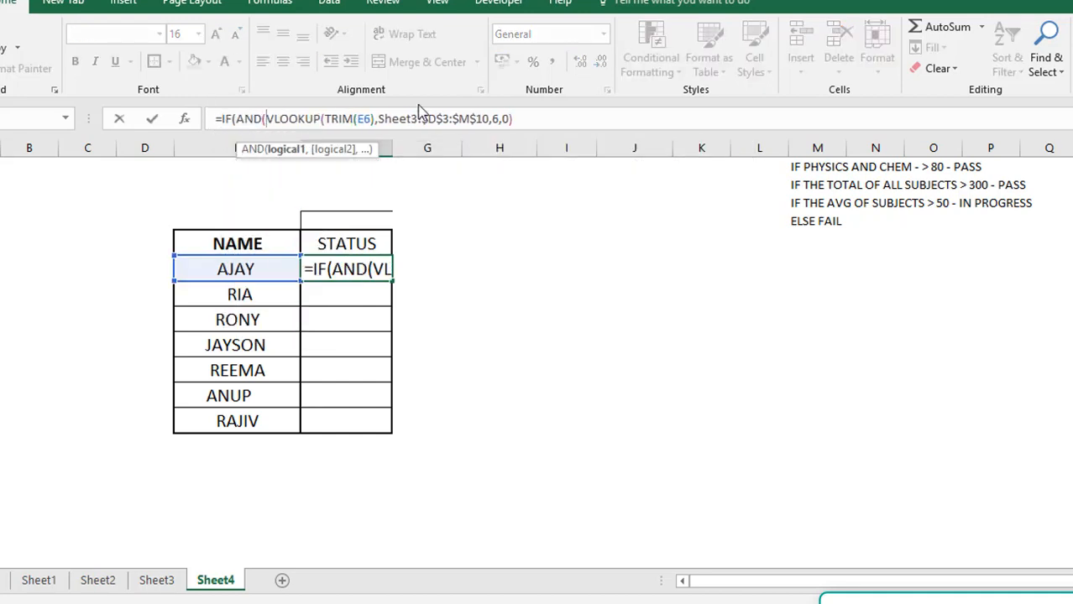
left_click(531, 117)
type(">80")
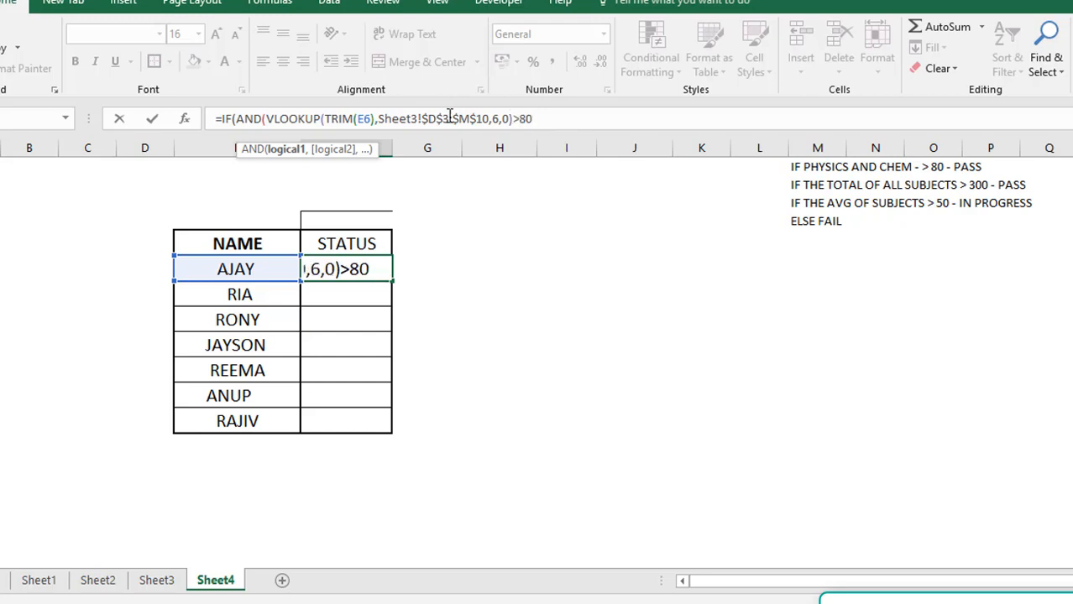
Duplicate the VLOOKUP >80 test as the second AND condition in F6 and set its column index to 7
left_click(265, 119)
left_click(577, 122, "shift")
key("ctrl+c")
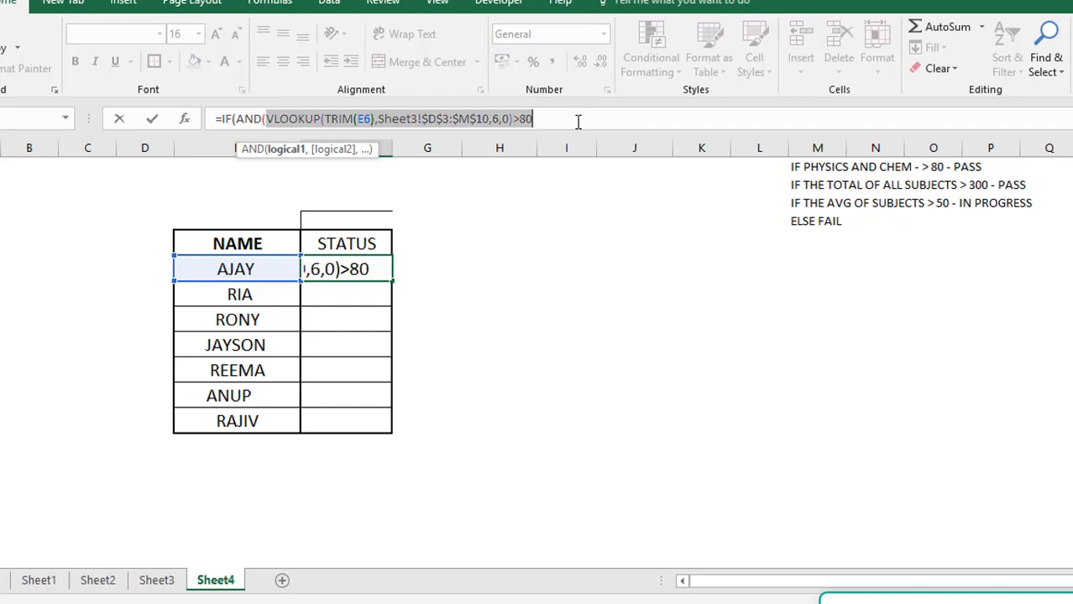
left_click(577, 122)
type(",")
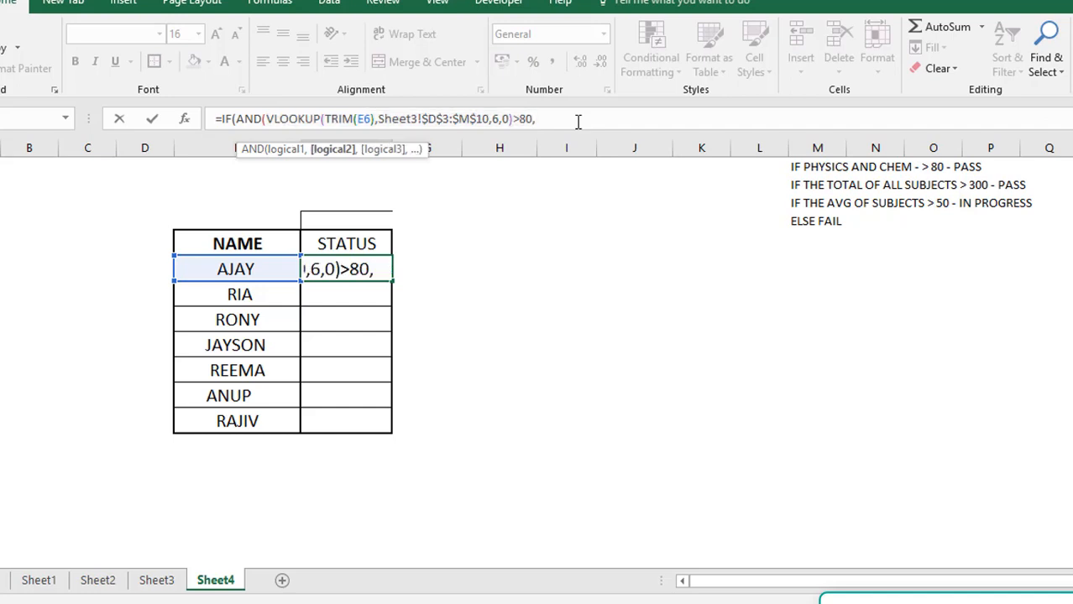
key("ctrl+v")
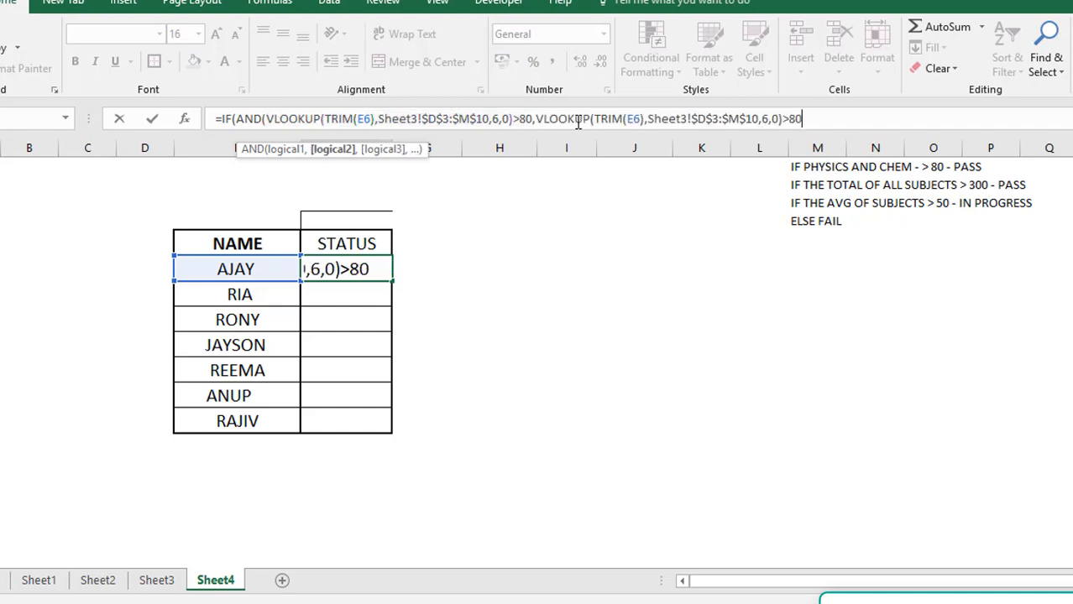
left_click(767, 121)
key("BackSpace")
type("7")
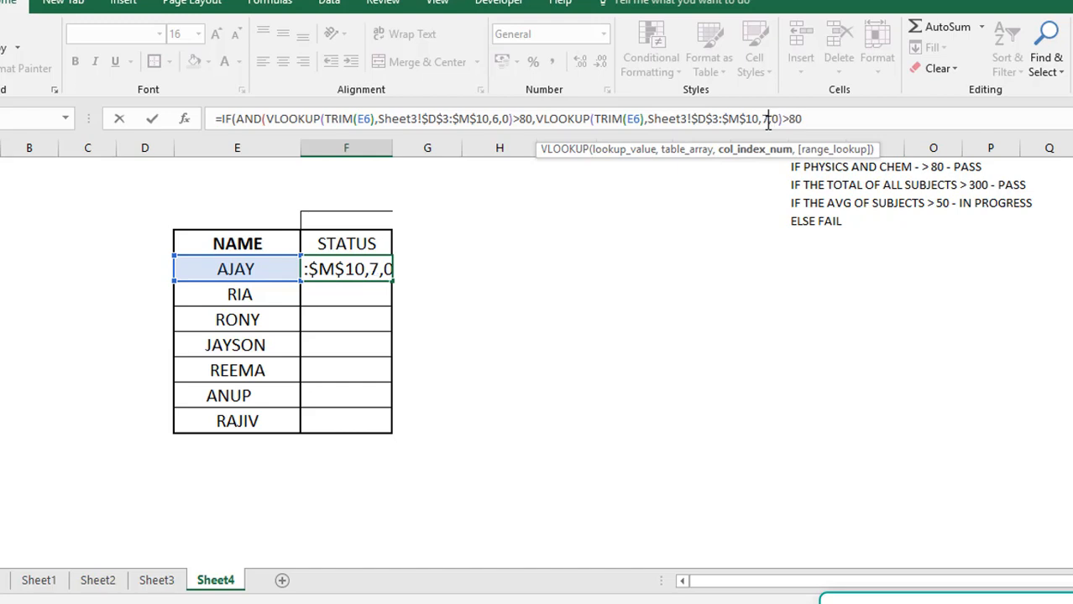
Close the AND test in the F6 formula and set the value if true to "PASS"
left_click(839, 124)
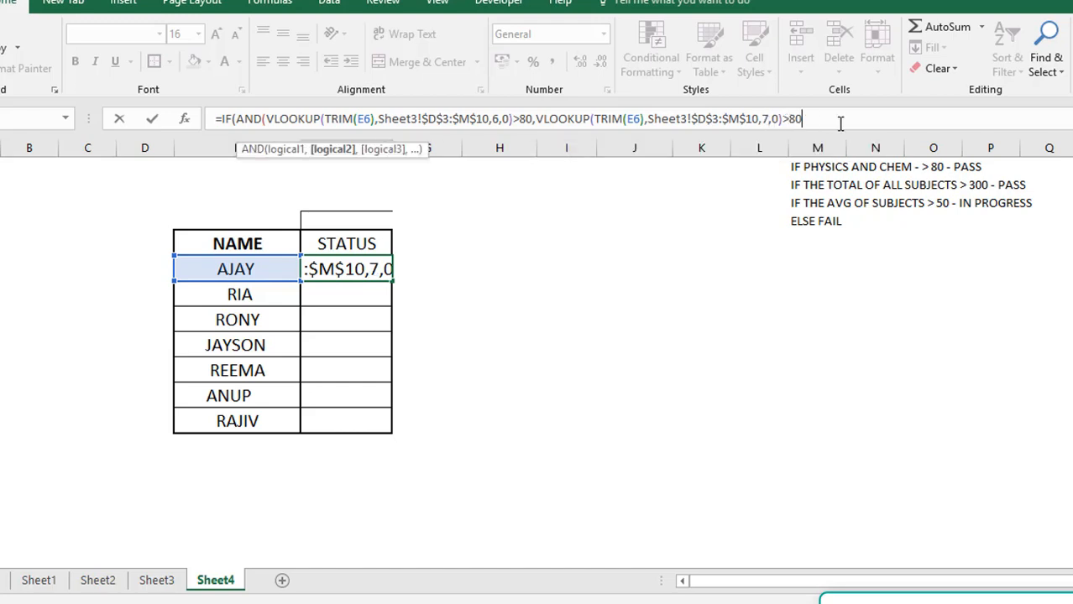
type(")")
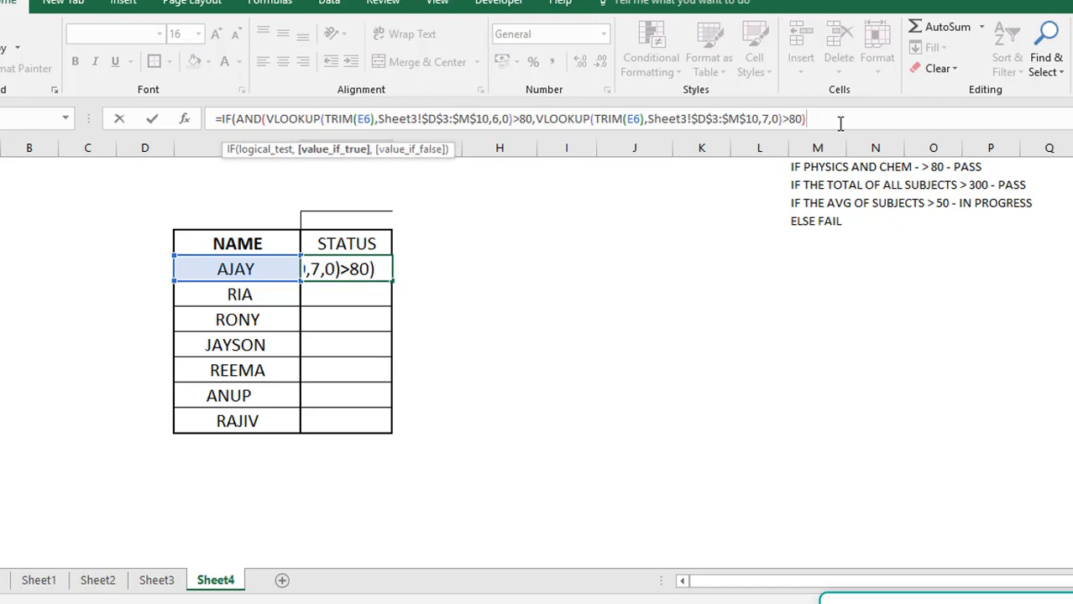
type(",\"PASS\"")
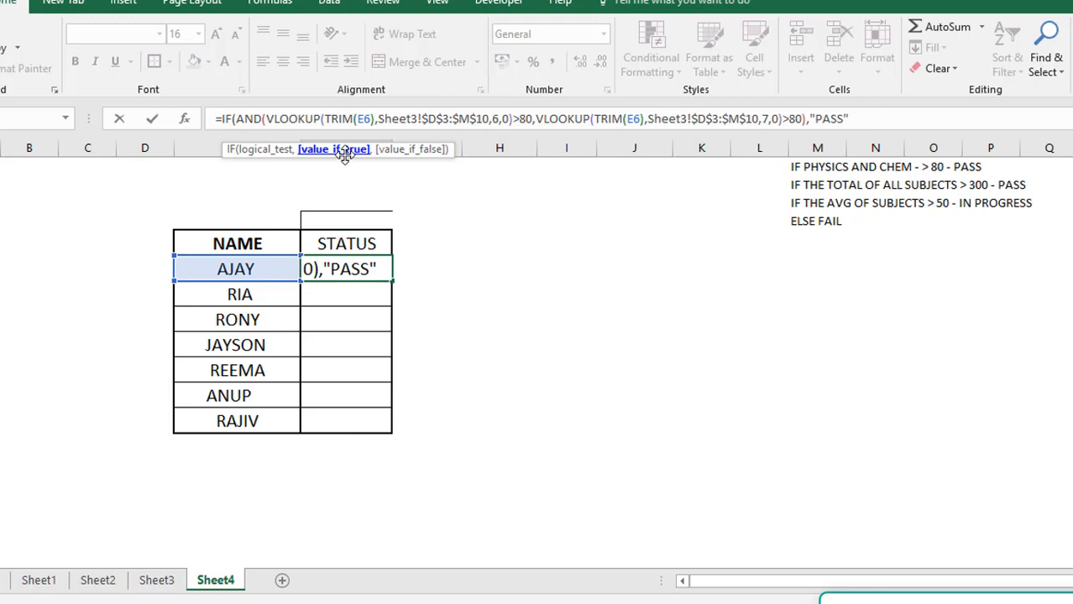
type(",")
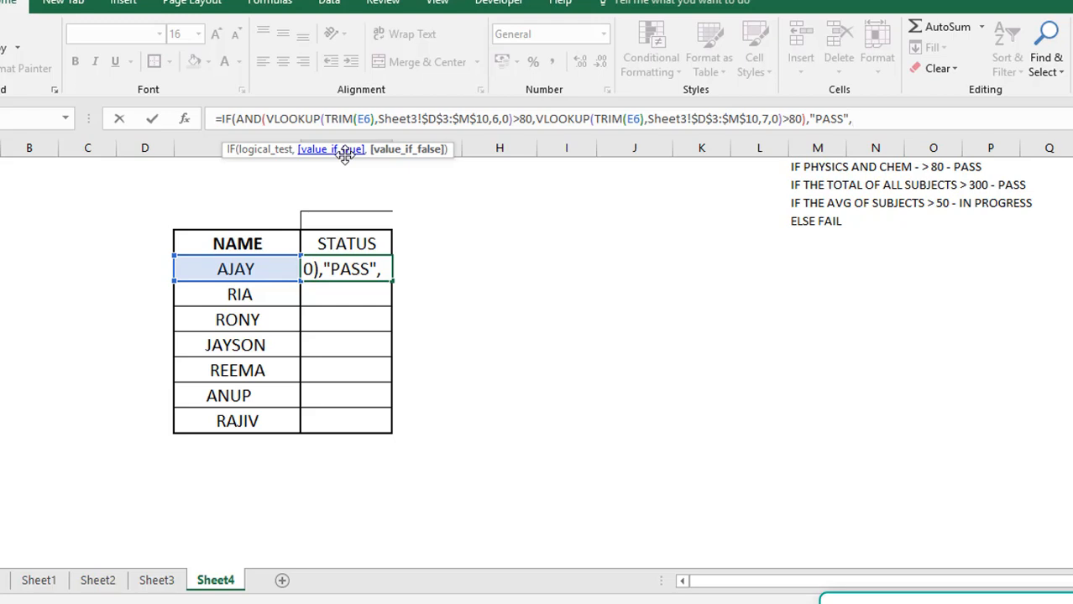
type("VLOOKUP")
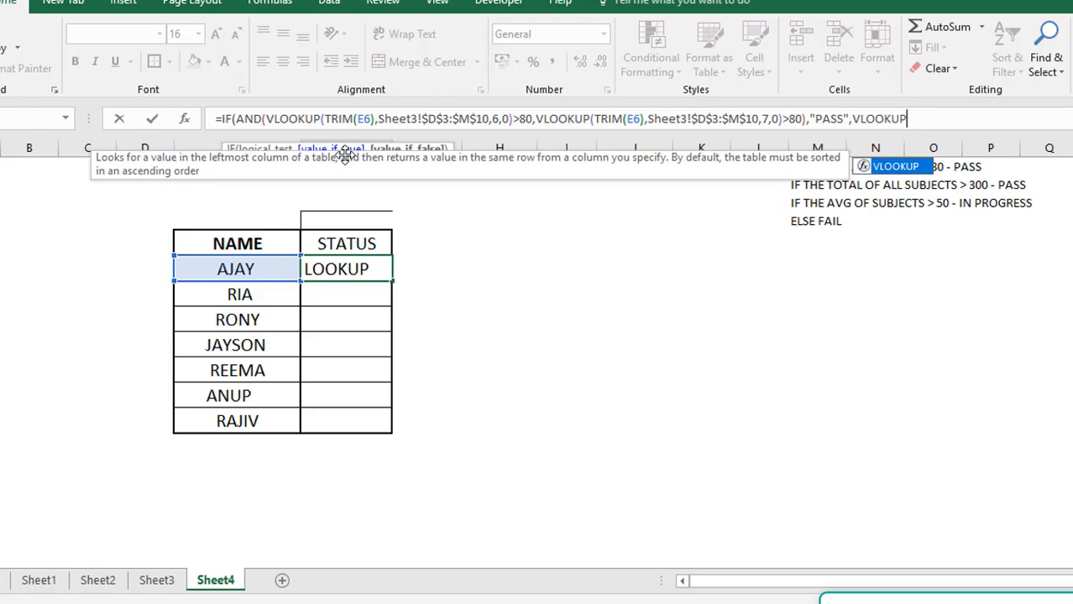
type("+VLOOK")
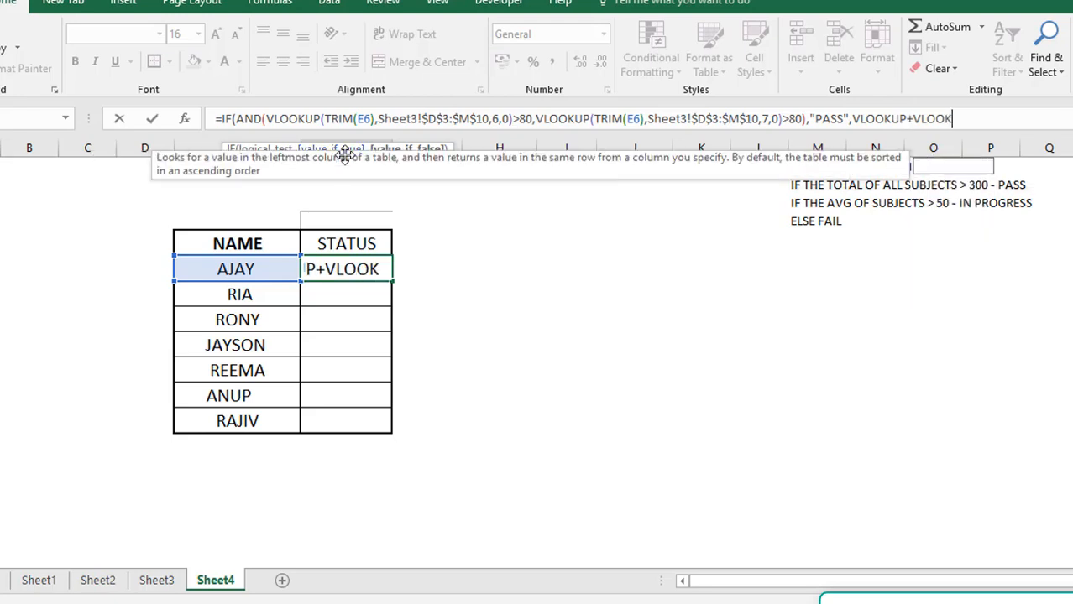
type("UP+VLOOKUP+VLOOKU")
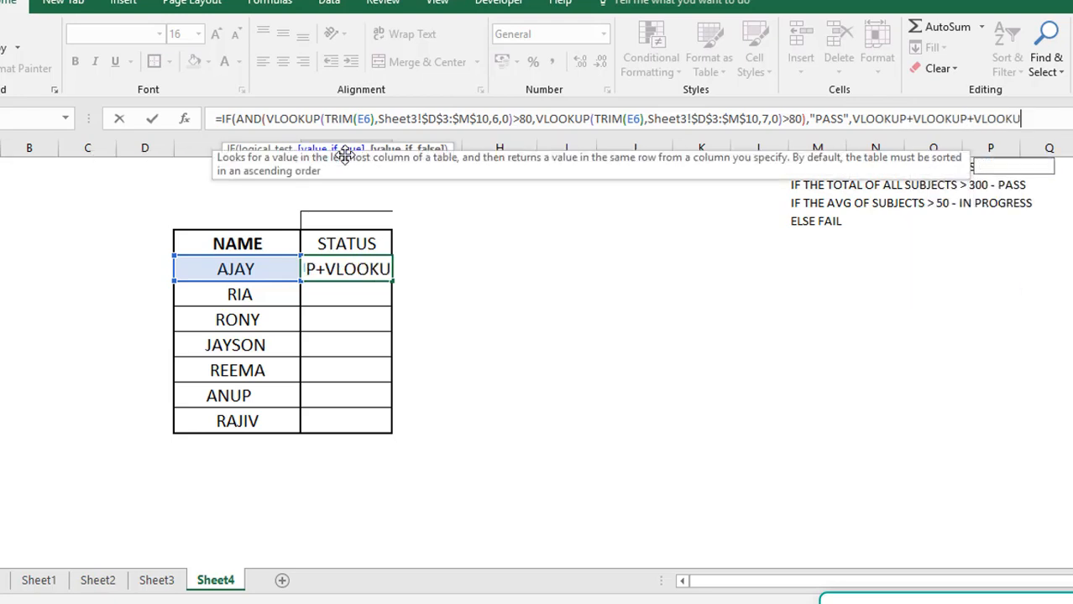
key("BackSpace")
key("BackSpace")
key("BackSpace")
key("BackSpace")
key("BackSpace")
key("BackSpace")
key("BackSpace")
key("BackSpace")
key("BackSpace")
key("BackSpace")
key("BackSpace")
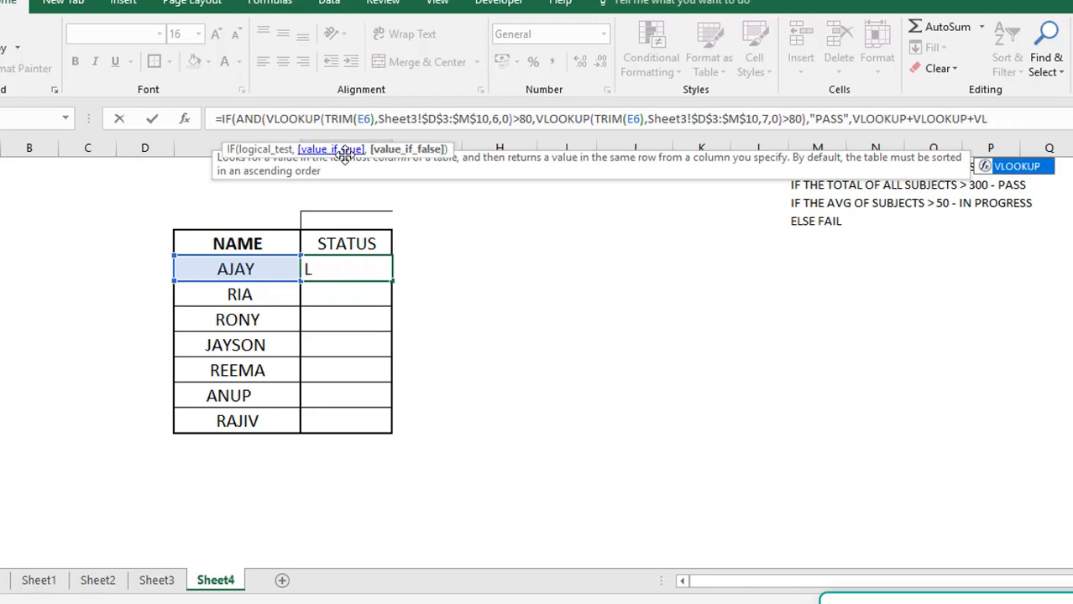
key("BackSpace")
key("BackSpace")
key("BackSpace")
key("BackSpace")
key("BackSpace")
key("BackSpace")
key("BackSpace")
key("BackSpace")
key("BackSpace")
key("BackSpace")
key("BackSpace")
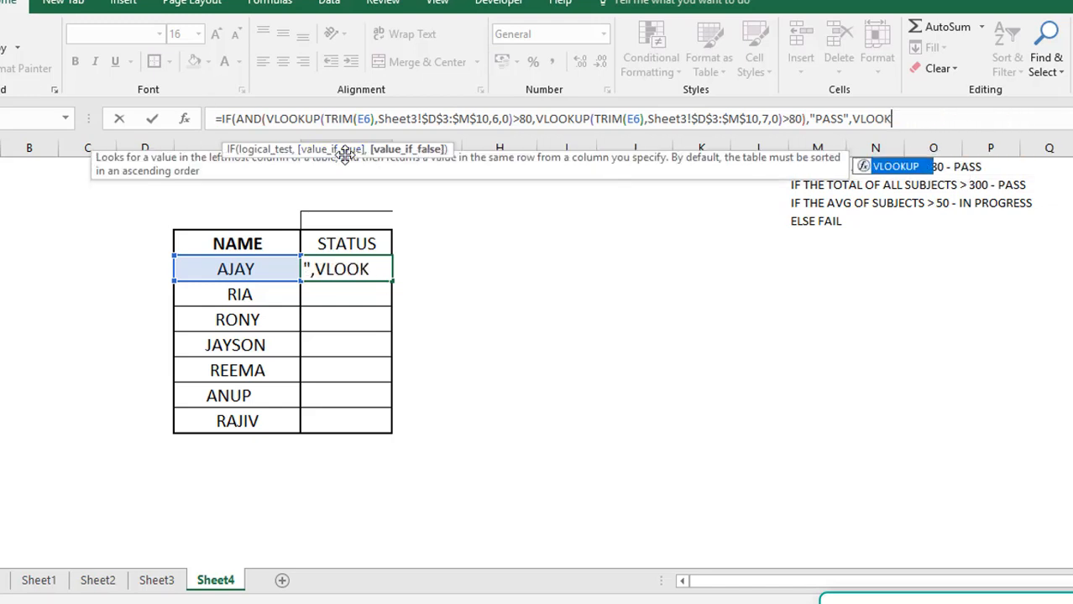
key("BackSpace")
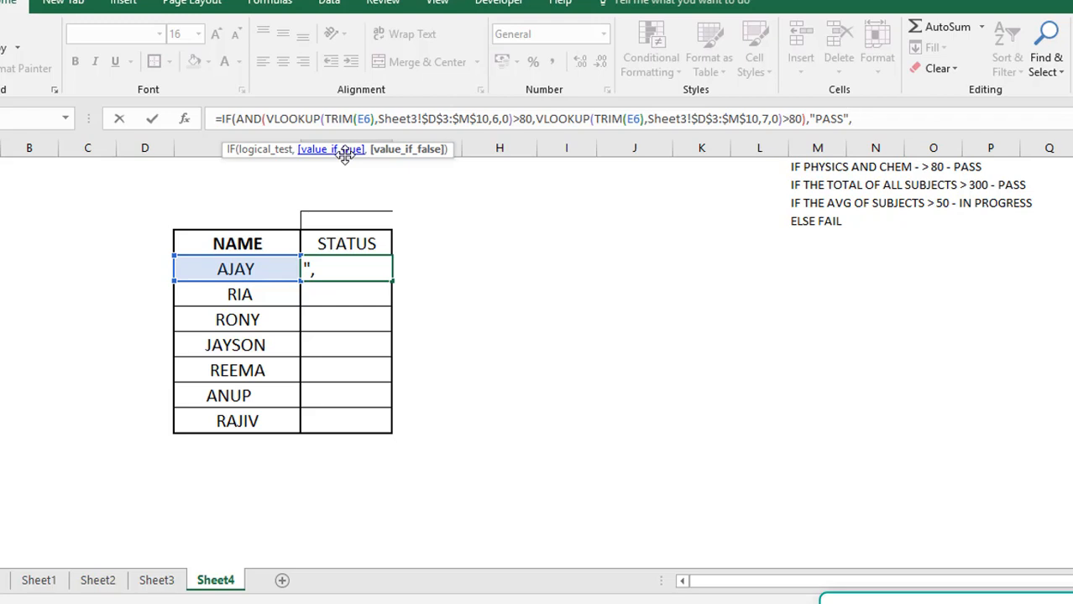
Start a nested IF as the value if false in F6, with a VLOOKUP that uses E6 as its lookup value
type("IF")
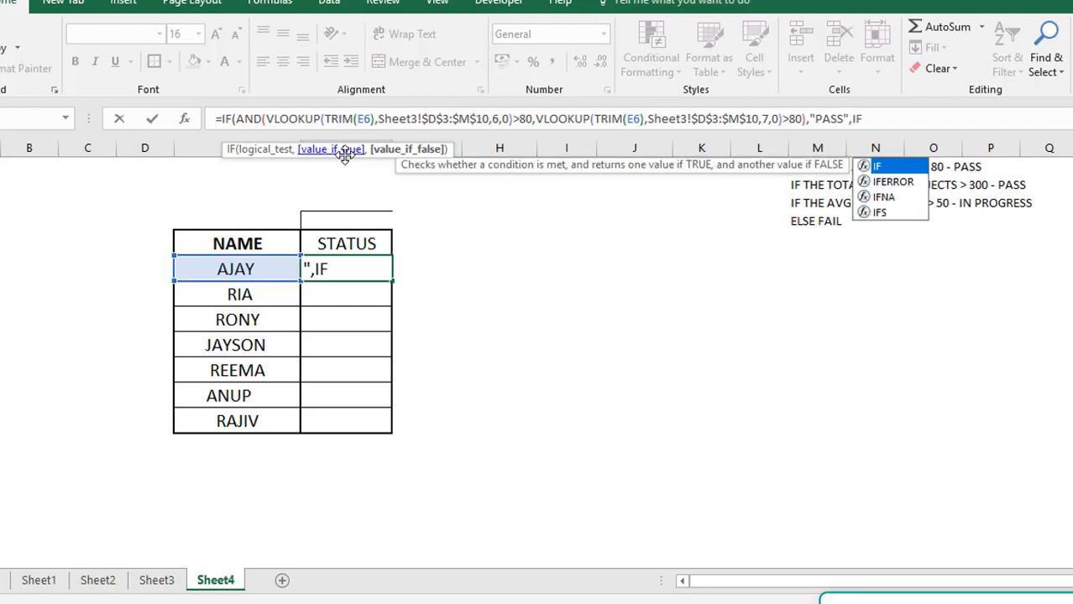
type("(V")
type("LOOKUP")
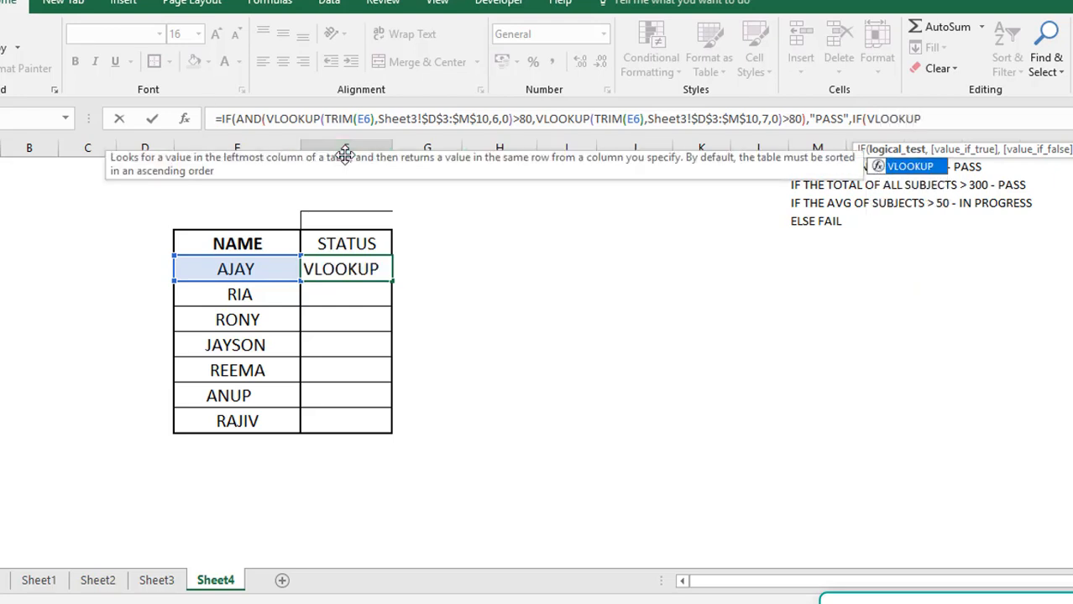
type("(")
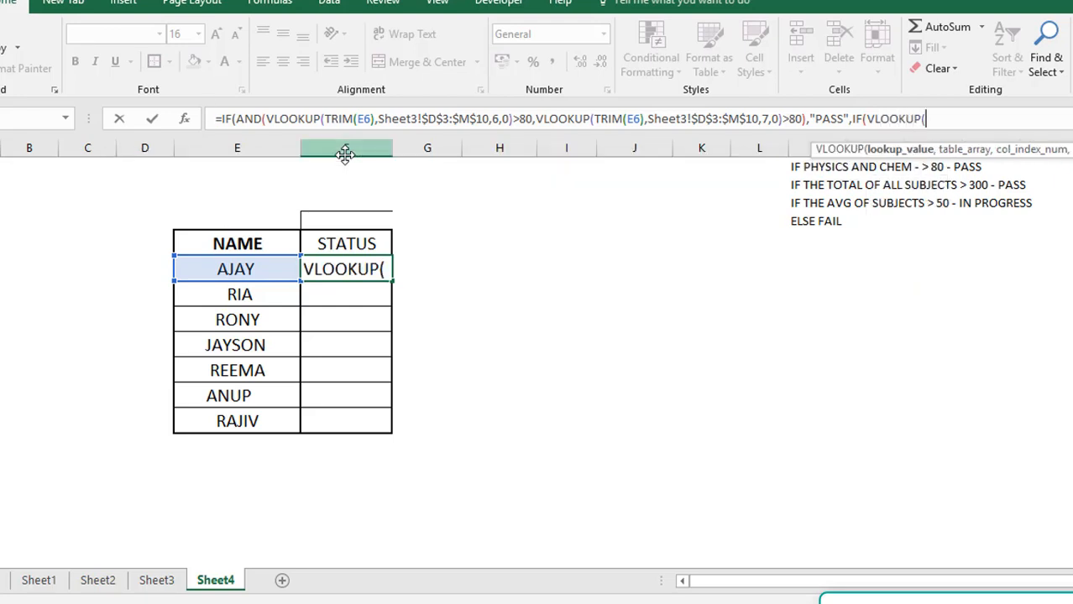
left_click(239, 269)
type(",")
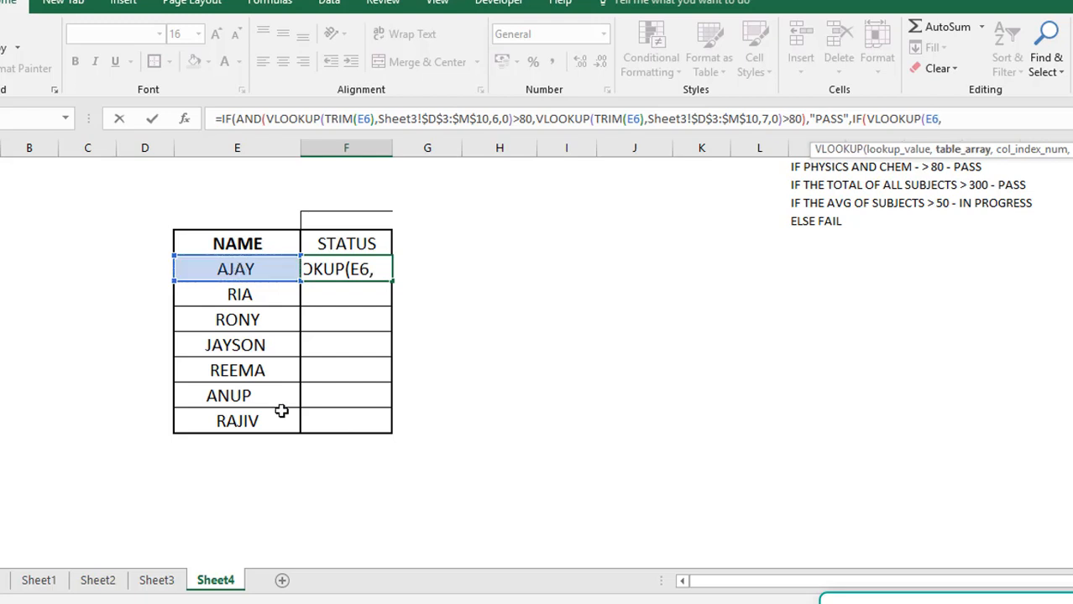
Complete the nested VLOOKUP with table array Sheet3!D3:M10, column index 9 and range lookup 0, and add the condition >10
left_click(156, 581)
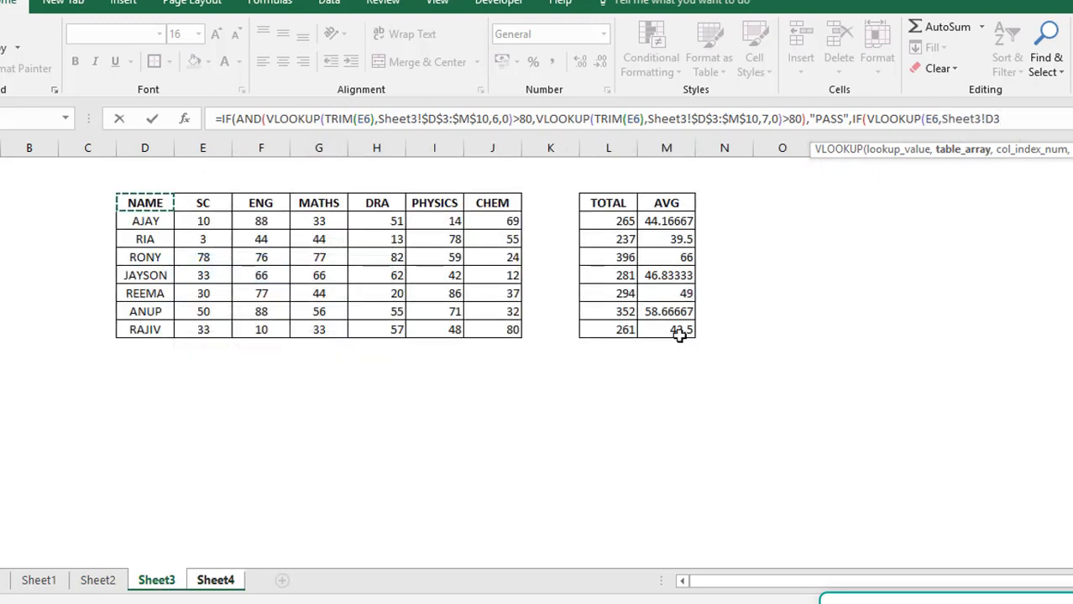
left_click_drag(679, 333, 682, 334)
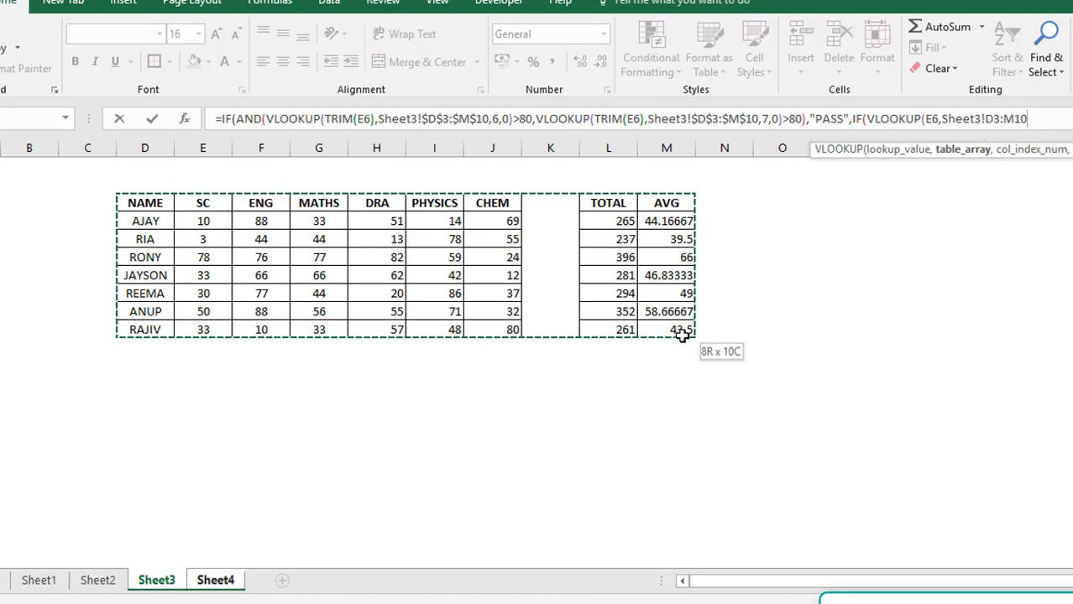
type(",")
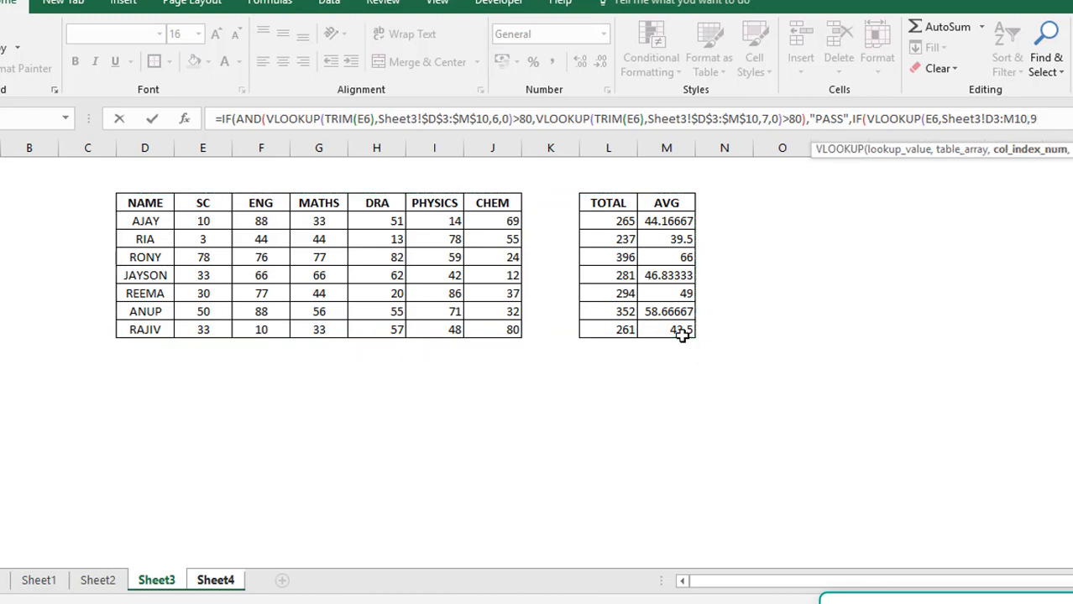
type("9,0")
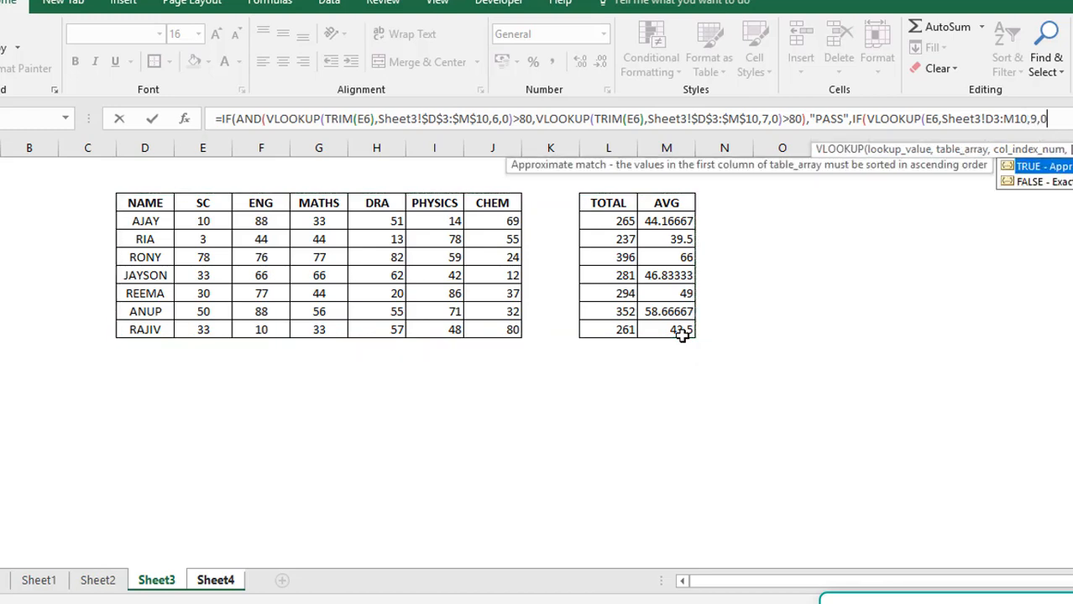
type(")>")
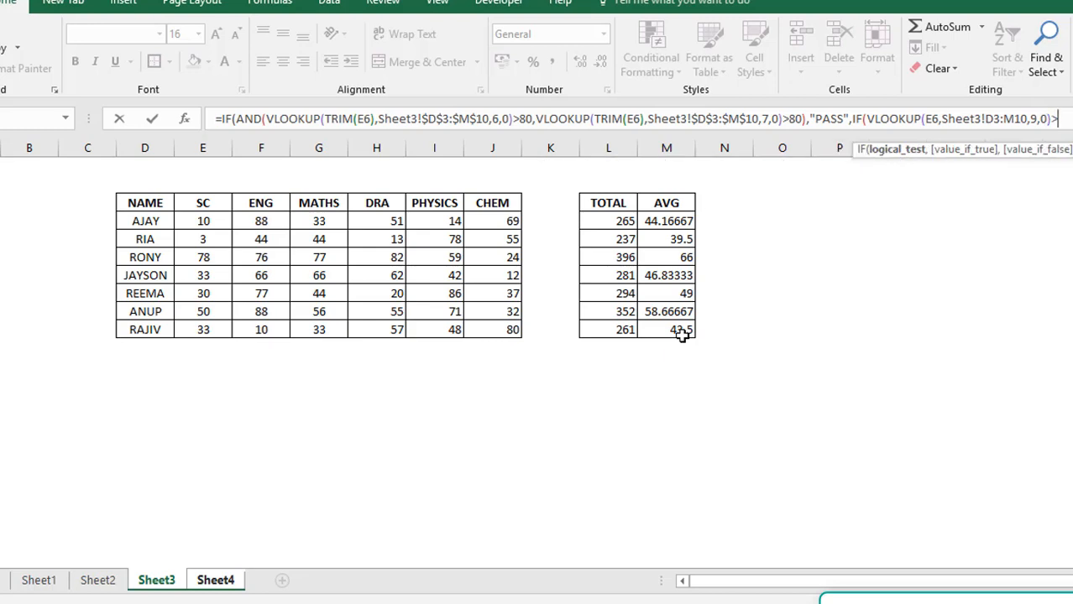
type("10,")
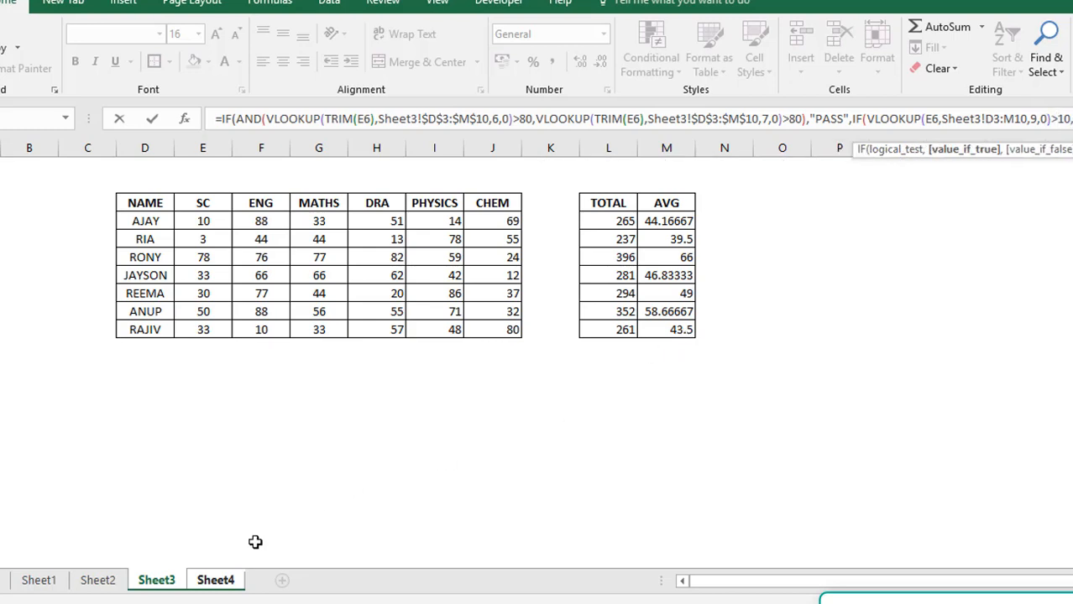
Return to Sheet4 and change the nested IF's threshold to 300
left_click(223, 587)
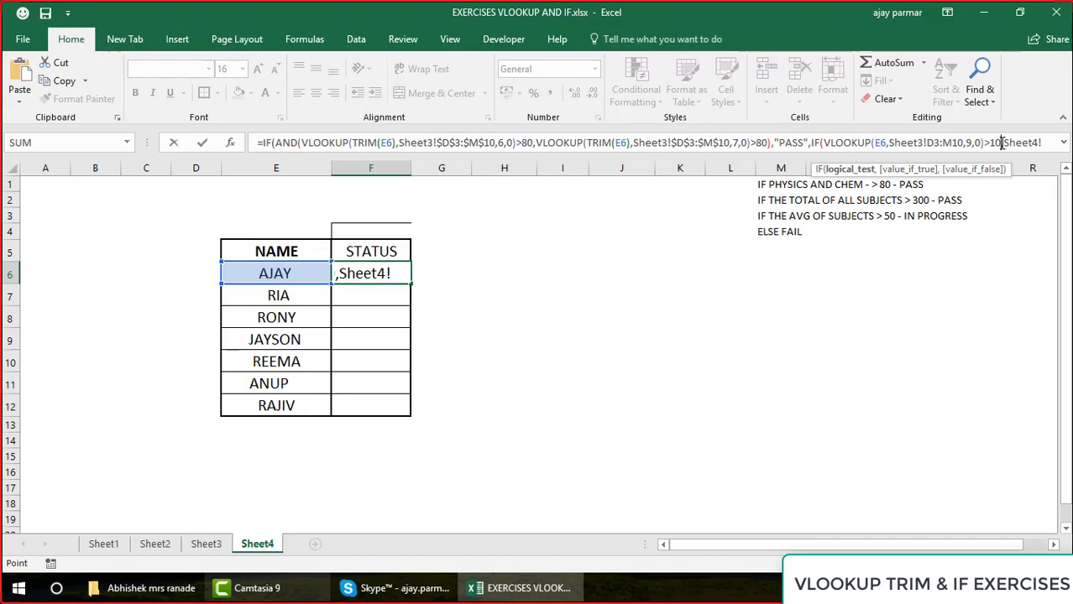
left_click(1000, 142)
key("BackSpace")
key("BackSpace")
type("300")
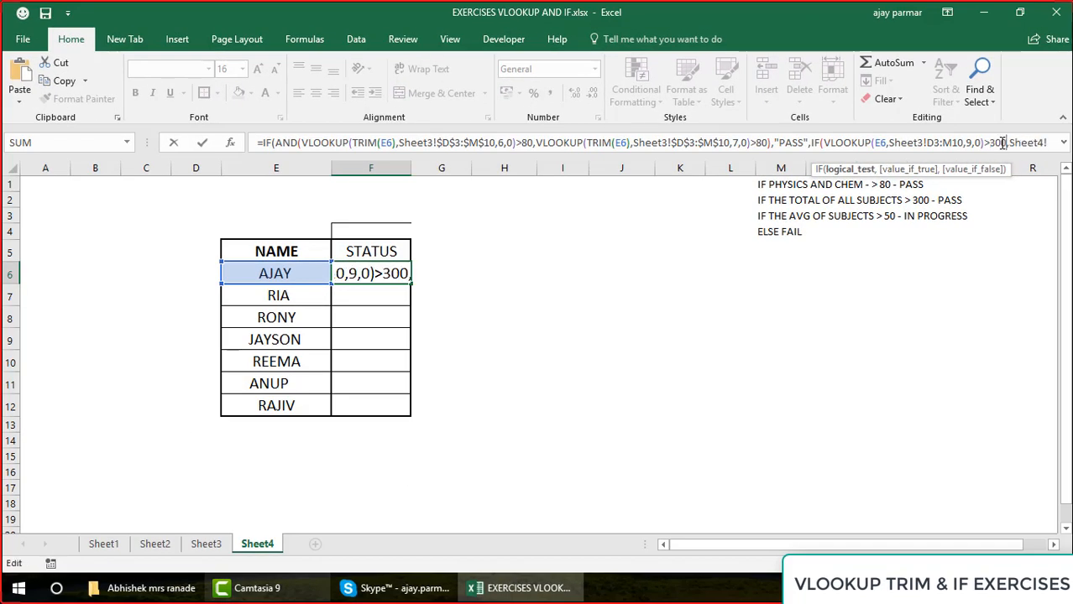
Replace the stray Sheet4! reference with "PASS" as the nested IF's value if true and enter the formula, accepting the proposed correction
left_click(1047, 142)
key("BackSpace")
key("BackSpace")
key("BackSpace")
key("BackSpace")
key("BackSpace")
key("BackSpace")
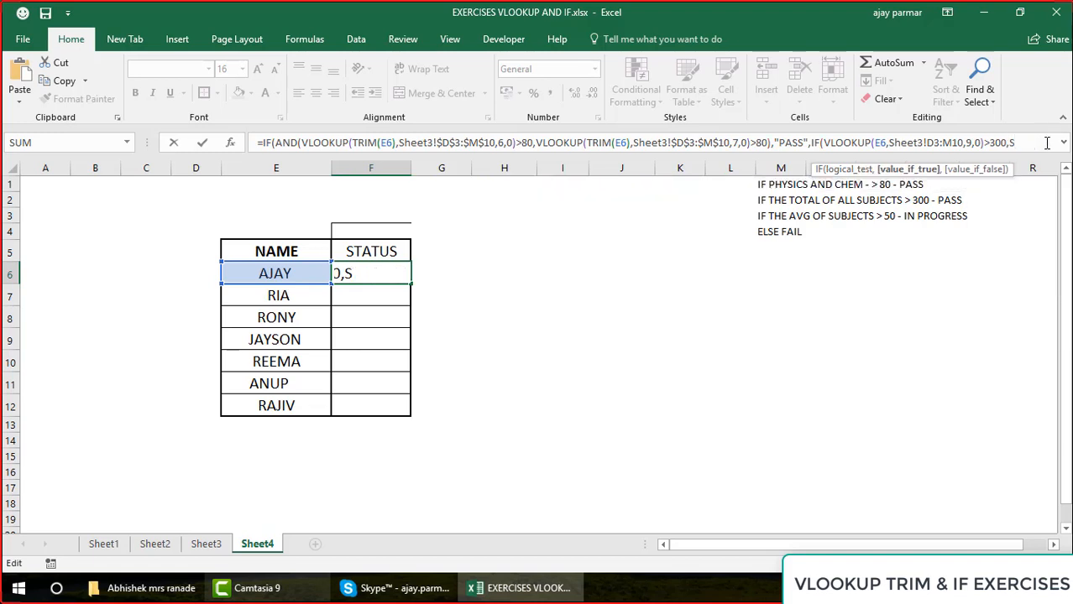
type("\"PASS")
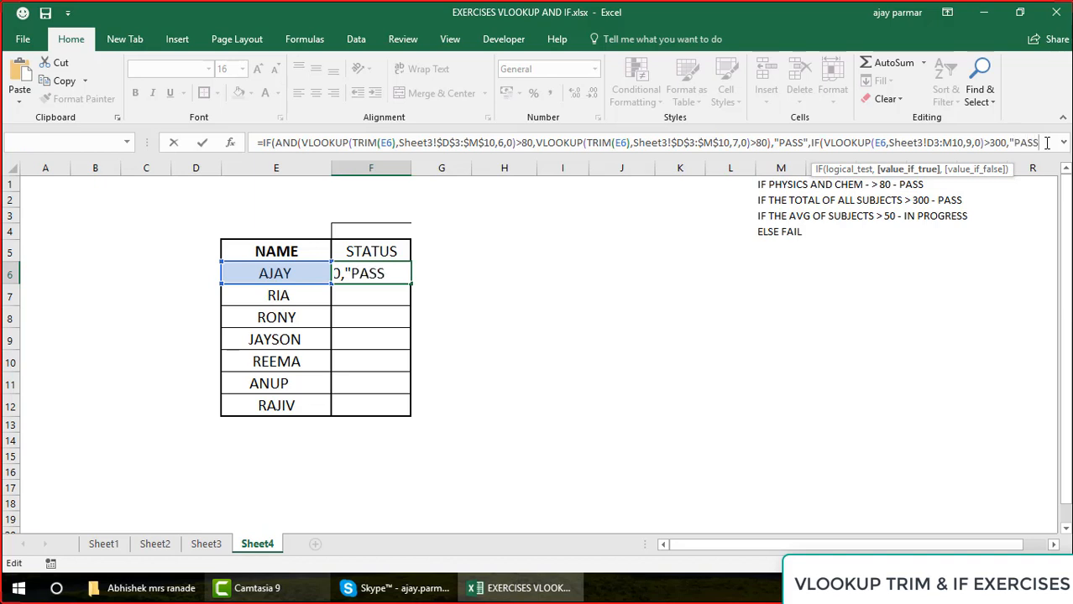
key("Return")
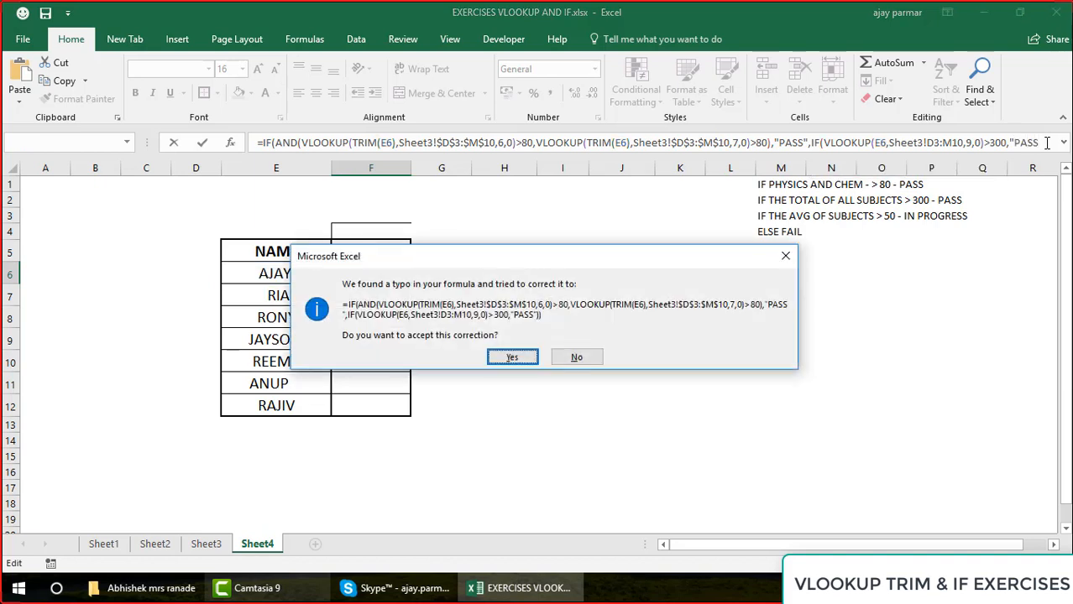
left_click(519, 359)
key("Up")
left_click(351, 280)
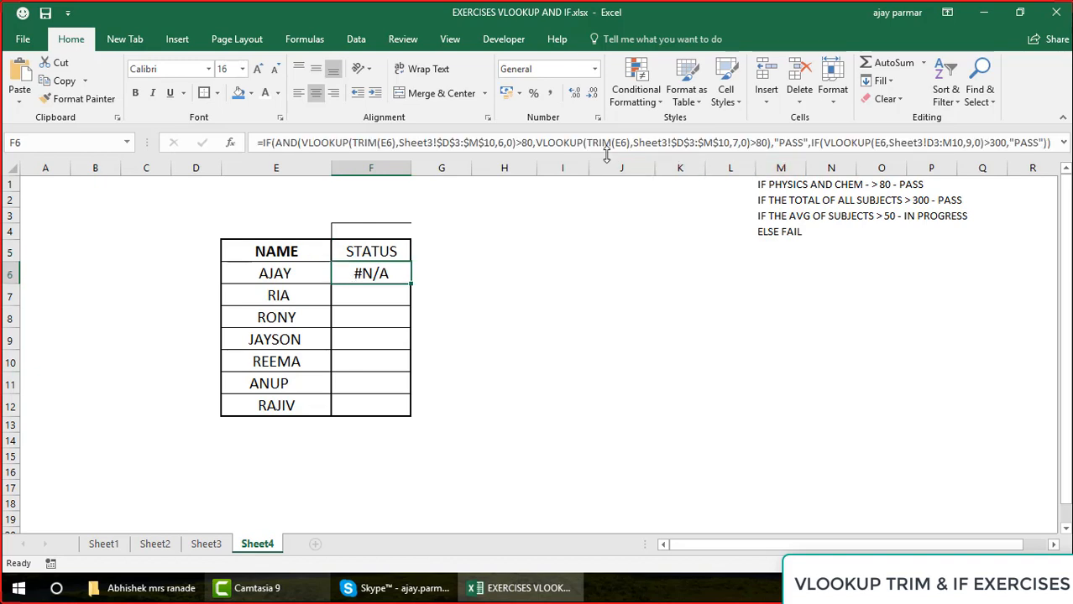
Enlarge the formula bar and wrap the E6 lookup value of the nested VLOOKUP in F6 with TRIM
left_click_drag(606, 154, 609, 170)
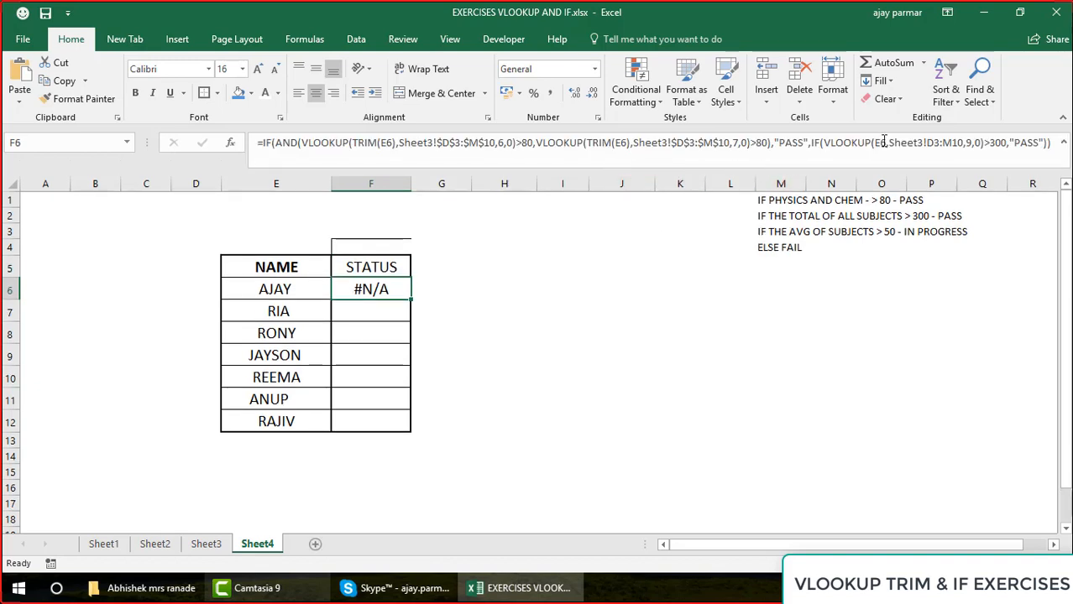
left_click(884, 141)
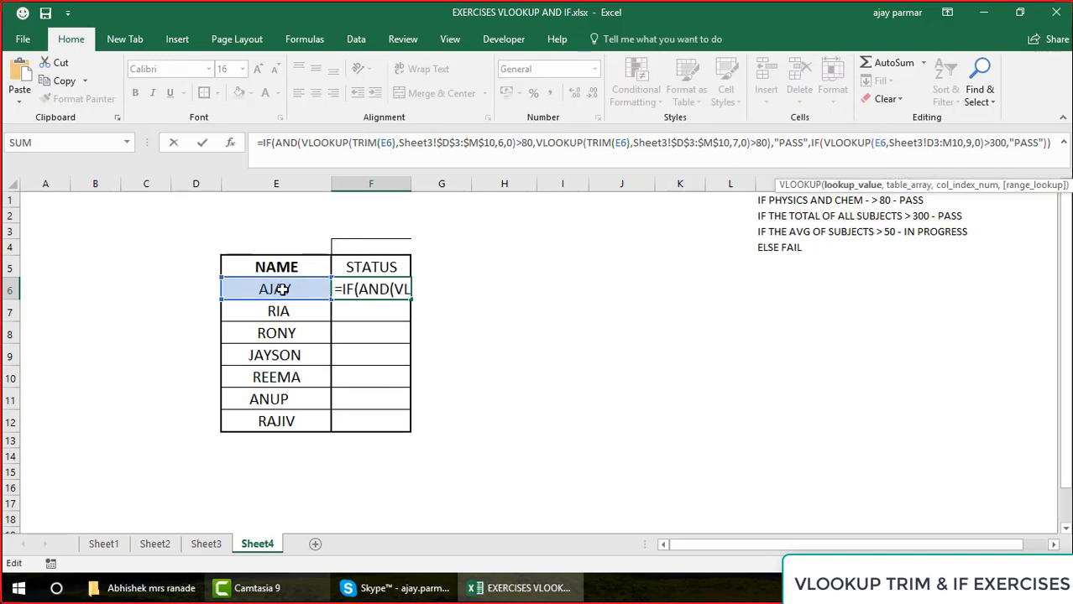
type("TRIM(")
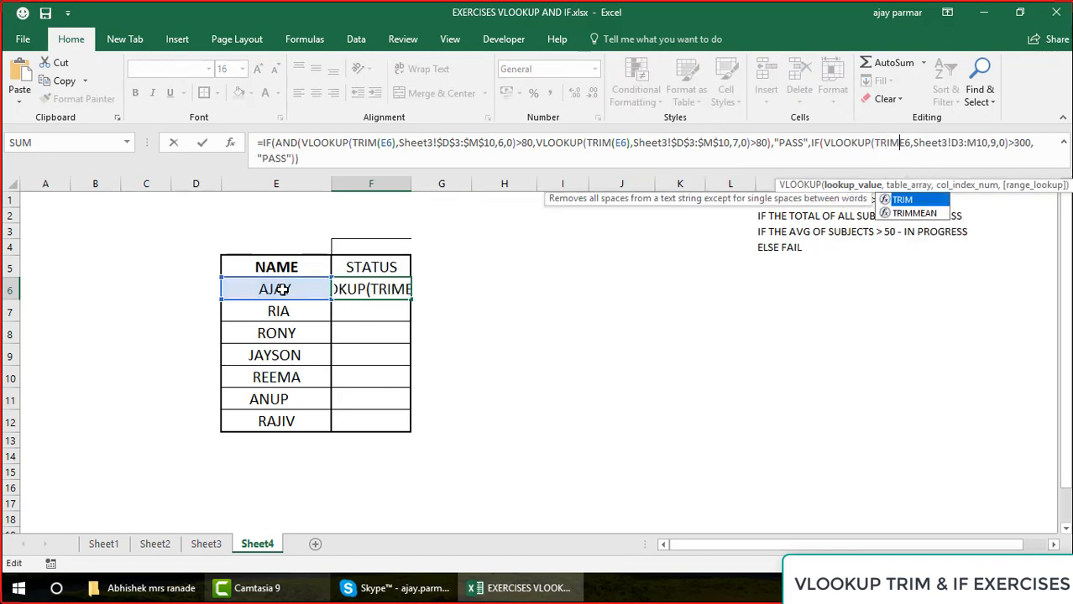
key("Right")
type(")")
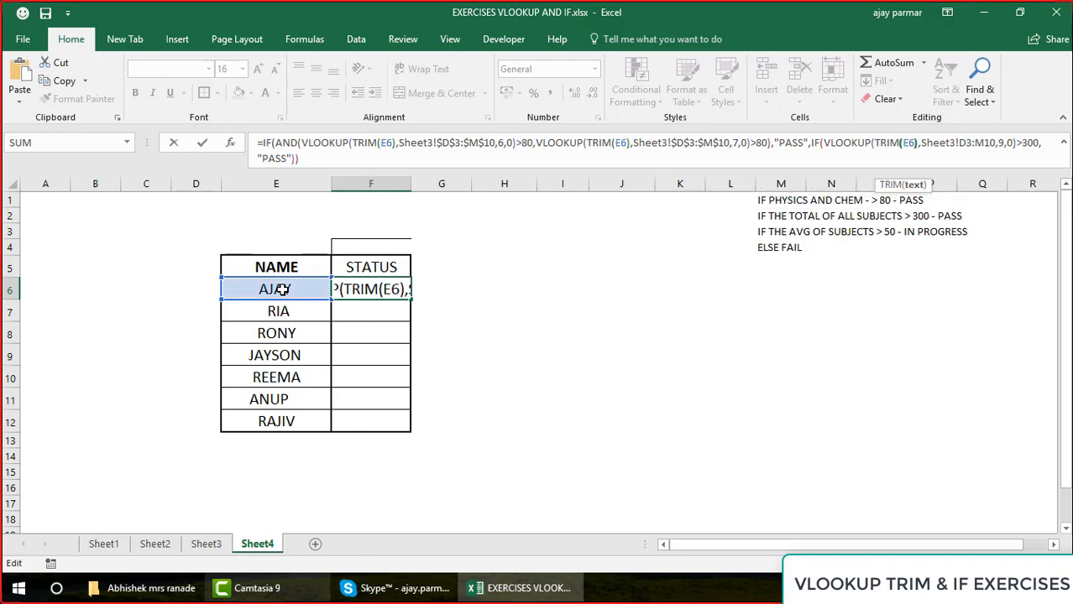
Make the nested VLOOKUP's table array absolute as Sheet3!$D$3:$M$10
left_click(963, 144)
key("F4")
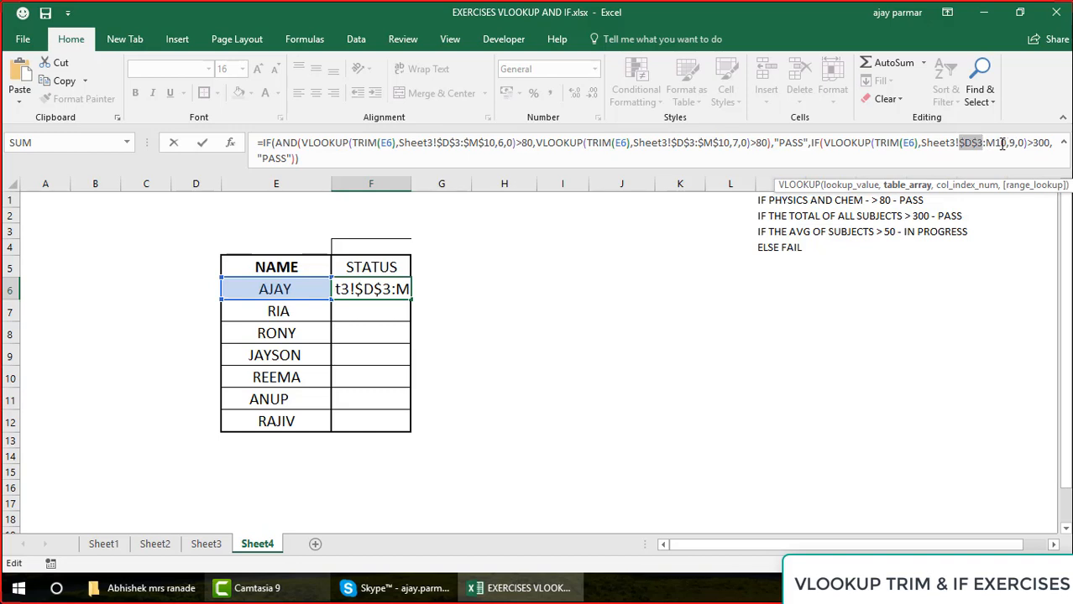
left_click(1001, 145)
key("F4")
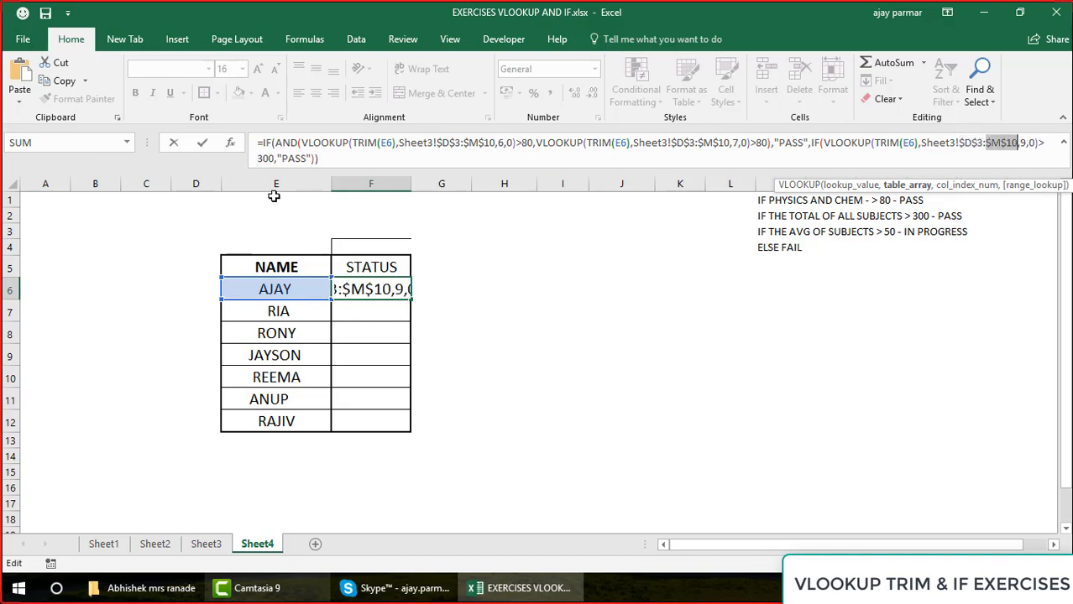
Replace the closing parentheses of the F6 formula with a comma to open the nested IF's value-if-false argument
left_click(344, 157)
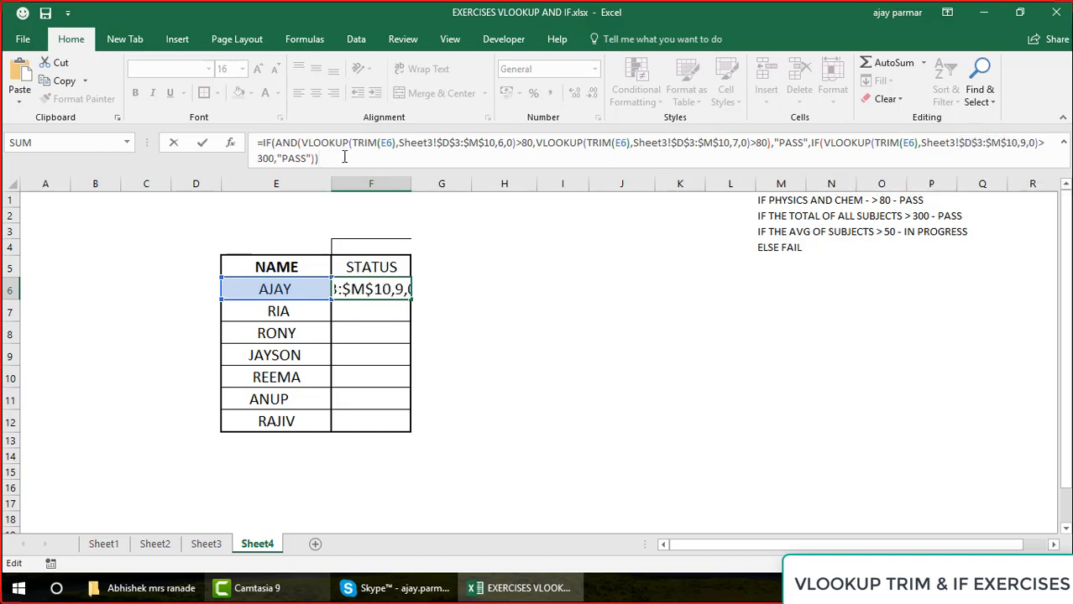
key("BackSpace")
key("BackSpace")
type(",")
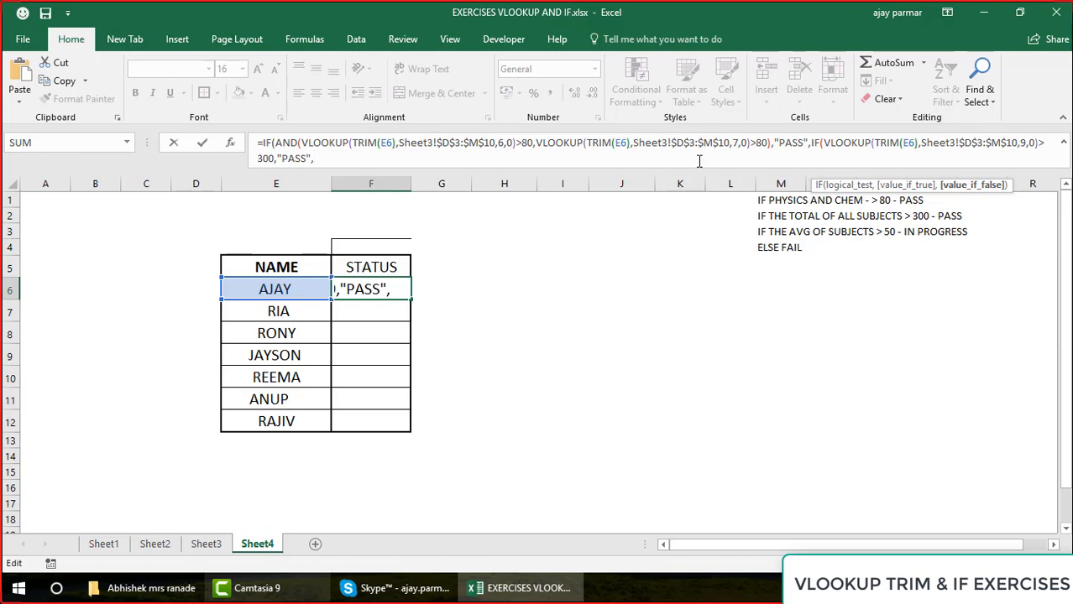
Duplicate the nested IF with its VLOOKUP >300 test and "PASS" result at the end of the F6 formula
left_click(811, 143)
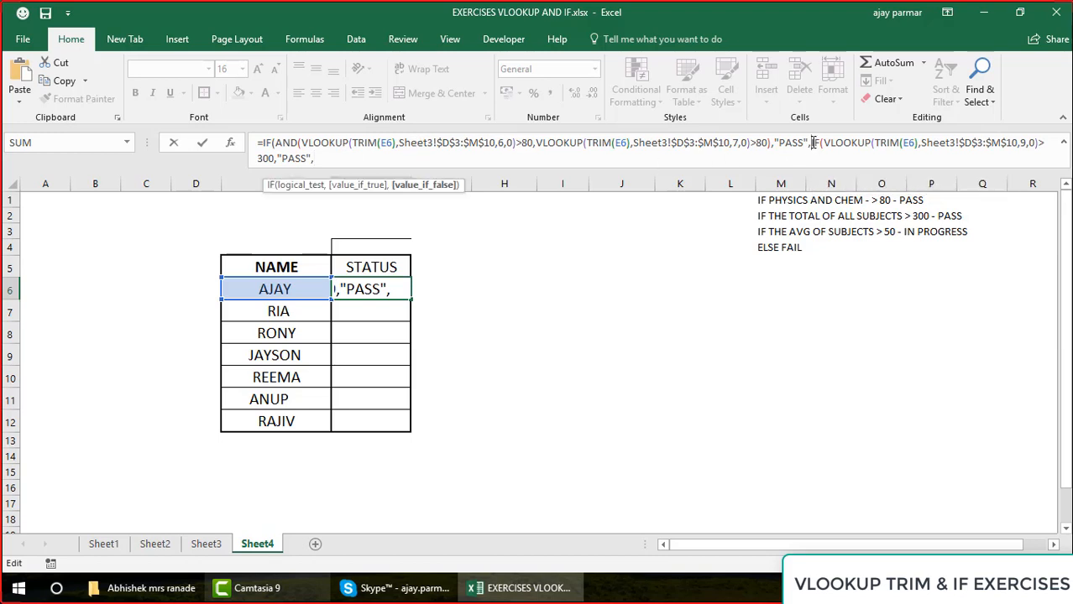
left_click(340, 167, "shift")
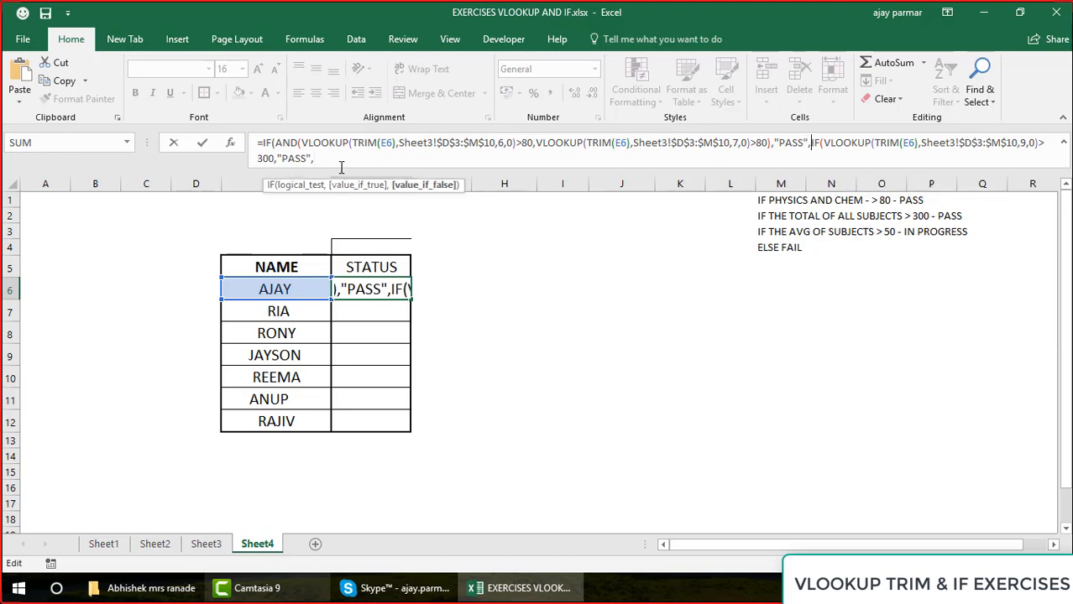
key("ctrl+x")
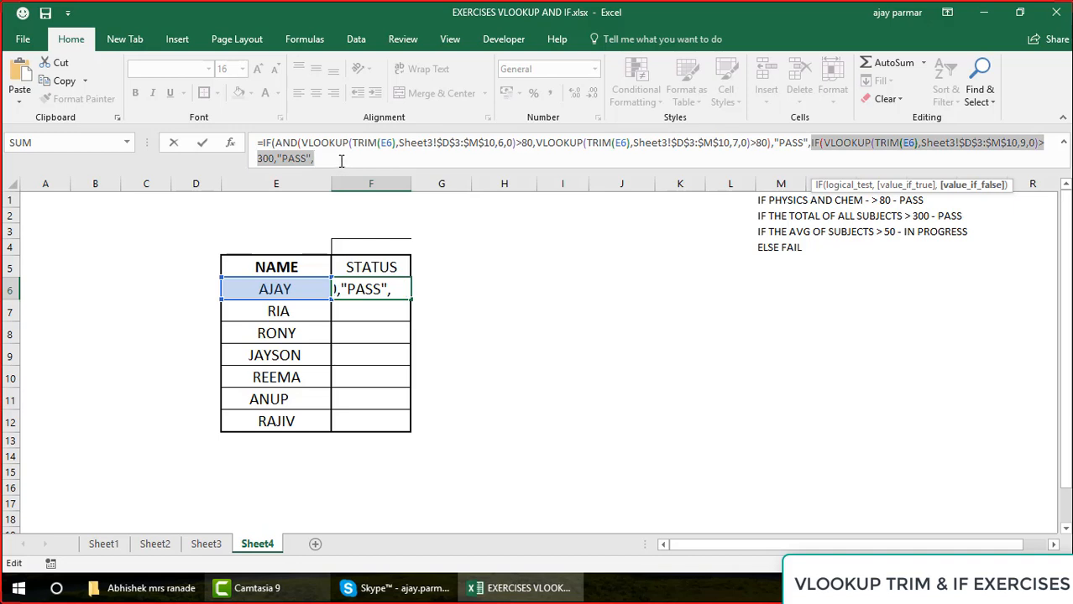
left_click(341, 160)
key("ctrl+v")
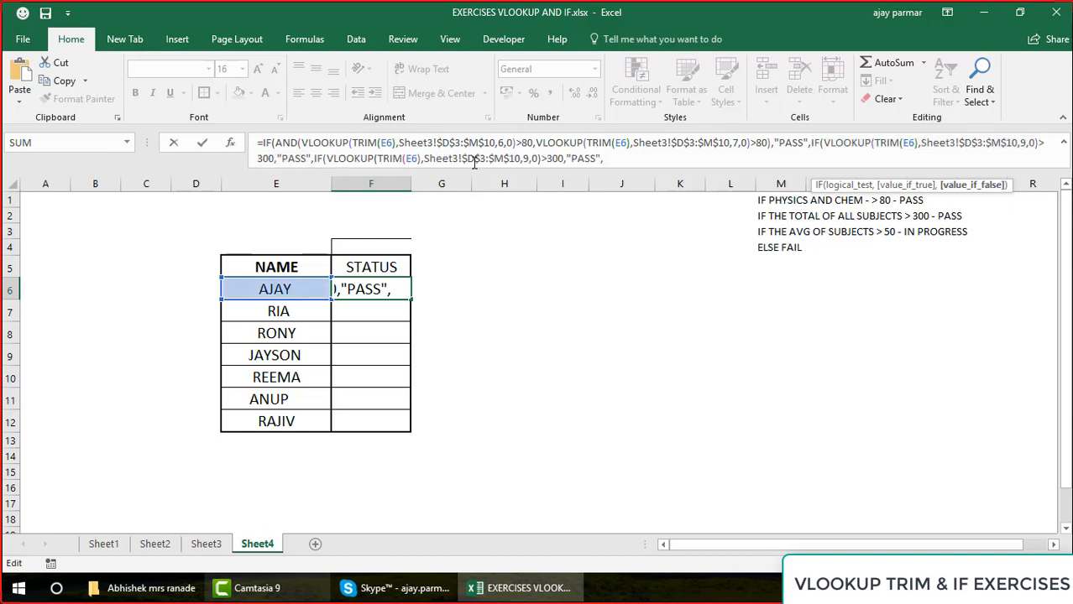
In the last nested IF of the F6 formula, set the VLOOKUP column index to 10 and the threshold to >50
left_click(528, 160)
key("BackSpace")
type("10")
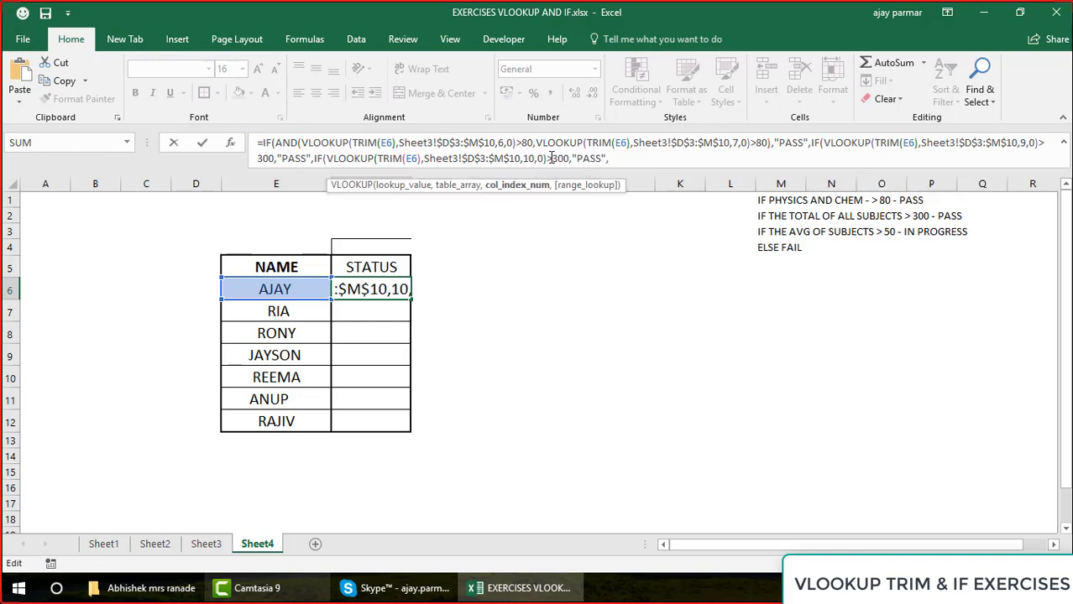
left_click(567, 158)
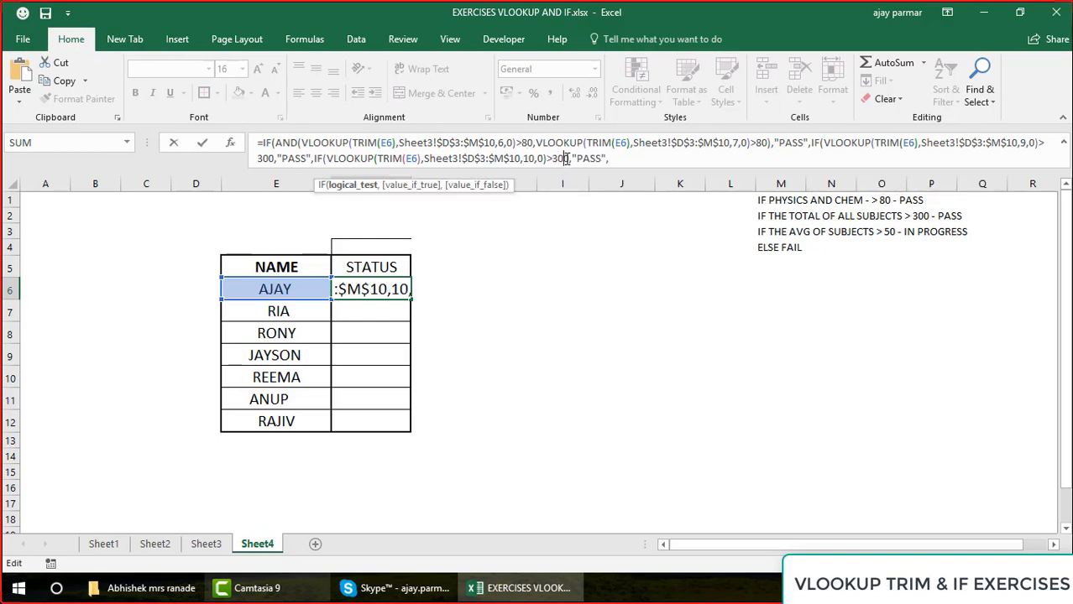
key("BackSpace")
key("BackSpace")
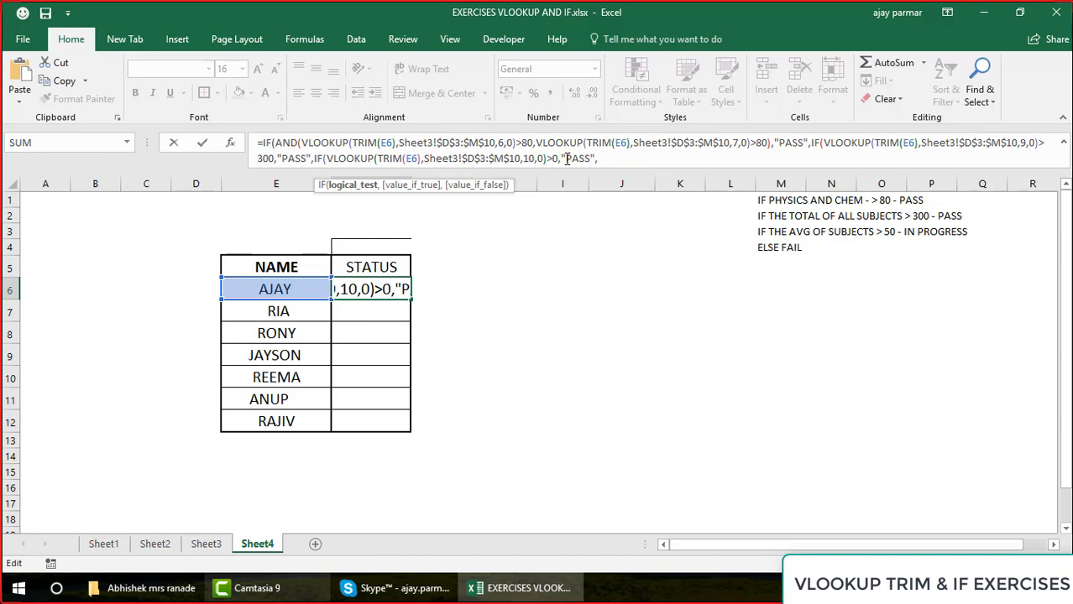
type("5")
Complete the F6 formula with "FAIL" as the final value-if-false, close all the parentheses, and fill it down through F12
left_click(587, 158)
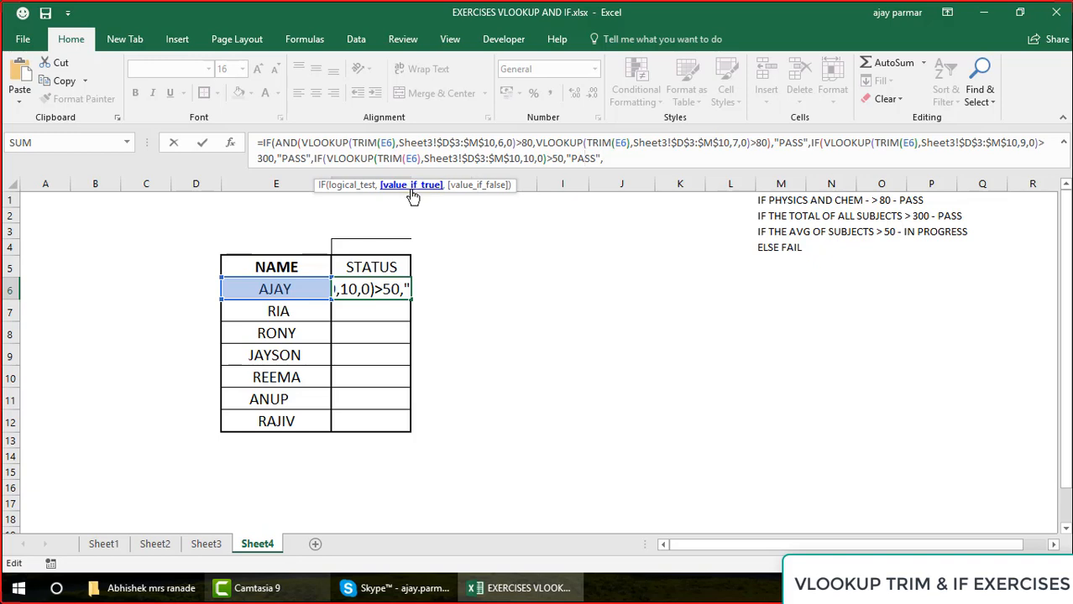
left_click(637, 159)
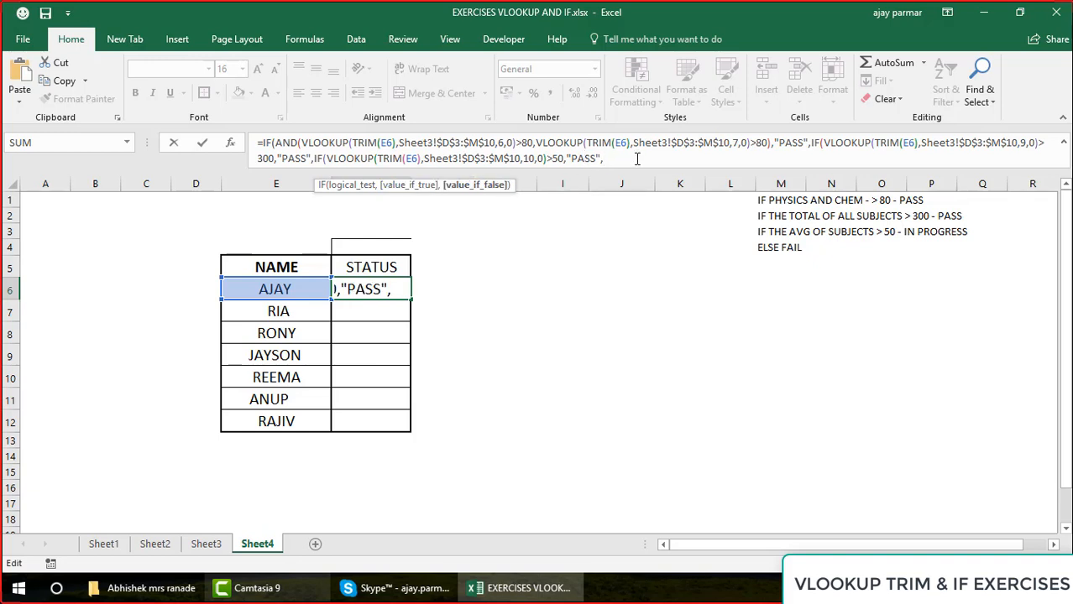
type("\"FAIL")
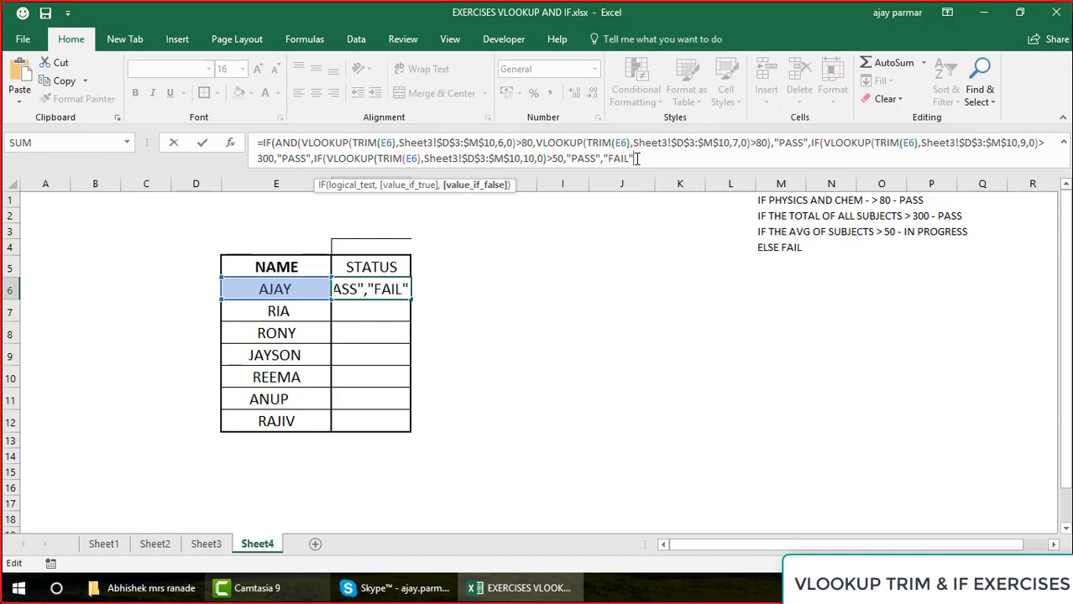
type("\")))")
key("Return")
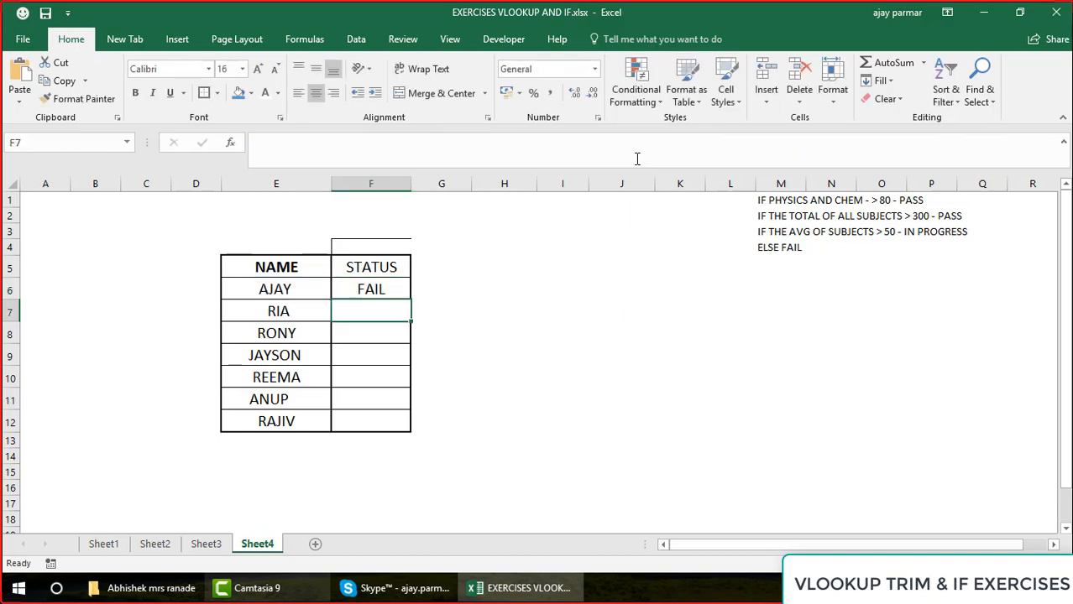
left_click(388, 286)
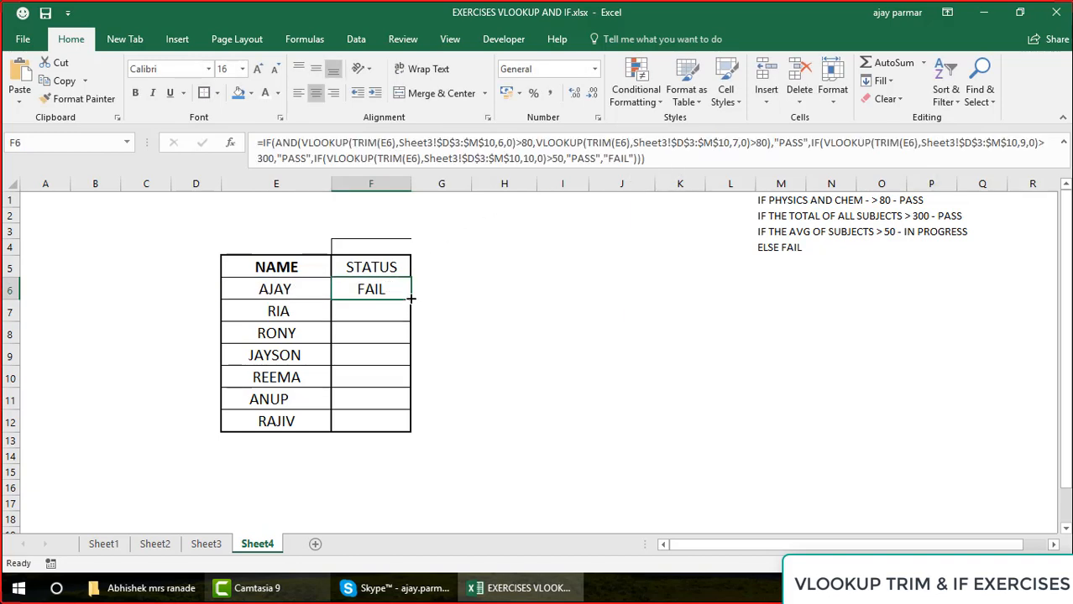
left_click_drag(412, 298, 403, 433)
Inspect the name in E11 for trailing spaces and review how TRIM handles it in the F11 formula
left_click(285, 376)
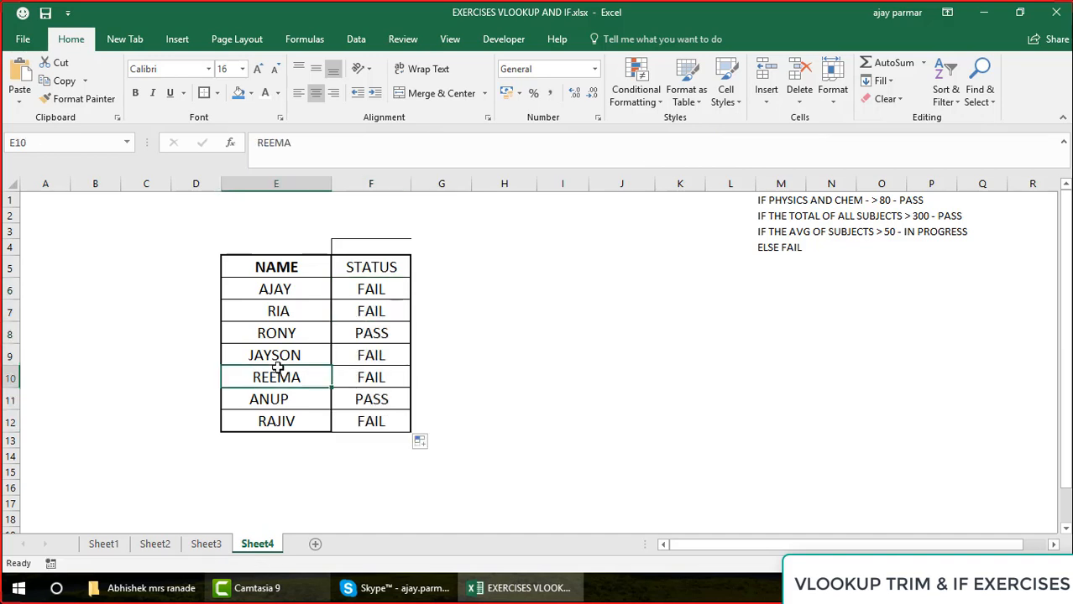
left_click(289, 399)
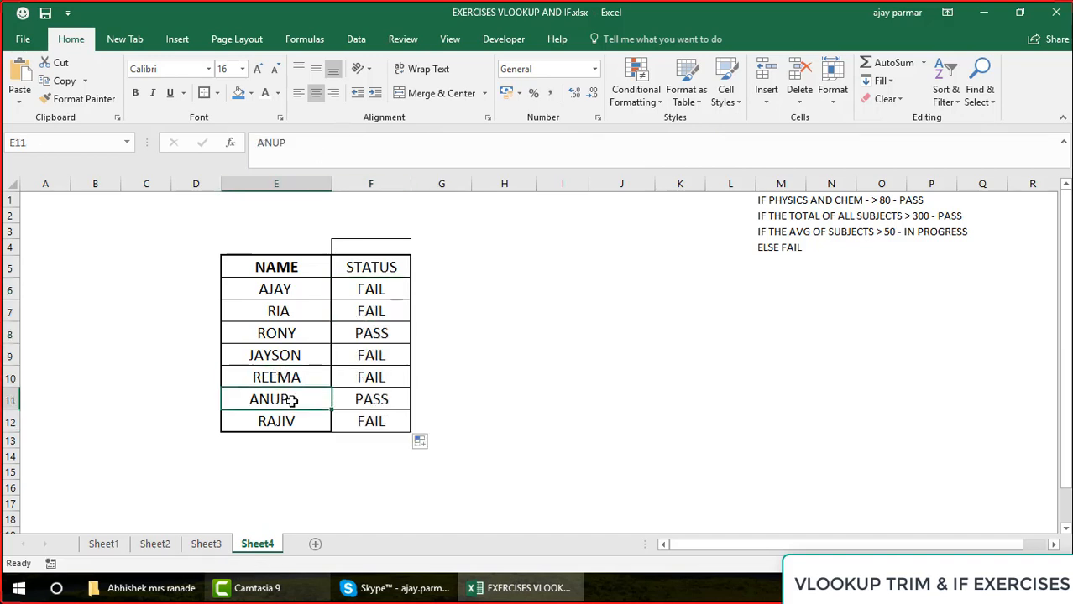
left_click(319, 141)
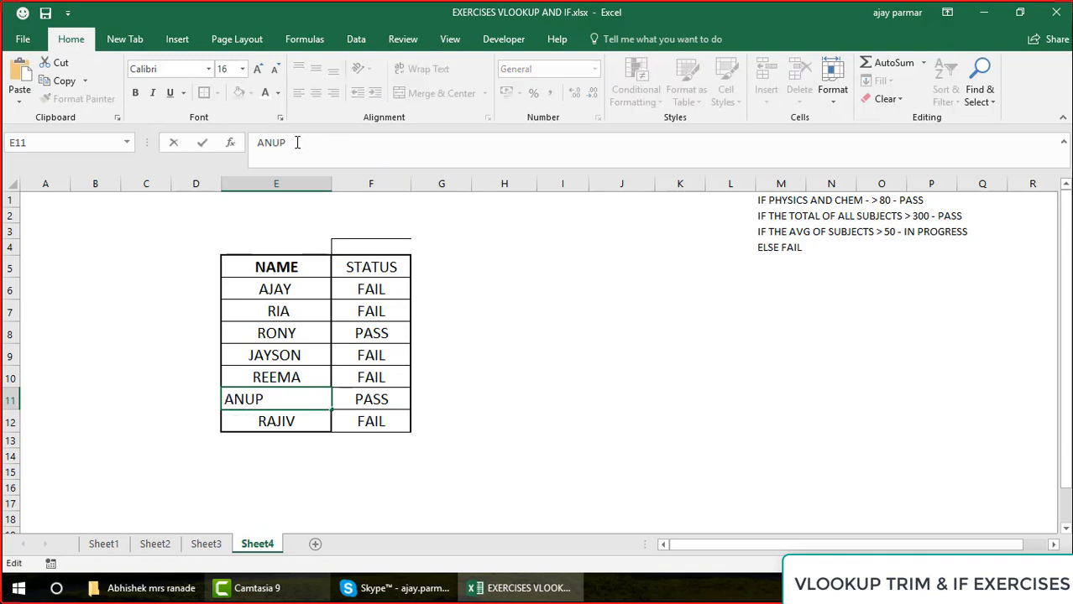
left_click(389, 398)
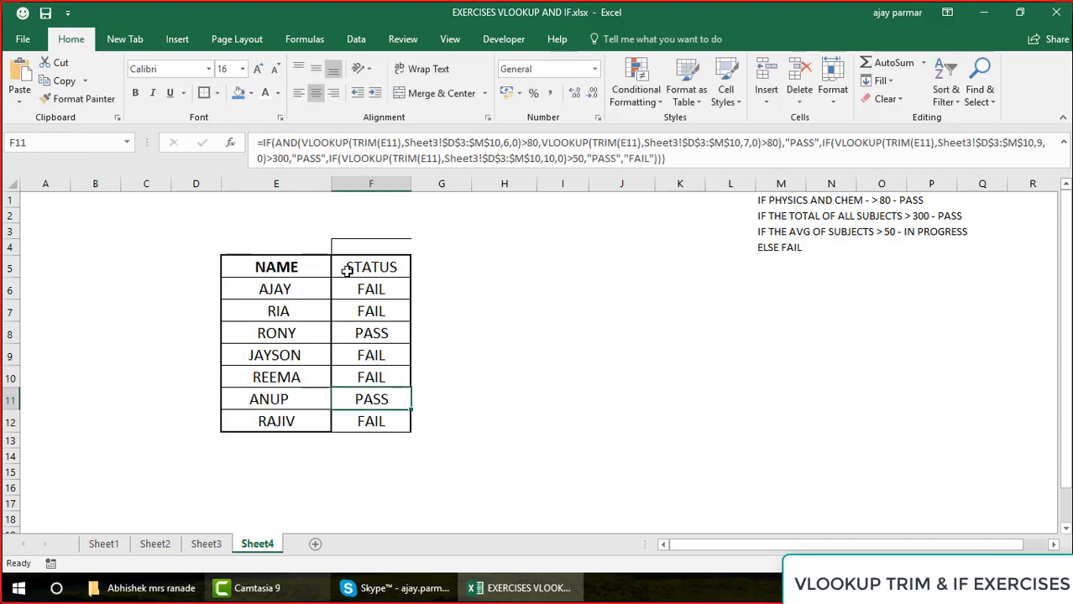
left_click(365, 142)
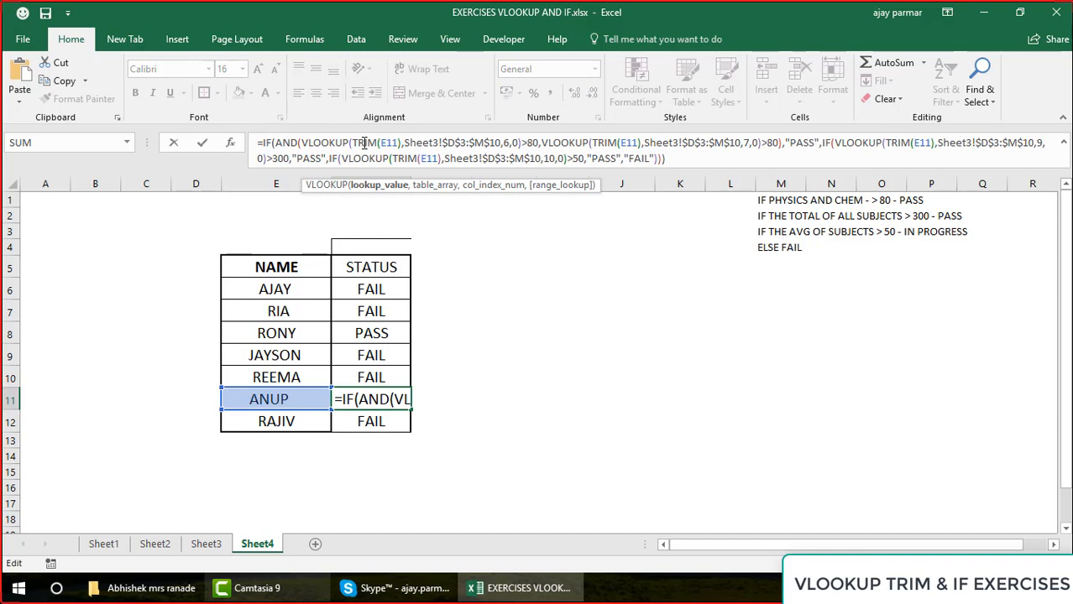
key("Escape")
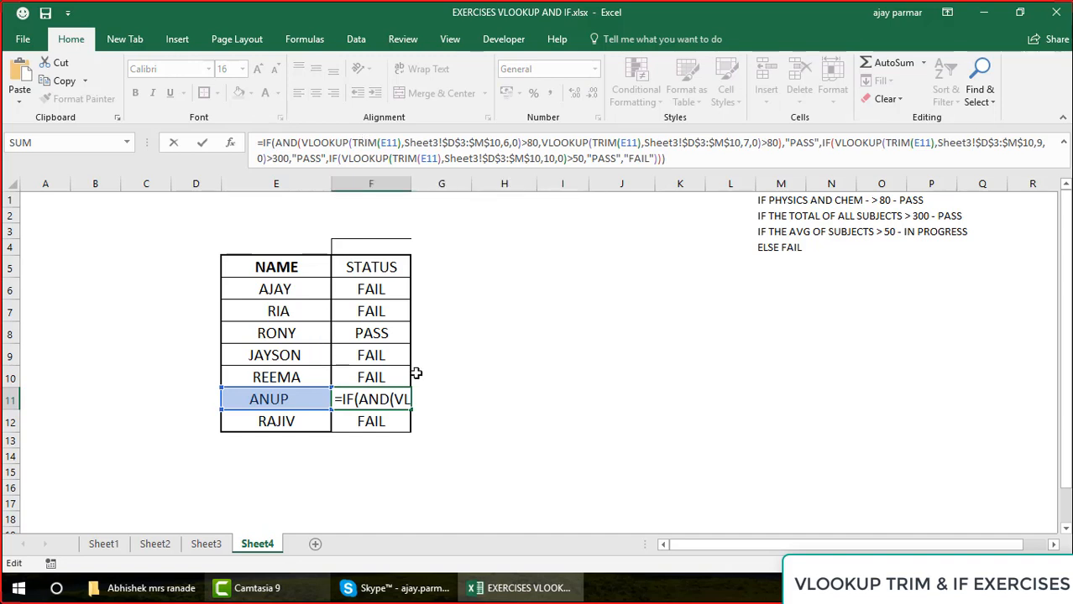
key("Escape")
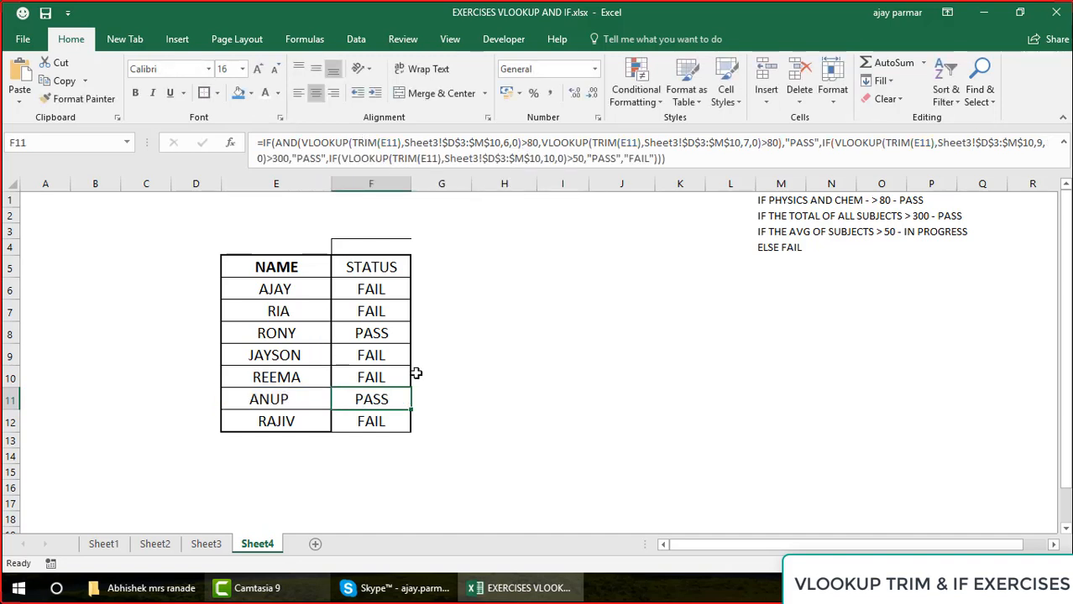
Review the first student's marks, total and average in row 4 of Sheet3, including Physics and Chem
left_click(292, 284)
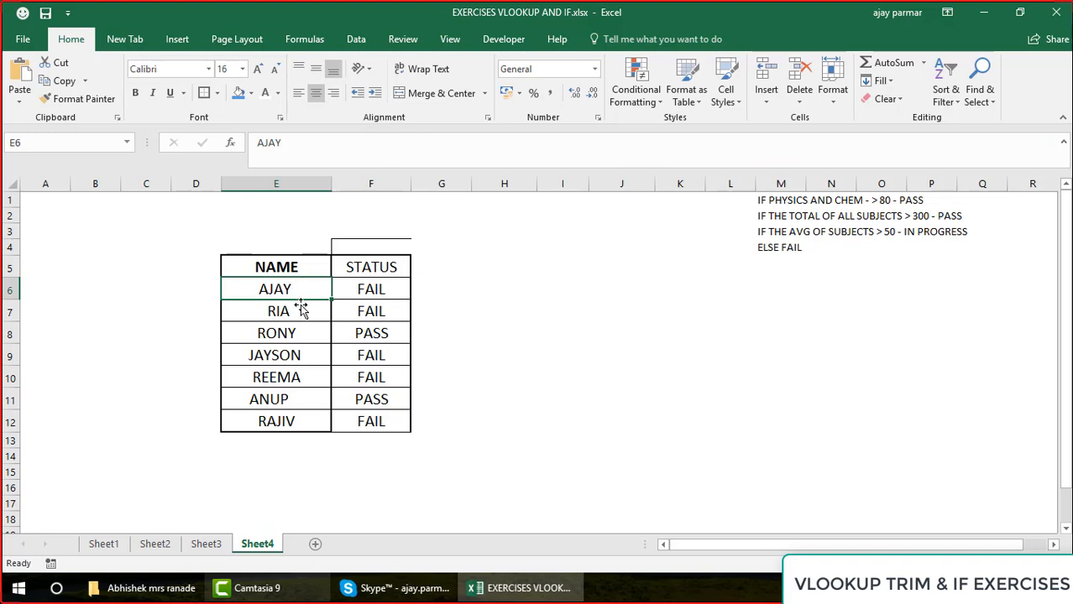
left_click(215, 545)
left_click(252, 243)
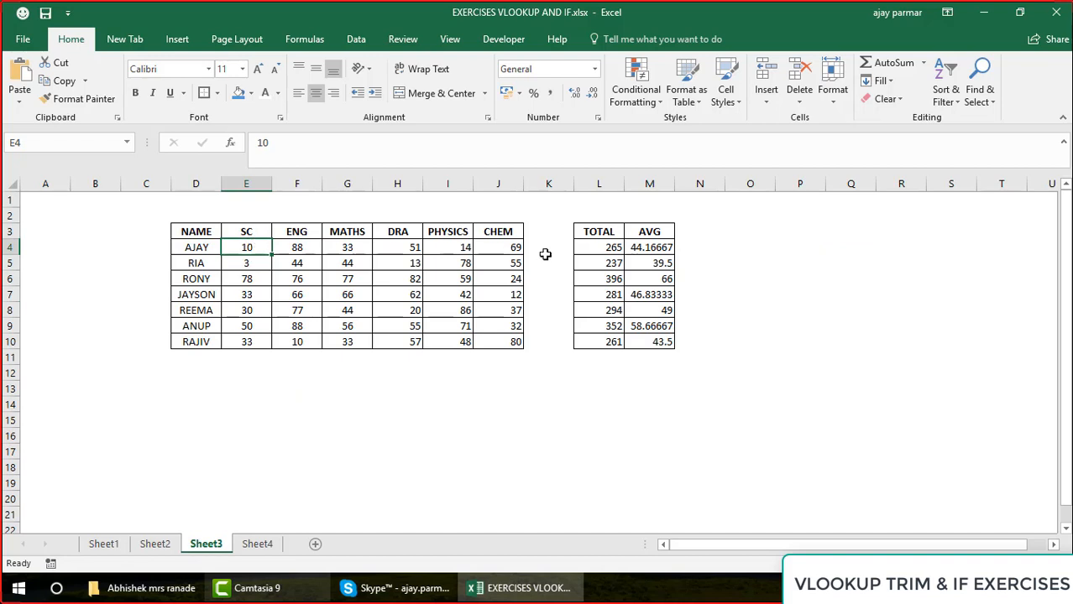
left_click(612, 248)
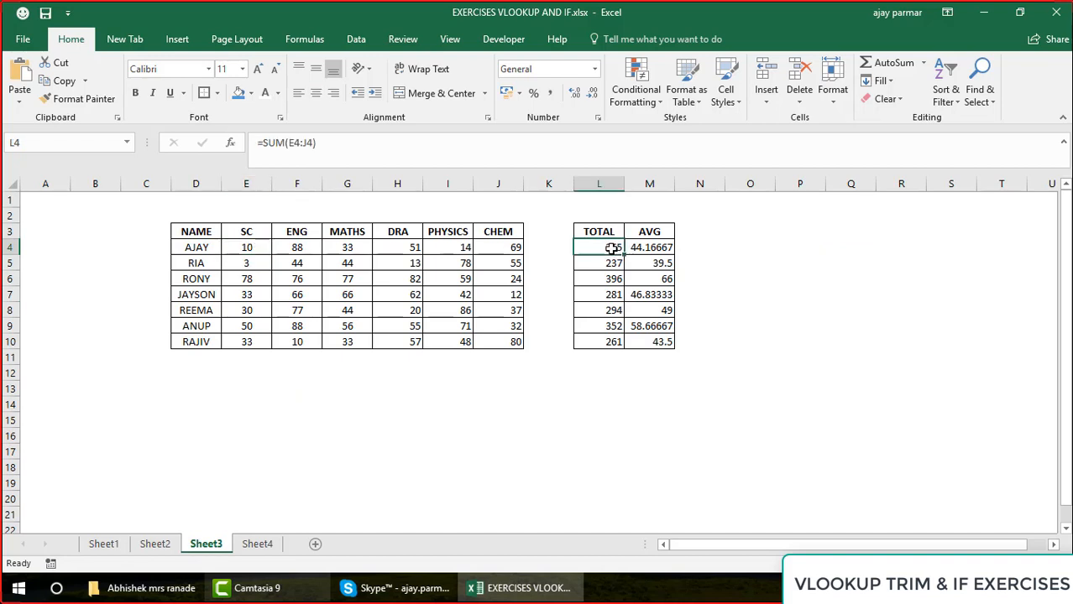
left_click(662, 244)
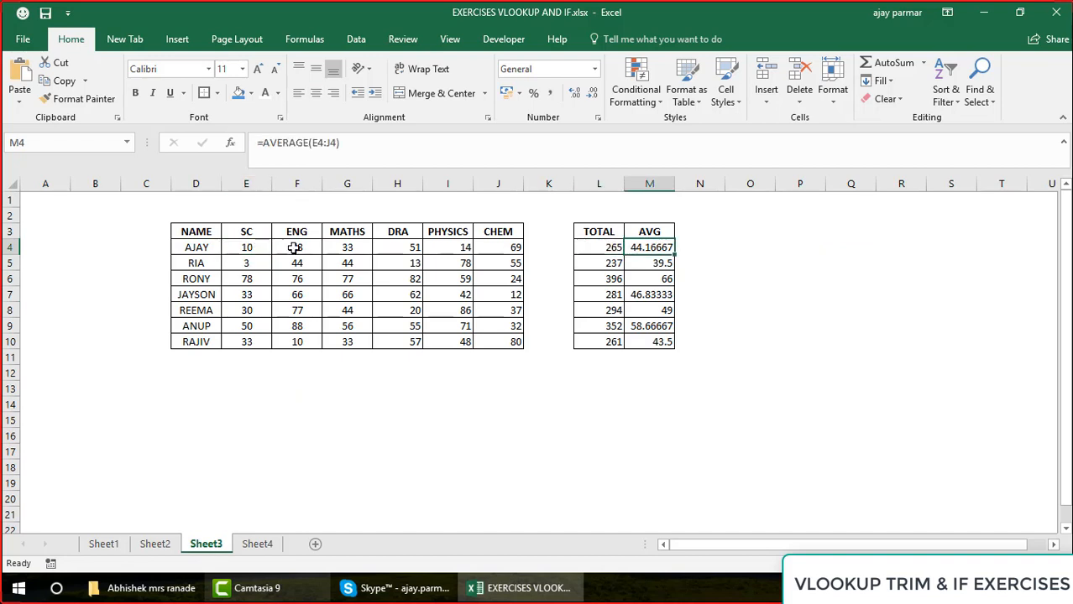
left_click(452, 245)
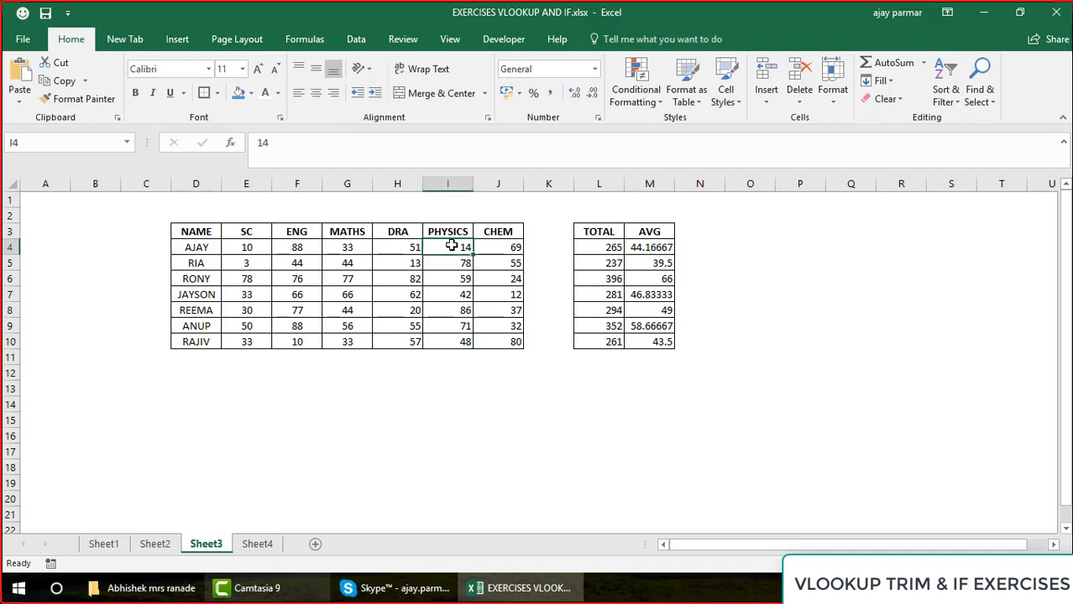
left_click(509, 247, "shift")
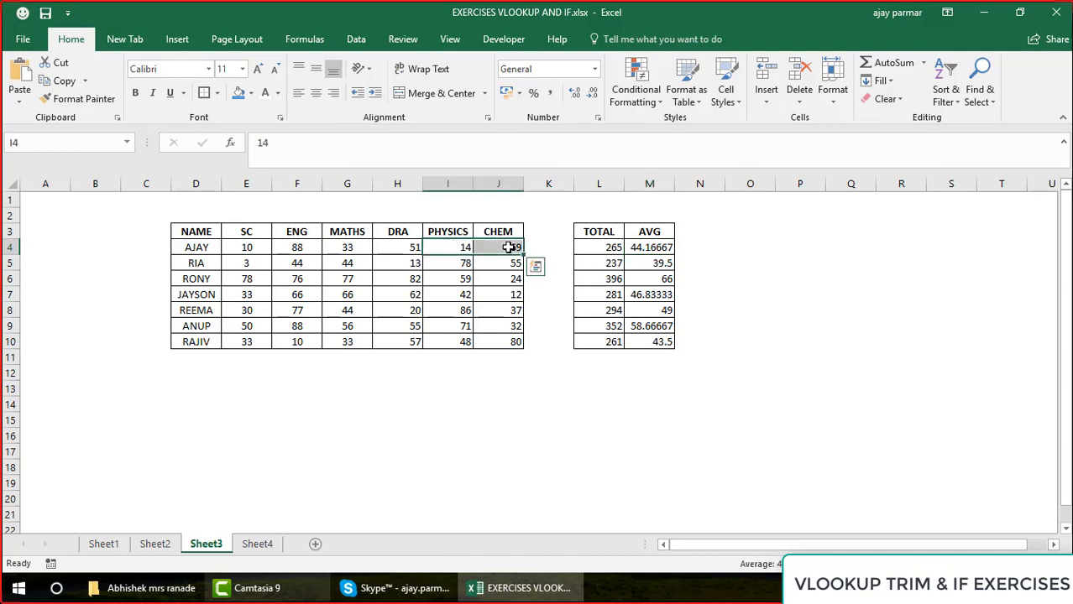
Set the first student's DRA mark in Sheet3's H4 to 90 and check the total, the average and the status in Sheet4's F6
left_click(391, 252)
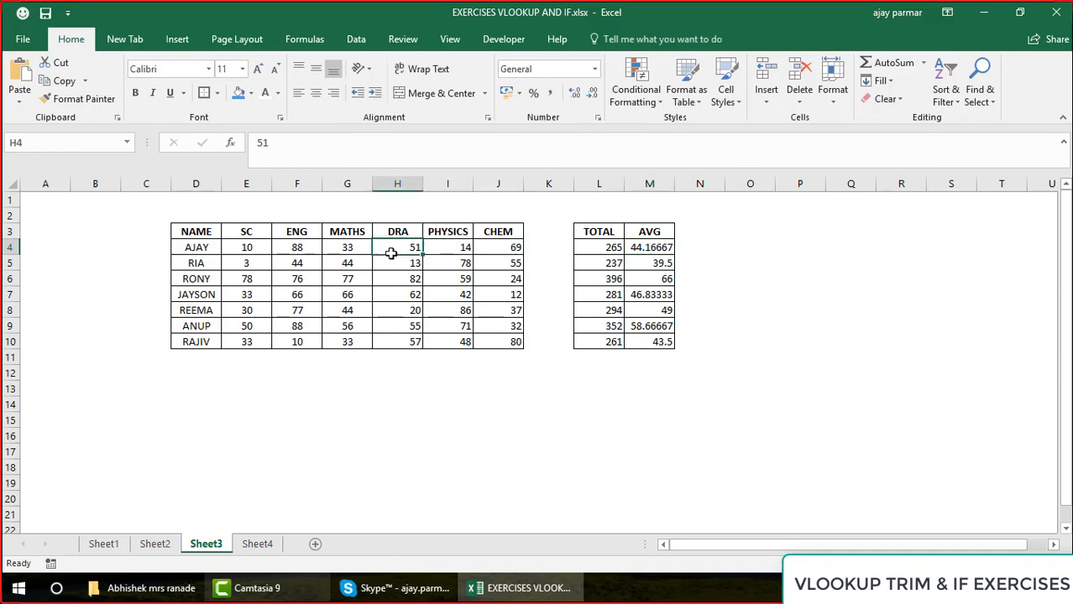
type("90")
key("Return")
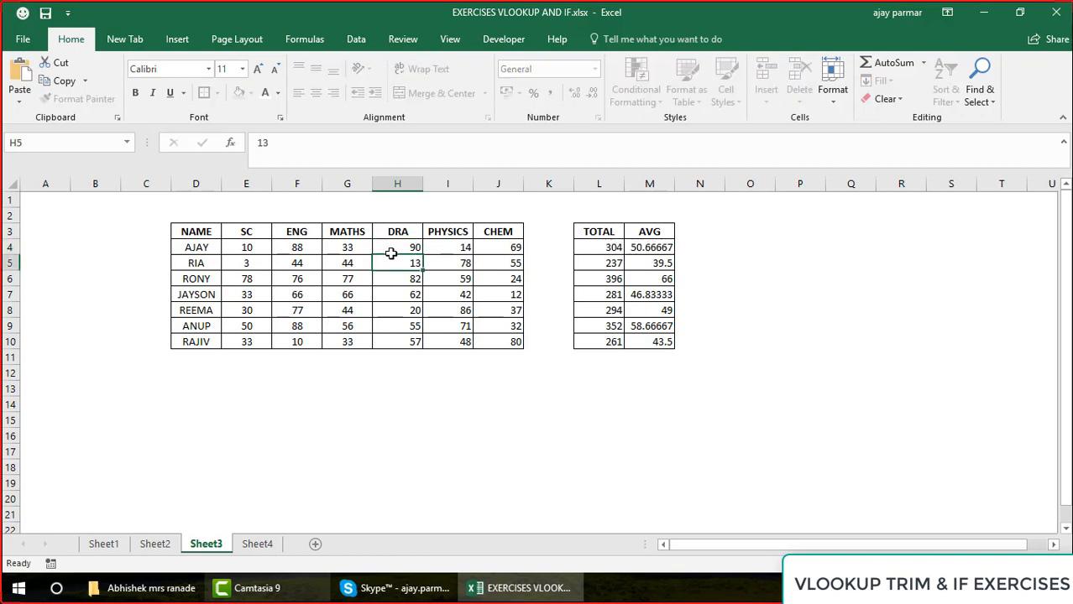
key("Up")
key("Right")
key("Right")
key("Right")
key("Right")
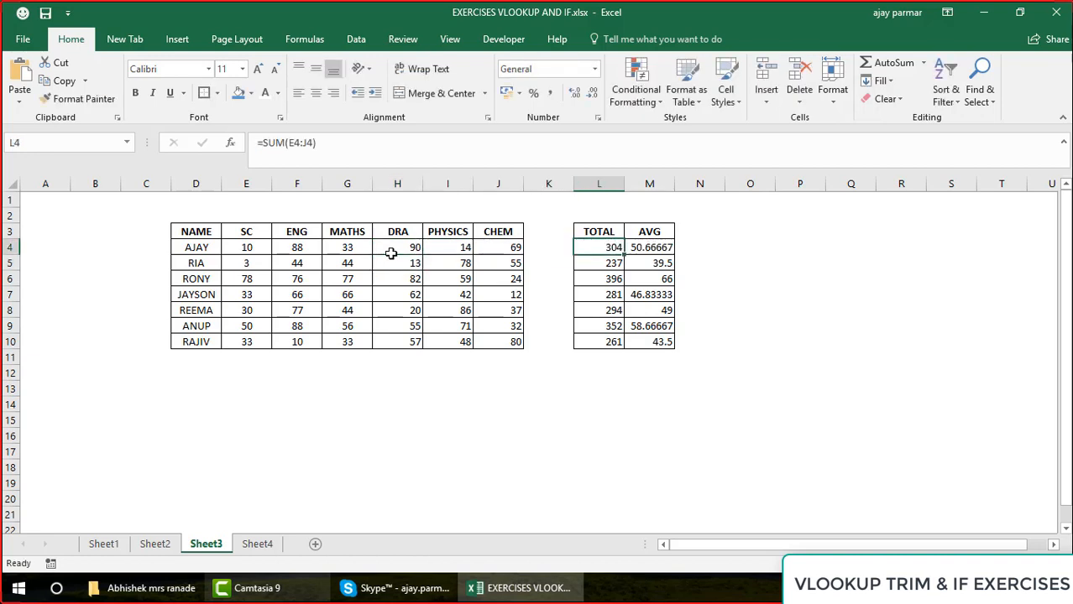
key("Right")
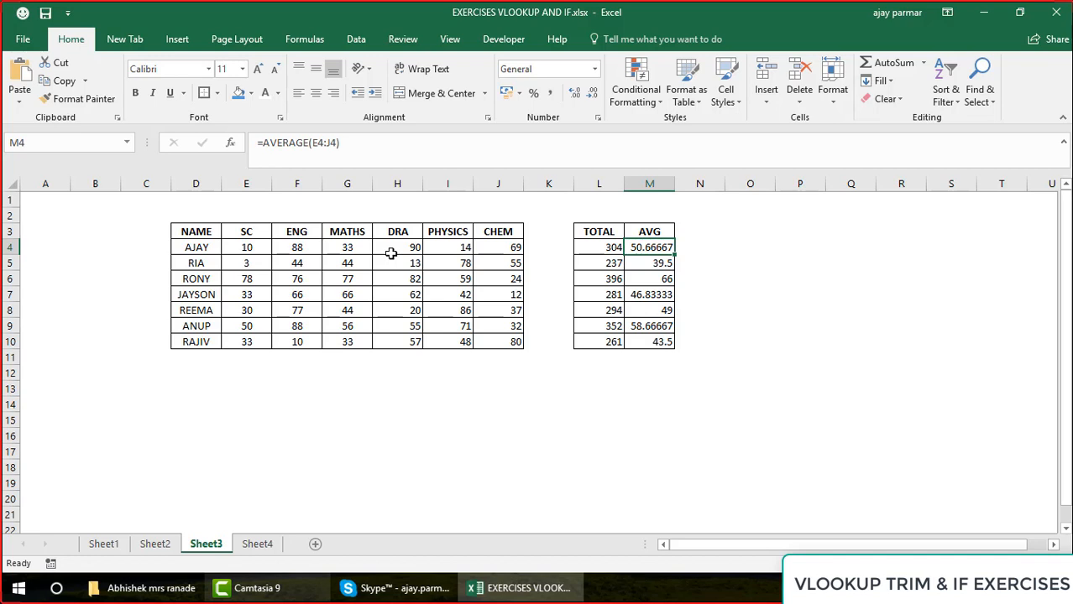
left_click(255, 547)
left_click(375, 290)
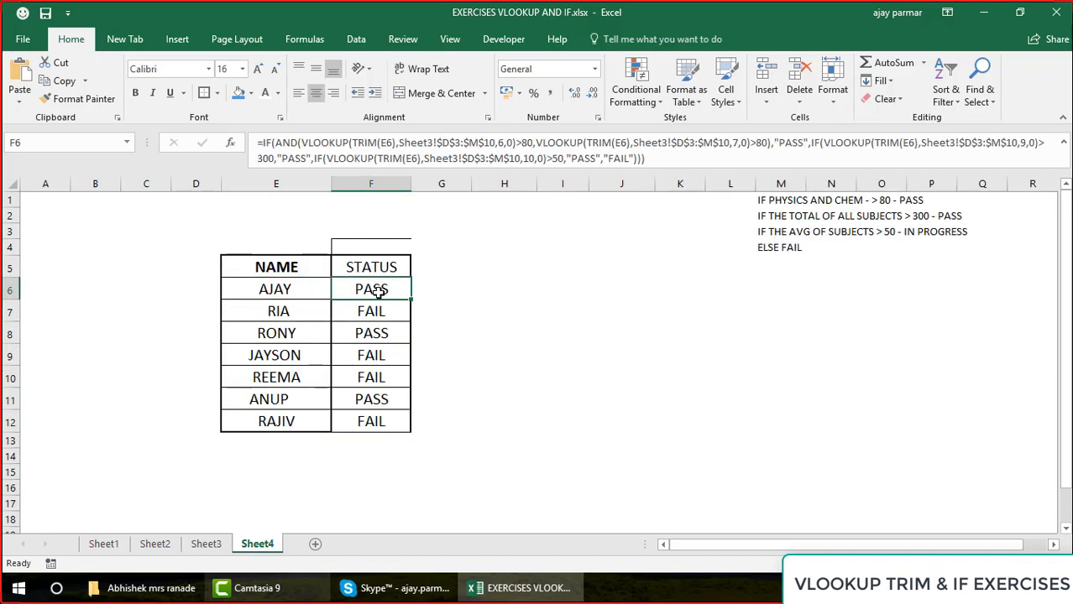
Centre all the subject marks in Sheet3's range E4:J10
left_click(207, 544)
left_click(251, 246)
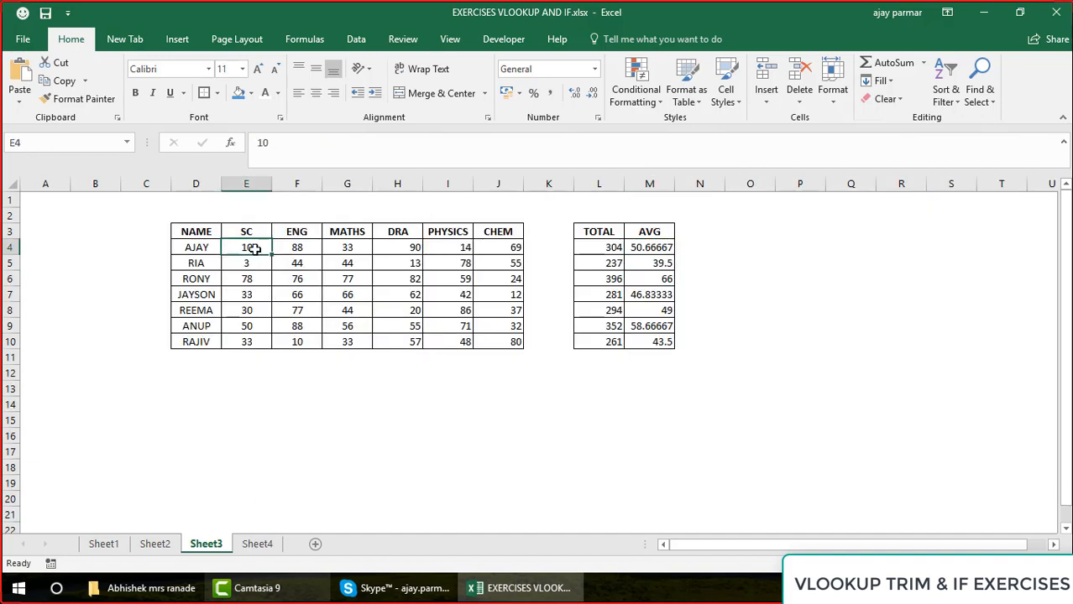
left_click(512, 342, "shift")
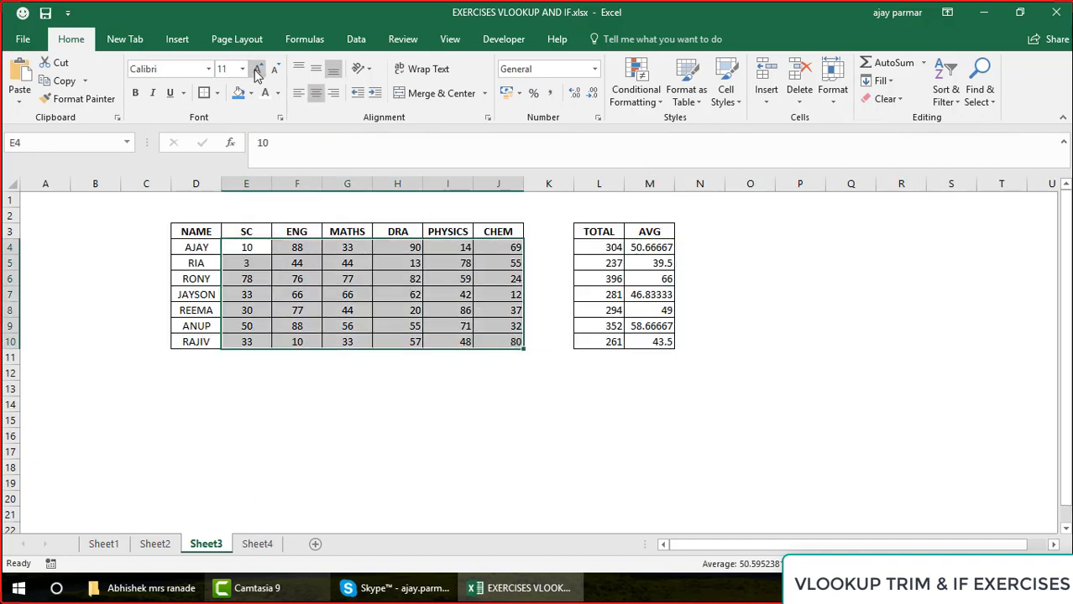
left_click(315, 94)
left_click(316, 94)
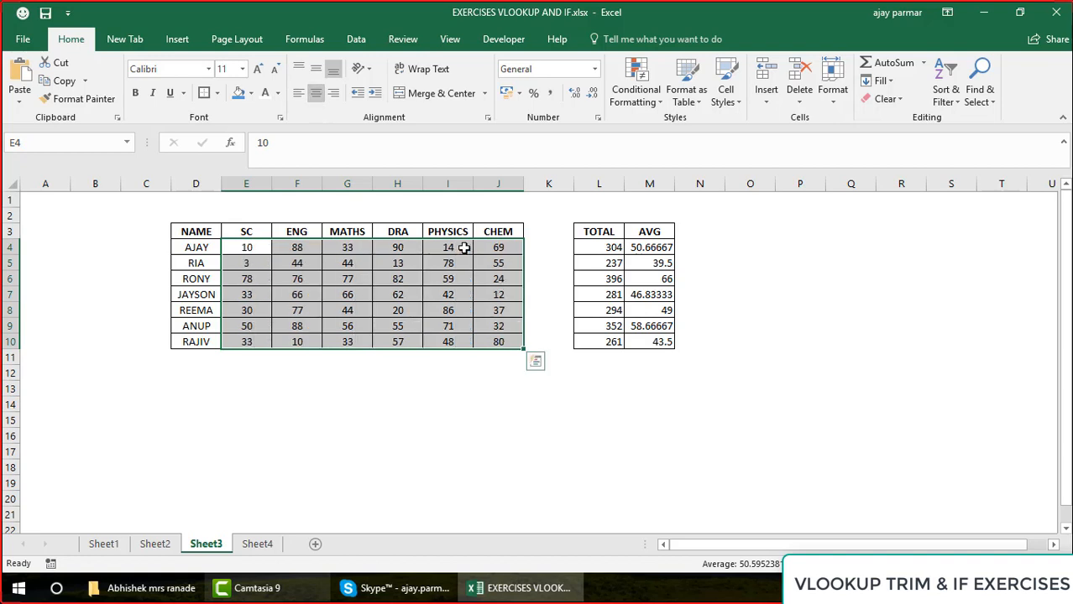
Set the DRA mark in Sheet3's H4 to 66 and check the first student's status in Sheet4
left_click(401, 247)
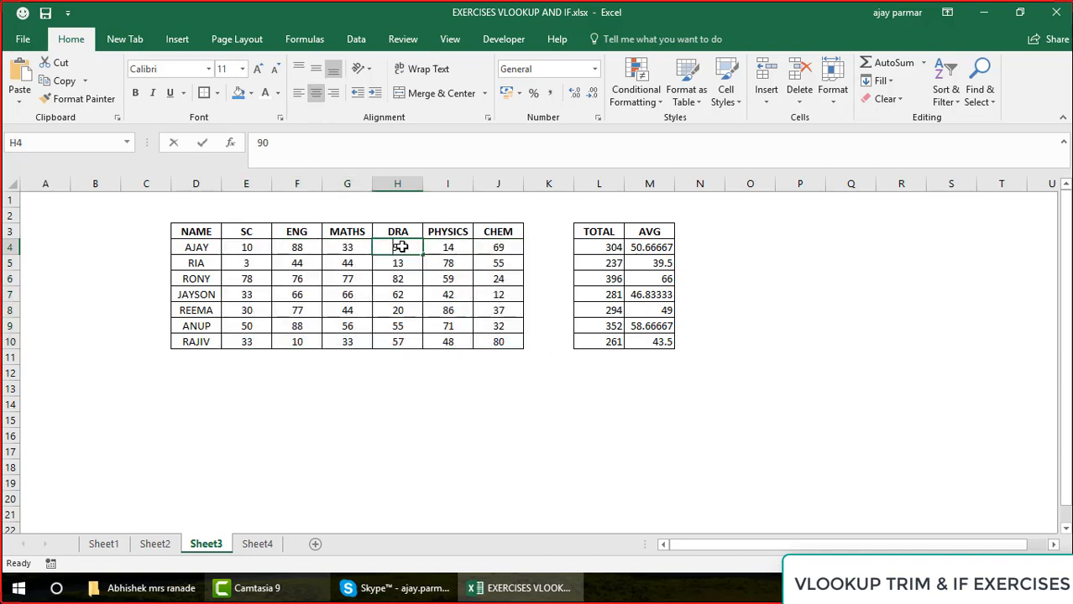
type("66")
key("Return")
key("Left")
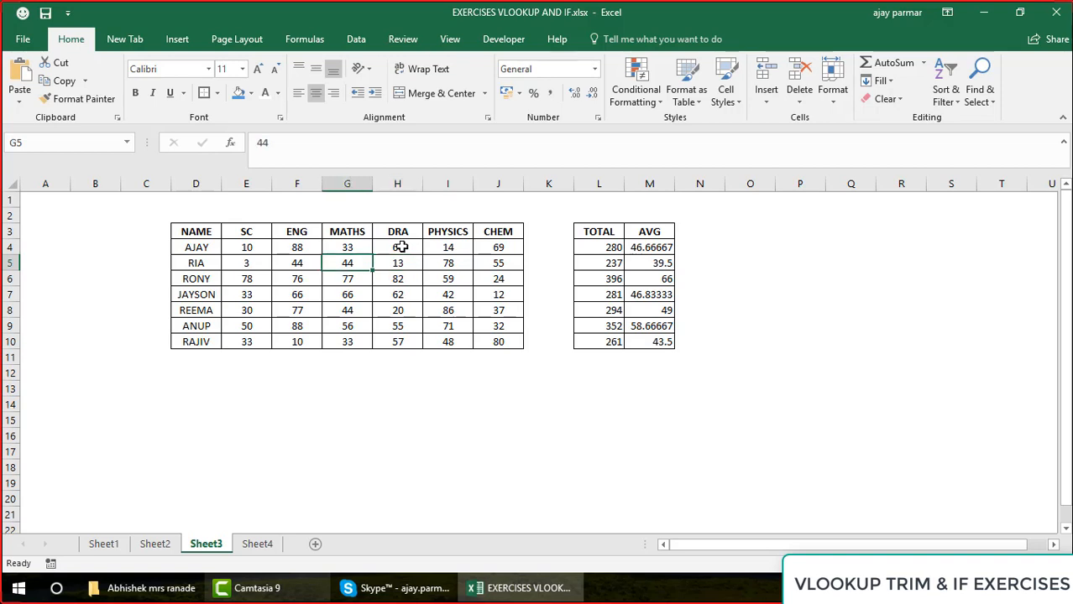
left_click(257, 544)
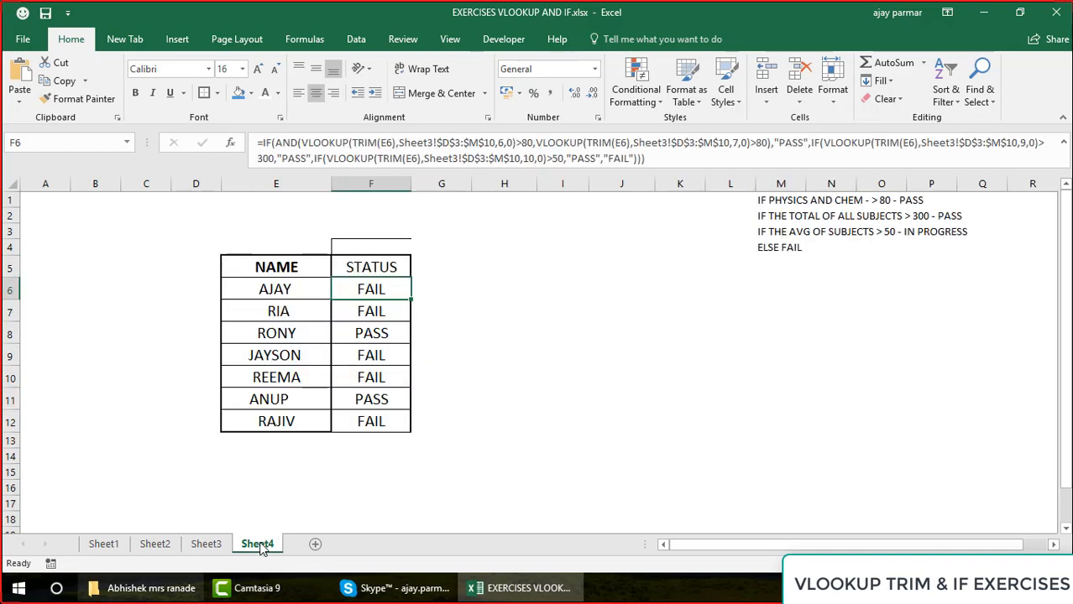
Set the first student's Physics mark in Sheet3's I4 to 98 and the Chem mark in J4 to 88
left_click(206, 543)
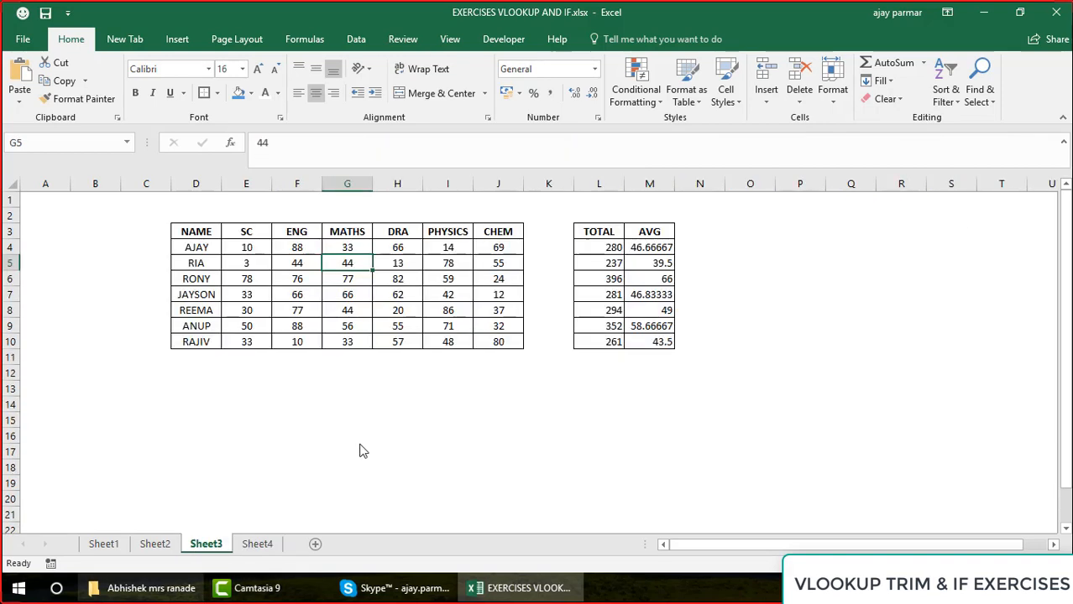
left_click(445, 246)
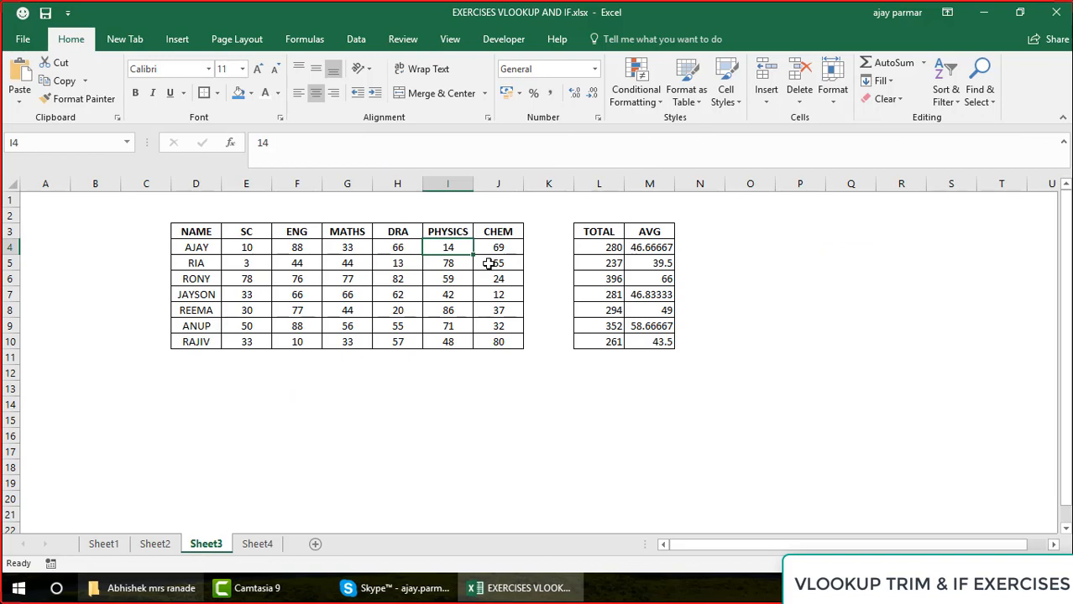
type("98")
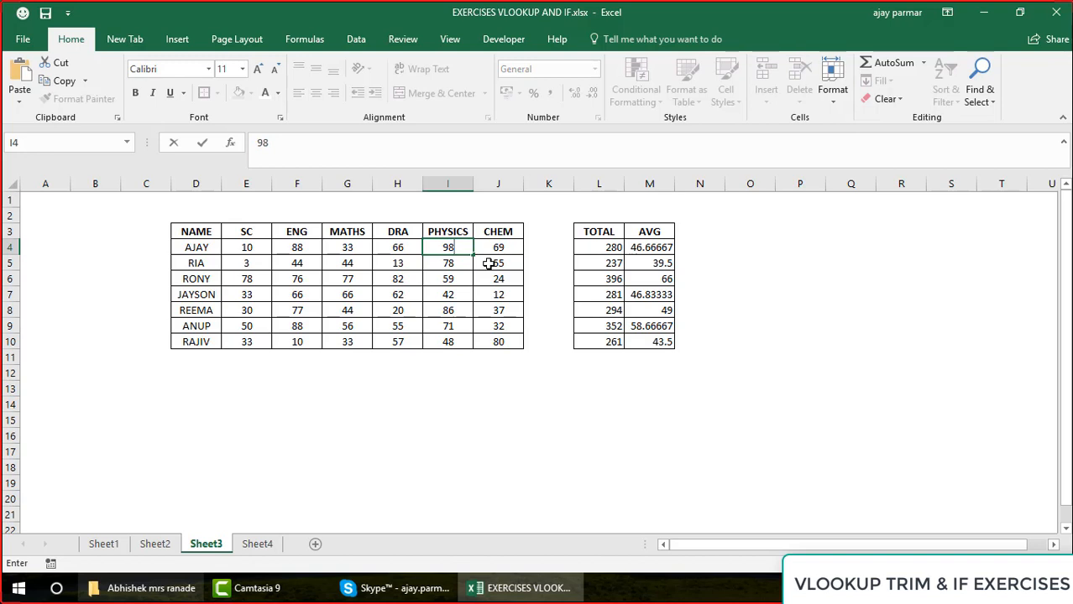
key("Tab")
type("88")
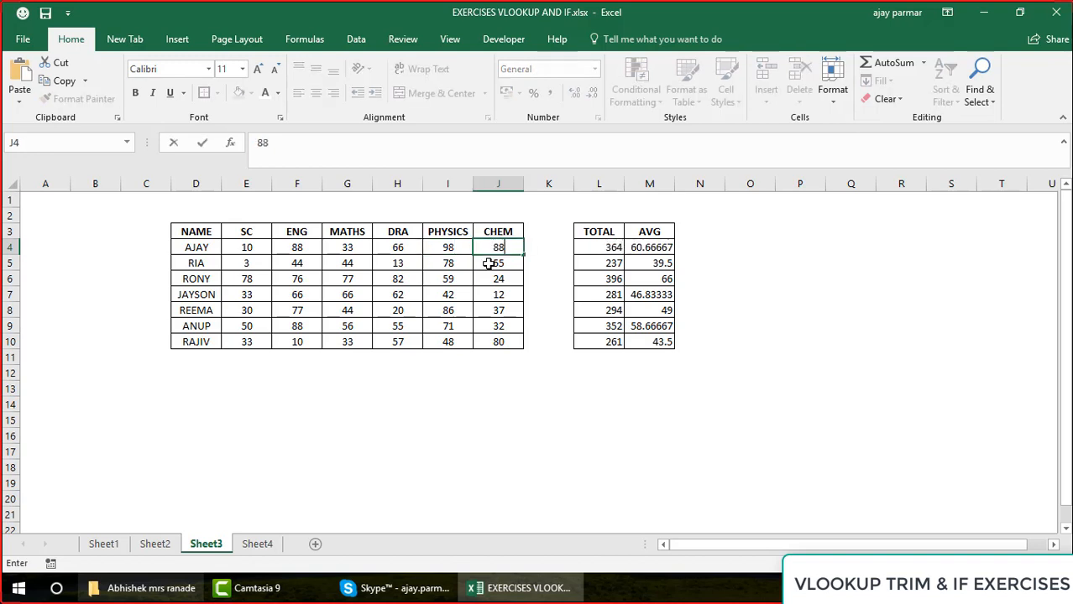
left_click(488, 263)
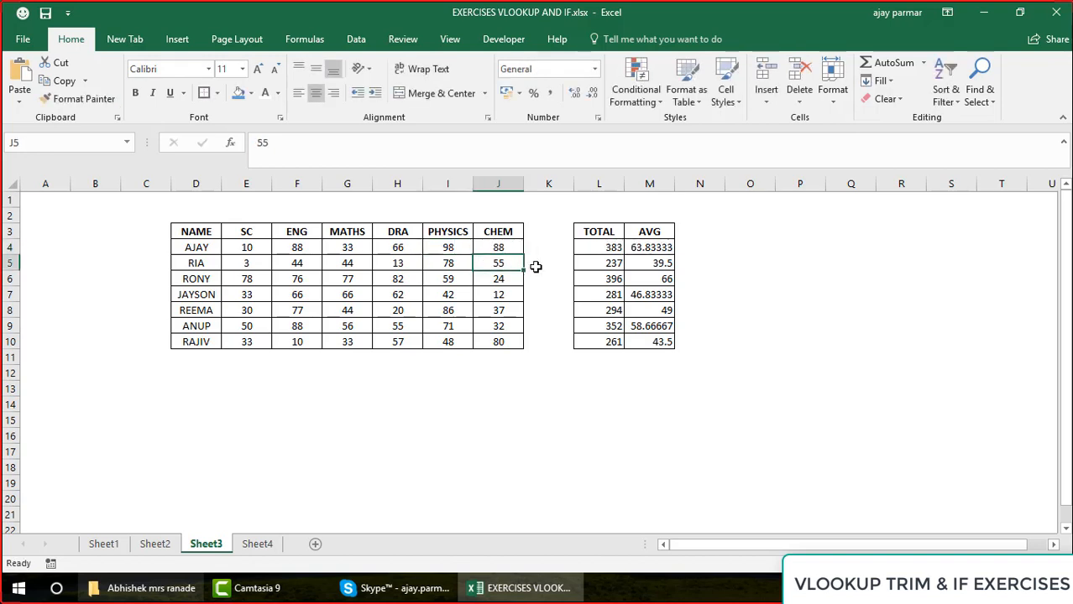
Check the first student's Physics and Chem marks, total and average in Sheet3, and the status in Sheet4's F6
left_click(493, 245)
left_click_drag(450, 248, 495, 250)
left_click(604, 248)
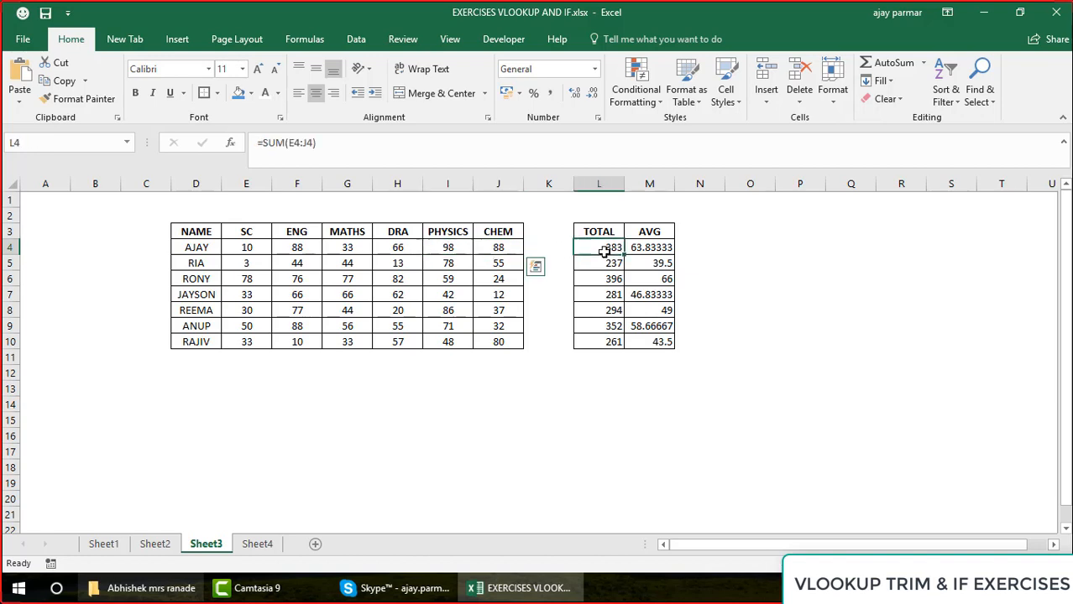
left_click(661, 249, "shift")
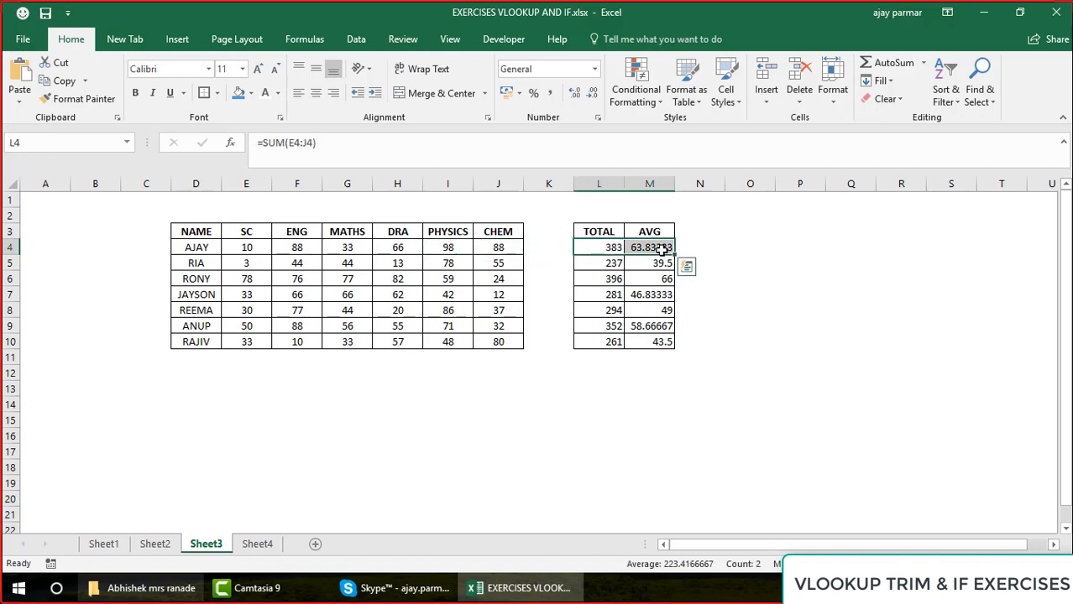
left_click(257, 544)
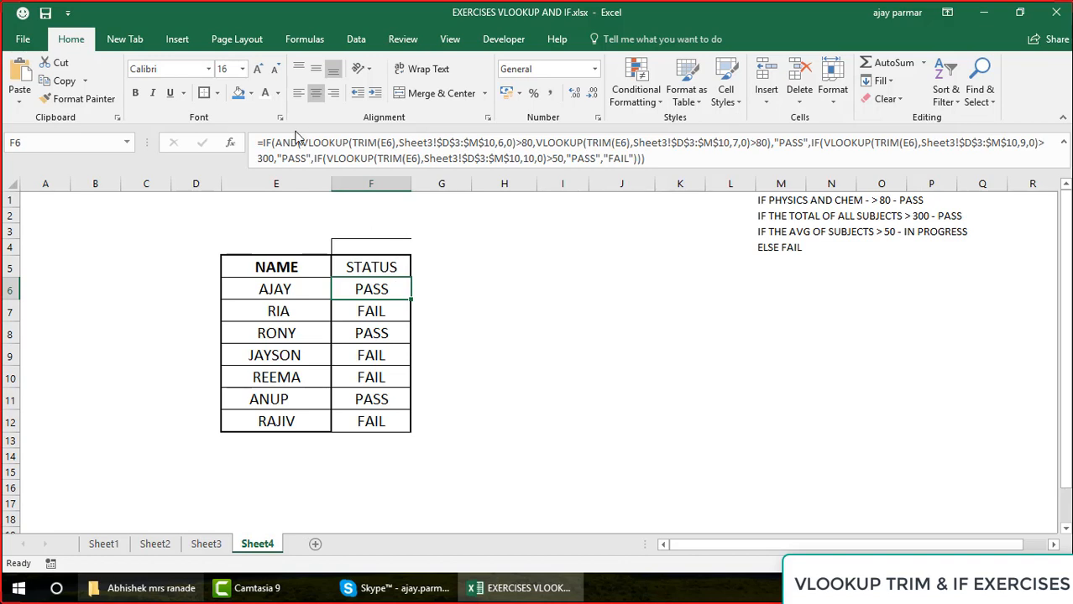
Examine the AND condition, its true result and the nested IF that follows in F6's formula
left_click(811, 142)
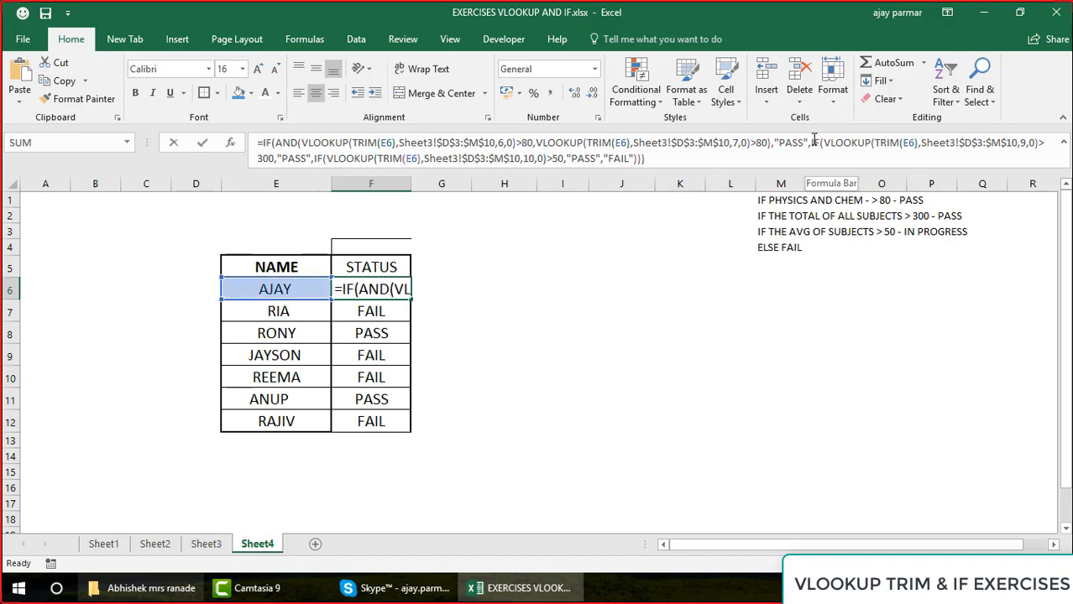
left_click(658, 158, "shift")
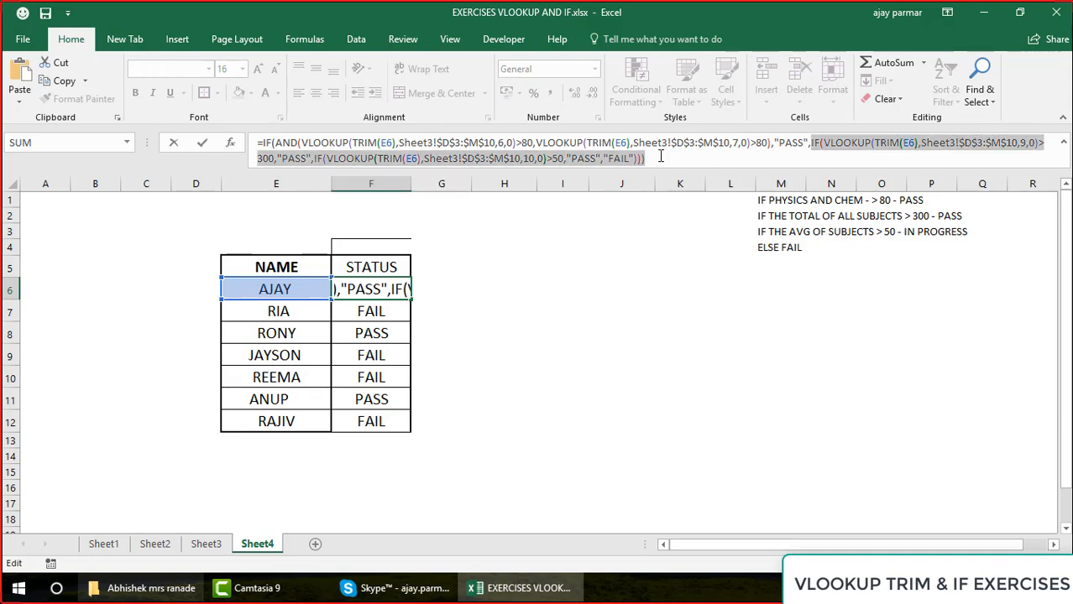
left_click(264, 145)
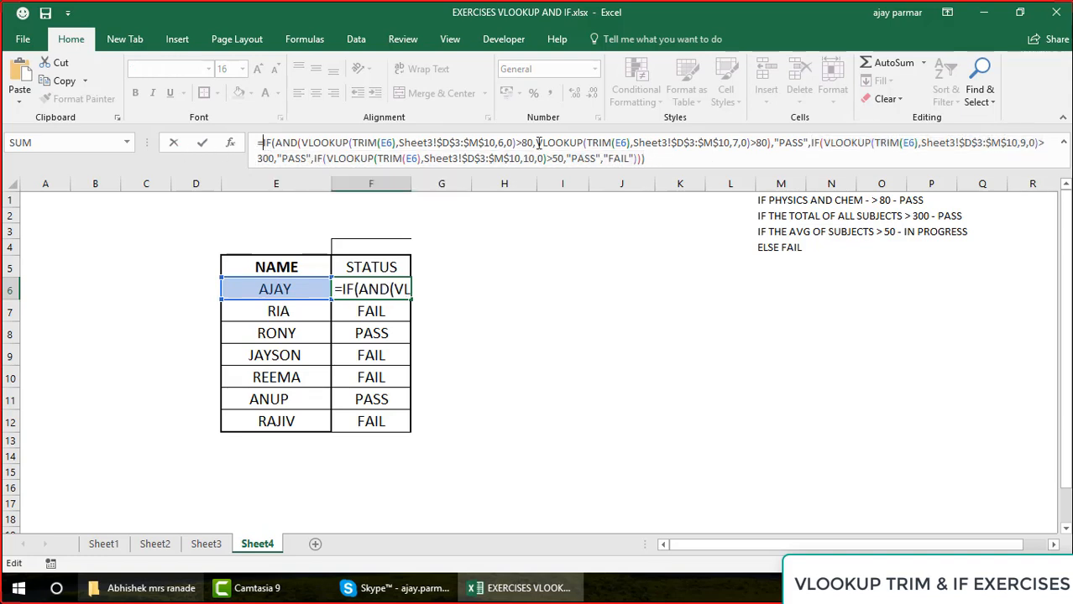
left_click(771, 145, "shift")
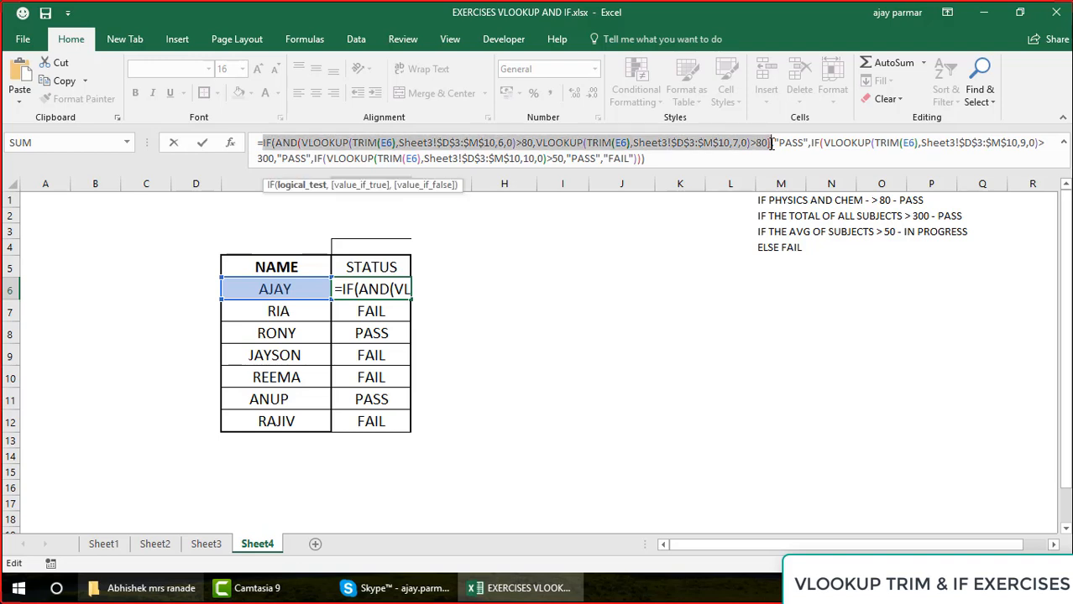
left_click(779, 145)
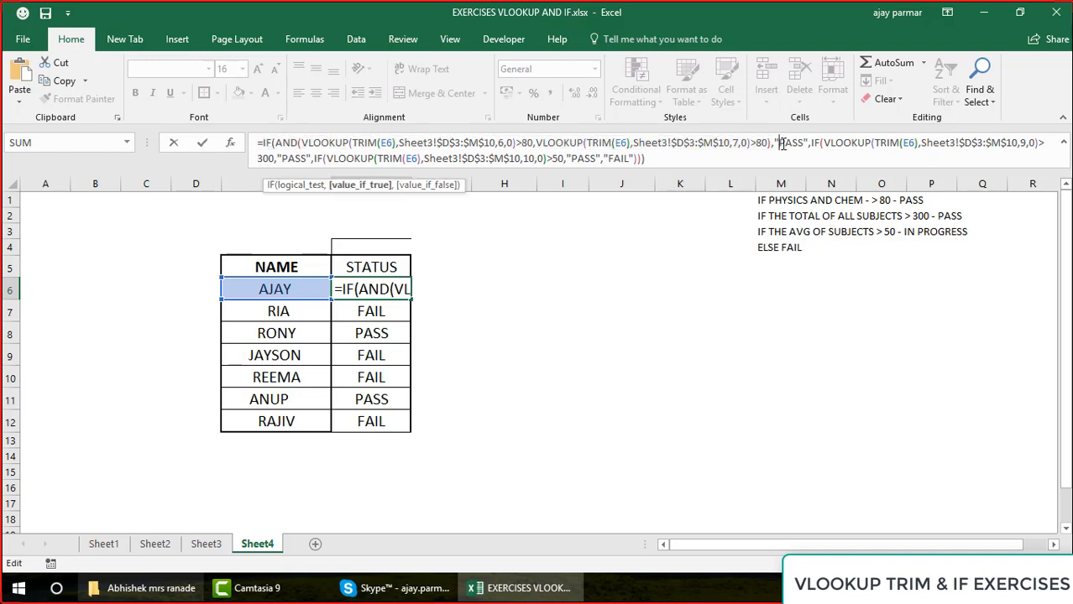
key("Return")
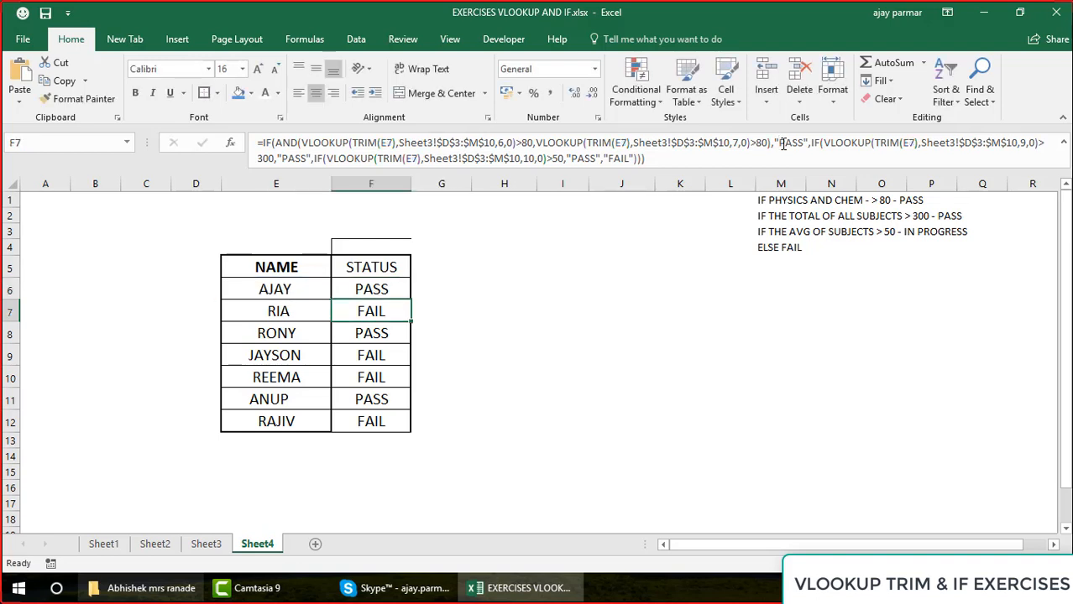
Change the true result of the Physics and Chem condition in F6's formula to "PASSS" as a test
left_click(360, 287)
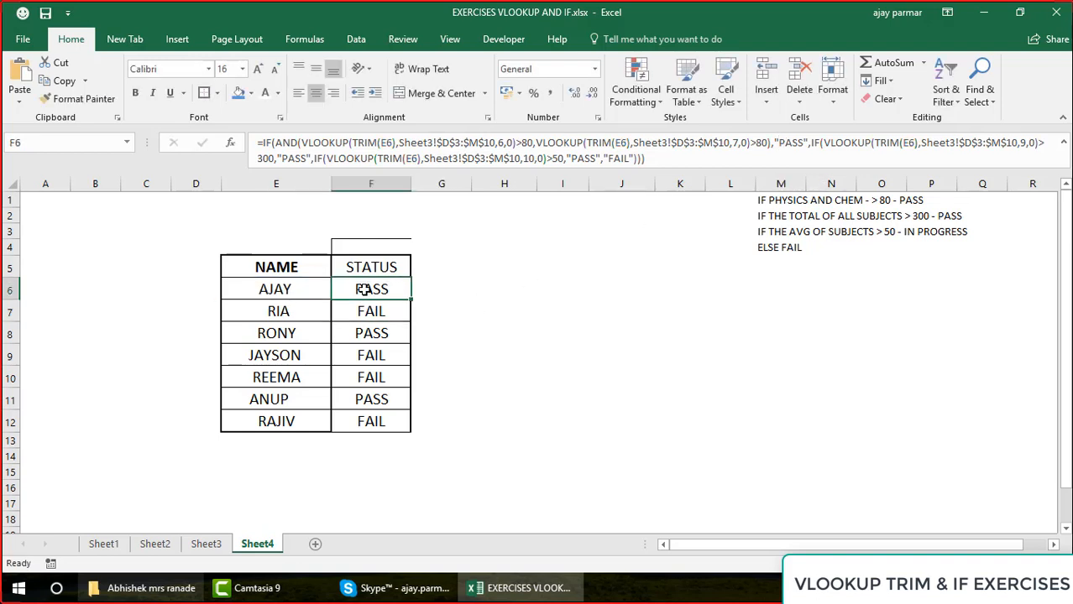
left_click(800, 144)
type("S")
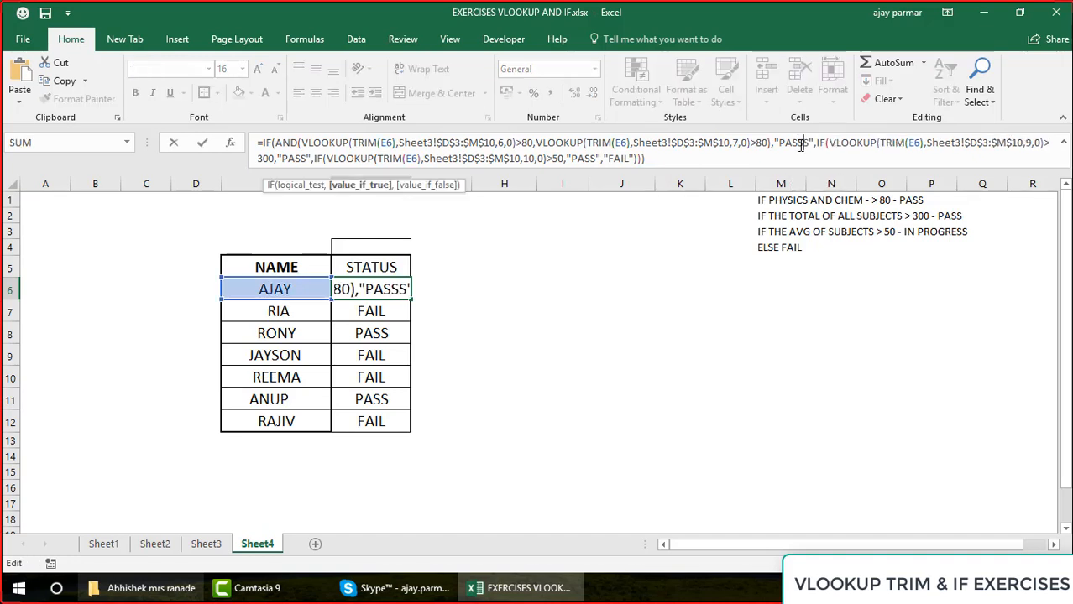
key("ctrl+Return")
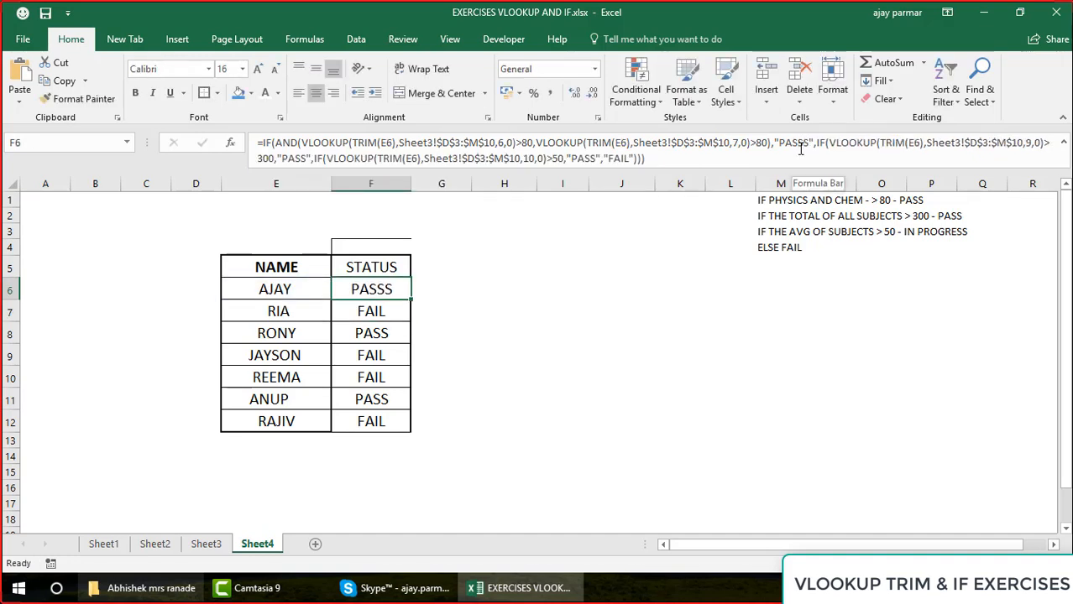
Compare the result texts of the average condition and the AND condition in F6's formula without editing them
left_click(584, 159)
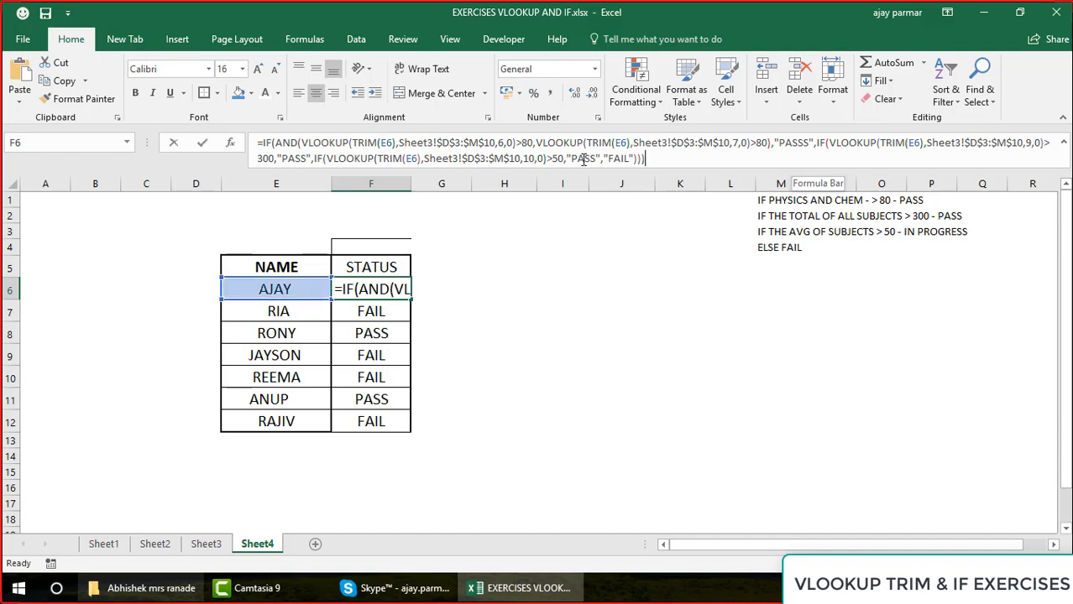
left_click(797, 145)
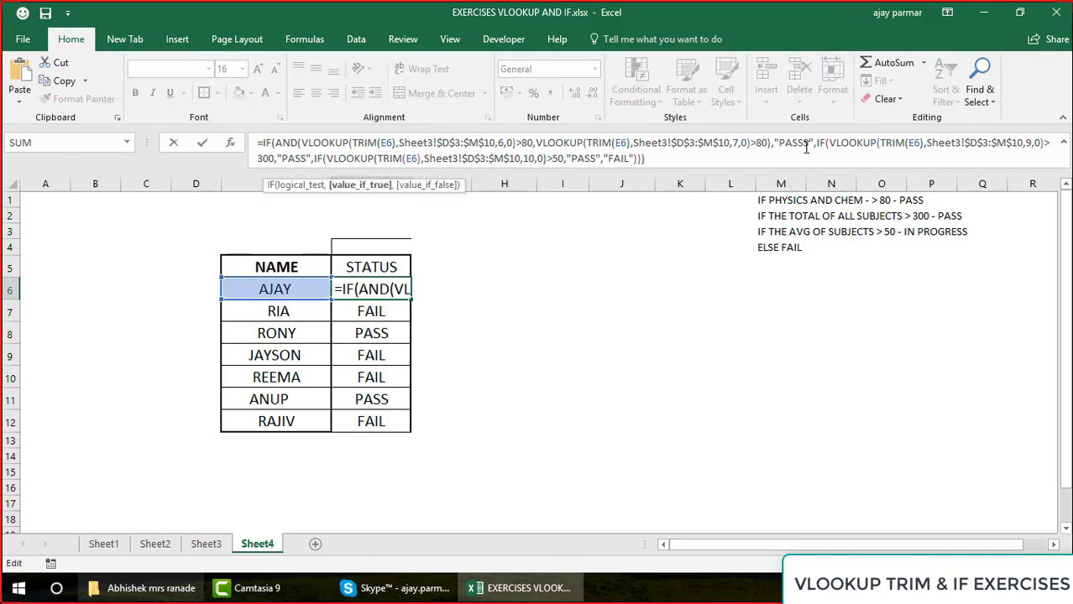
double_click(792, 142)
key("Escape")
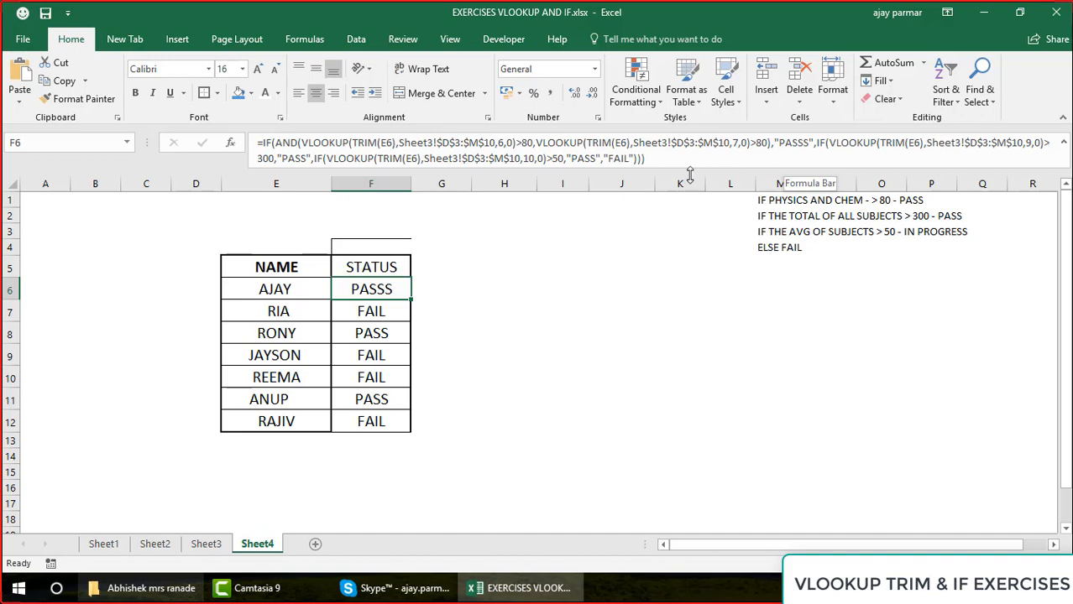
left_click(819, 145)
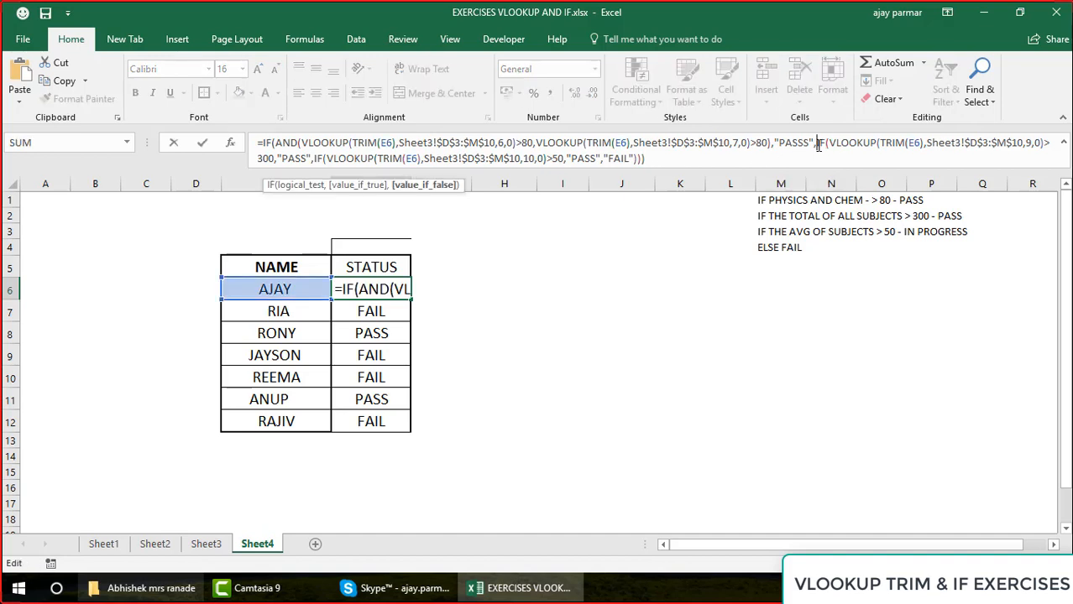
key("Escape")
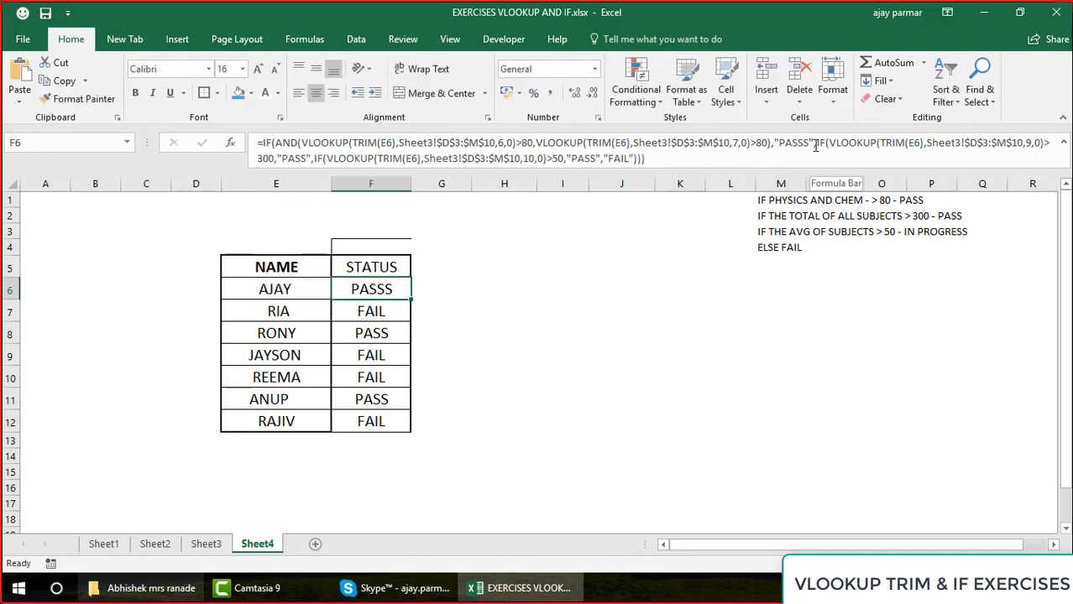
Restore the AND condition's true result in F6's formula to "PASS"
left_click(802, 144)
key("BackSpace")
key("Return")
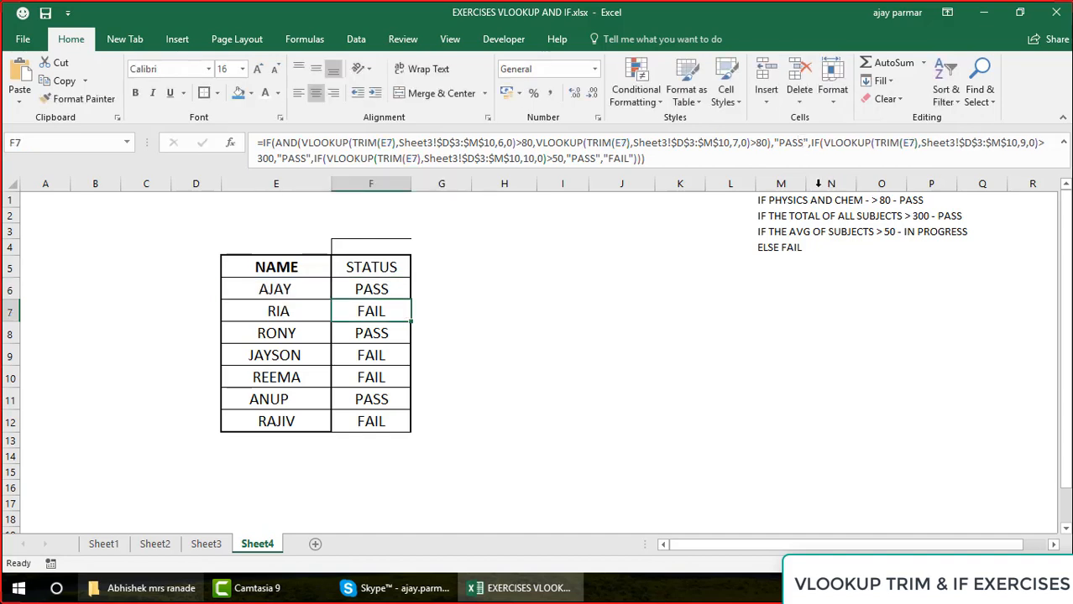
Following the average rule in M3, change the true result for an average above 50 in F6's formula to "IN PROGRESS"
left_click(793, 234)
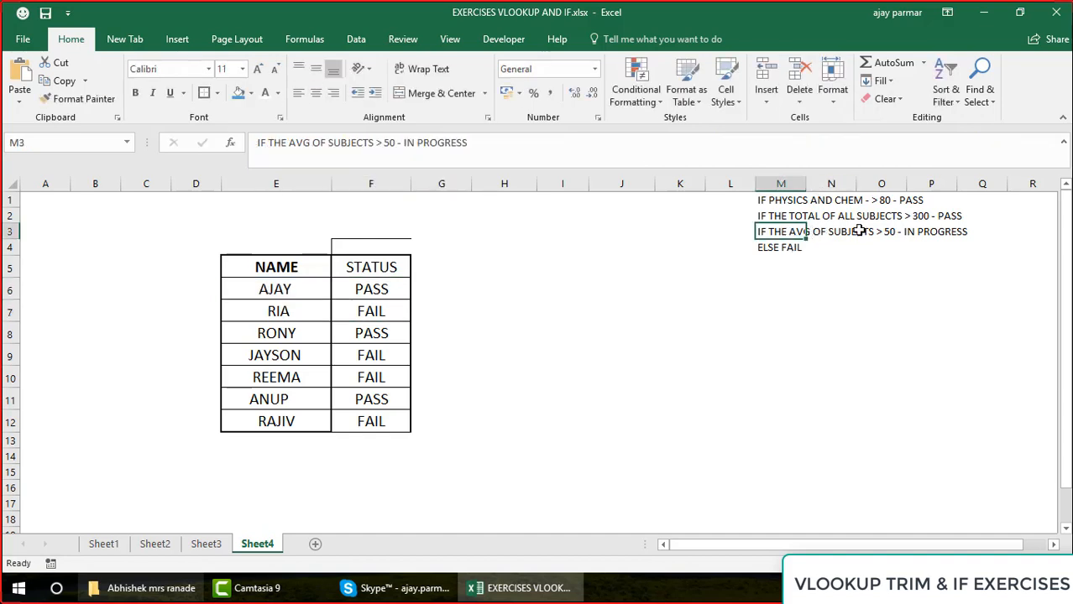
left_click(370, 290)
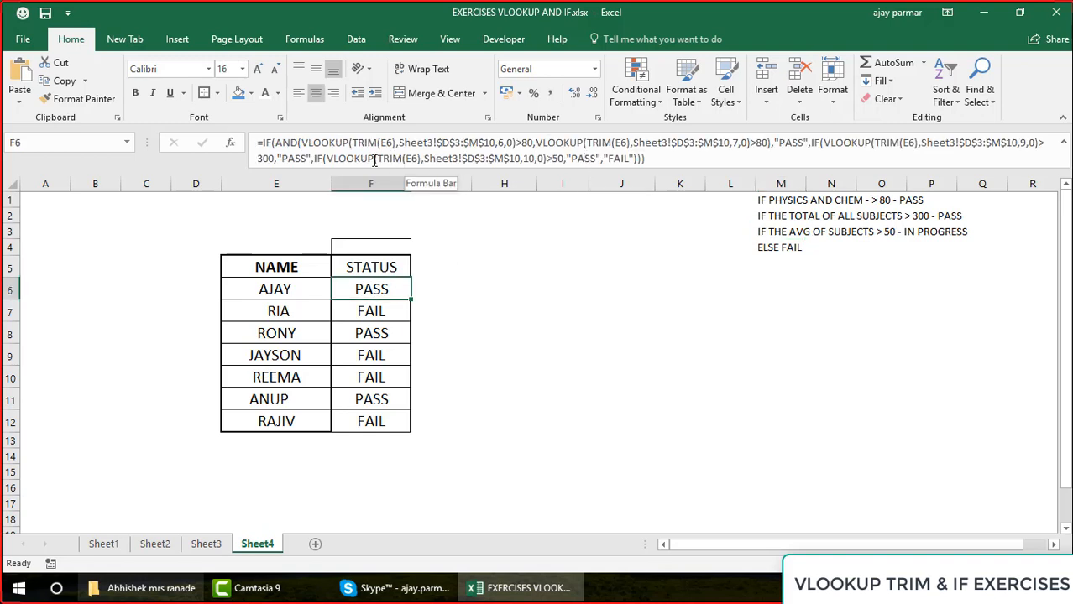
left_click(547, 157)
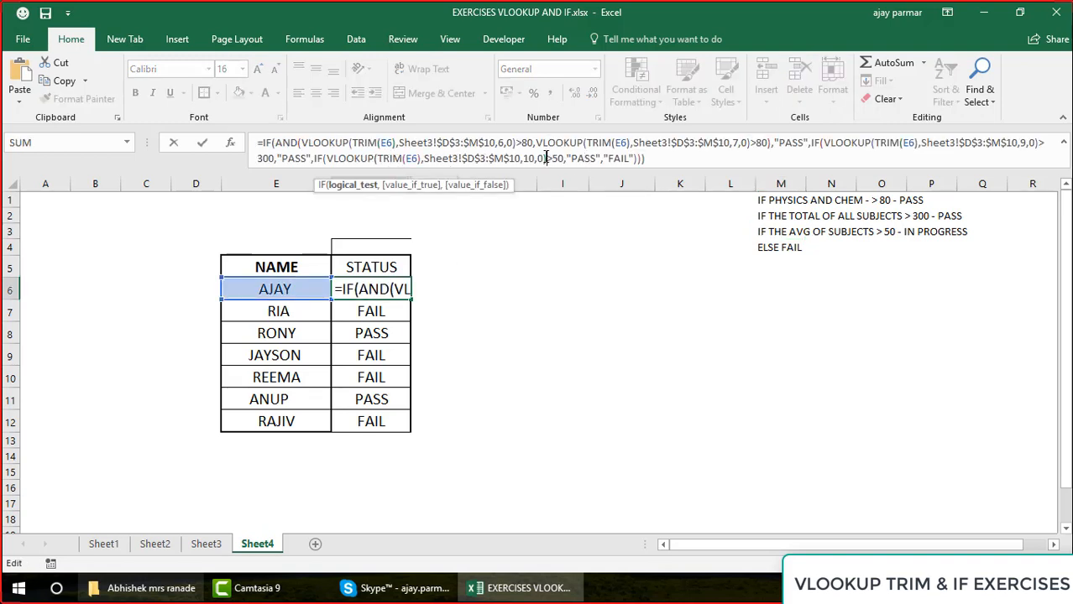
left_click(598, 159)
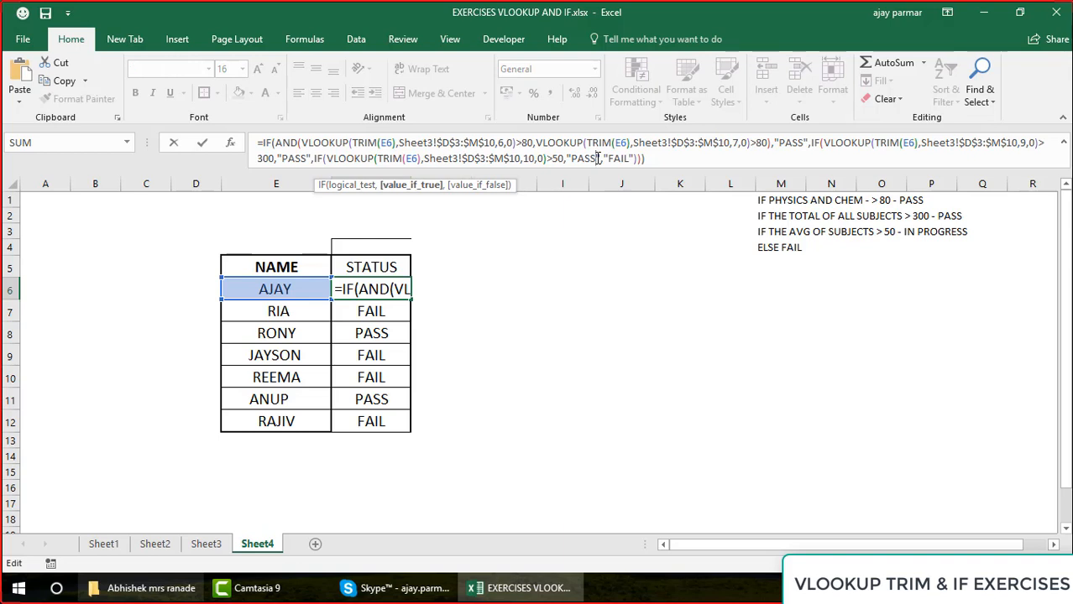
key("BackSpace")
key("BackSpace")
key("BackSpace")
key("BackSpace")
type("IN PROGR")
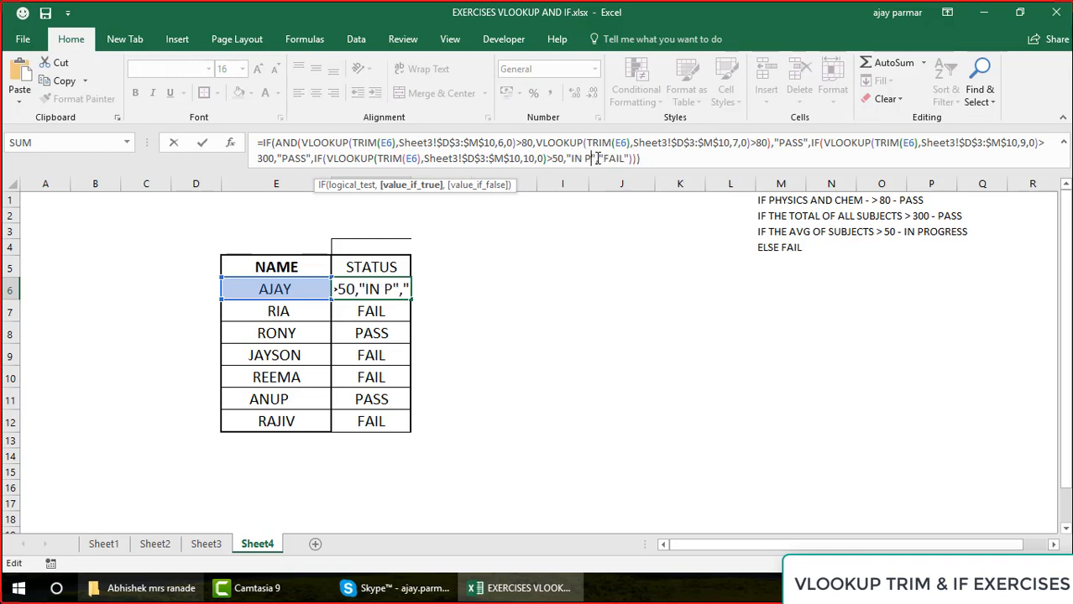
type("ESS")
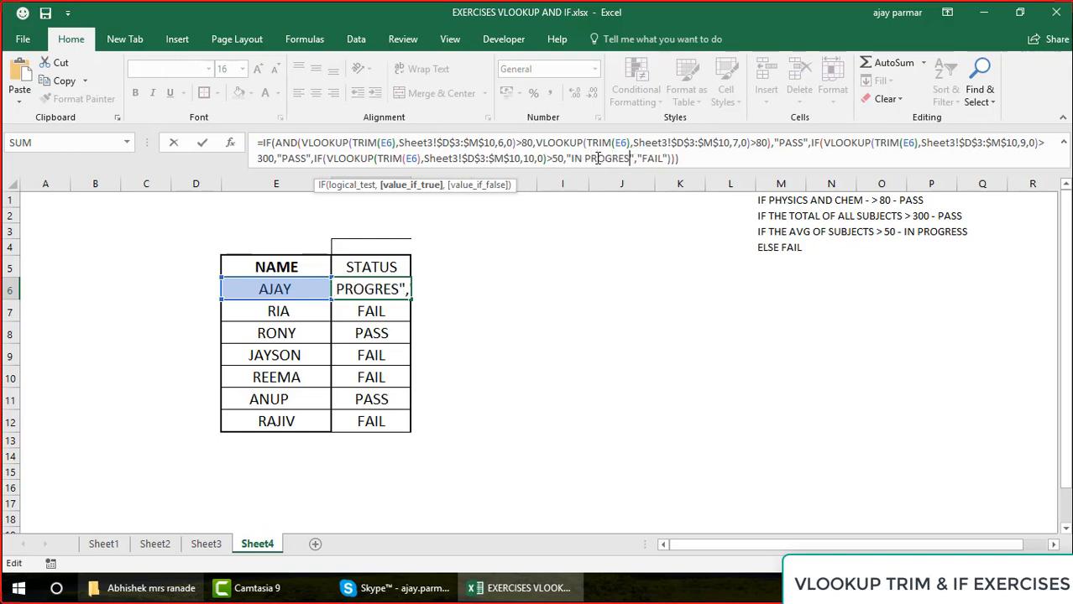
key("Return")
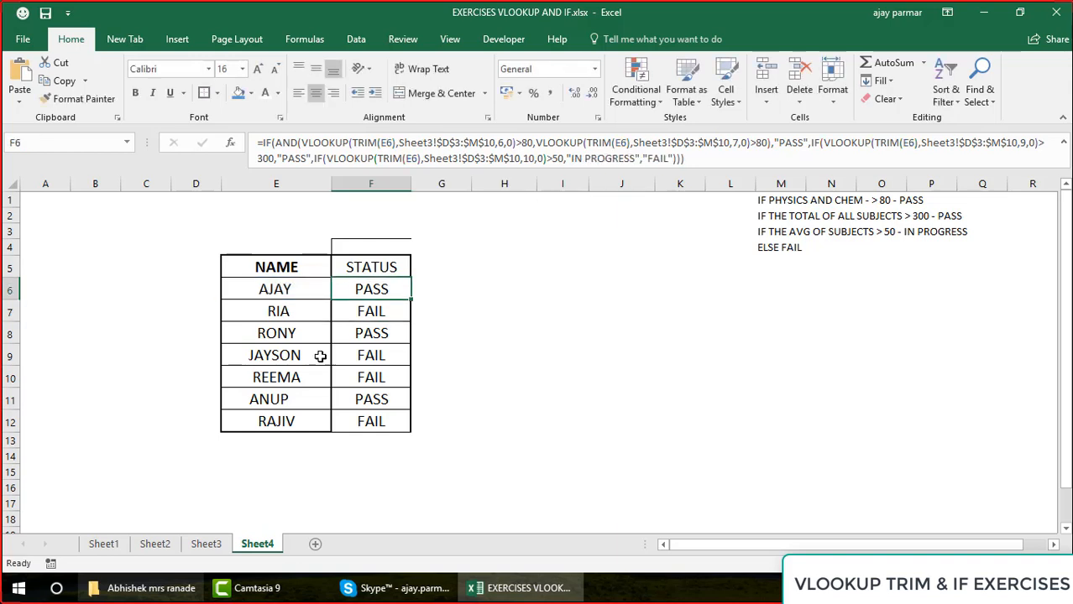
Fill the updated status formula from F6 down to F12 for all students
left_click_drag(412, 300, 412, 302)
double_click(413, 302)
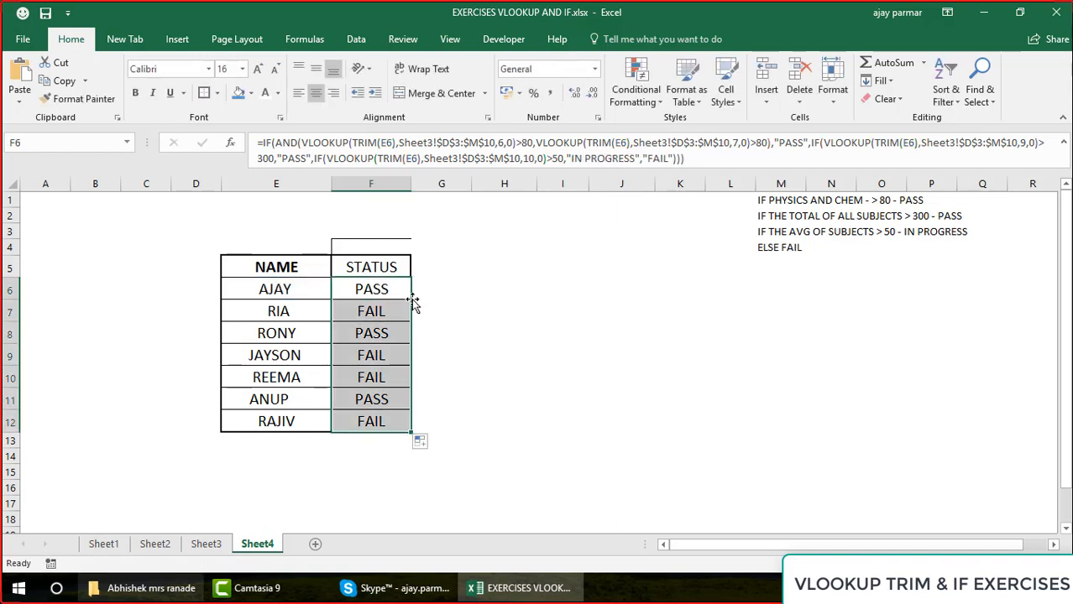
Deselect the filled status range by selecting the empty cell H5, and save the workbook
left_click(269, 263)
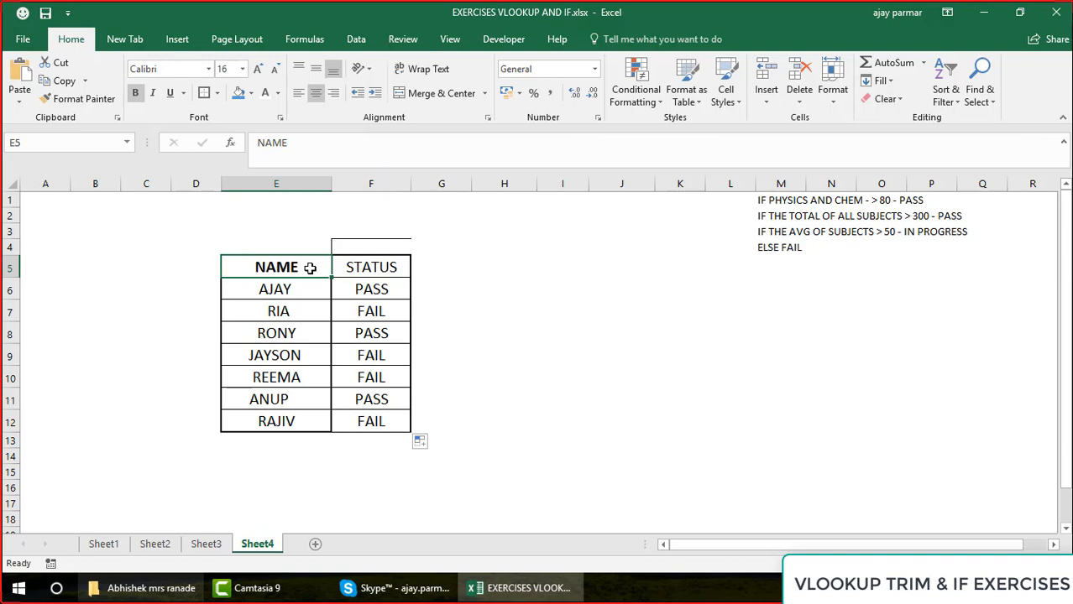
left_click(502, 266)
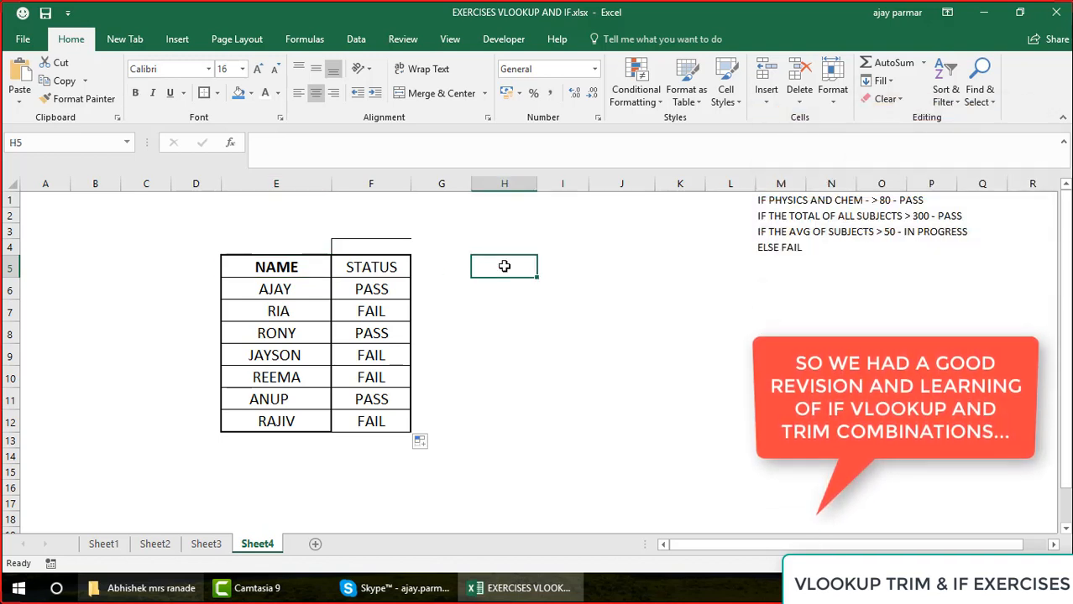
key("ctrl+s")
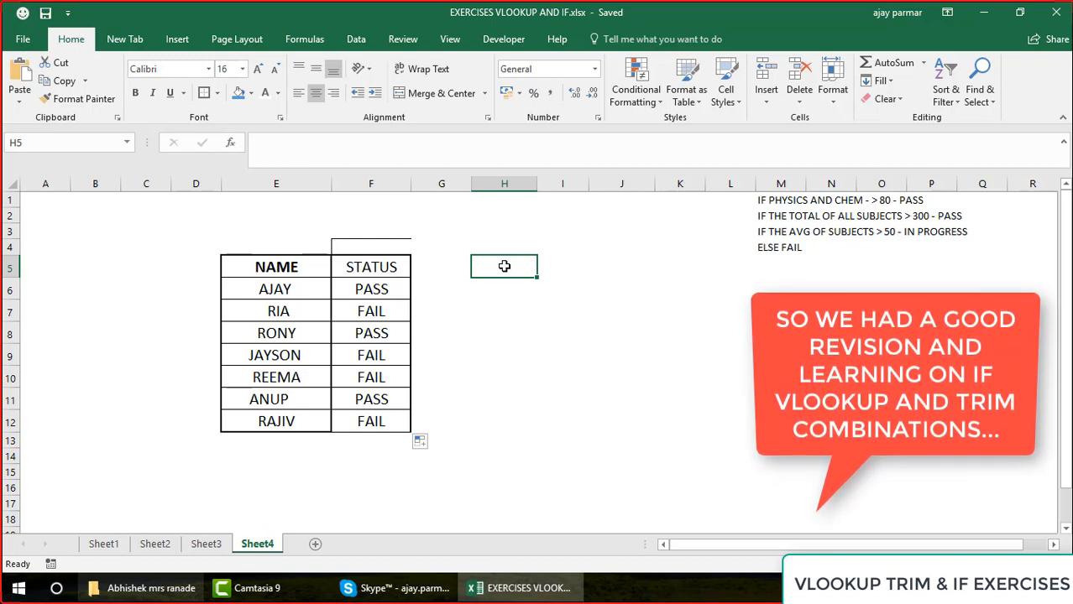
Clear the stray border from cell F4 by copying the plain formatting of empty cell C4 onto it
left_click(151, 243)
left_click(84, 99)
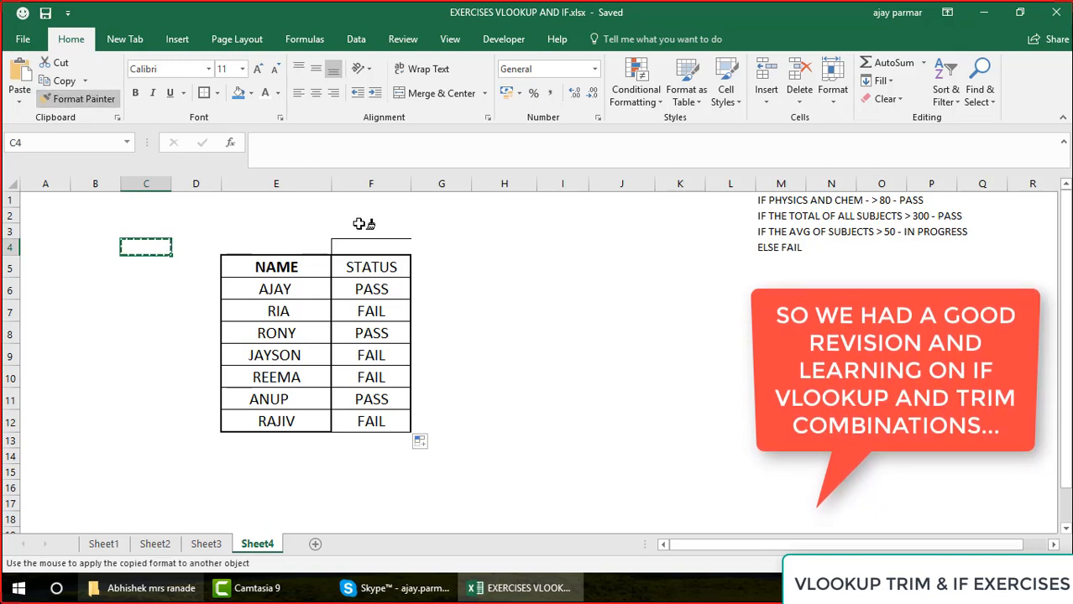
left_click(375, 244)
left_click(591, 291)
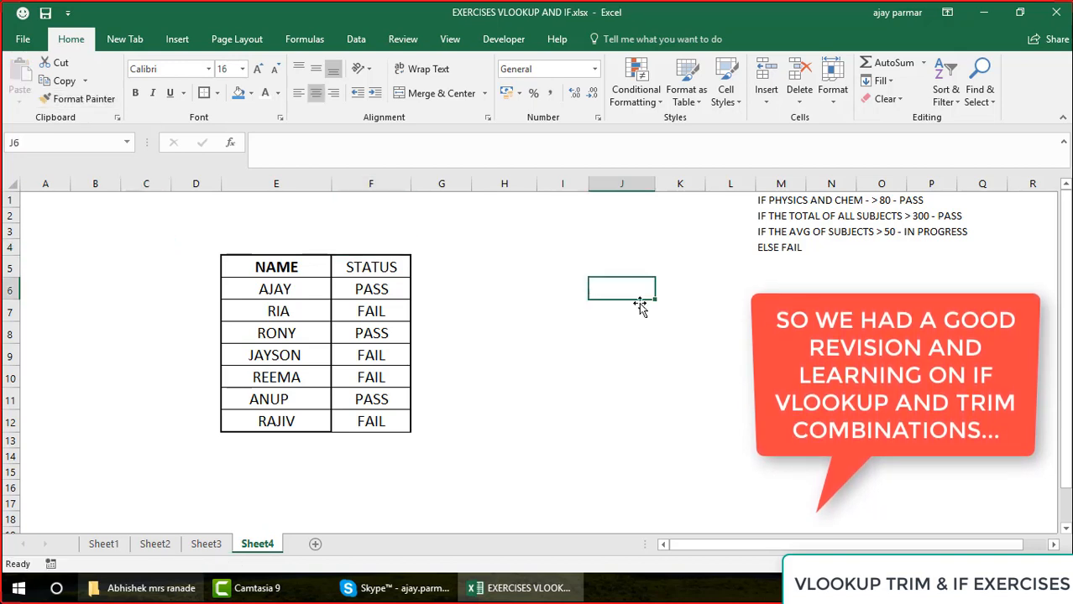
Enter the text "EXCEL IF" in empty cell K8
left_click(700, 332)
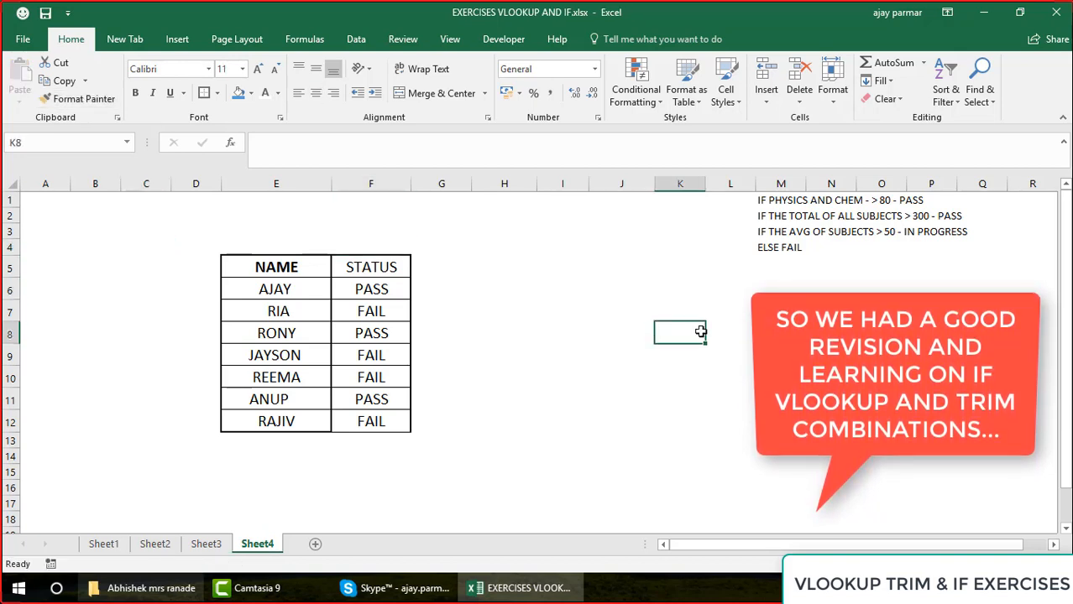
type("EXCEL IF")
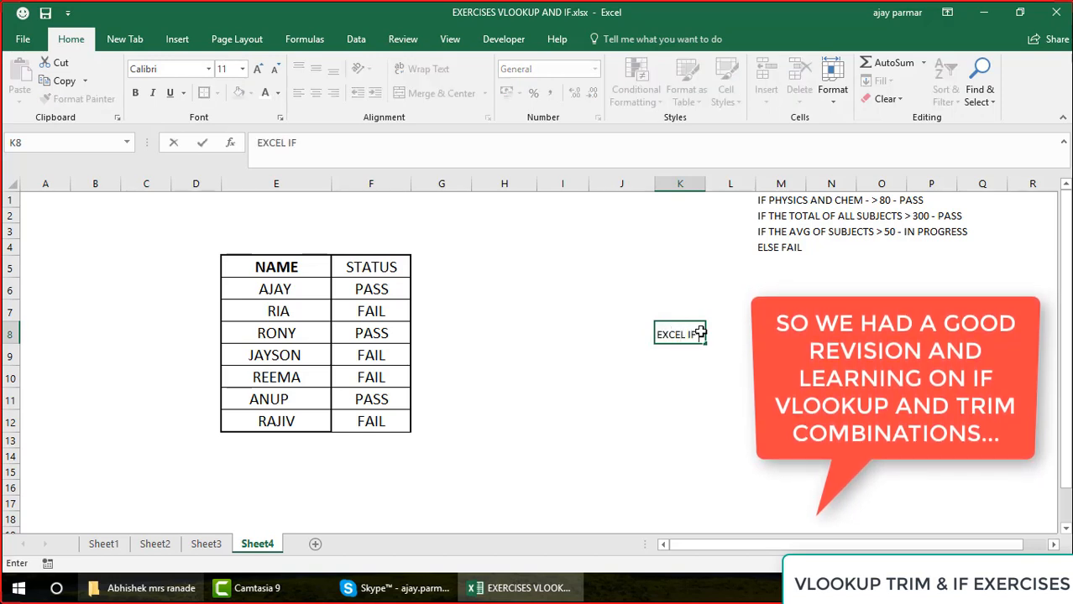
key("Return")
left_click(701, 331)
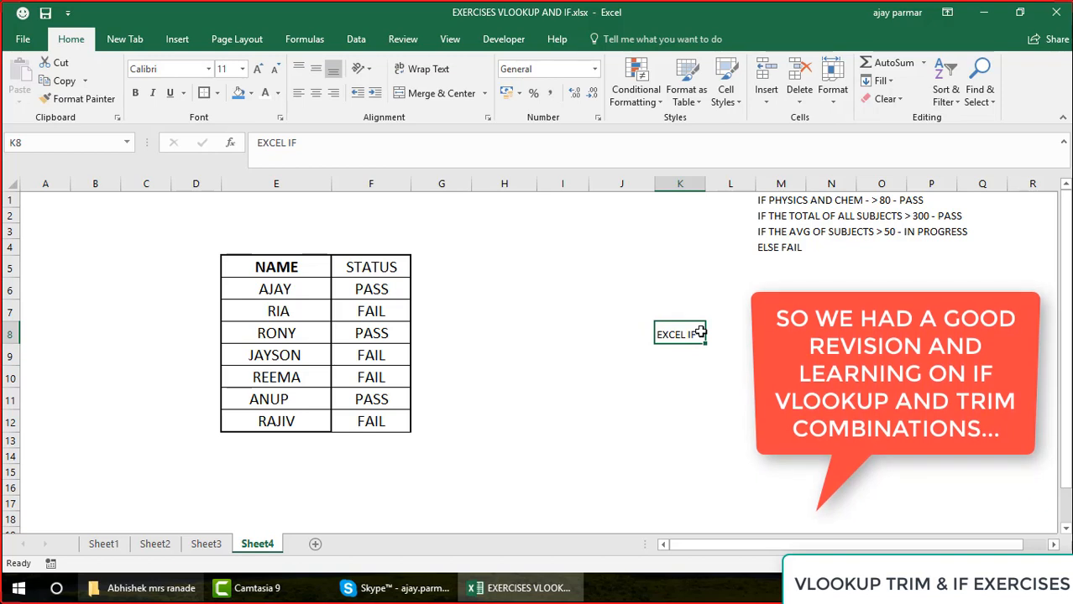
left_click(298, 292)
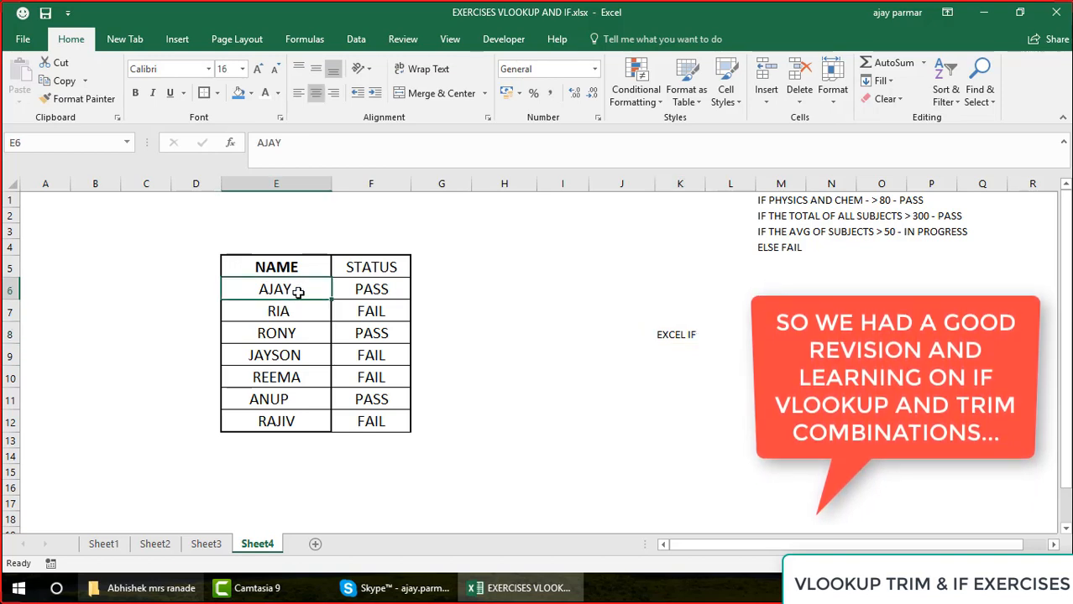
Delete the text from cell K8 and select the empty cell E2 above the table
left_click(680, 336)
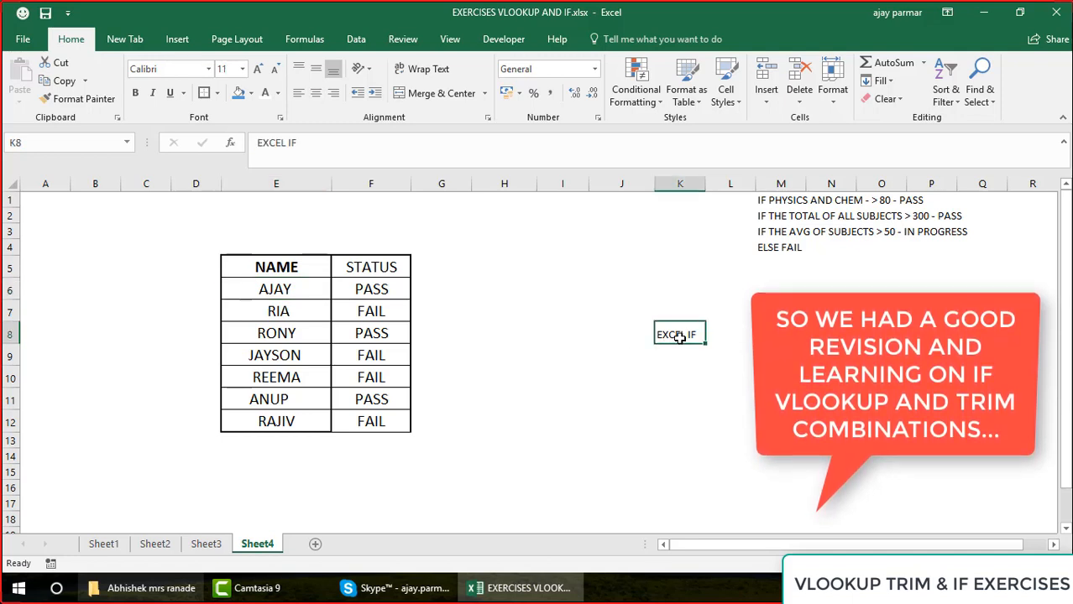
key("Delete")
left_click(301, 211)
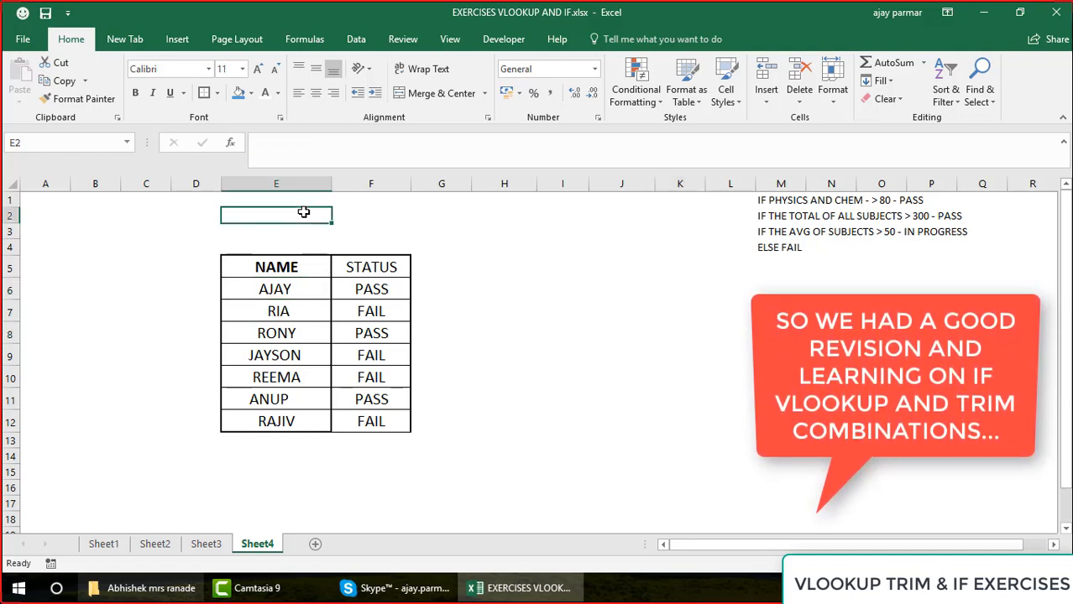